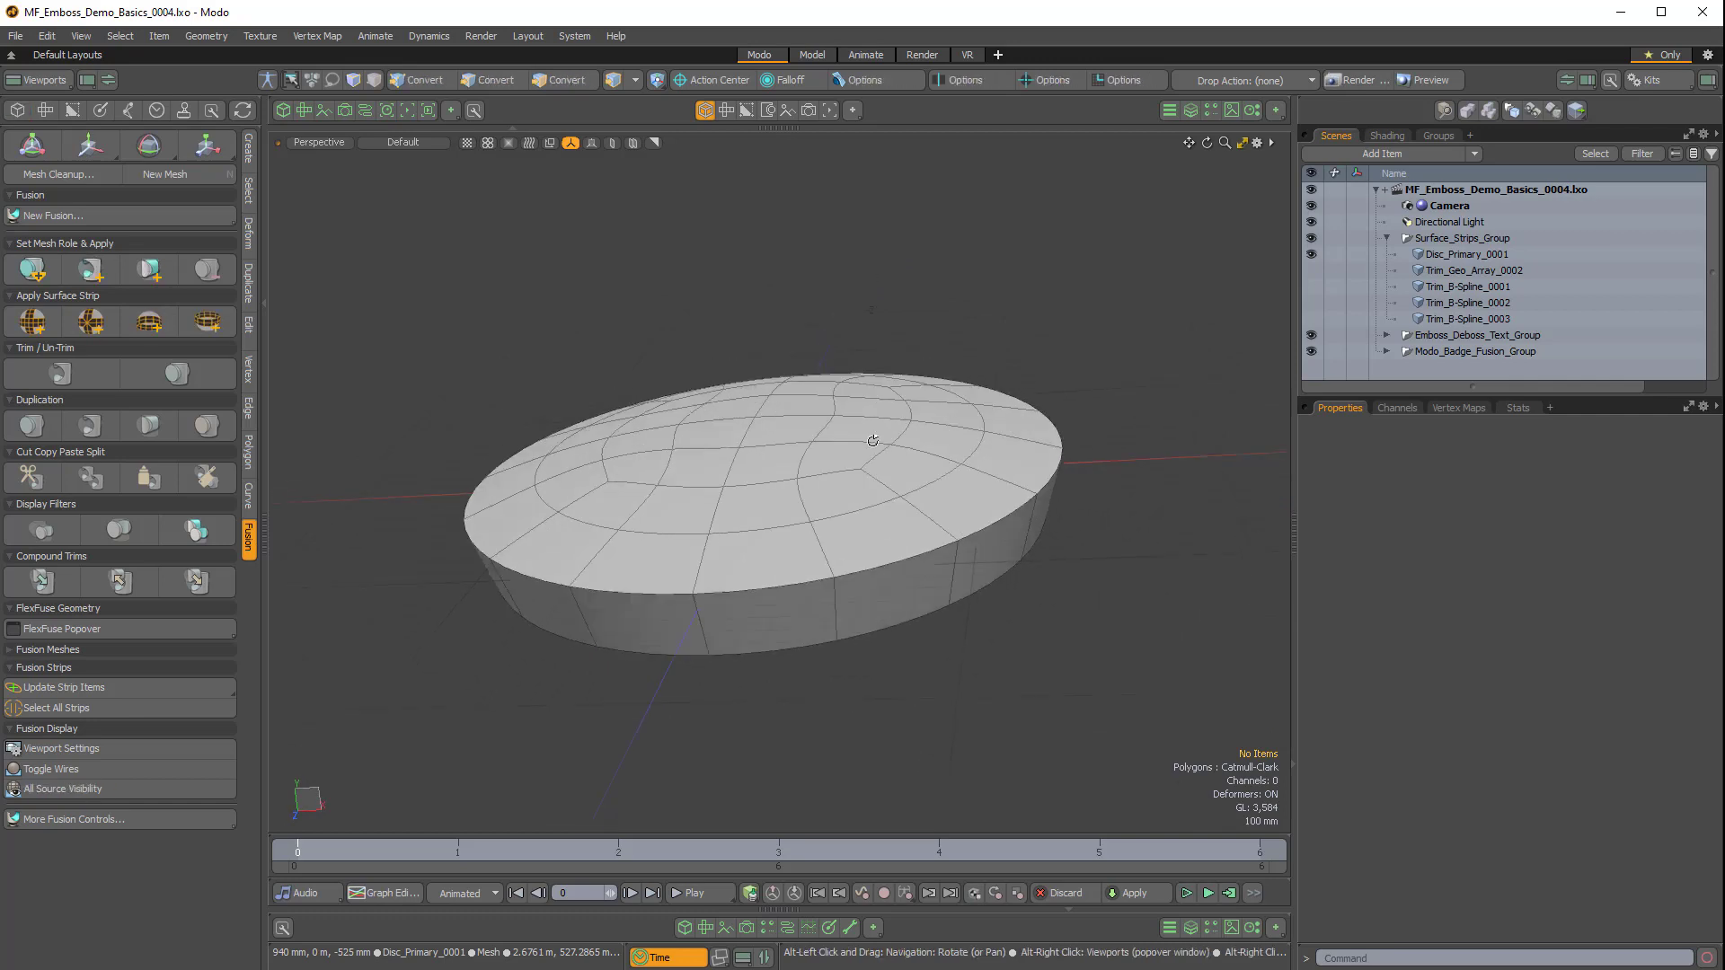
Create a new fusion from the Disc_Primary_0001 mesh with strip width 1 mm and fusion subdivision level 2.
click(863, 523)
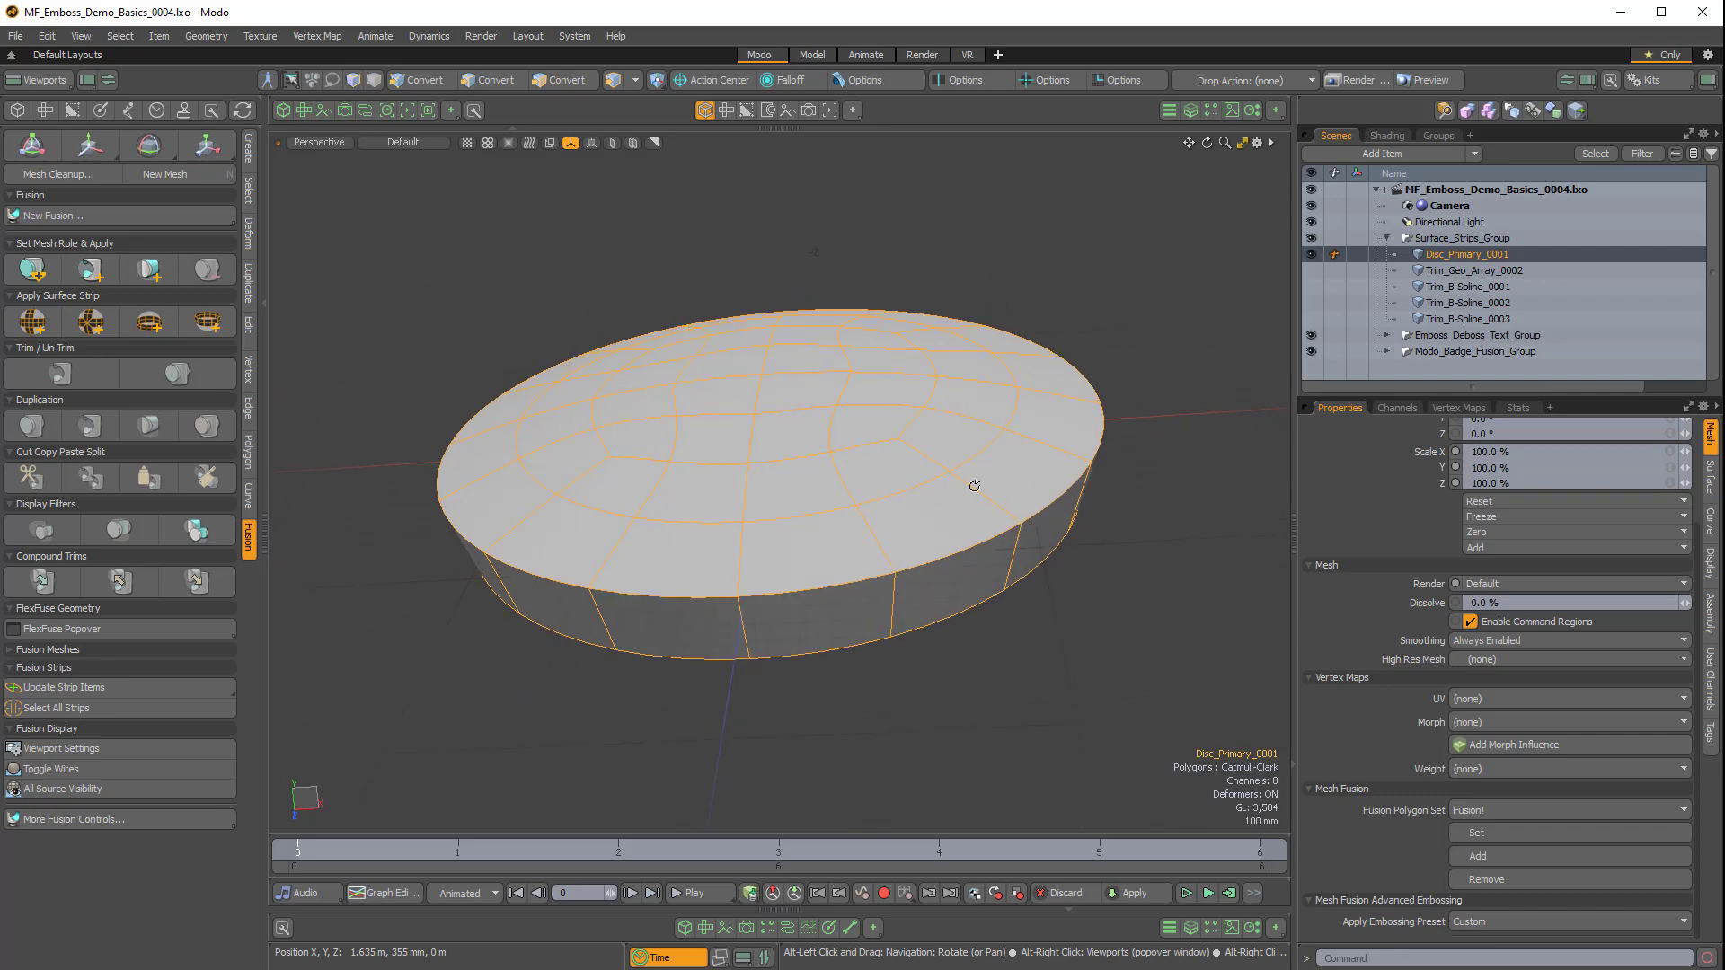
alt+drag(974, 486, 932, 519)
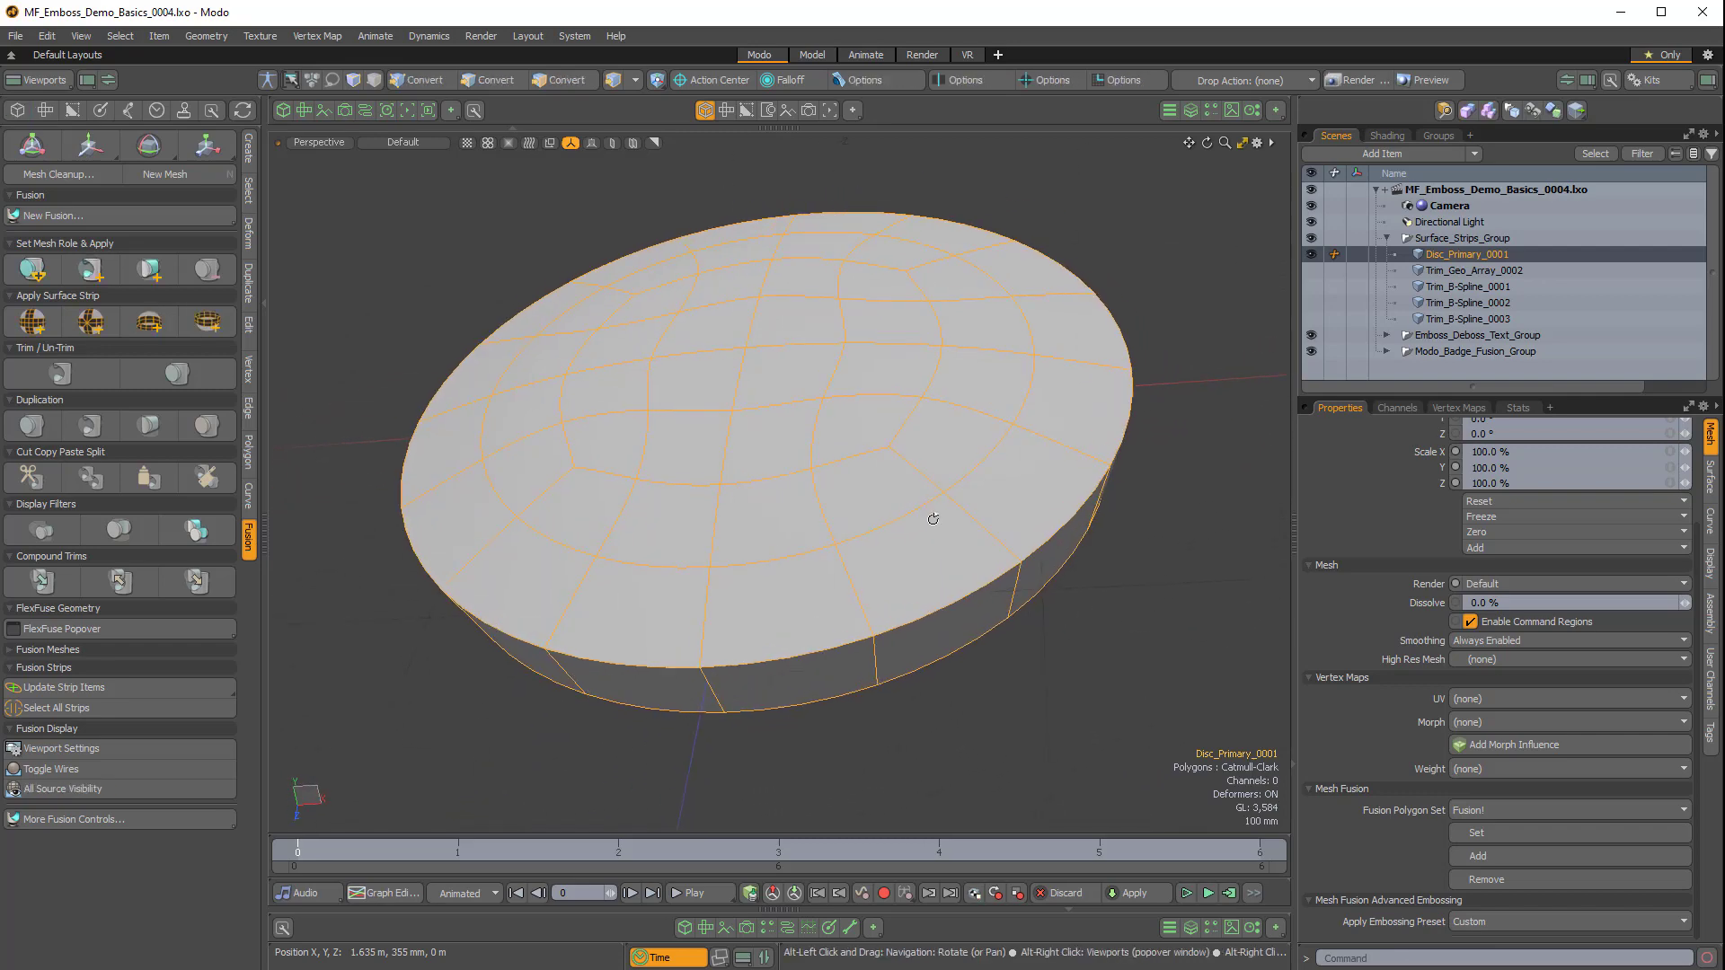
alt+drag(871, 600, 735, 438)
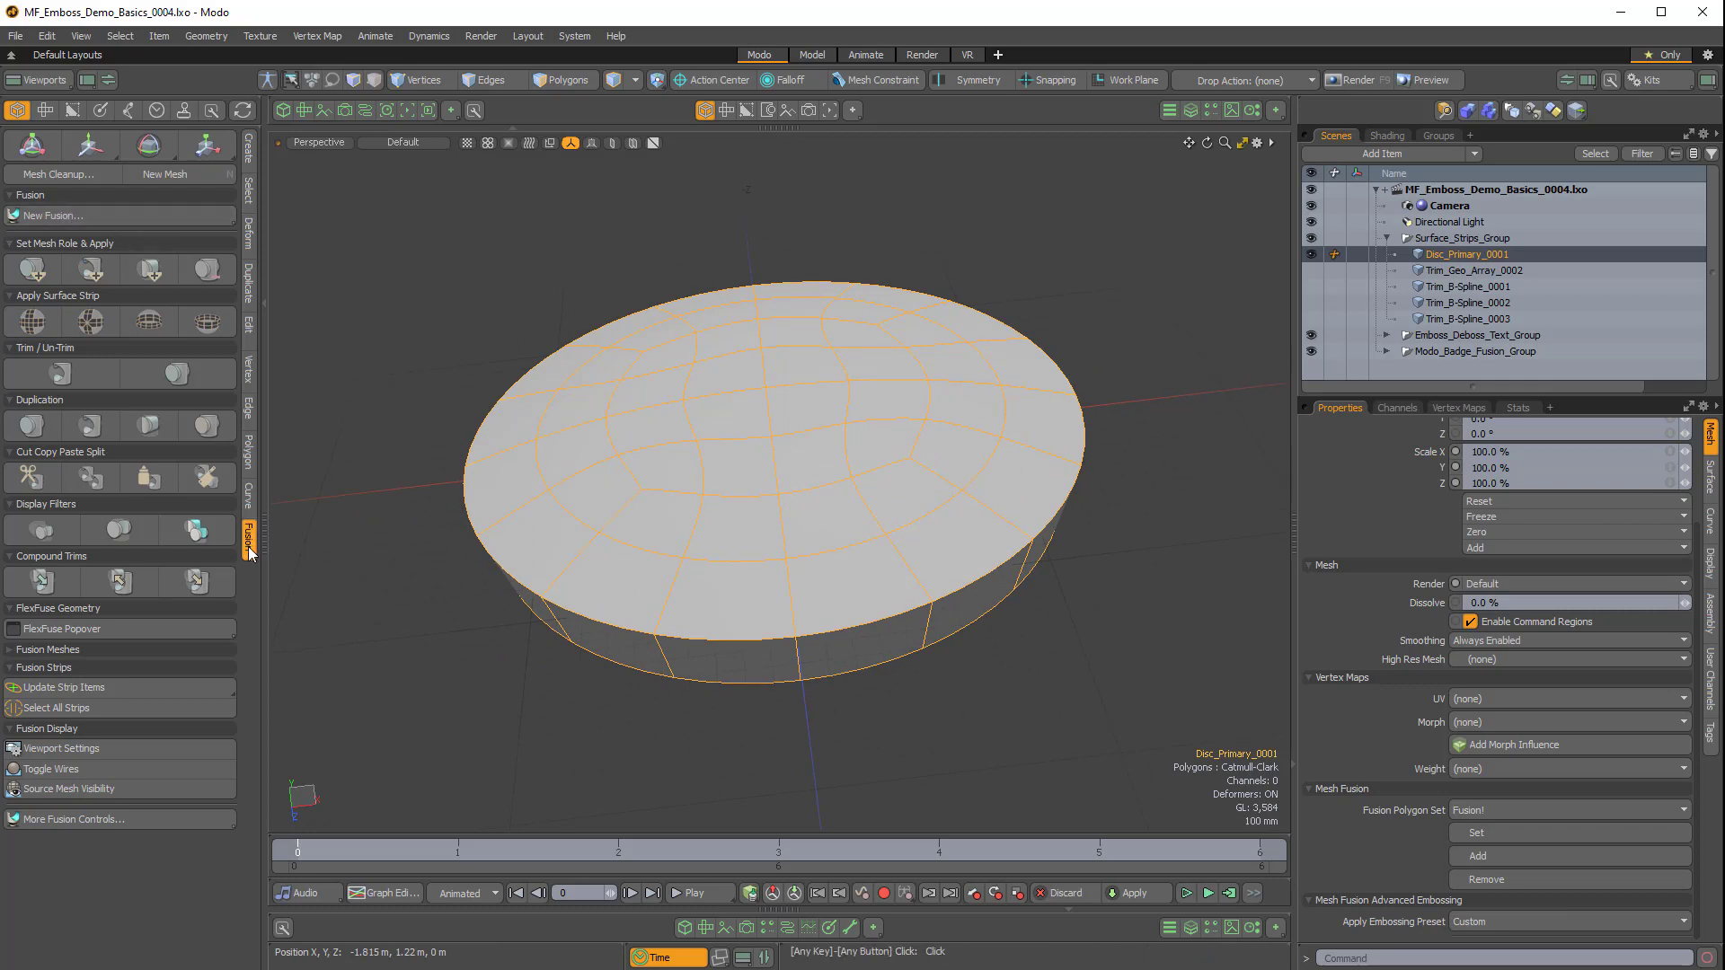
click(144, 218)
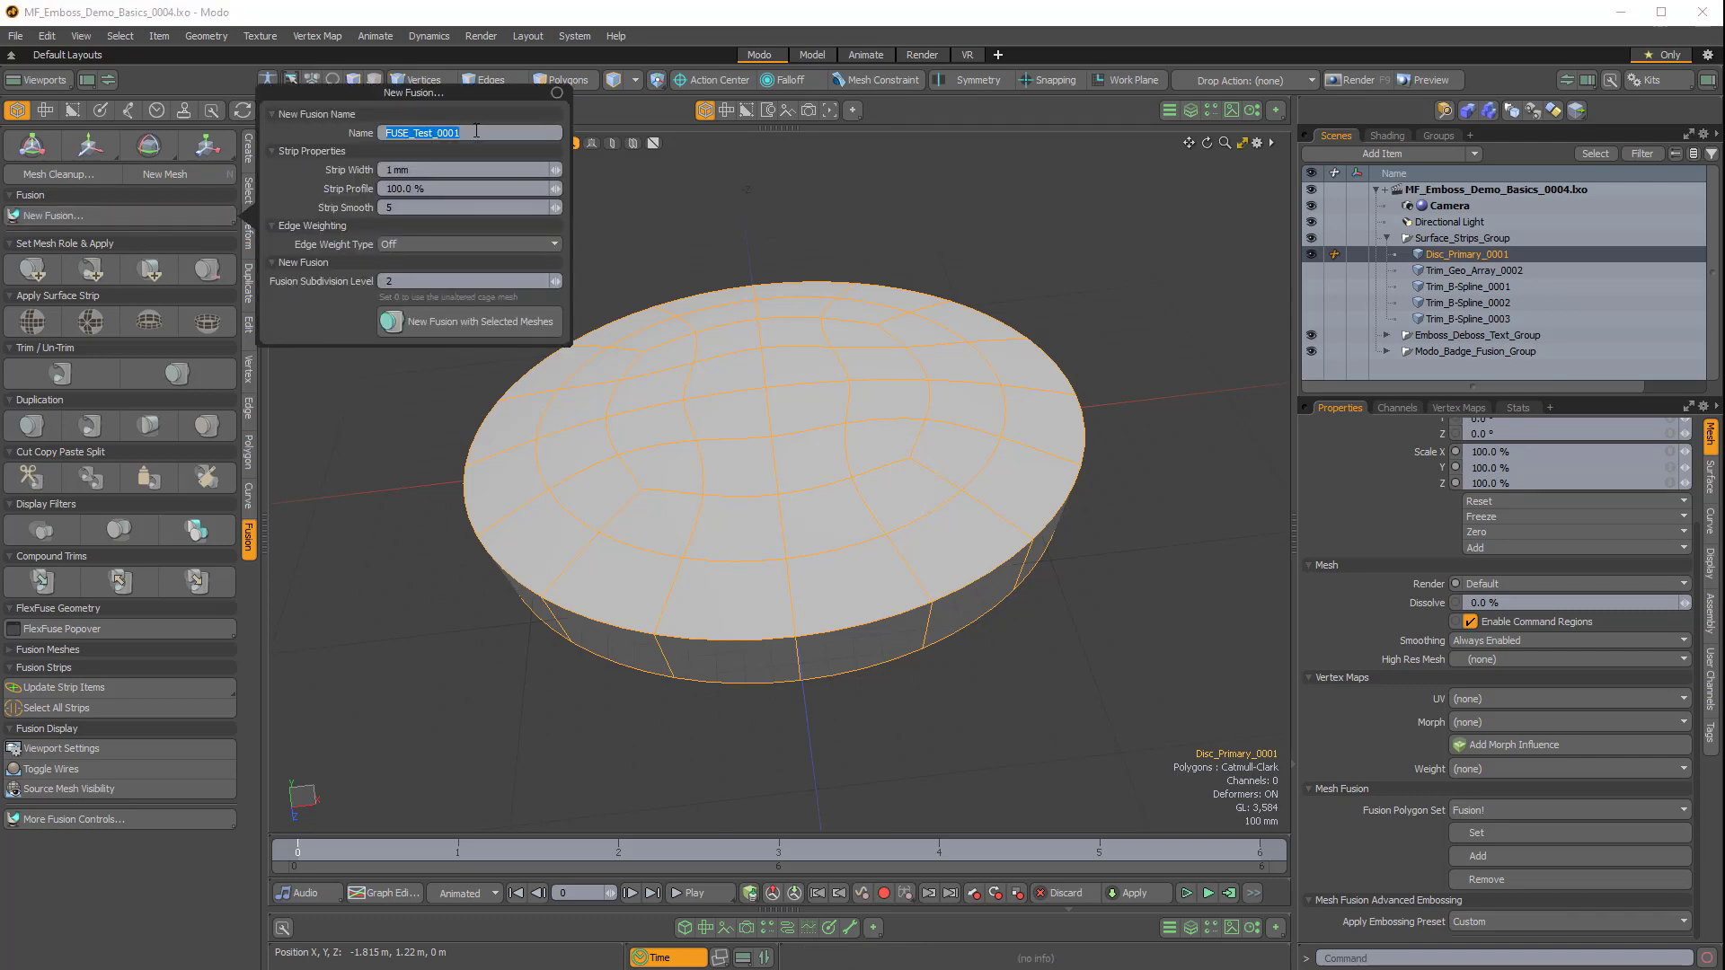
click(433, 320)
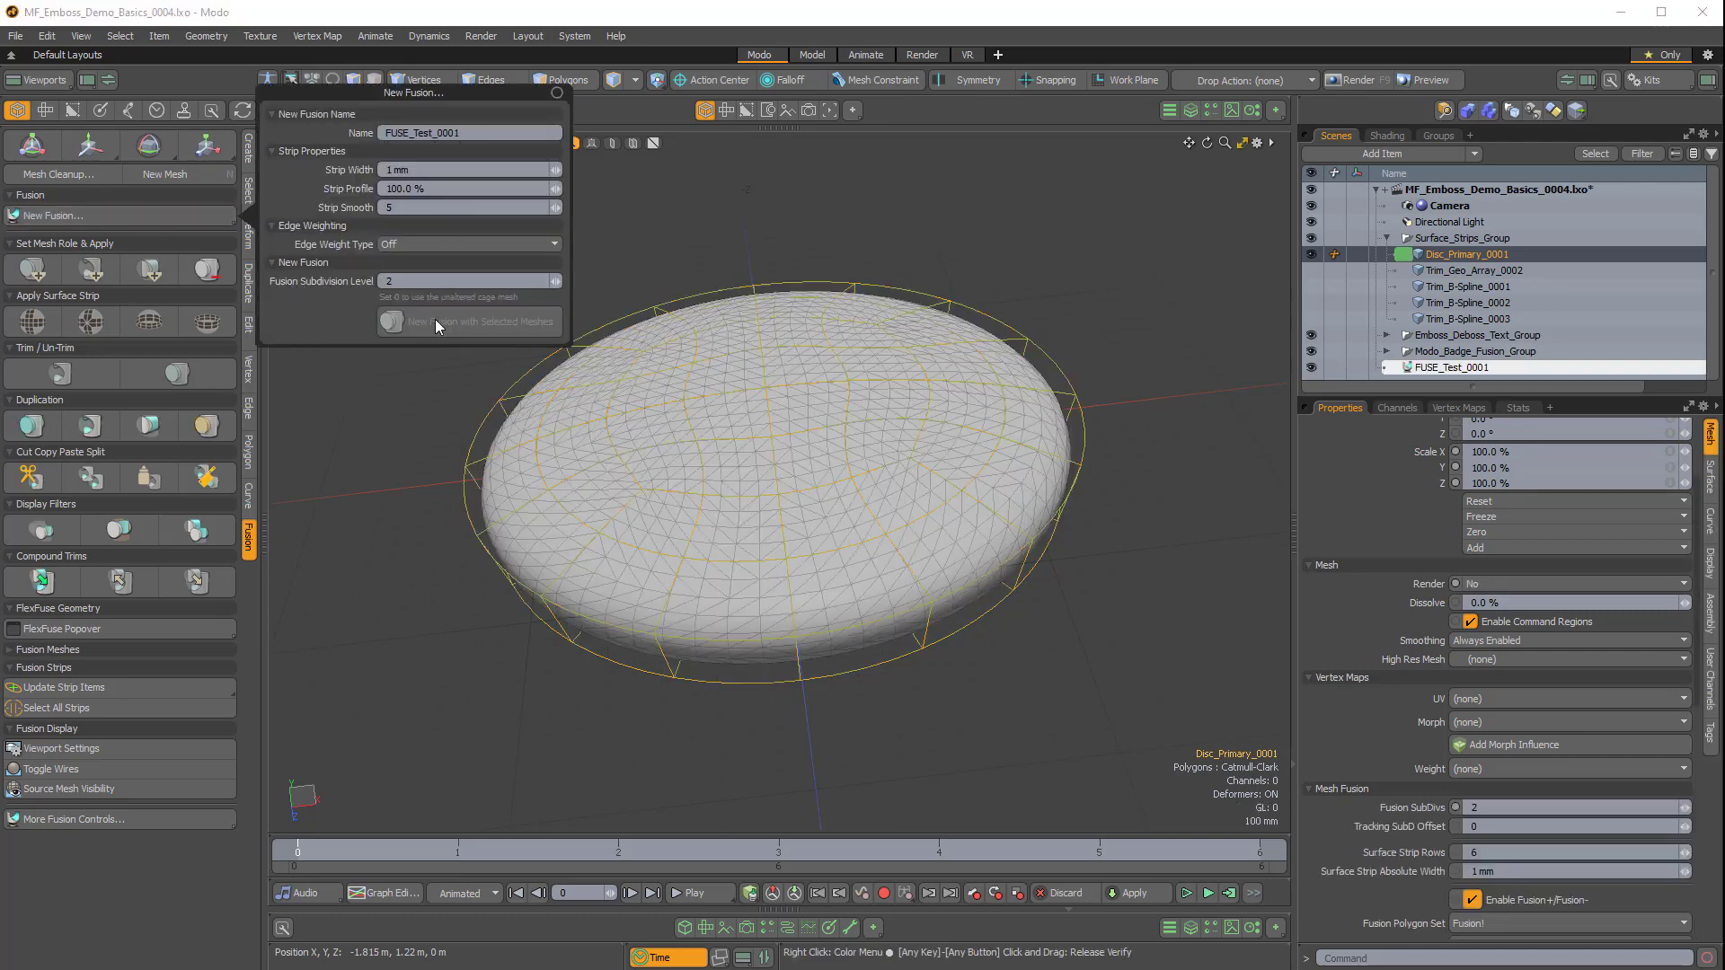
Move the FUSE_Test_0001 item into Surface_Strips_Group, below Trim_B-Spline_0003.
alt+drag(992, 245, 1012, 405)
scroll(1020, 516, up, 3)
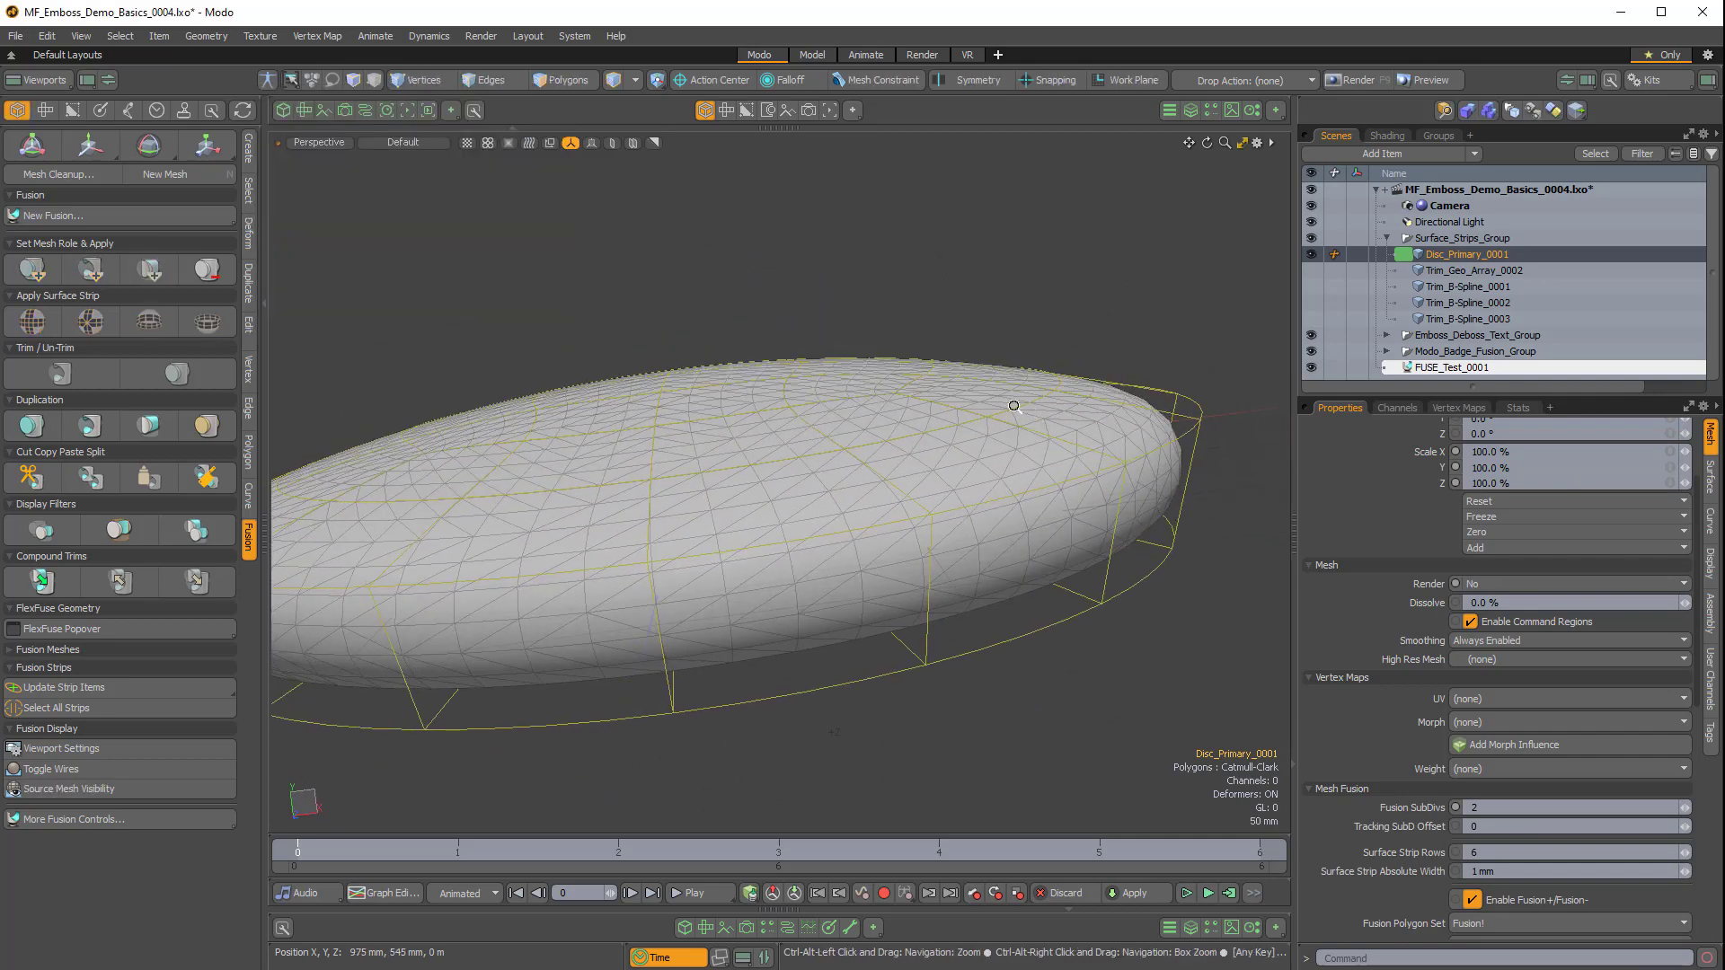
scroll(1012, 404, down, 1)
click(1423, 370)
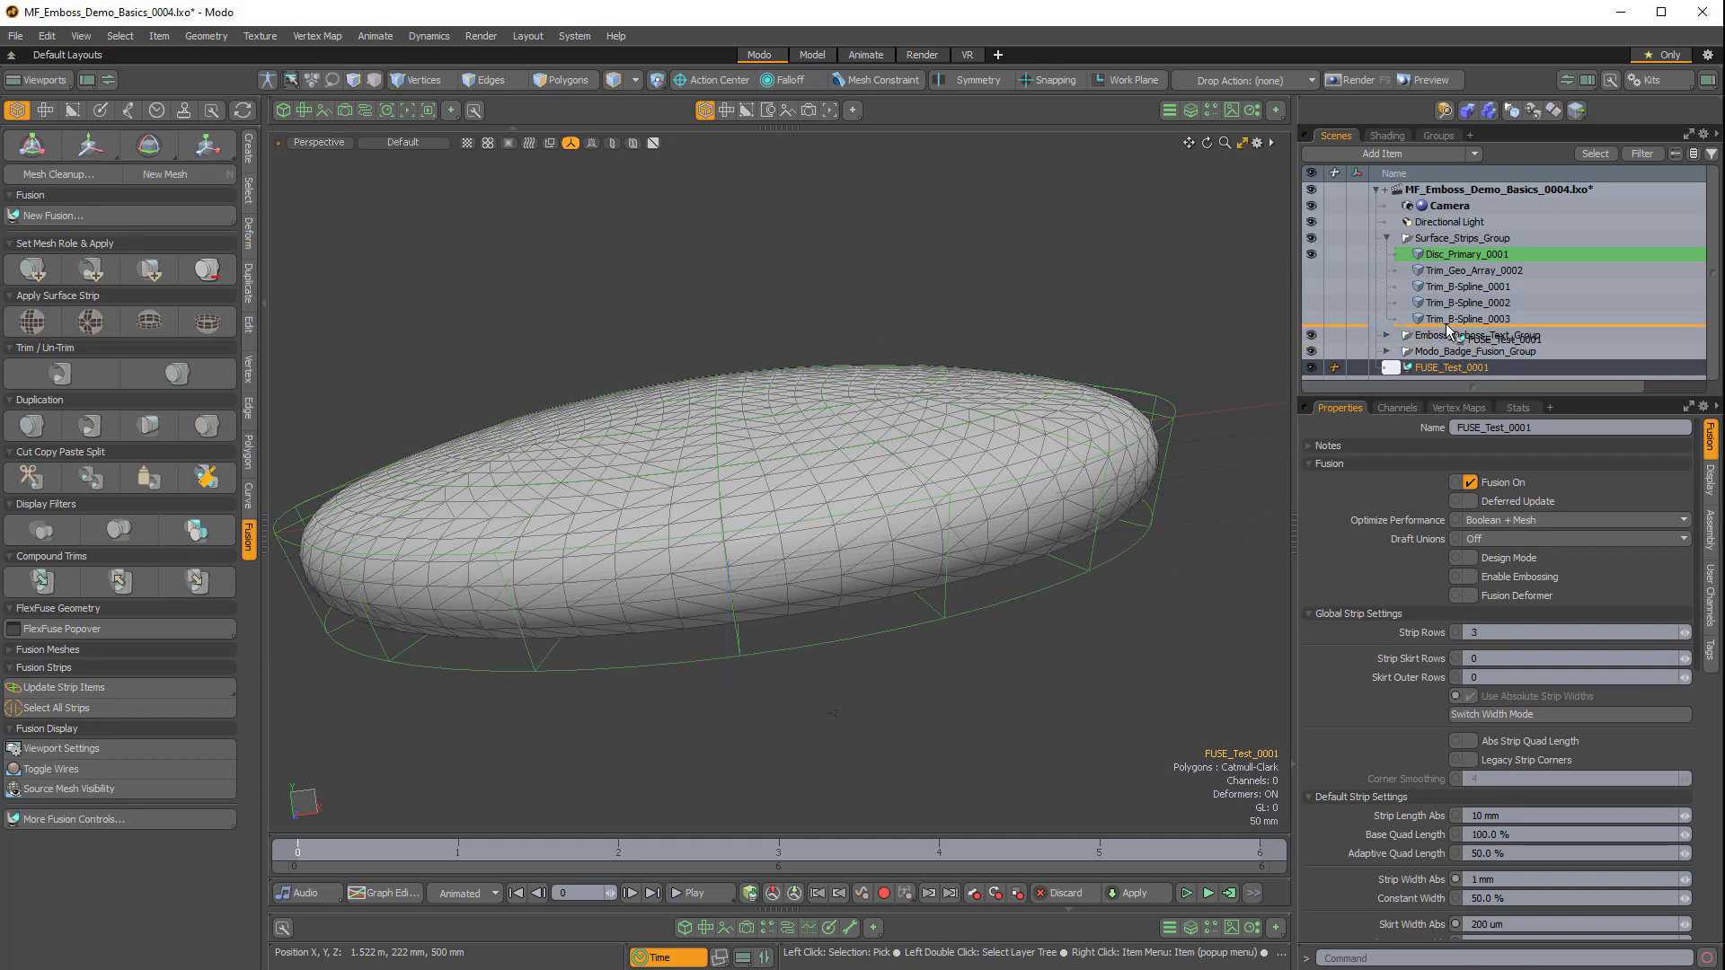
drag(1447, 331, 1443, 332)
mouse_move(1122, 431)
alt+mouse_down()
mouse_move(1077, 429)
mouse_move(1128, 385)
mouse_move(1119, 422)
alt+mouse_up()
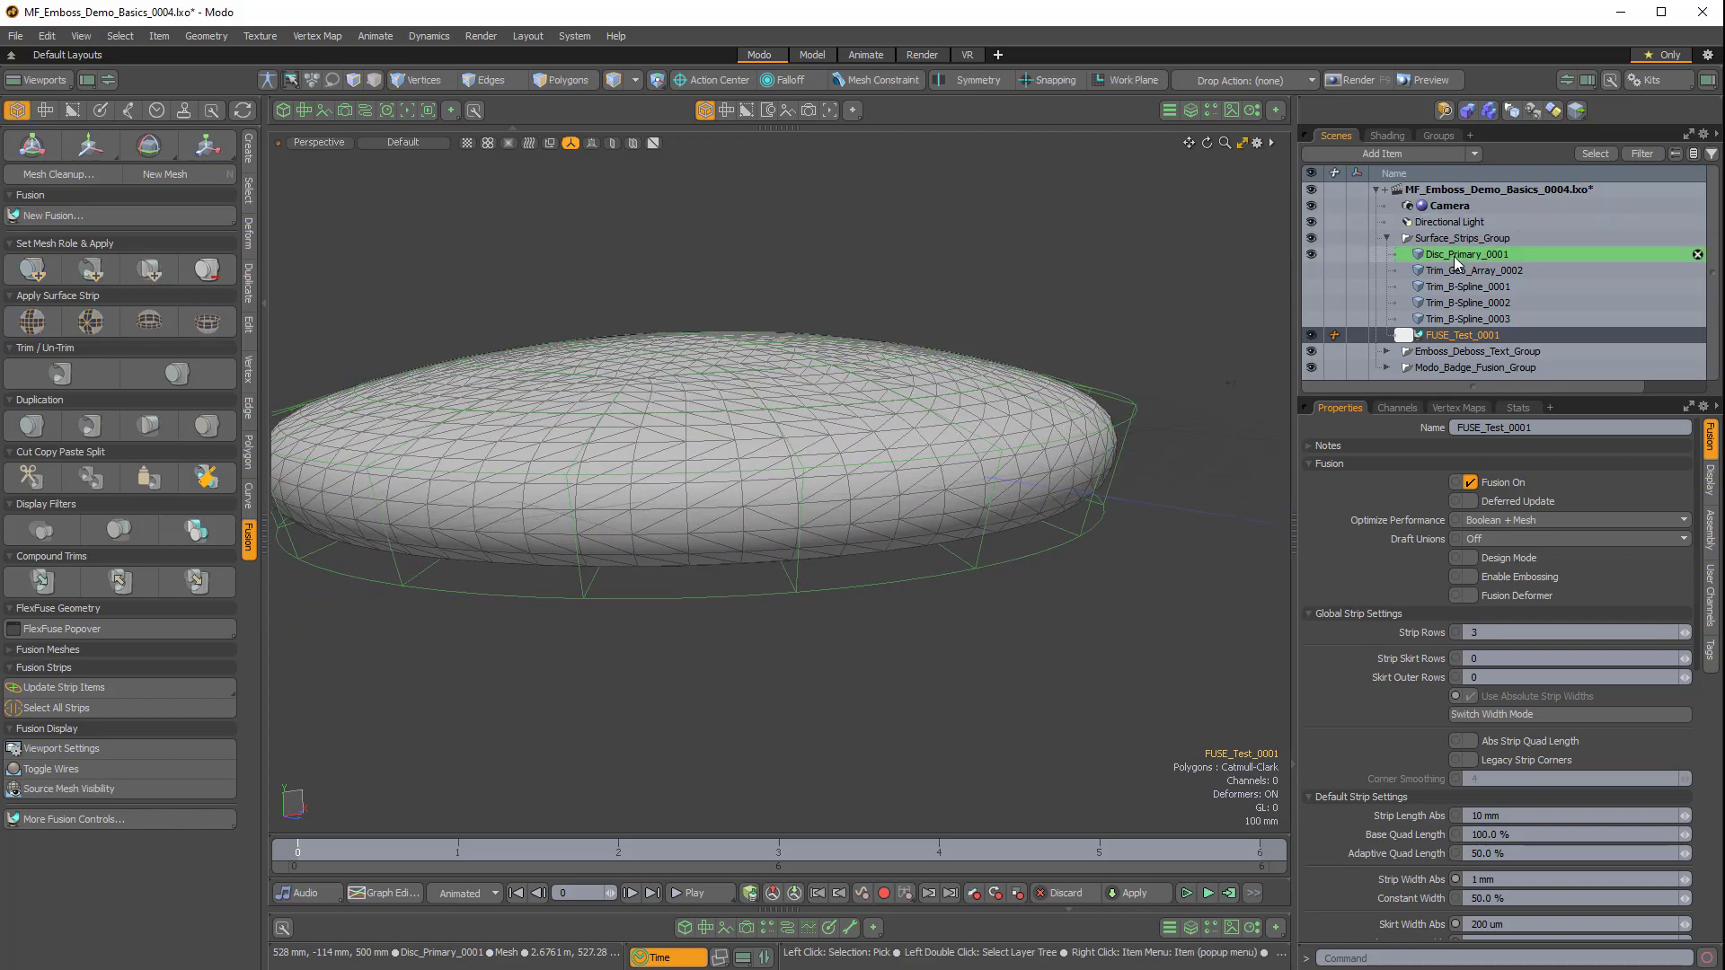
Enable Edge Weights in the Fusion Mesh settings of FUSE_Test_0001.
click(1455, 262)
alt+drag(938, 575, 899, 575)
click(1457, 336)
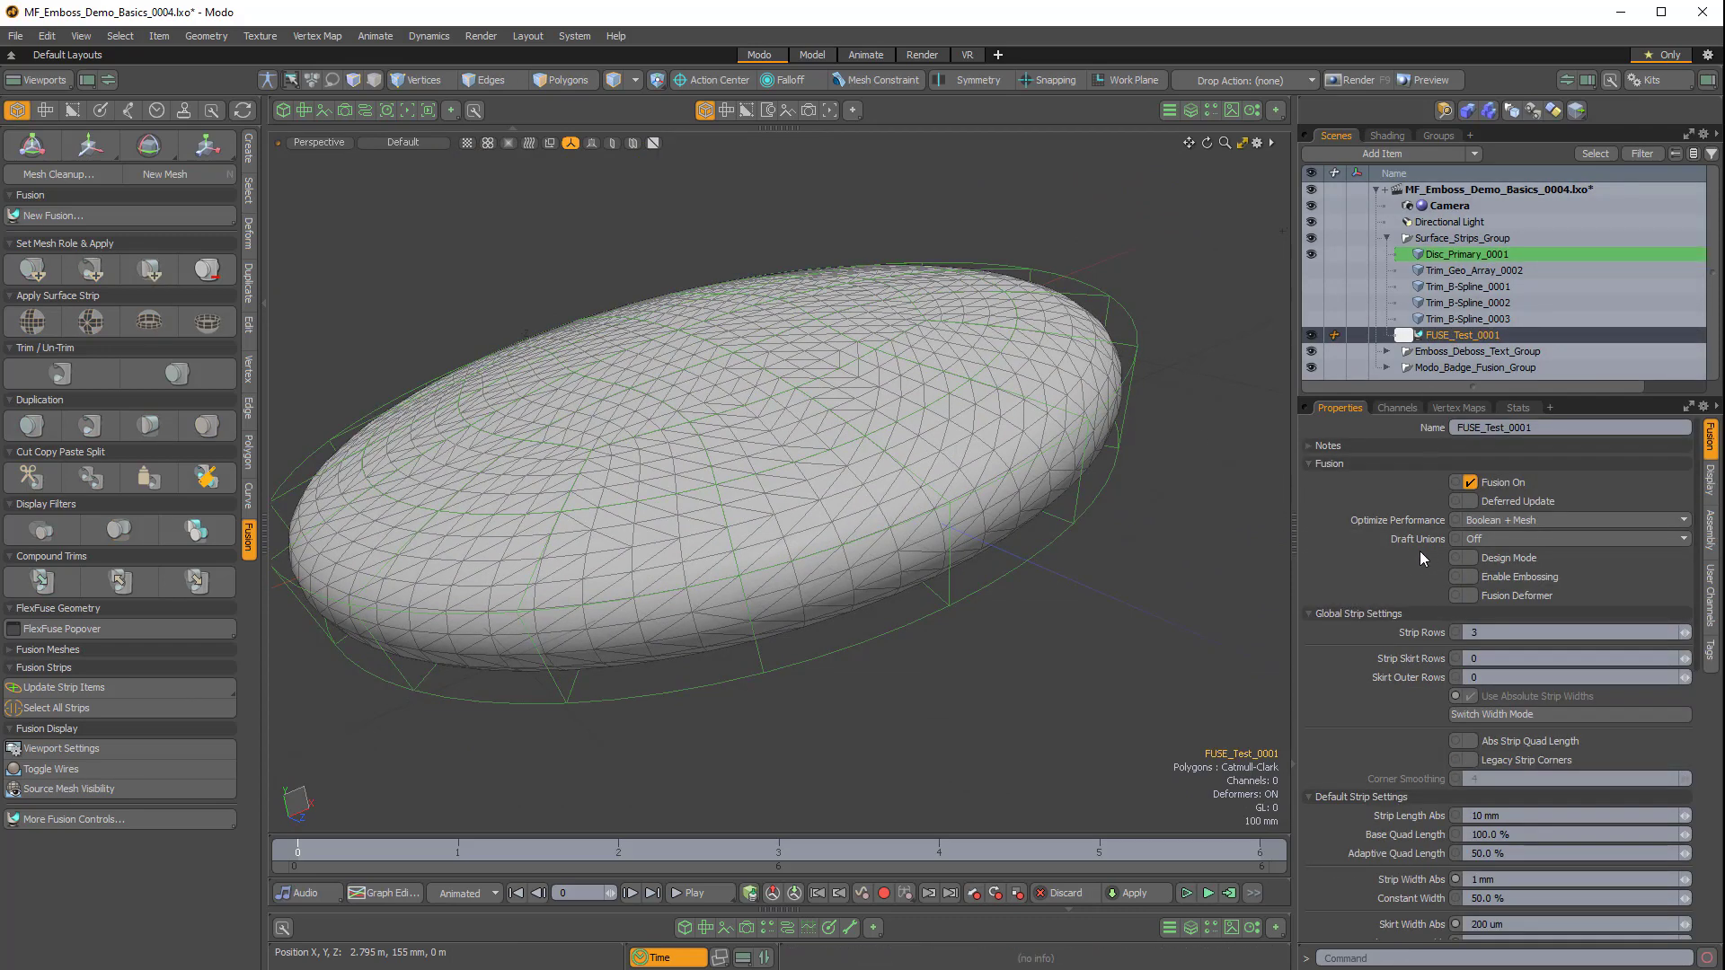
scroll(1401, 575, down, 10)
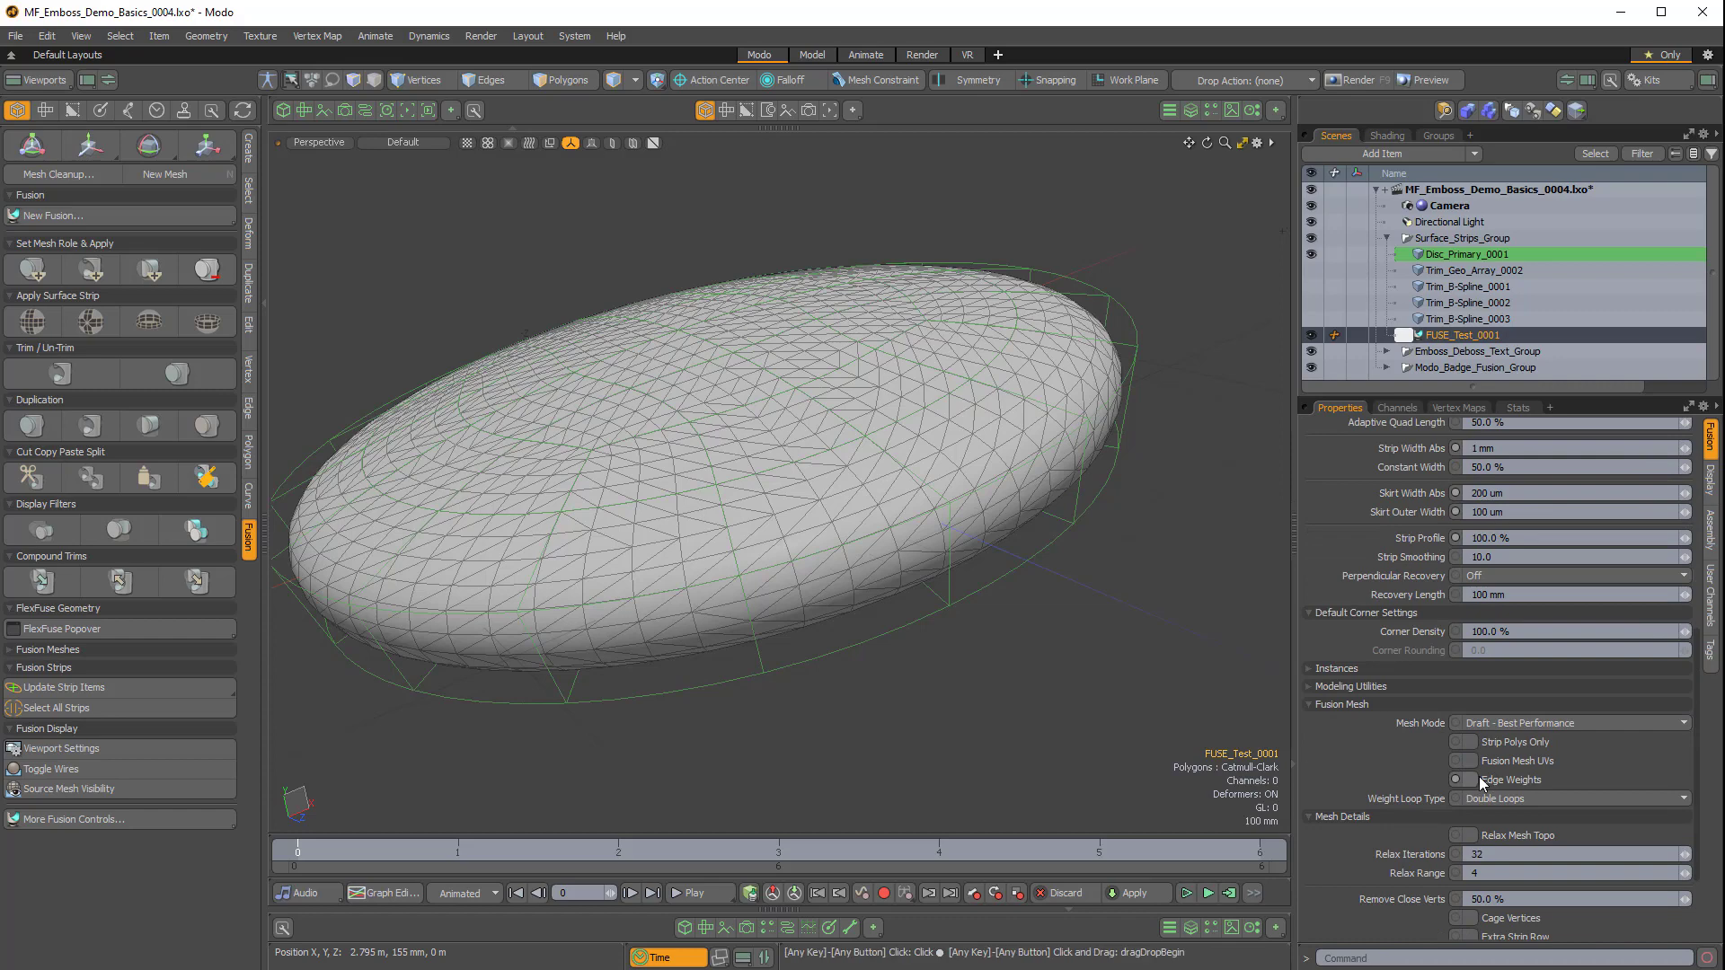
scroll(1491, 770, down, 3)
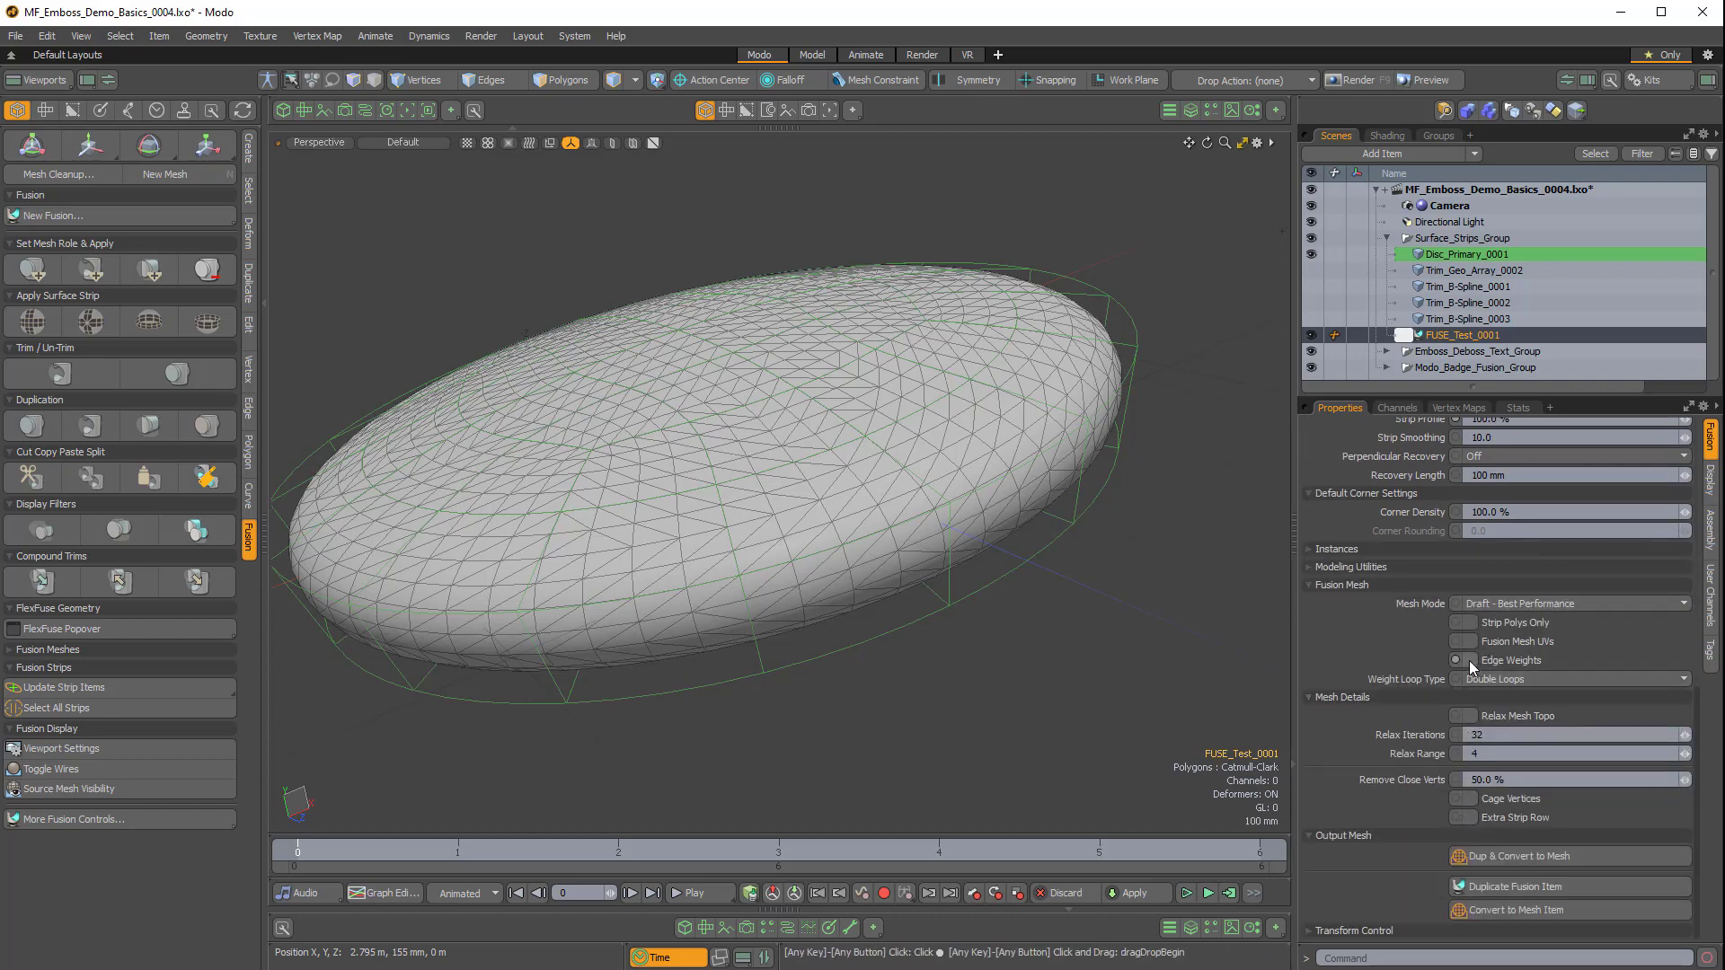
click(1469, 660)
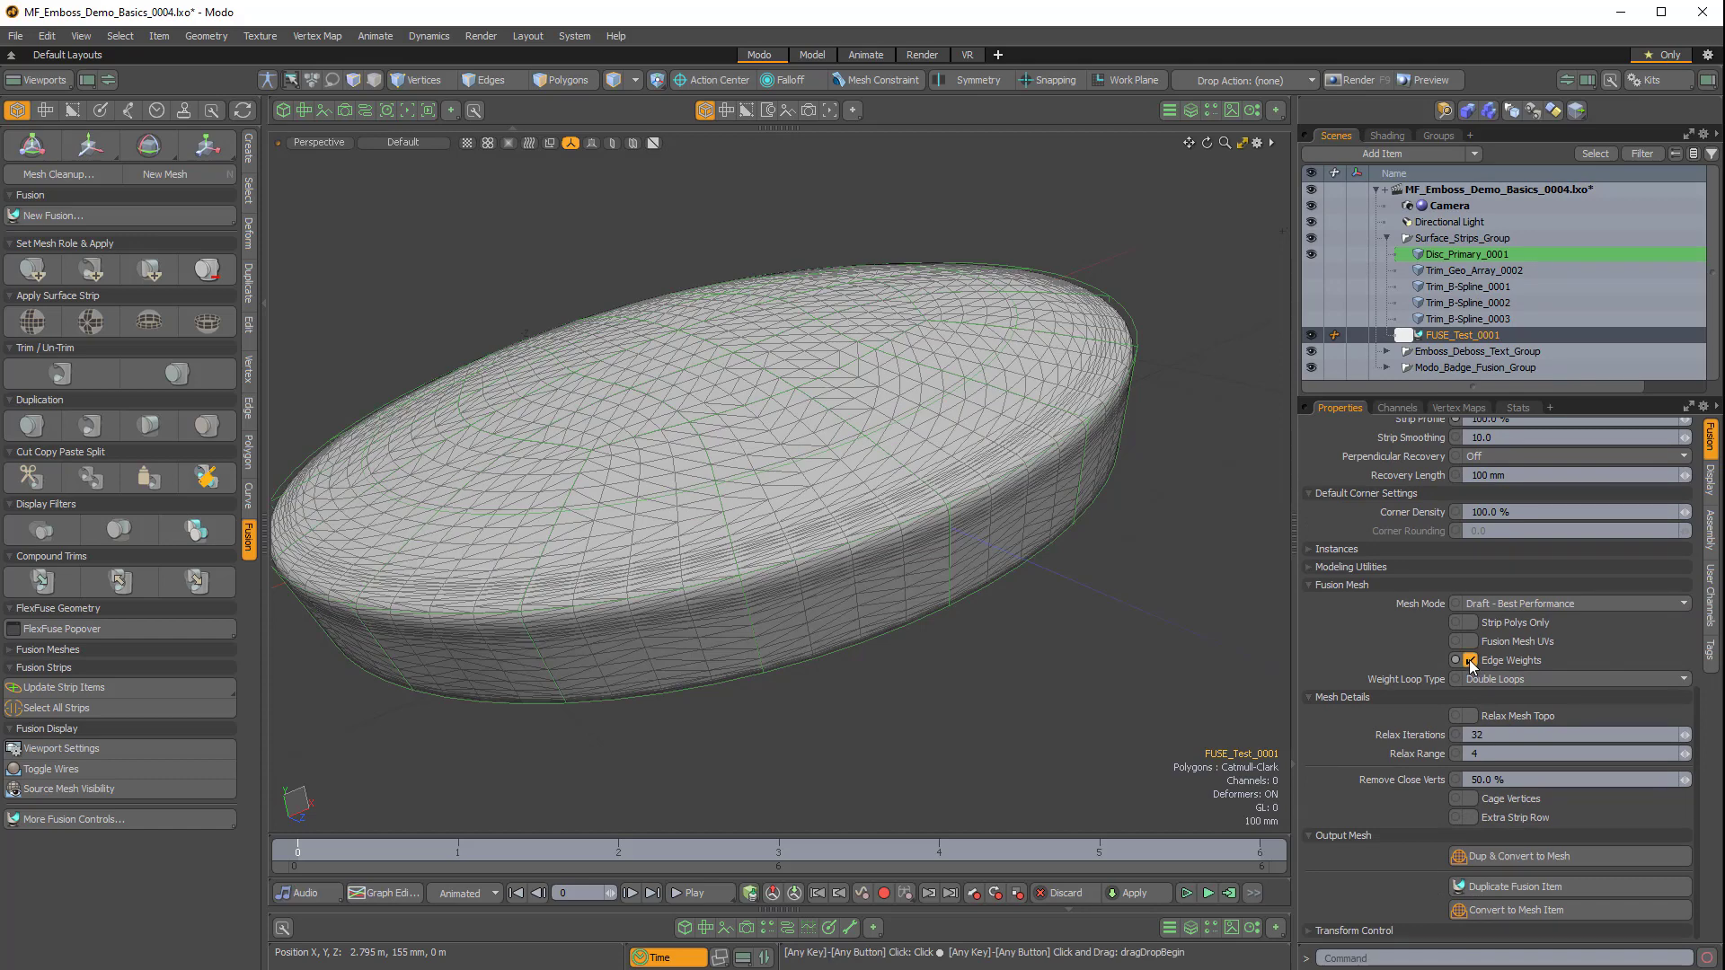
Set the fusion's Weight Loop Type to Single Loops and inspect the disc's rim from several angles.
click(1477, 679)
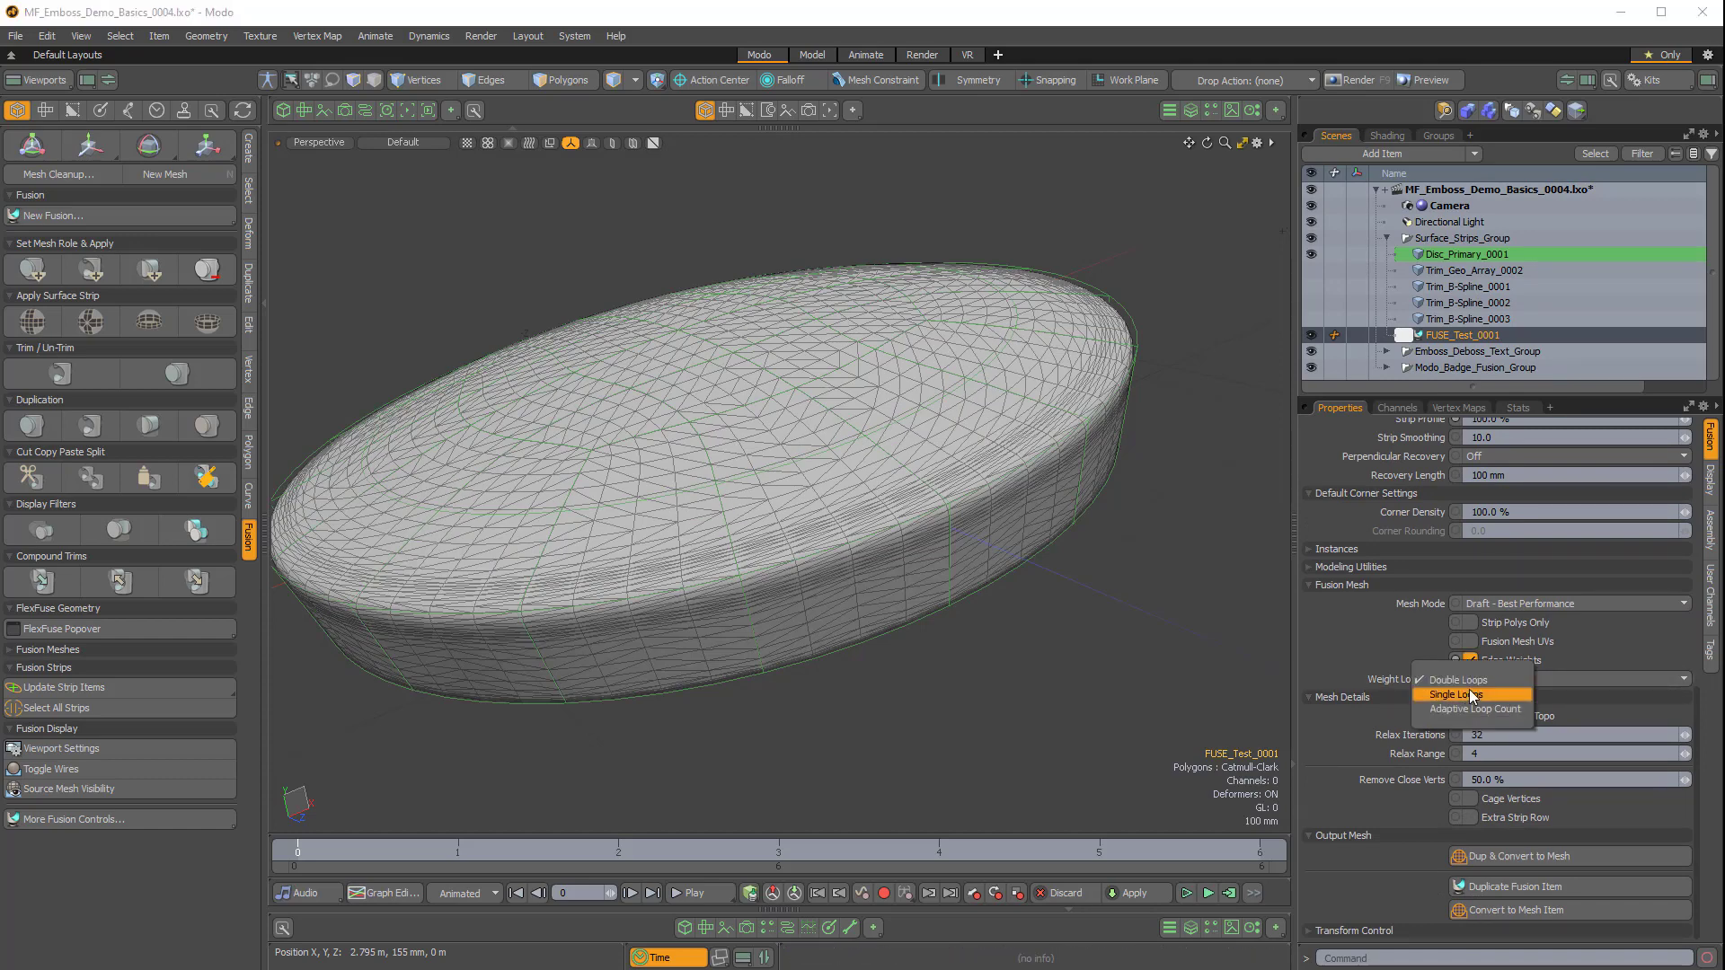
click(1486, 694)
alt+drag(959, 441, 1282, 691)
alt+drag(809, 431, 1059, 381)
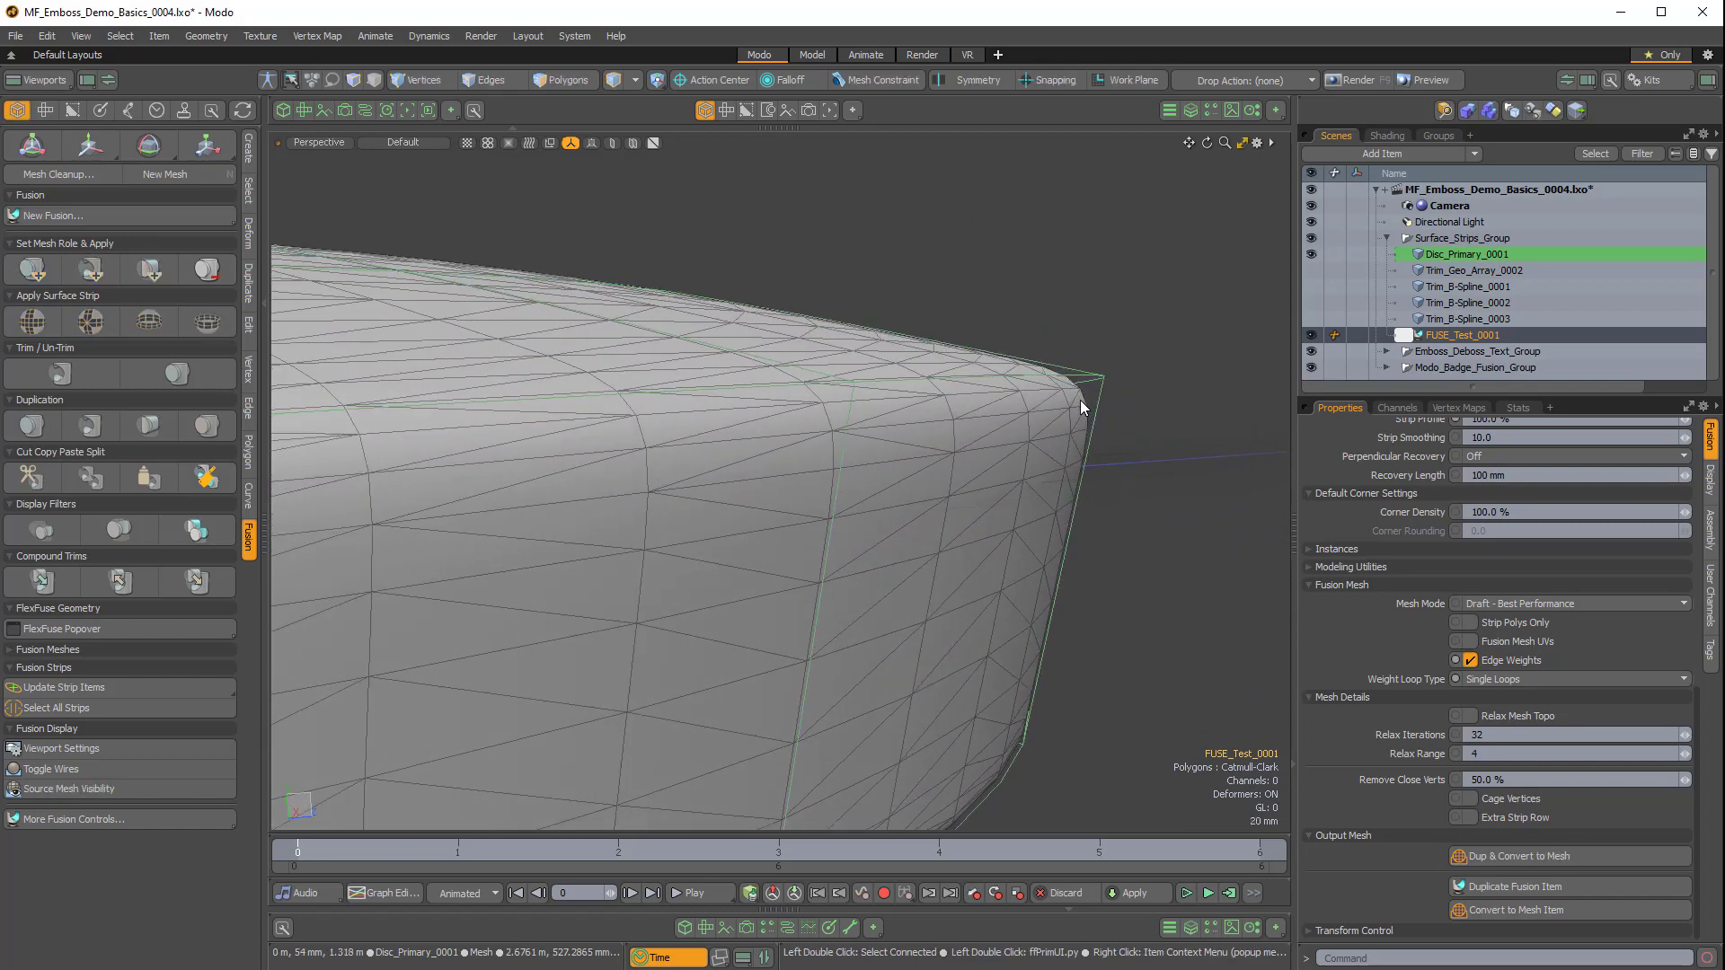
alt+drag(1056, 374, 1064, 451)
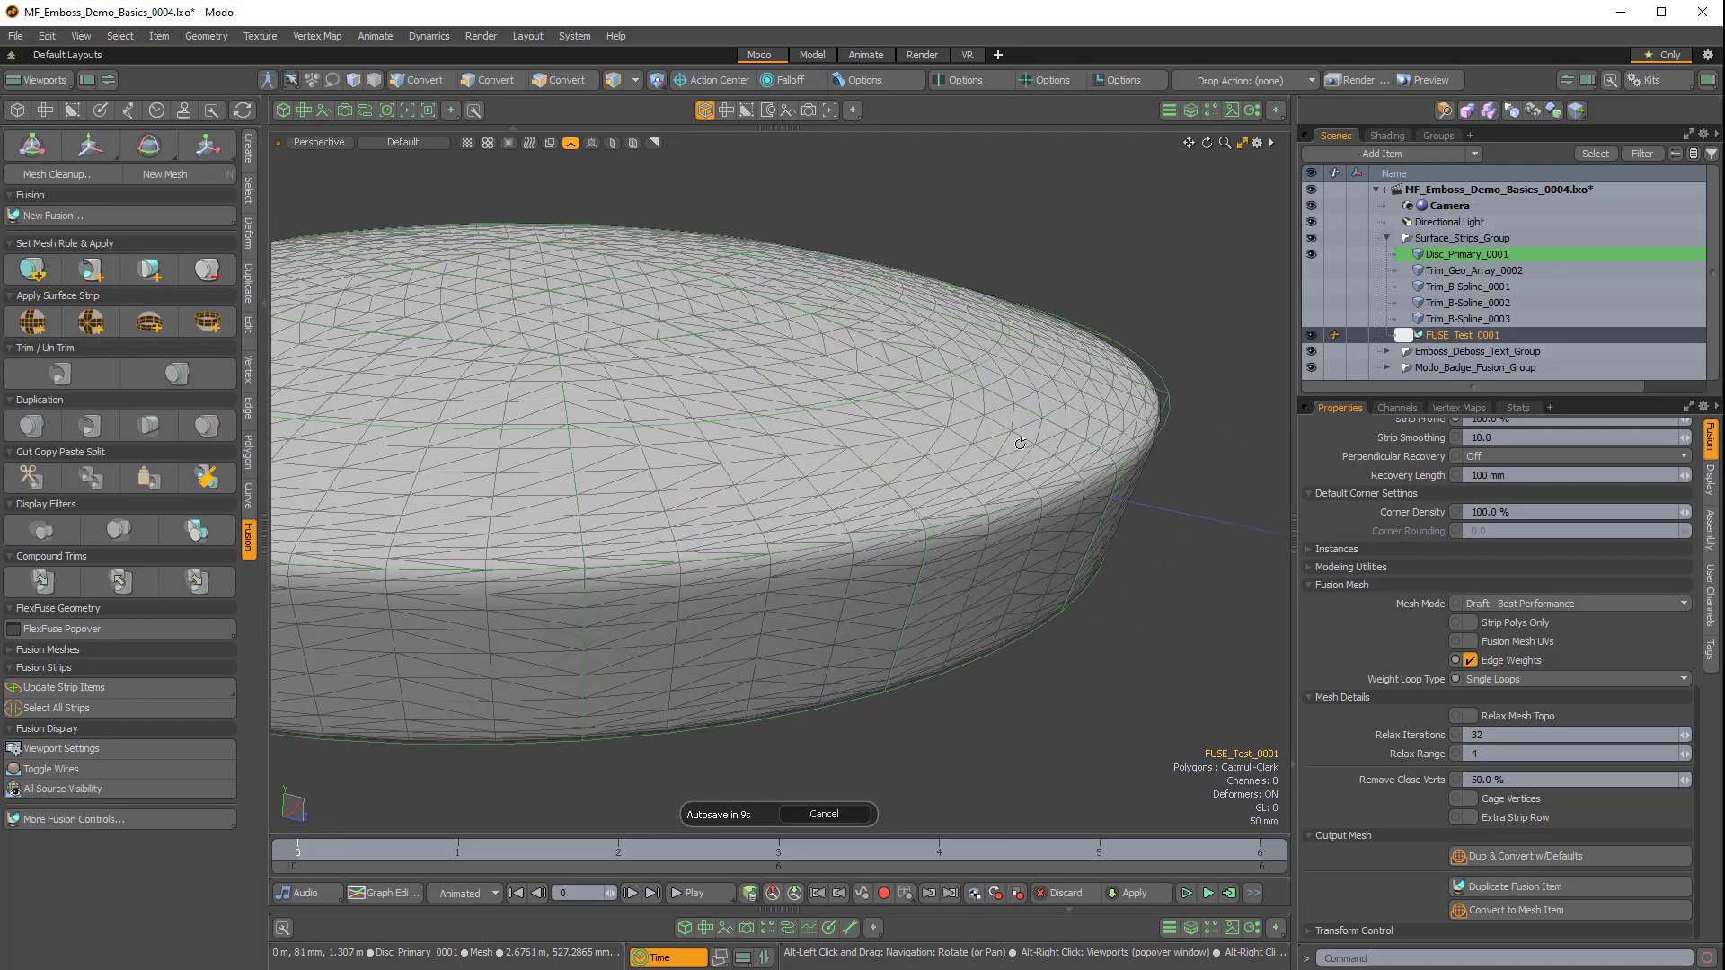
alt+drag(1186, 315, 1142, 357)
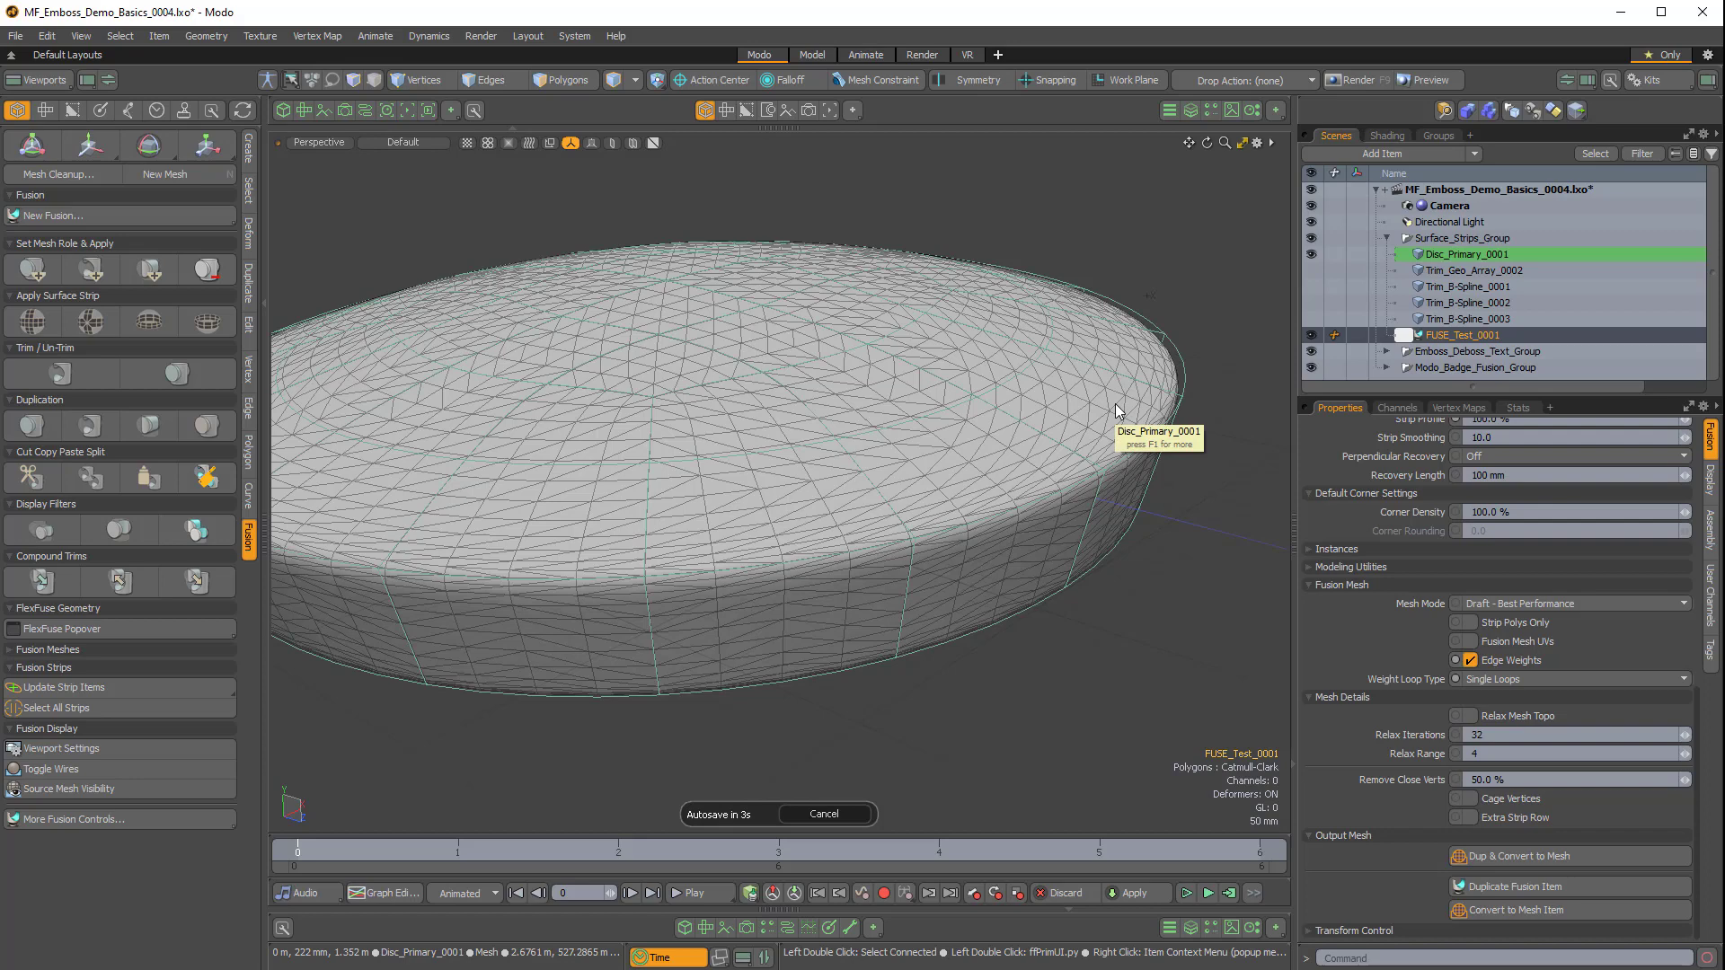
Add a new empty mesh item and place it above Surface_Strips_Group in the item list.
key(n)
click(1443, 337)
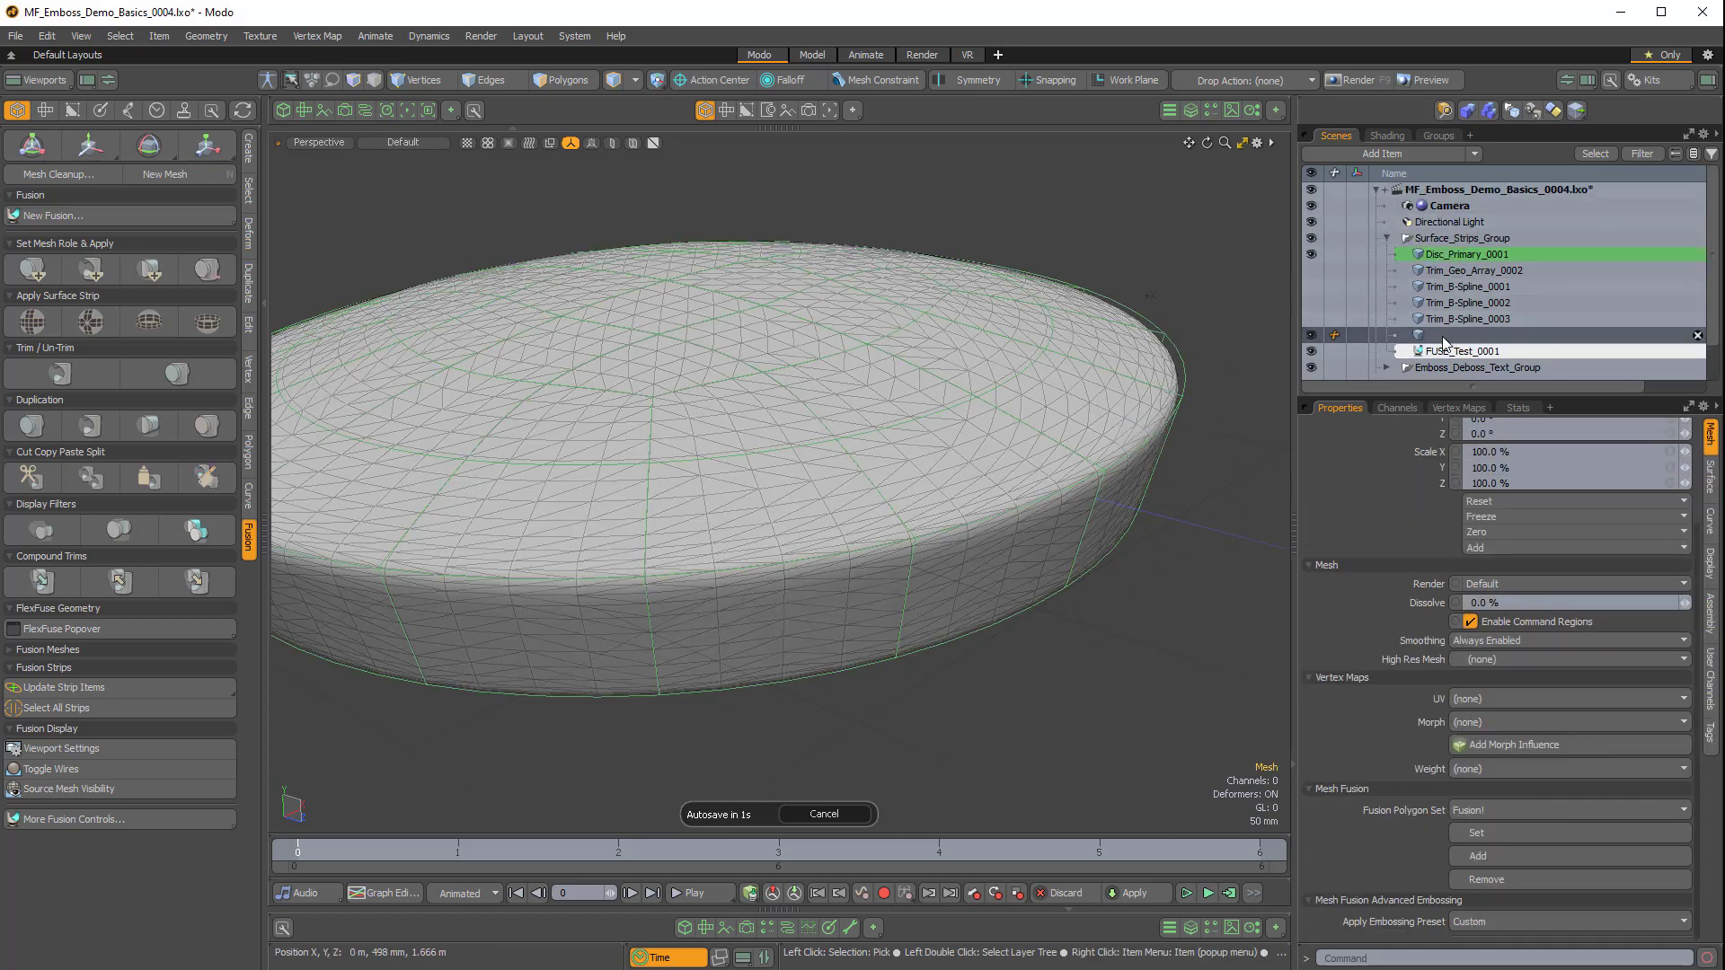
drag(1443, 337, 1447, 233)
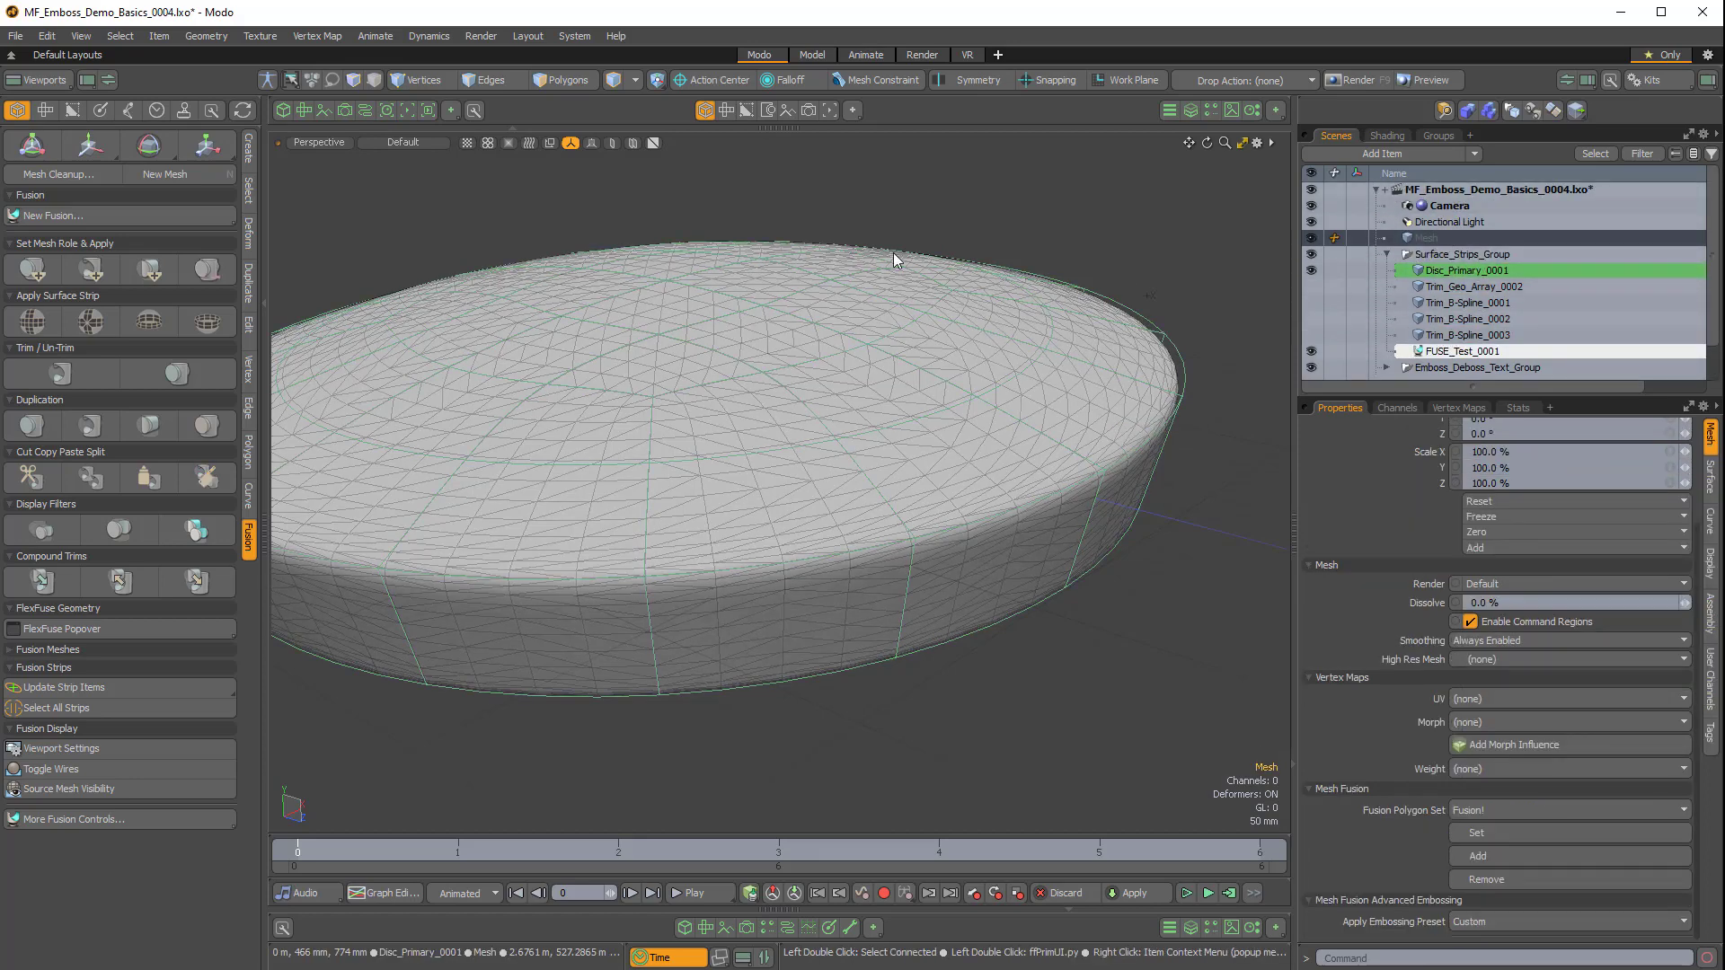
Show the Create, Duplicate, Polygon and Edit tool sets together with the Fusion tools and look through them.
key(ctrl)
ctrl+click(250, 153)
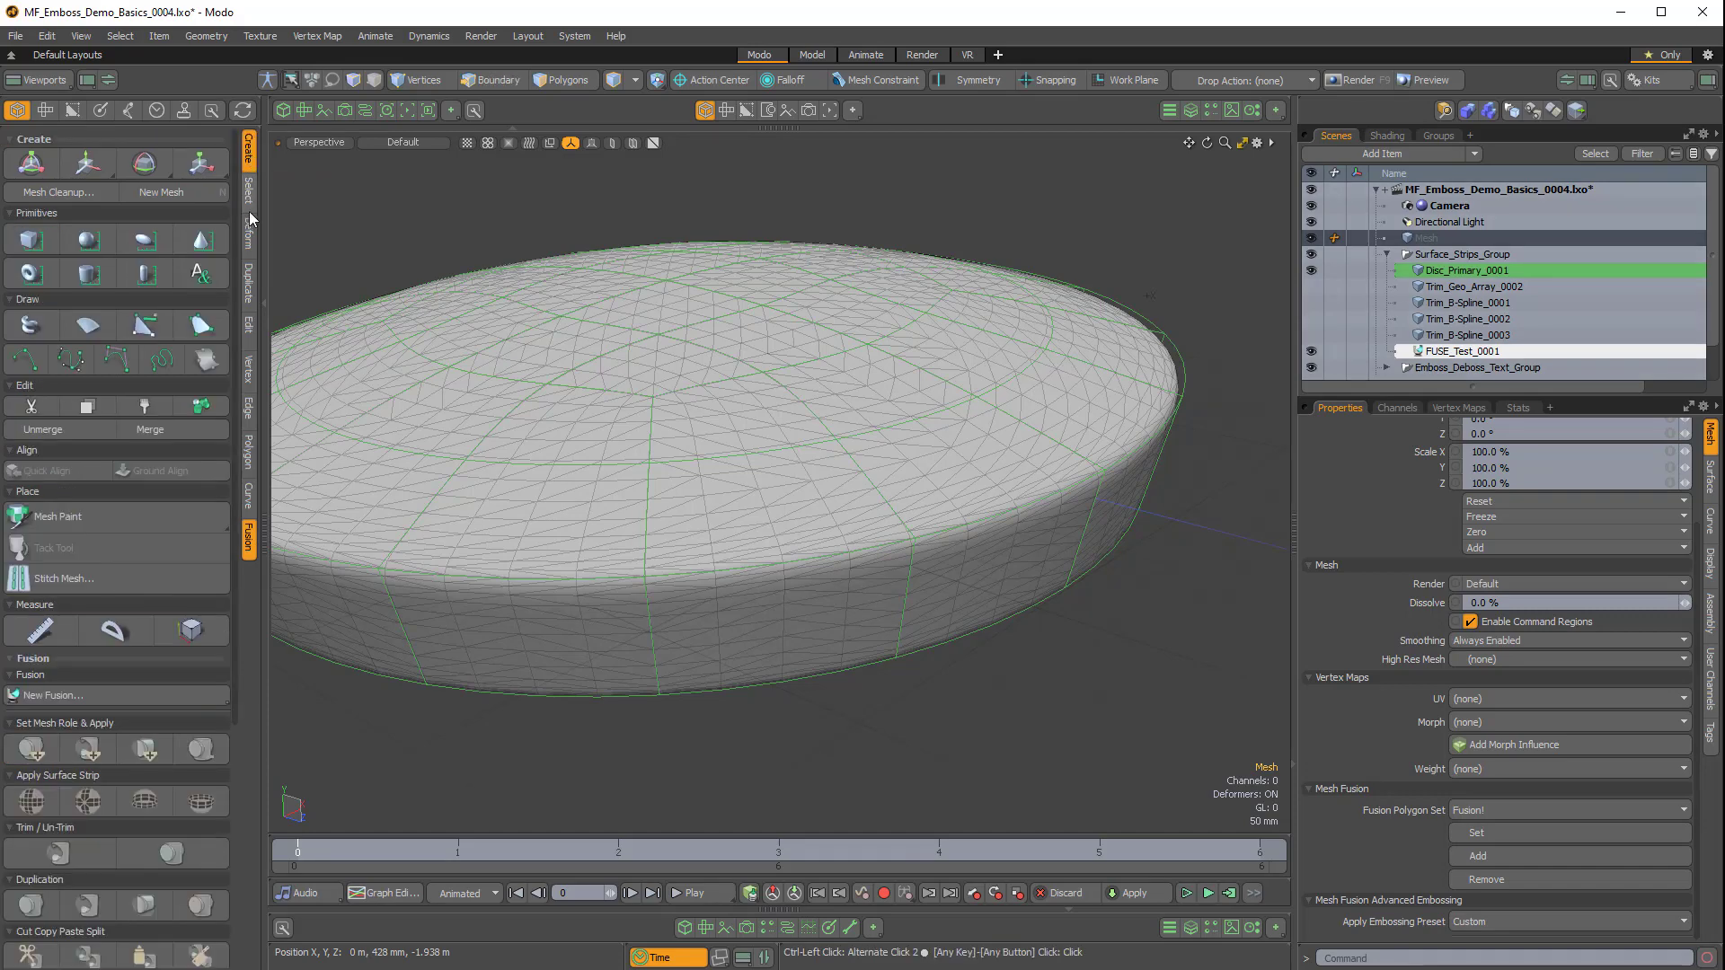
ctrl+click(249, 283)
ctrl+click(251, 472)
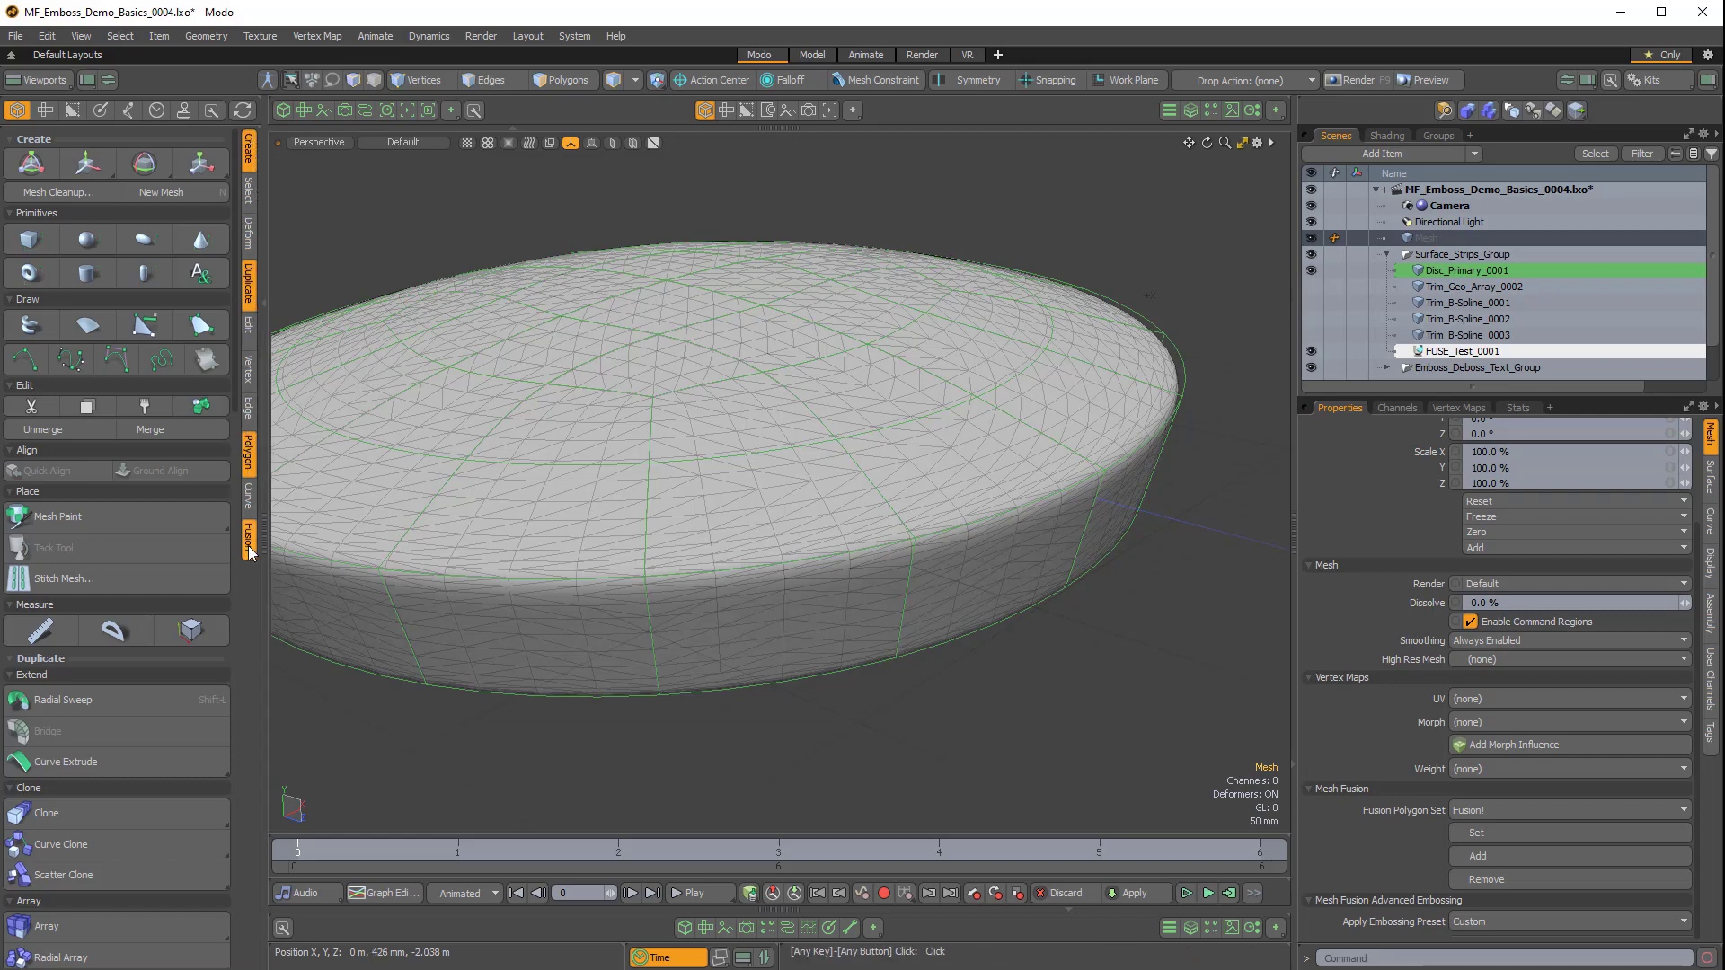
scroll(159, 400, down, 10)
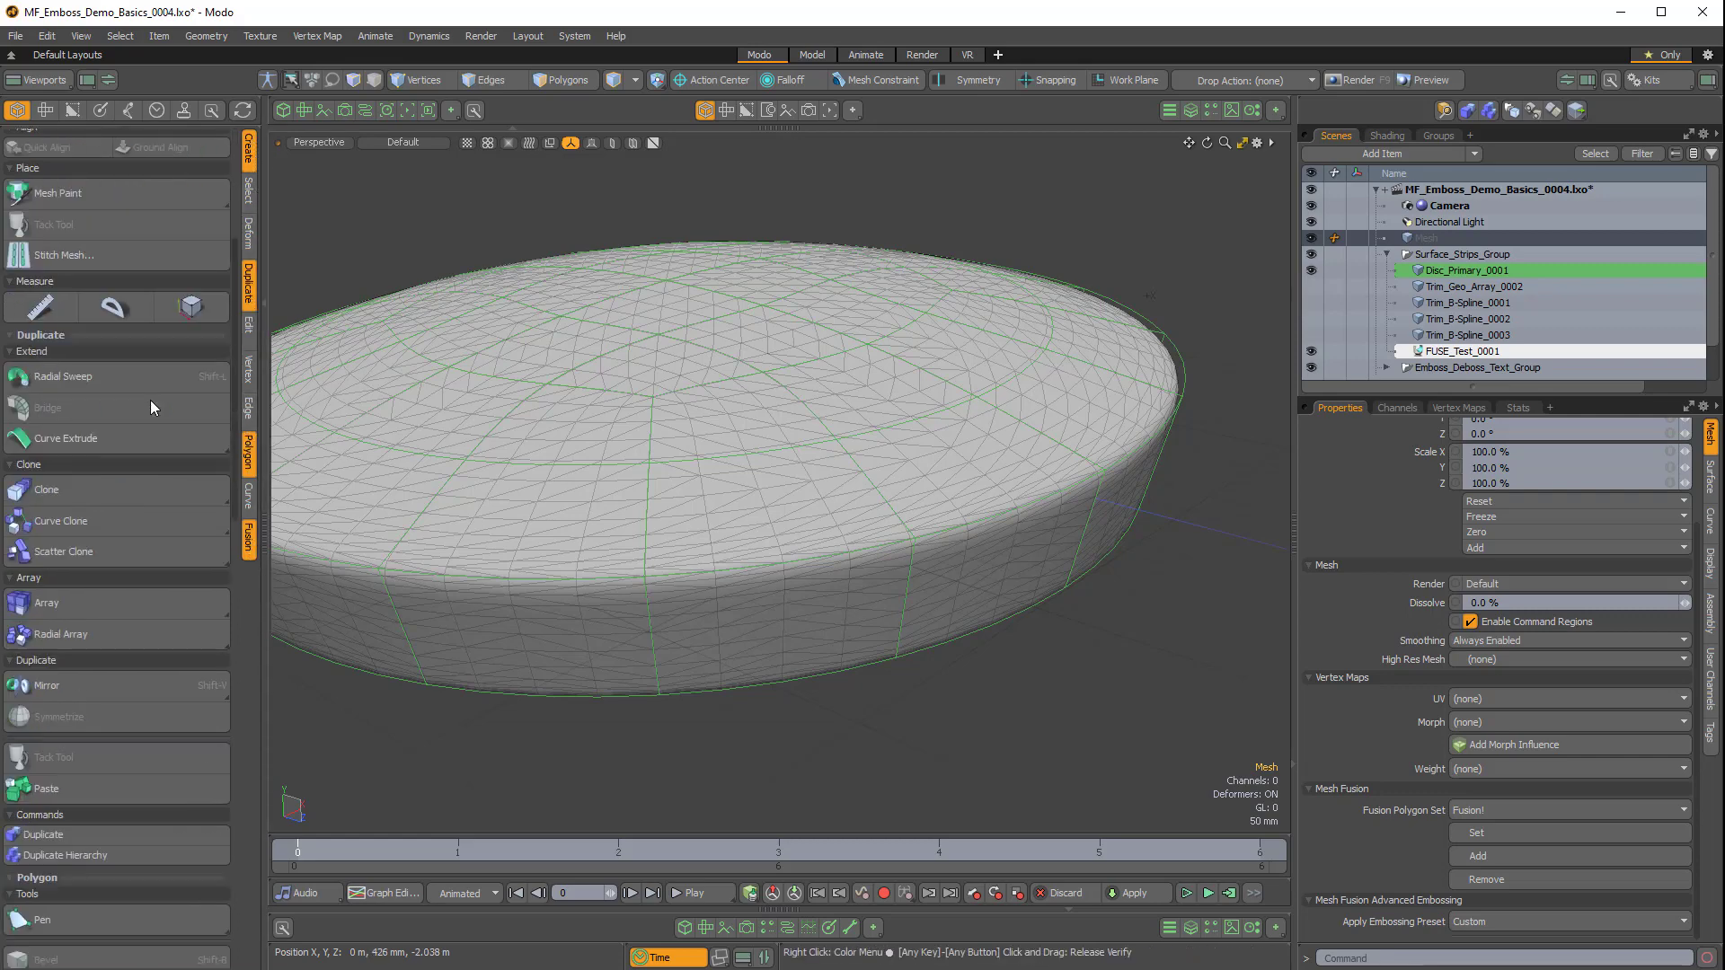
scroll(158, 358, up, 10)
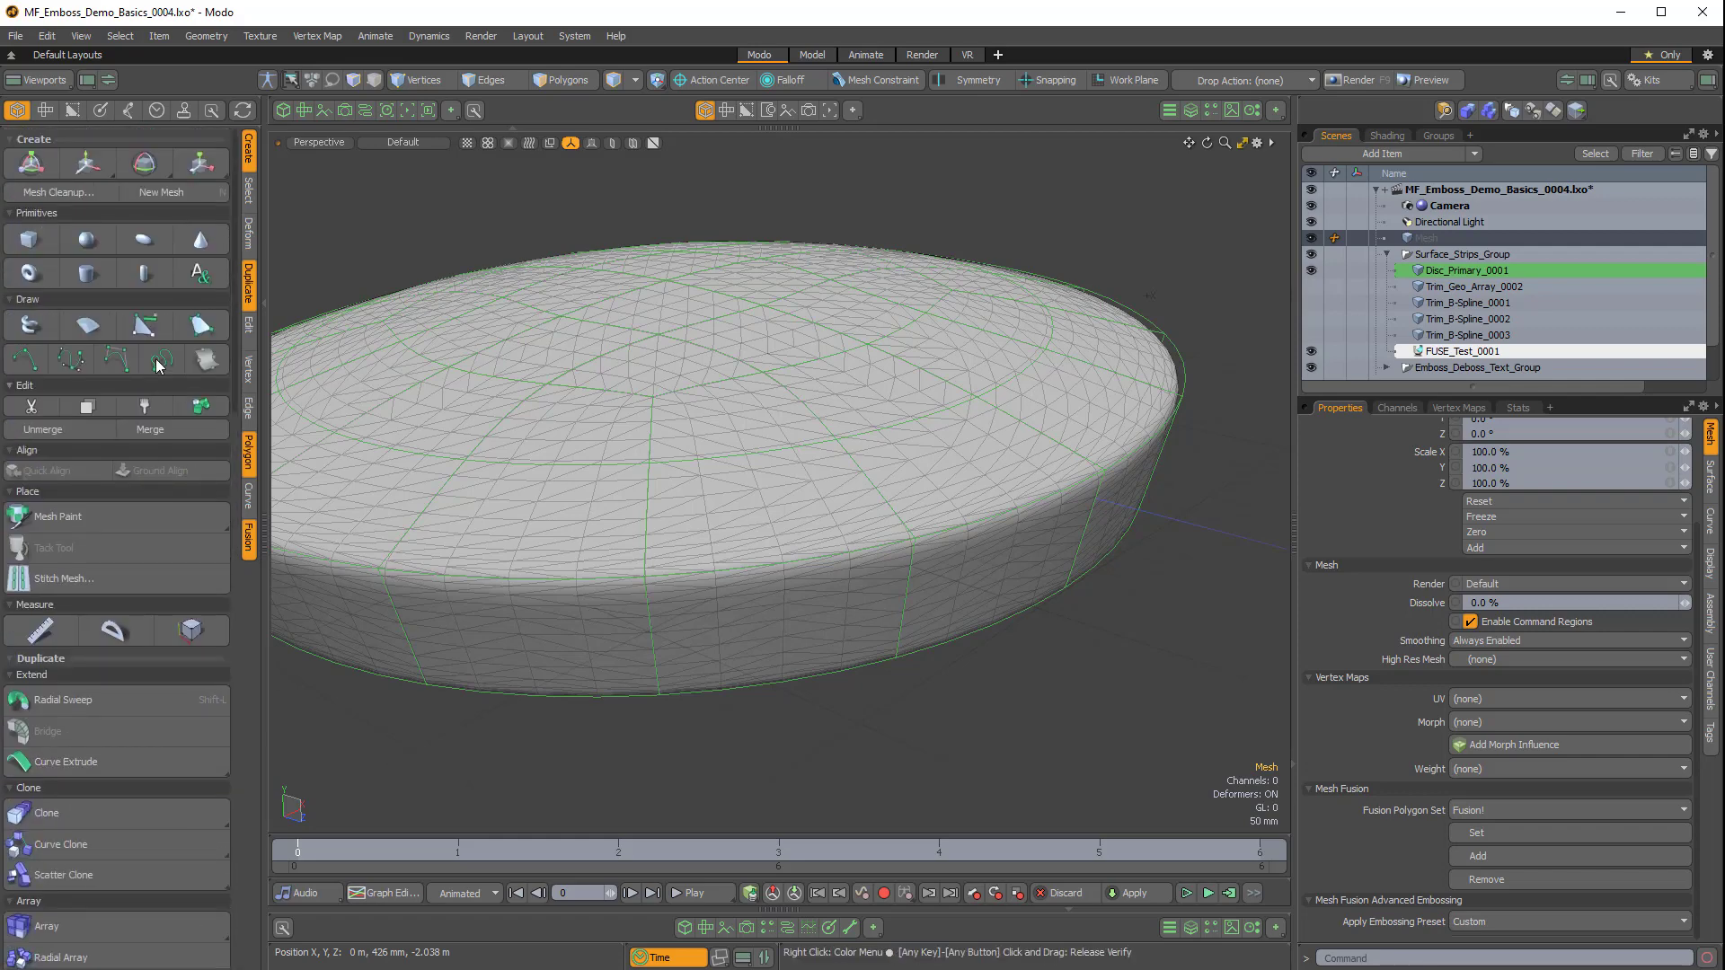
scroll(156, 363, down, 8)
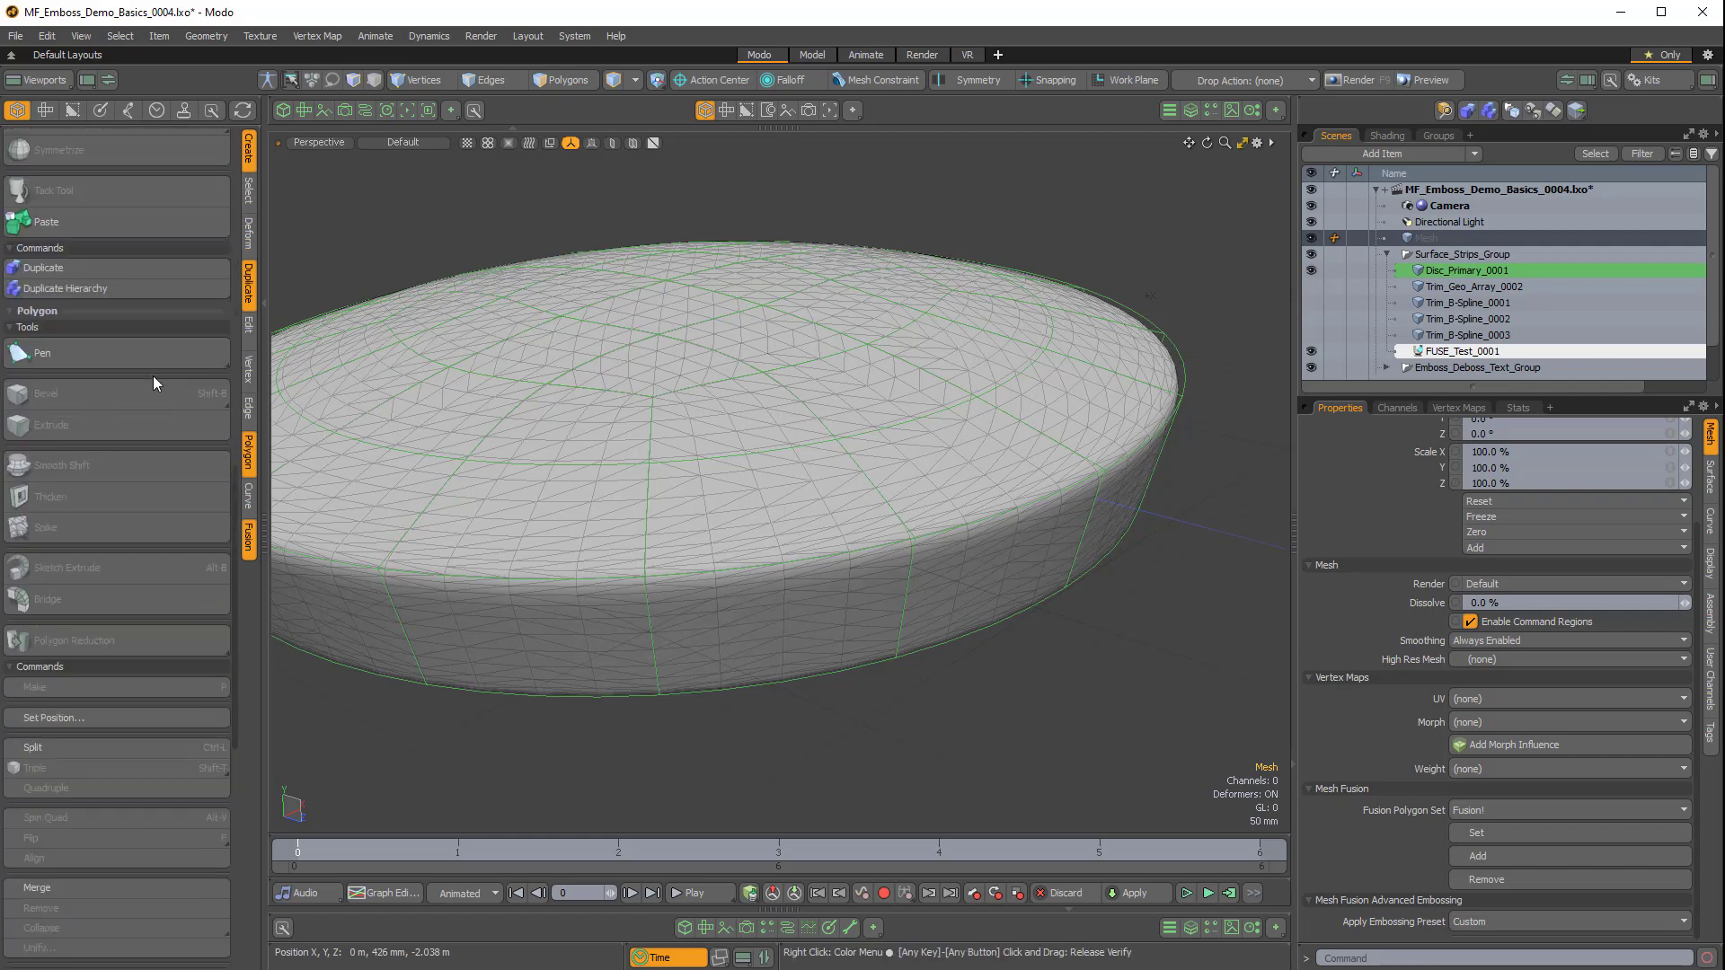
scroll(150, 376, up, 8)
scroll(149, 376, down, 5)
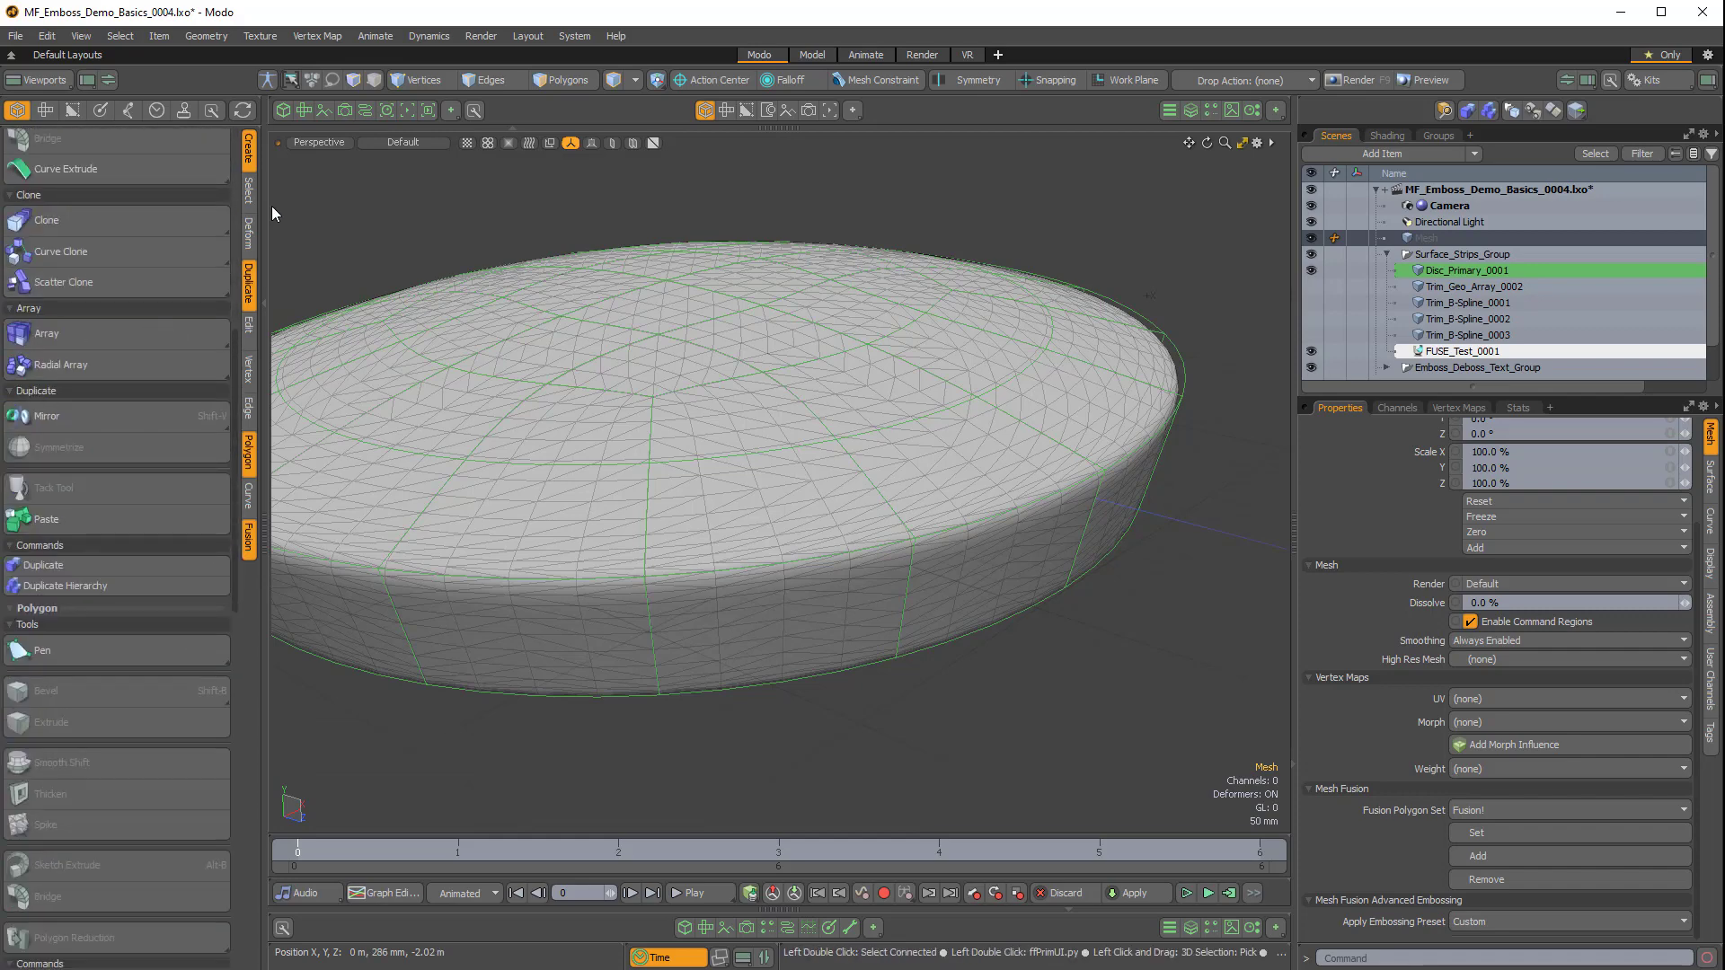
ctrl+click(252, 337)
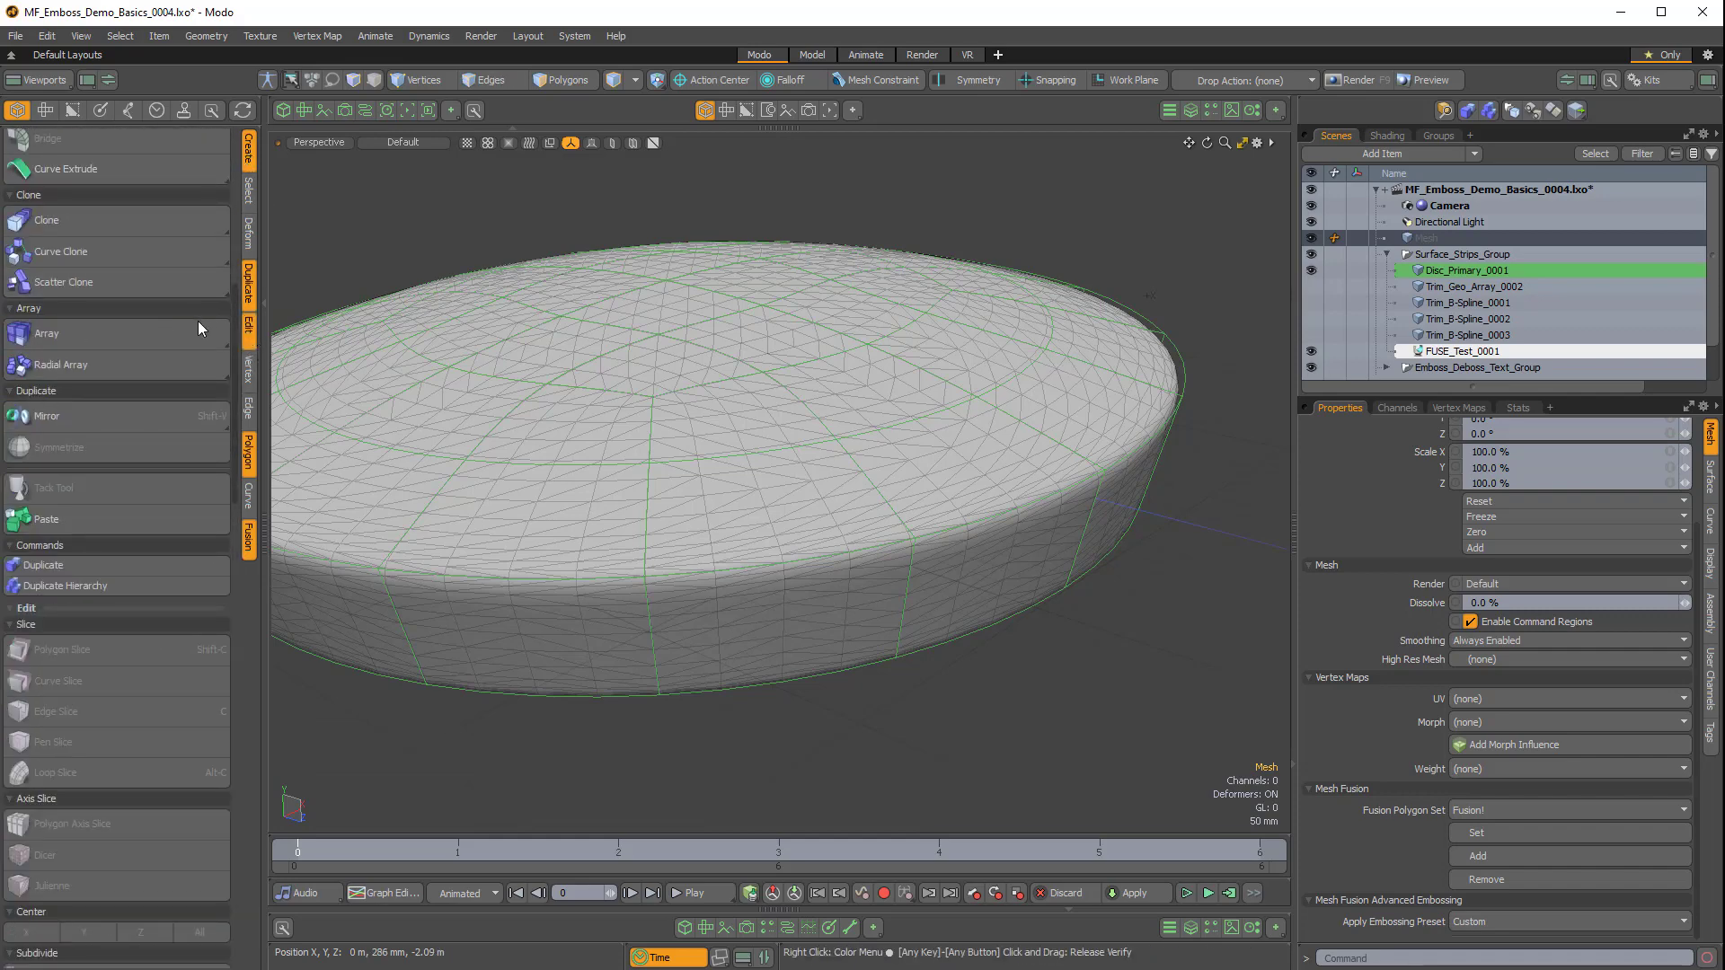
scroll(185, 342, down, 6)
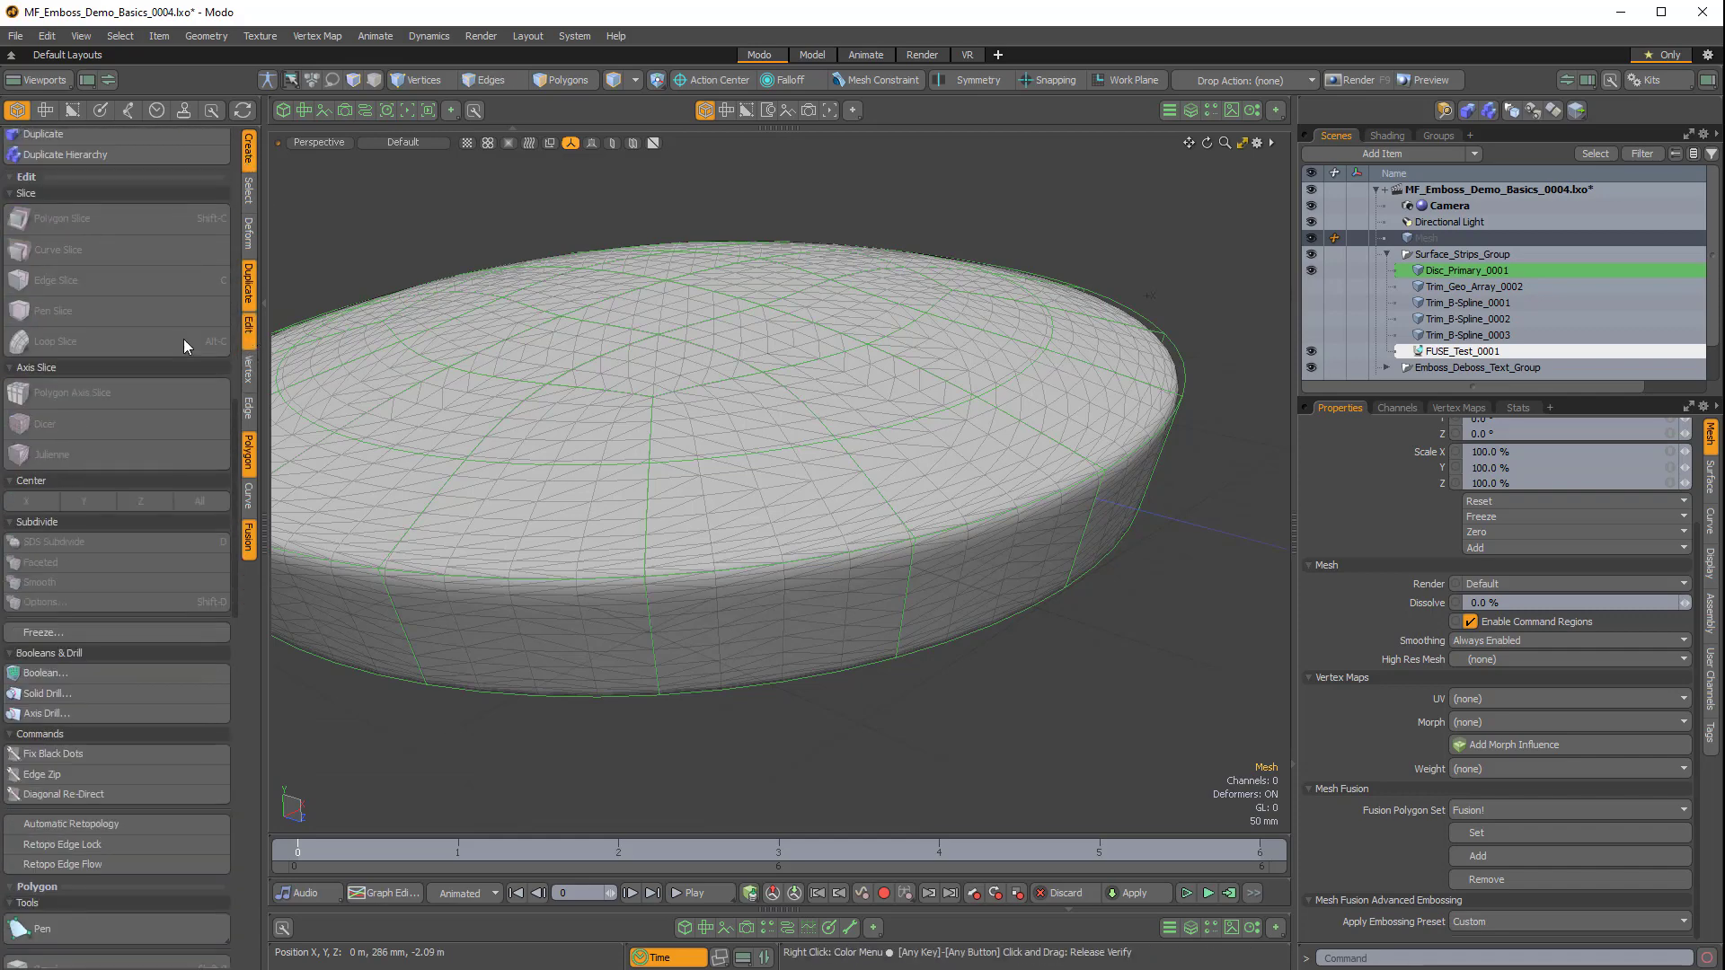
Hide the Edit, Duplicate, Polygon and Fusion tool sets, keeping only the Create tools displayed.
ctrl+click(253, 329)
ctrl+click(251, 293)
ctrl+click(252, 462)
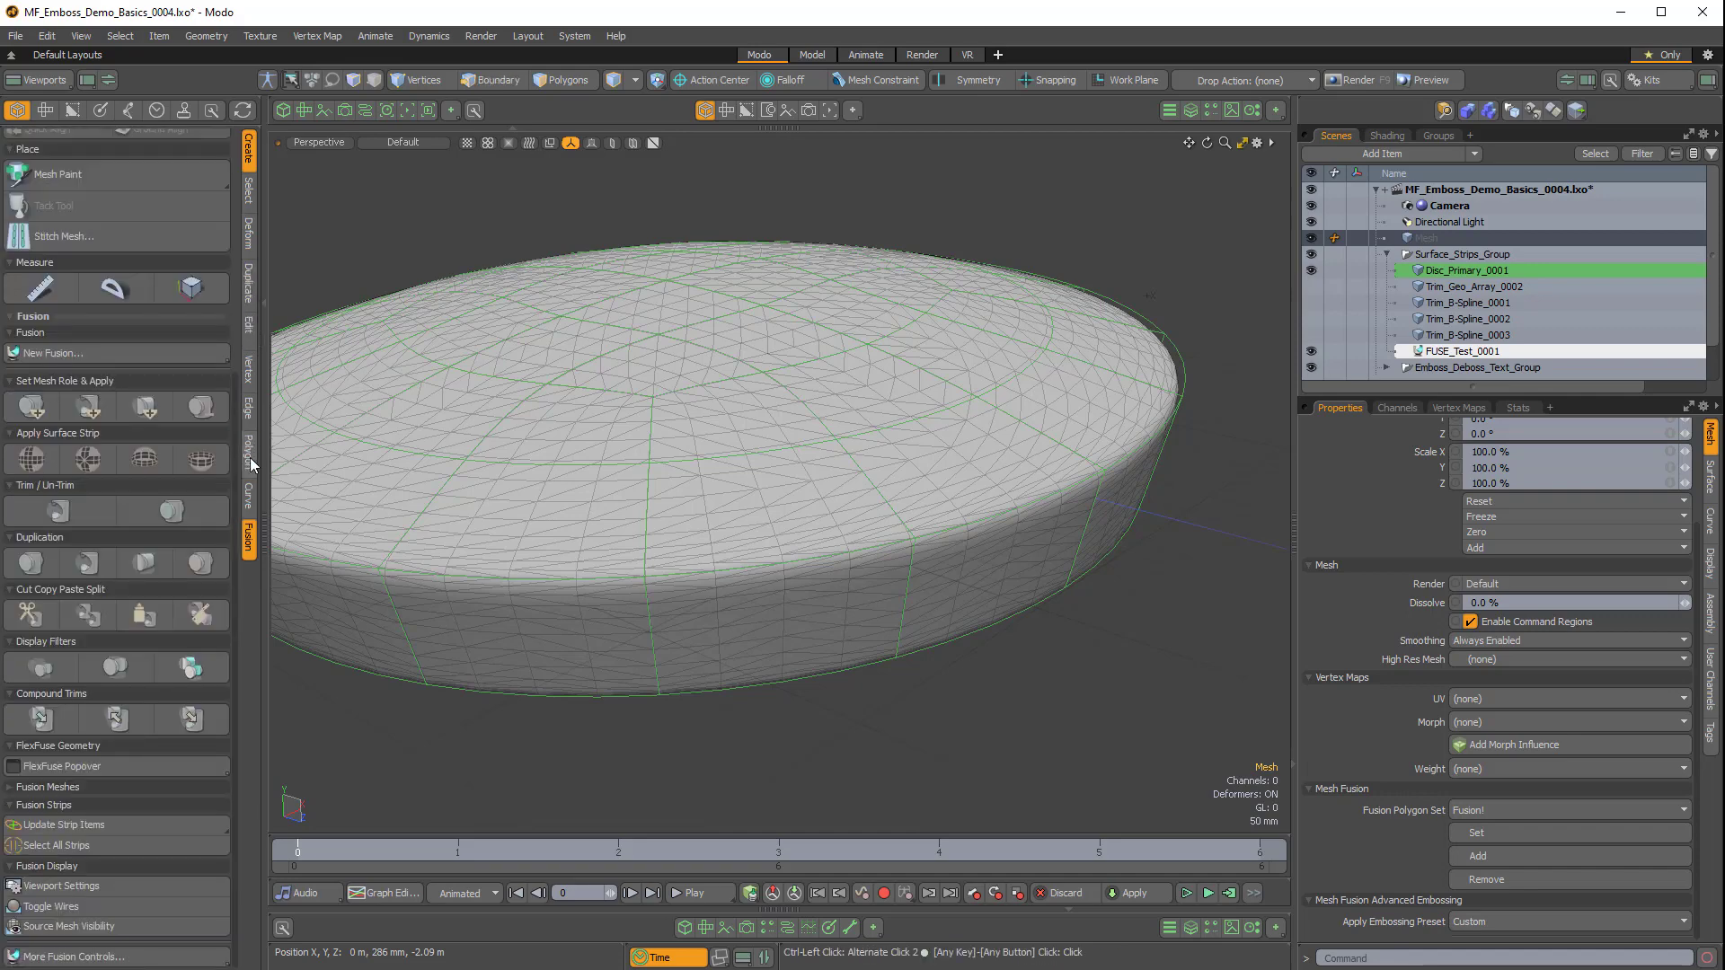
ctrl+click(250, 537)
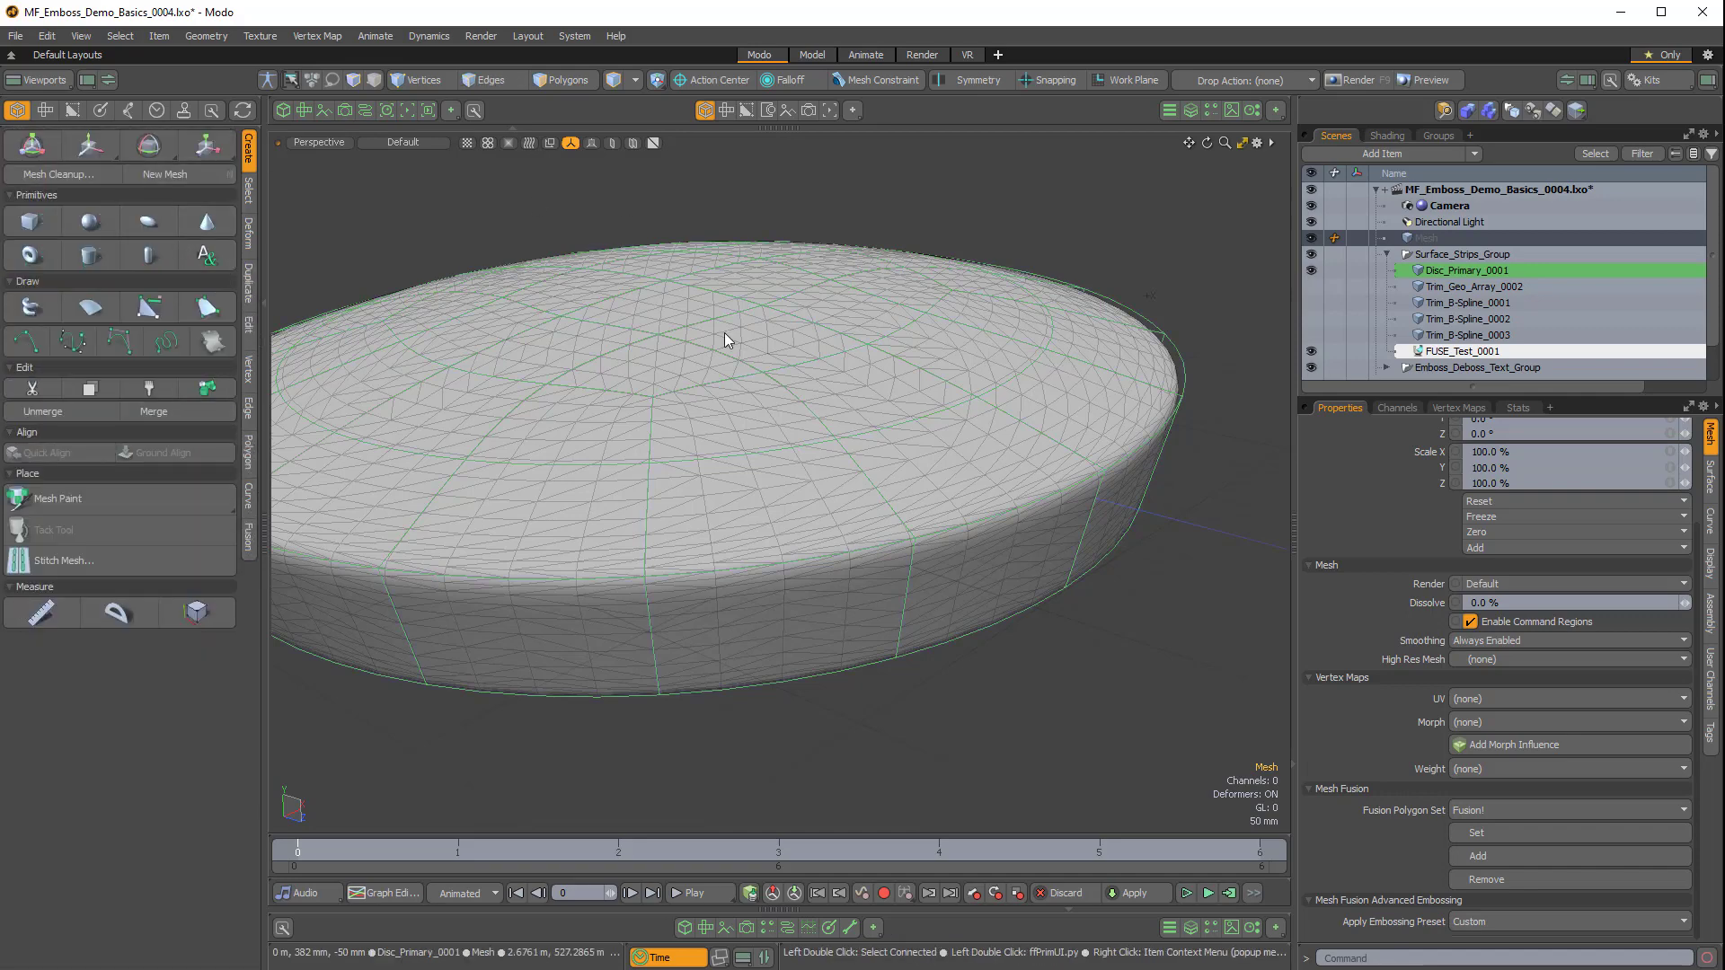
Add a default unit cube at the origin in the new mesh.
scroll(746, 359, down, 2)
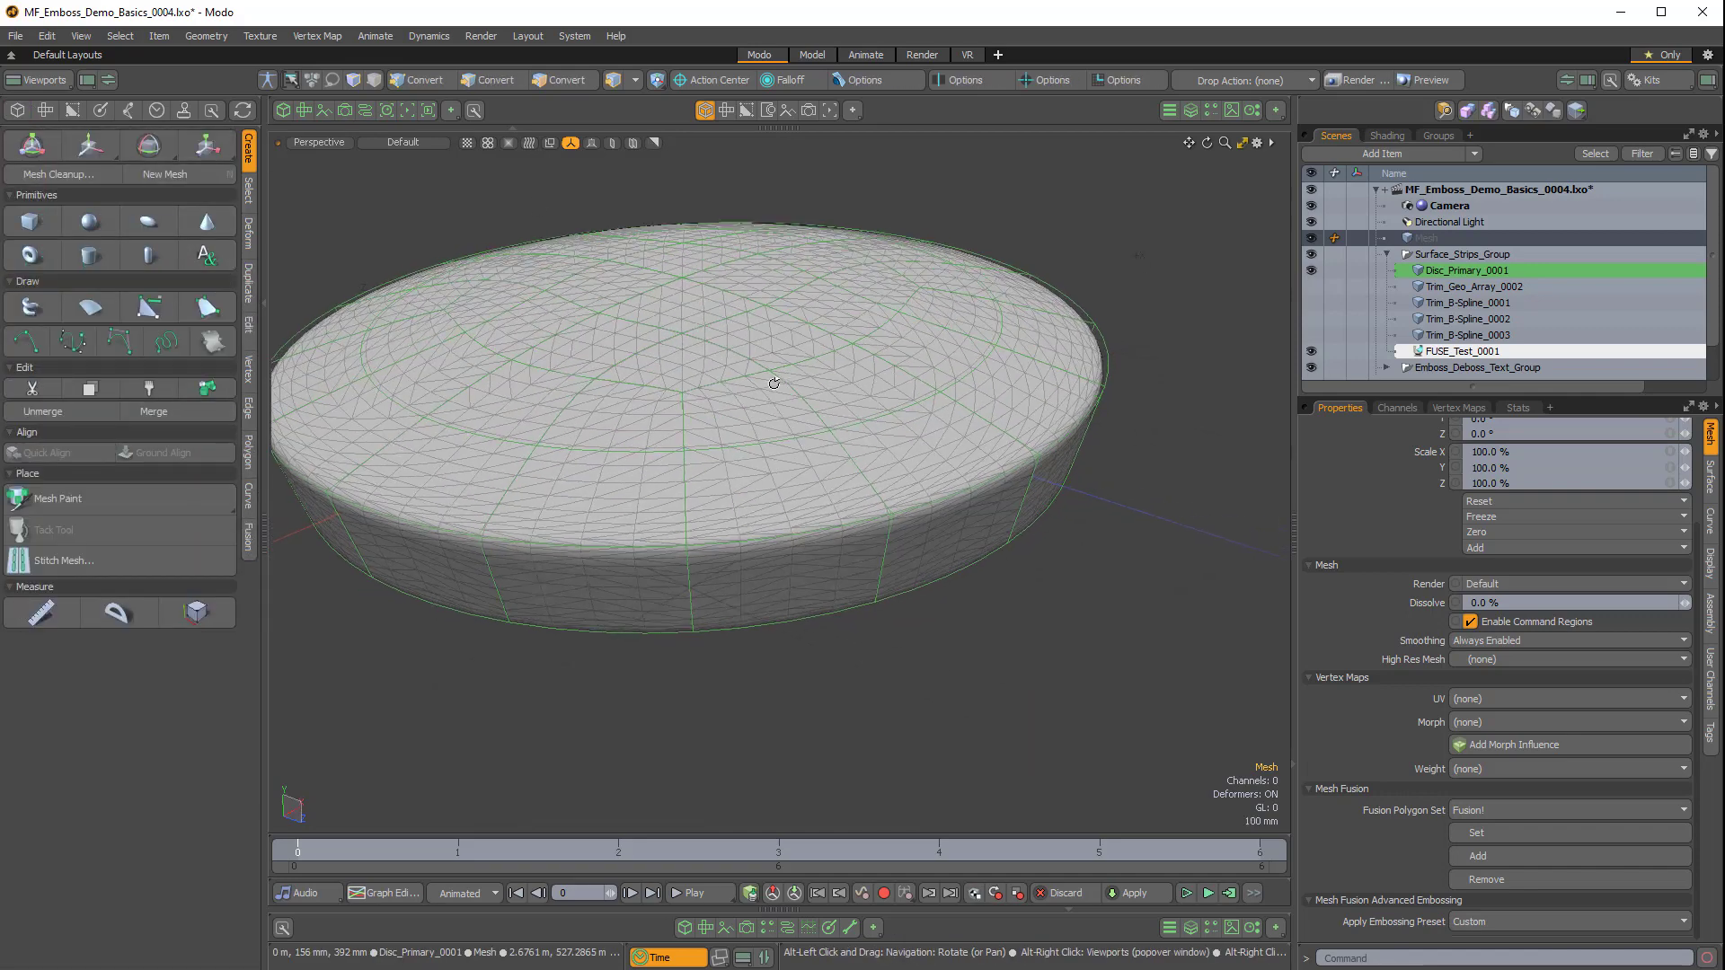
ctrl+click(33, 230)
scroll(729, 355, down, 3)
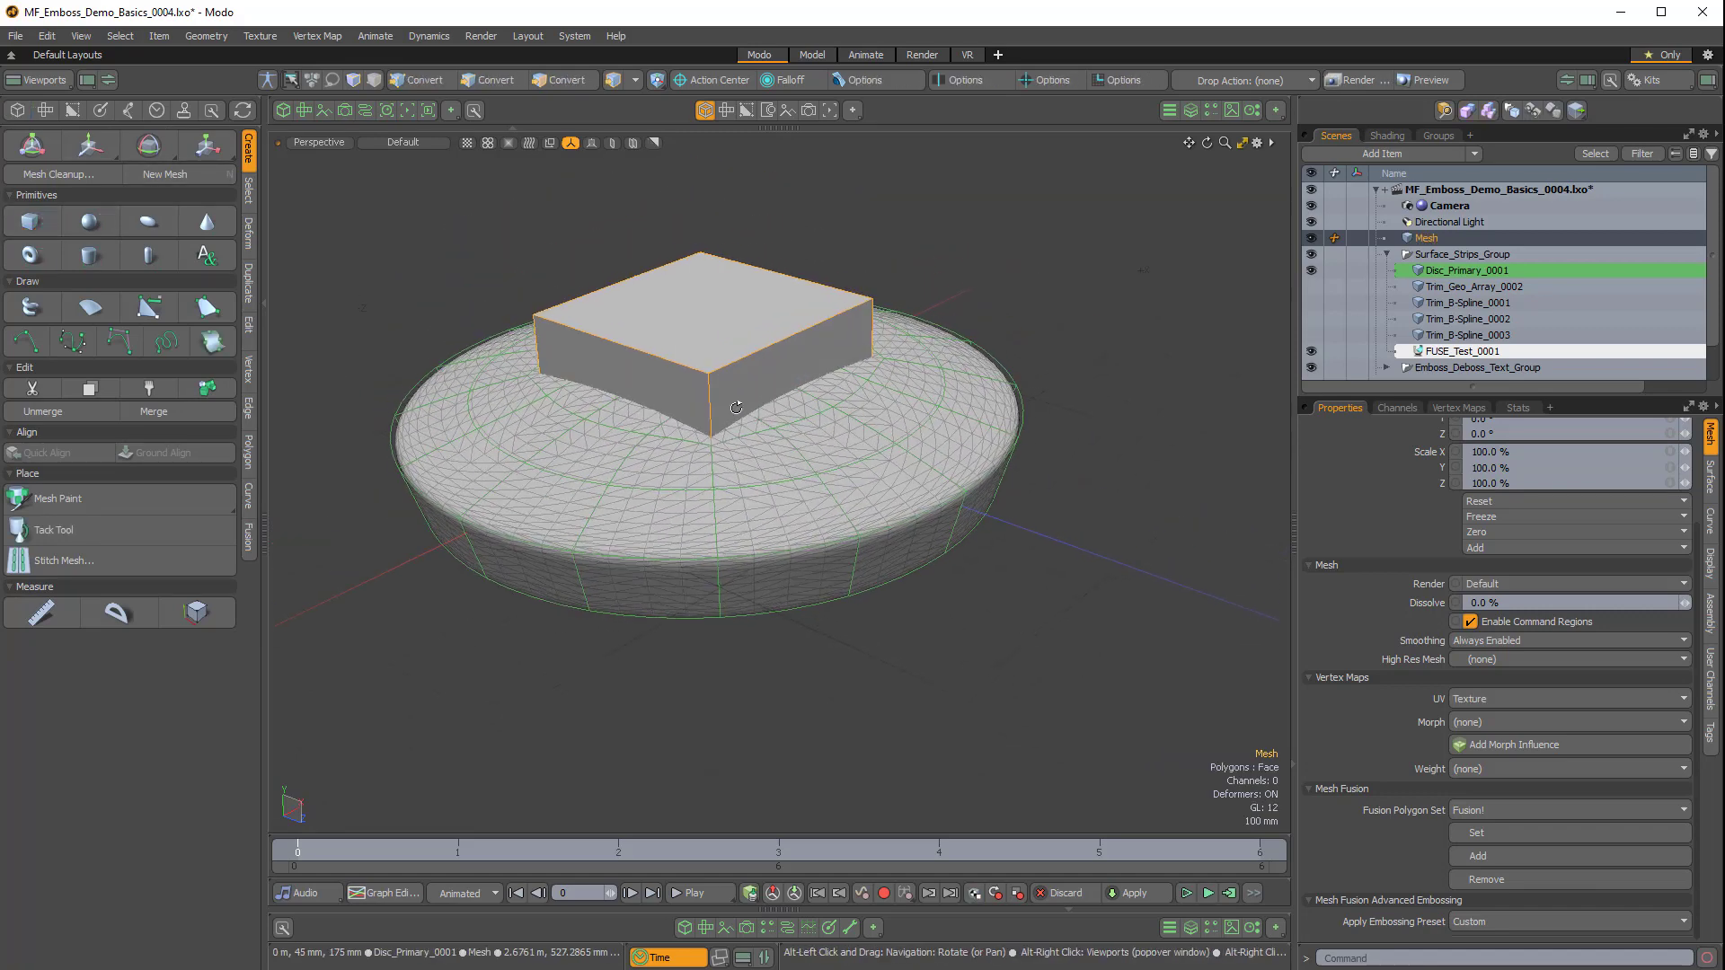
Select all of the cube's polygons and move them up so the cube sits above the disc.
double_click(710, 322)
key(w)
scroll(711, 323, down, 3)
alt+shift+drag(715, 325, 728, 205)
alt+shift+drag(800, 386, 787, 457)
alt+drag(787, 457, 795, 427)
key(q)
Deselect the cube's polygons and convert the cube to a Catmull-Clark subdivision surface.
click(916, 267)
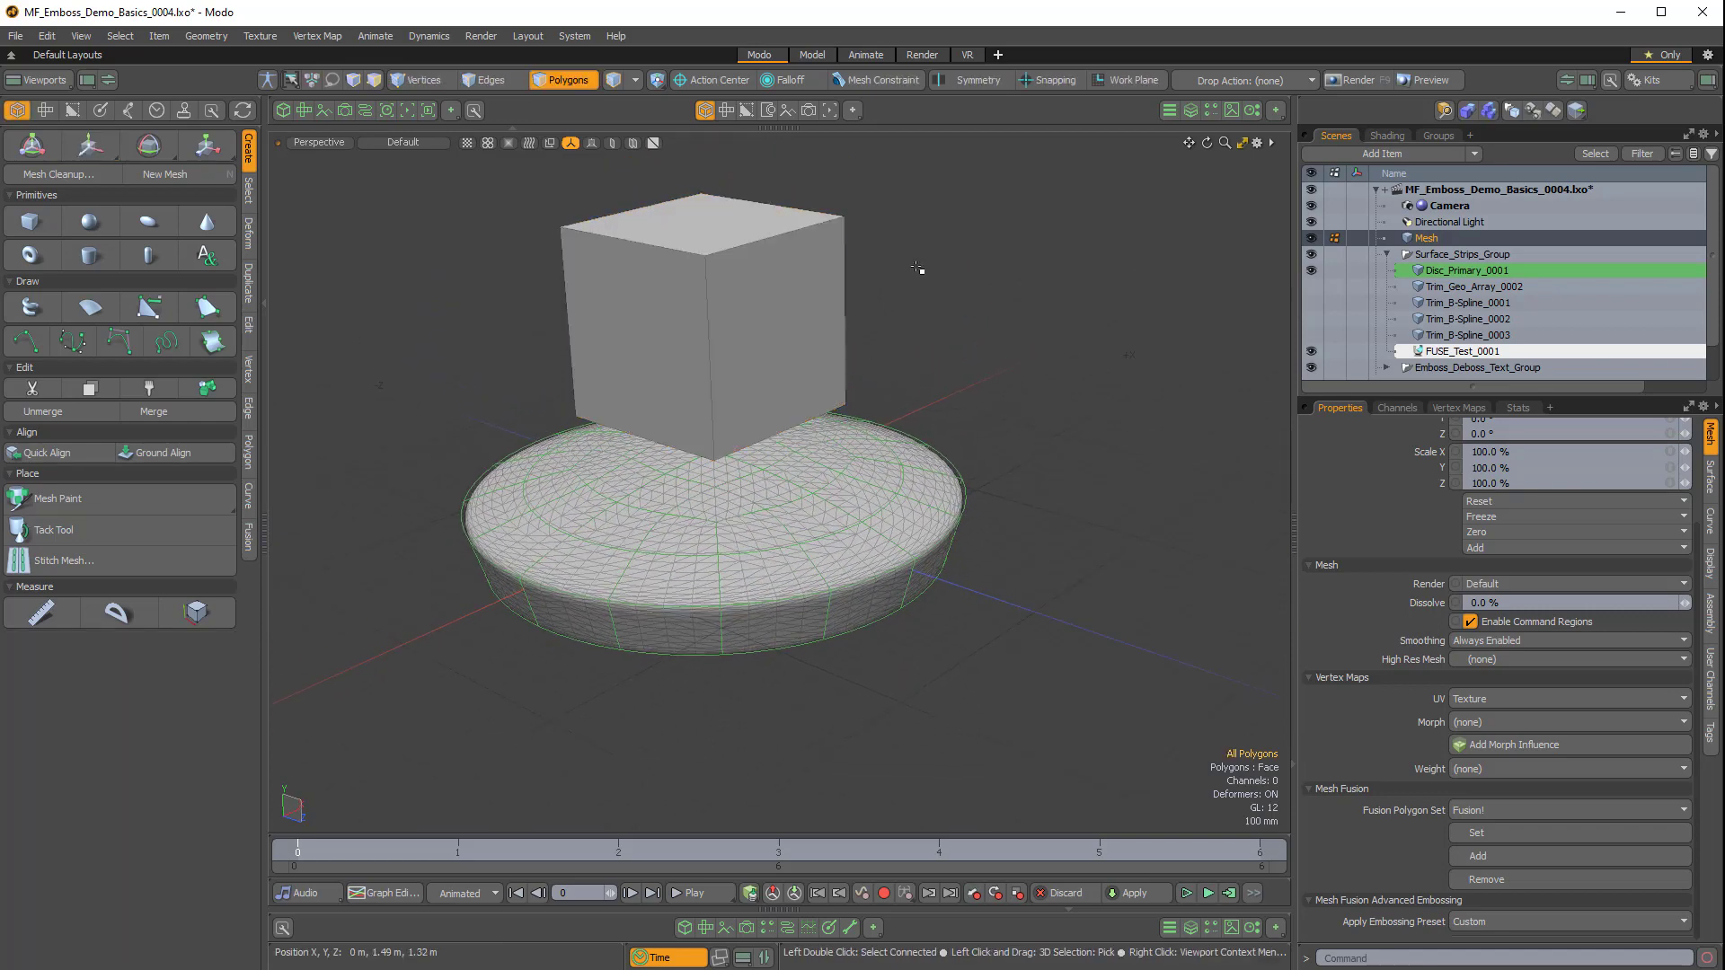
key(shift+Tab)
scroll(759, 314, up, 3)
mouse_move(806, 359)
alt+mouse_down()
mouse_move(827, 434)
mouse_move(793, 331)
mouse_move(820, 347)
alt+mouse_up()
scroll(807, 370, down, 1)
alt+drag(910, 541, 801, 404)
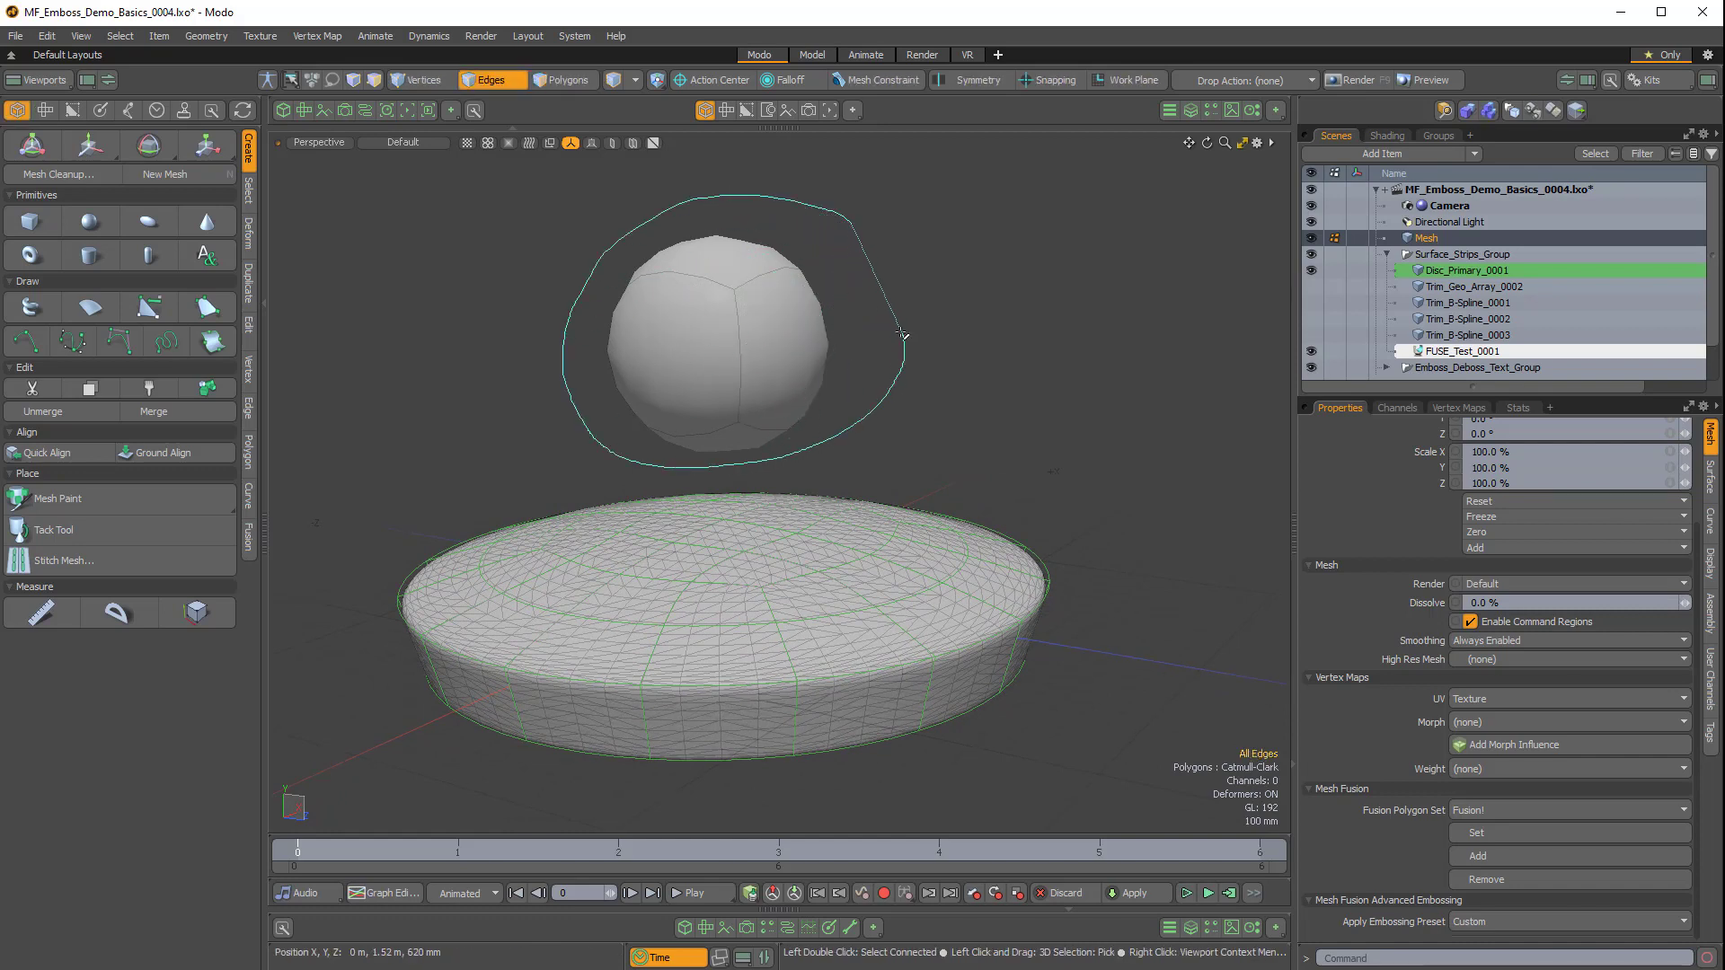
Select all edges of the subdivided cube and raise their subdivision weight with Vertex Map Weight until they are sharp.
right_drag(902, 334, 902, 336)
alt+drag(902, 336, 819, 310)
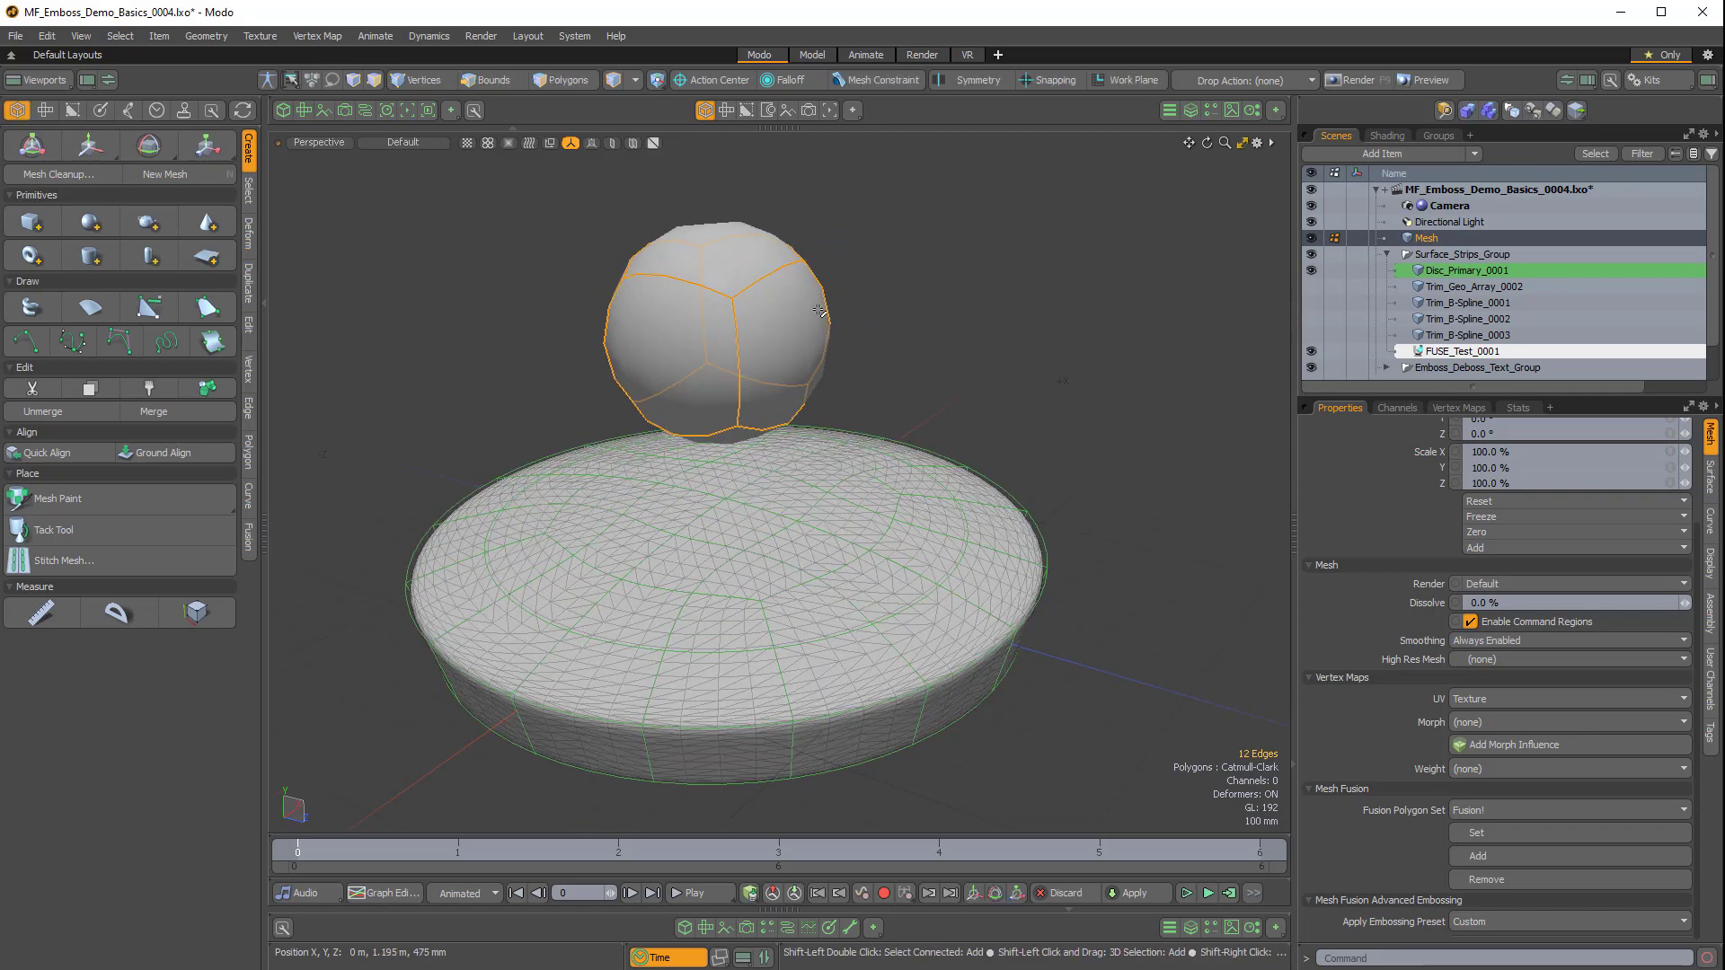
key(shift+w)
drag(998, 454, 1029, 302)
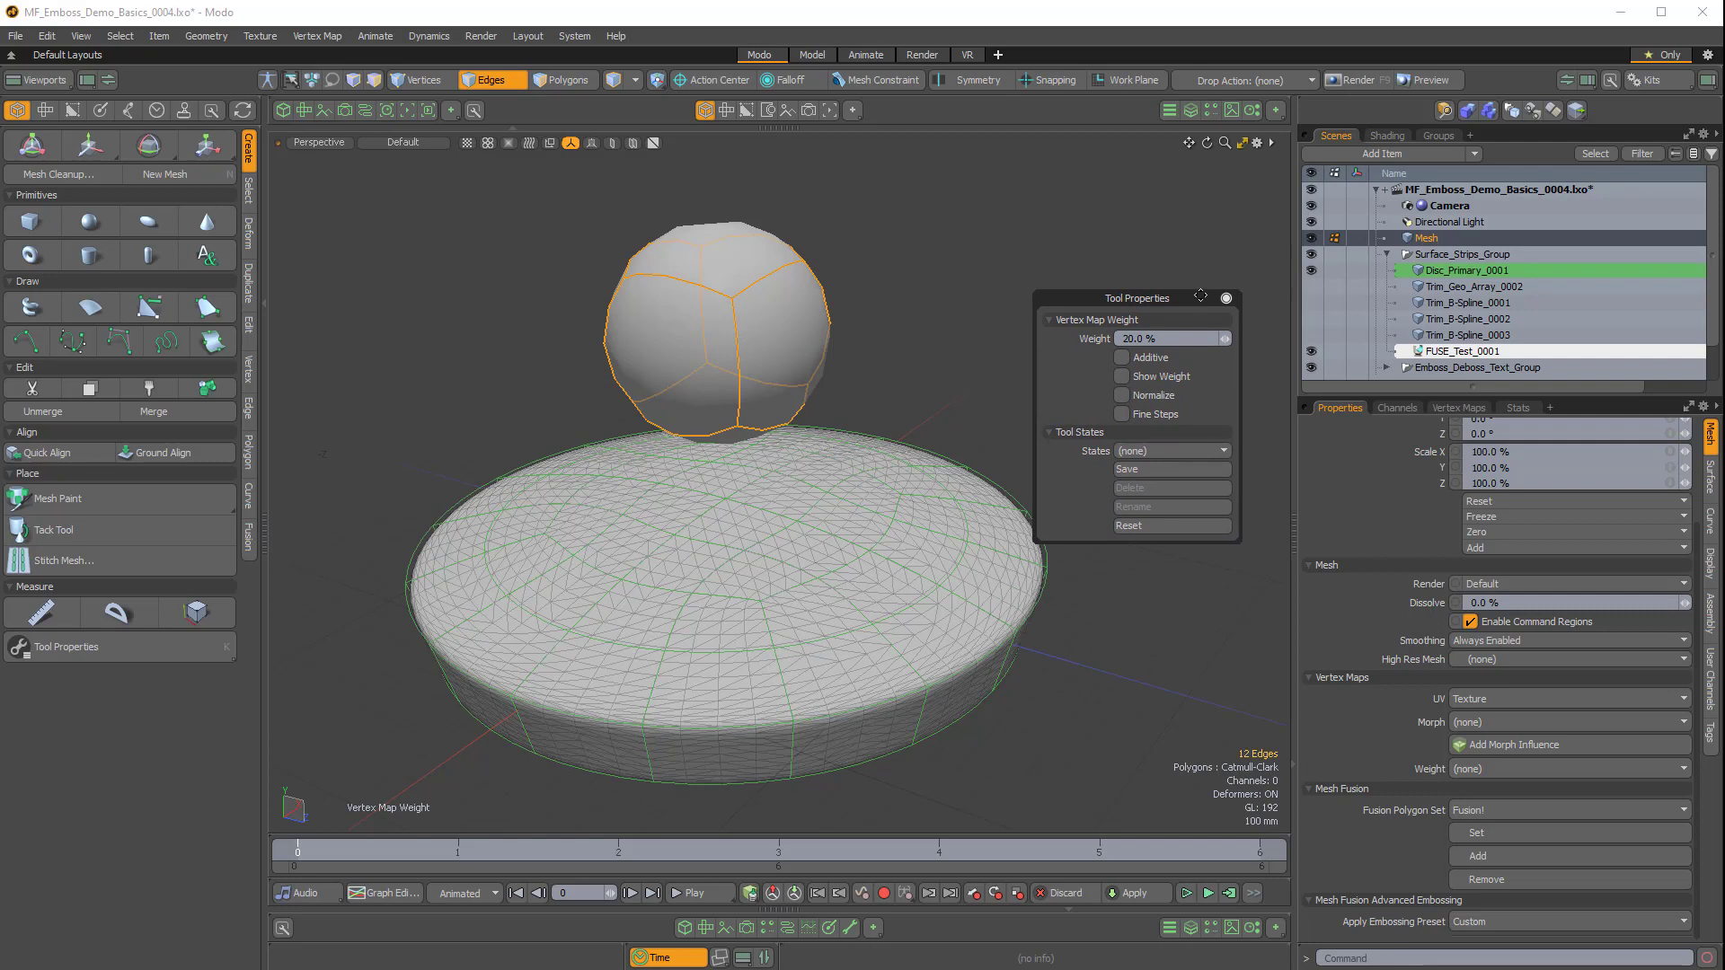
mouse_move(1229, 301)
mouse_down()
mouse_move(1229, 208)
mouse_move(1242, 287)
mouse_up()
mouse_move(874, 305)
alt+shift+mouse_down()
mouse_move(847, 332)
mouse_move(847, 276)
mouse_move(814, 276)
mouse_move(849, 277)
mouse_move(869, 235)
mouse_move(827, 277)
mouse_move(869, 235)
mouse_move(895, 245)
mouse_move(863, 287)
mouse_move(908, 320)
mouse_move(839, 296)
mouse_move(865, 327)
alt+shift+mouse_up()
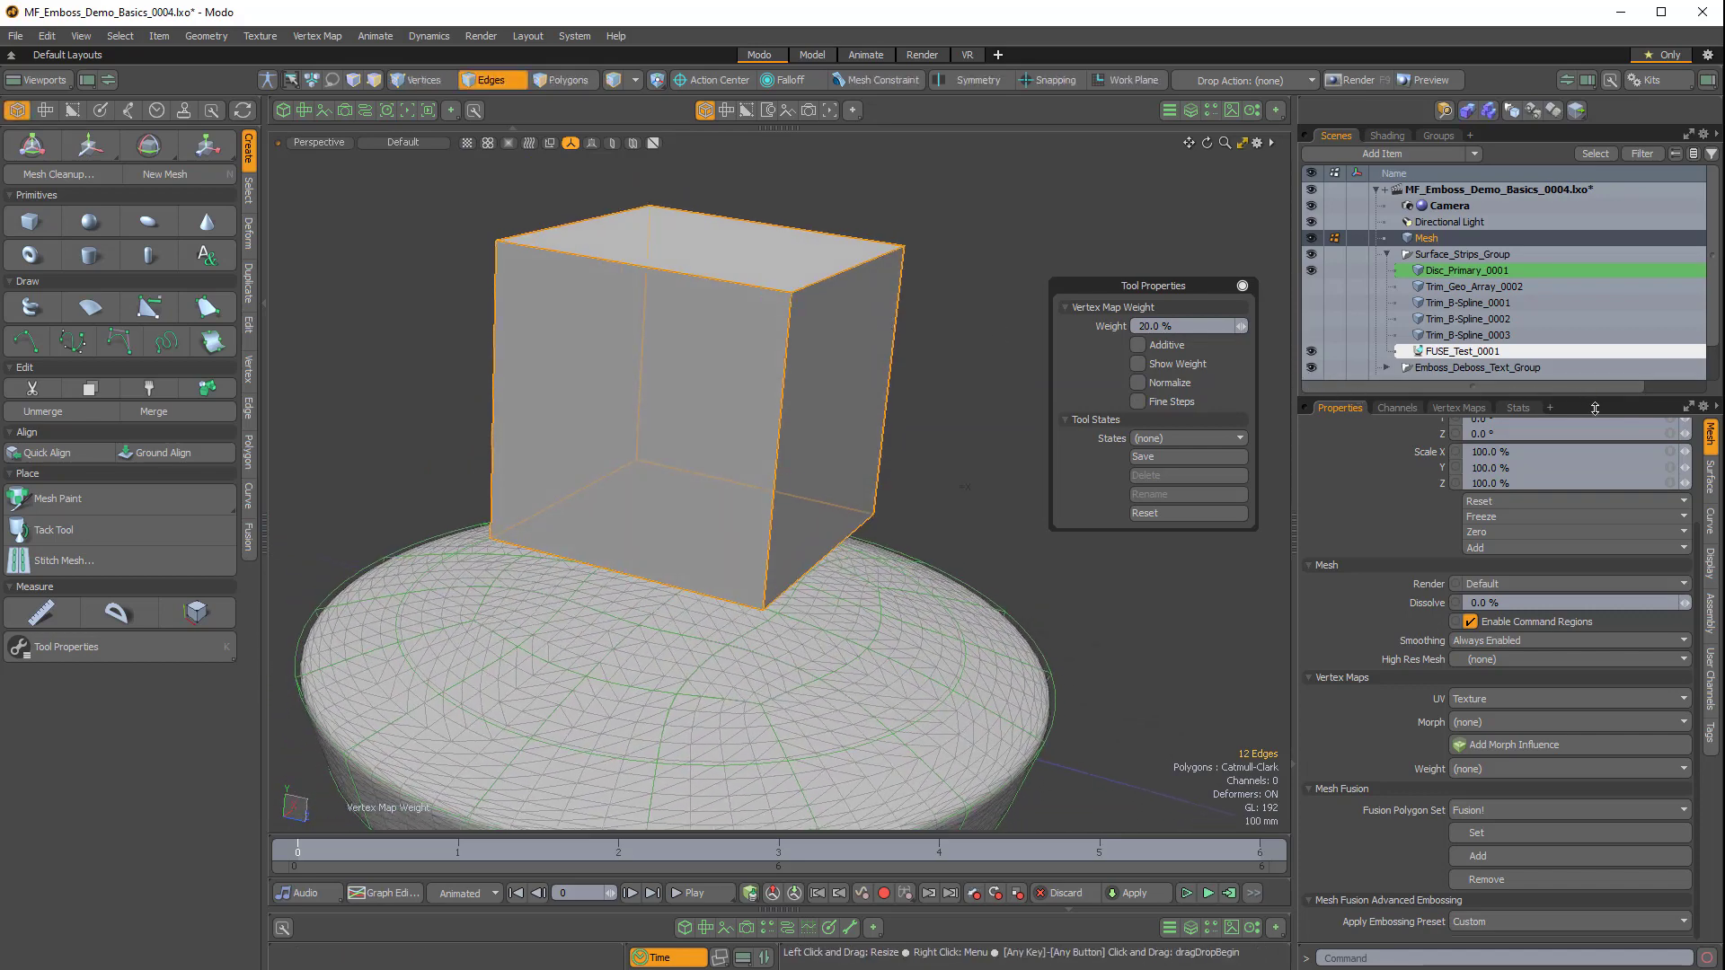
Examine the cube mesh's surface, display and assembly properties to find its Catmull-Clark subdivision settings.
click(1710, 476)
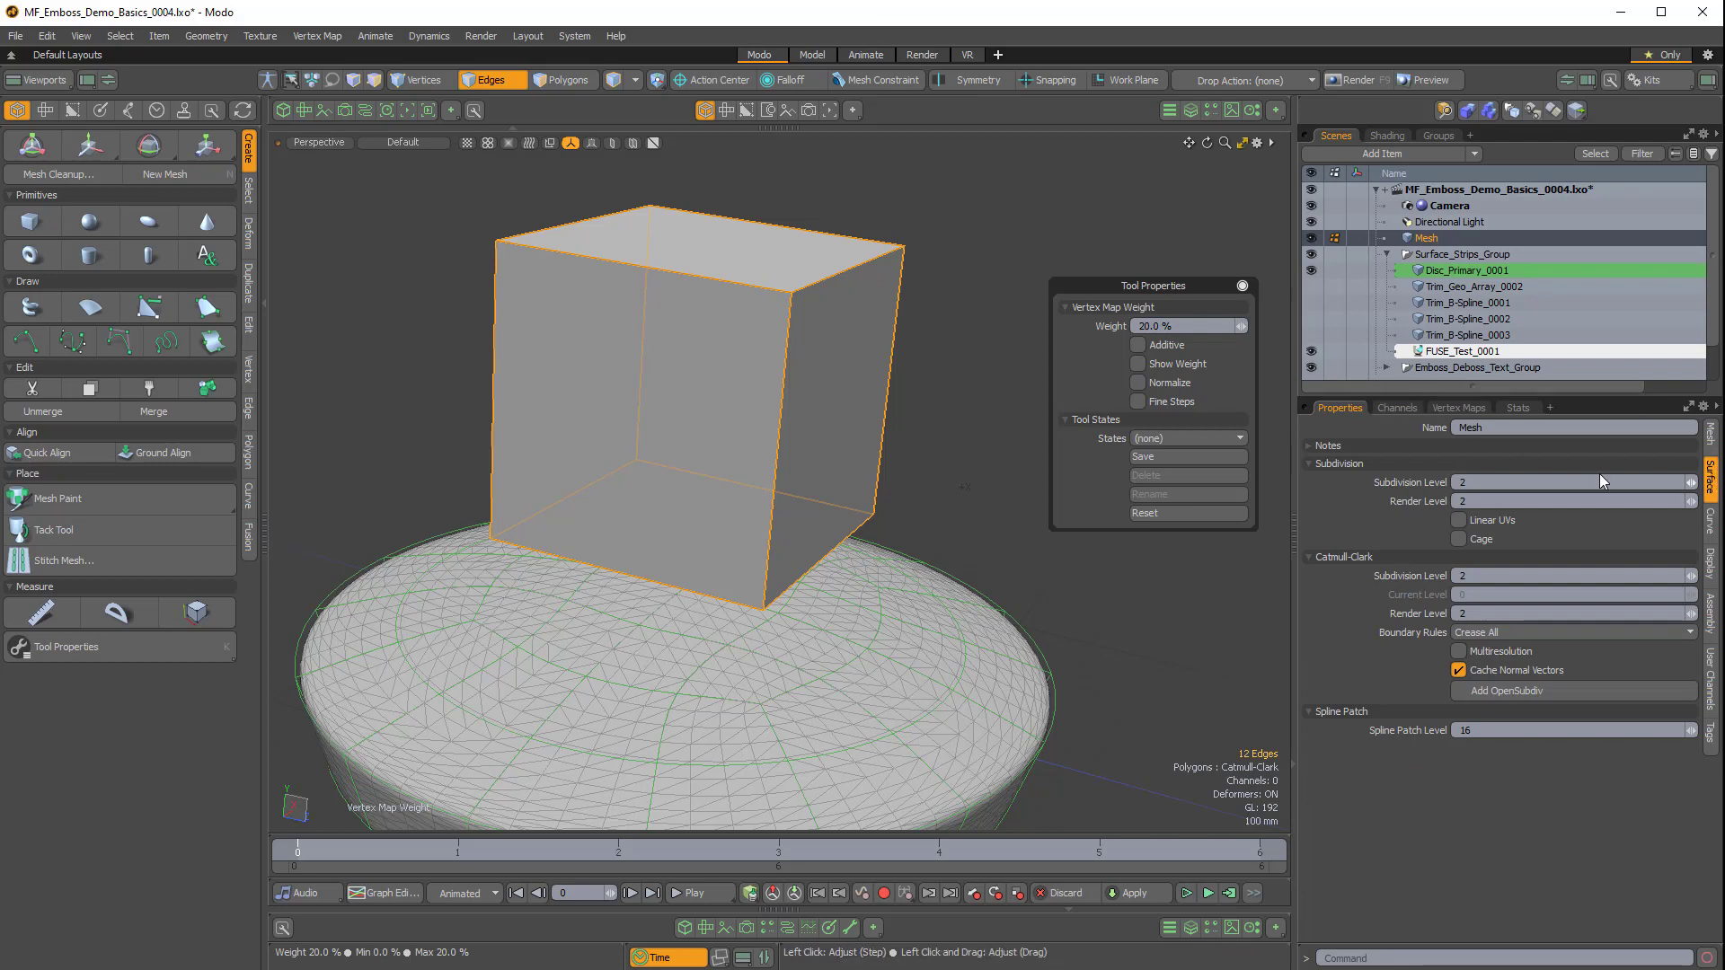
ctrl+click(1710, 564)
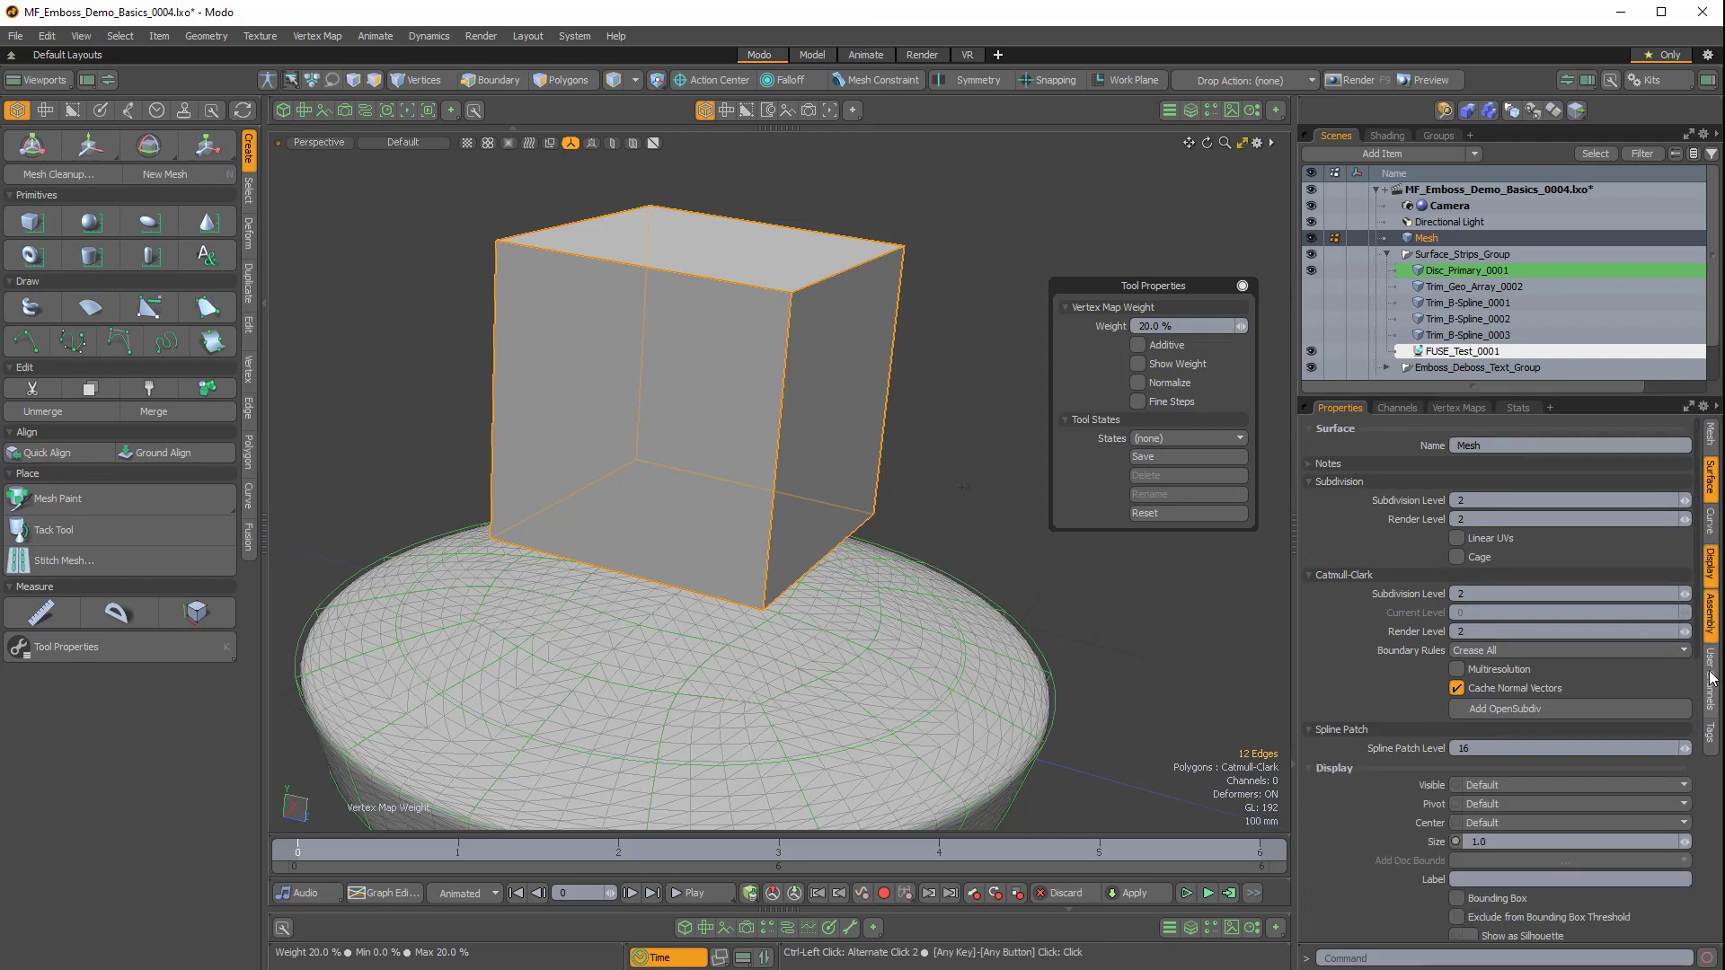
key(2)
scroll(1501, 628, down, 3)
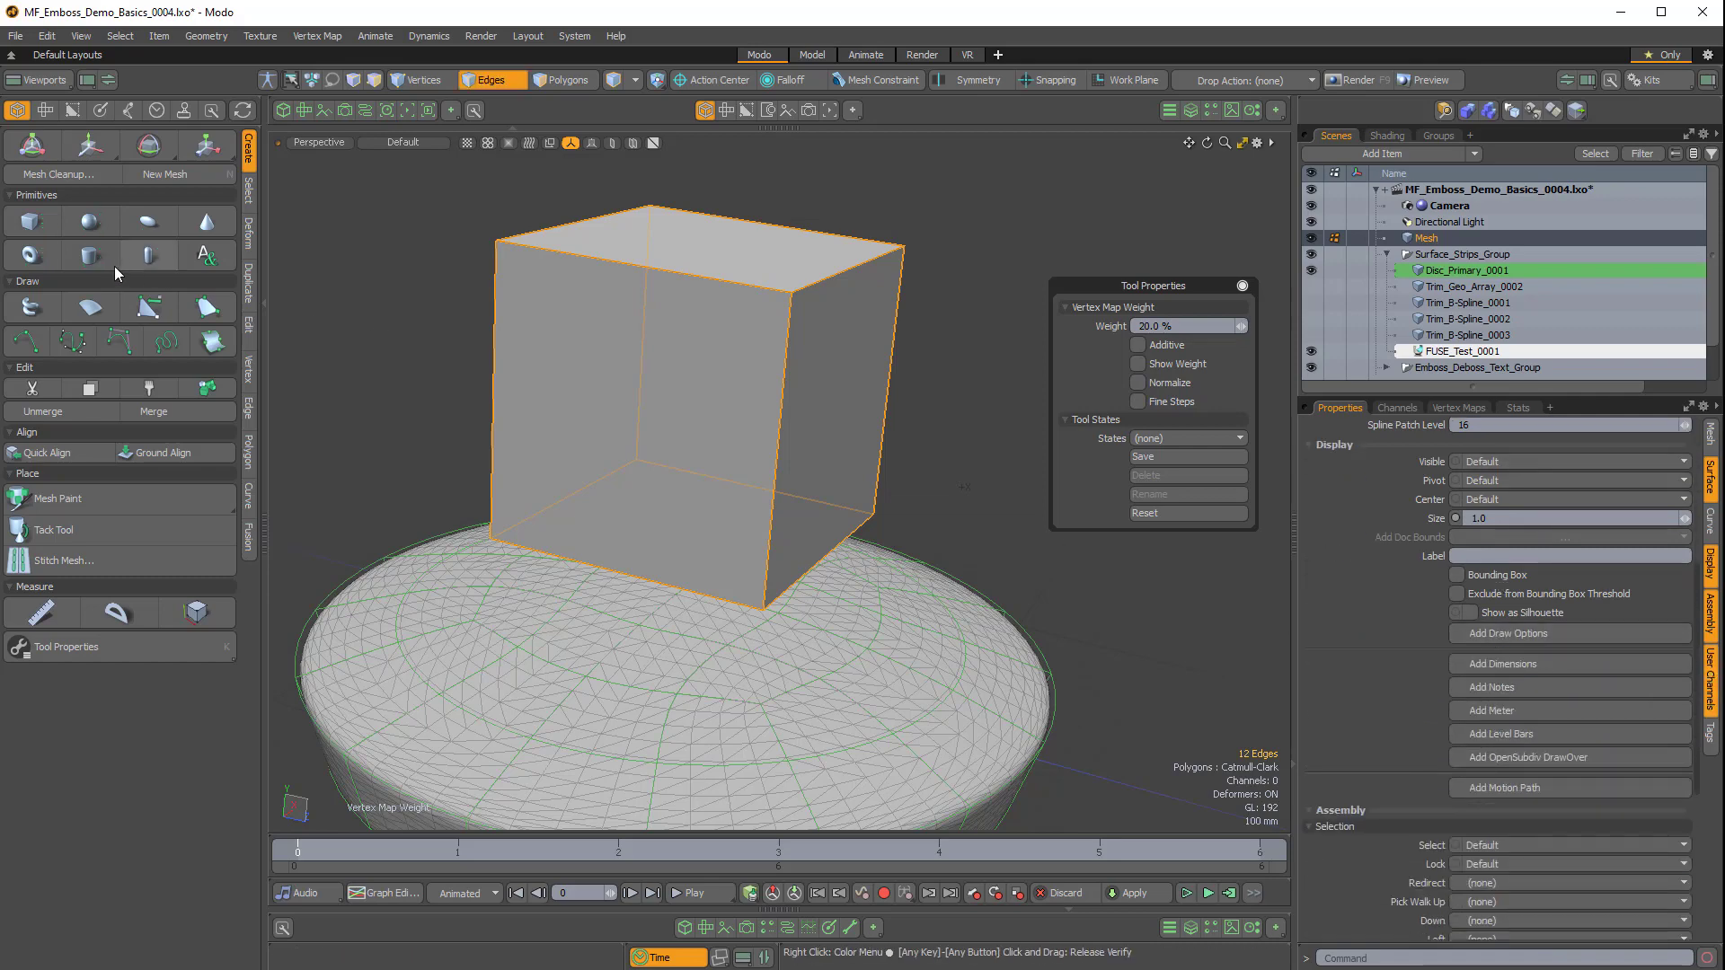
scroll(1493, 617, up, 4)
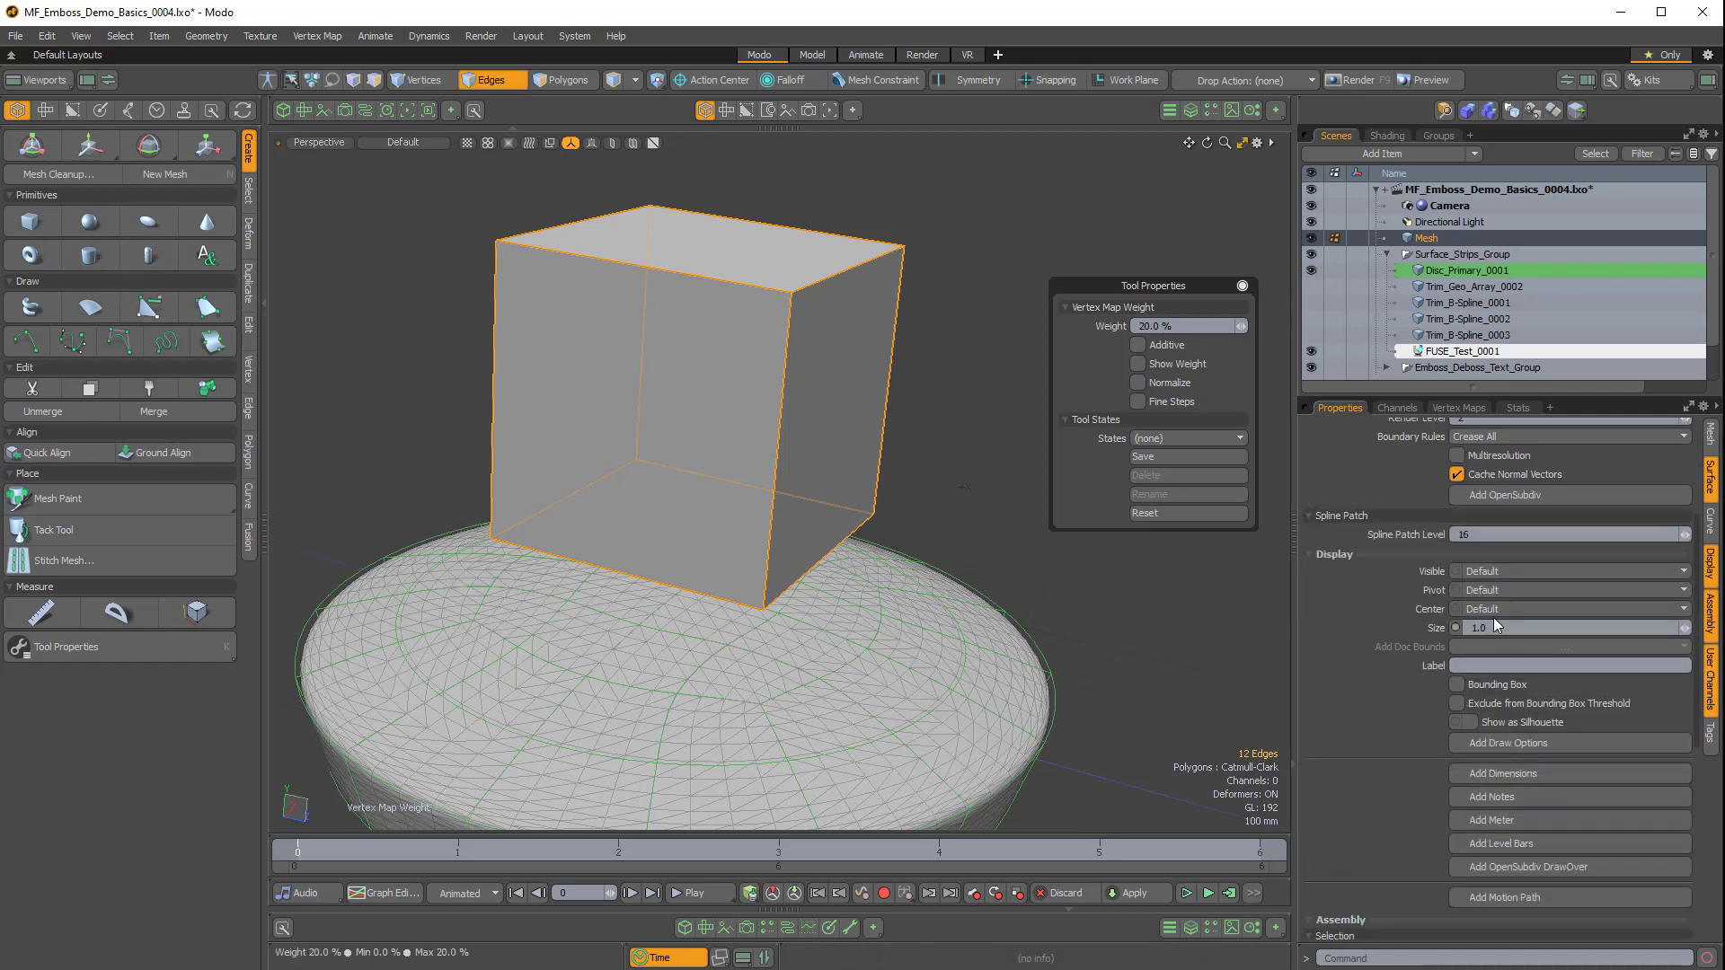
scroll(1492, 617, down, 4)
scroll(1500, 620, up, 4)
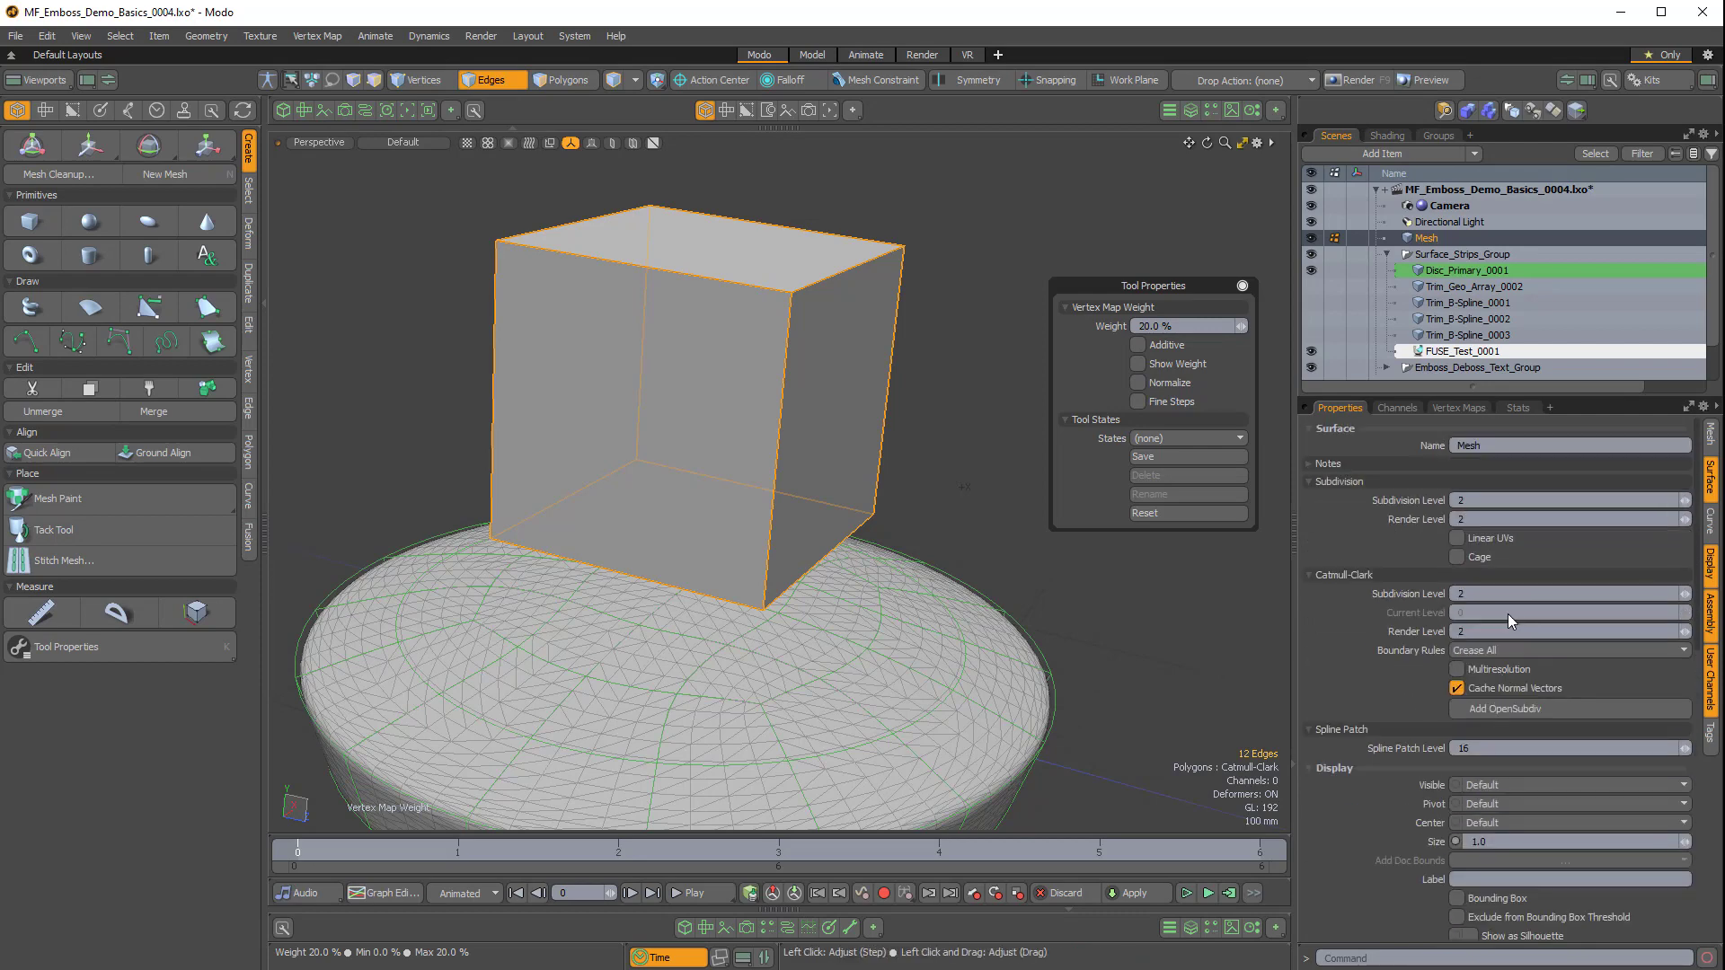
Set the cube mesh's Catmull-Clark subdivision level to 4.
click(1710, 478)
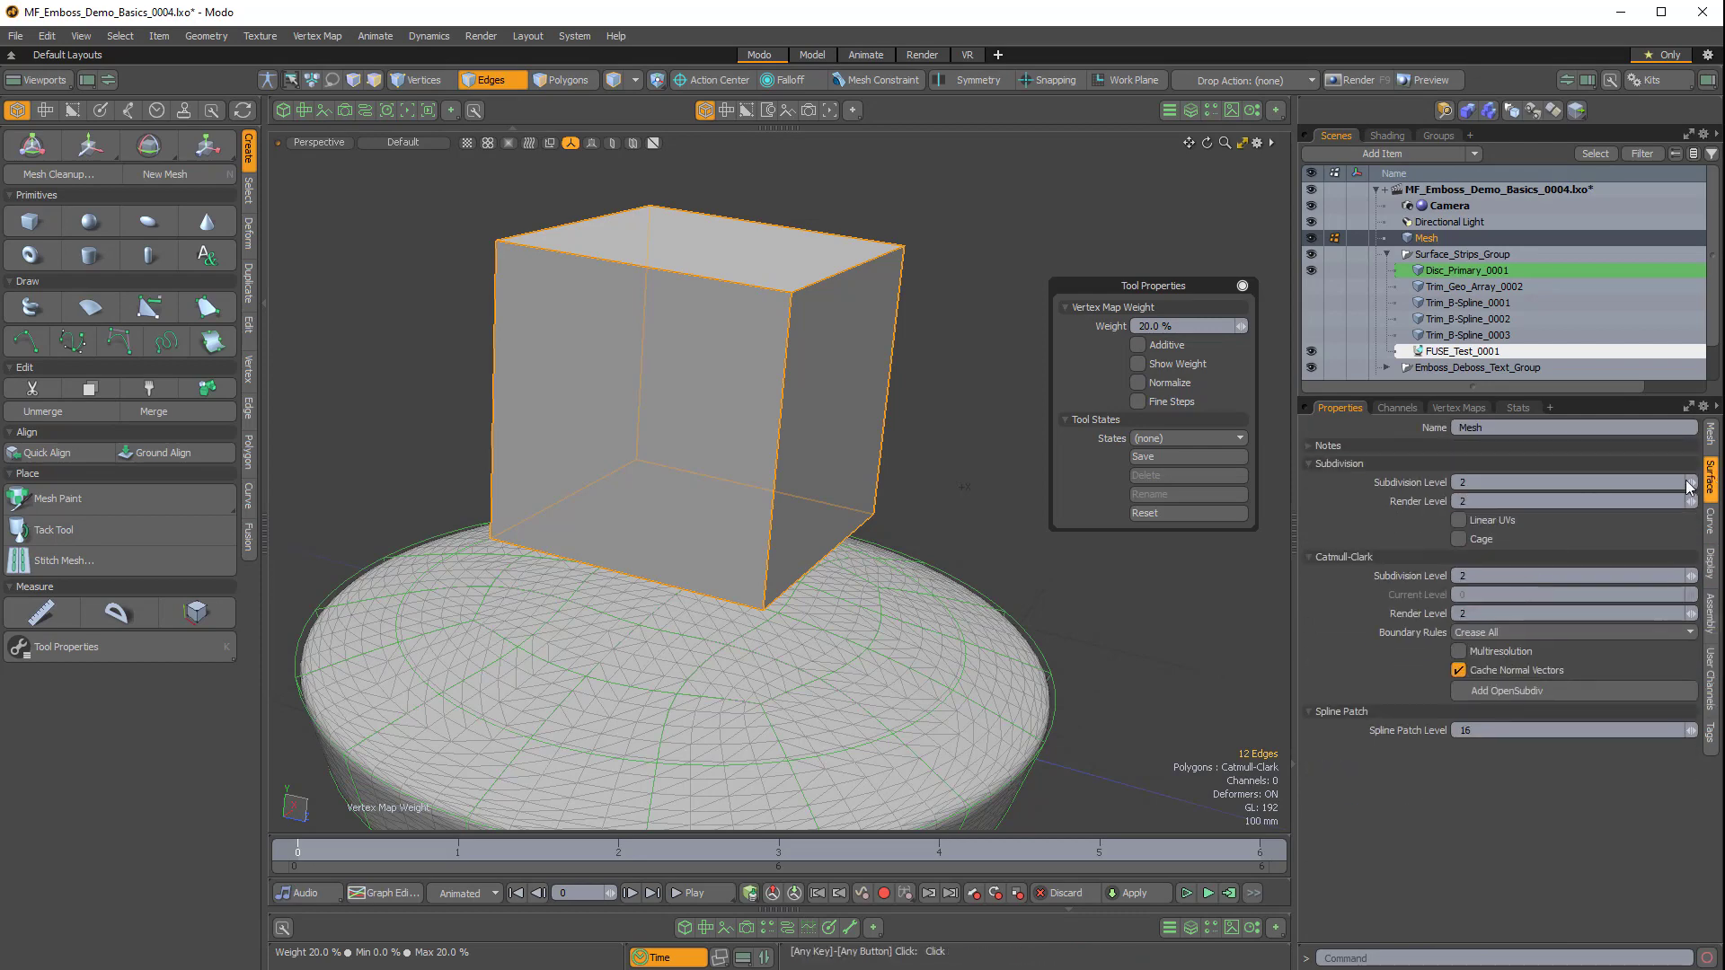
key(ctrl)
alt+drag(854, 247, 844, 282)
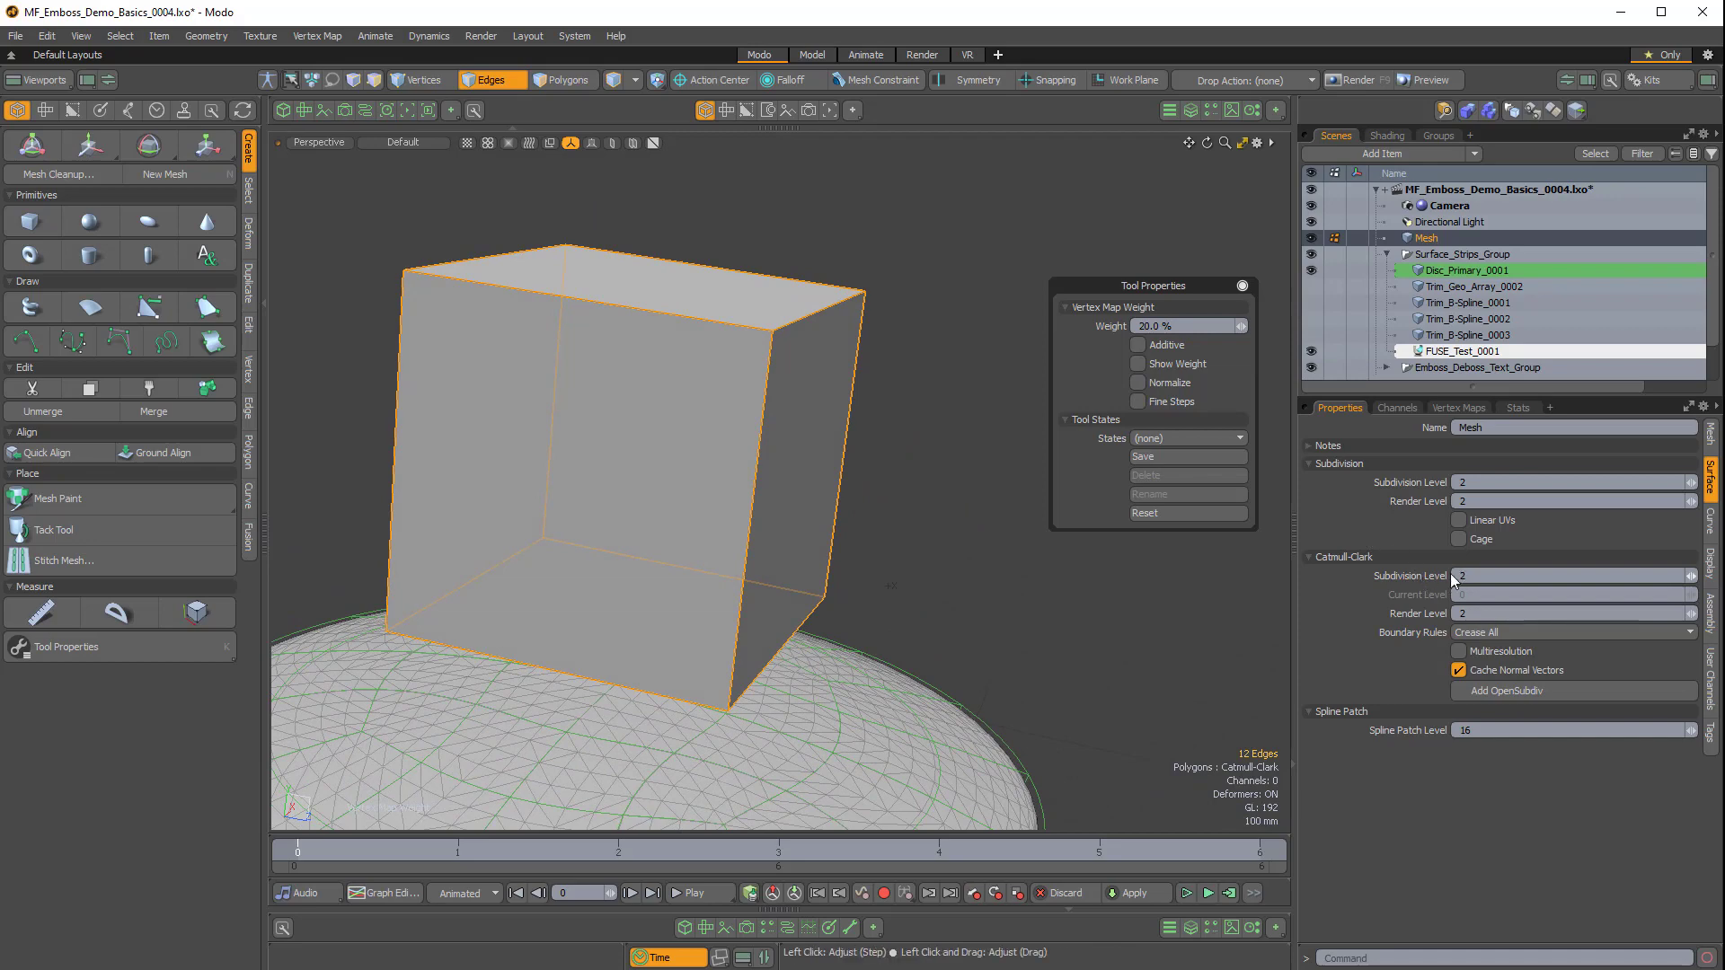
click(1693, 578)
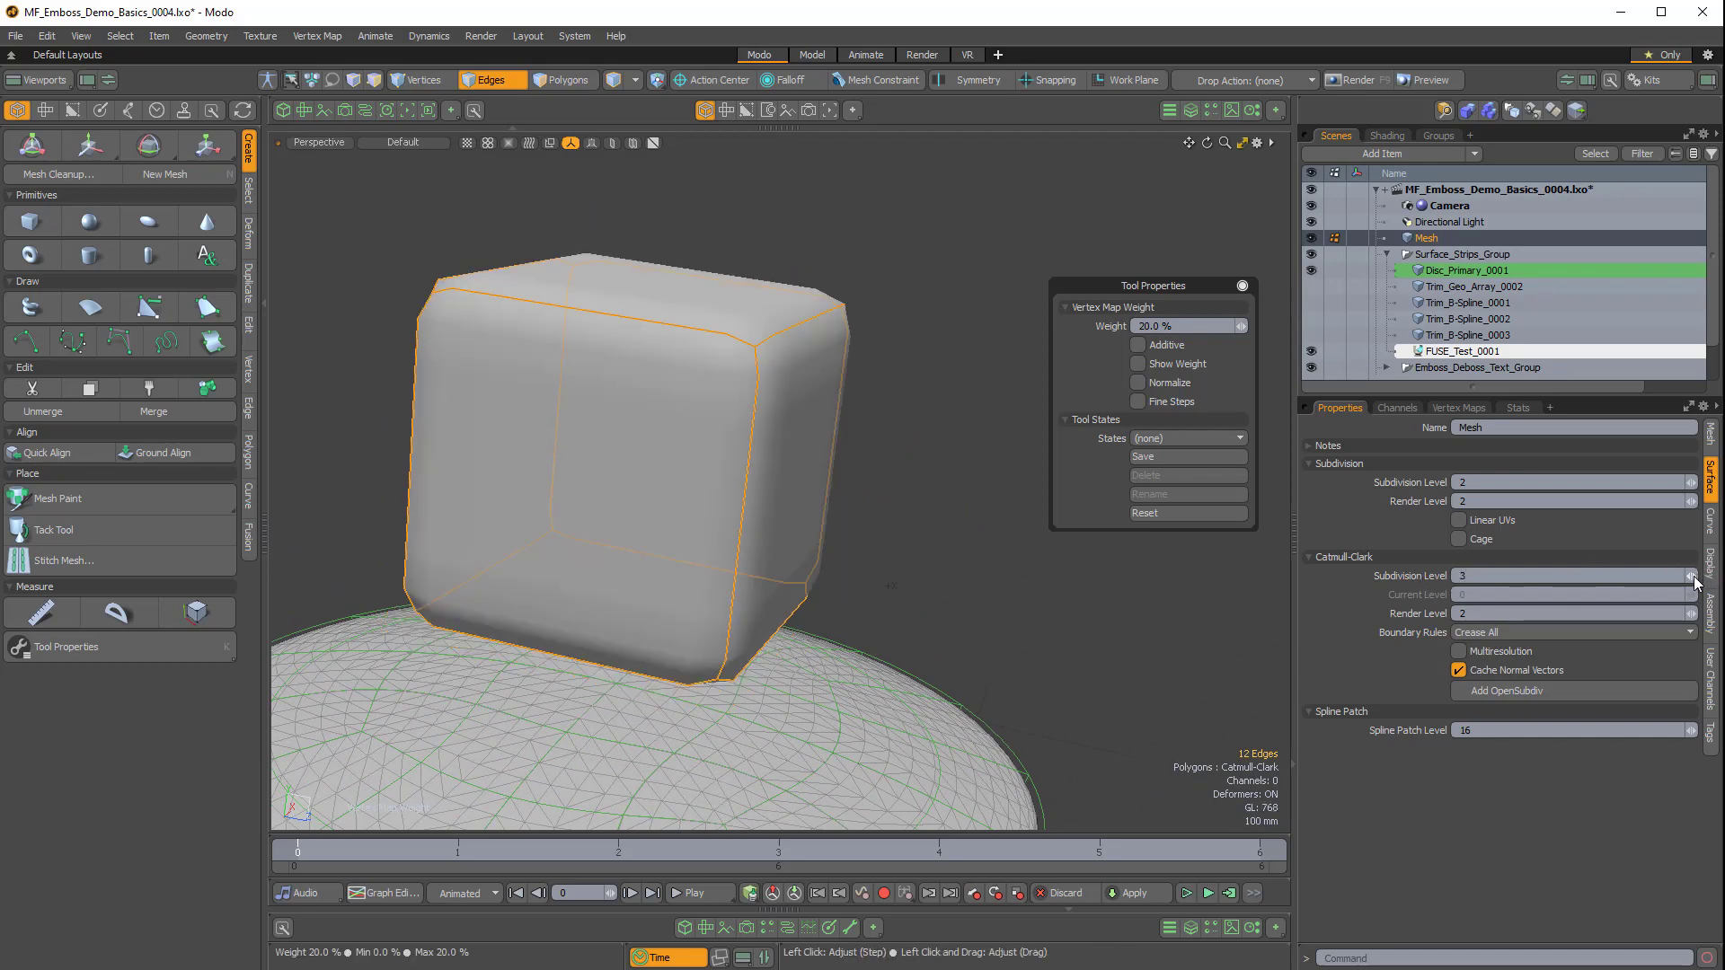
click(1693, 578)
alt+drag(755, 324, 818, 312)
alt+drag(825, 332, 827, 325)
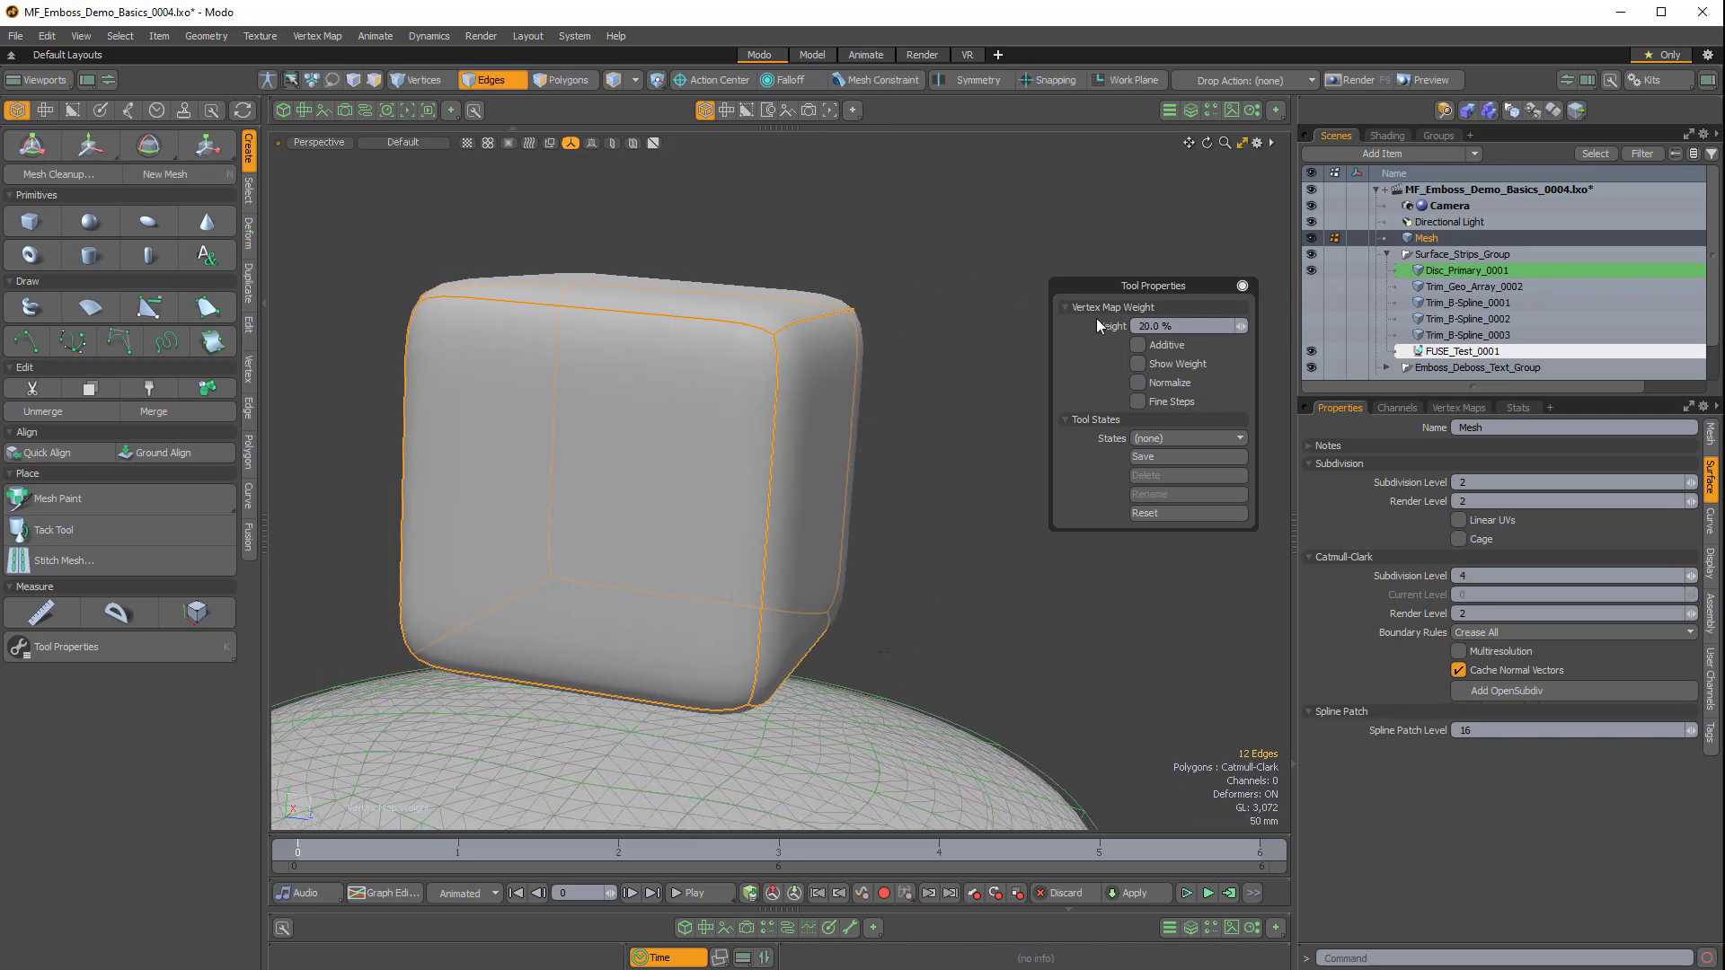
Select only the cube's four top edges and set their subdivision weight to 40% with Vertex Map Weight.
key(space)
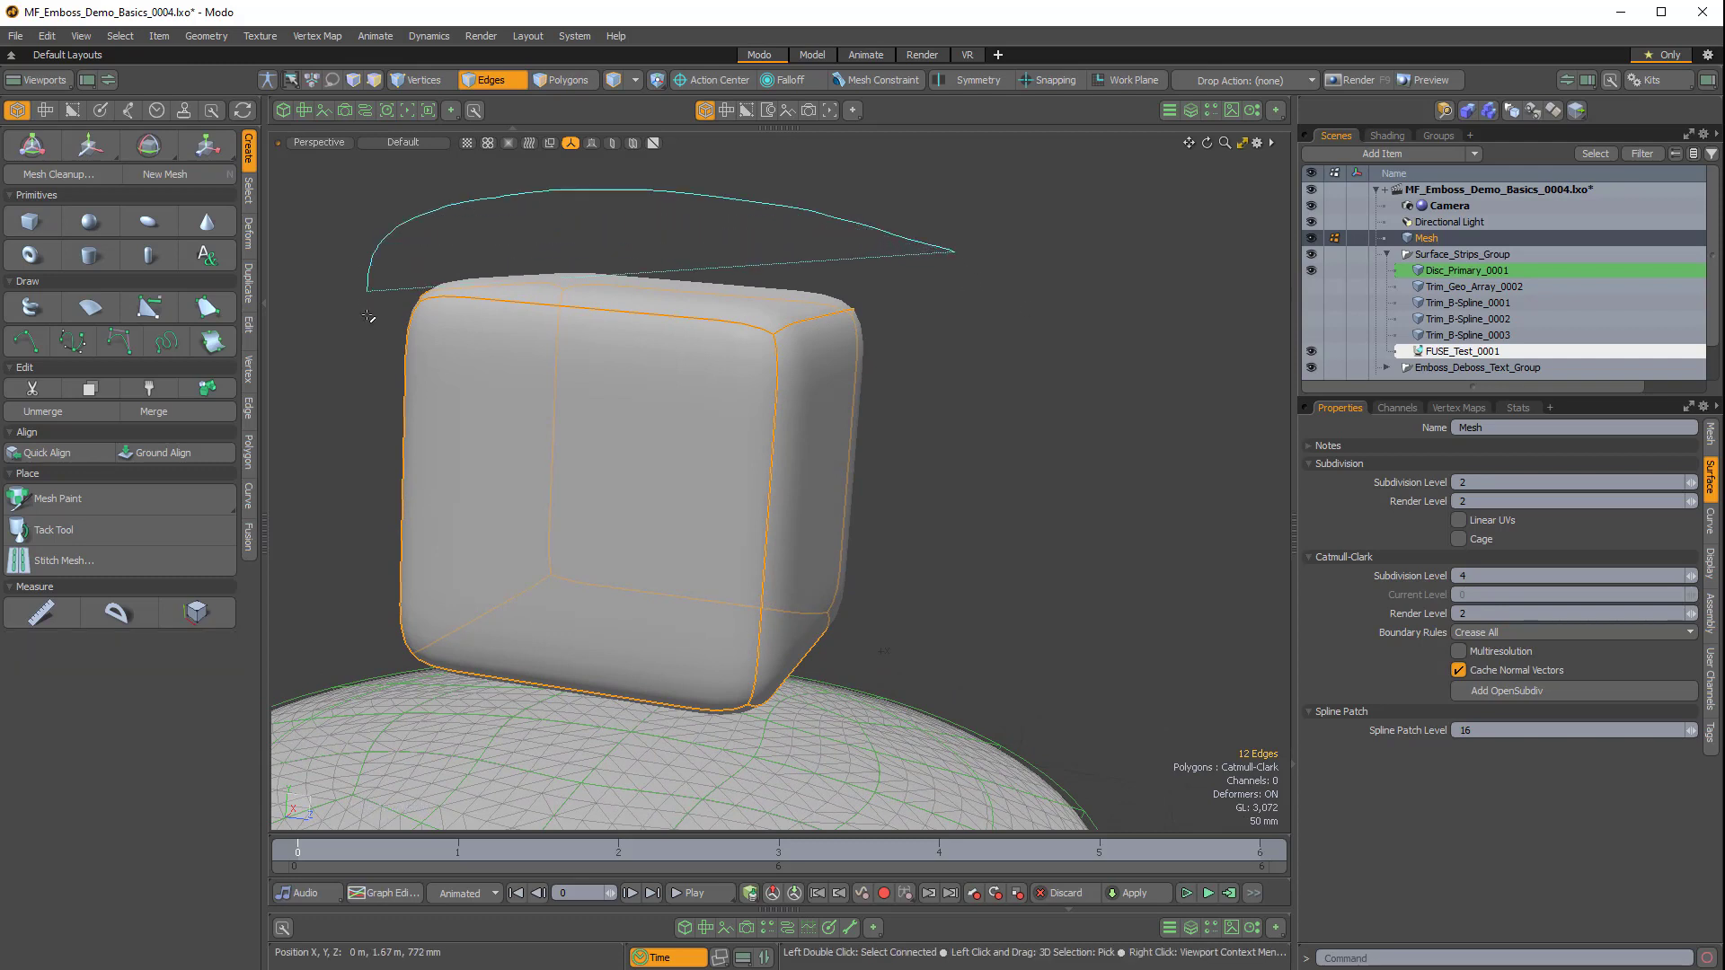
right_drag(948, 357, 943, 350)
key(space)
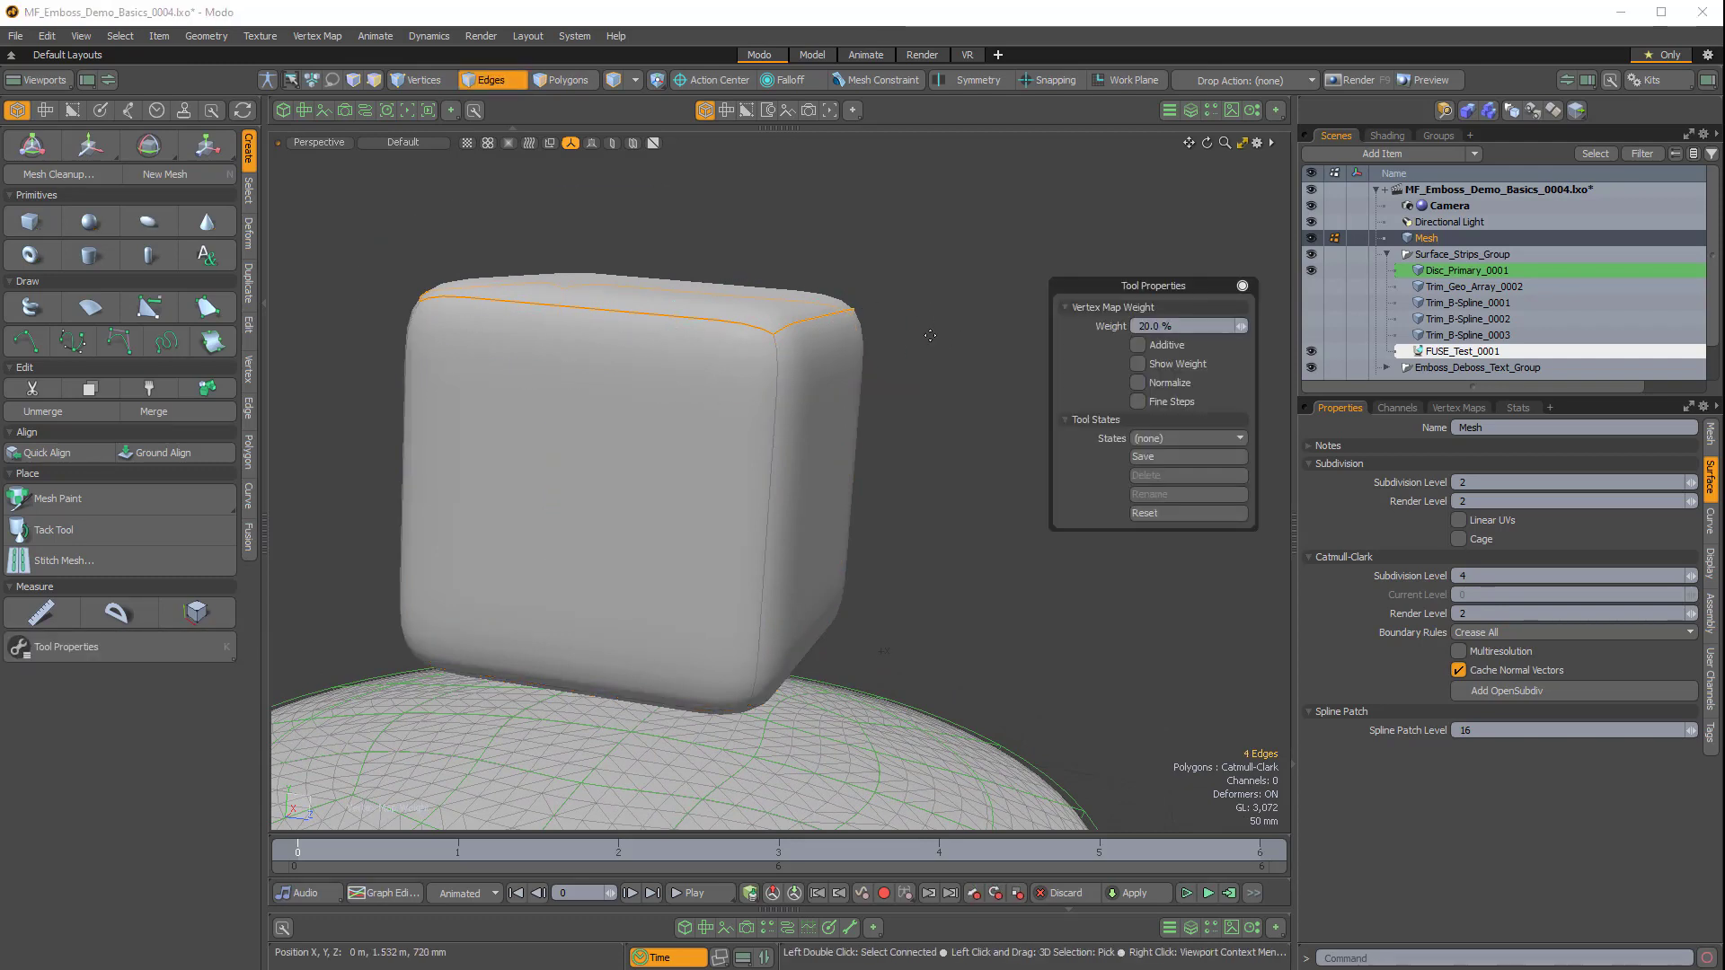
drag(883, 651, 911, 651)
alt+drag(924, 318, 908, 368)
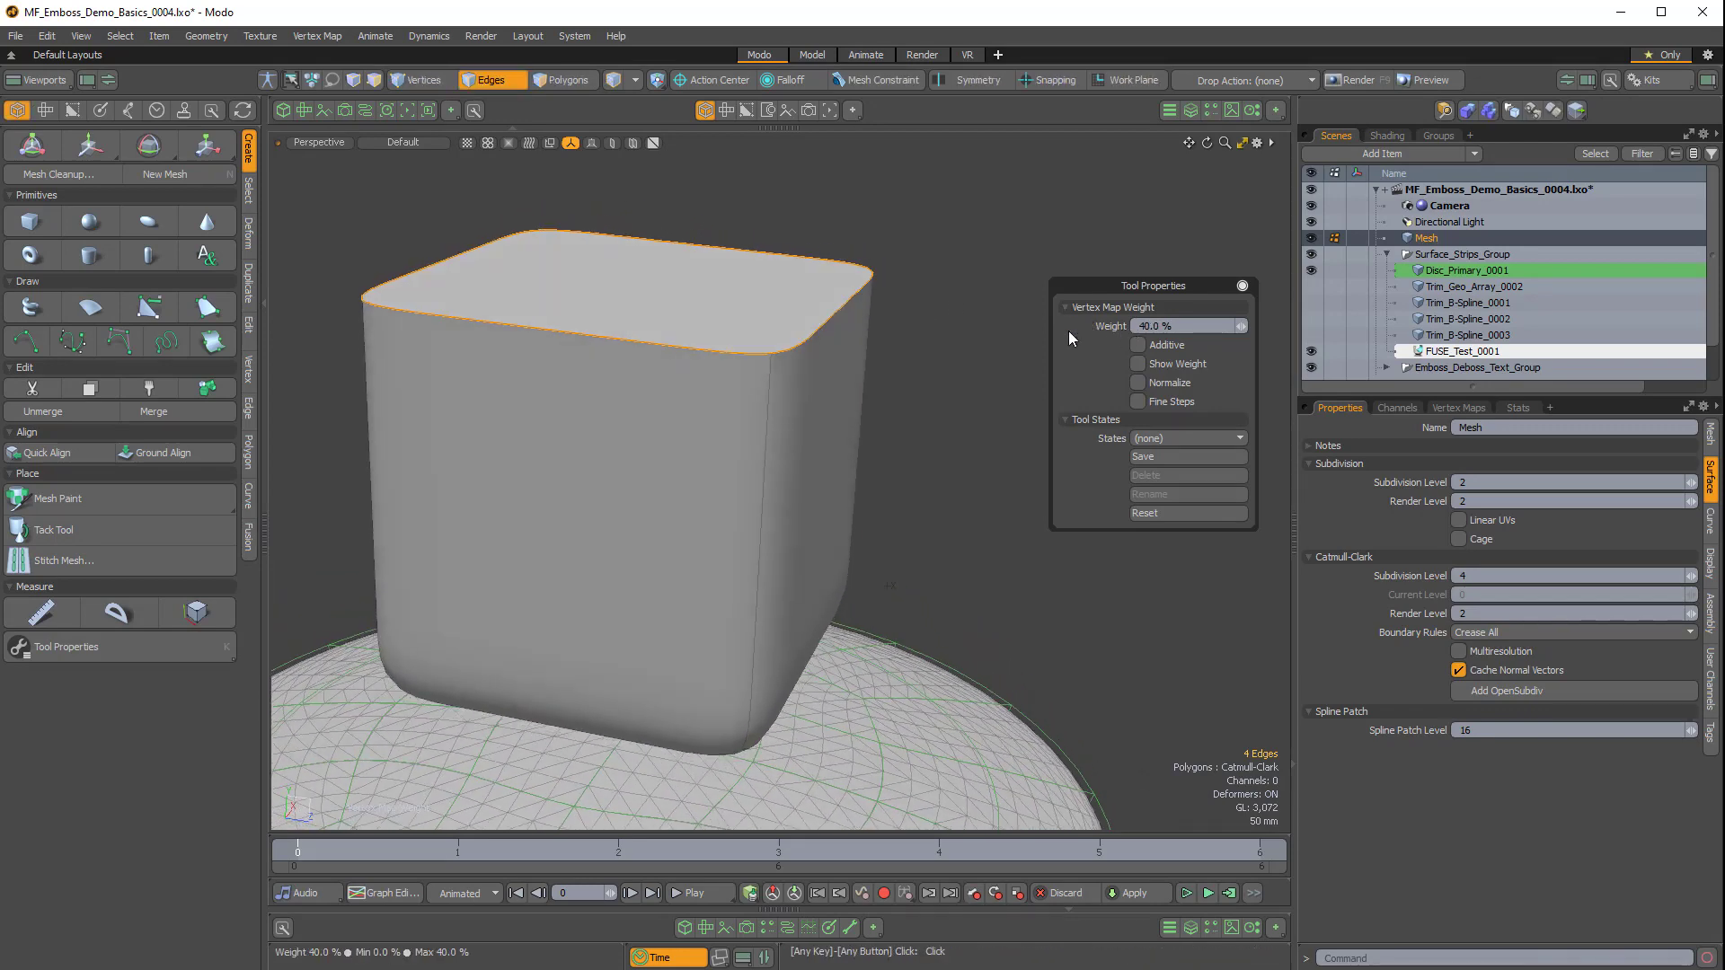
alt+drag(1069, 331, 918, 330)
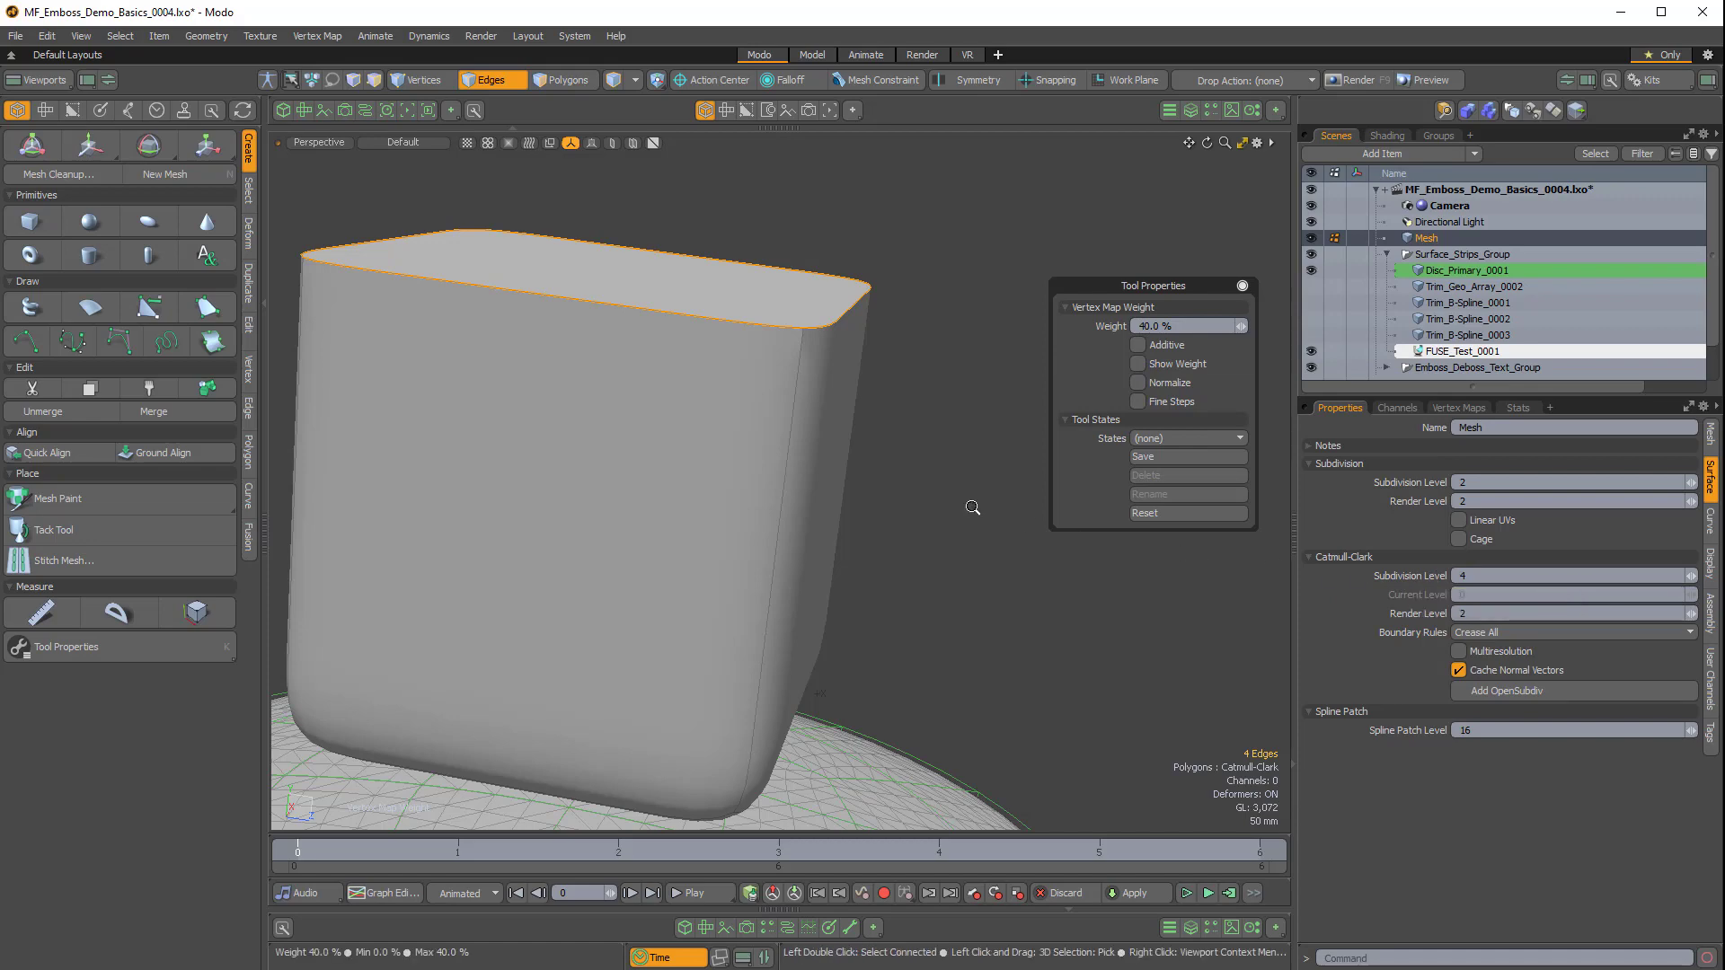
Delete the demonstration cube's mesh item from the scene.
scroll(943, 490, down, 5)
mouse_move(876, 449)
alt+mouse_down()
mouse_move(770, 539)
mouse_move(836, 488)
mouse_move(877, 380)
mouse_move(866, 422)
mouse_move(844, 428)
mouse_move(867, 436)
alt+mouse_up()
key(3)
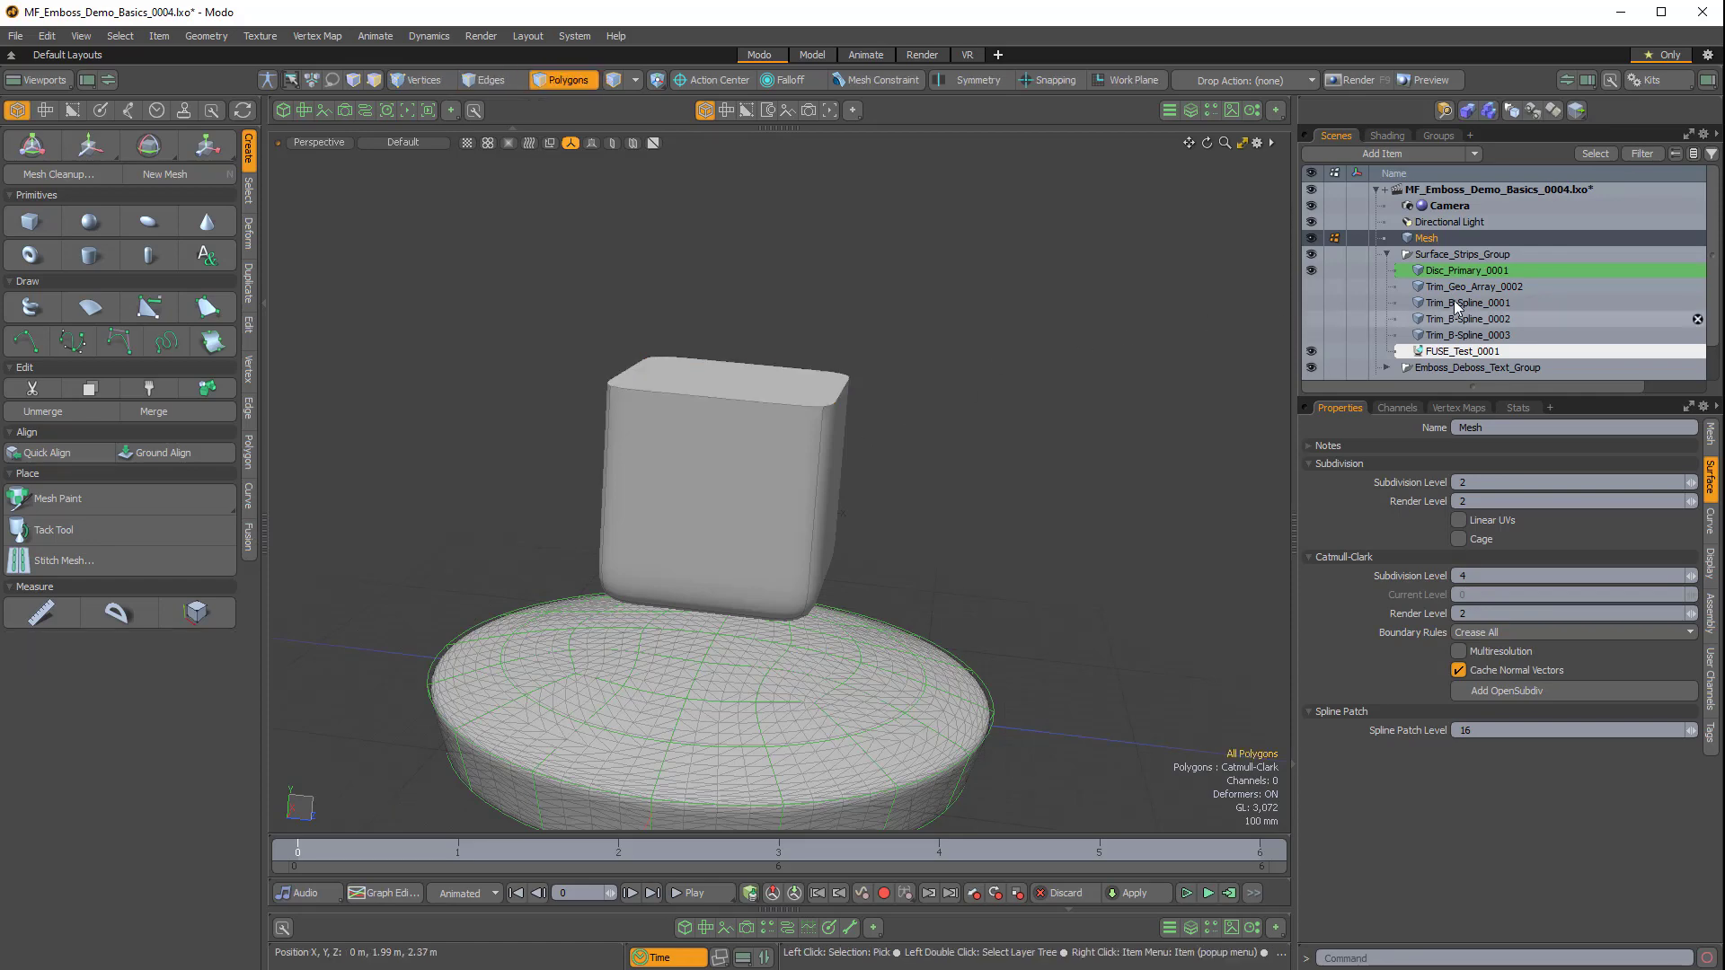
click(1690, 238)
alt+shift+drag(975, 488, 992, 559)
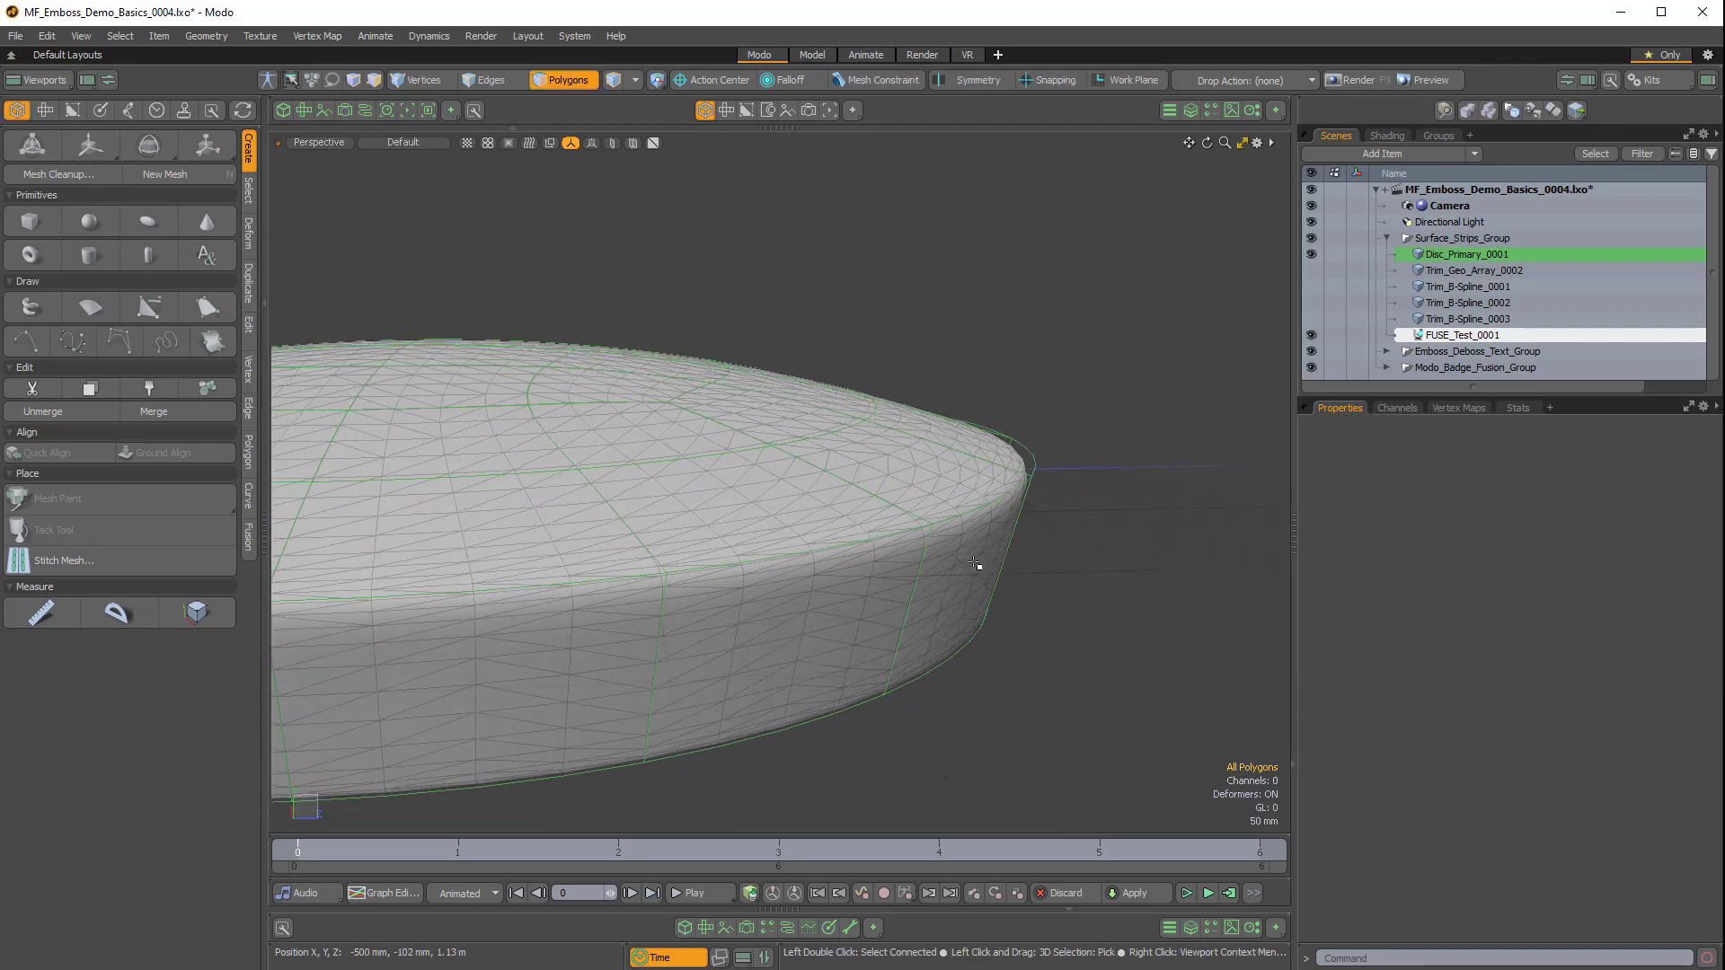
Make Disc_Primary_0001 the active mesh and select the edge loop around its top rim.
click(961, 503)
alt+drag(961, 503, 1121, 472)
key(2)
Turn on Show Weight Values for active meshes in the 3D viewport, keeping the disc's top rim edges selected.
key(o)
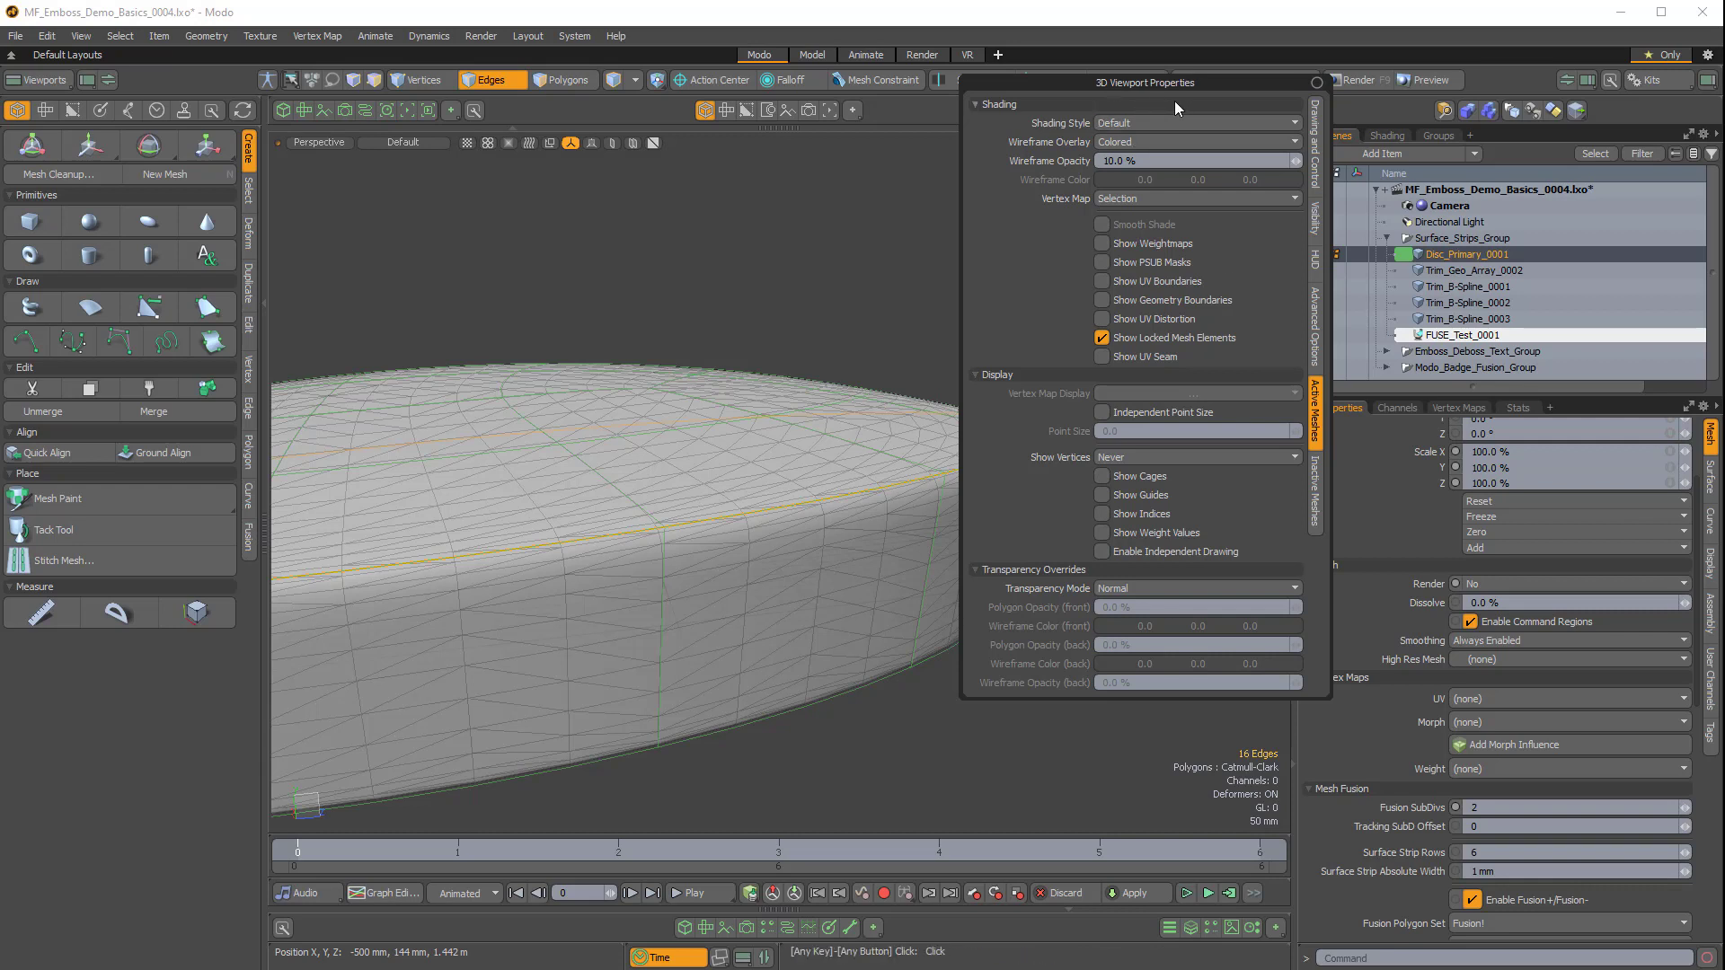
click(1317, 81)
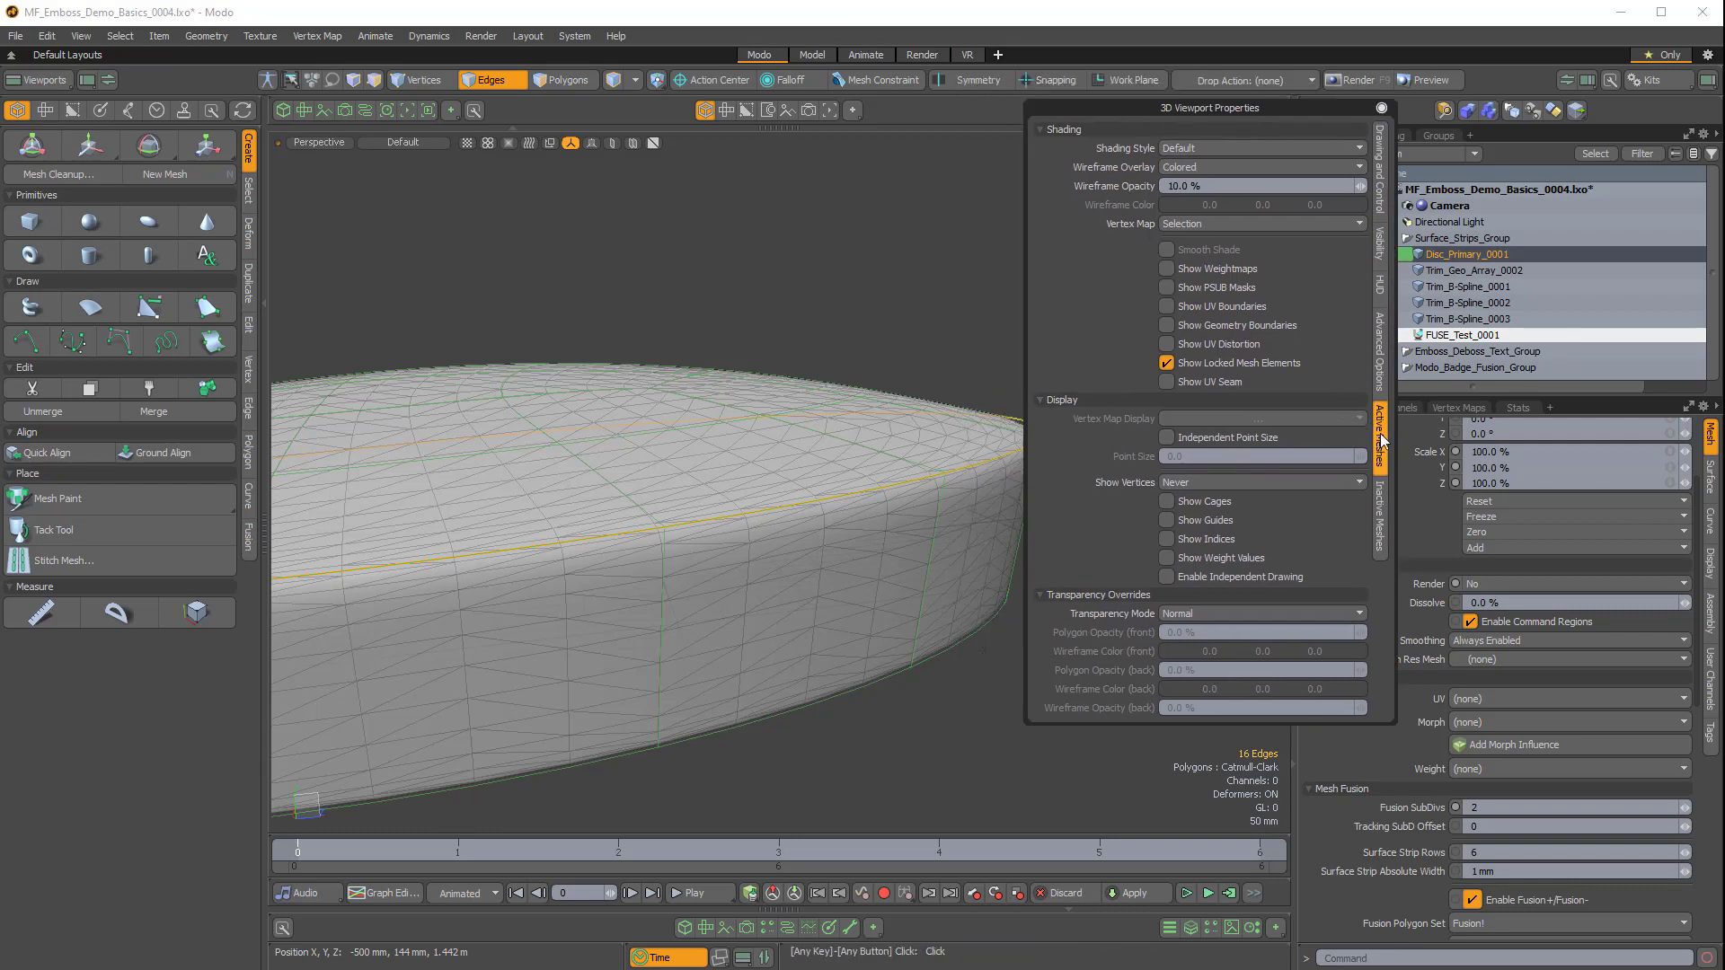
click(1165, 558)
mouse_move(898, 468)
alt+mouse_down()
mouse_move(926, 416)
mouse_move(923, 458)
mouse_move(877, 482)
mouse_move(898, 479)
alt+mouse_up()
shift+click(917, 395)
double_click(913, 408)
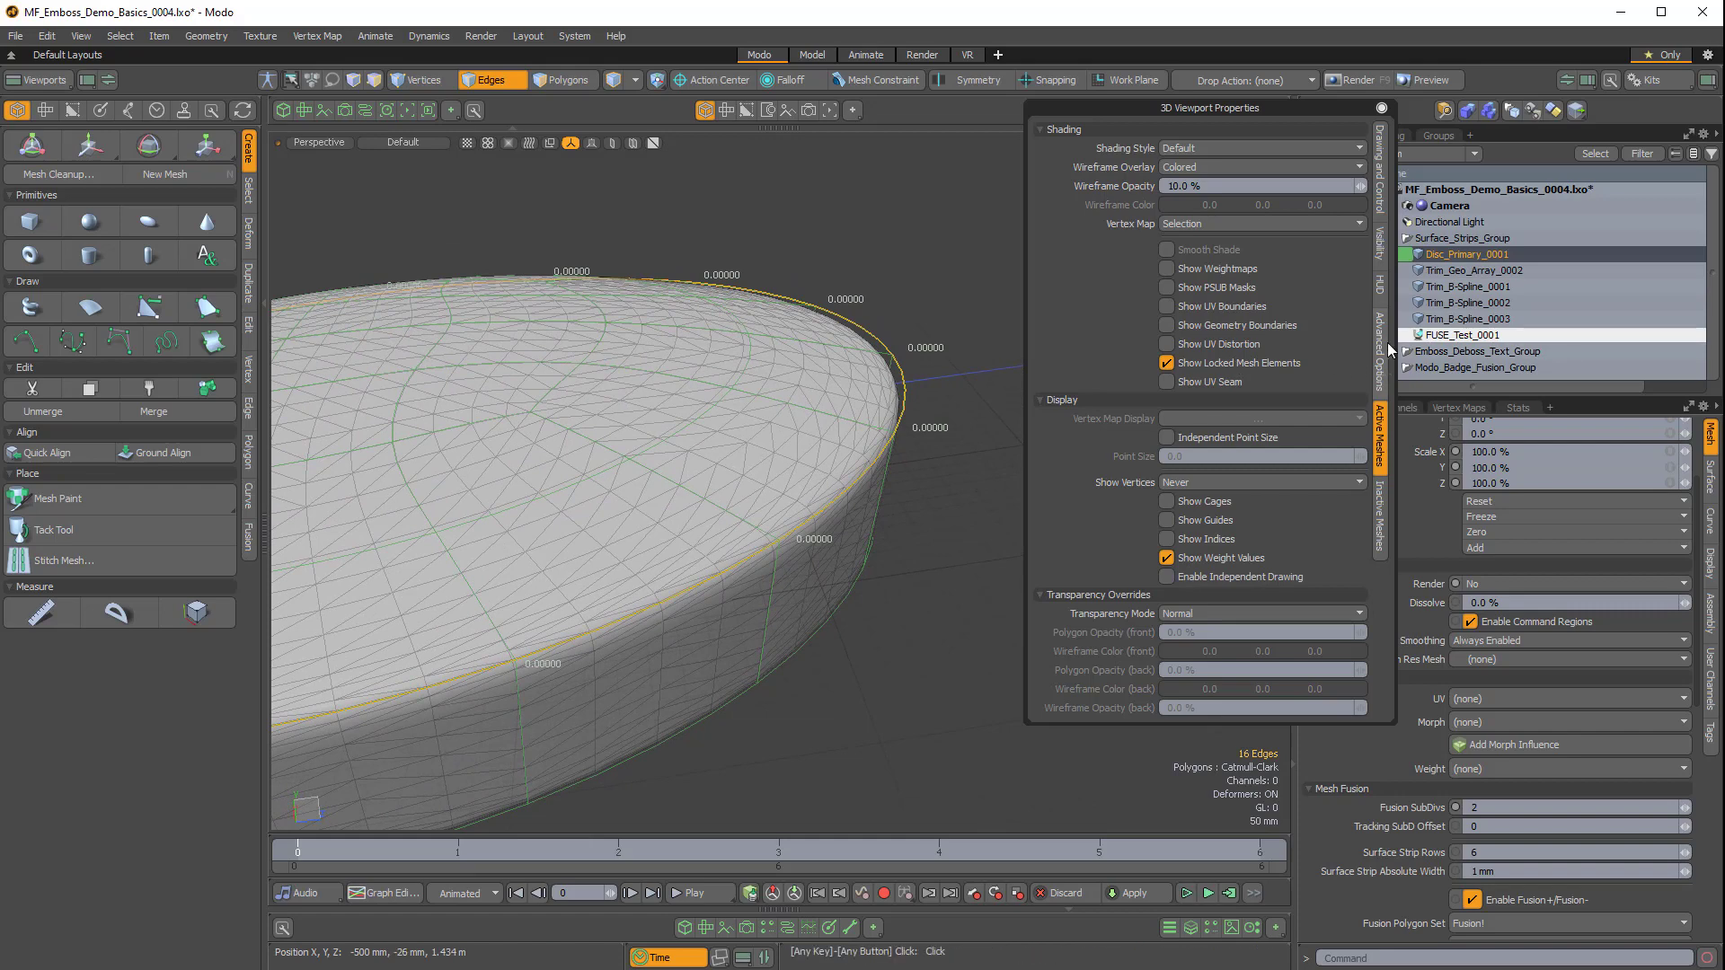
Select the disc's Subdivision weight map and inspect the weight values along the rounded top rim.
click(1459, 408)
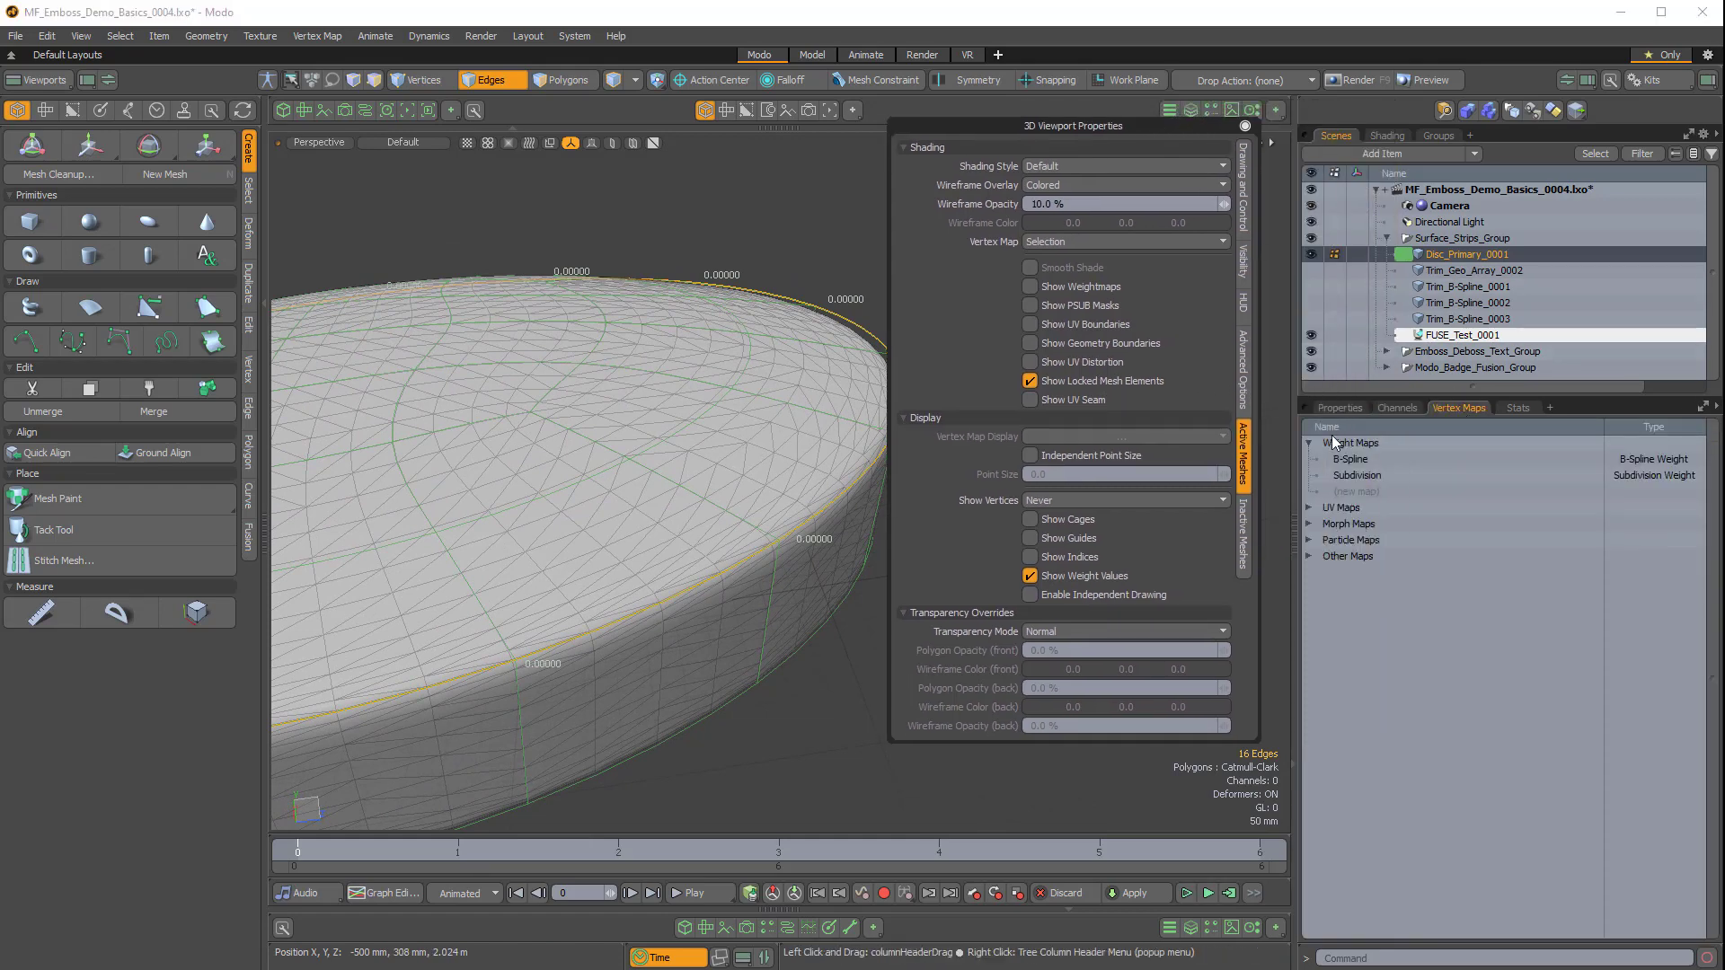
click(1340, 476)
mouse_move(813, 415)
alt+mouse_down()
mouse_move(763, 412)
mouse_move(780, 418)
alt+mouse_up()
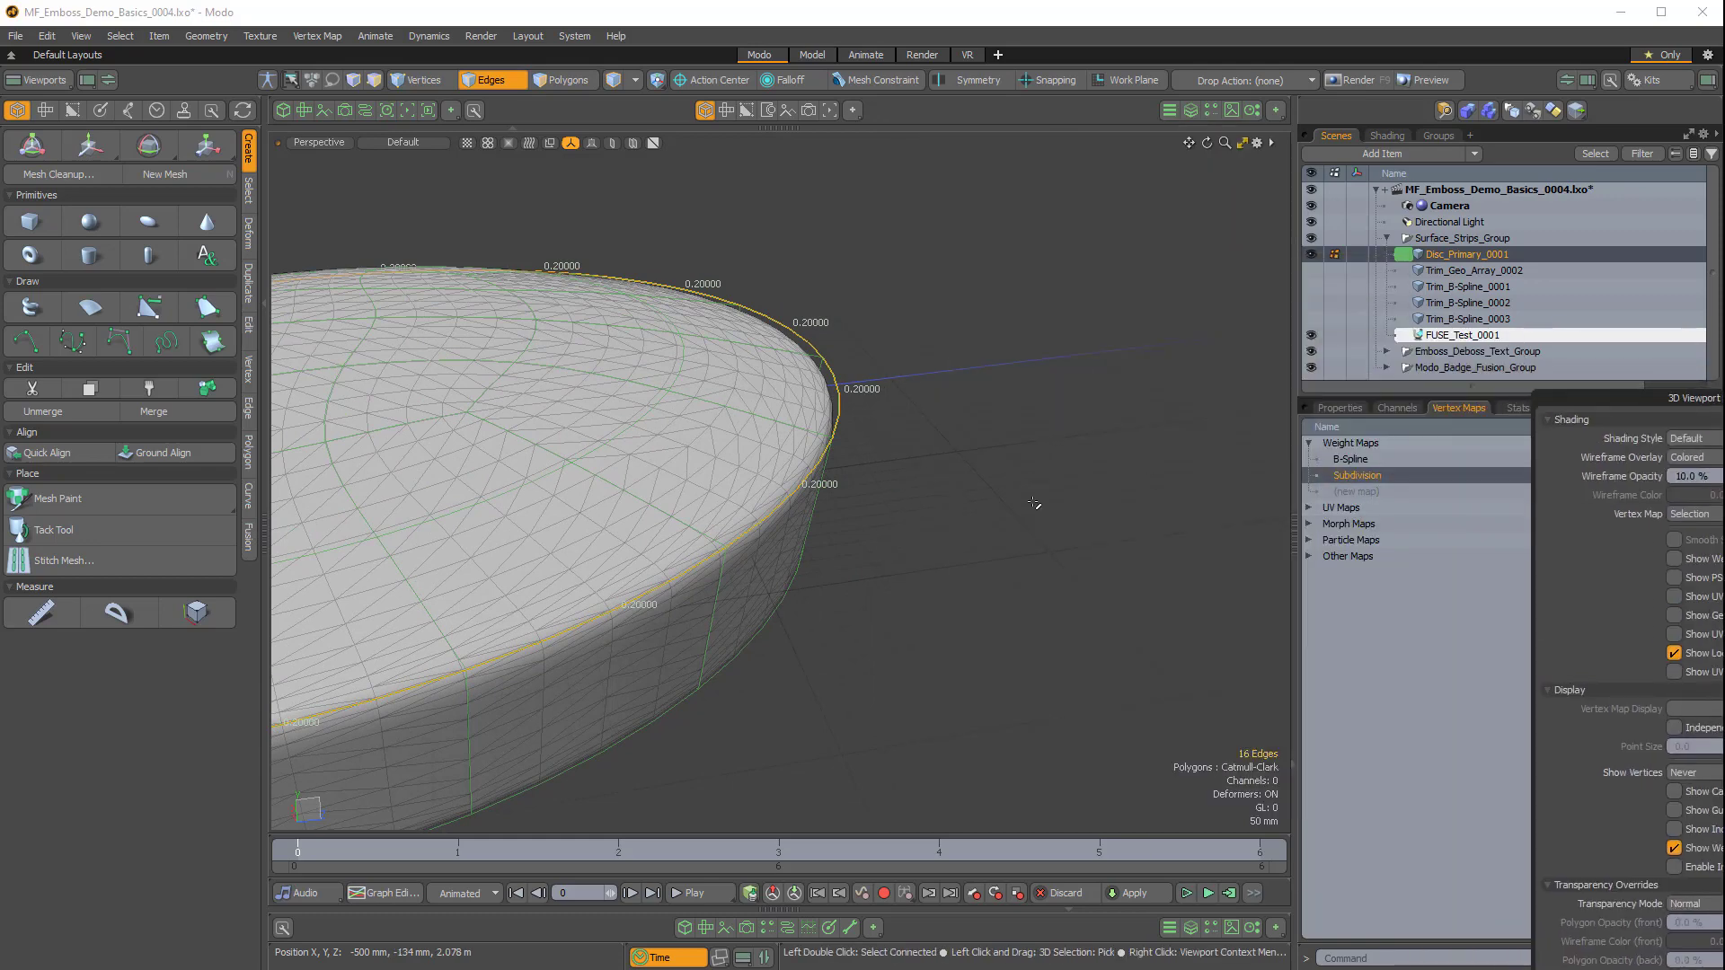
mouse_move(916, 458)
alt+mouse_down()
mouse_move(889, 395)
mouse_move(897, 437)
alt+mouse_up()
drag(1601, 394, 1371, 230)
alt+drag(861, 437, 937, 415)
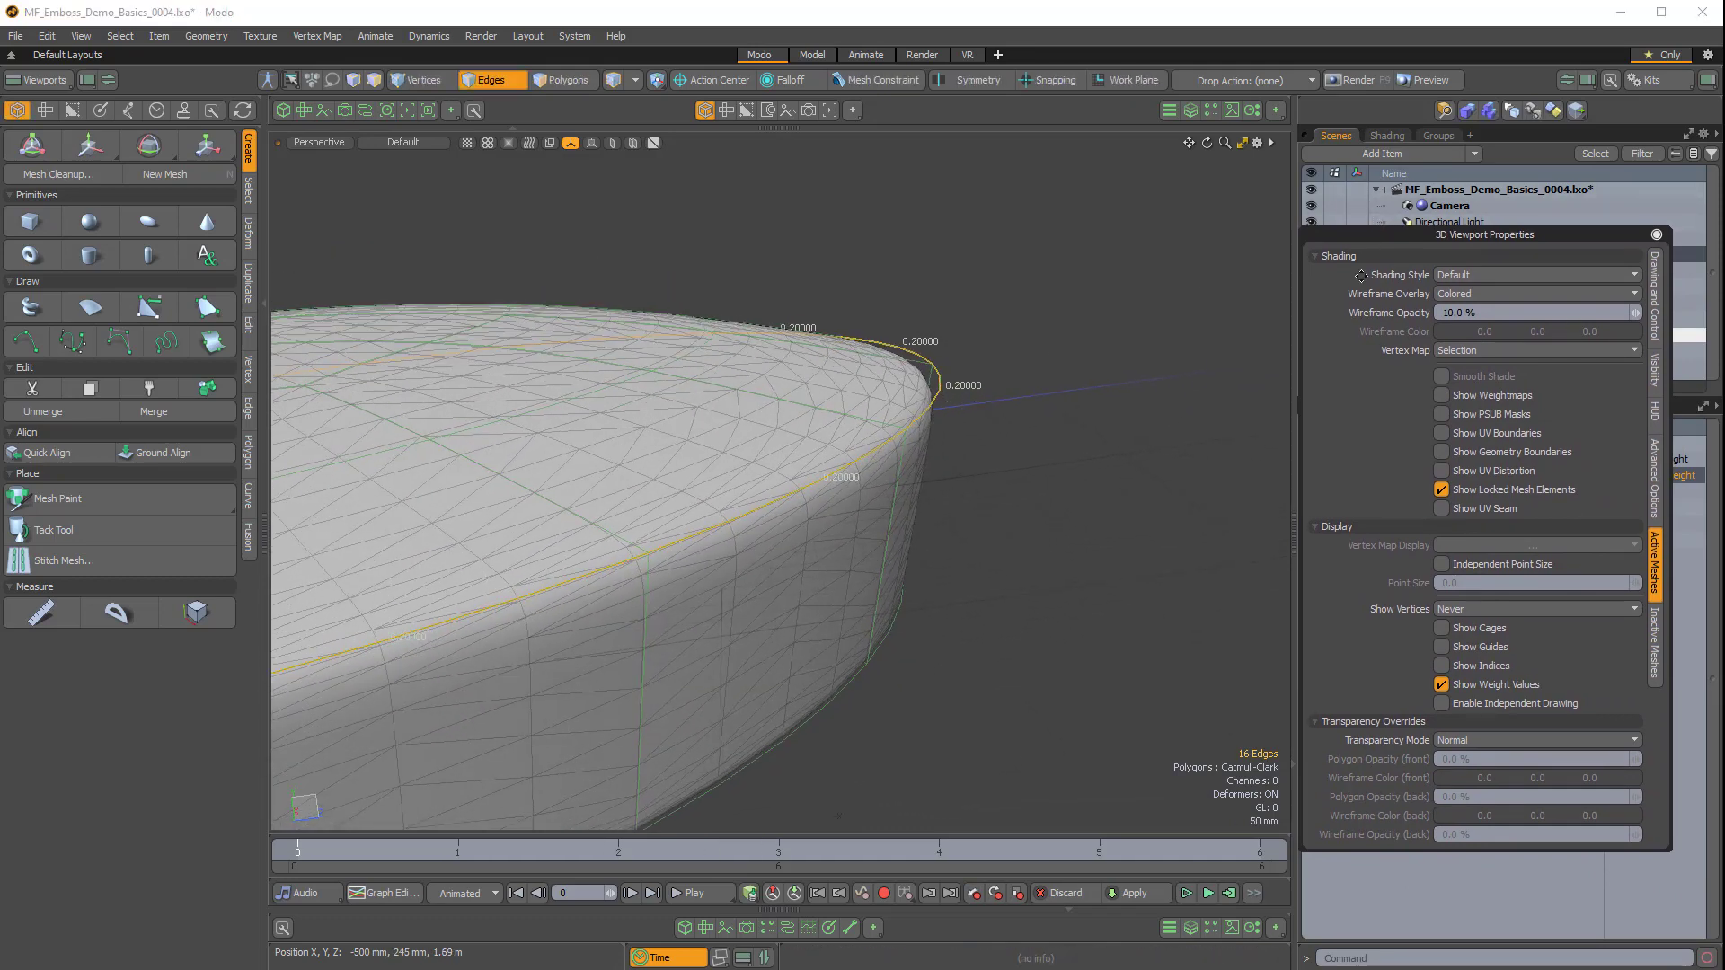
drag(1370, 232, 1110, 639)
alt+drag(951, 488, 999, 367)
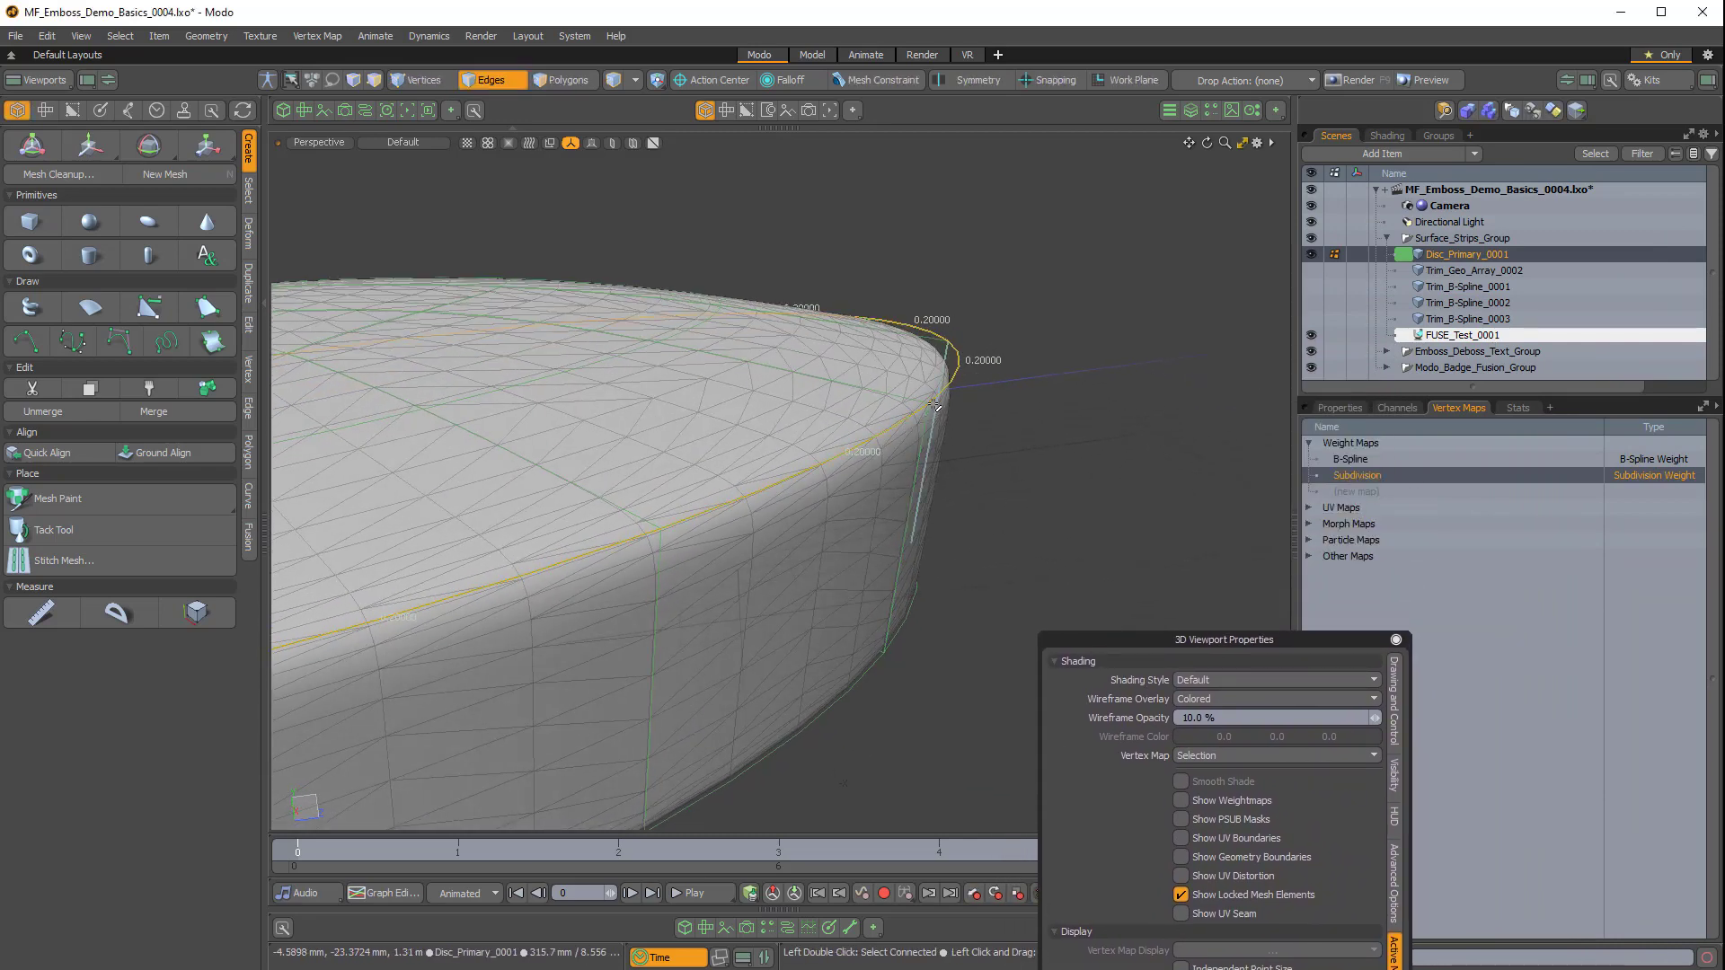
mouse_move(938, 400)
alt+mouse_down()
mouse_move(928, 372)
mouse_move(948, 374)
alt+mouse_up()
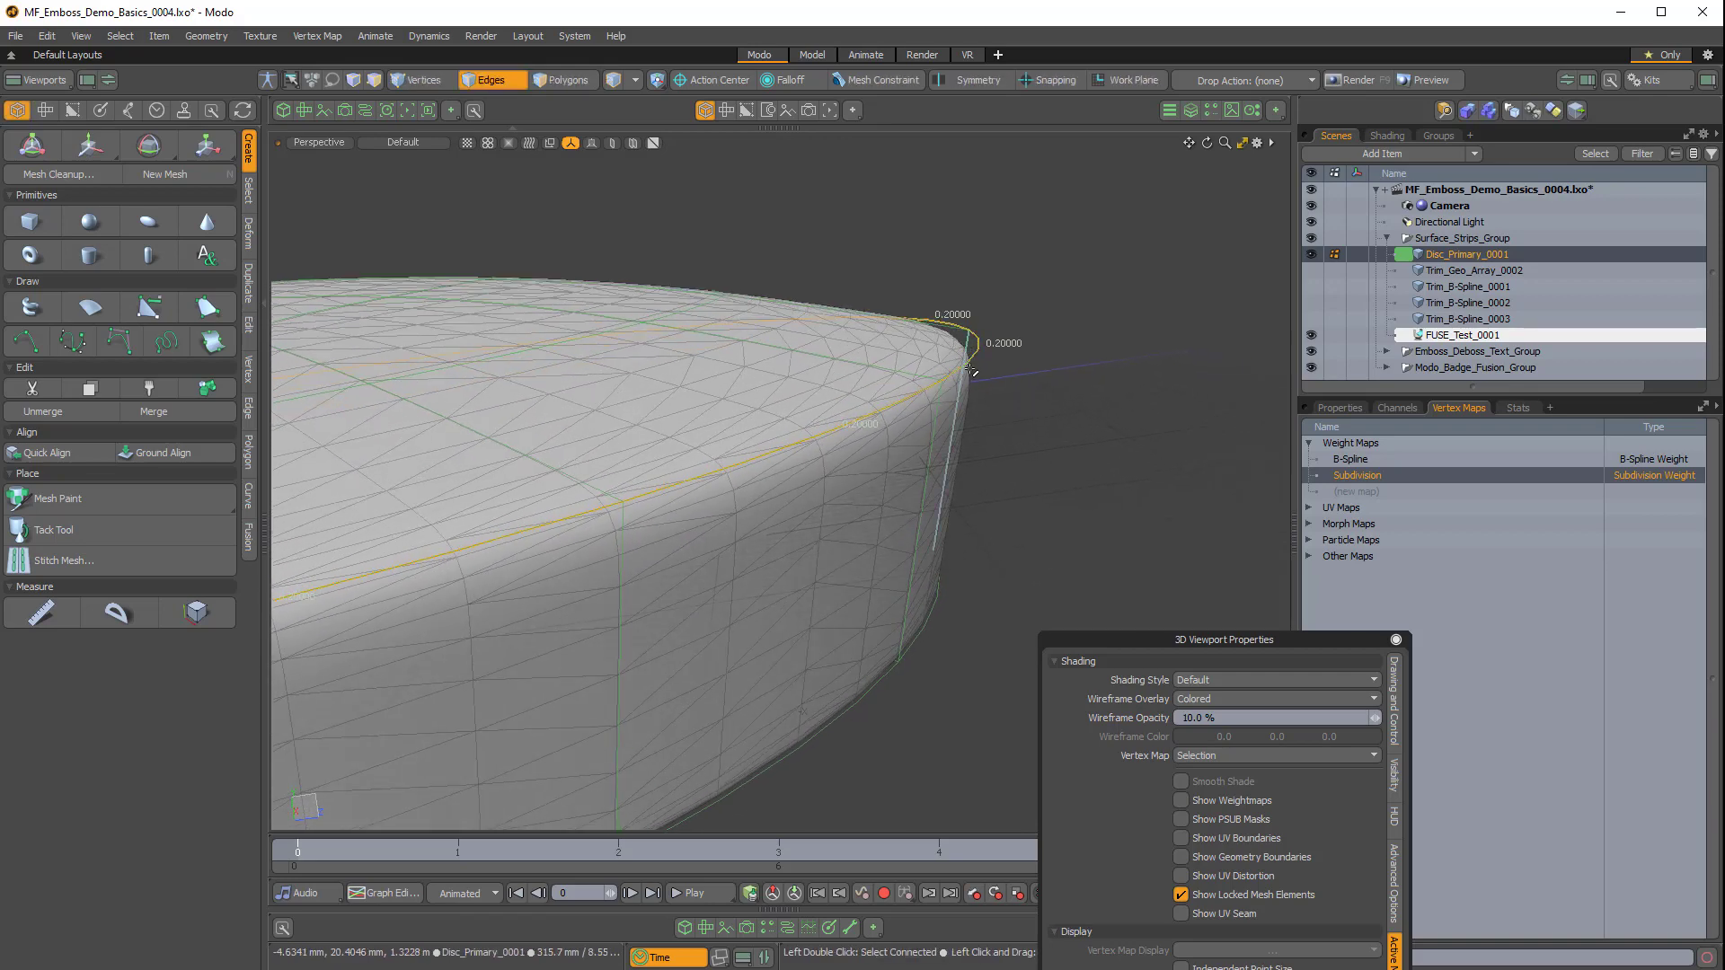
Show the disc's surface properties and set the top rim edges' weight to 20% with Vertex Map Weight.
click(1334, 408)
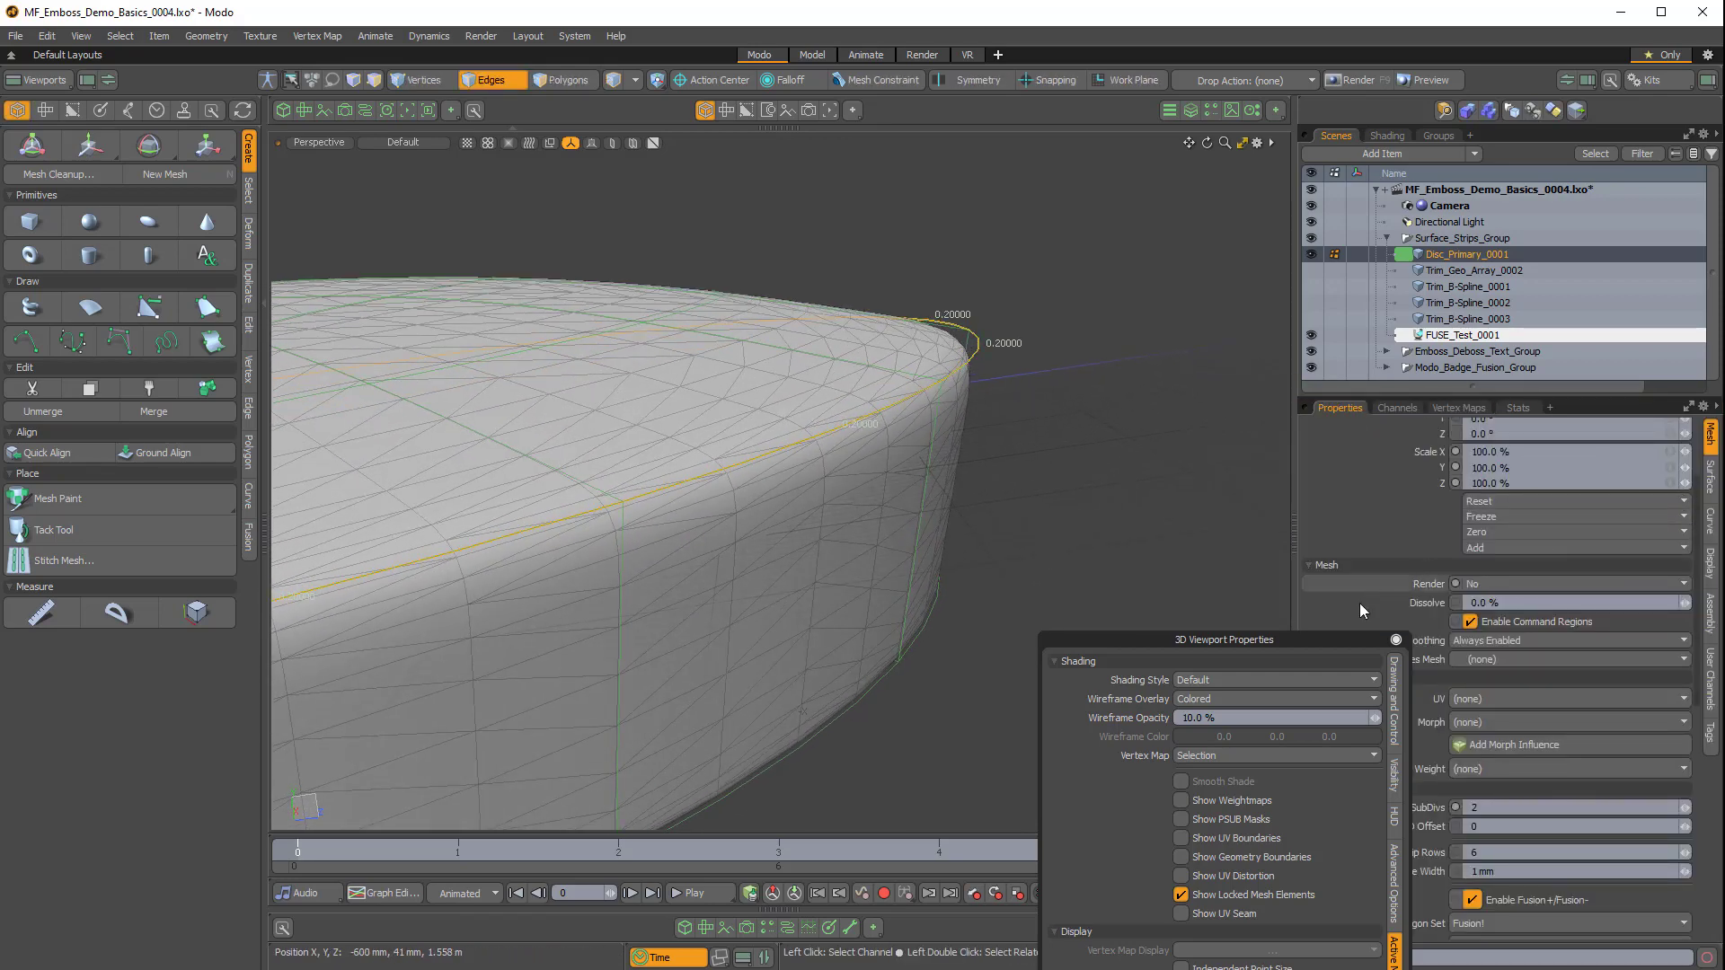
drag(1326, 640, 1182, 637)
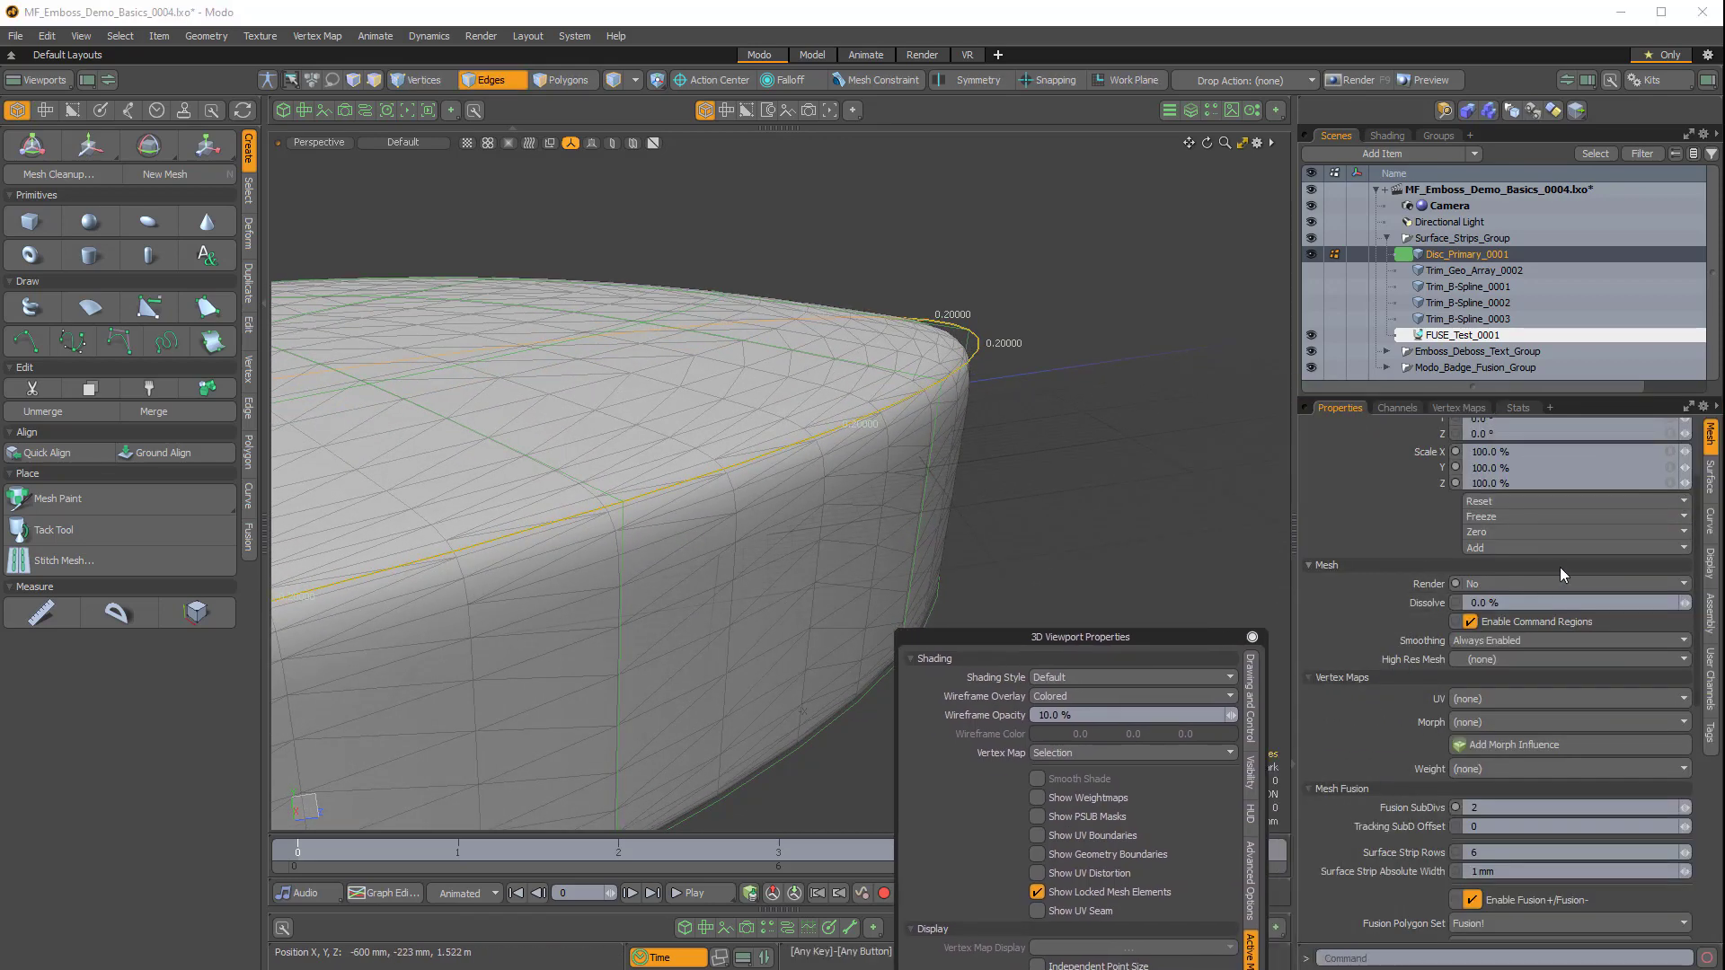
click(1711, 485)
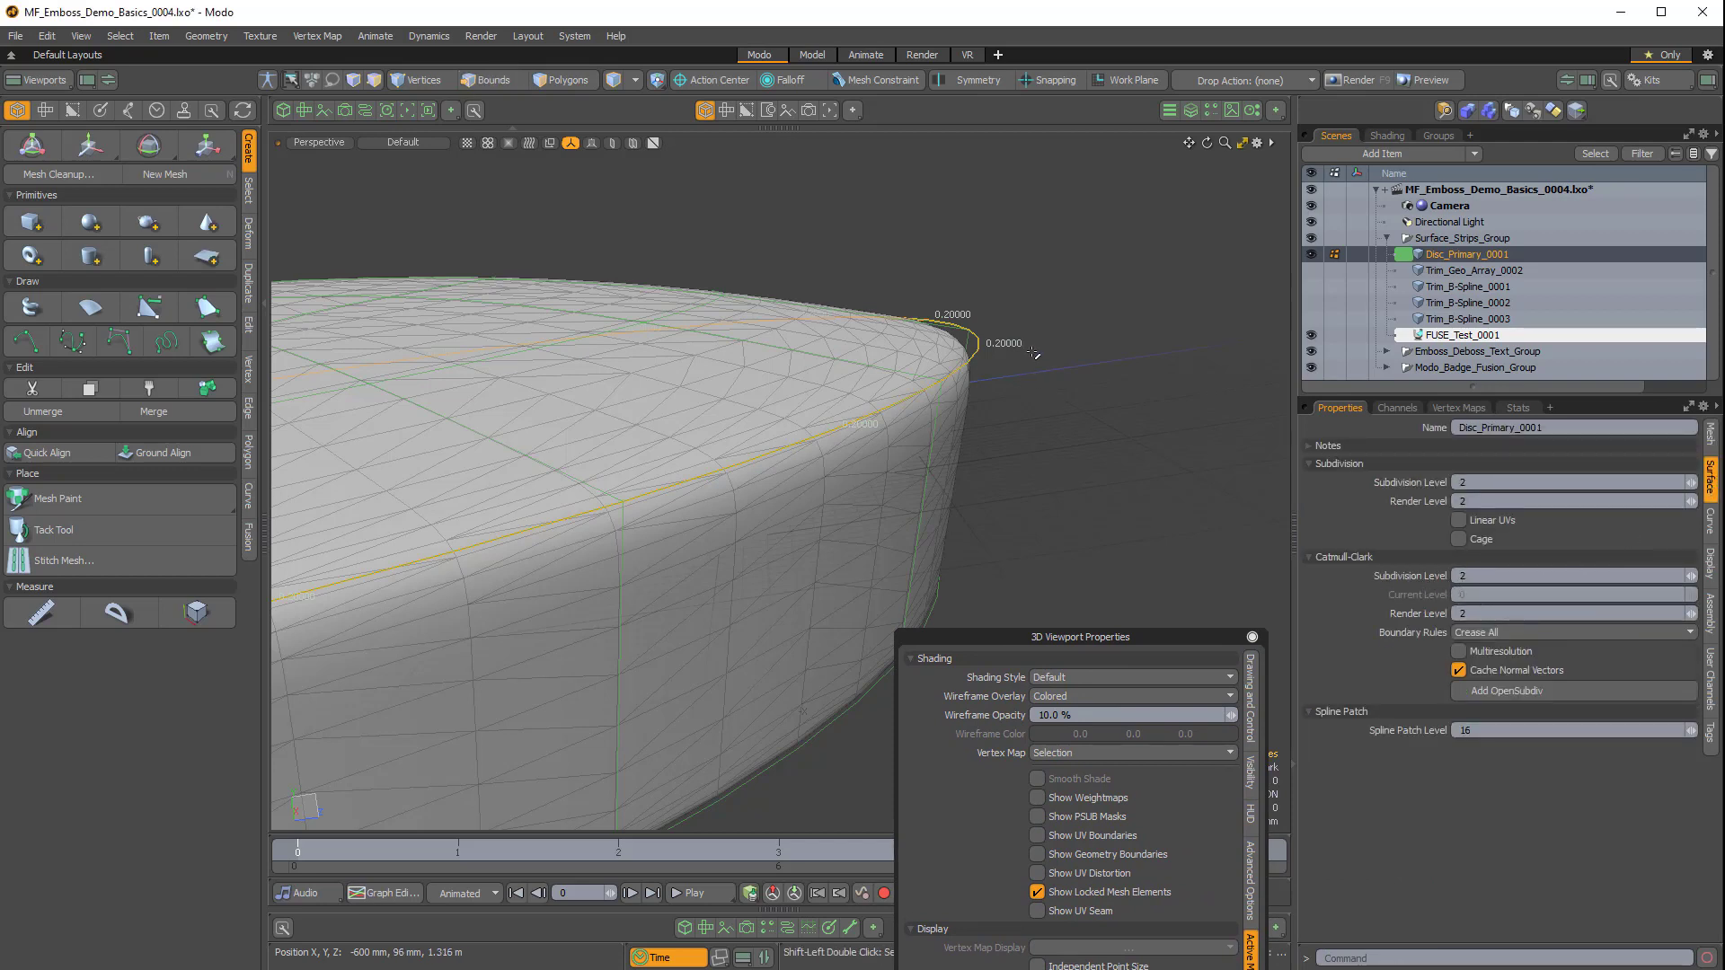
key(shift+w)
drag(1108, 285, 1141, 218)
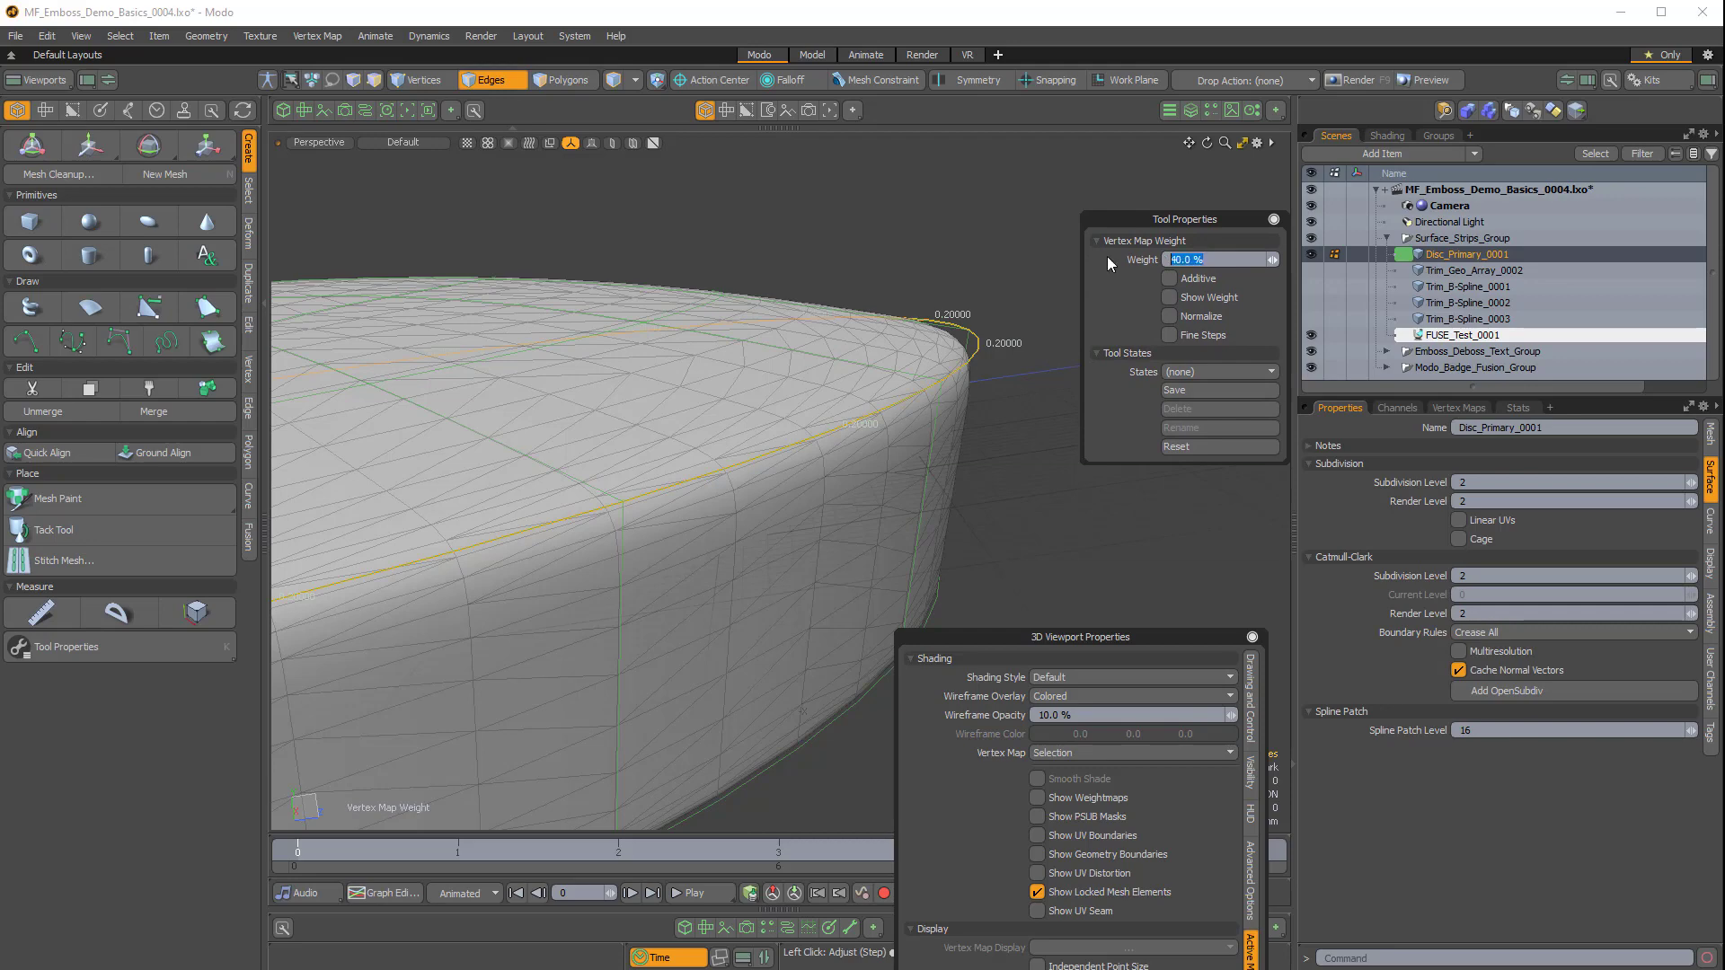
text(2)
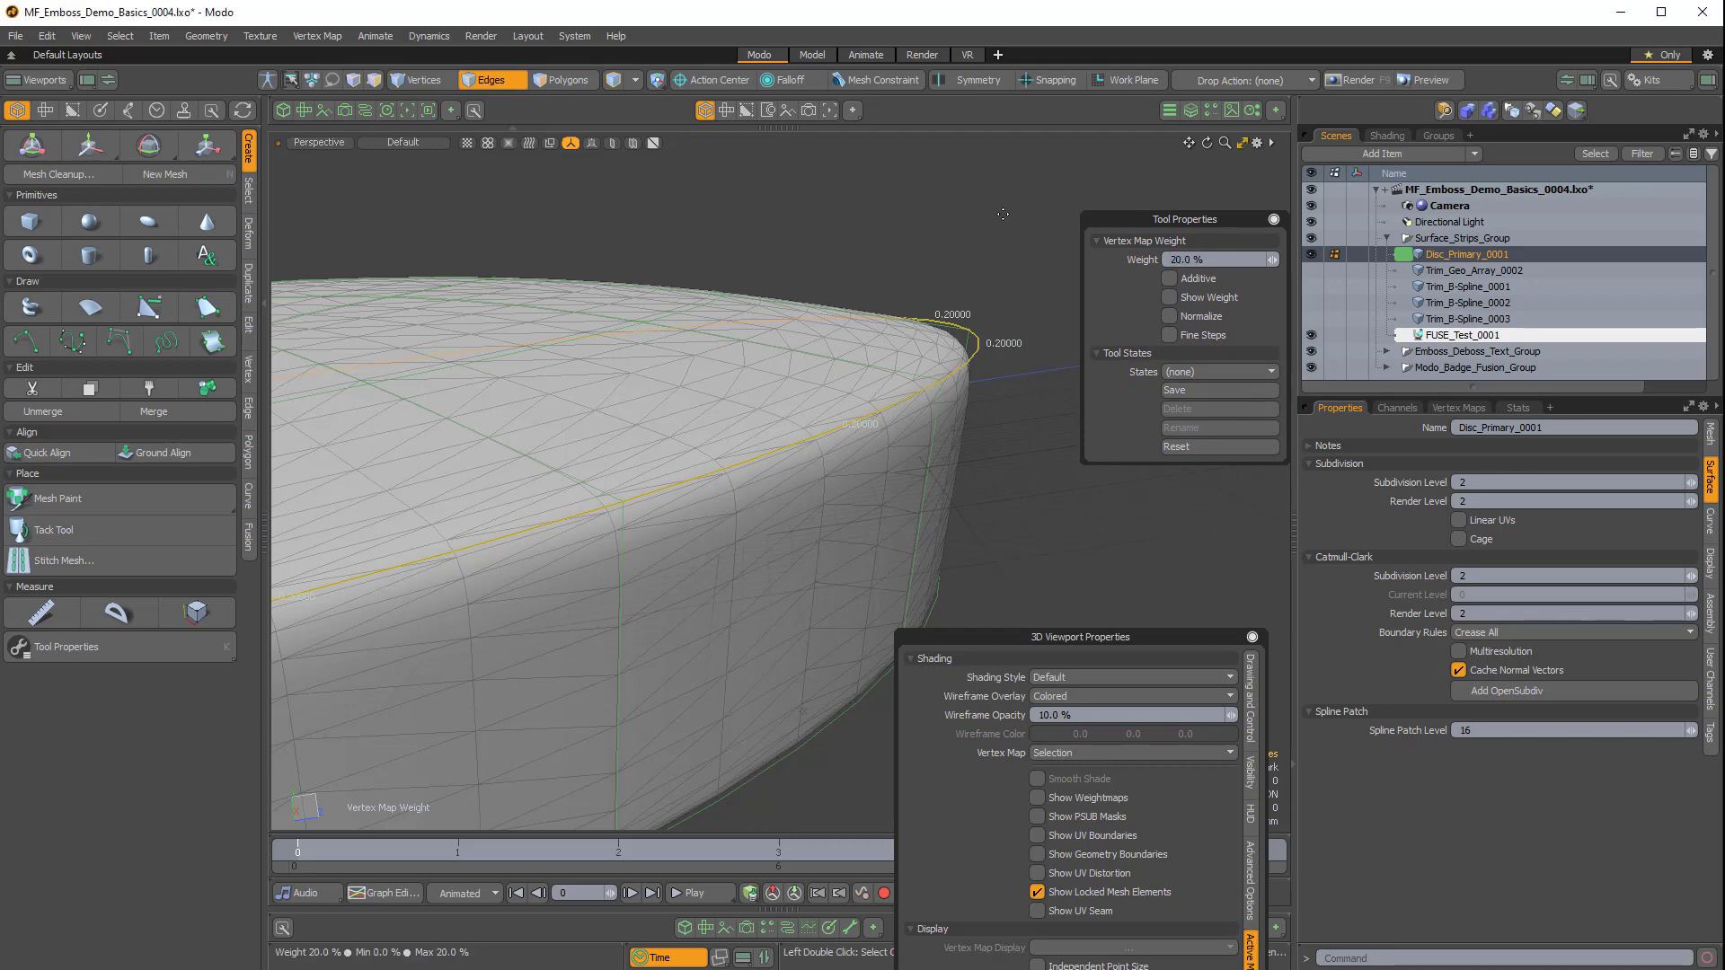
Try a 60% subdivision weight on the disc's top rim edges, and return them to 20%.
alt+drag(1006, 241, 952, 386)
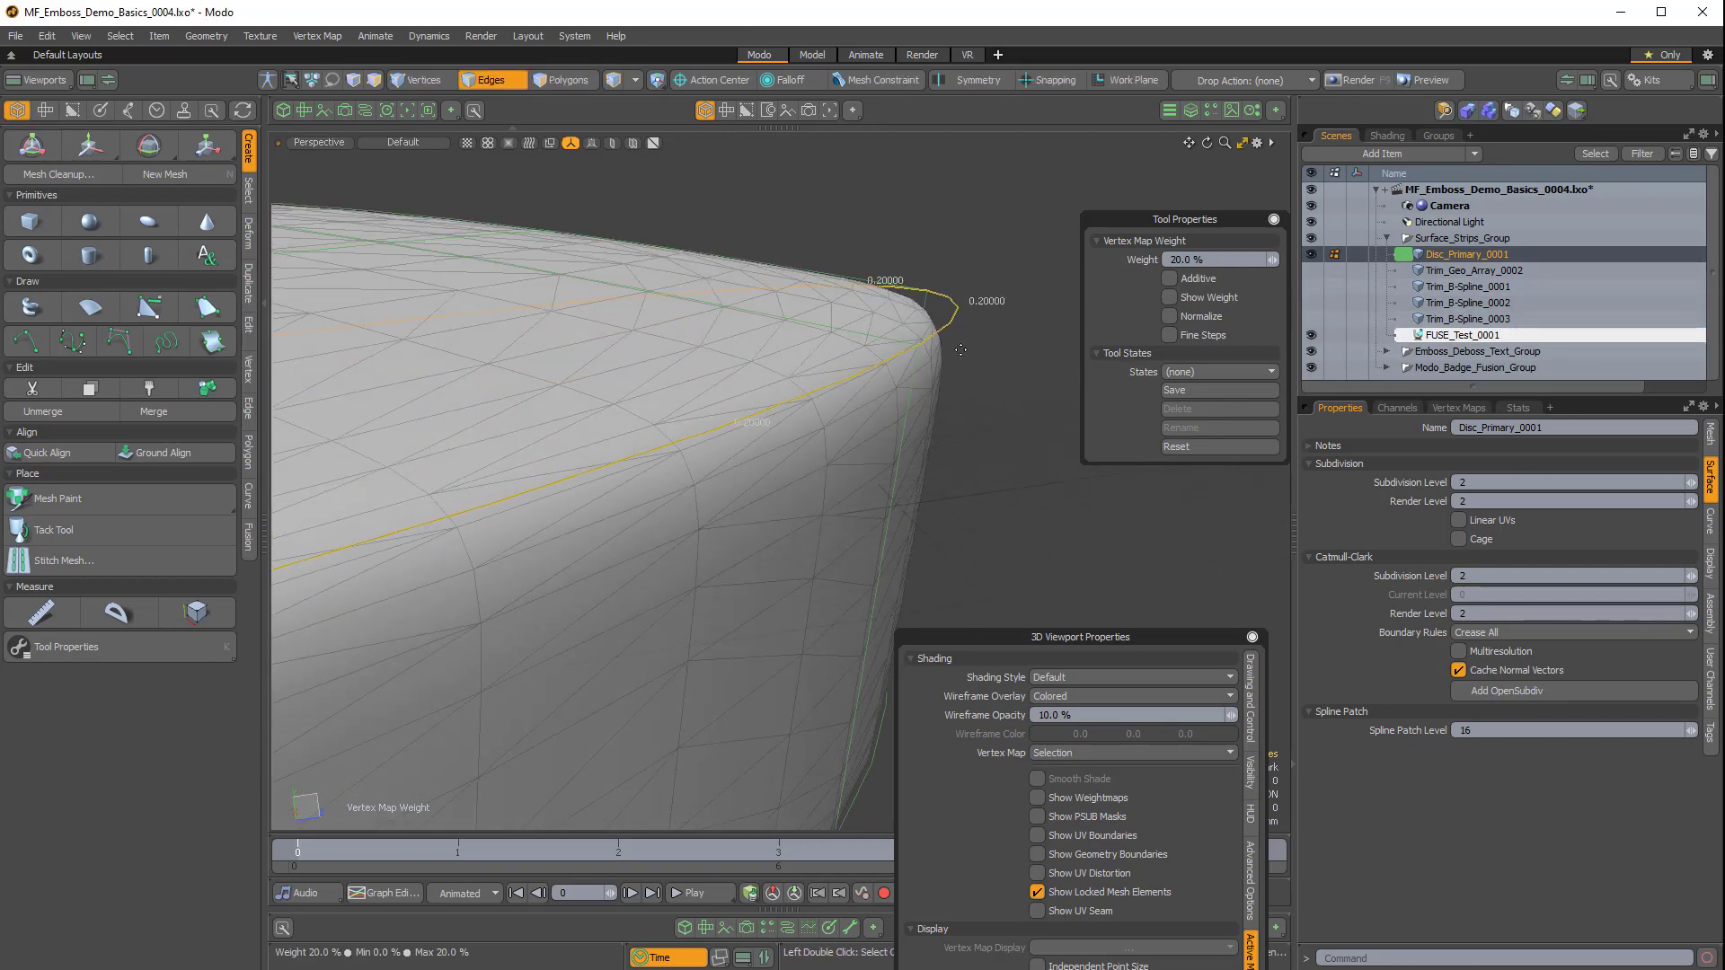
alt+drag(917, 370, 925, 338)
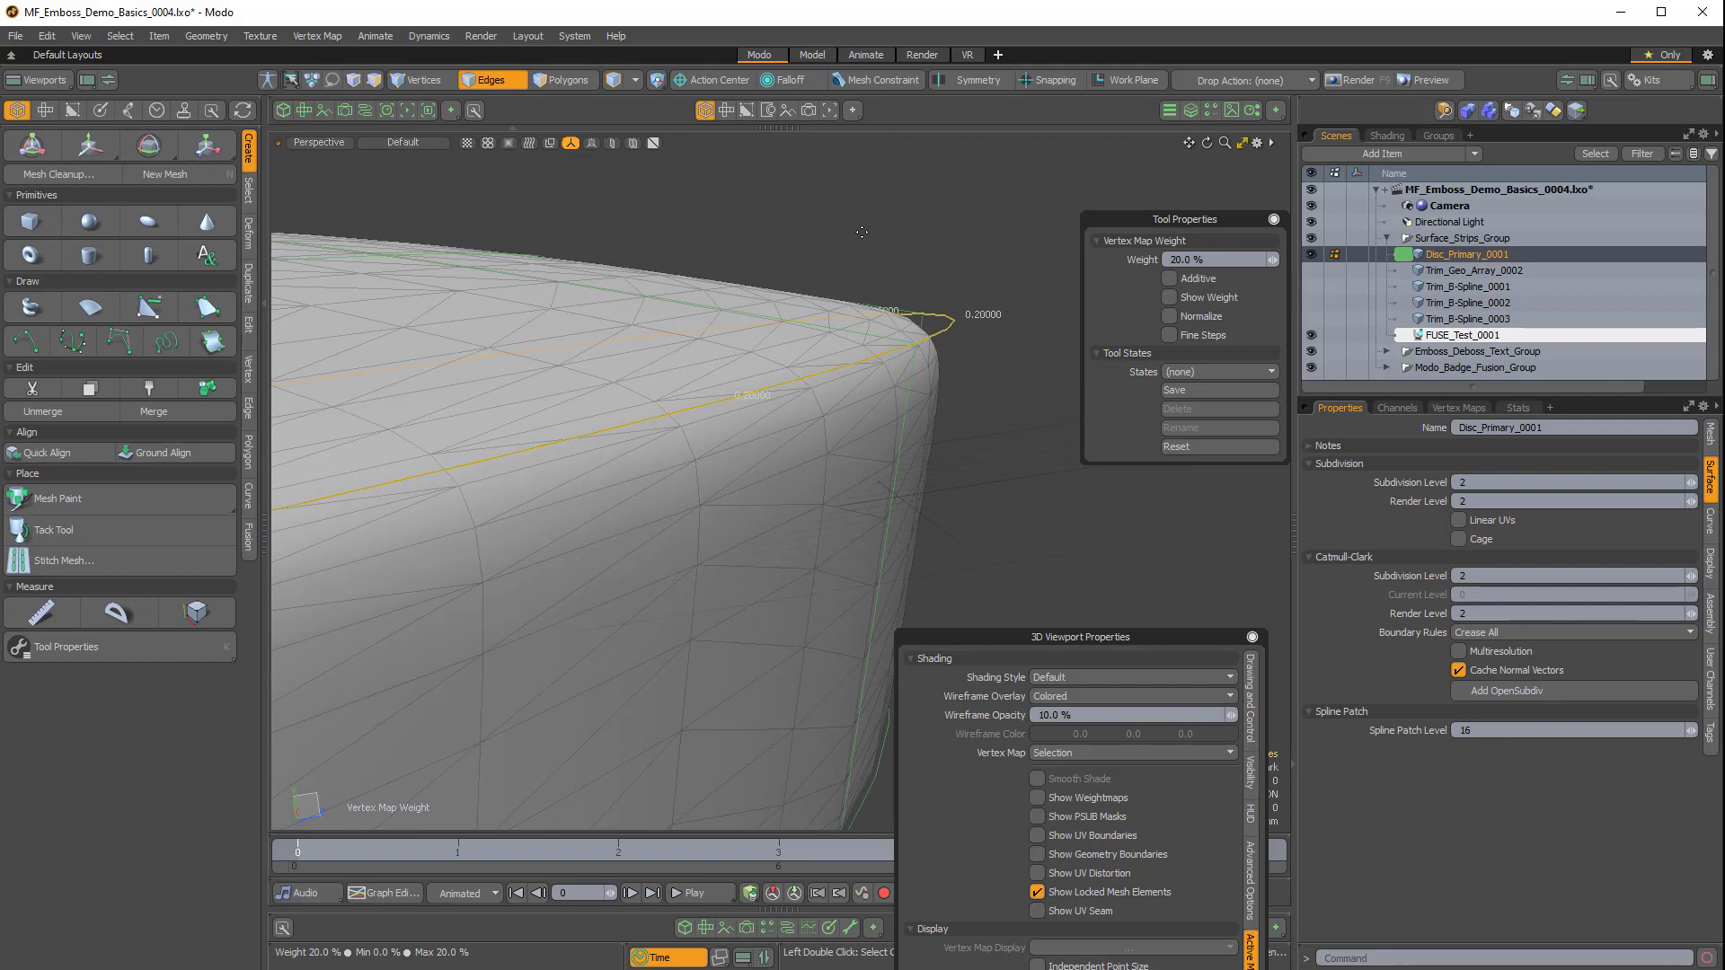
drag(861, 231, 1003, 232)
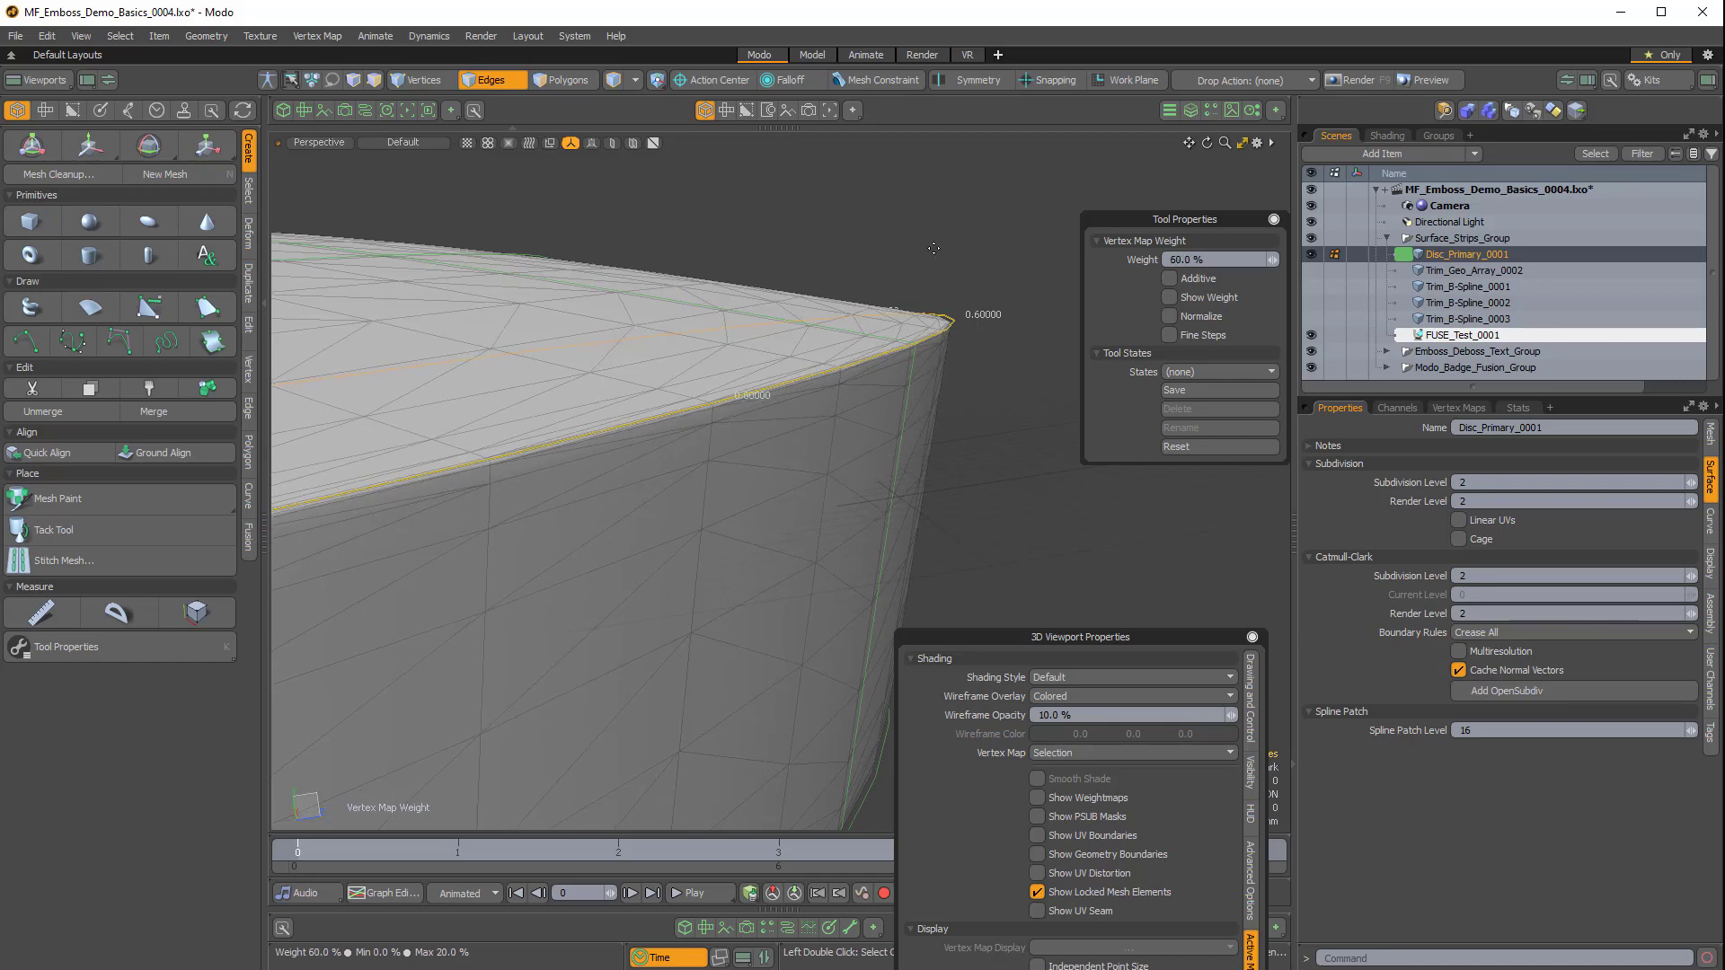
mouse_move(916, 412)
alt+mouse_down()
mouse_move(912, 377)
mouse_move(951, 411)
mouse_move(851, 394)
mouse_move(943, 419)
mouse_move(896, 409)
mouse_move(894, 433)
mouse_move(941, 379)
mouse_move(1001, 392)
mouse_move(912, 400)
mouse_move(939, 401)
alt+mouse_up()
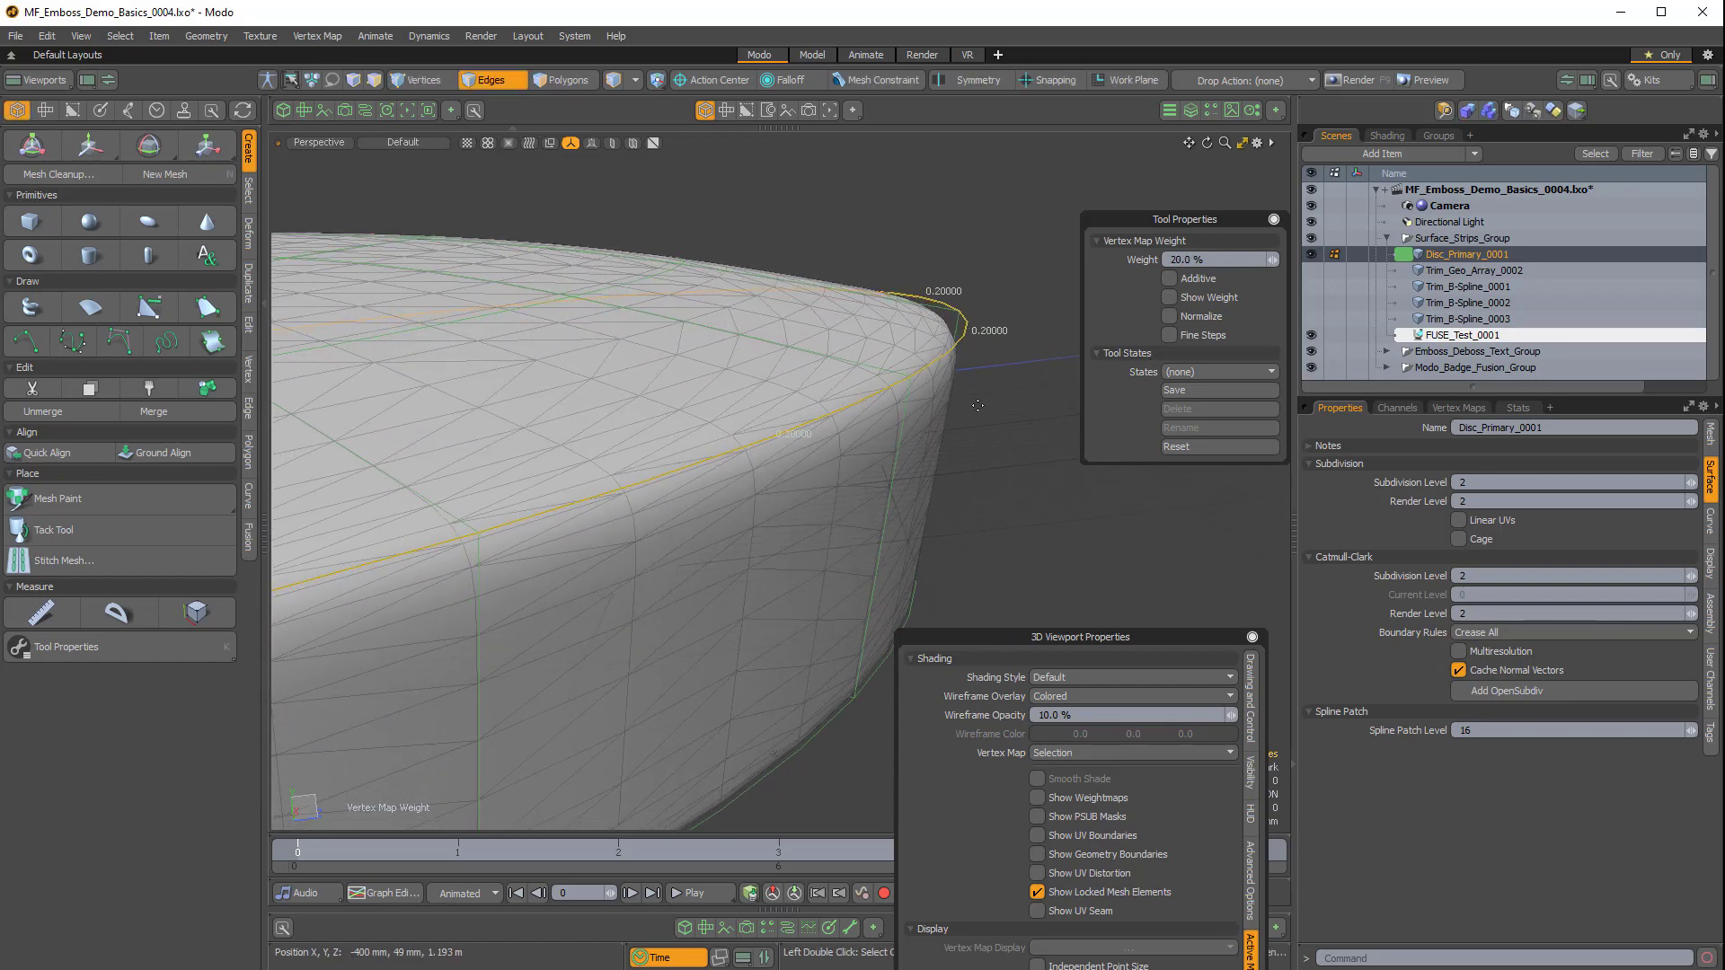
Turn off the weight value display in the viewport and return to the disc's surface properties.
drag(1045, 637, 1002, 362)
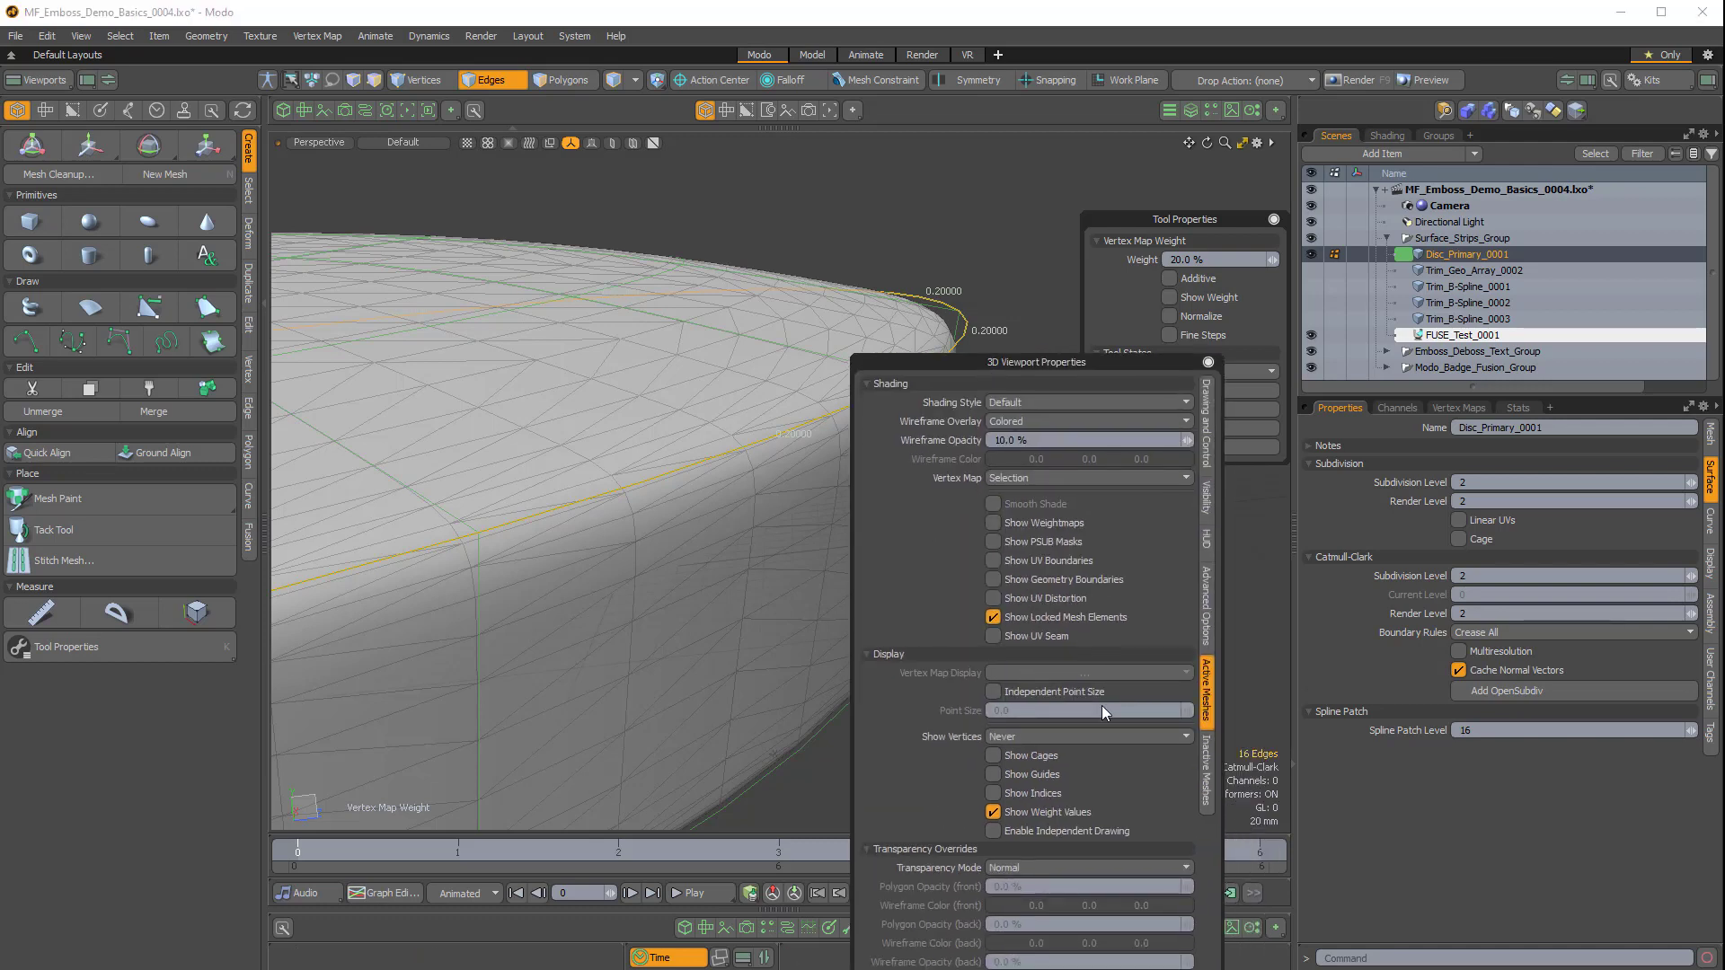
click(1208, 362)
click(1458, 406)
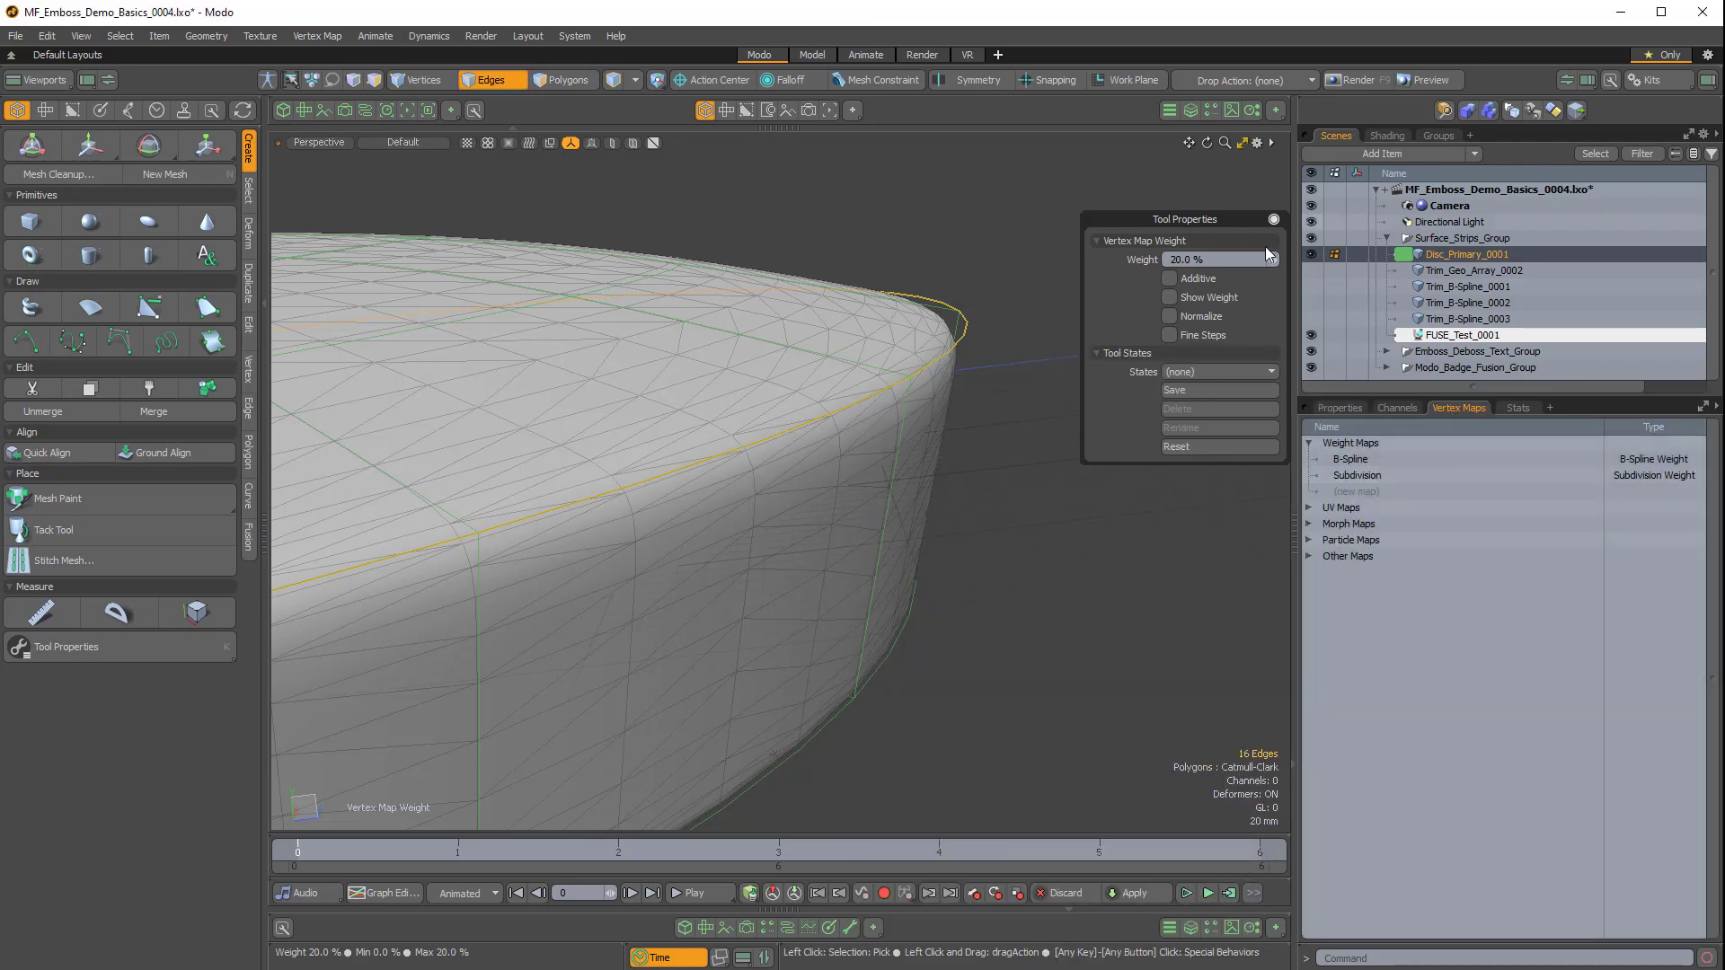
click(1339, 408)
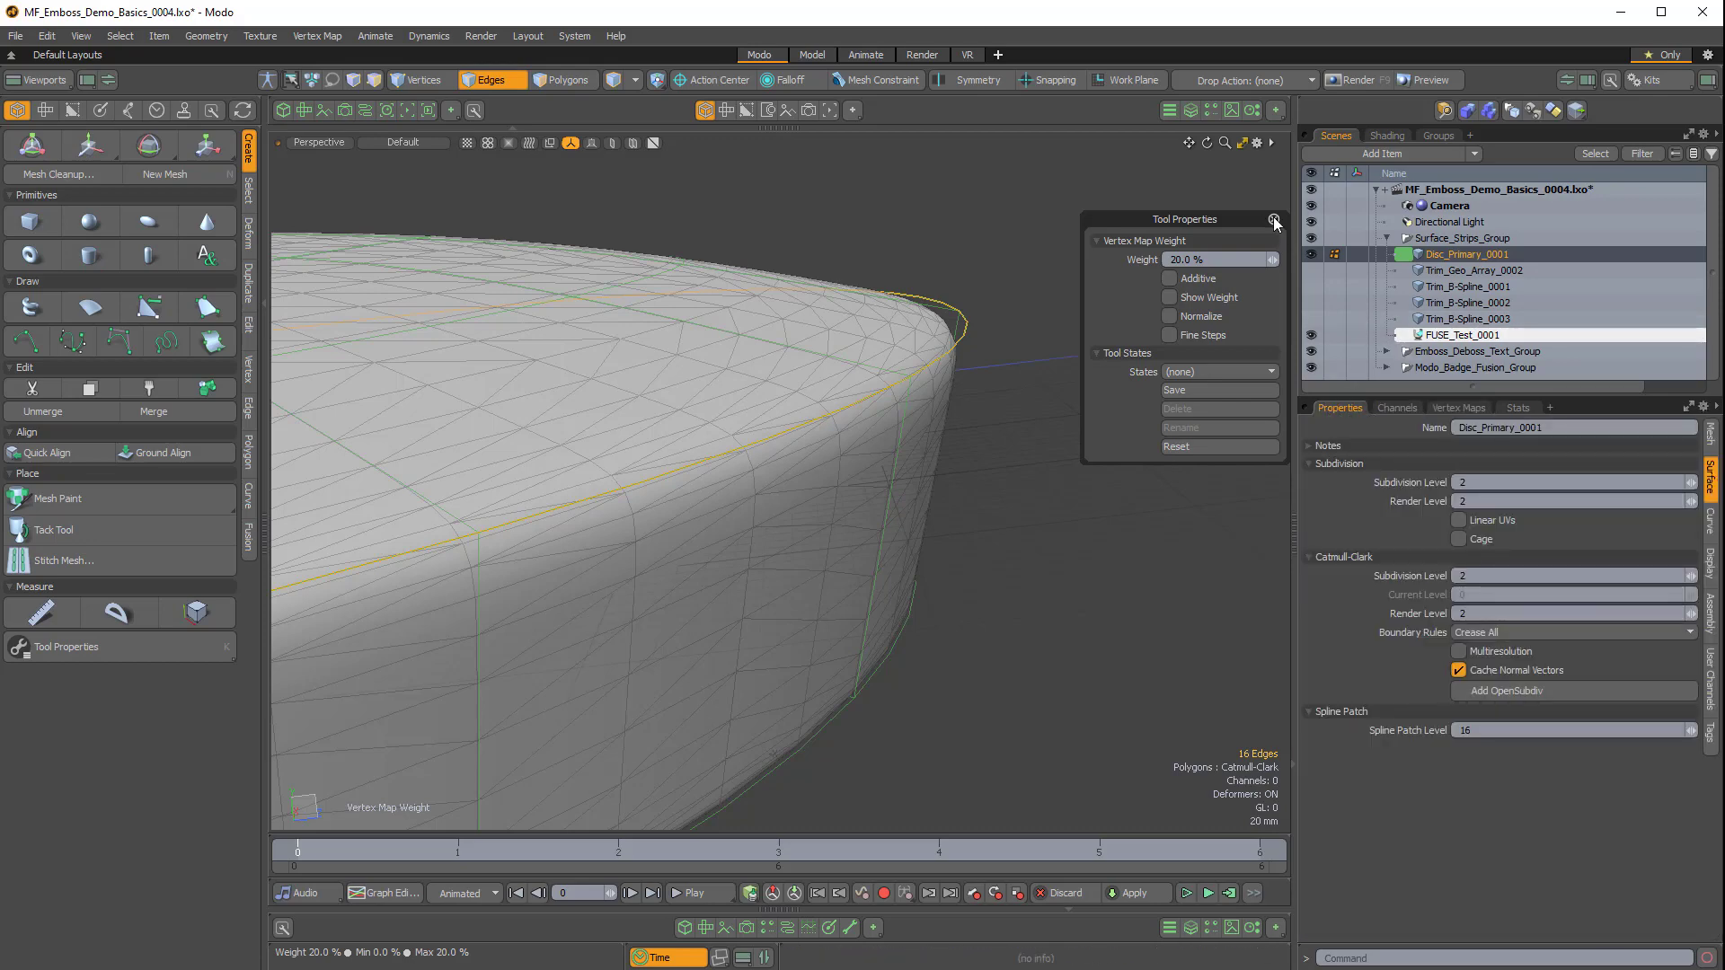
Leave the Vertex Map Weight tool, switch to polygon selection and enlarge the item list.
click(1274, 220)
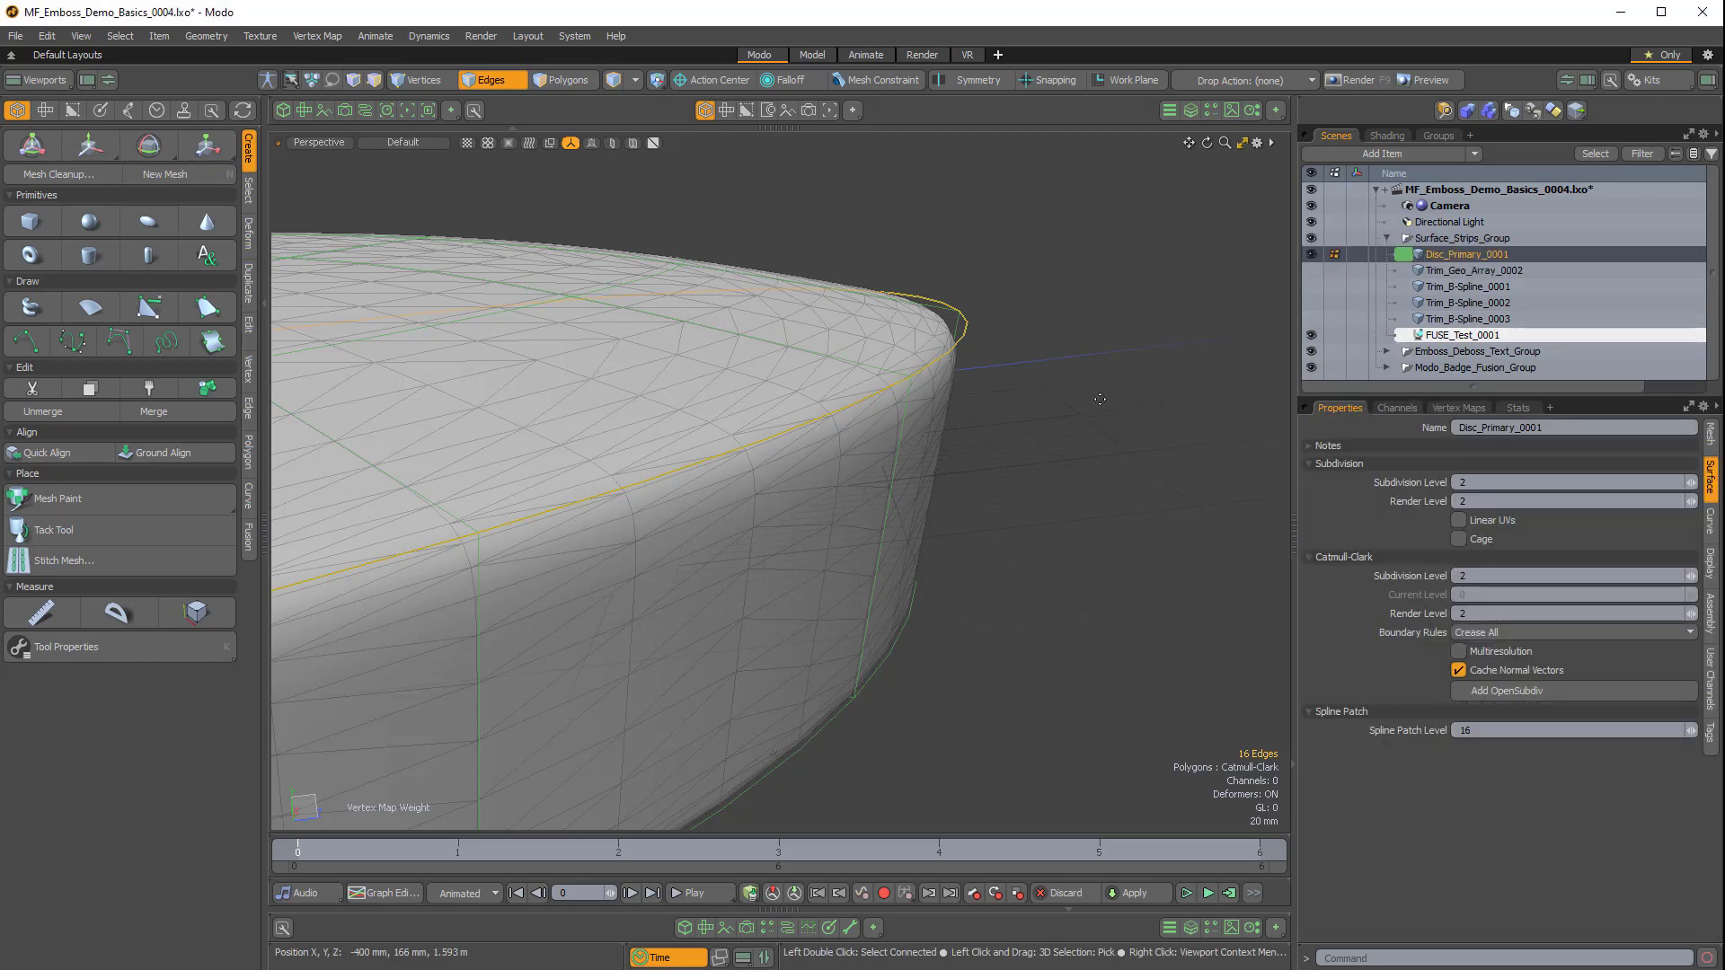
key(3)
alt+drag(1120, 400, 934, 548)
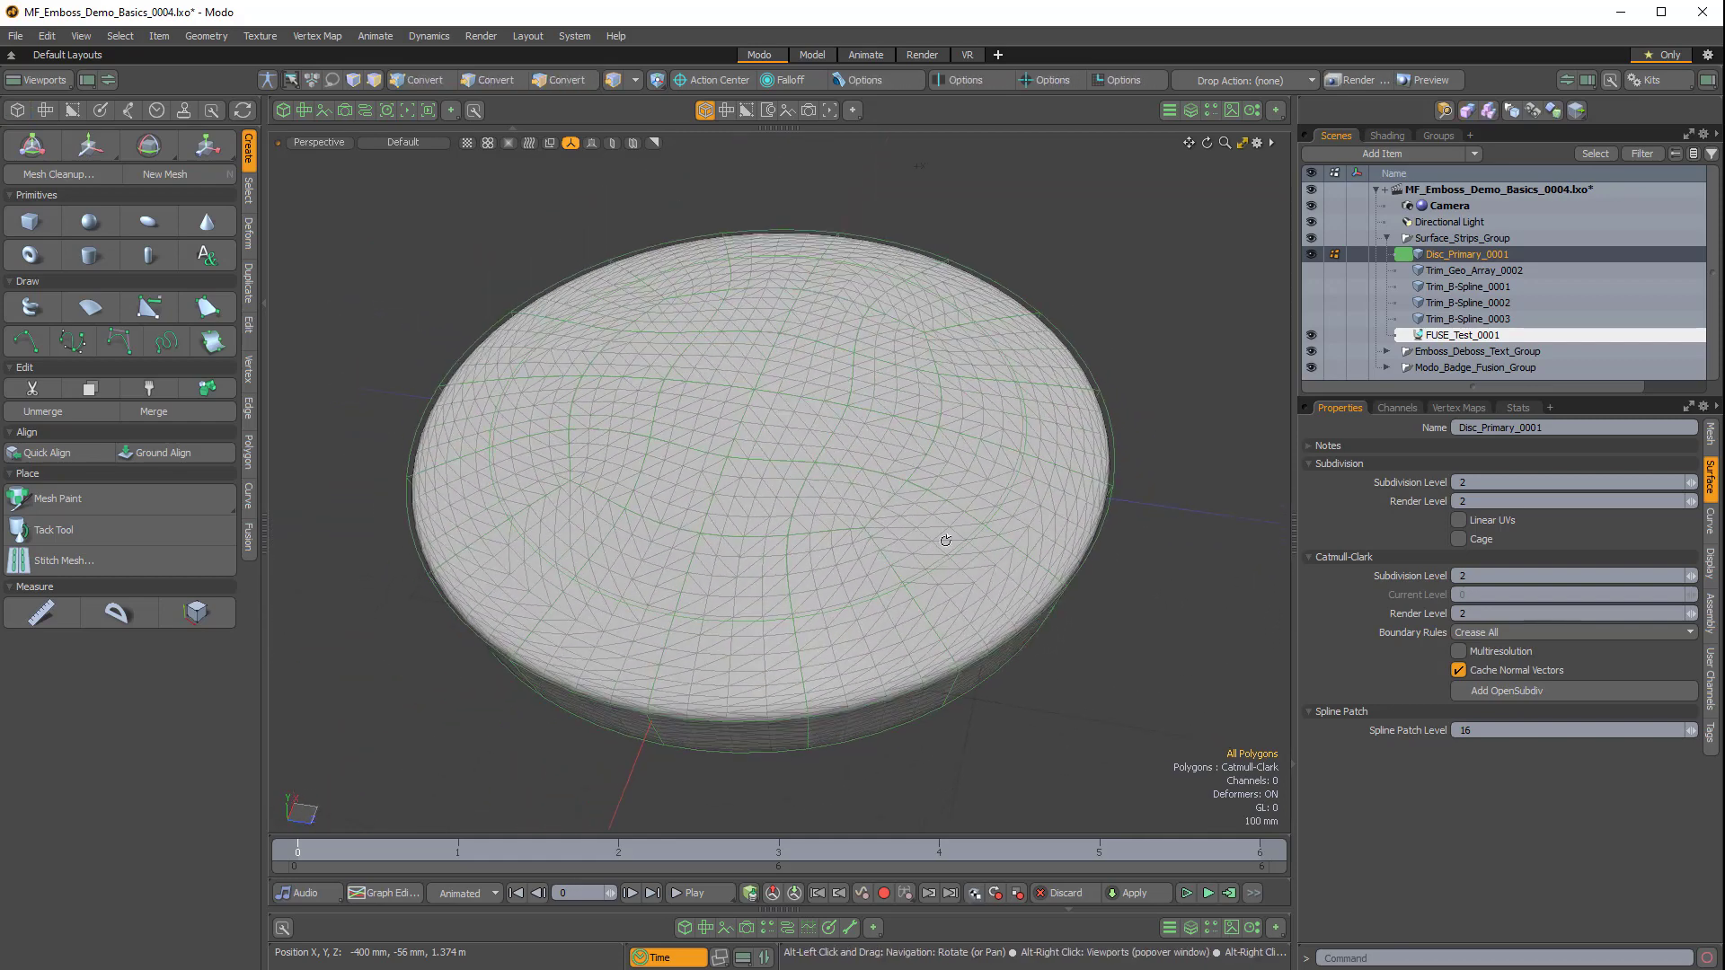
drag(1340, 397, 1340, 479)
alt+drag(893, 595, 744, 497)
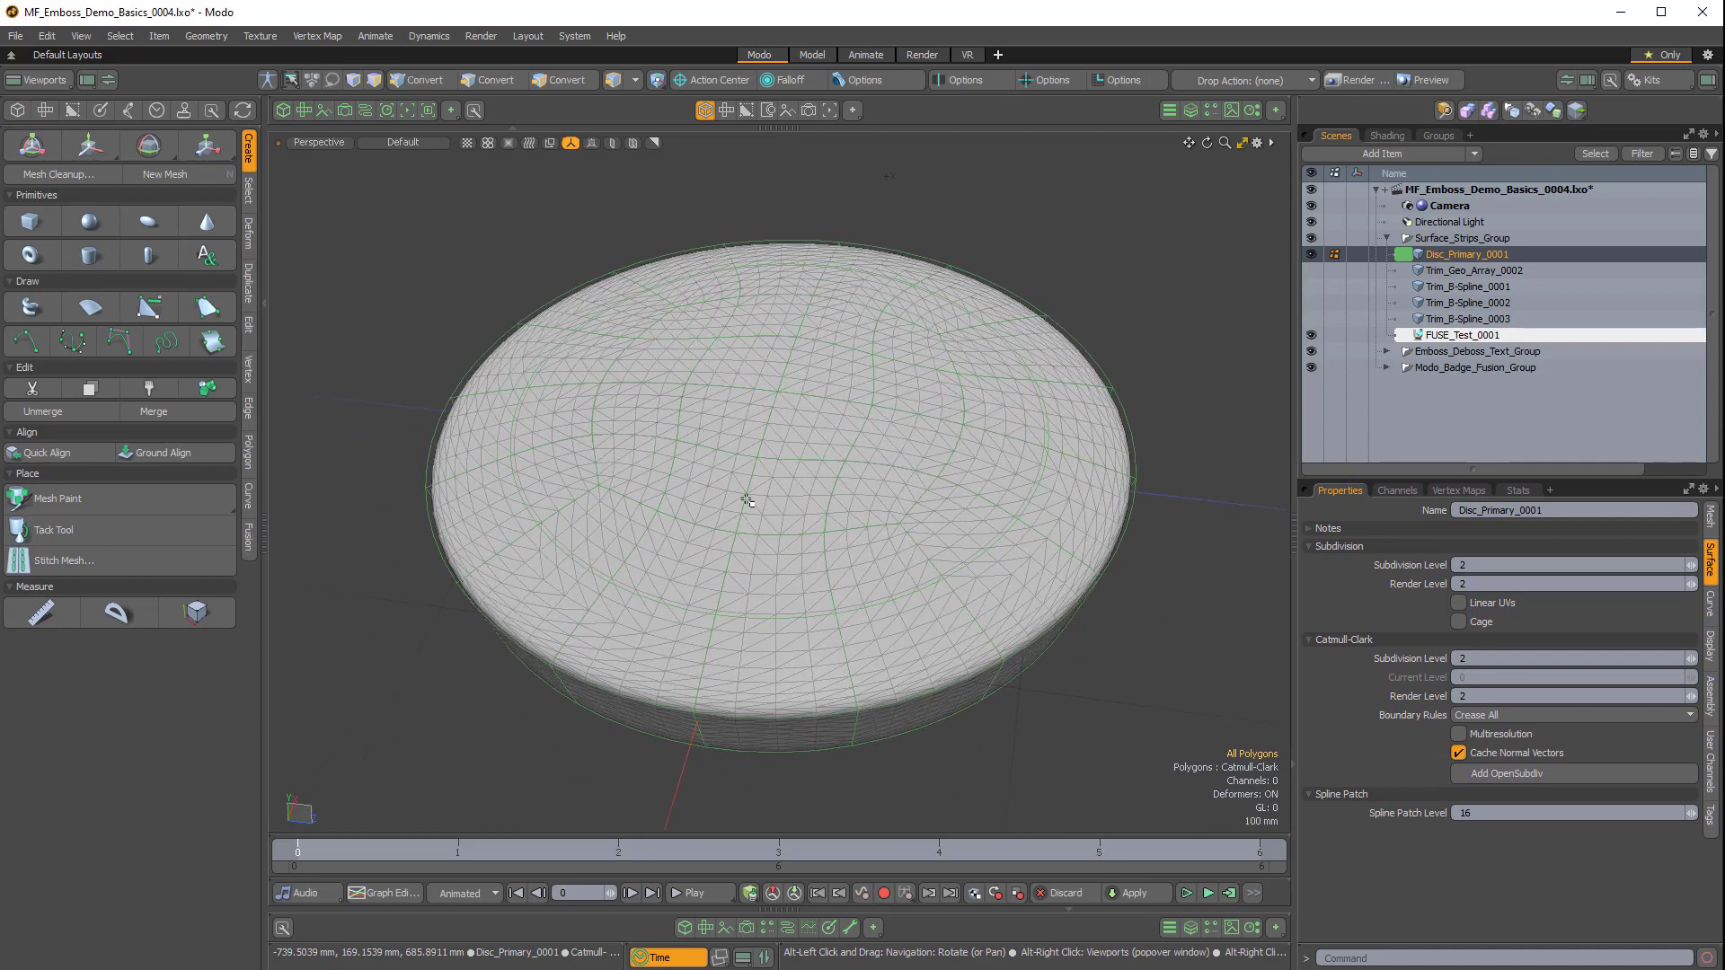
Show Trim_Geo_Array_0002 and apply it to Disc_Primary_0001 as a surface strip with the Fusion tools.
click(249, 538)
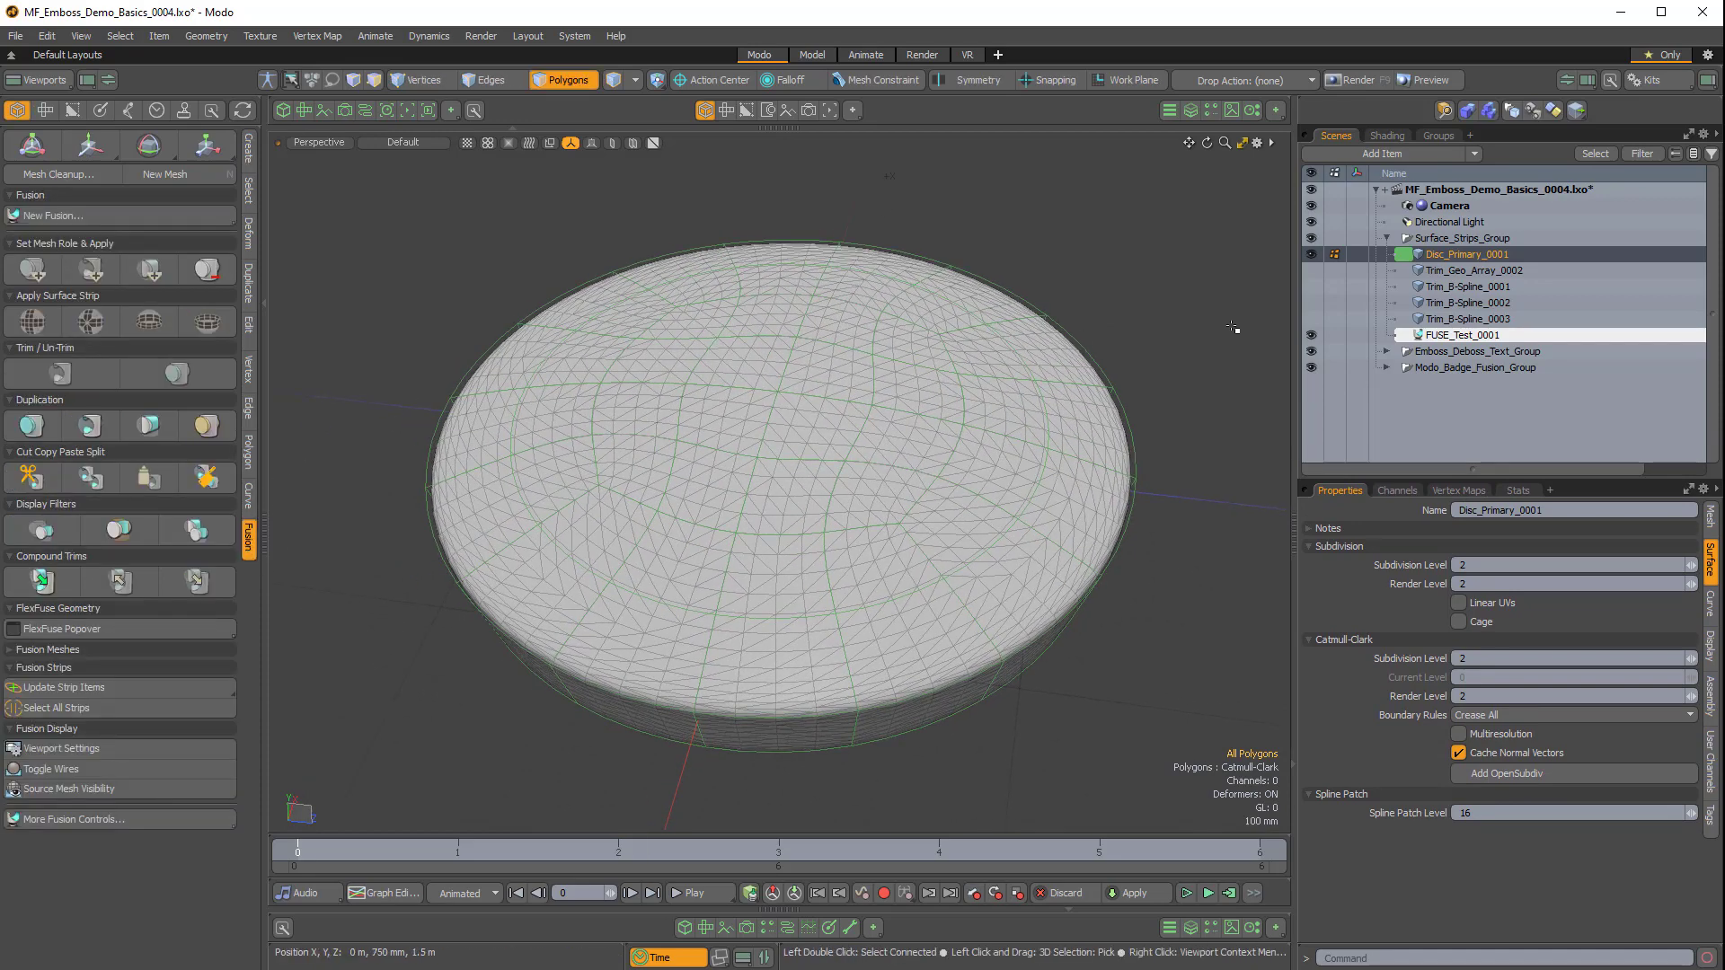
click(1313, 269)
alt+drag(1117, 335, 949, 348)
click(933, 409)
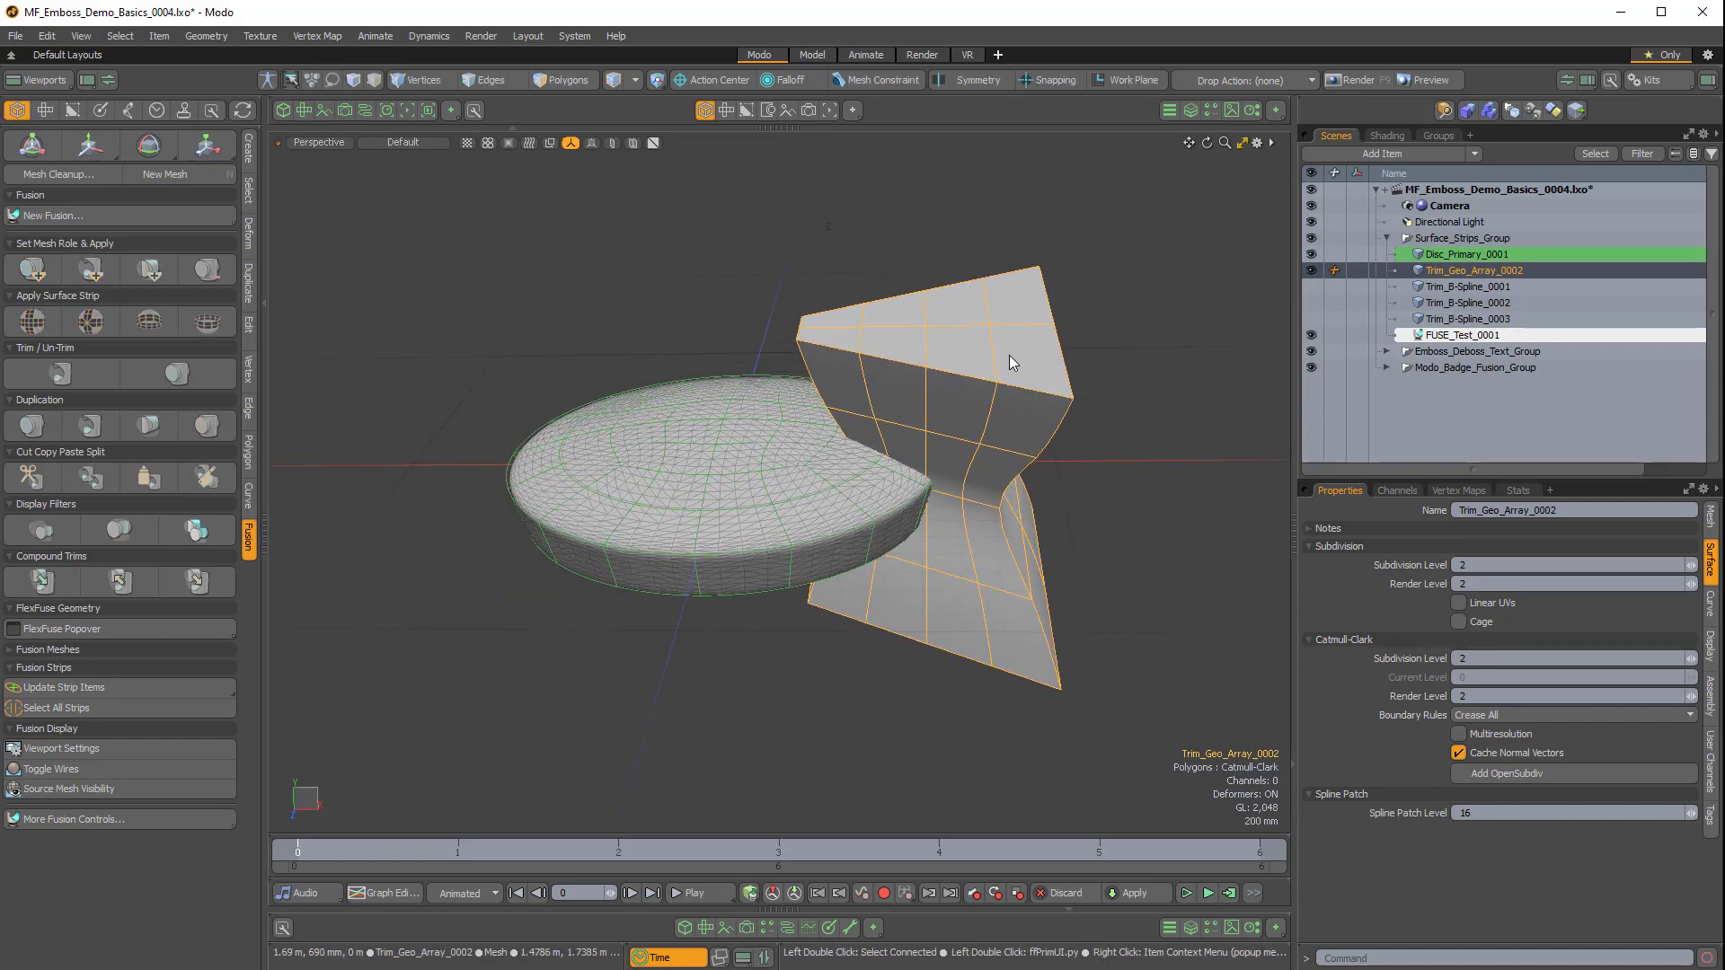
shift+click(688, 450)
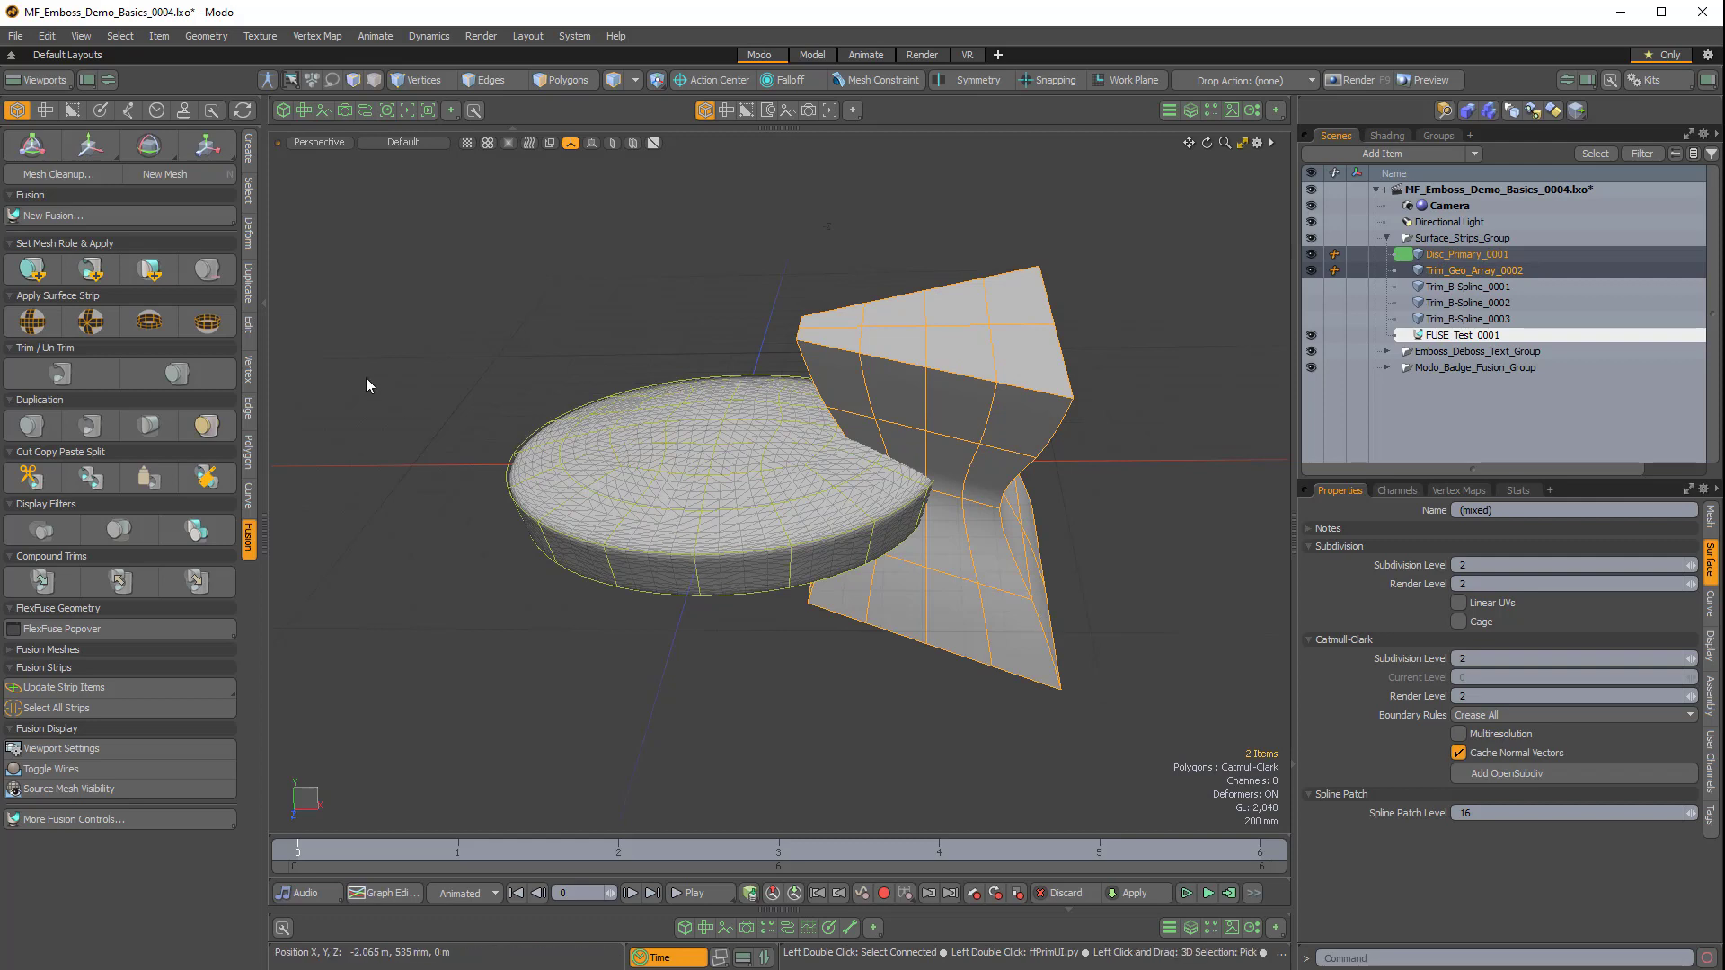
click(31, 321)
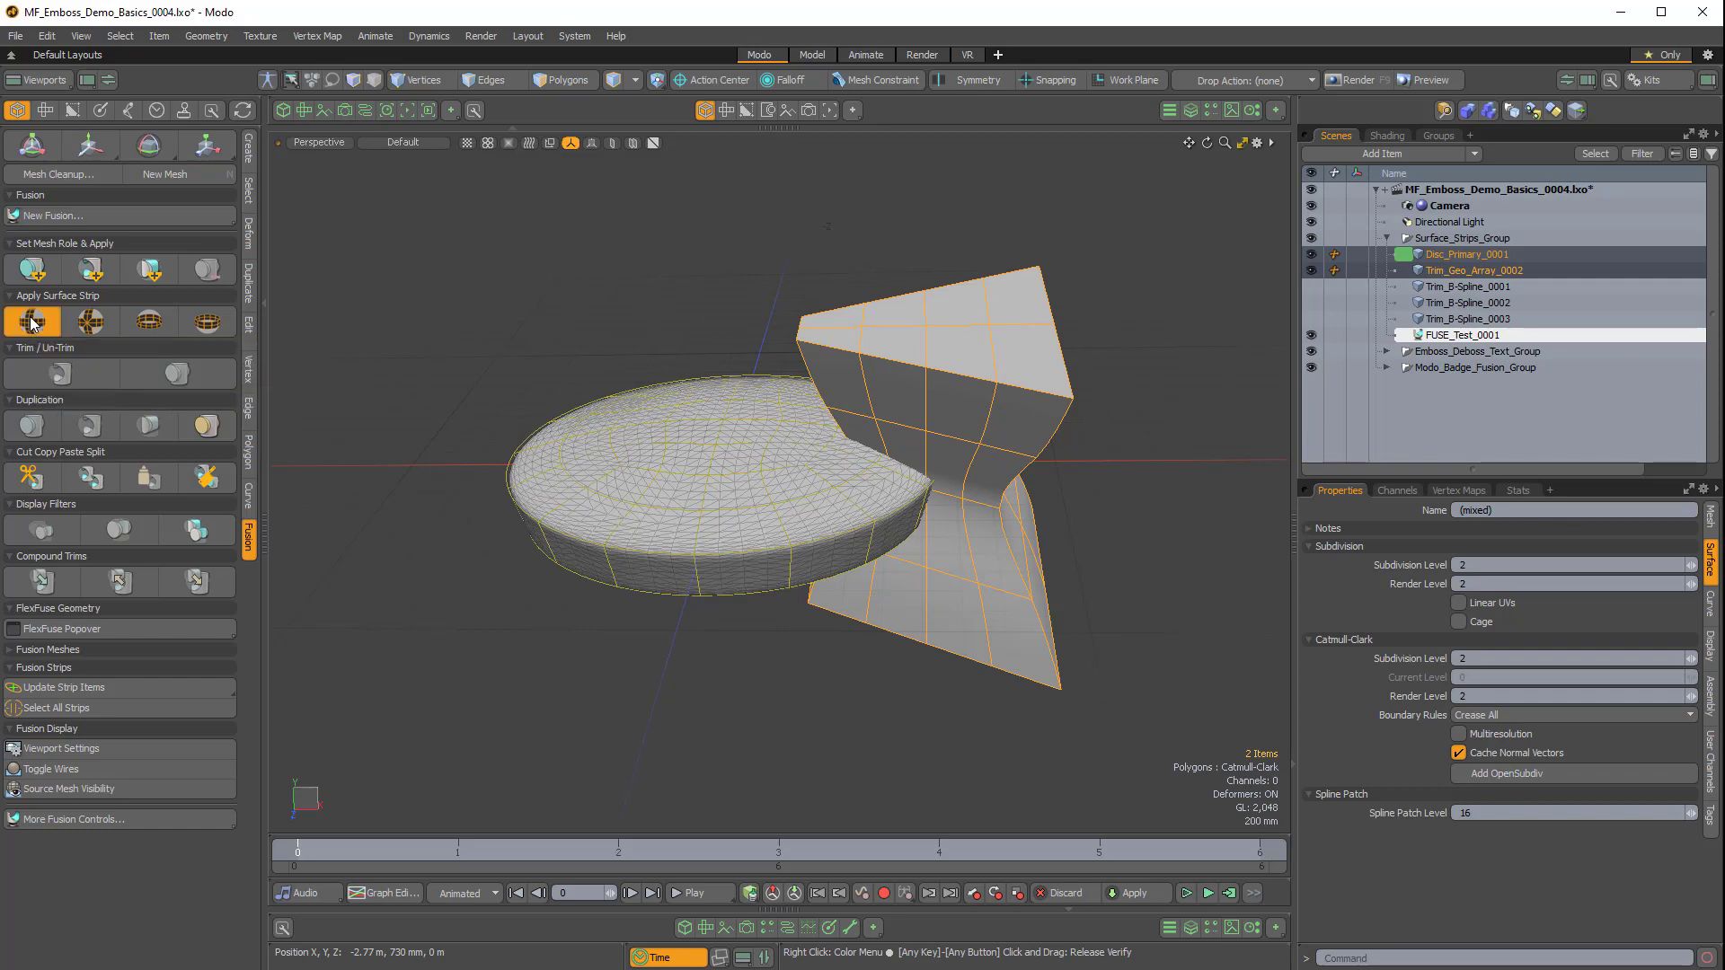
alt+drag(880, 485, 936, 483)
click(1254, 312)
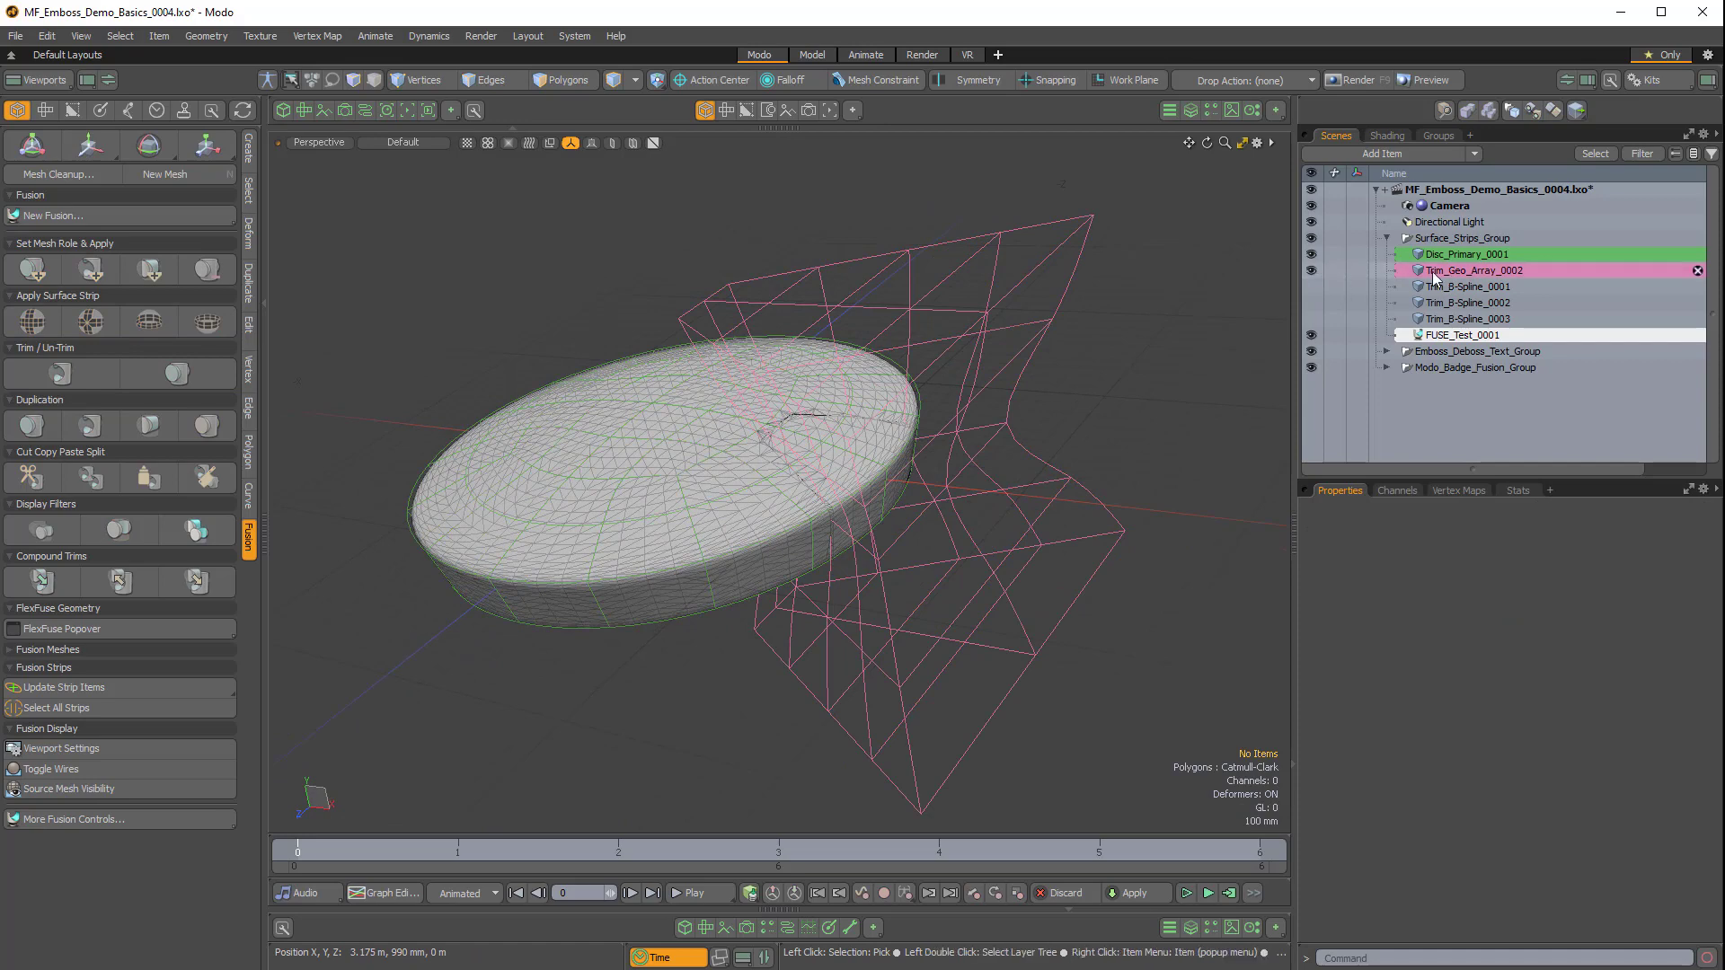
Hide the trim mesh and the disc source mesh, and inspect the surface strip running over the fused disc's rim.
click(1312, 270)
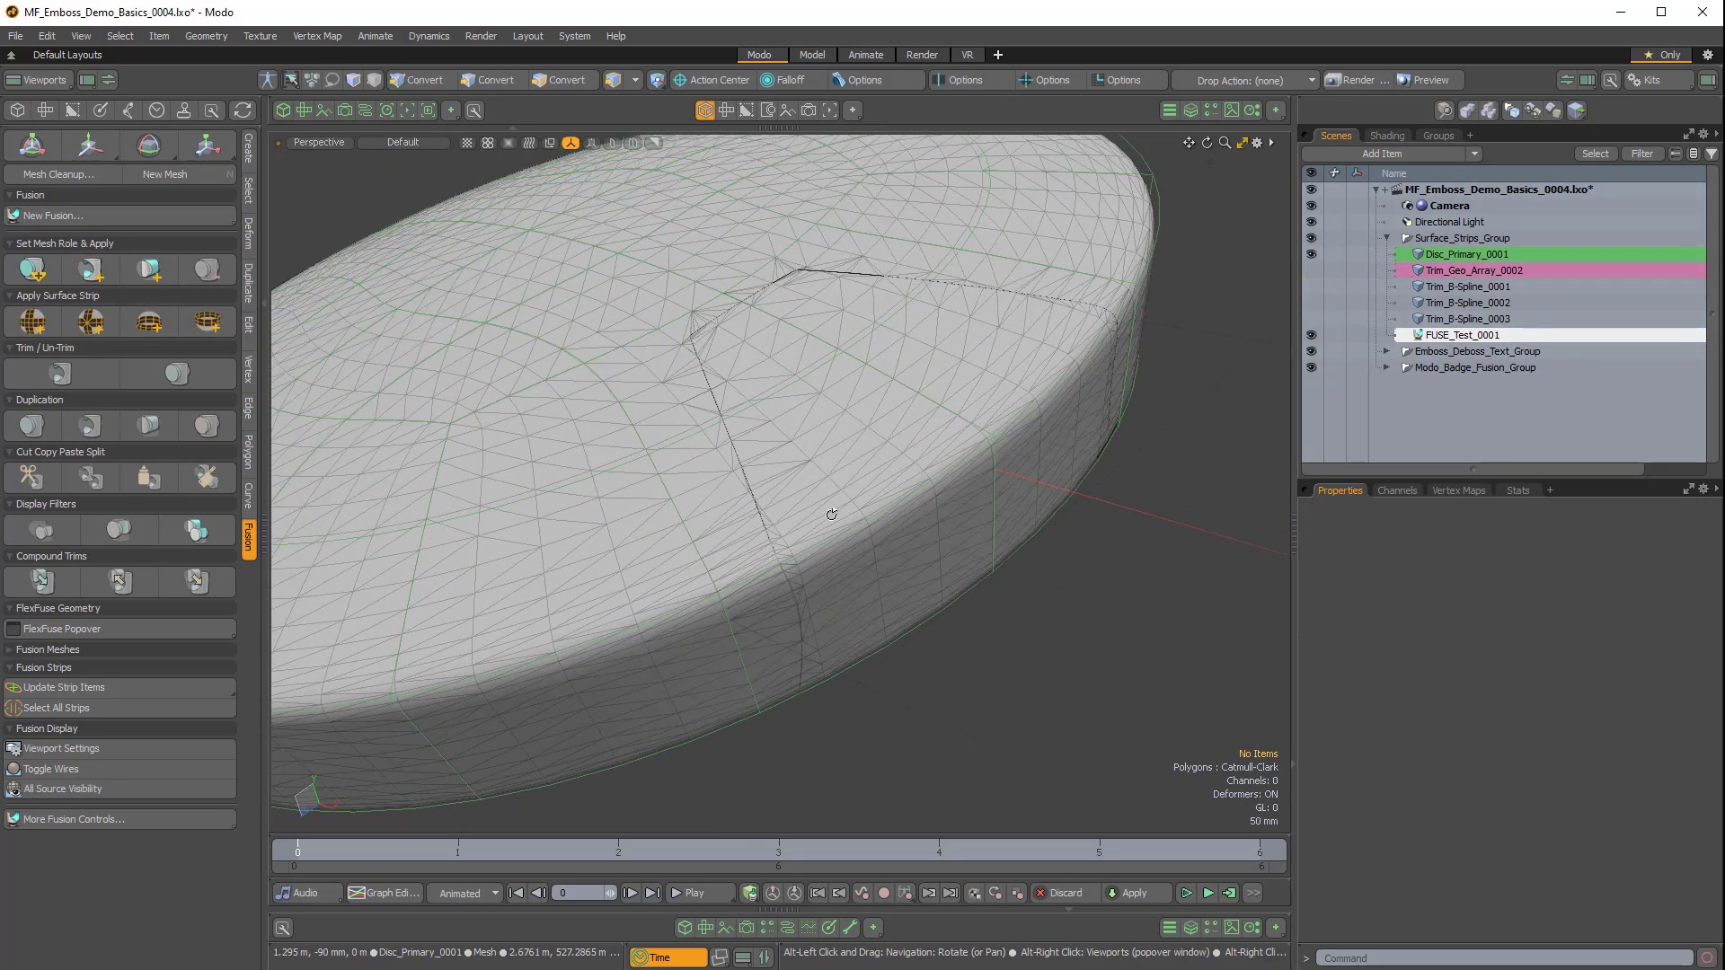
click(1311, 255)
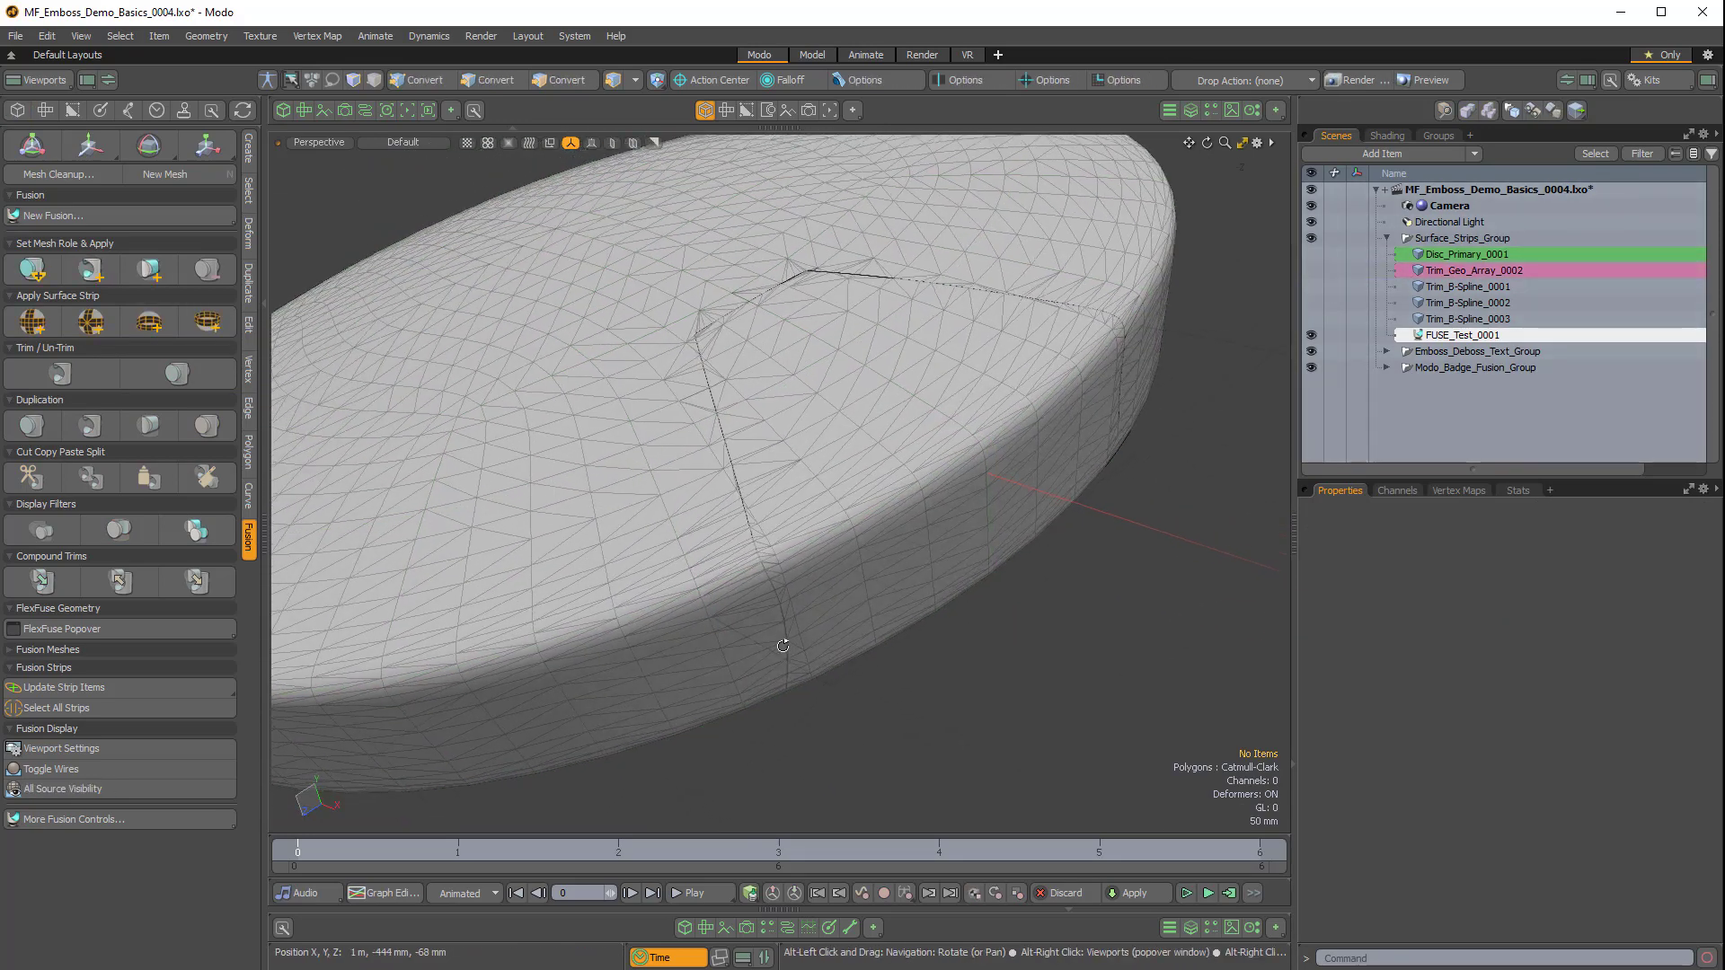
scroll(836, 556, up, 5)
alt+drag(836, 556, 749, 551)
alt+drag(749, 550, 817, 593)
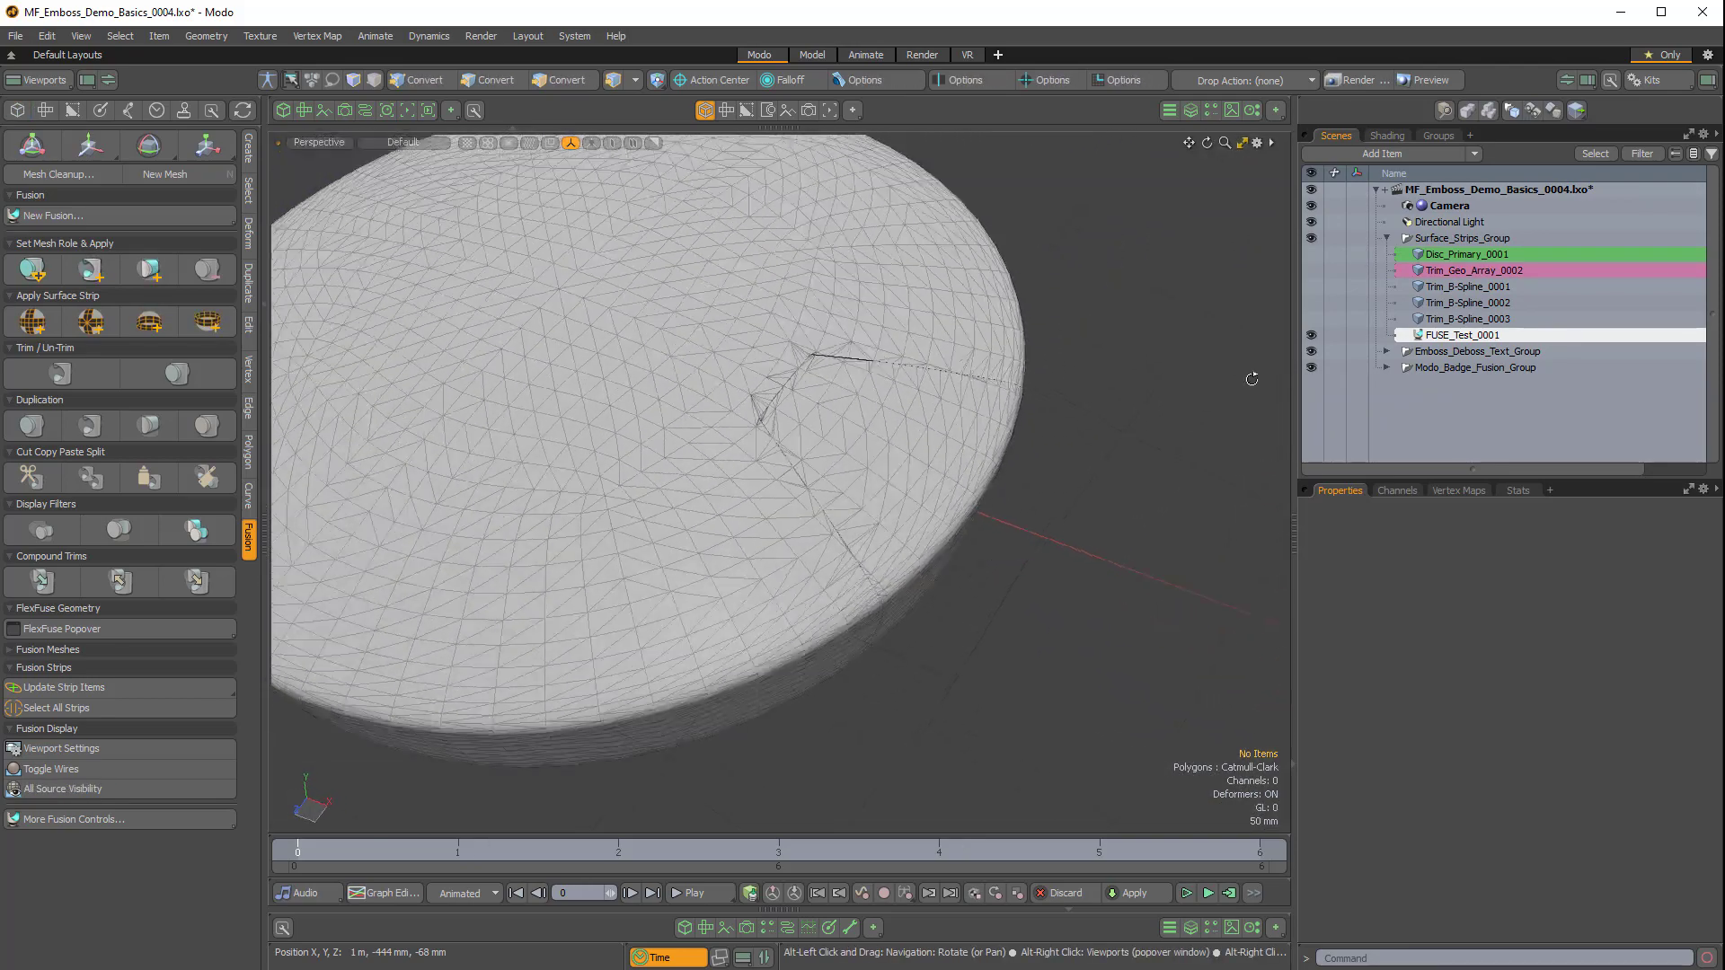
Select and show Trim_Geo_Array_0002, and set its Surface Strip Absolute Width to 12 mm.
click(1452, 272)
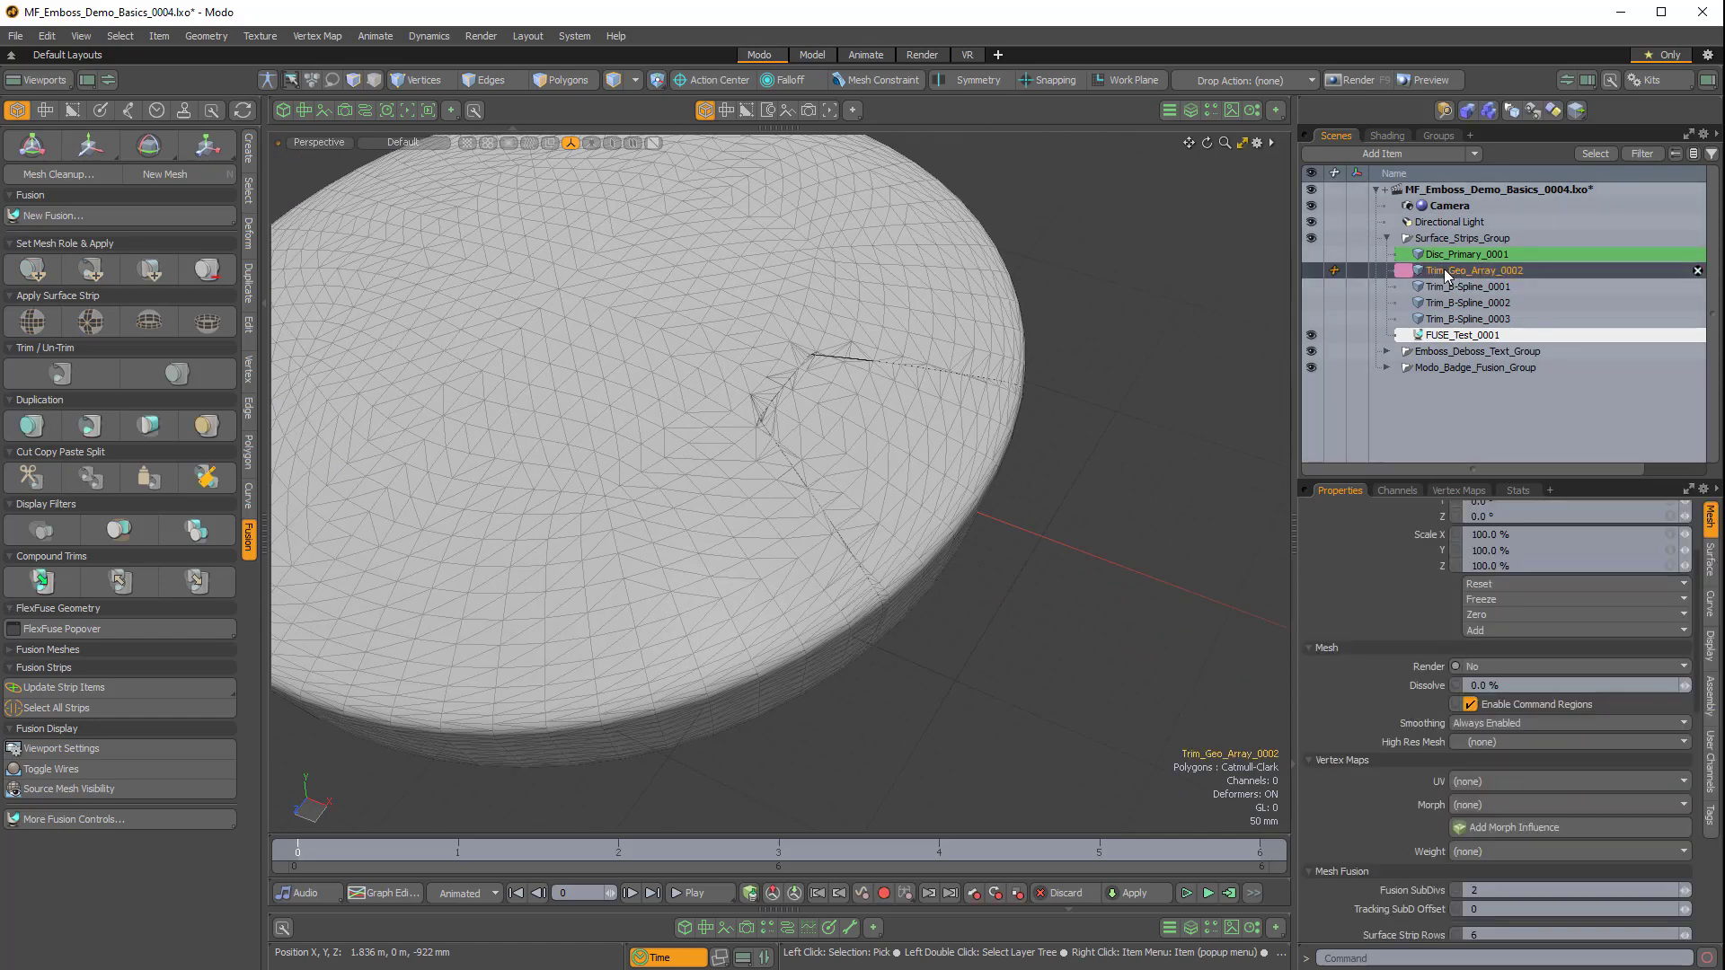
click(1310, 270)
alt+drag(1123, 481, 1092, 364)
drag(1439, 479, 1434, 355)
scroll(1414, 532, down, 4)
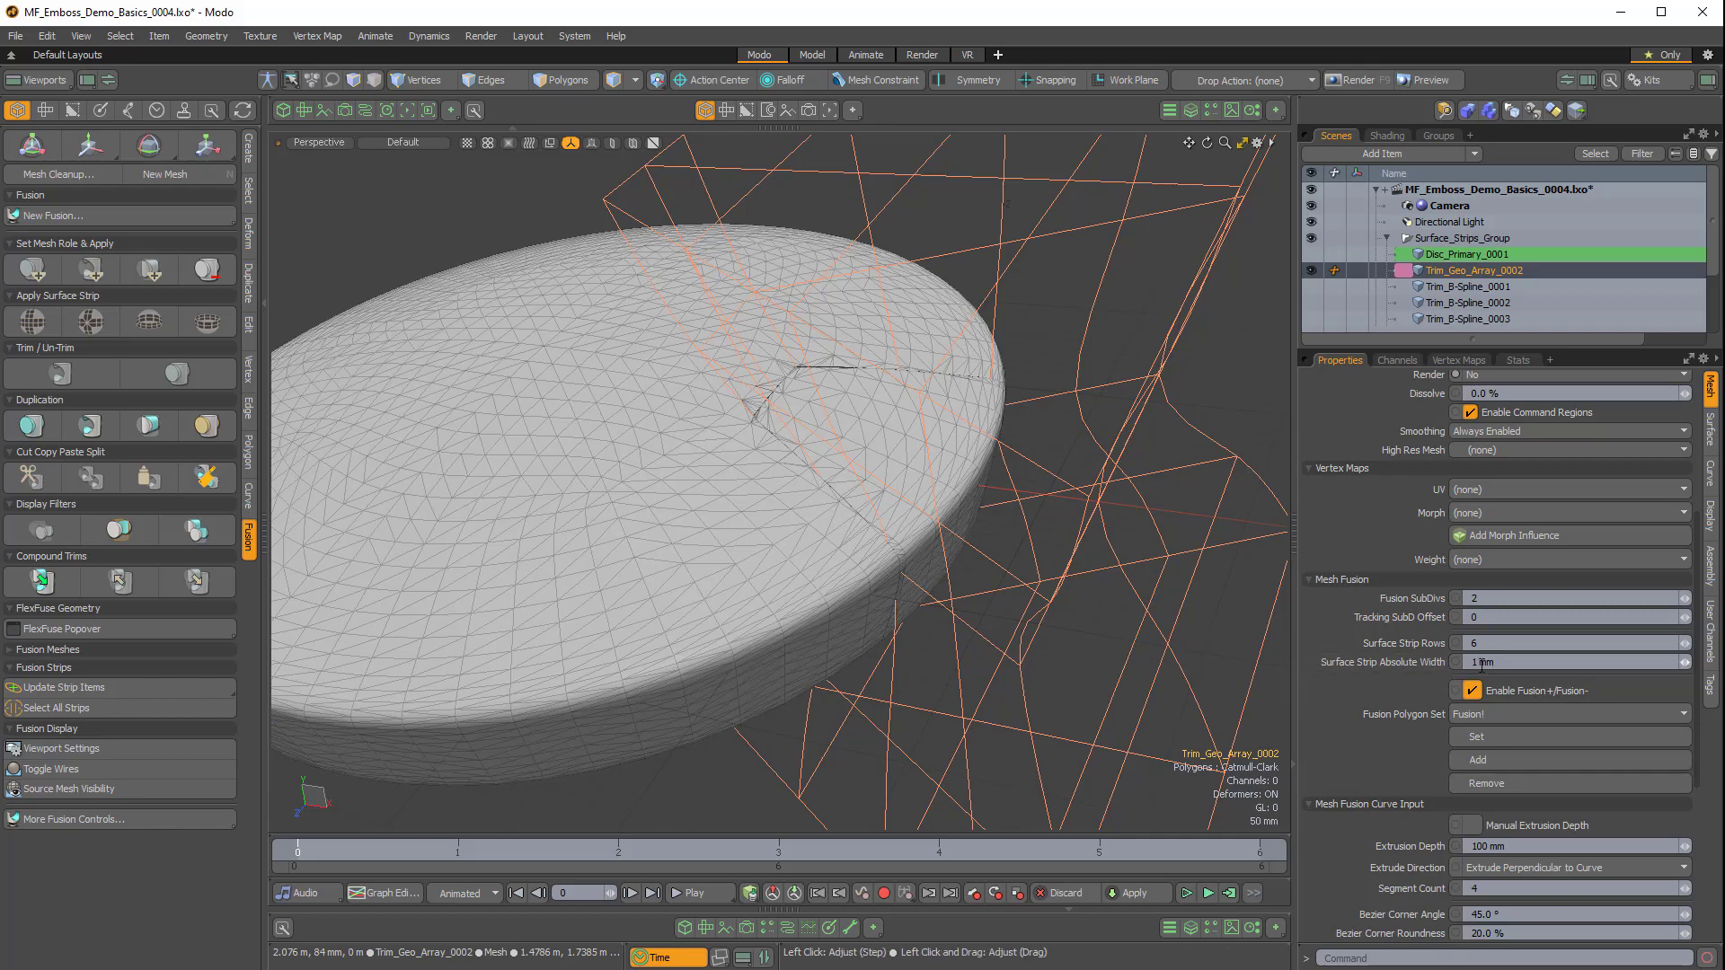
alt+drag(801, 525, 770, 546)
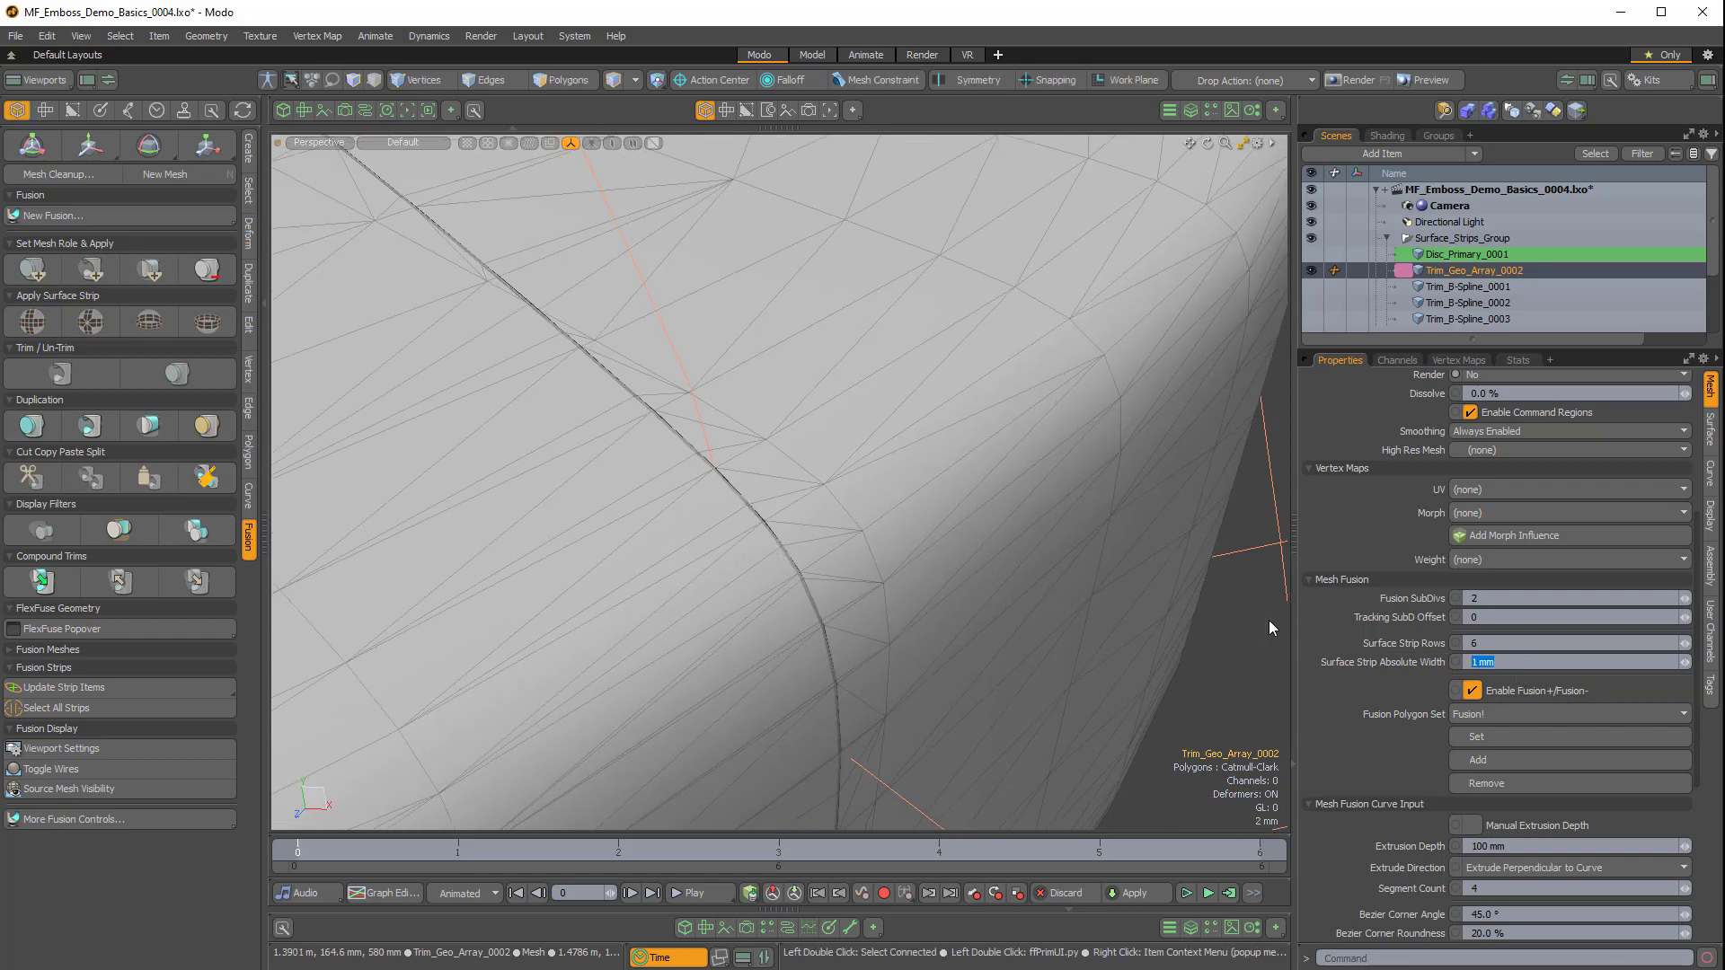
text(12mm)
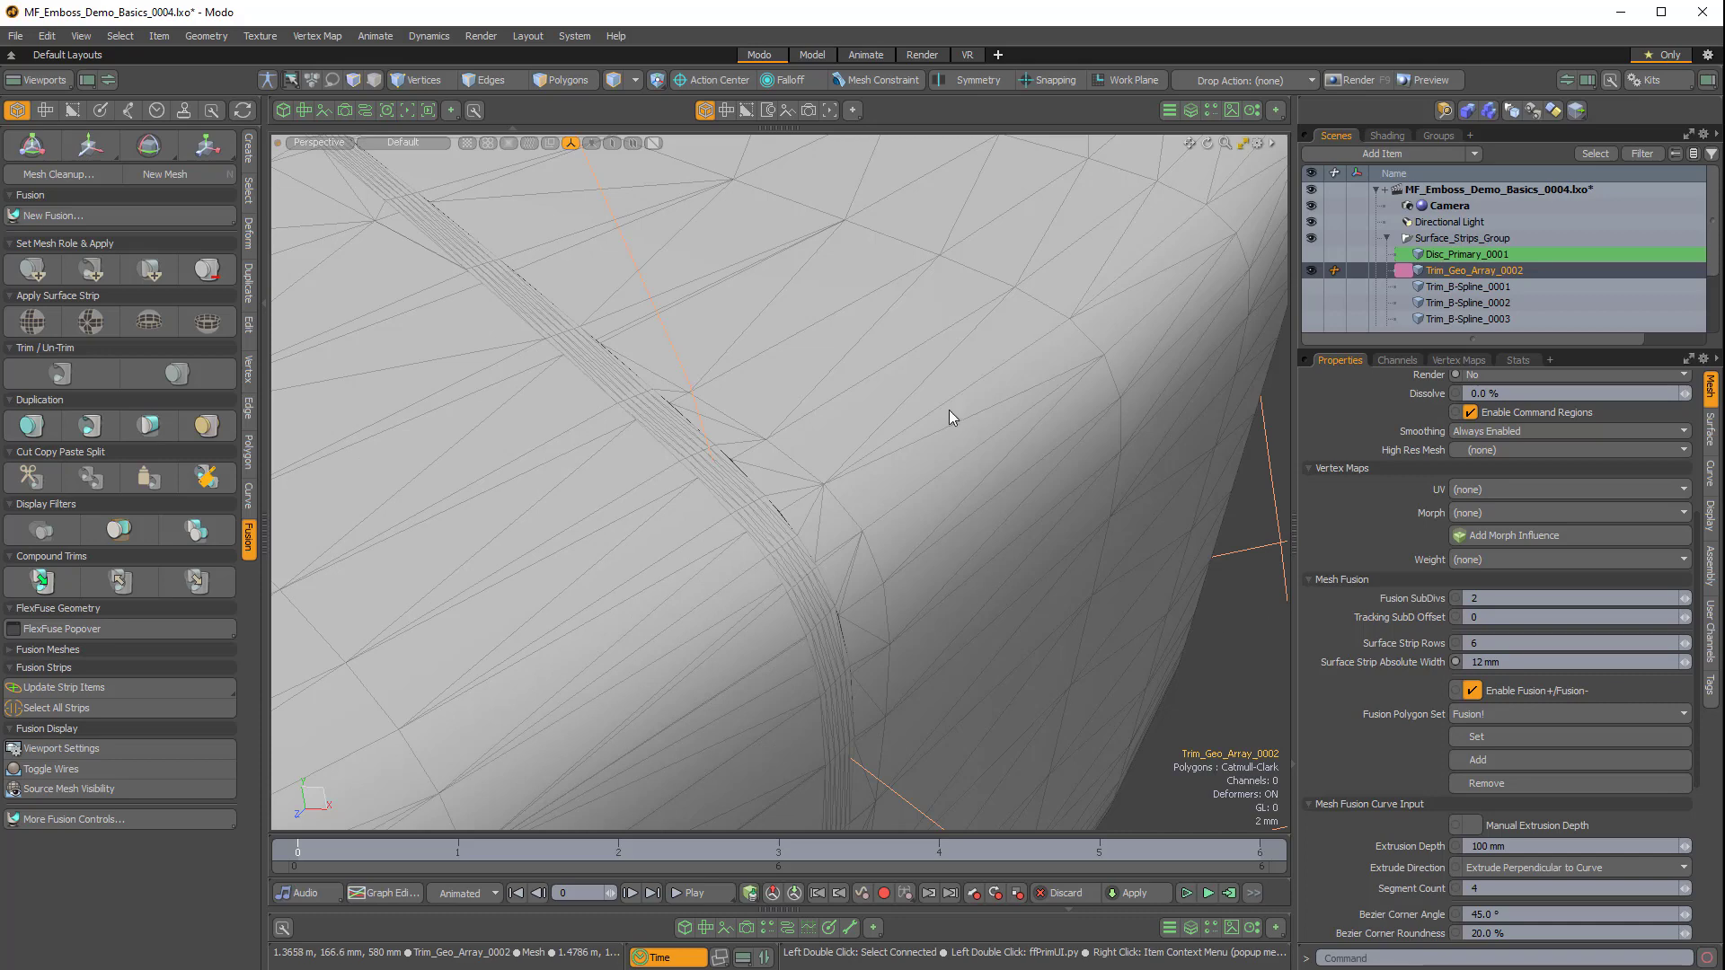
ctrl+alt+drag(946, 416, 781, 505)
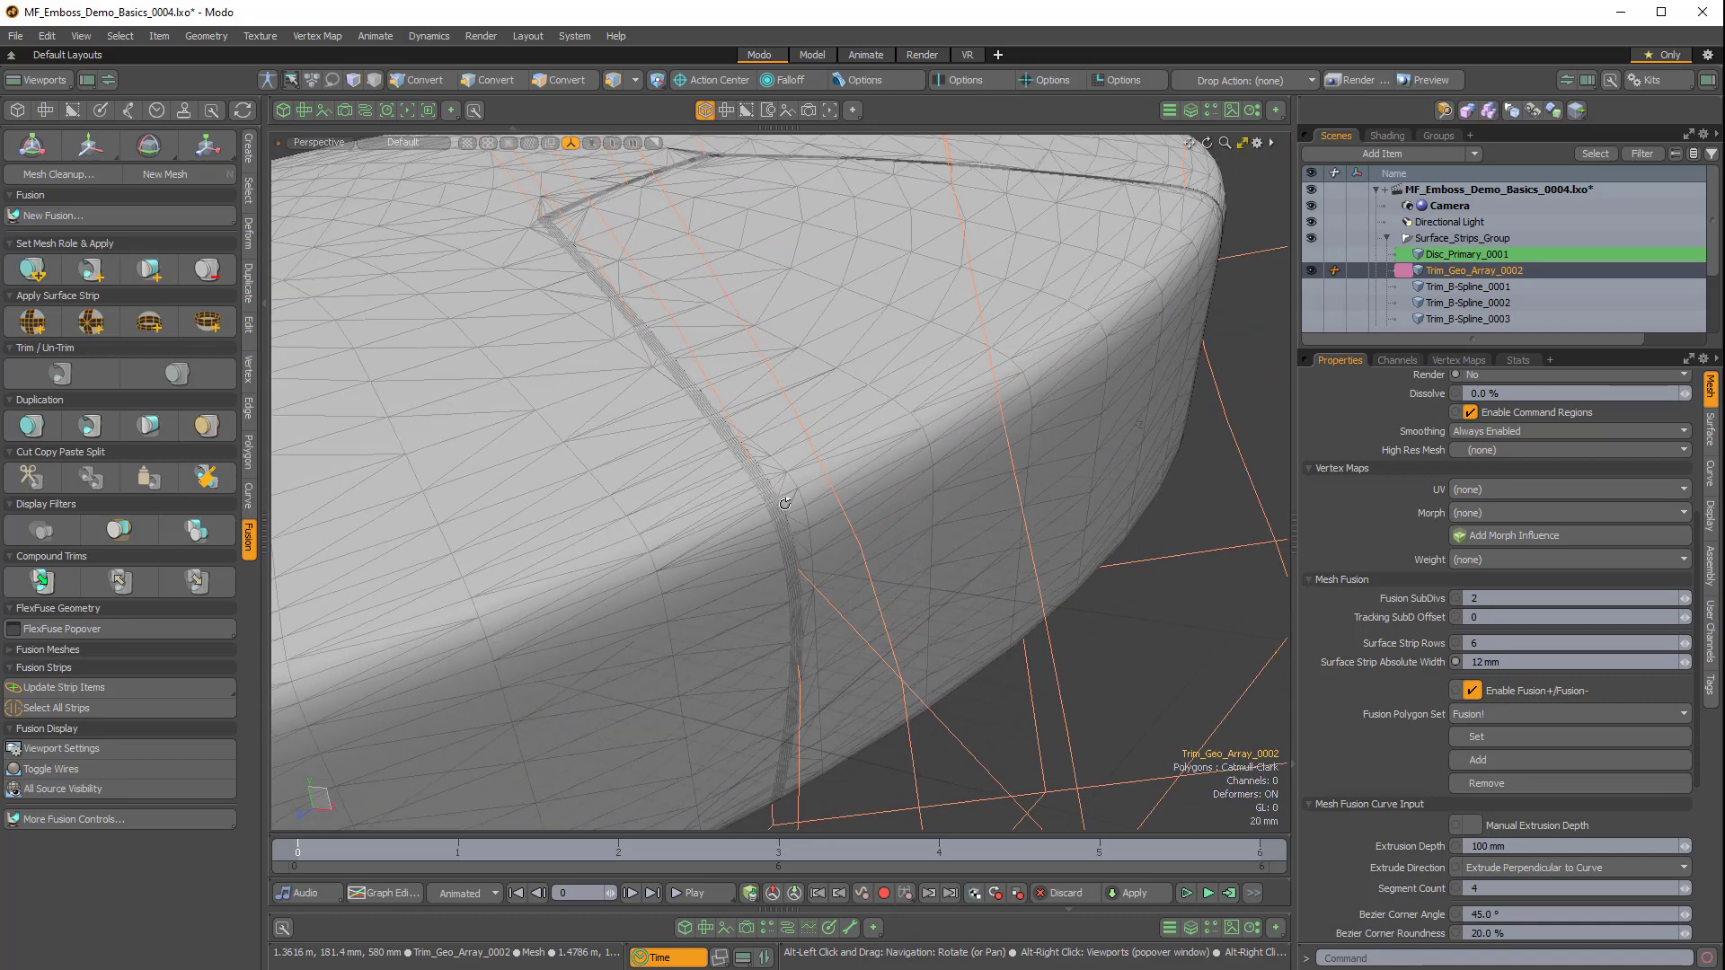
Select FUSE_Test_0001 and set its fusion mesh mode to Airtight Final Item Parts.
scroll(1509, 267, down, 2)
click(1457, 286)
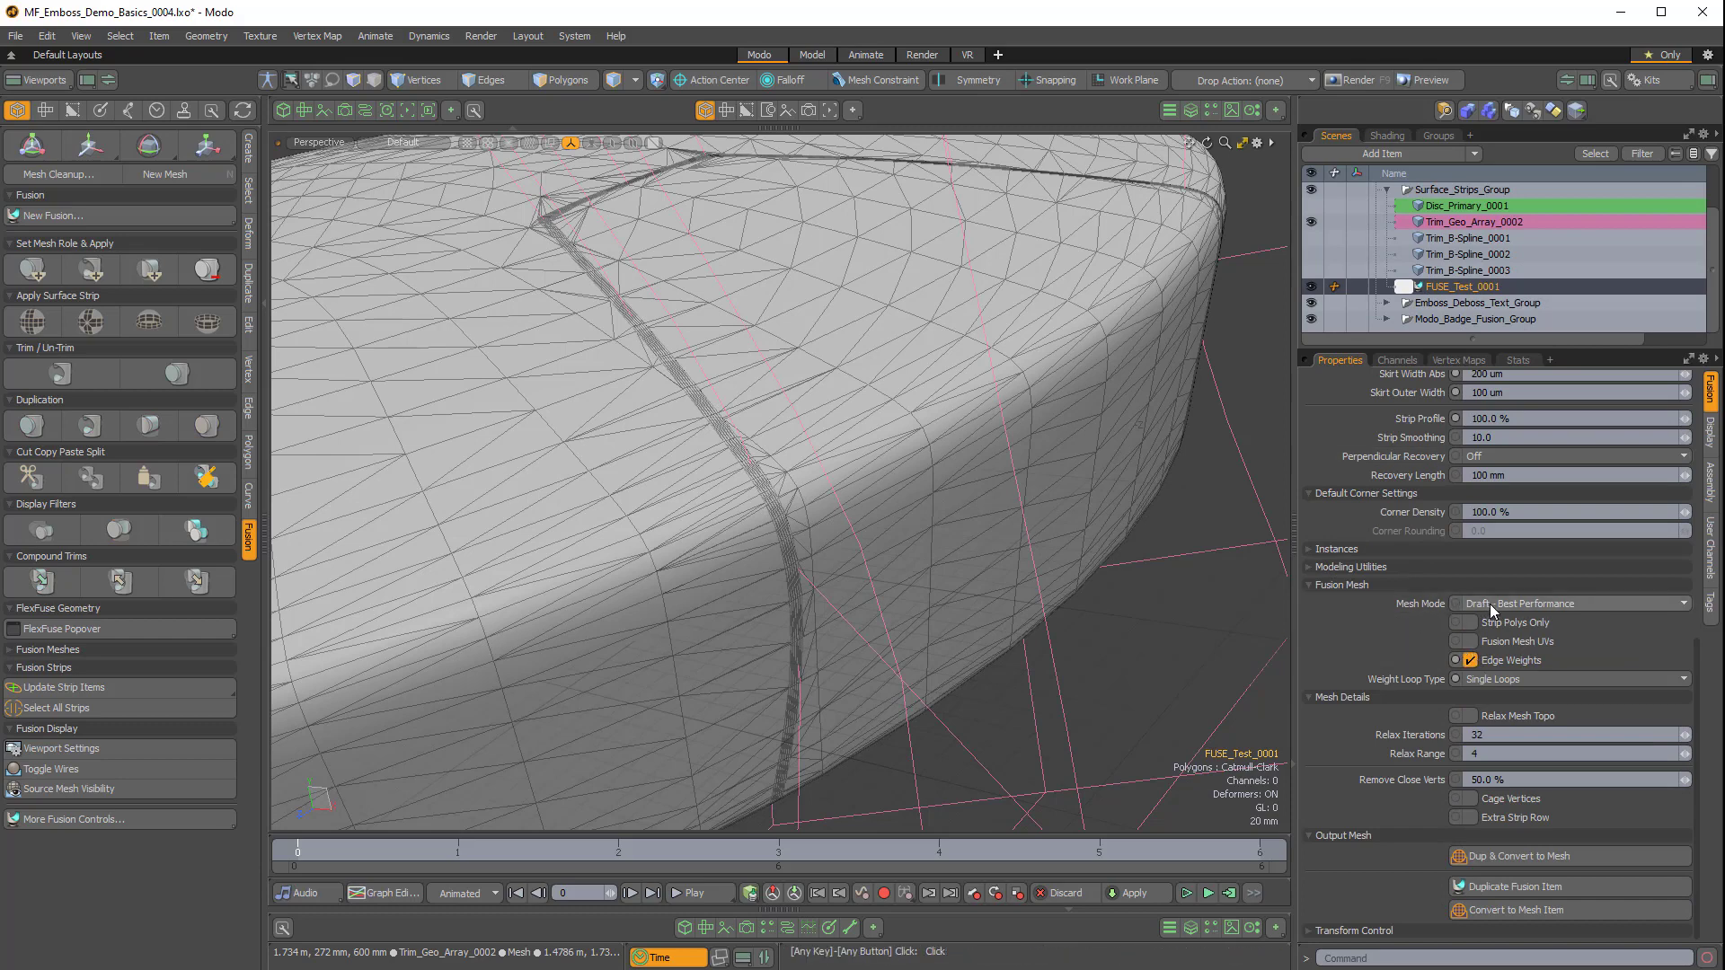
click(1495, 606)
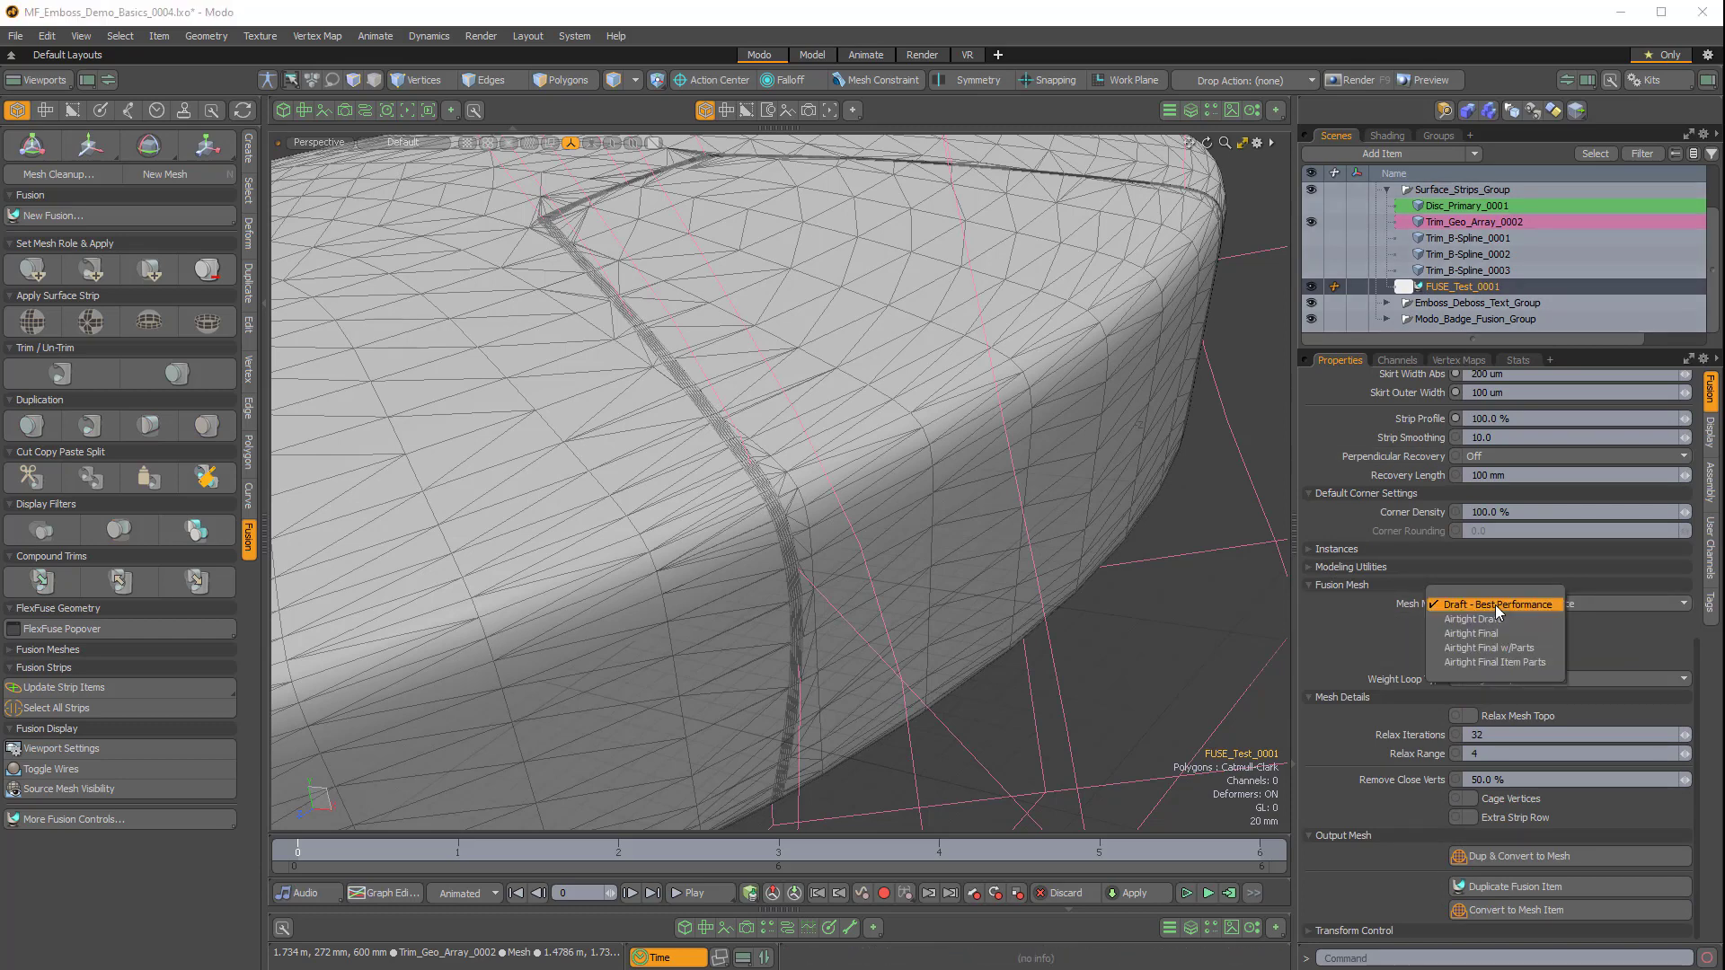
click(1473, 663)
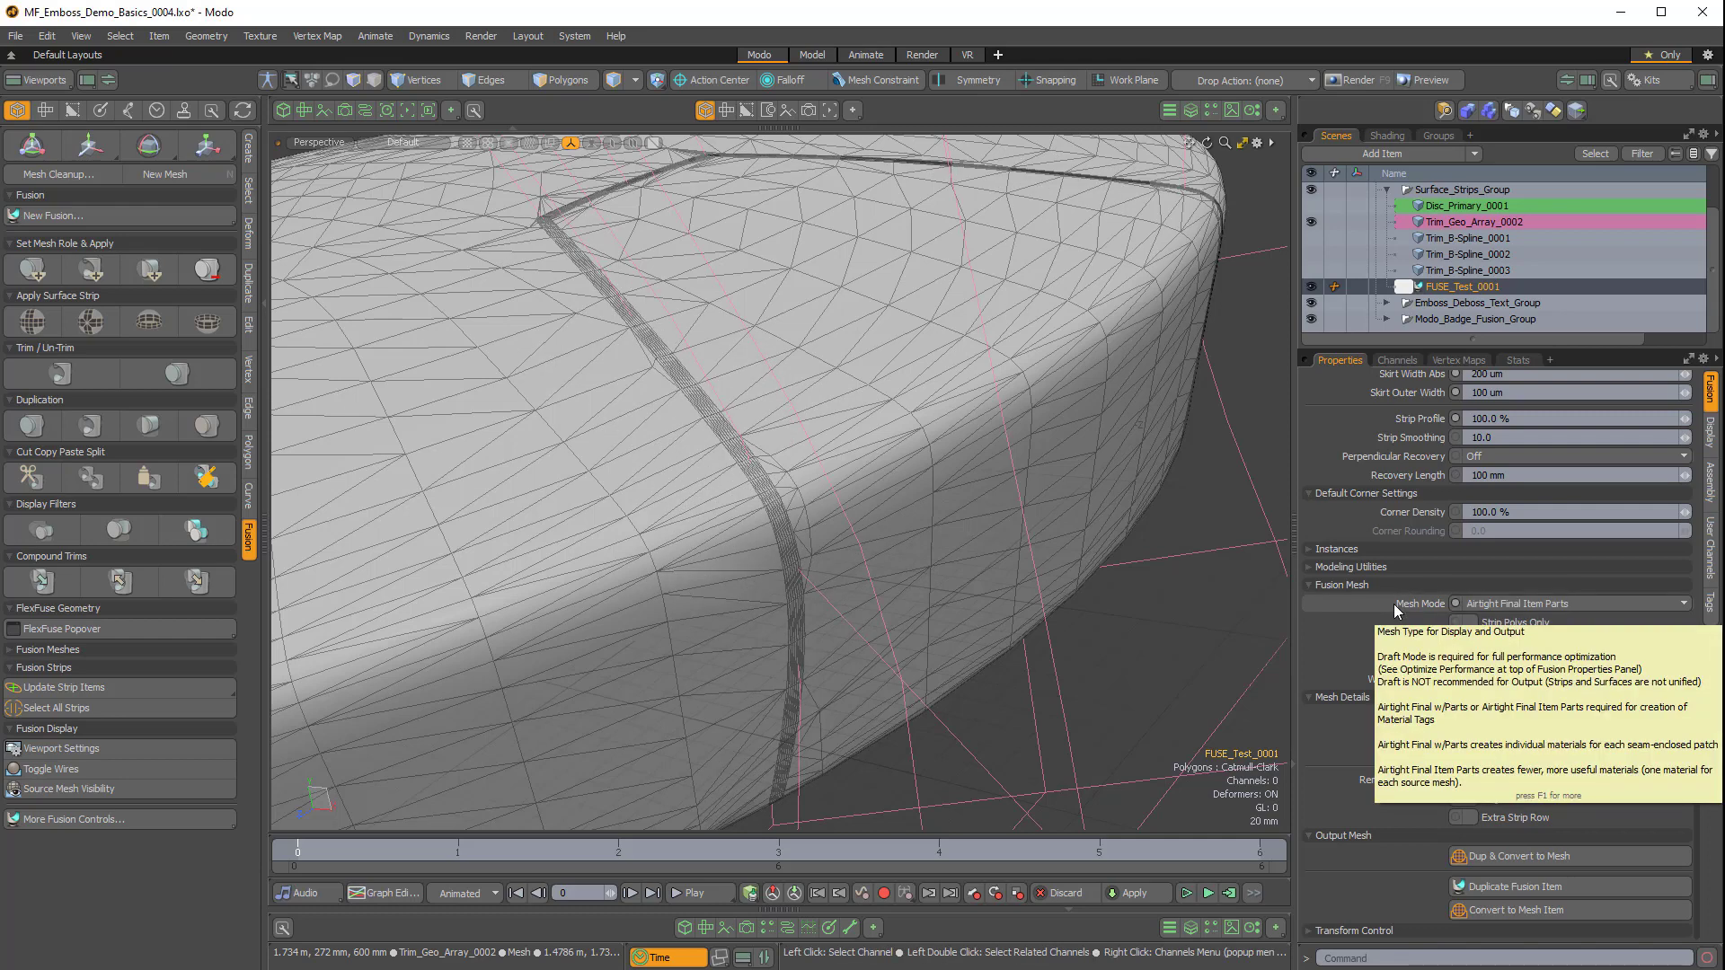
Turn on Deferred Update and Enable Embossing for FUSE_Test_0001.
scroll(1393, 605, up, 5)
scroll(1392, 609, up, 1)
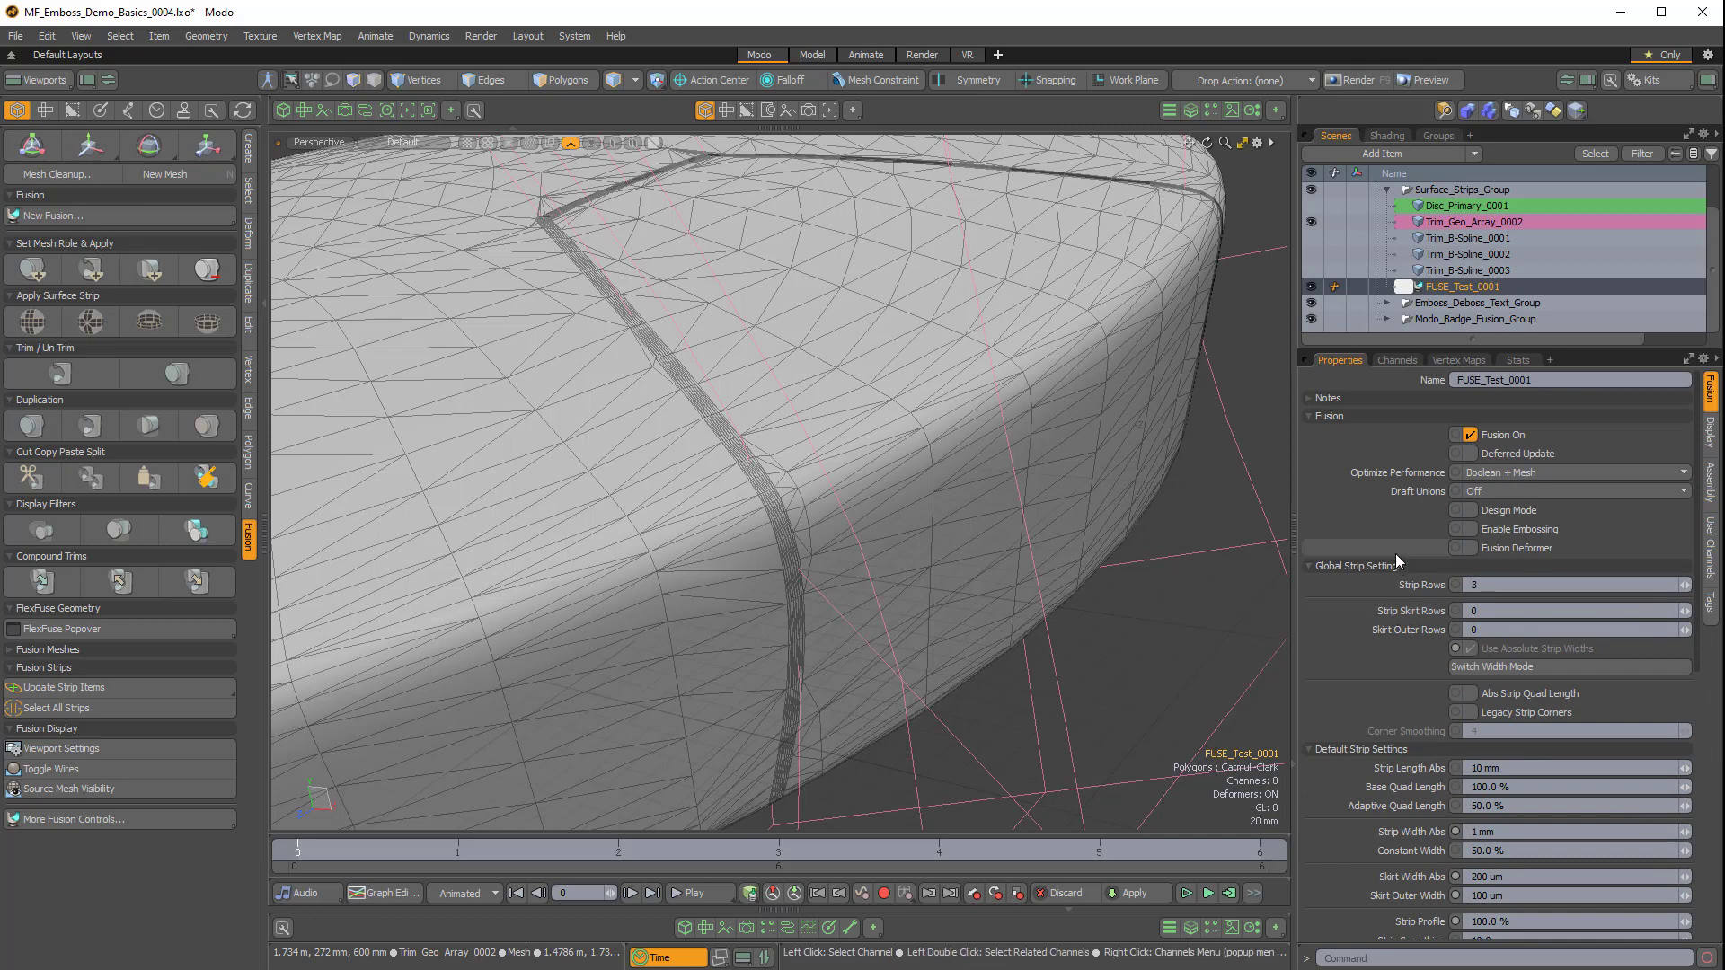
click(1467, 455)
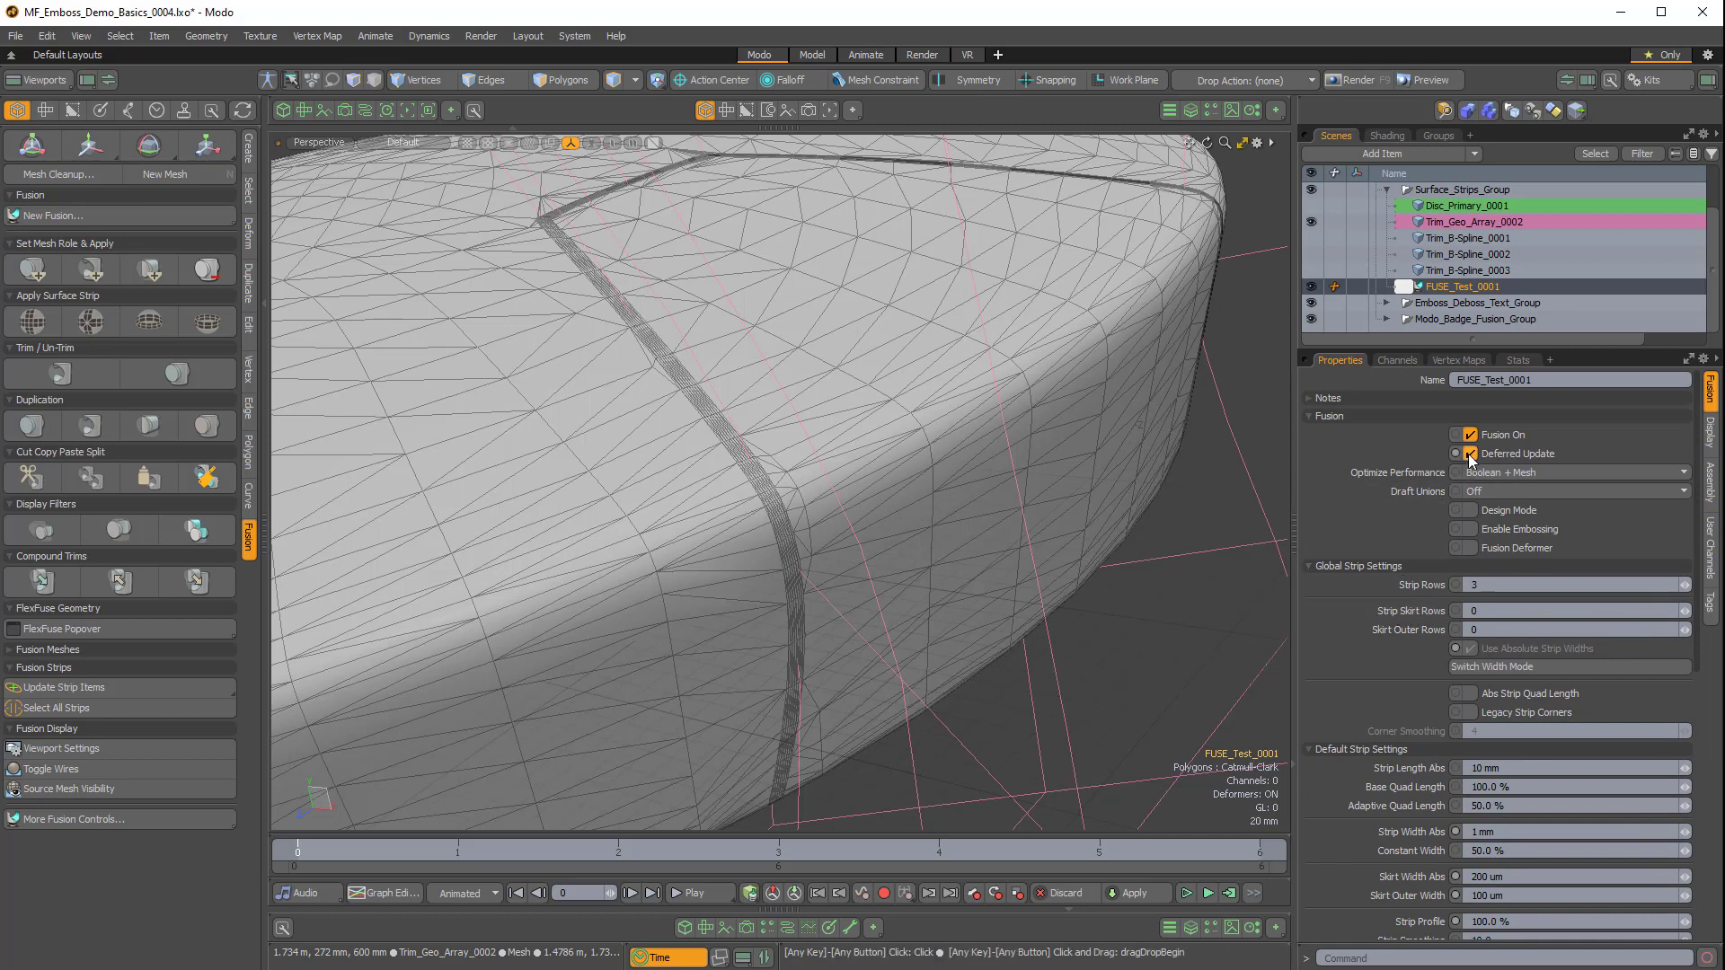
click(1469, 530)
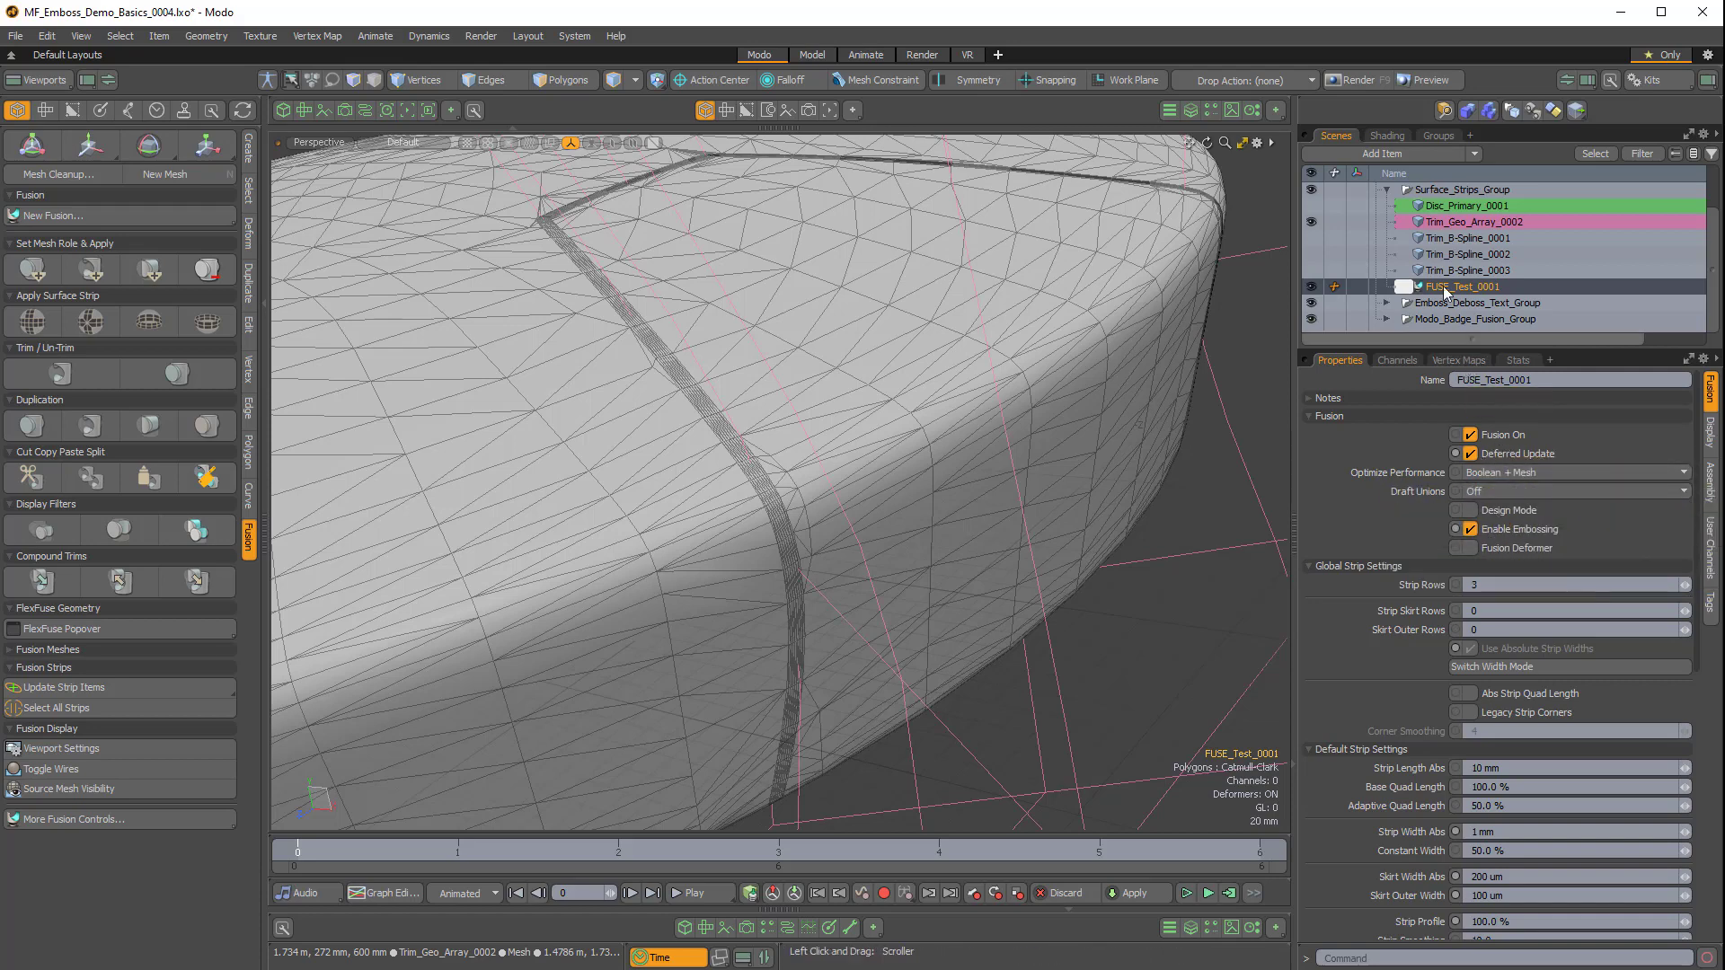
Select Trim_Geo_Array_0002, temporarily hide it, and examine the strip's rows and corners up close on the disc.
click(1445, 221)
alt+drag(848, 606, 896, 512)
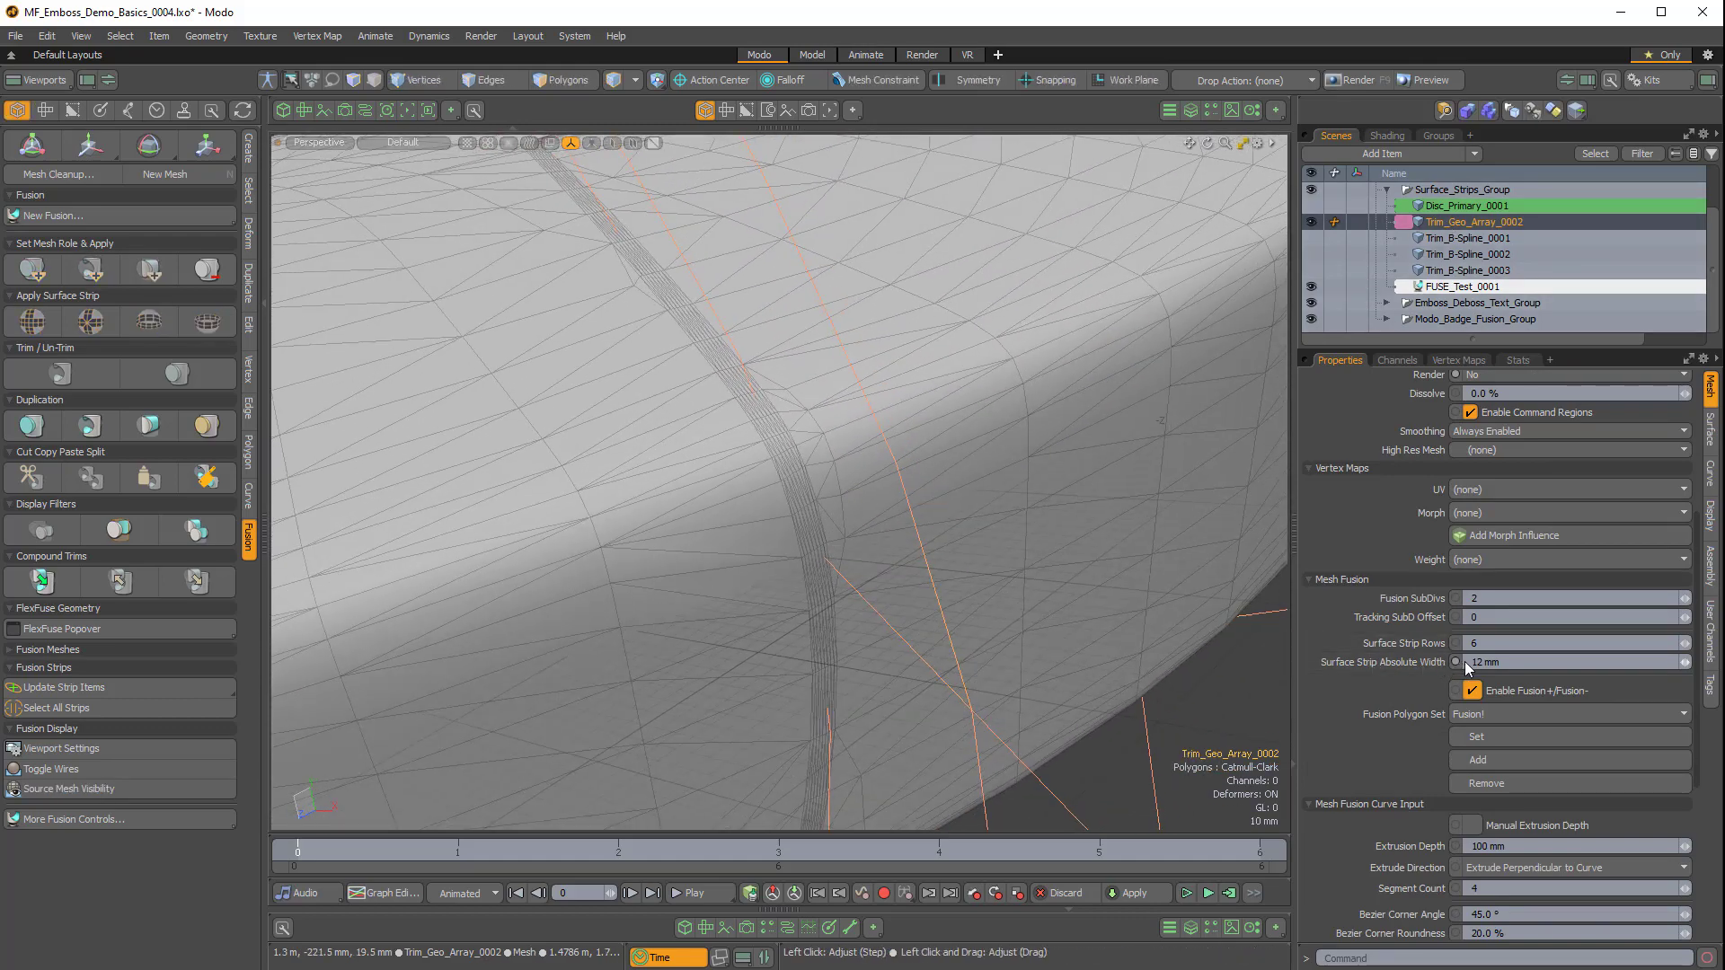
scroll(754, 432, down, 3)
alt+drag(755, 431, 795, 503)
alt+shift+drag(773, 270, 871, 500)
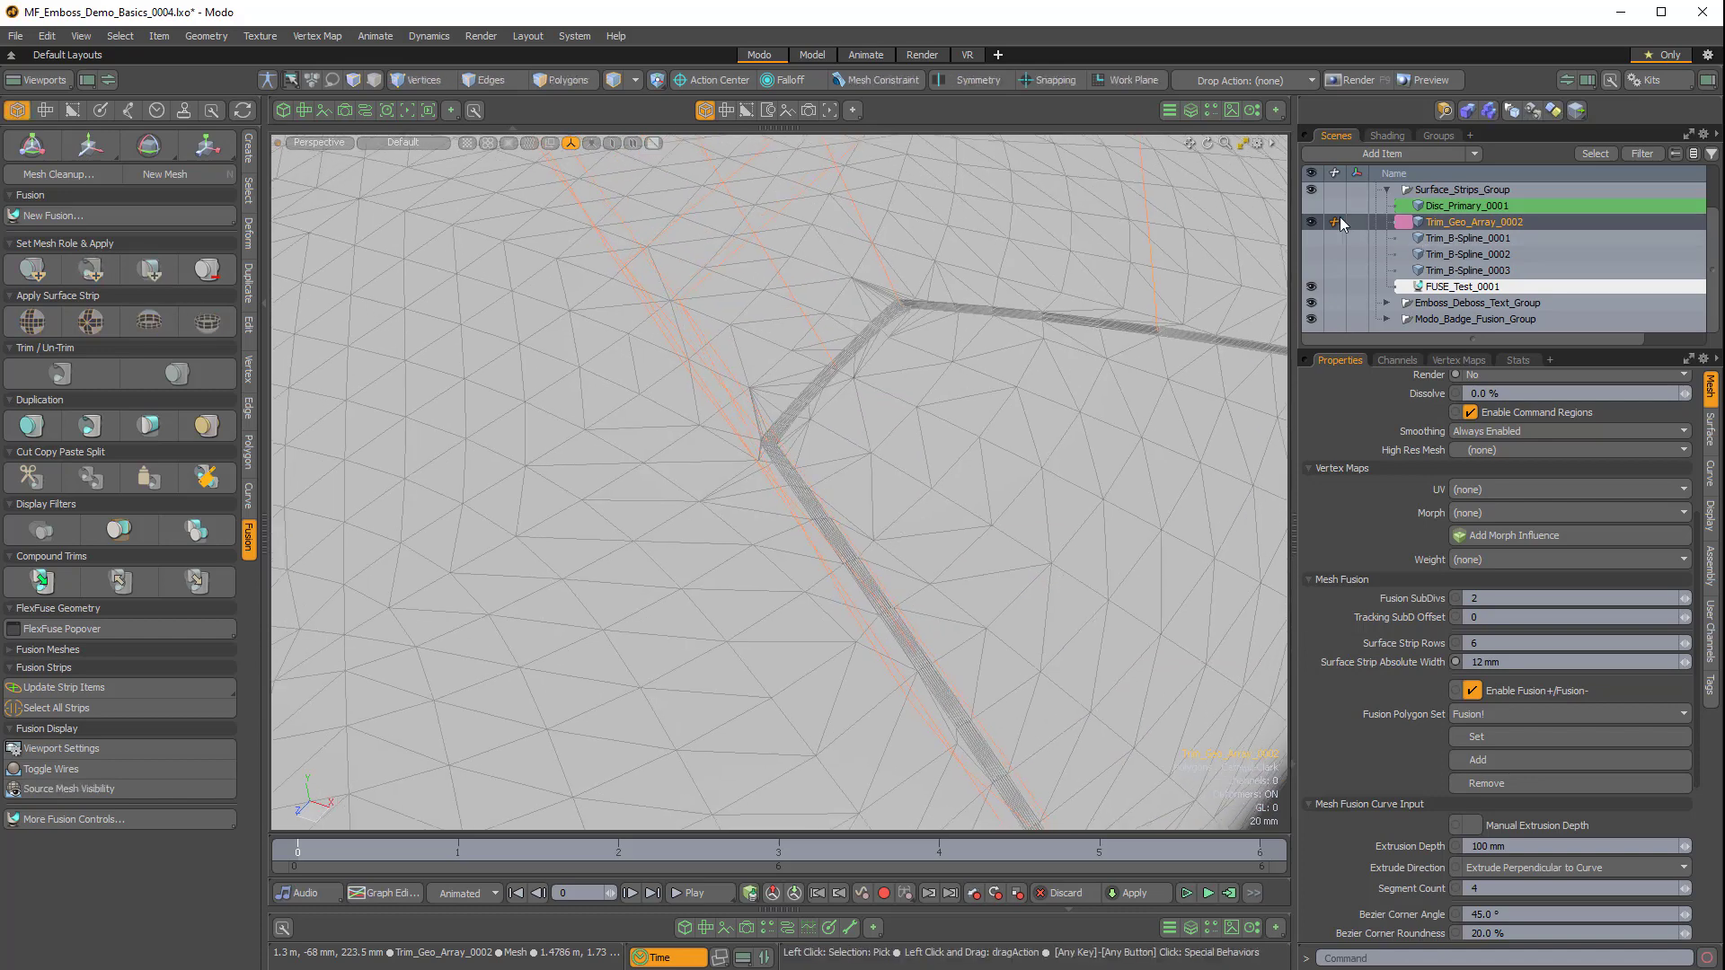
click(1311, 223)
ctrl+alt+drag(774, 438, 916, 525)
ctrl+alt+drag(849, 466, 709, 458)
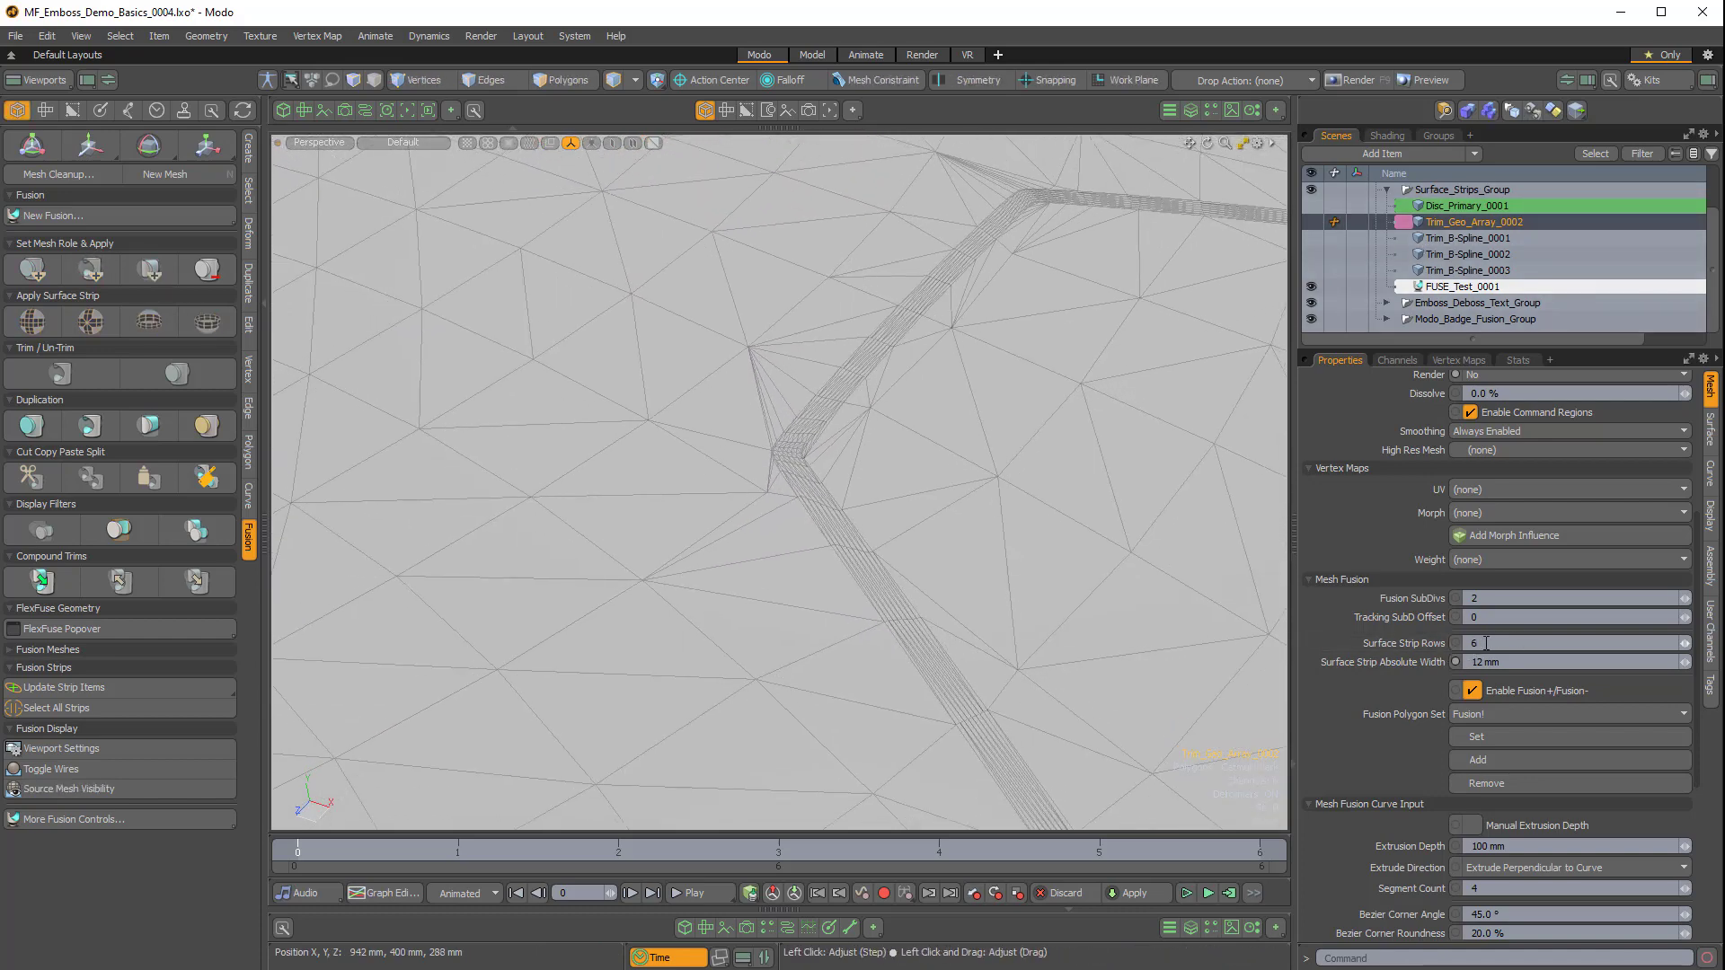
alt+drag(934, 736, 1042, 608)
click(1310, 222)
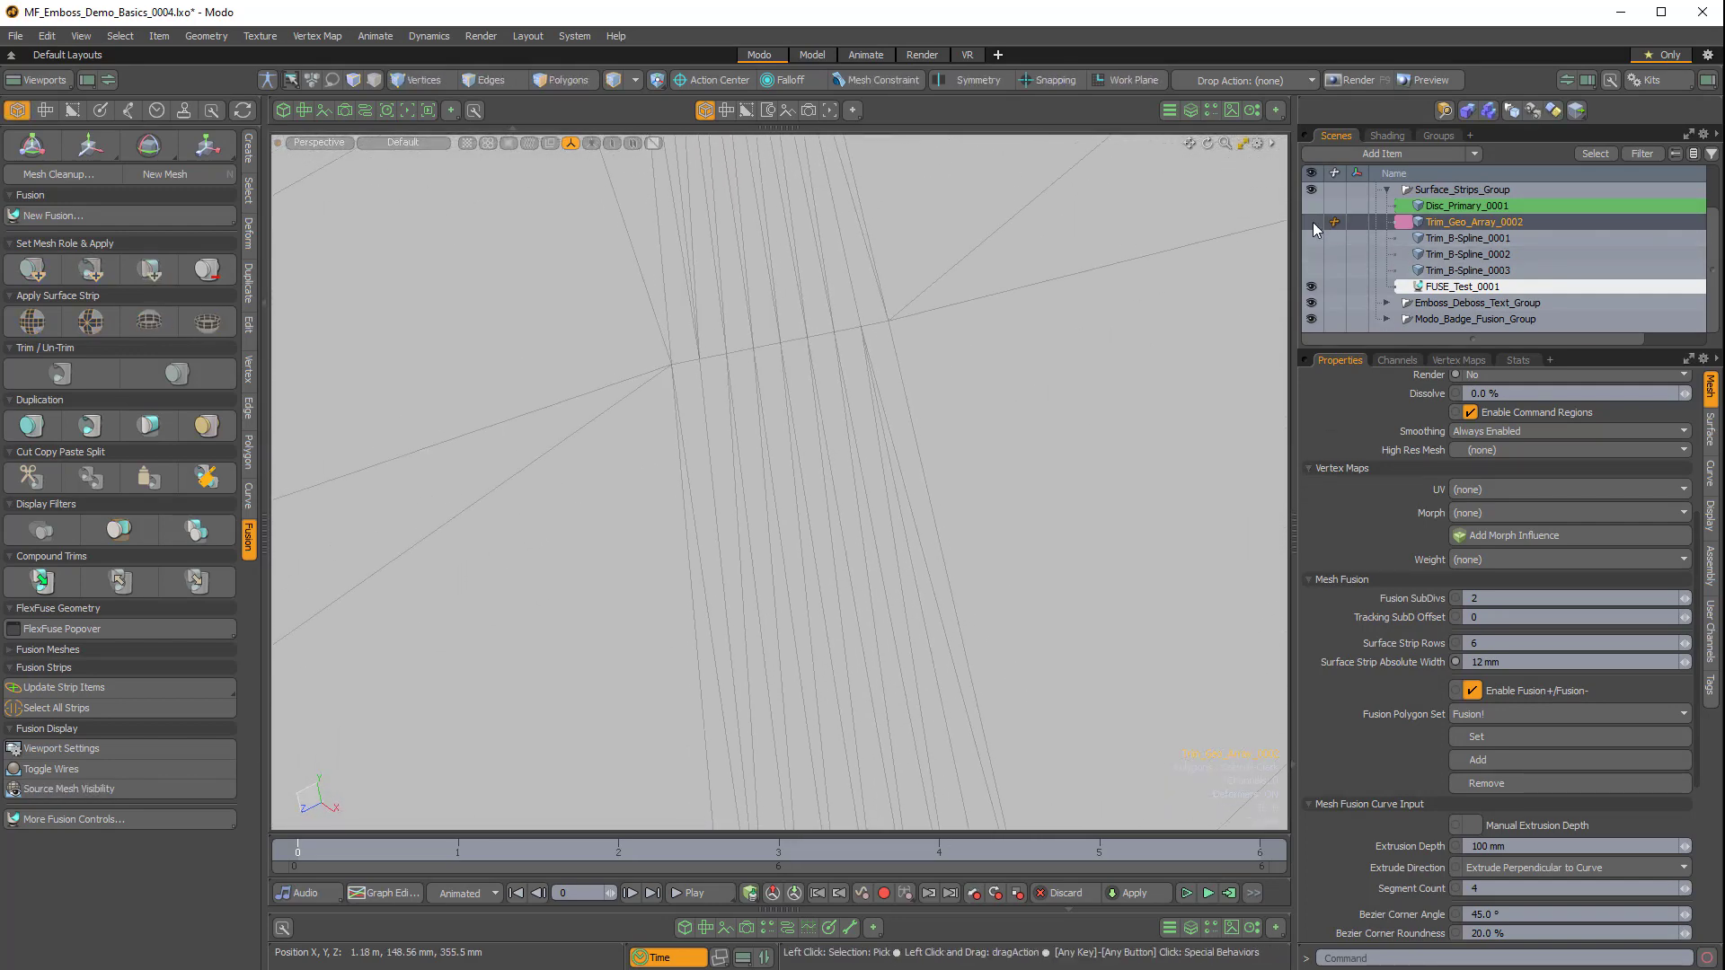
Set the Surface Strip Rows of Trim_Geo_Array_0002 to 1 and check the strip on the disc.
ctrl+alt+drag(811, 419, 782, 385)
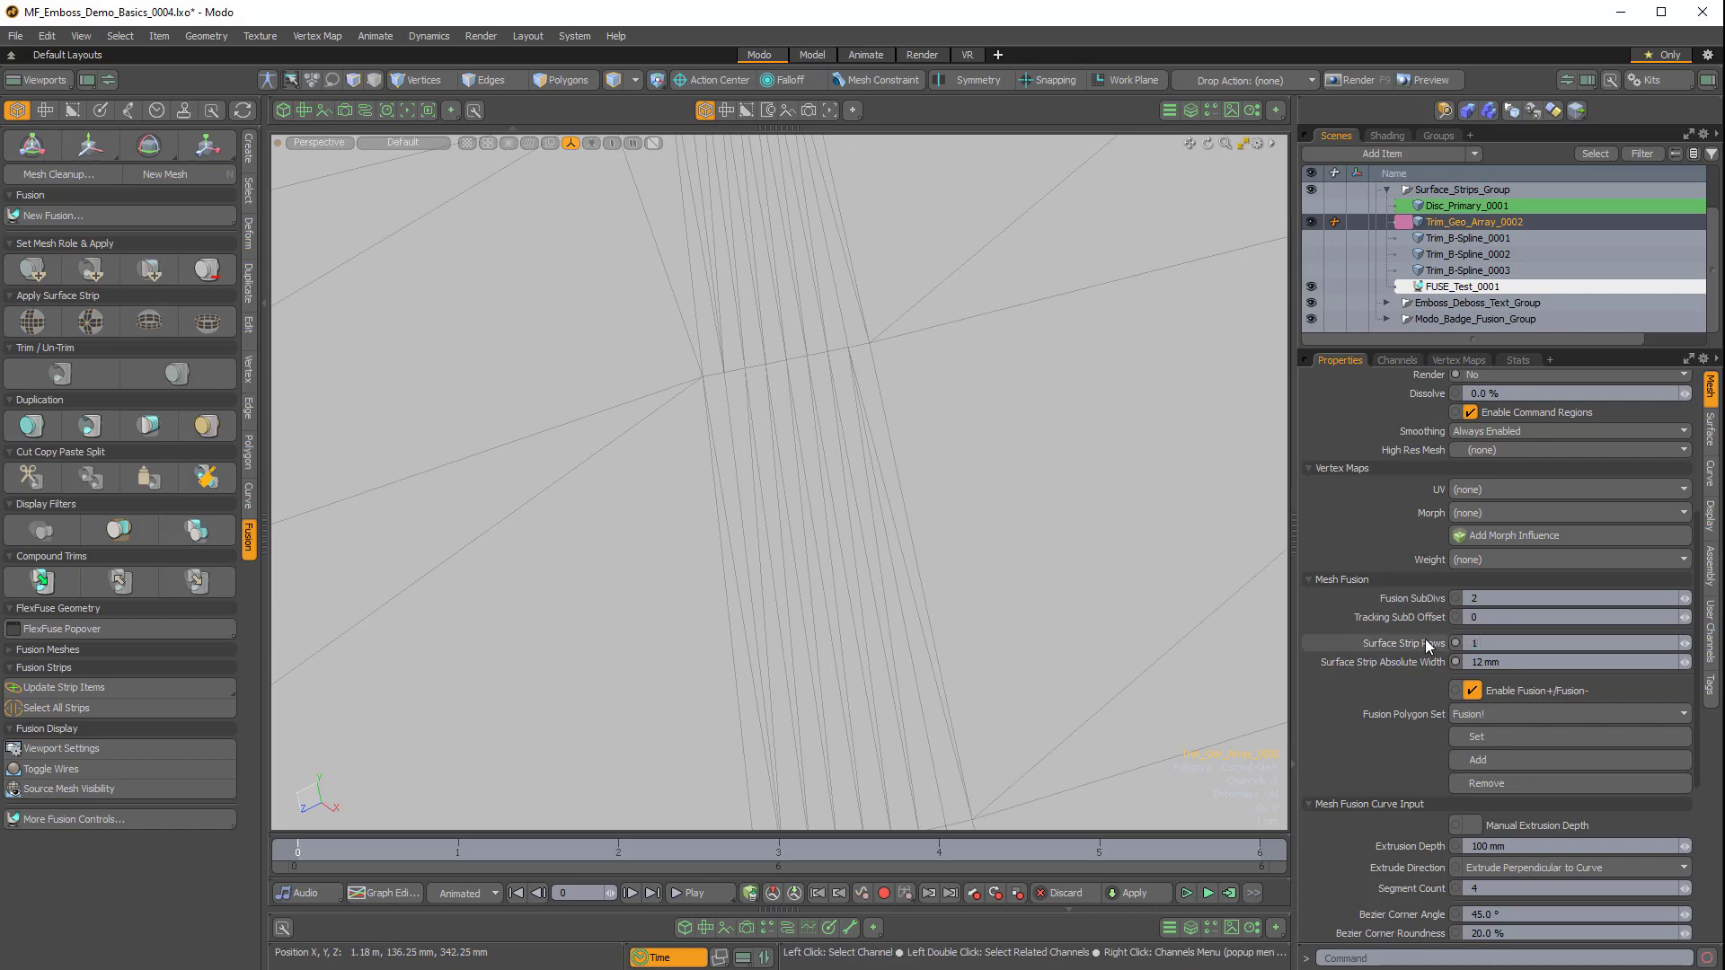
text(1)
key(Return)
ctrl+alt+drag(876, 349, 839, 360)
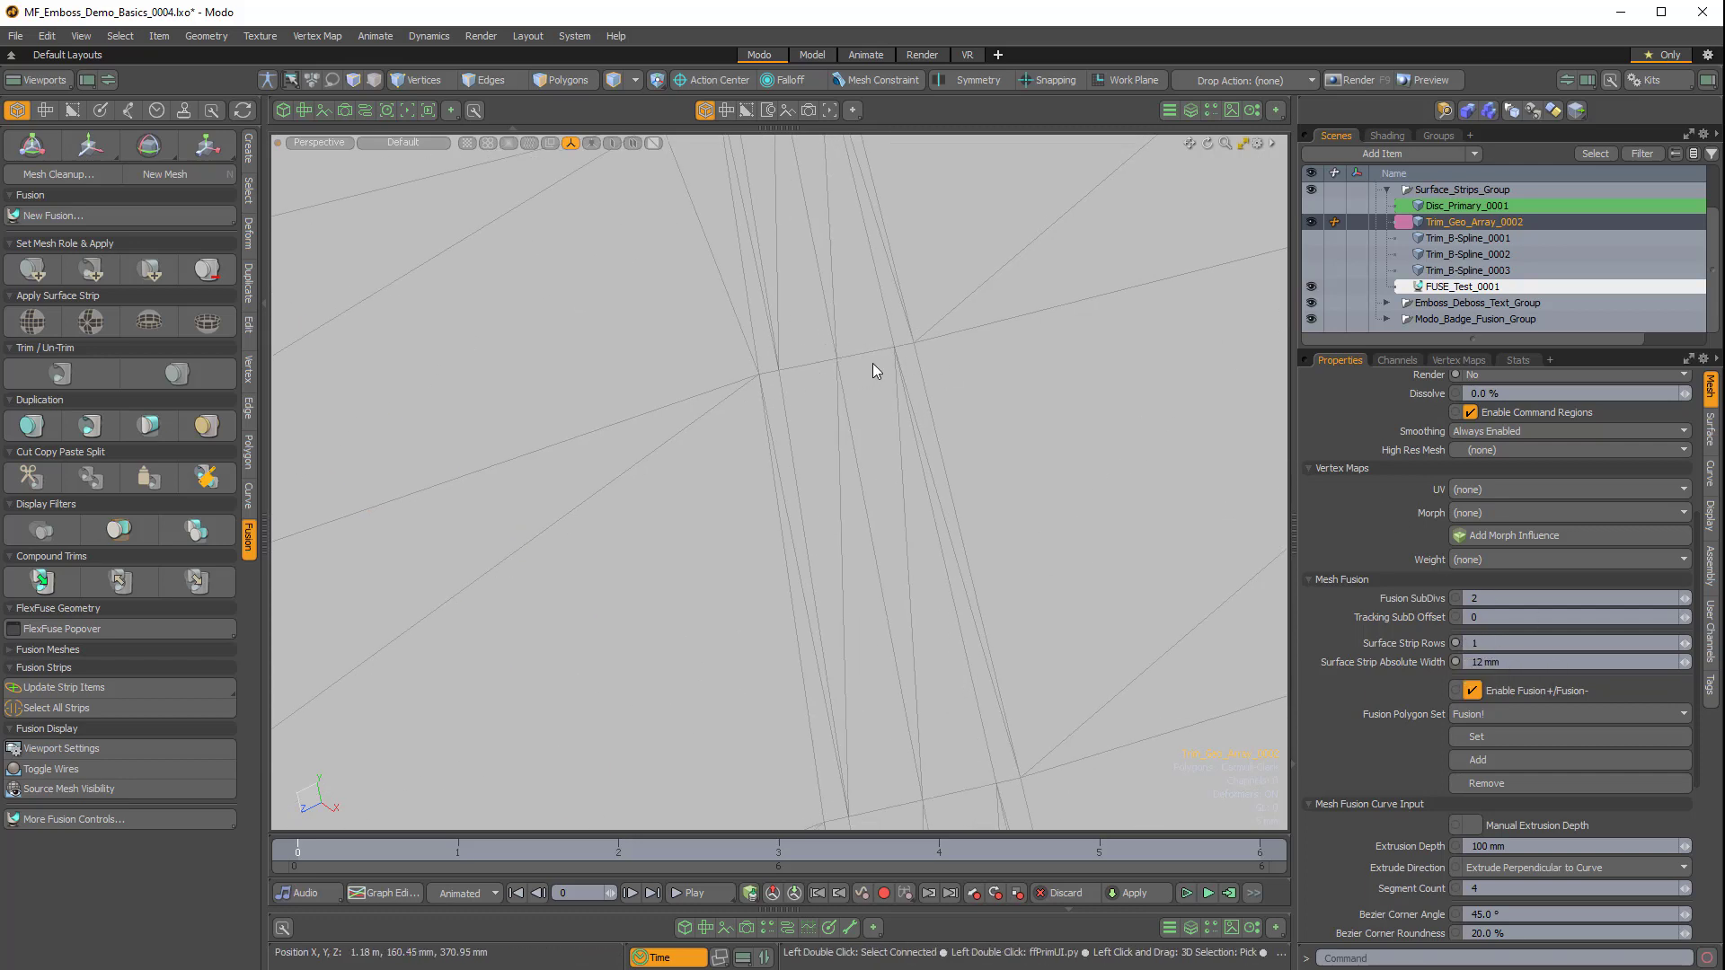
ctrl+alt+drag(844, 419, 1093, 472)
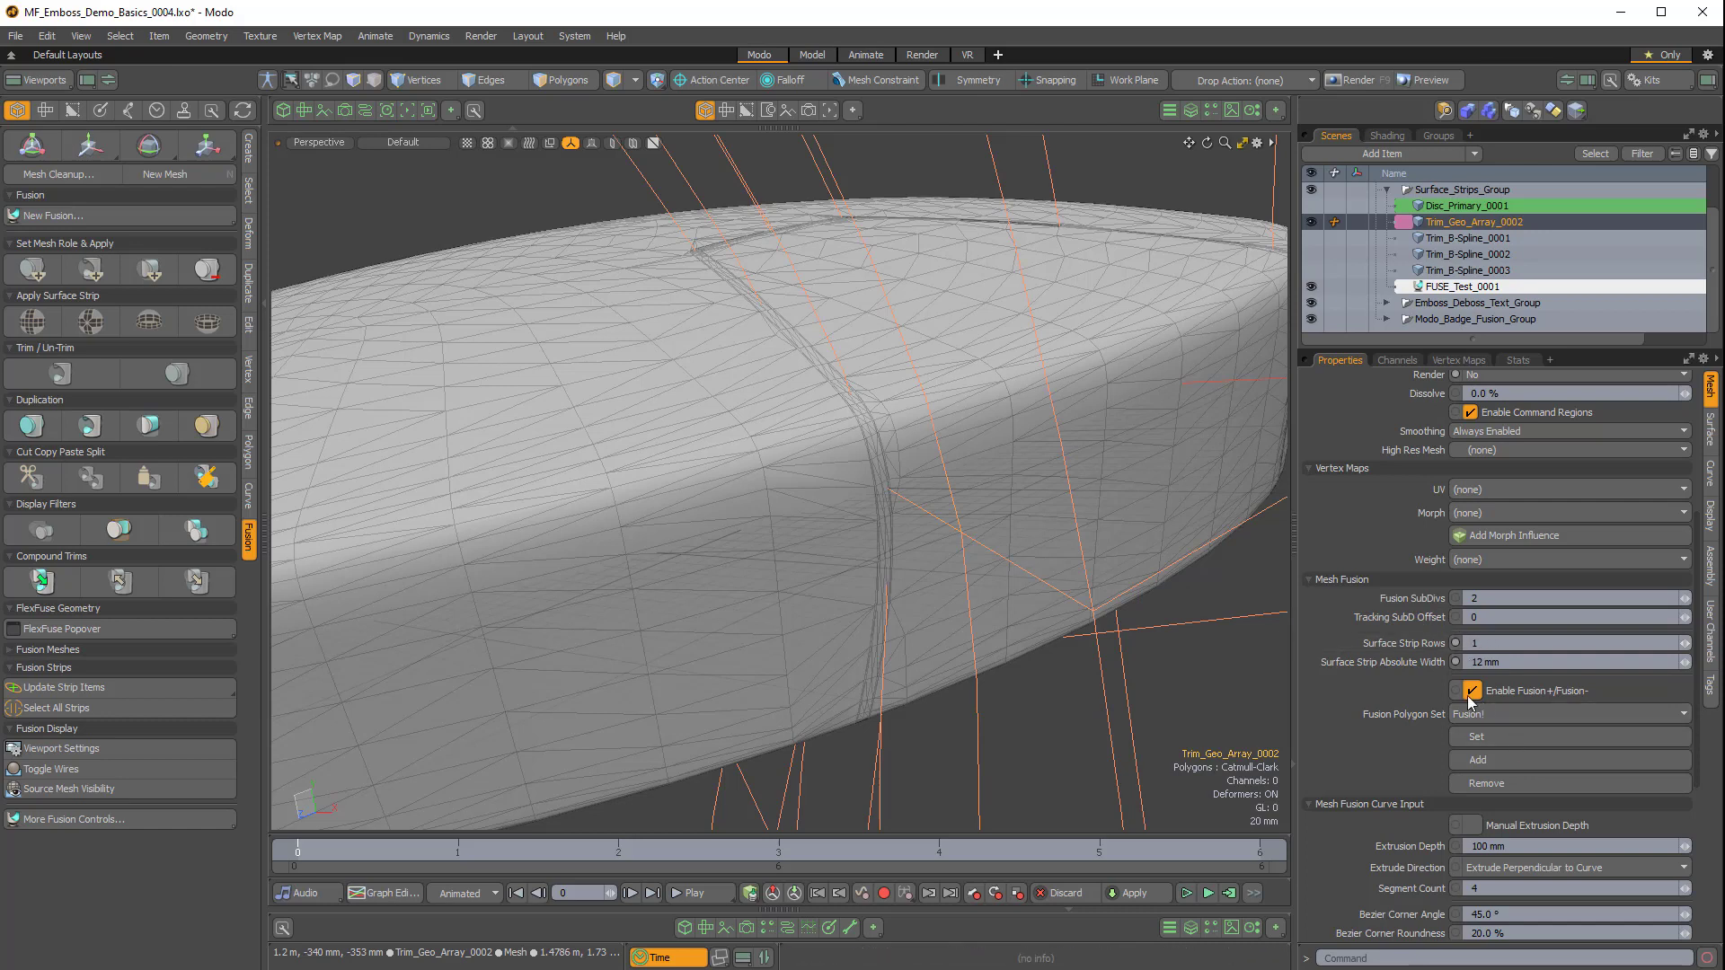
Enable embossing for Trim_Geo_Array_0002 in its Mesh Fusion Embossing settings and inspect the strip's edges up close.
scroll(1419, 679, down, 3)
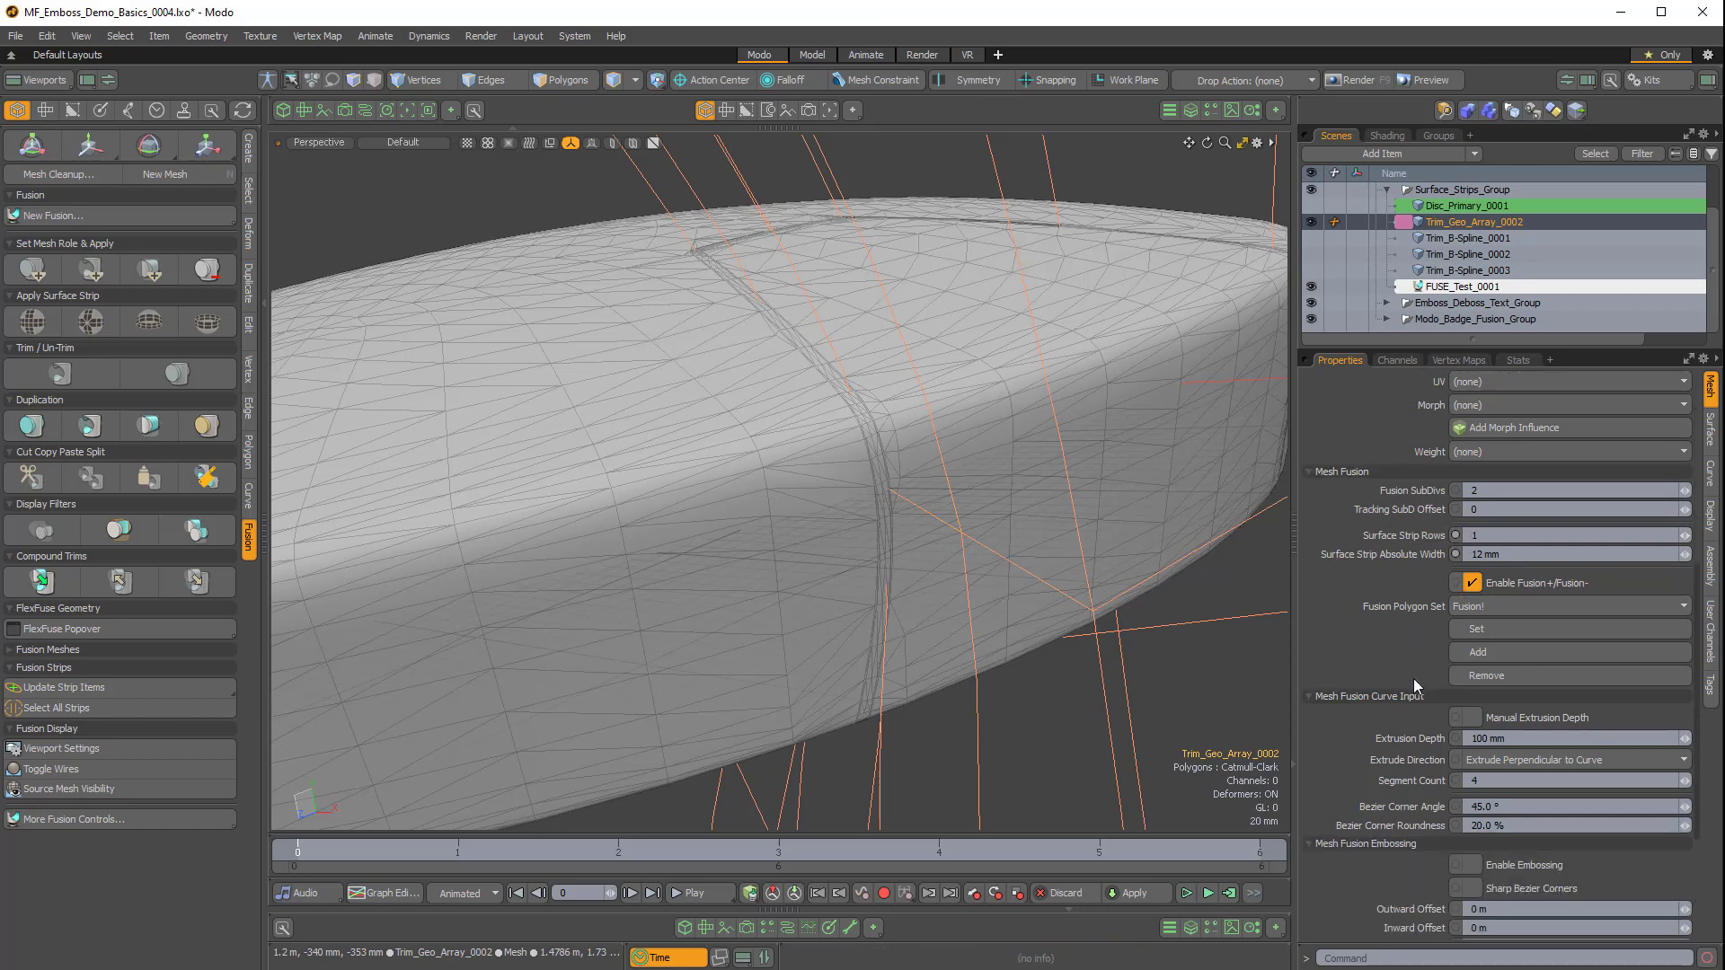
scroll(1412, 681, down, 2)
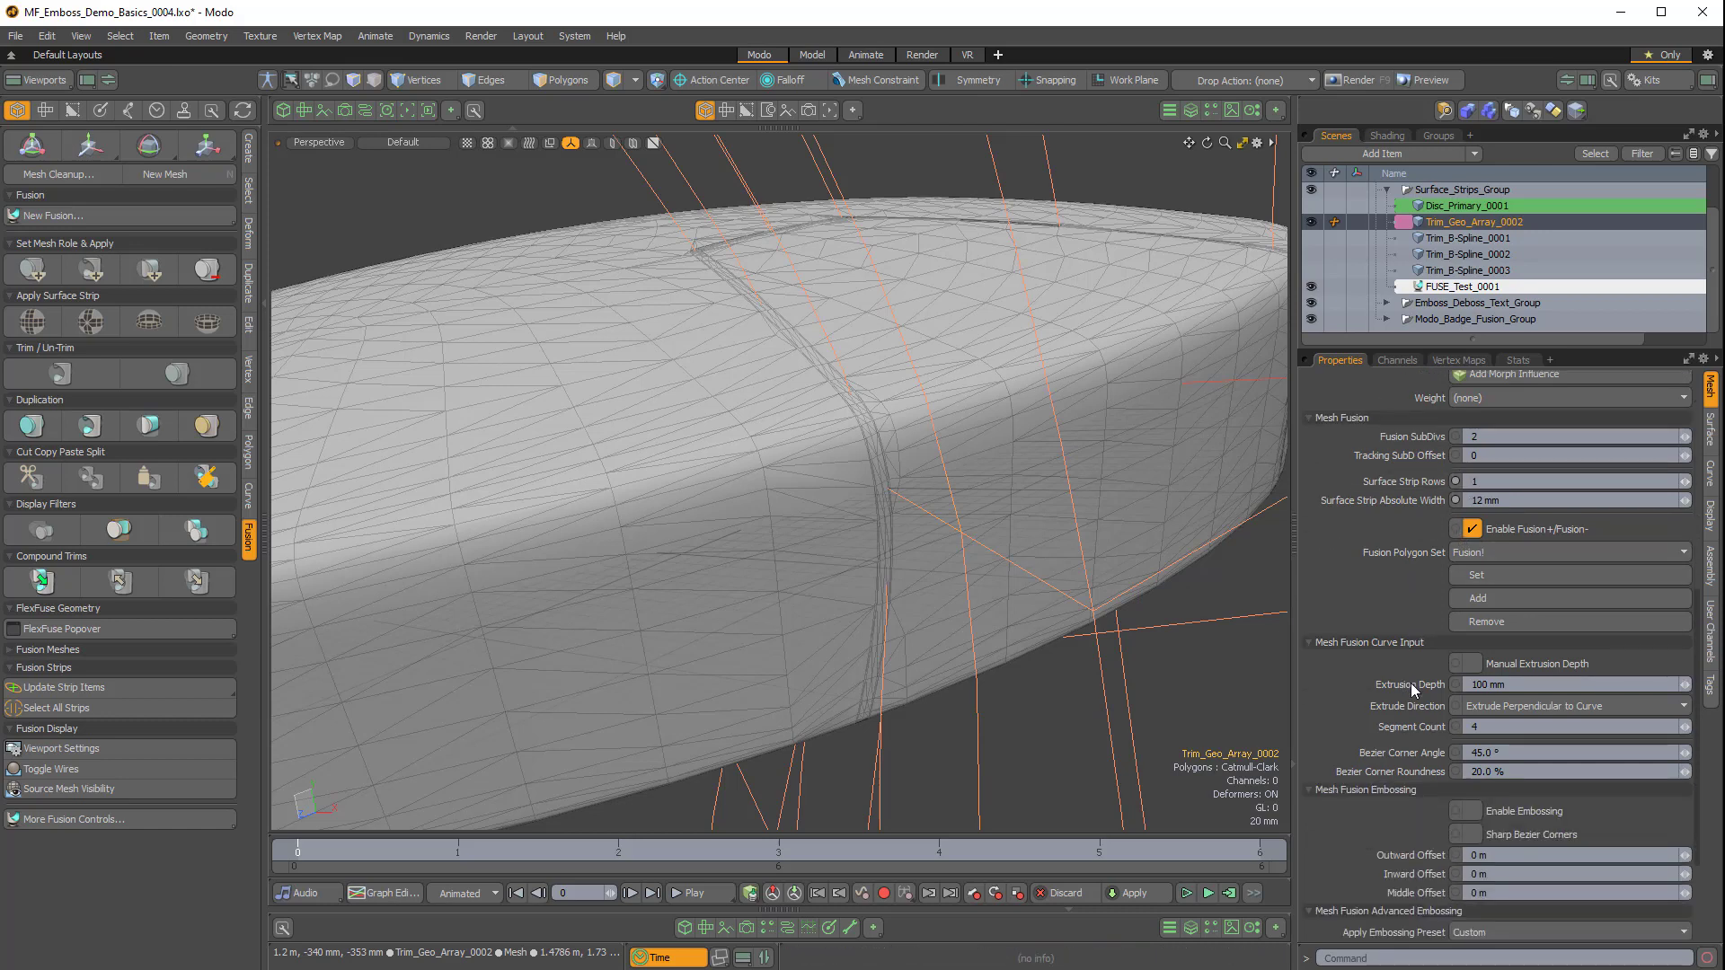
click(1471, 810)
scroll(863, 392, up, 5)
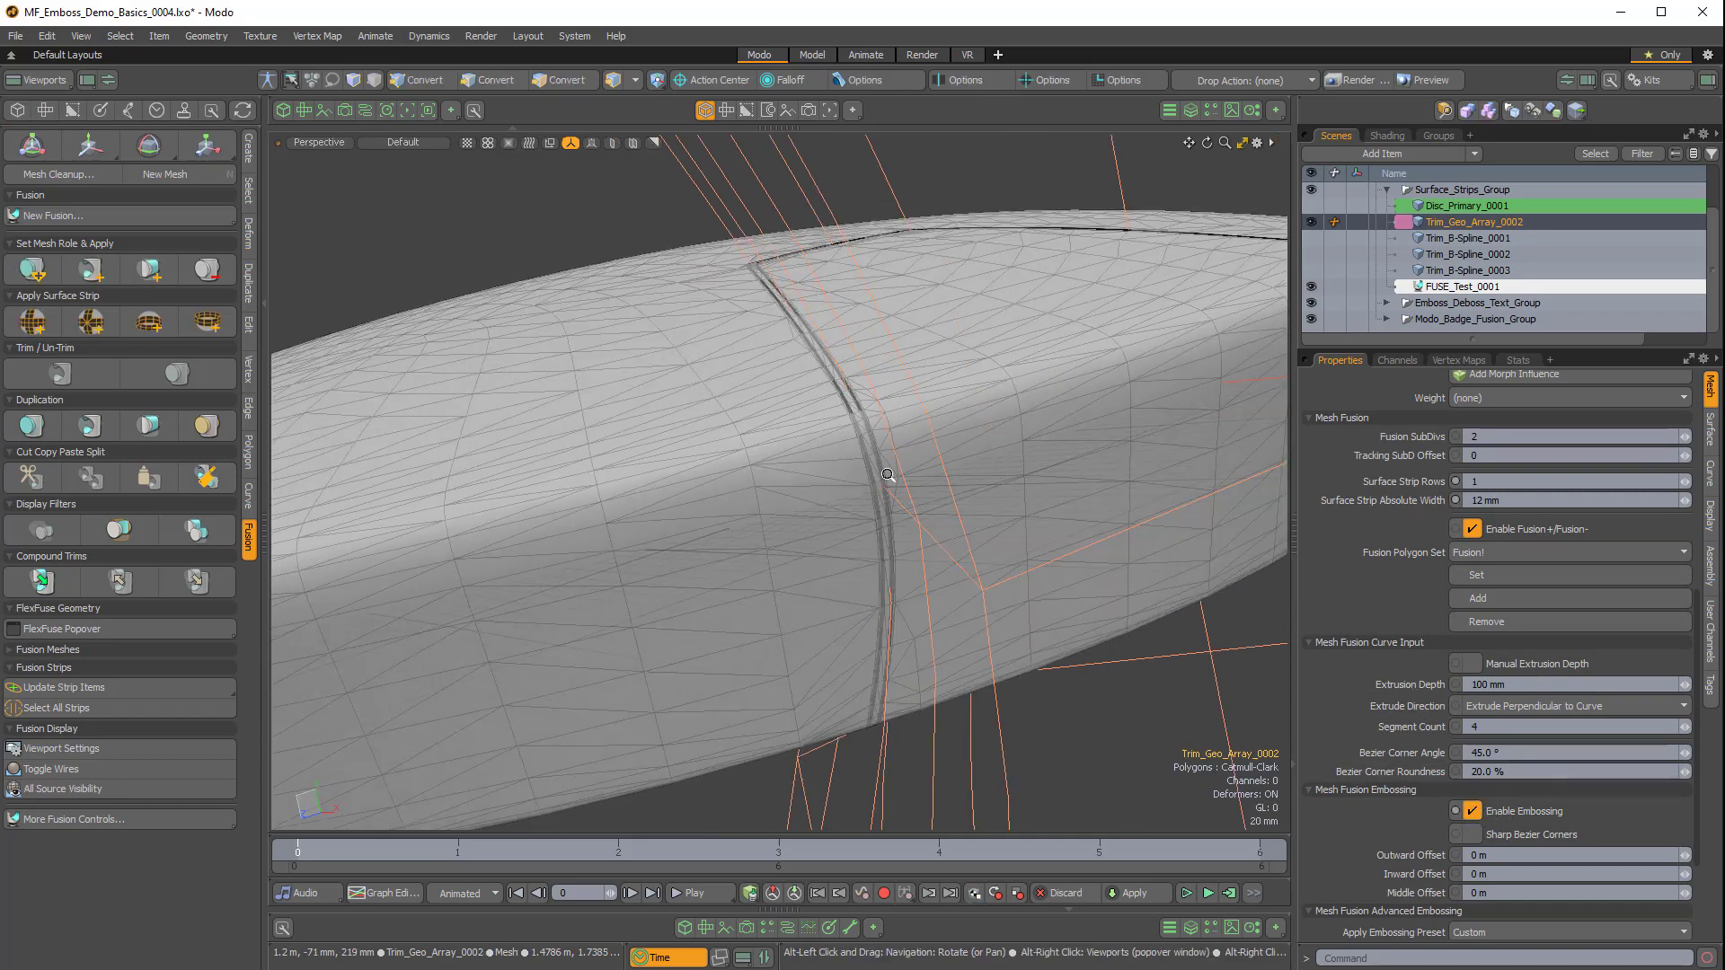
alt+shift+drag(862, 392, 967, 568)
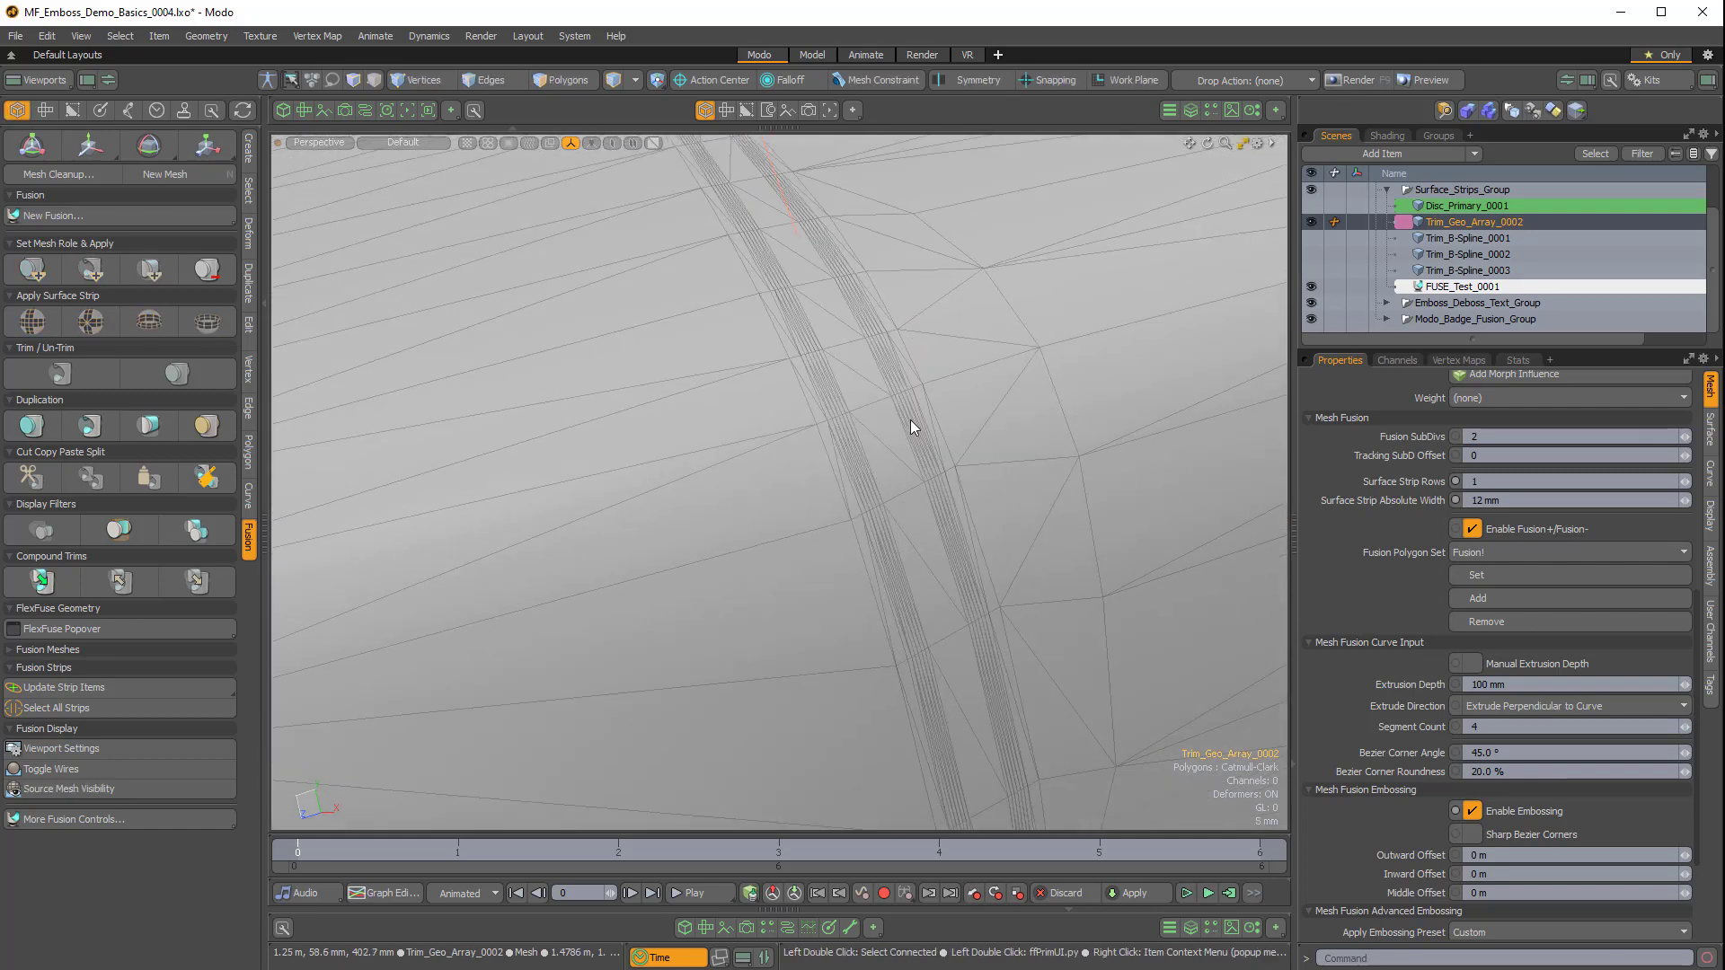
click(1472, 811)
click(1471, 811)
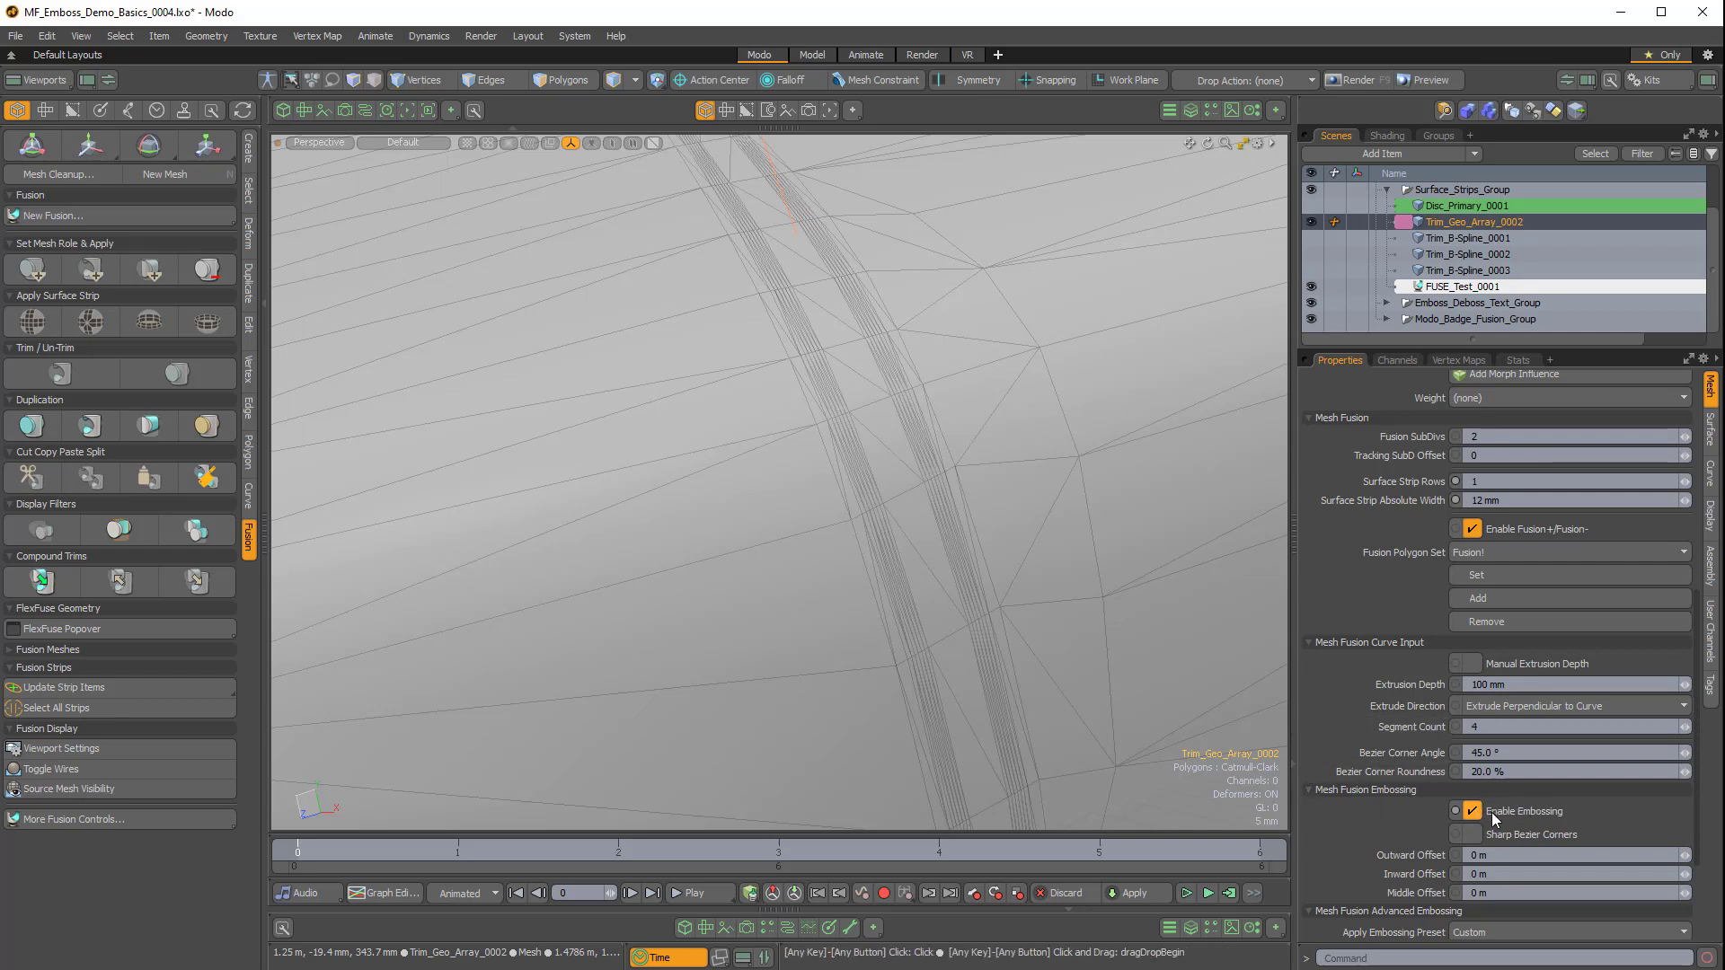
Check the global Strip Rows setting of FUSE_Test_0001, reselect Trim_Geo_Array_0002 and compare its strip rows on the disc.
click(1459, 286)
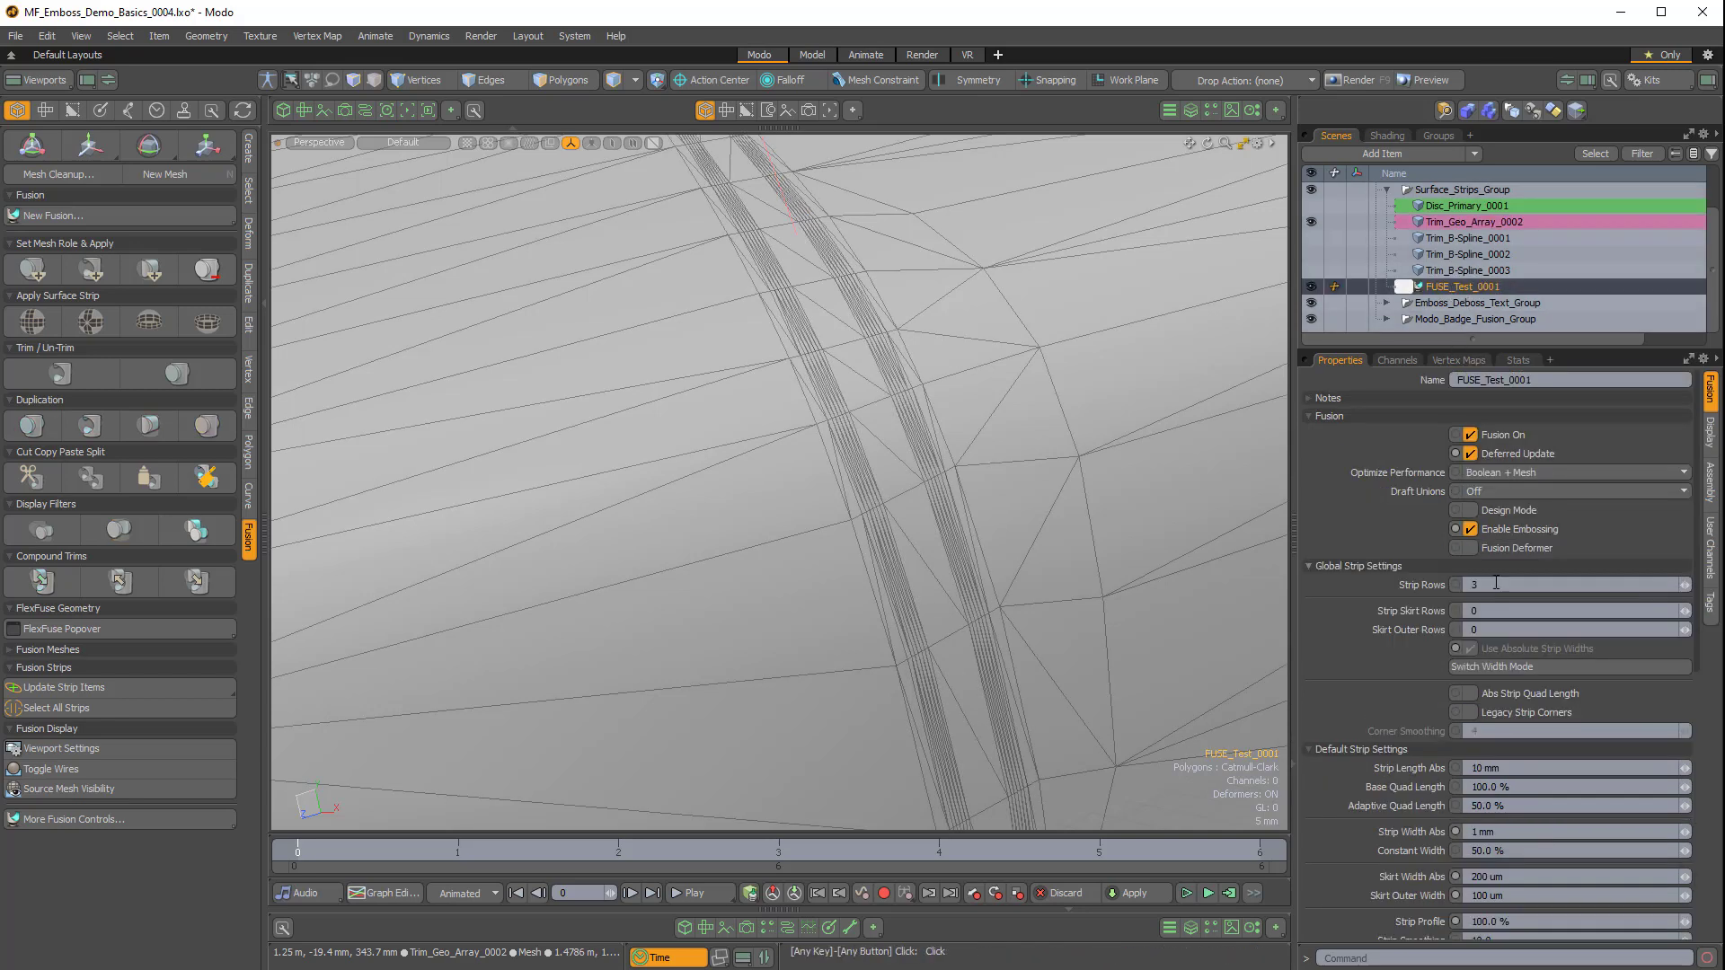
click(1460, 223)
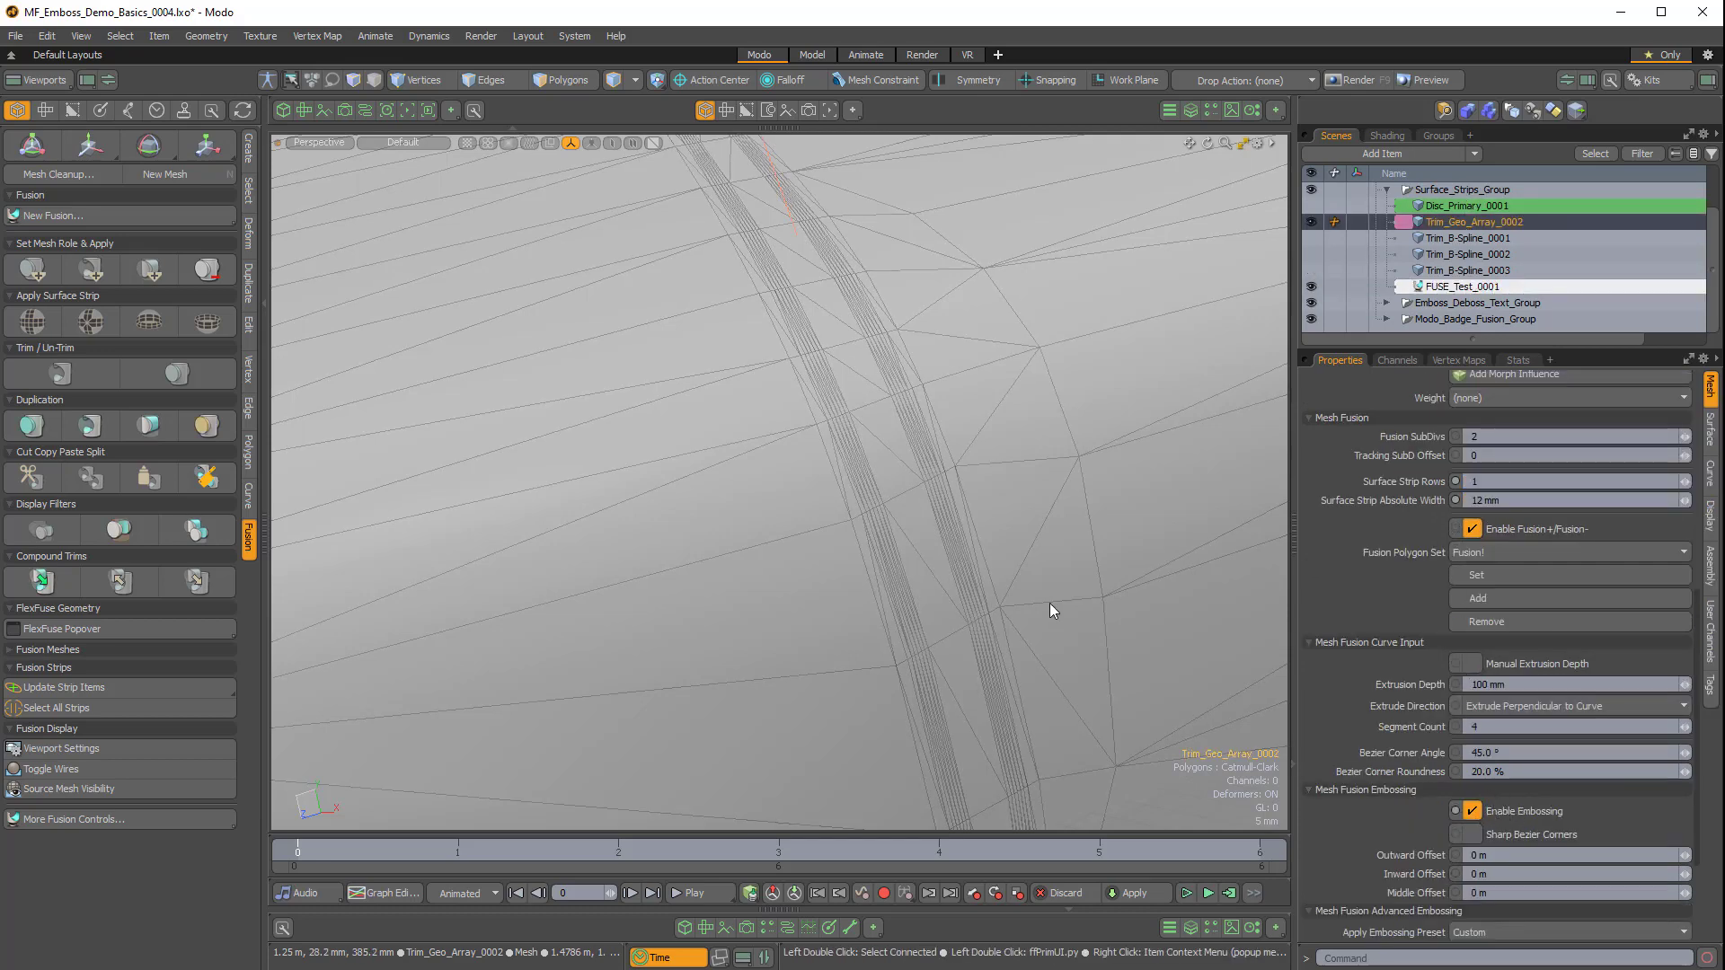
ctrl+alt+drag(1044, 587, 948, 584)
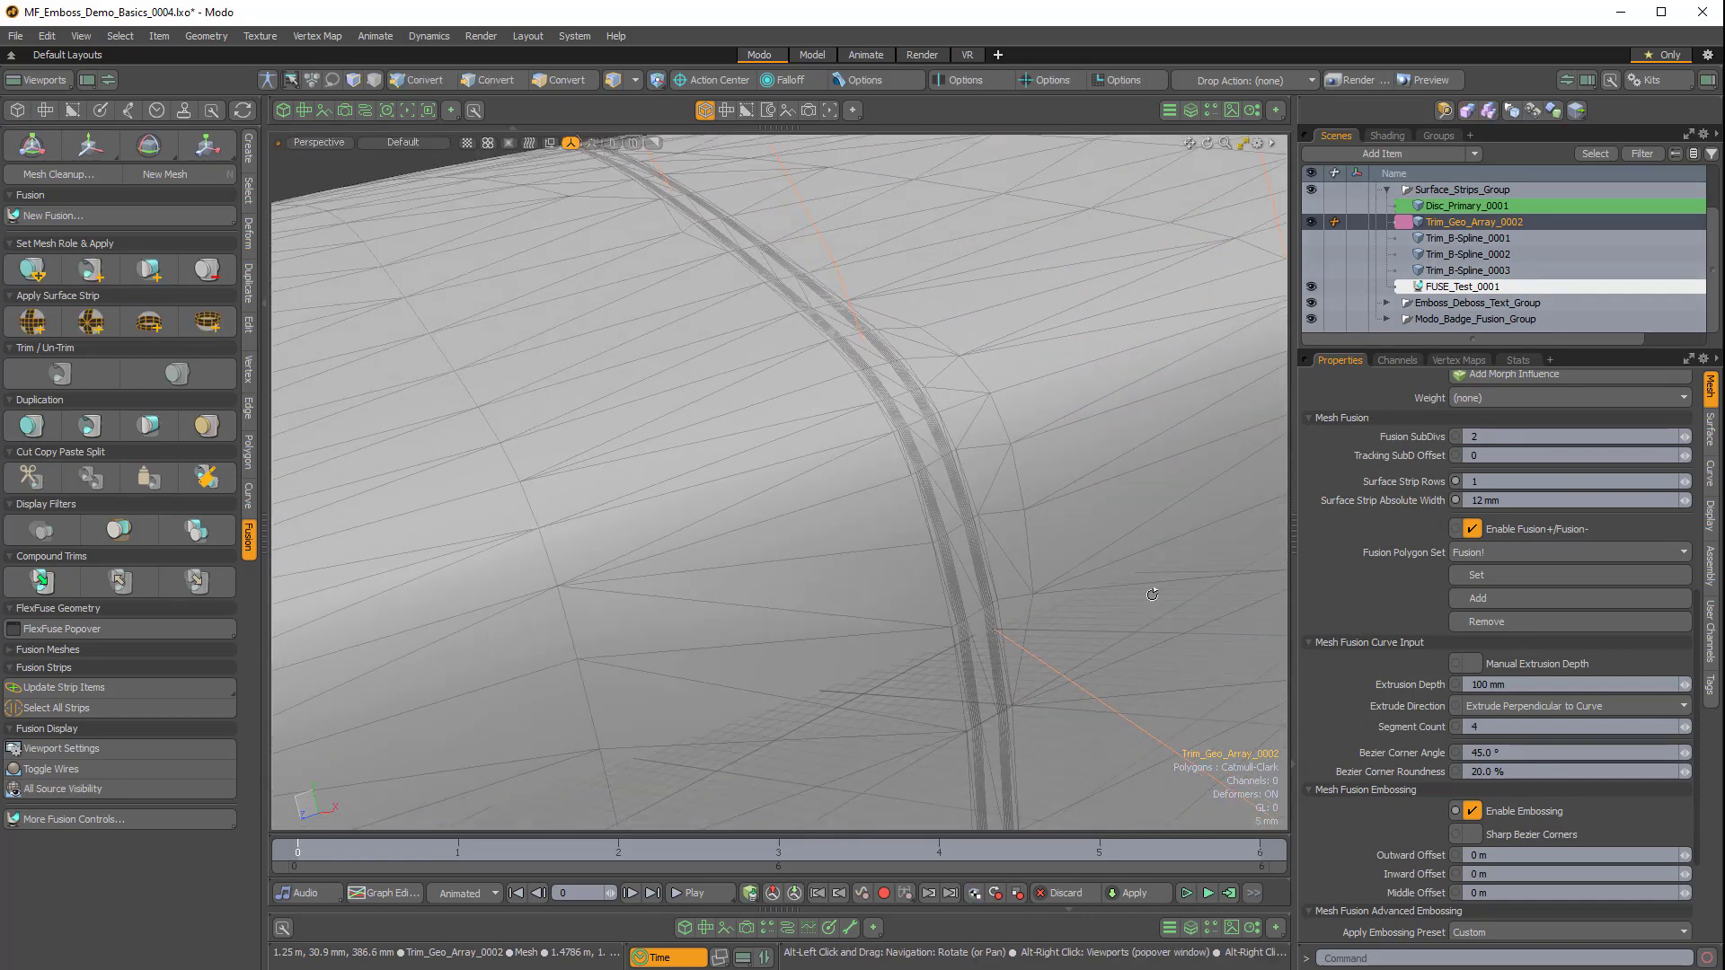
Hide Trim_Geo_Array_0002, set its embossing Middle Offset to -15 mm and inspect the groove along the strip.
click(1310, 222)
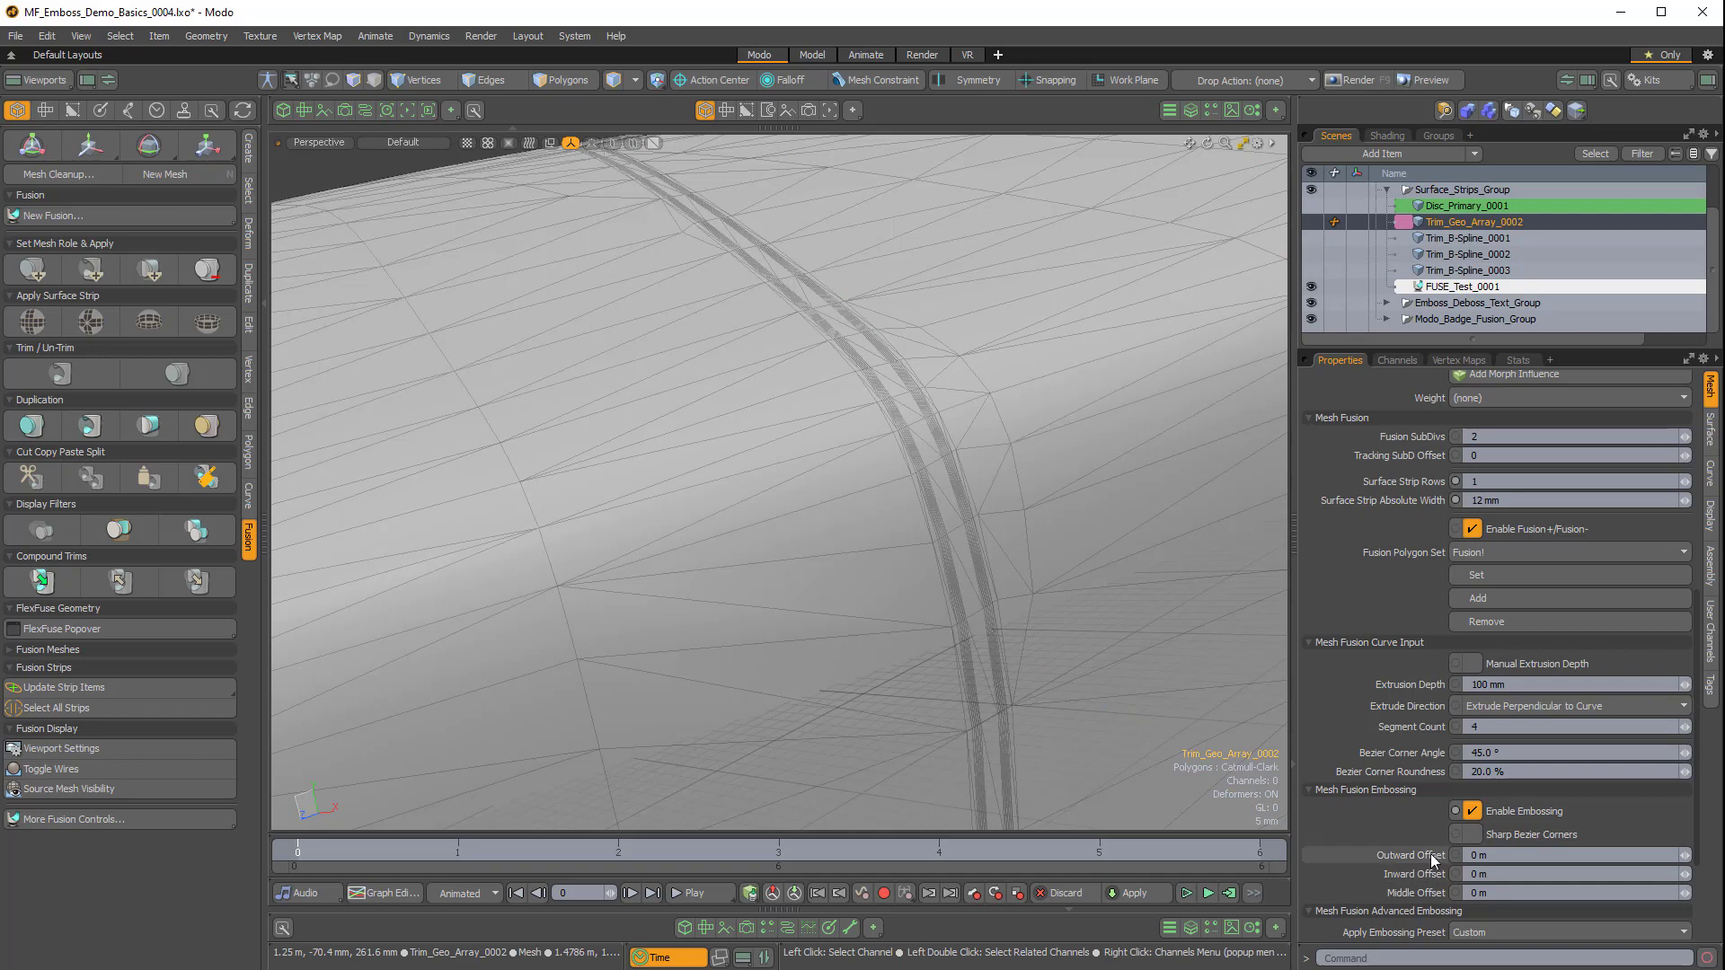
alt+drag(966, 614, 790, 458)
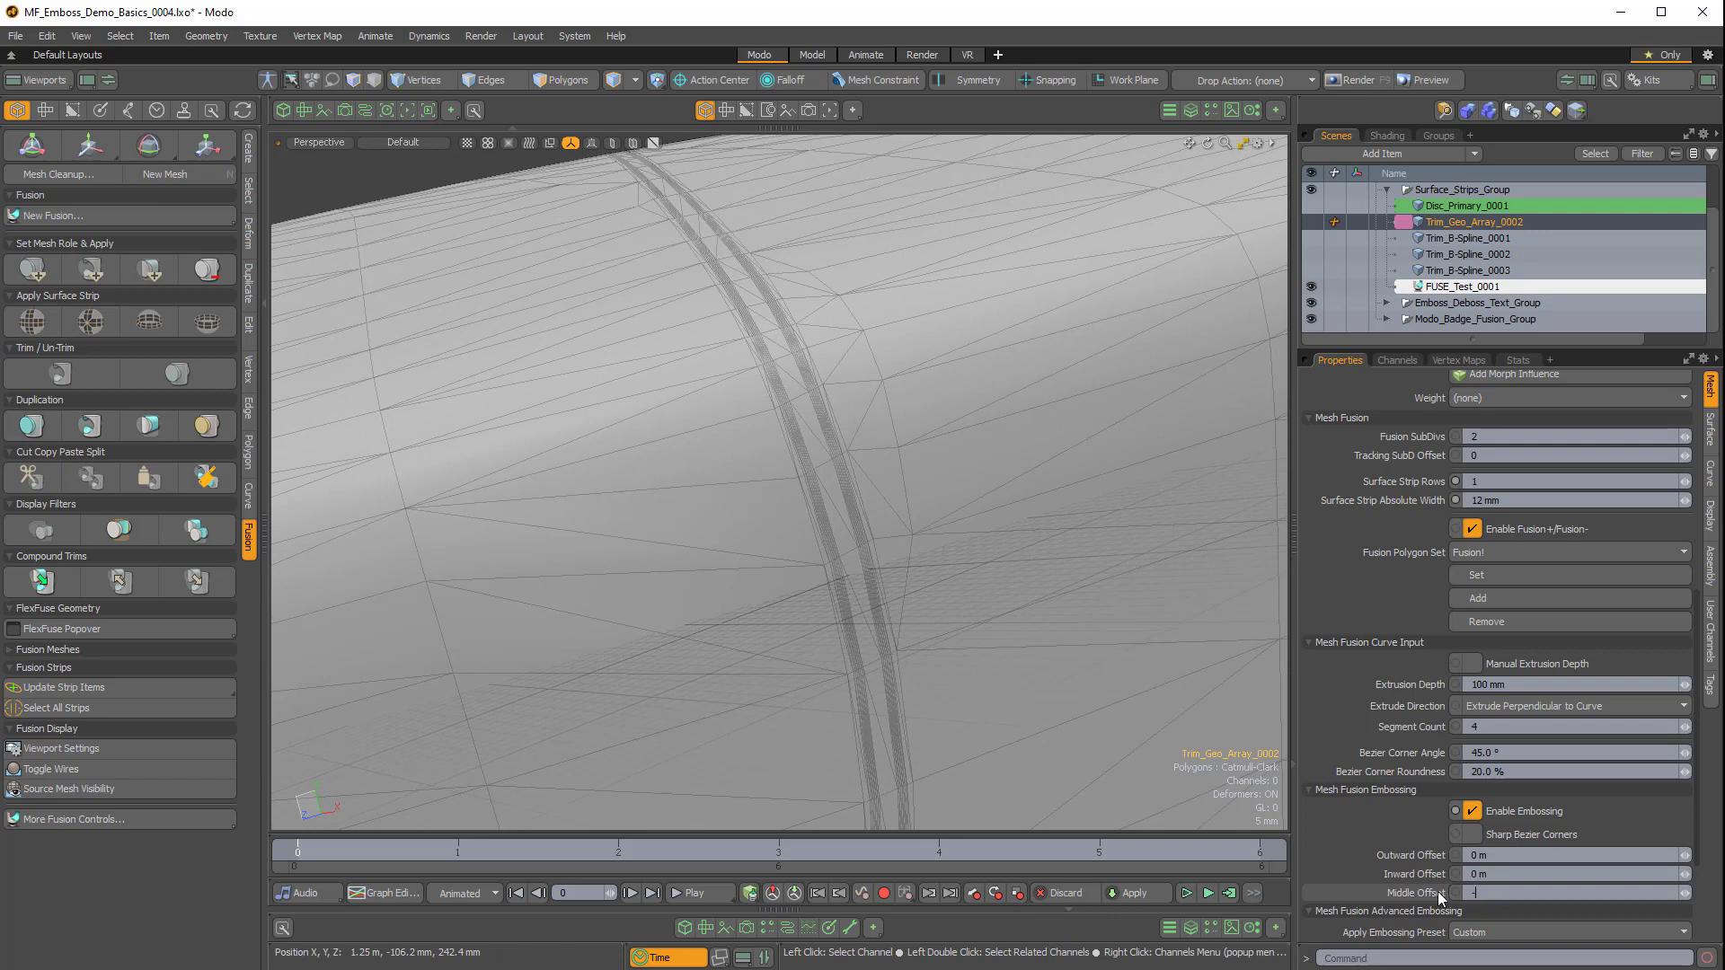
key(Return)
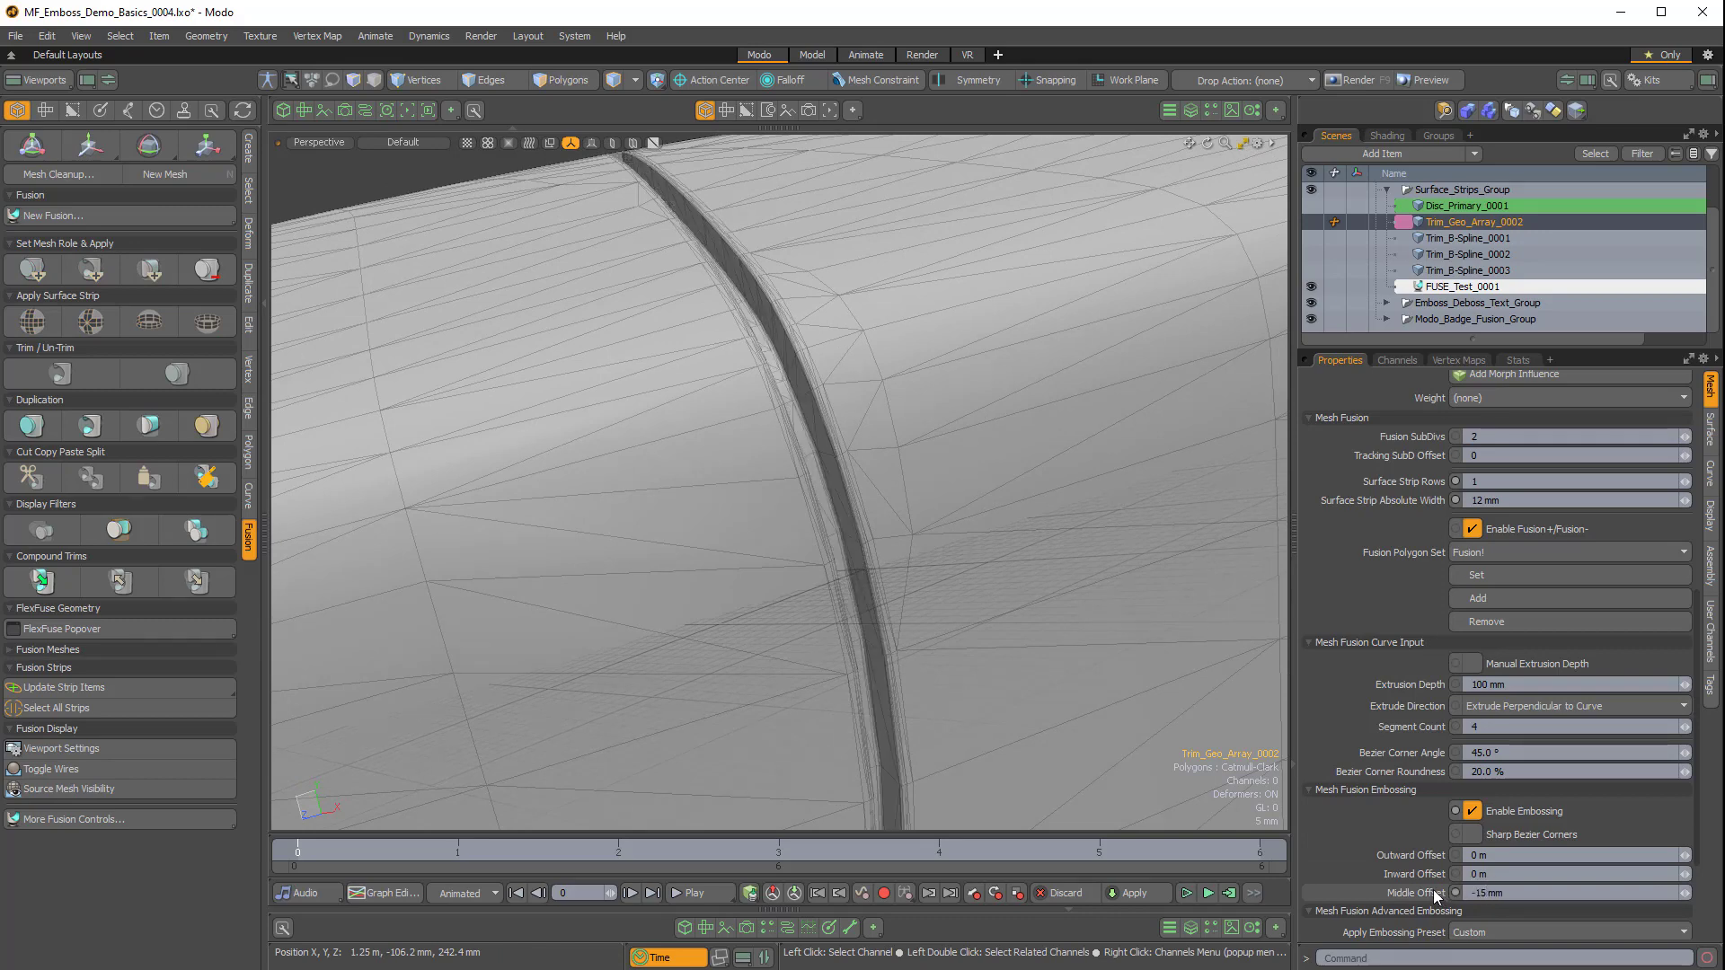
alt+drag(793, 790, 810, 491)
scroll(879, 646, down, 5)
click(1312, 221)
click(1312, 222)
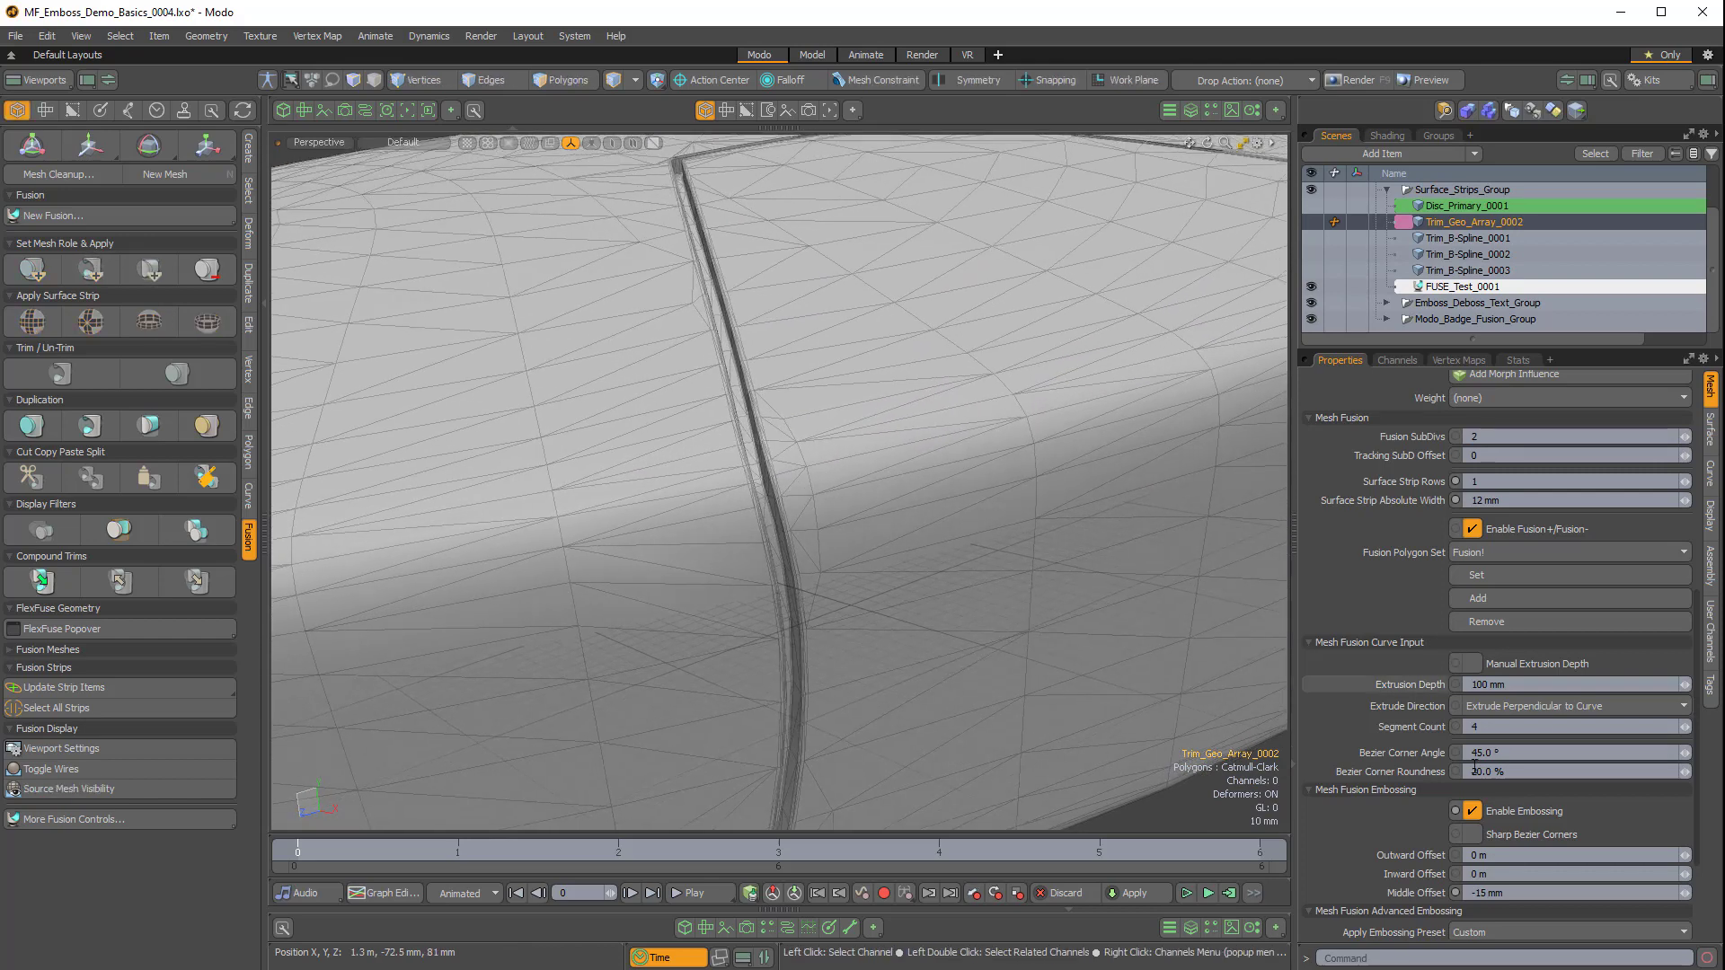
Set the embossing Inward Offset of Trim_Geo_Array_0002 to -15 mm and look over the whole disc.
click(1491, 874)
text(-1)
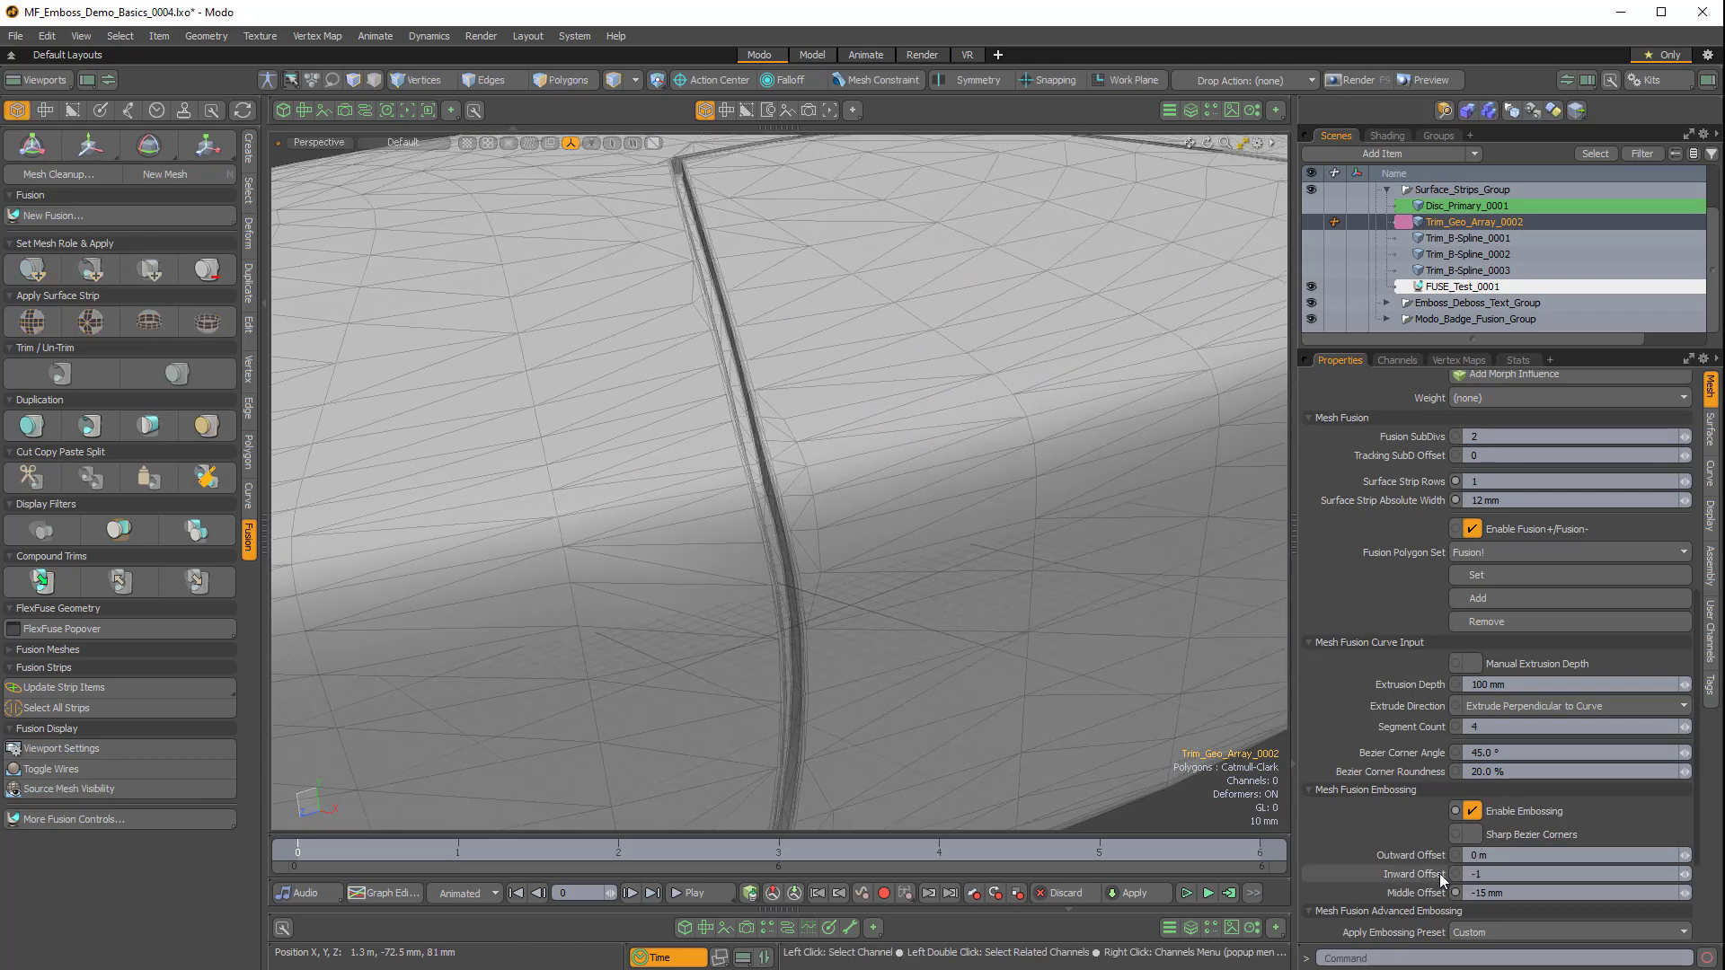
text(5mm)
key(Return)
scroll(953, 557, down, 5)
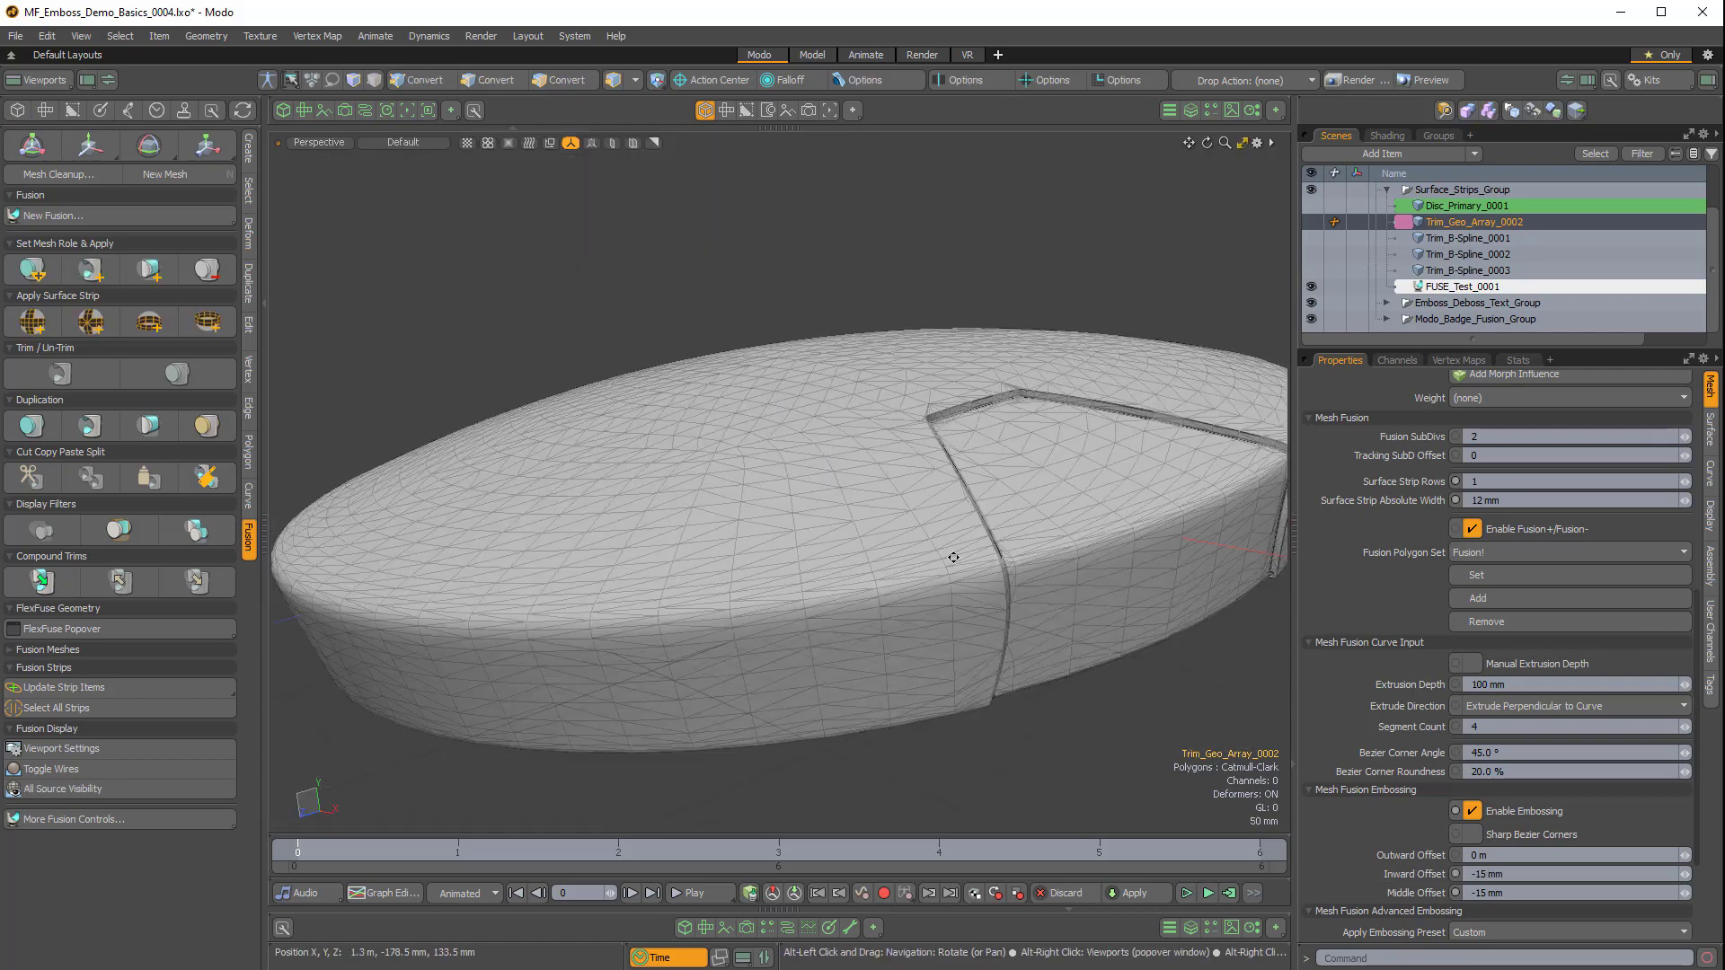
alt+drag(953, 557, 1034, 637)
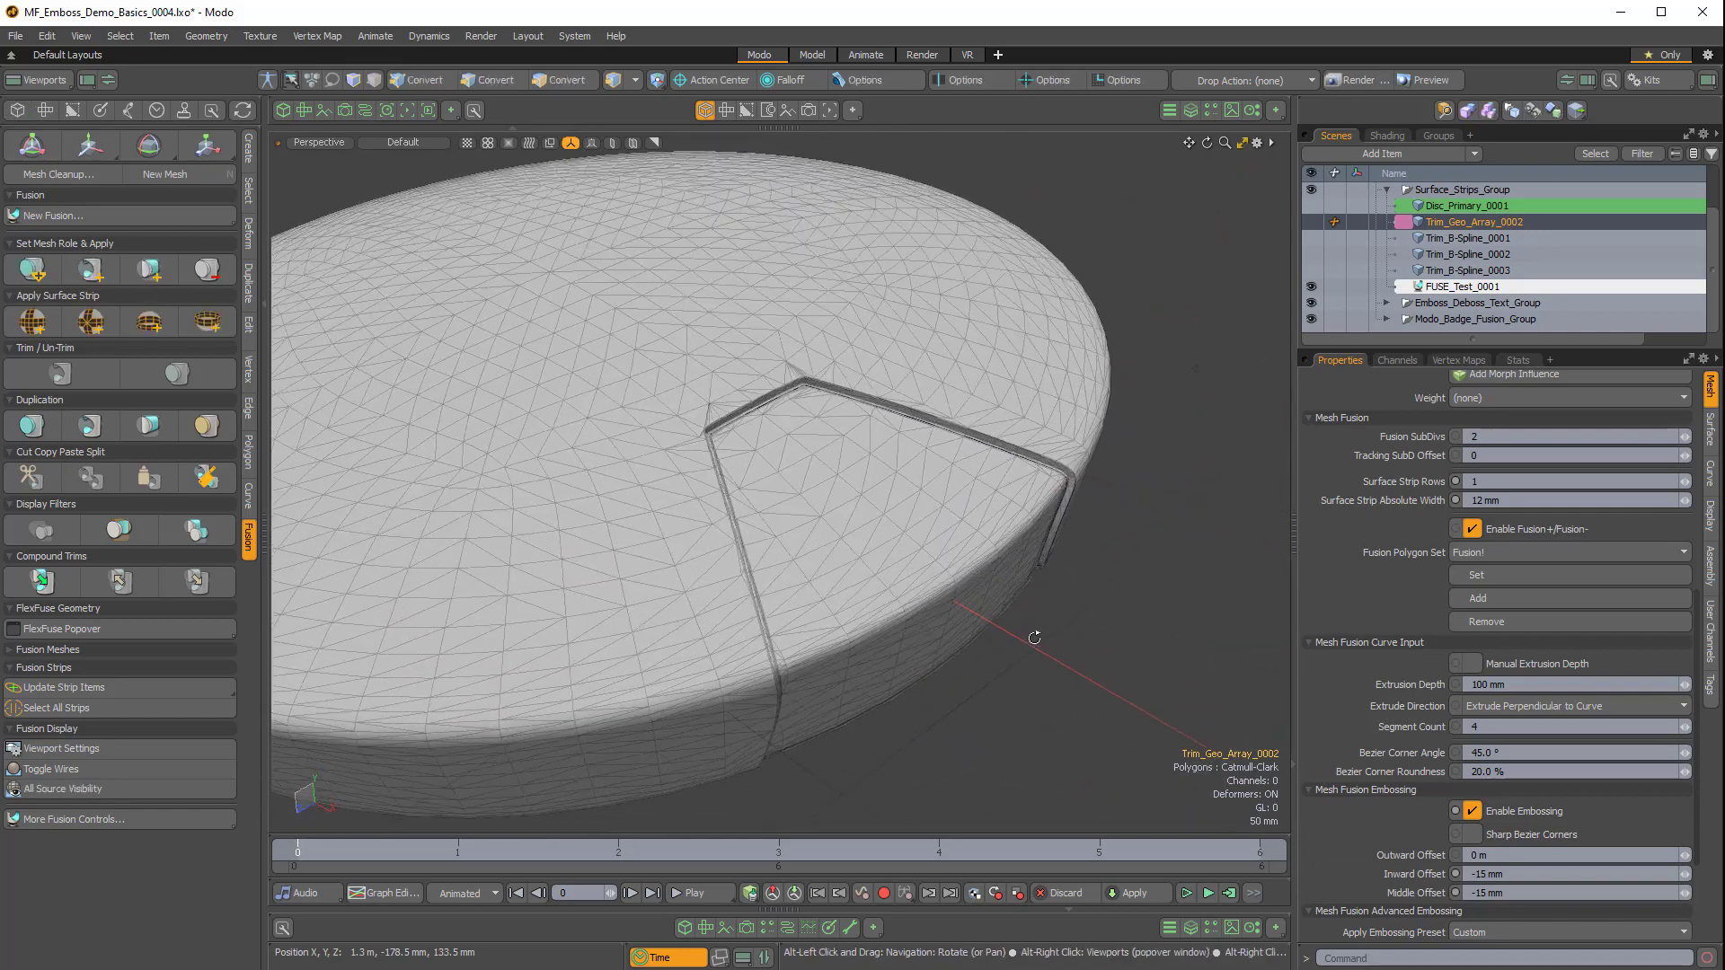
Set the embossing Inward Offset of Trim_Geo_Array_0002 to 25 mm and inspect the strip's profile at the disc's rim.
click(1524, 874)
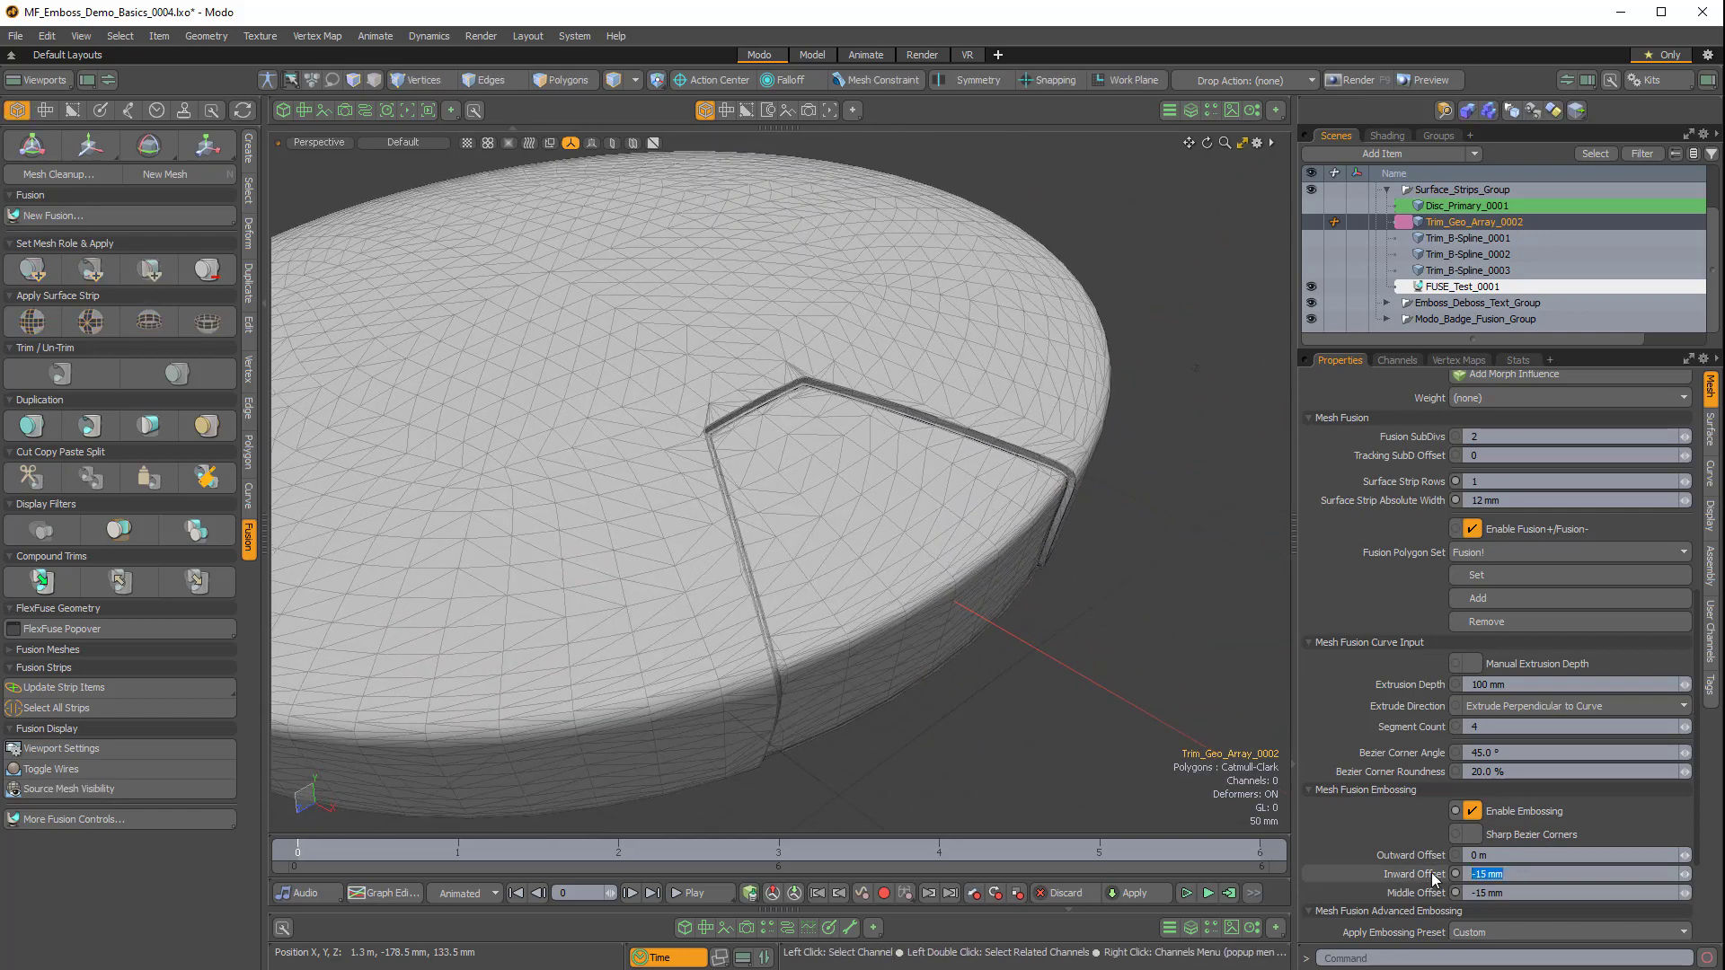
text(25mm)
key(Return)
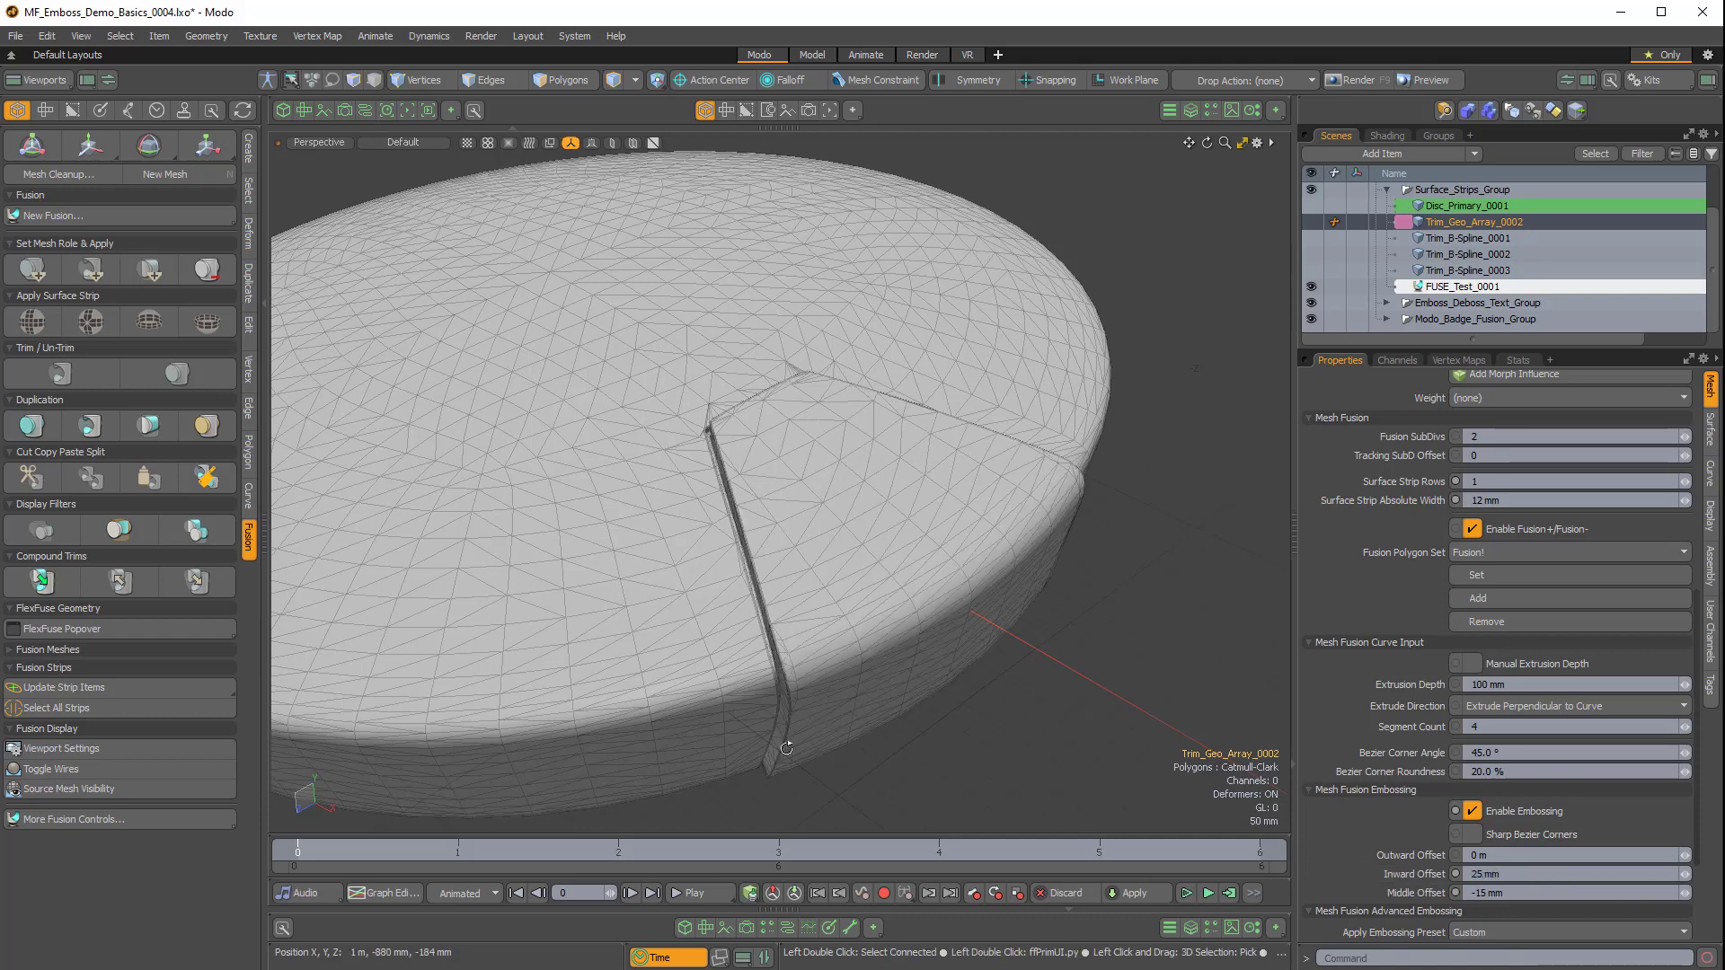
alt+drag(736, 682, 730, 471)
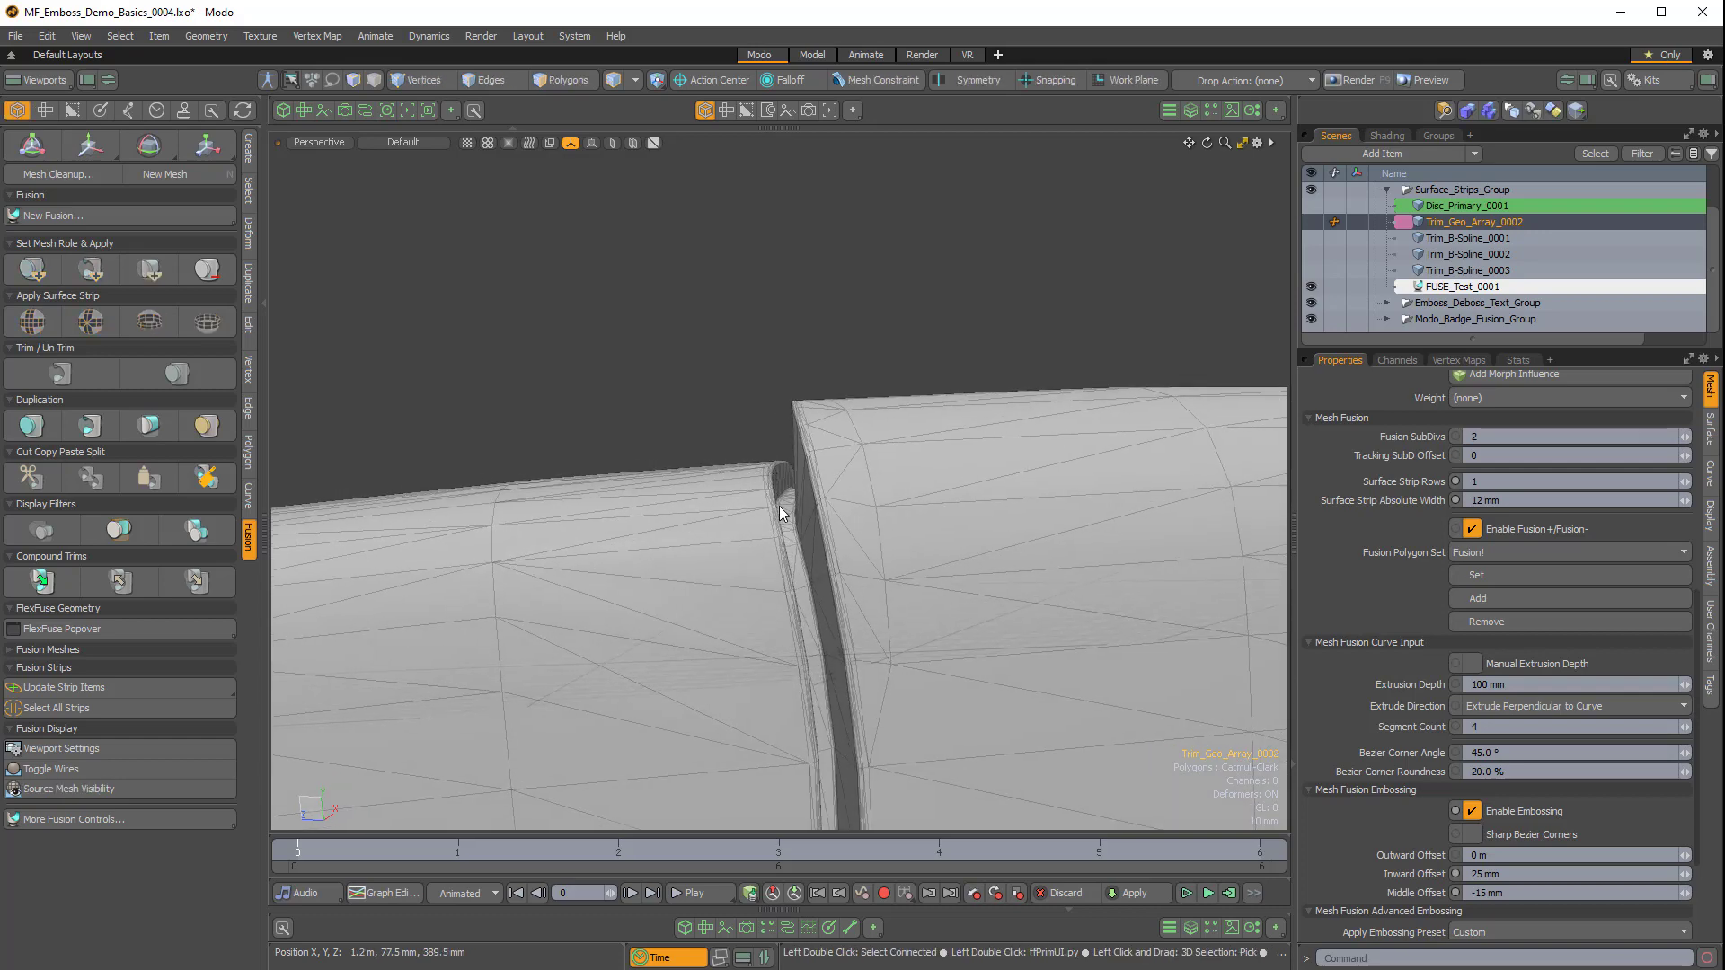
Set the embossing Middle Offset of Trim_Geo_Array_0002 to 25 mm and check the raised edge.
alt+drag(869, 443, 836, 449)
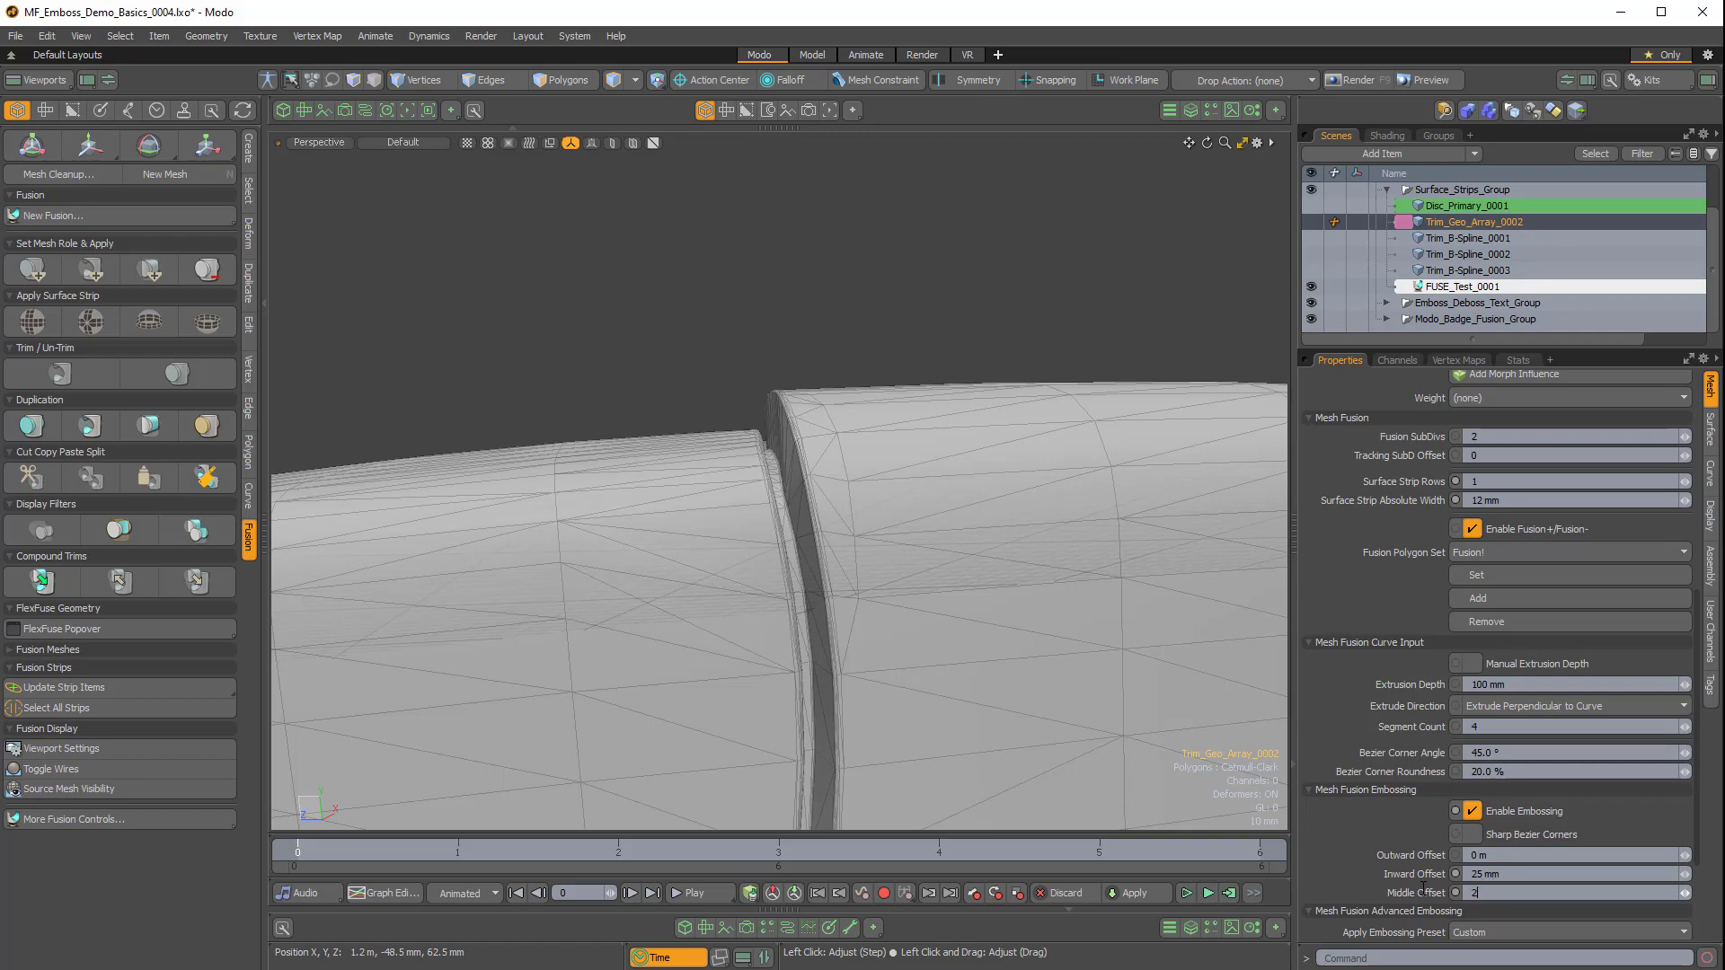
text(m)
key(Return)
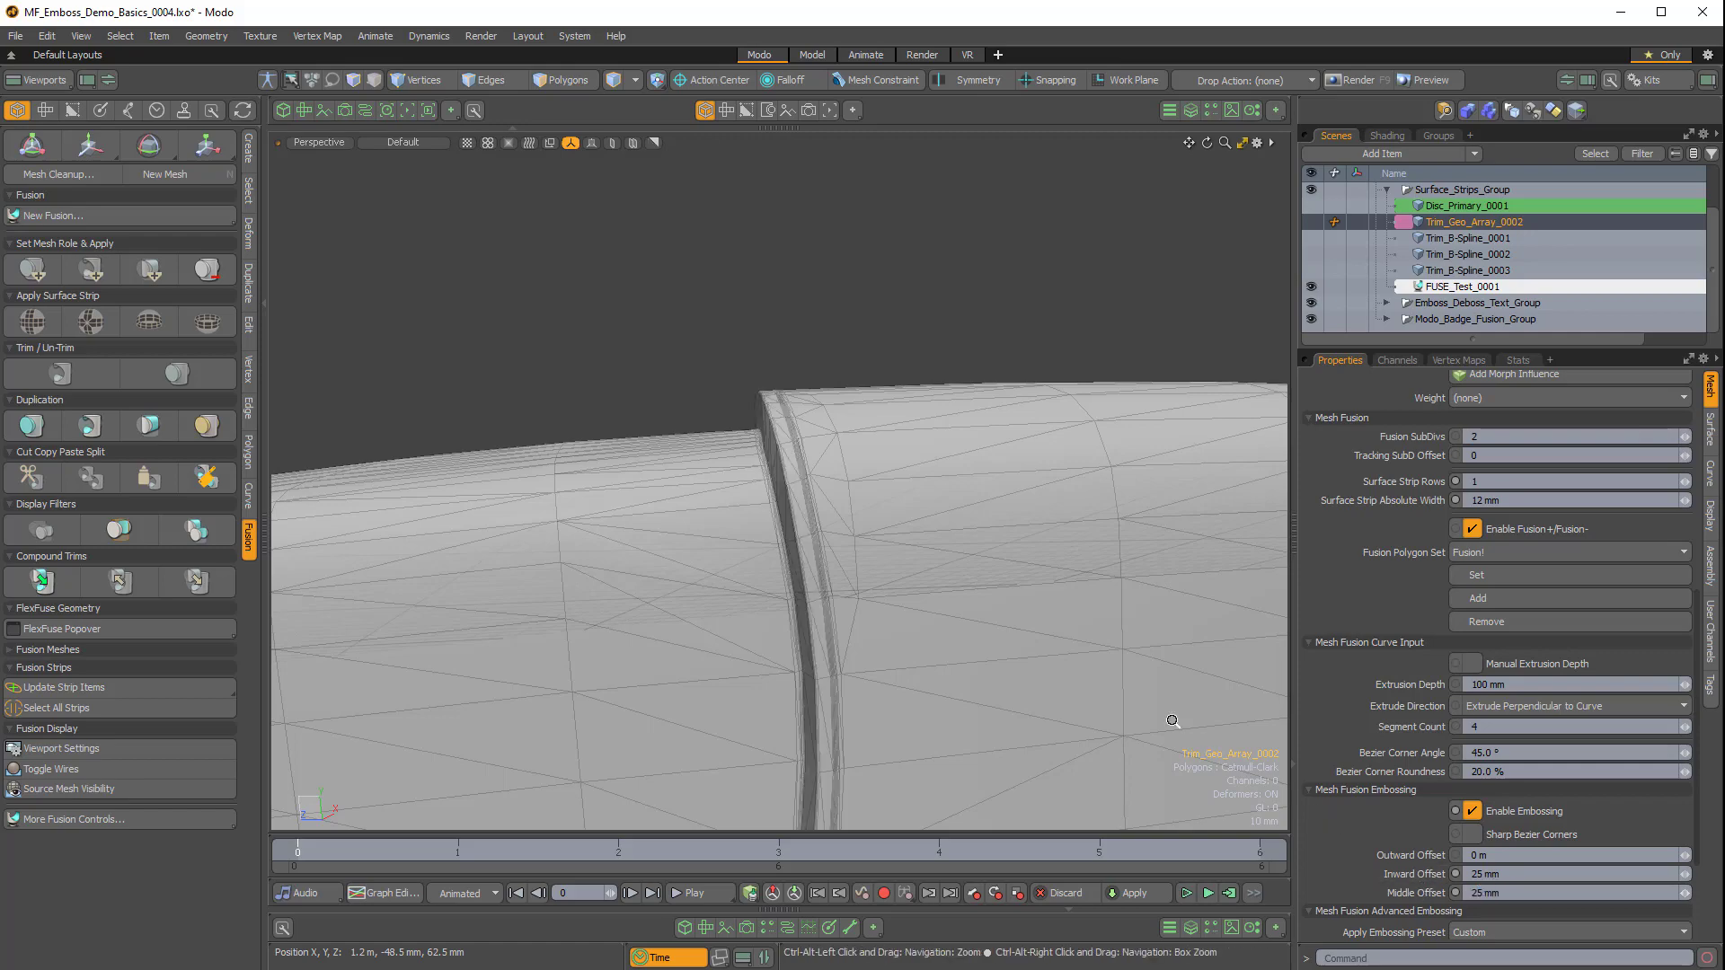
ctrl+alt+drag(1171, 716, 1040, 461)
Unhide Trim_Geo_Array_0002, select all its connected polygons in polygon mode to show its shape, and clear the selection.
click(1310, 222)
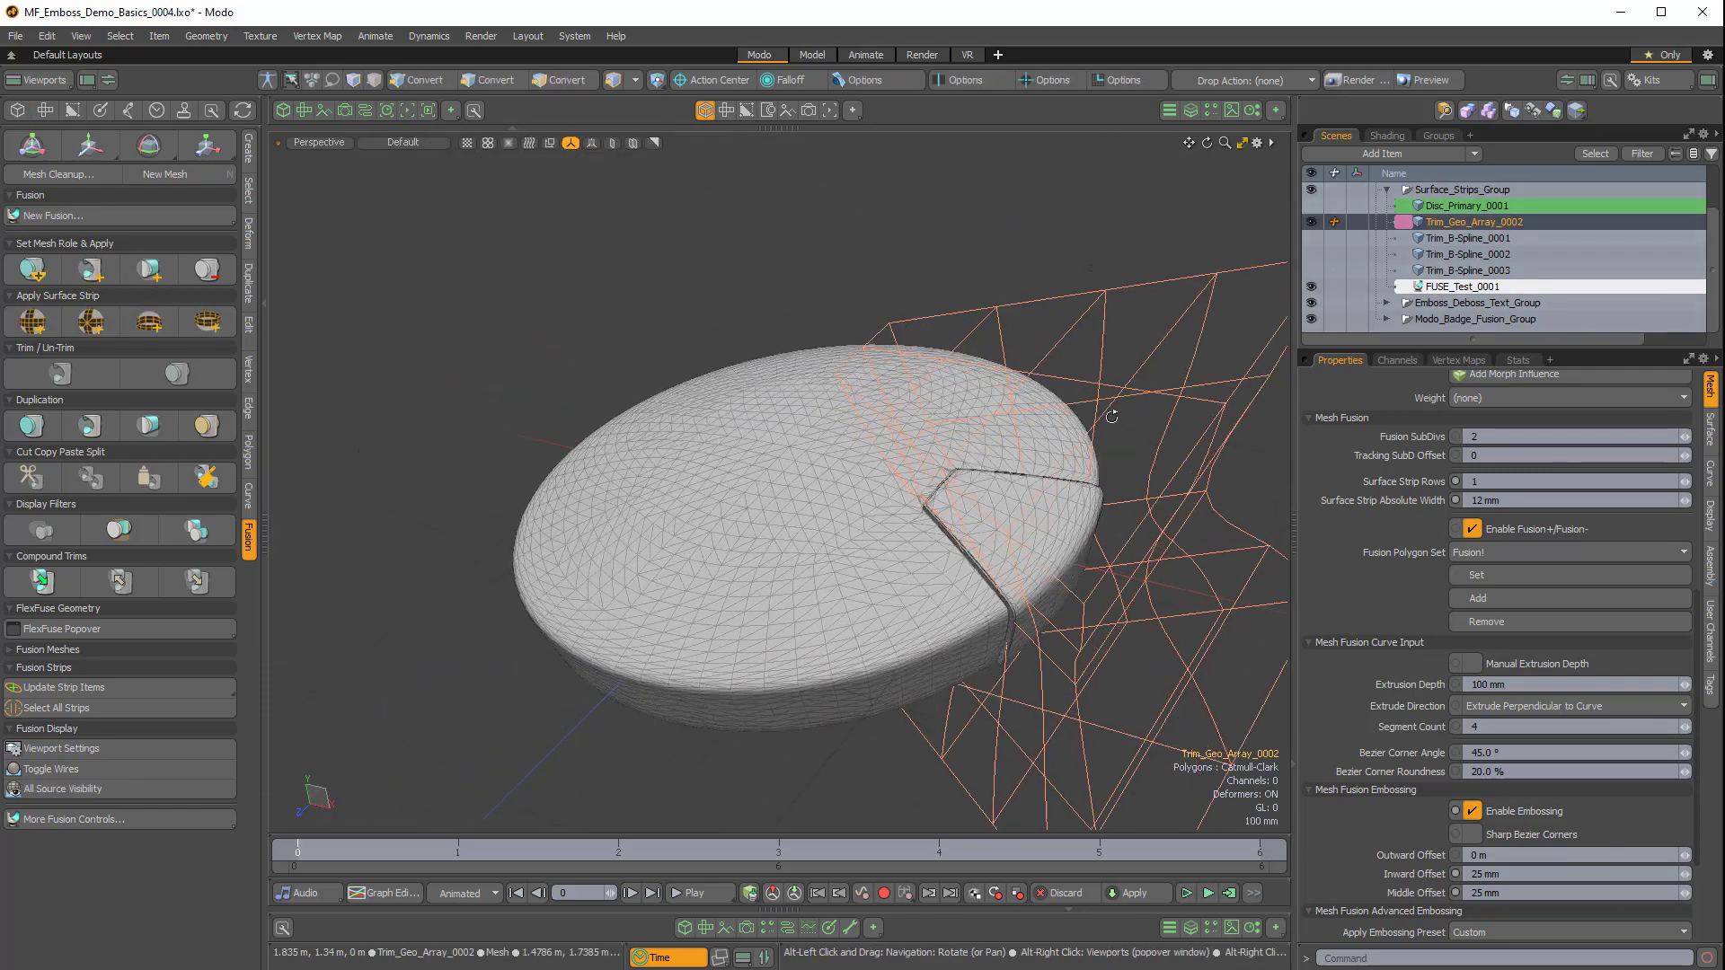
alt+drag(943, 512, 988, 449)
key(3)
double_click(958, 396)
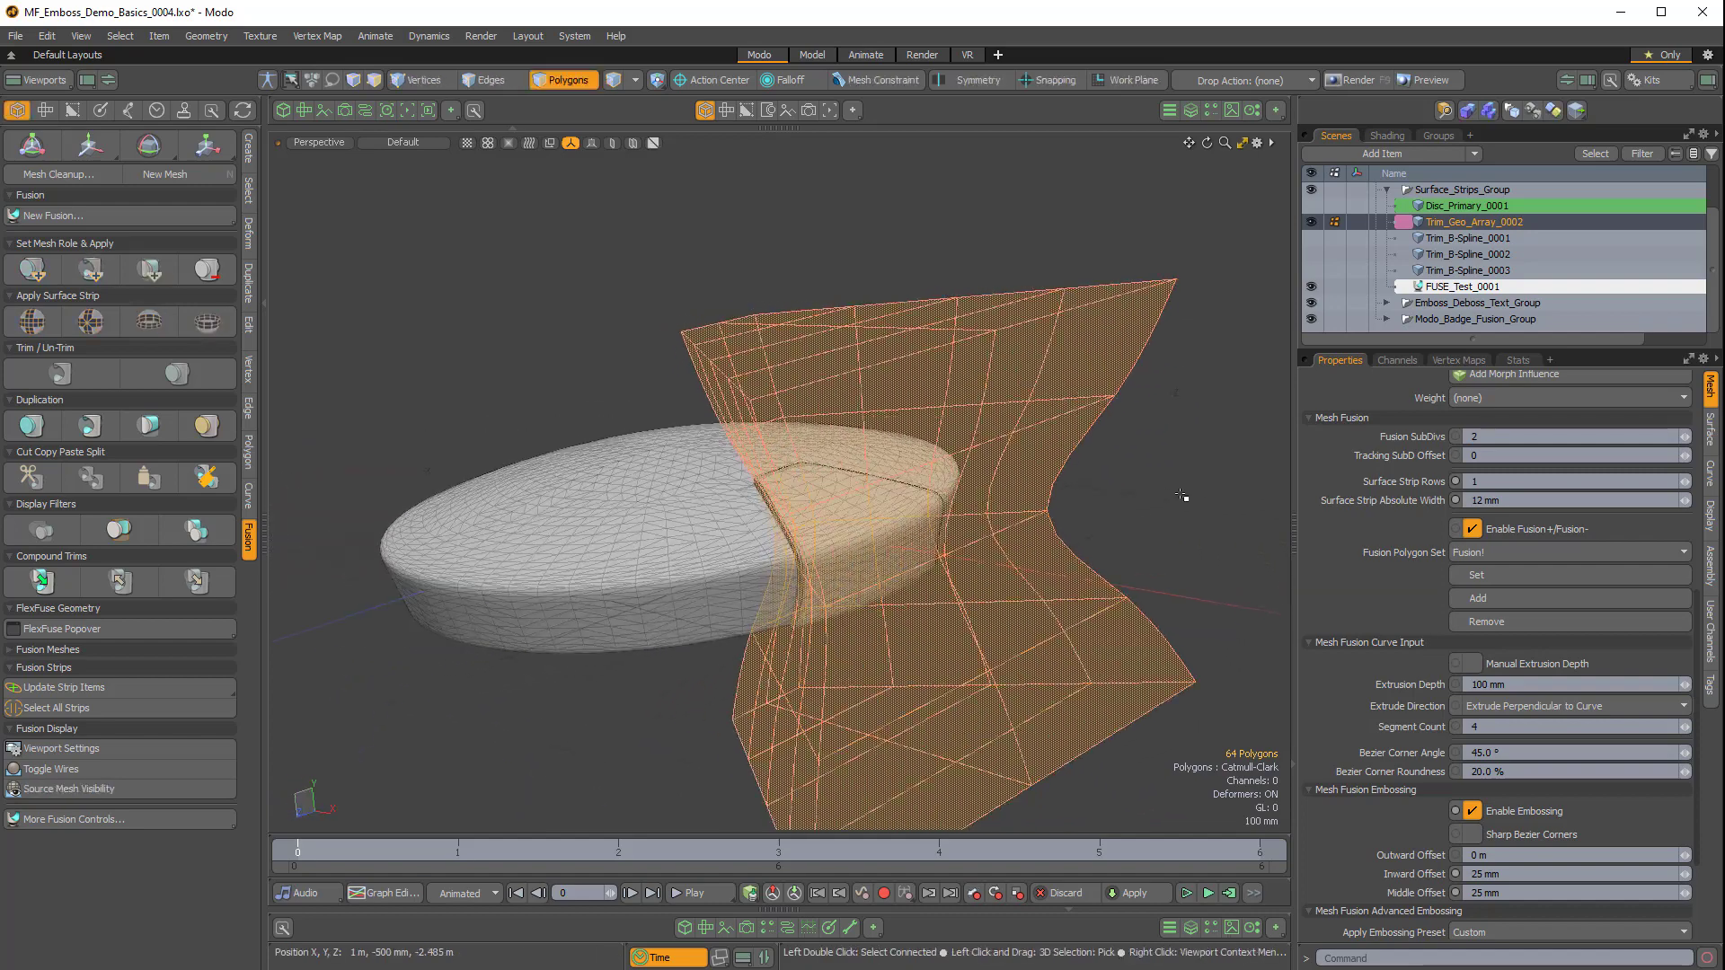
click(1184, 497)
Add a Radial Array mesh operation to Trim_Geo_Array_0002.
alt+drag(1131, 467, 1006, 467)
ctrl+click(1446, 222)
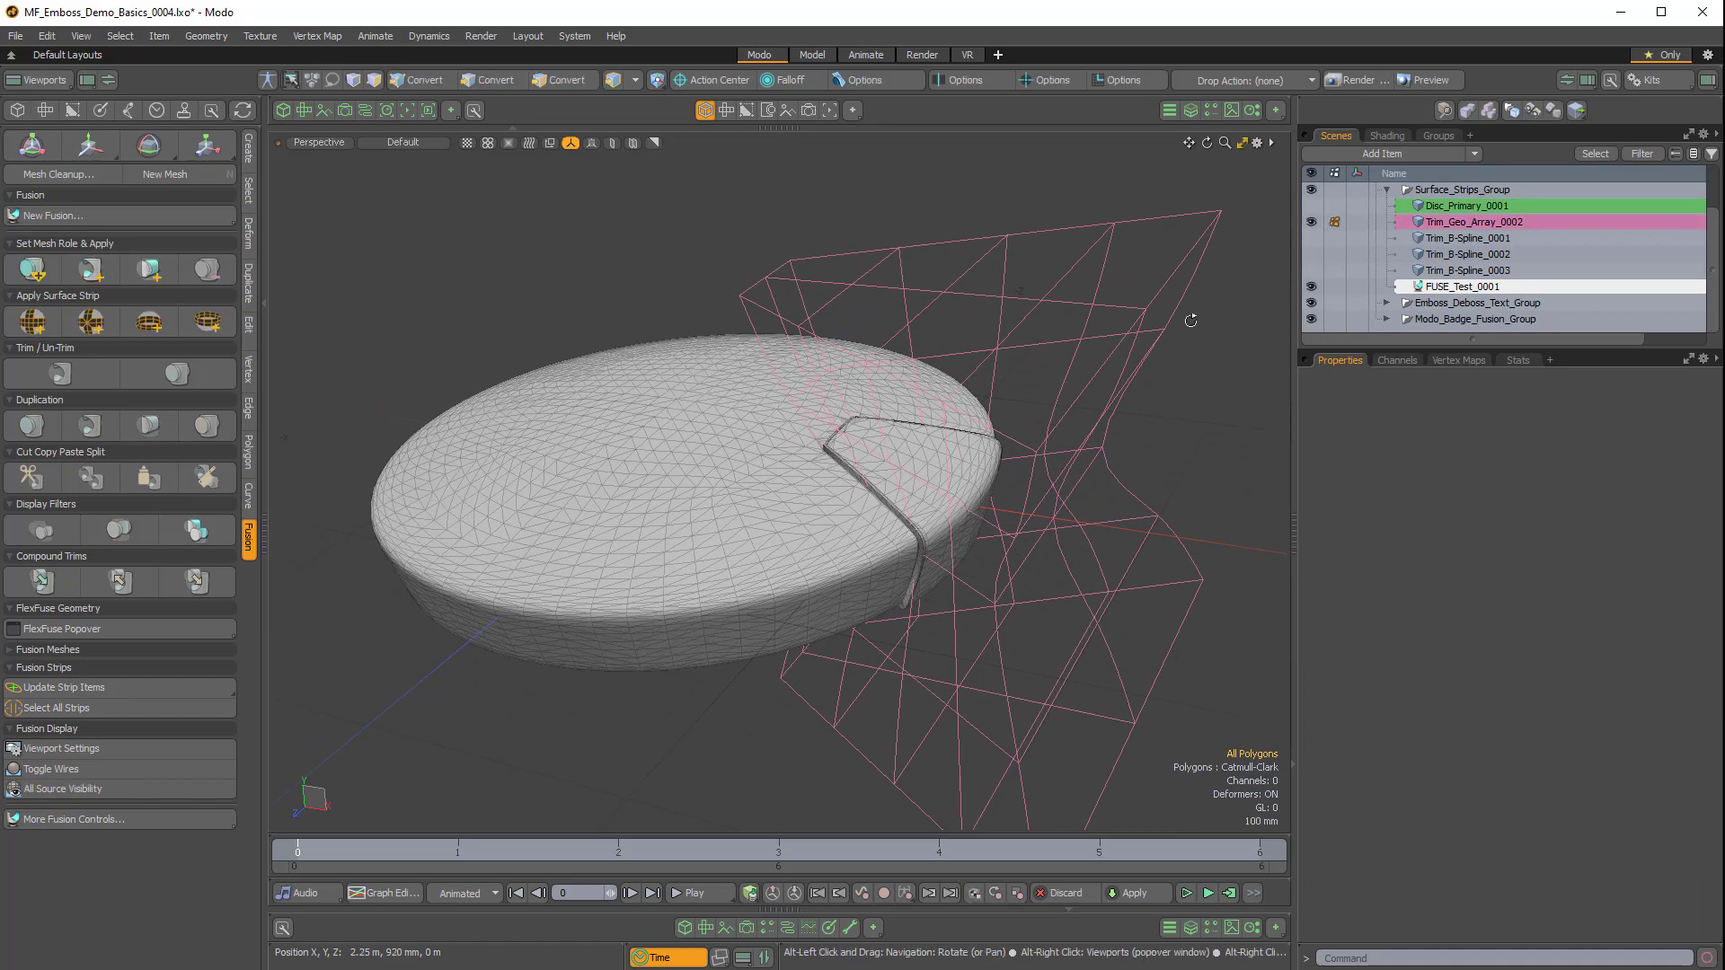
click(1446, 223)
alt+drag(952, 485, 999, 553)
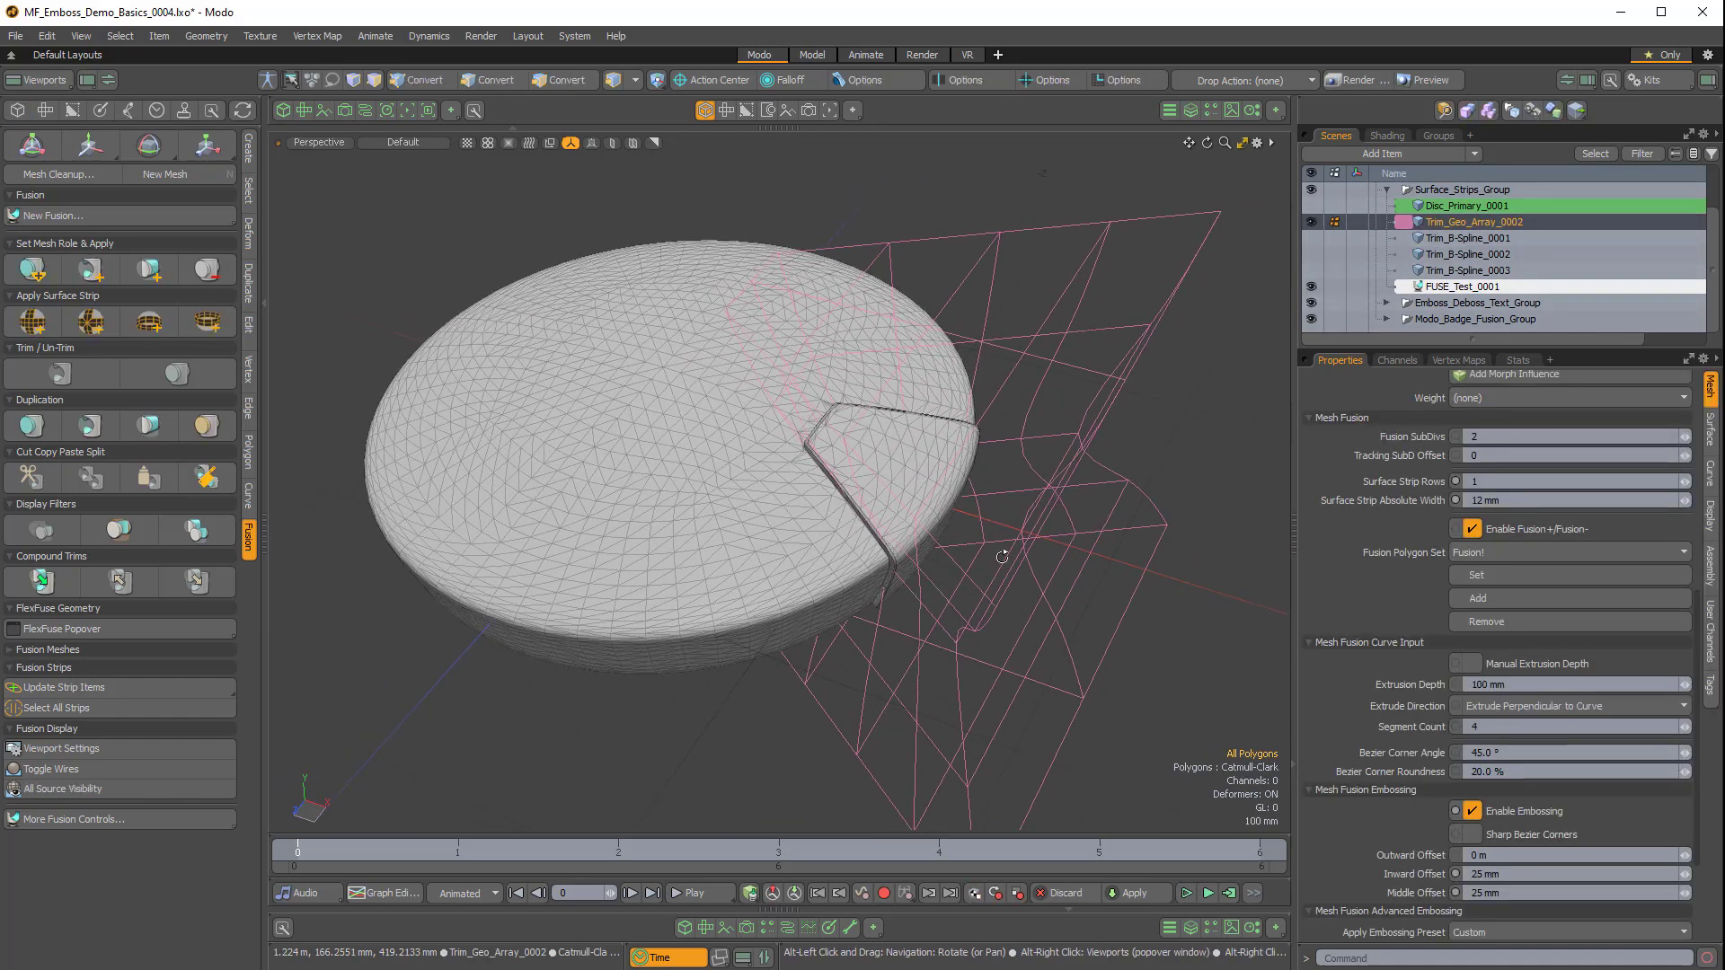
click(1189, 109)
alt+drag(862, 449, 800, 468)
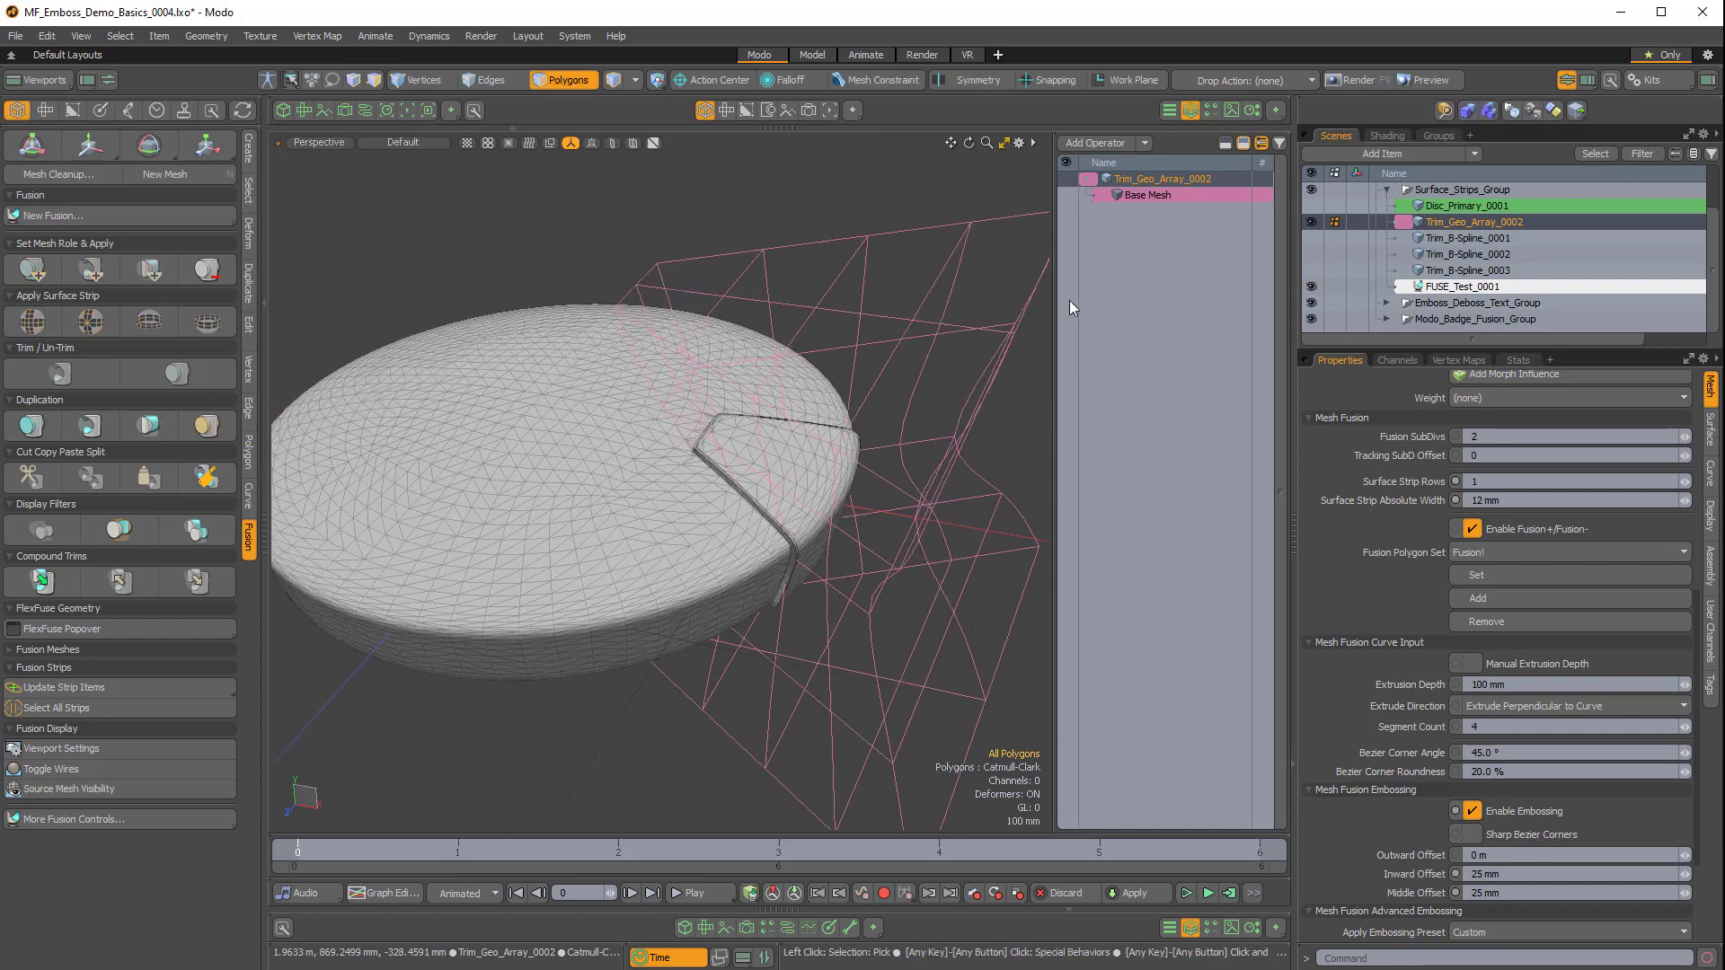
click(1098, 144)
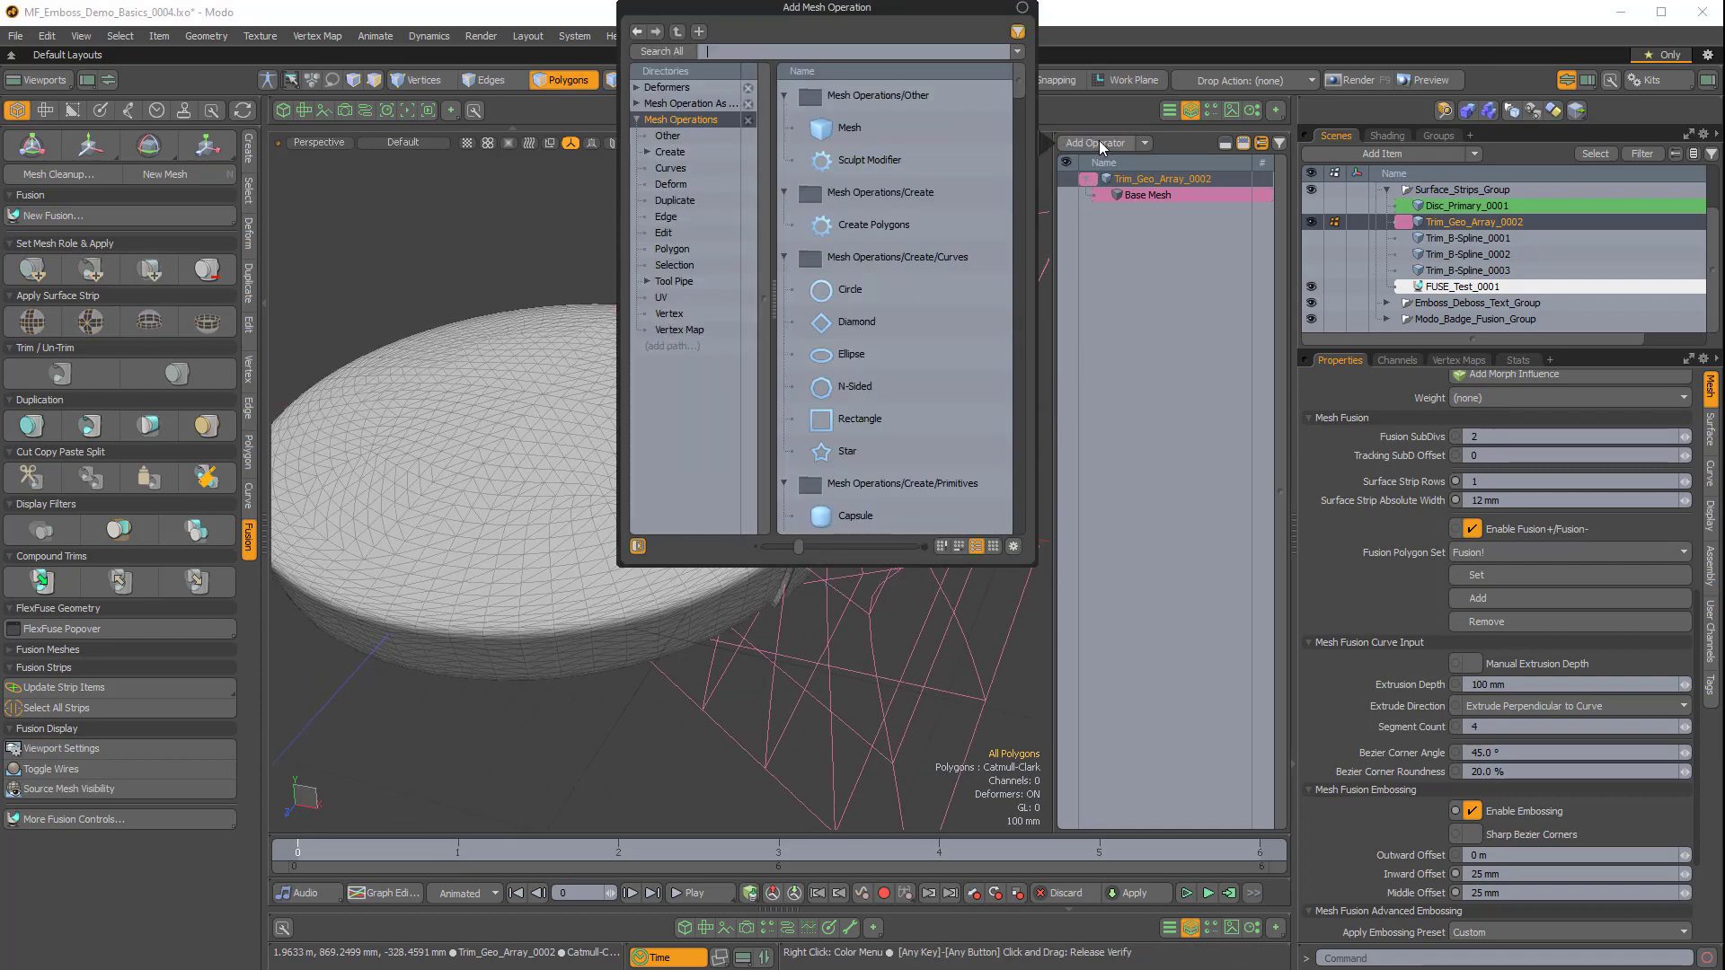
text(radial)
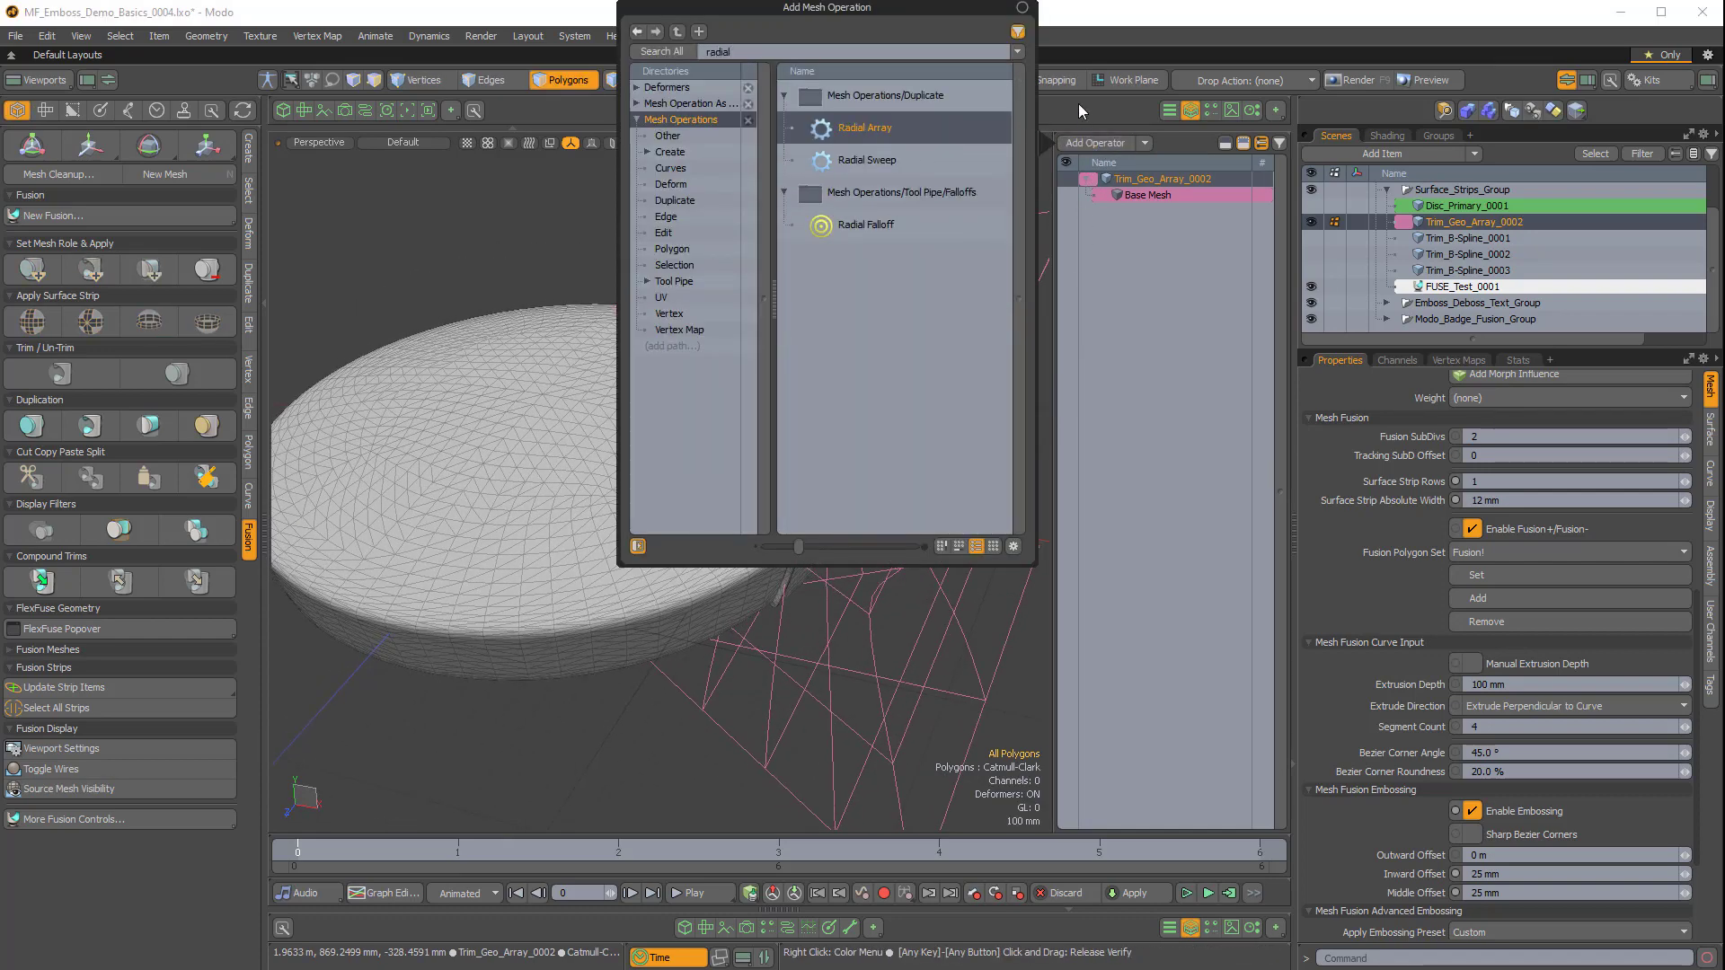
double_click(862, 128)
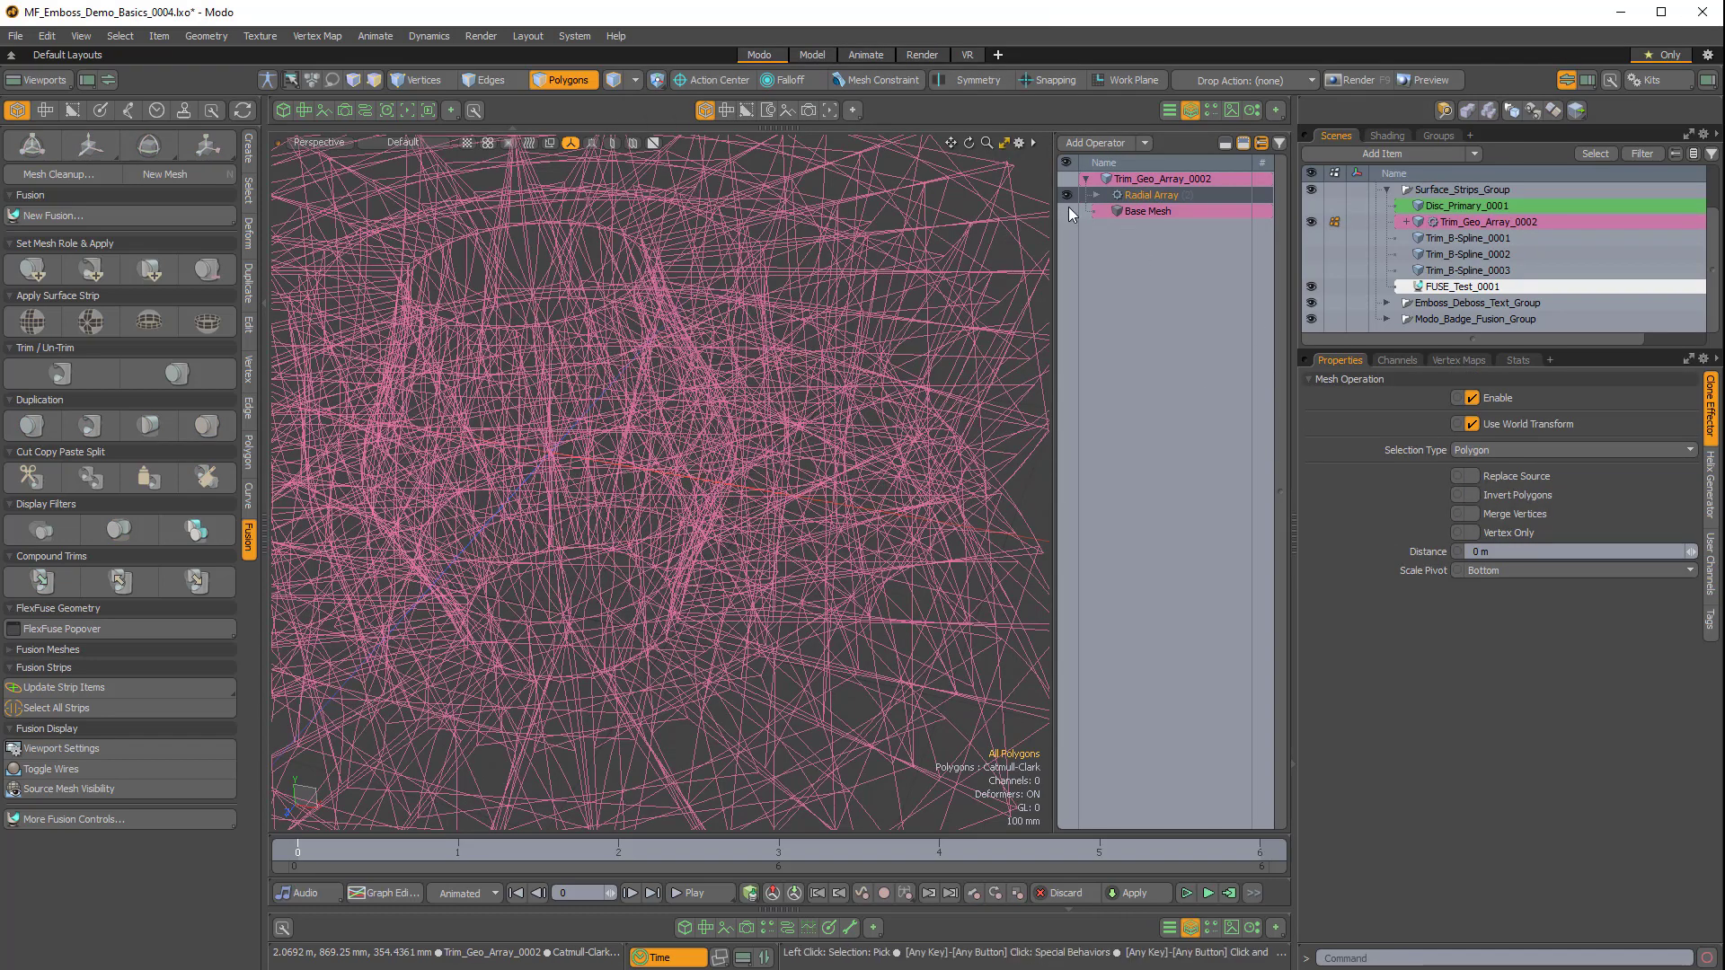
Set the Count of the radial array's Helix Generator to 4 and check the repeated trims around the disc.
click(1096, 195)
click(1106, 212)
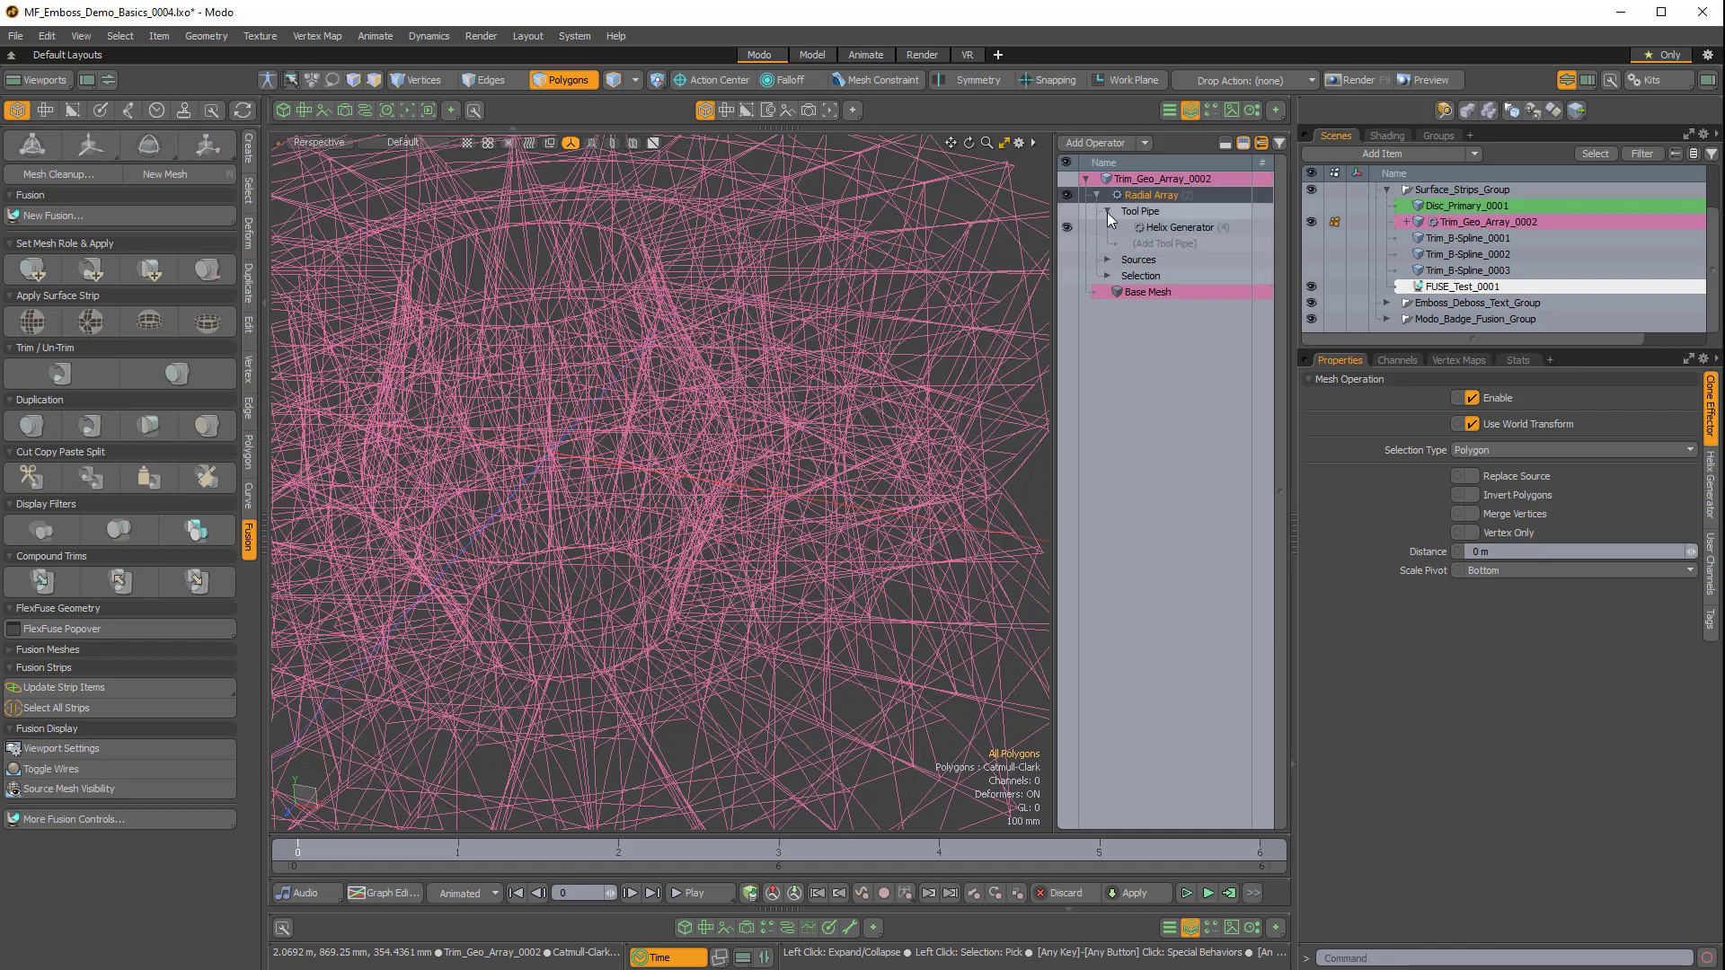
click(1149, 226)
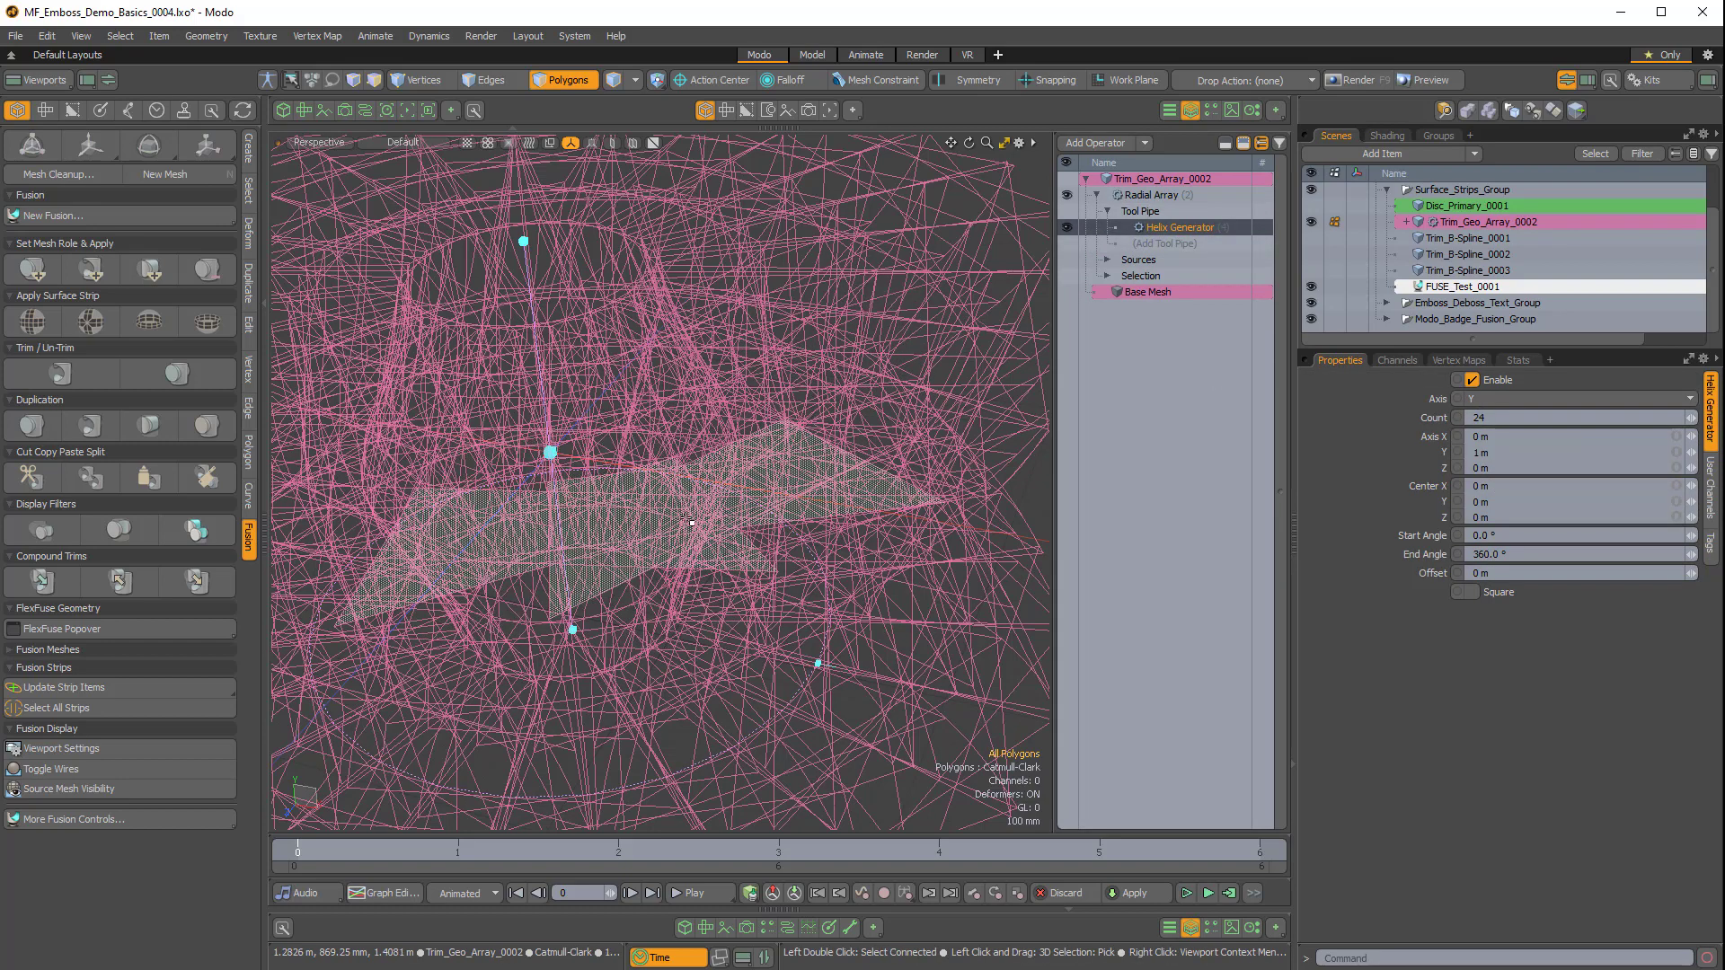
drag(1459, 417, 1388, 409)
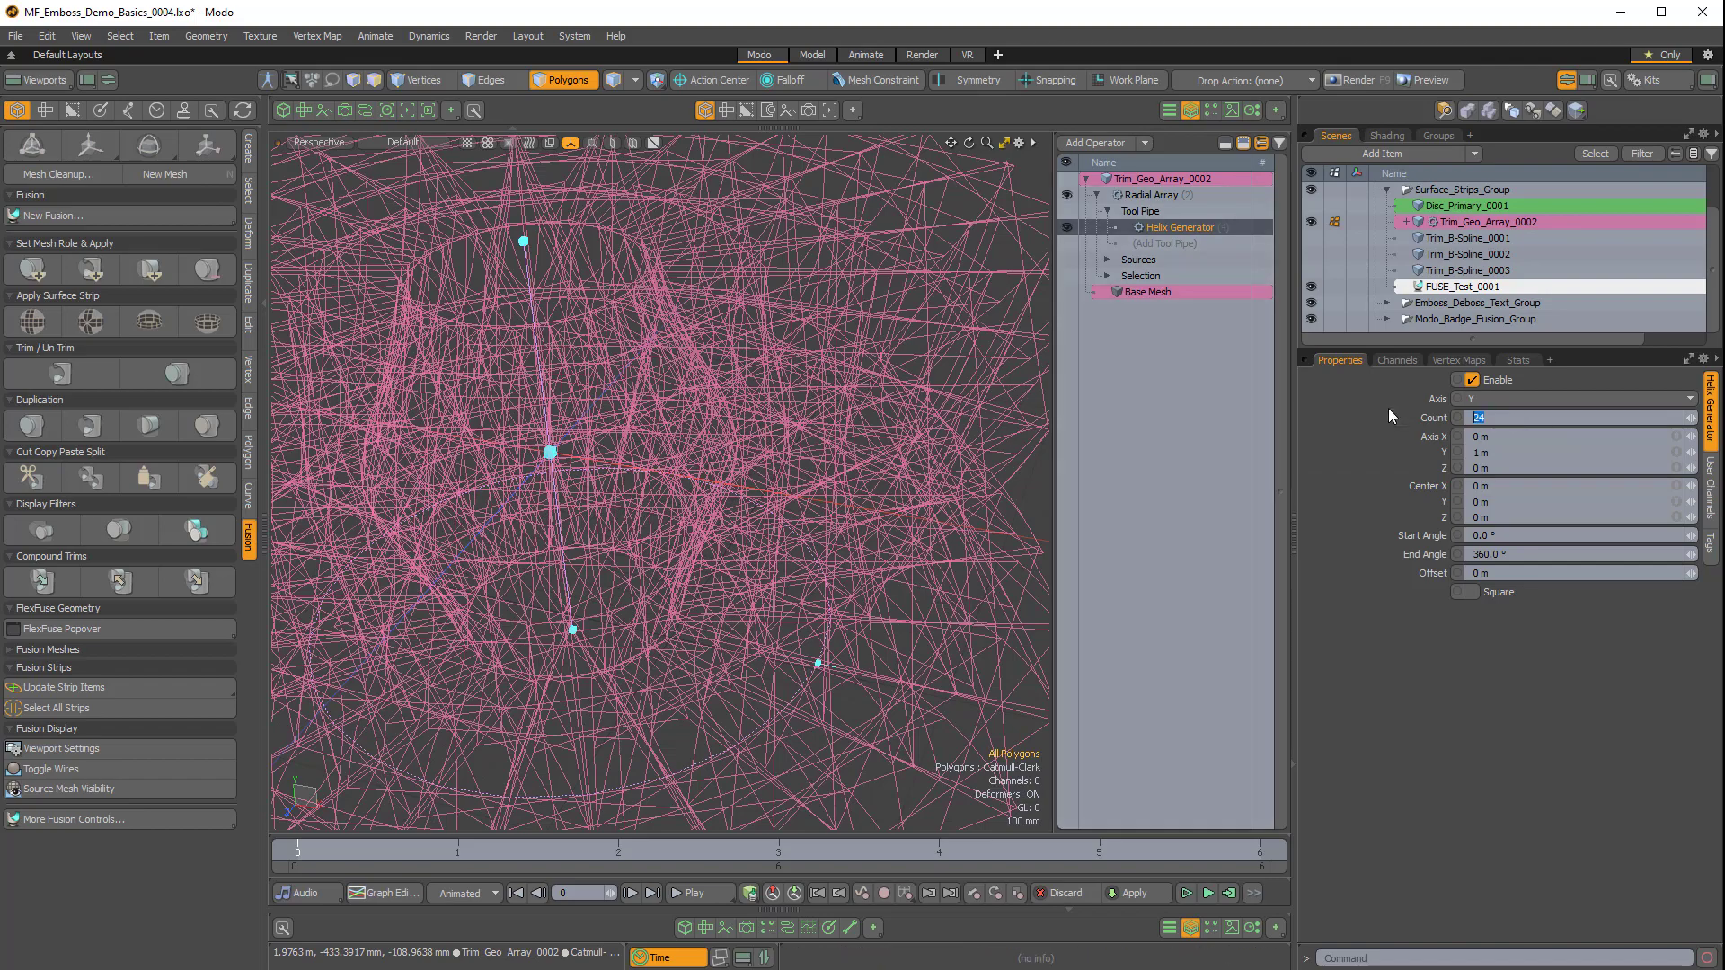
text(4)
alt+drag(898, 503, 727, 350)
scroll(729, 467, up, 5)
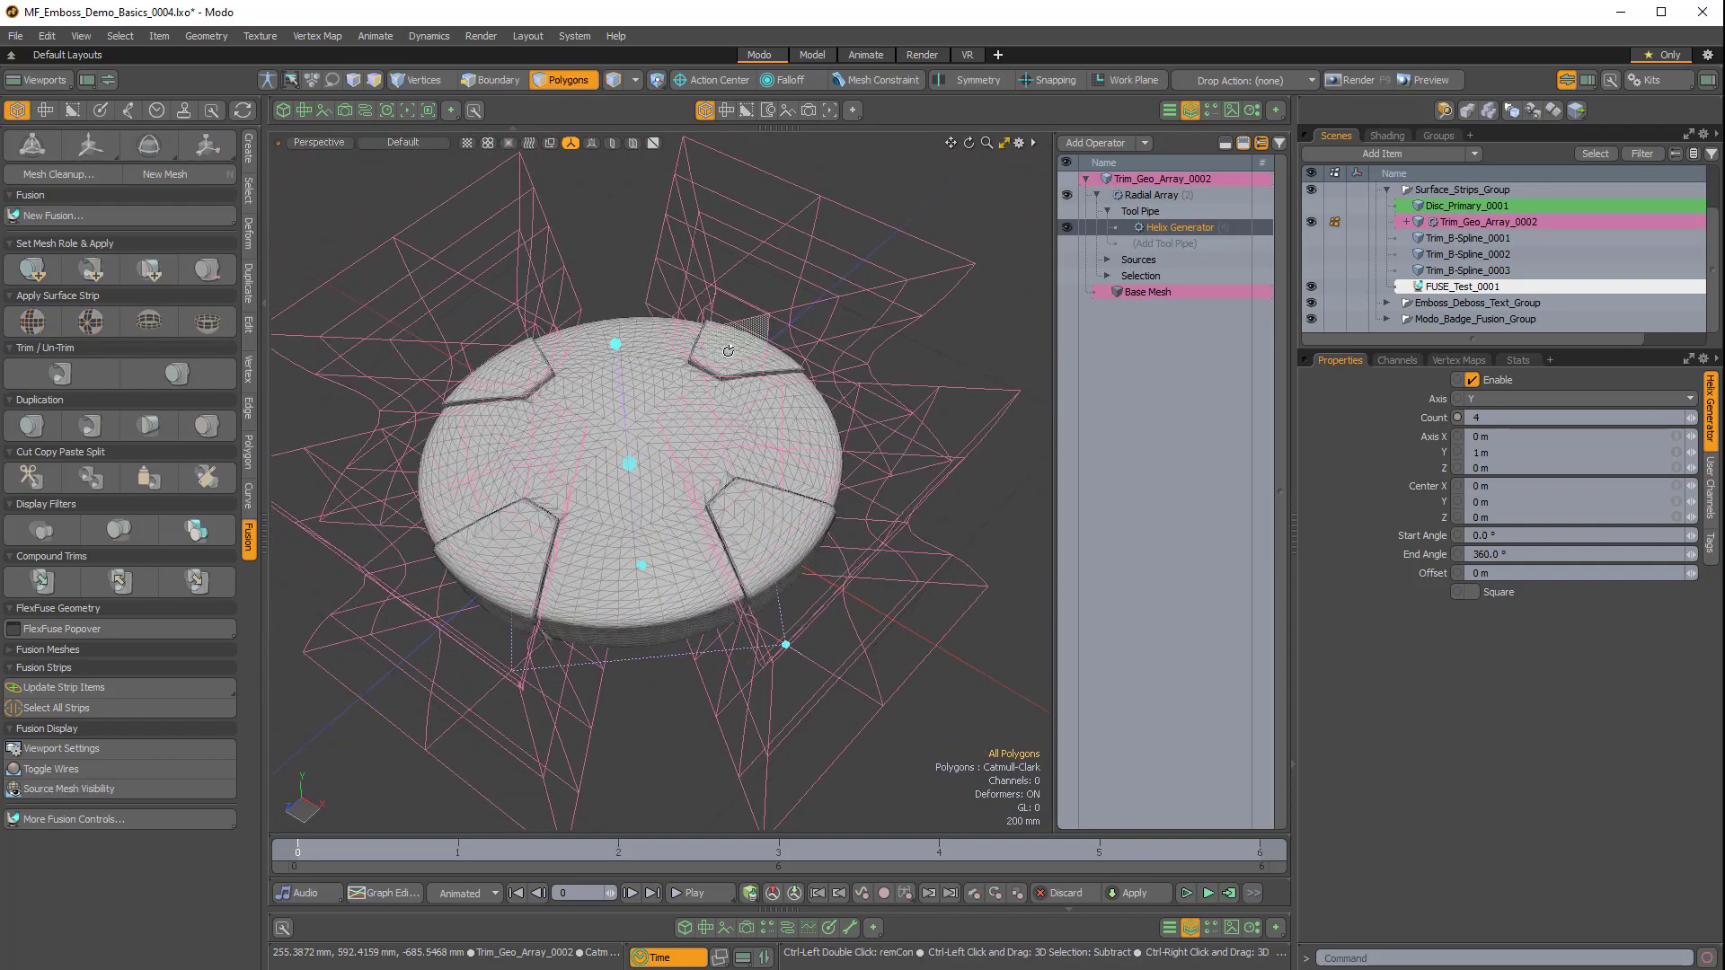
Switch to the render camera, release the Helix Generator and run a render preview to inspect the embossed disc from several angles.
key(ctrl+space)
click(753, 293)
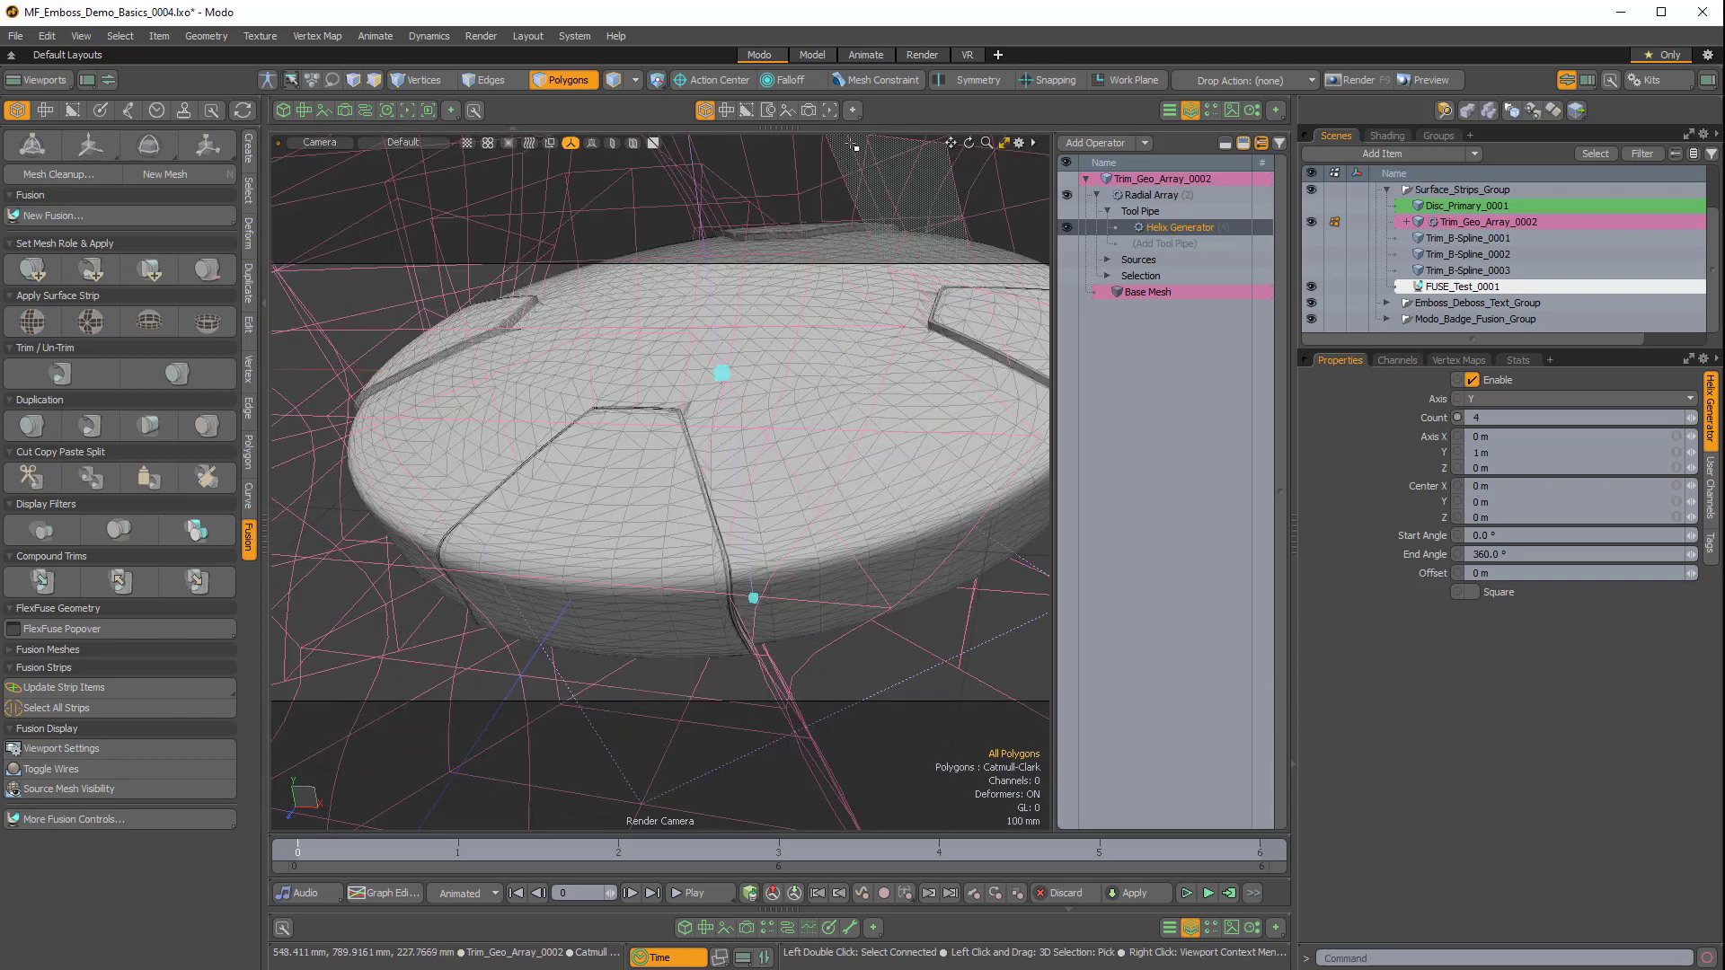
key(space)
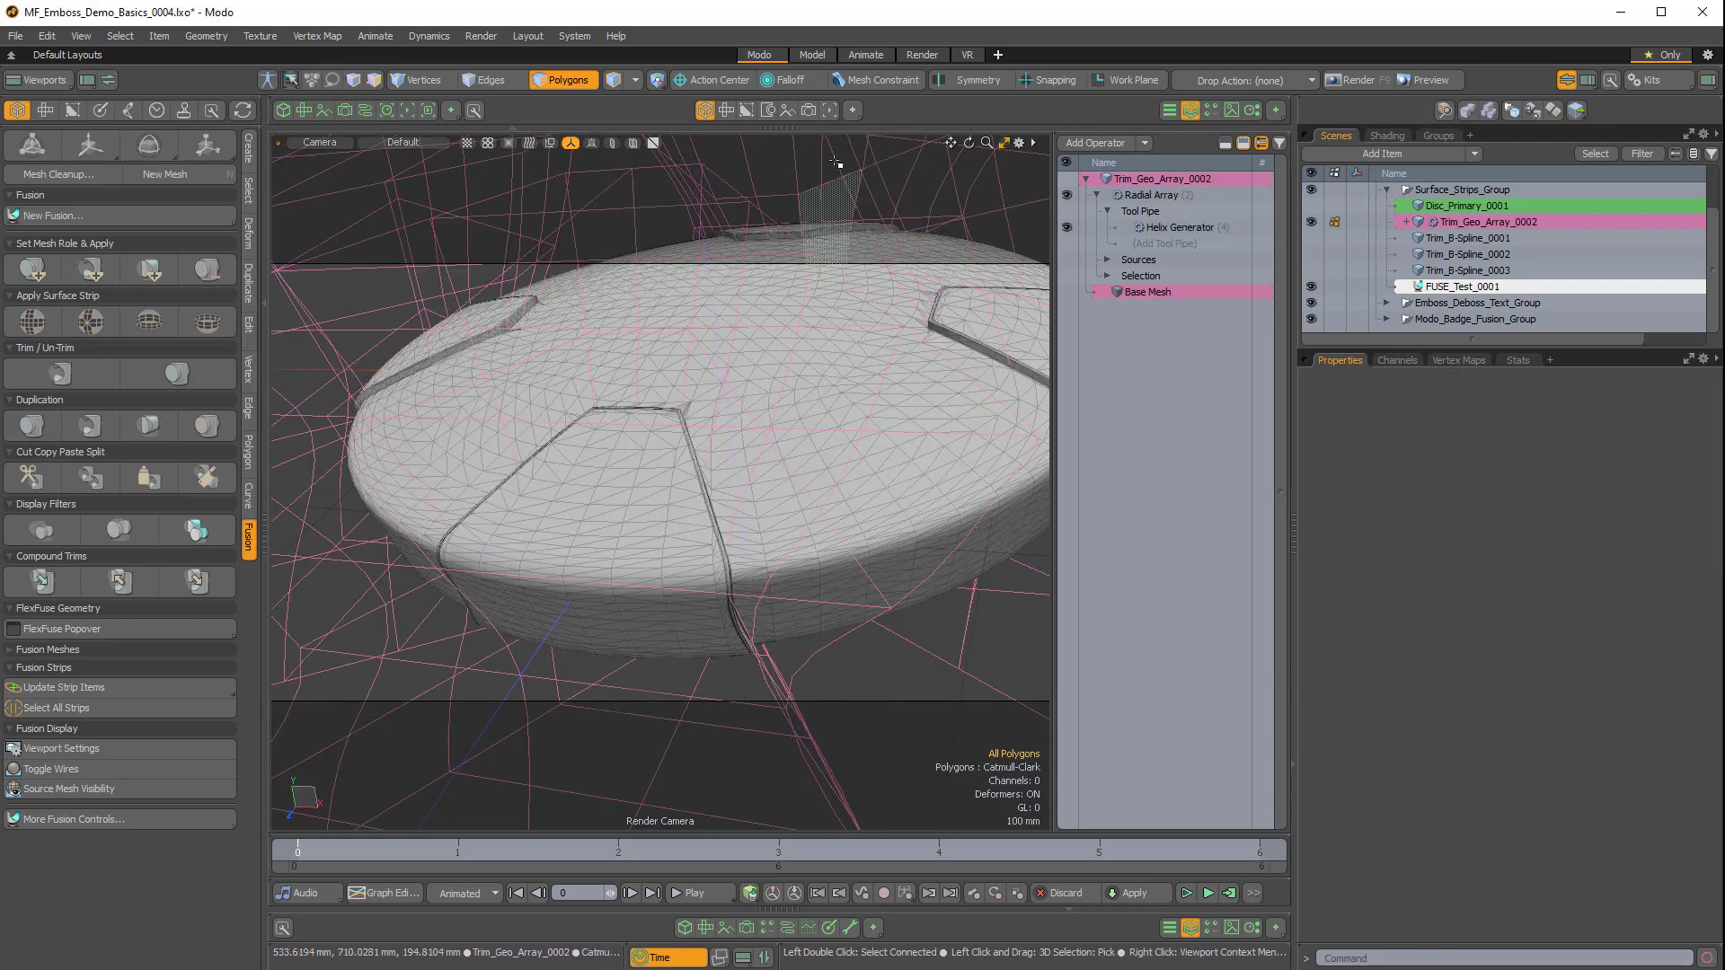
click(830, 110)
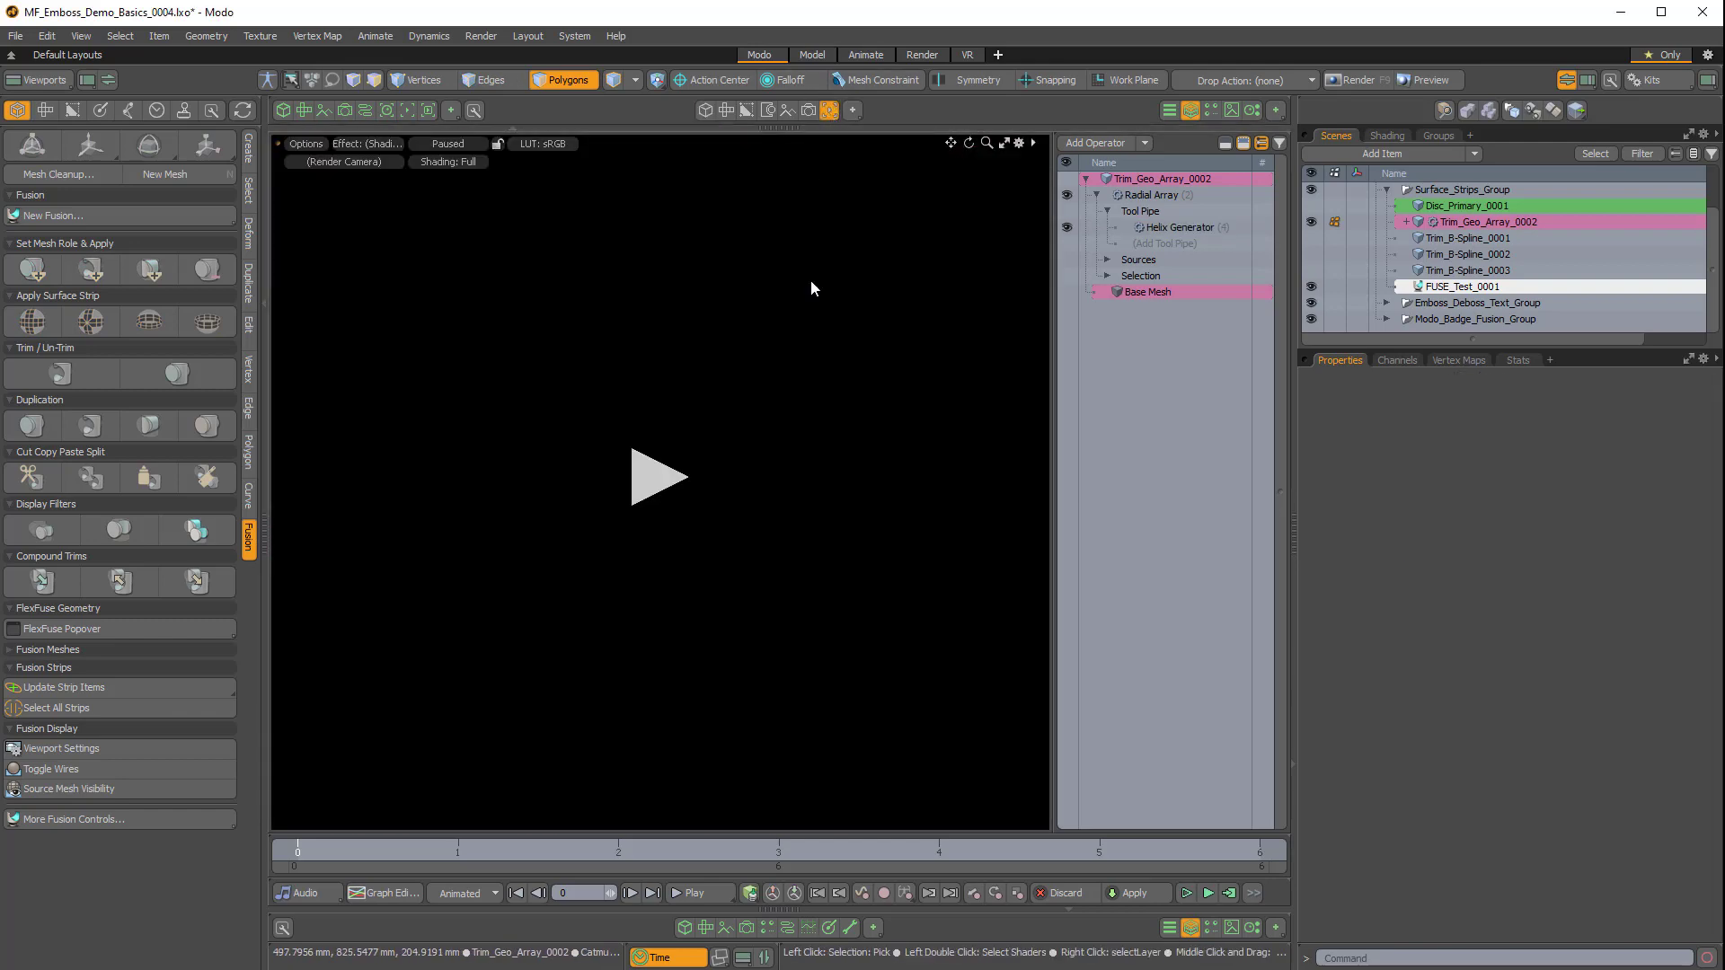
click(676, 478)
ctrl+alt+drag(678, 456, 806, 579)
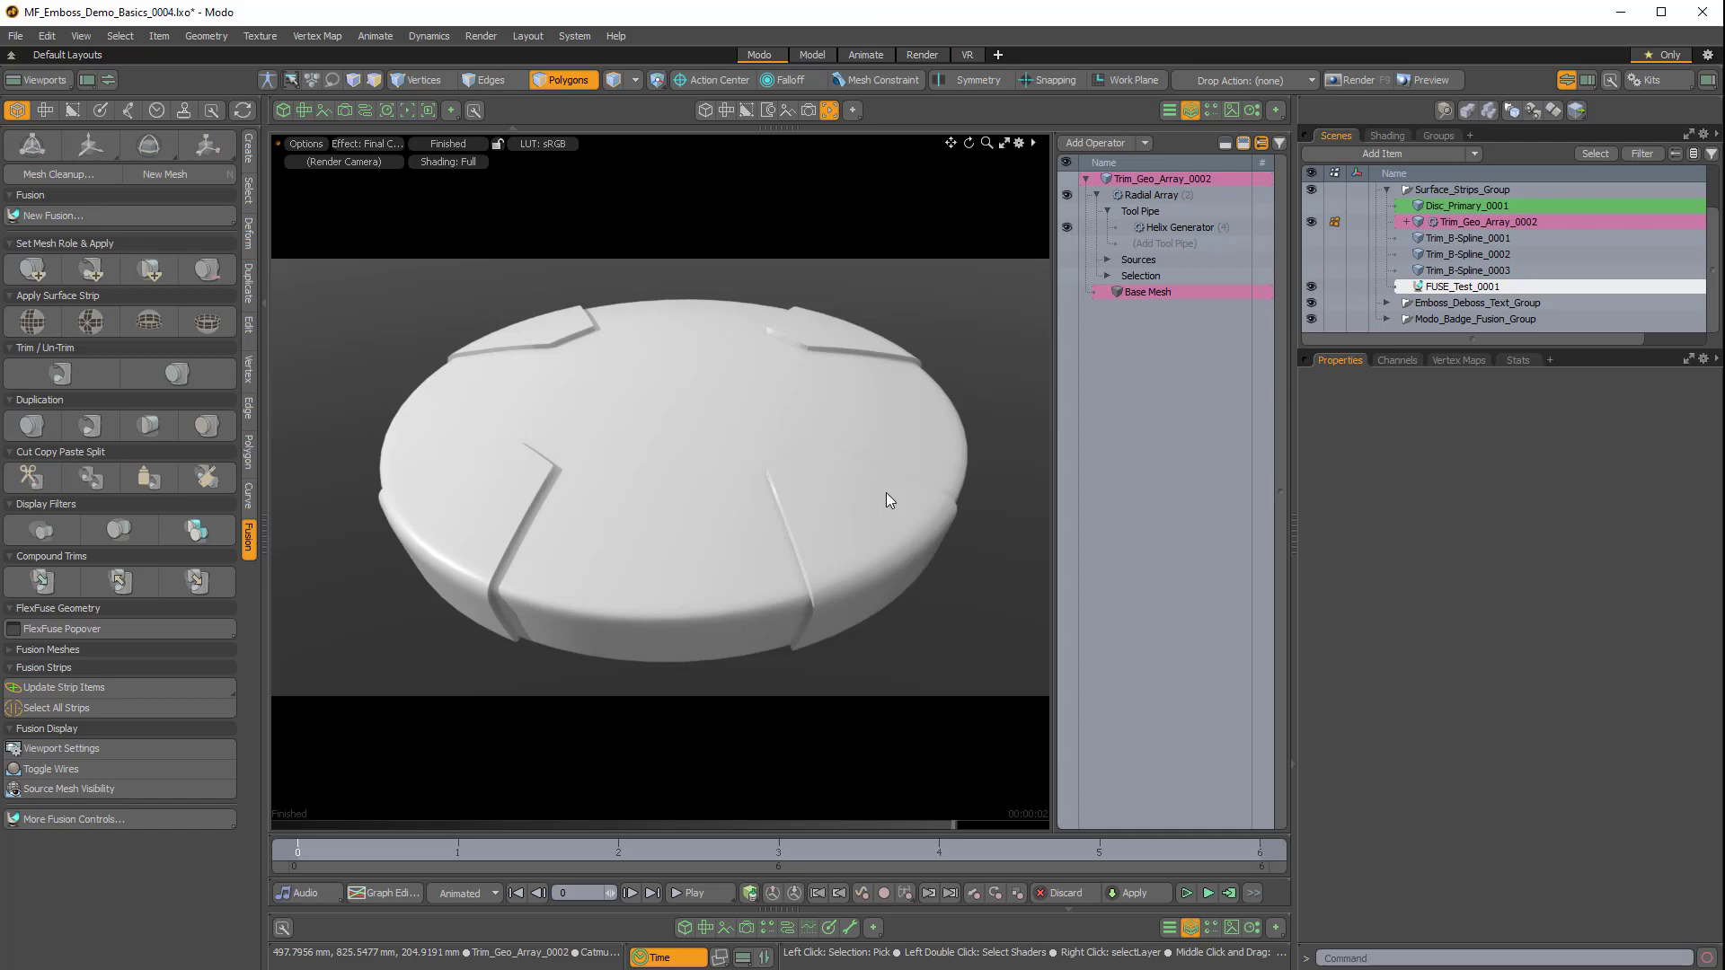
alt+drag(858, 534, 812, 530)
alt+drag(744, 484, 787, 468)
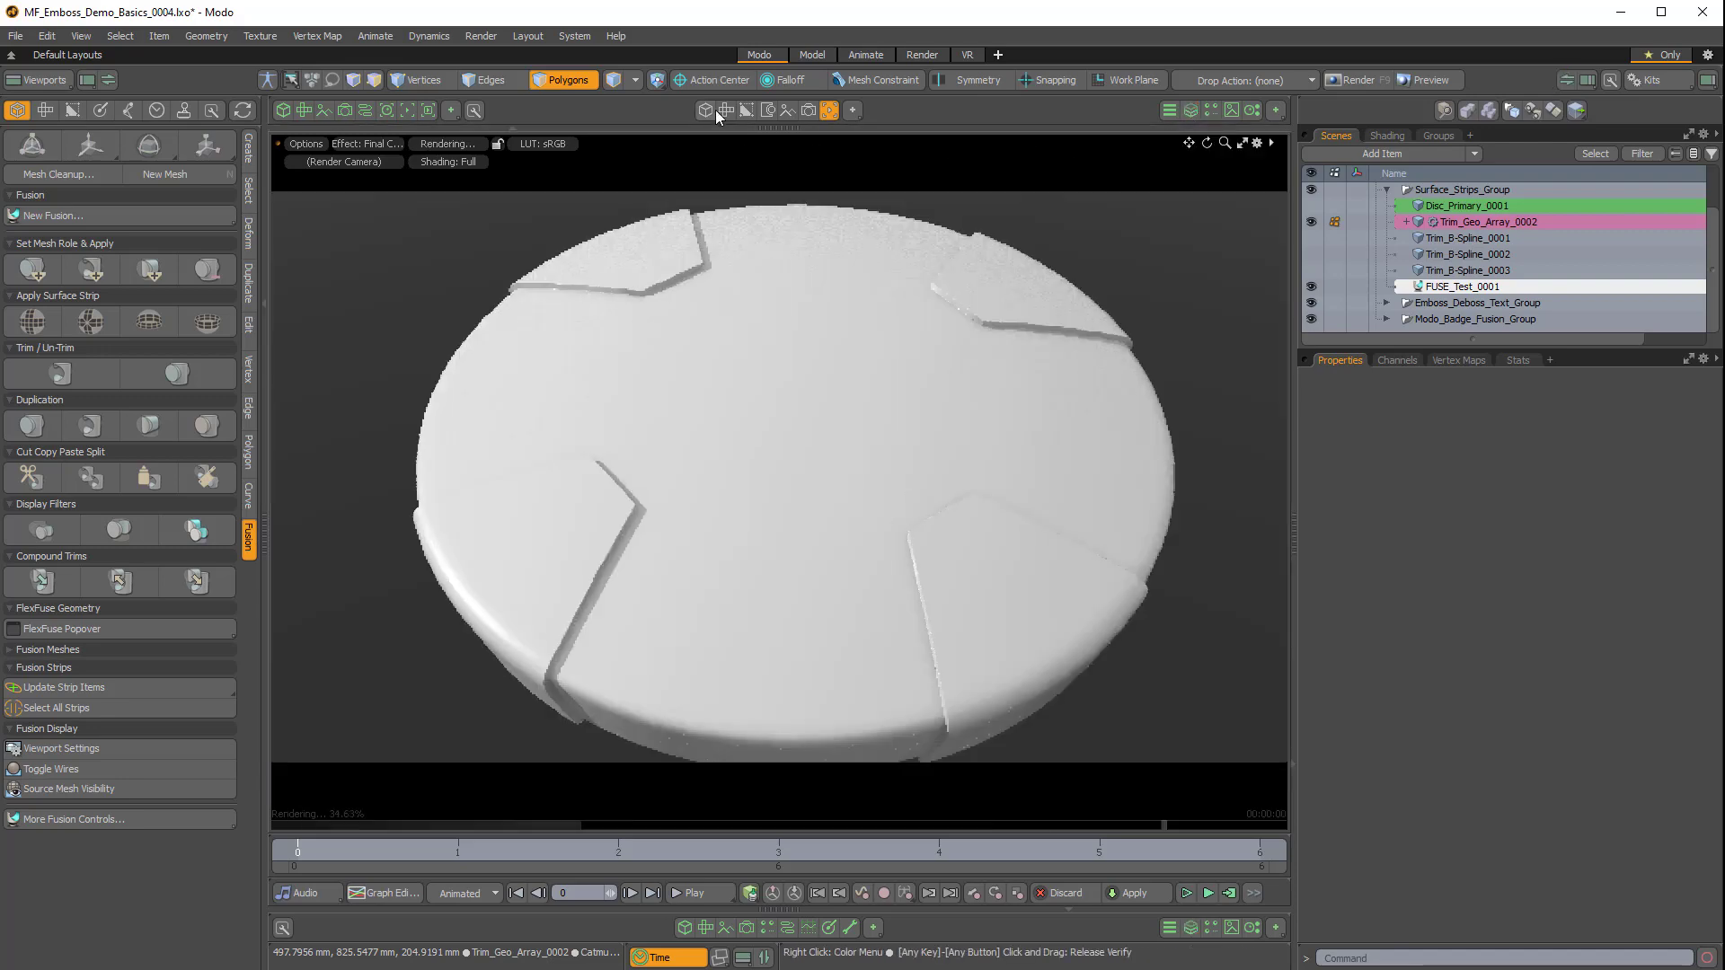
Return from the render preview to the 3D perspective view and examine the disc with its full trim array.
click(710, 109)
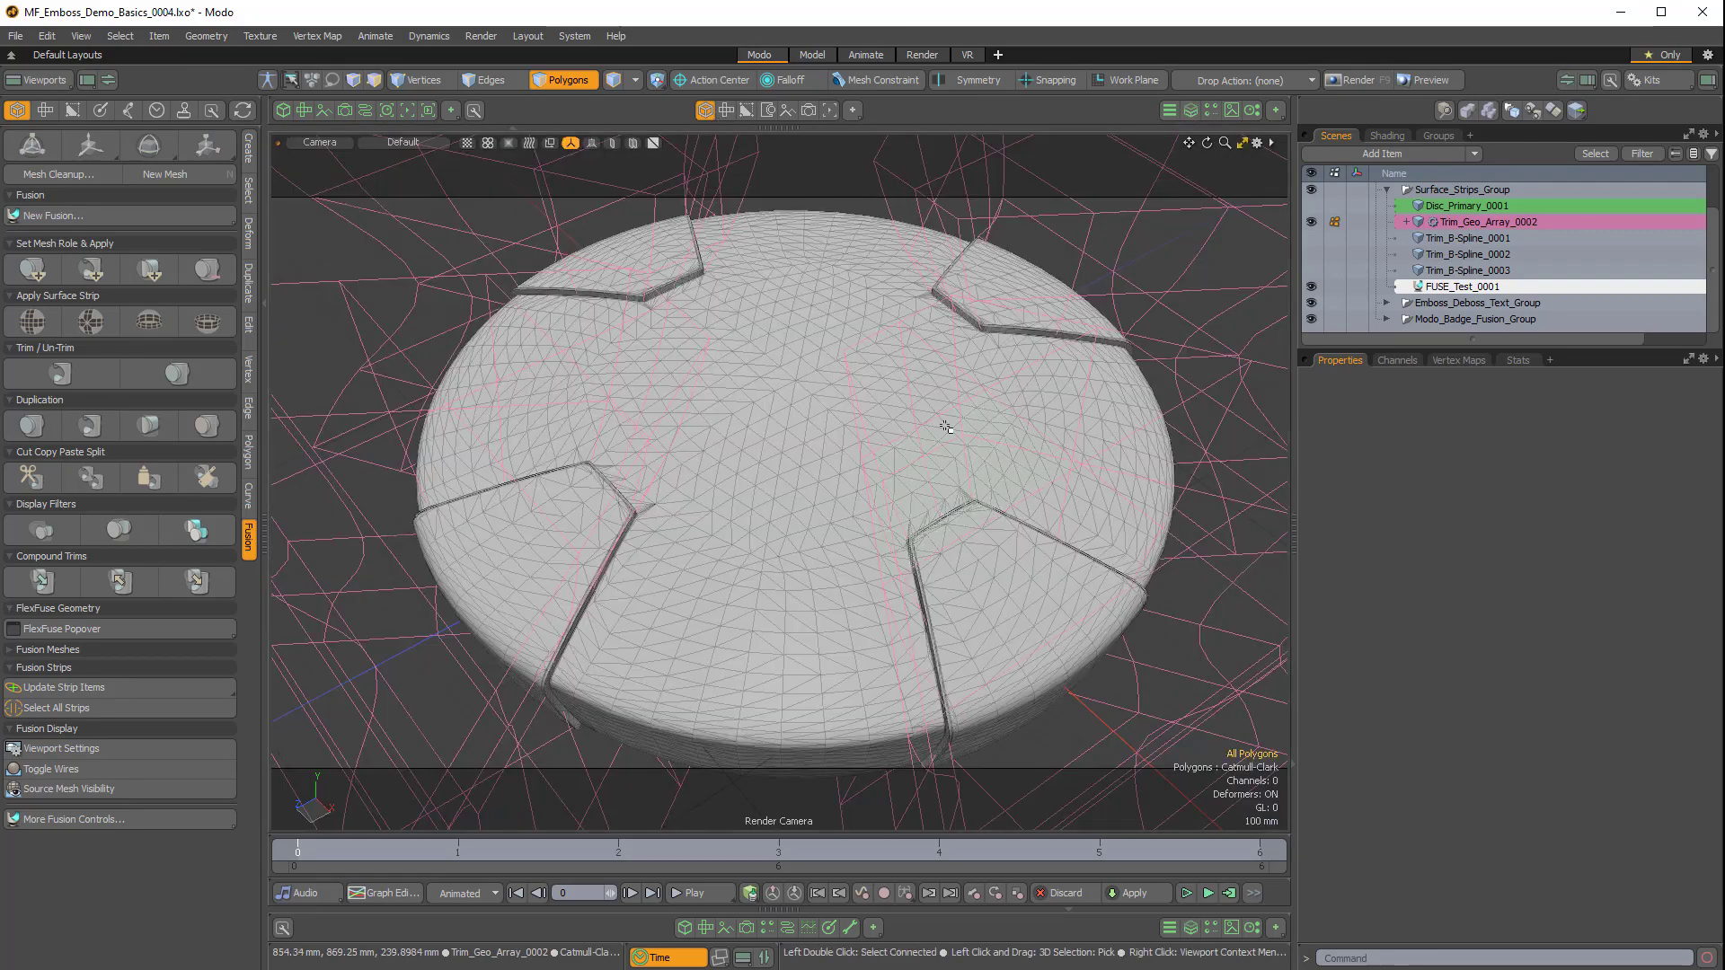
alt+shift+drag(949, 387, 840, 397)
key(ctrl+space)
click(1056, 399)
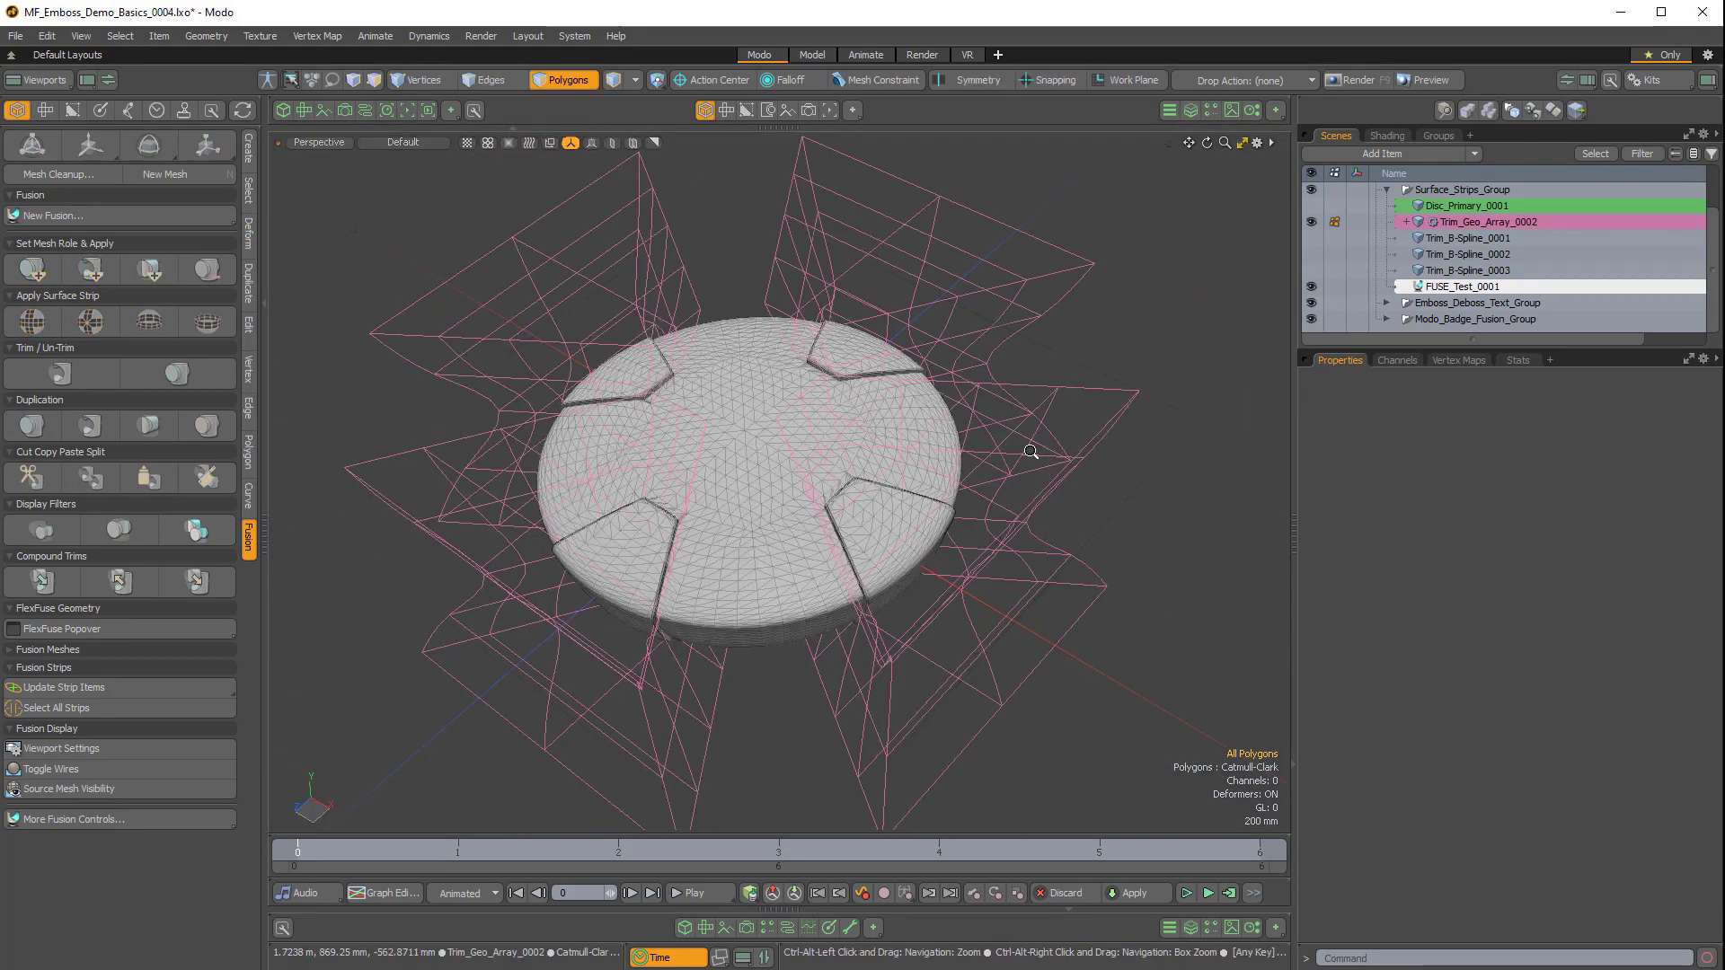
alt+drag(1032, 450, 1067, 426)
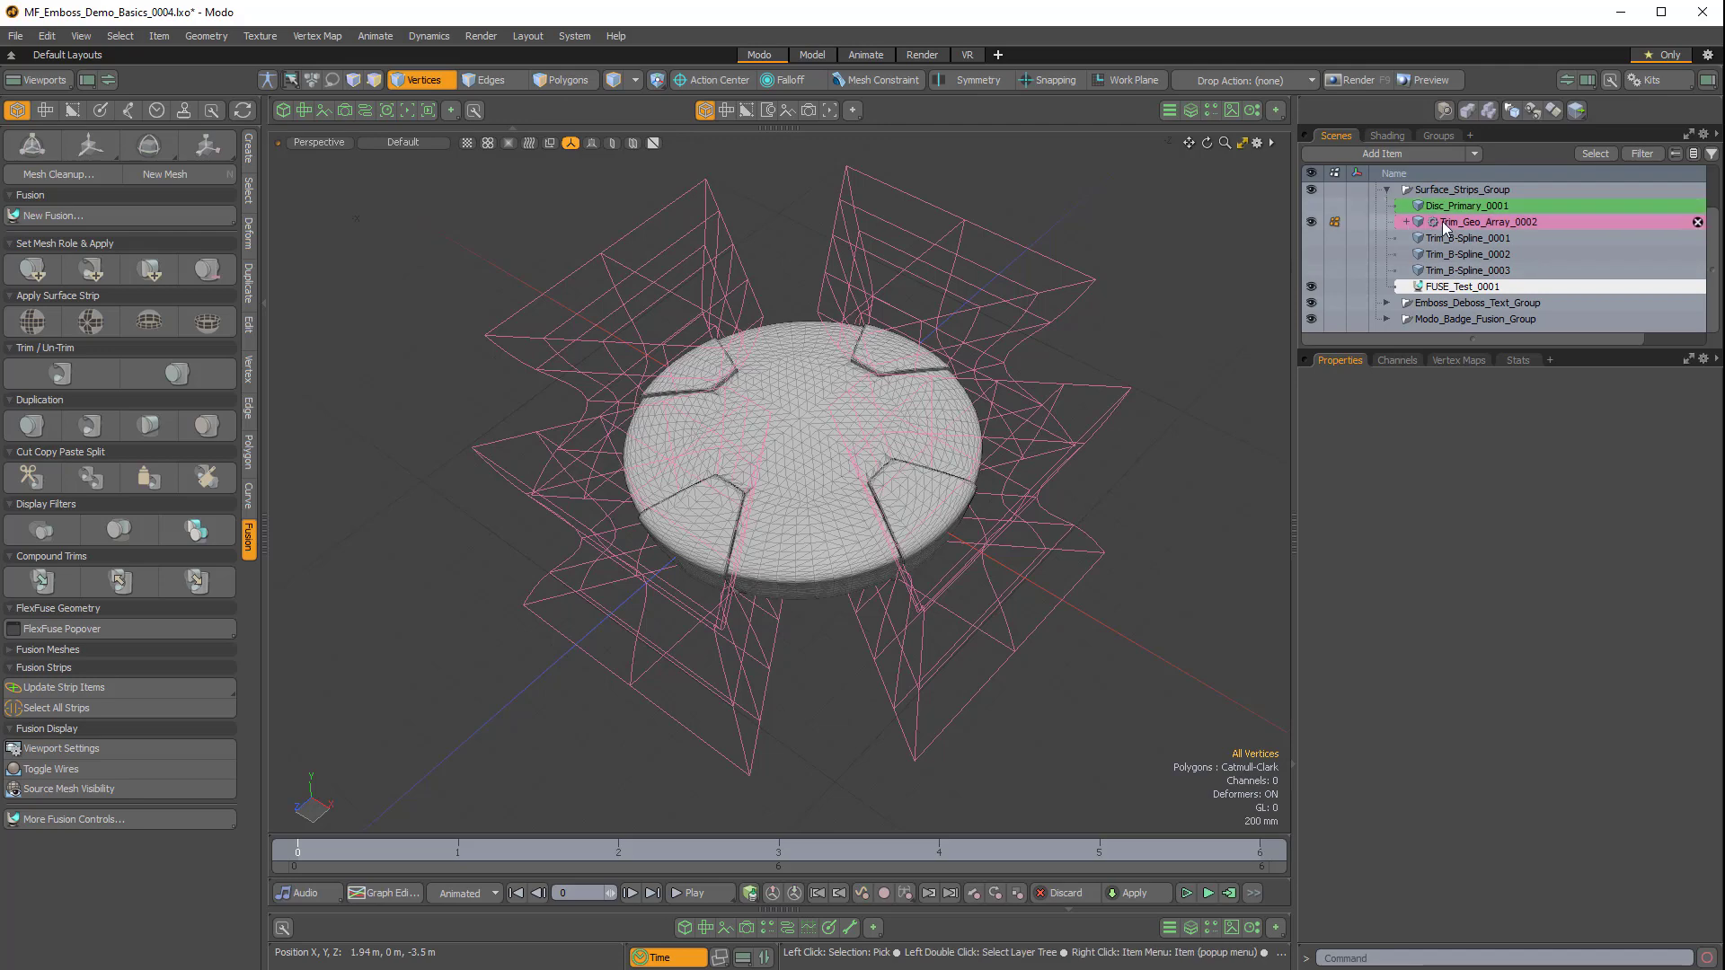
Remove Trim_Geo_Array_0002 from the fusion so it no longer trims the disc, and hide its mesh.
click(1359, 224)
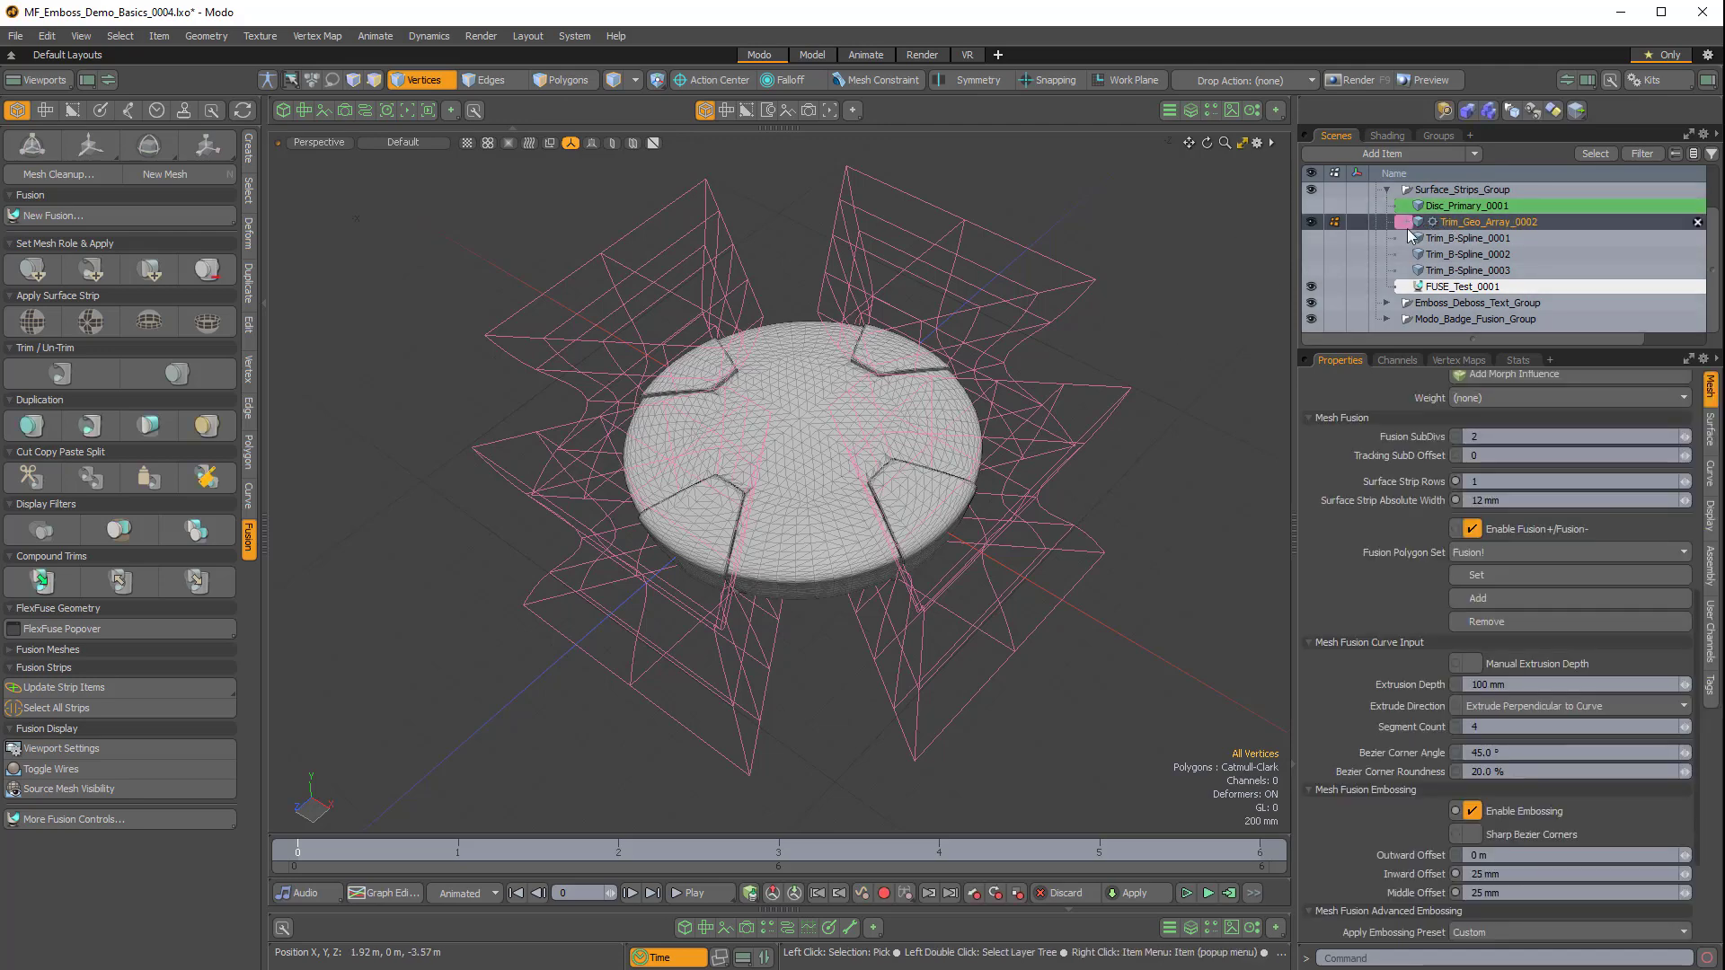
alt+drag(1114, 399, 1130, 385)
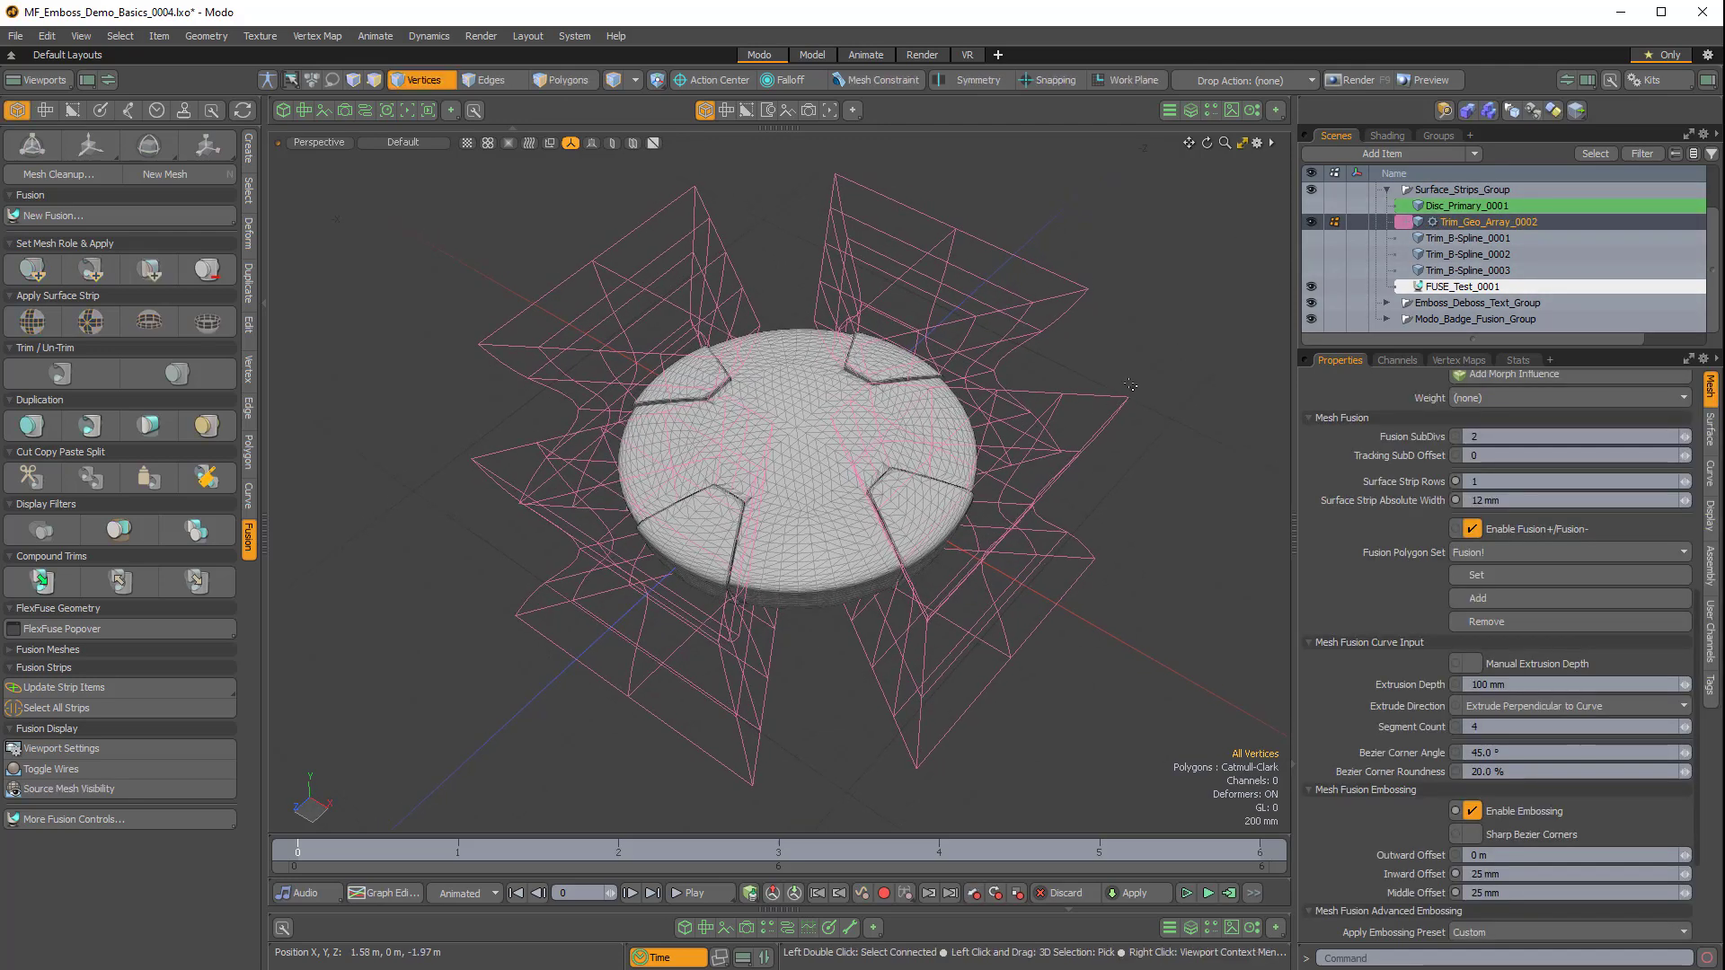
click(213, 276)
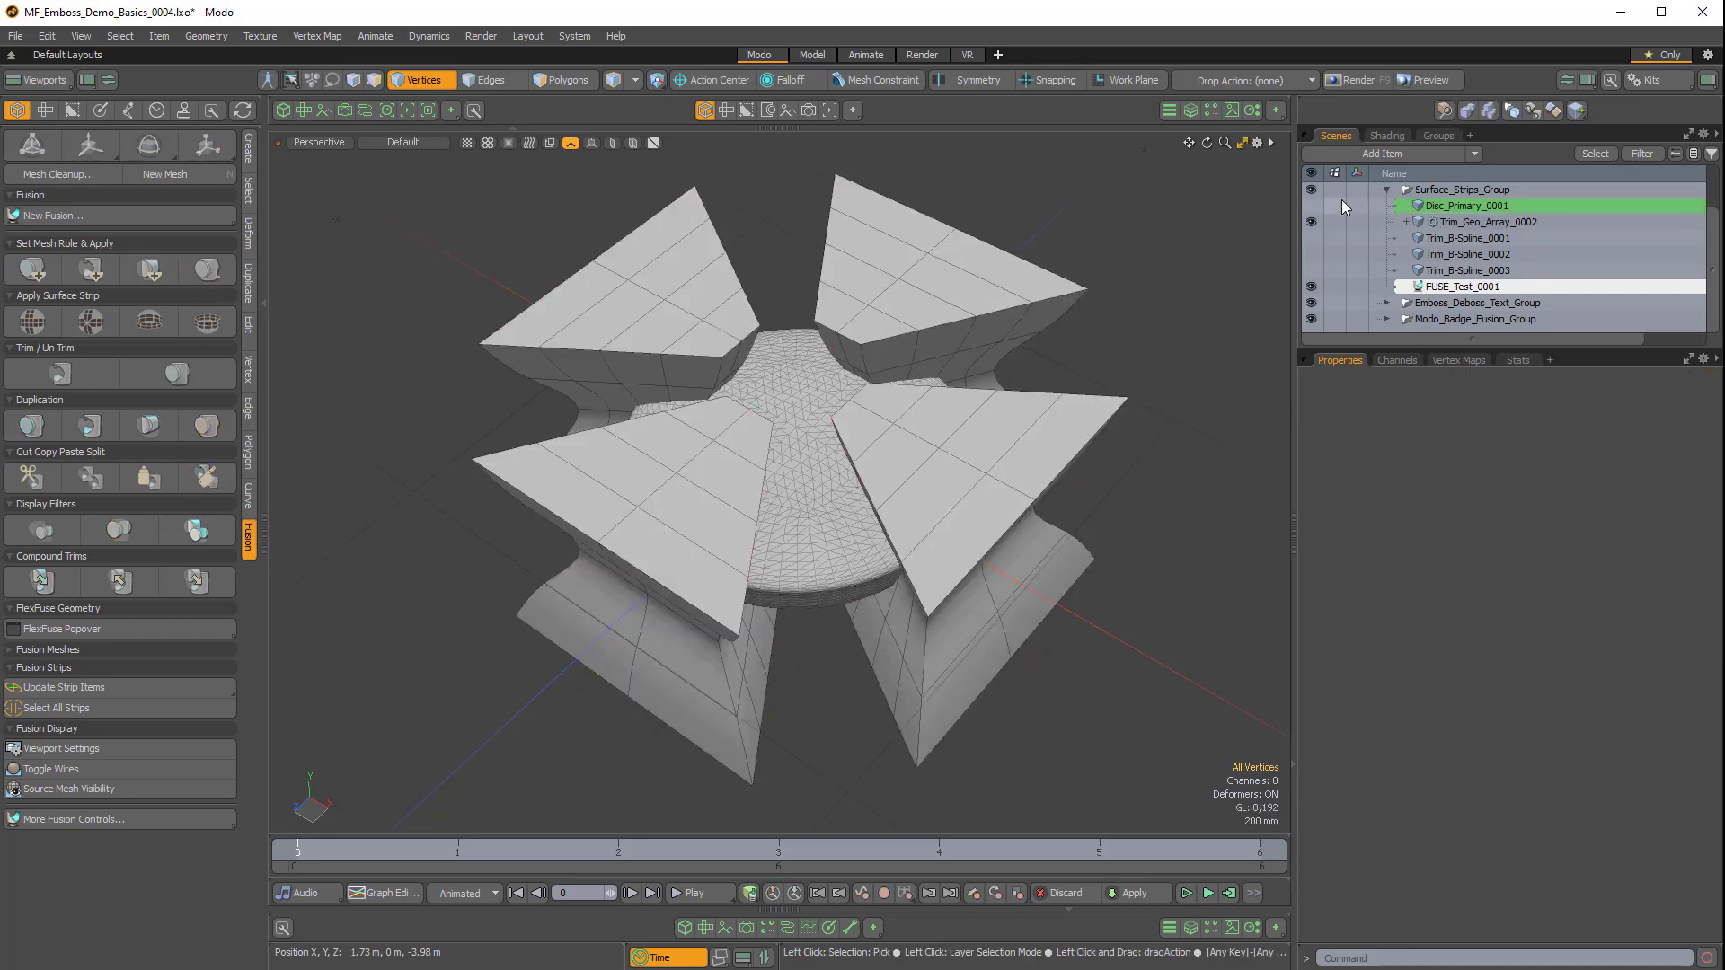
click(1446, 223)
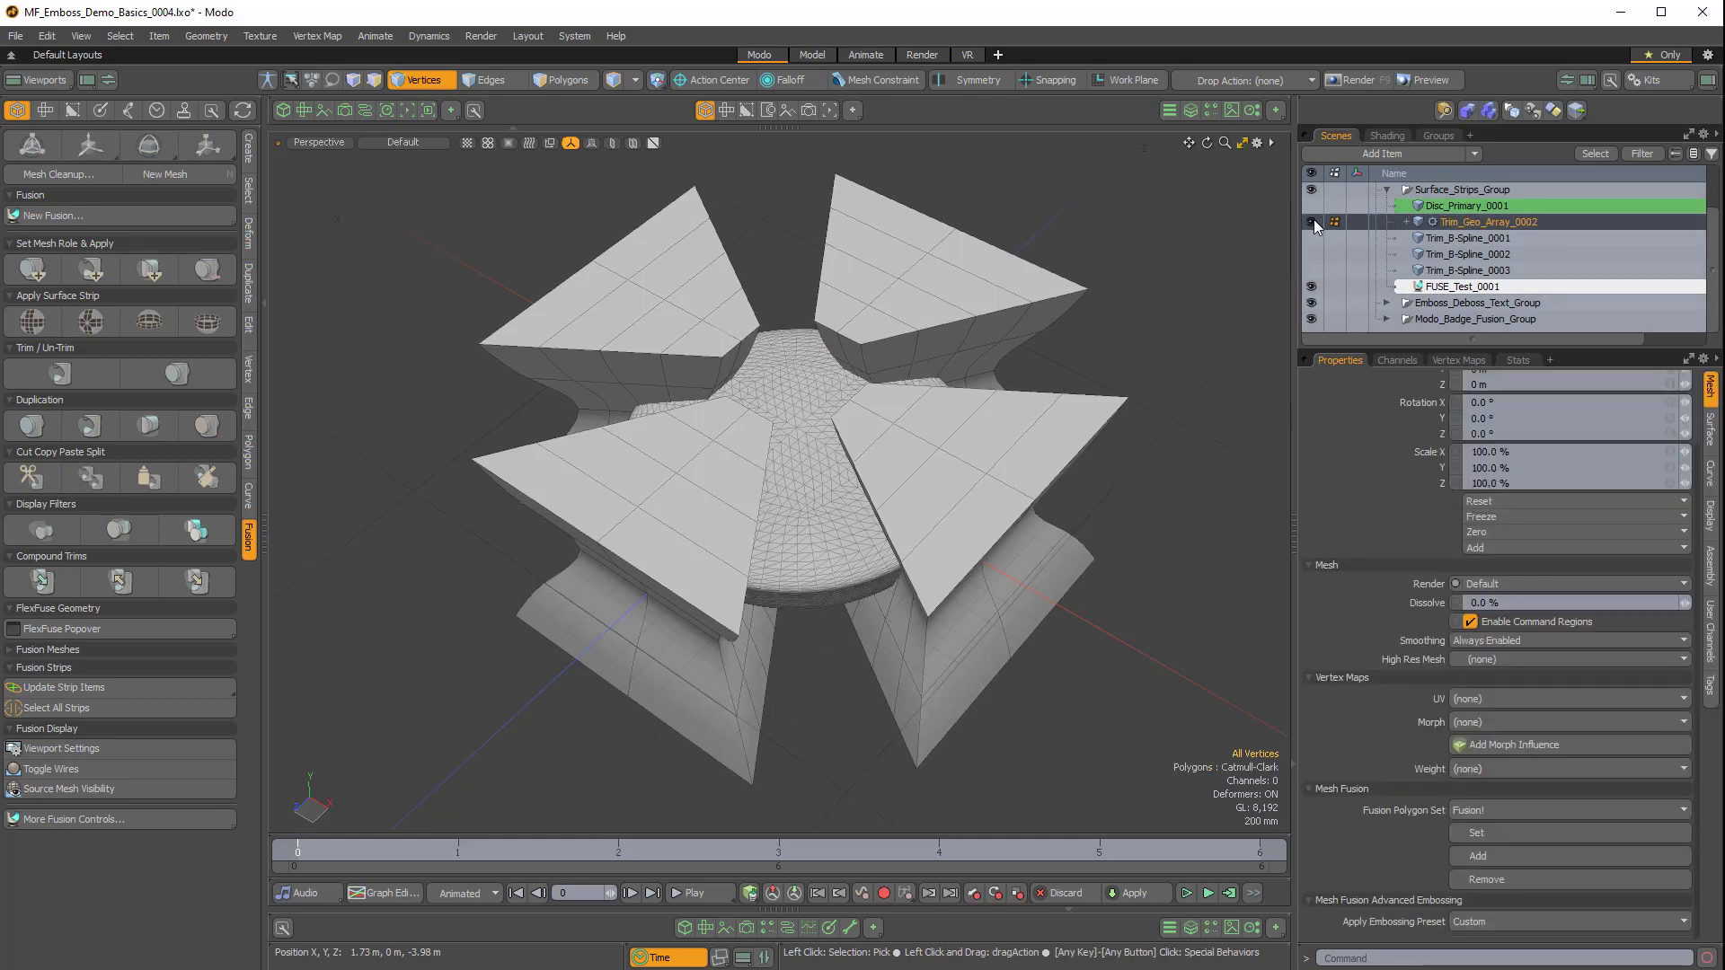
ctrl+click(1477, 224)
alt+shift+drag(1103, 422, 964, 678)
alt+drag(1113, 624, 1137, 600)
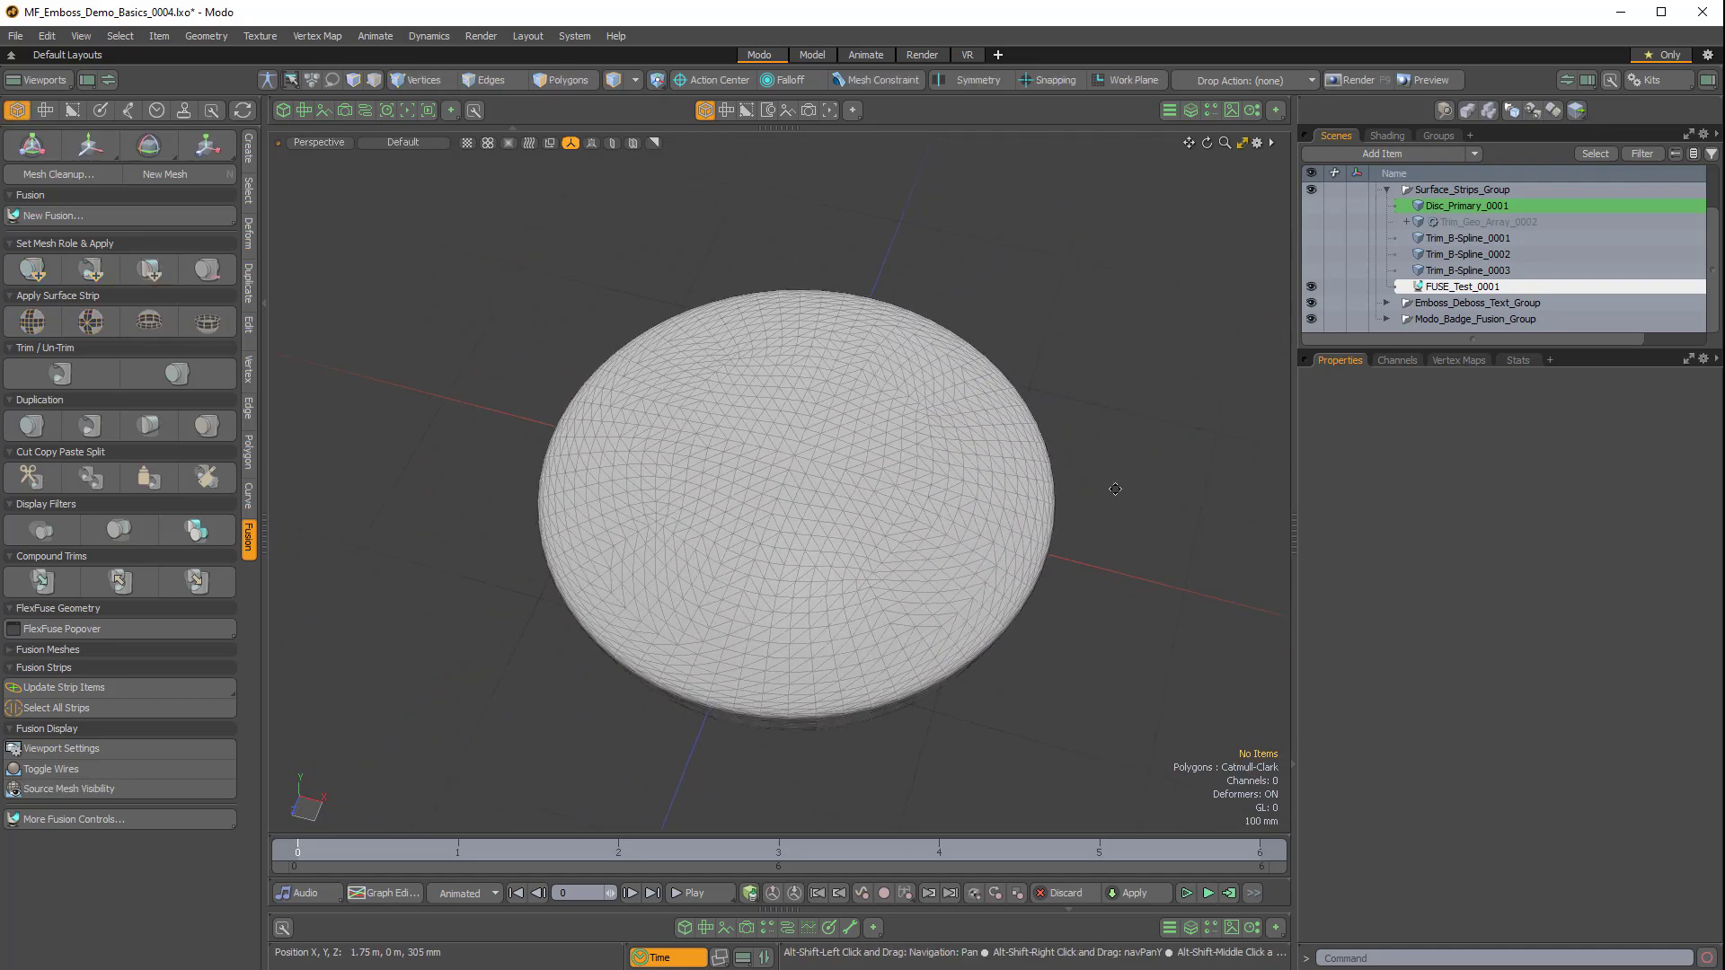
Show the Disc_Primary_0001 source mesh to examine it over the fused disc, and hide it again.
click(1312, 206)
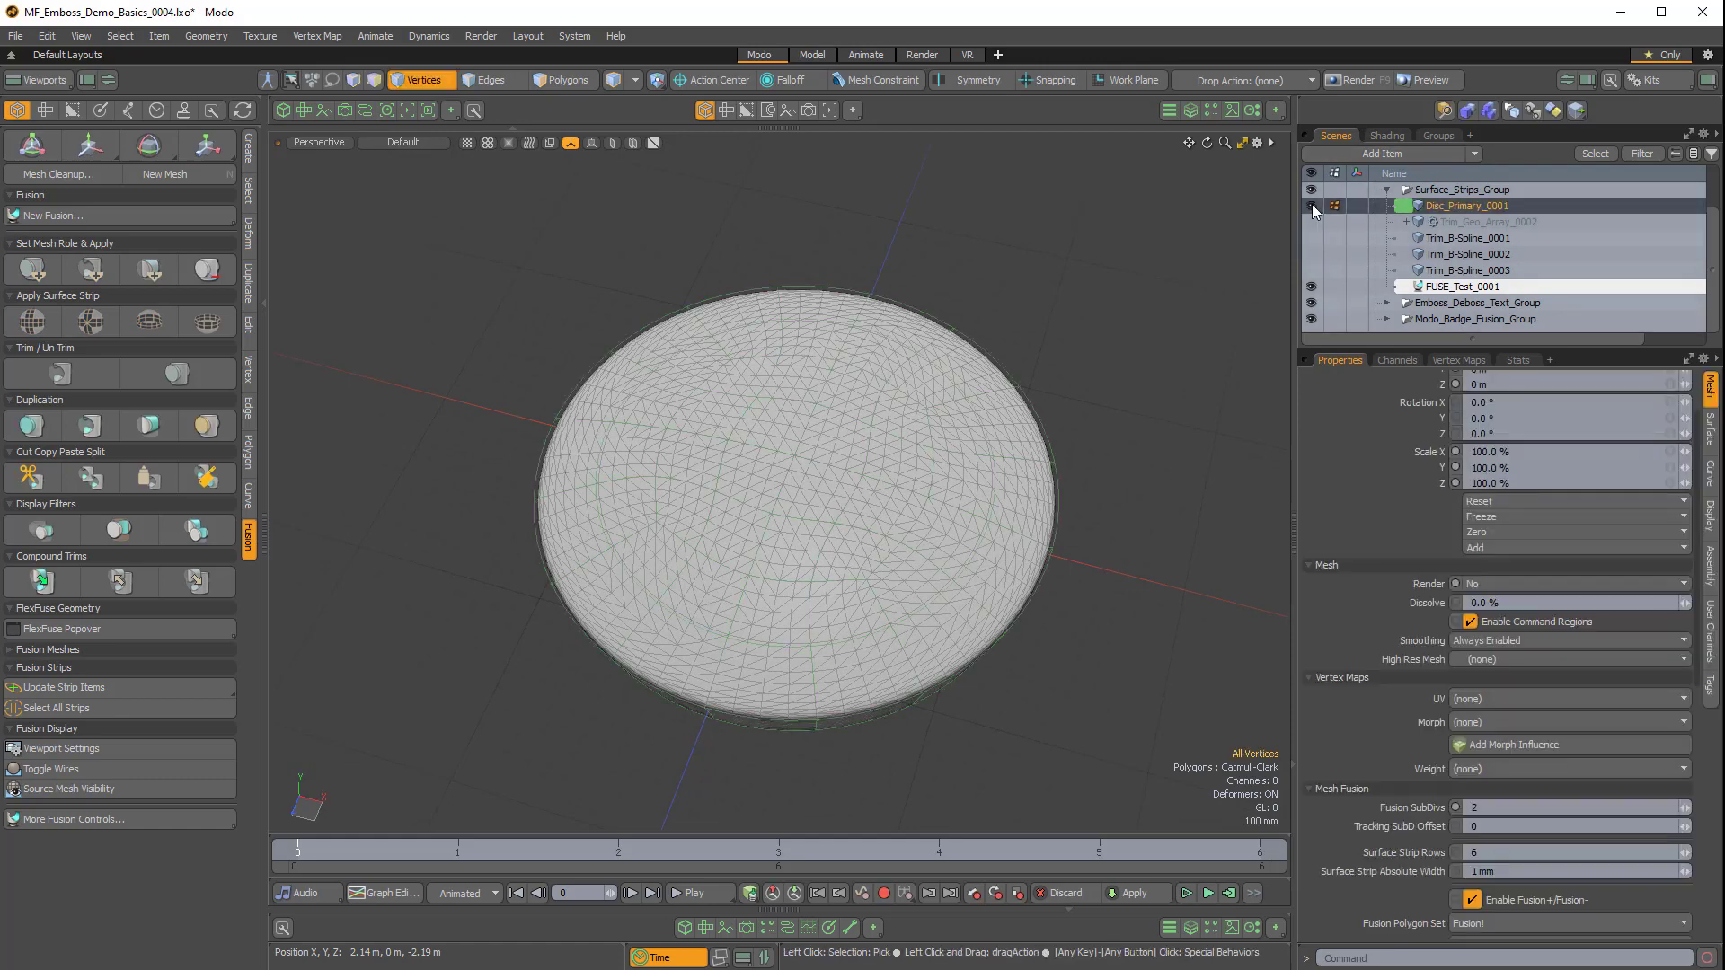
alt+drag(878, 546, 1218, 261)
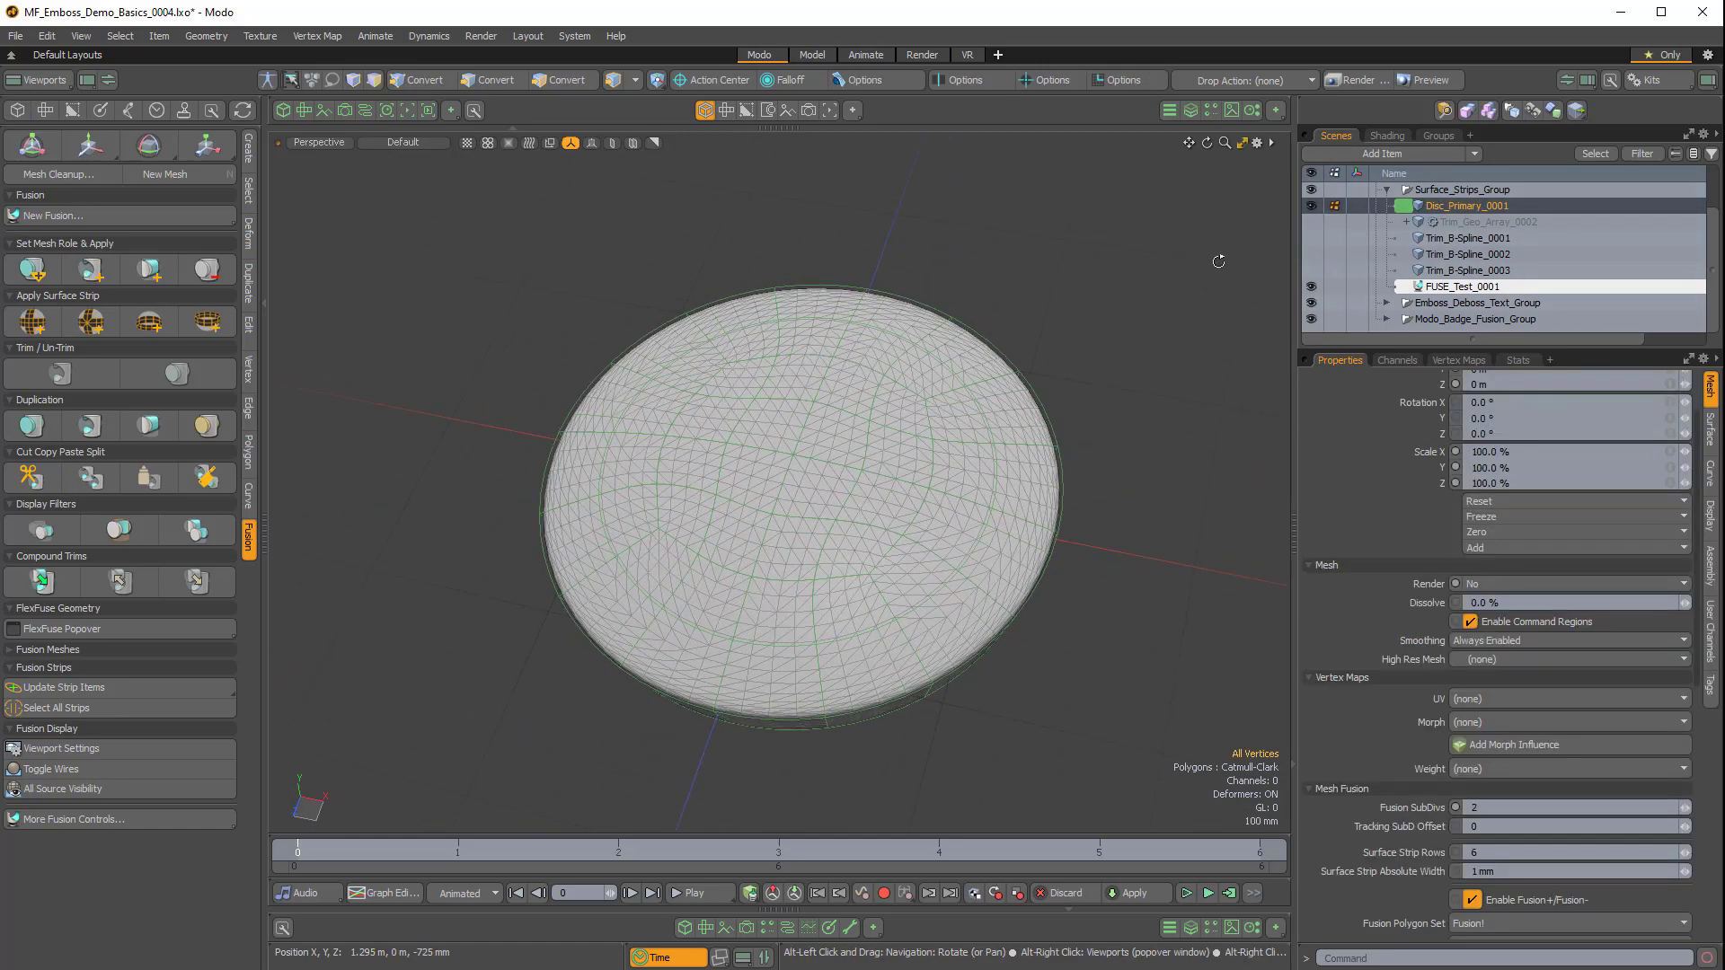
click(1311, 207)
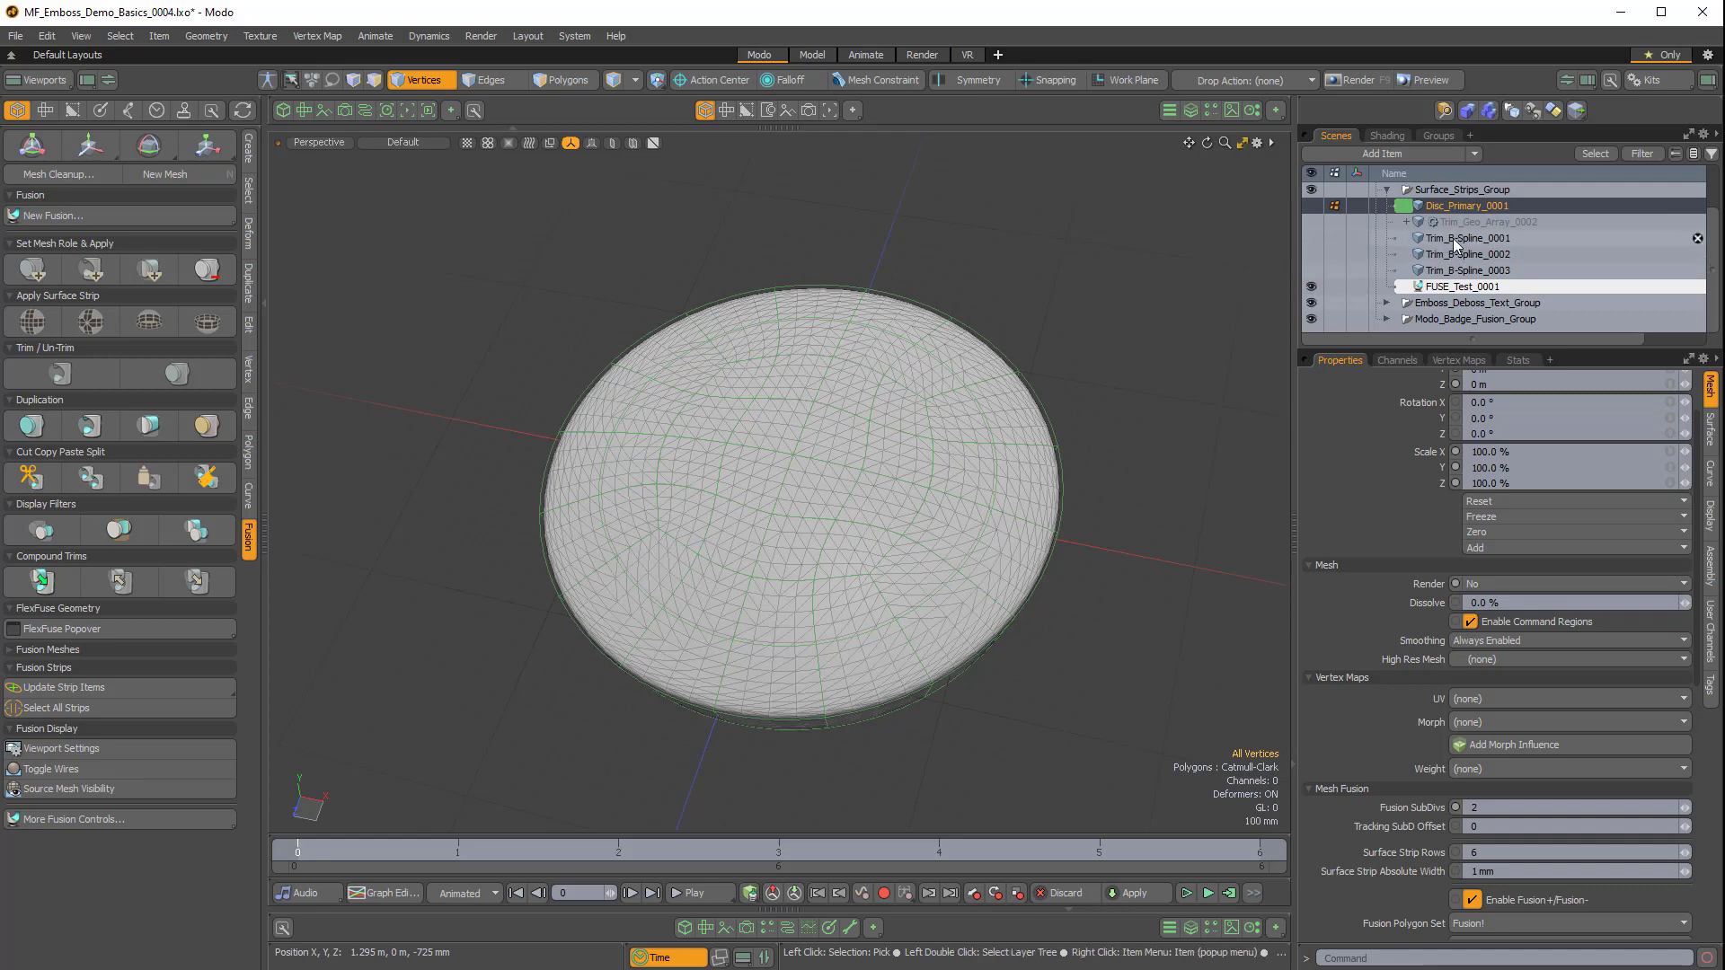
Show Trim_B-Spline_0001 and Trim_B-Spline_0002, select both, and isolate them in the viewport.
click(1311, 255)
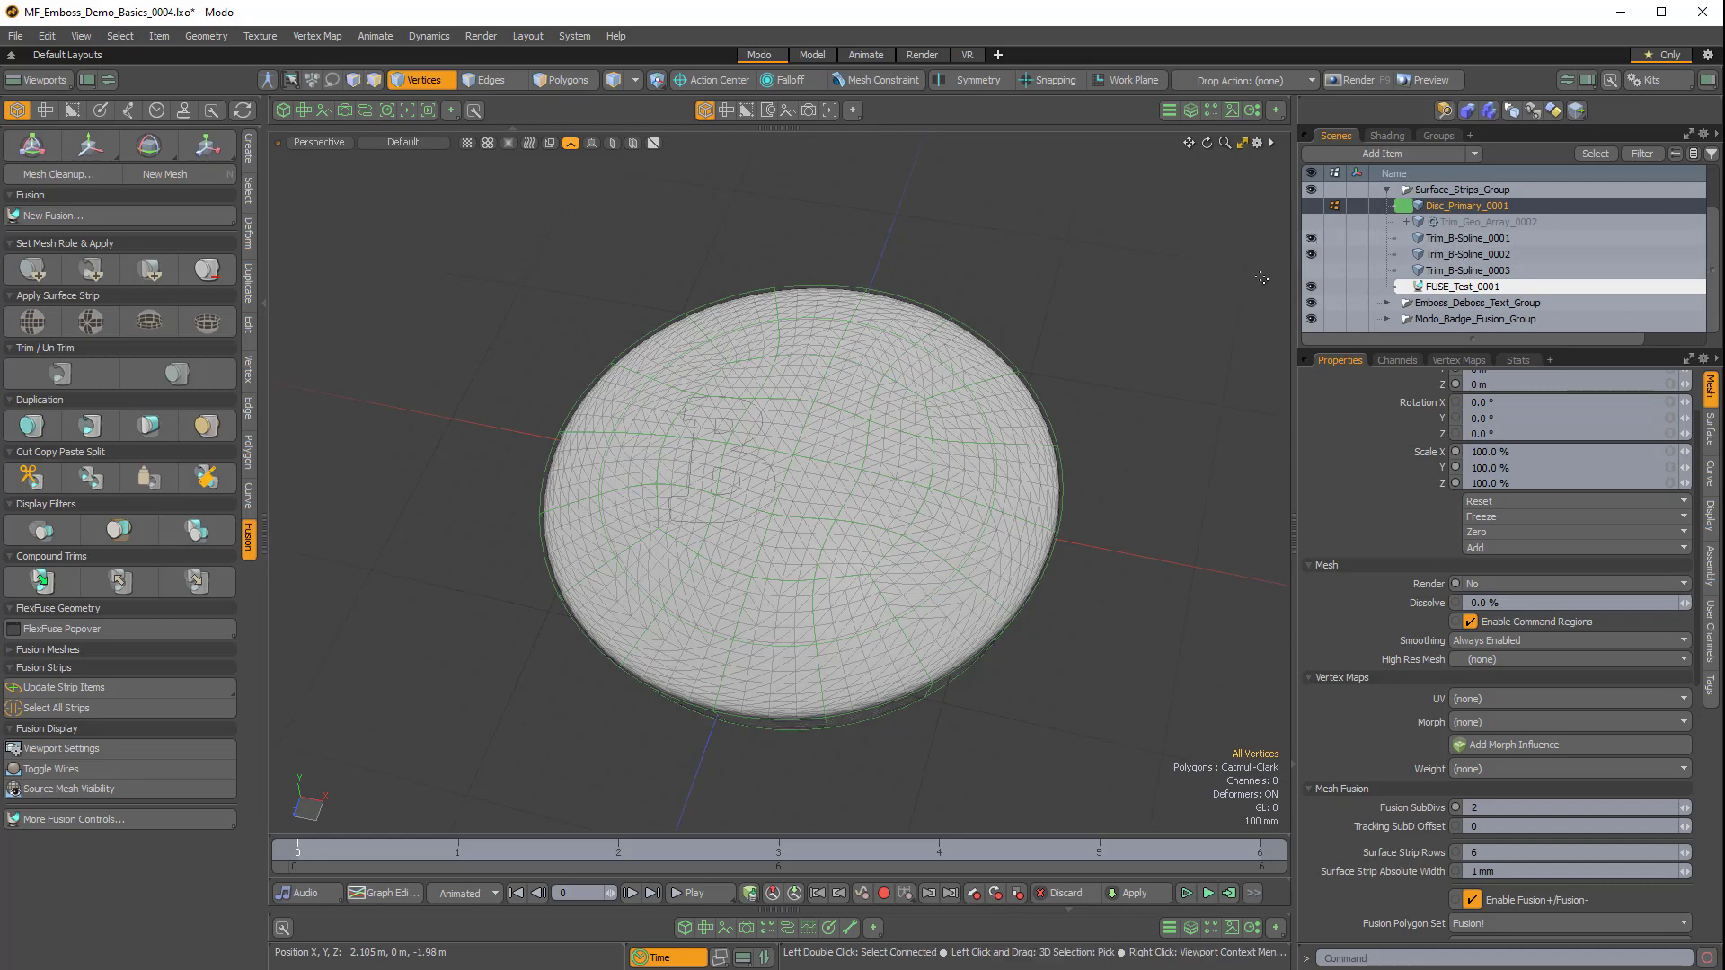
click(1449, 237)
shift+click(1399, 256)
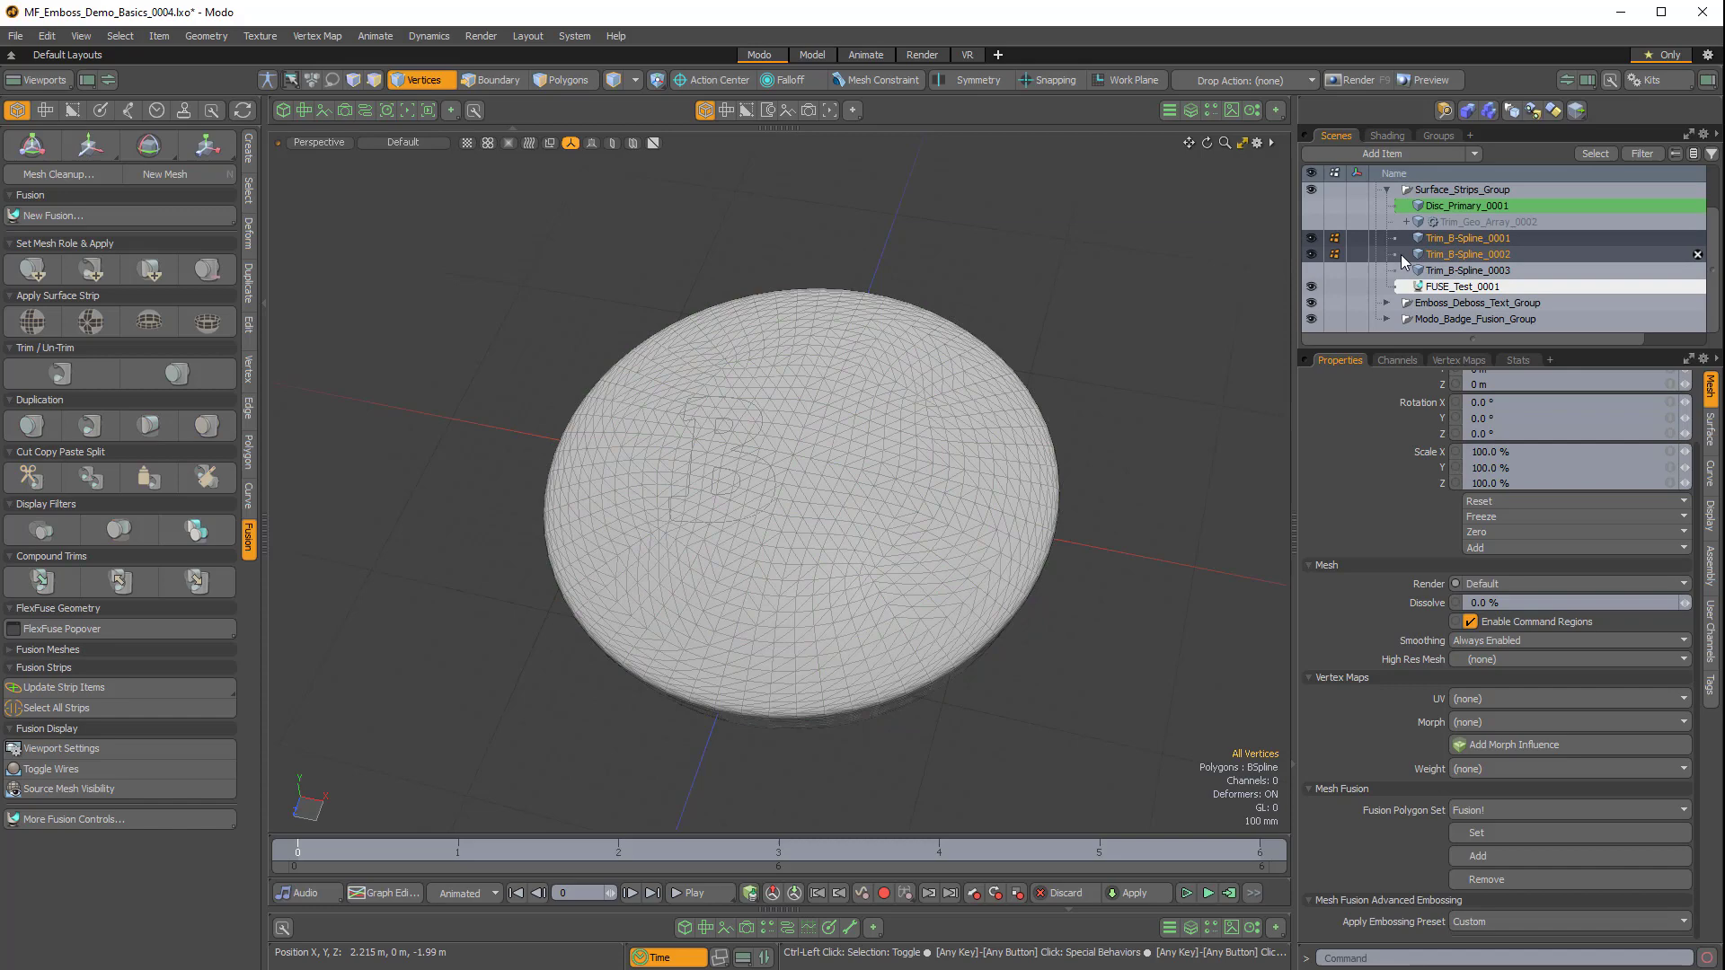
ctrl+click(1312, 255)
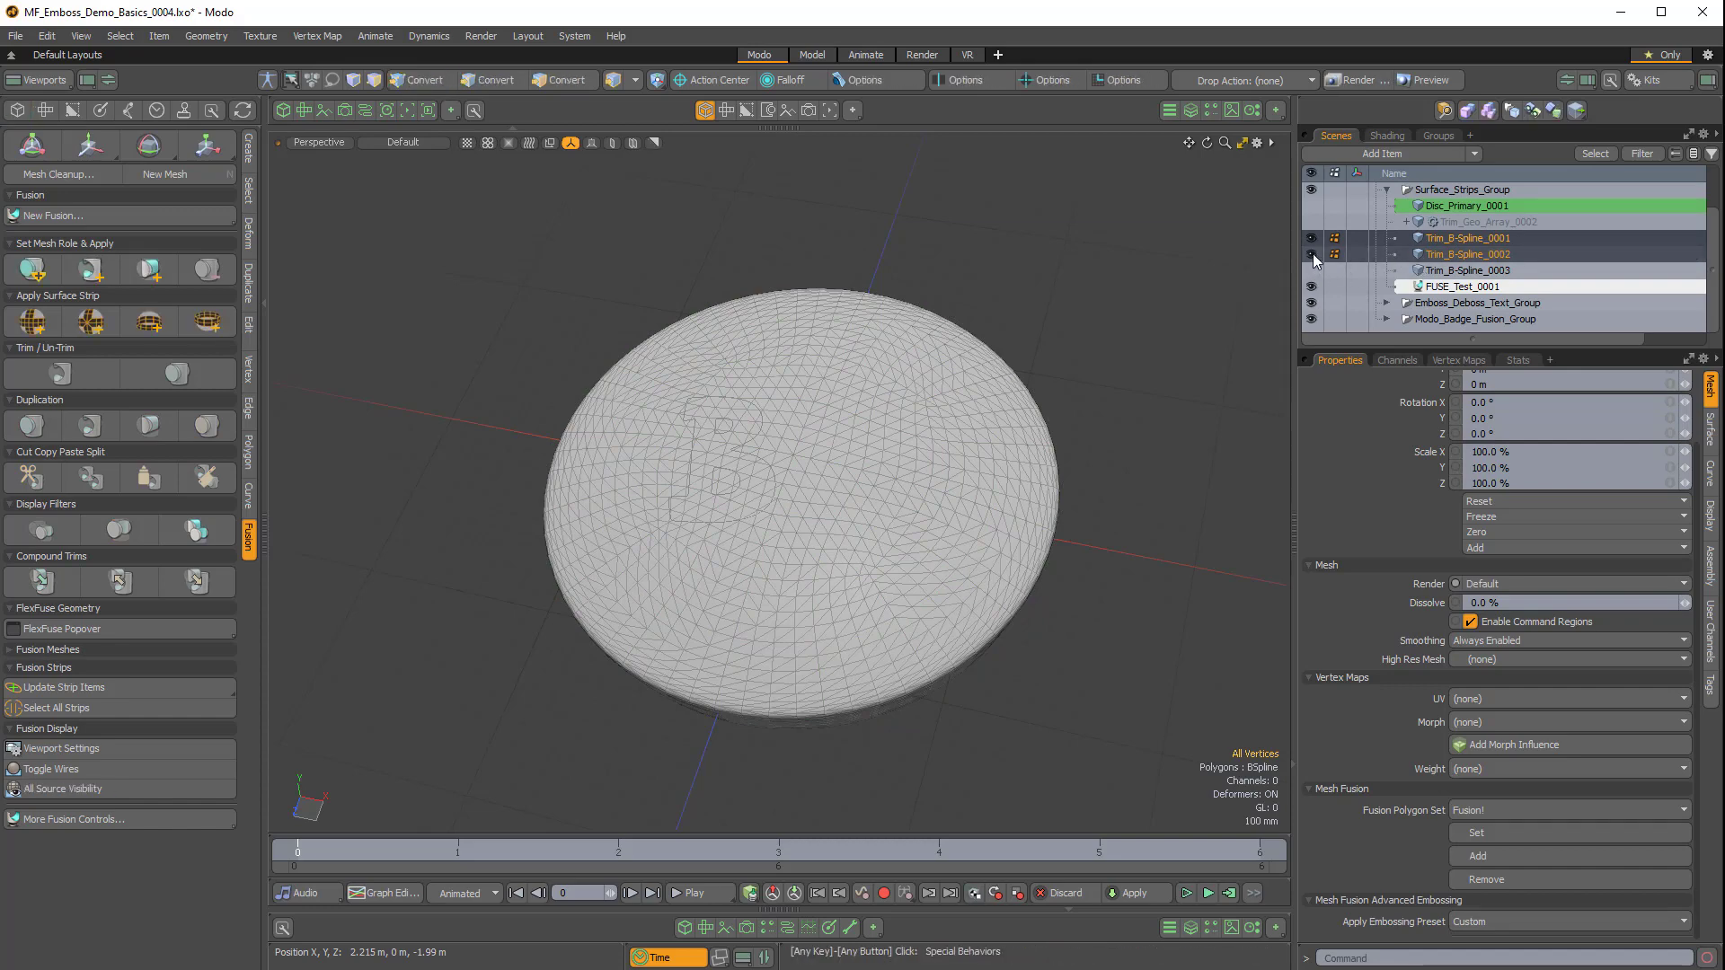
ctrl+alt+drag(773, 436, 952, 543)
alt+shift+drag(755, 539, 791, 454)
ctrl+alt+drag(790, 454, 772, 507)
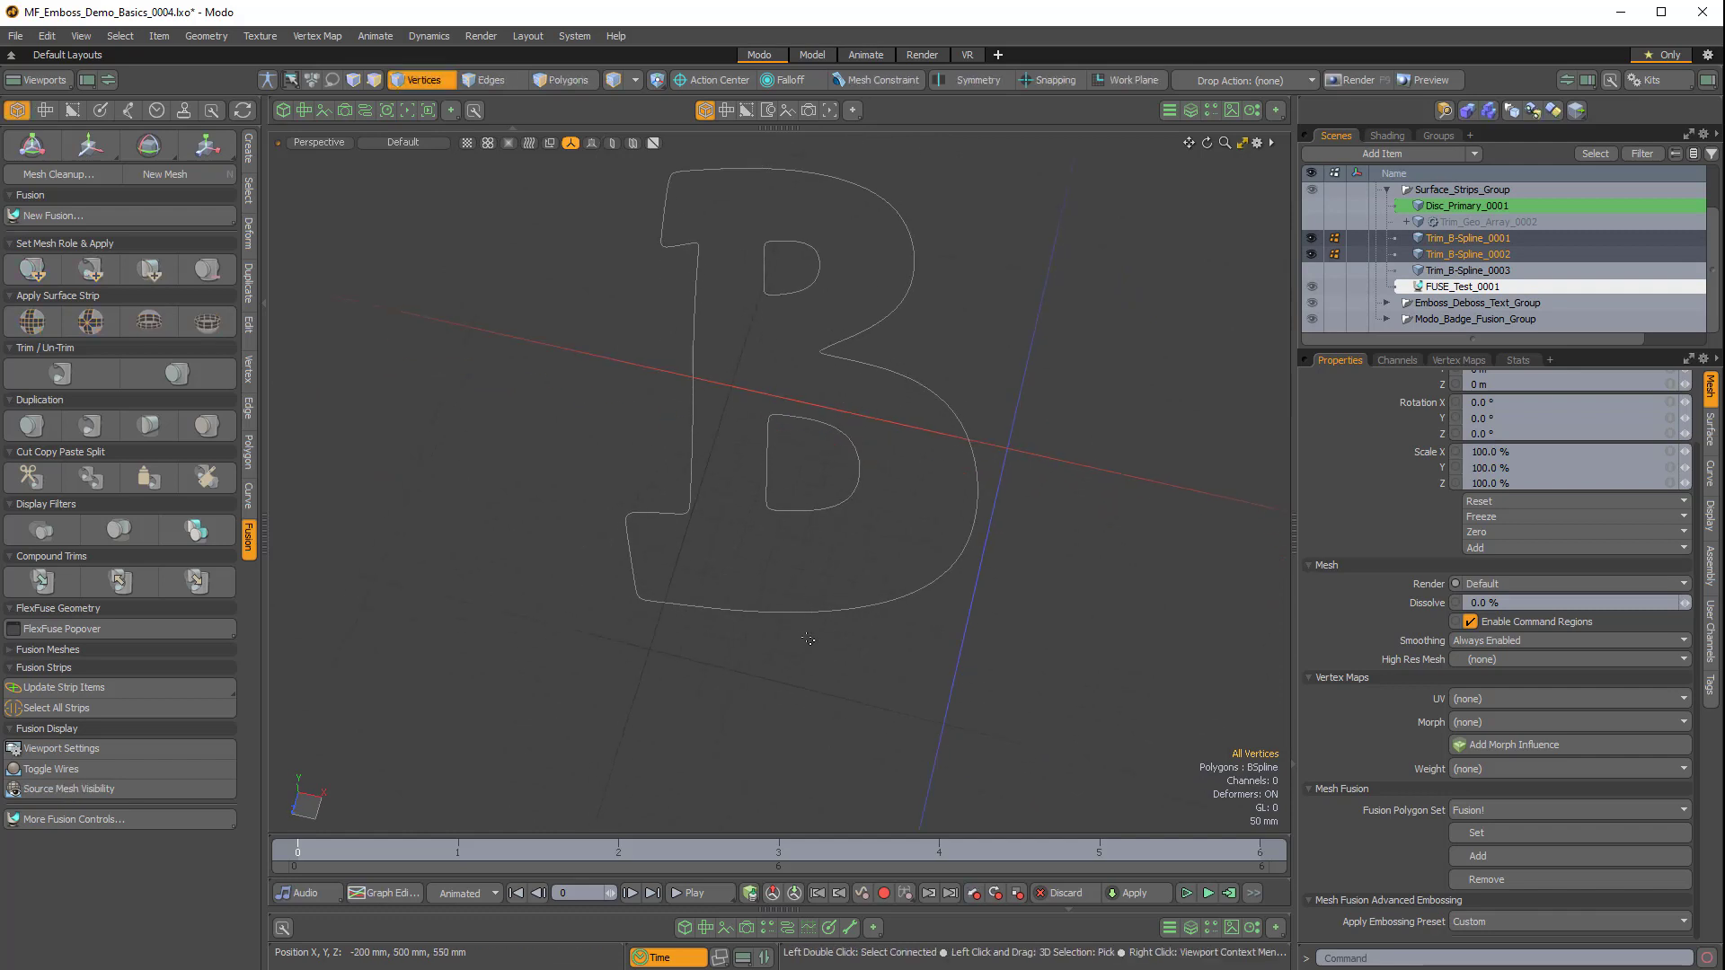
Select the outer curve of the letter B in polygon mode and display its B-spline control points.
key(5)
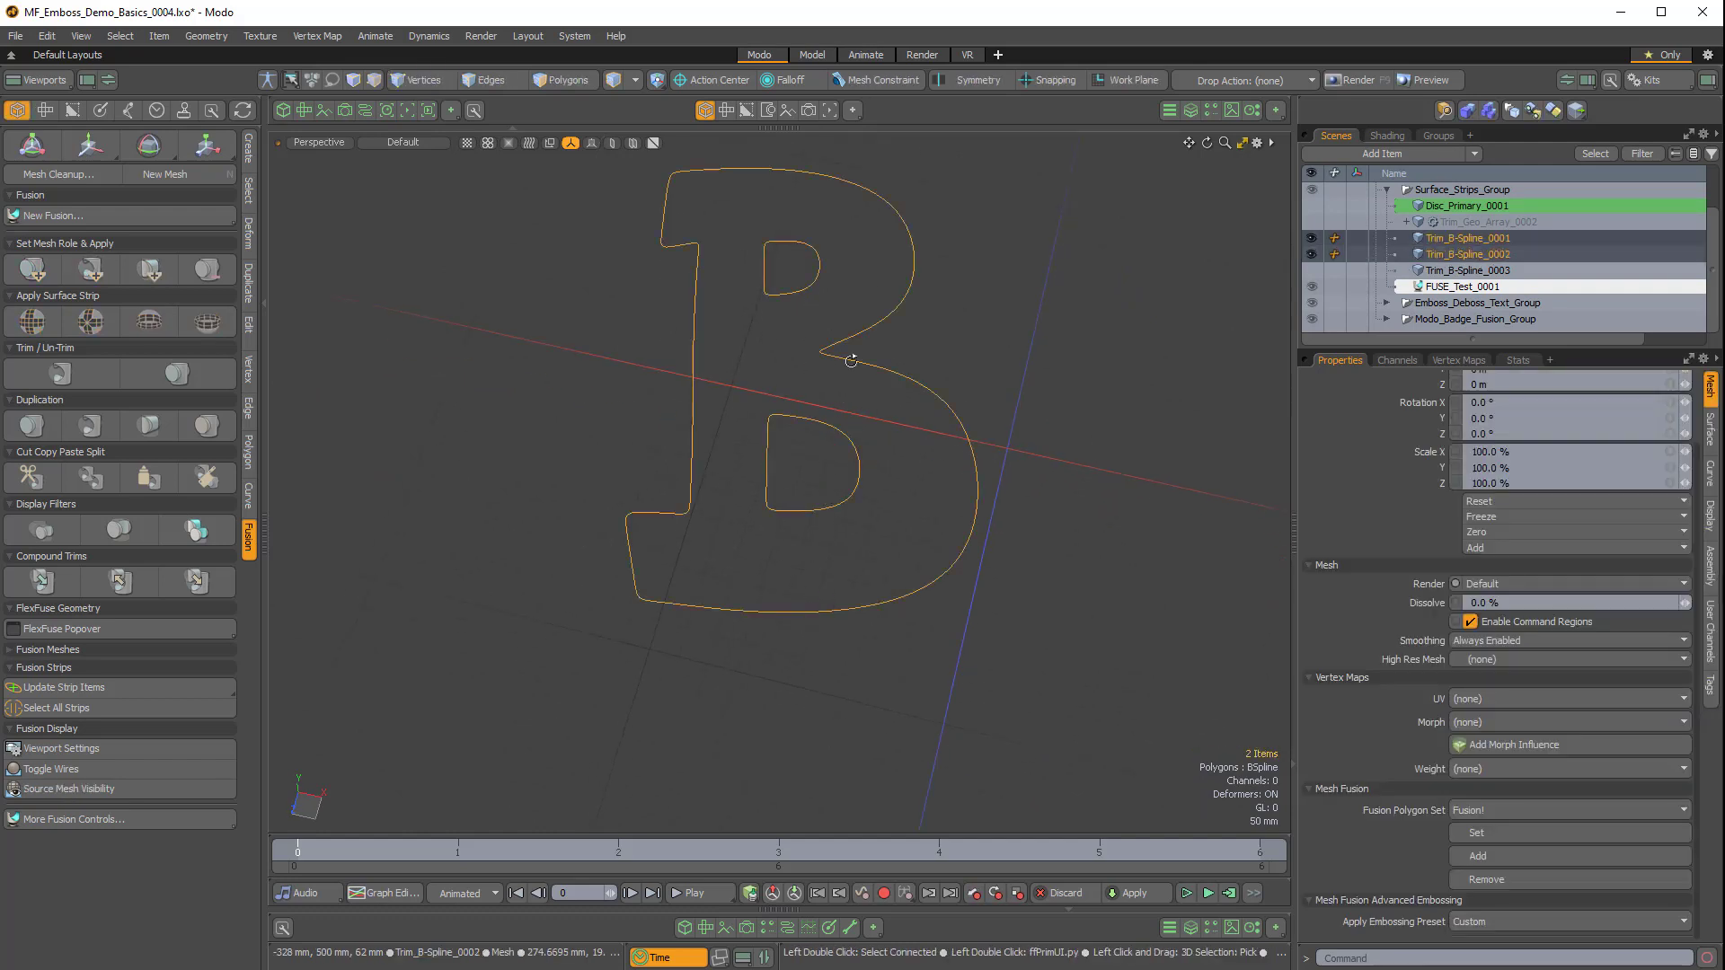
ctrl+alt+drag(850, 360, 822, 449)
mouse_move(843, 475)
alt+shift+mouse_down()
mouse_move(816, 531)
mouse_move(873, 469)
alt+shift+mouse_up()
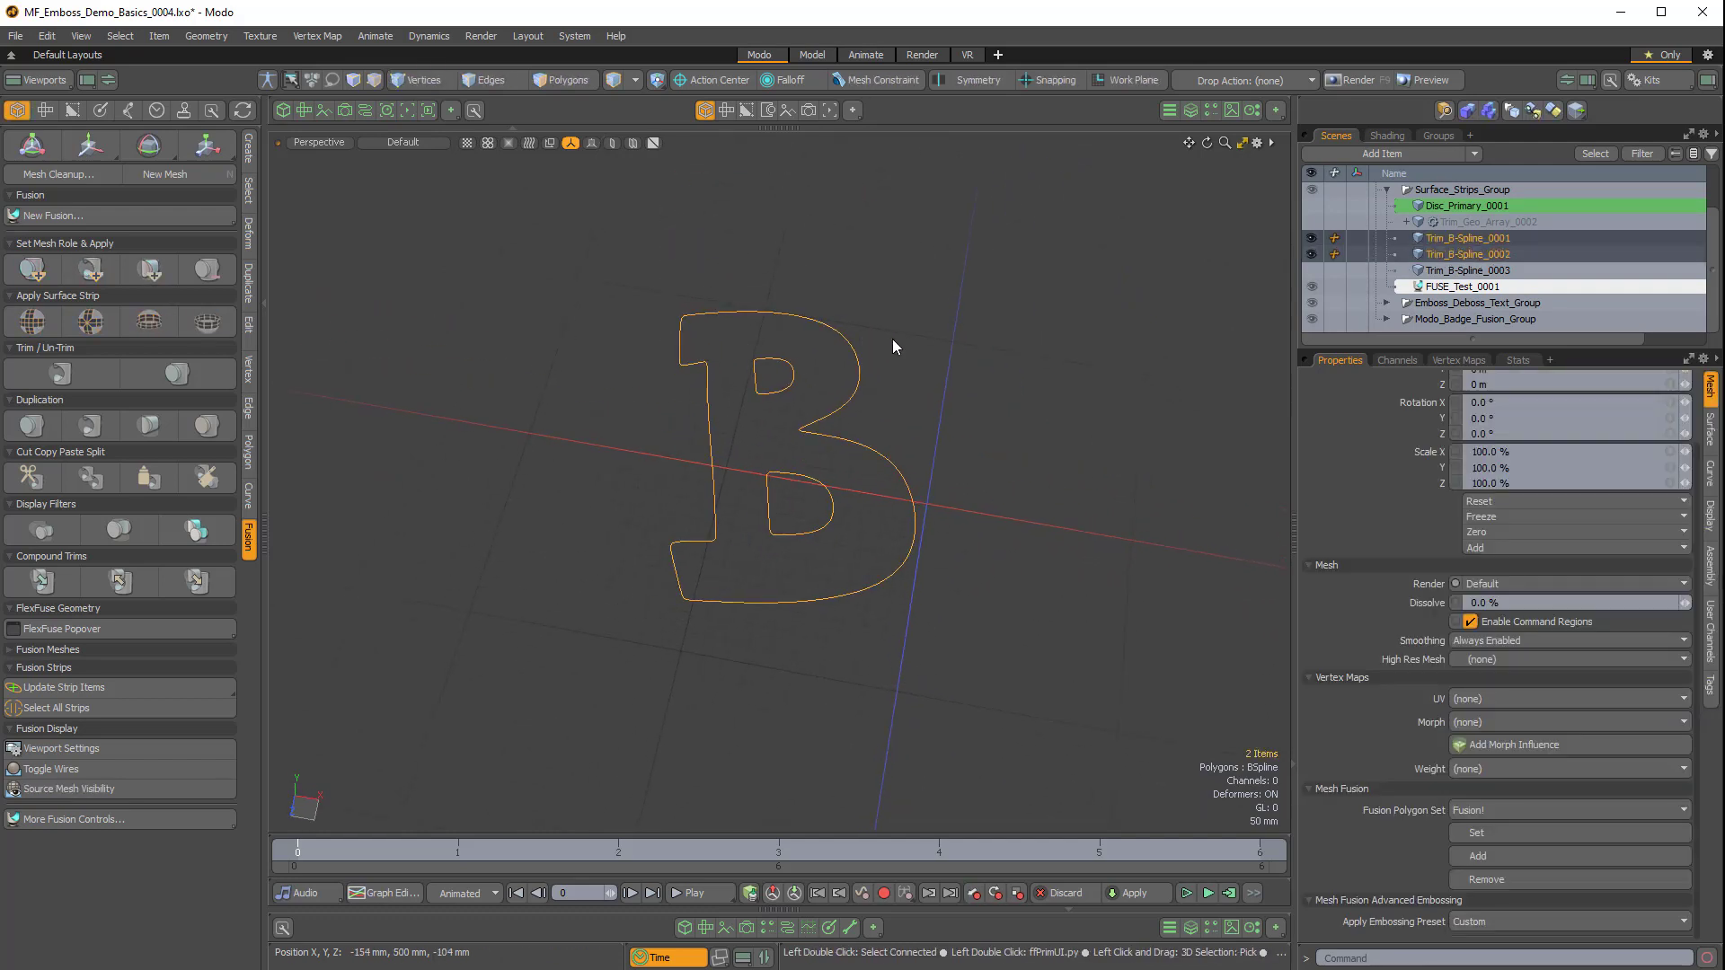
key(3)
key(Return)
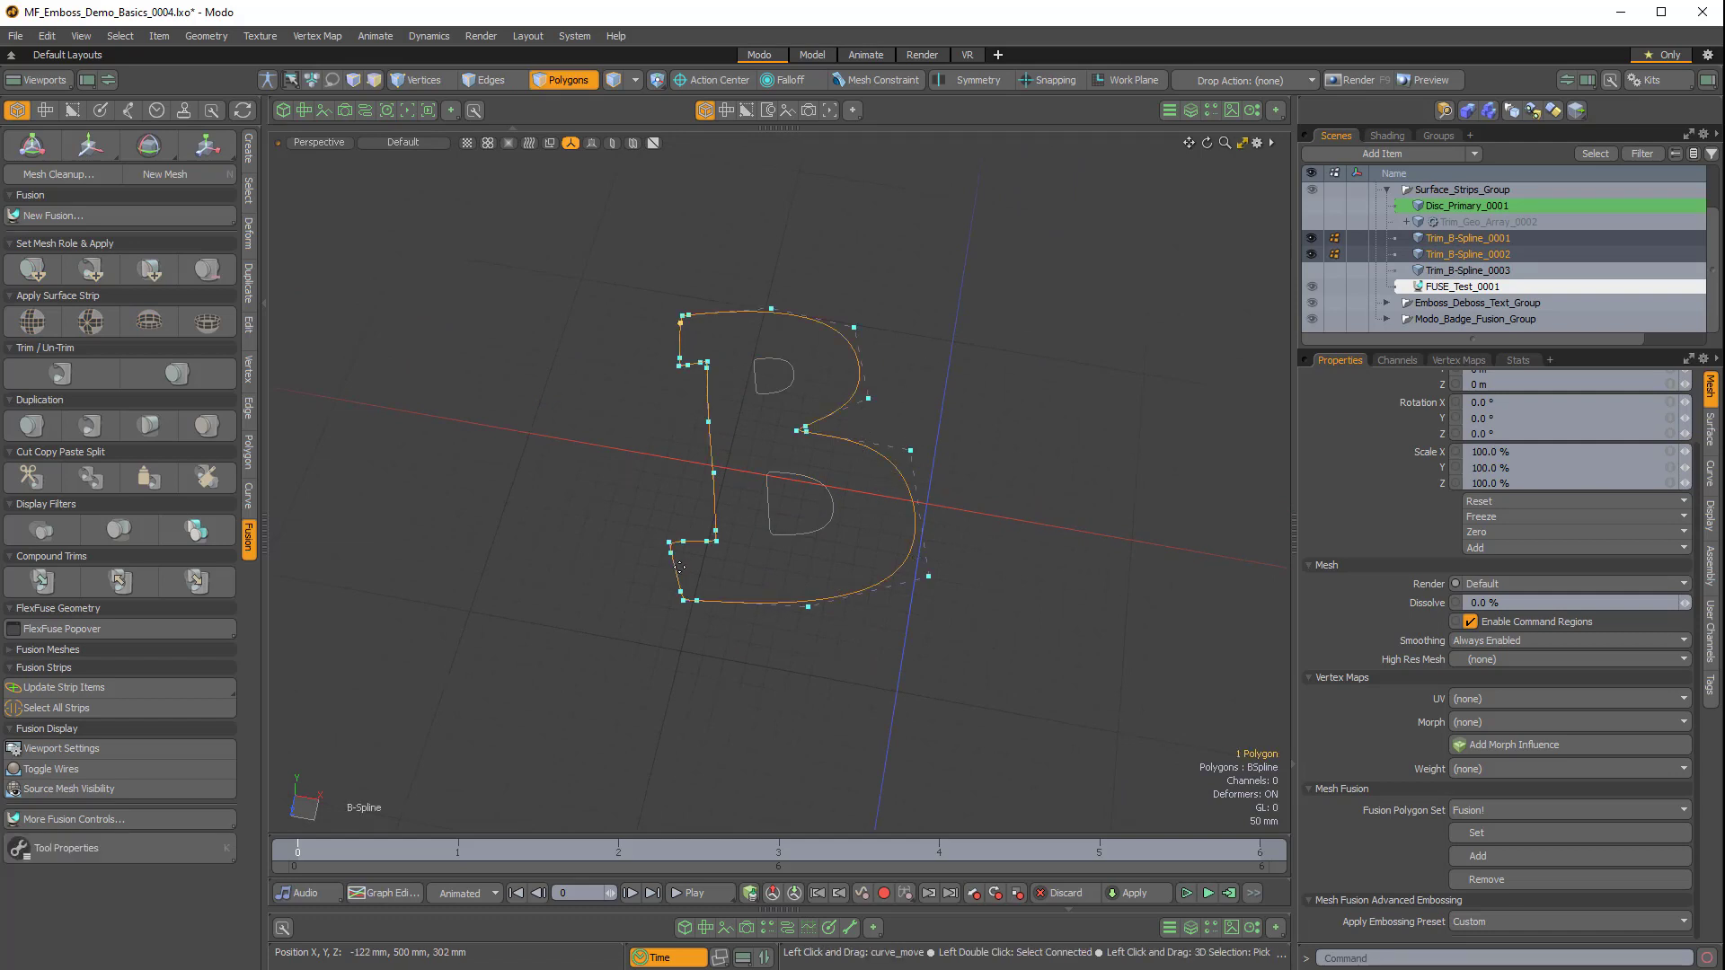
ctrl+alt+drag(753, 530, 797, 511)
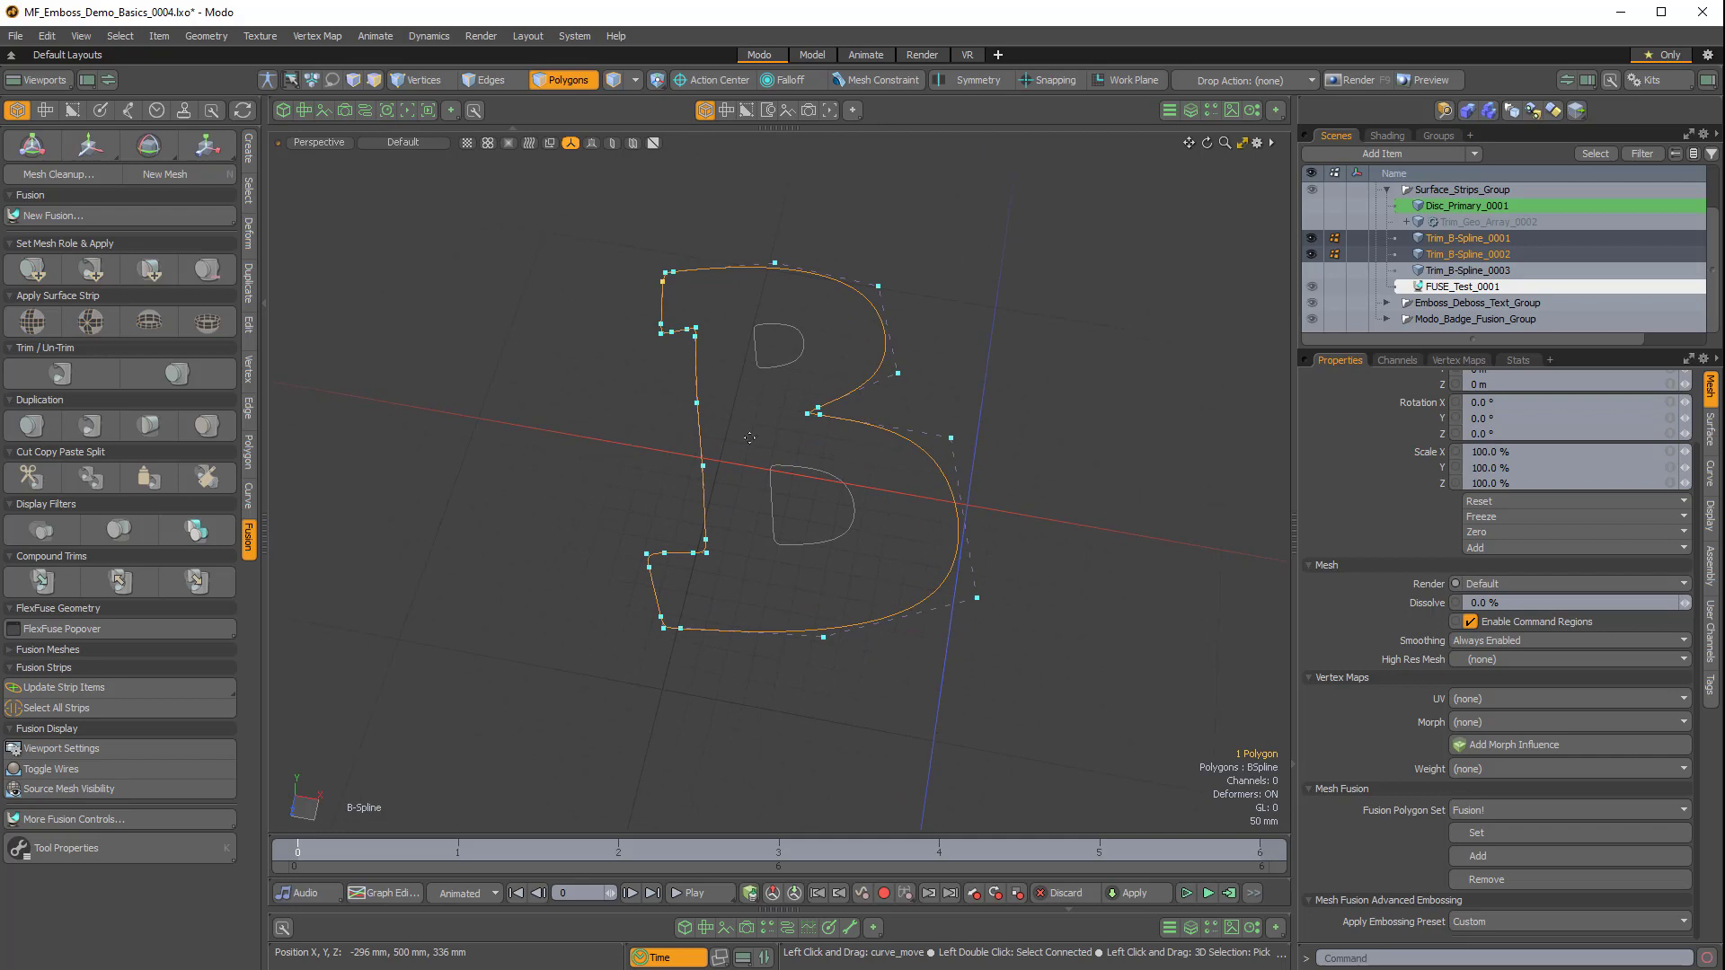
key(space)
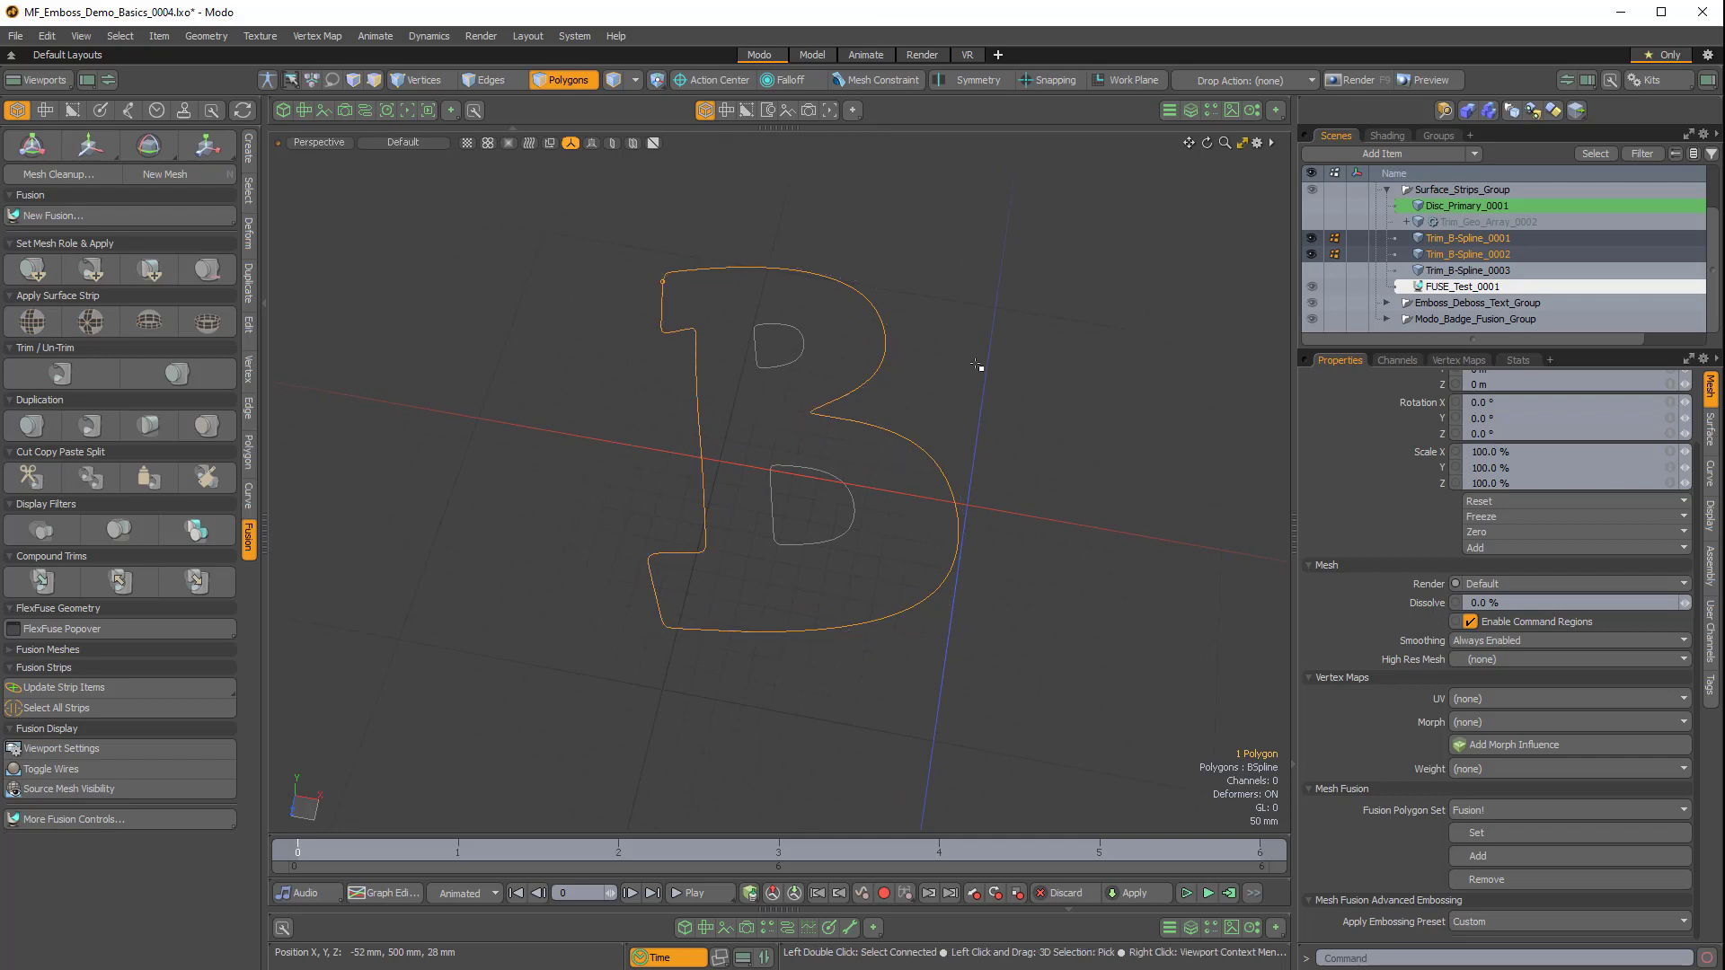
key(Return)
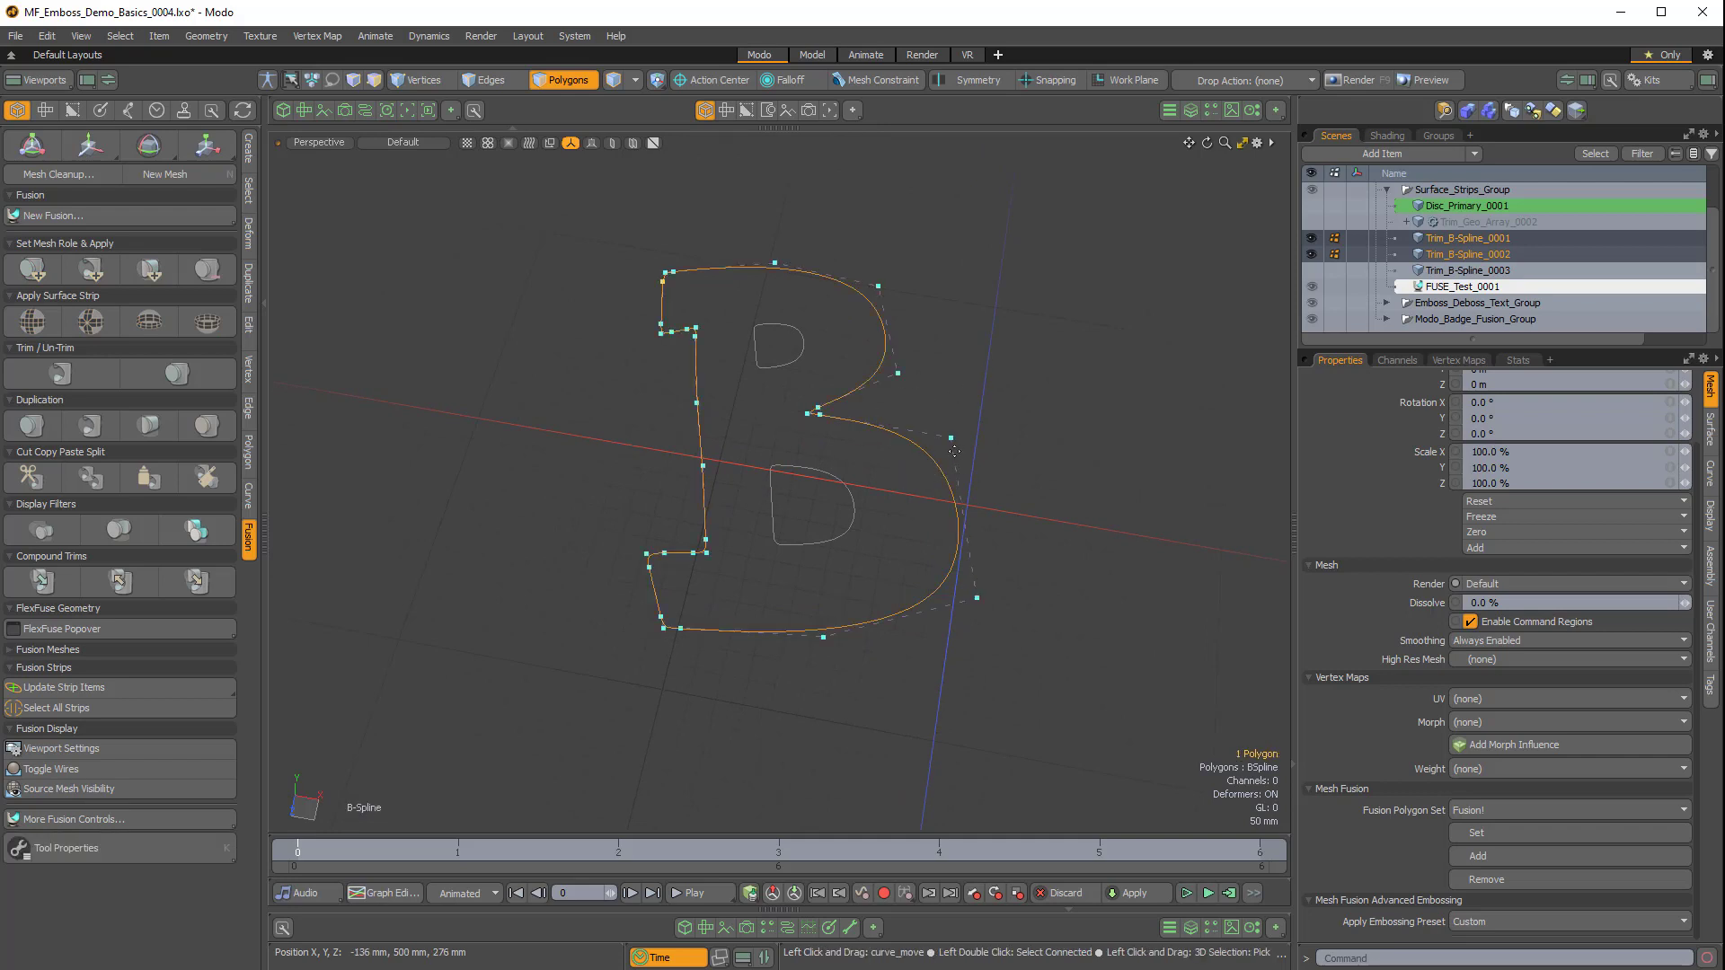
Check the Curve Tool Auto Activation option in the Tool Settings preferences, close them, and release the curve tool.
click(575, 36)
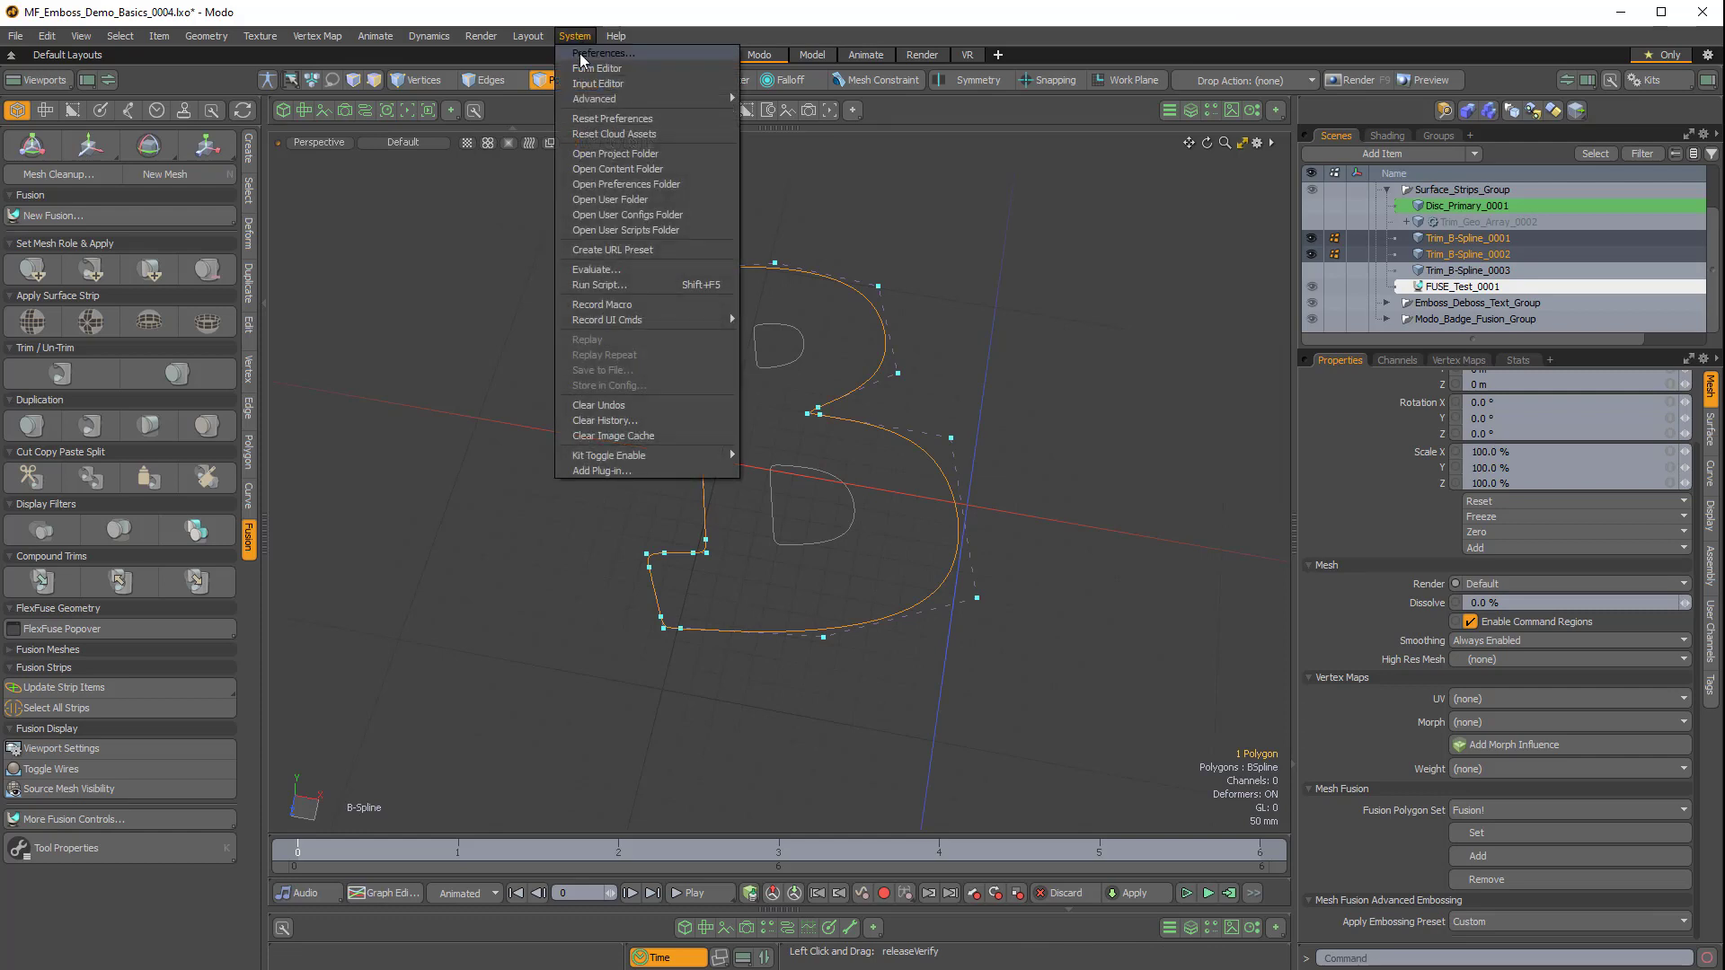
click(729, 312)
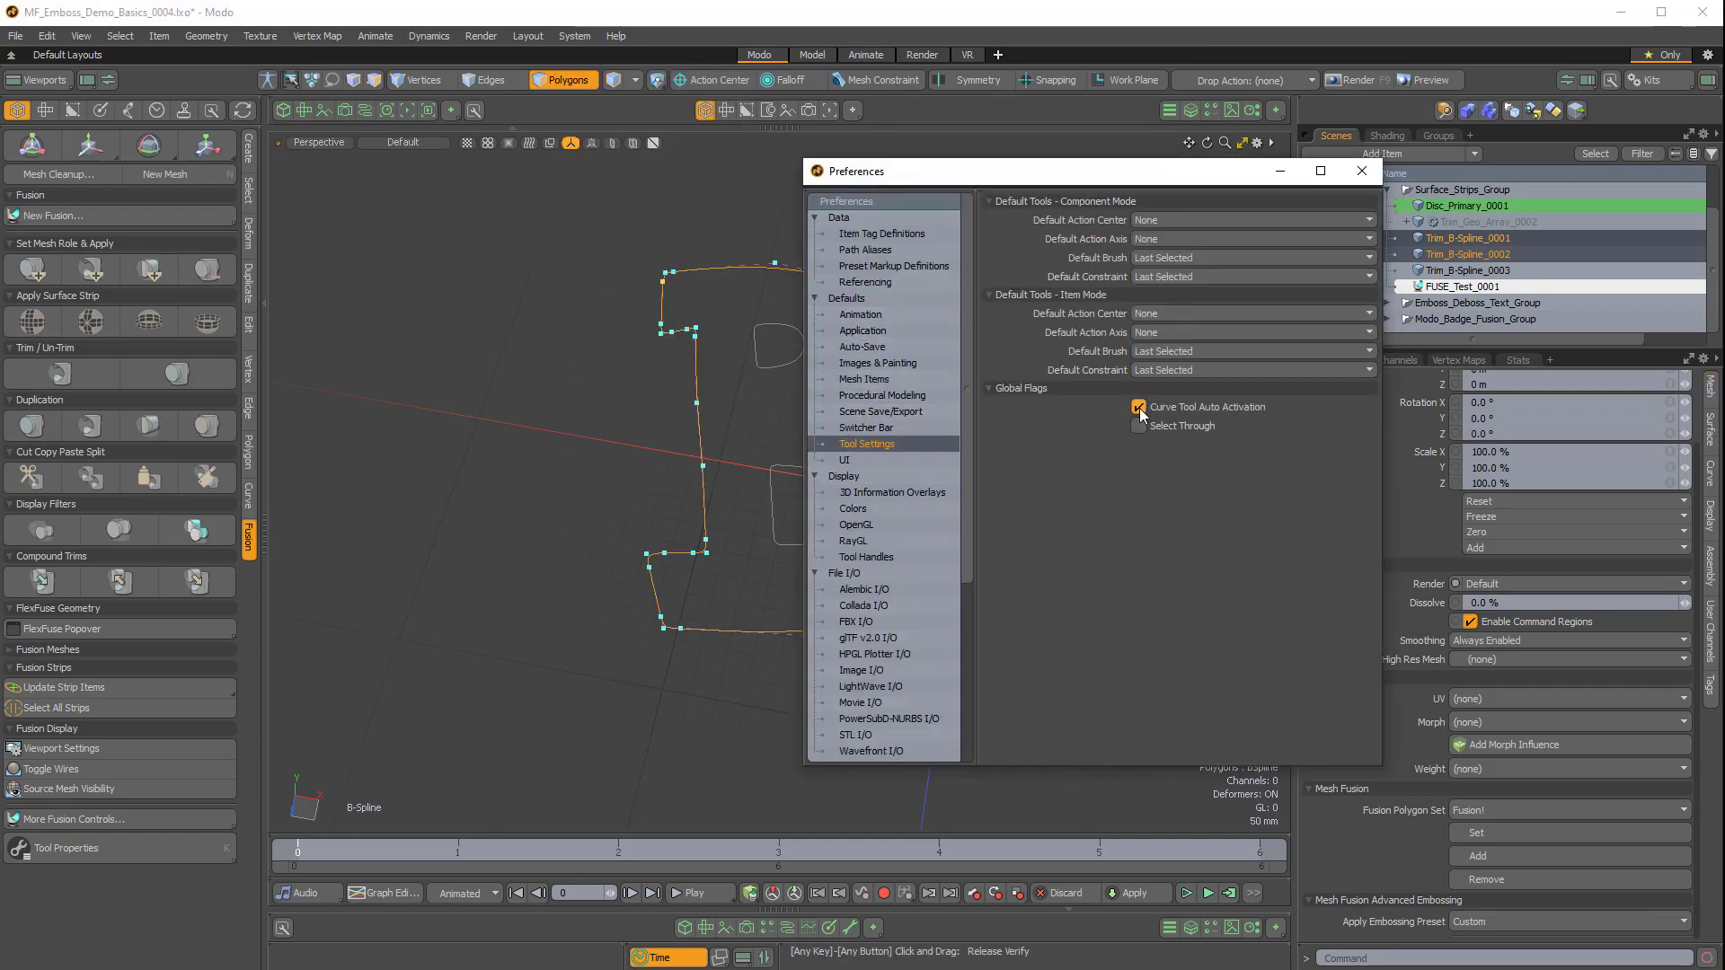
click(1361, 170)
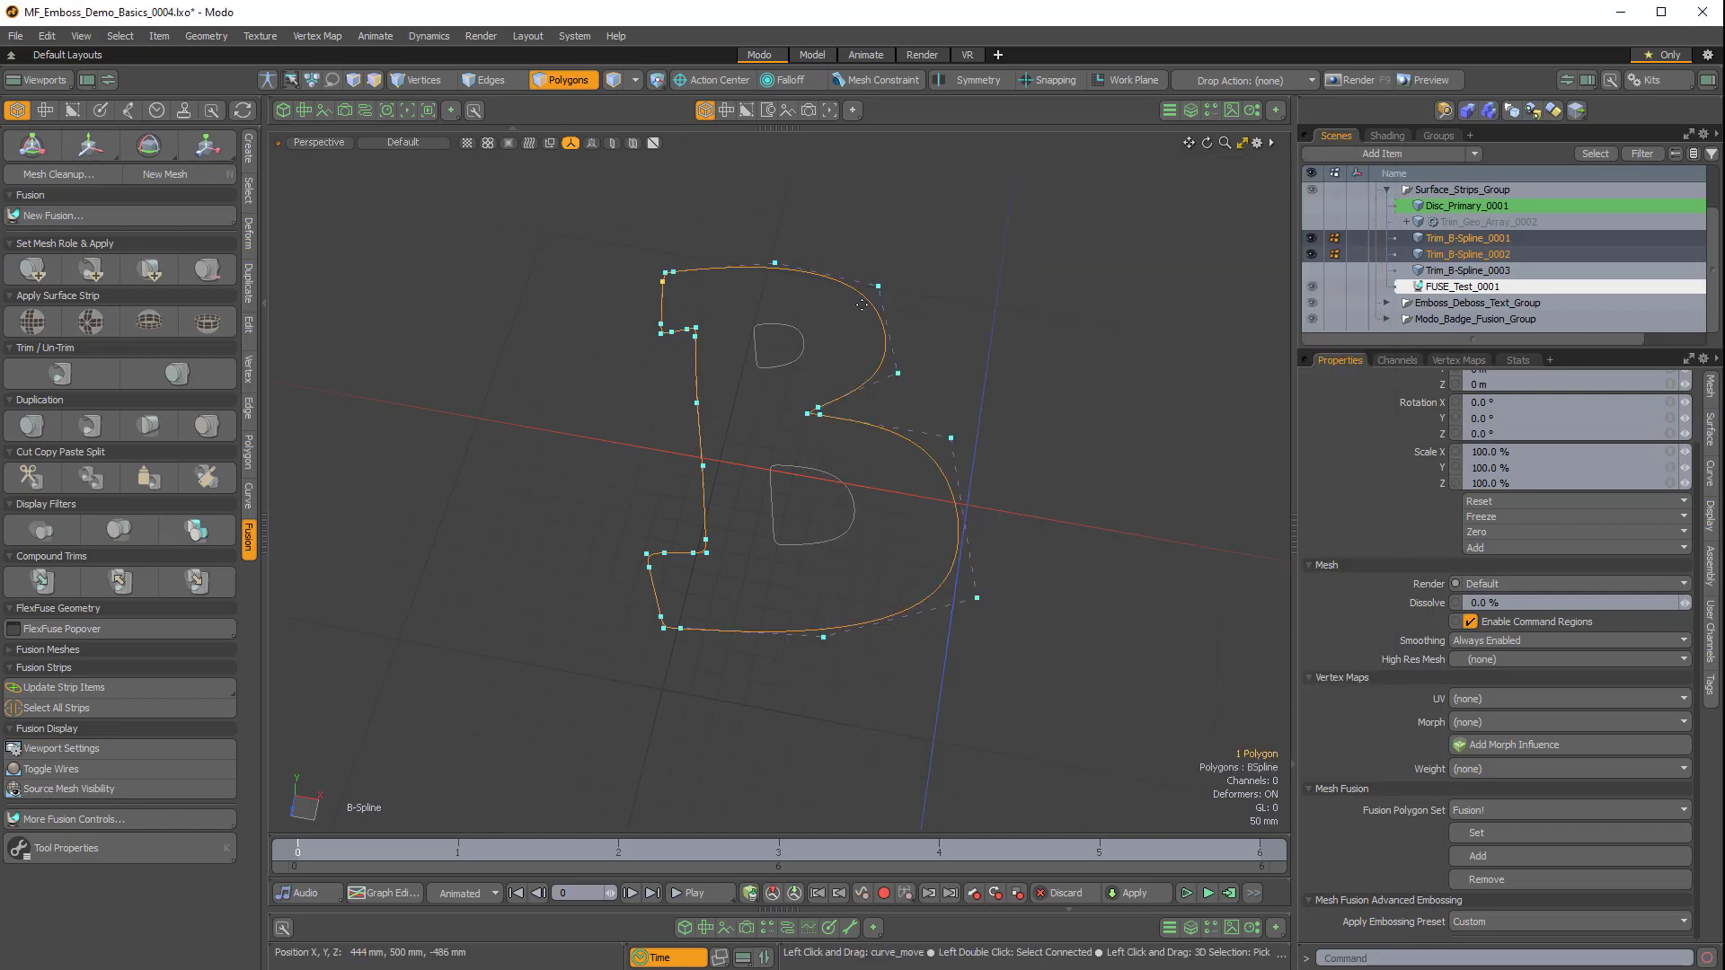
key(Escape)
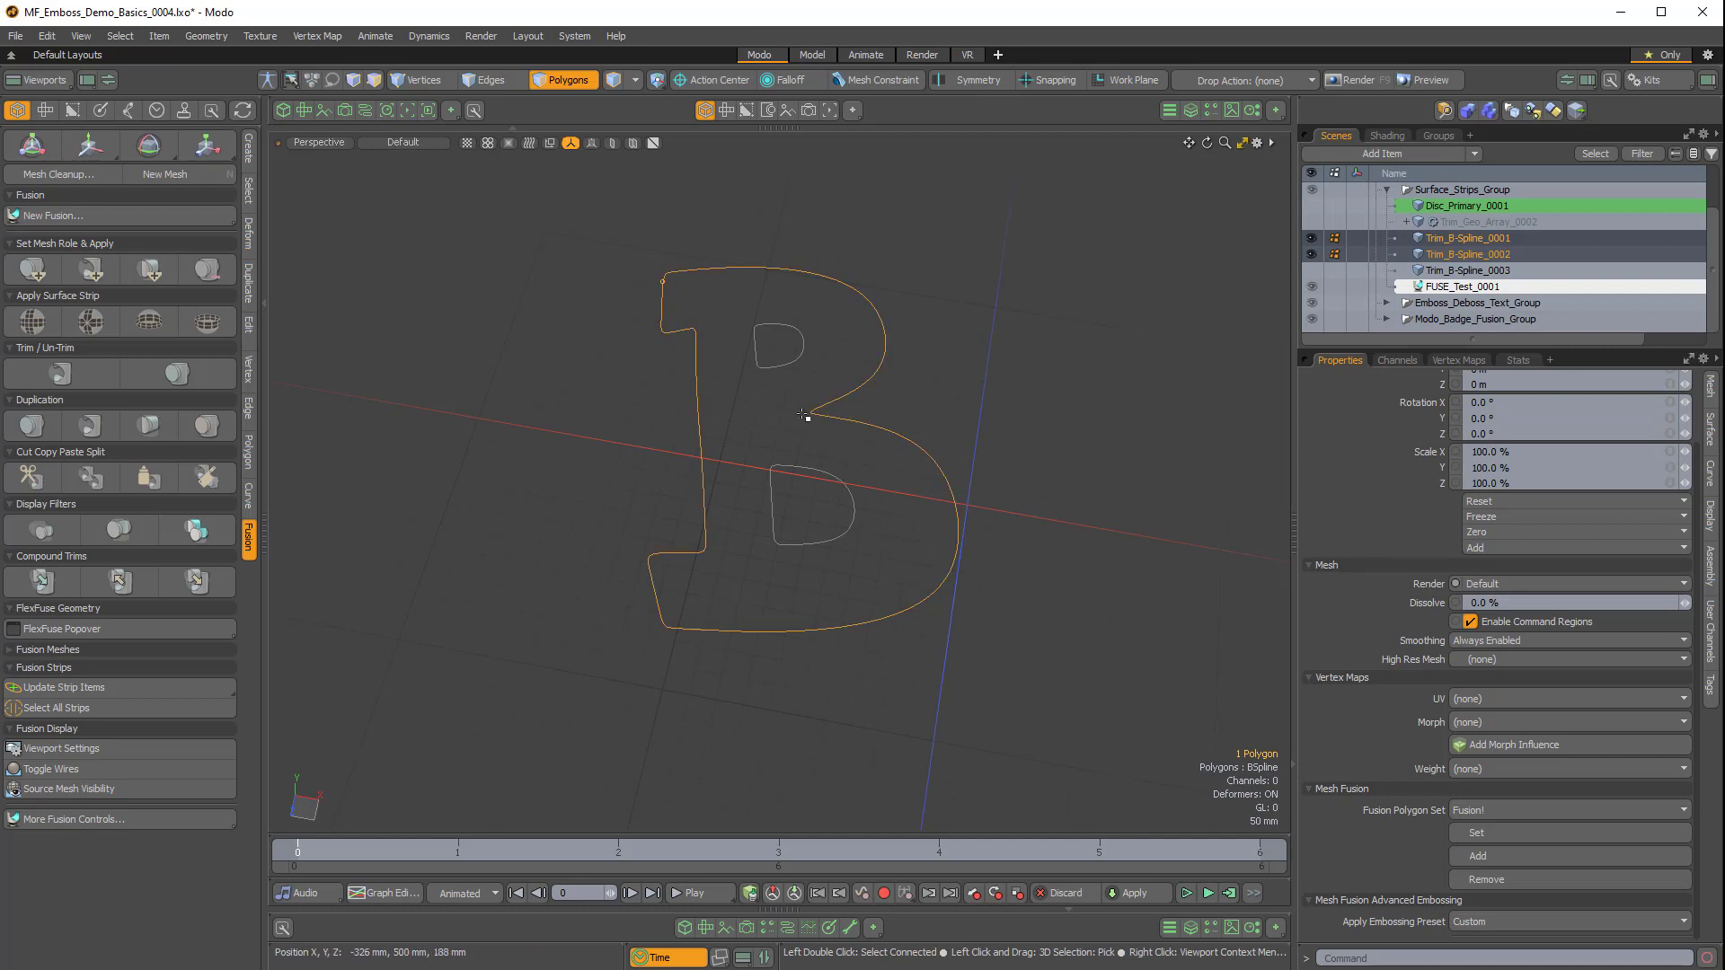
Locate the B-Spline tool among the curve tools and deselect the outer curve of the letter B.
click(250, 497)
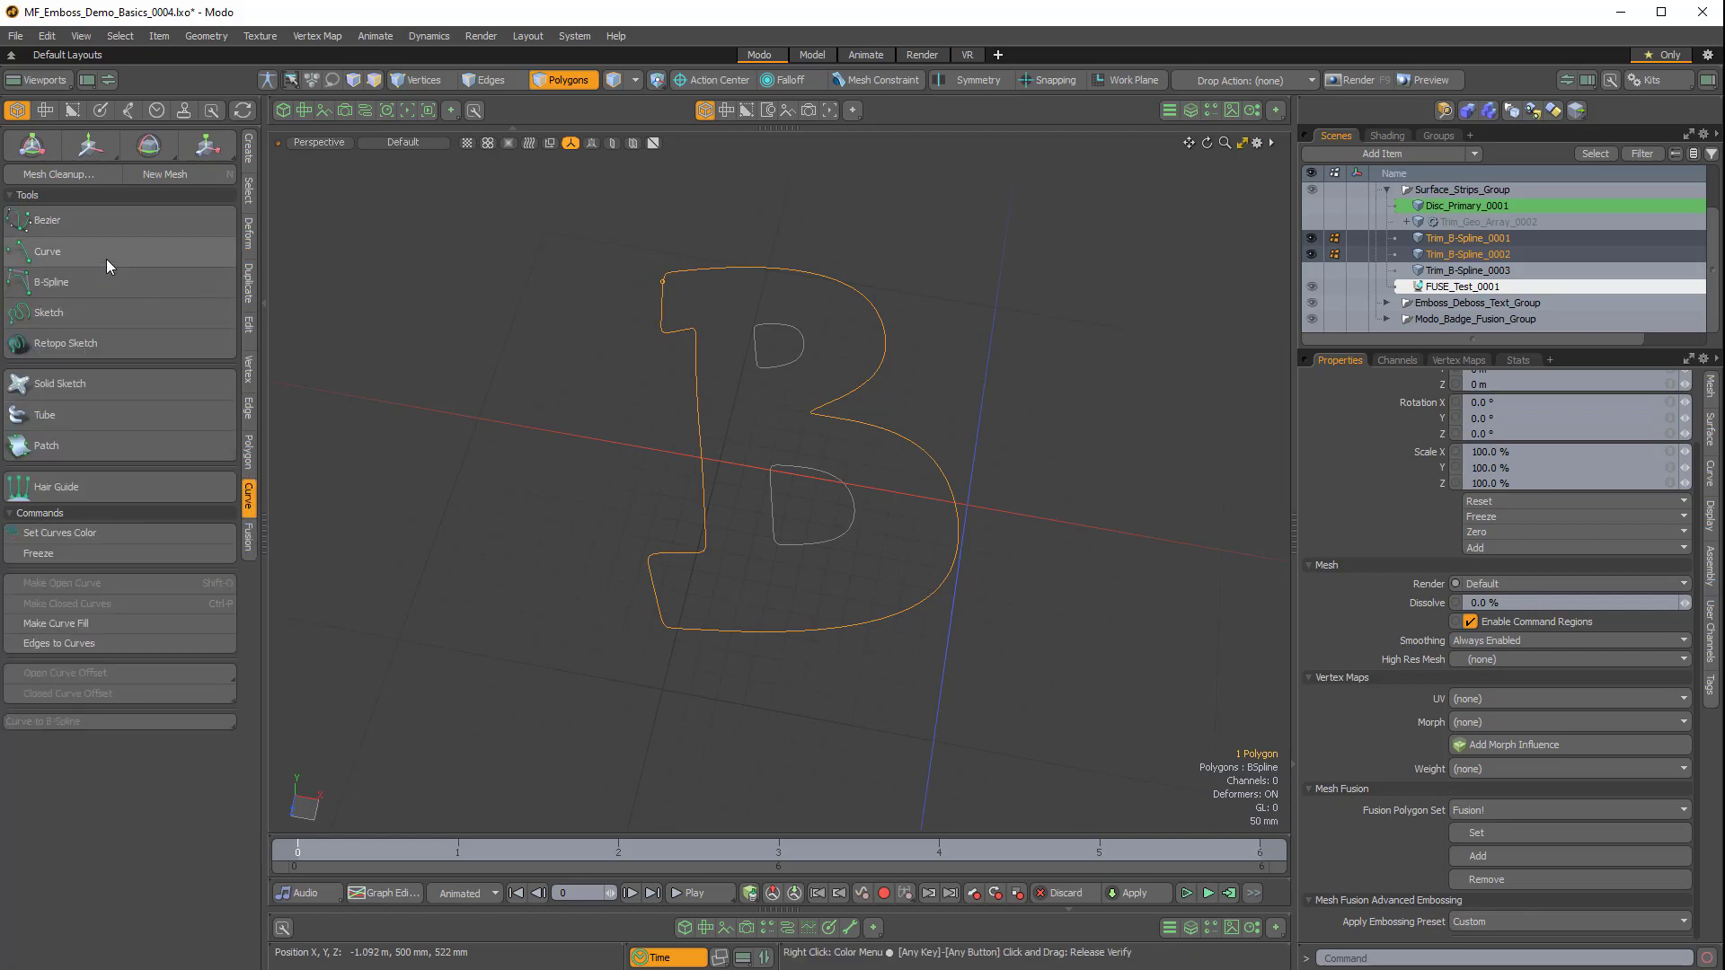
click(68, 287)
mouse_move(831, 534)
alt+mouse_down()
mouse_move(809, 561)
mouse_move(855, 575)
mouse_move(791, 555)
mouse_move(800, 542)
alt+mouse_up()
key(space)
click(871, 532)
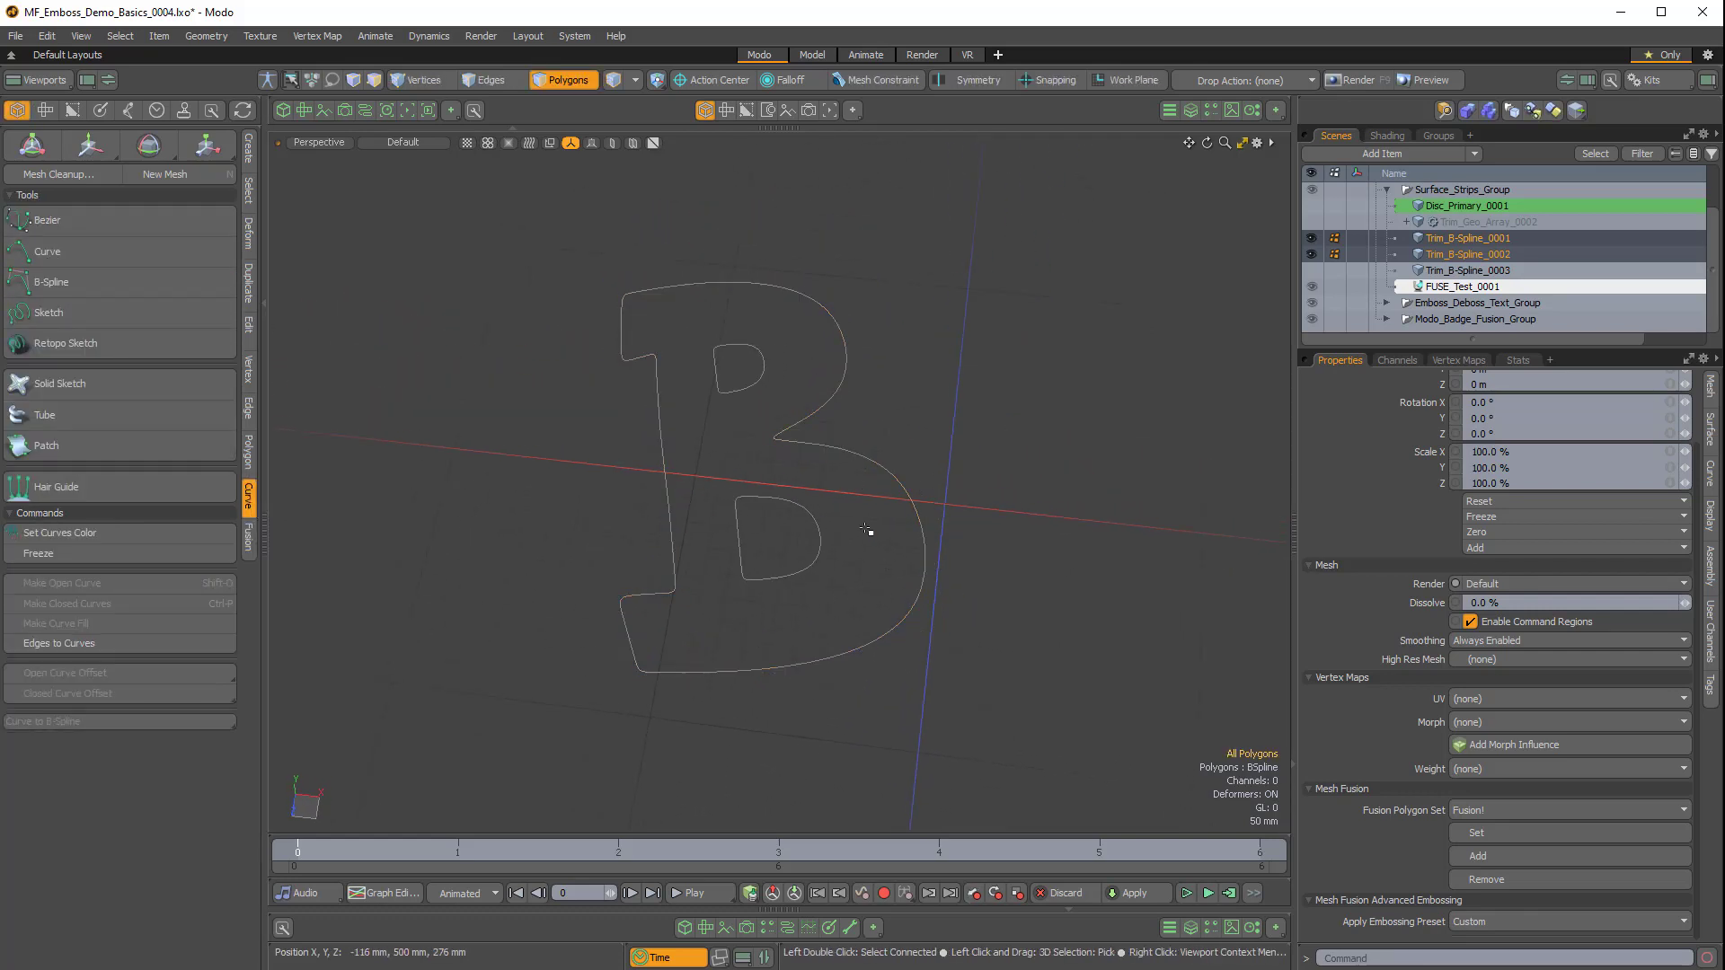
scroll(870, 531, down, 3)
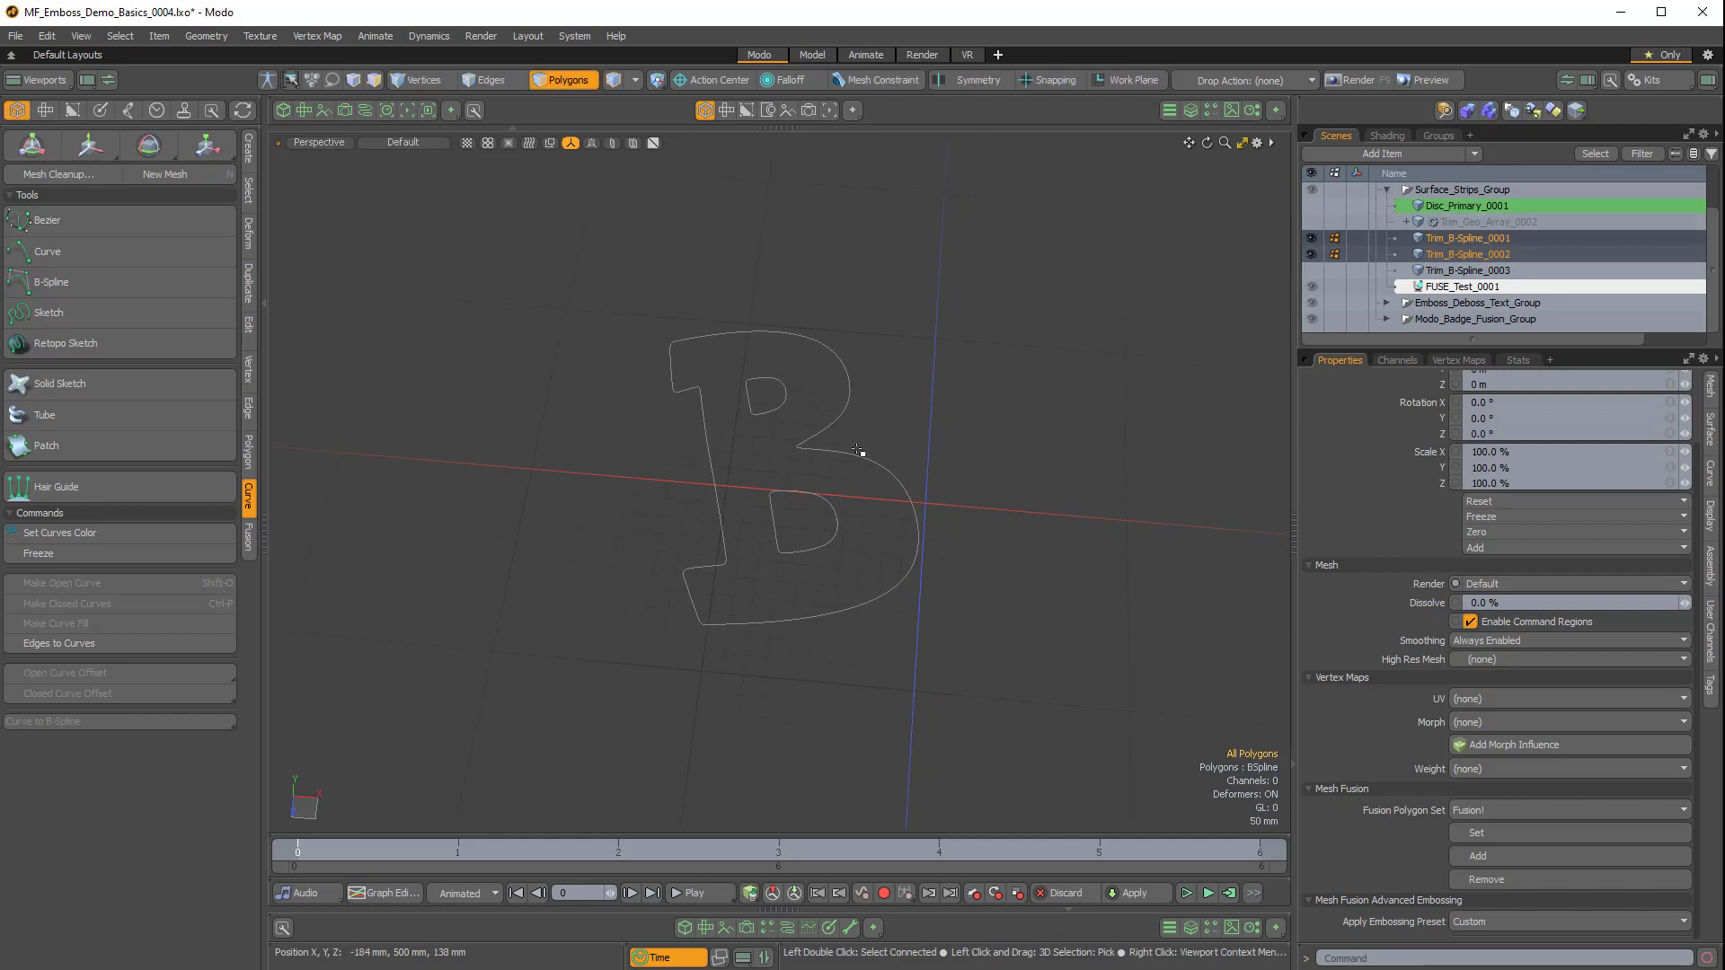
scroll(860, 451, down, 1)
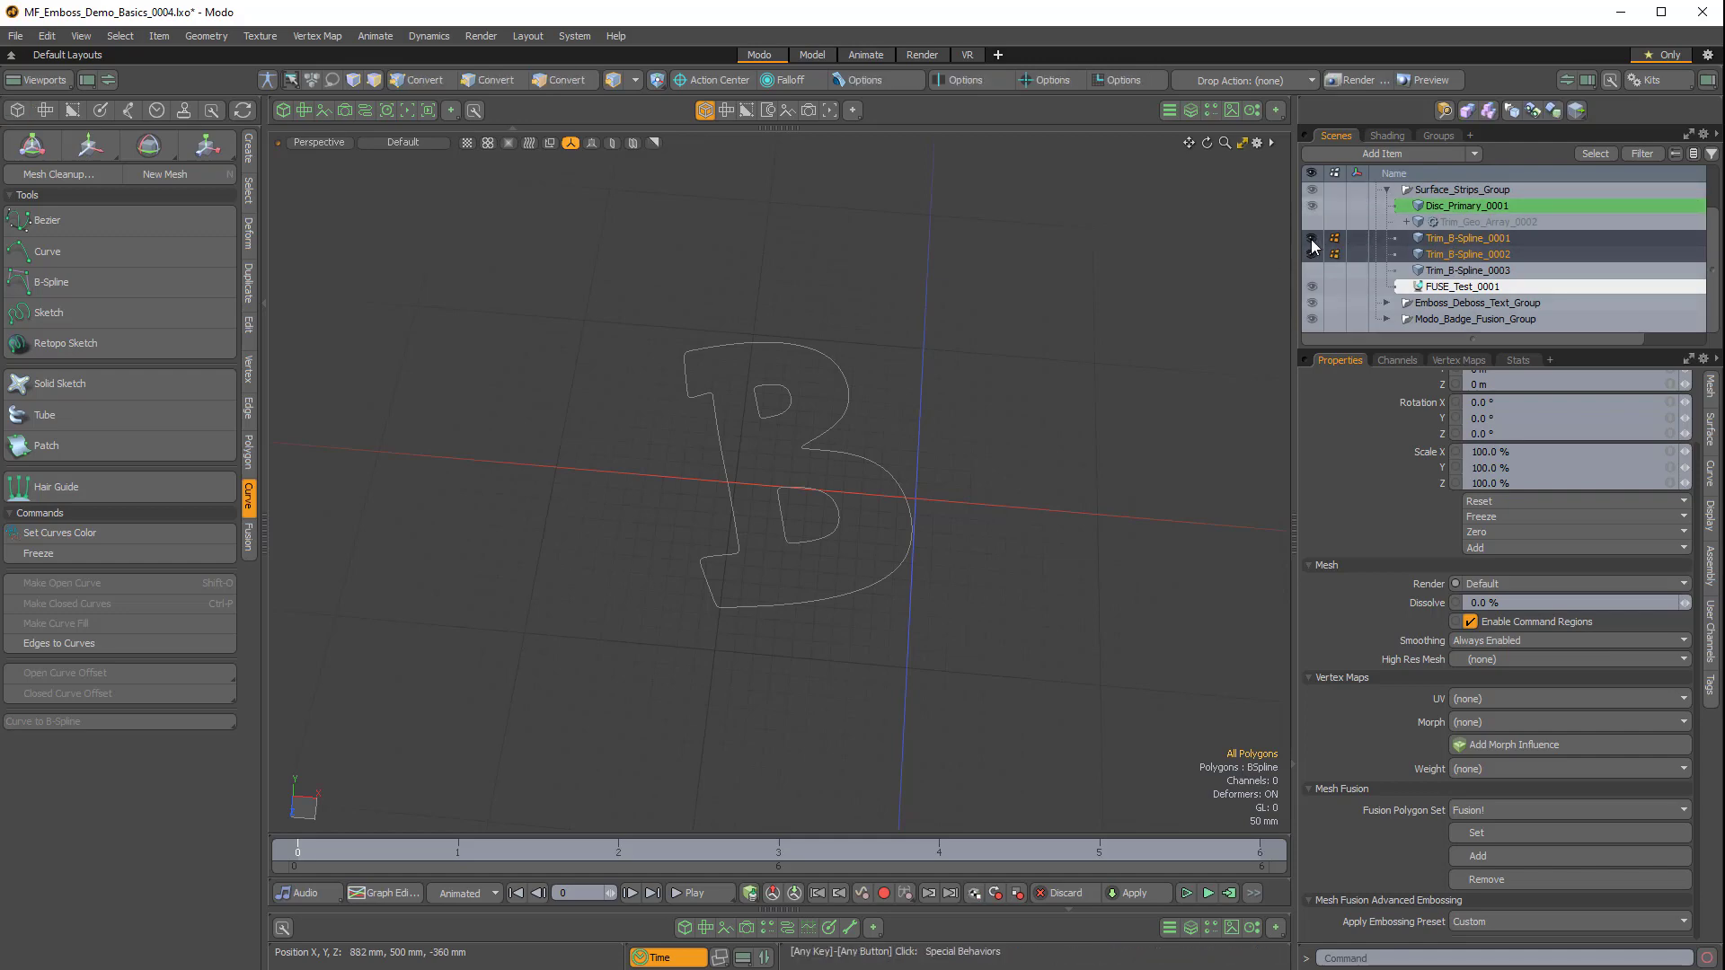
End the isolation, make Disc_Primary_0001 visible, and clear the selection to view the letter curves with the disc.
click(1310, 206)
scroll(1029, 399, down, 4)
alt+drag(1030, 402, 1220, 220)
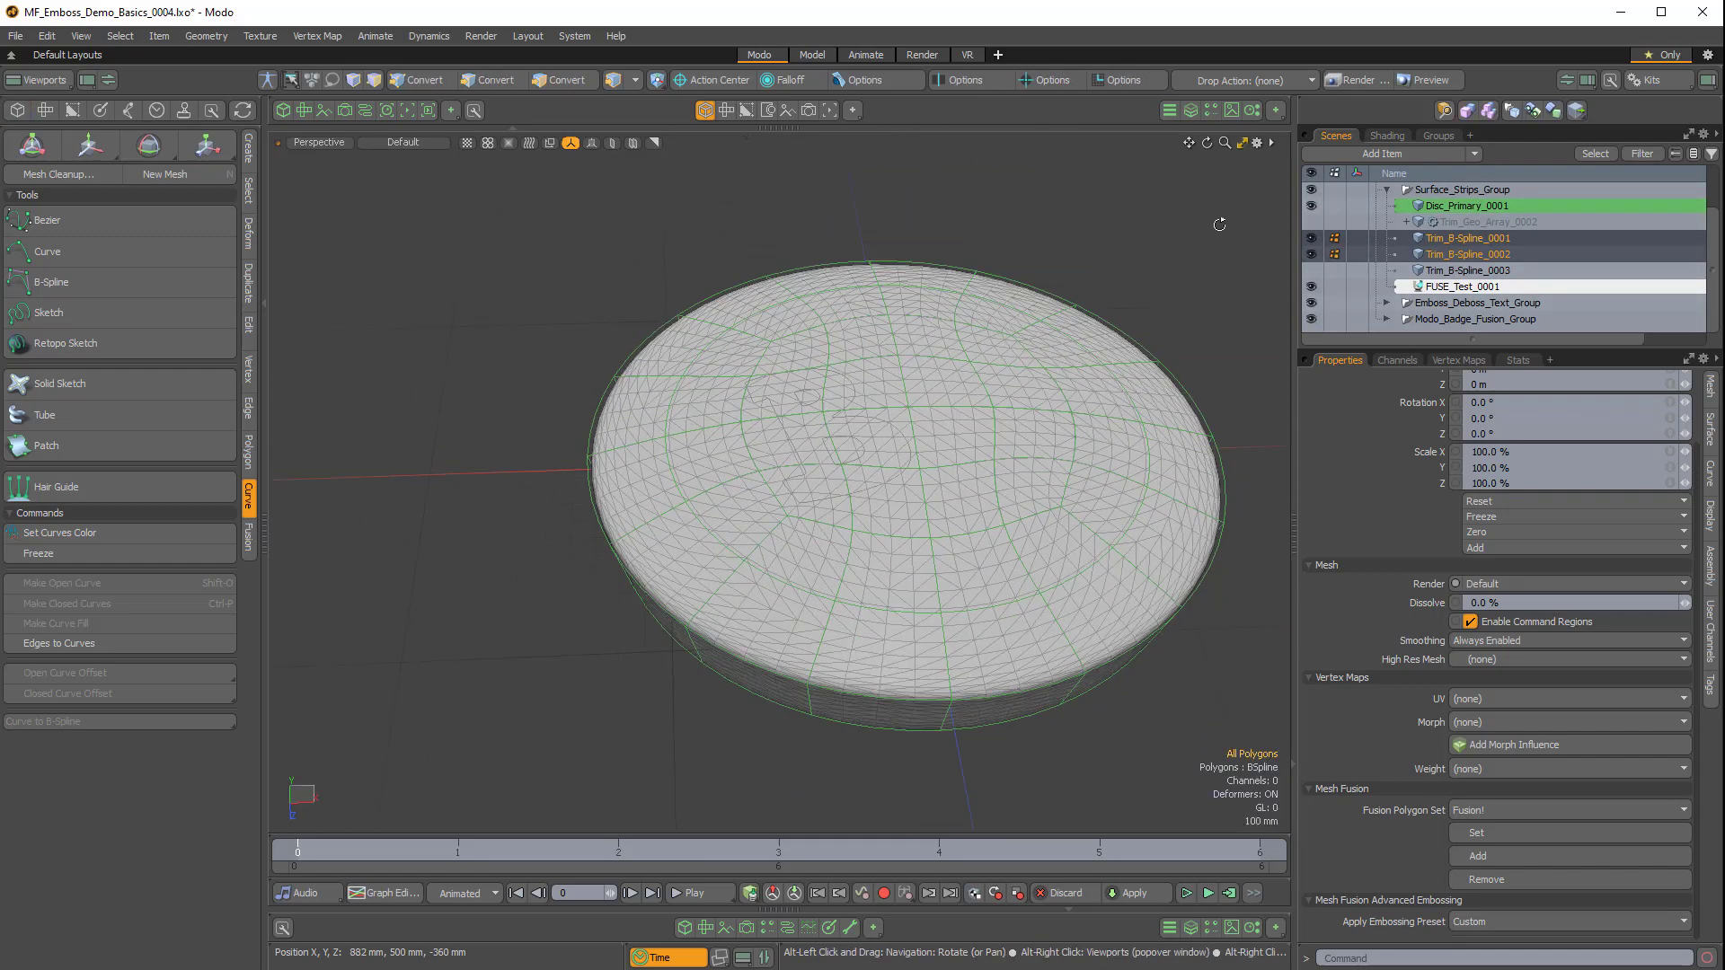
alt+drag(1087, 372, 997, 393)
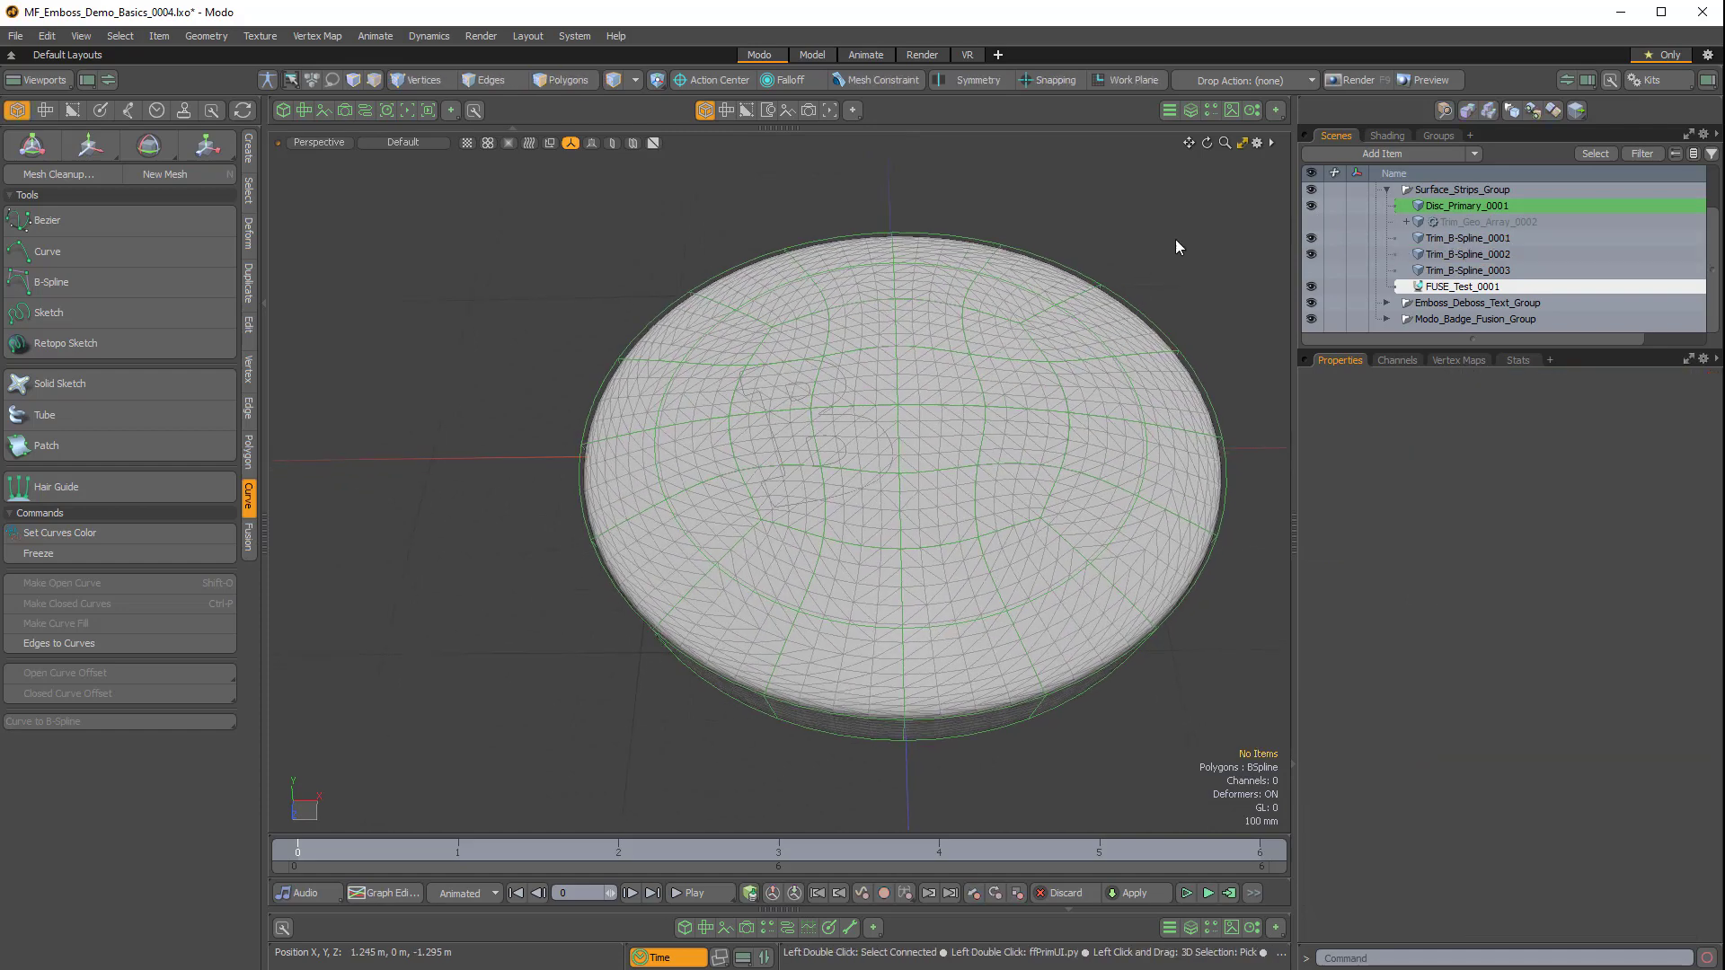
Apply Trim_B-Spline_0001, the letter's outer curve, to Disc_Primary_0001 as a surface strip.
click(1439, 237)
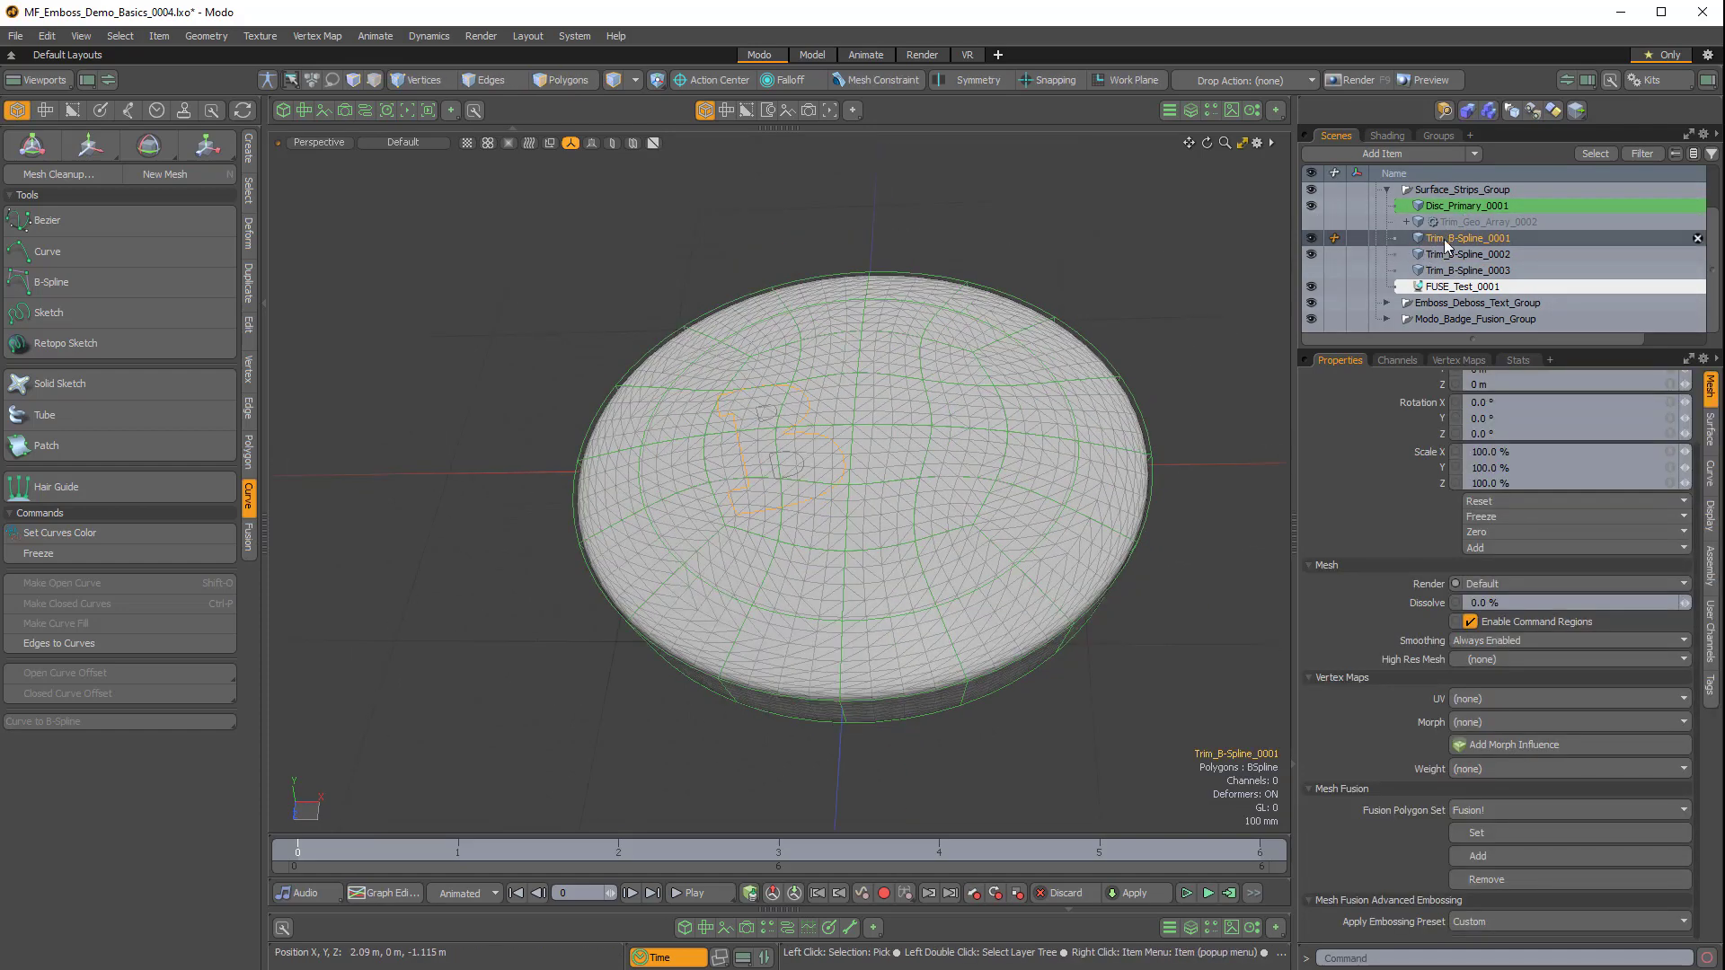
alt+drag(916, 422, 884, 514)
scroll(866, 496, up, 3)
scroll(866, 497, down, 2)
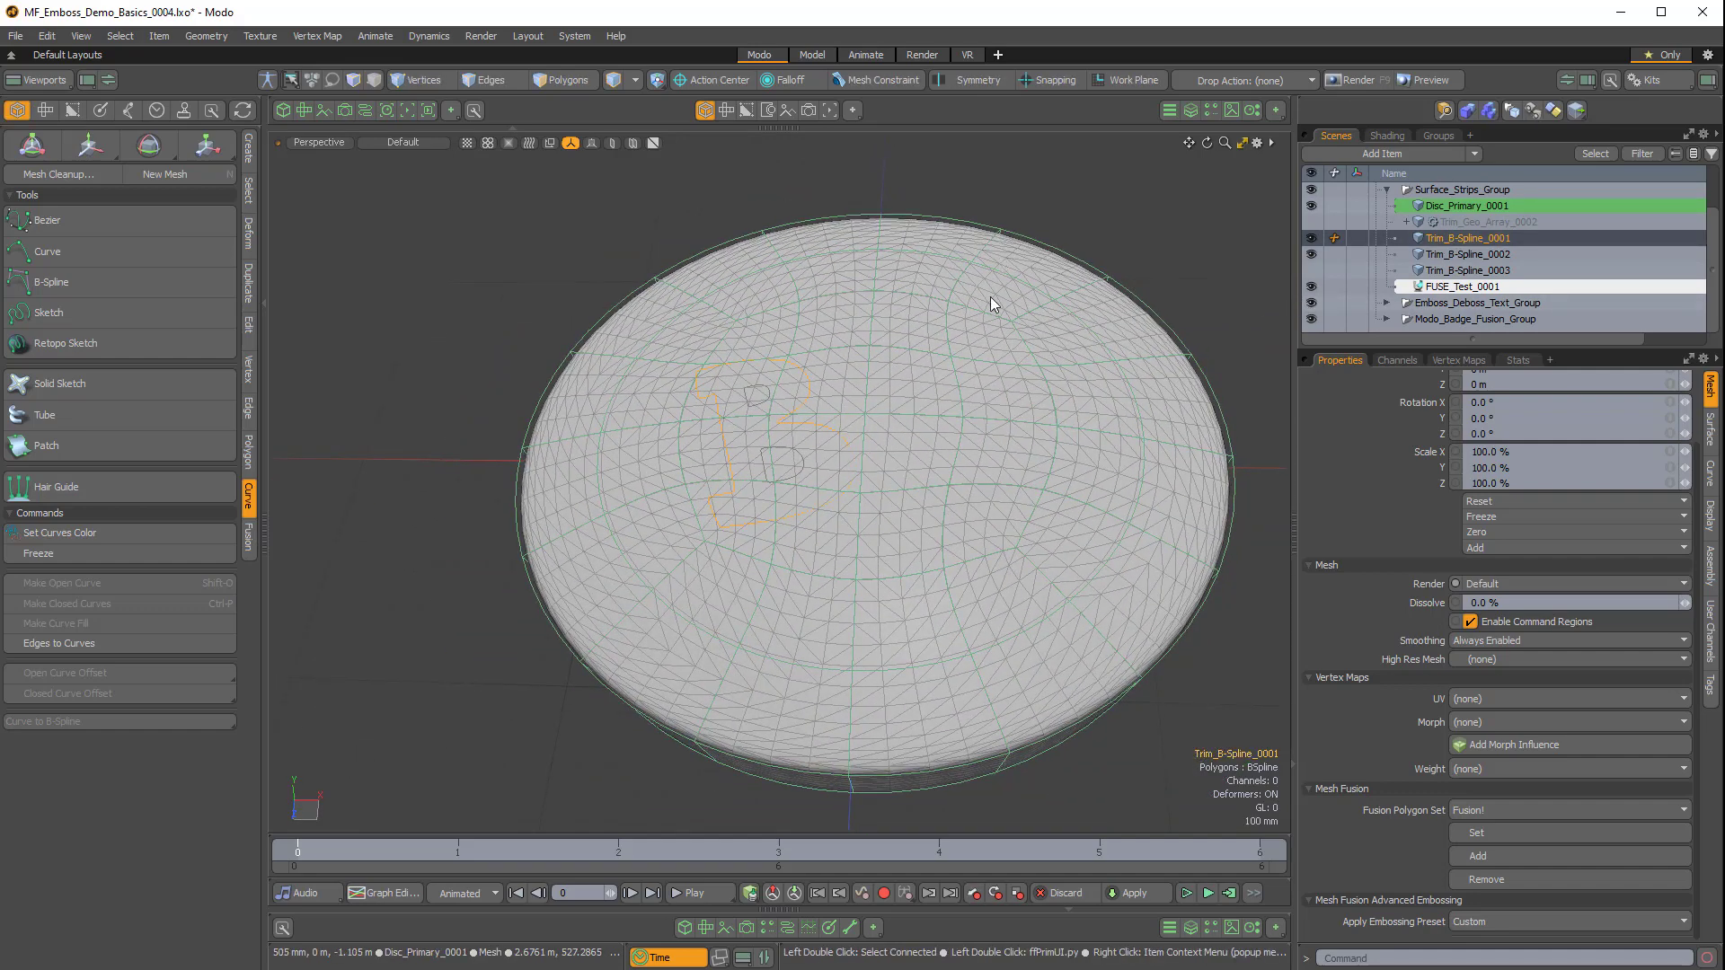
shift+click(992, 329)
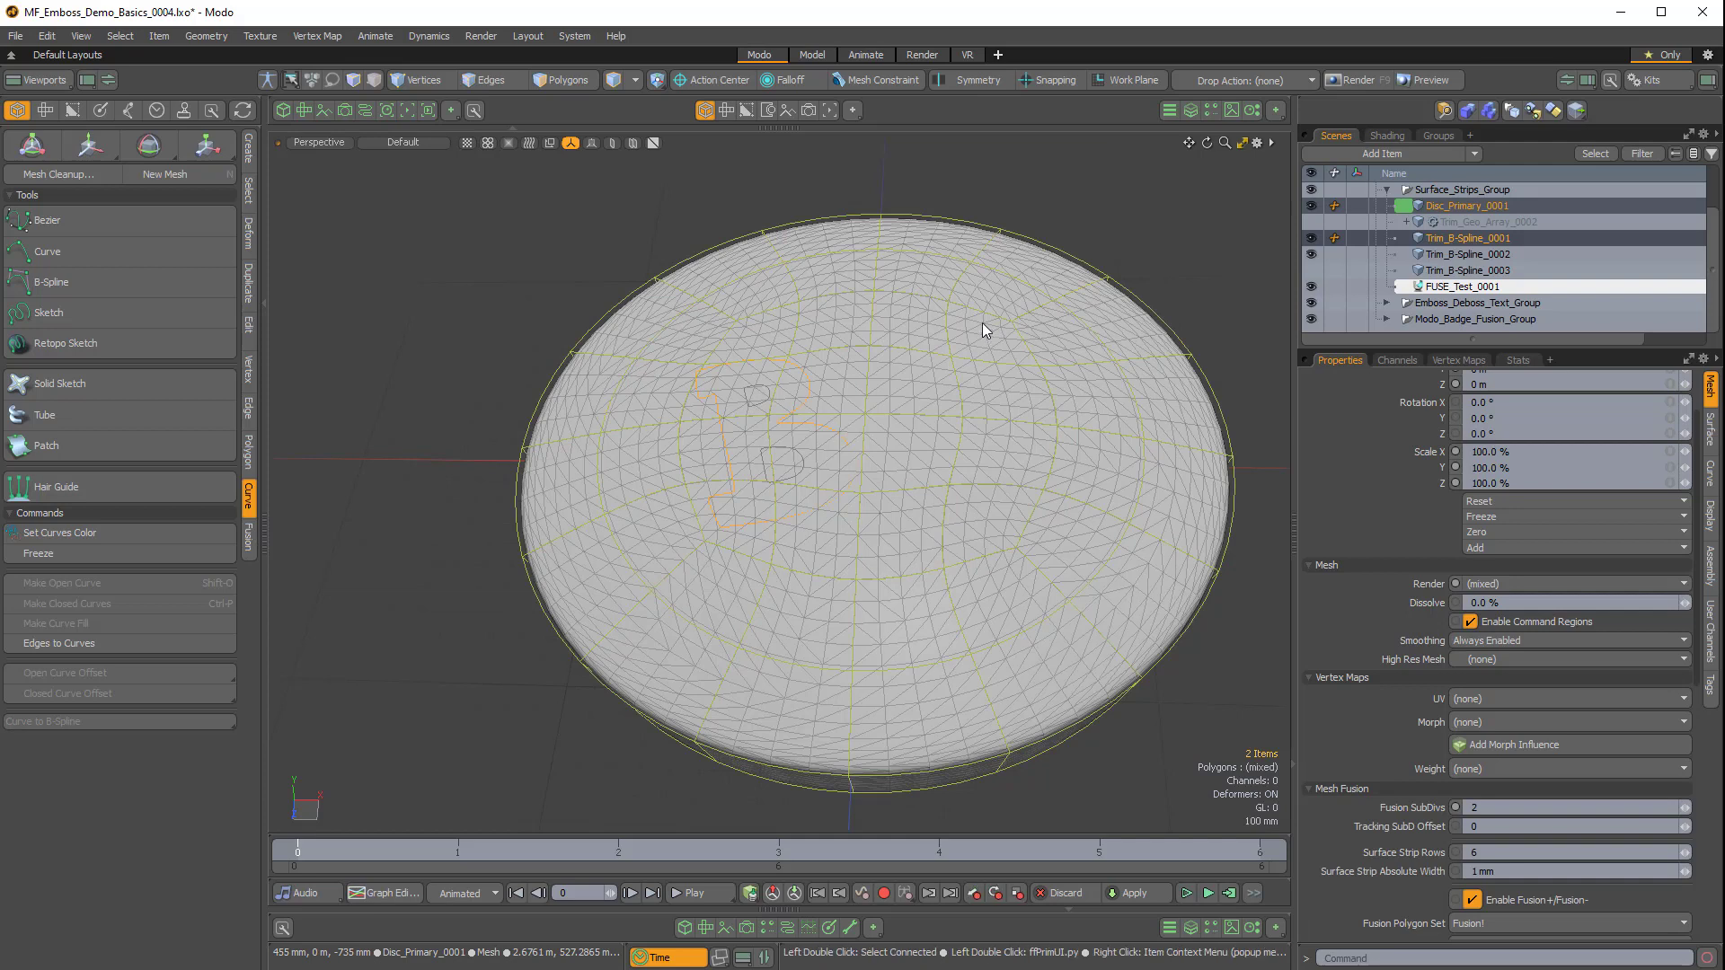
click(248, 539)
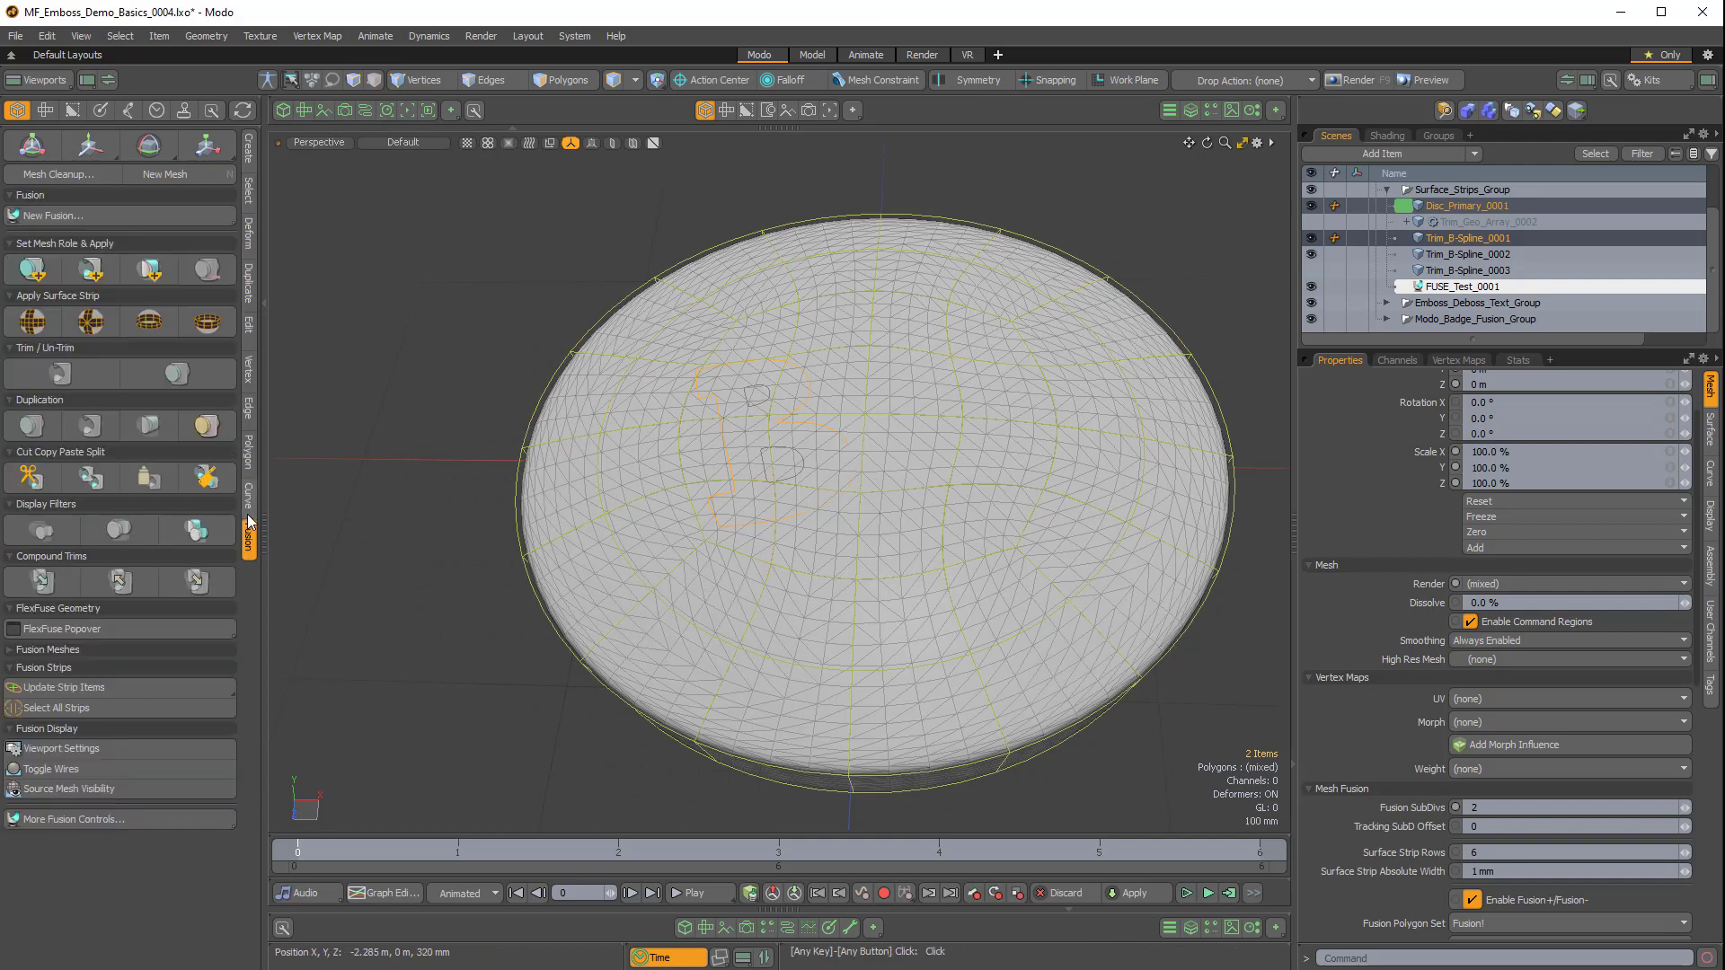
click(37, 326)
Examine the letter-shaped strip on the disc up close from a low angle, and select Trim_B-Spline_0001.
alt+drag(718, 440, 916, 512)
alt+drag(916, 512, 499, 381)
key(3)
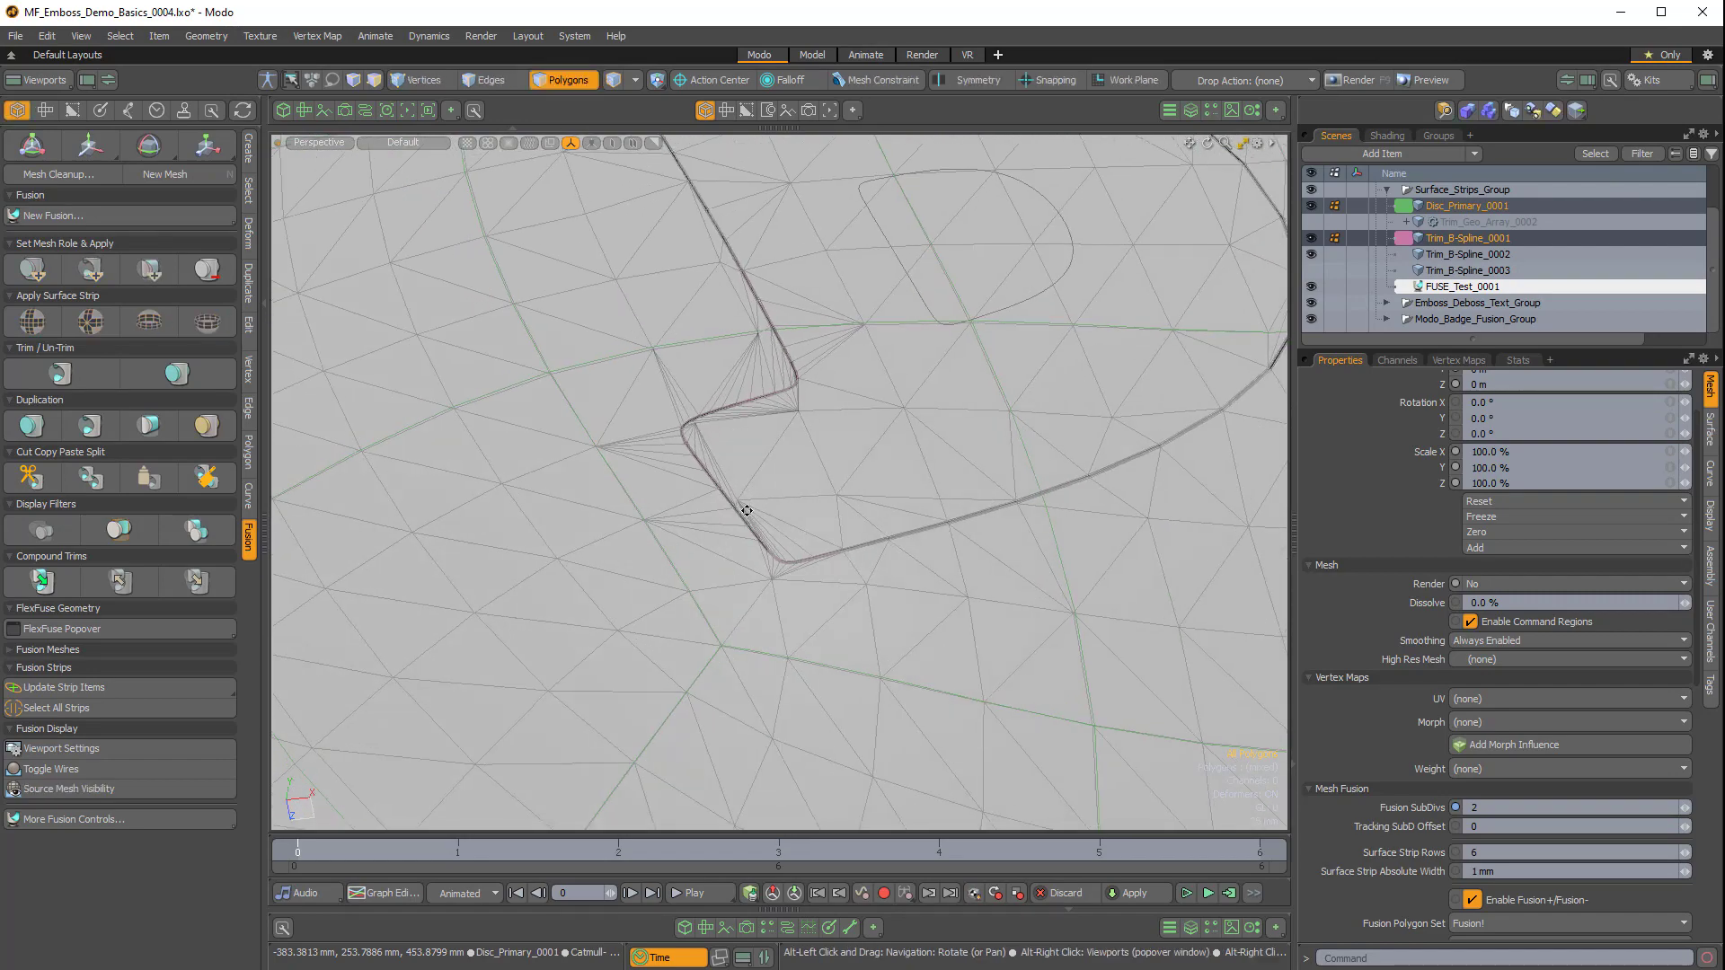
alt+drag(743, 512, 715, 365)
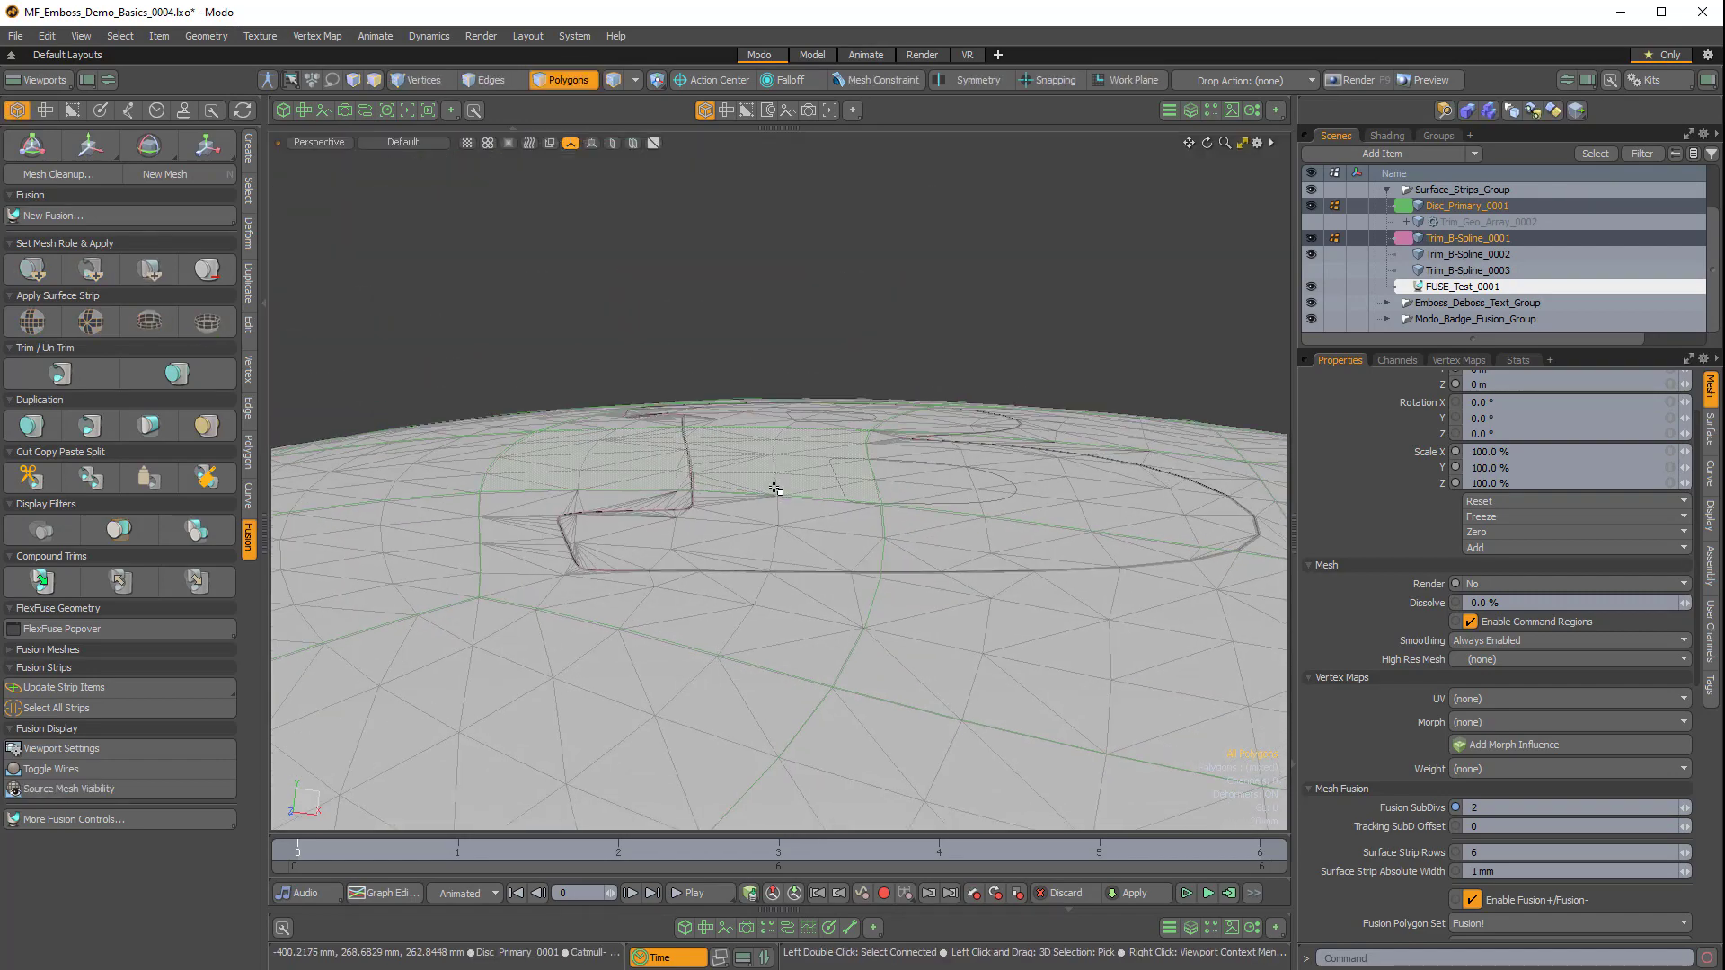
click(1204, 332)
click(1478, 239)
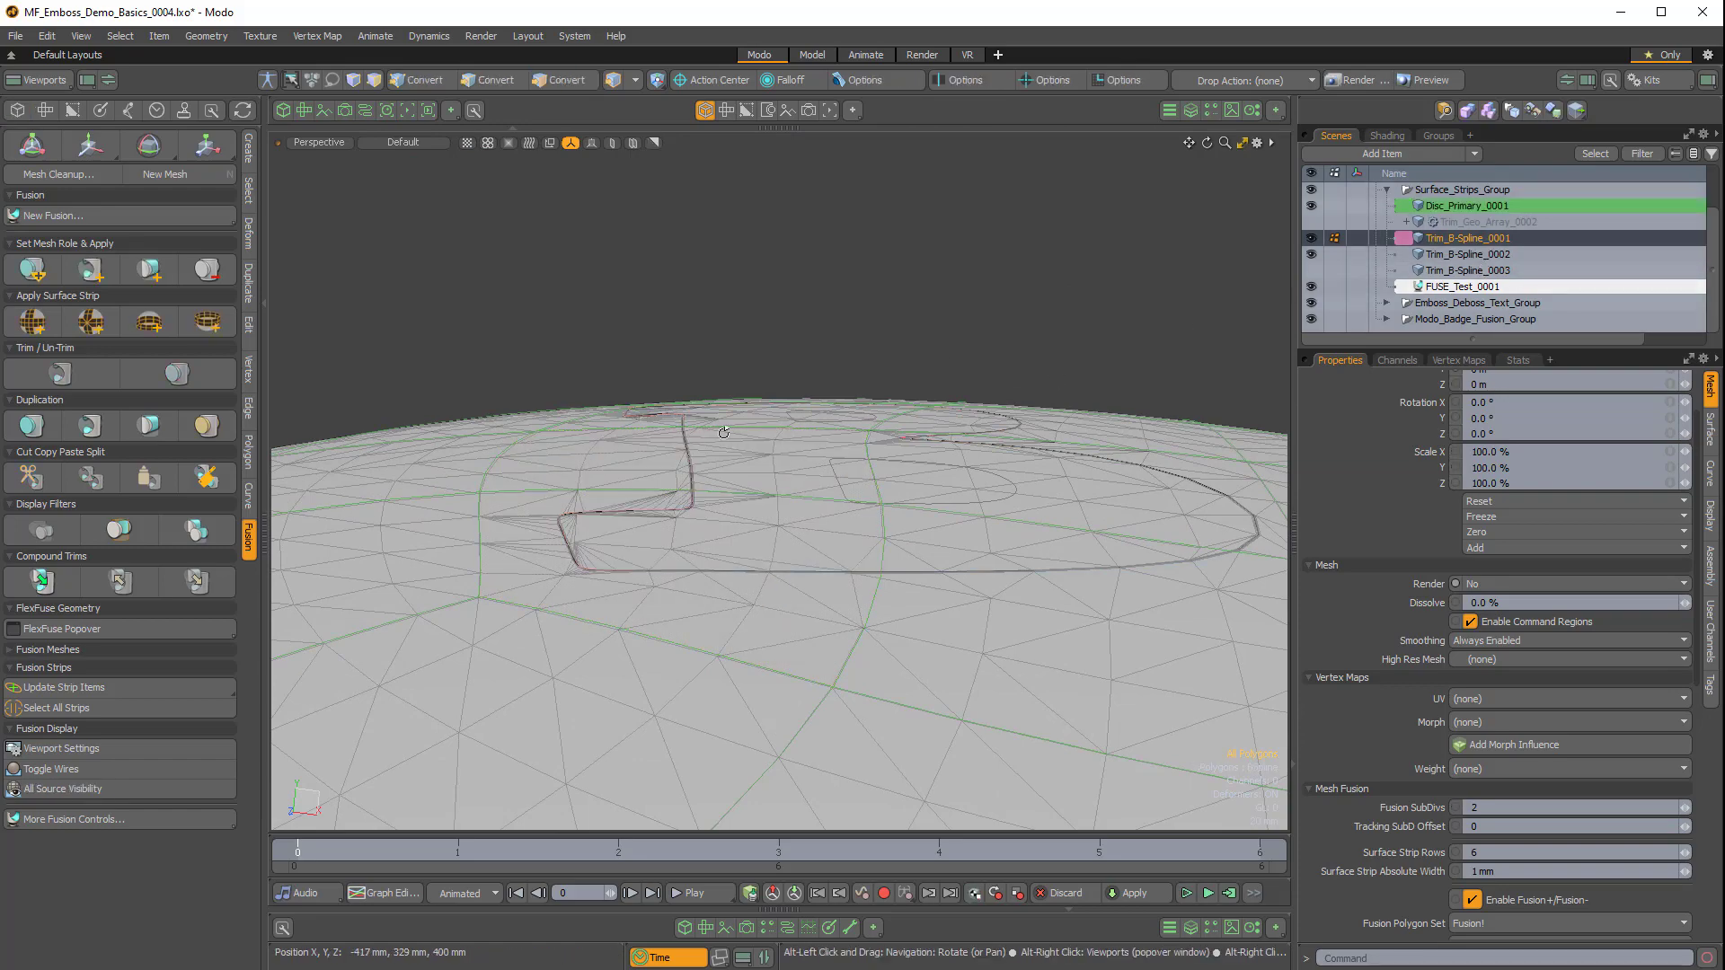
Apply Trim_B-Spline_0002, the letter's inner curves, to Disc_Primary_0001 as a surface strip.
alt+drag(774, 478, 753, 570)
alt+drag(767, 649, 889, 512)
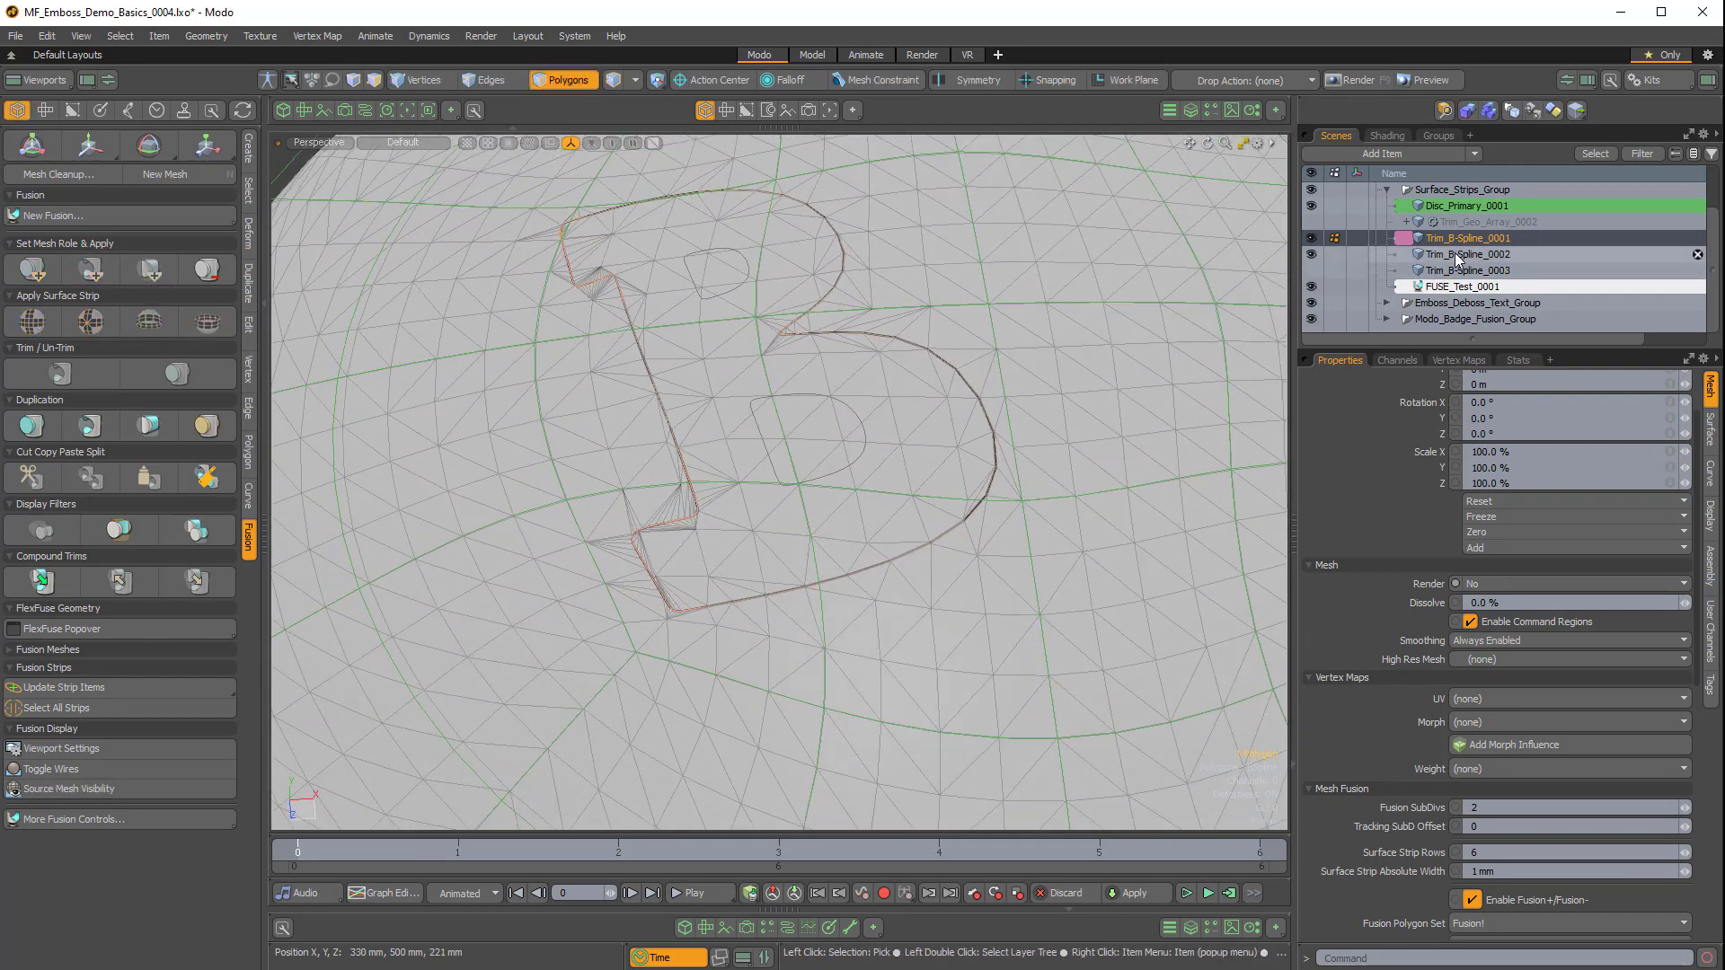
click(1440, 255)
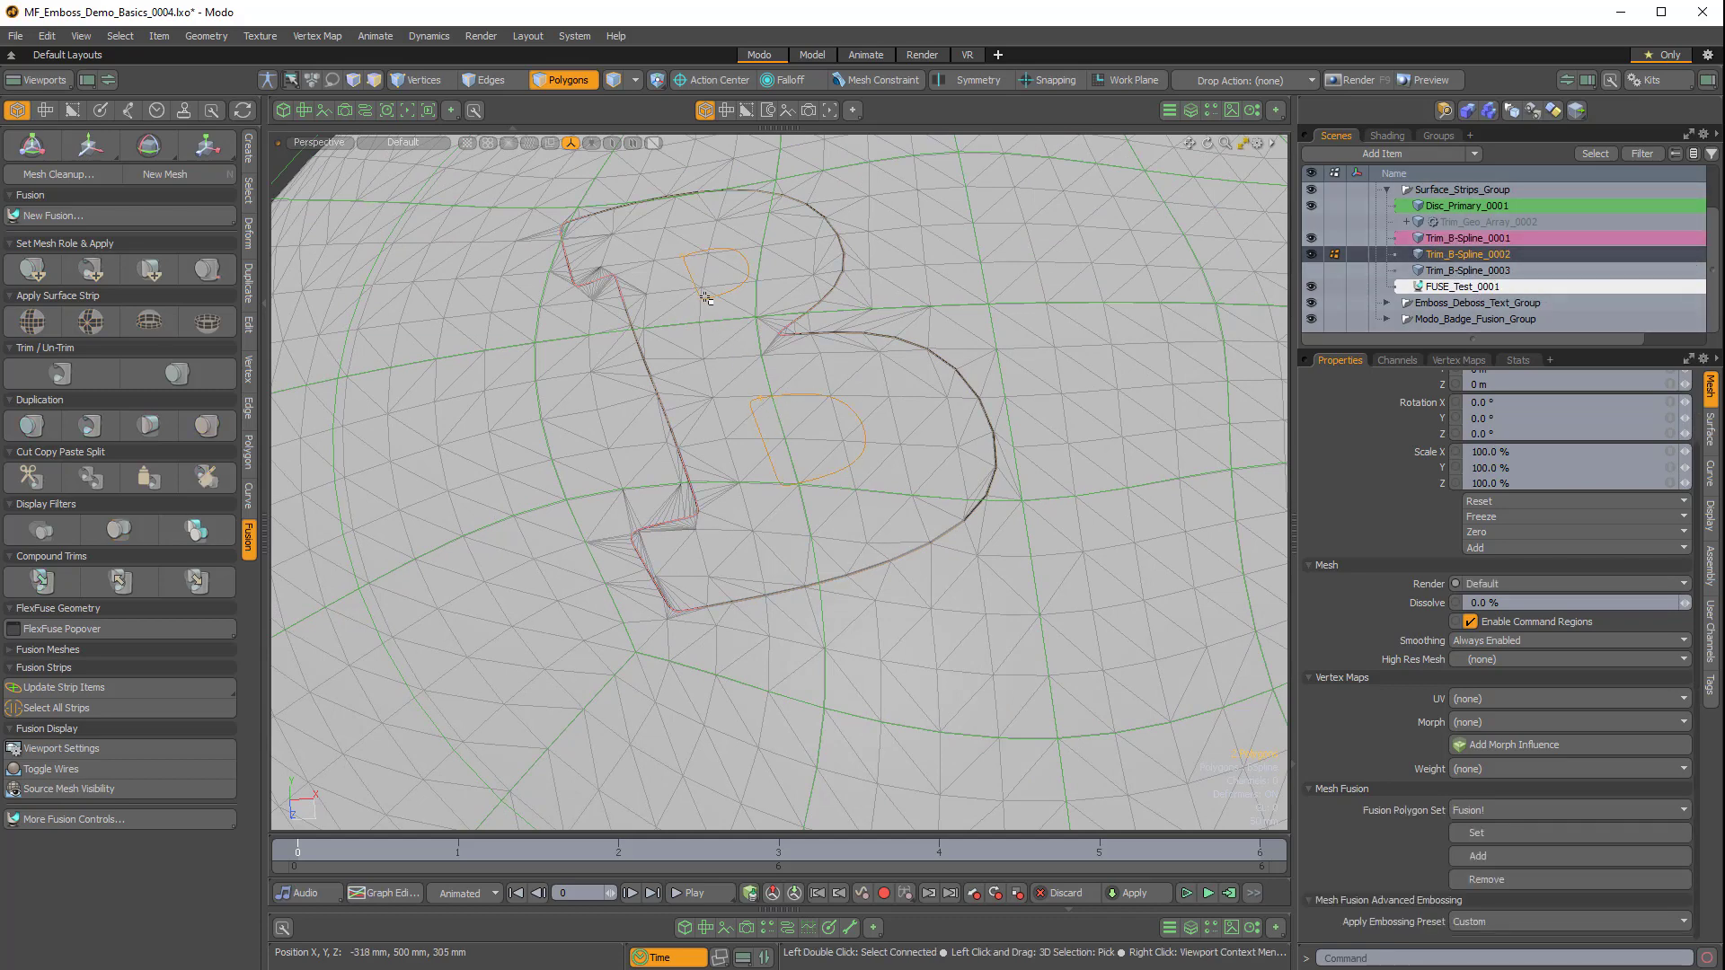
ctrl+alt+drag(705, 298, 772, 270)
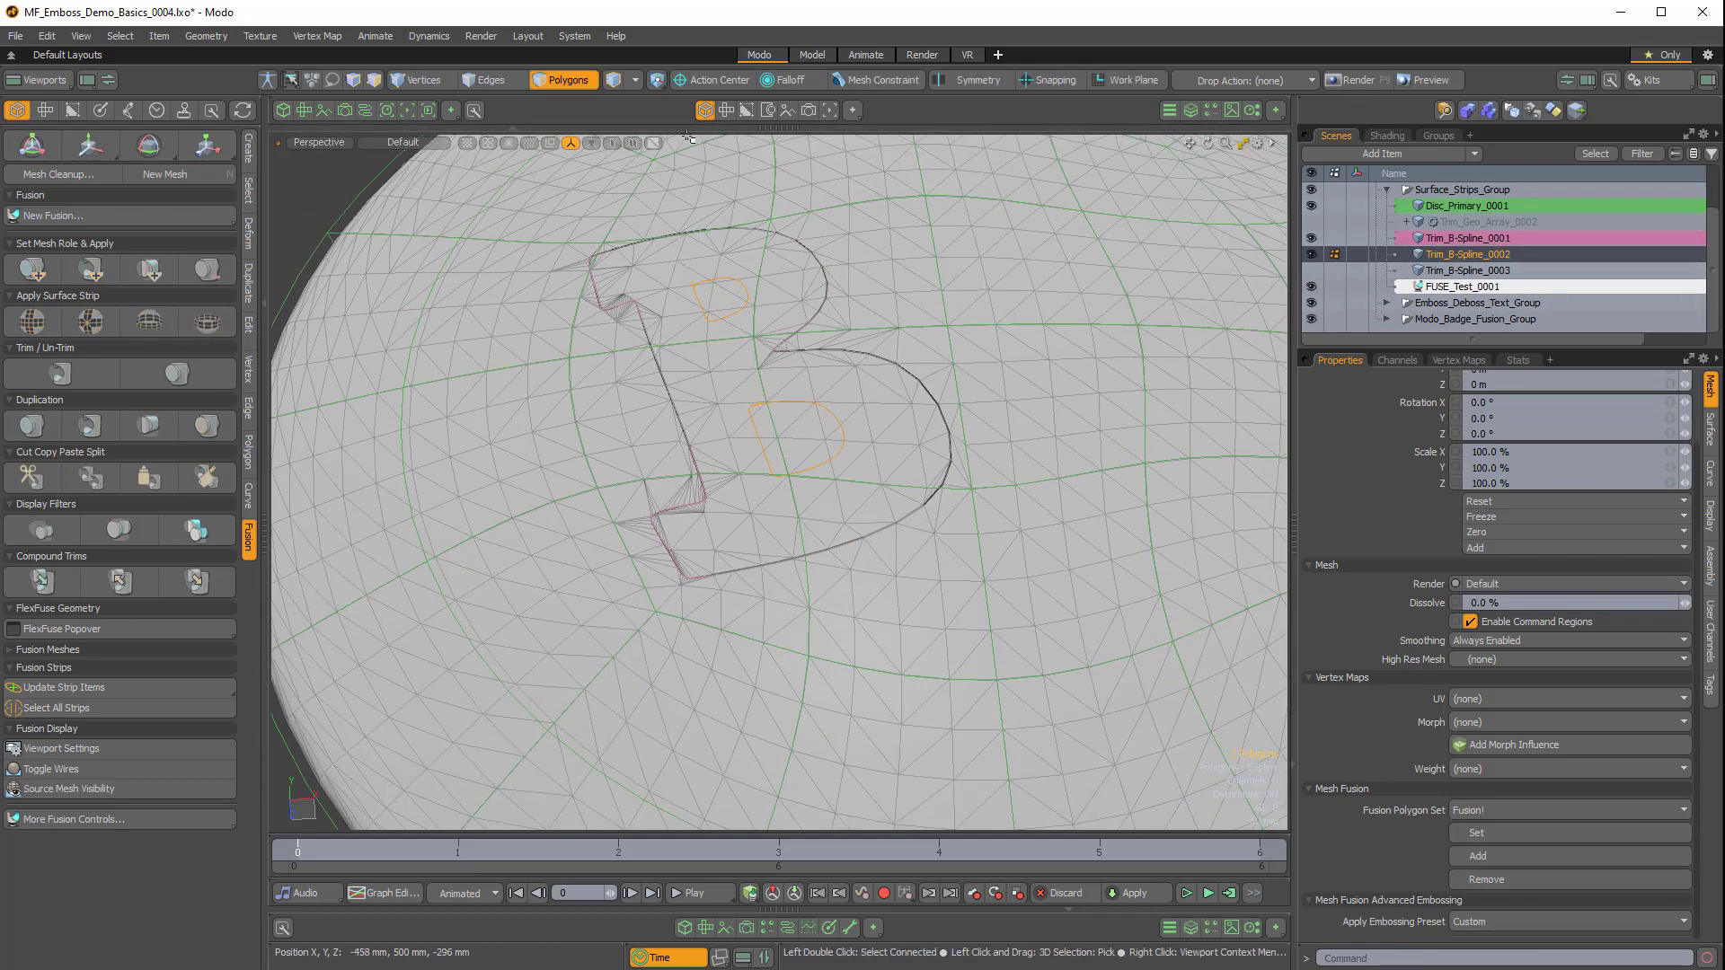
click(582, 88)
ctrl+alt+drag(721, 366, 813, 347)
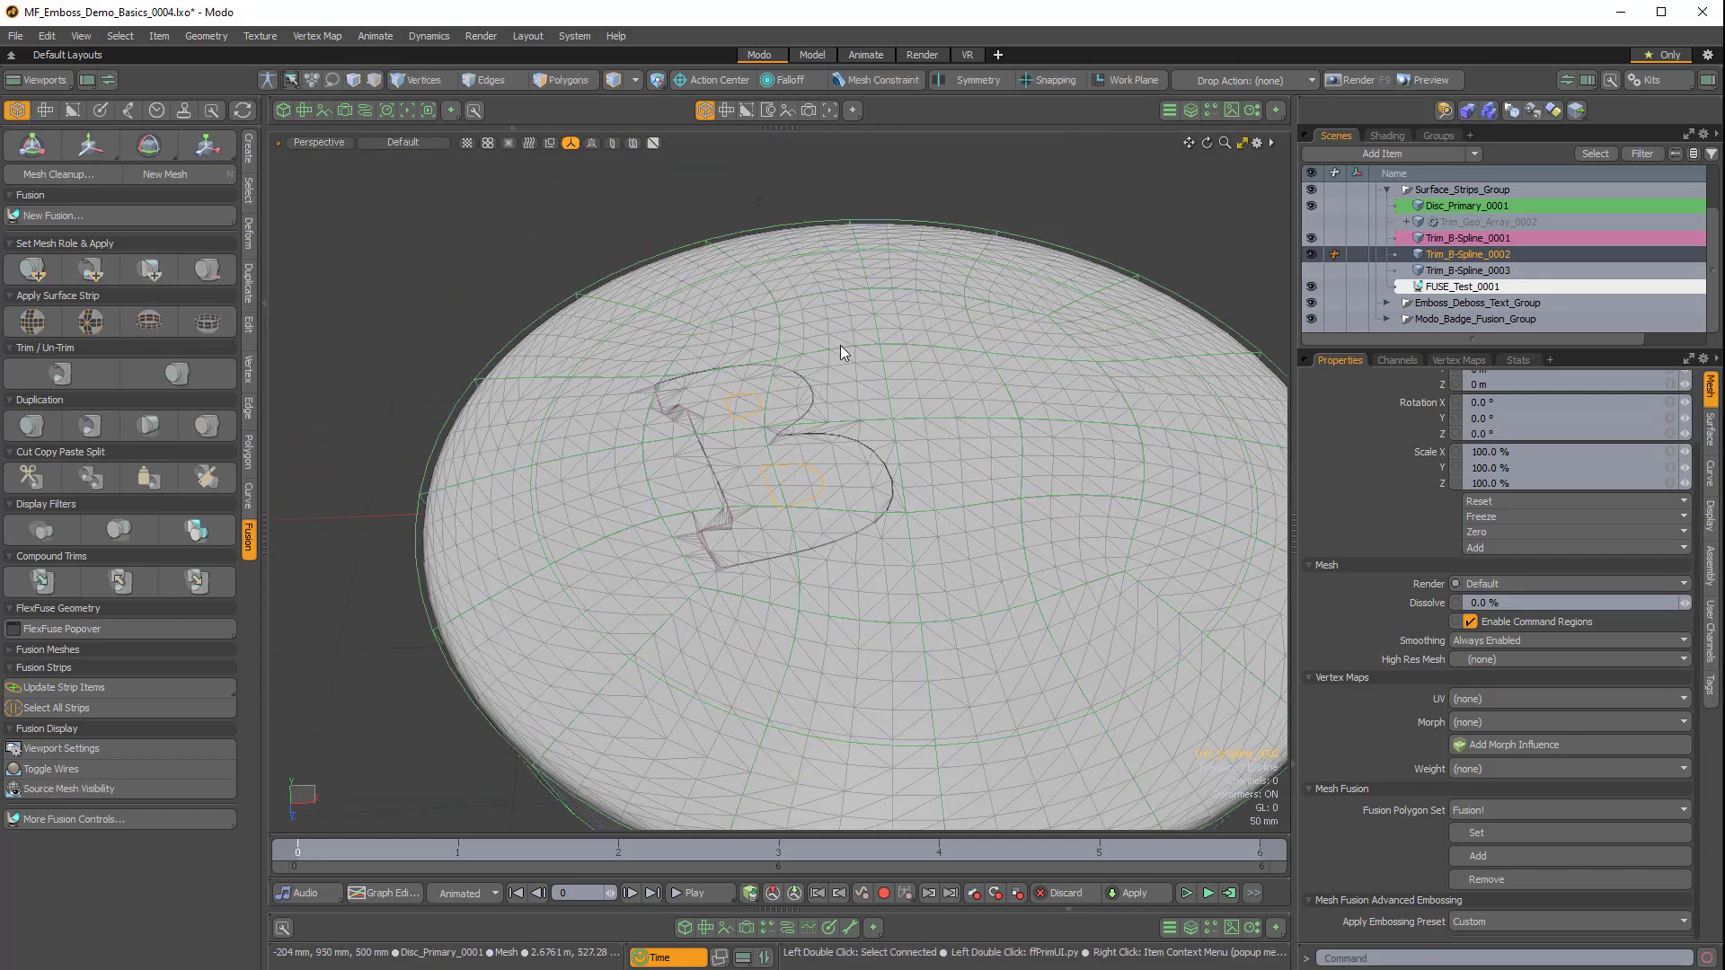
click(874, 325)
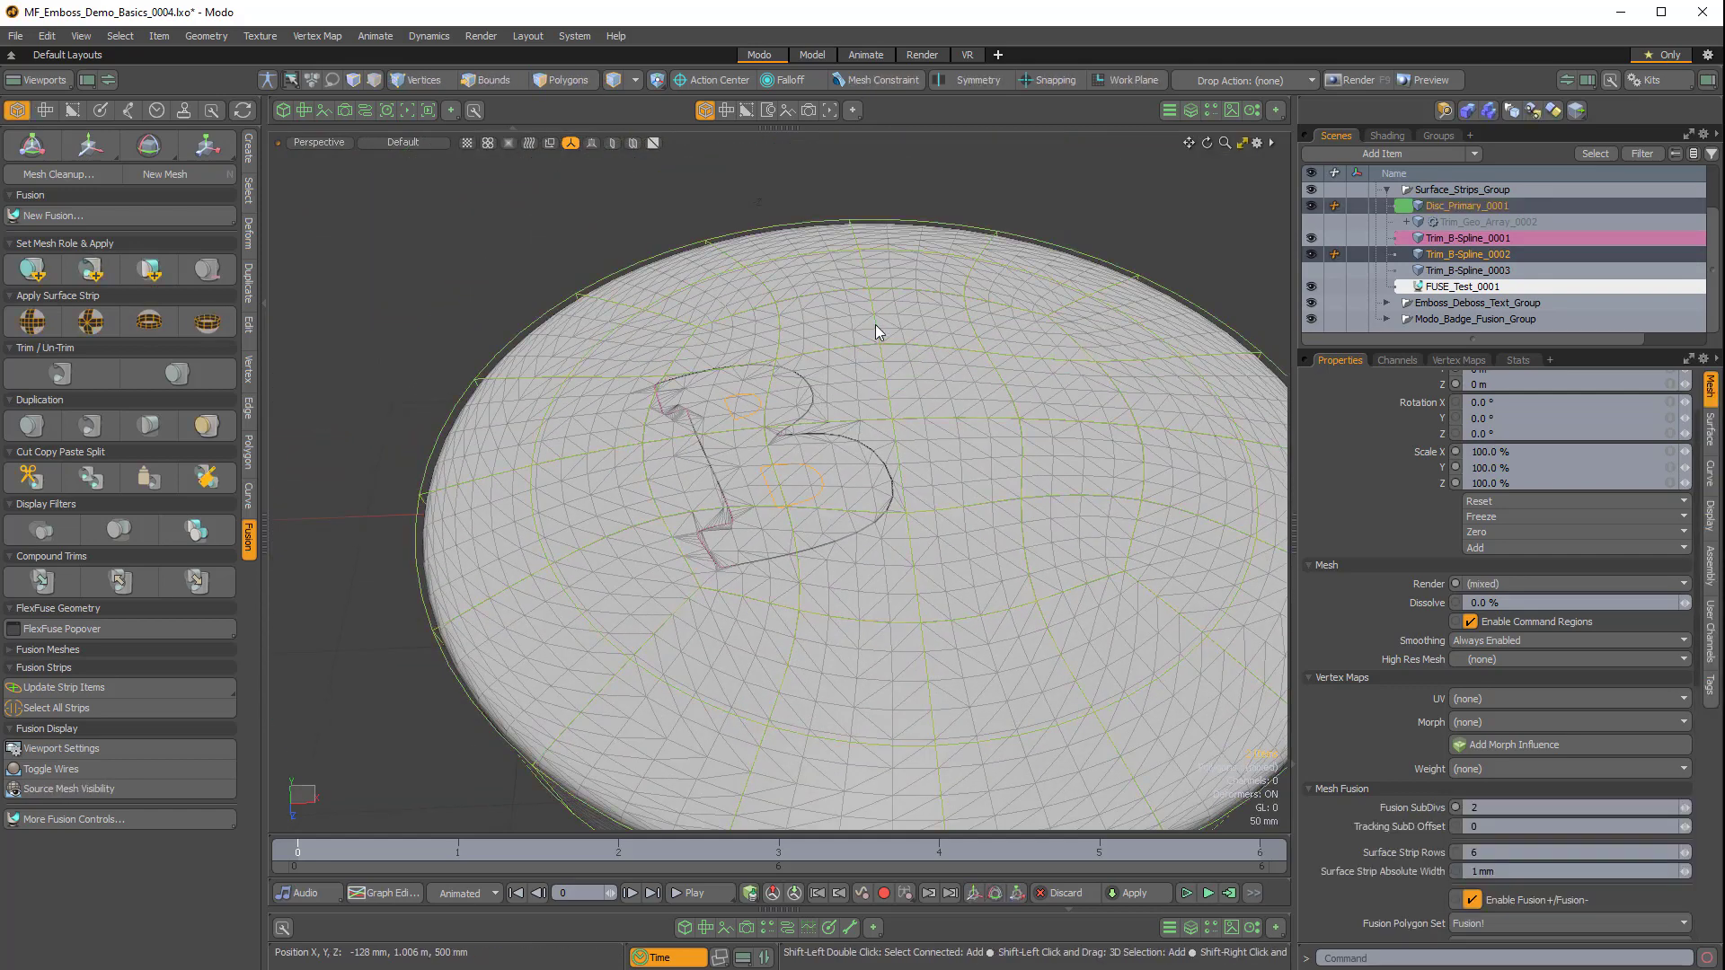
click(34, 326)
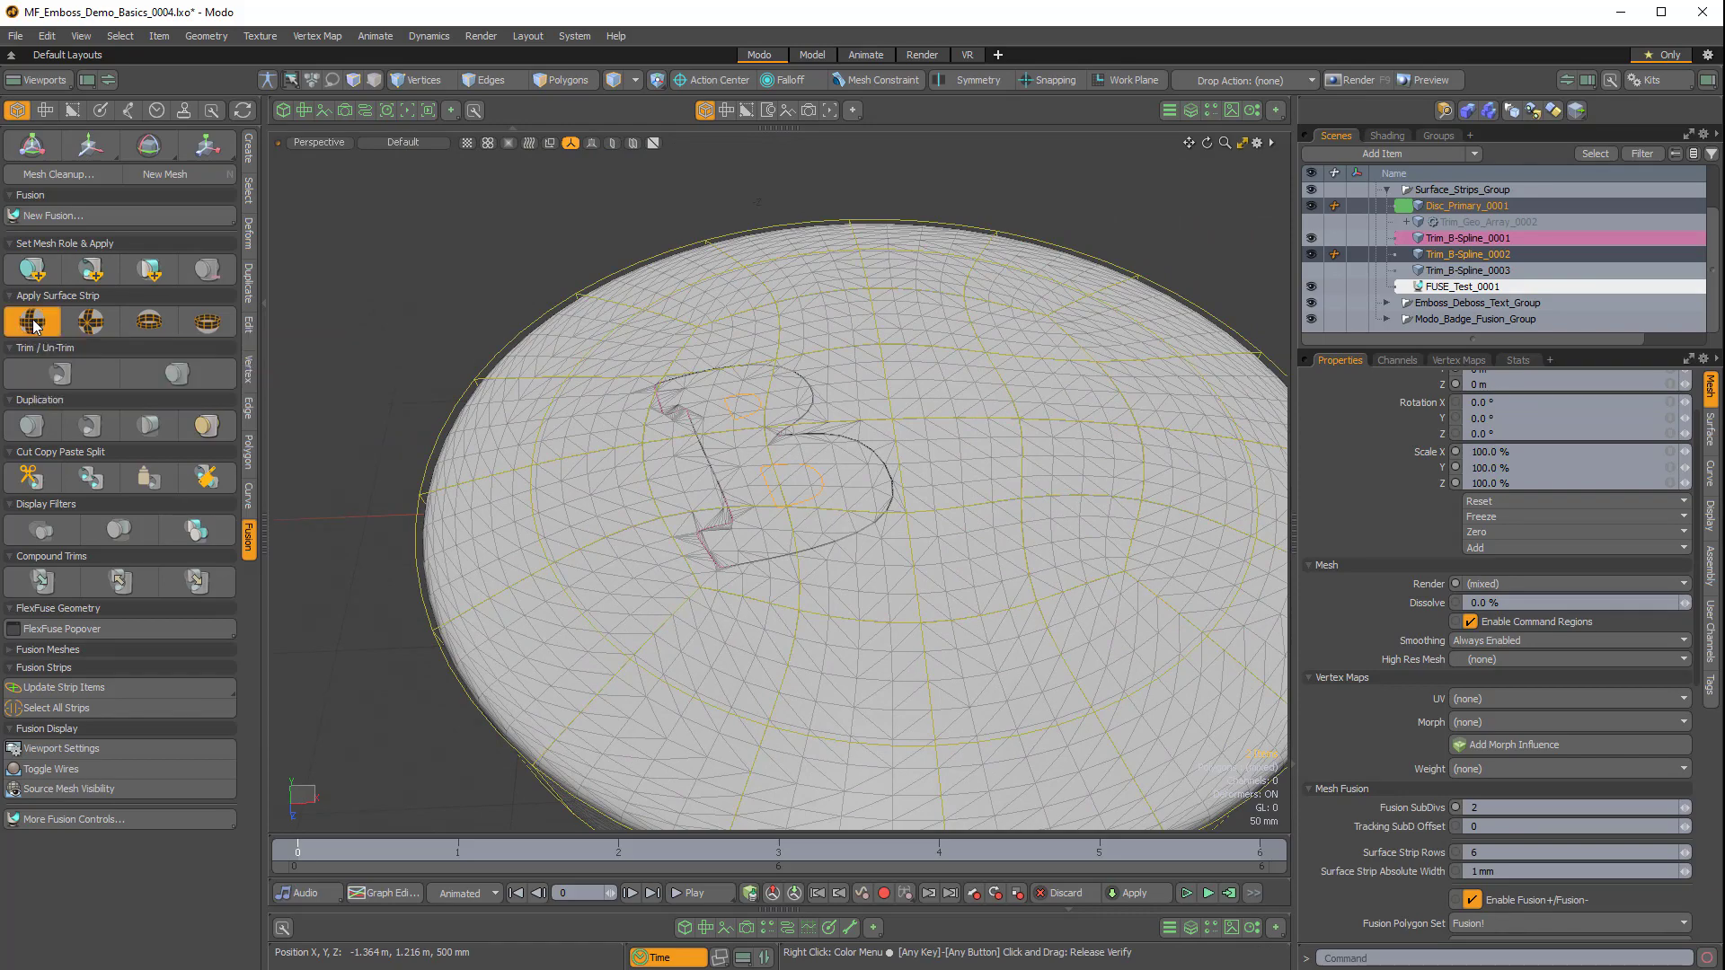
scroll(950, 551, up, 8)
alt+shift+drag(949, 551, 813, 508)
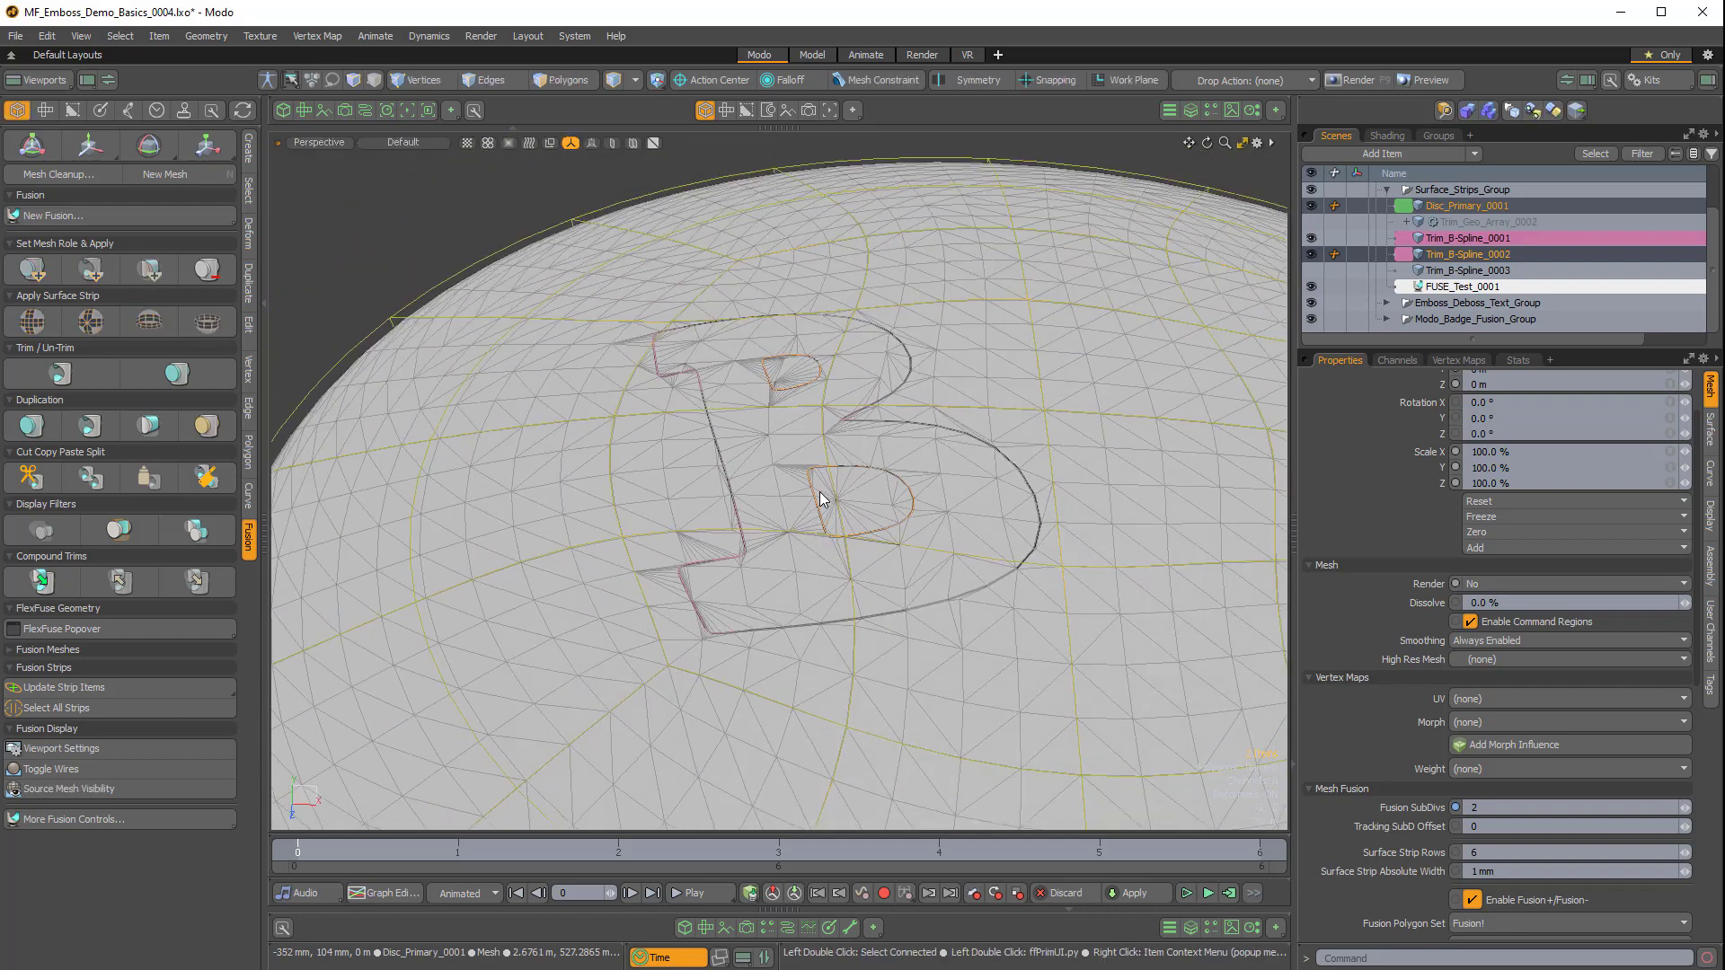
Set the surface strip absolute width to 8 mm for both Trim_B-Spline_0001 and Trim_B-Spline_0002.
ctrl+click(1457, 239)
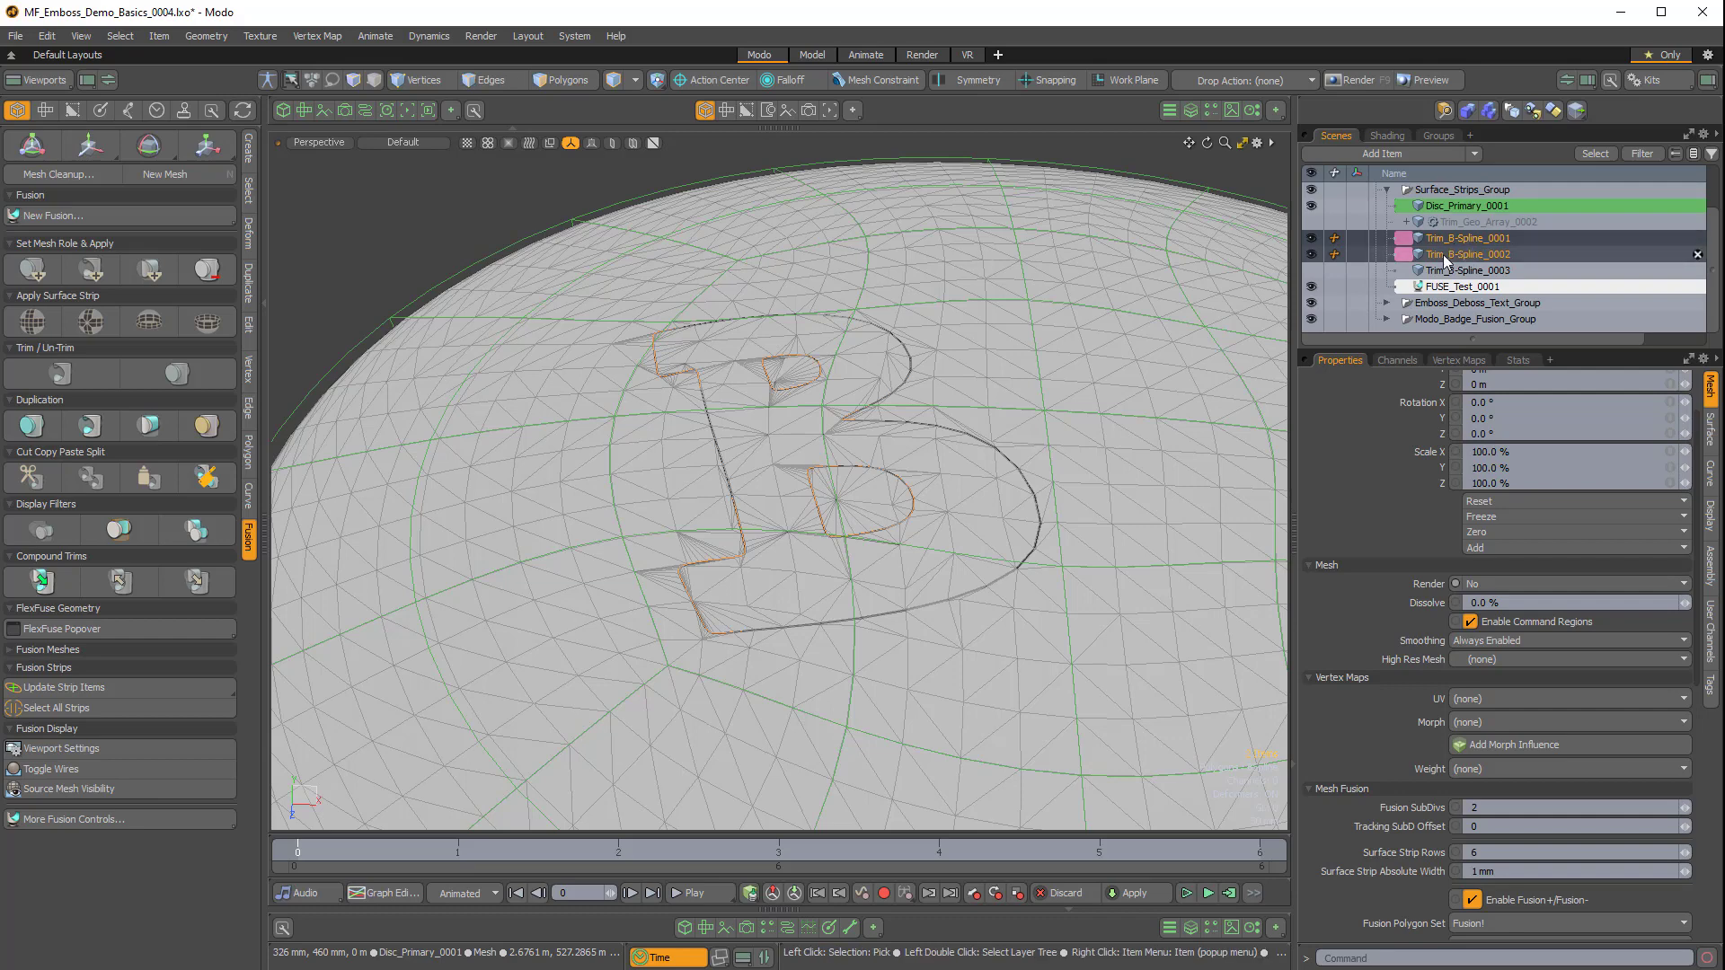
mouse_move(860, 614)
alt+mouse_down()
mouse_move(890, 566)
mouse_move(890, 620)
alt+mouse_up()
scroll(1360, 729, down, 2)
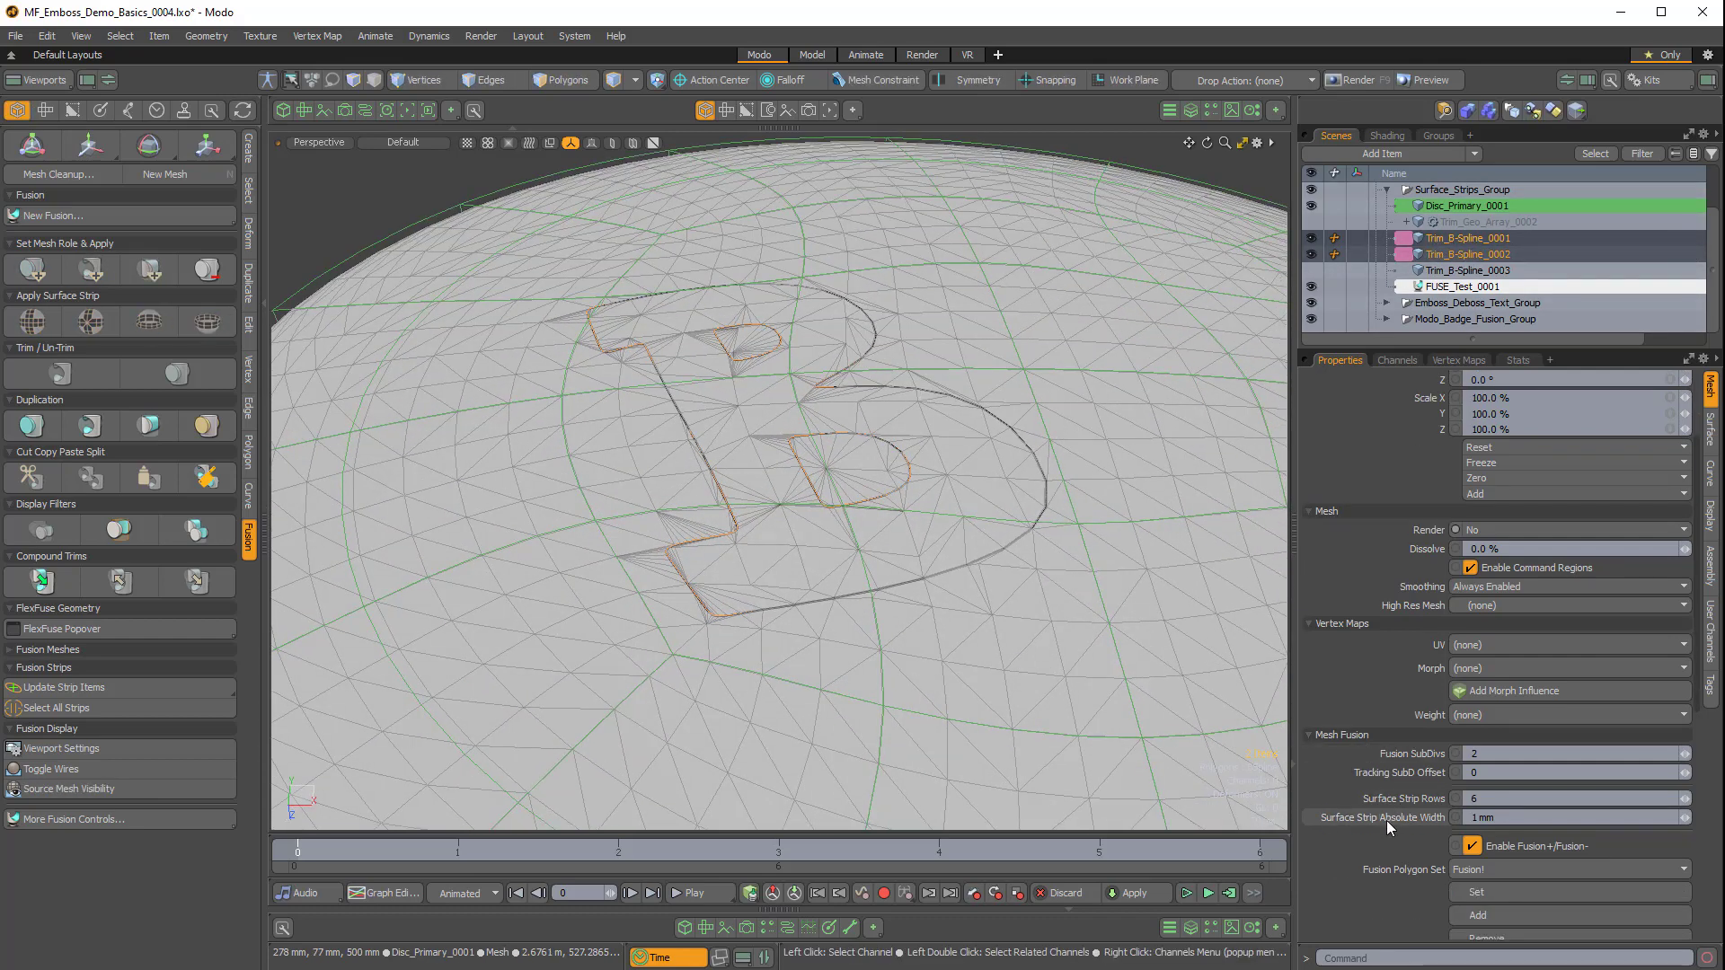
drag(1502, 817, 1435, 818)
text(8m)
key(Return)
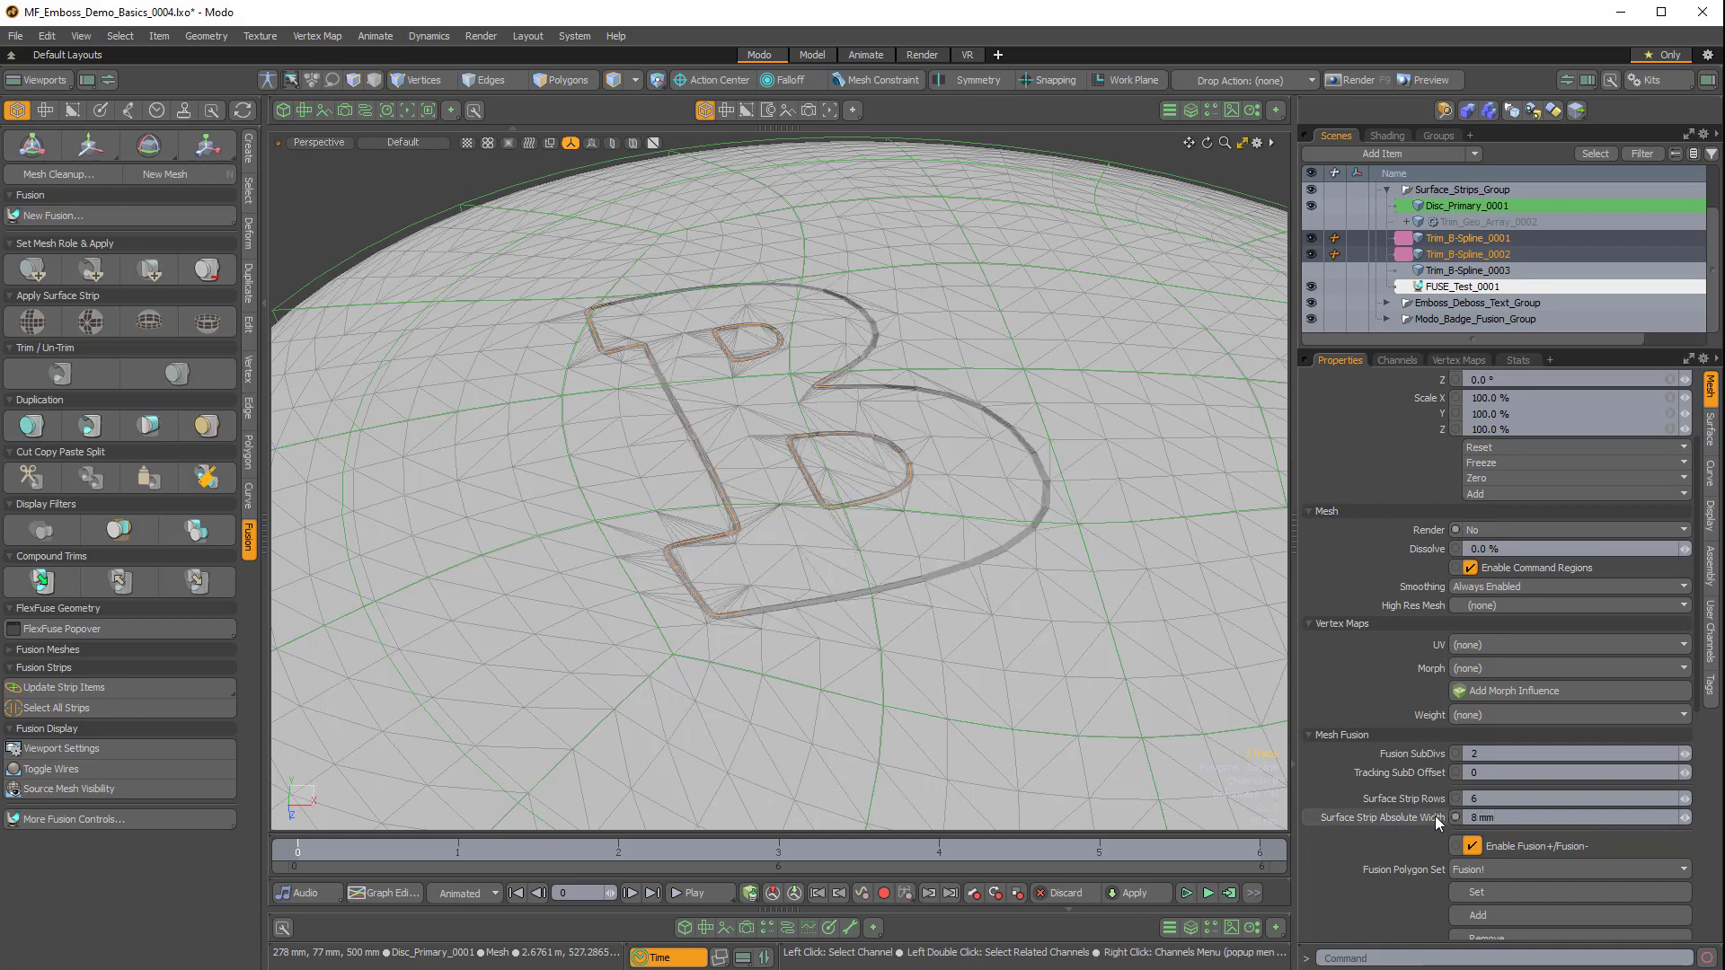
Reduce the surface strip rows of both B-spline trims to 1.
scroll(731, 565, up, 5)
alt+drag(802, 647, 709, 620)
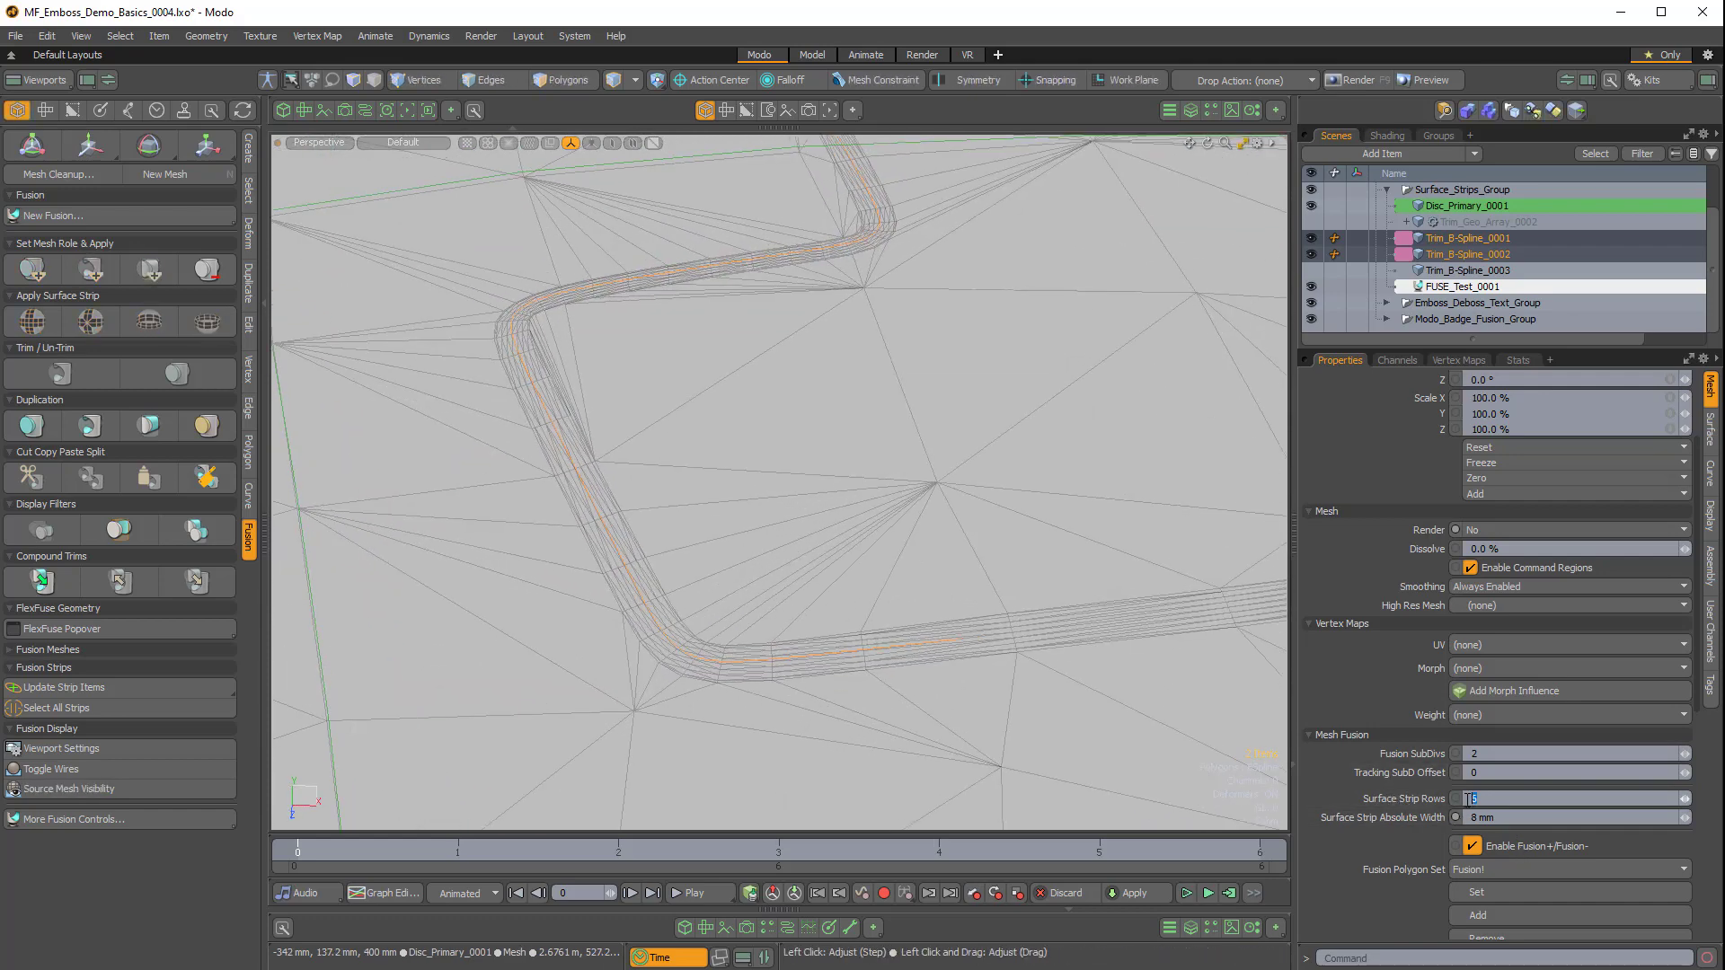
key(Return)
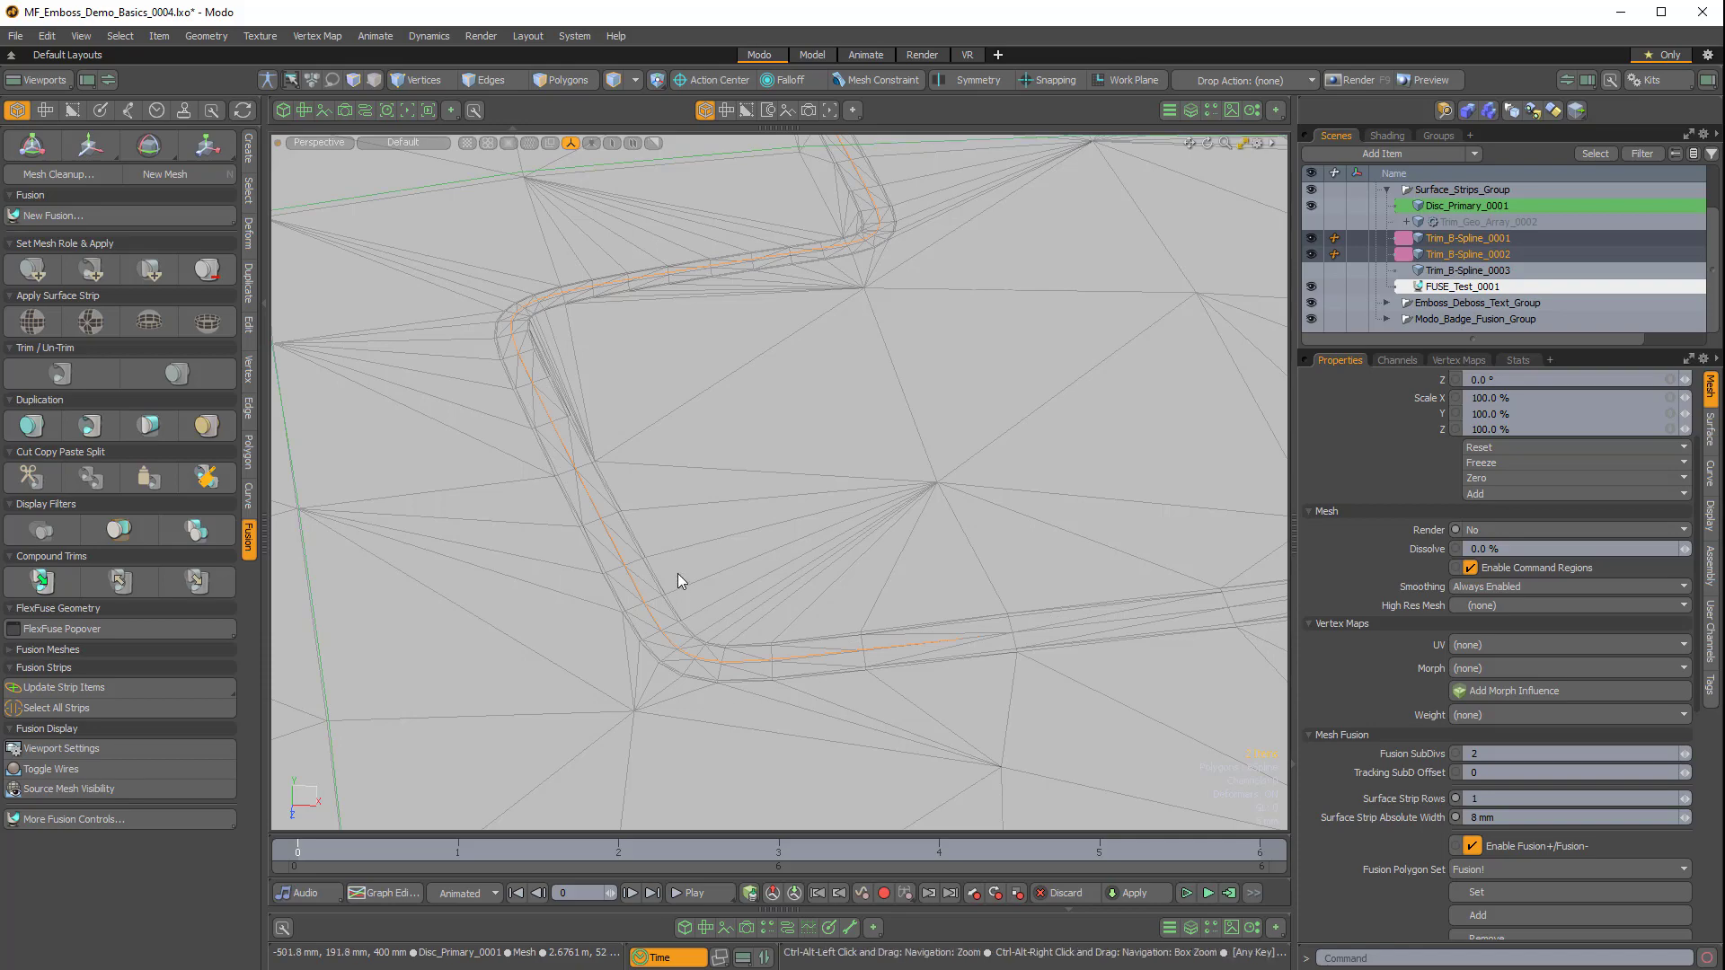
alt+drag(677, 573, 831, 575)
scroll(647, 546, down, 4)
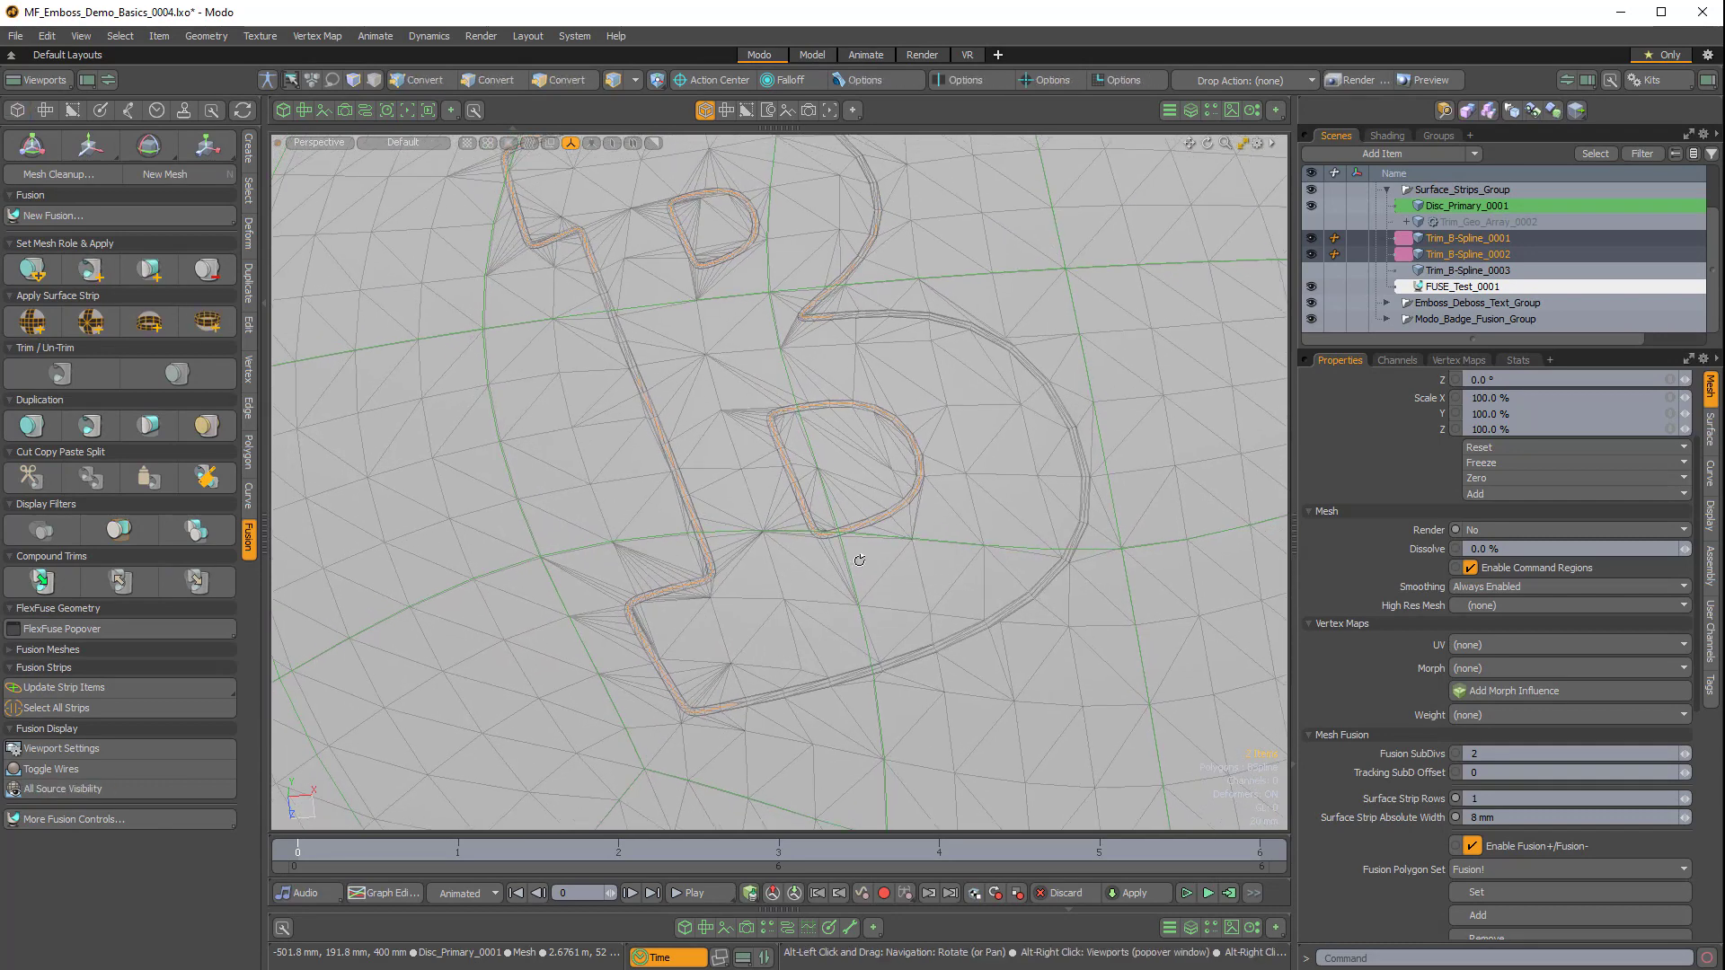
scroll(912, 478, down, 3)
alt+drag(878, 473, 898, 395)
Deselect both B-spline trims and enable Strip Polys Only on FUSE_Test_0001.
ctrl+click(1449, 238)
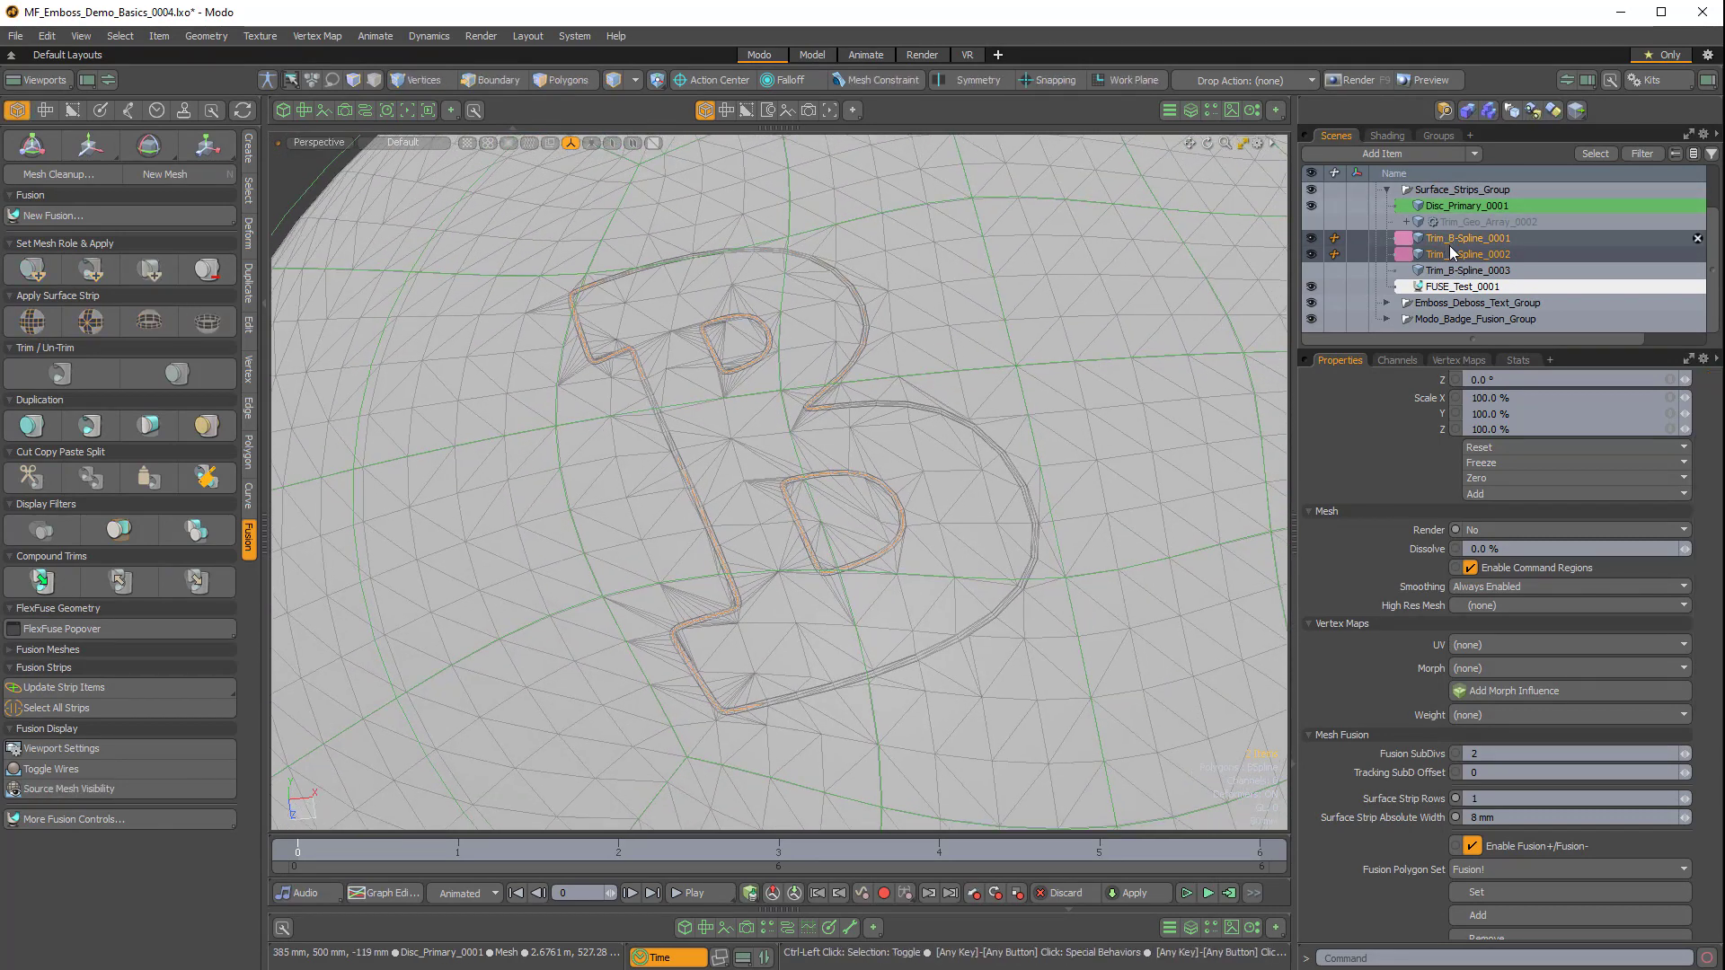
ctrl+click(1449, 254)
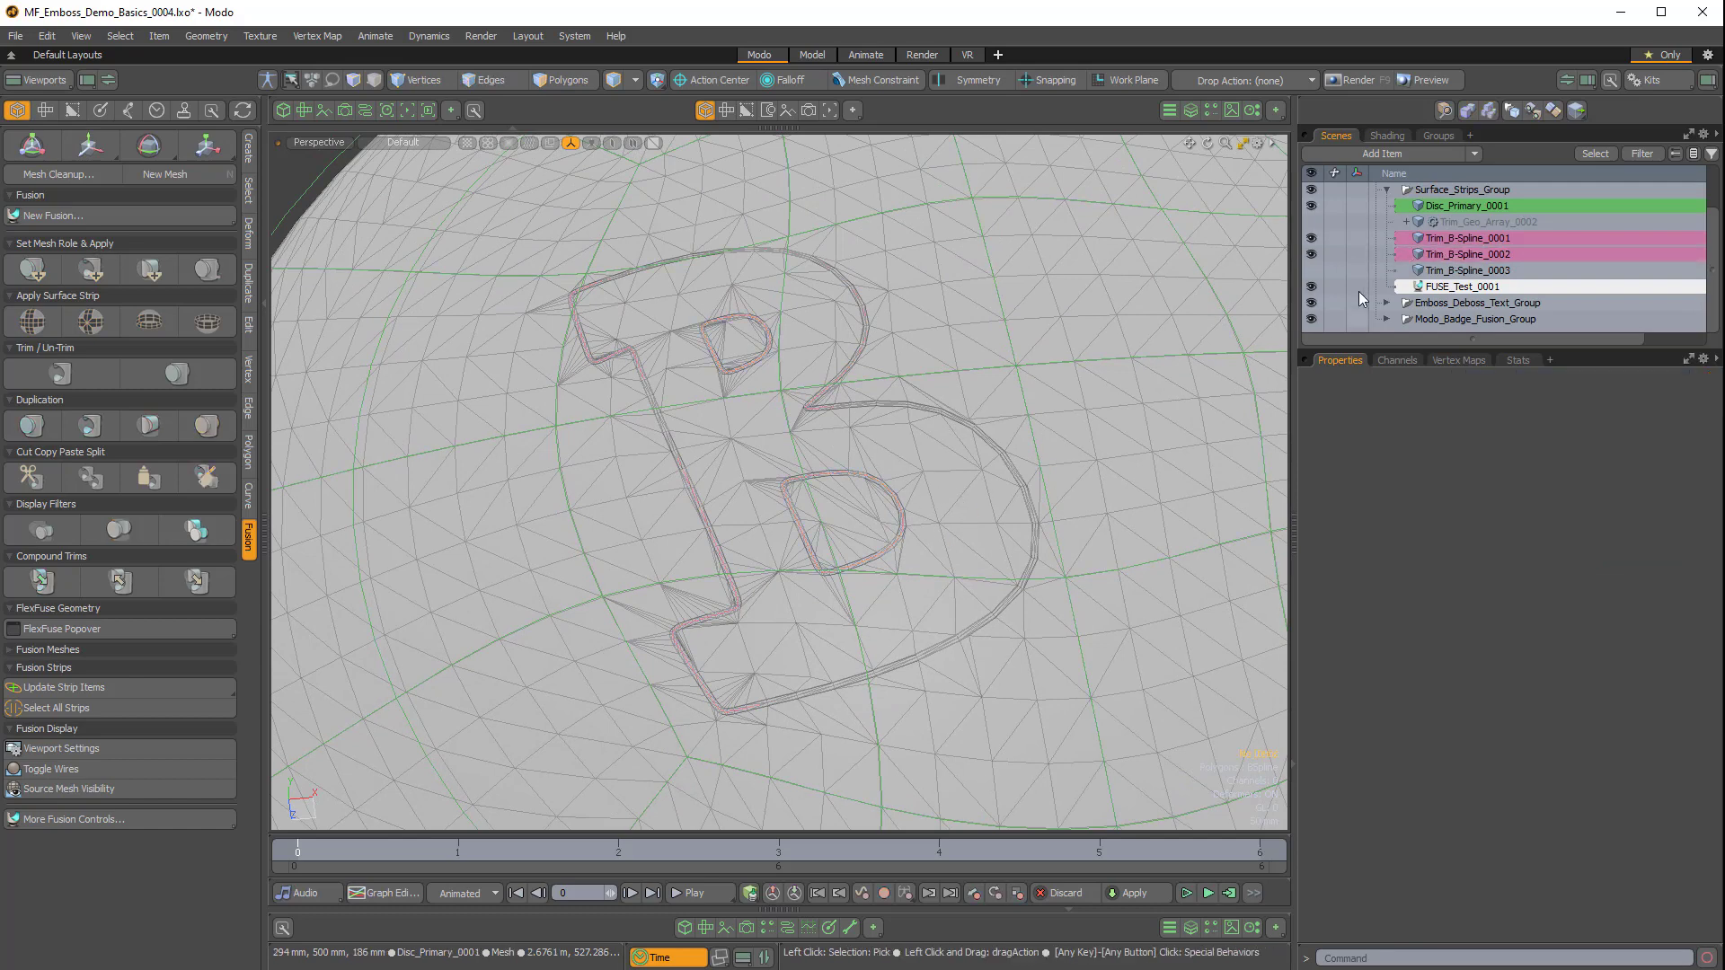
click(1448, 288)
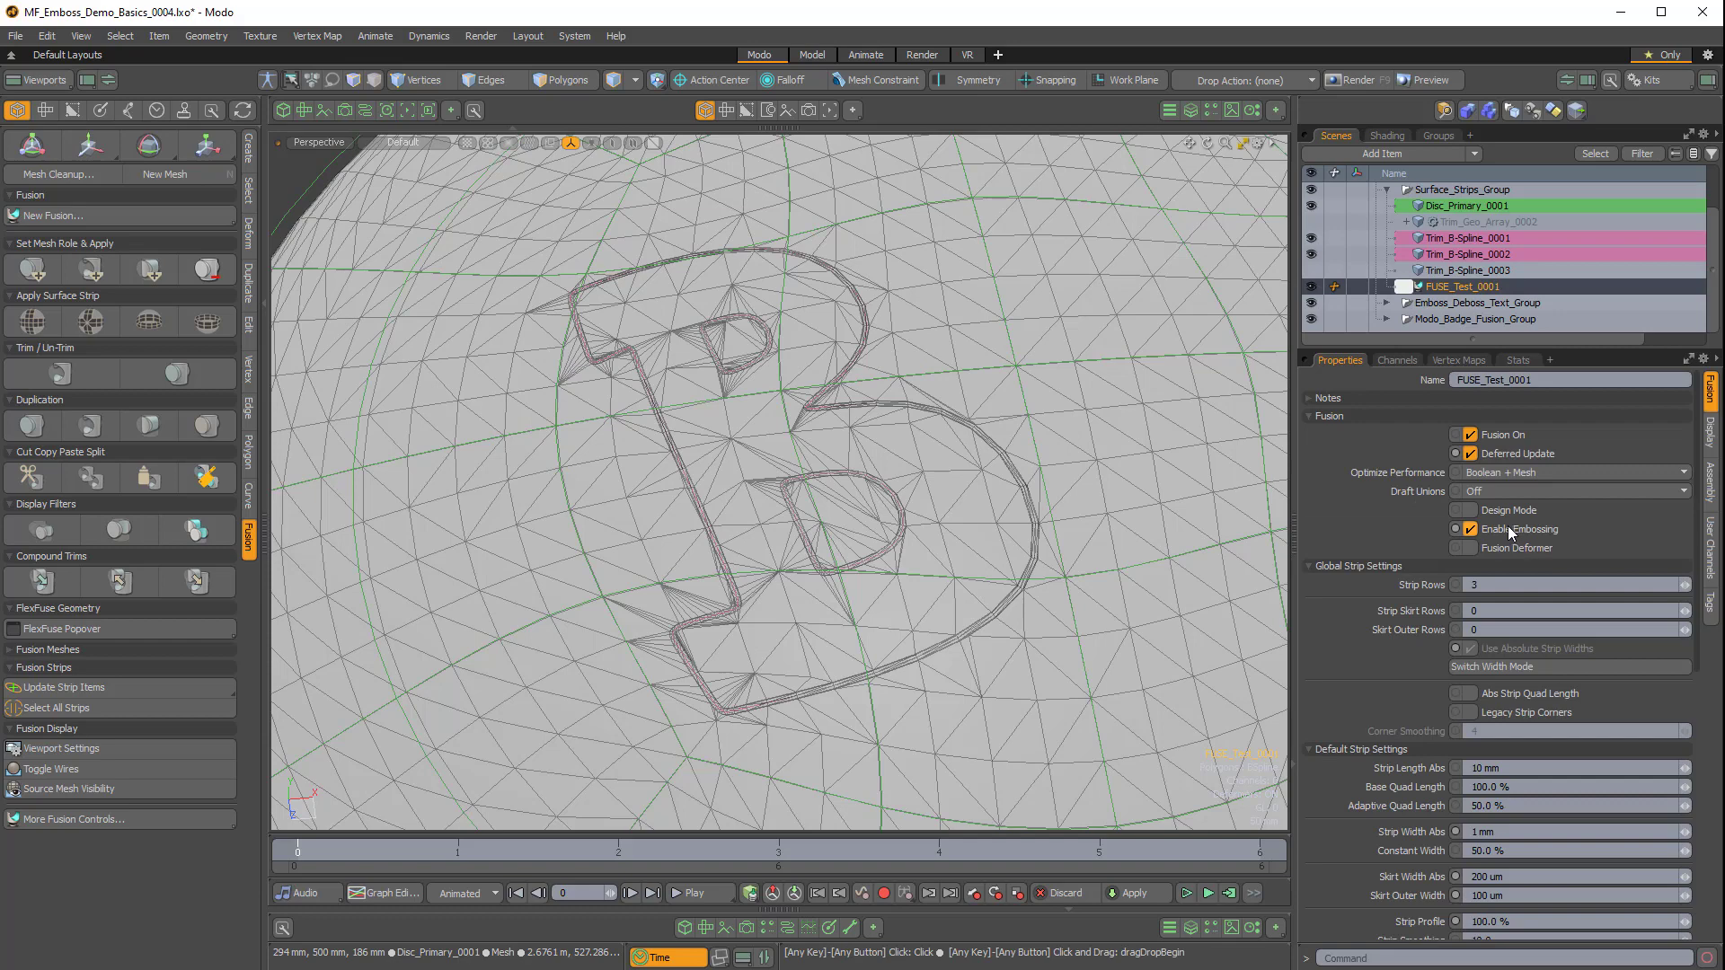
scroll(1437, 553, down, 8)
scroll(1431, 555, down, 2)
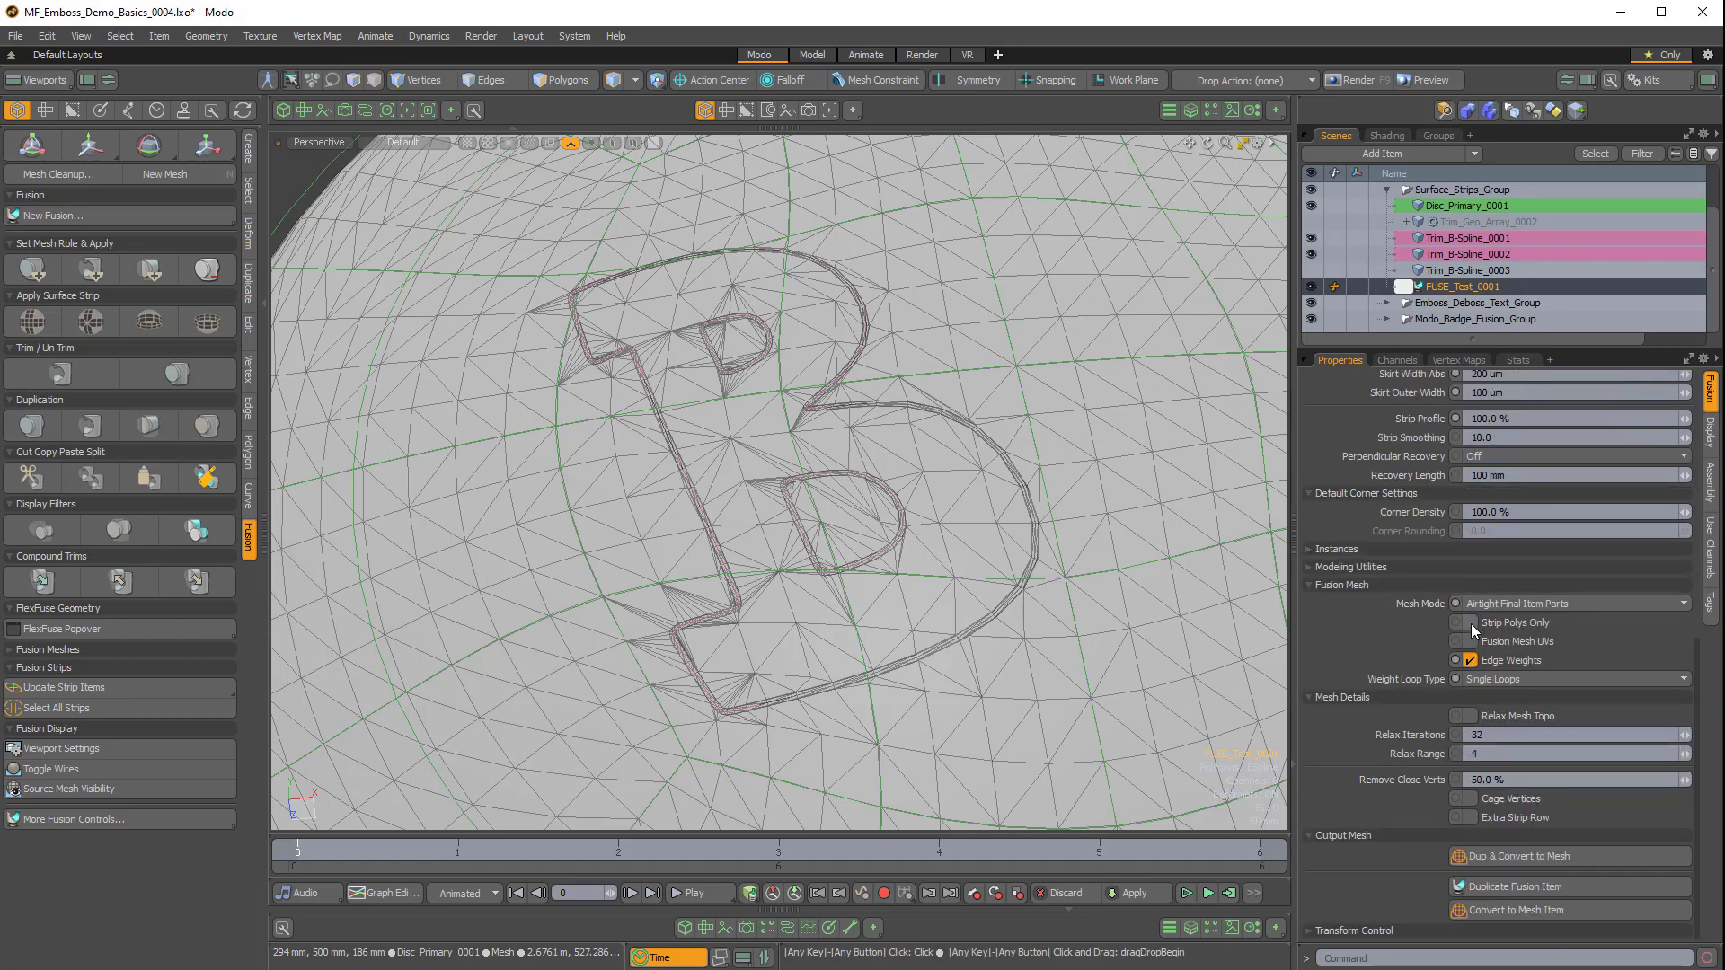
click(1471, 621)
alt+drag(742, 666, 830, 485)
scroll(688, 481, down, 5)
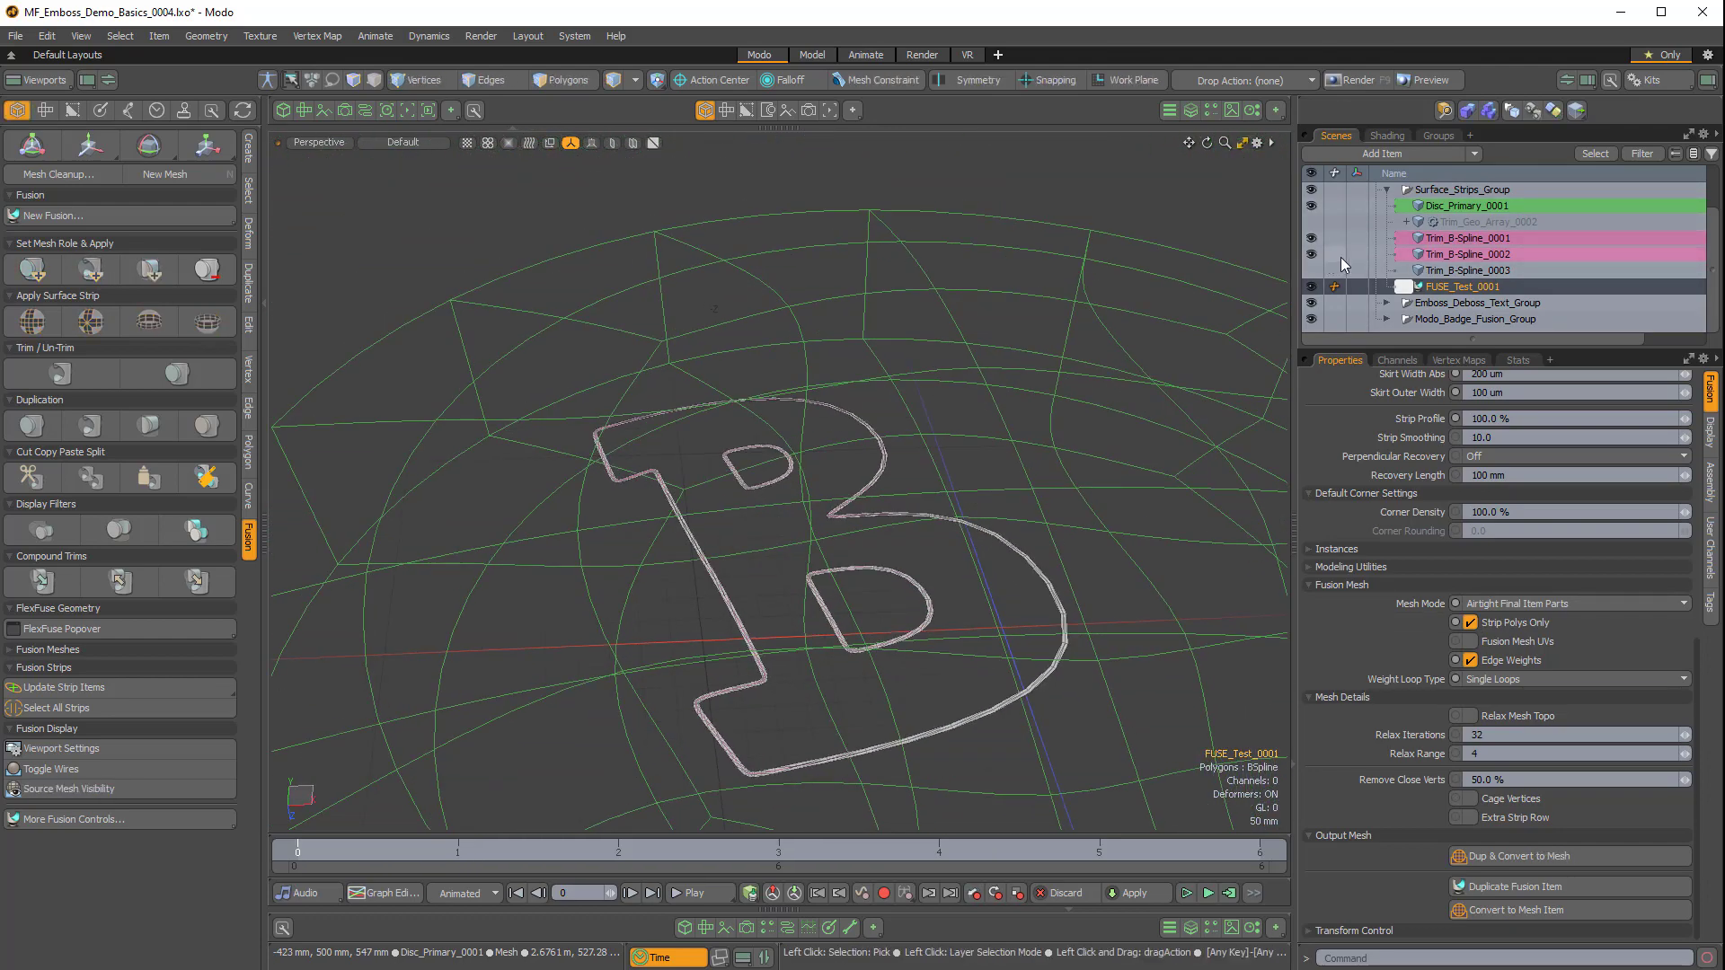
Hide Disc_Primary_0001 and both B-spline trims so that only the letter's strip polygons are displayed.
click(1311, 206)
alt+drag(885, 593, 880, 505)
ctrl+alt+drag(880, 504, 816, 517)
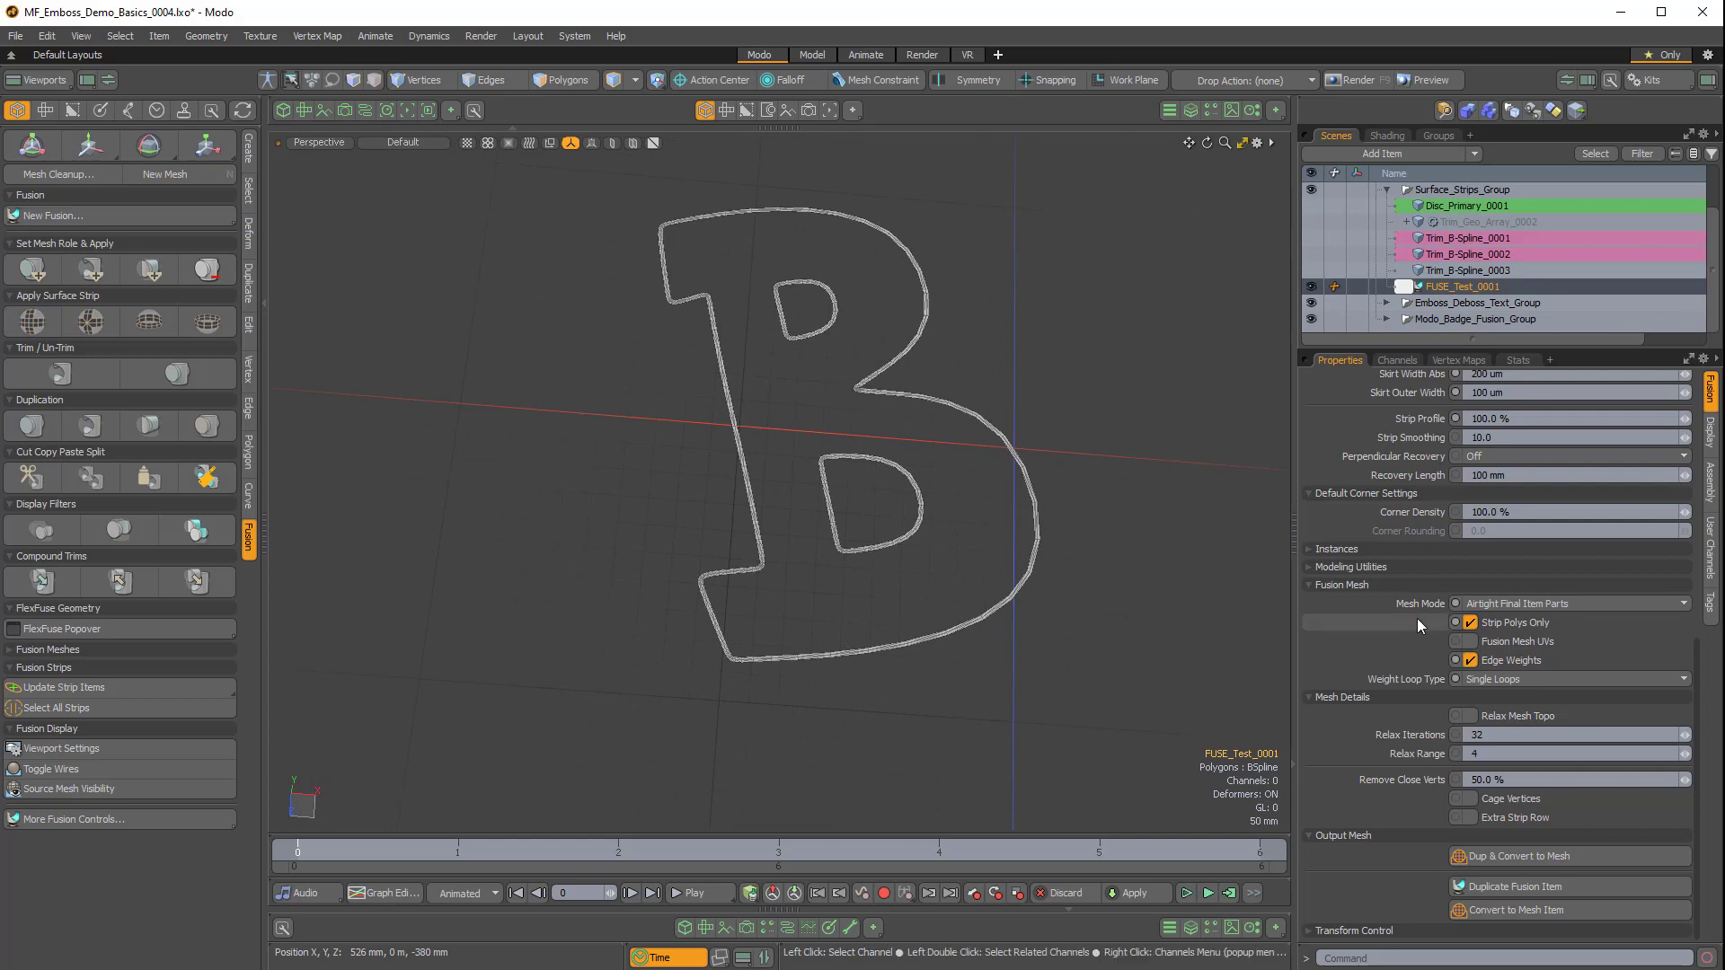
Duplicate and convert the fusion item to a mesh named B, keeping Duplicate Original, Merge Vertices and Create Material Groups enabled.
click(1512, 856)
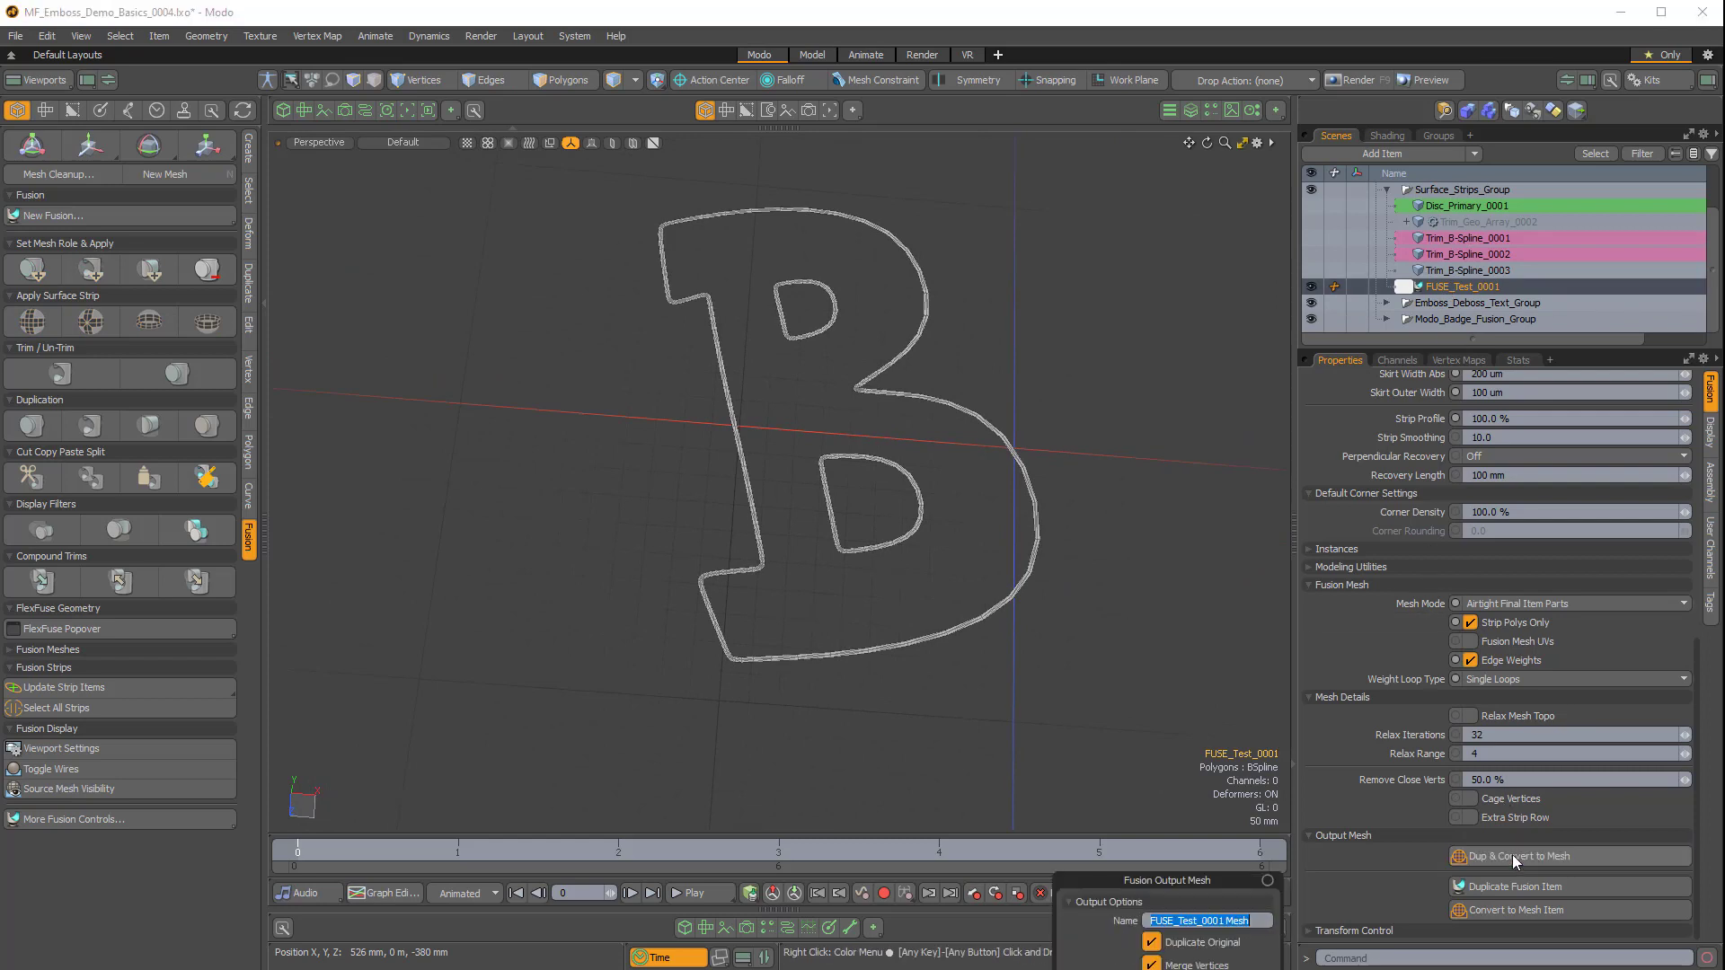
drag(1167, 774, 1173, 404)
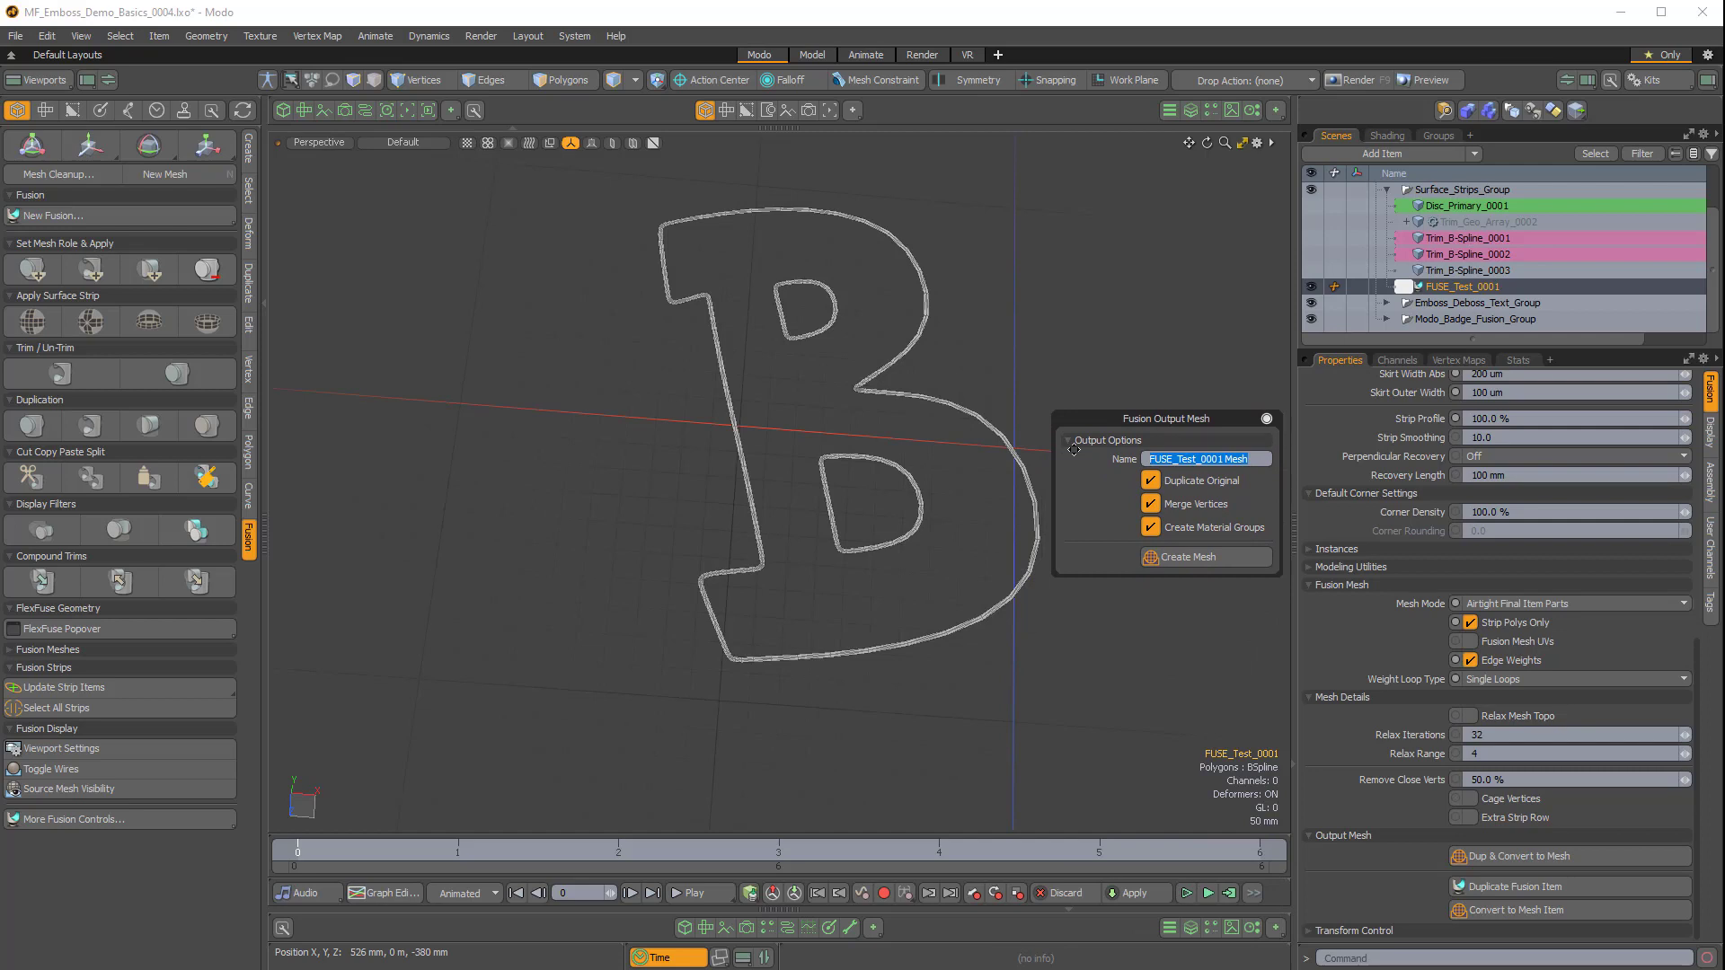
click(1207, 557)
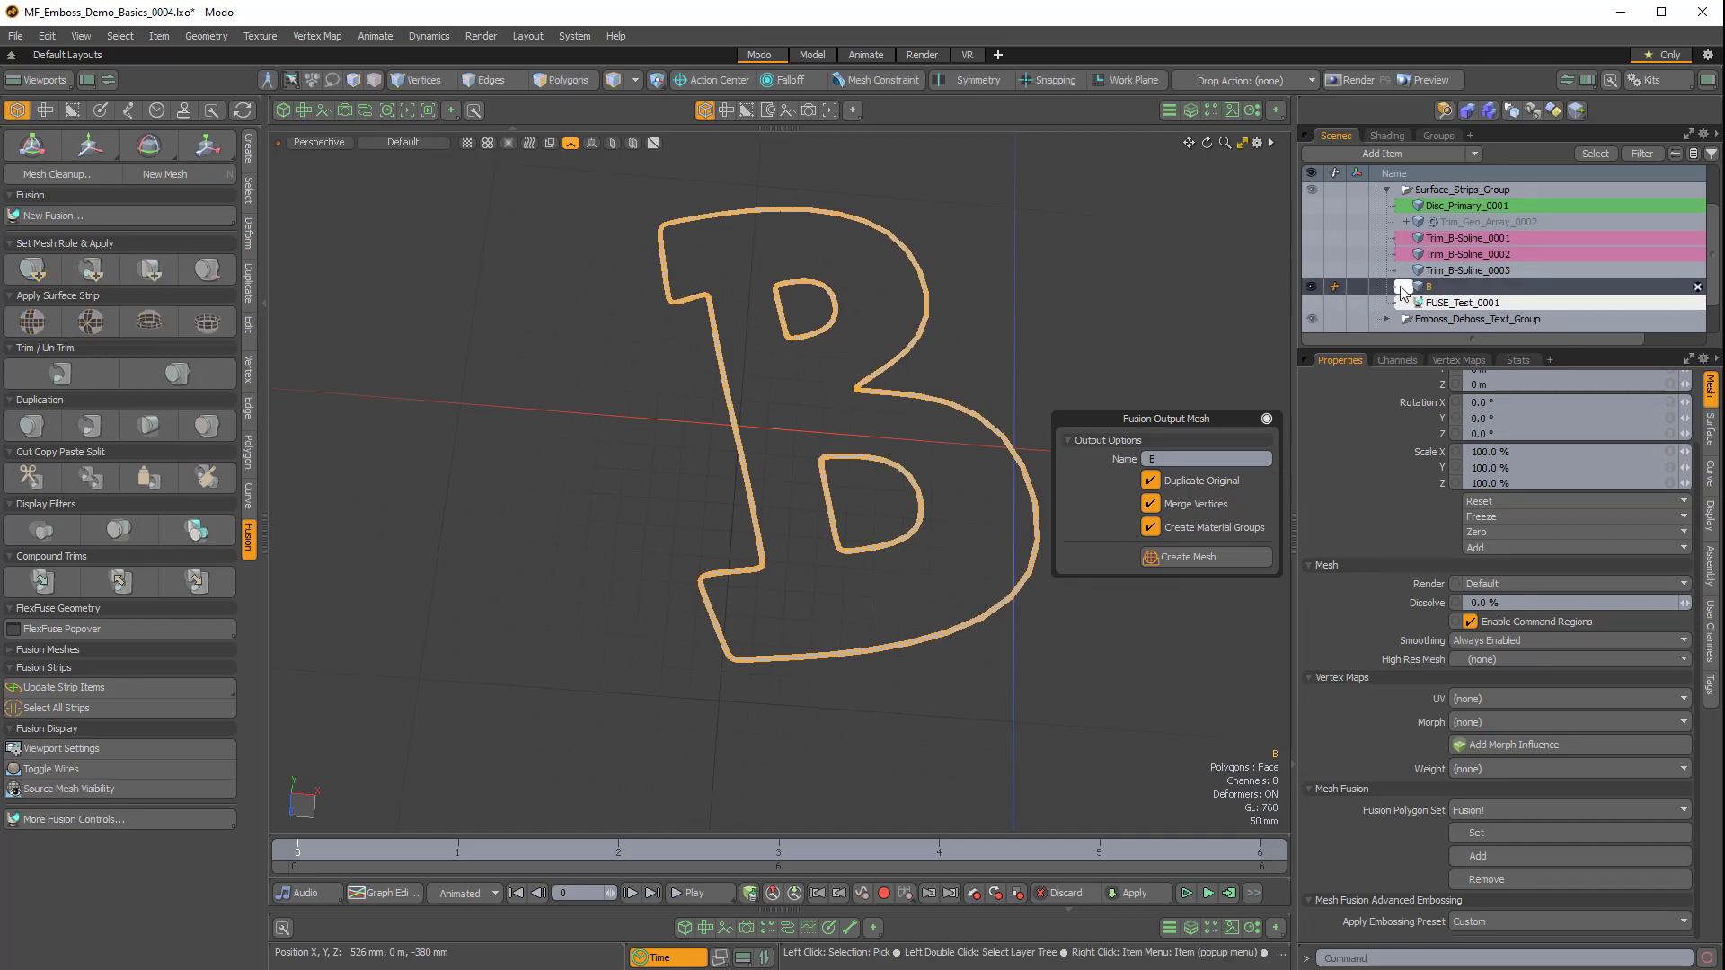
drag(1208, 418, 1324, 436)
Clear the item selection and examine the B mesh's lower inner loop up close in polygon mode.
click(894, 544)
alt+shift+drag(895, 544, 891, 600)
ctrl+alt+drag(844, 597, 714, 476)
ctrl+alt+drag(714, 476, 847, 547)
alt+shift+drag(813, 418, 813, 719)
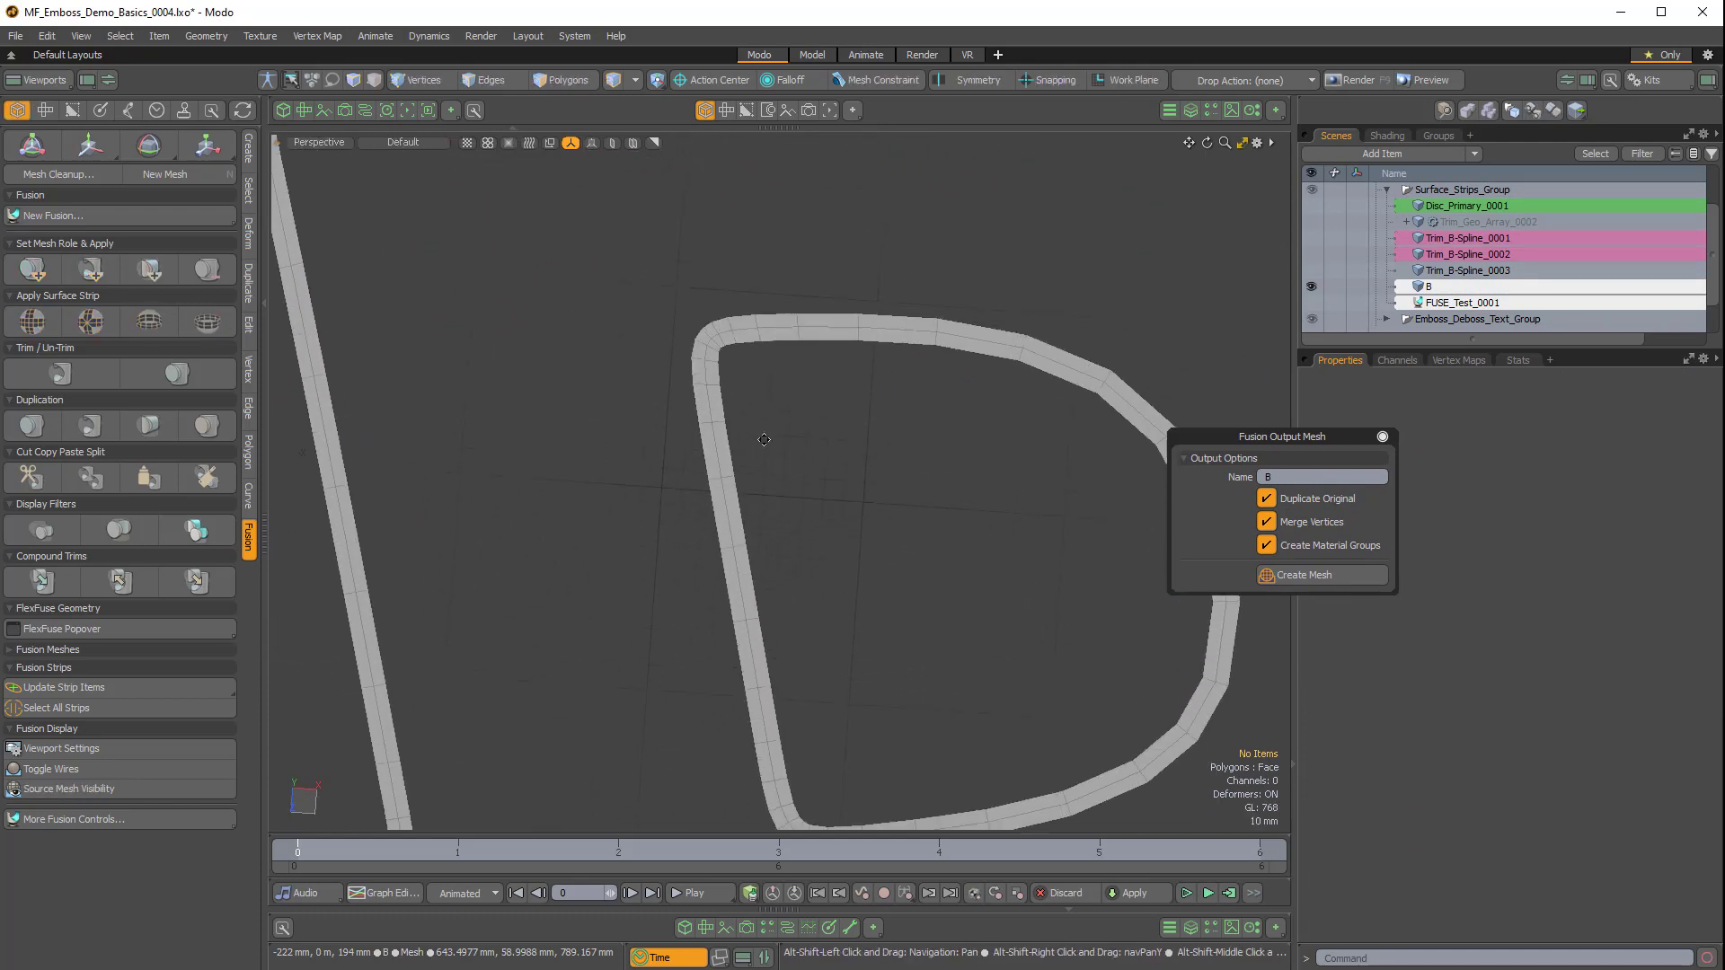
key(3)
double_click(773, 327)
click(770, 388)
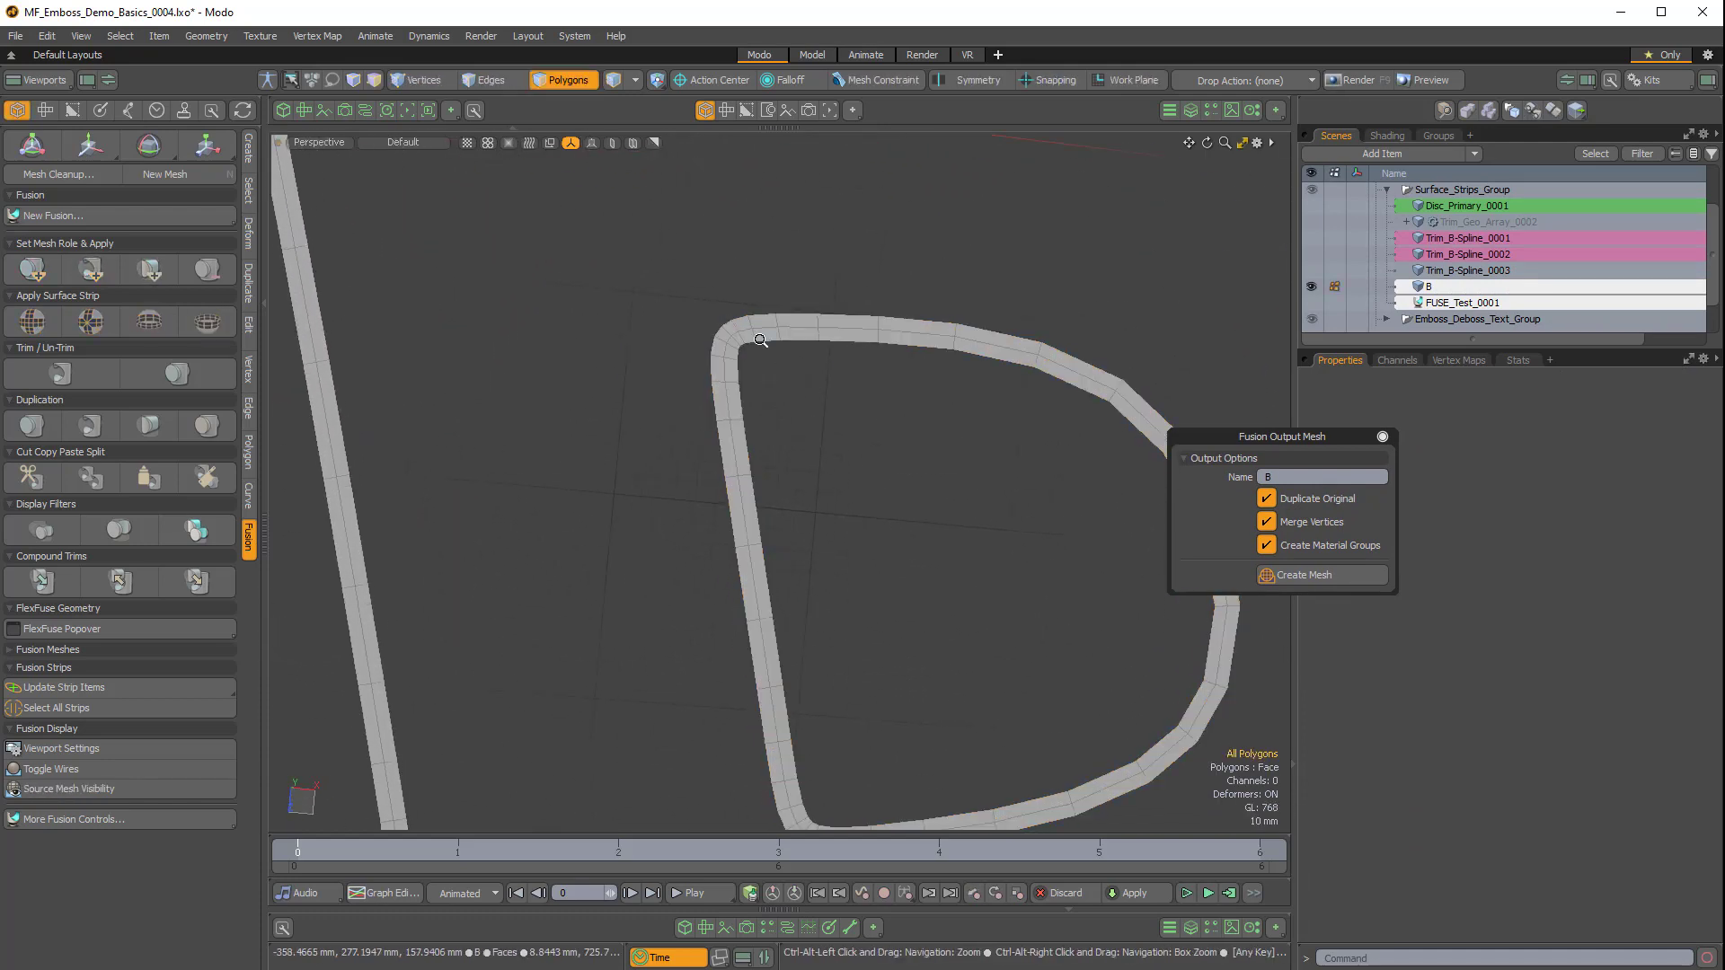
Examine the B mesh's strip polygons along the inner loop's corners and around the letter's outer outline.
ctrl+alt+drag(763, 341, 859, 377)
alt+shift+drag(1006, 328, 707, 184)
alt+shift+drag(843, 732, 950, 231)
alt+shift+drag(575, 546, 682, 540)
alt+shift+drag(426, 725, 754, 466)
alt+shift+drag(742, 627, 865, 189)
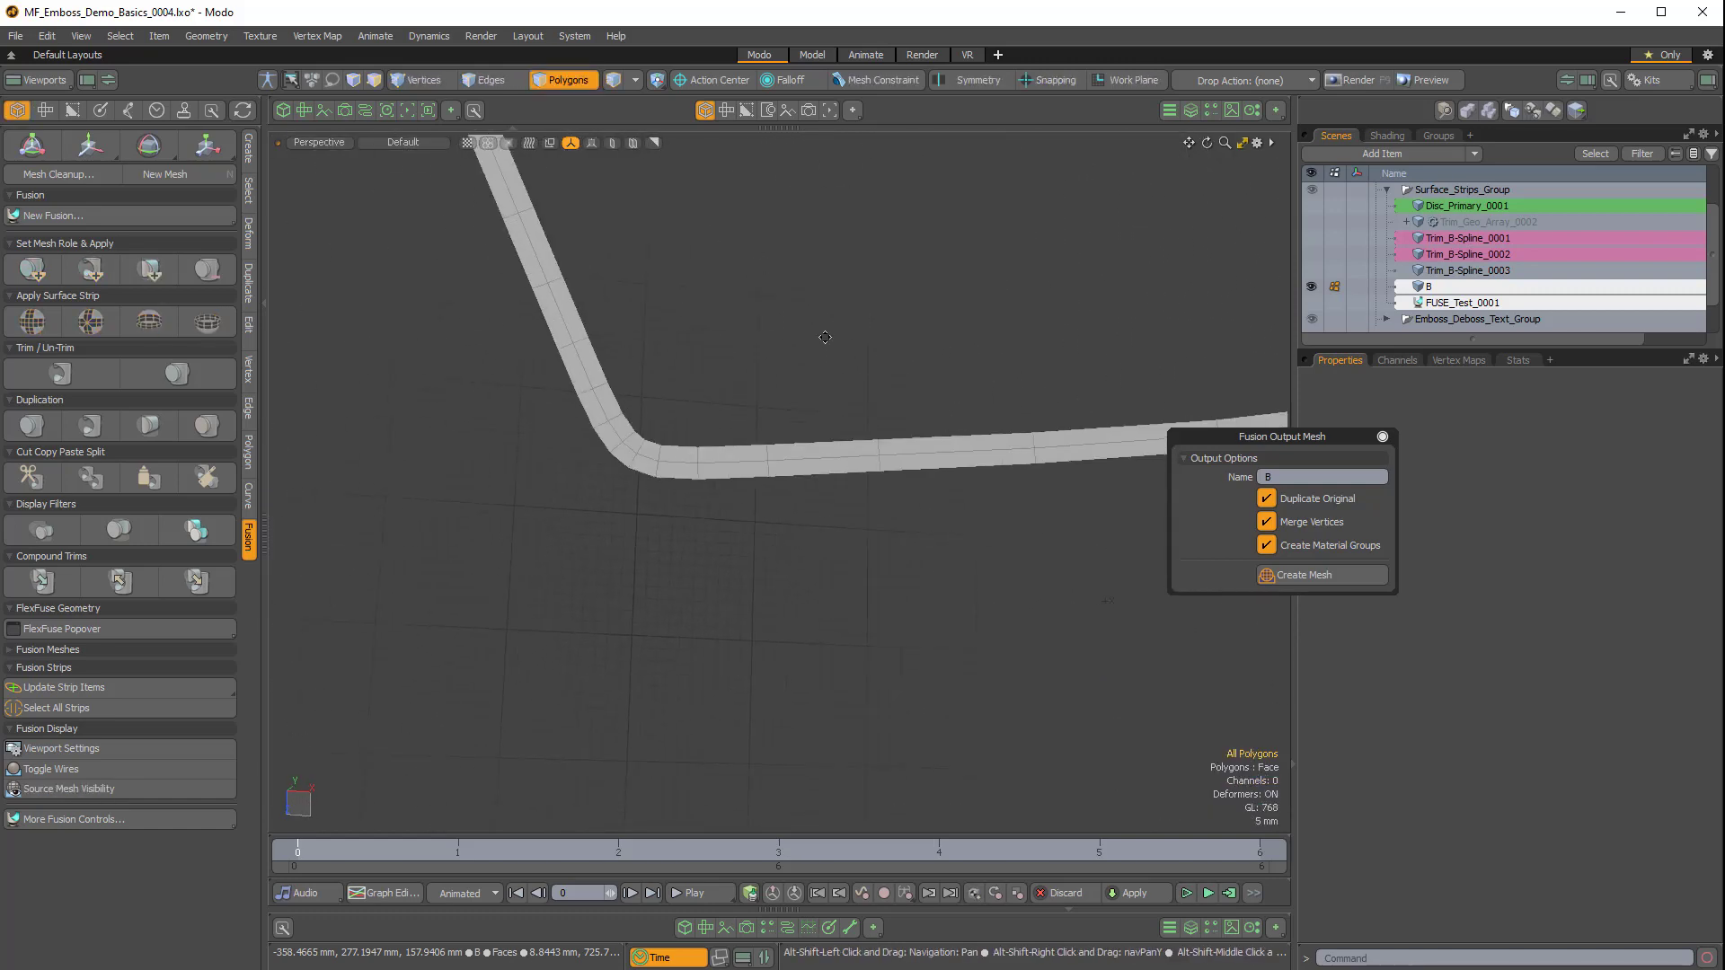
alt+shift+drag(970, 300, 323, 512)
alt+shift+drag(970, 368, 431, 584)
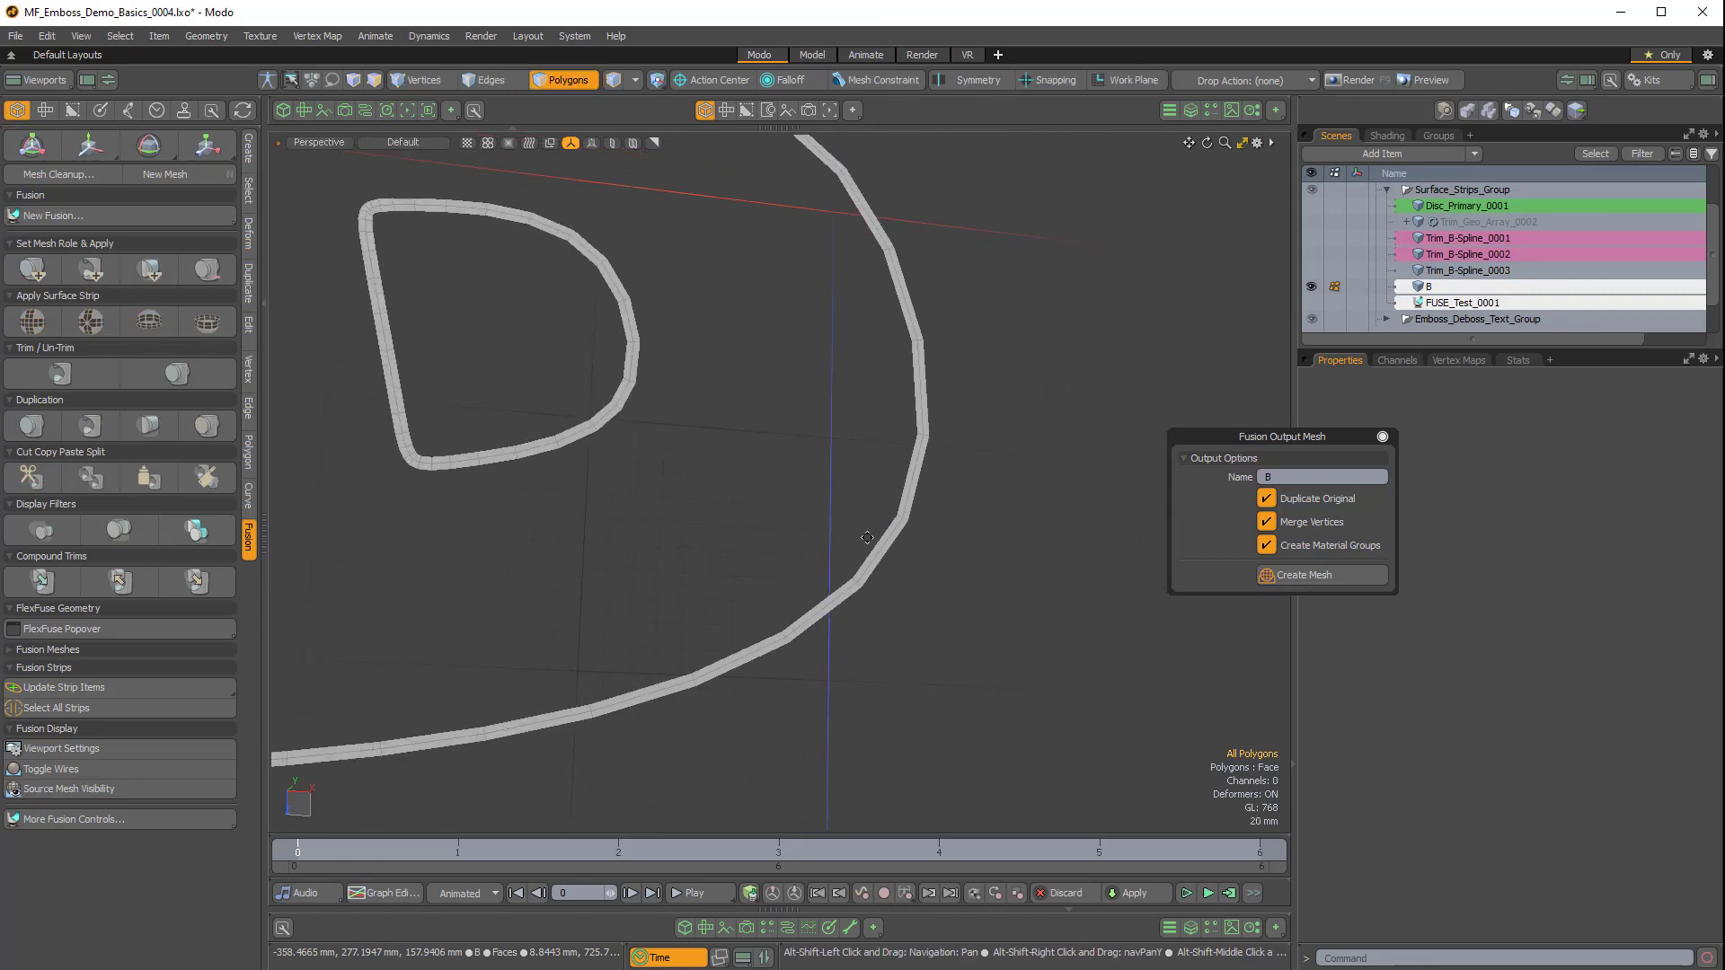
alt+shift+drag(574, 269, 782, 773)
Examine the polygon flow at the B mesh's sharp inward corner, ending with a view of the whole letter.
ctrl+alt+drag(377, 539, 730, 515)
ctrl+alt+drag(620, 518, 683, 515)
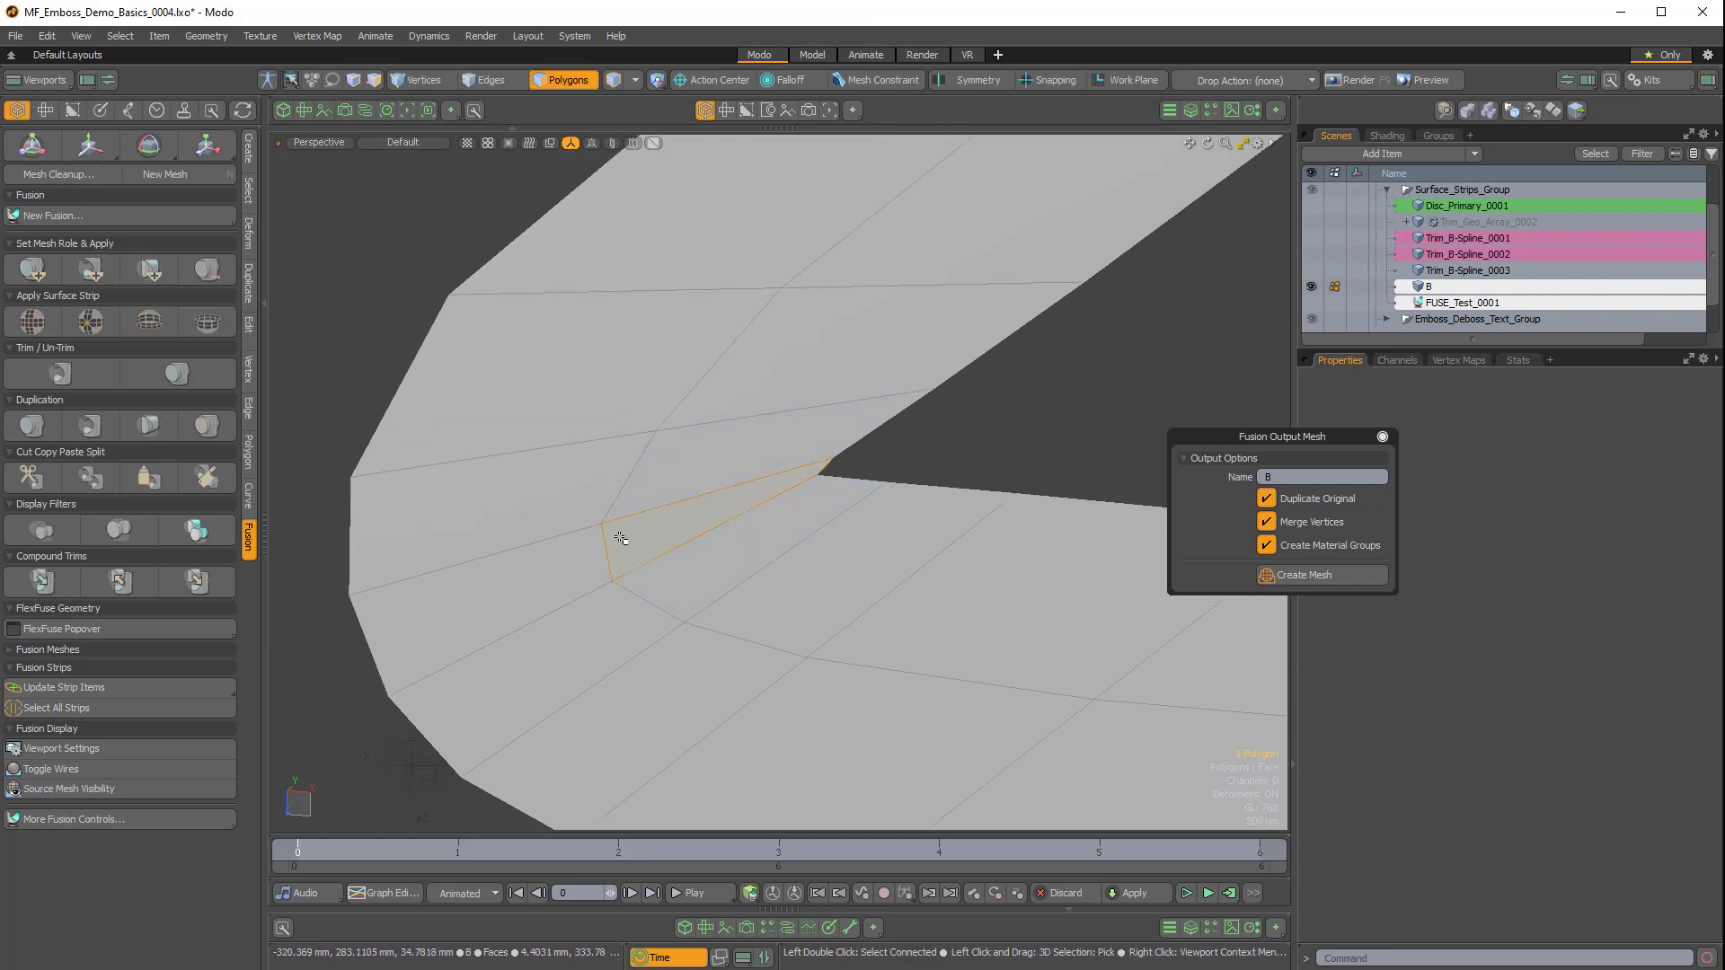
click(961, 431)
ctrl+alt+drag(961, 431, 521, 434)
alt+shift+drag(694, 305, 901, 544)
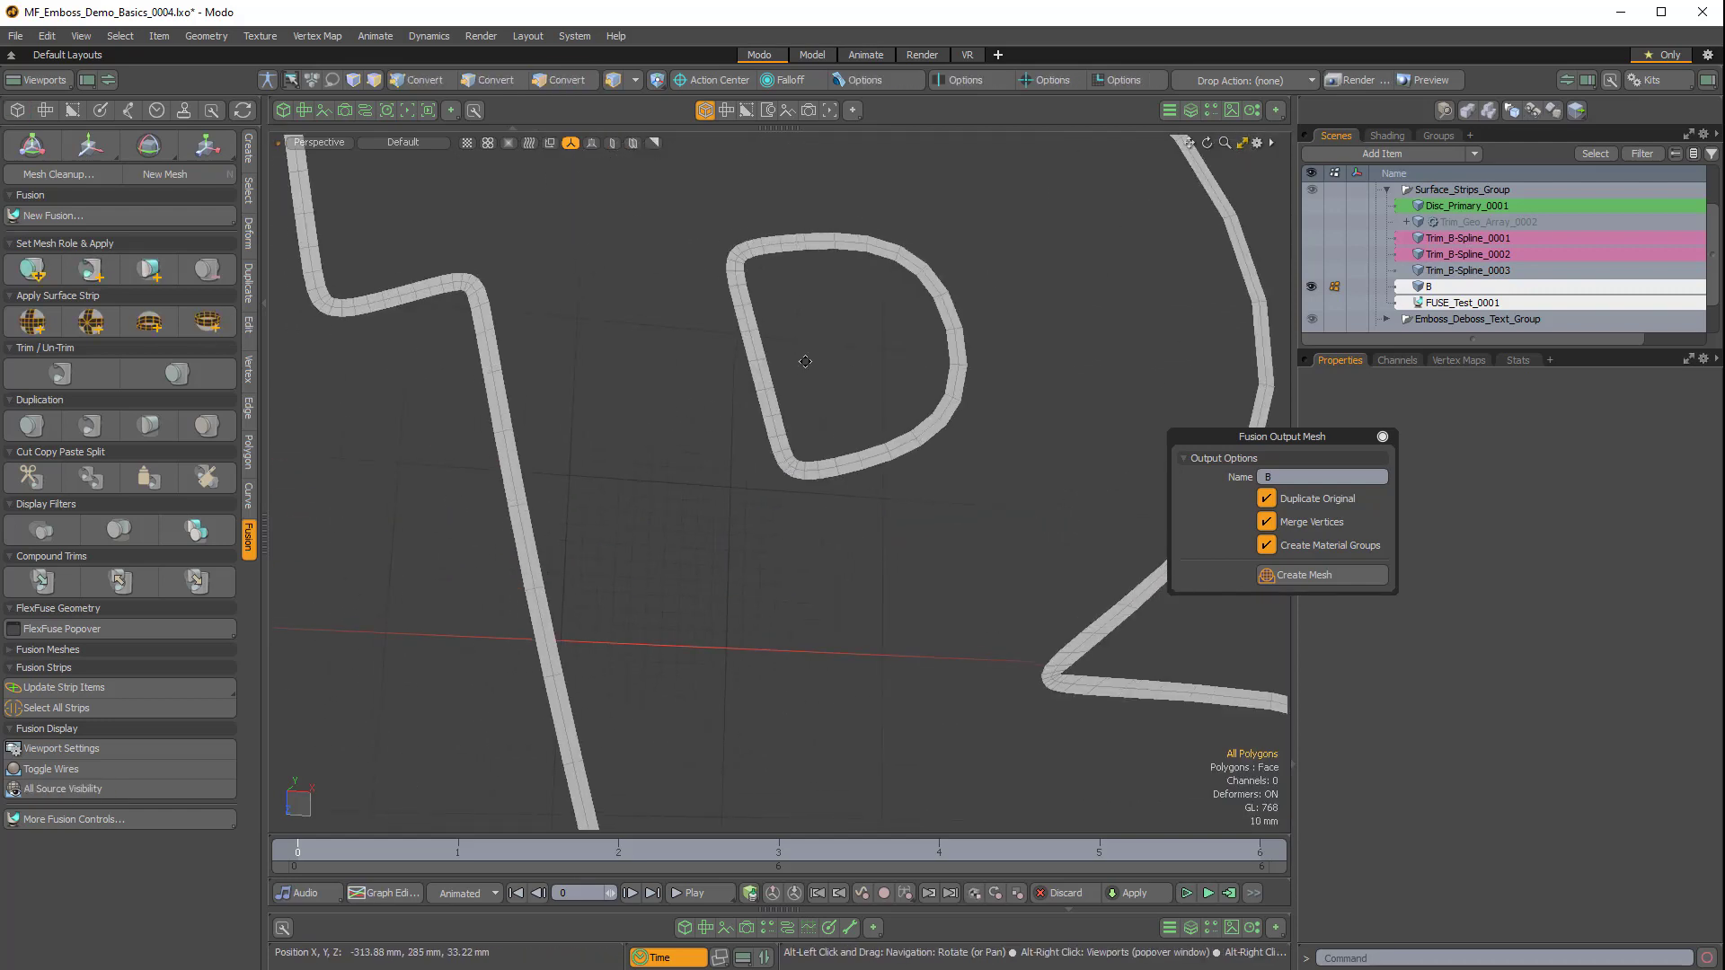
alt+shift+drag(580, 233, 728, 539)
alt+shift+drag(727, 539, 609, 390)
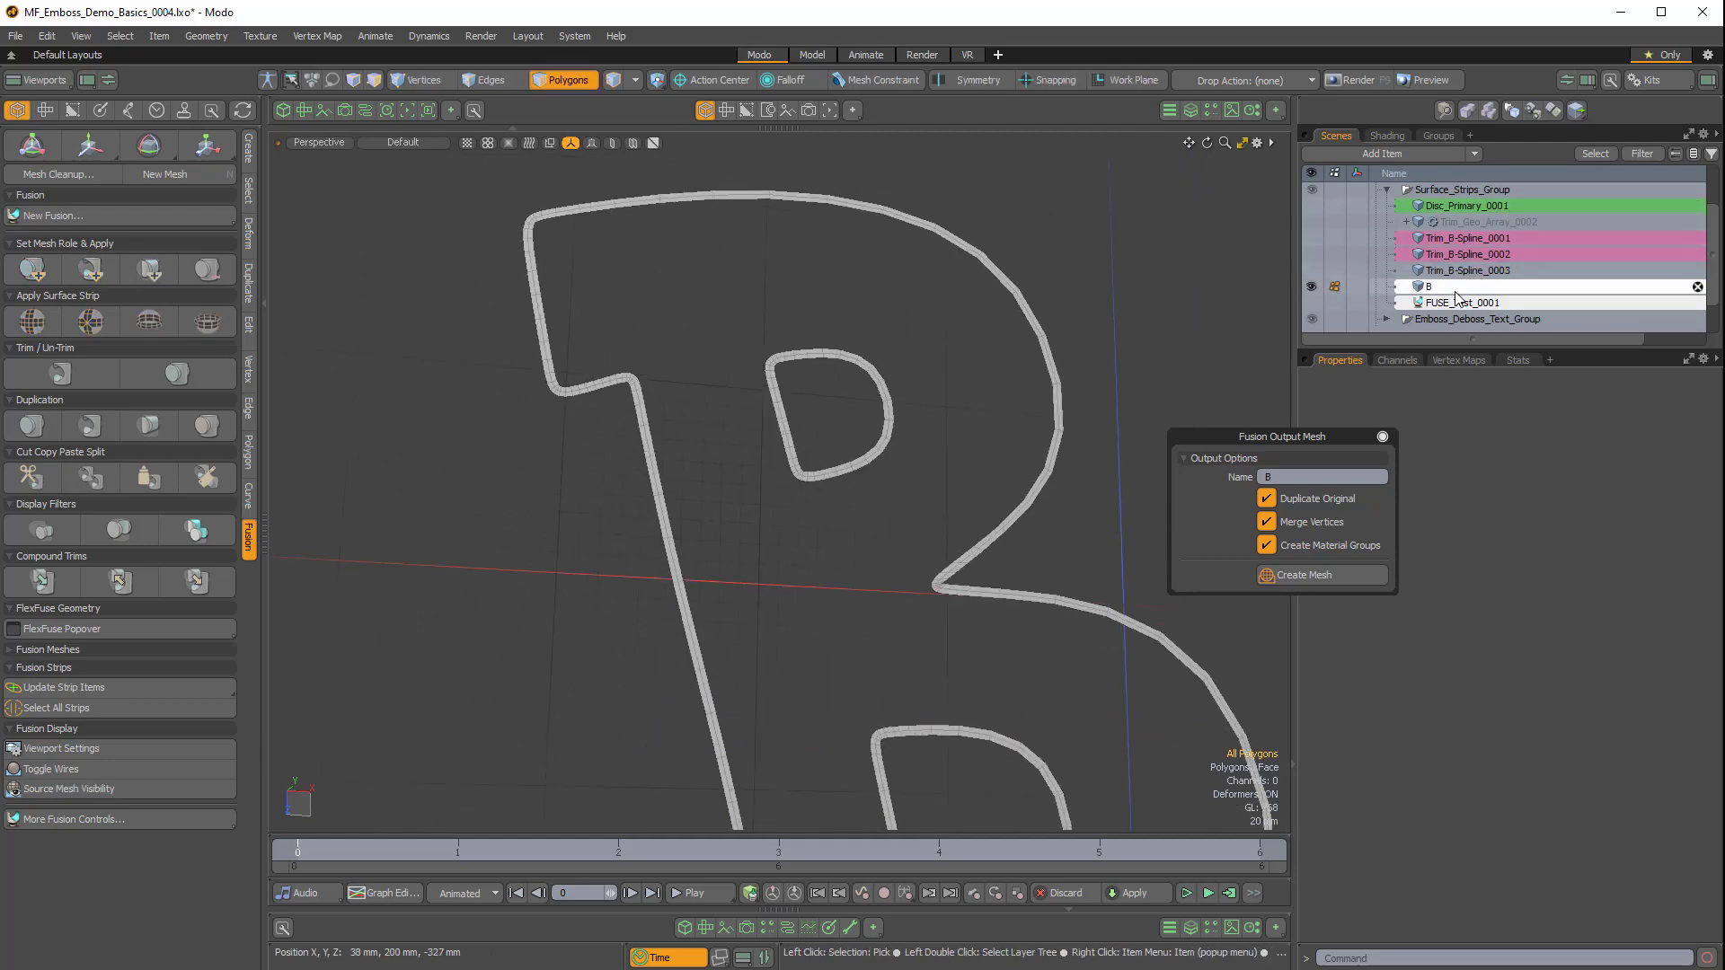
ctrl+alt+drag(1069, 449, 878, 413)
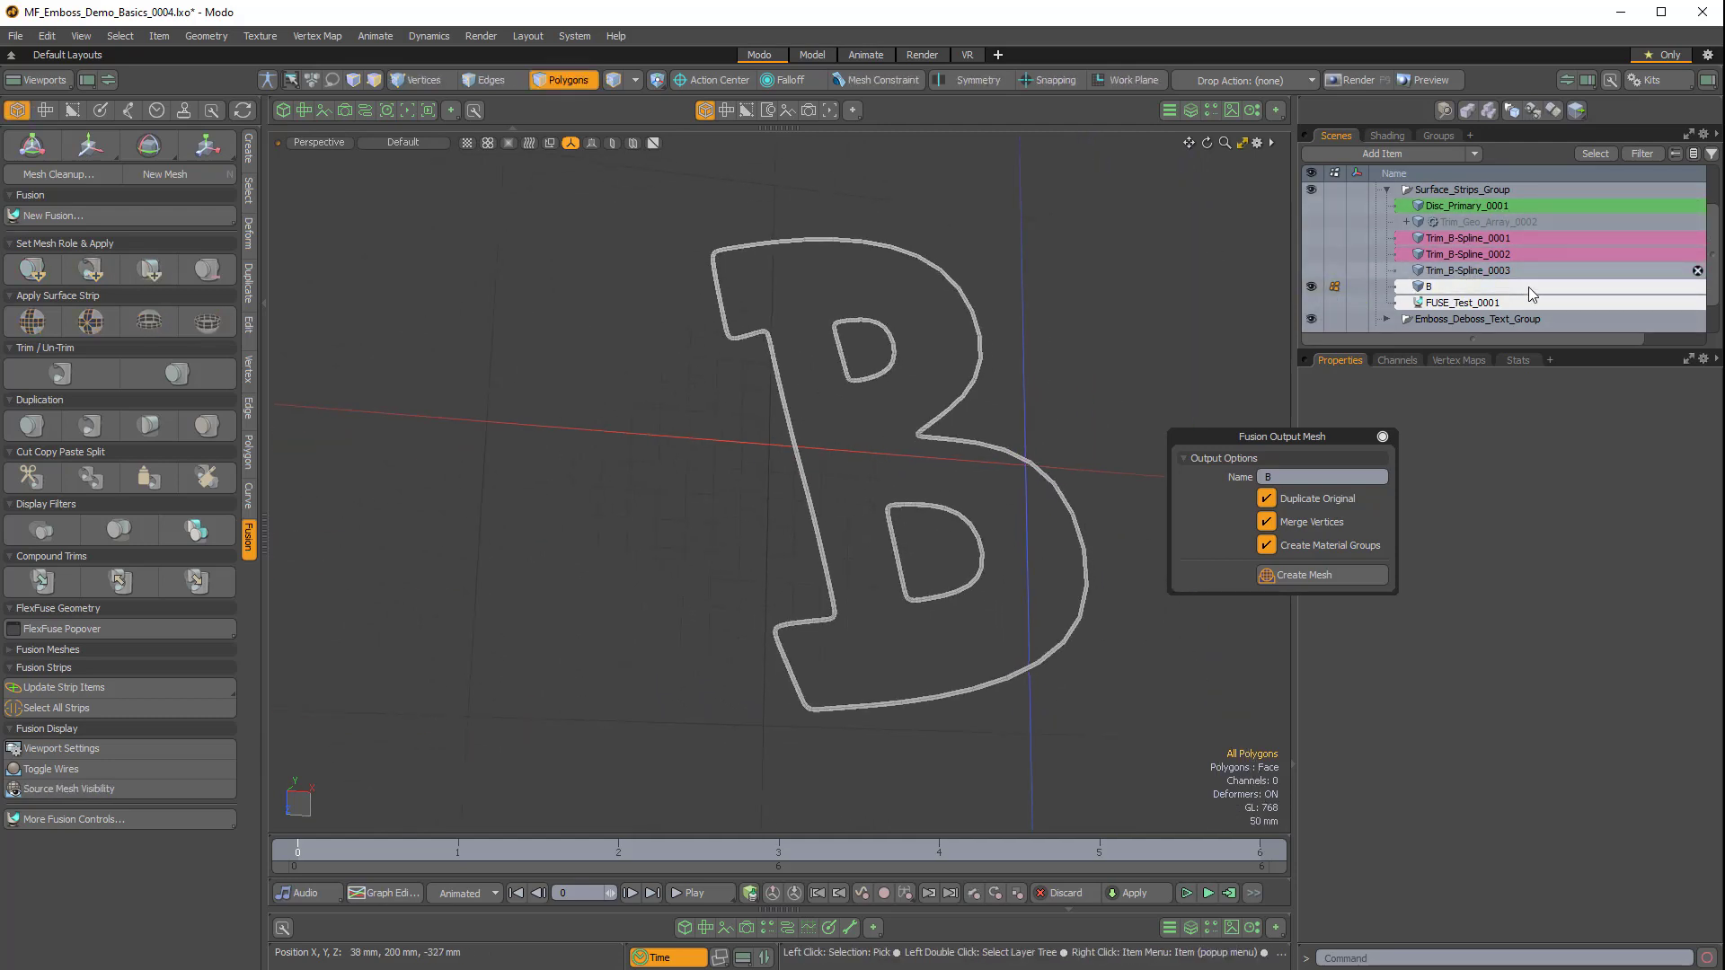
Delete the converted B mesh, and make FUSE_Test_0001 visible and selected again.
click(1523, 292)
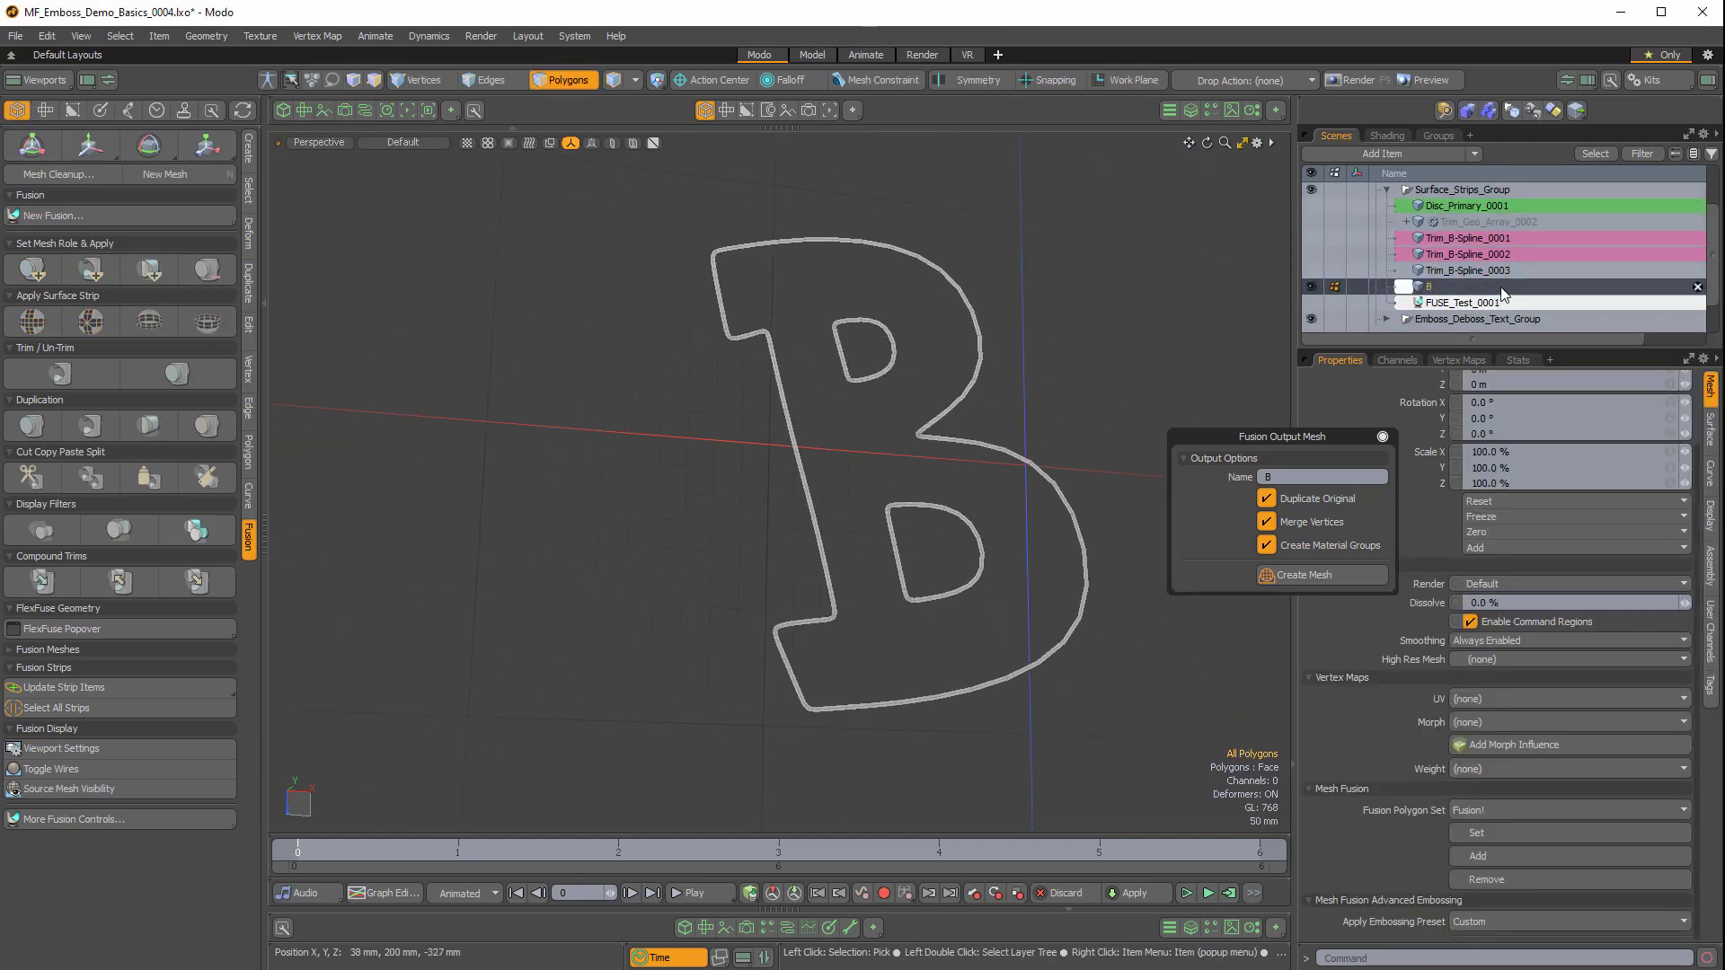
click(1696, 288)
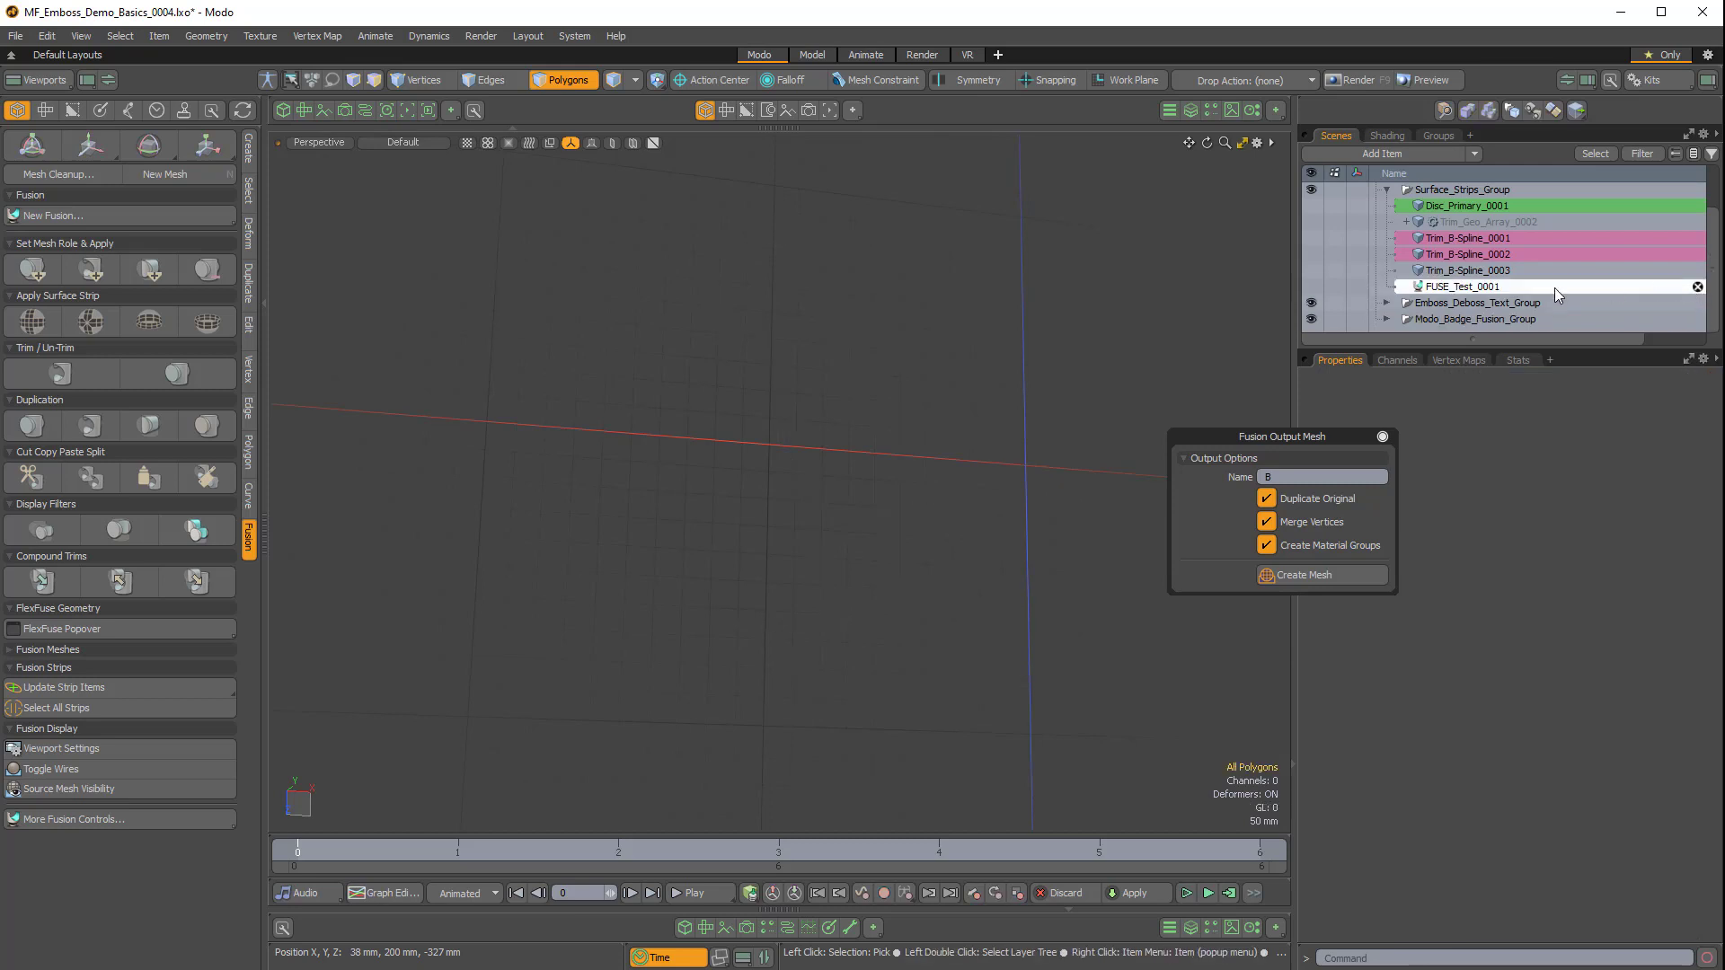
click(1311, 287)
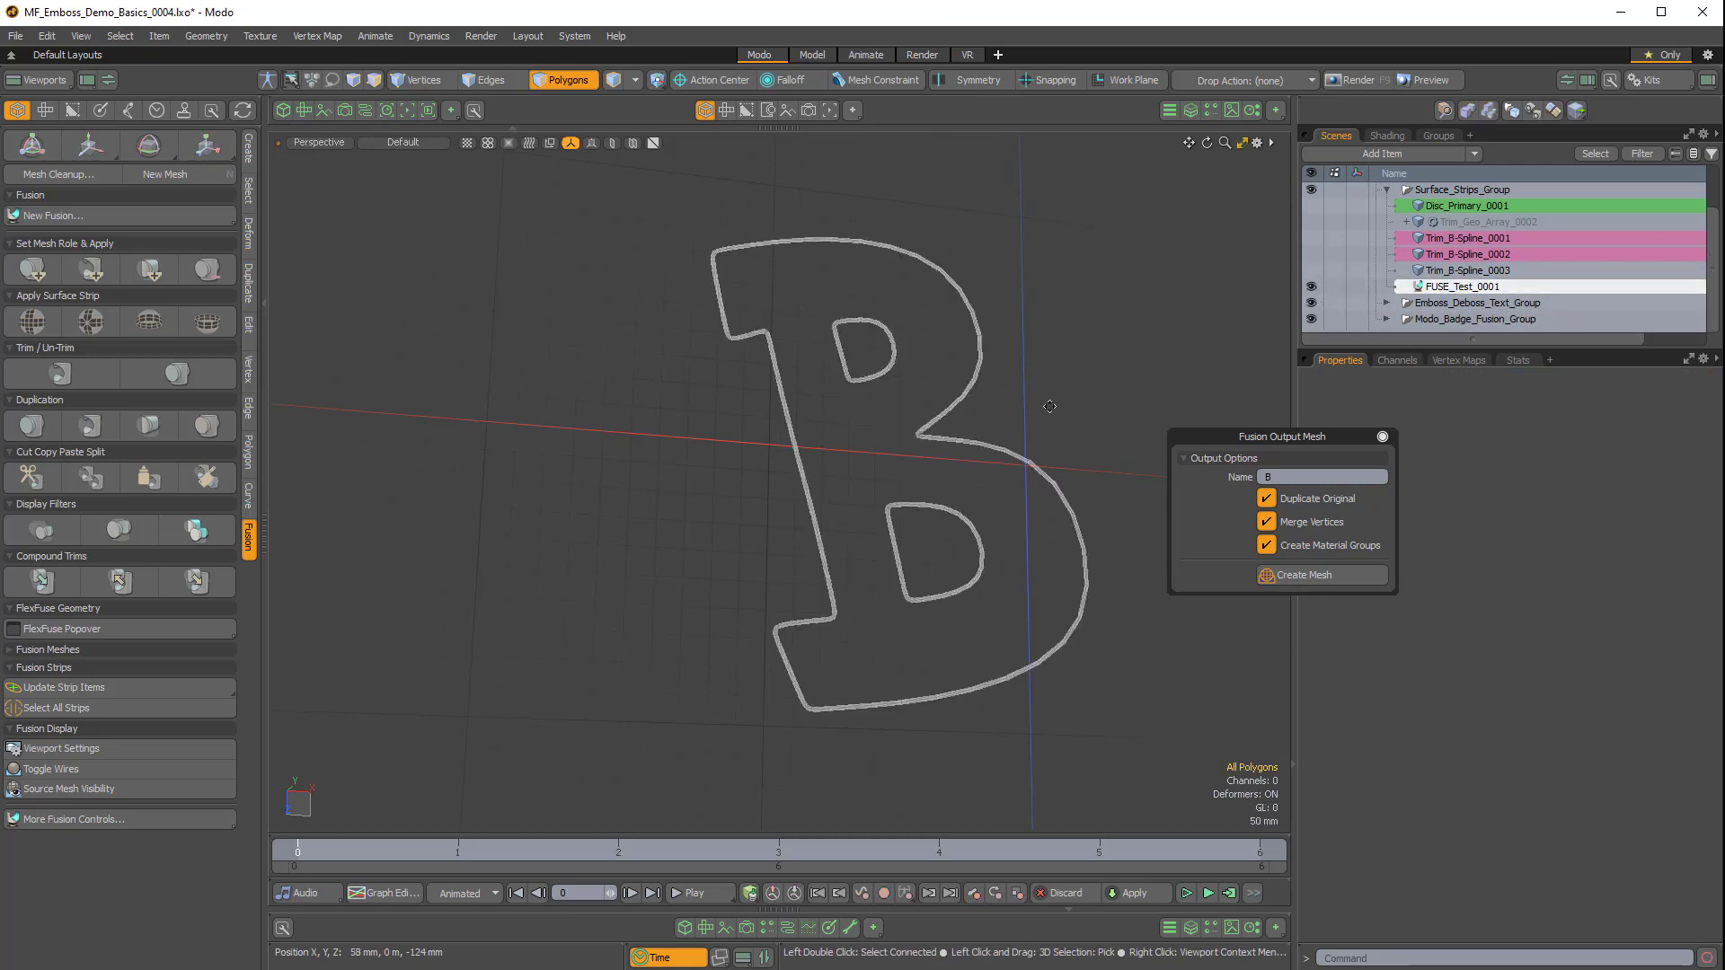
click(1440, 289)
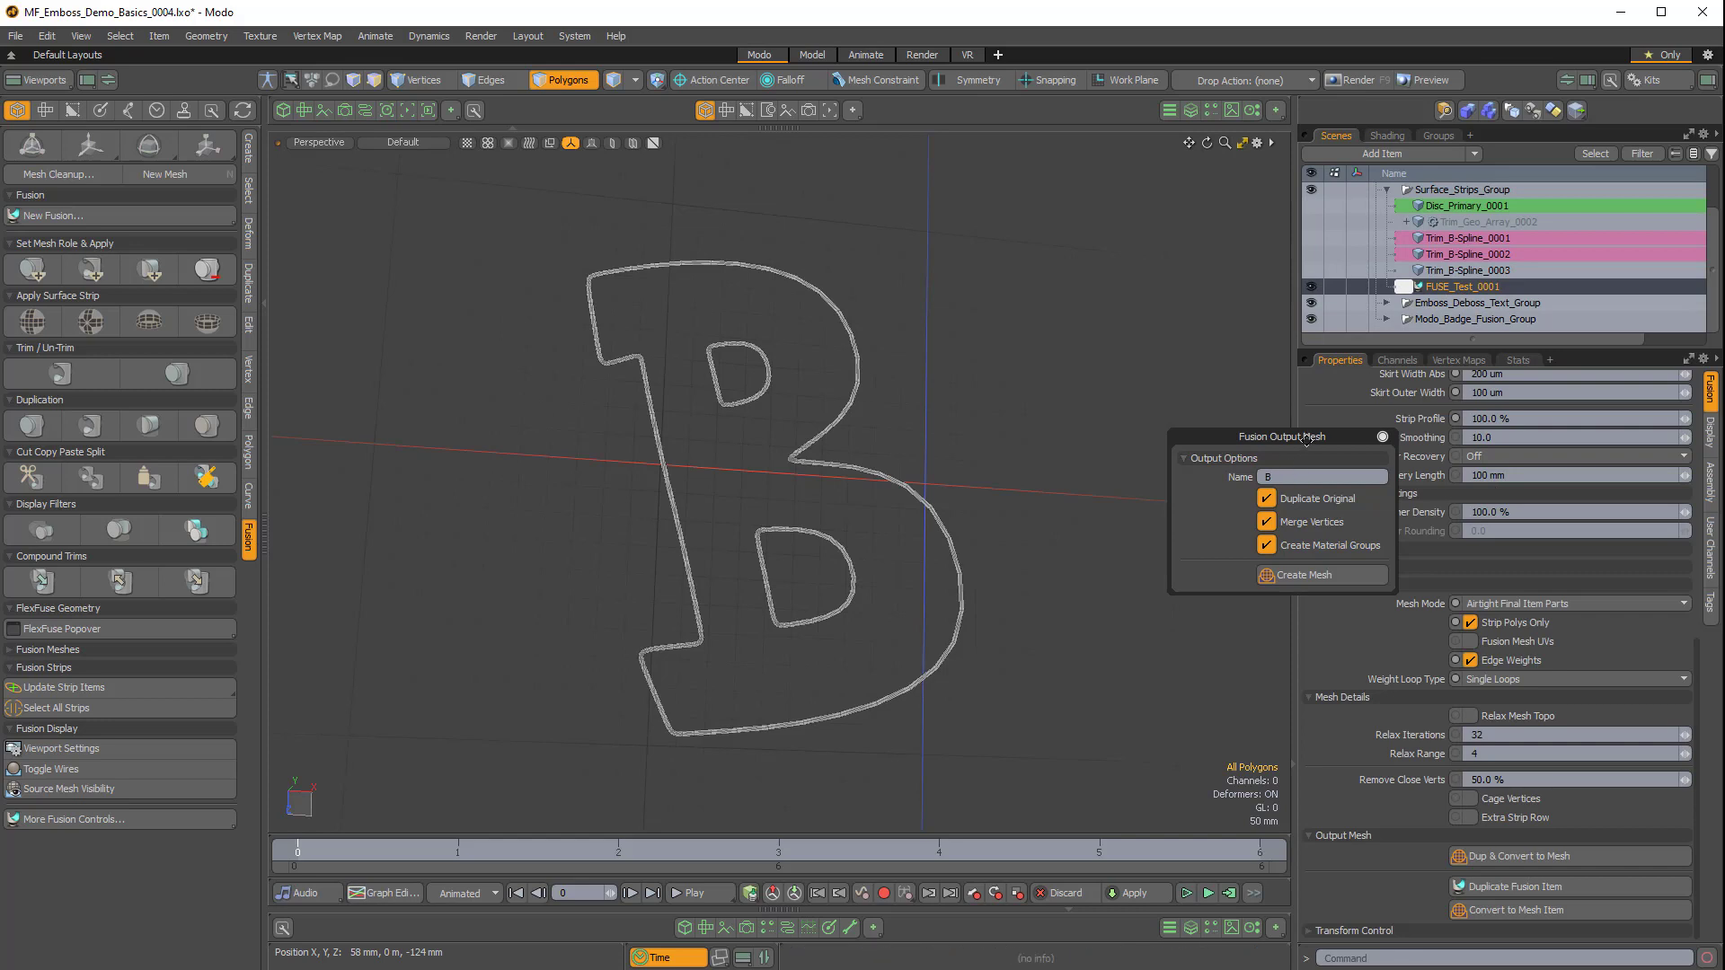
drag(1306, 439, 1235, 419)
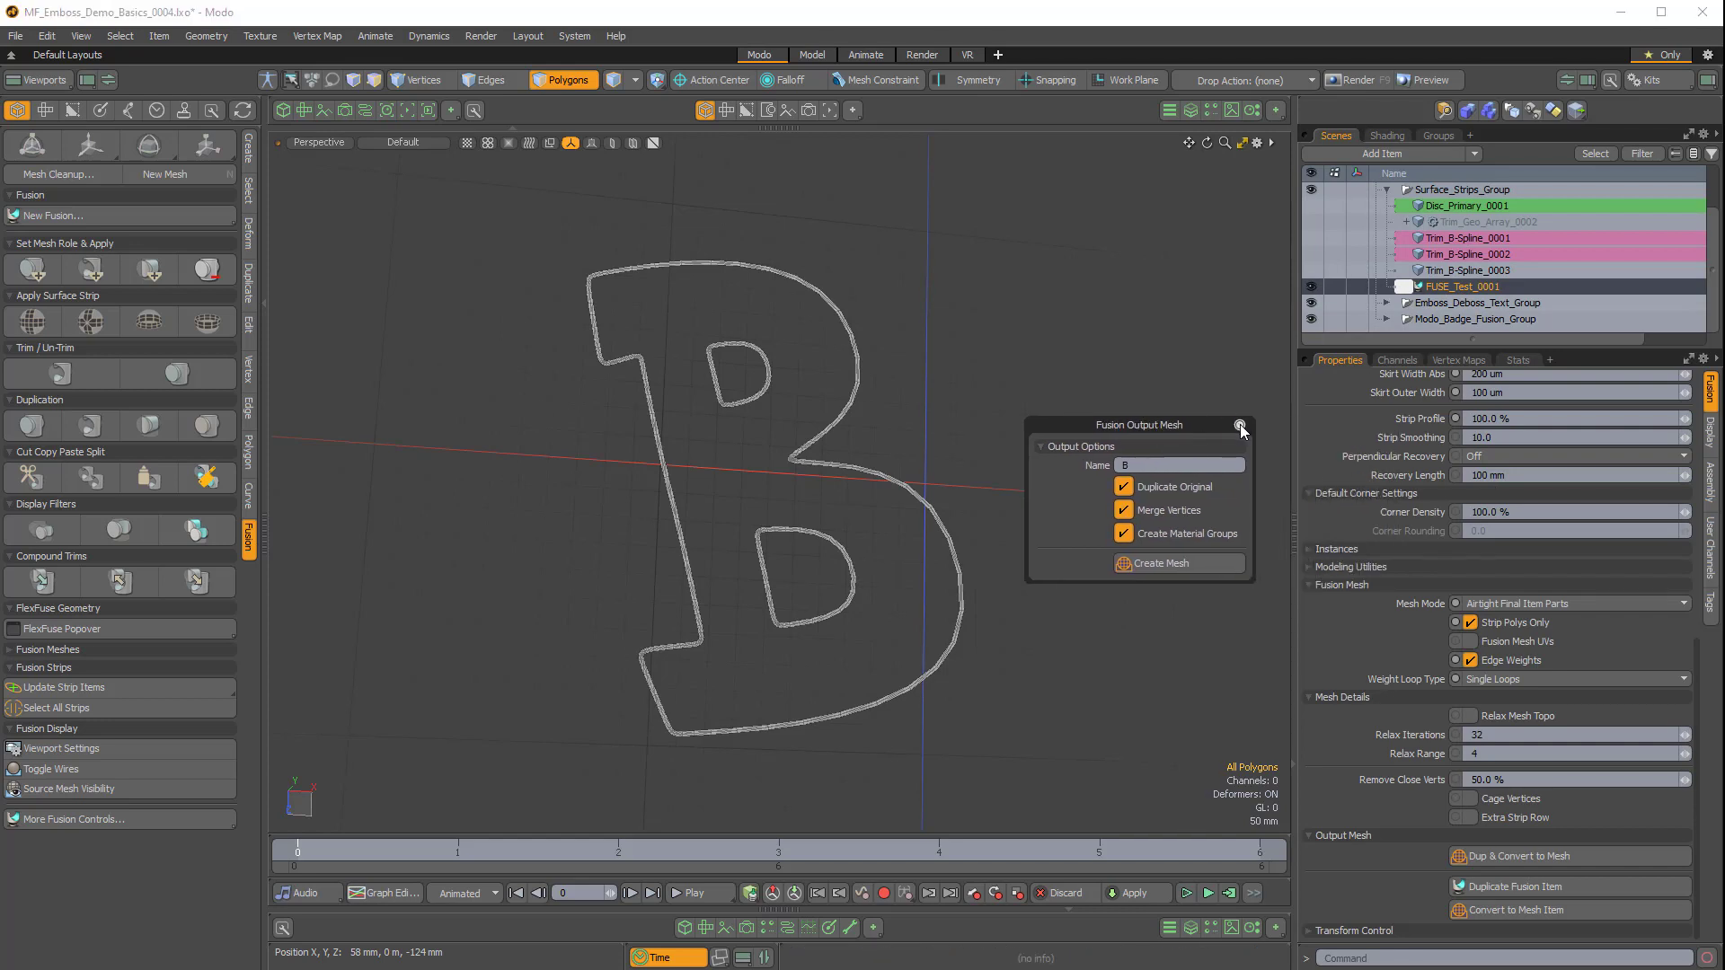
Dismiss the Fusion output mesh dialog and turn off Strip Polys Only for FUSE_Test_0001 to display the full fused disc.
click(1240, 424)
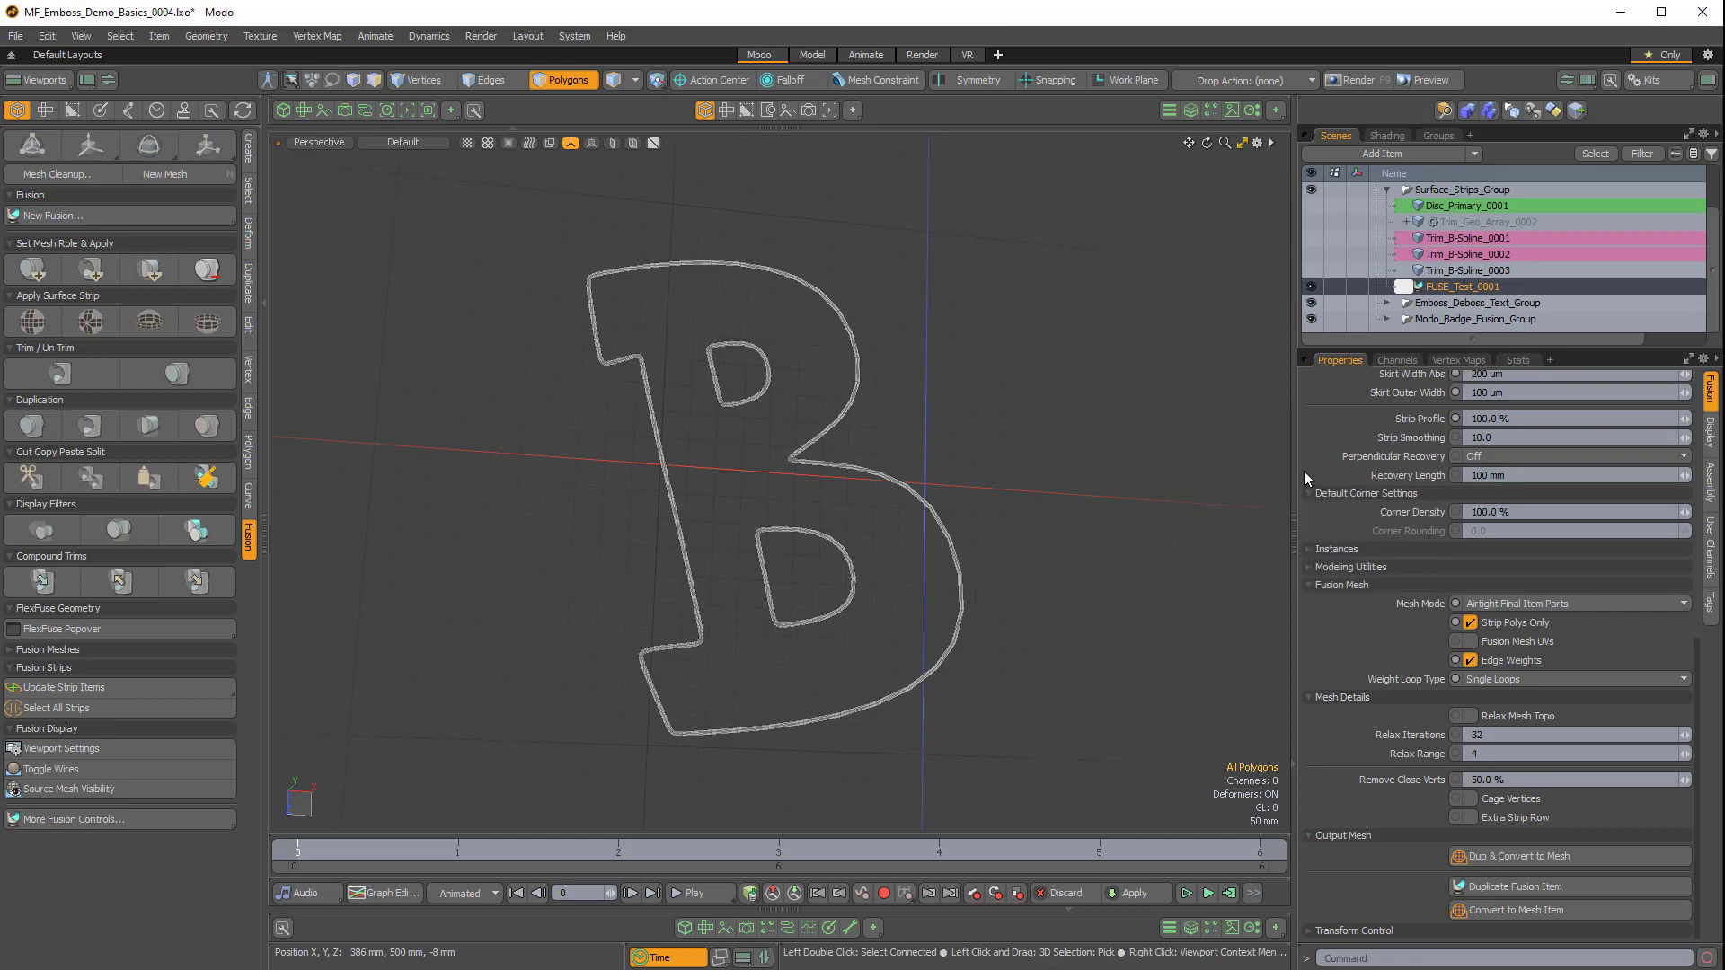
click(1471, 623)
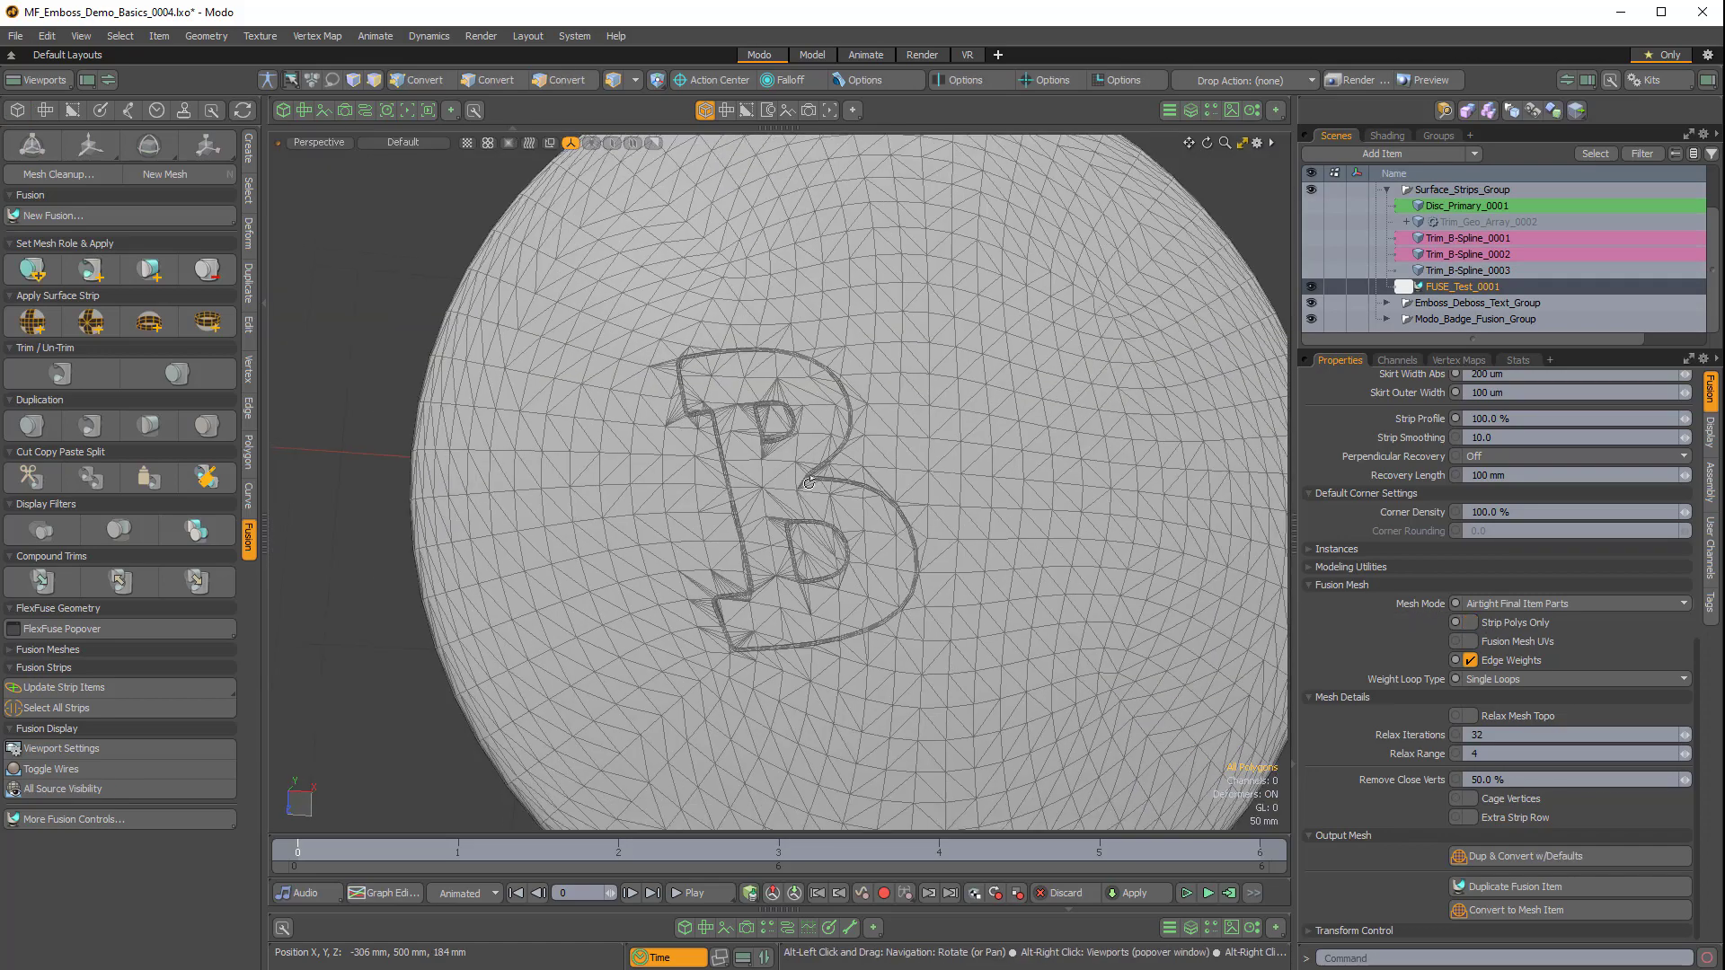
mouse_move(1064, 393)
alt+mouse_down()
mouse_move(1033, 412)
mouse_move(1039, 398)
alt+mouse_up()
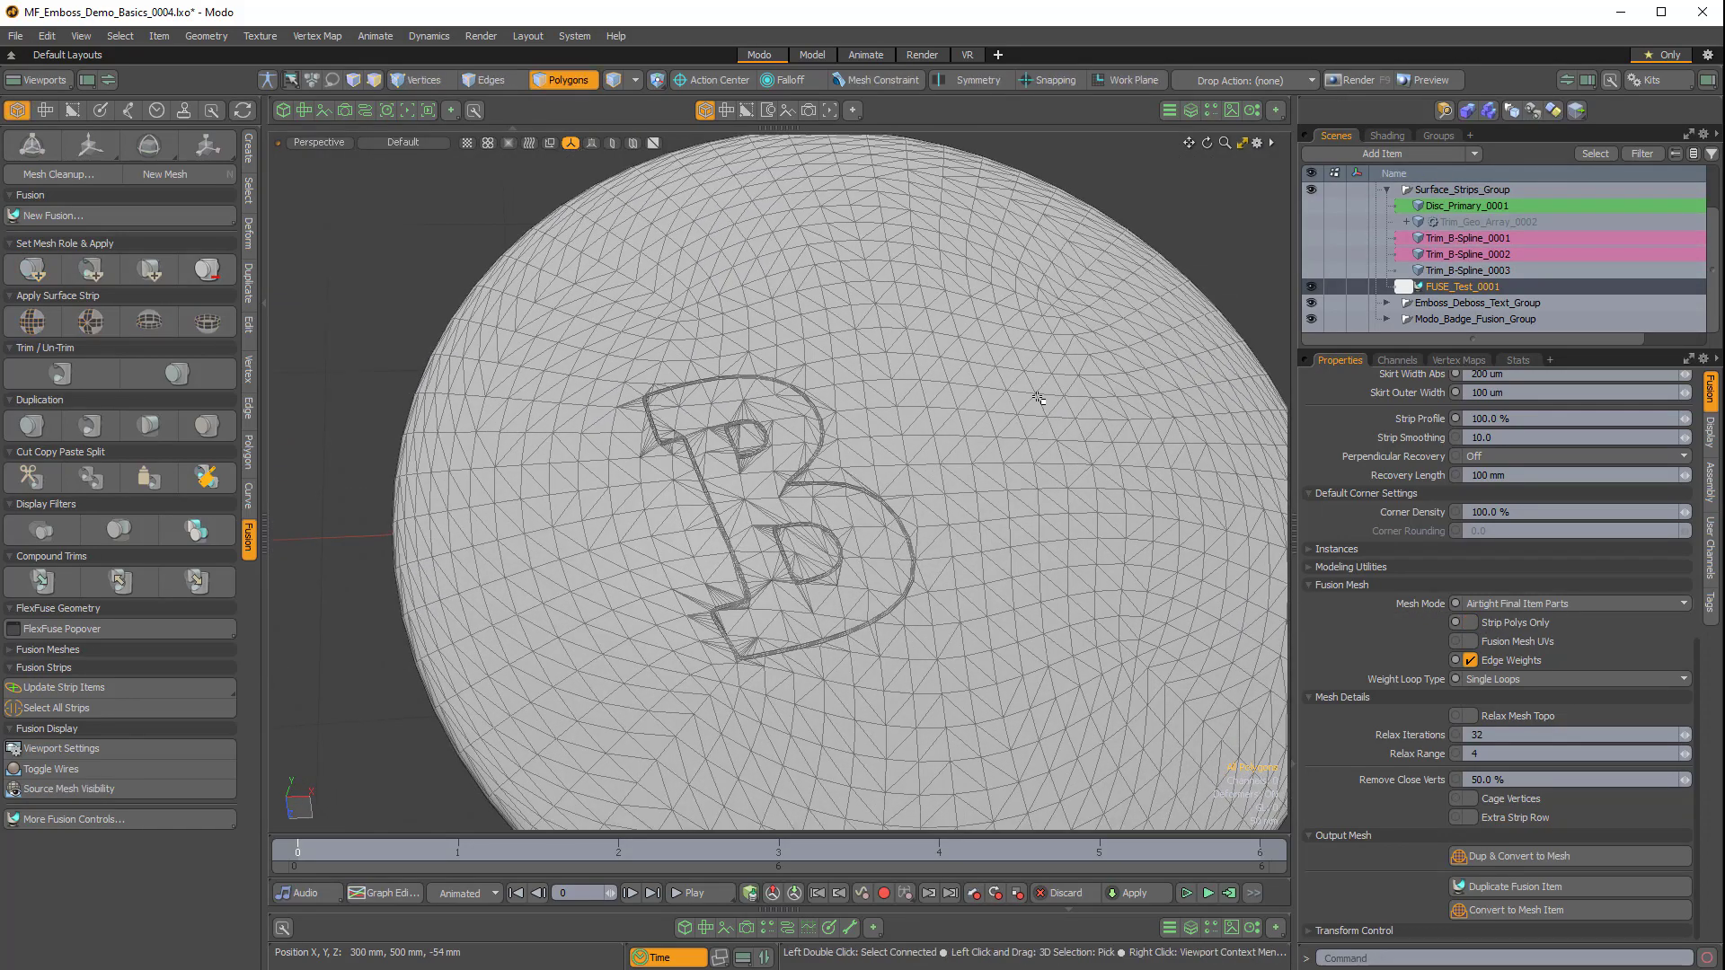
Select Trim_B-Spline_0001, make it visible, and bring its Mesh Fusion curve input and embossing settings into view.
click(1473, 236)
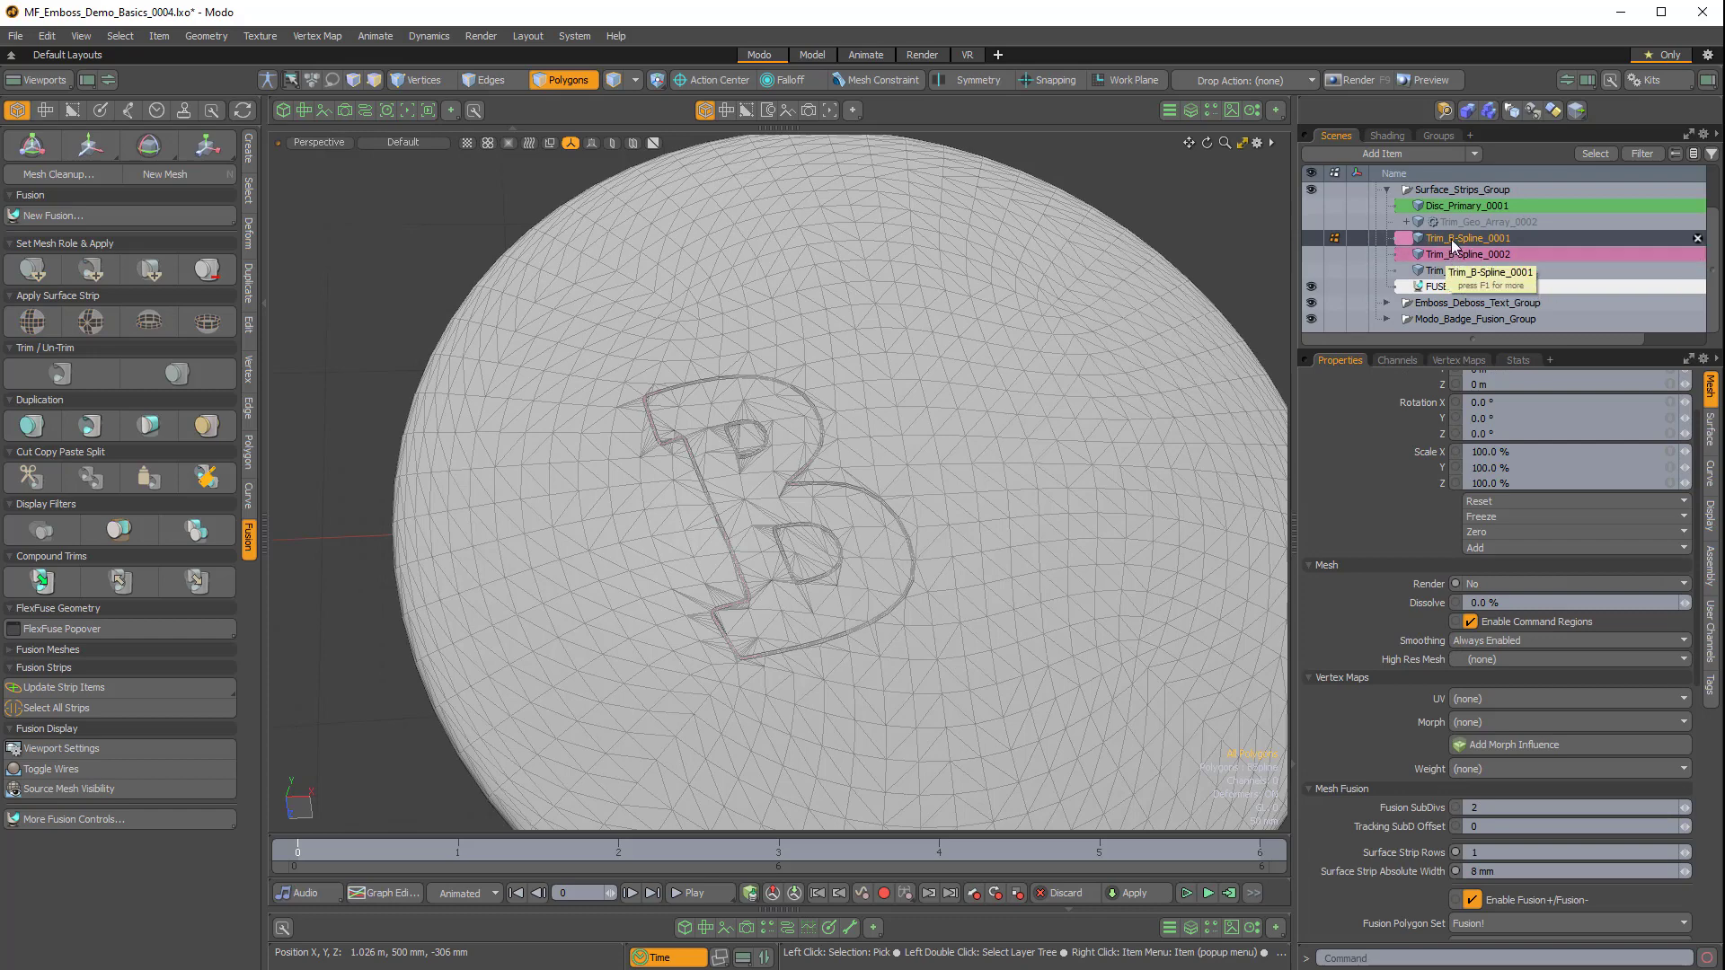
click(1312, 238)
alt+drag(871, 591, 1257, 398)
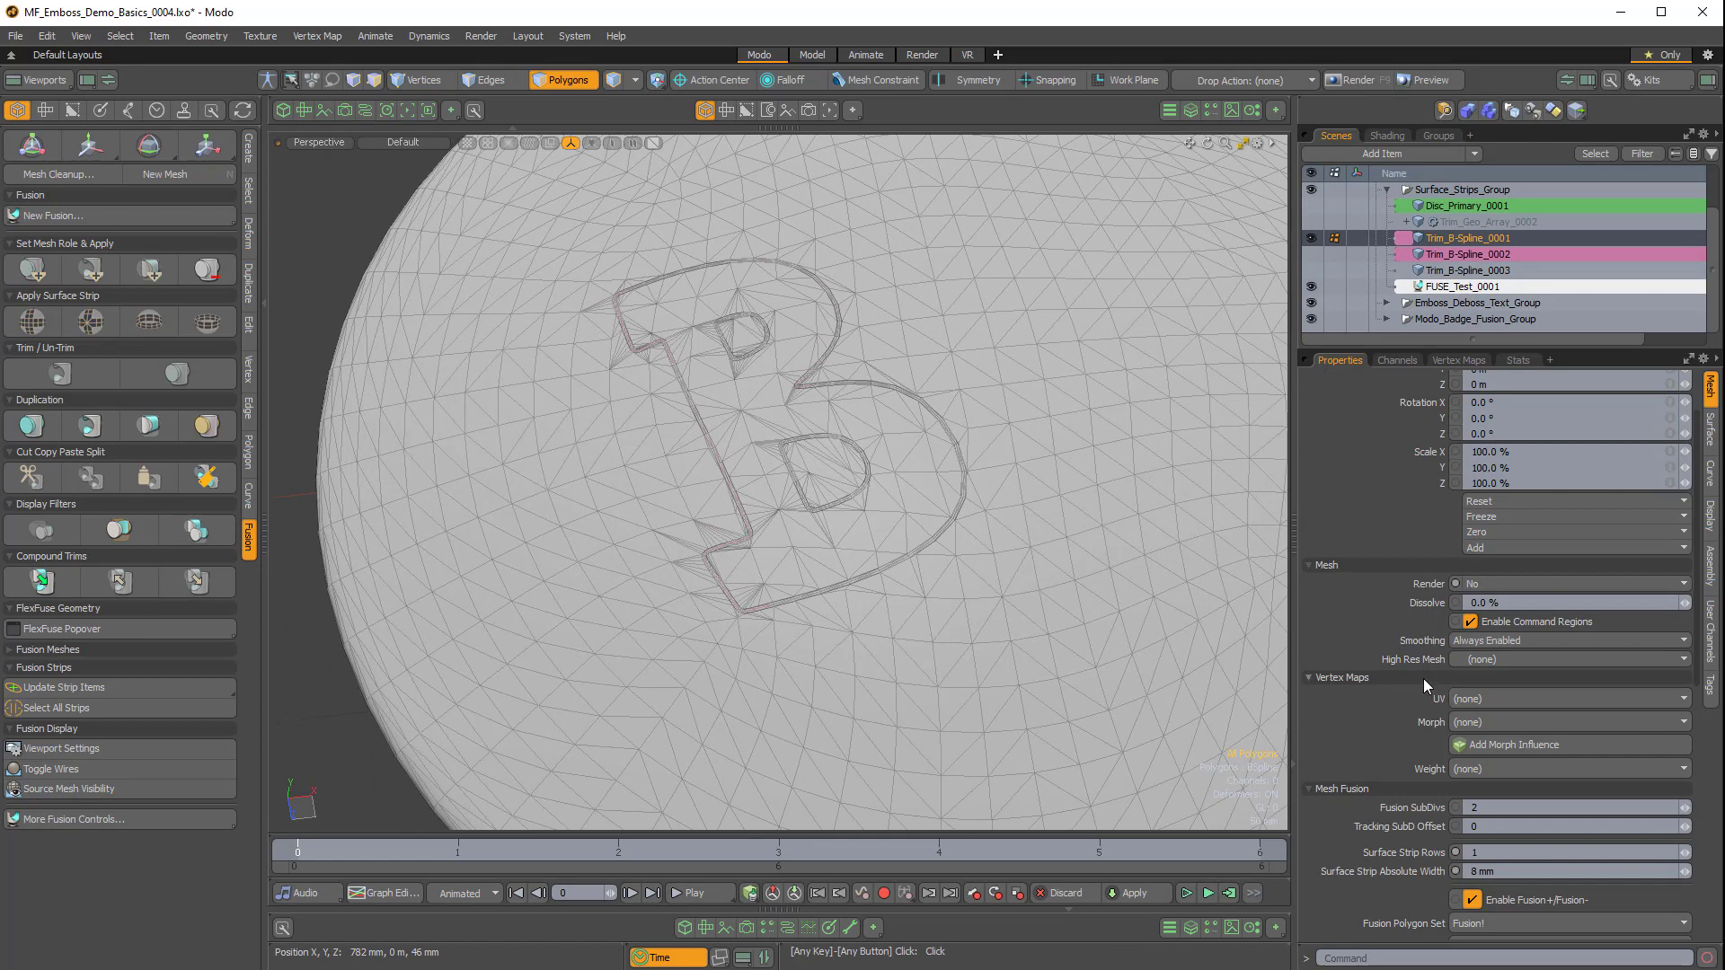
scroll(1423, 678, down, 6)
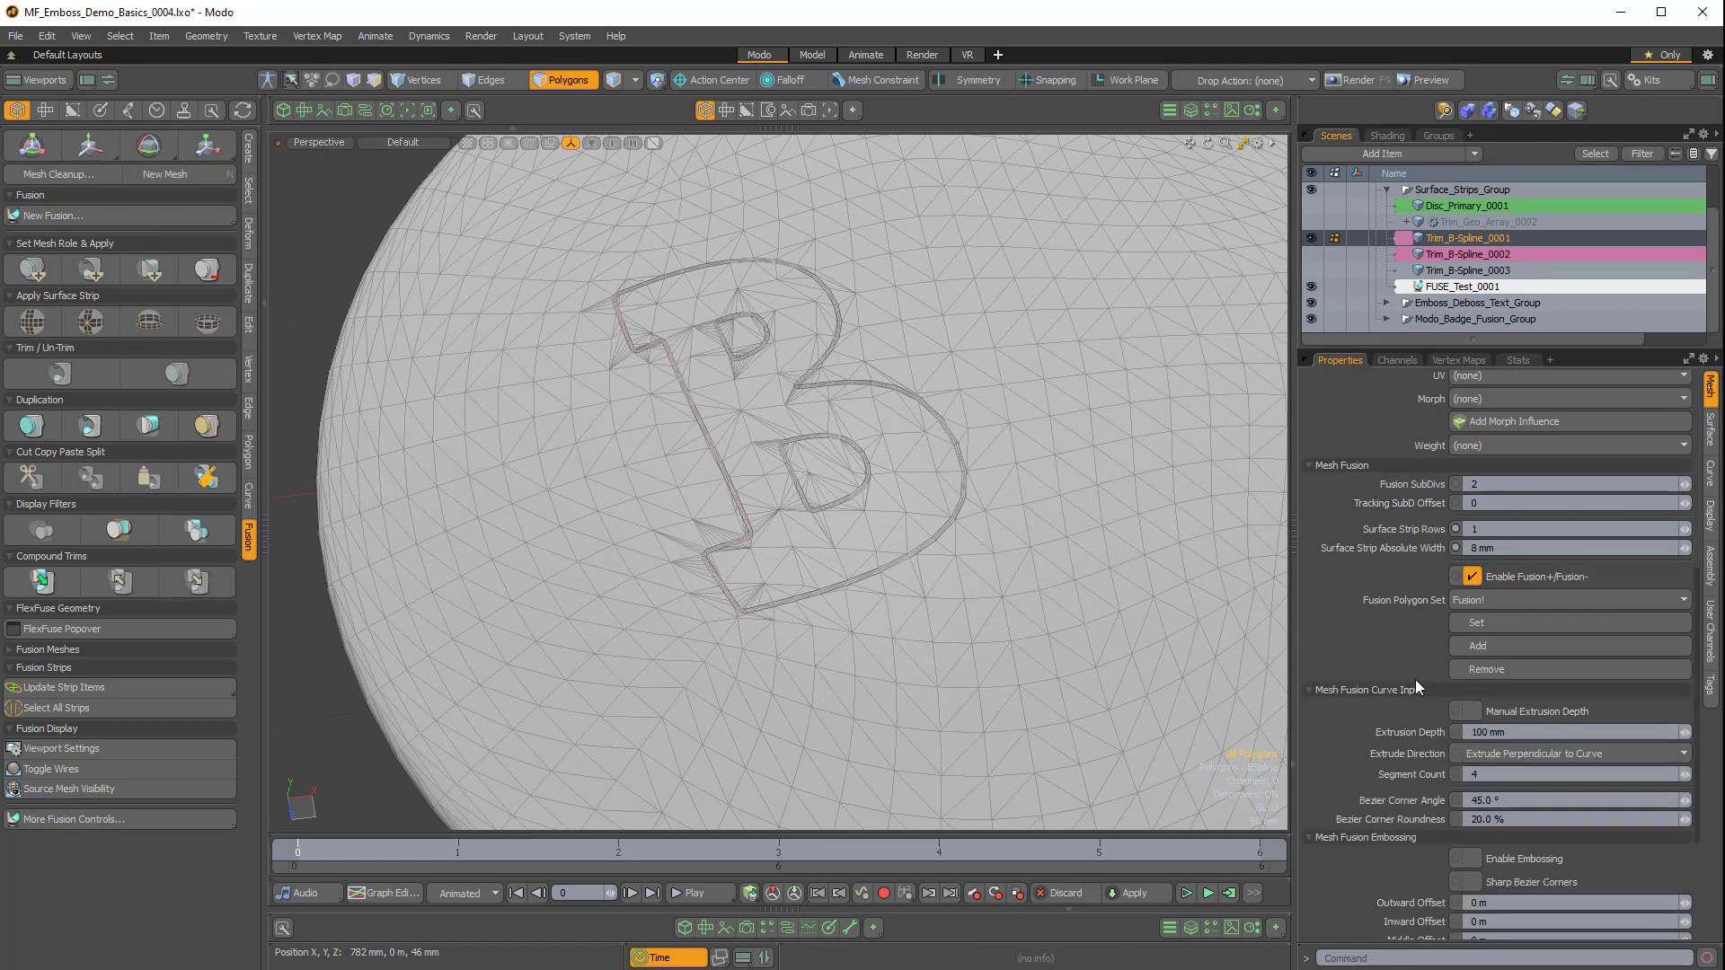
scroll(1414, 679, down, 2)
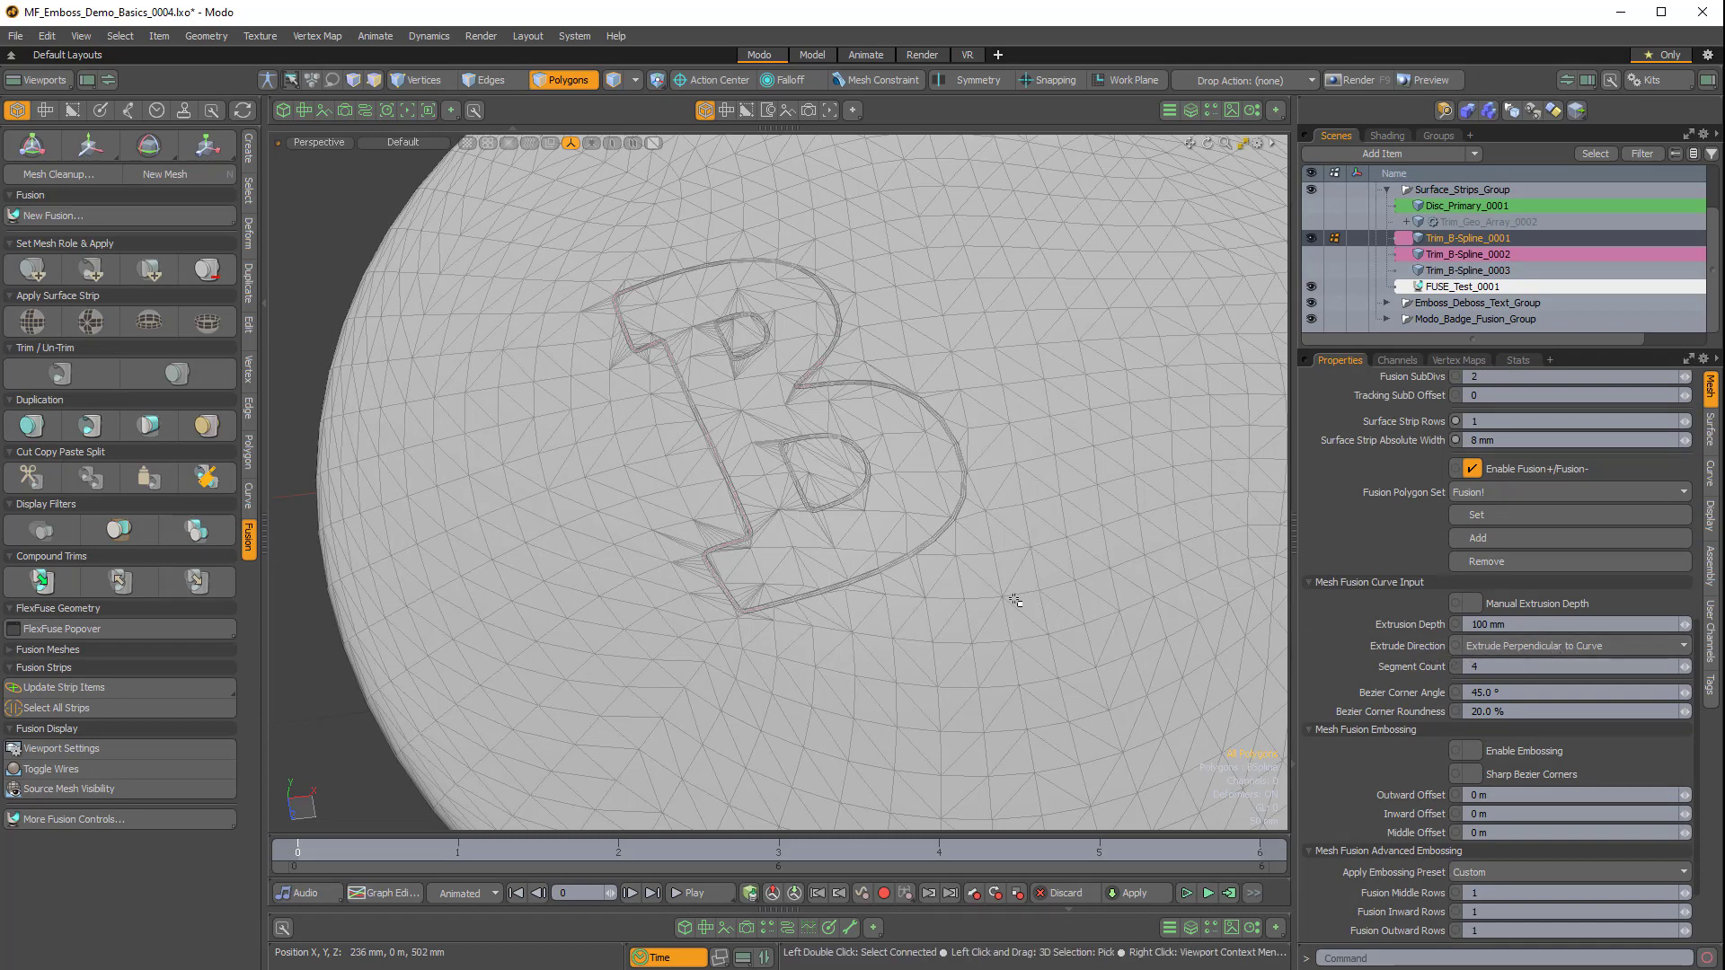
Show Disc_Primary_0001 to examine the disc's domed surface around the B from a low angle, and hide it again.
alt+drag(849, 604, 862, 377)
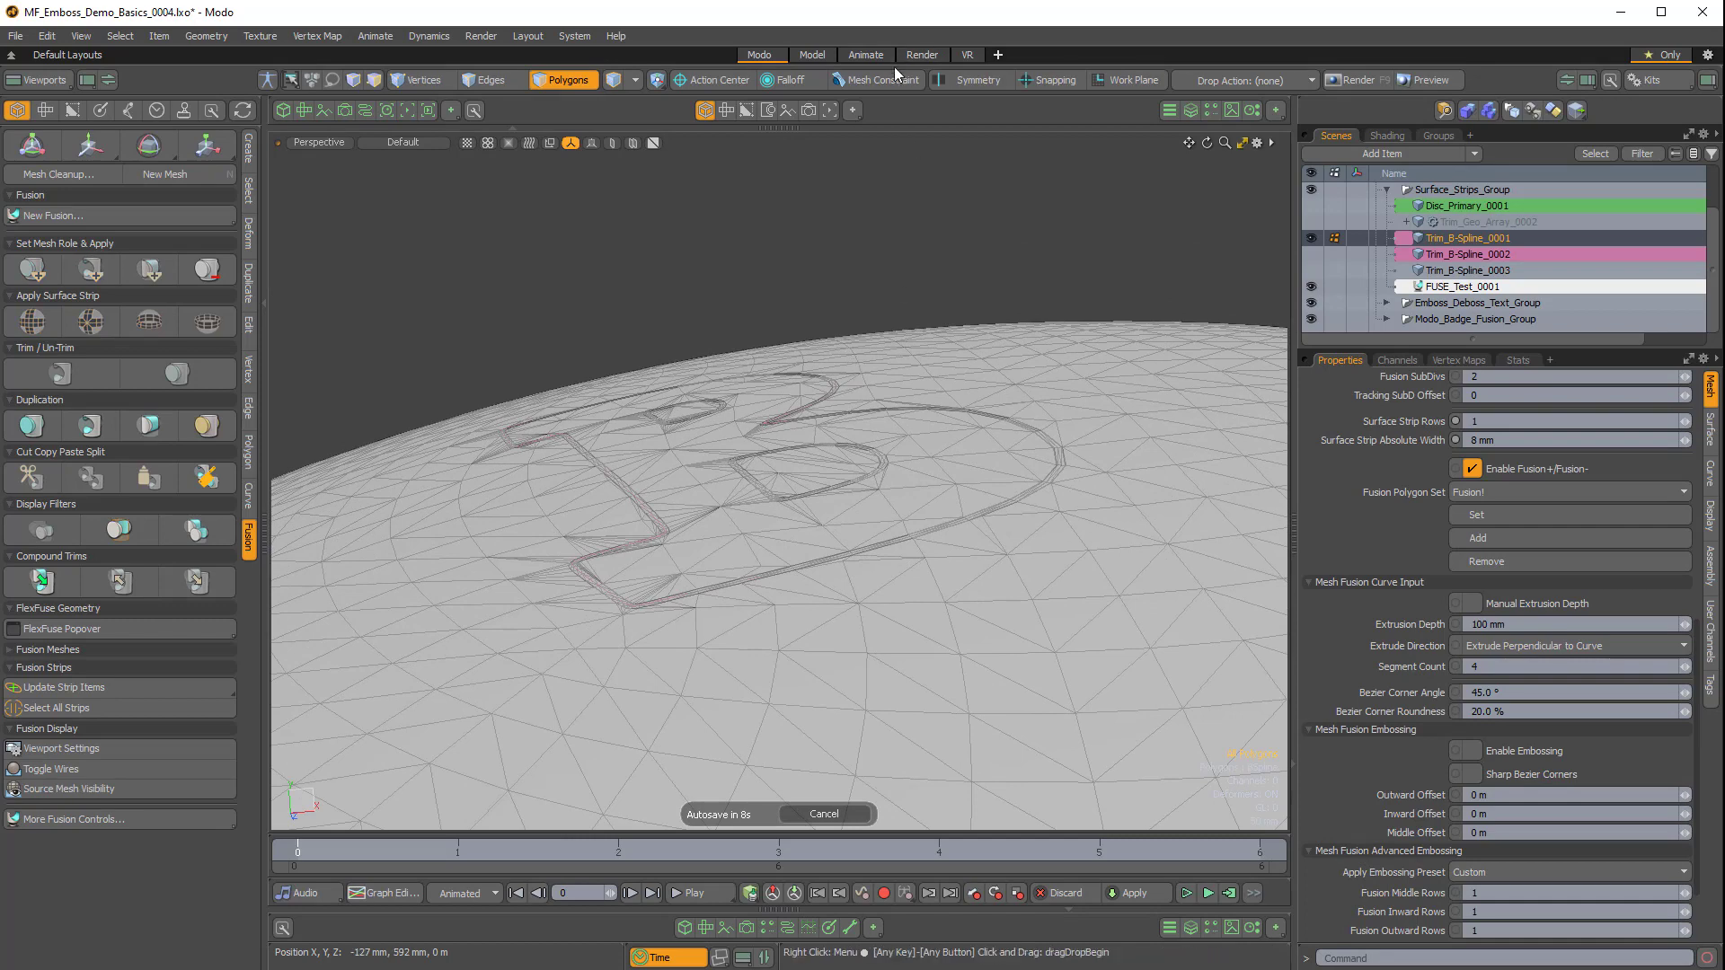
alt+drag(835, 224, 754, 221)
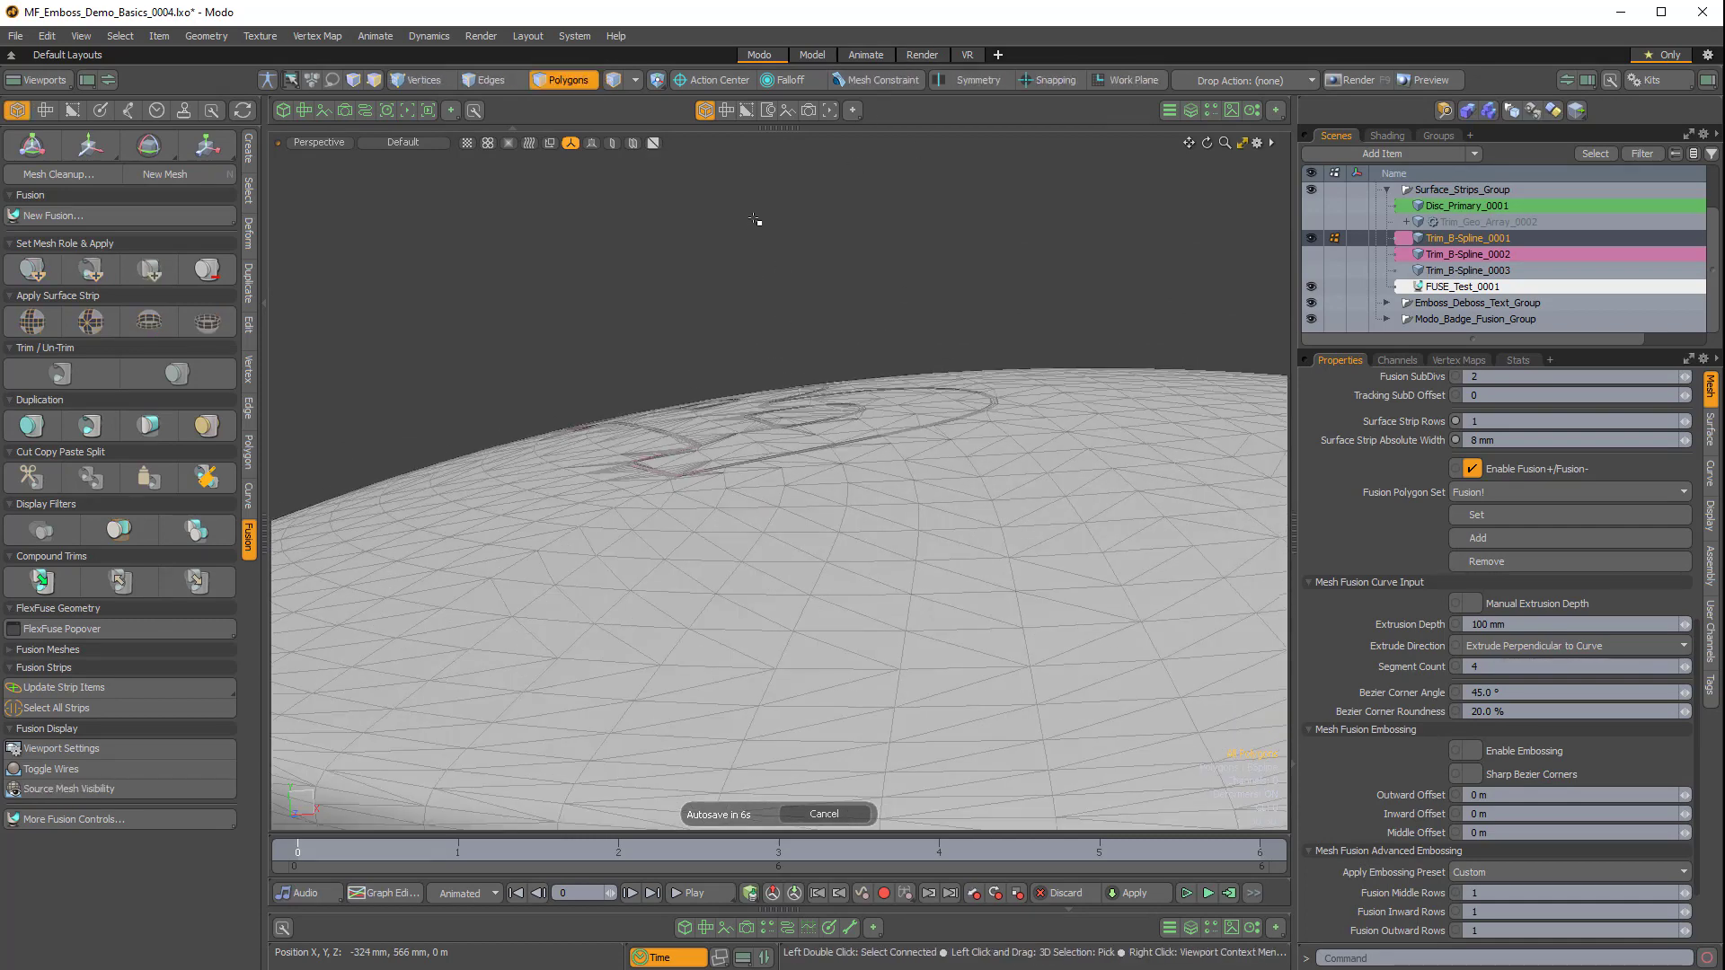
alt+drag(791, 435, 809, 510)
click(1311, 206)
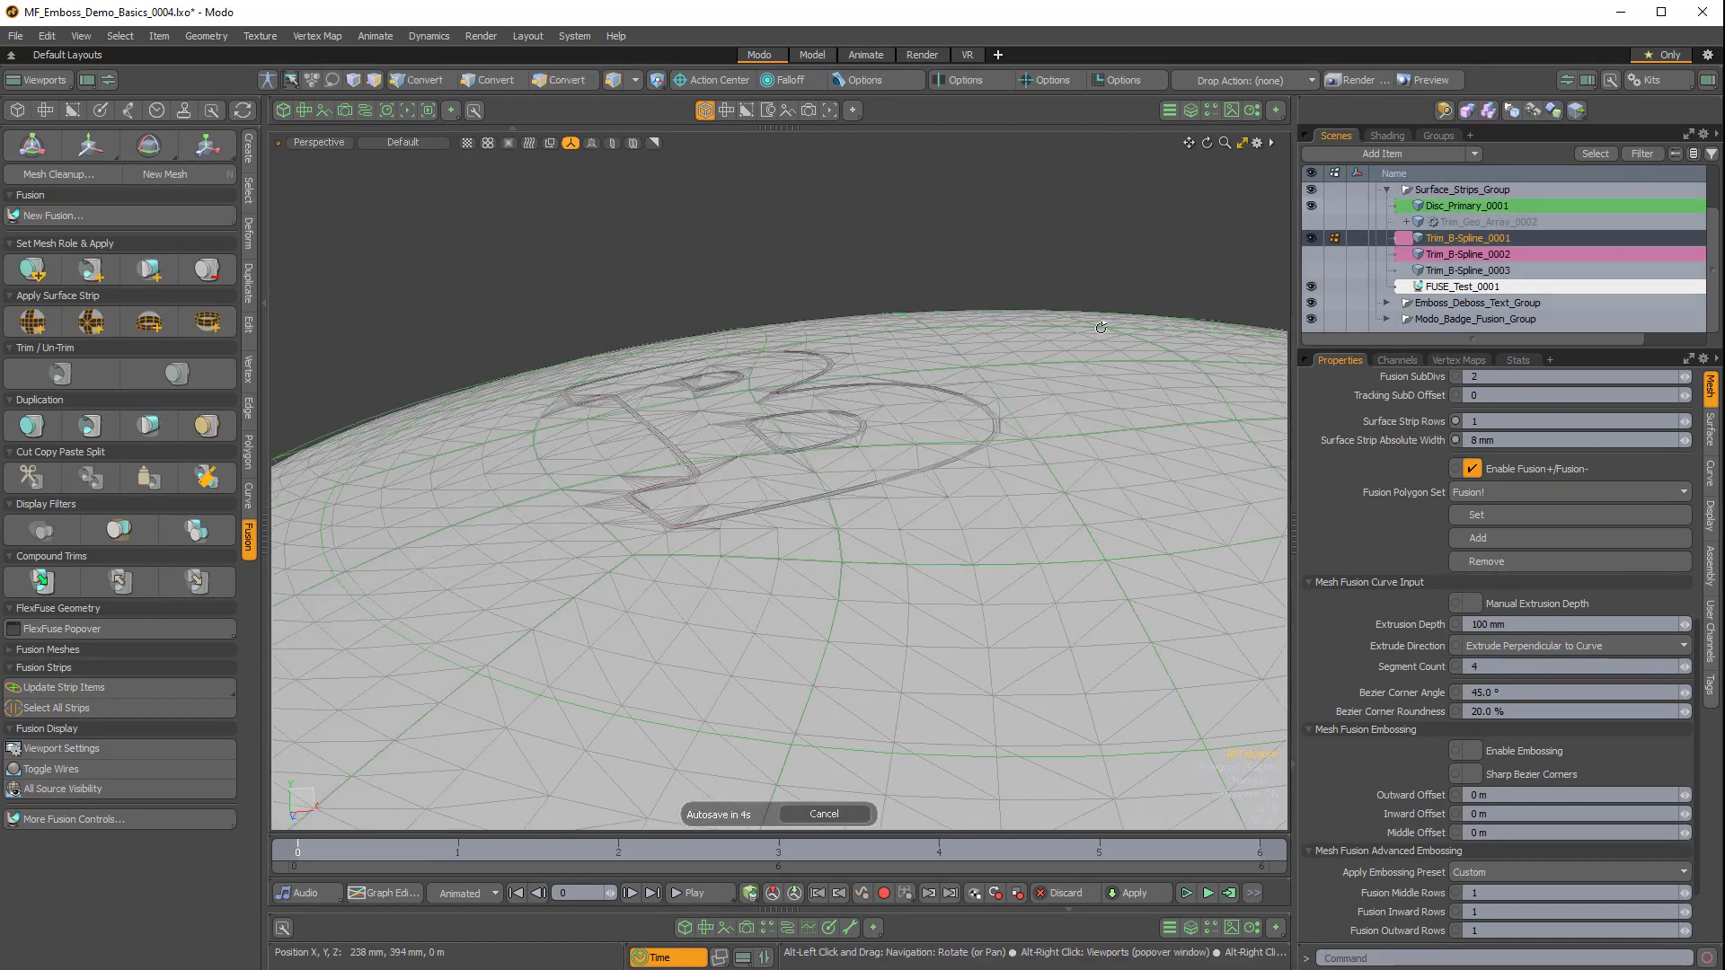
scroll(1177, 342, down, 5)
click(1420, 206)
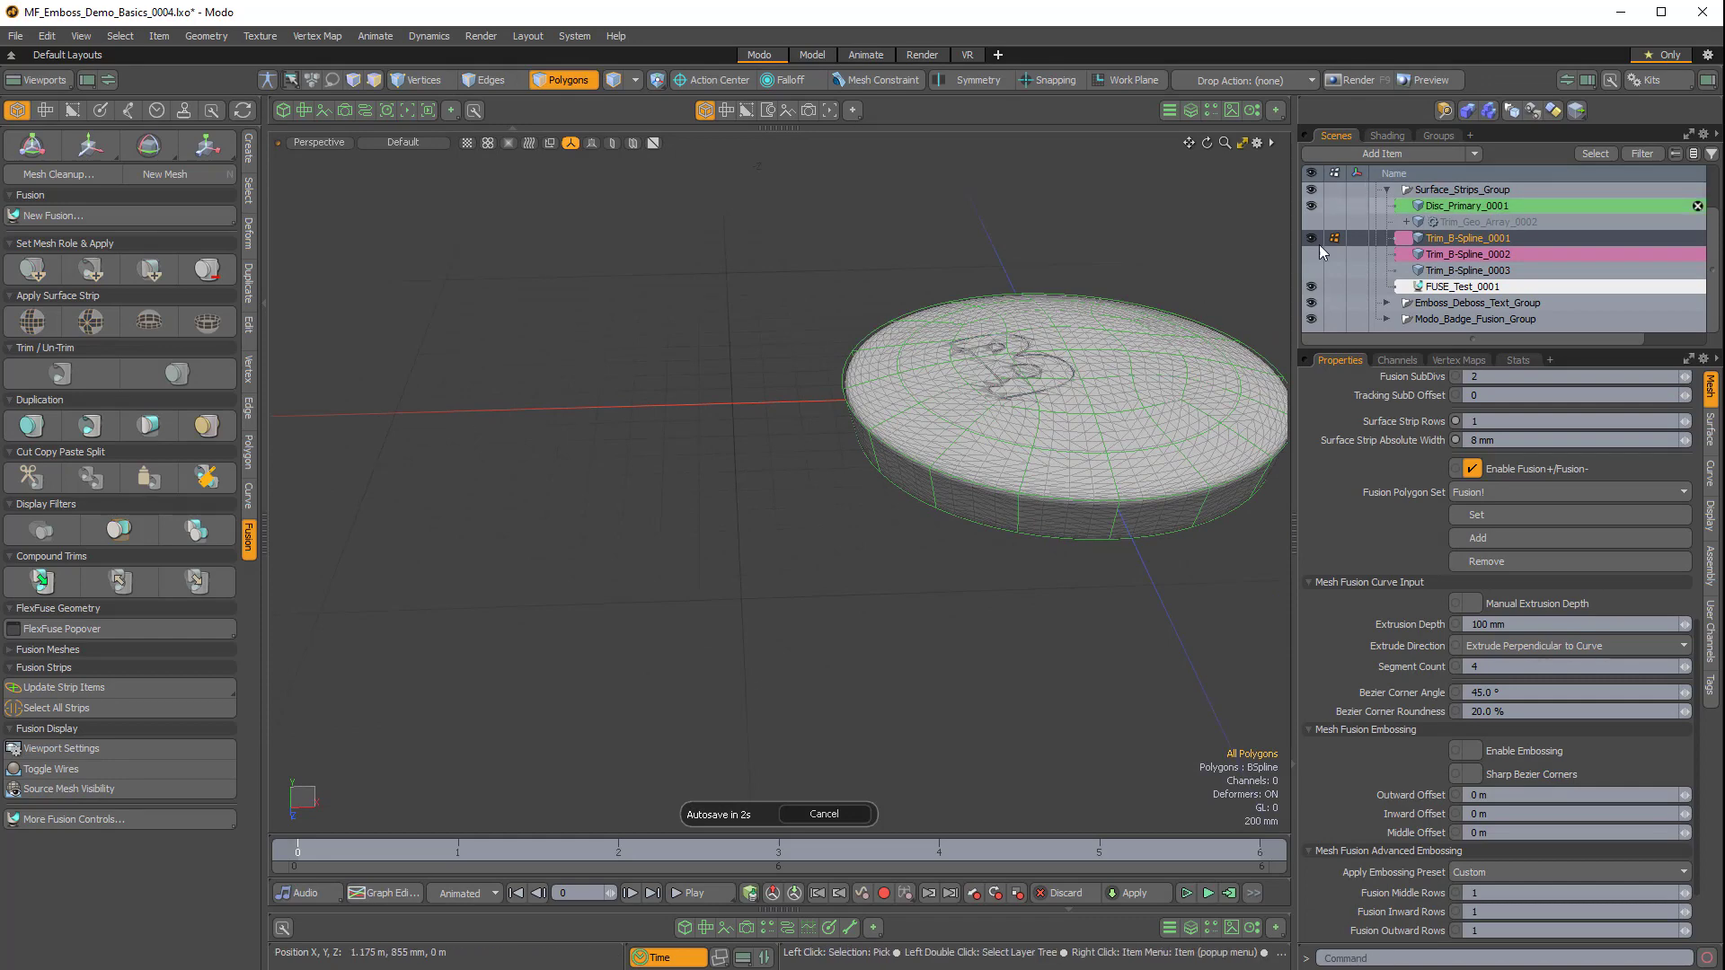
alt+shift+drag(1156, 346, 971, 431)
alt+drag(971, 431, 958, 320)
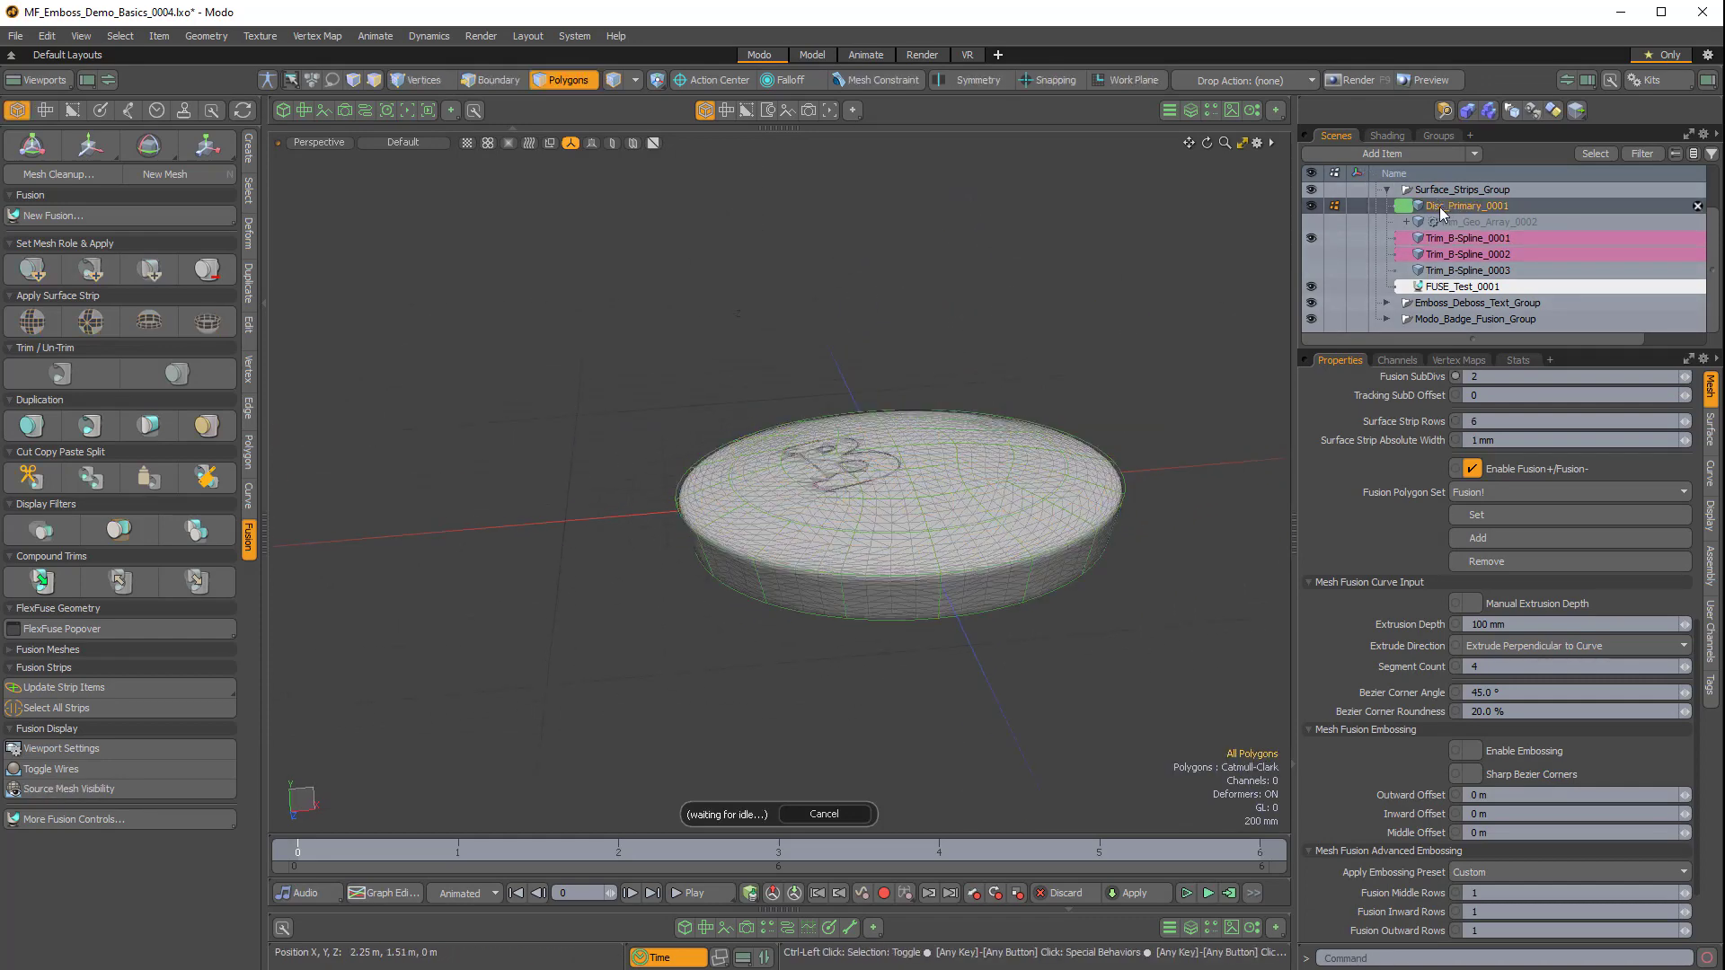
ctrl+click(1439, 207)
click(1312, 206)
scroll(997, 459, up, 5)
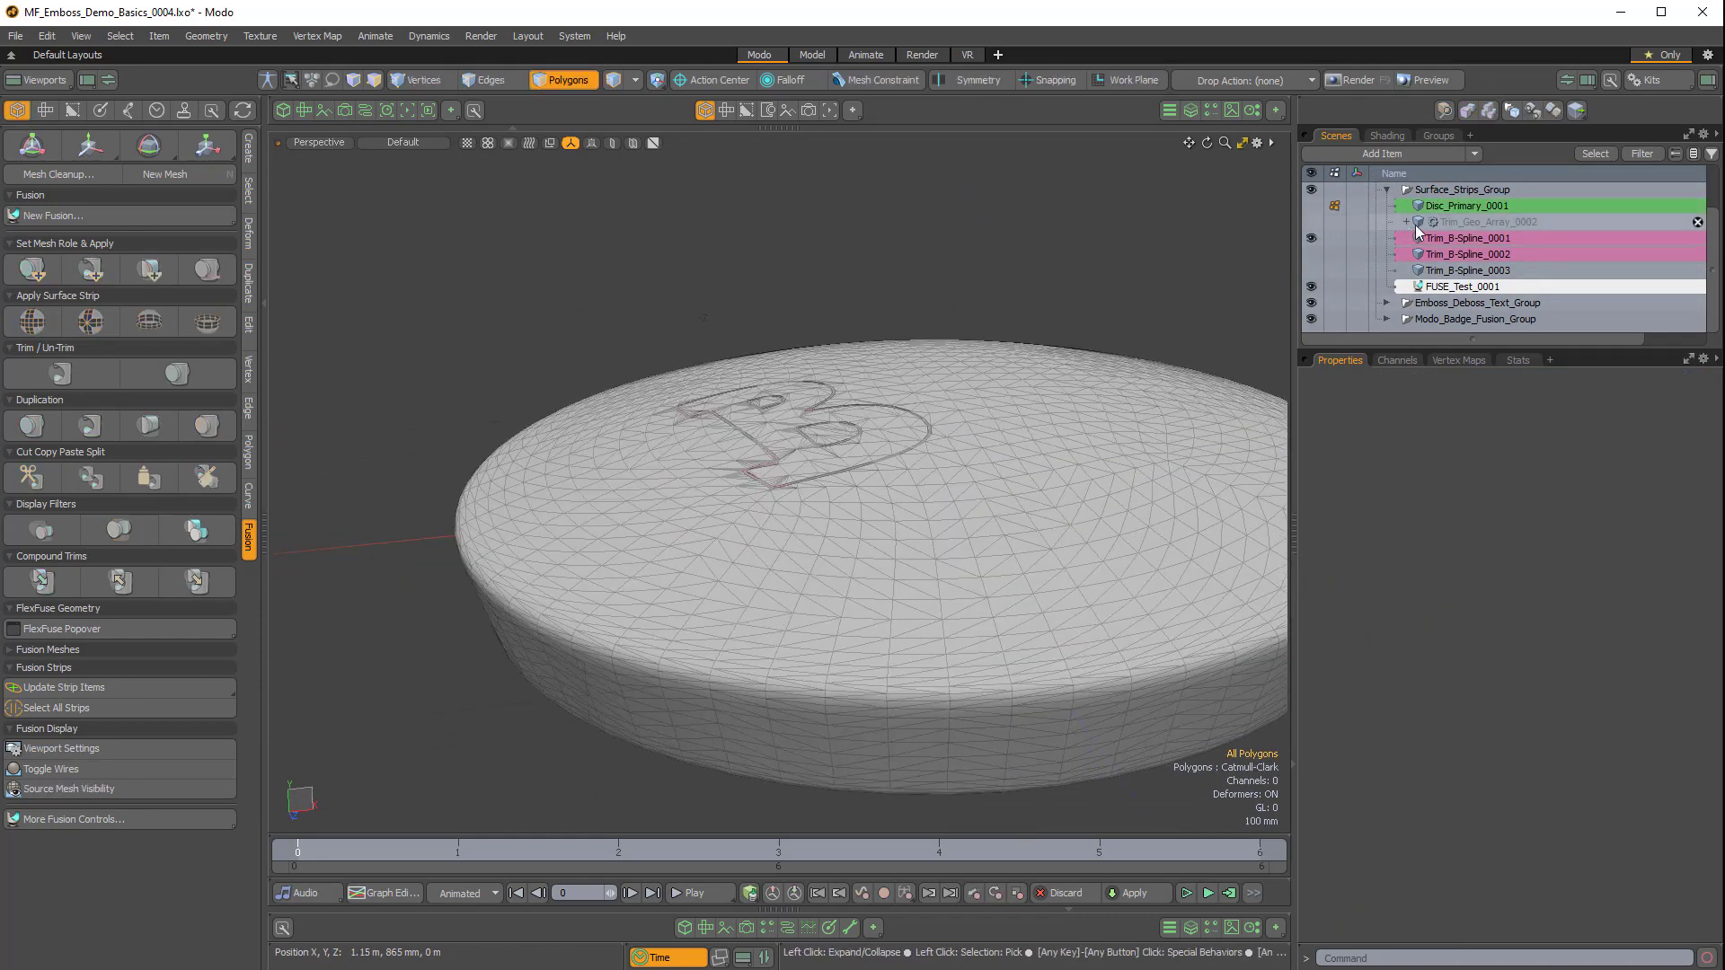
Set the extrude direction of Trim_B-Spline_0001 to Extrude Along Surface Normal and check the B outline up close.
click(1467, 238)
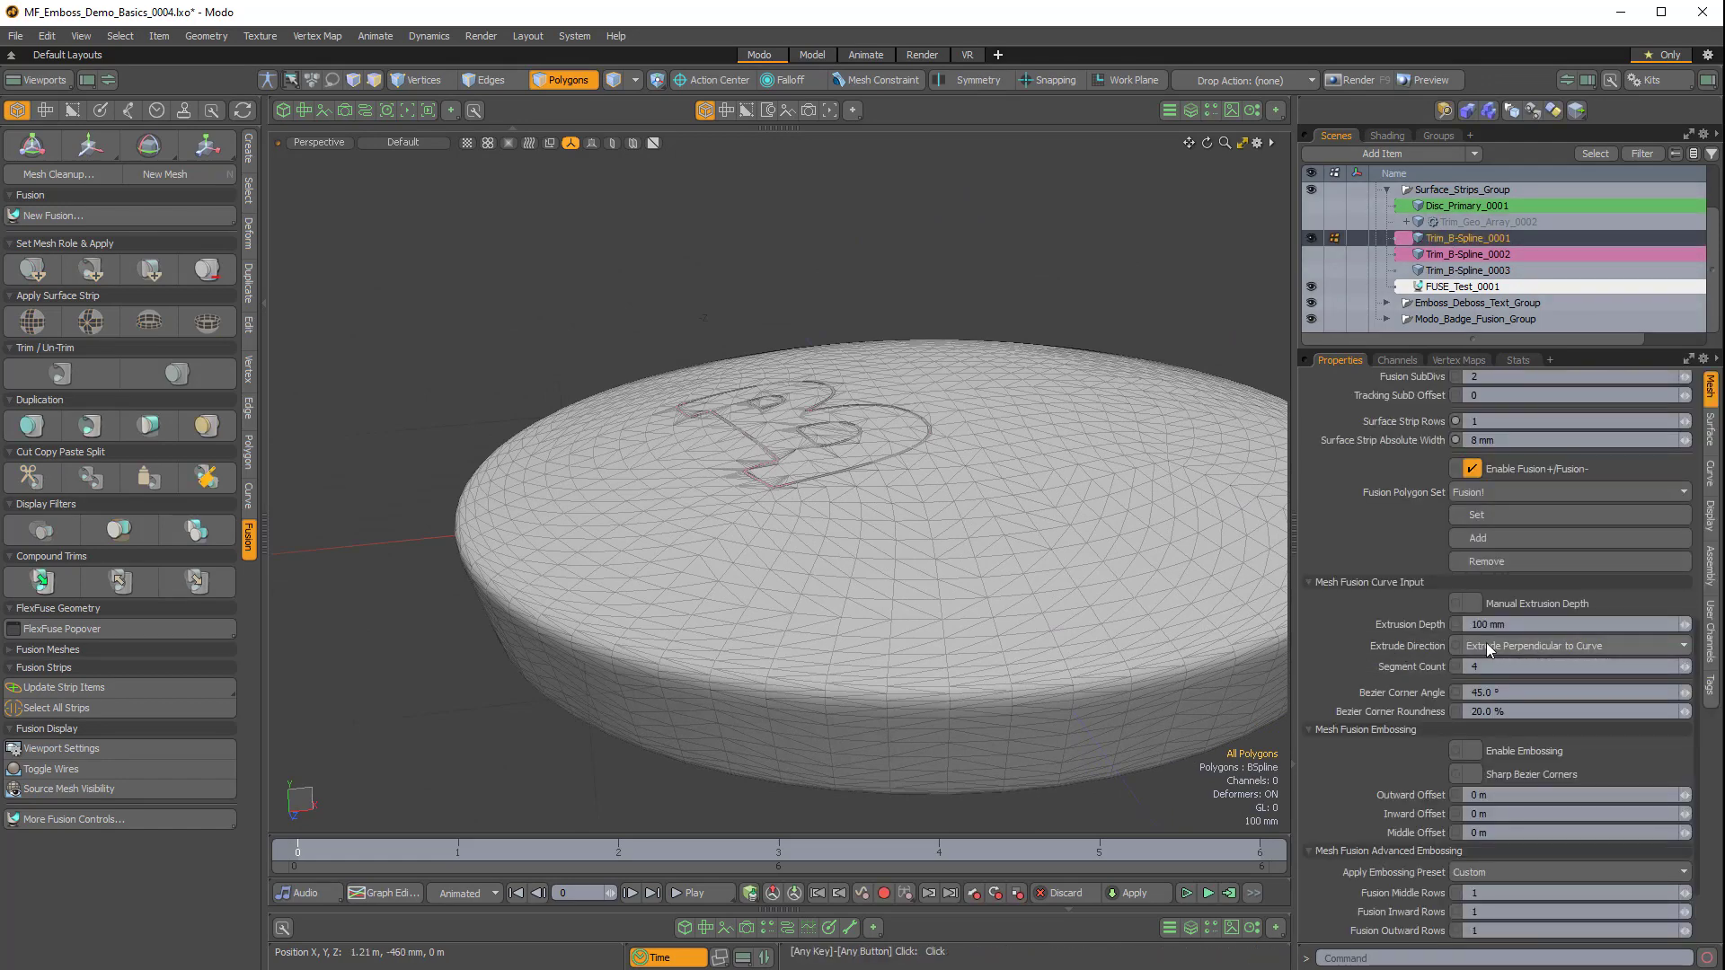
click(1533, 646)
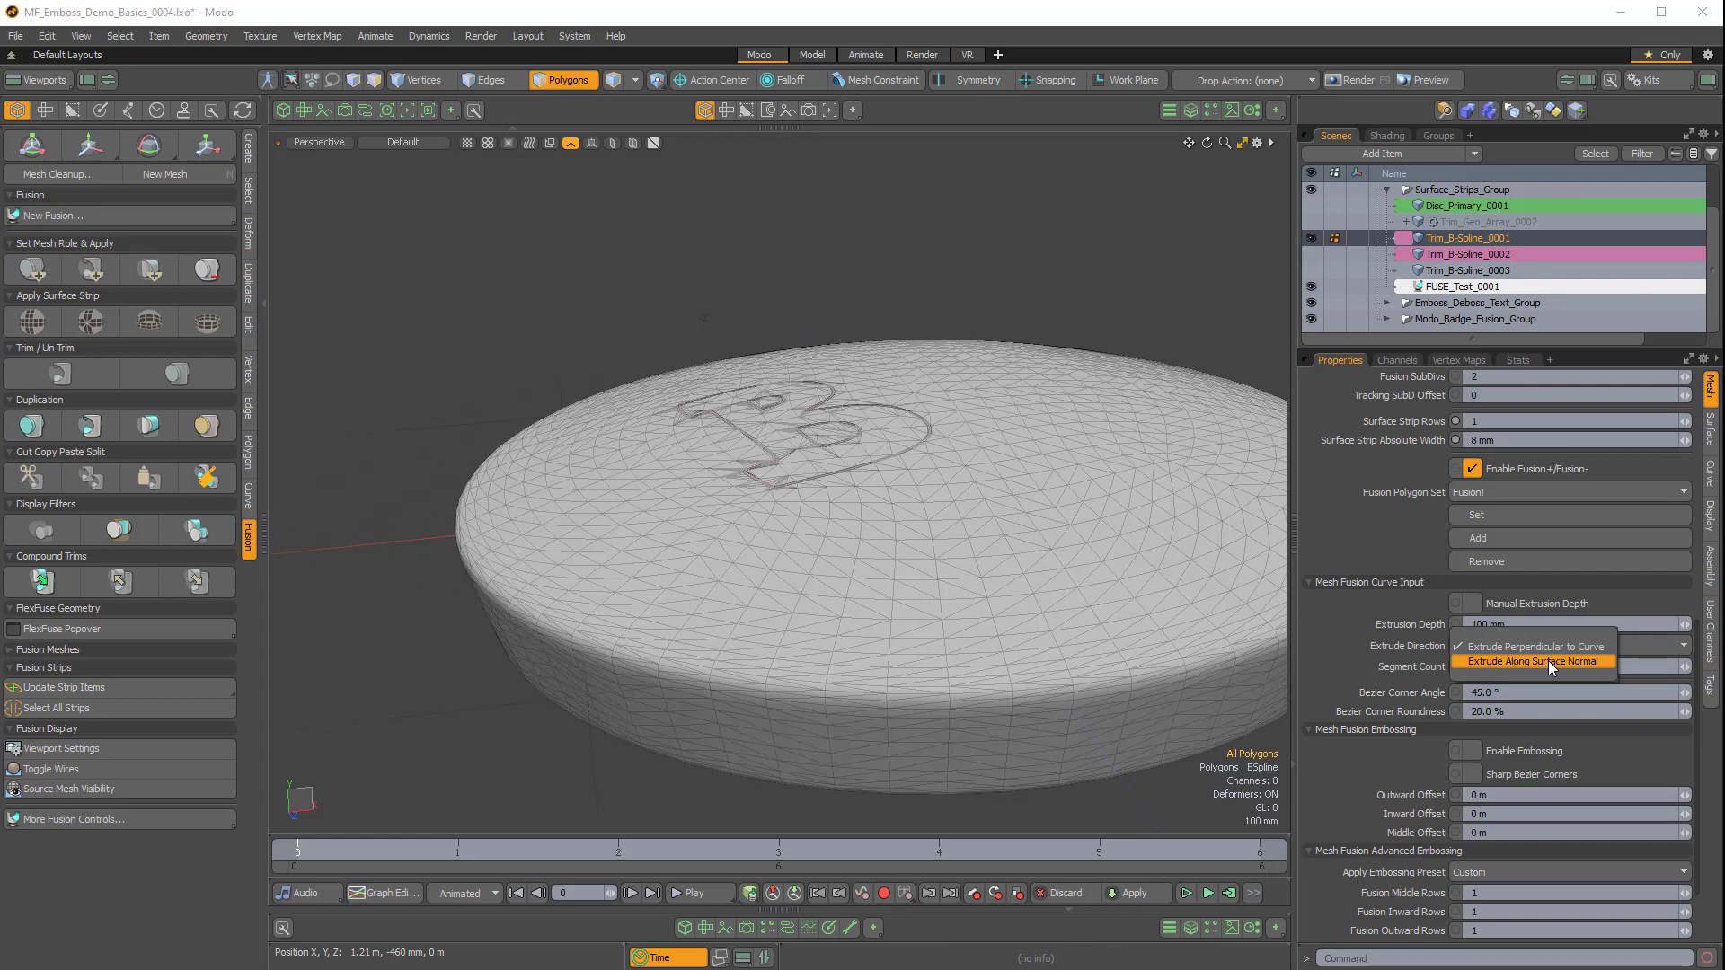
click(1548, 660)
scroll(906, 586, up, 5)
alt+drag(906, 586, 795, 494)
alt+drag(1011, 576, 957, 581)
scroll(898, 584, down, 3)
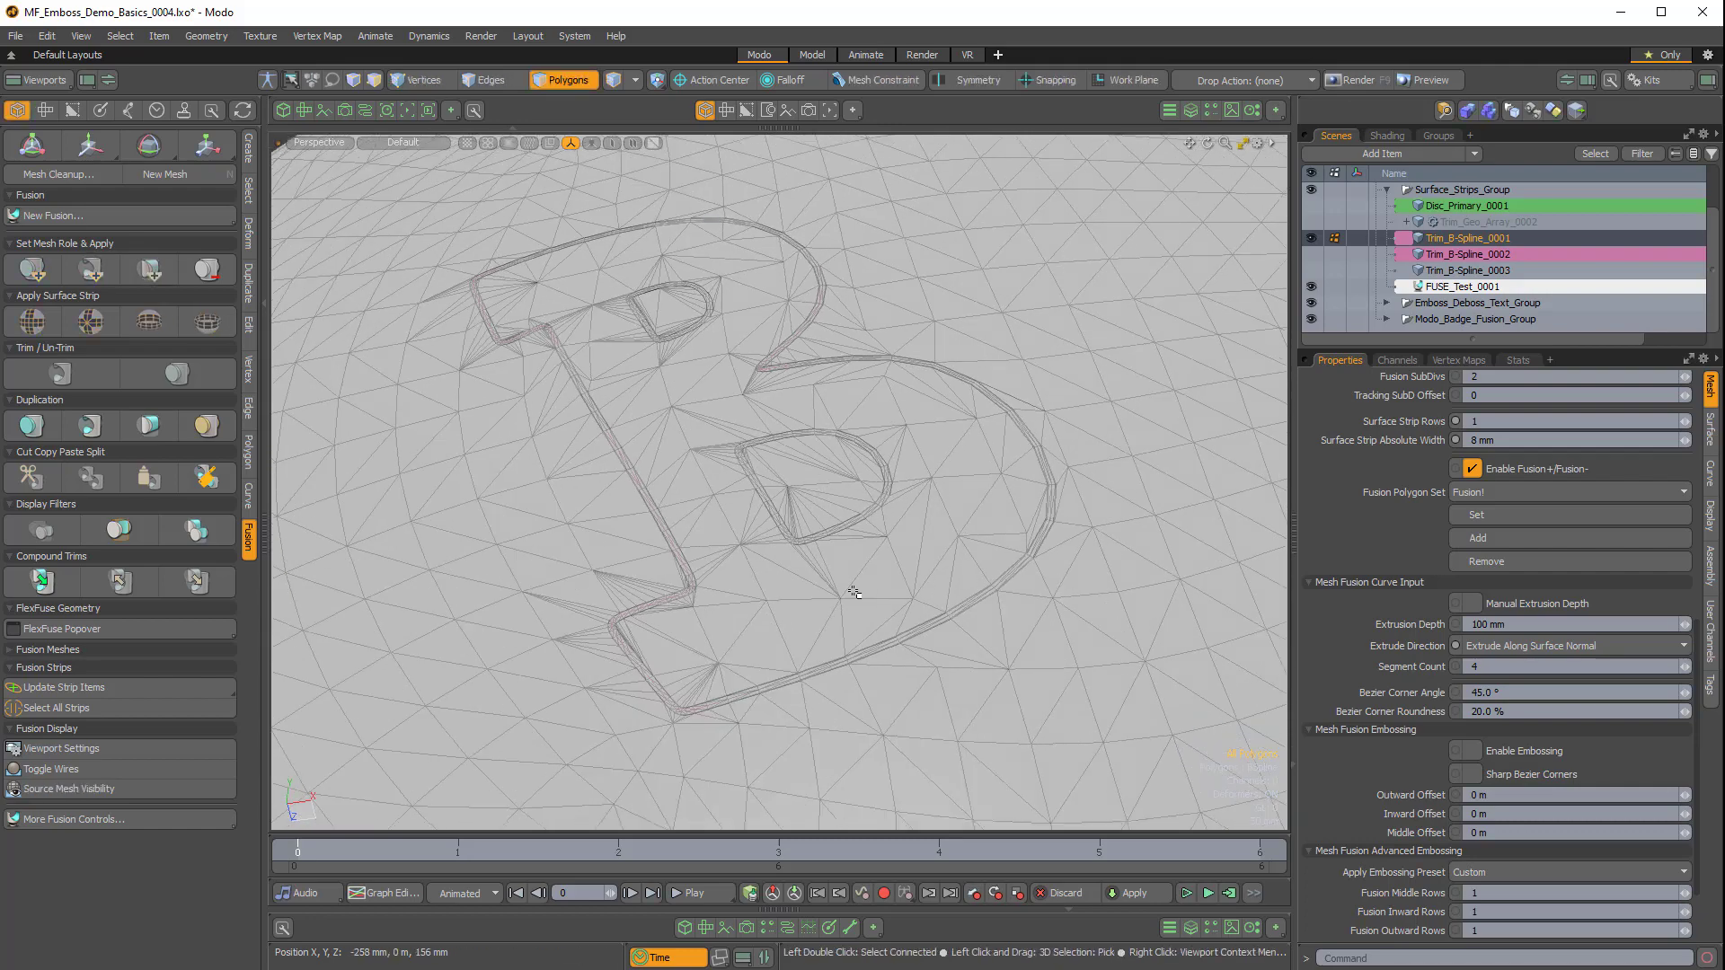
alt+drag(847, 589, 794, 449)
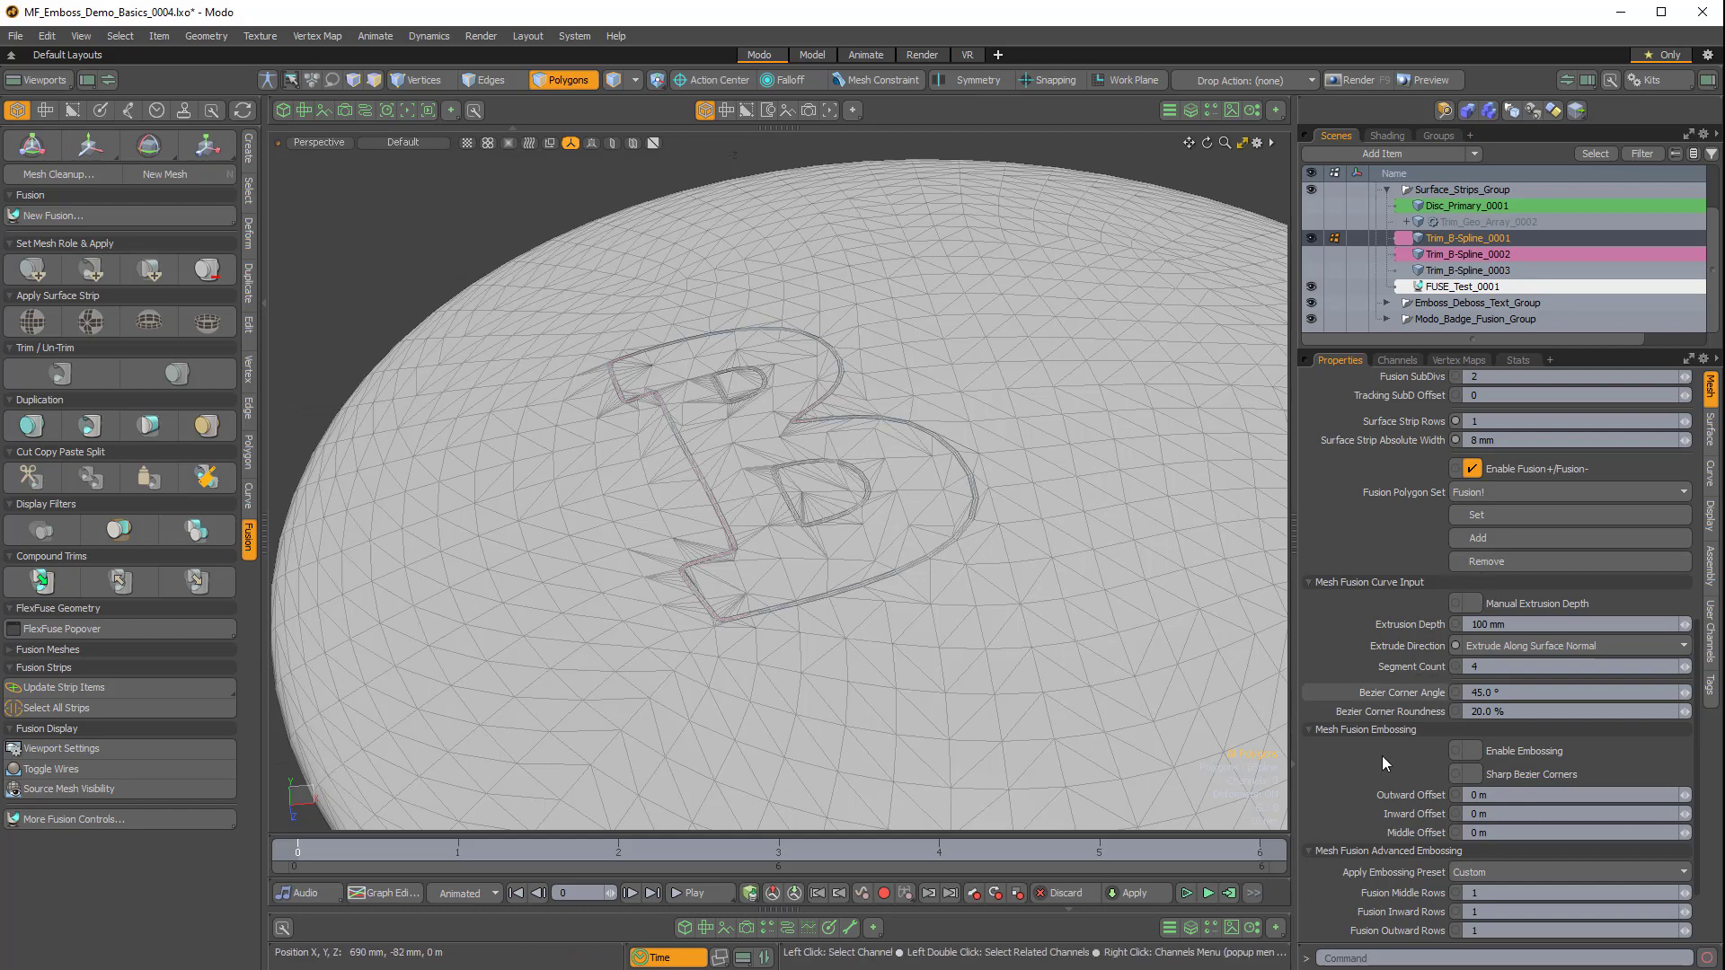
Enable embossing for Trim_B-Spline_0001, comparing the strip's corner topology with embossing off and on.
click(1471, 751)
ctrl+alt+drag(620, 553, 678, 509)
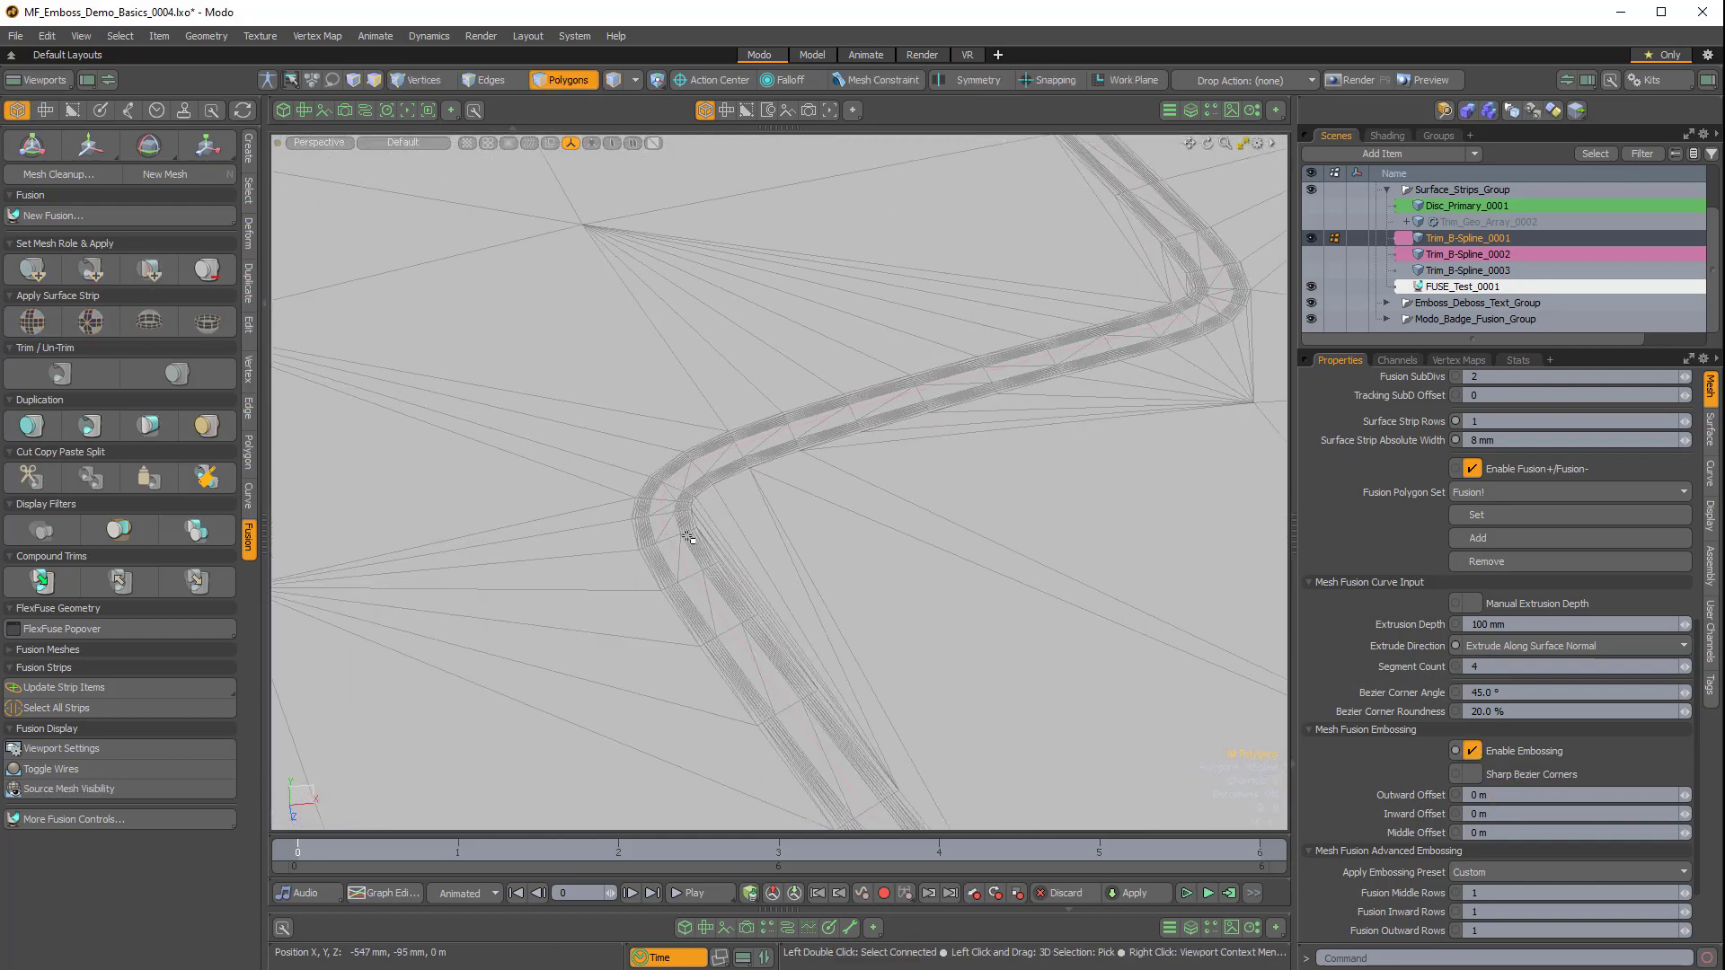
scroll(705, 530, up, 5)
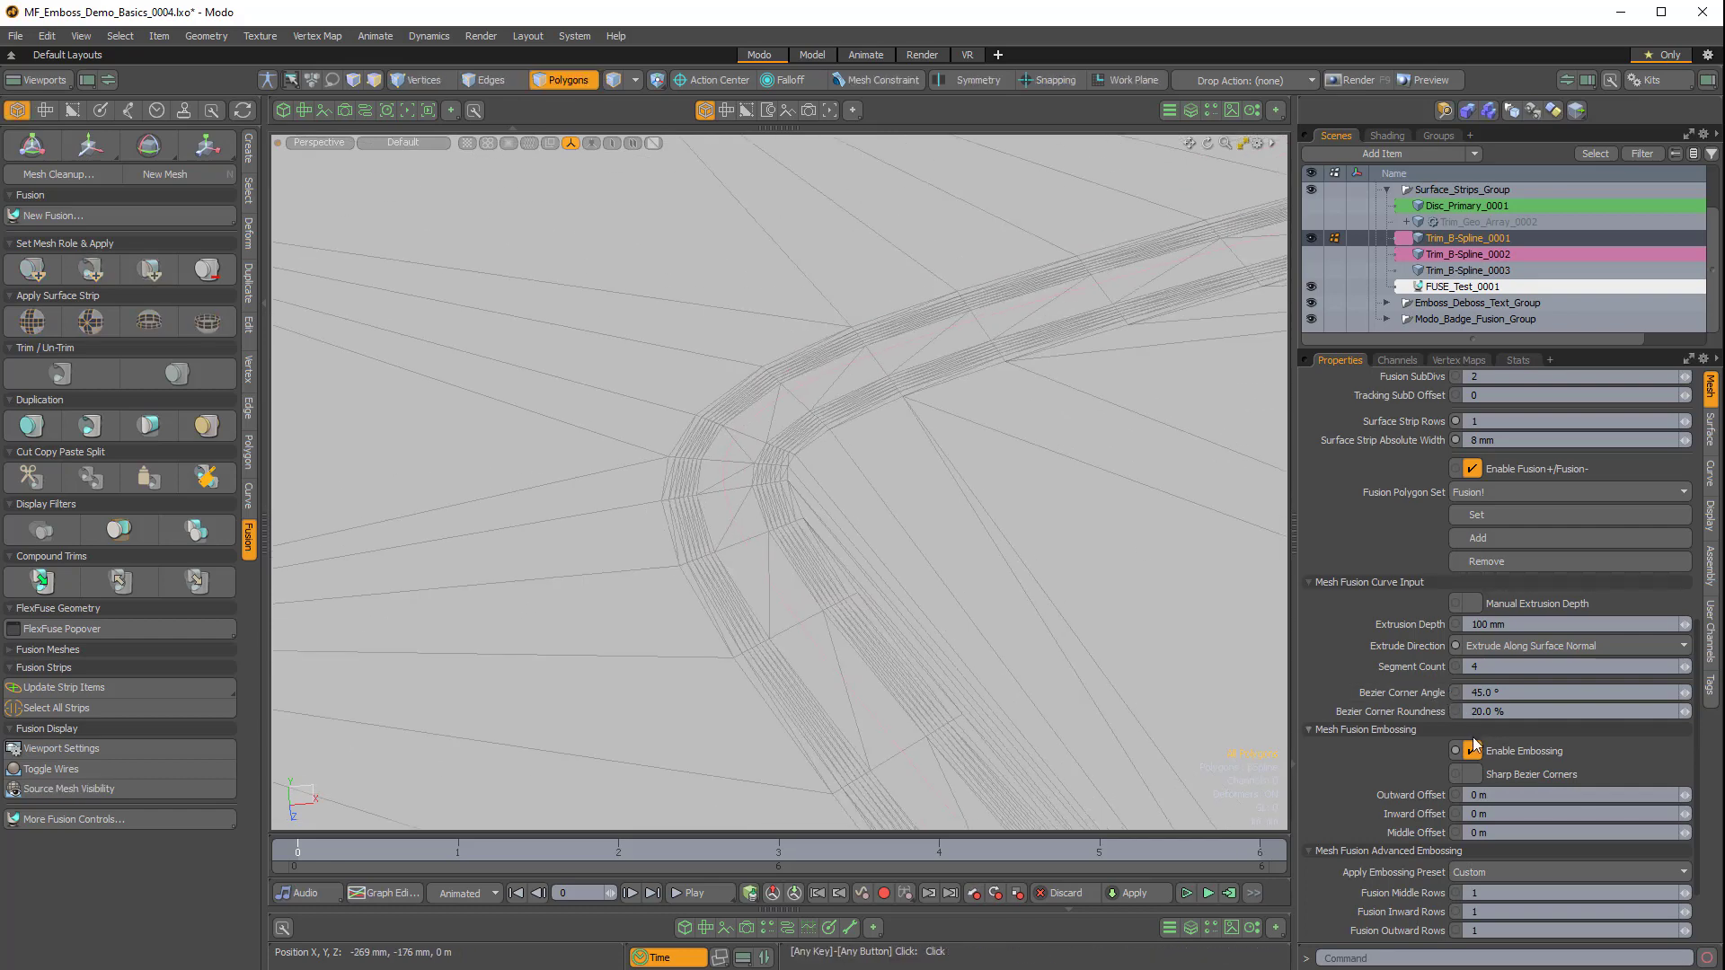
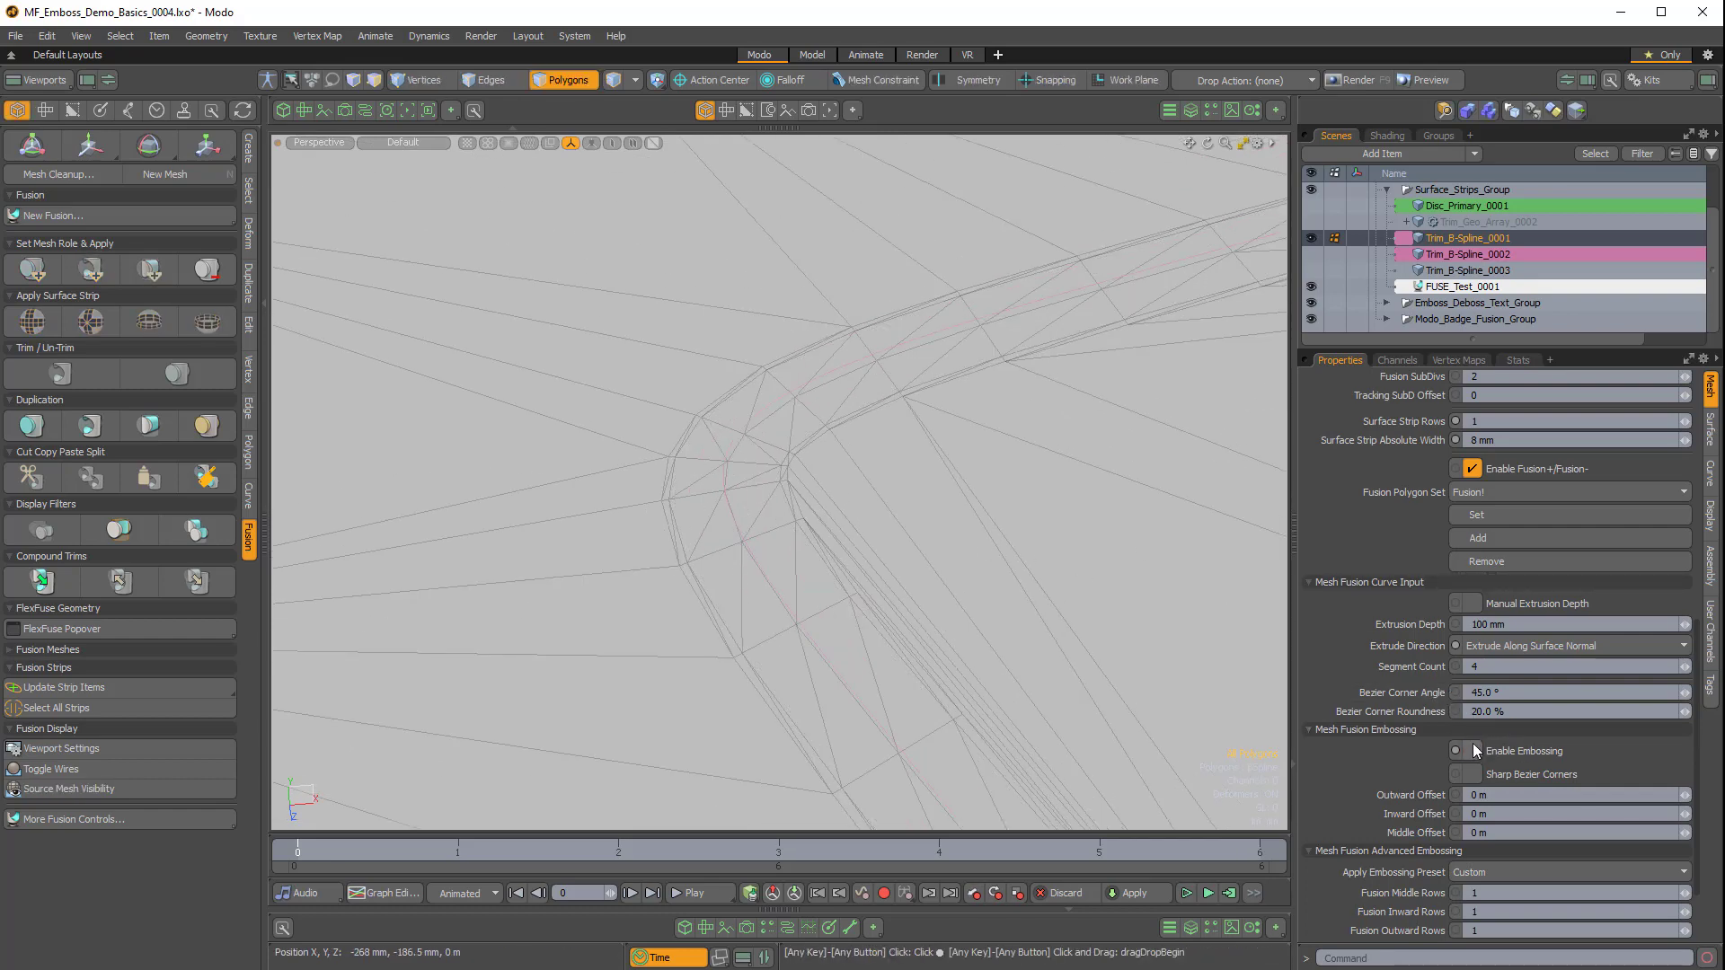
click(1476, 751)
scroll(732, 500, down, 5)
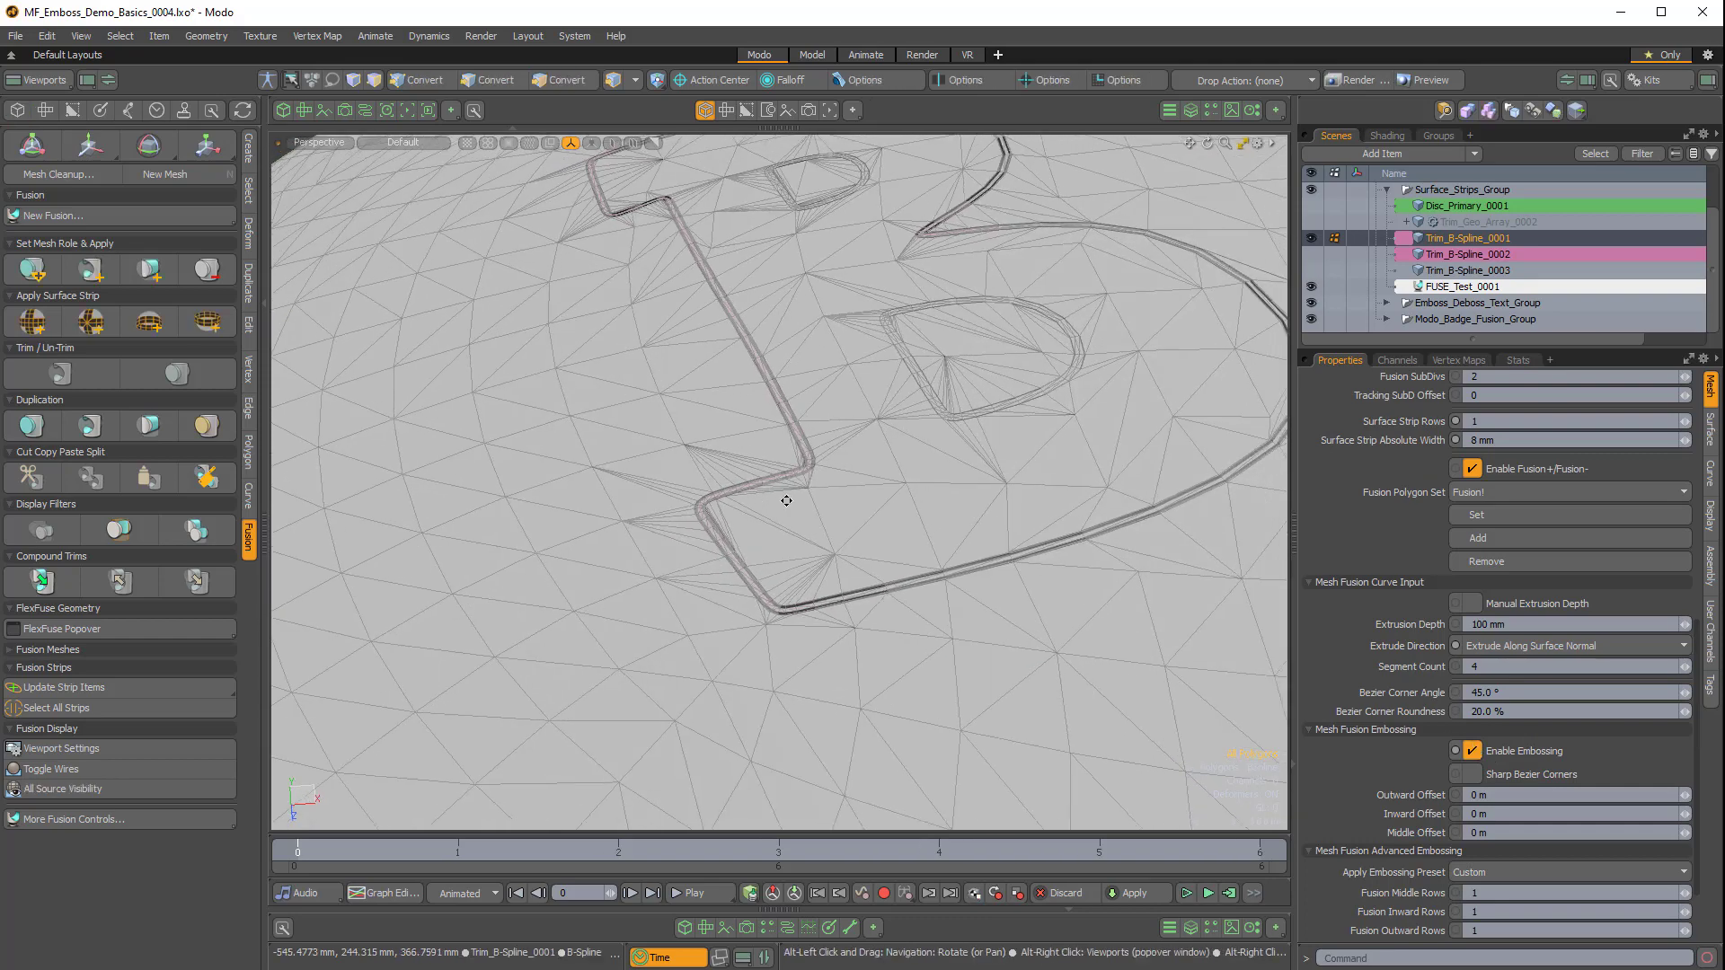
alt+drag(786, 500, 794, 553)
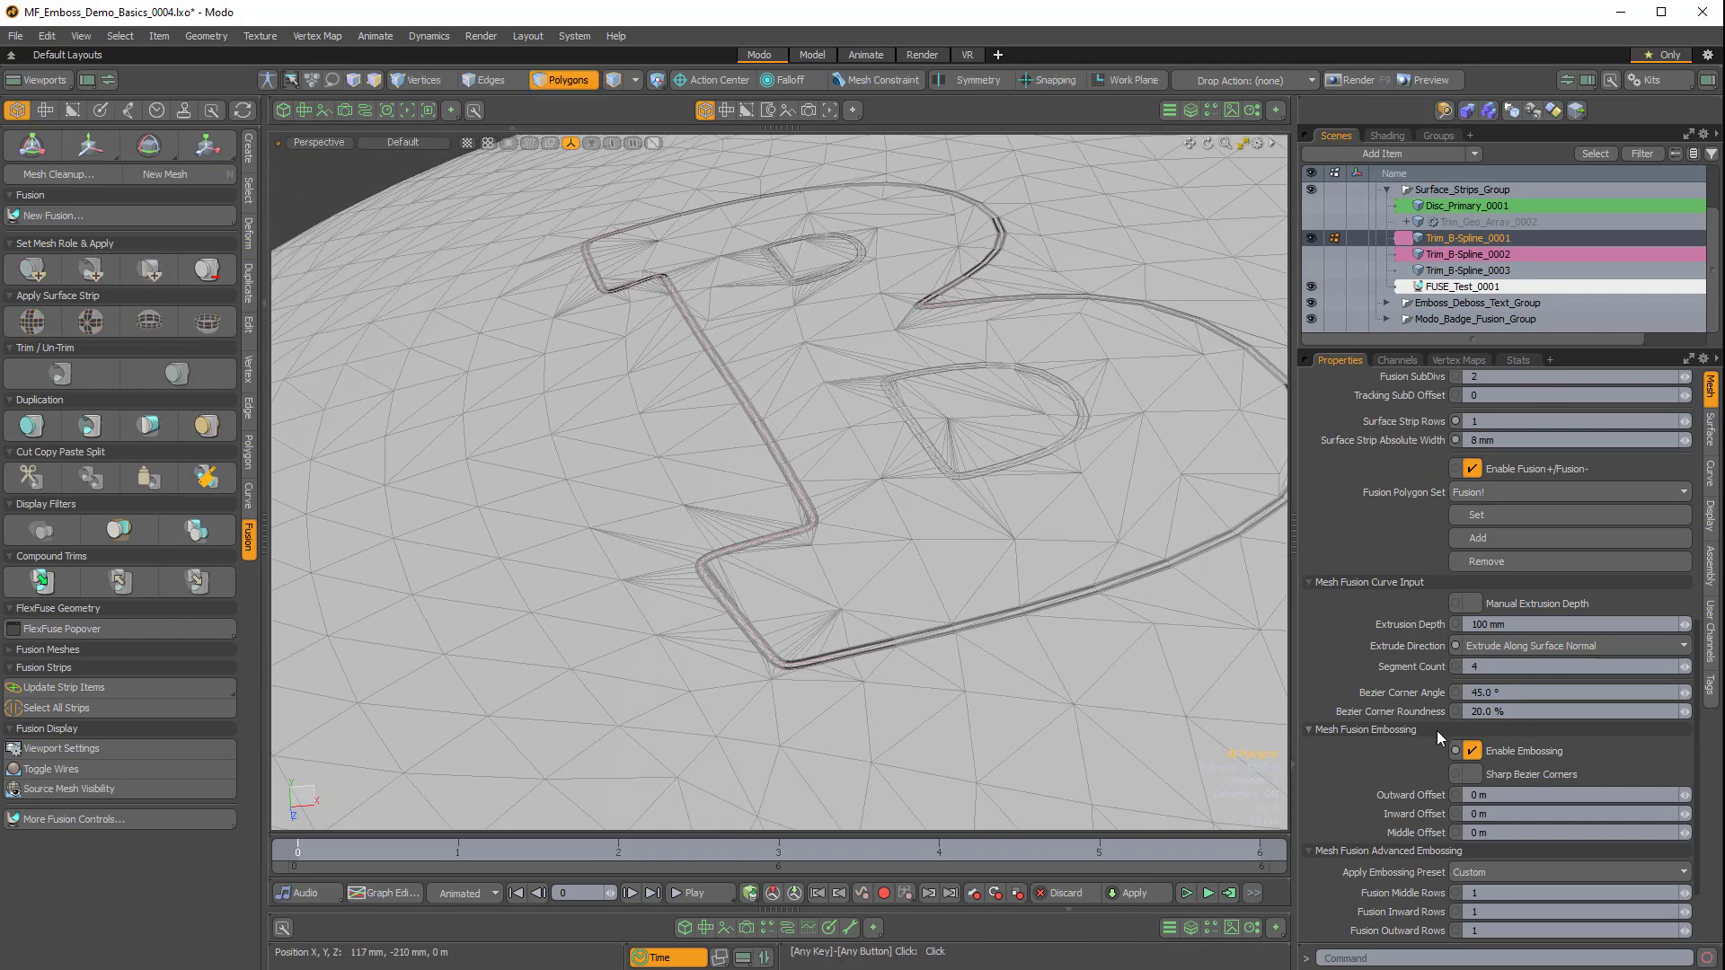
Set the middle offset of Trim_B-Spline_0001 to 12 mm and inspect the raised B outline.
click(1491, 832)
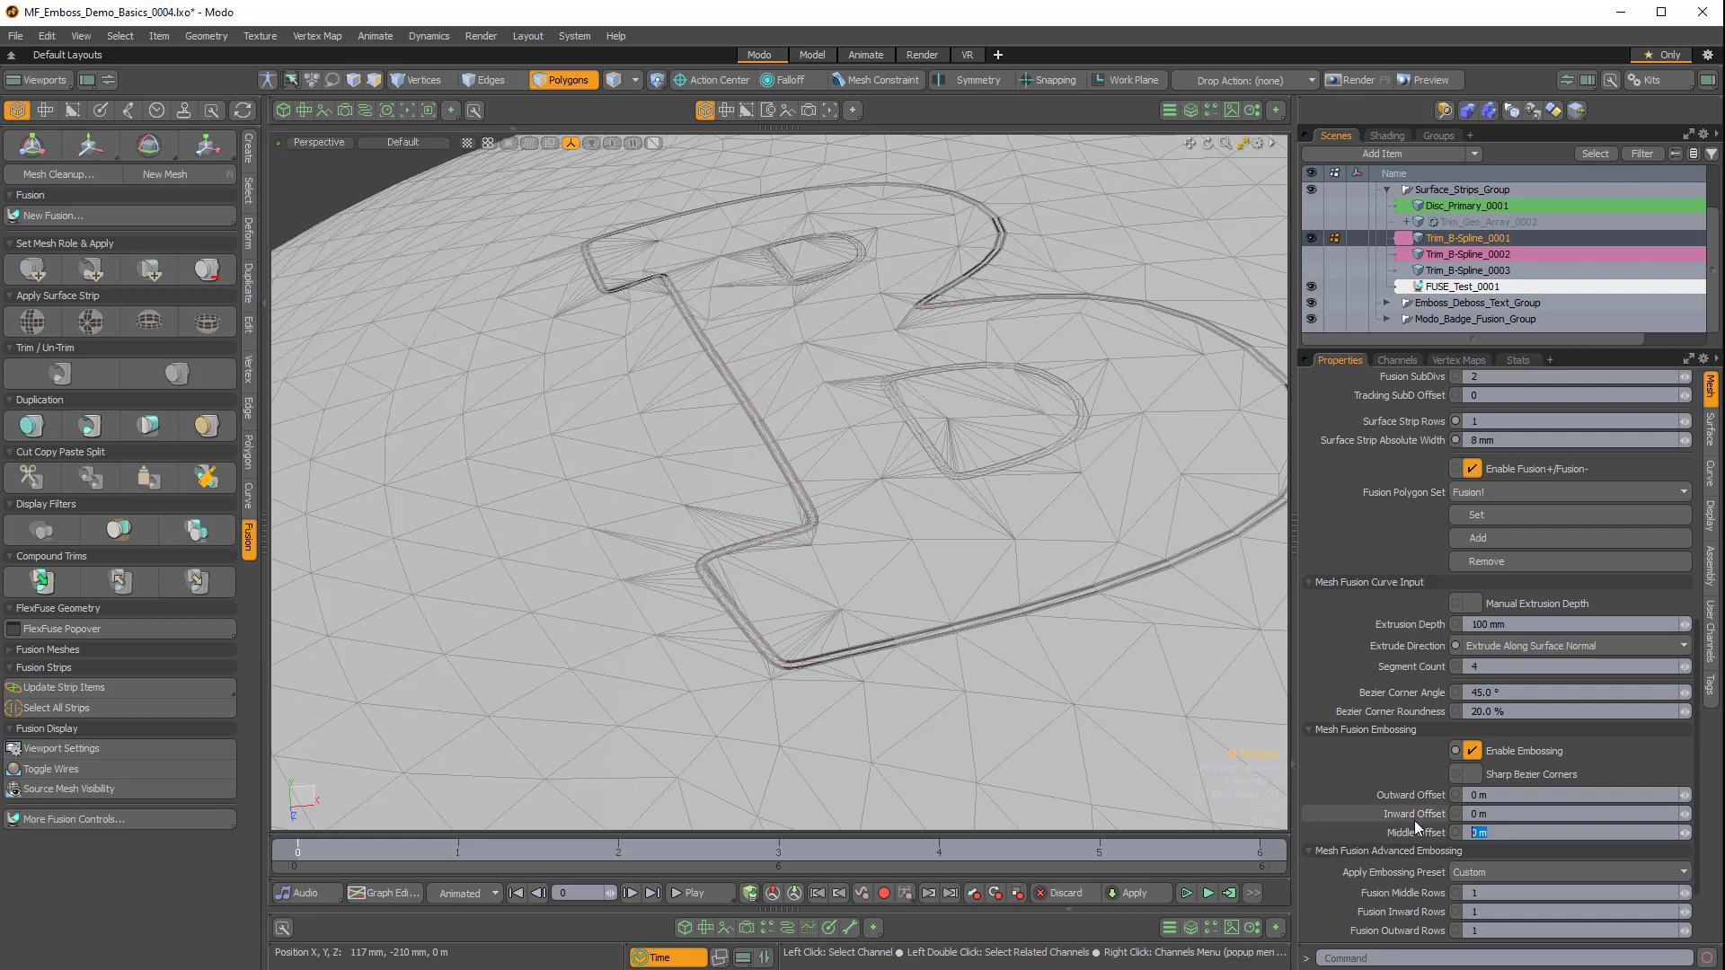
text(12mm)
key(Return)
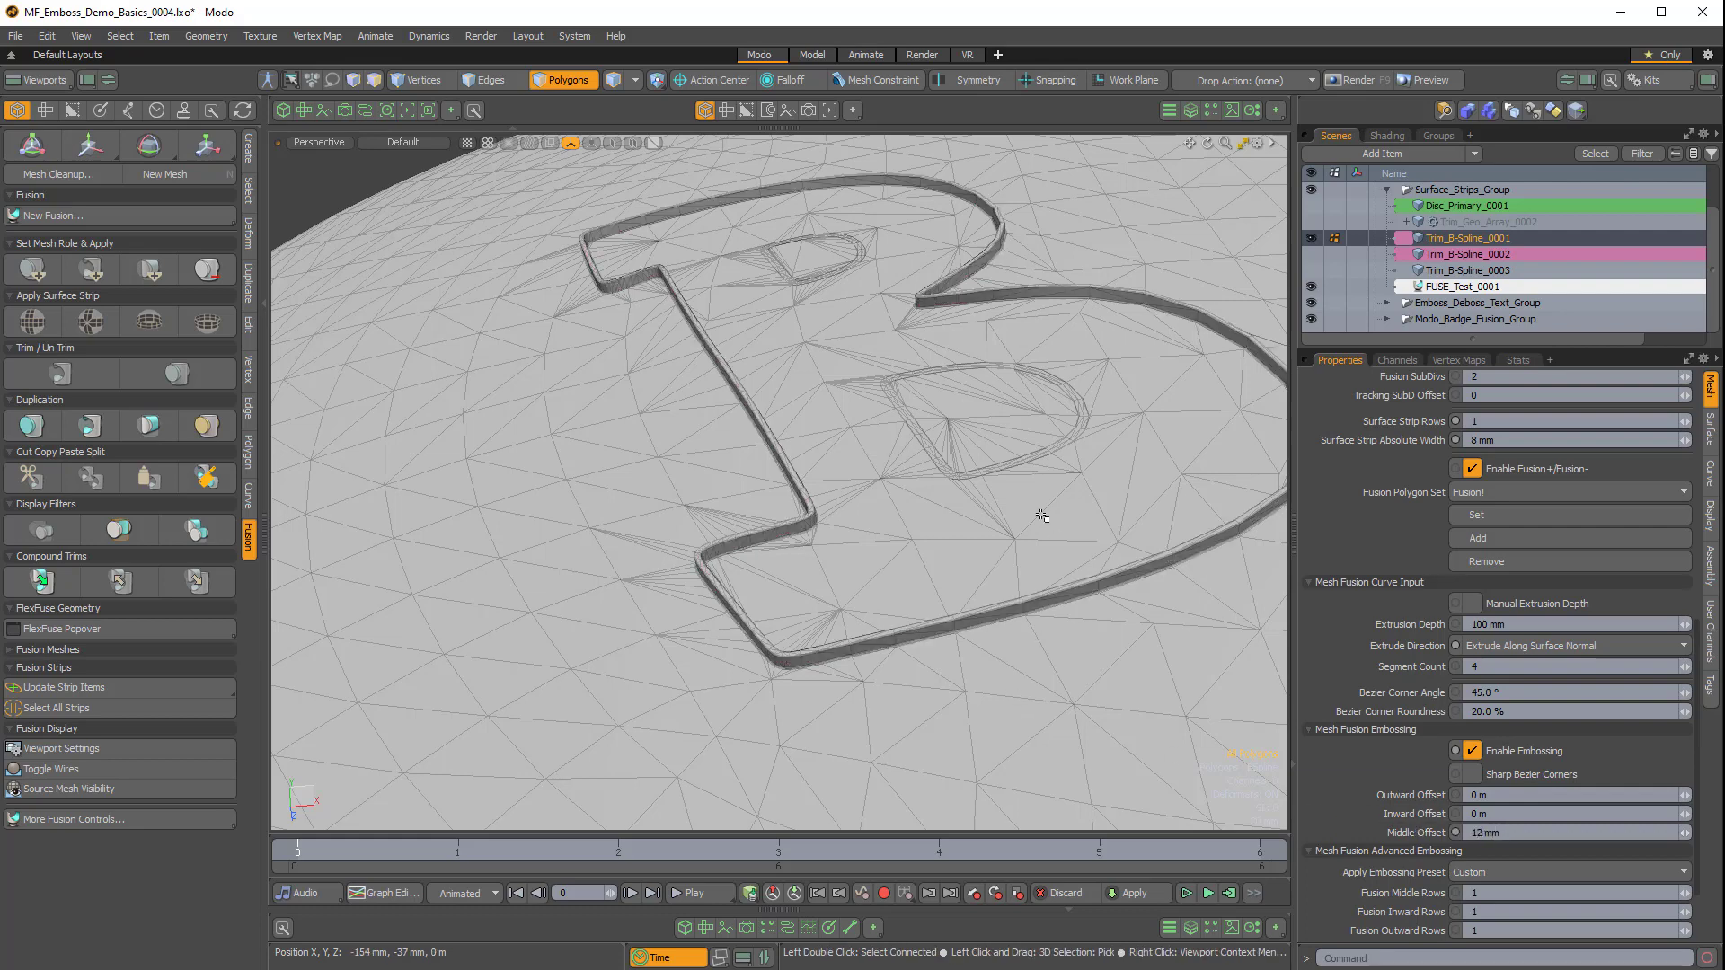
alt+drag(913, 507, 754, 446)
scroll(786, 438, up, 3)
scroll(754, 446, down, 3)
alt+drag(771, 245, 759, 291)
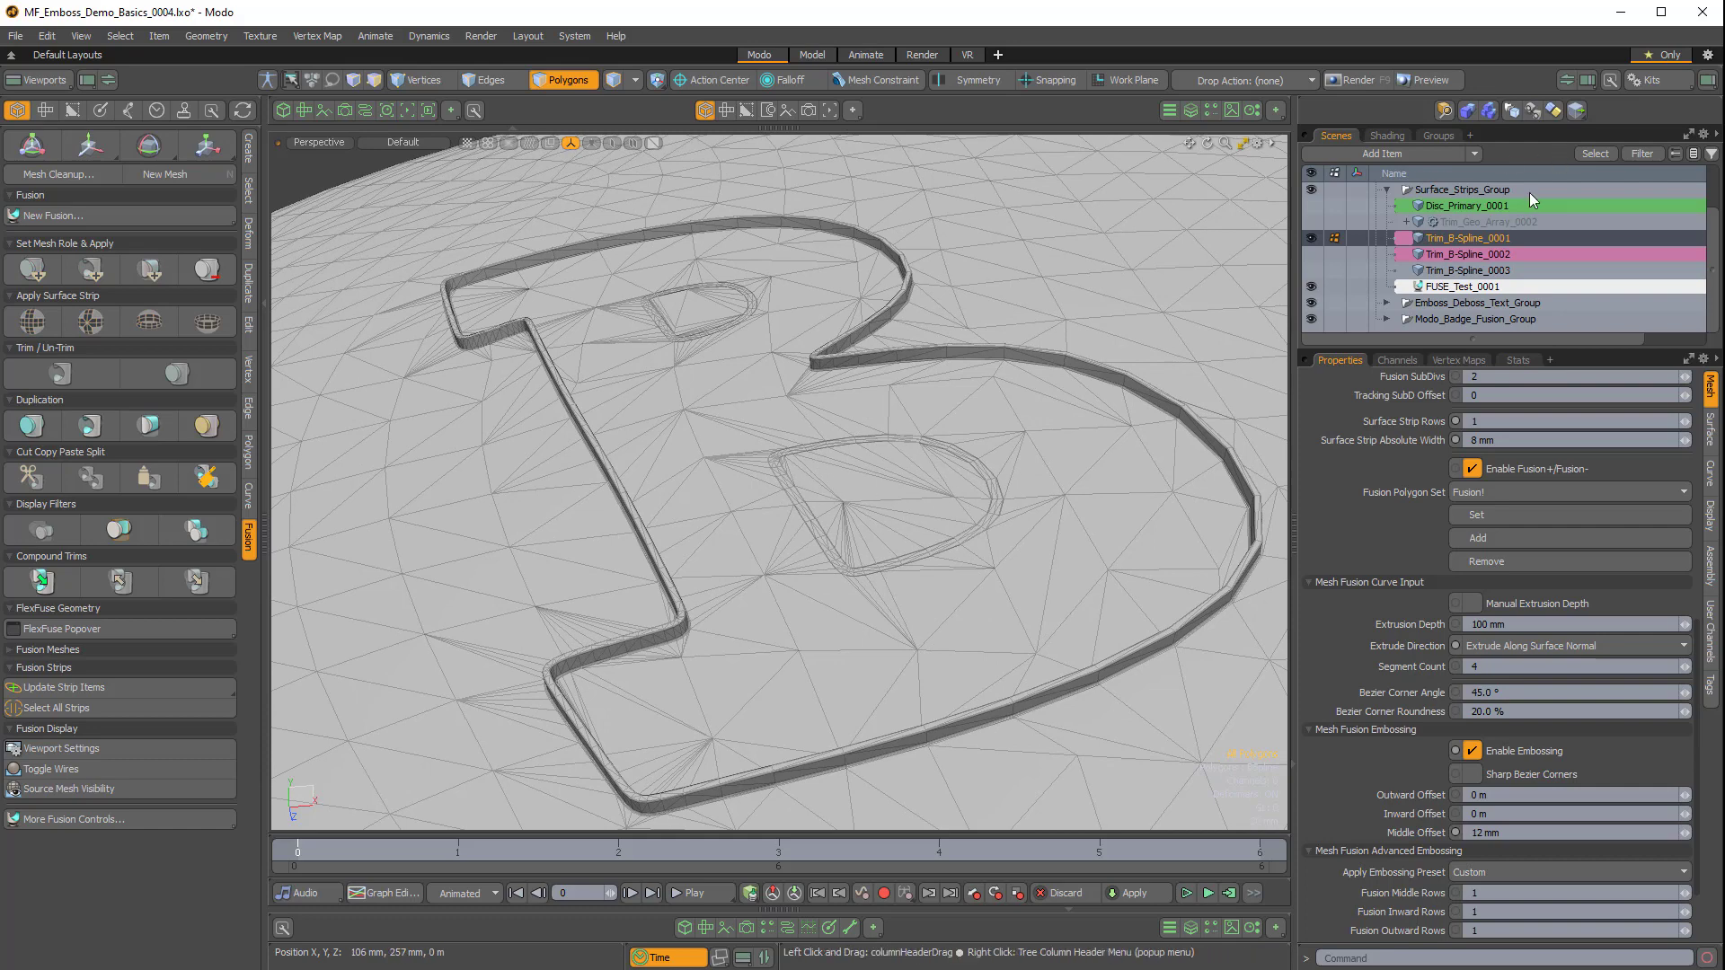
Enable embossing for Trim_B-Spline_0002, the B's inner loops, and set its middle offset to 15 mm.
click(1449, 254)
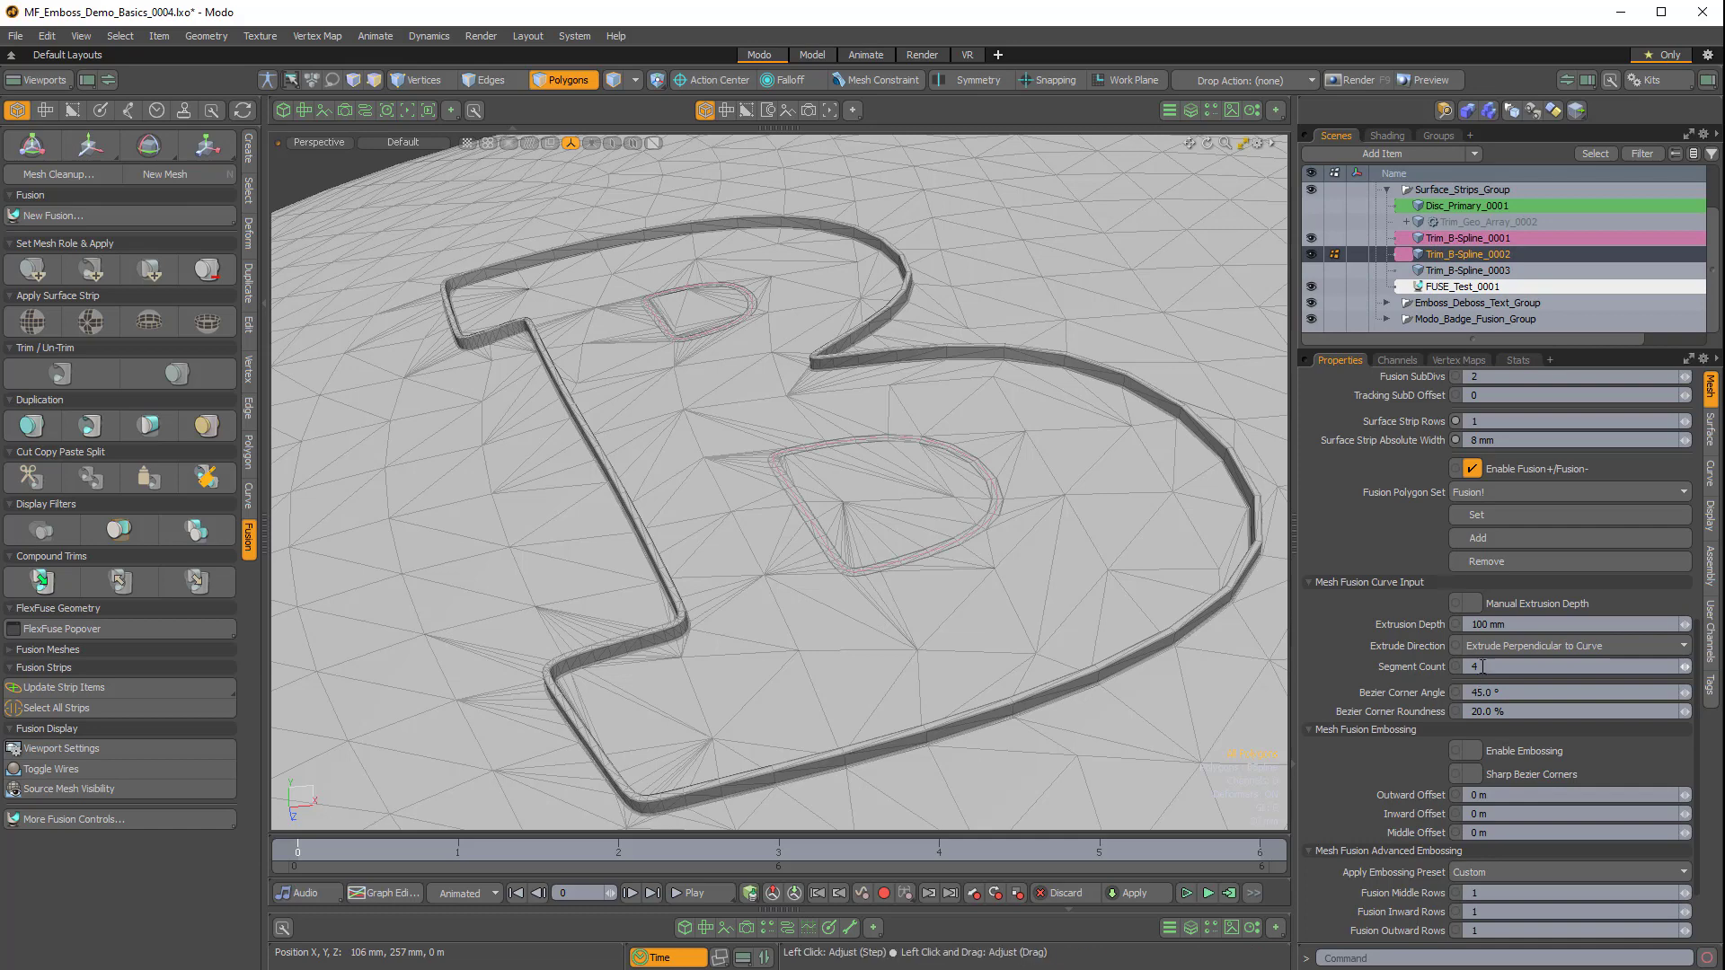
click(1472, 750)
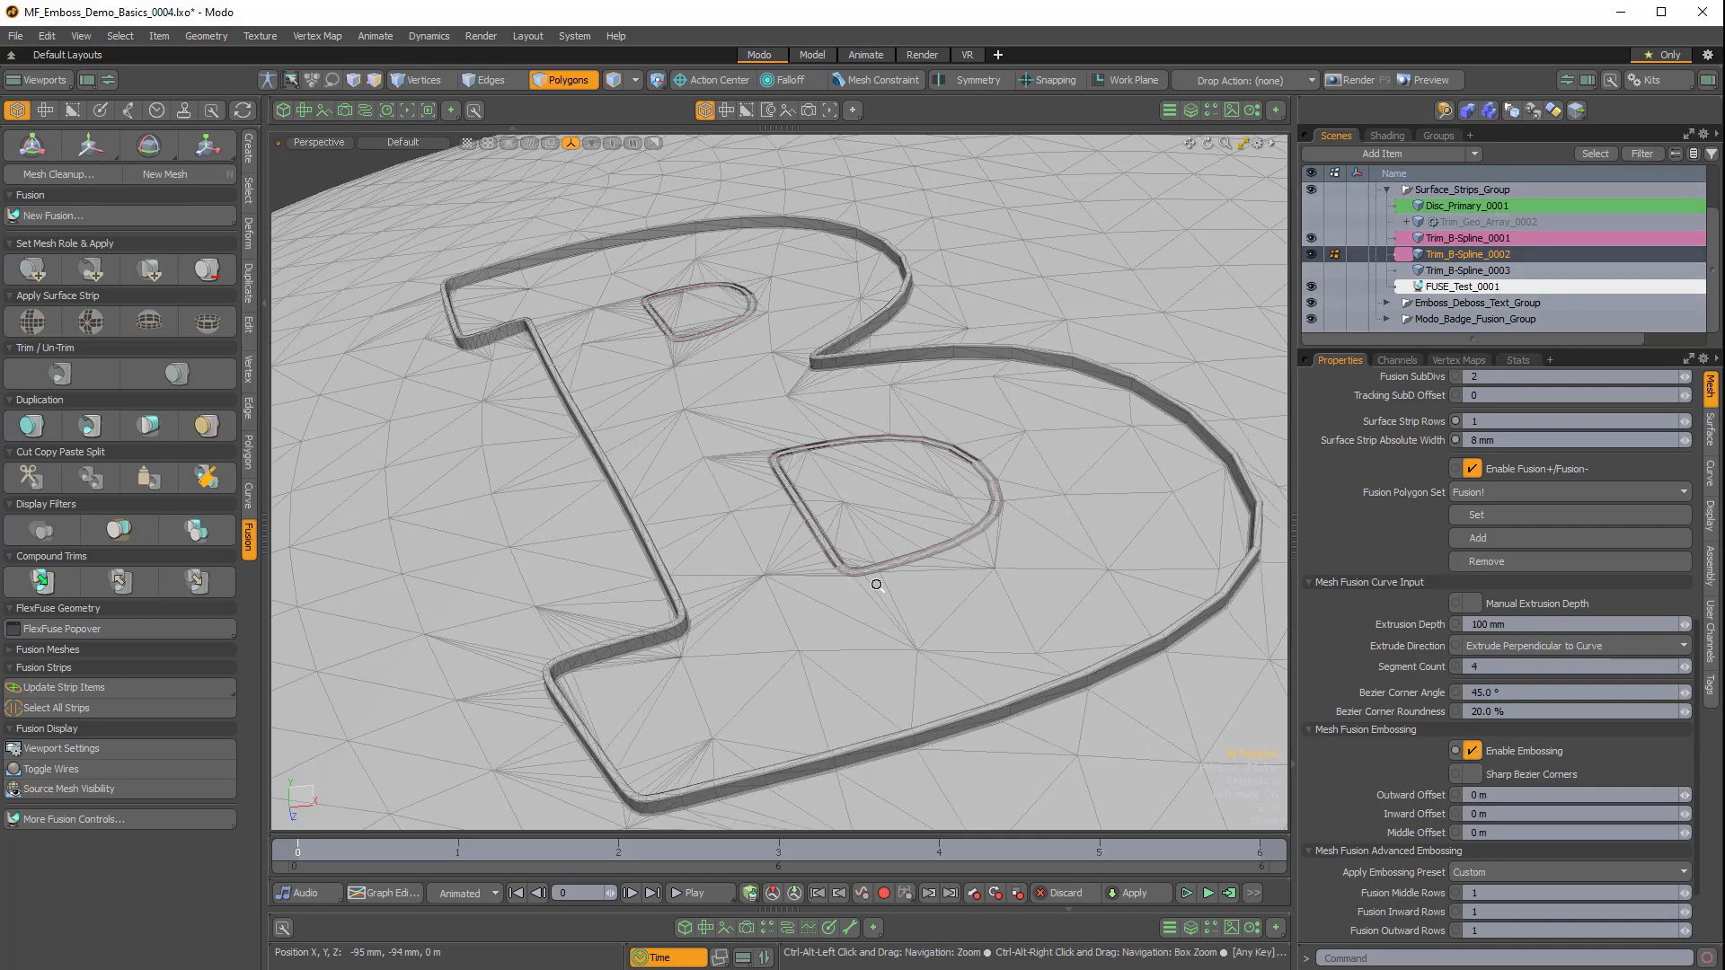
scroll(876, 585, up, 5)
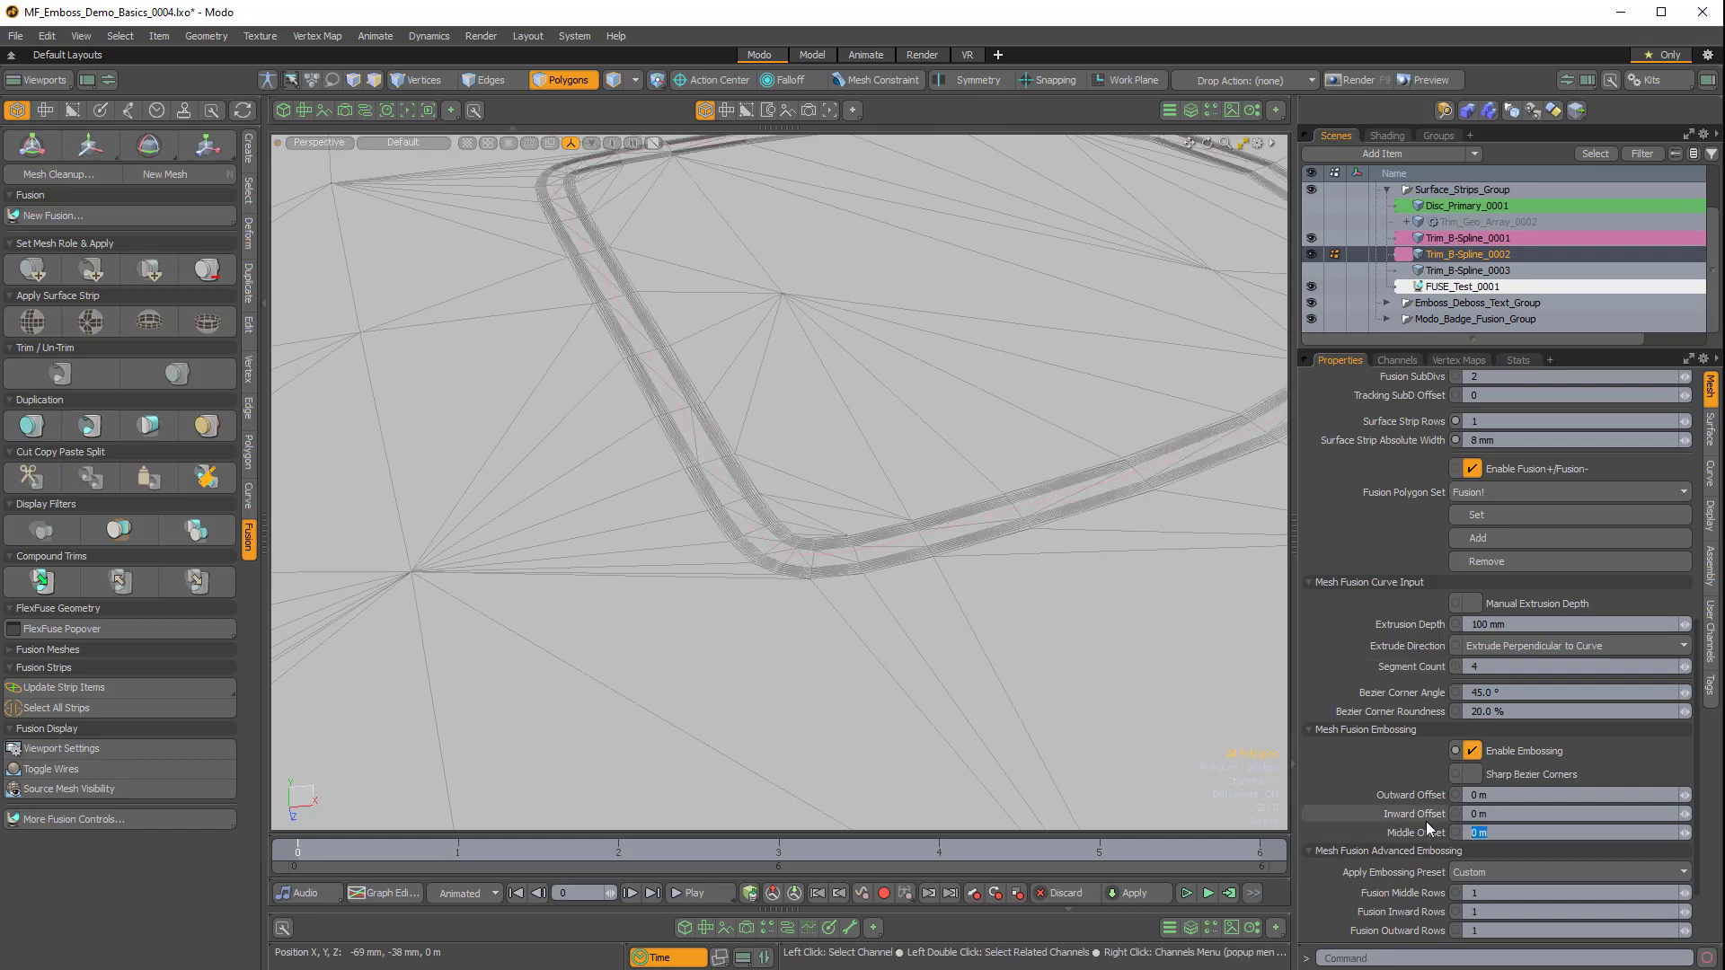
text(15mm)
key(Return)
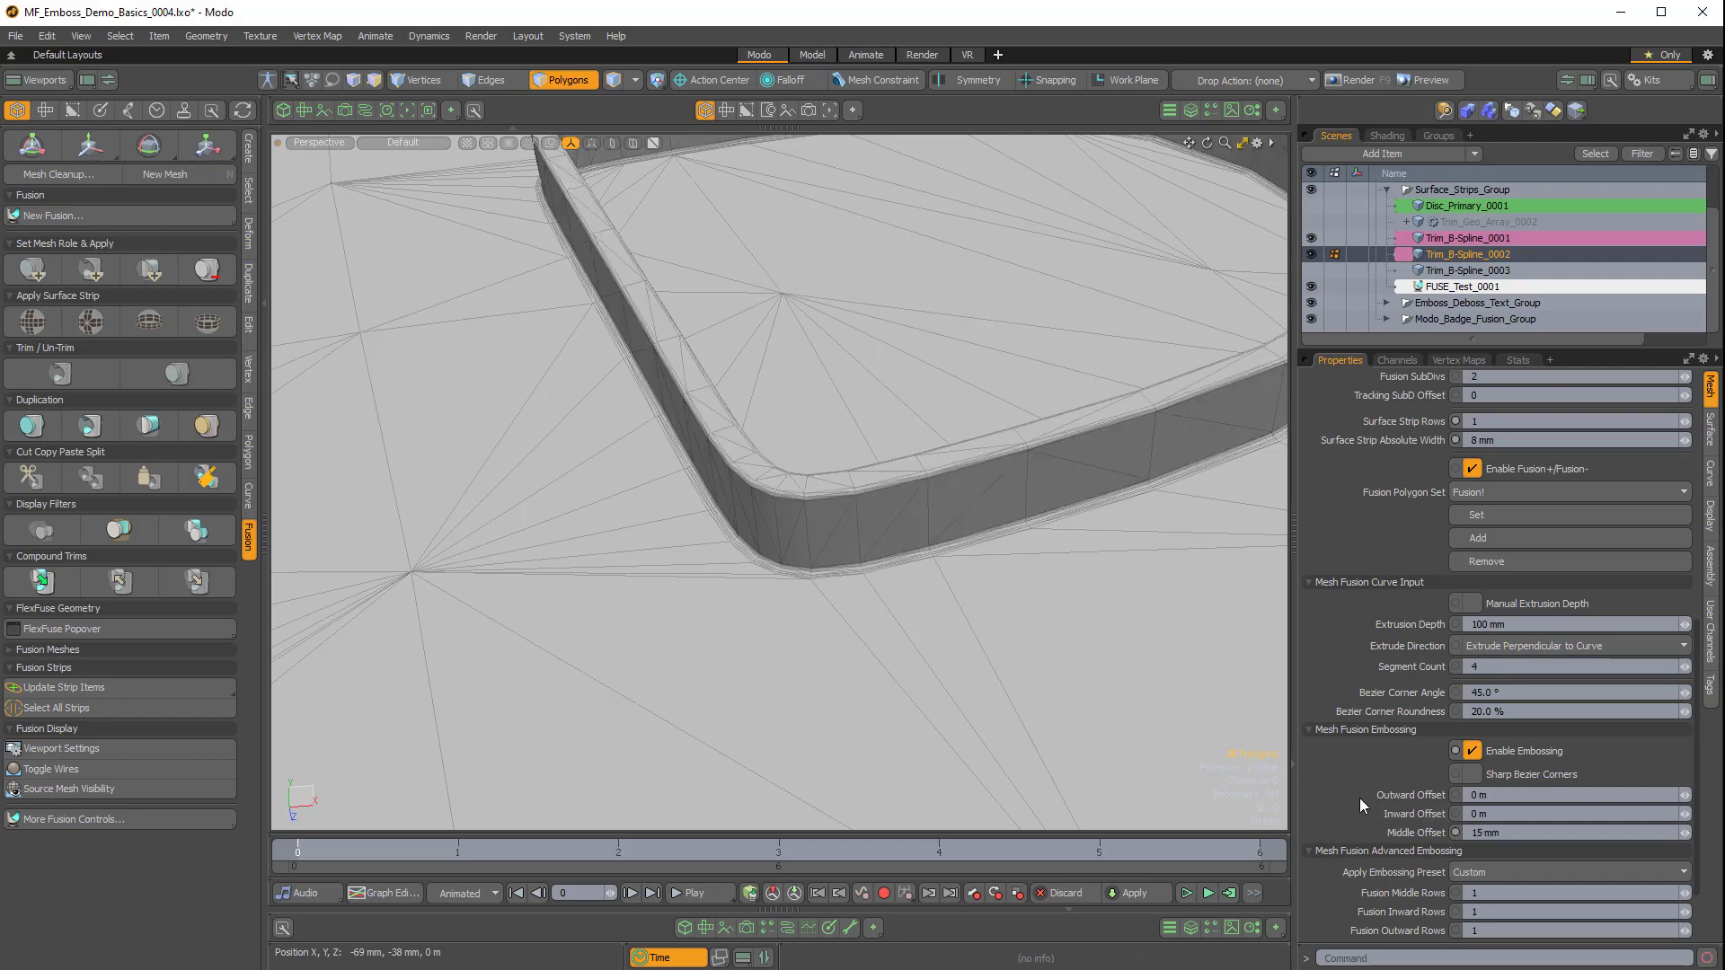
Select Trim_B-Spline_0001 and Trim_B-Spline_0002 together and set their shared middle offset to 15 mm.
ctrl+click(1477, 236)
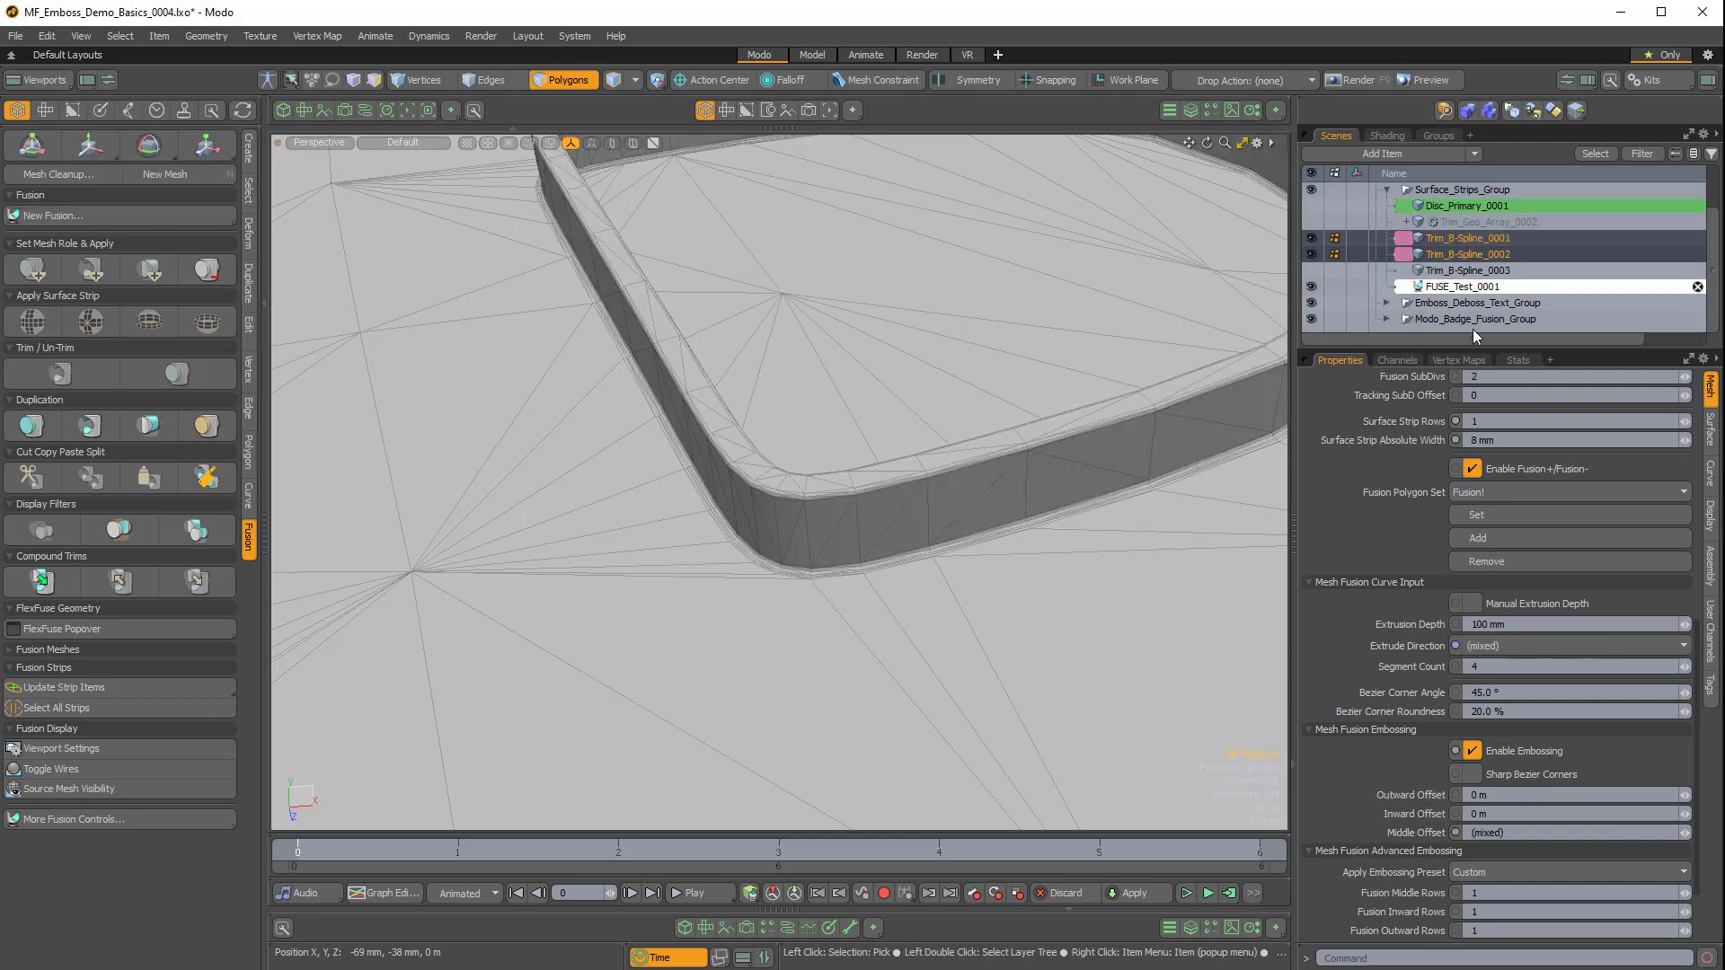
ctrl+click(1482, 254)
text(15m)
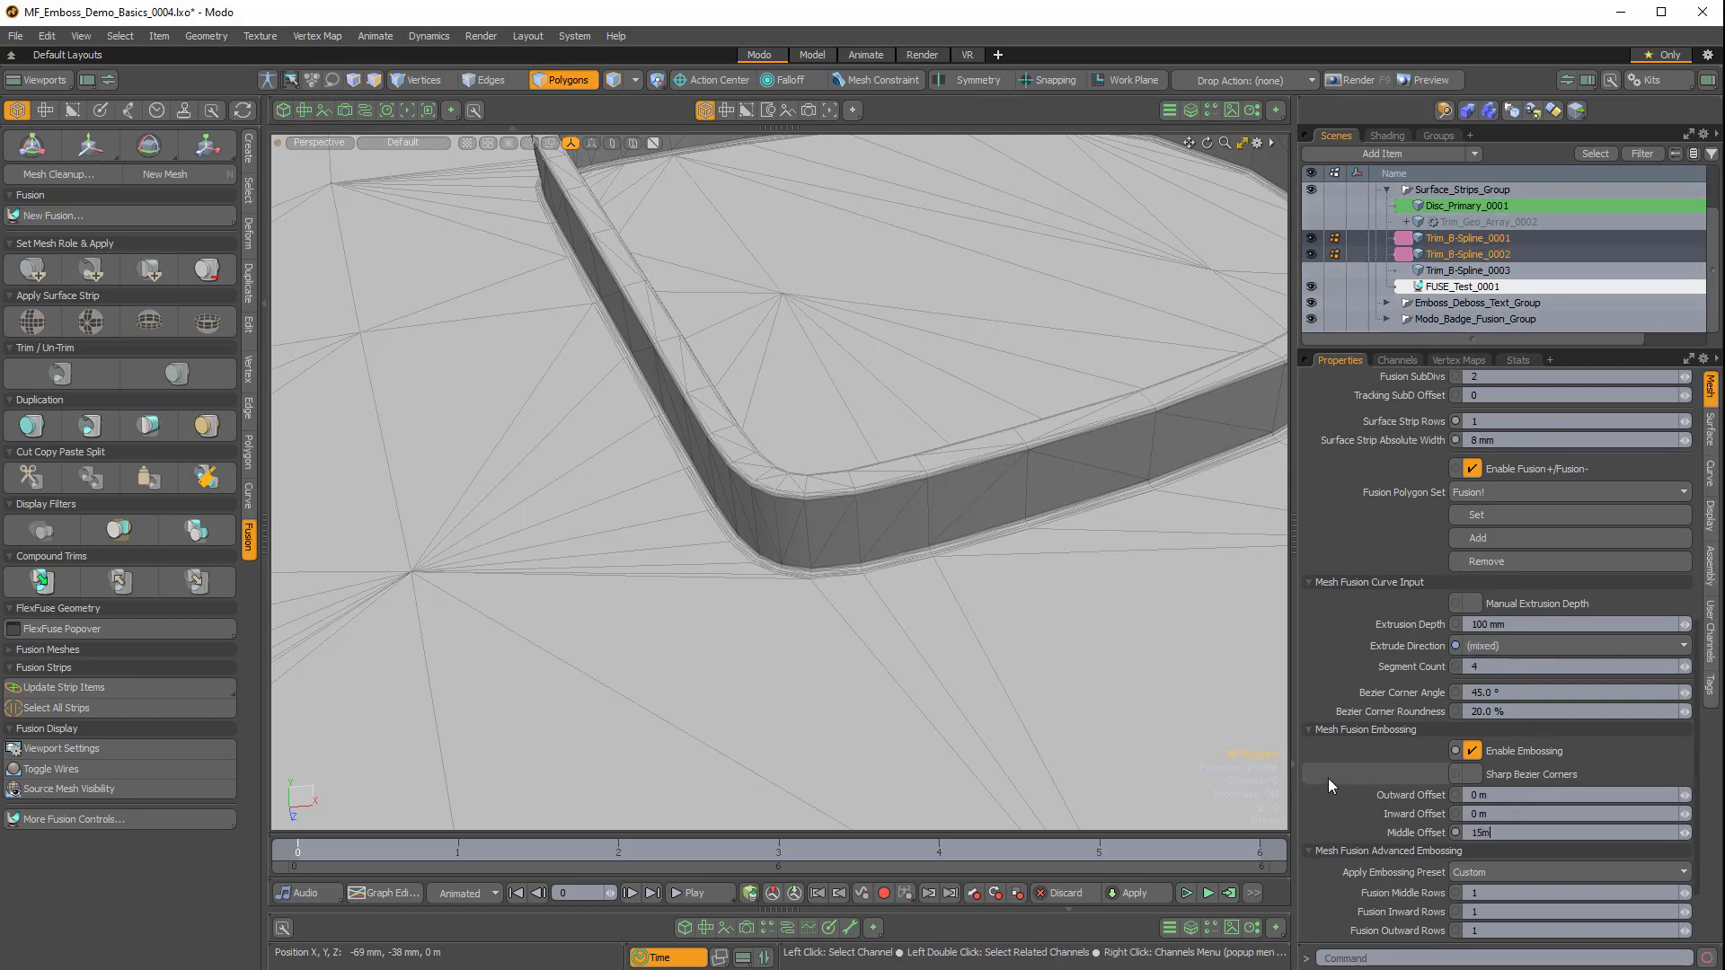
key(Return)
ctrl+alt+drag(1128, 573, 862, 397)
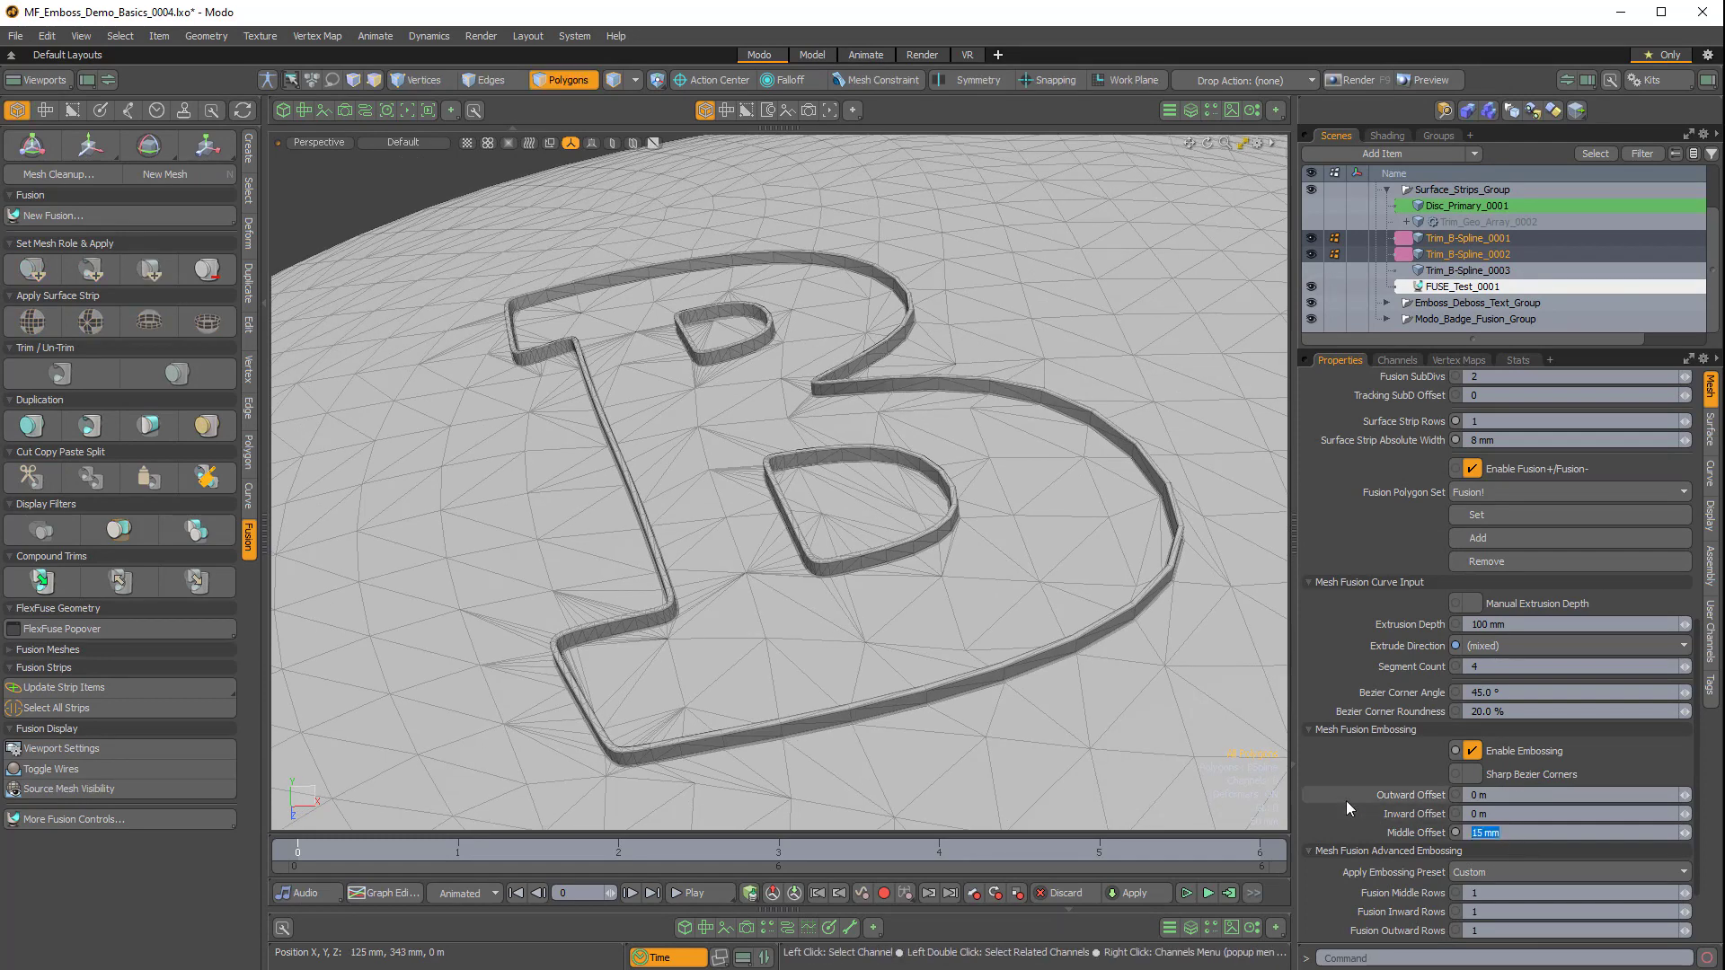
Try a middle offset of -15 mm on both B curves, inspect the debossed letter, and restore the offset to 15 mm.
text(-15m)
key(Return)
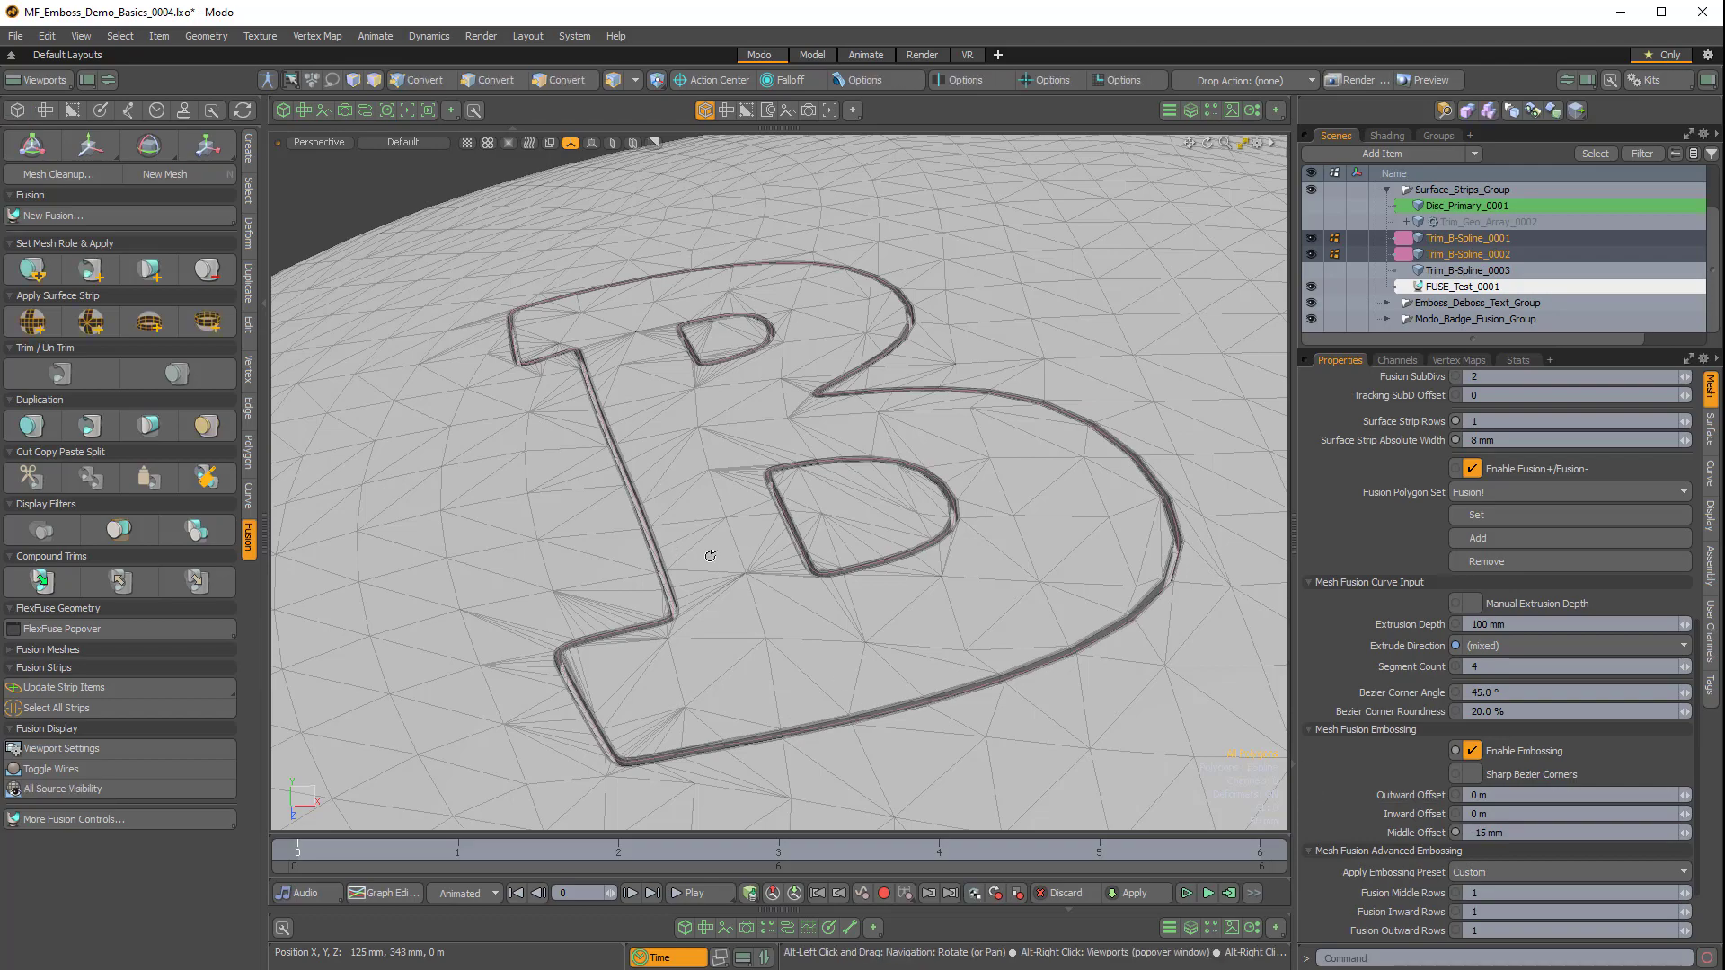
alt+drag(709, 555, 813, 672)
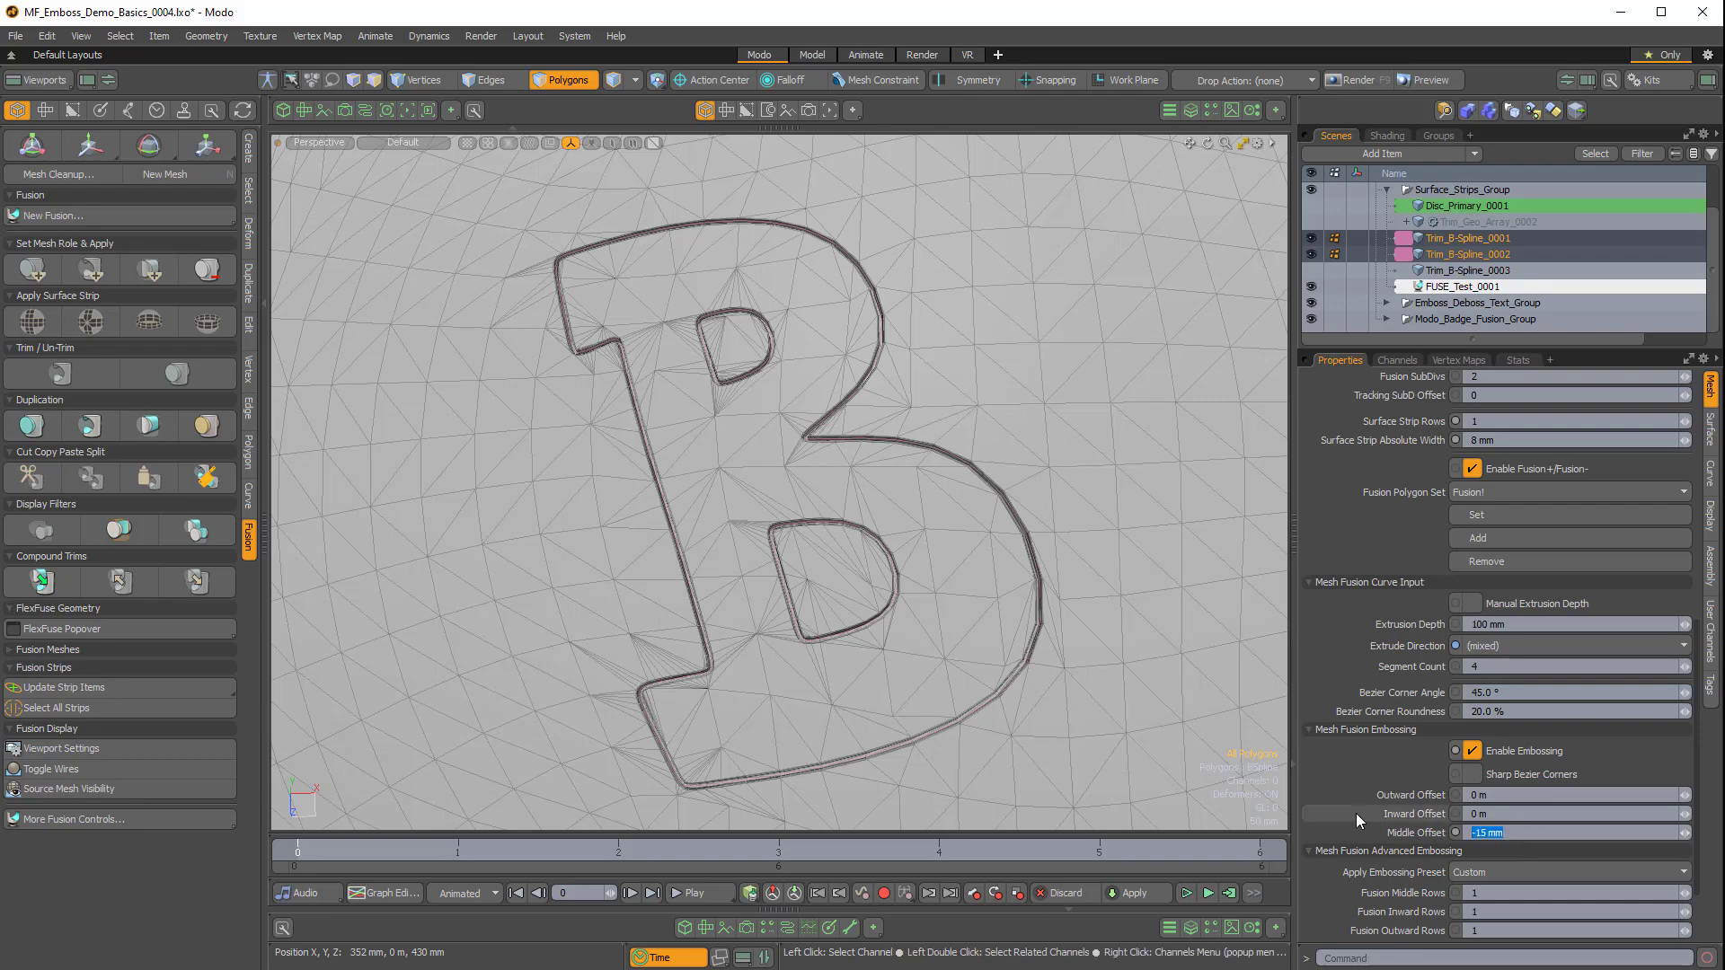
text(15)
key(Return)
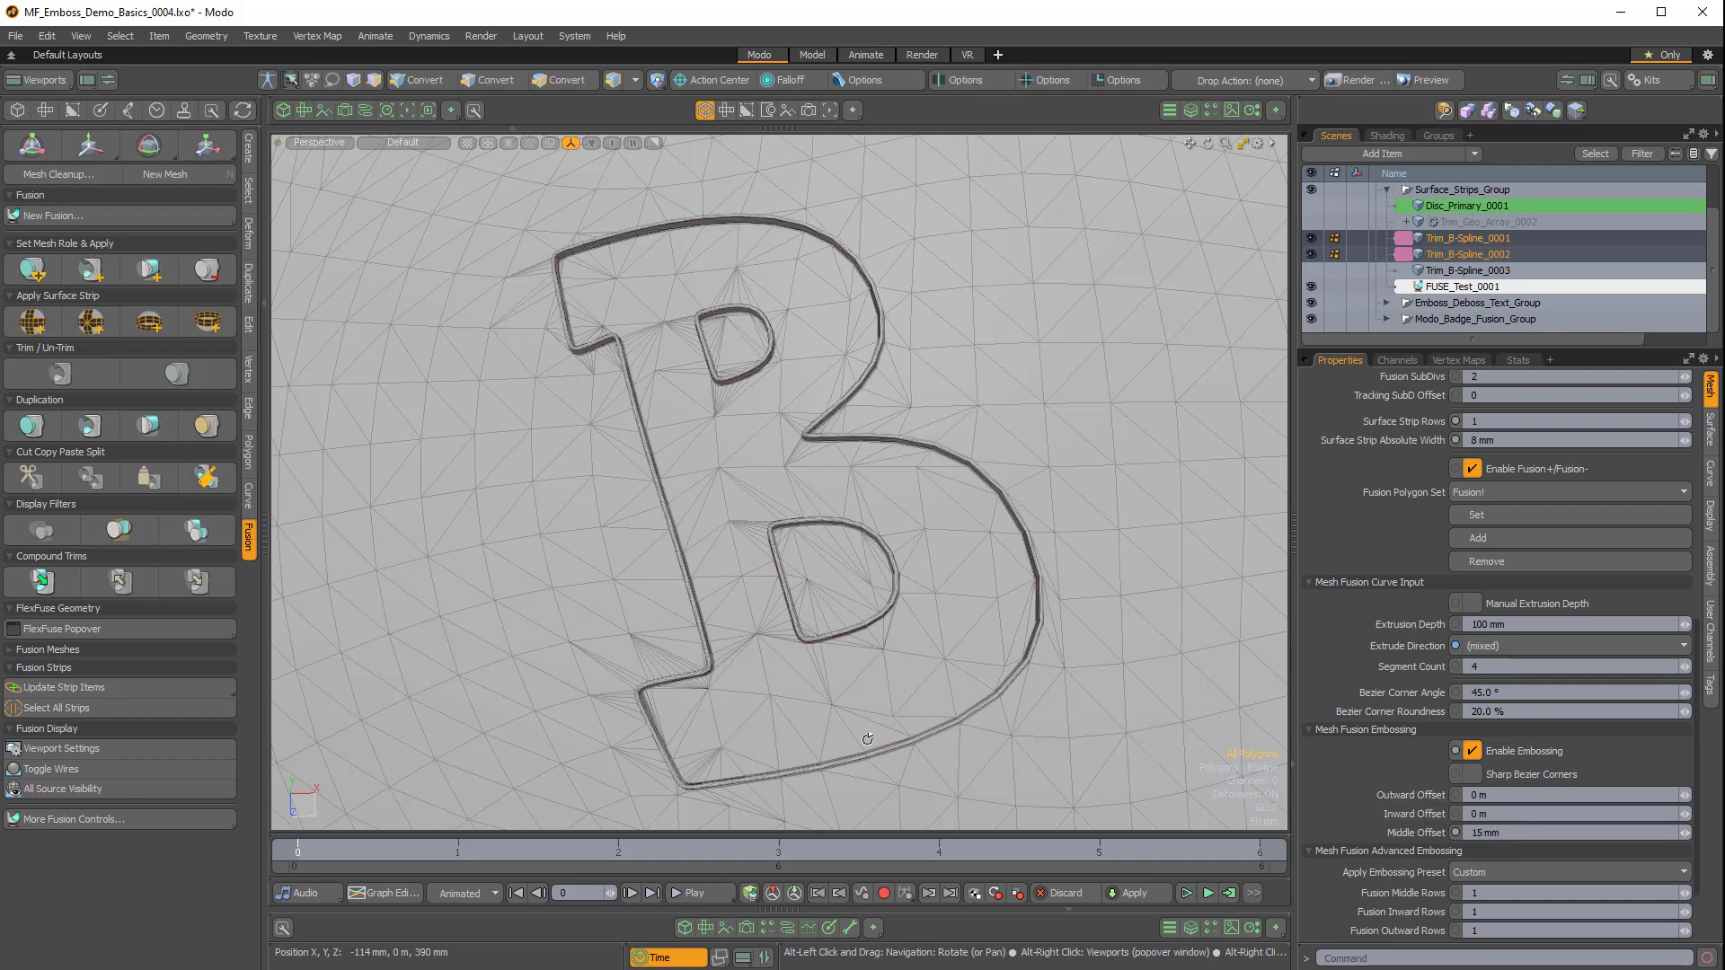
Try an inward offset of 15 mm on Trim_B-Spline_0001, inspect the B outline up close, and reset the offset to 0.
alt+drag(866, 737, 882, 205)
click(1448, 240)
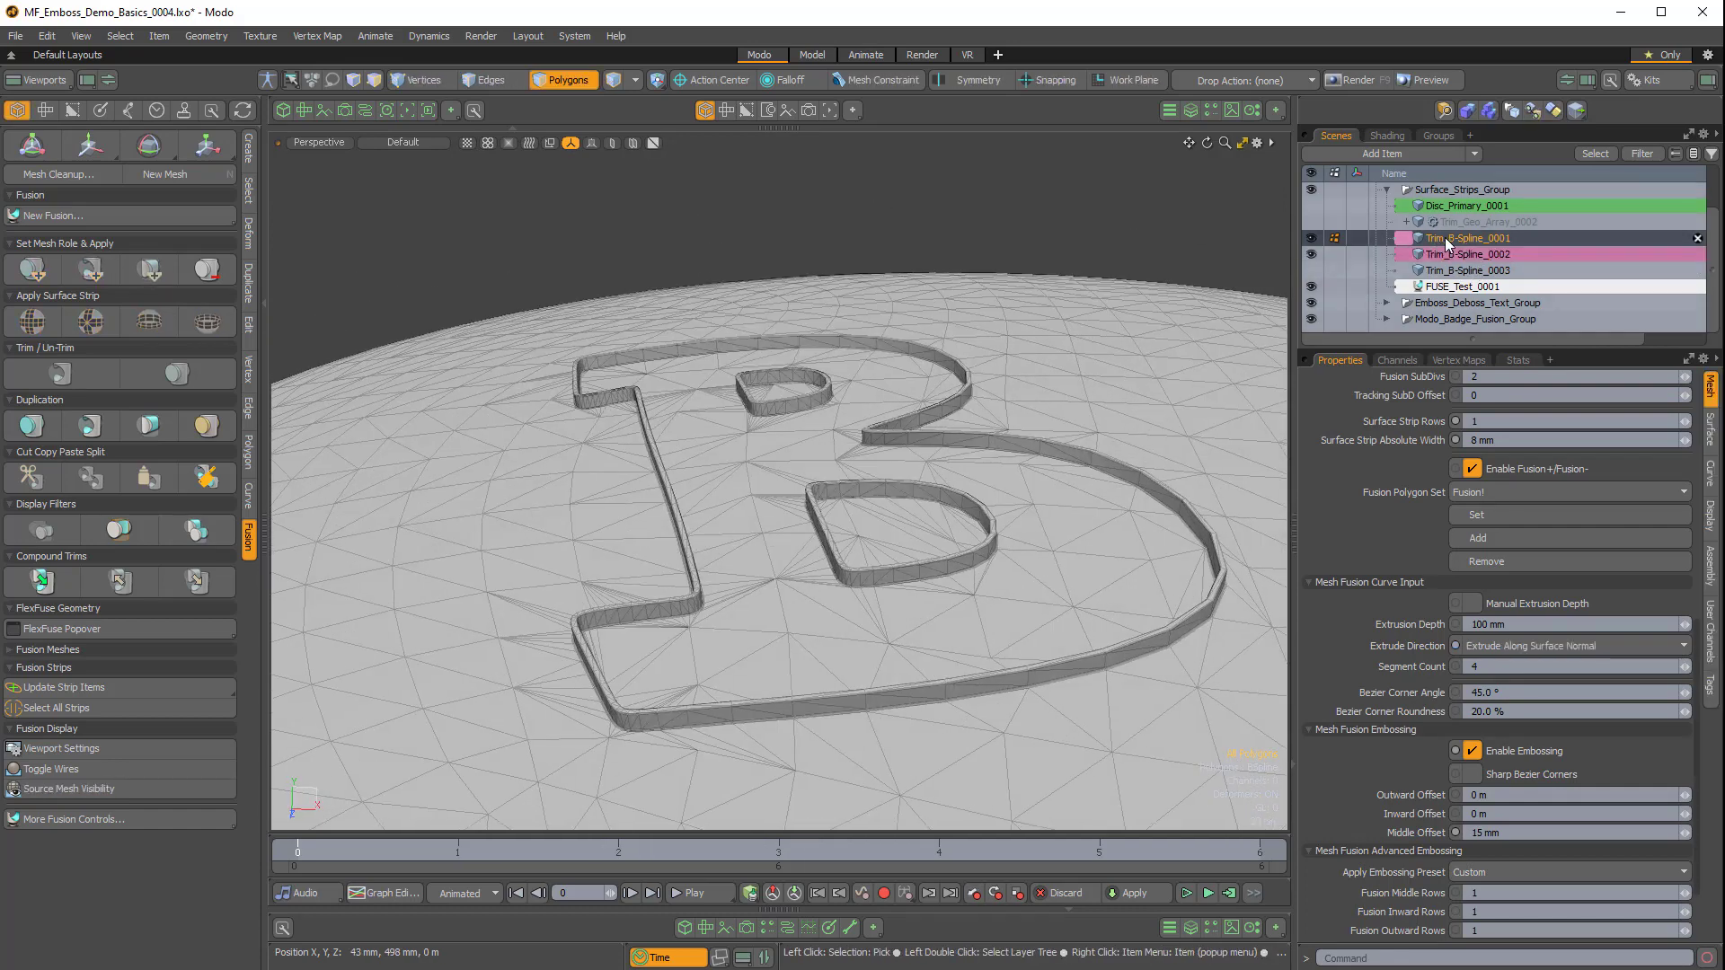
alt+drag(835, 628, 799, 489)
alt+drag(1049, 687, 1042, 630)
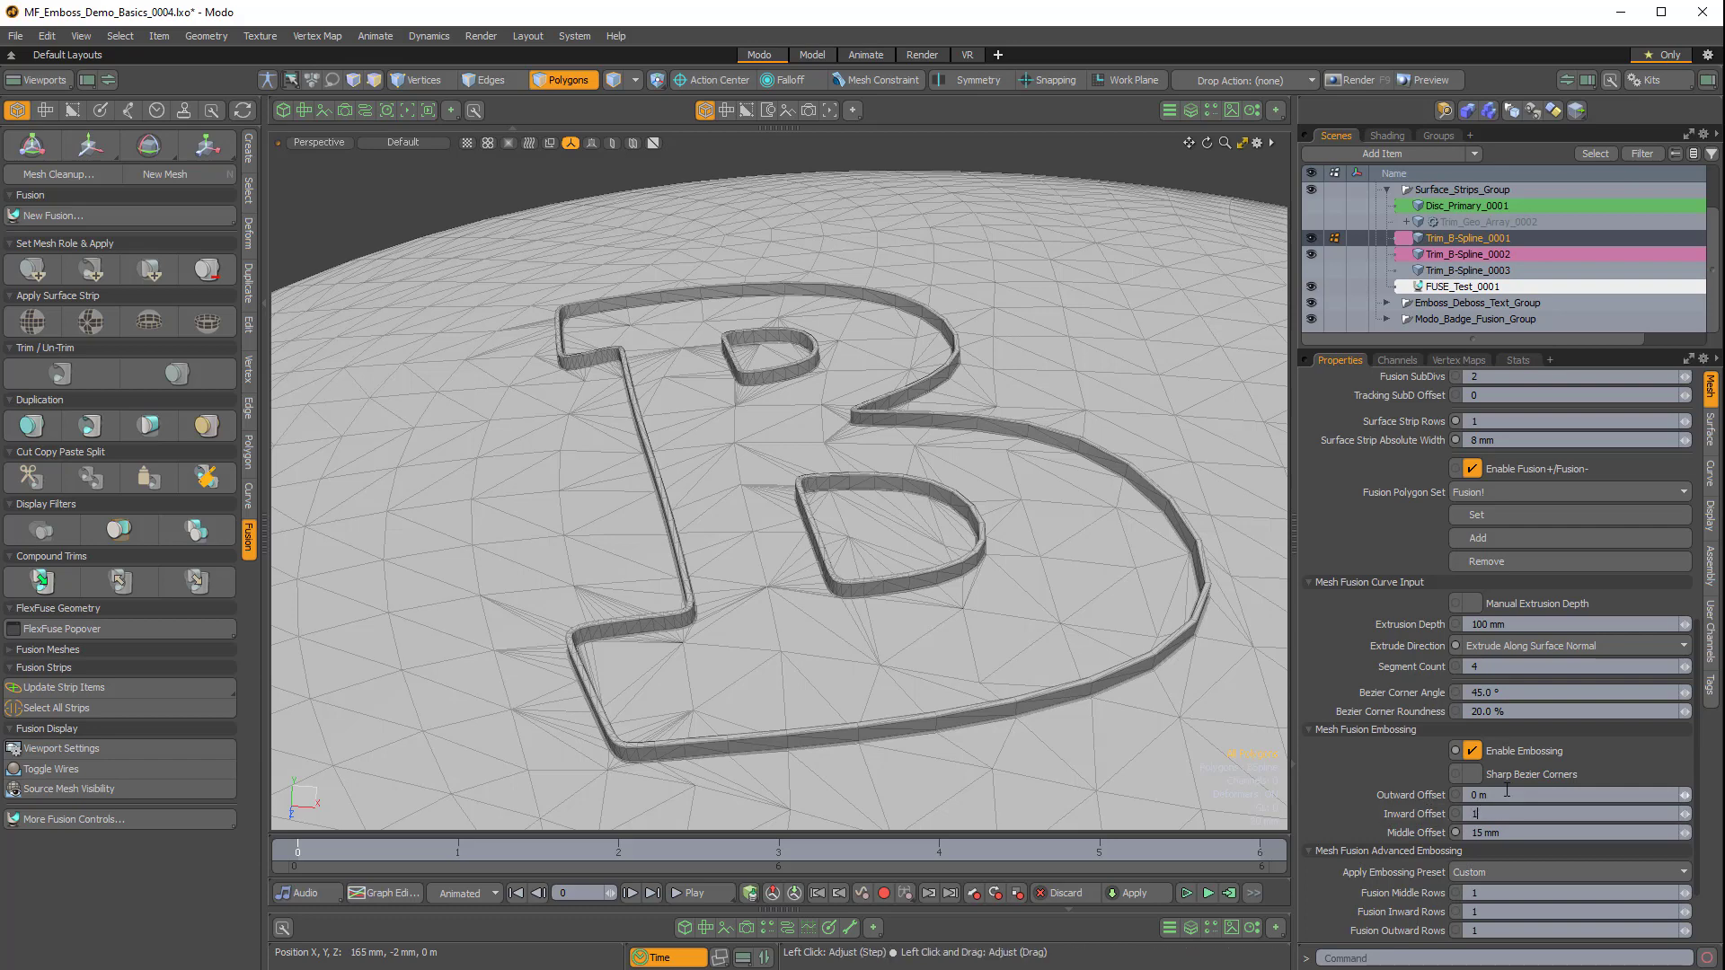
key(Return)
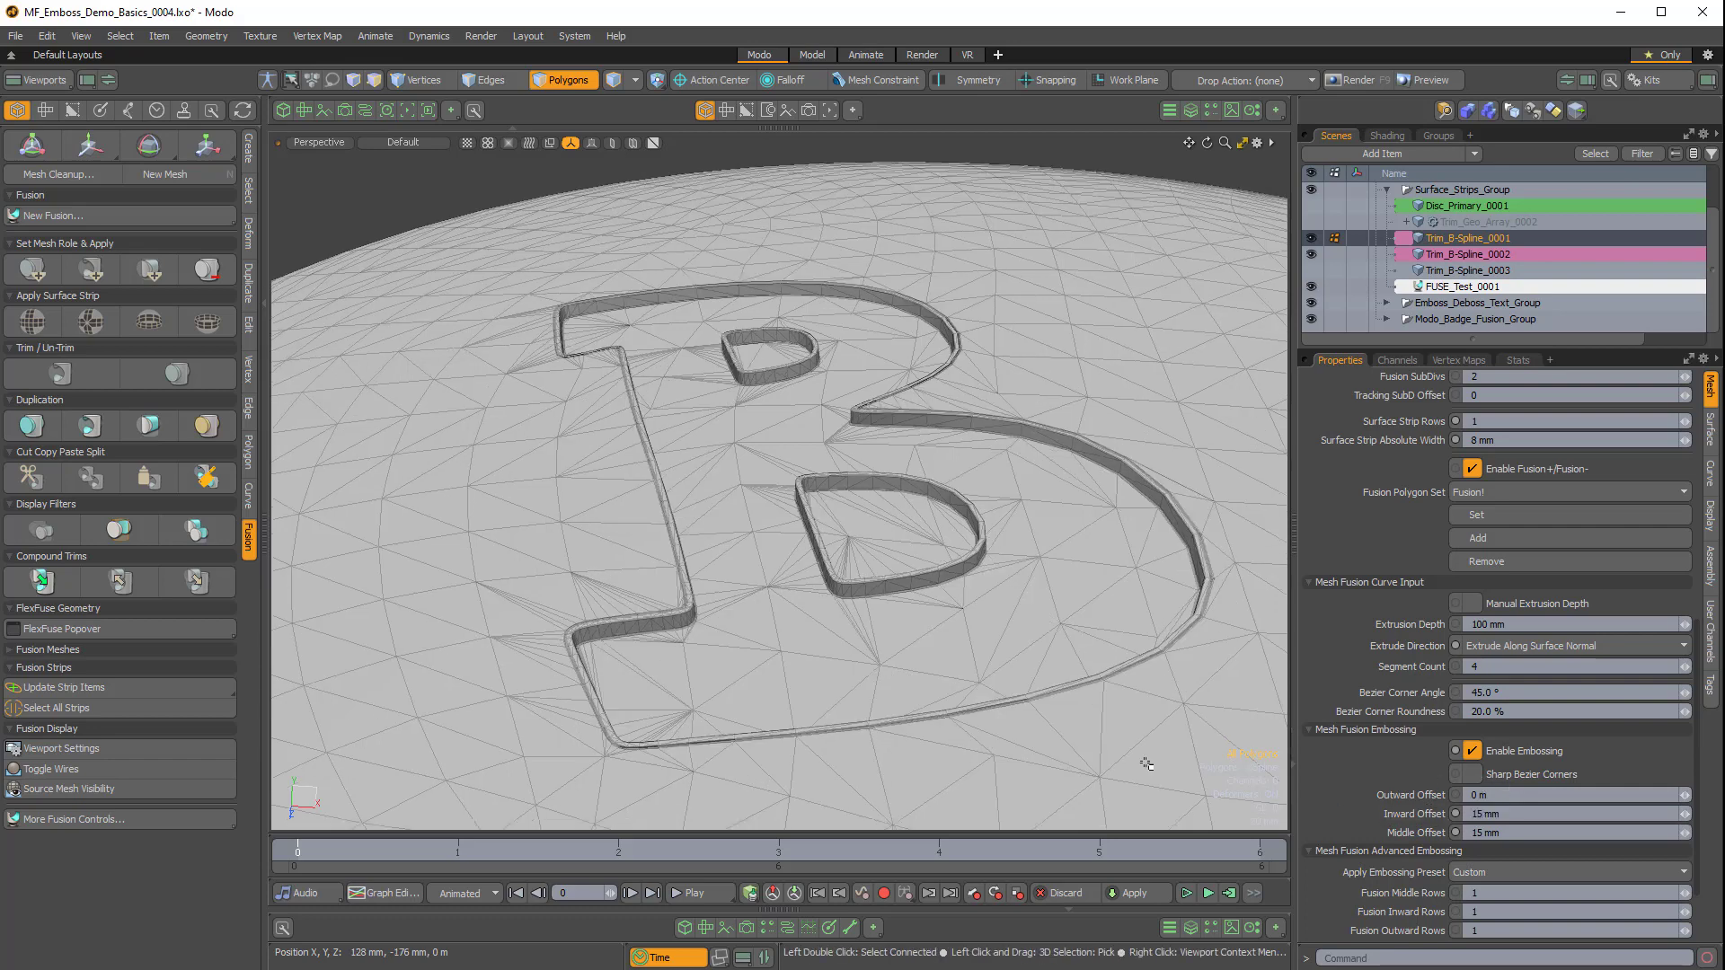
alt+drag(597, 647, 679, 383)
scroll(692, 439, up, 5)
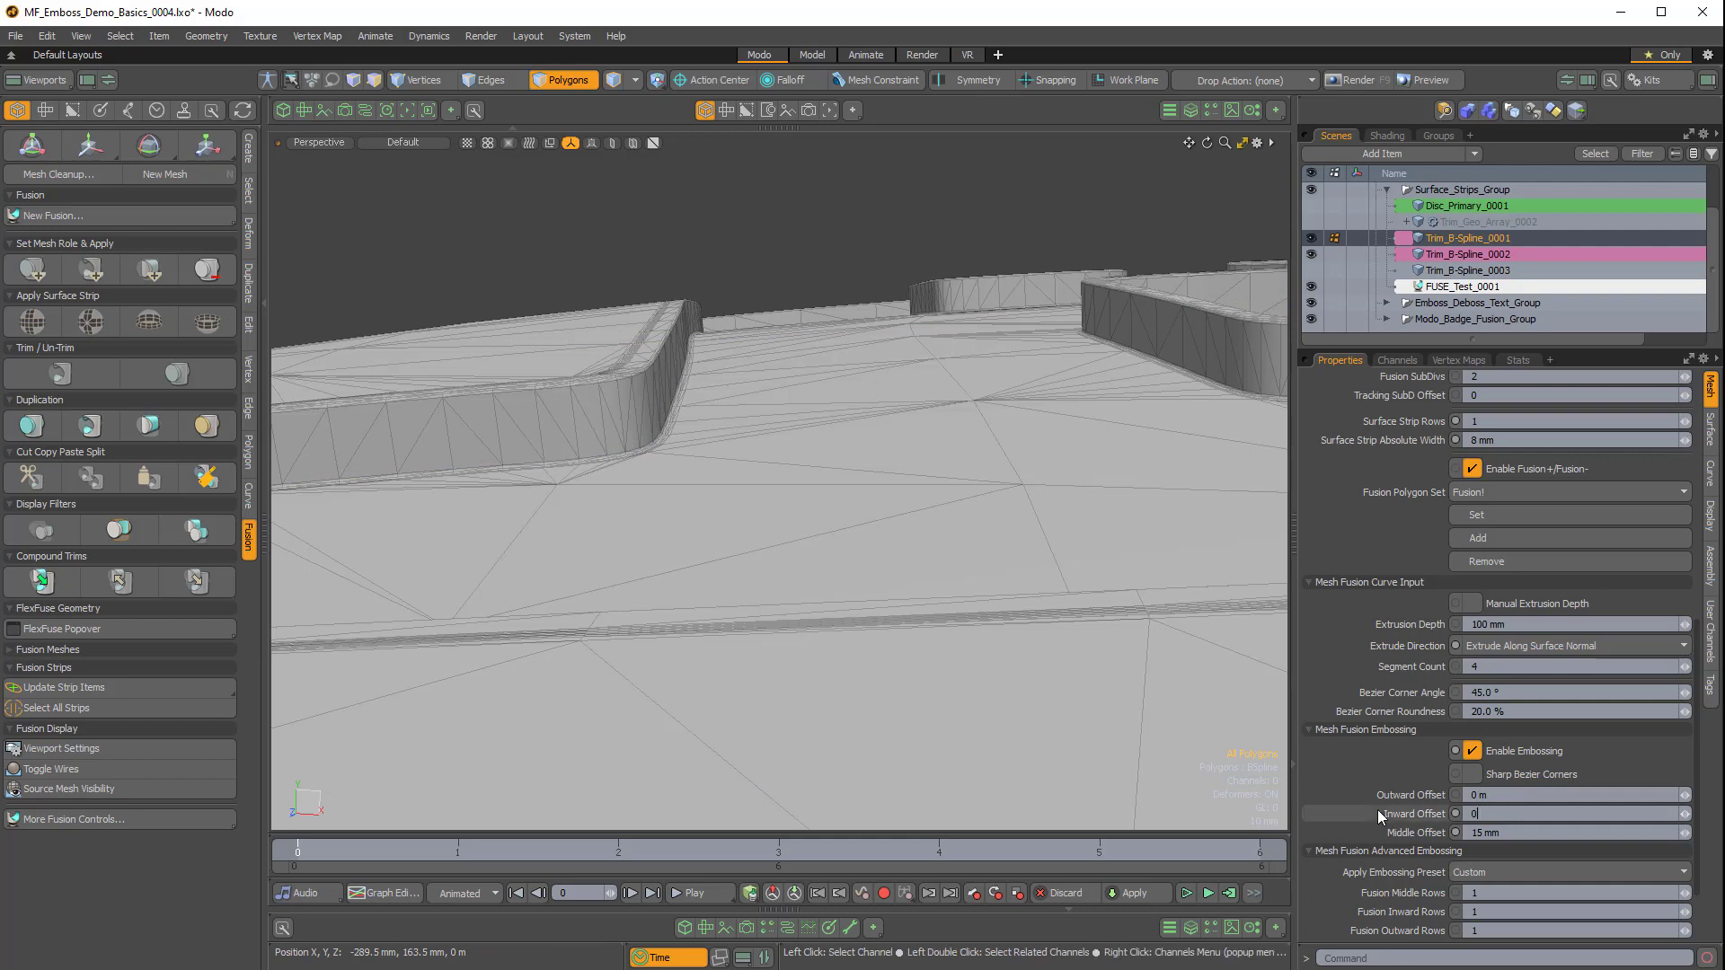
text(0)
key(Return)
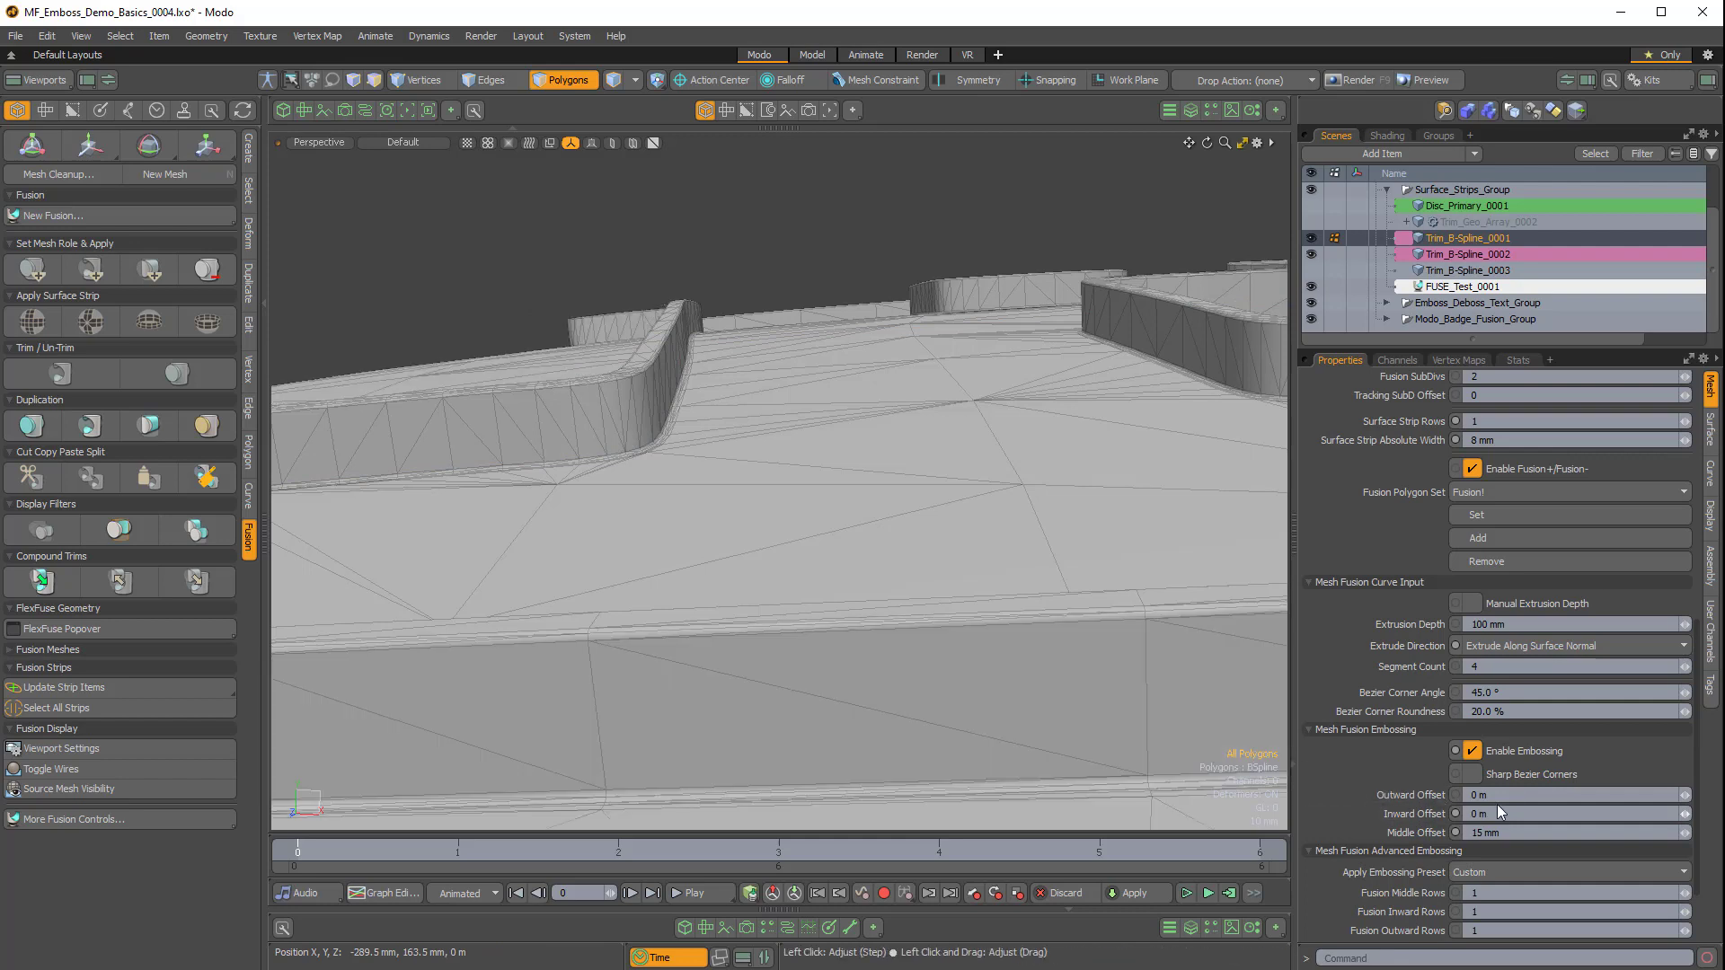
Set the outward offset of Trim_B-Spline_0001 to 15 mm and inspect the outline with FUSE_Test_0001 selected.
text(15)
key(Return)
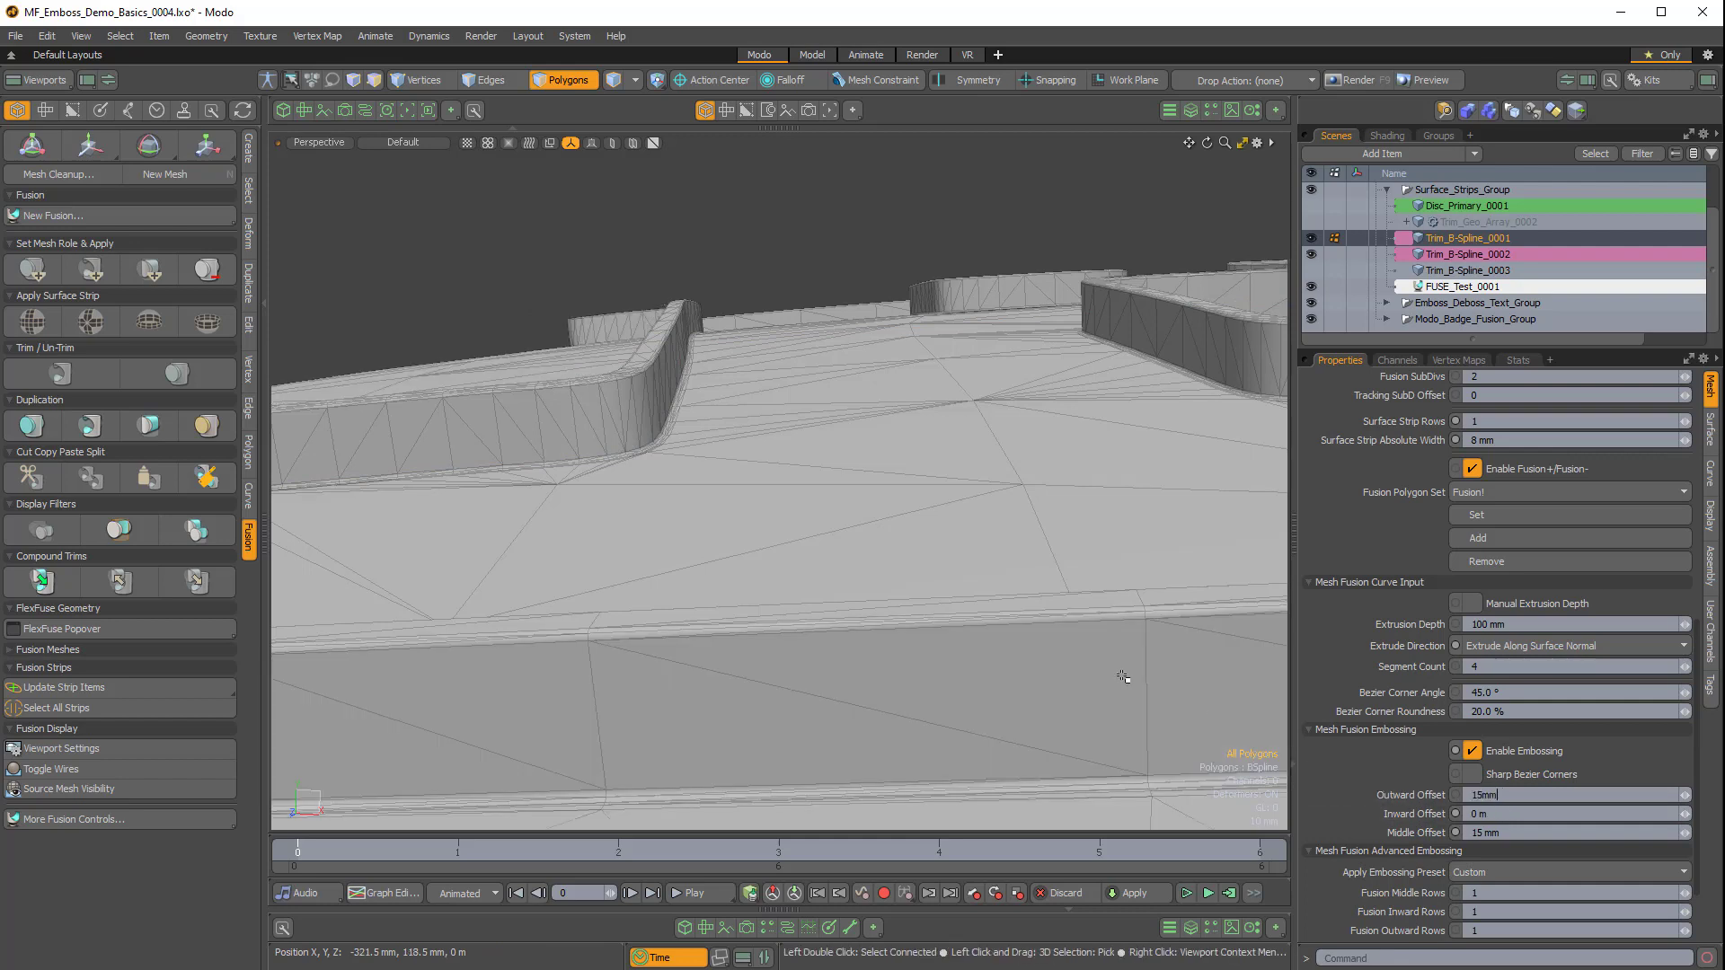
ctrl+alt+drag(884, 445, 820, 469)
click(1474, 287)
mouse_move(997, 395)
alt+mouse_down()
mouse_move(937, 418)
mouse_move(954, 414)
mouse_move(967, 478)
mouse_move(851, 381)
mouse_move(841, 431)
mouse_move(758, 389)
mouse_move(741, 448)
mouse_move(985, 461)
mouse_move(790, 489)
mouse_move(862, 530)
mouse_move(871, 636)
mouse_move(770, 566)
mouse_move(857, 559)
mouse_move(846, 582)
alt+mouse_up()
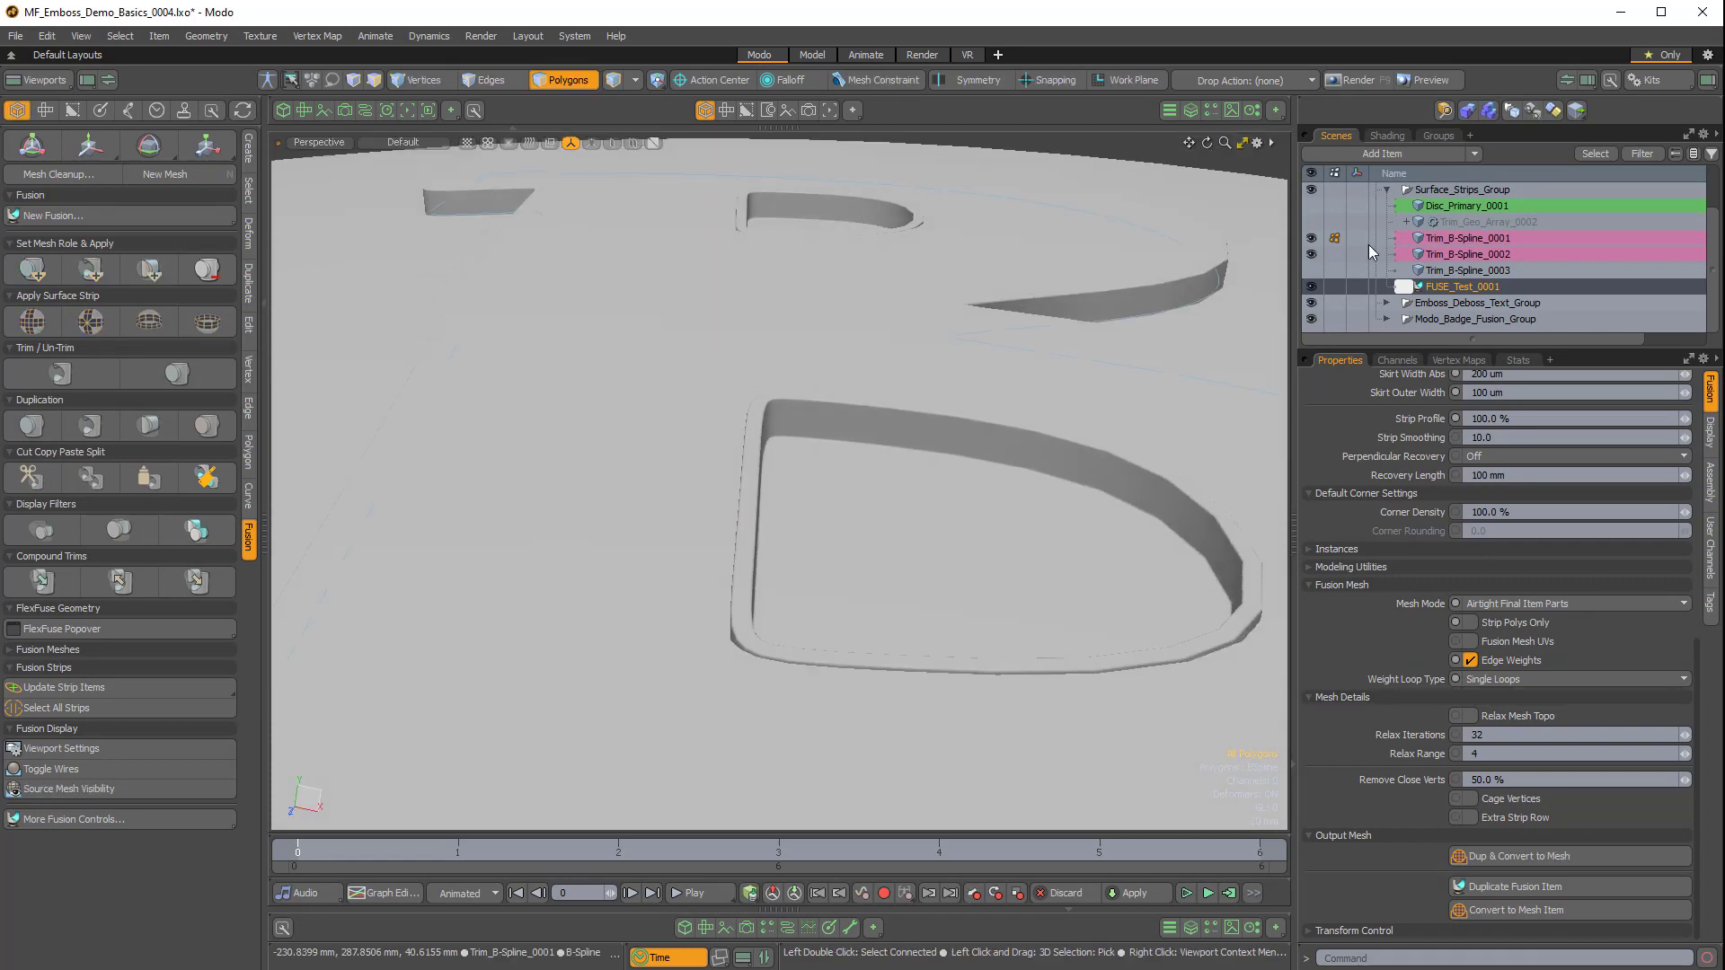
Try an inward offset of 15 mm on Trim_B-Spline_0002, the B's inner loops, and reset it to 0.
click(1447, 256)
ctrl+alt+drag(1114, 521, 1059, 521)
alt+drag(1060, 521, 943, 465)
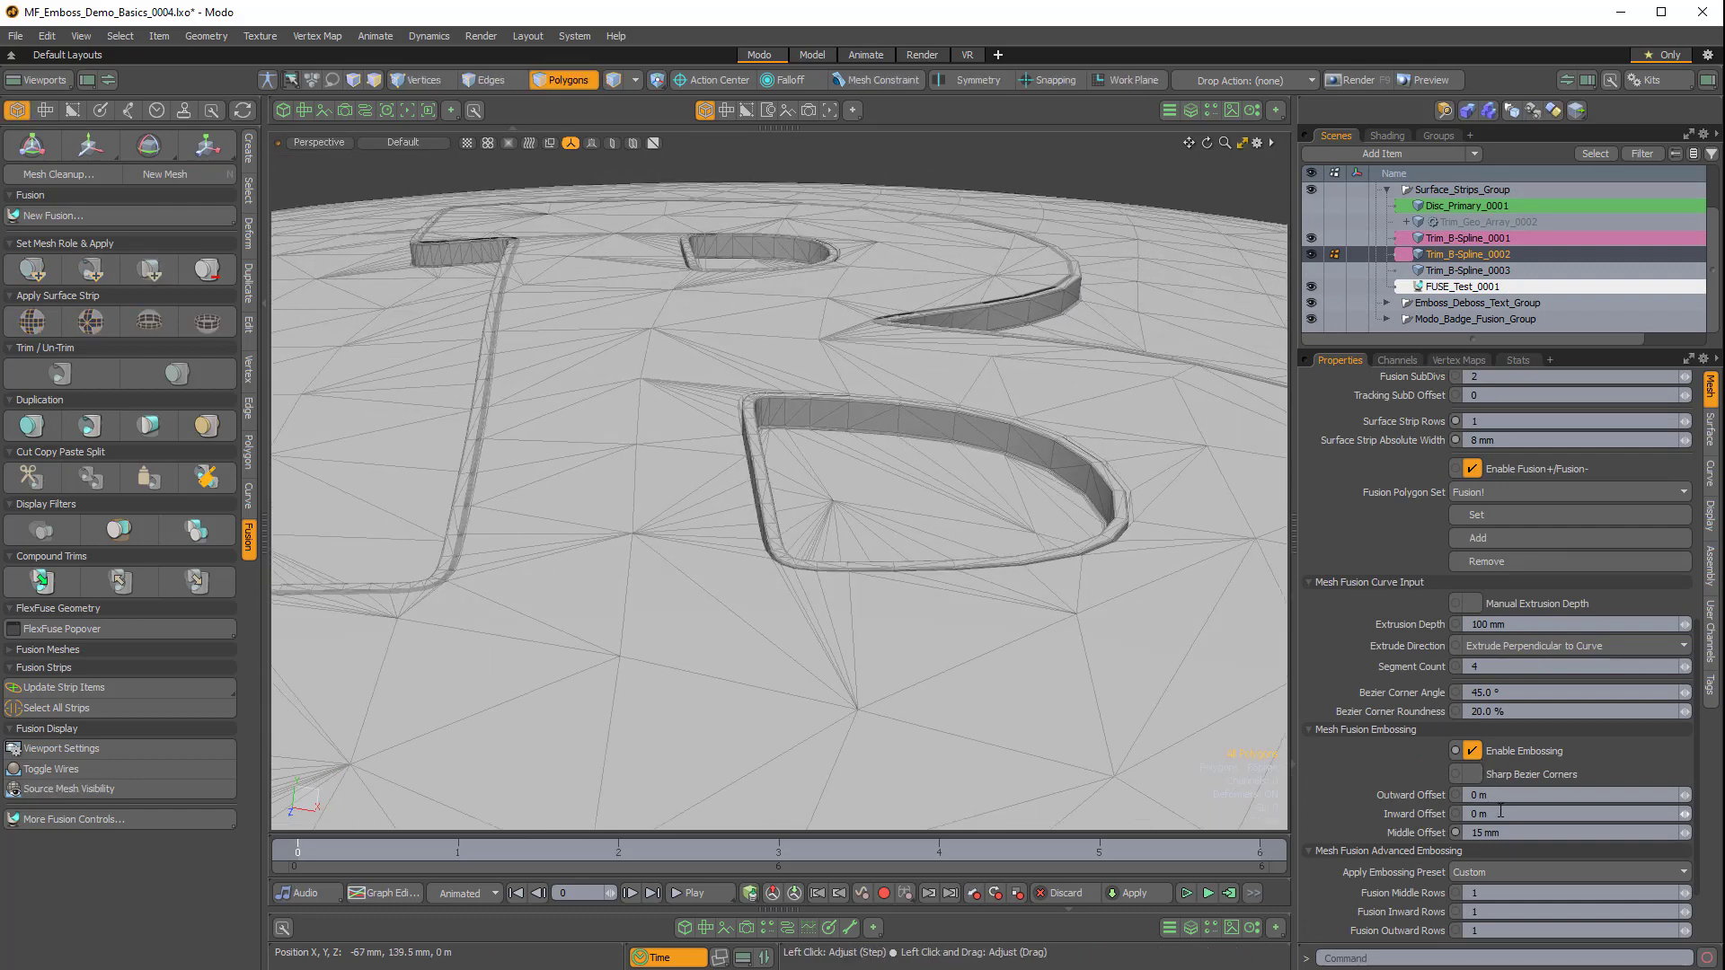
text(15 mm)
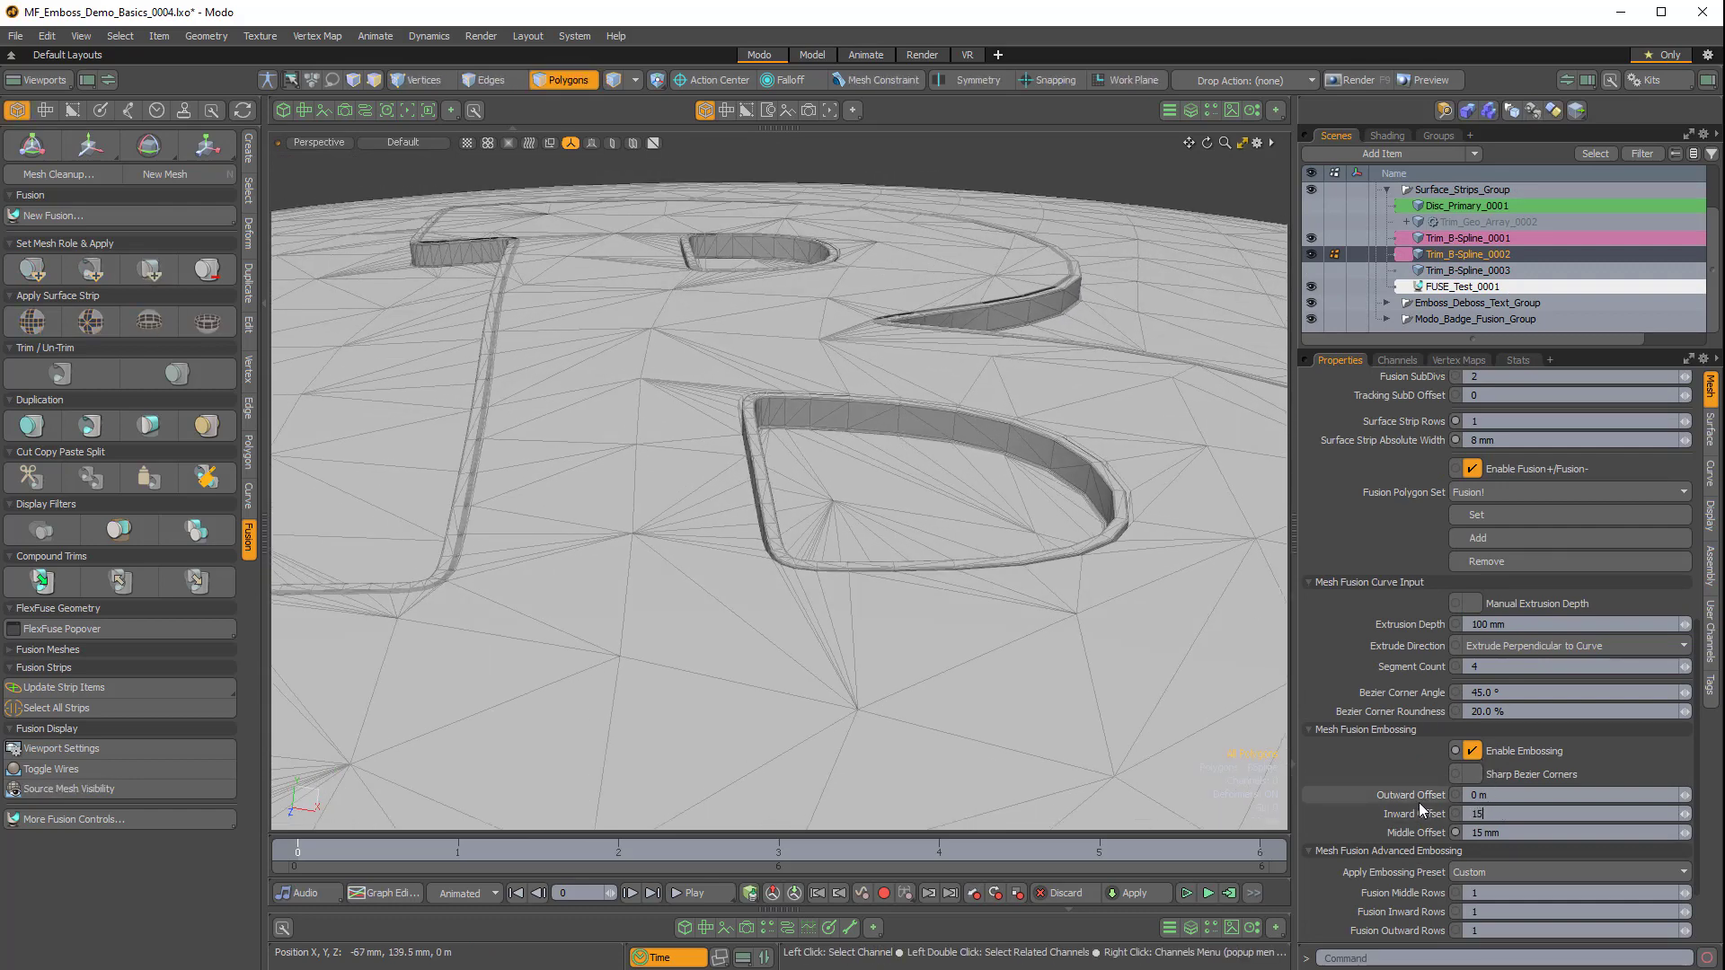
key(Return)
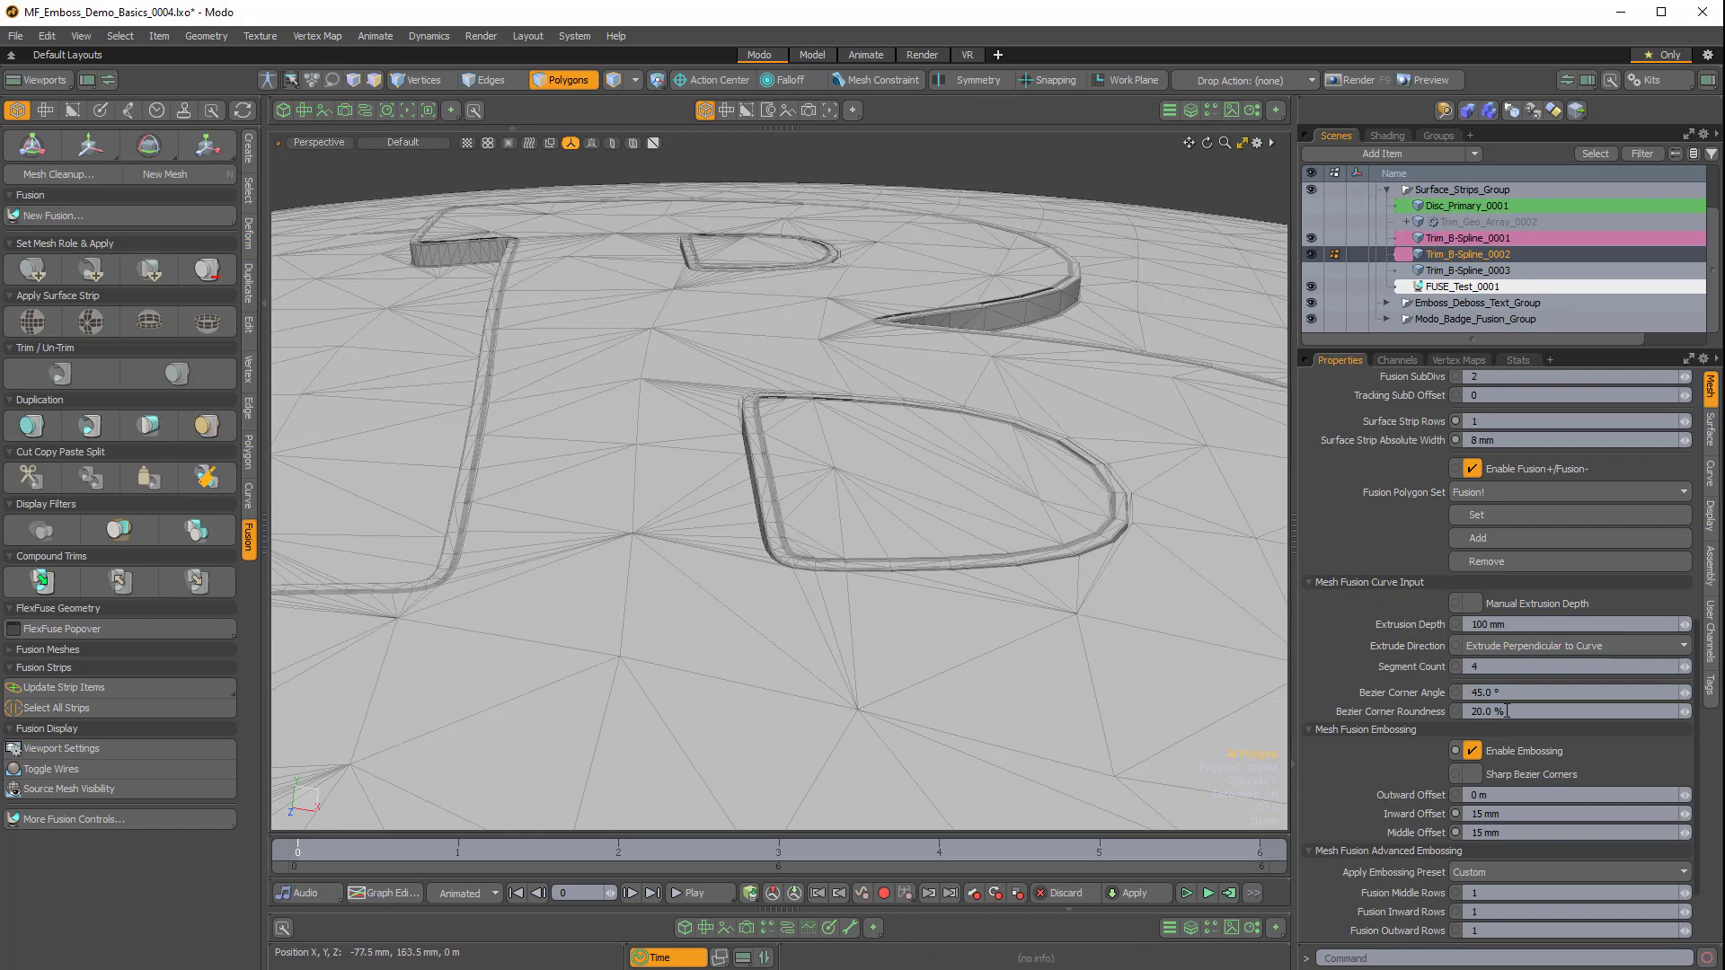
drag(1507, 813, 1410, 811)
text(0)
key(Return)
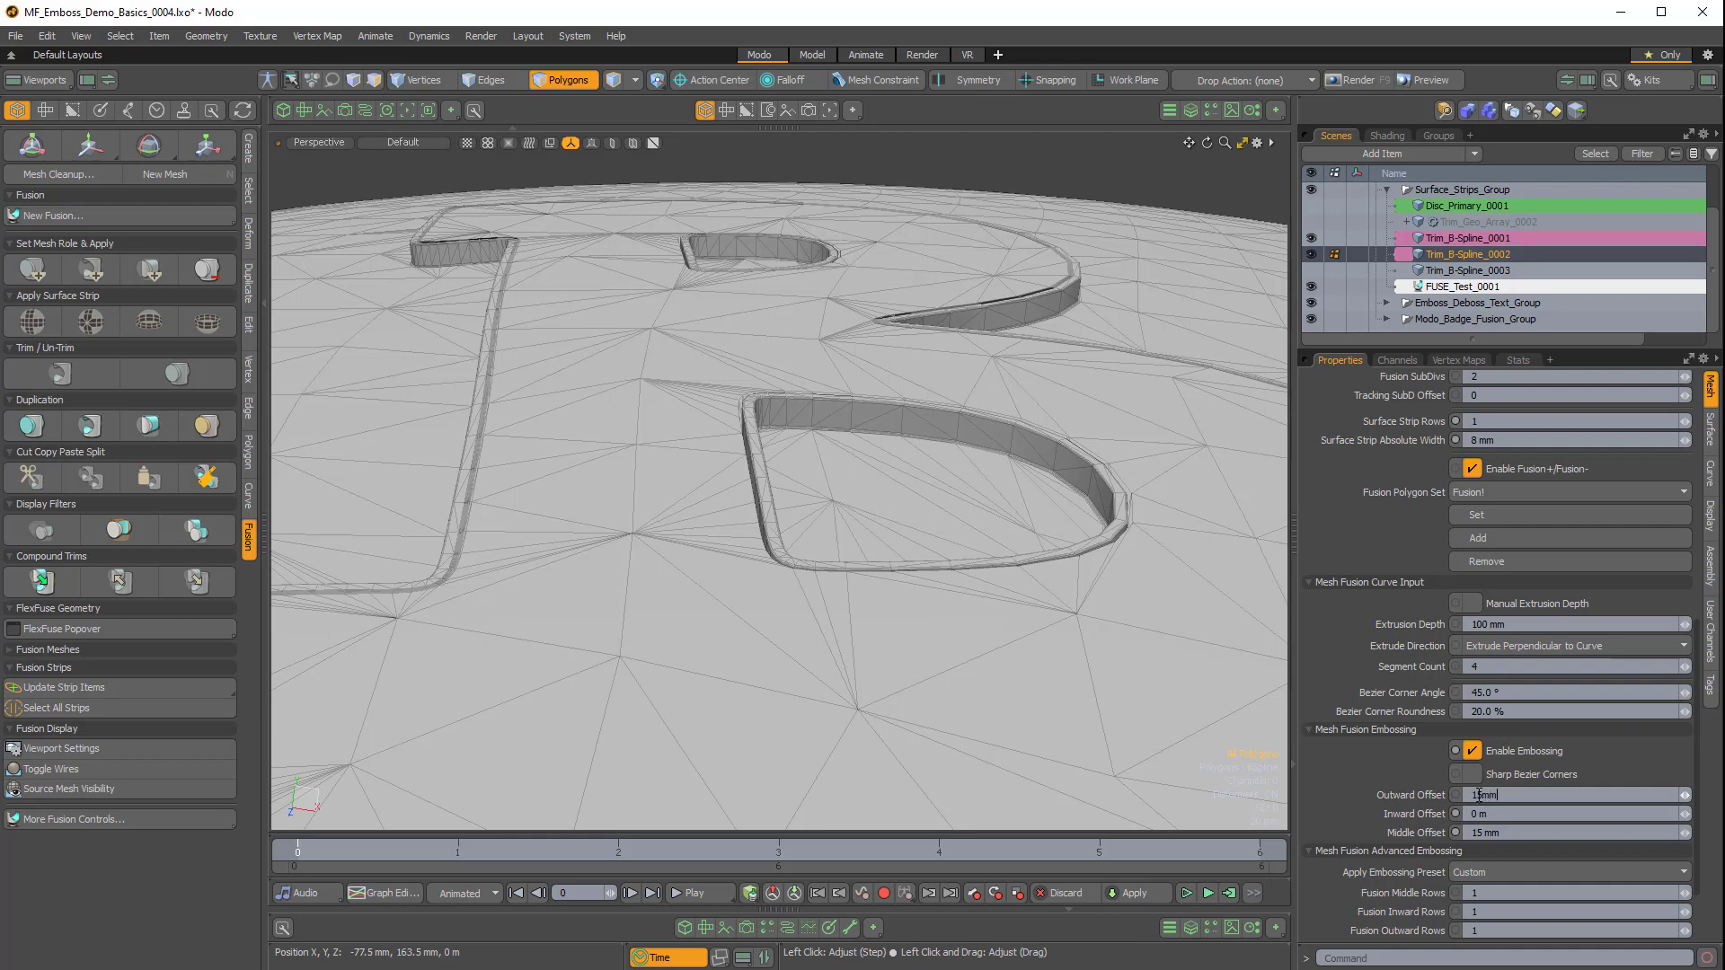
Set the outward offset of Trim_B-Spline_0002 to 15 mm and inspect FUSE_Test_0001 with its wireframe hidden.
key(Return)
ctrl+alt+drag(803, 481, 924, 393)
click(1510, 287)
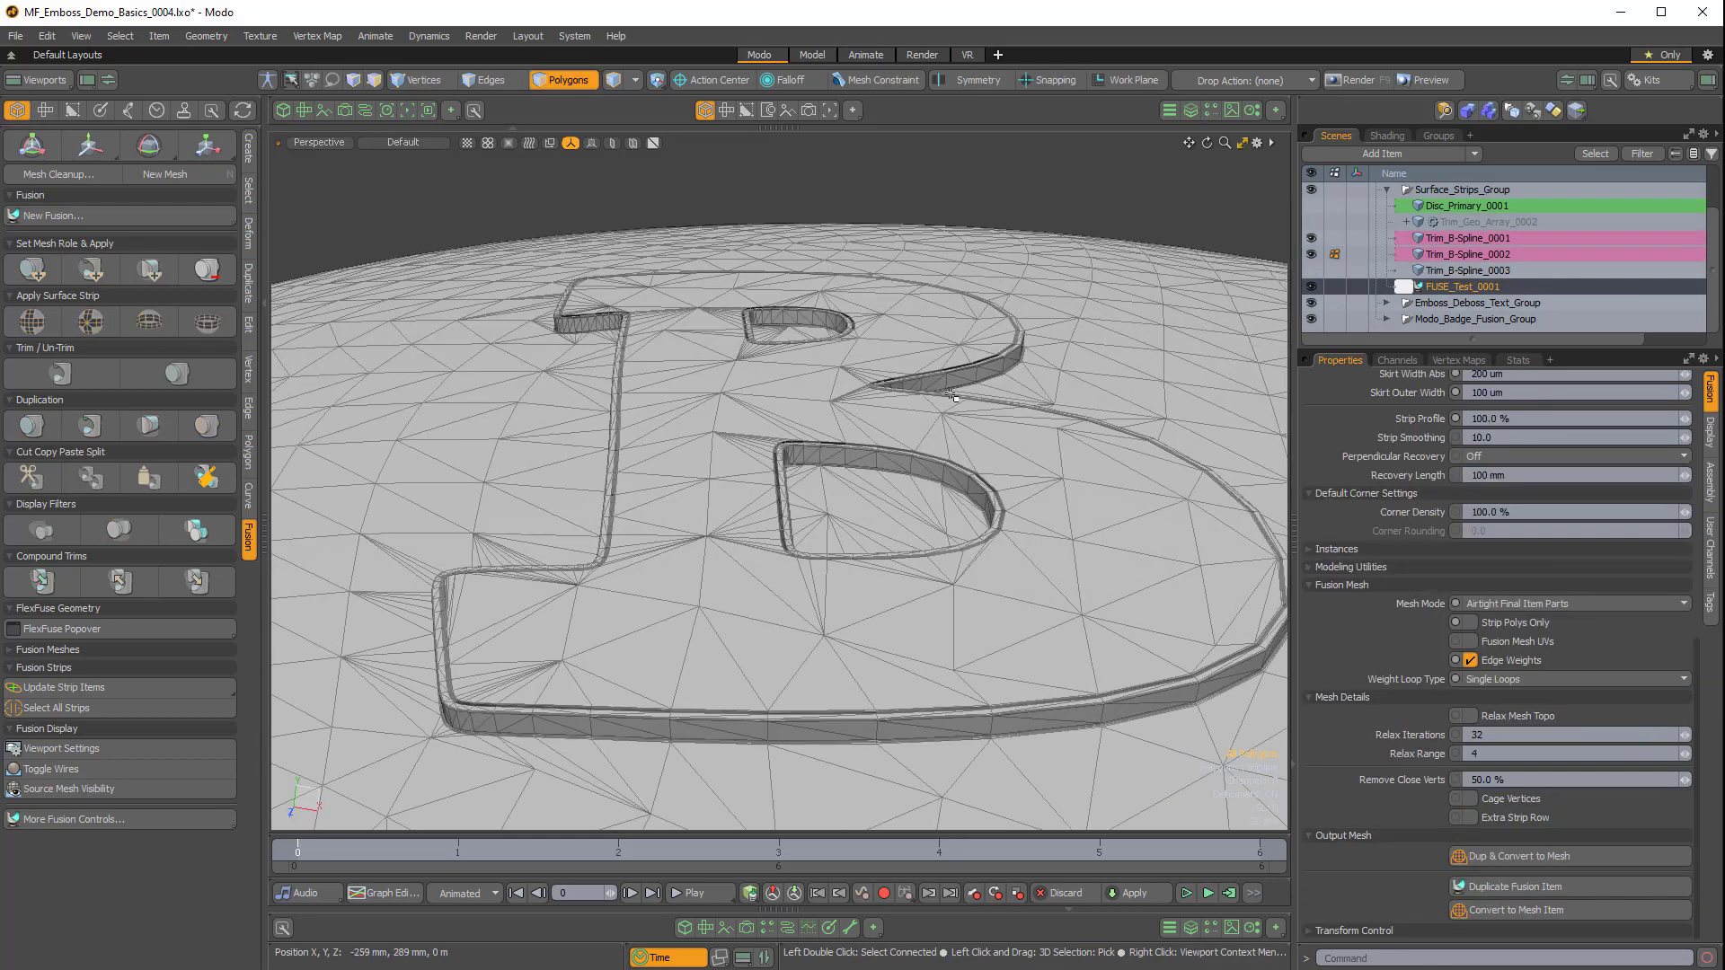
key(ctrl+3)
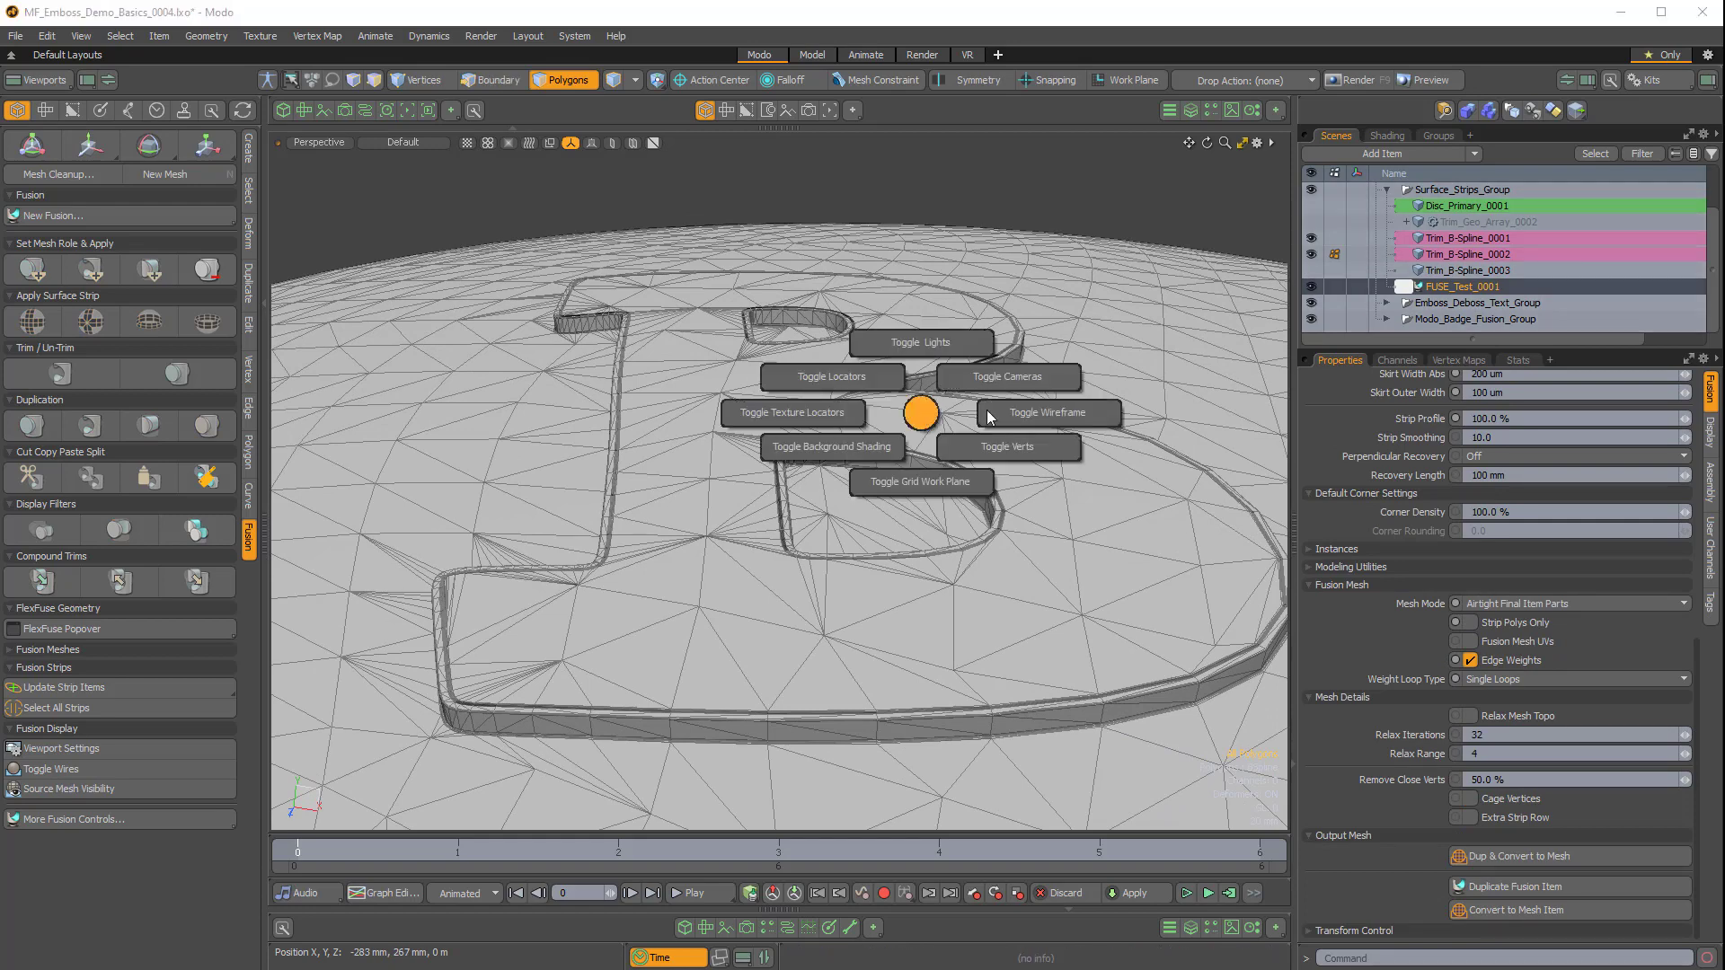
click(1012, 410)
alt+drag(820, 477, 1063, 489)
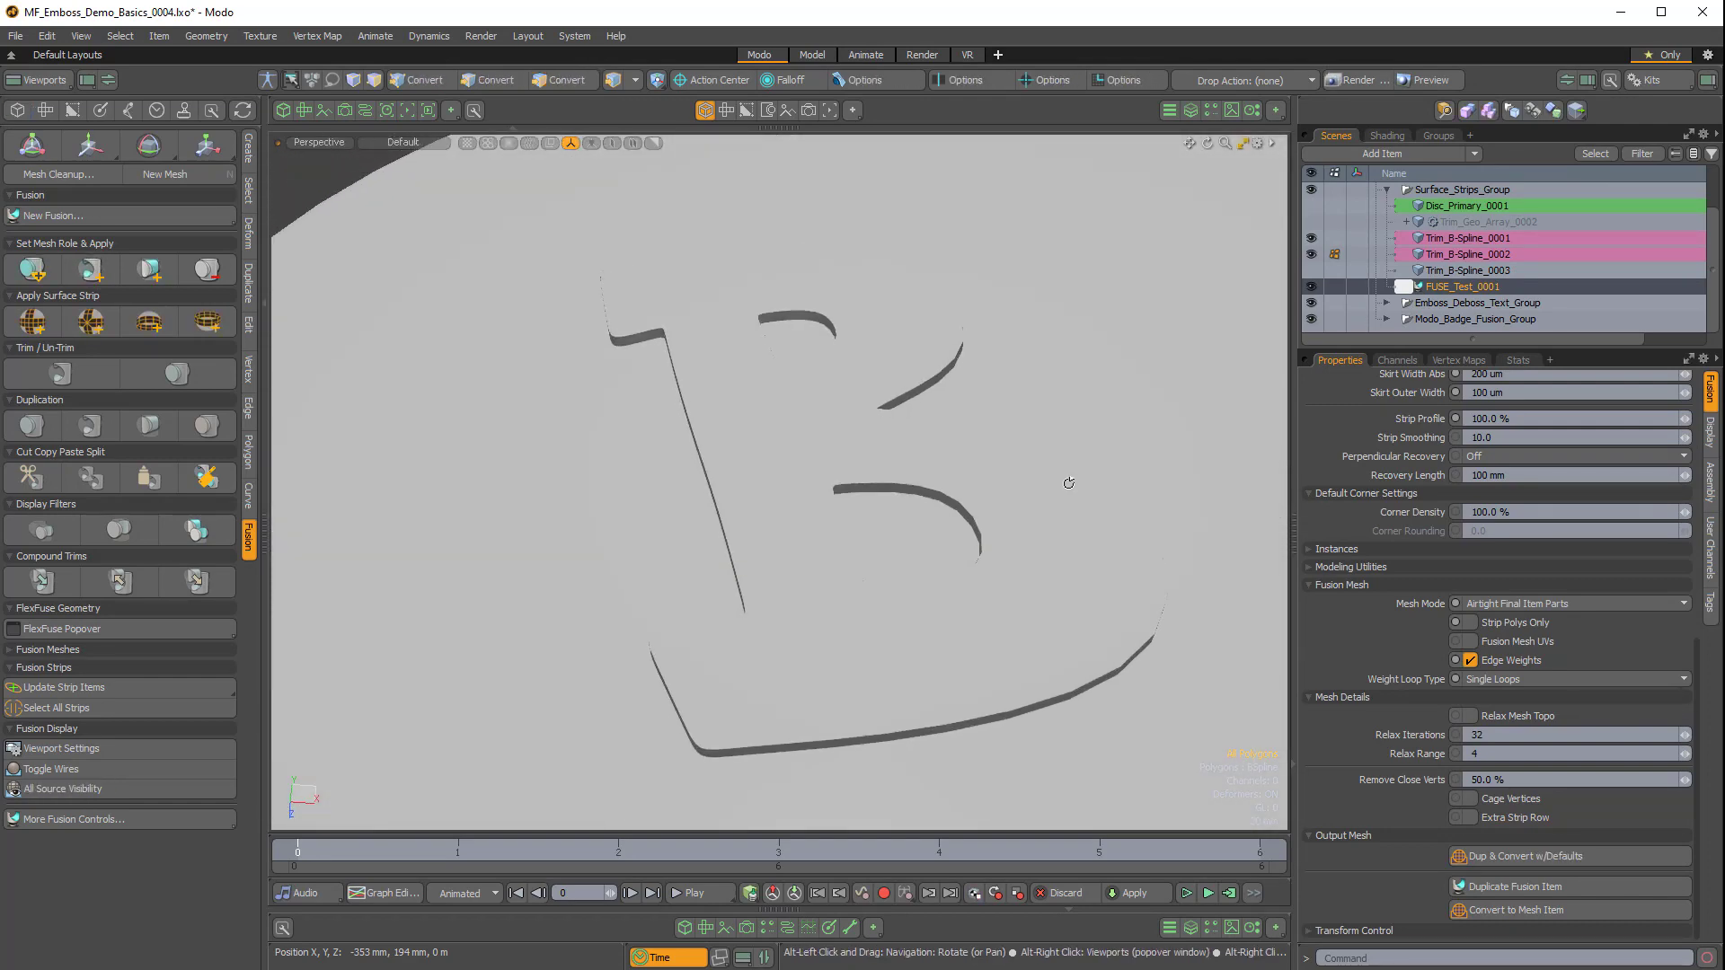
alt+drag(1143, 542, 1132, 521)
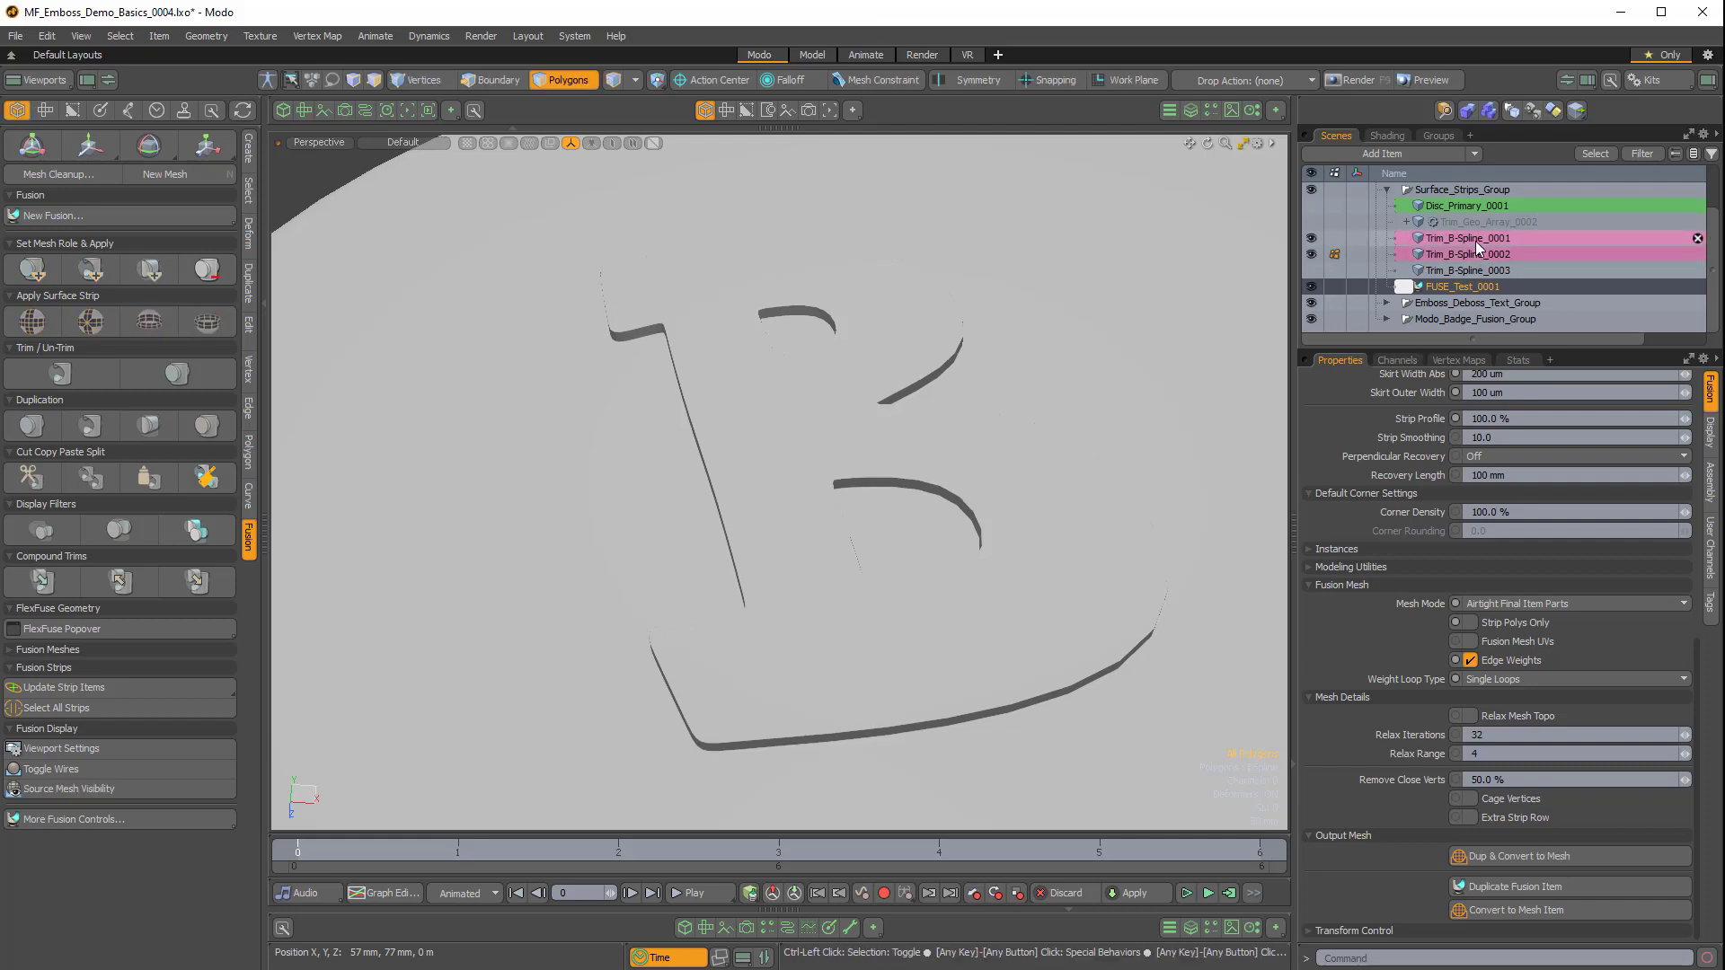
Select Trim_B-Spline_0001 and Trim_B-Spline_0002 together and set their shared middle offset to 20 mm.
ctrl+click(1475, 240)
ctrl+click(1473, 254)
scroll(1448, 790, down, 4)
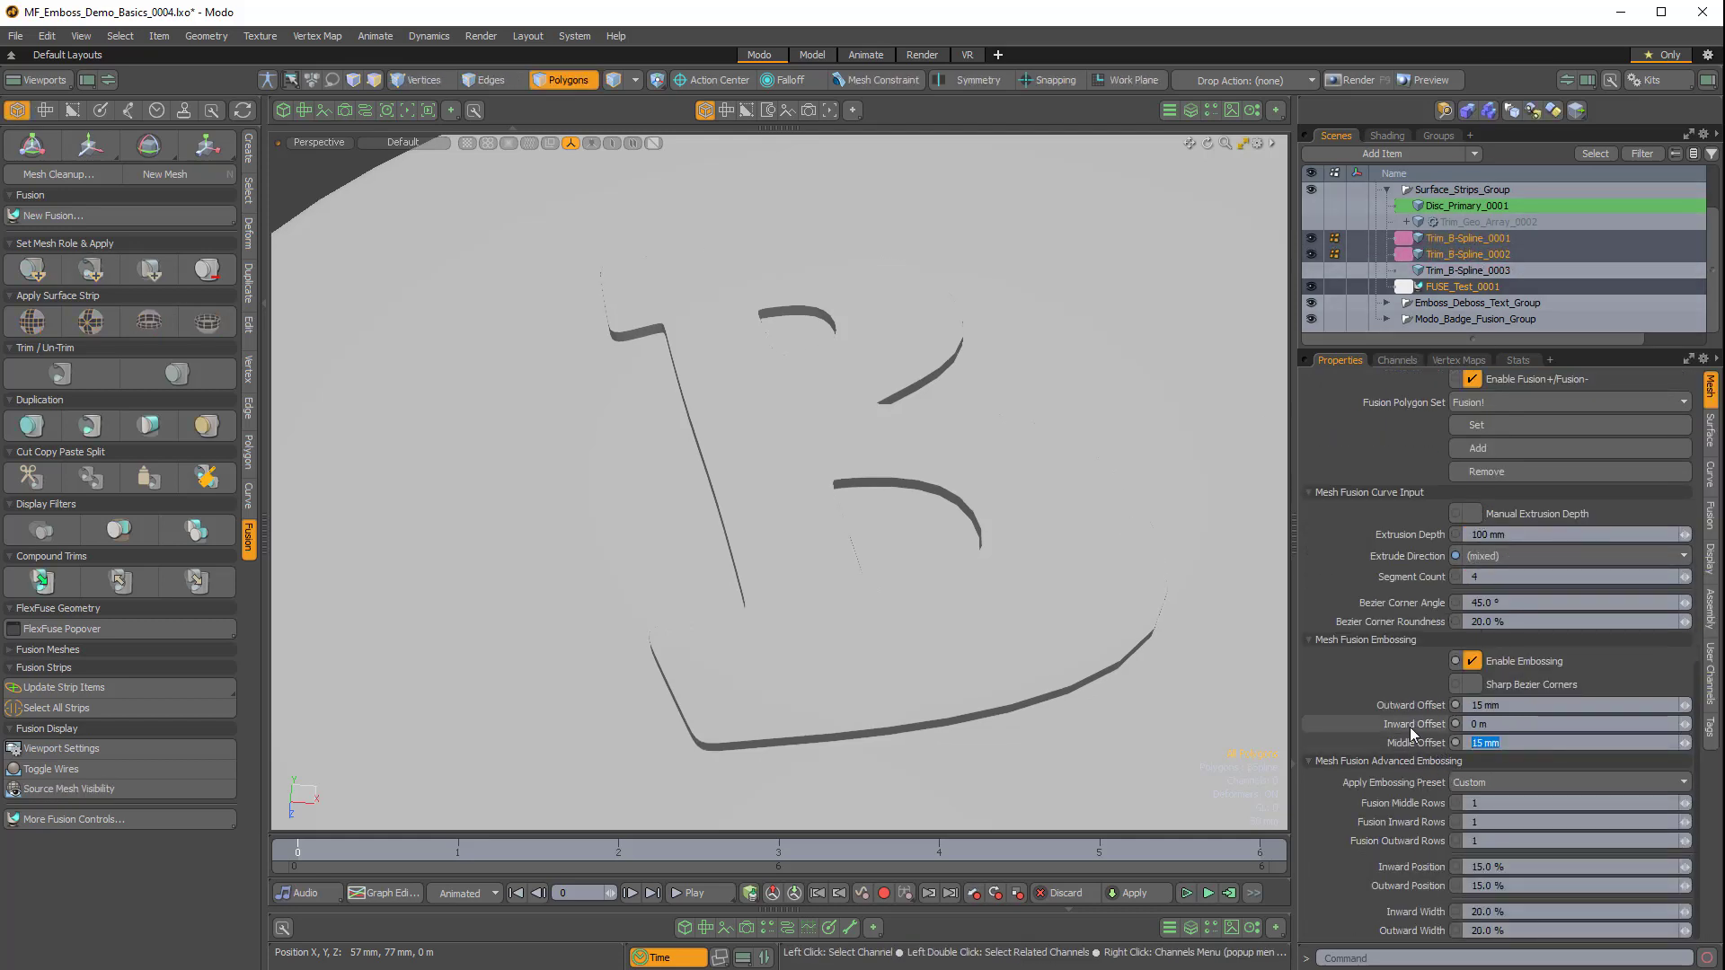
text(20m)
key(Return)
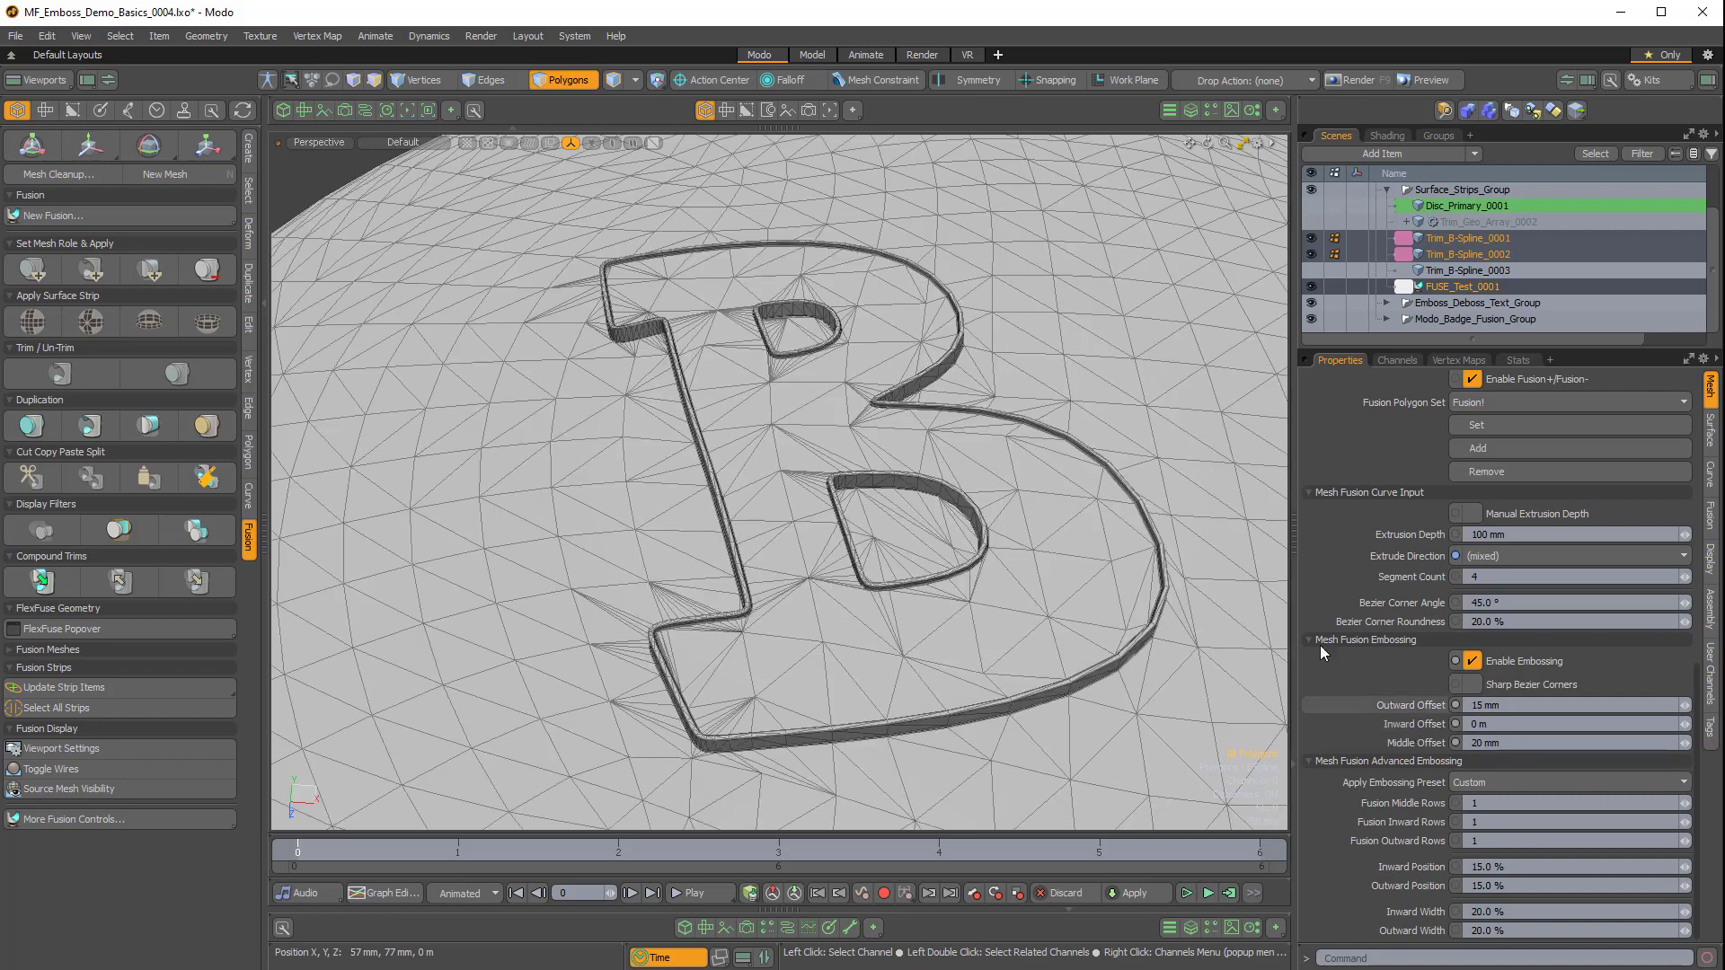
alt+drag(802, 438, 688, 415)
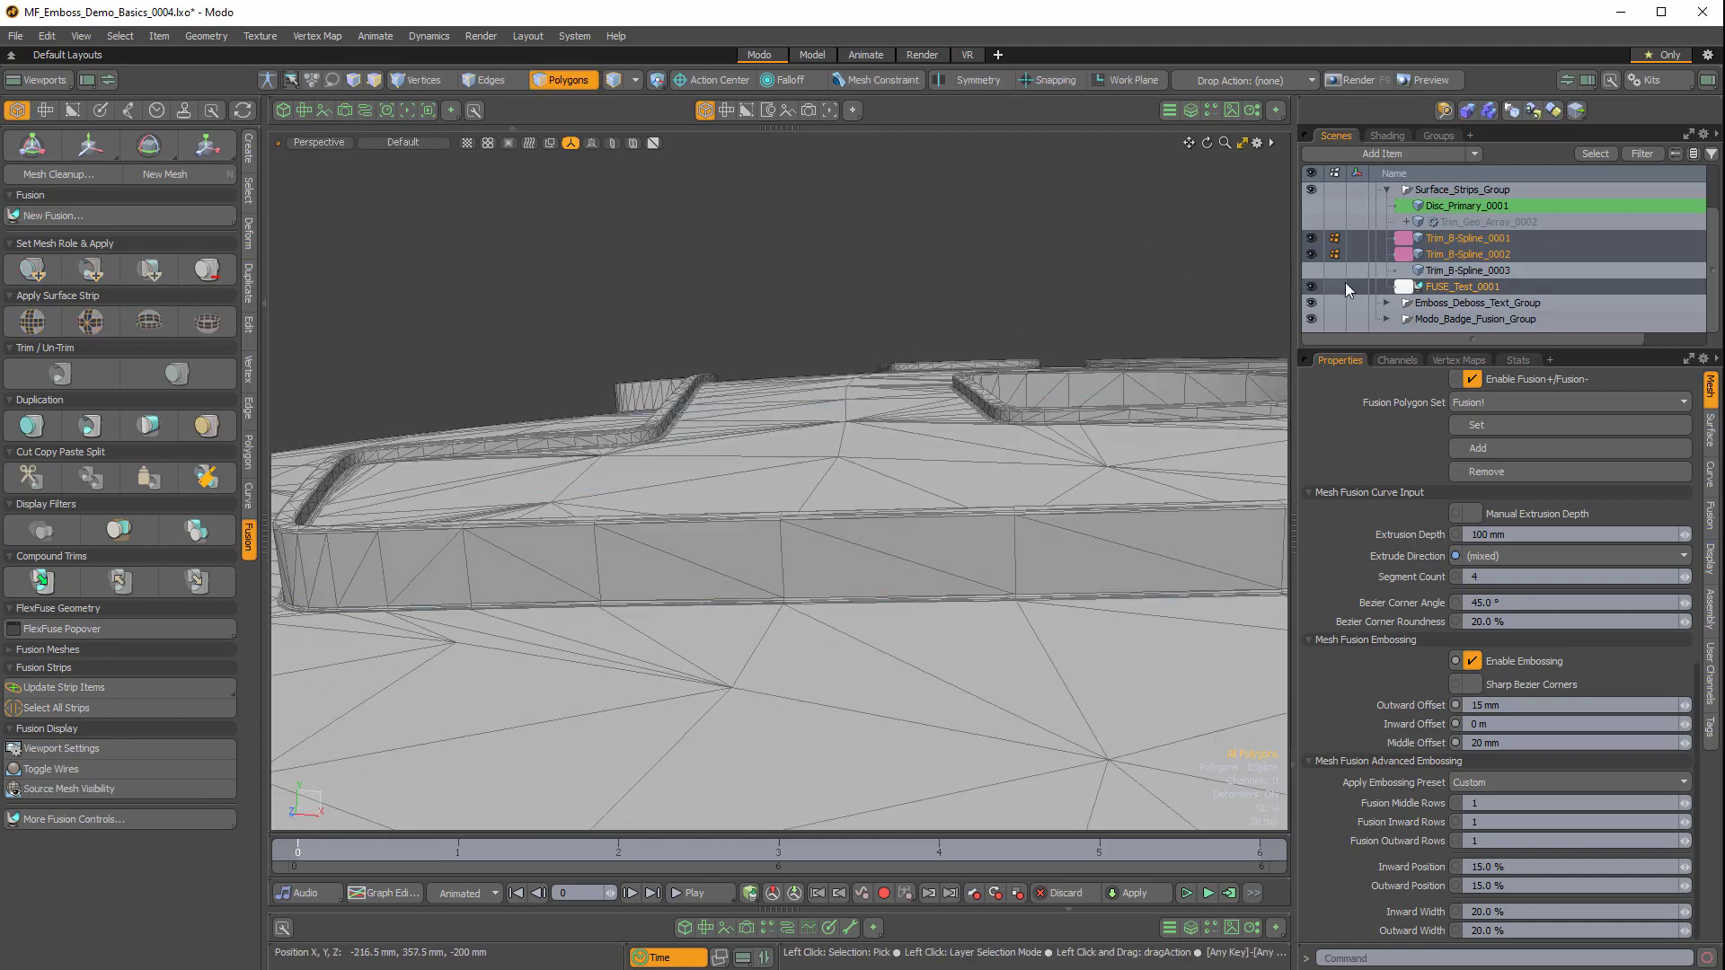
Examine the embossed B on FUSE_Test_0001 from several angles, with the wireframe off and on.
click(1434, 285)
alt+drag(815, 365, 842, 296)
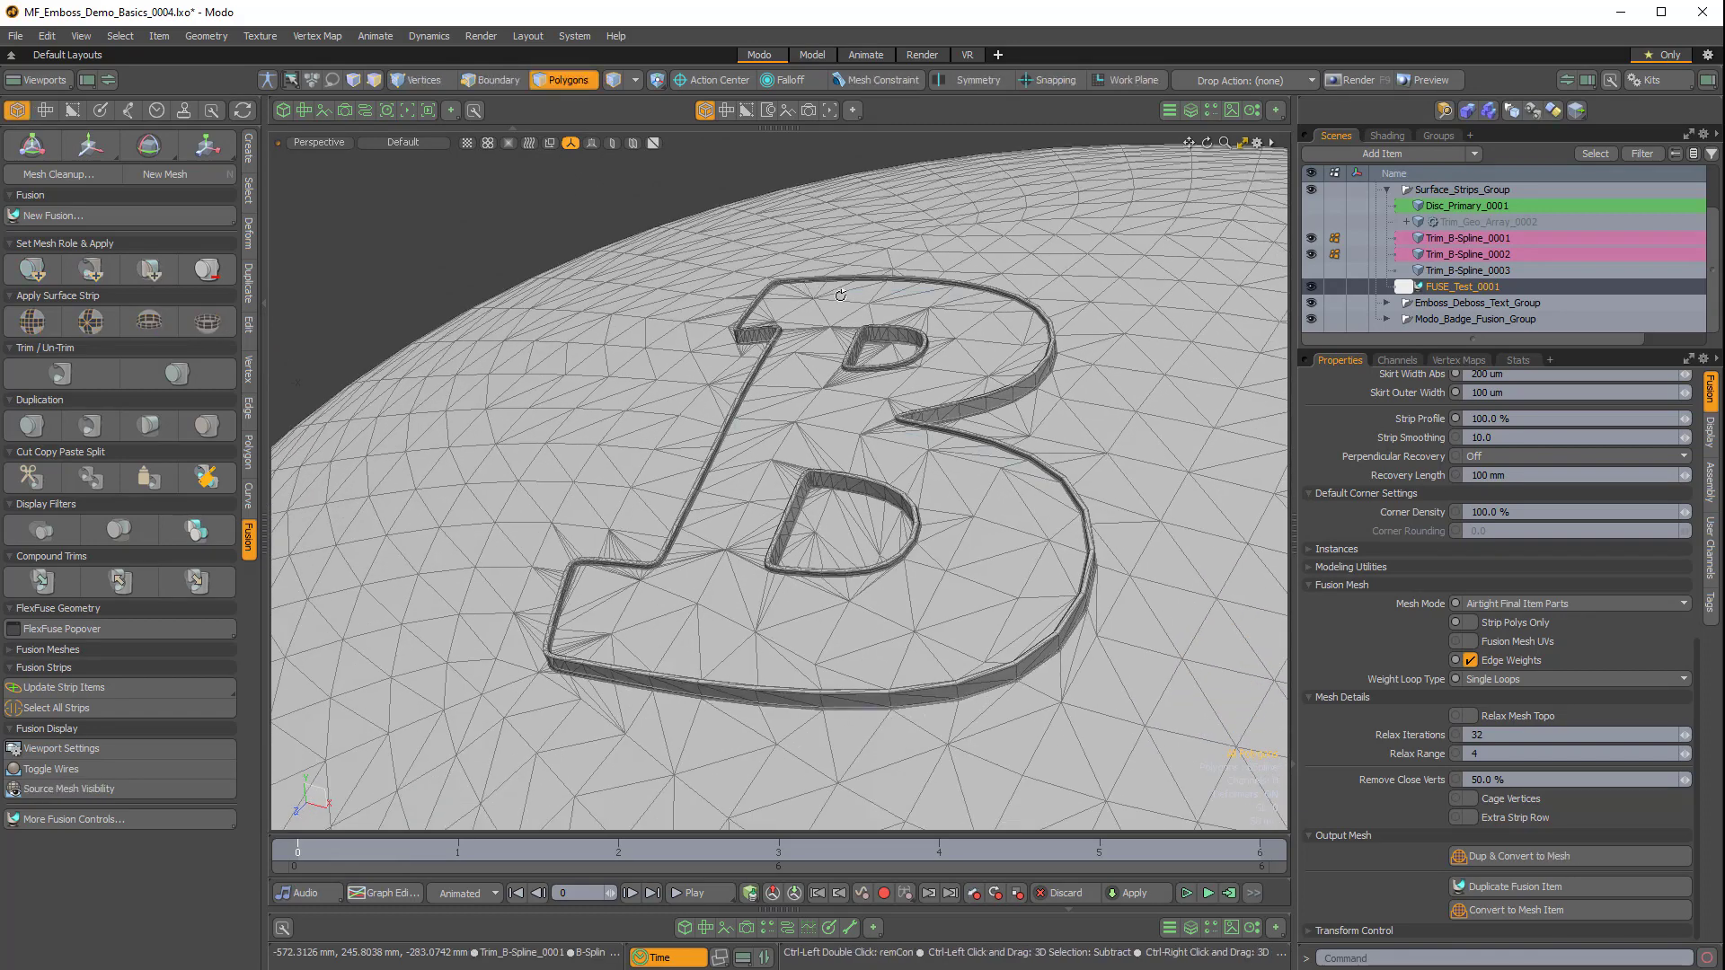
key(ctrl+3)
click(988, 299)
alt+drag(903, 512, 887, 545)
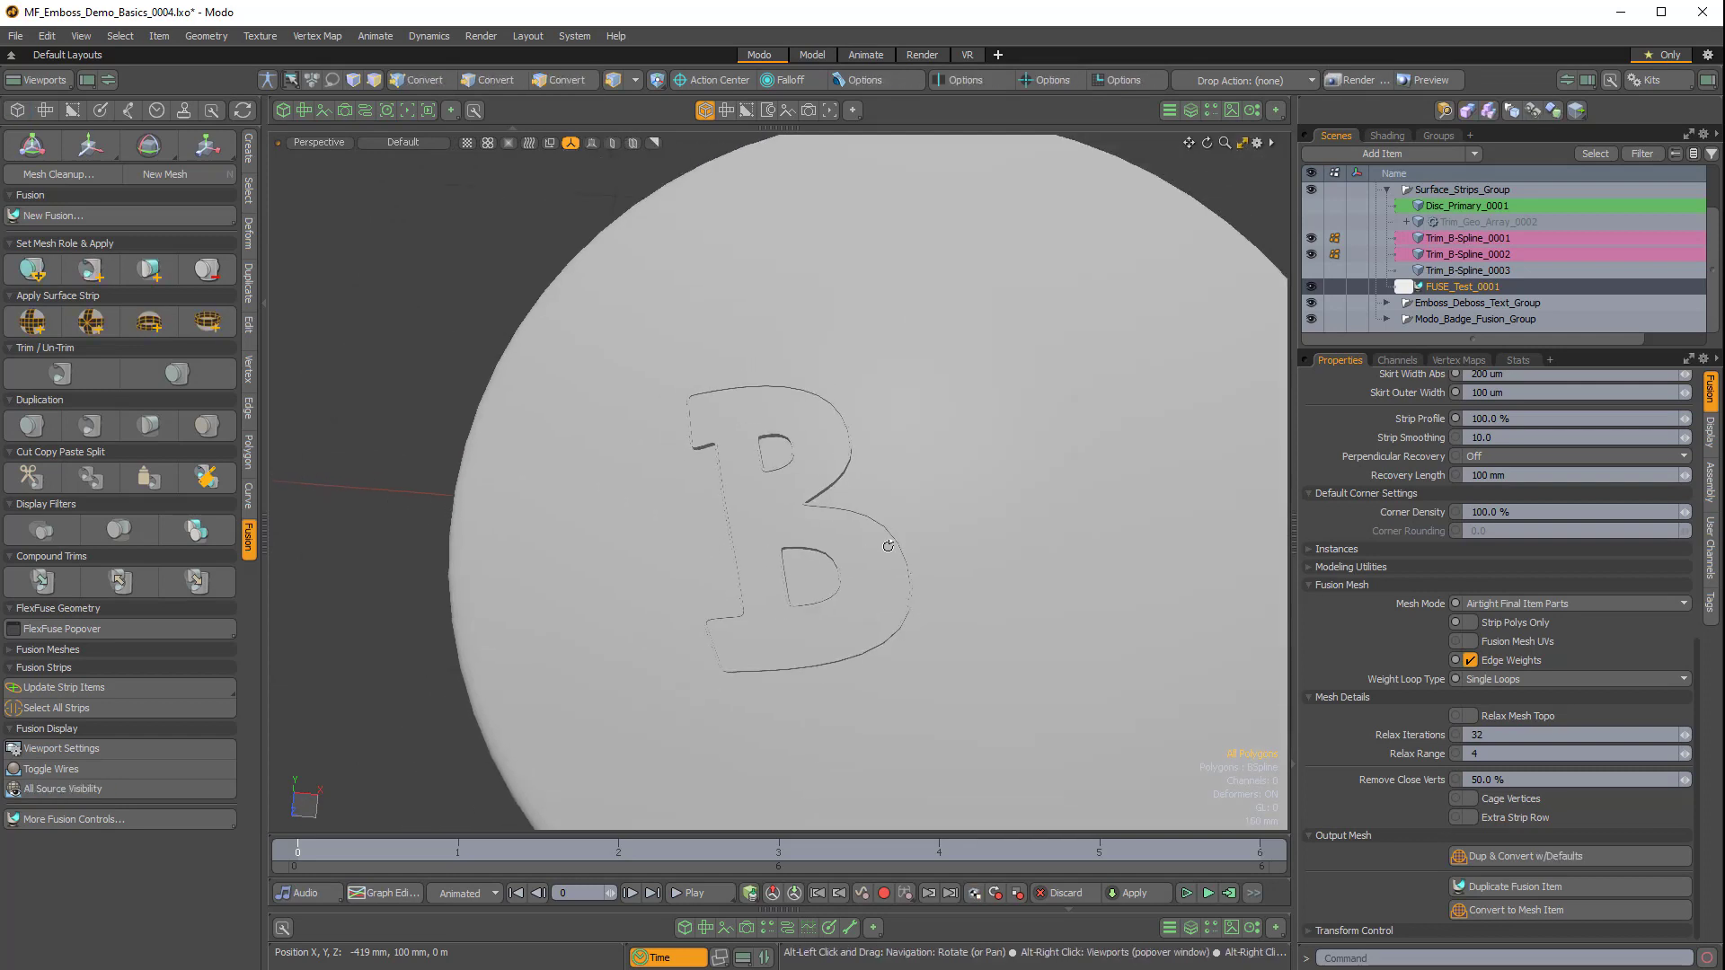
alt+drag(1249, 317, 943, 401)
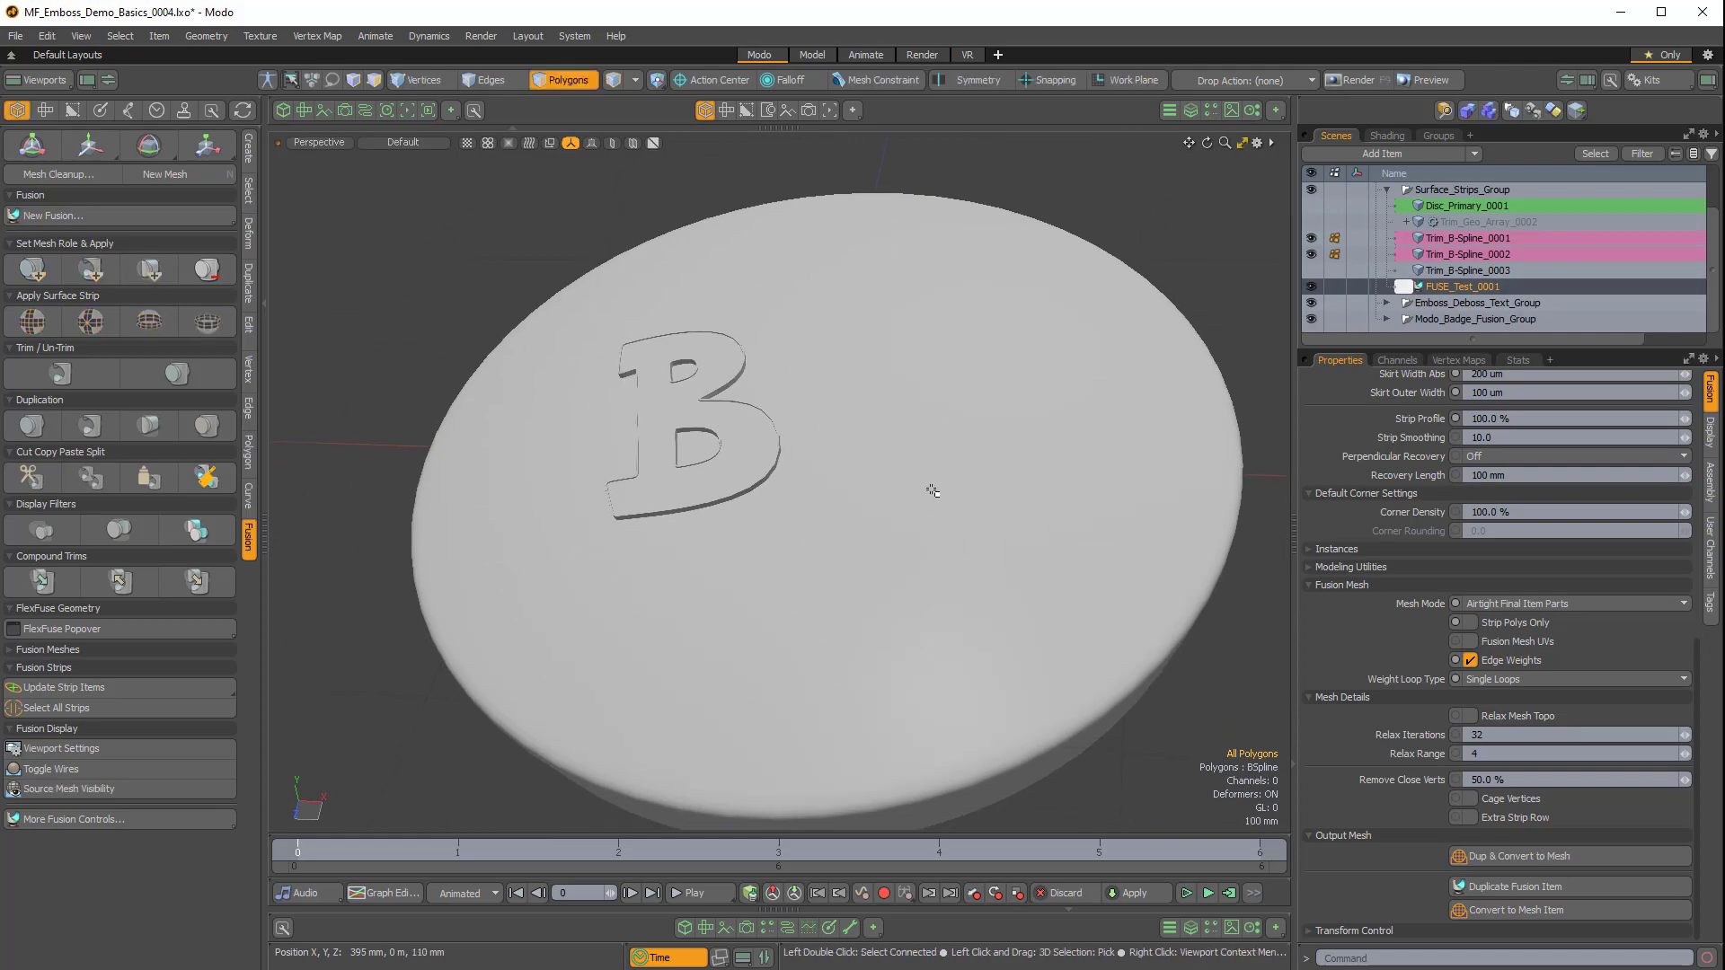
key(ctrl+3)
click(1130, 492)
ctrl+alt+drag(1051, 507, 981, 518)
alt+drag(903, 437, 952, 404)
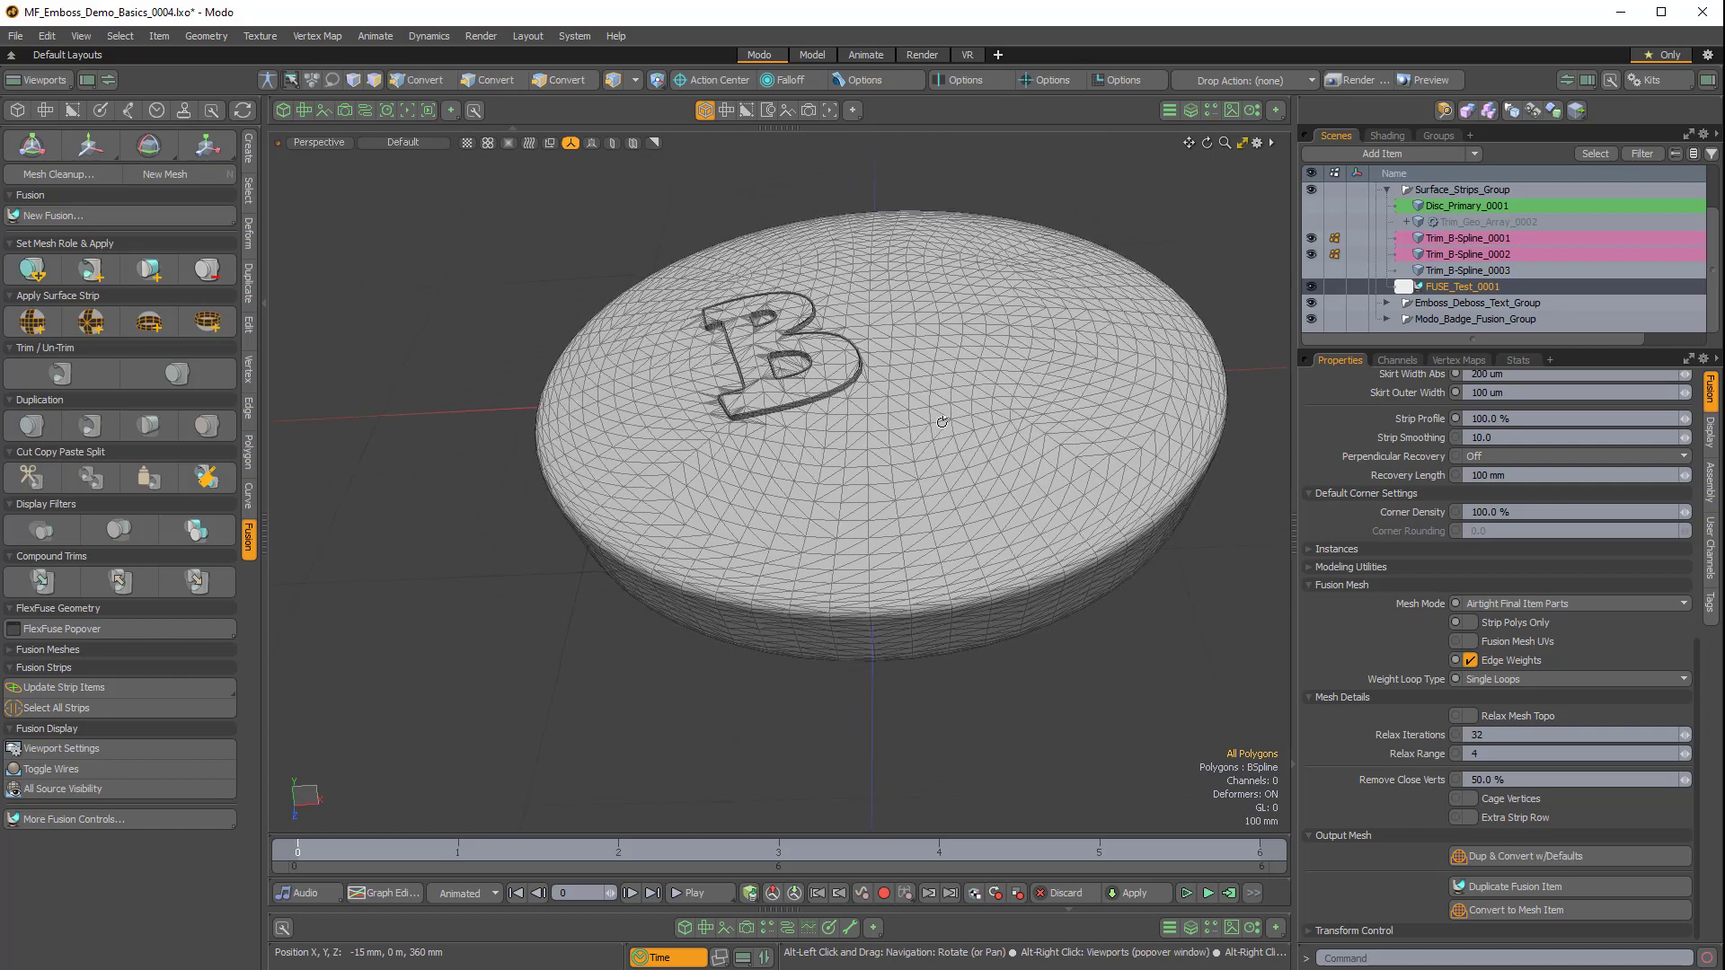
Hide the Trim_B-Spline_0001 and Trim_B-Spline_0002 curves and show Trim_B-Spline_0003.
click(1314, 255)
click(1314, 240)
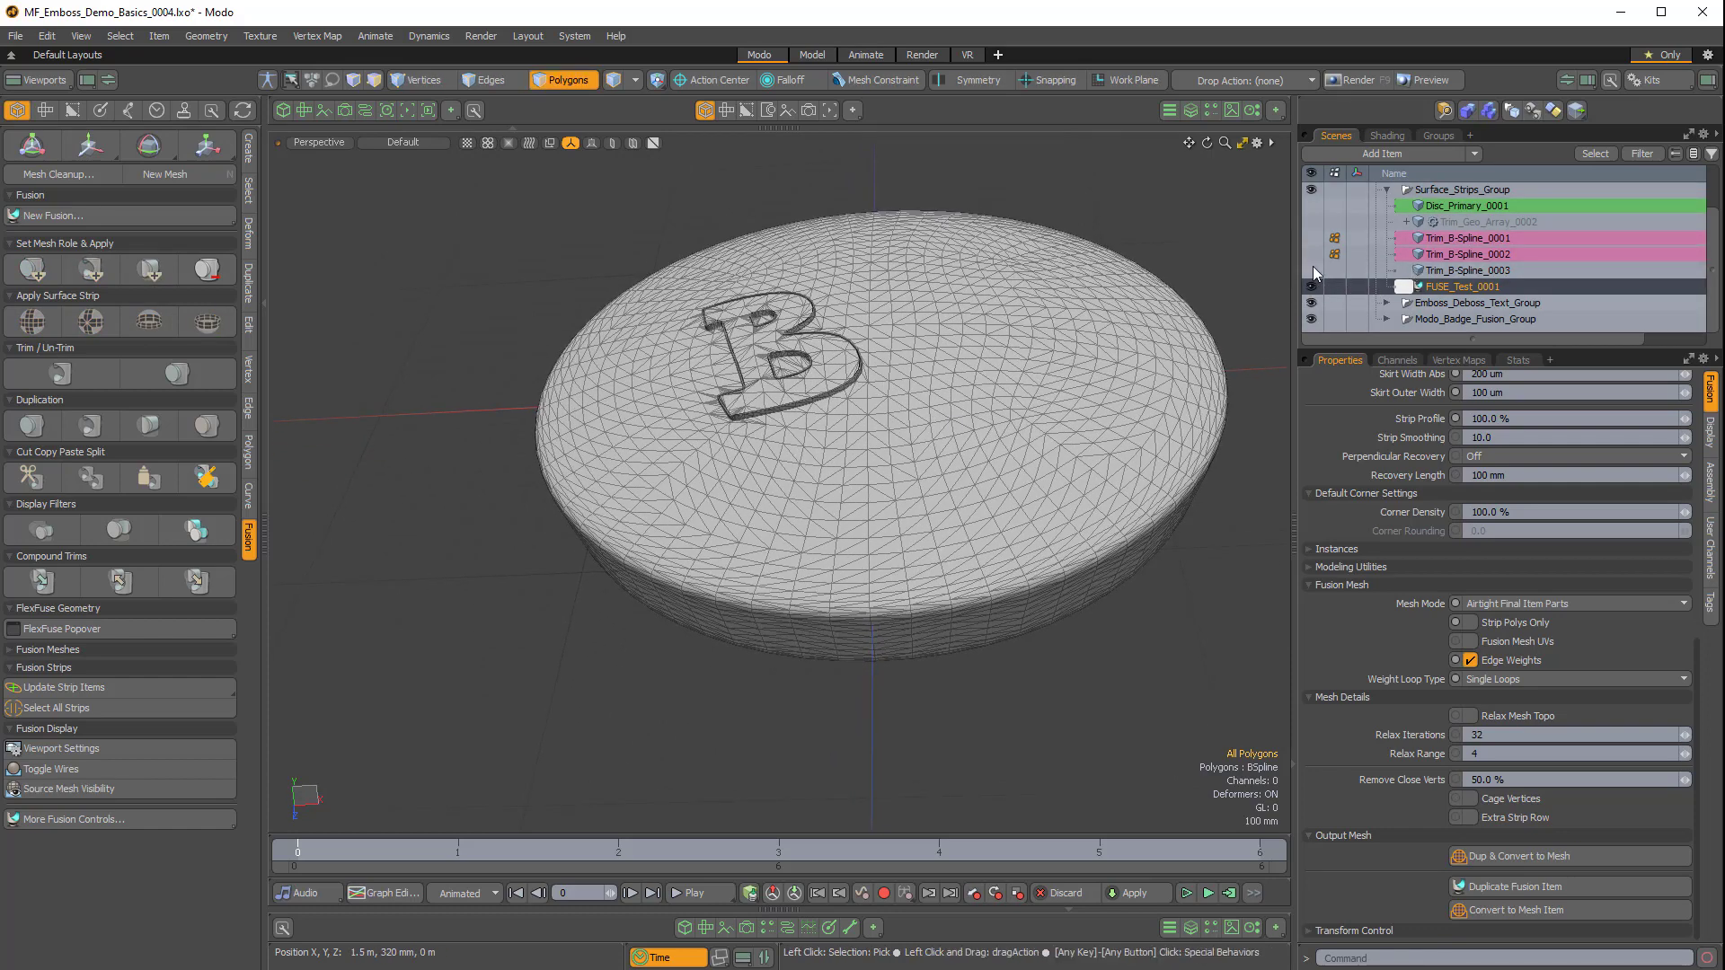
click(1313, 267)
alt+drag(975, 557, 1000, 533)
scroll(1000, 532, up, 2)
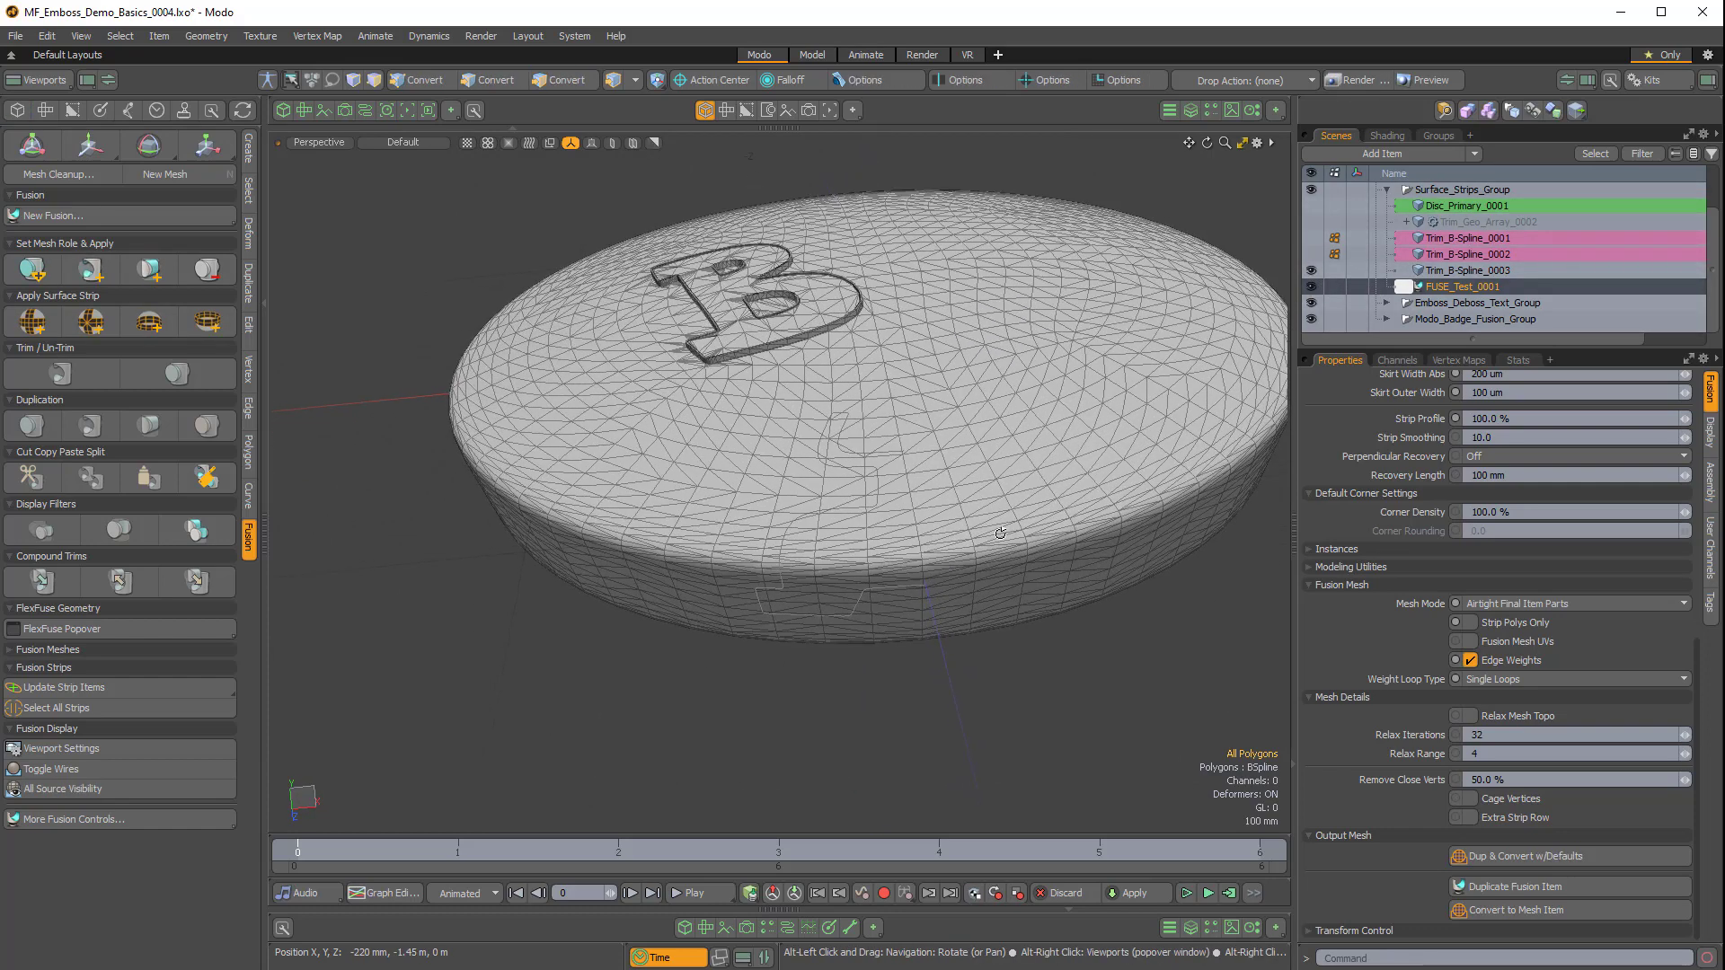
Select Trim_B-Spline_0003 and examine how its open path wraps over the disc's edge, briefly displaying the Disc_Primary_0001 cage.
click(1449, 268)
alt+drag(835, 585, 916, 546)
alt+drag(916, 546, 984, 431)
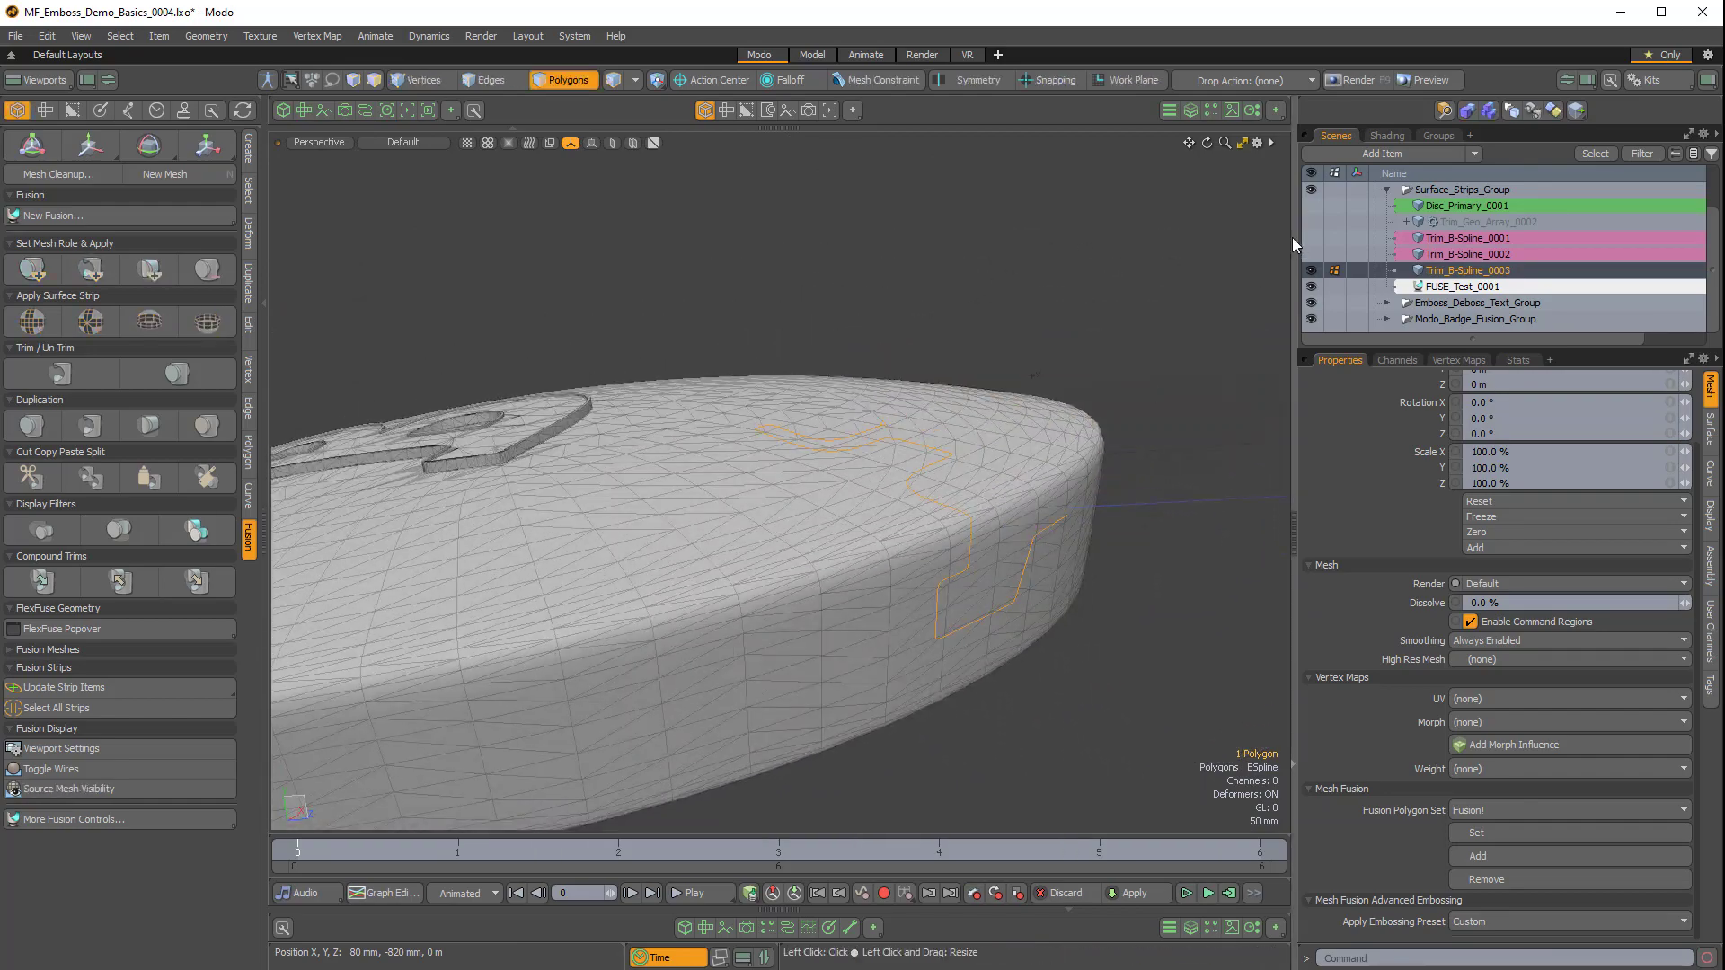
click(1310, 205)
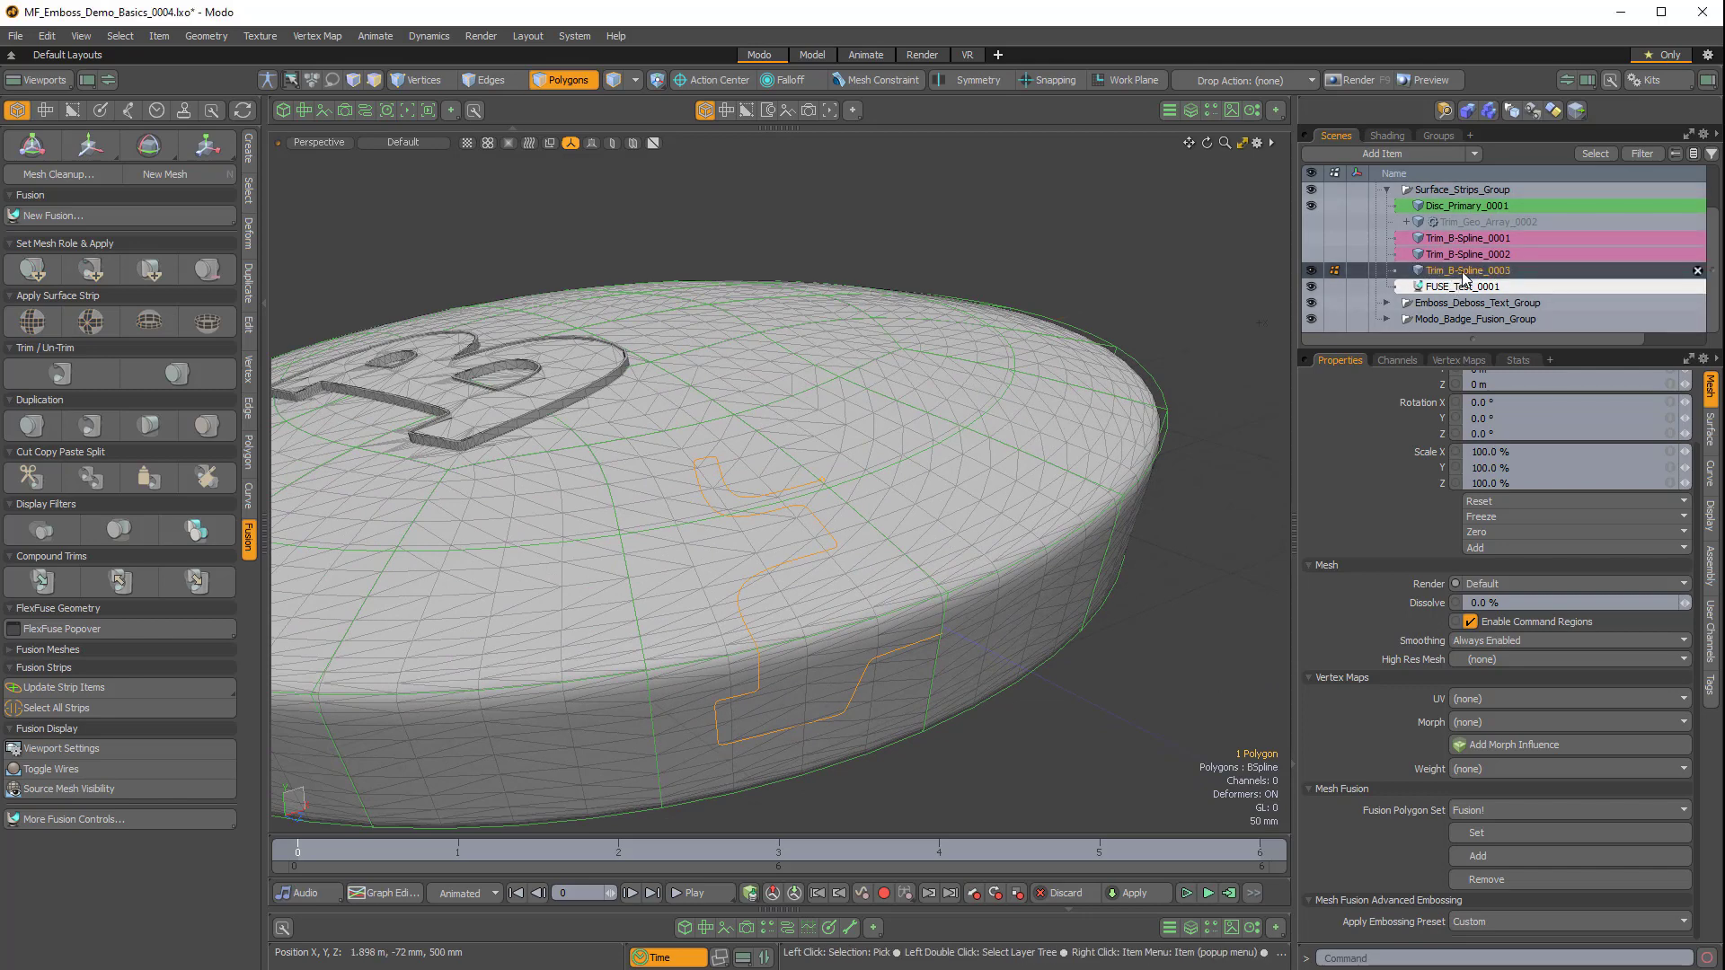
click(1310, 206)
scroll(1123, 386, down, 3)
alt+drag(961, 503, 873, 622)
scroll(873, 621, up, 2)
scroll(873, 621, up, 2)
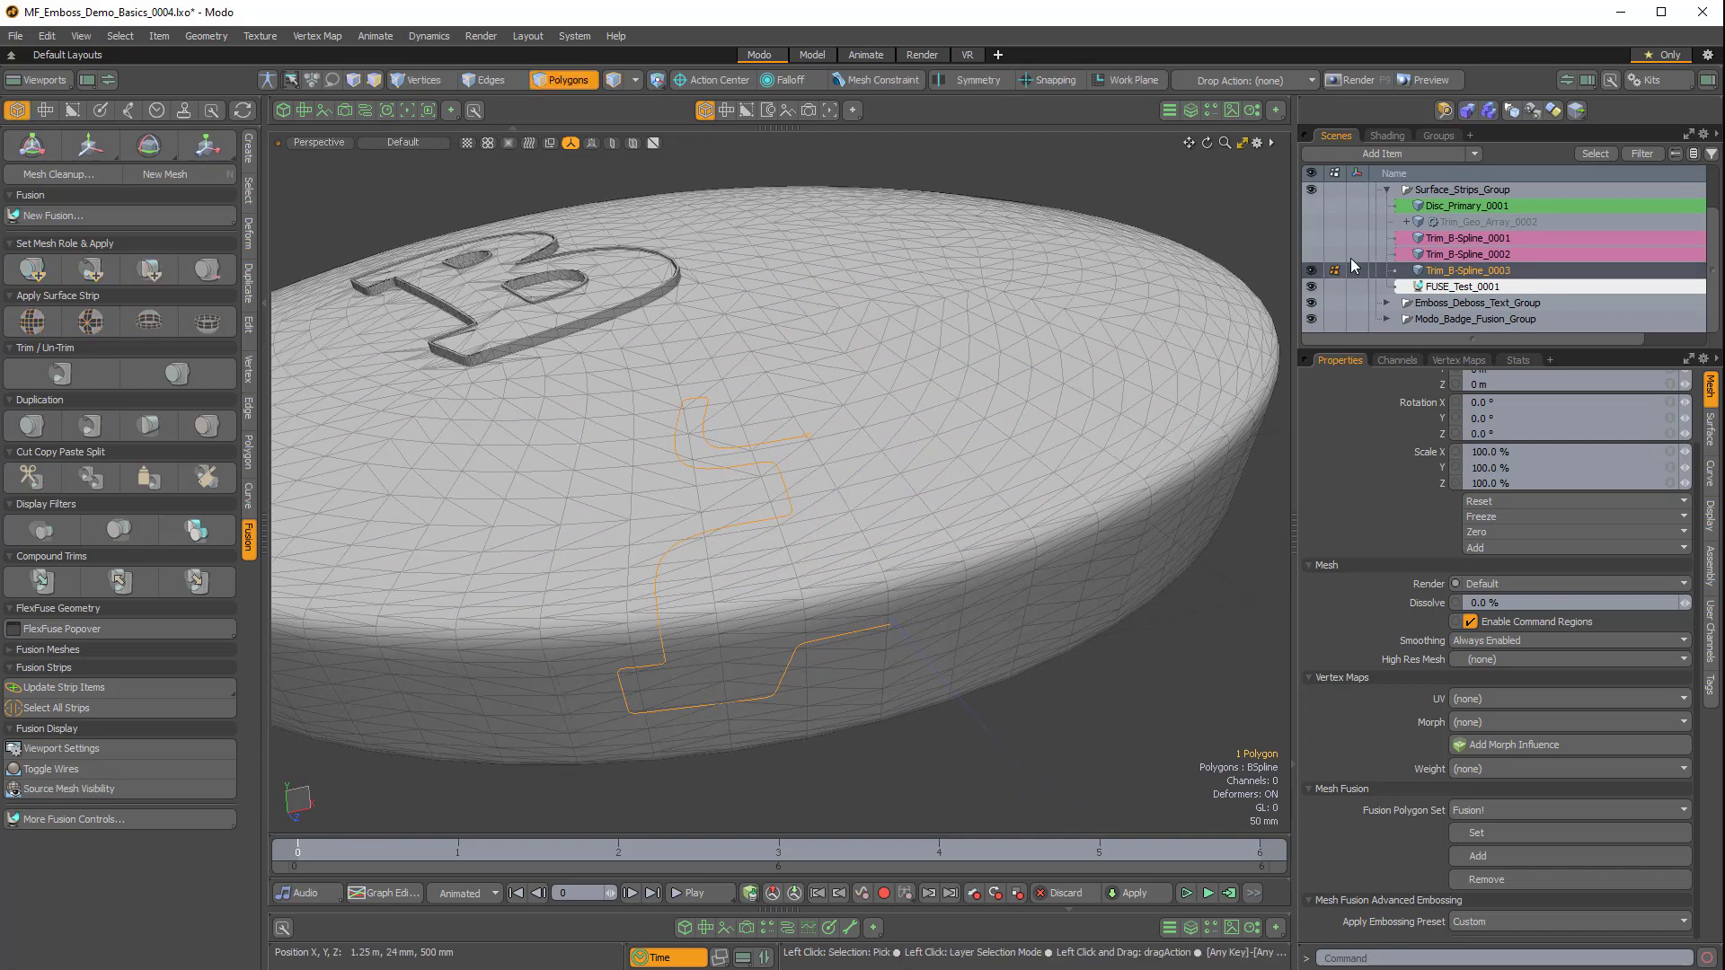
Apply Trim_B-Spline_0003 to Disc_Primary_0001 as a surface strip and inspect the strip along the top and side.
ctrl+click(1460, 210)
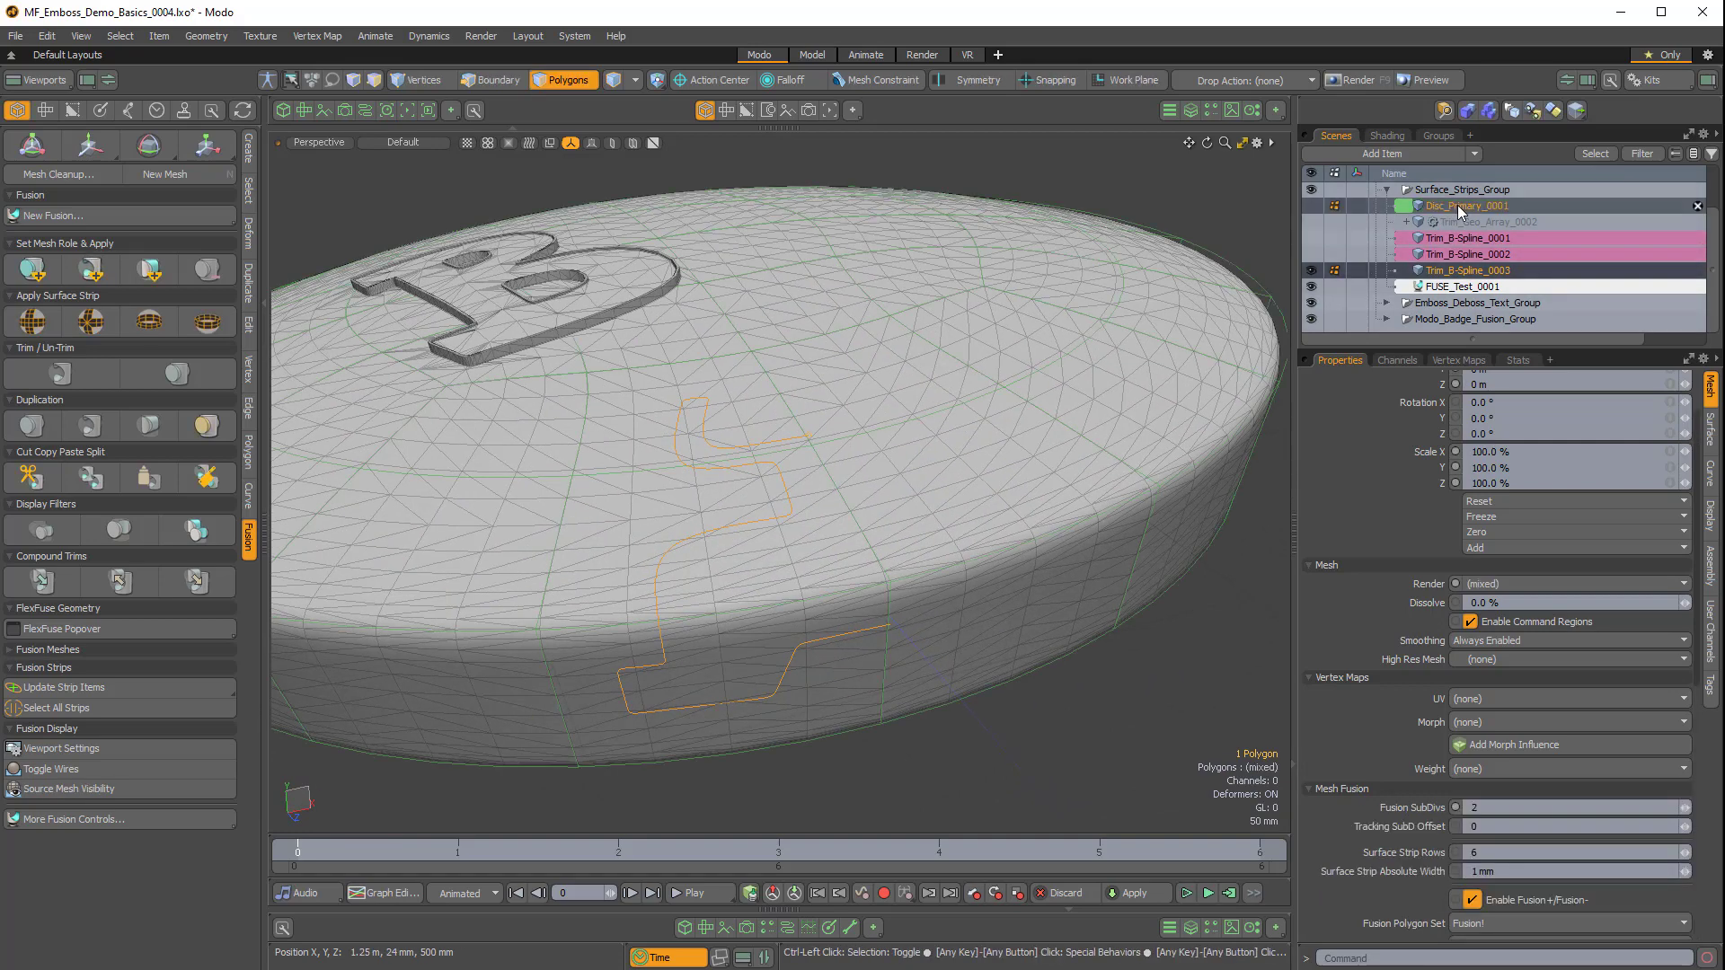
click(30, 327)
scroll(858, 562, up, 3)
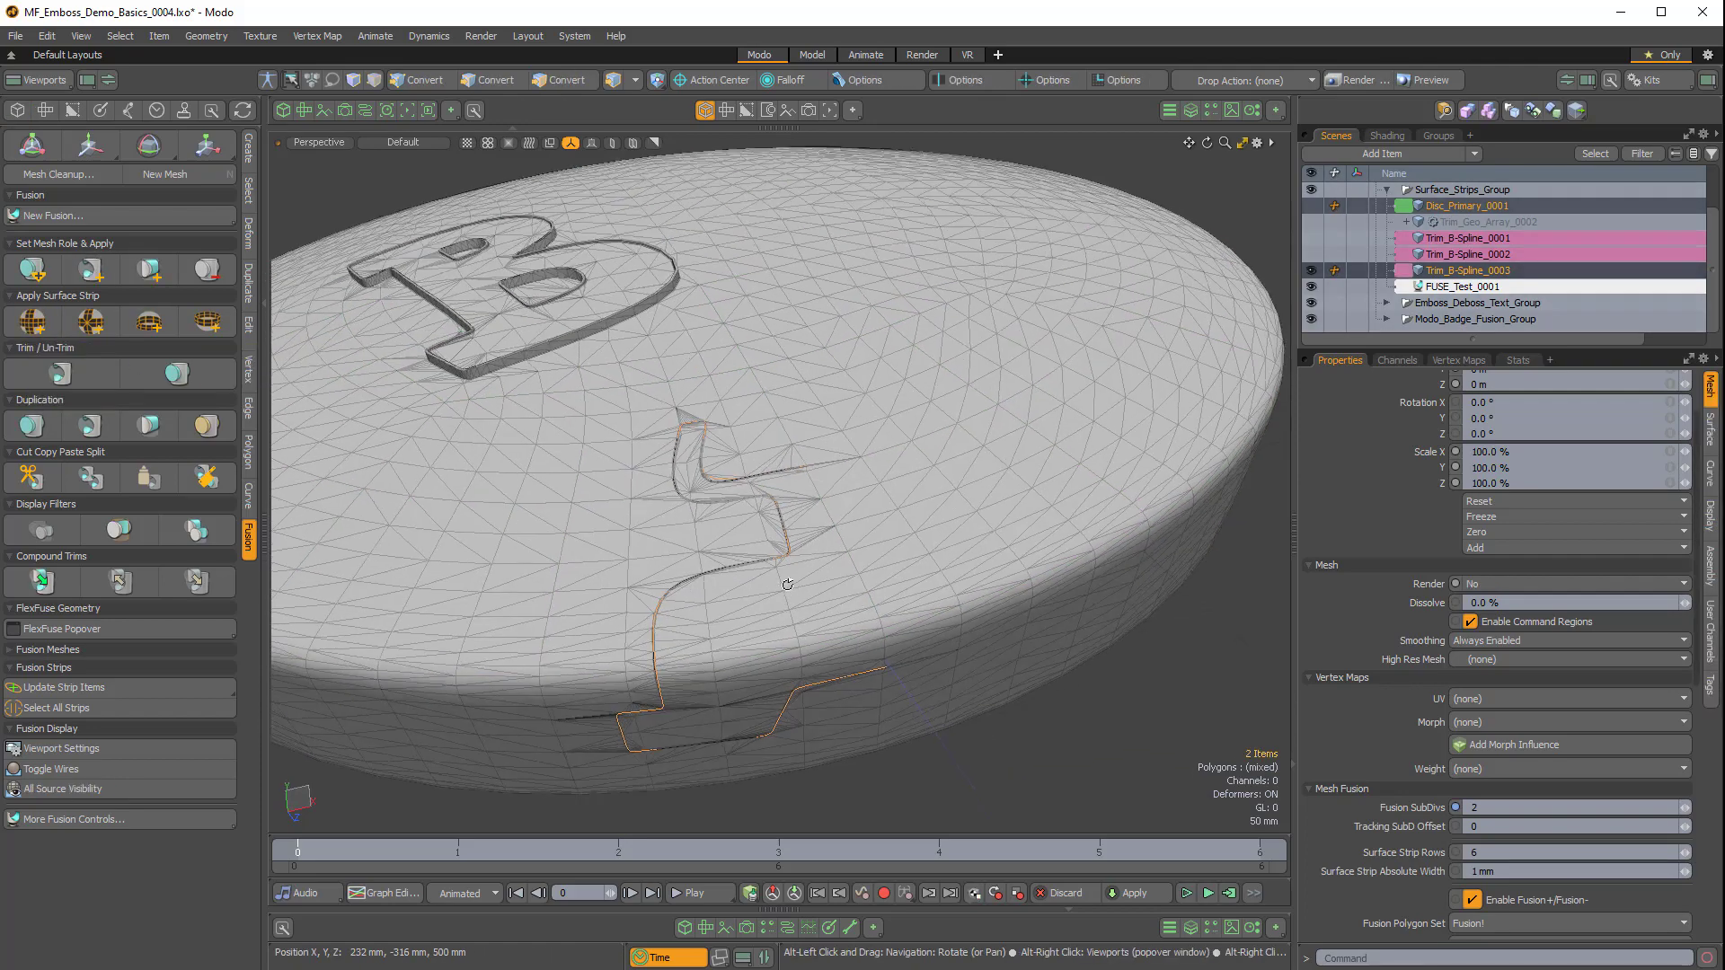
mouse_move(854, 571)
alt+mouse_down()
mouse_move(862, 446)
mouse_move(868, 570)
alt+mouse_up()
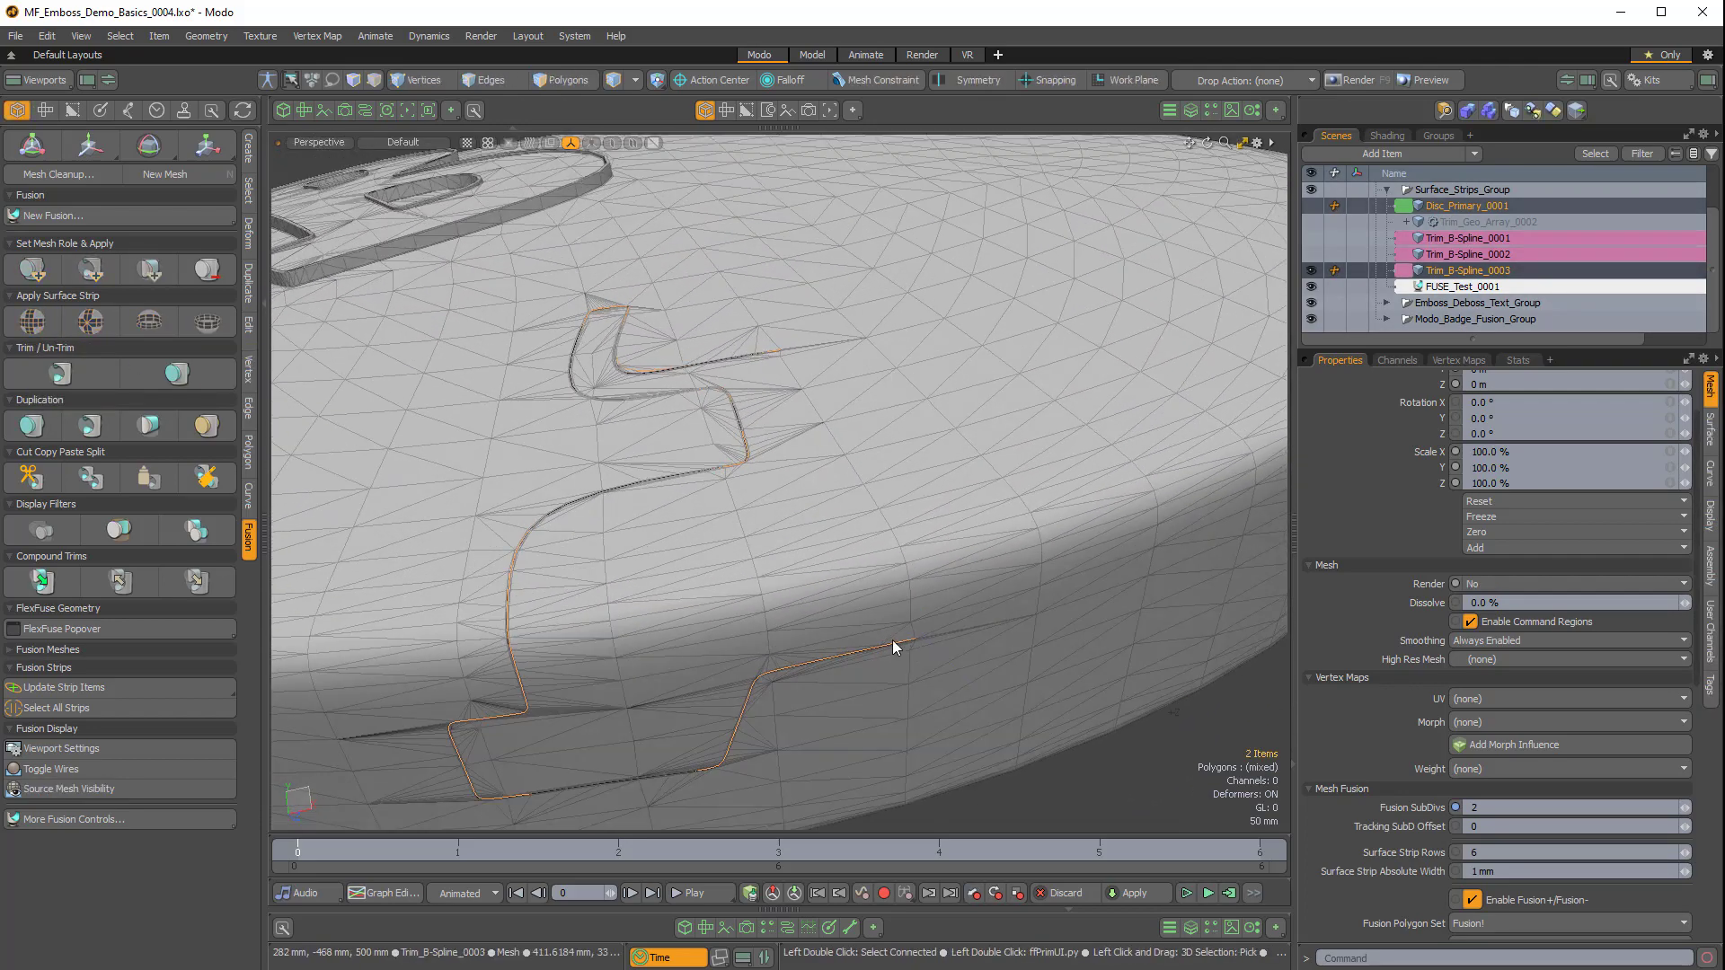
scroll(809, 440, down, 2)
scroll(823, 462, down, 3)
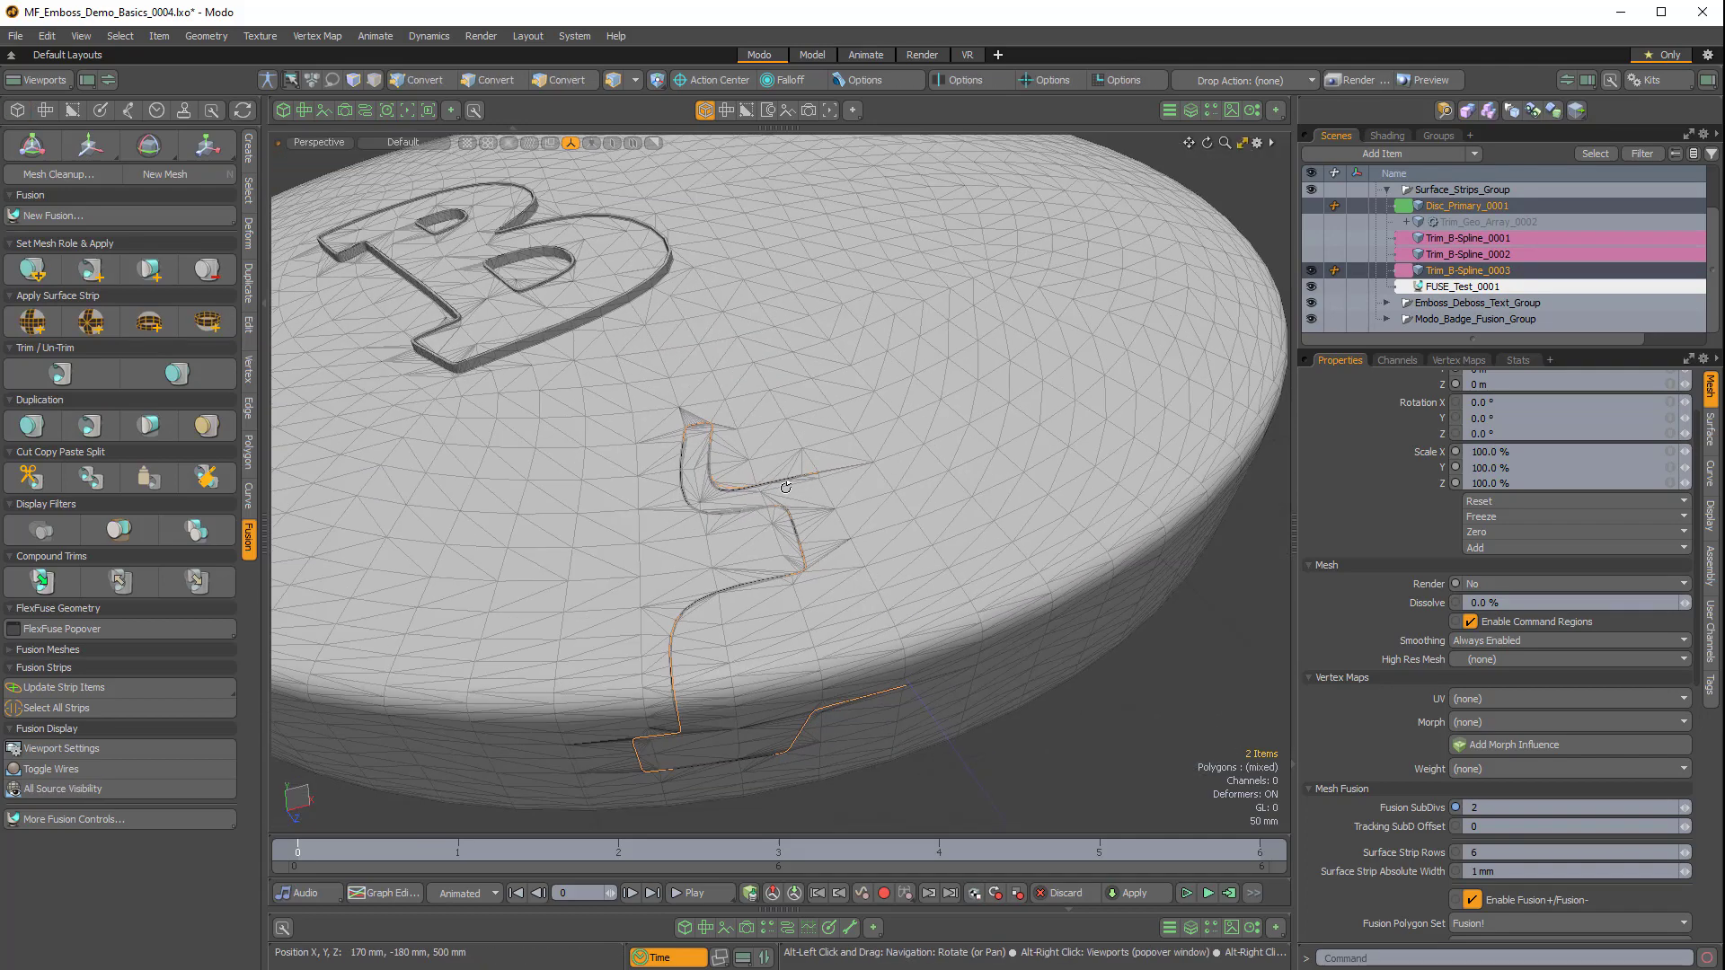
alt+drag(804, 445, 938, 368)
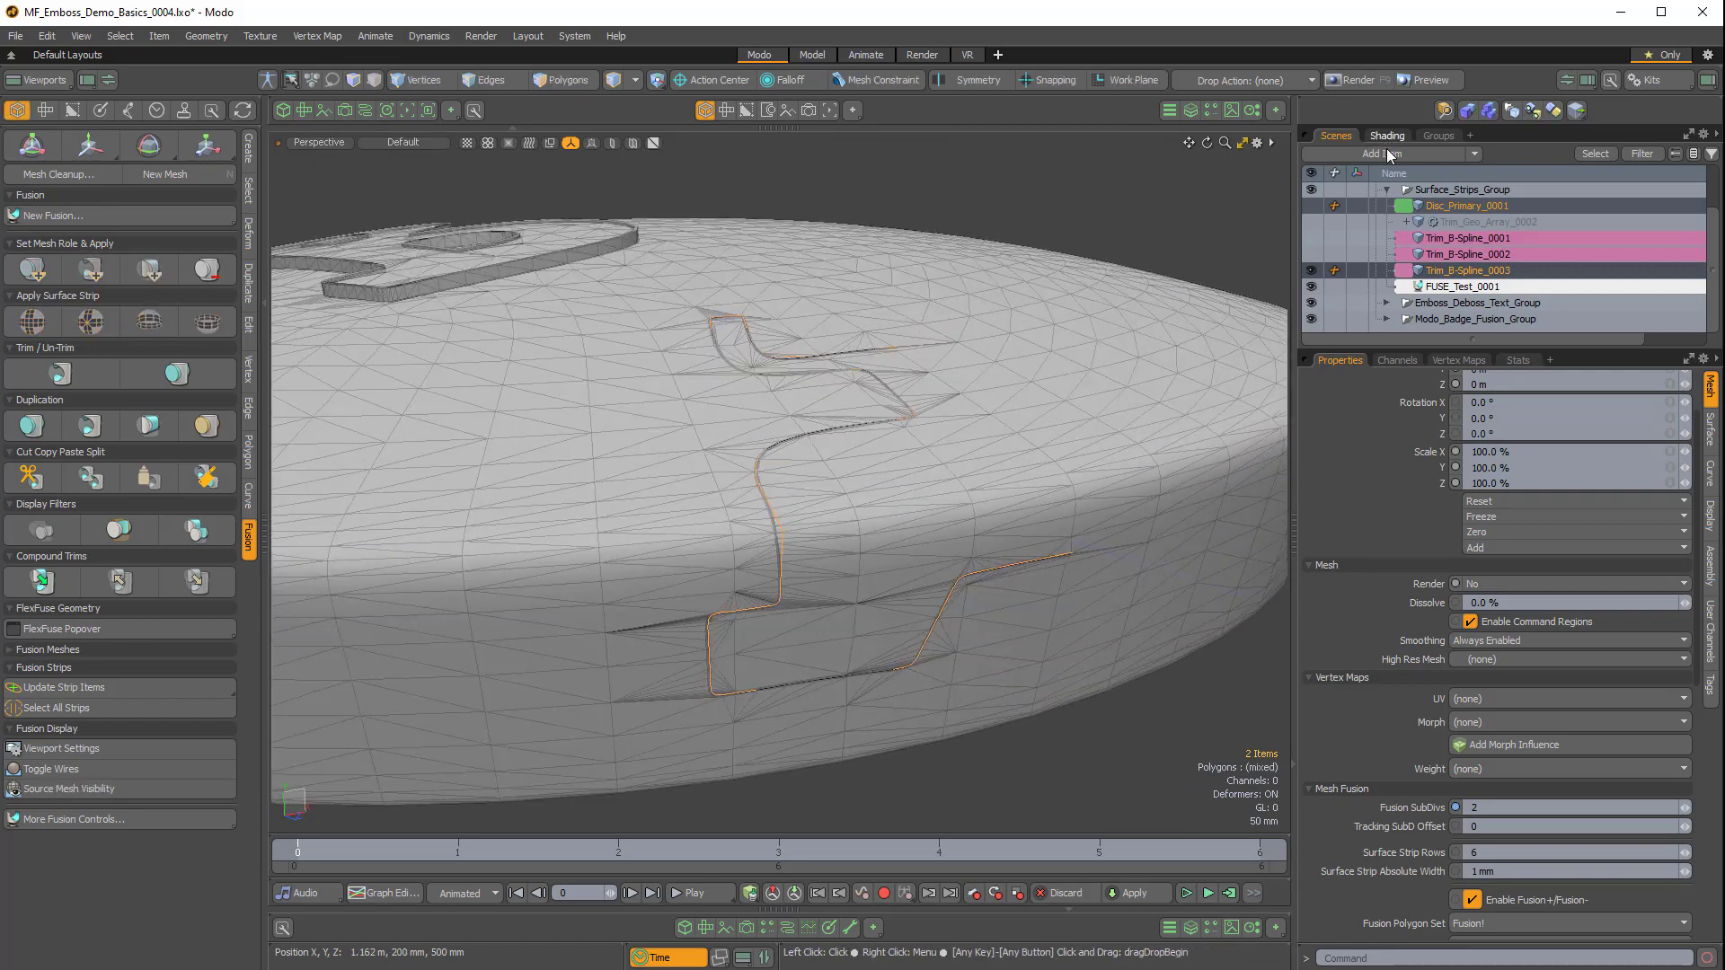
Select only Trim_B-Spline_0003 and set its extrude direction to Extrude Along Surface Normal.
click(1459, 270)
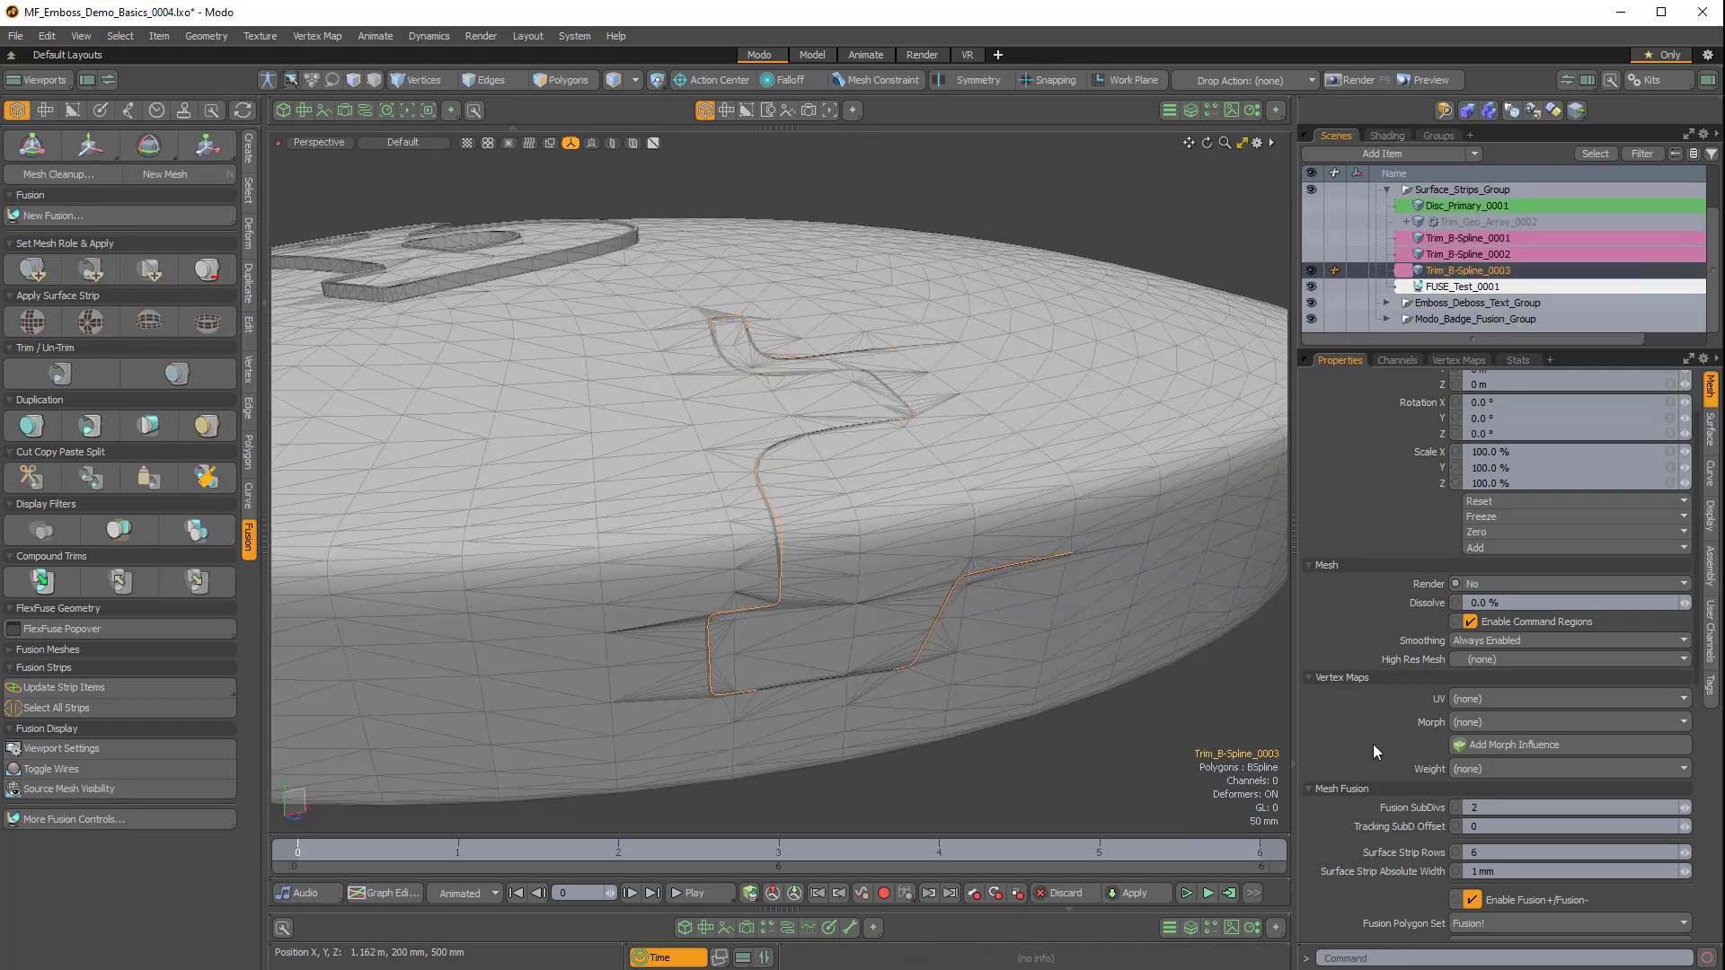
scroll(1374, 746, down, 5)
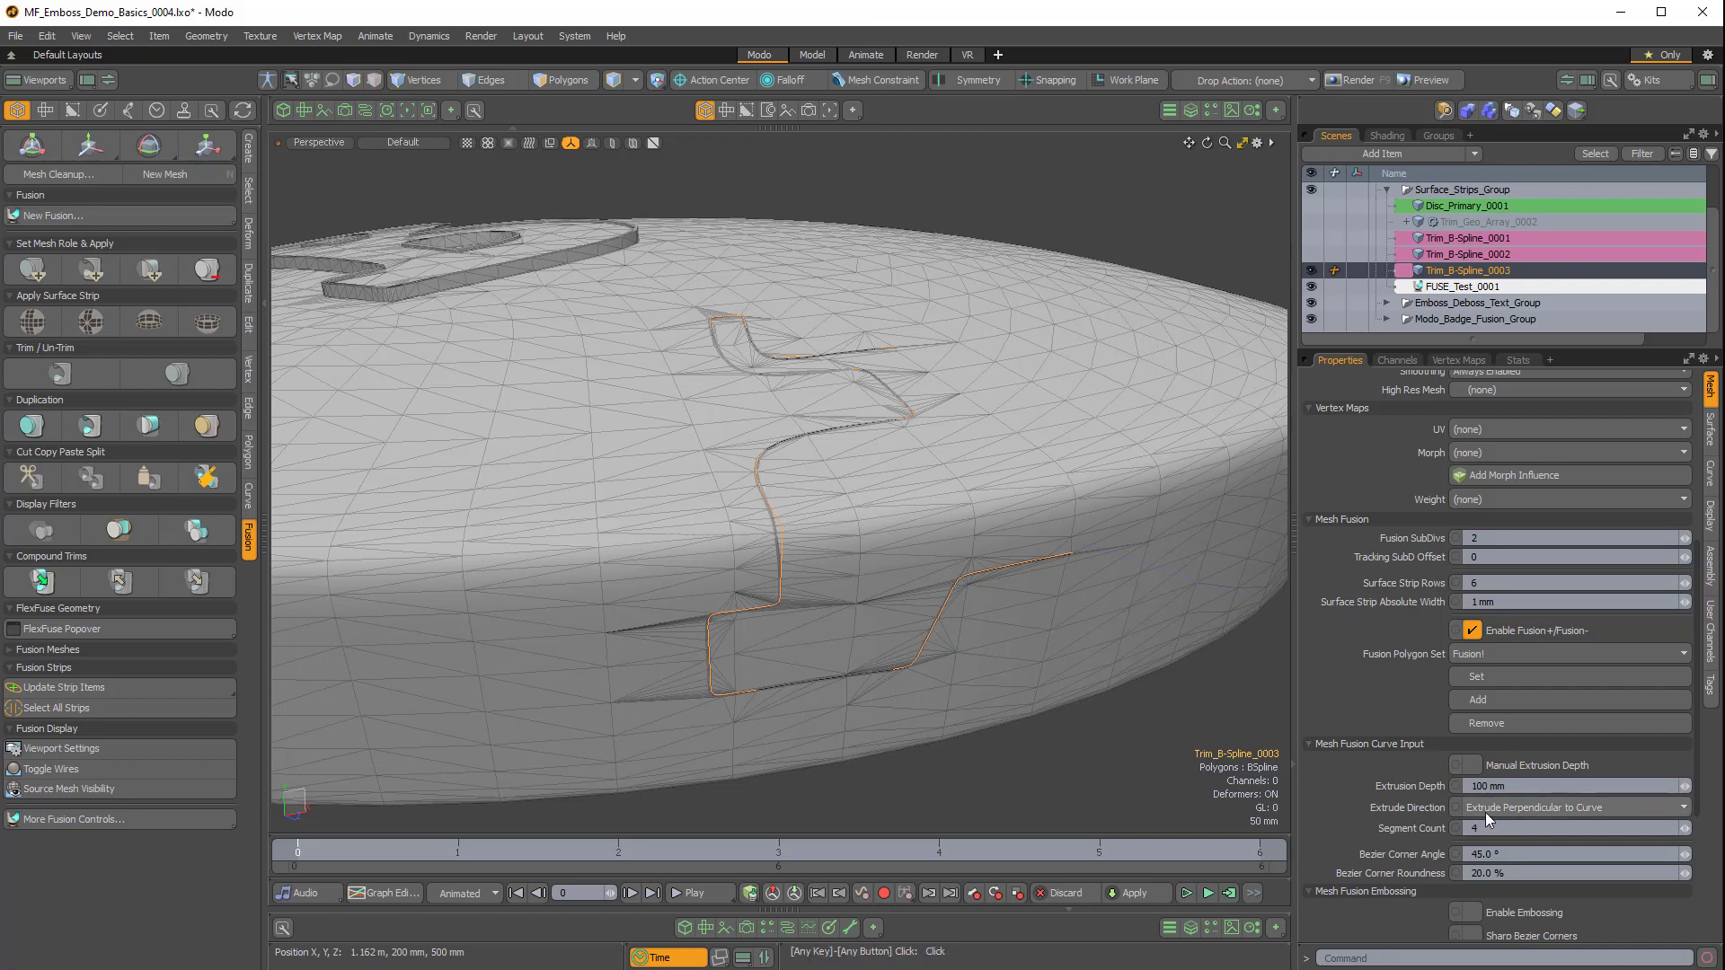
click(1473, 808)
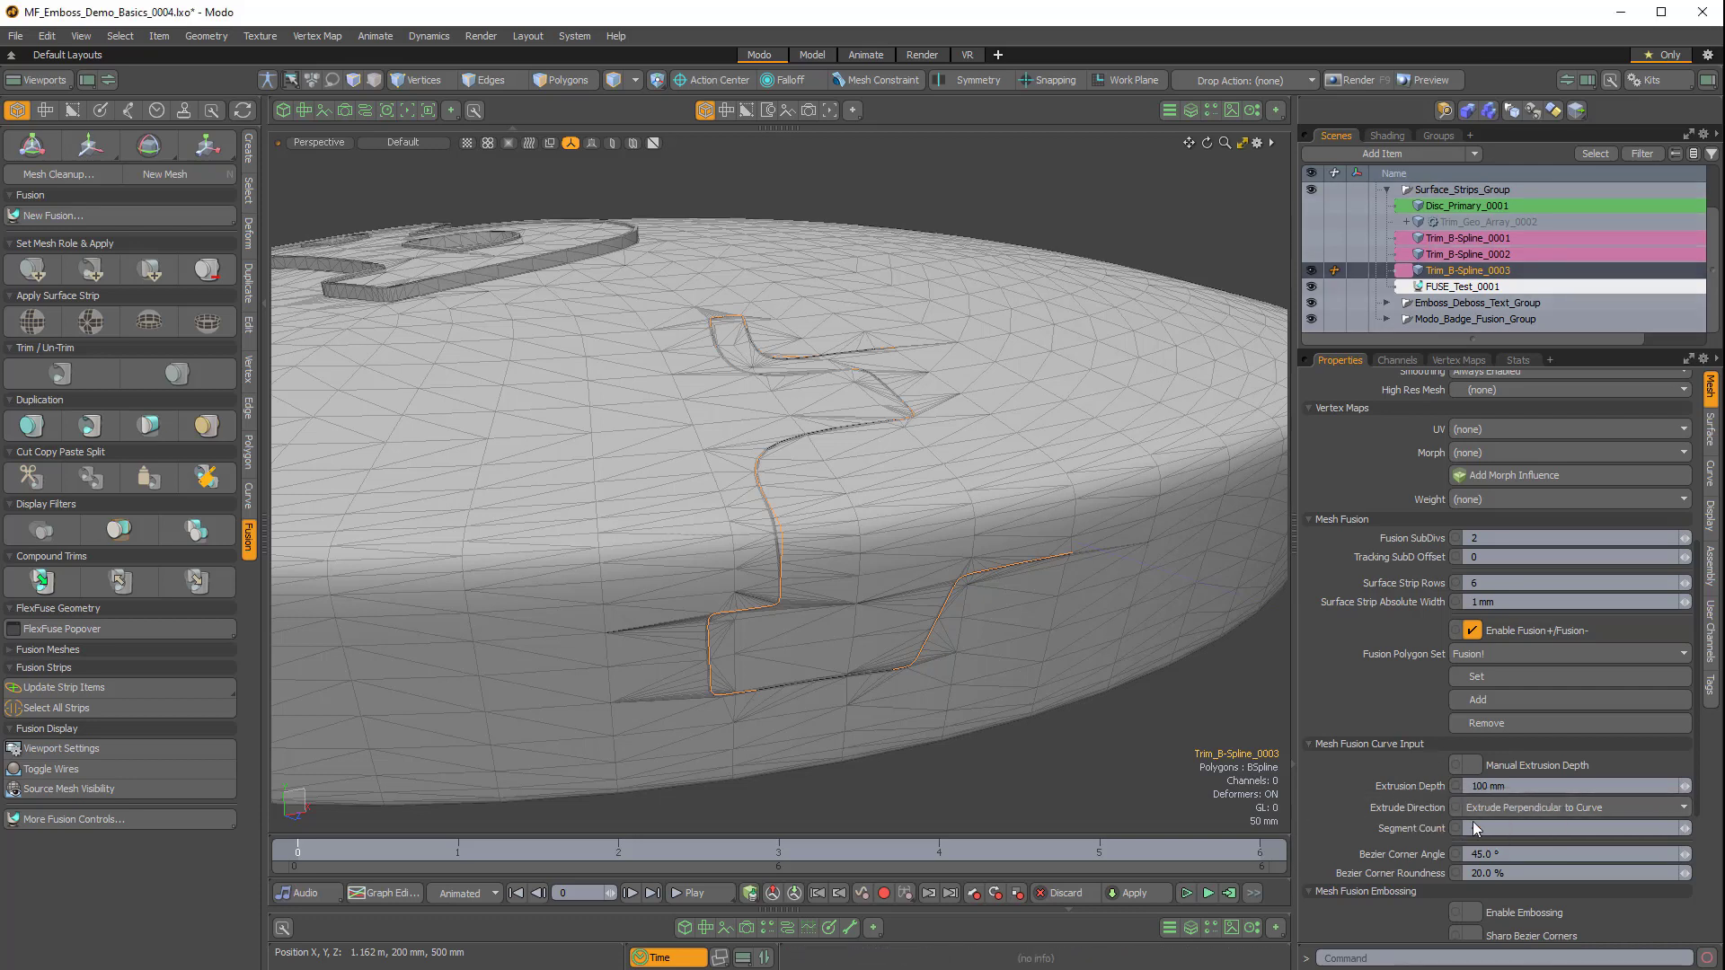
alt+drag(908, 465, 977, 526)
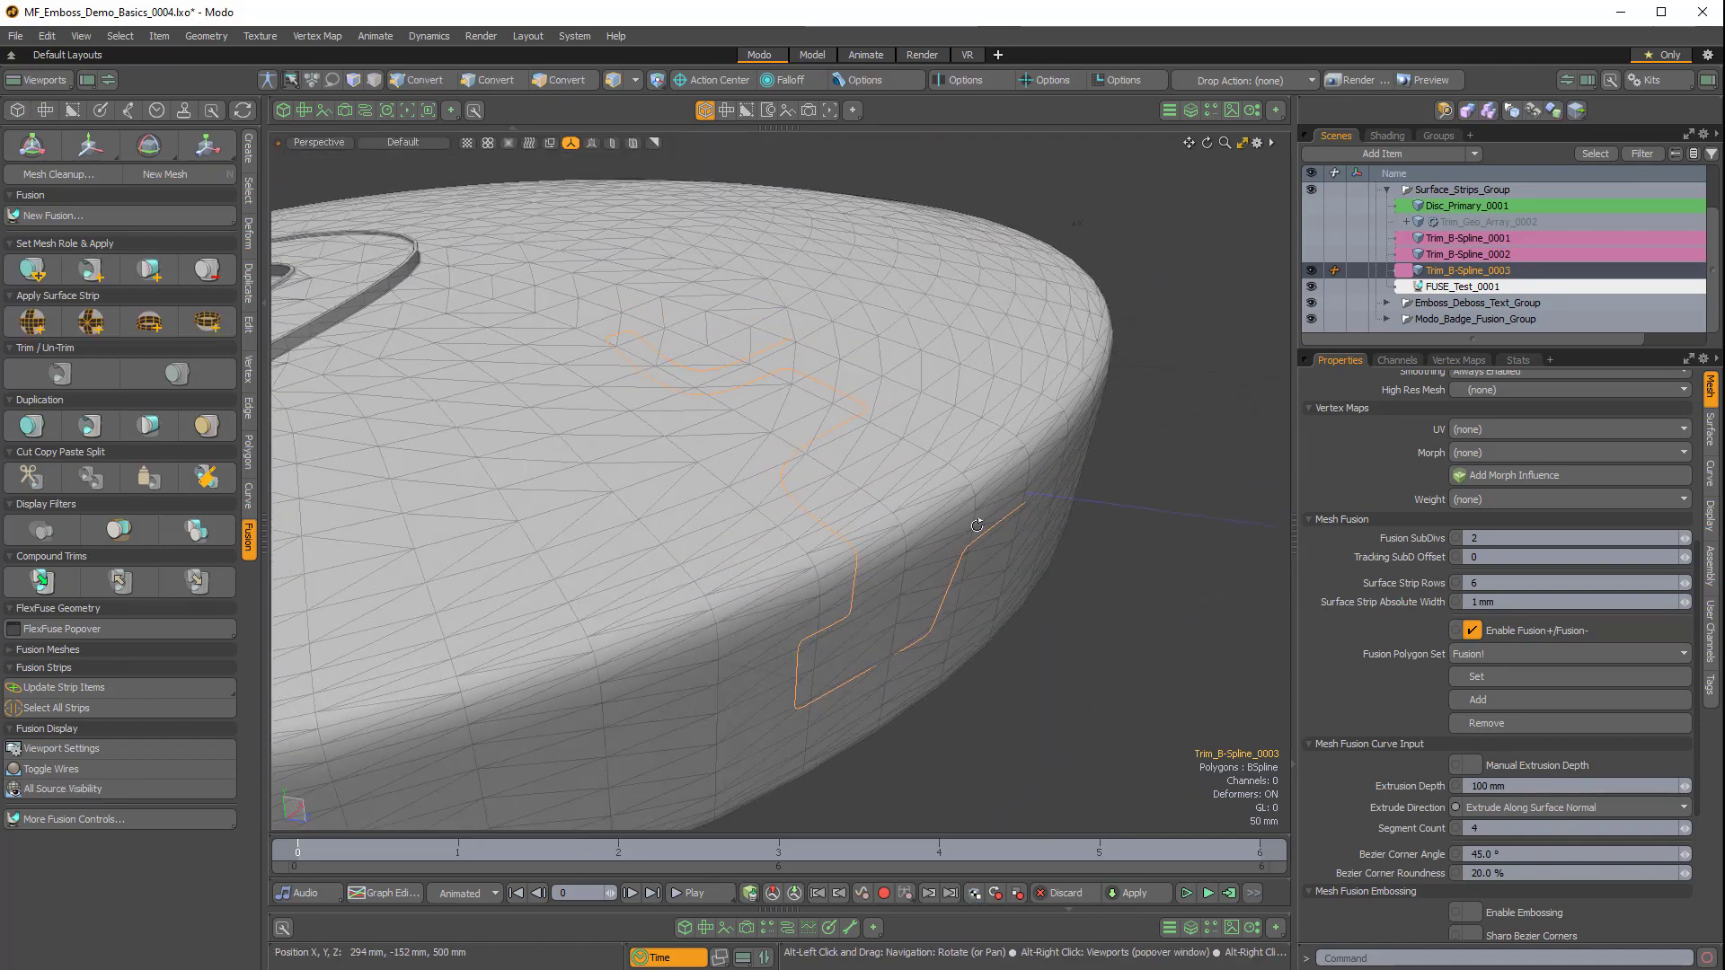
Enable manual extrusion depth for Trim_B-Spline_0003, set the extrusion depth to 5 mm, and inspect the strip around the disc's edge.
click(1474, 765)
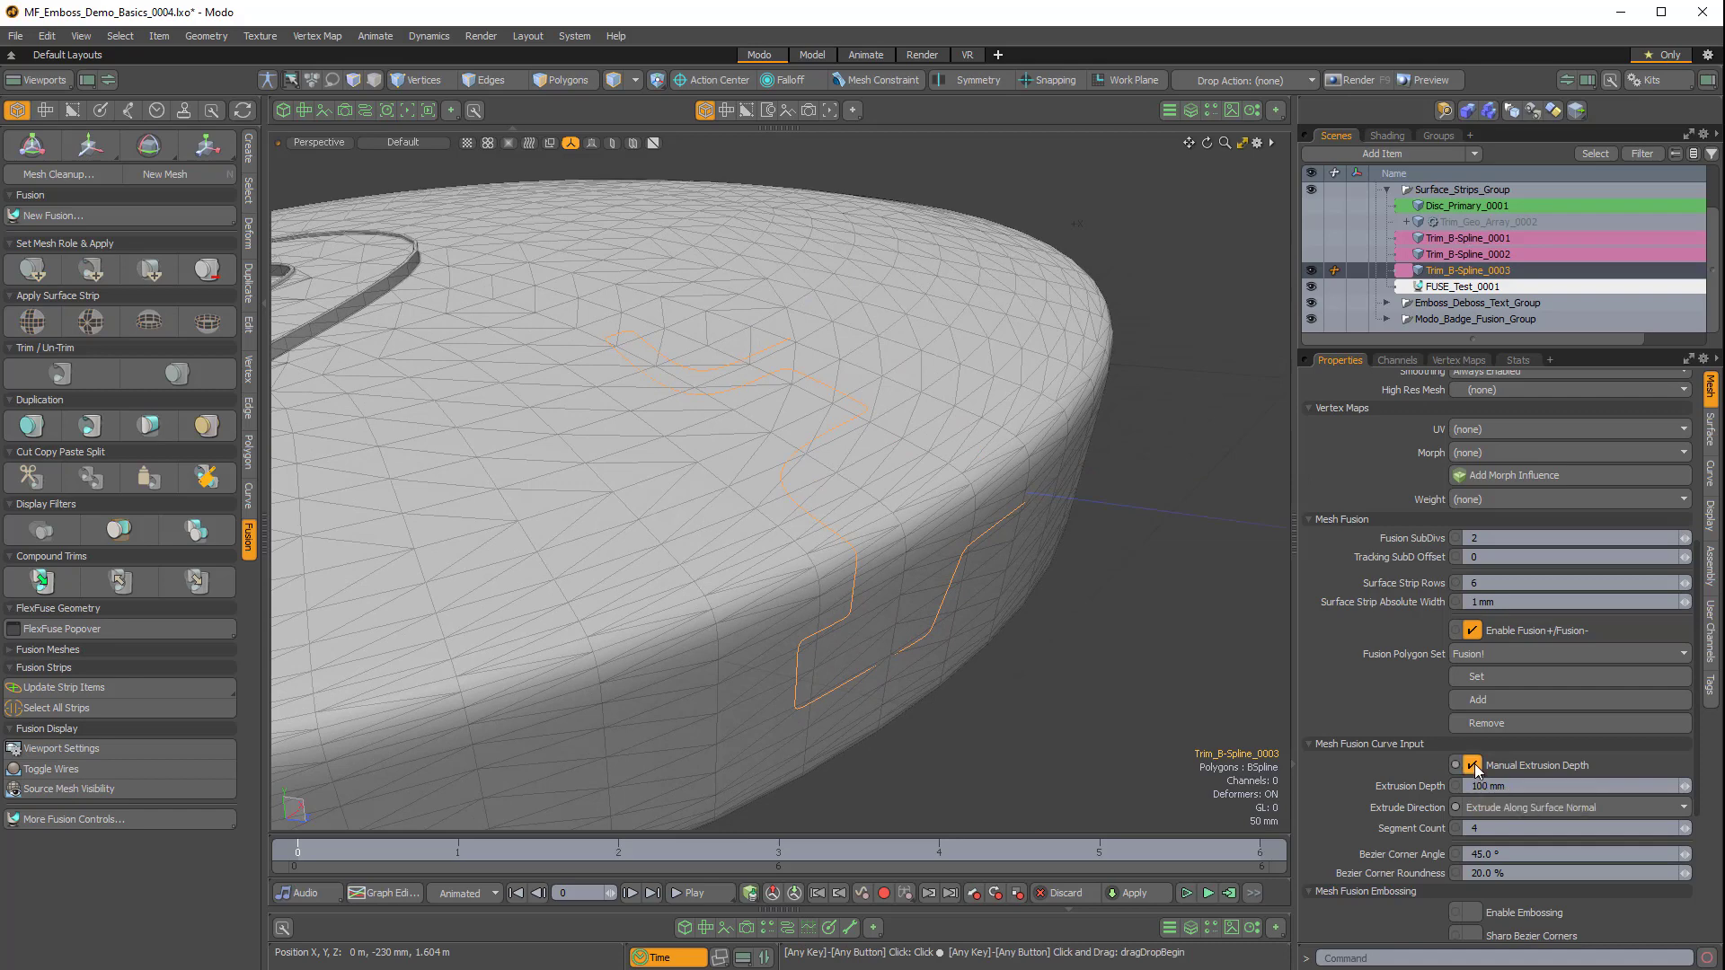
key(Tab)
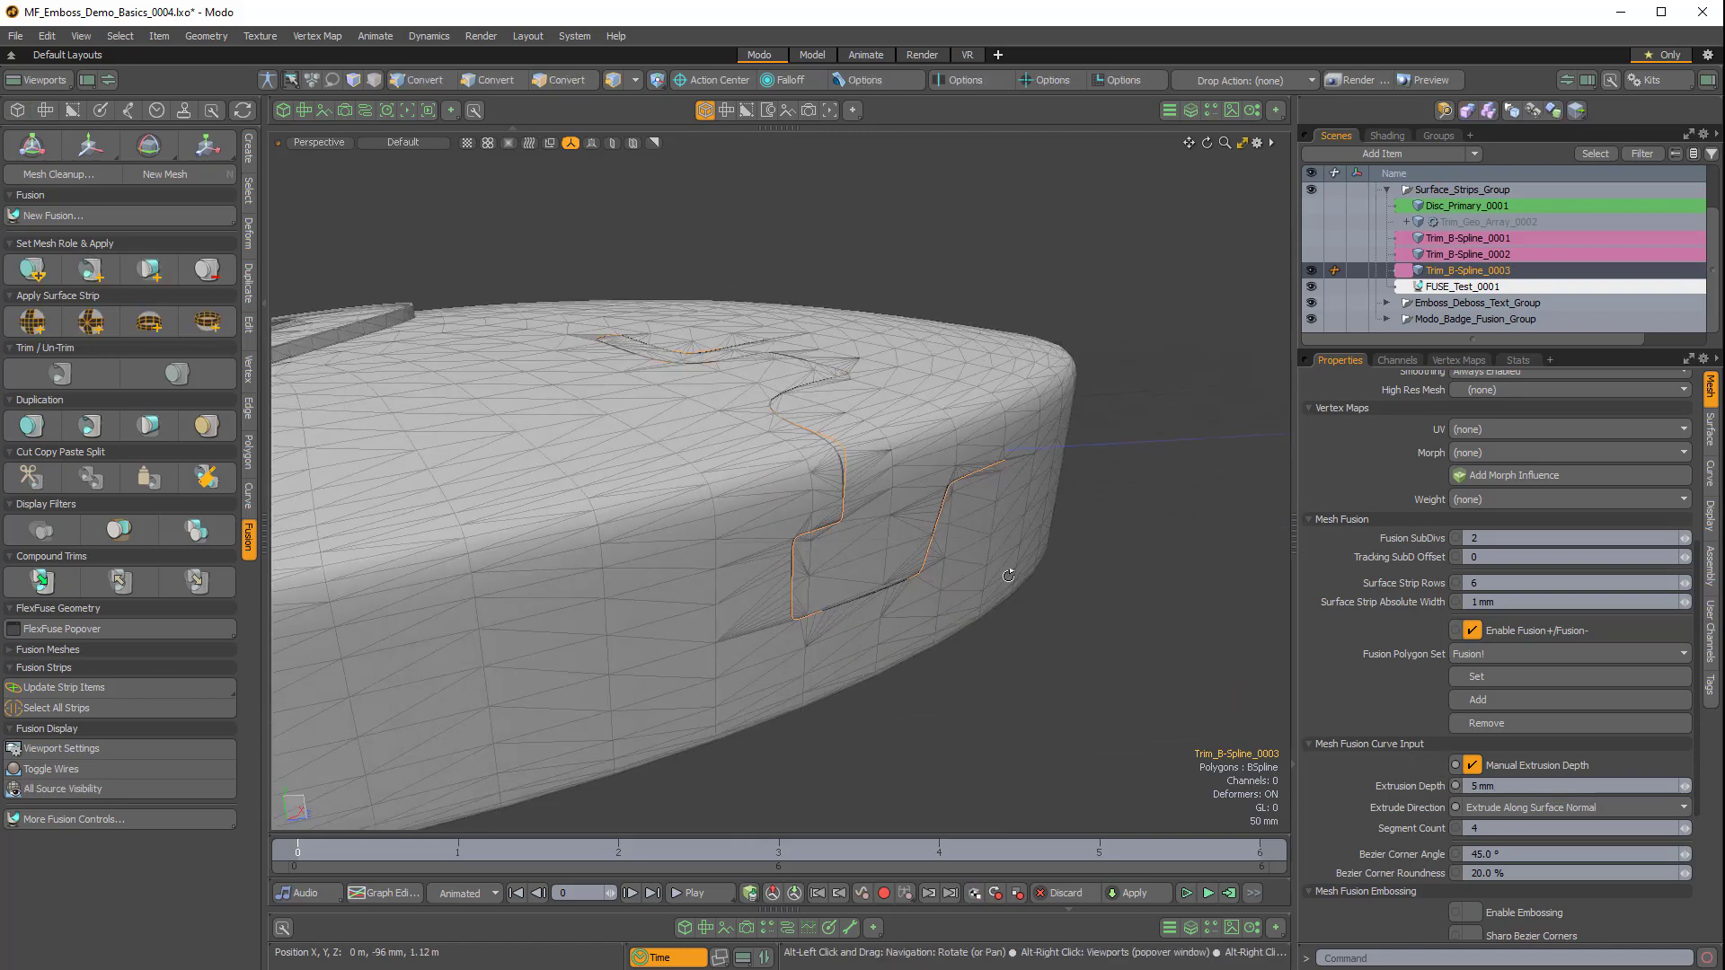
alt+drag(889, 404, 1130, 410)
scroll(763, 473, up, 3)
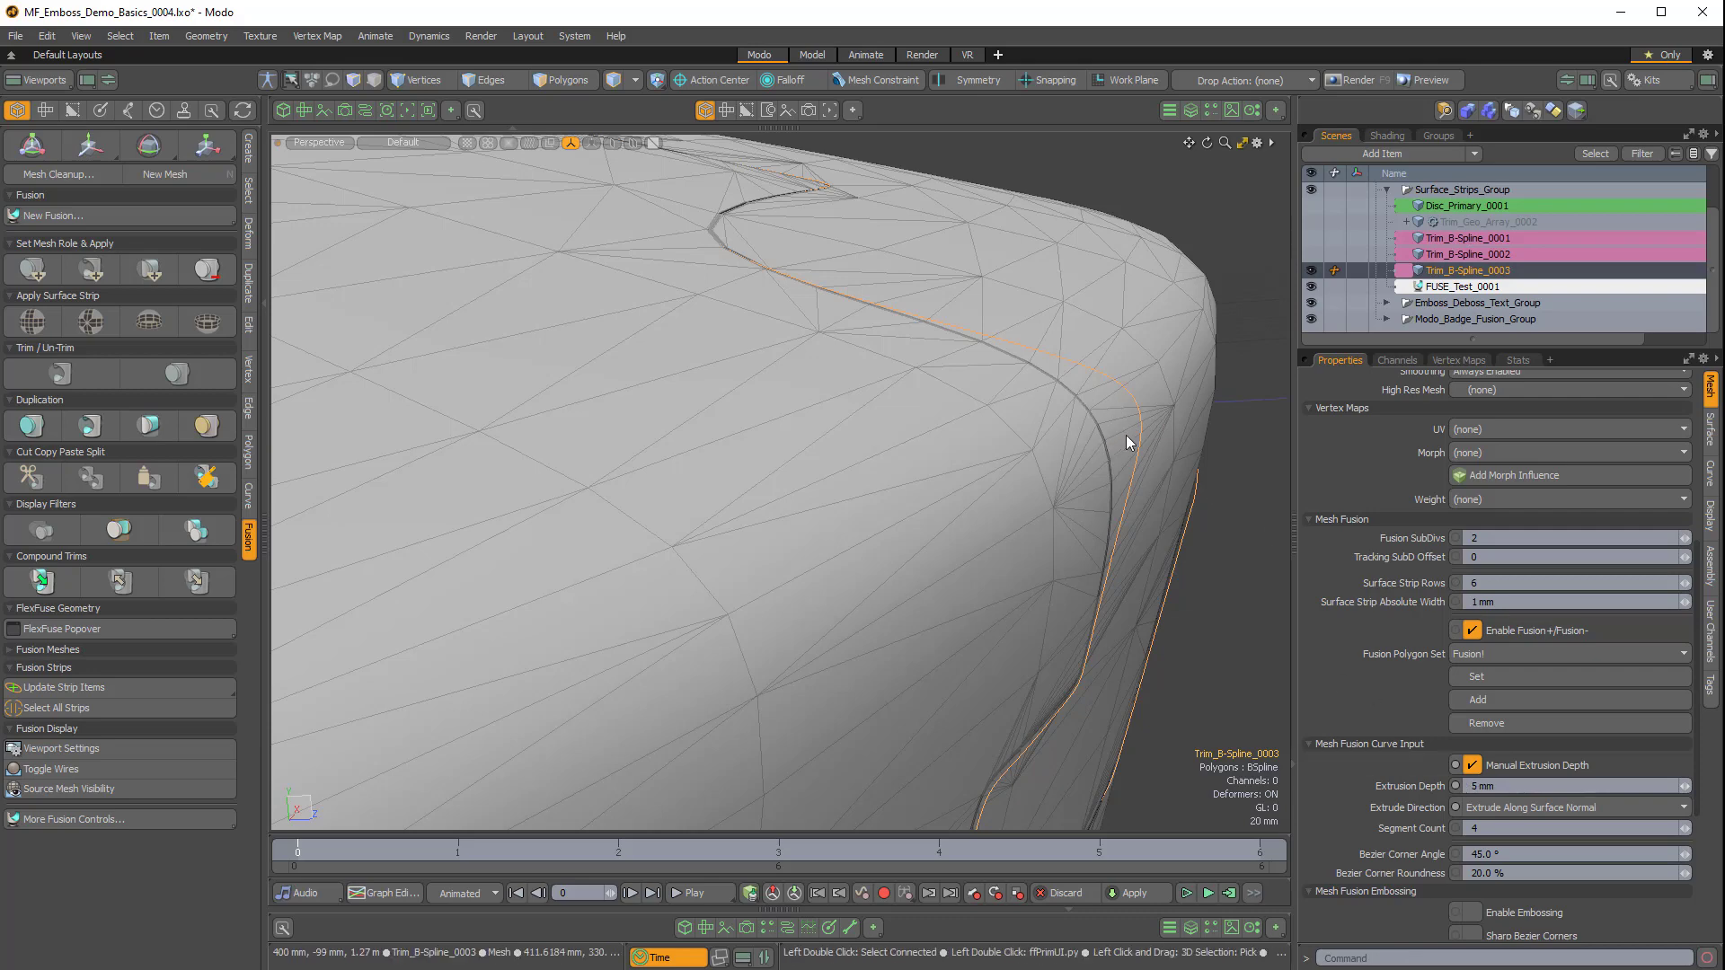
key(shift+a)
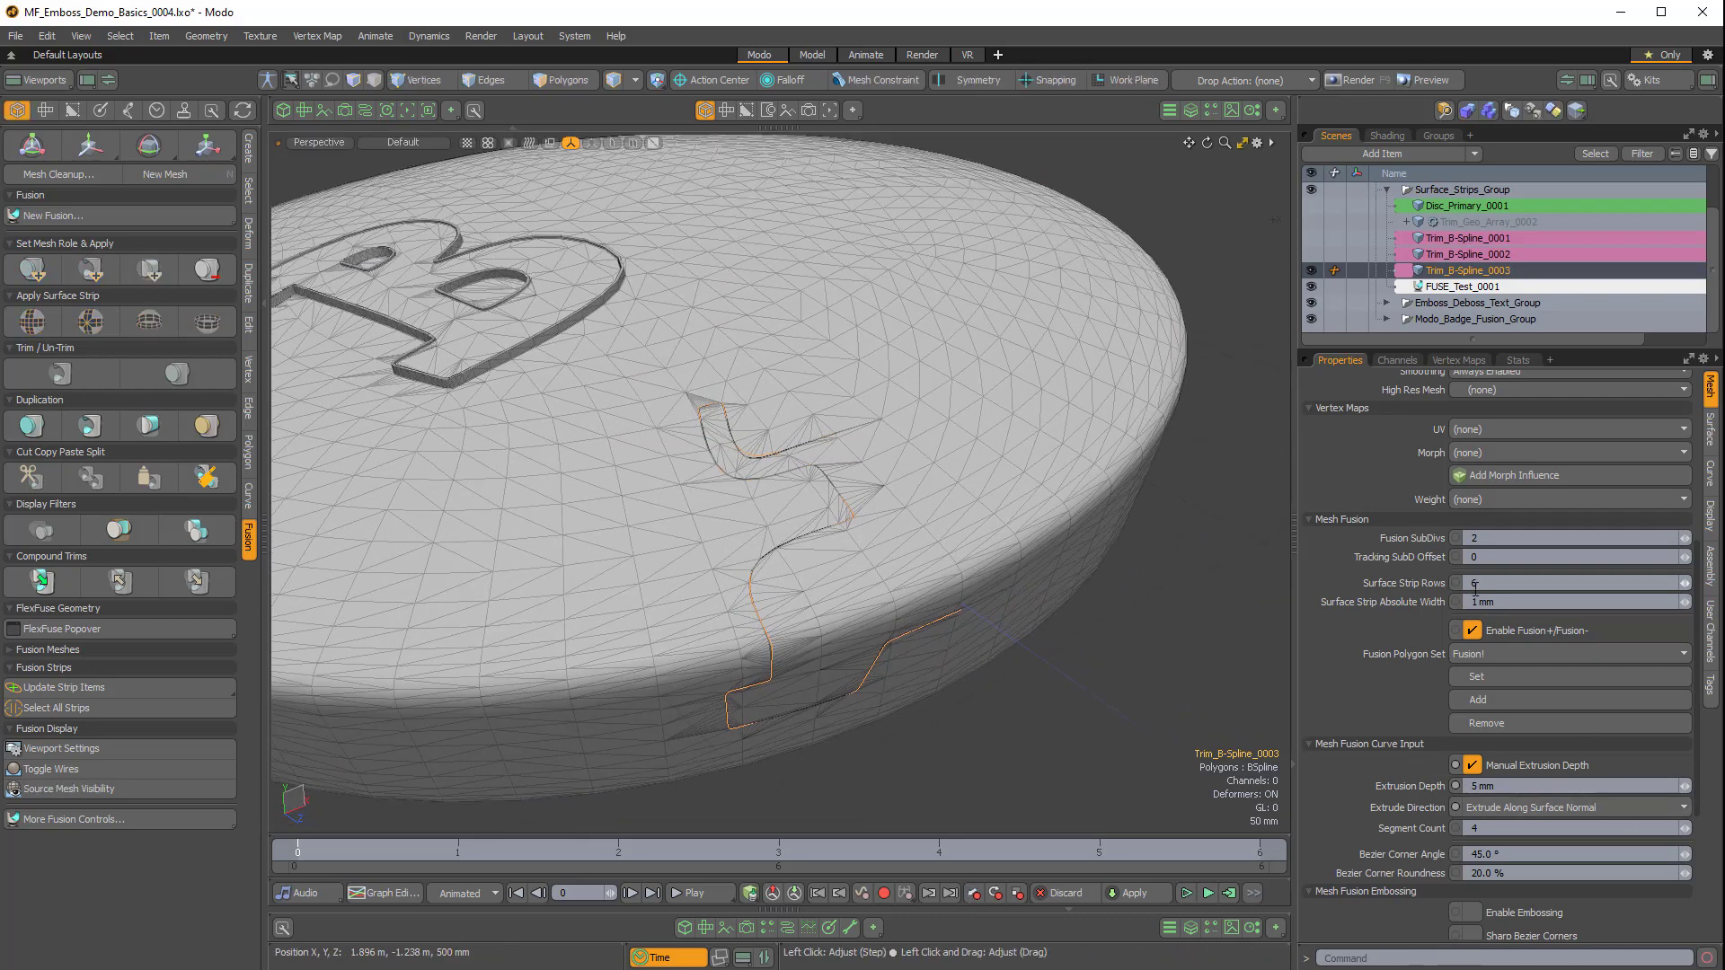
Set the surface strip absolute width of Trim_B-Spline_0003 to 8 mm.
drag(1449, 604, 1436, 611)
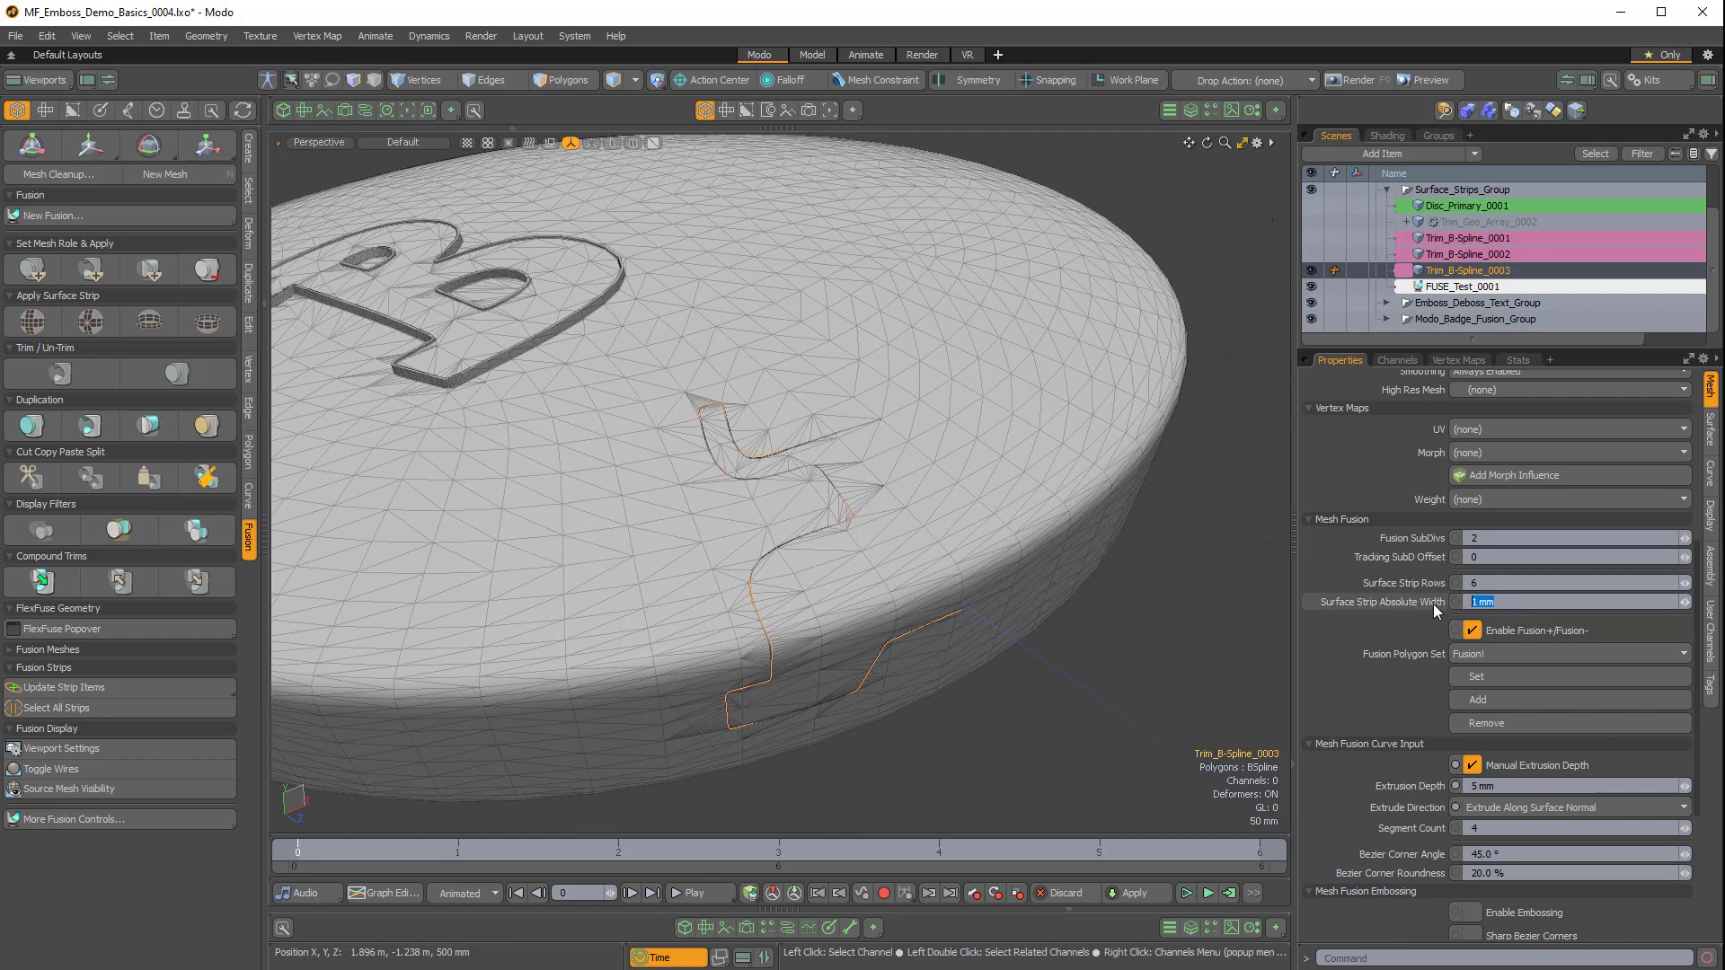
text(8 mm)
key(Return)
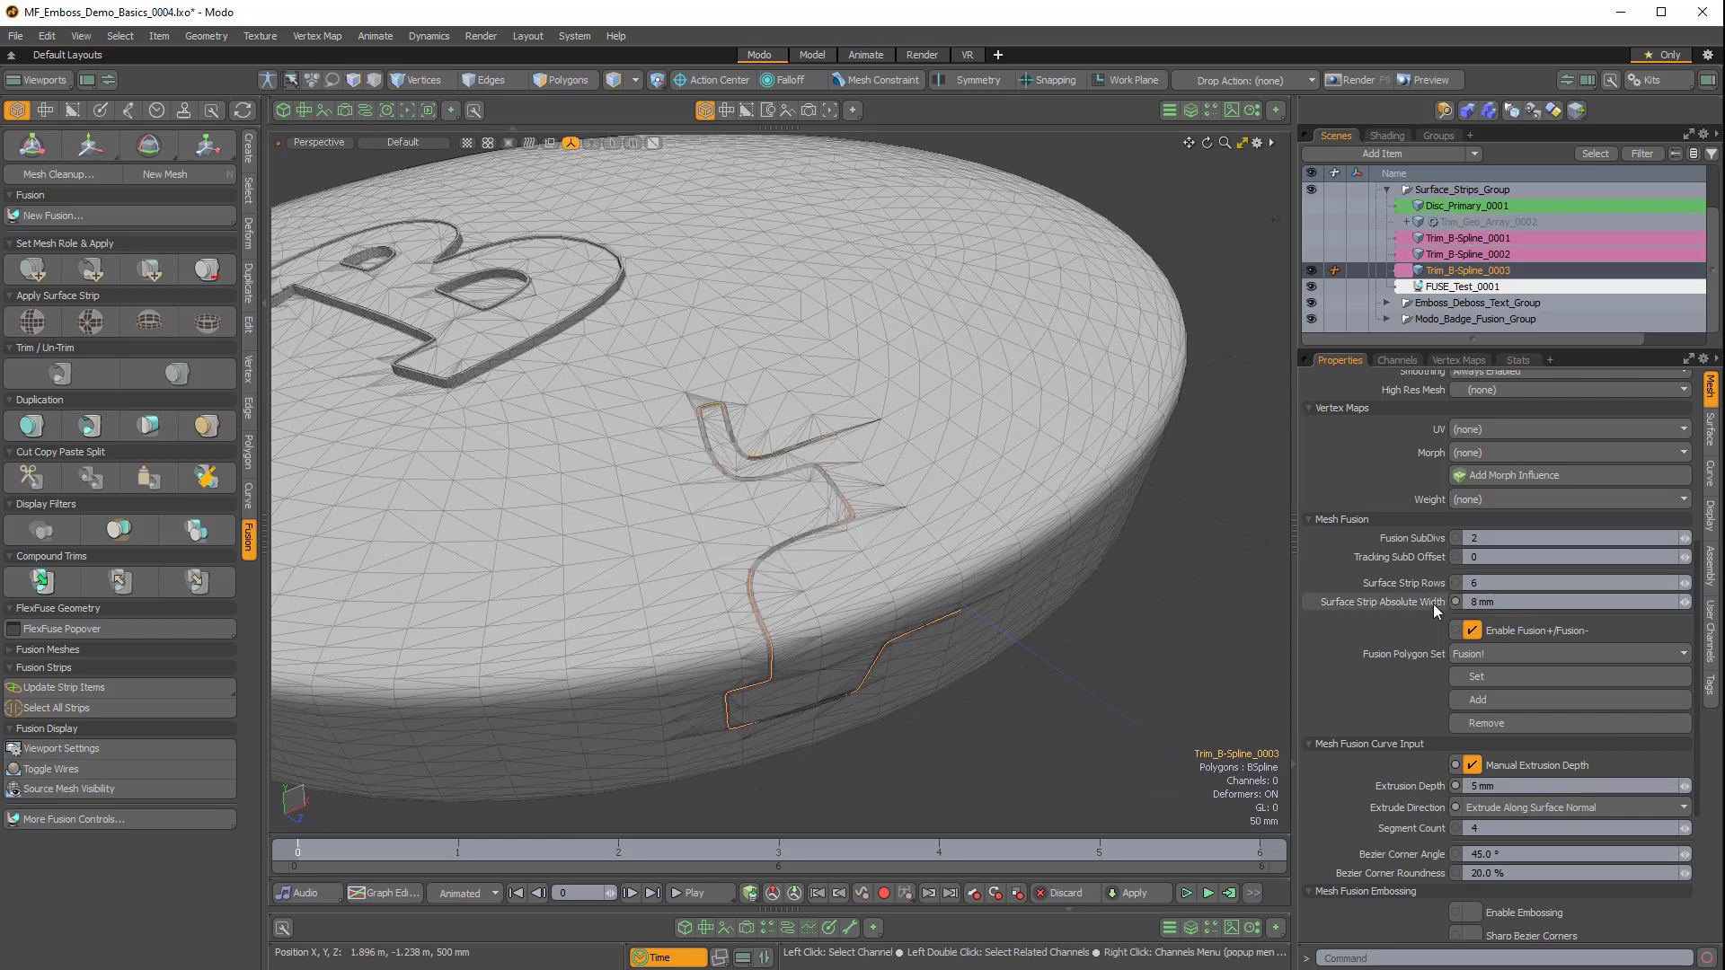
scroll(793, 599, up, 6)
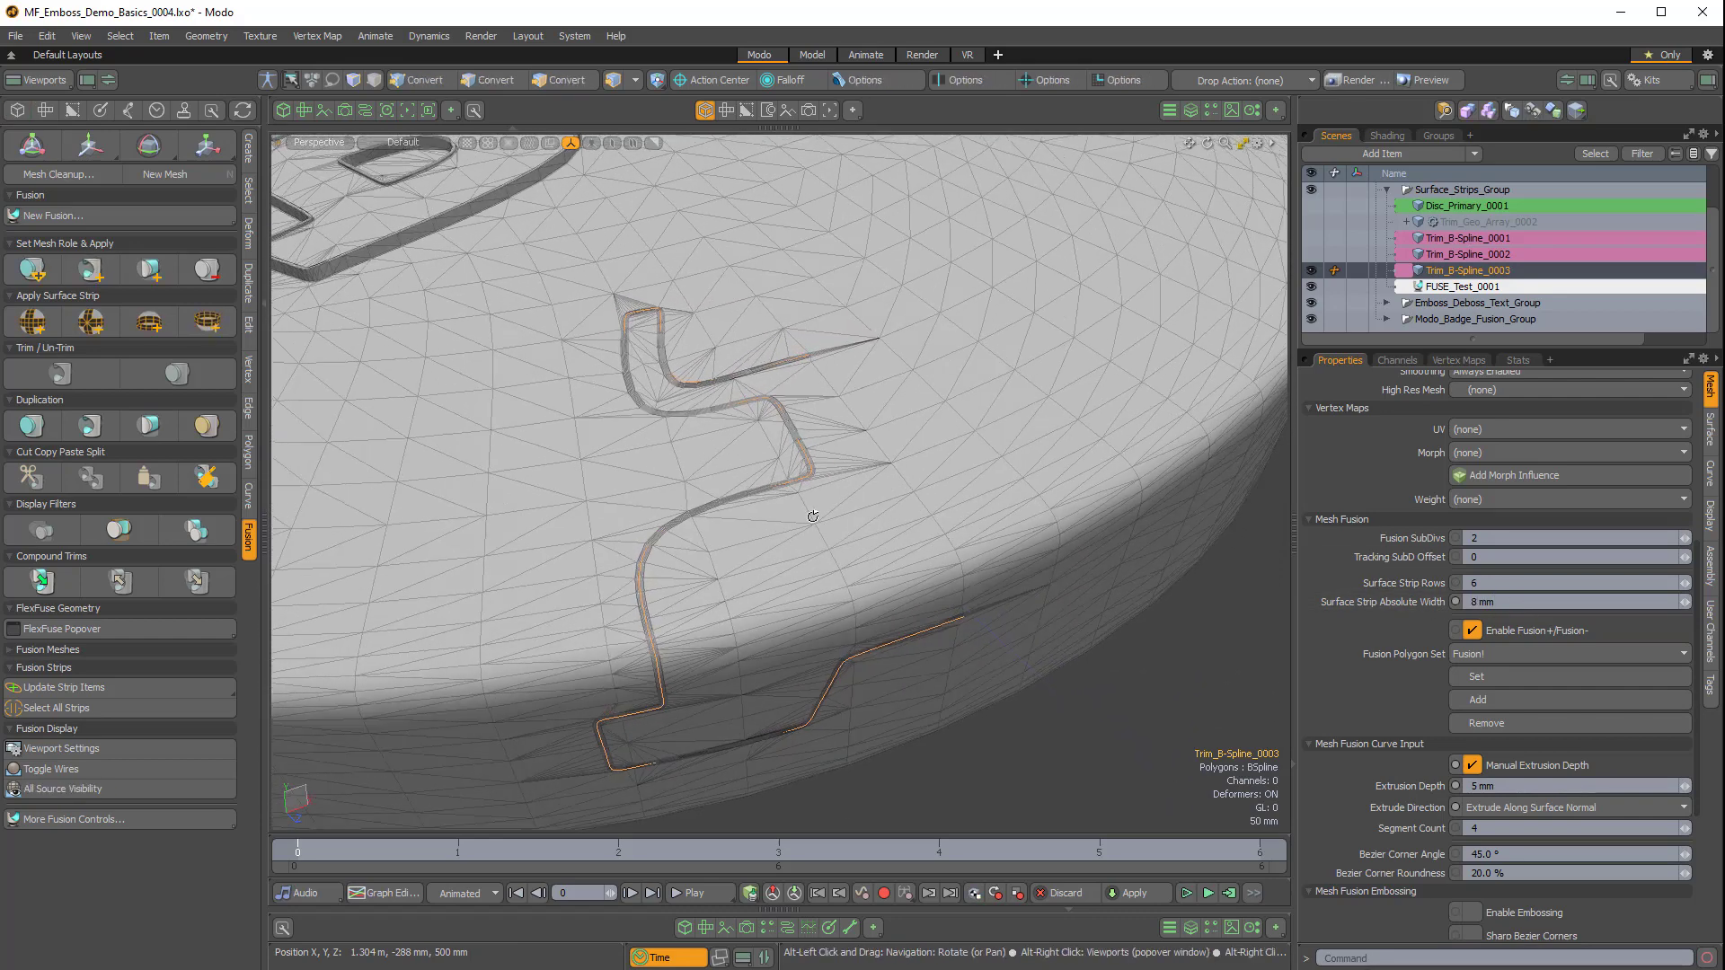
Set the surface strip rows of Trim_B-Spline_0003 to 1 and view the strip across the disc's top and side.
scroll(792, 599, up, 4)
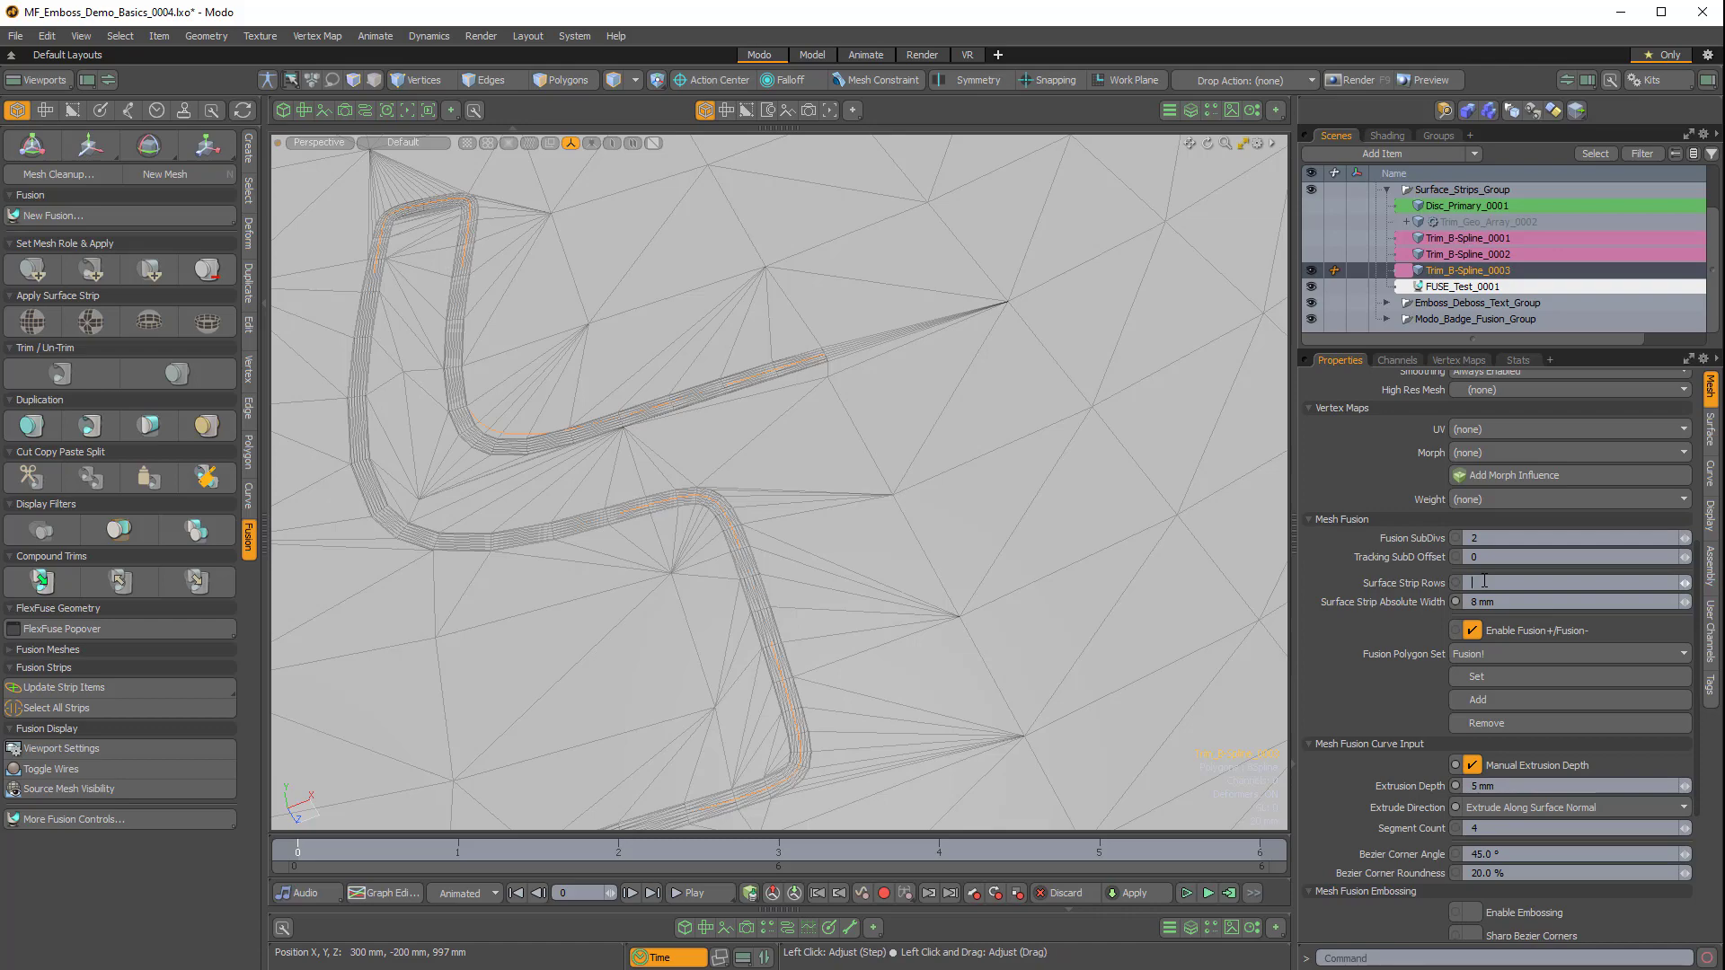
key(Return)
alt+drag(842, 497, 899, 485)
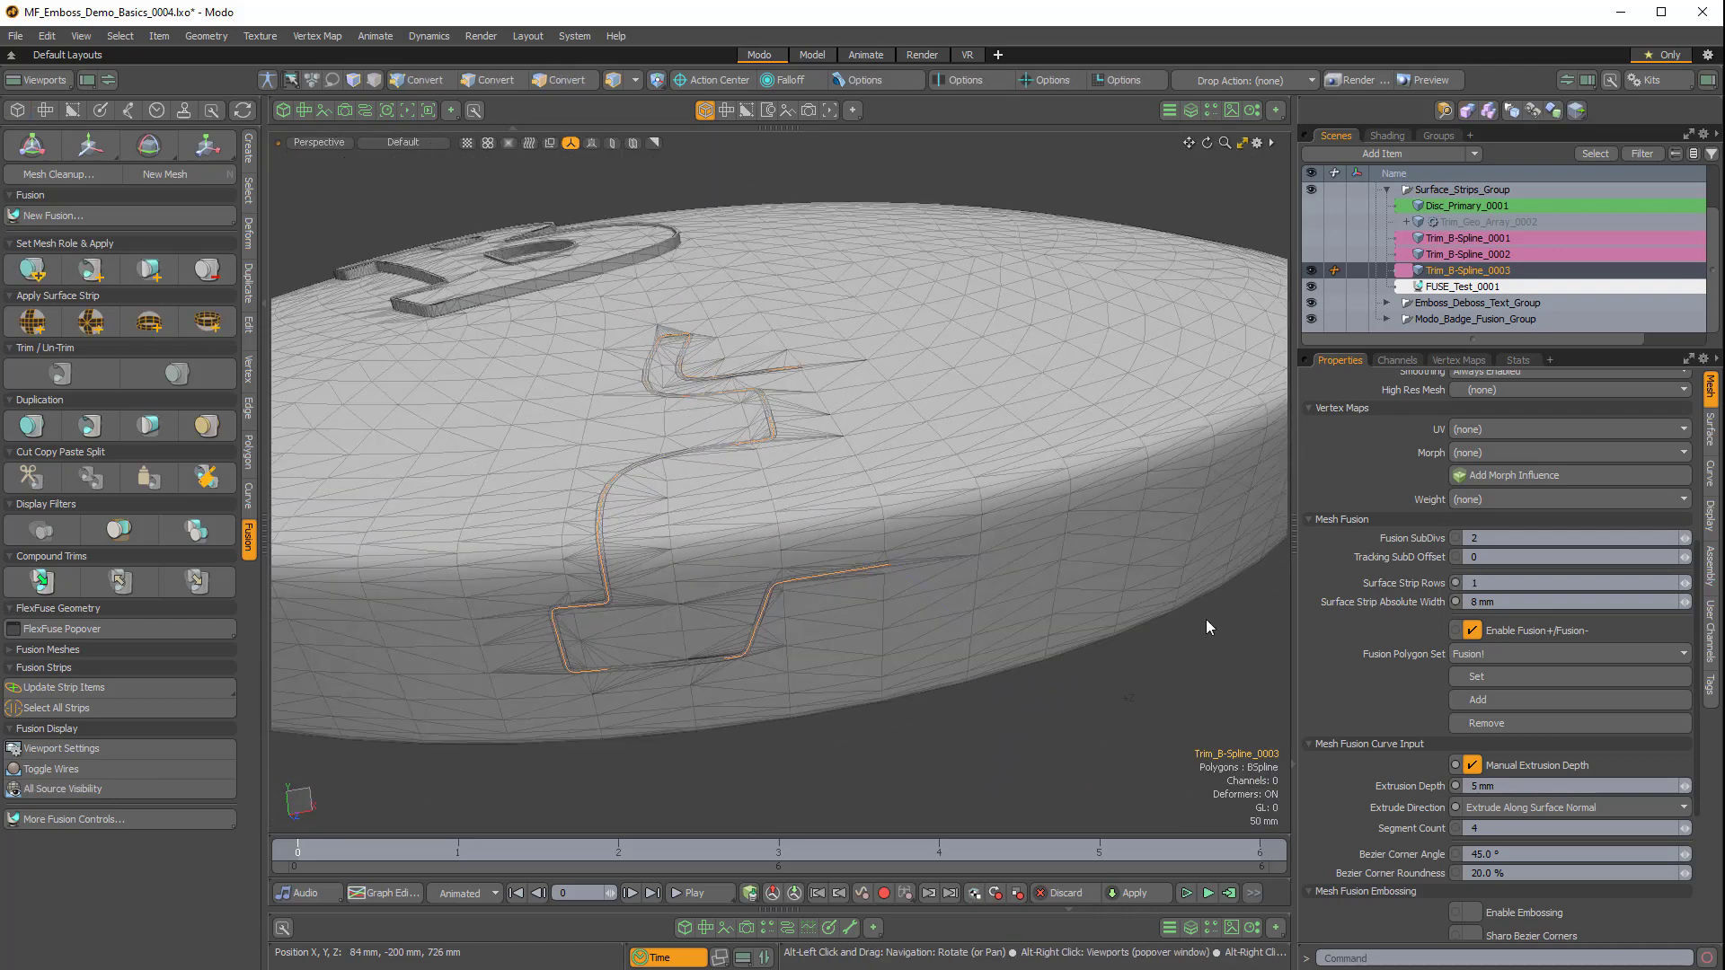
Enable embossing on Trim_B-Spline_0003 and inspect the strip's mesh rows up close at its open end.
scroll(1482, 799, down, 3)
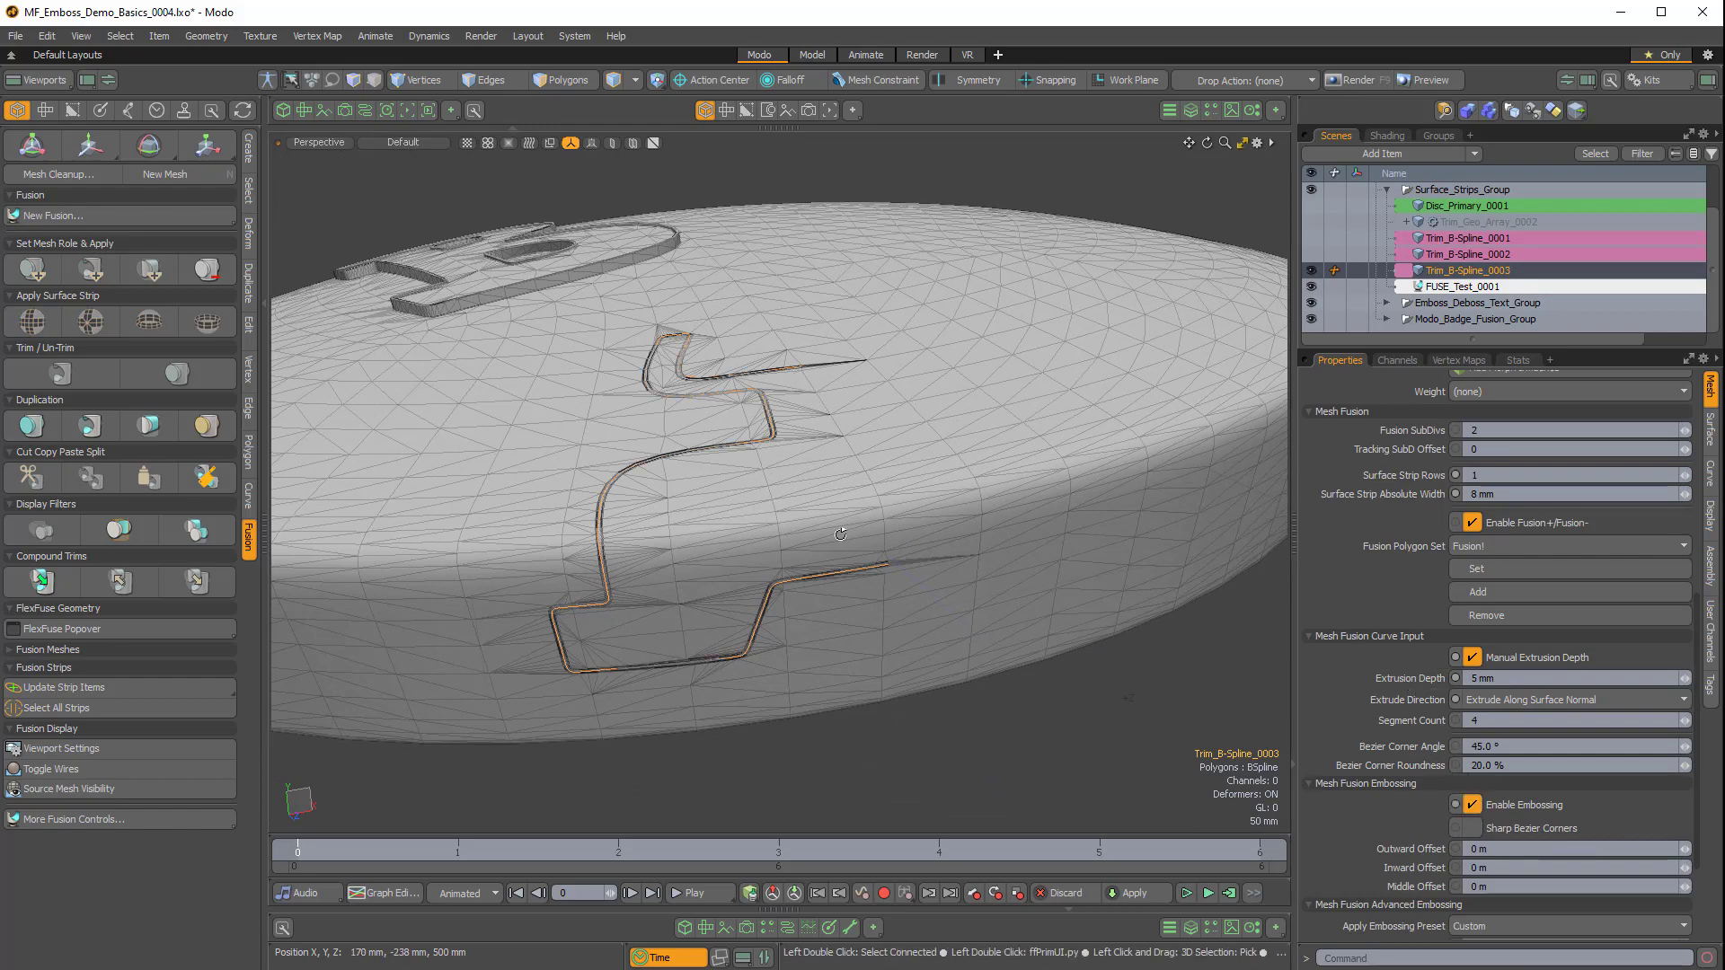
alt+drag(835, 489, 884, 538)
scroll(885, 539, up, 5)
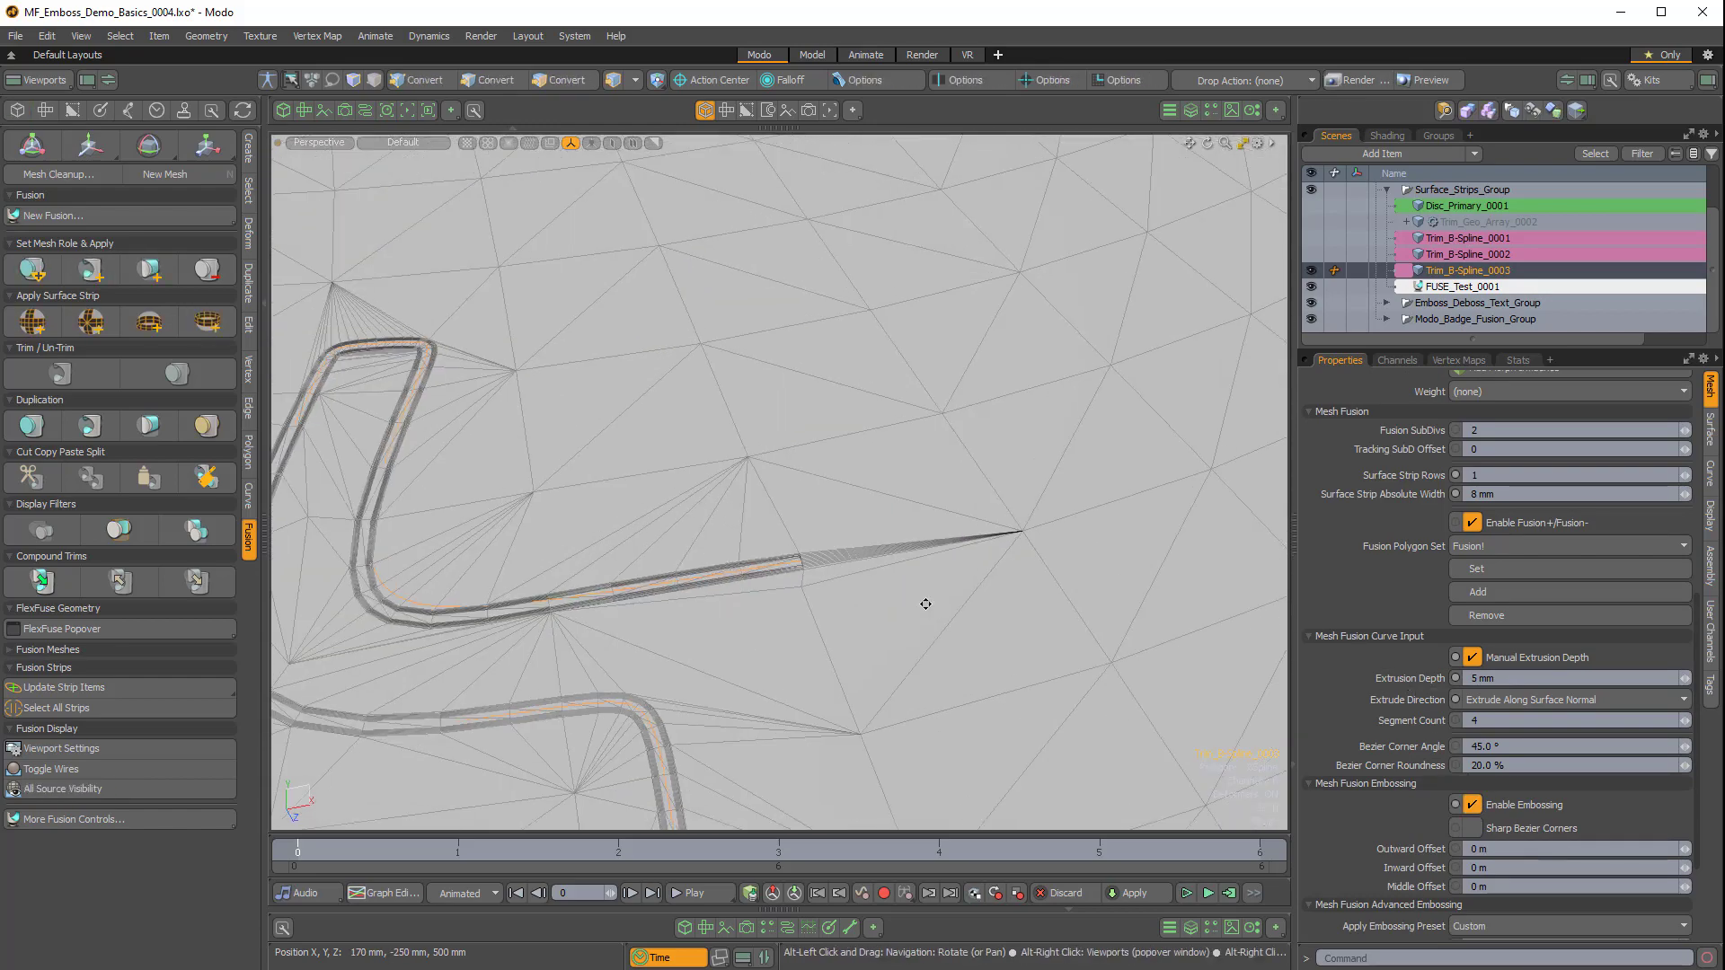
alt+drag(925, 601, 832, 466)
scroll(831, 466, up, 5)
alt+drag(1029, 609, 1033, 588)
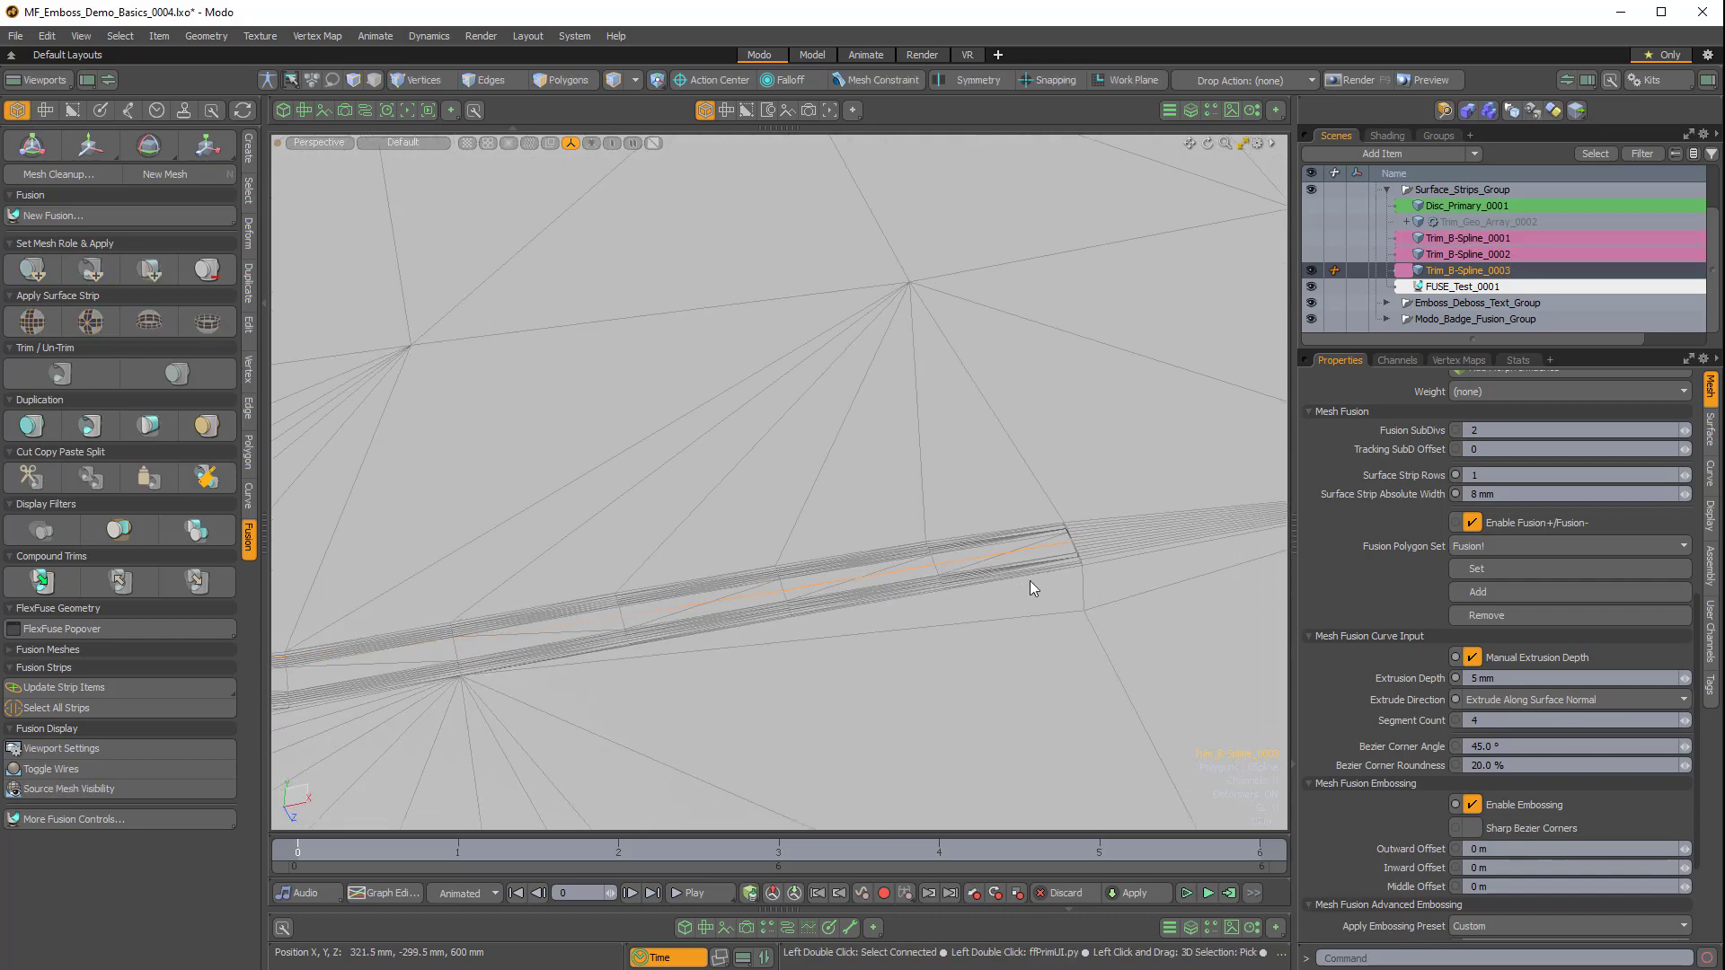
Set the middle offset of the embossed Trim_B-Spline_0003 strip to -8 mm and inspect the resulting groove.
scroll(1407, 762, down, 4)
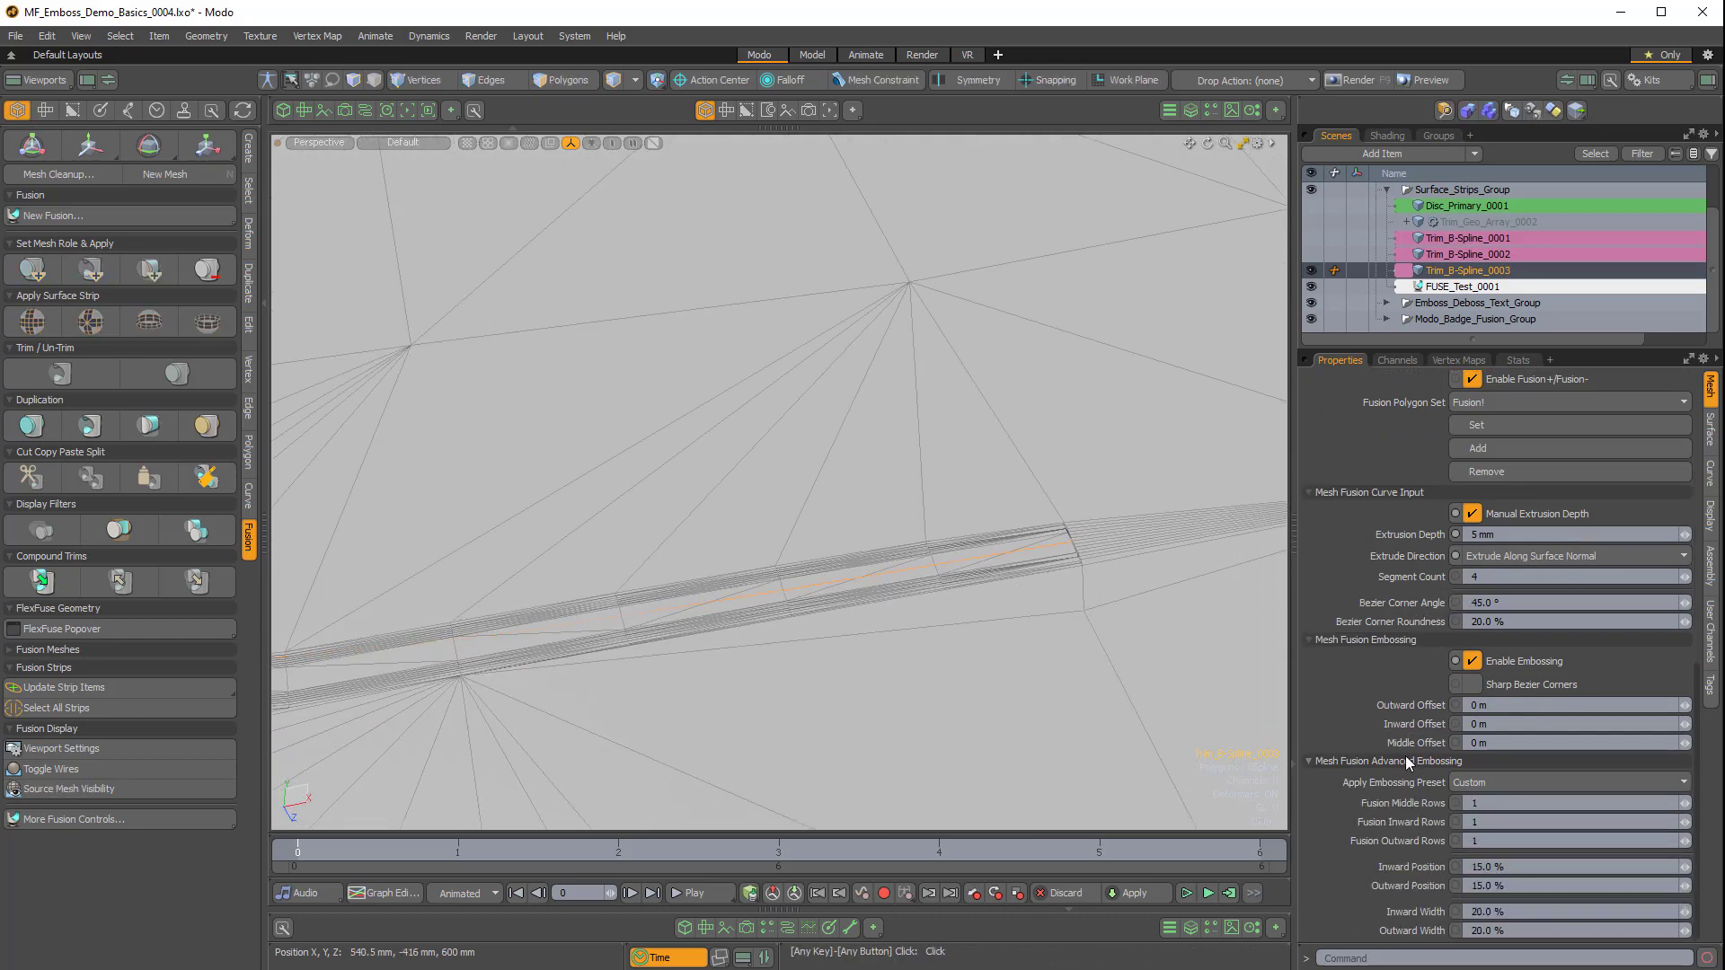
click(1506, 741)
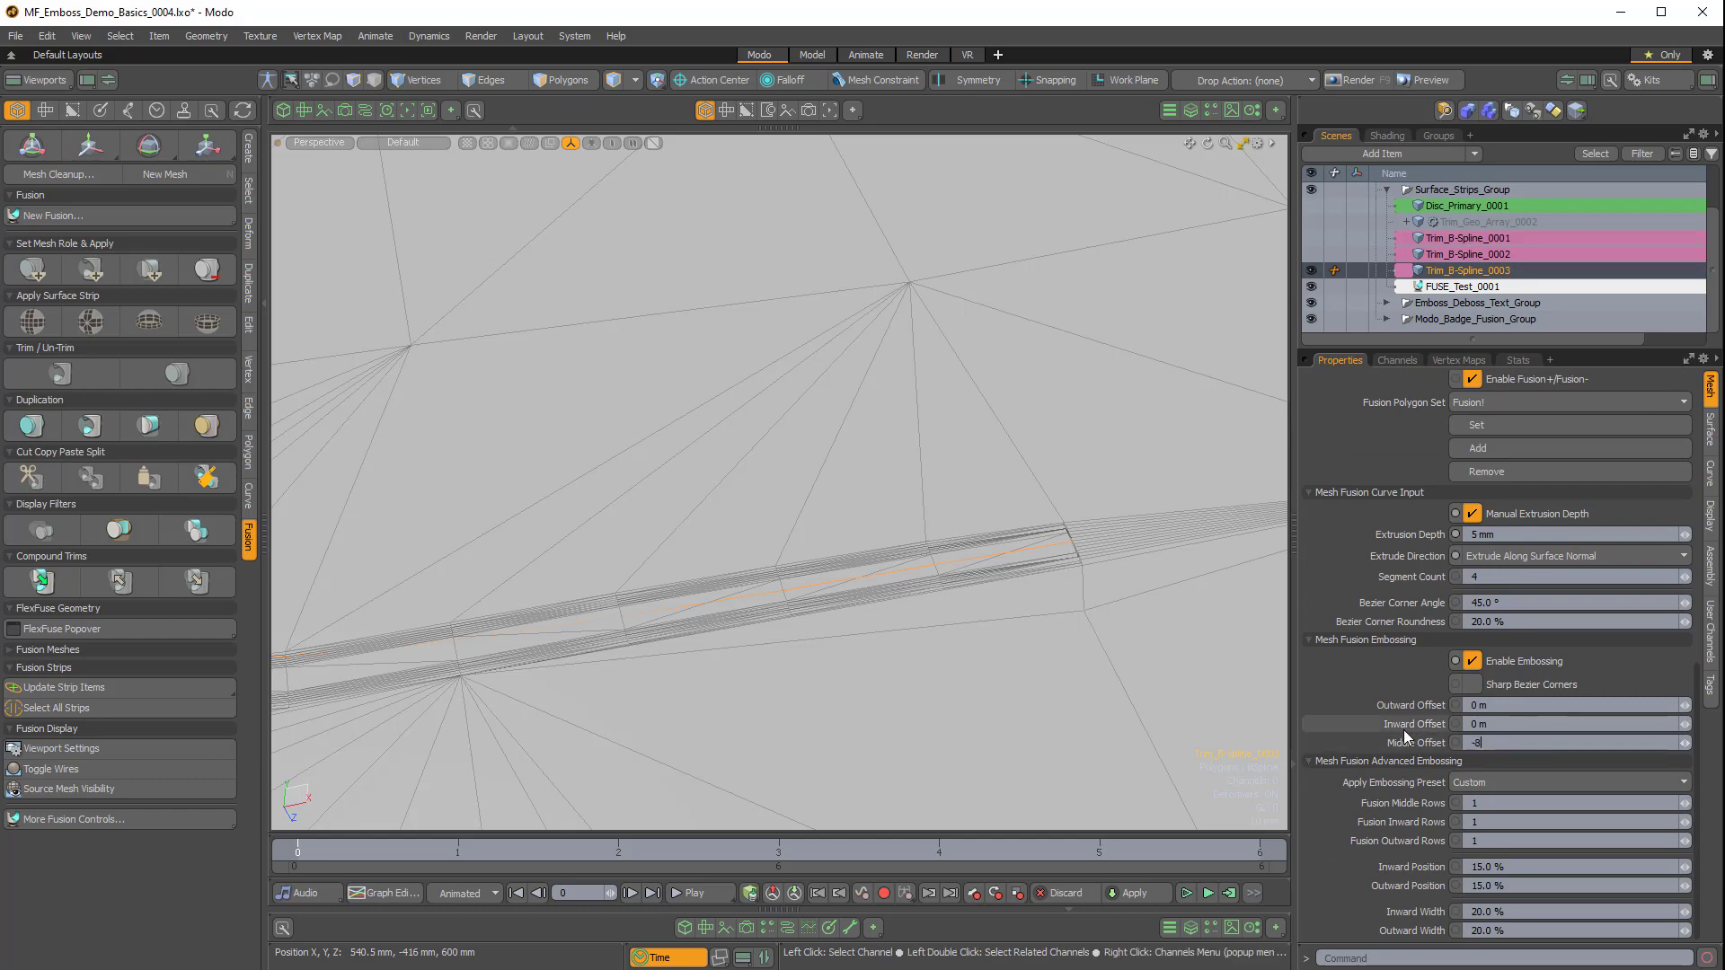
text(-8mm)
key(Return)
alt+drag(1055, 569, 852, 213)
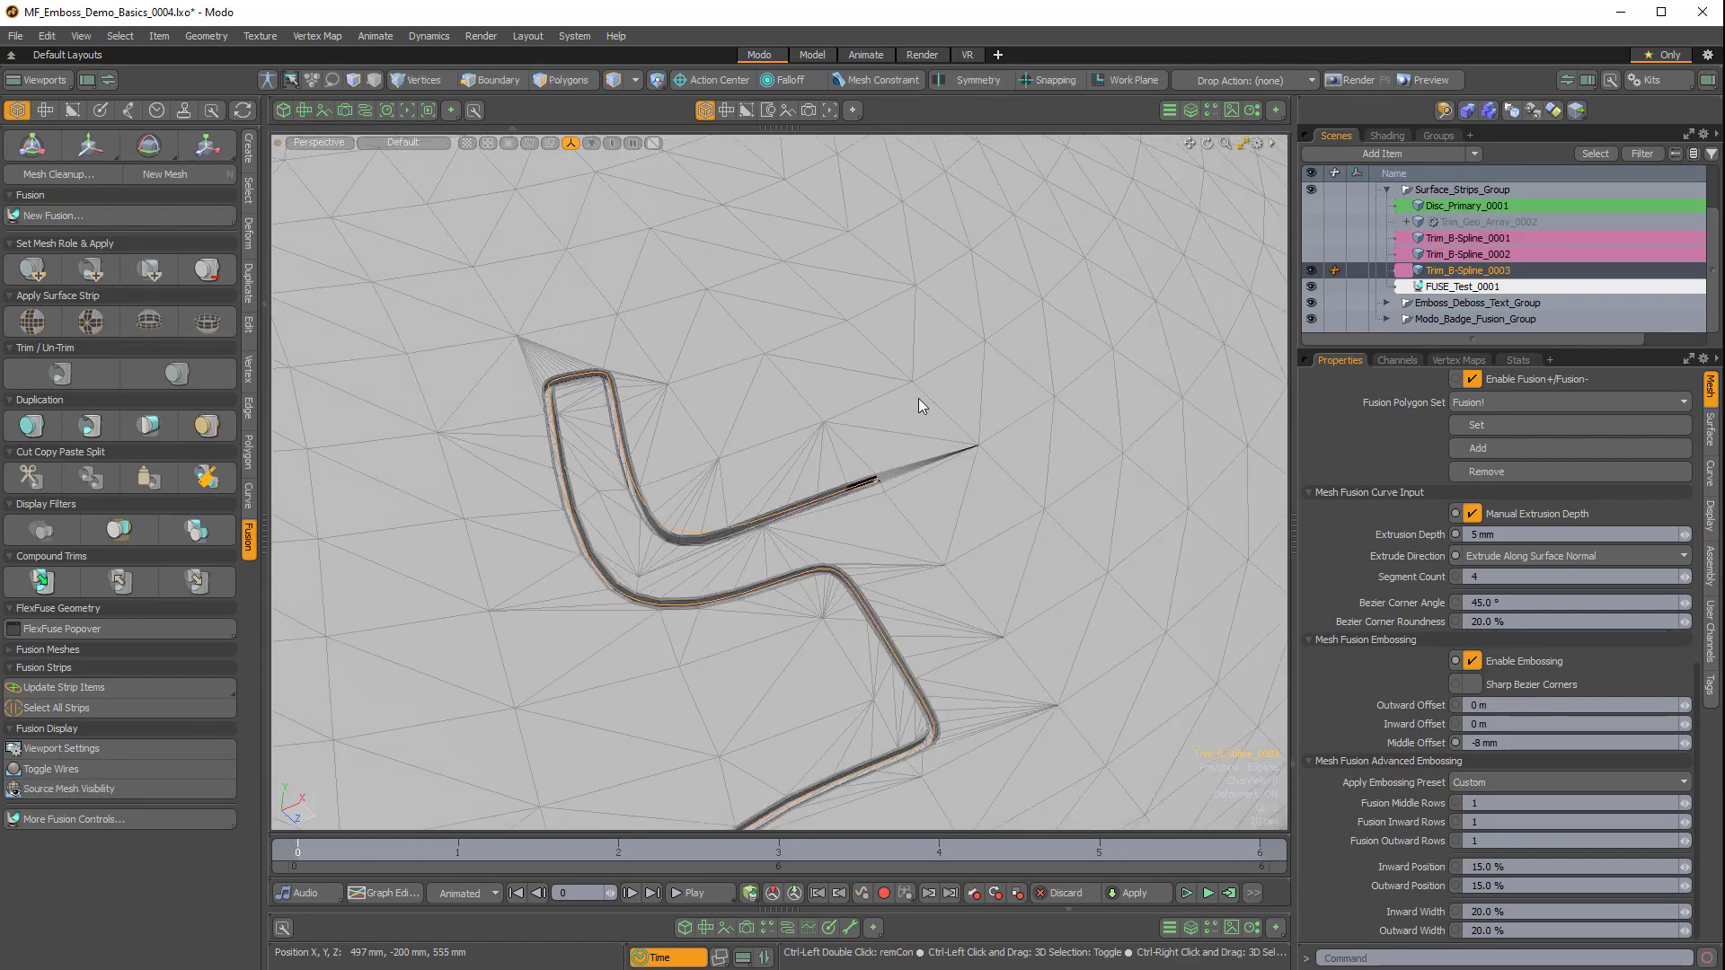
Render a preview of the B-spline groove on the disc, examine its open end closely, and return to the 3D model view.
key(ctrl+space)
click(854, 359)
alt+drag(932, 573, 920, 504)
click(831, 111)
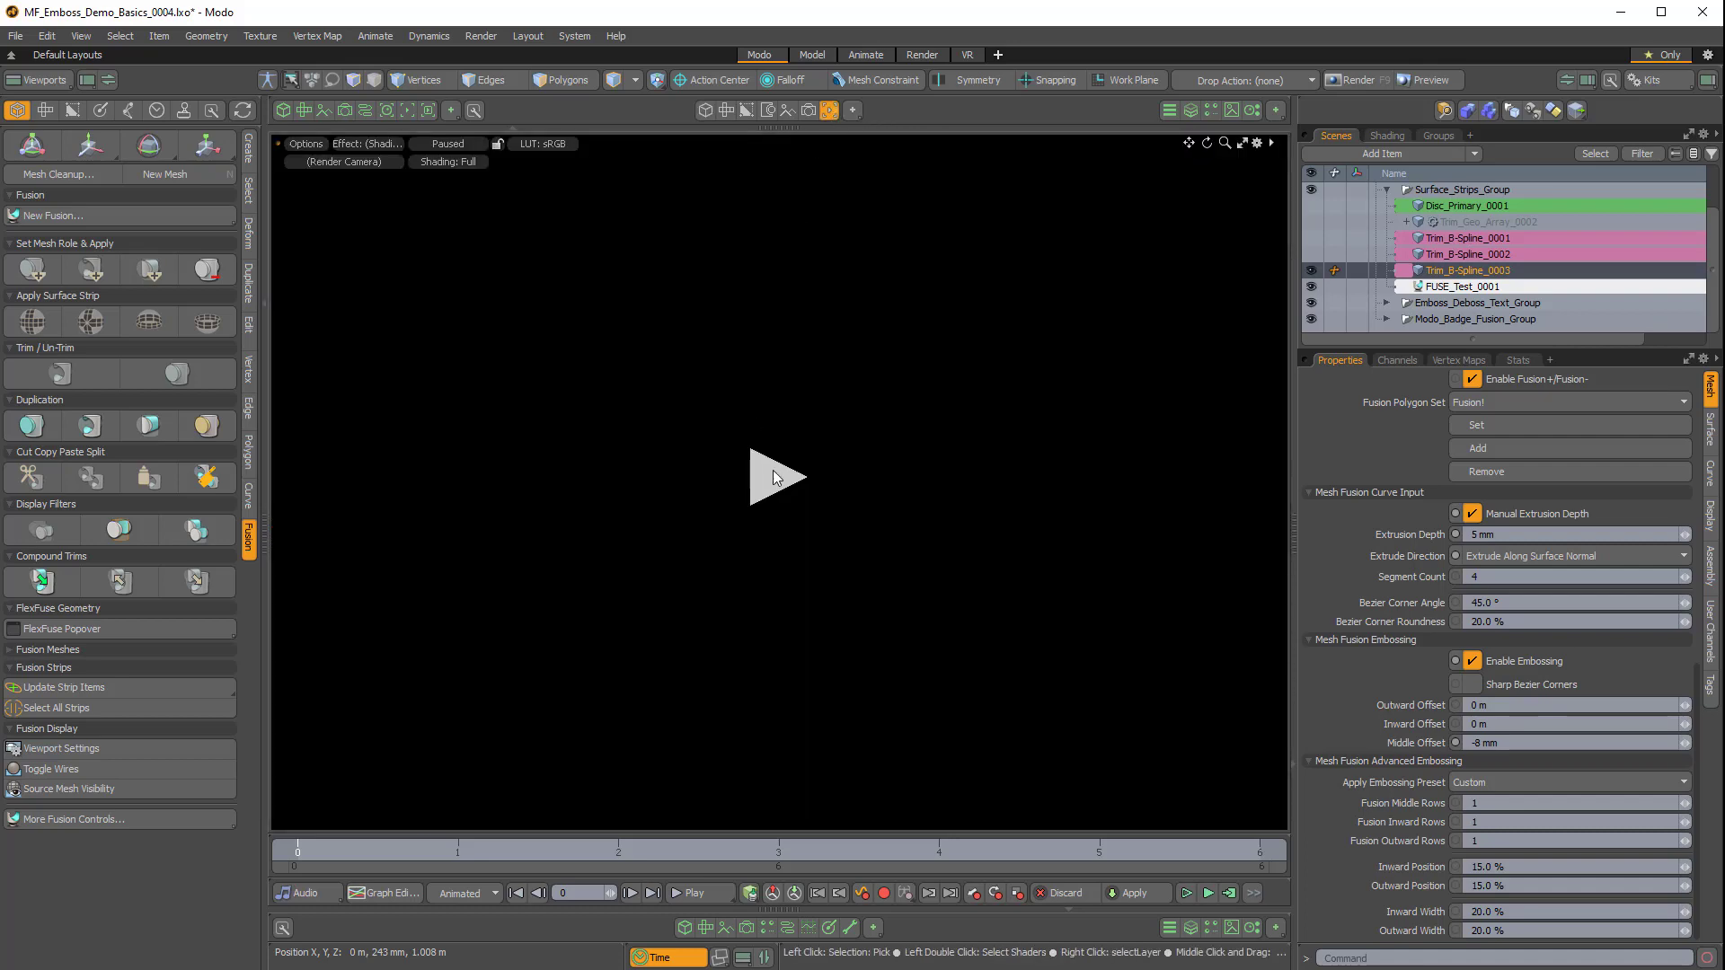
click(775, 477)
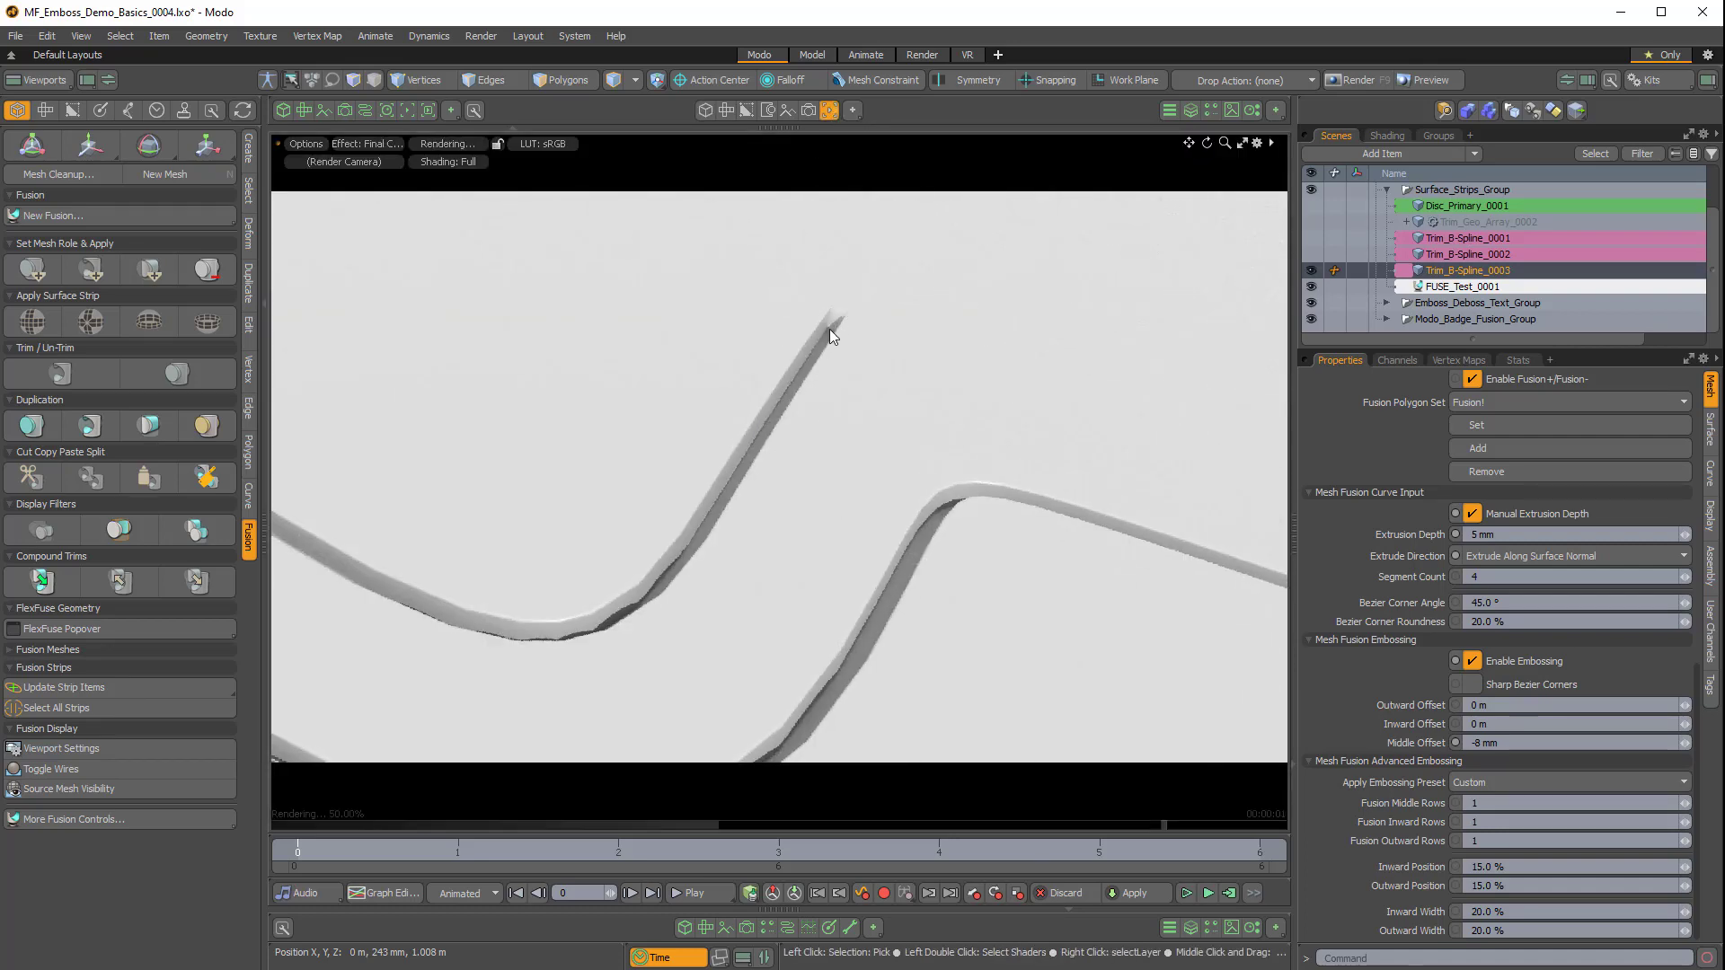
alt+drag(831, 336, 850, 512)
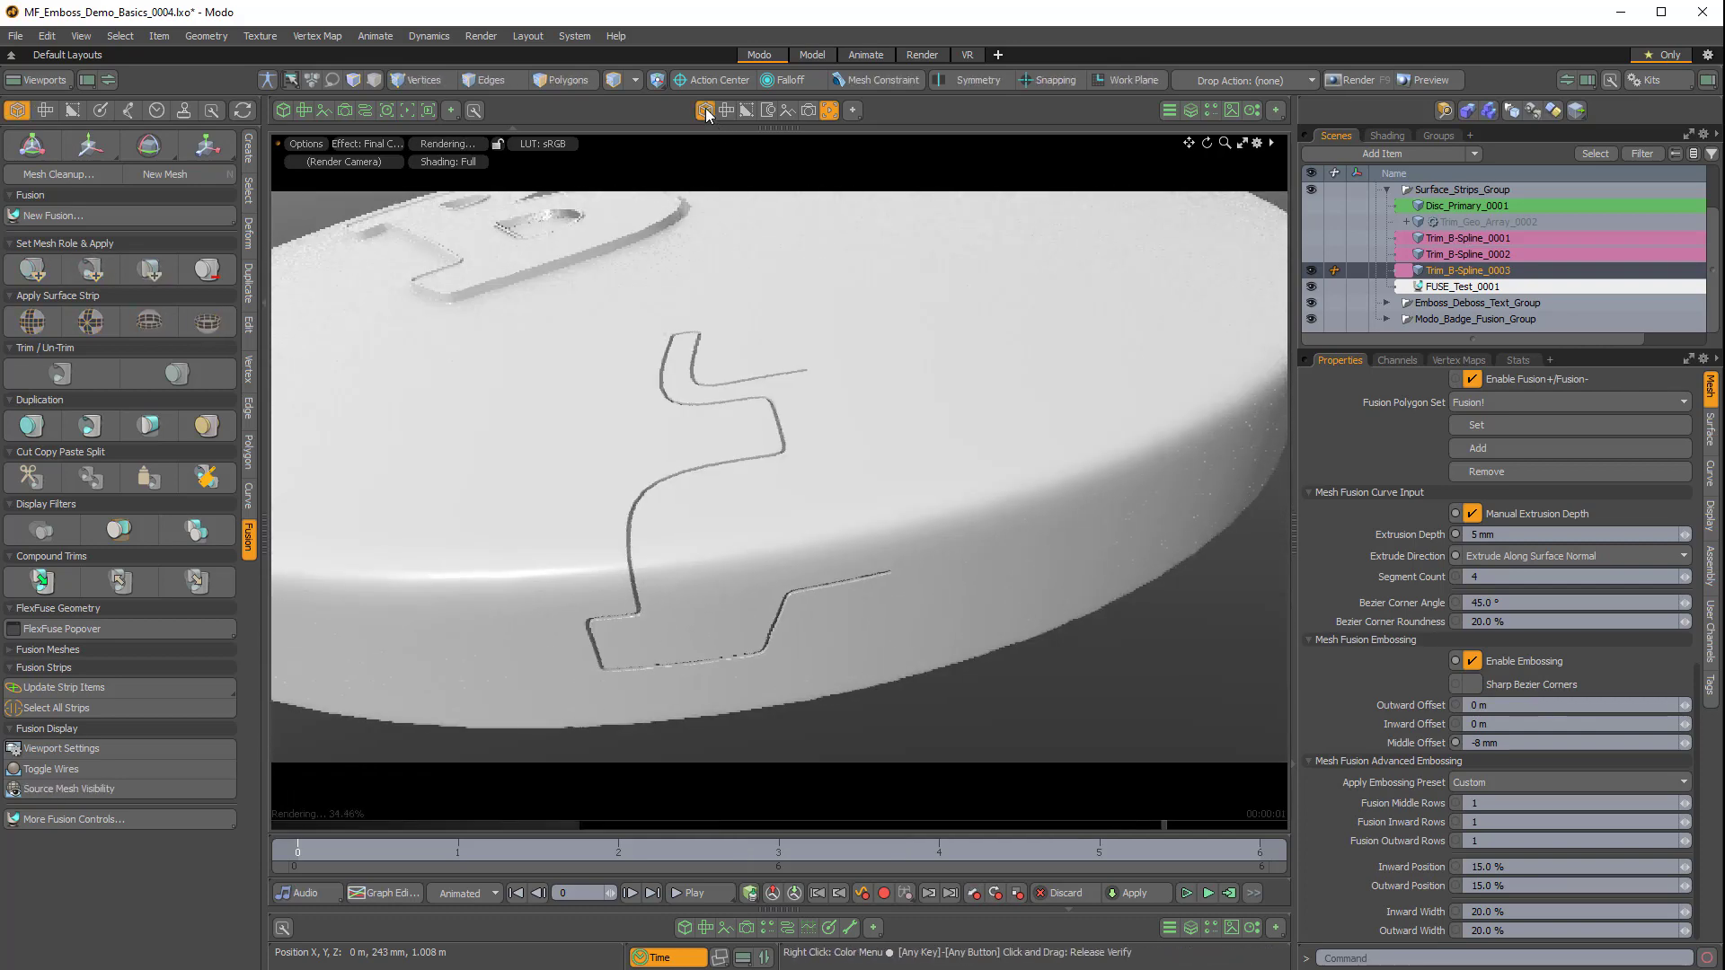
click(708, 115)
key(ctrl+space)
click(908, 338)
scroll(871, 474, down, 5)
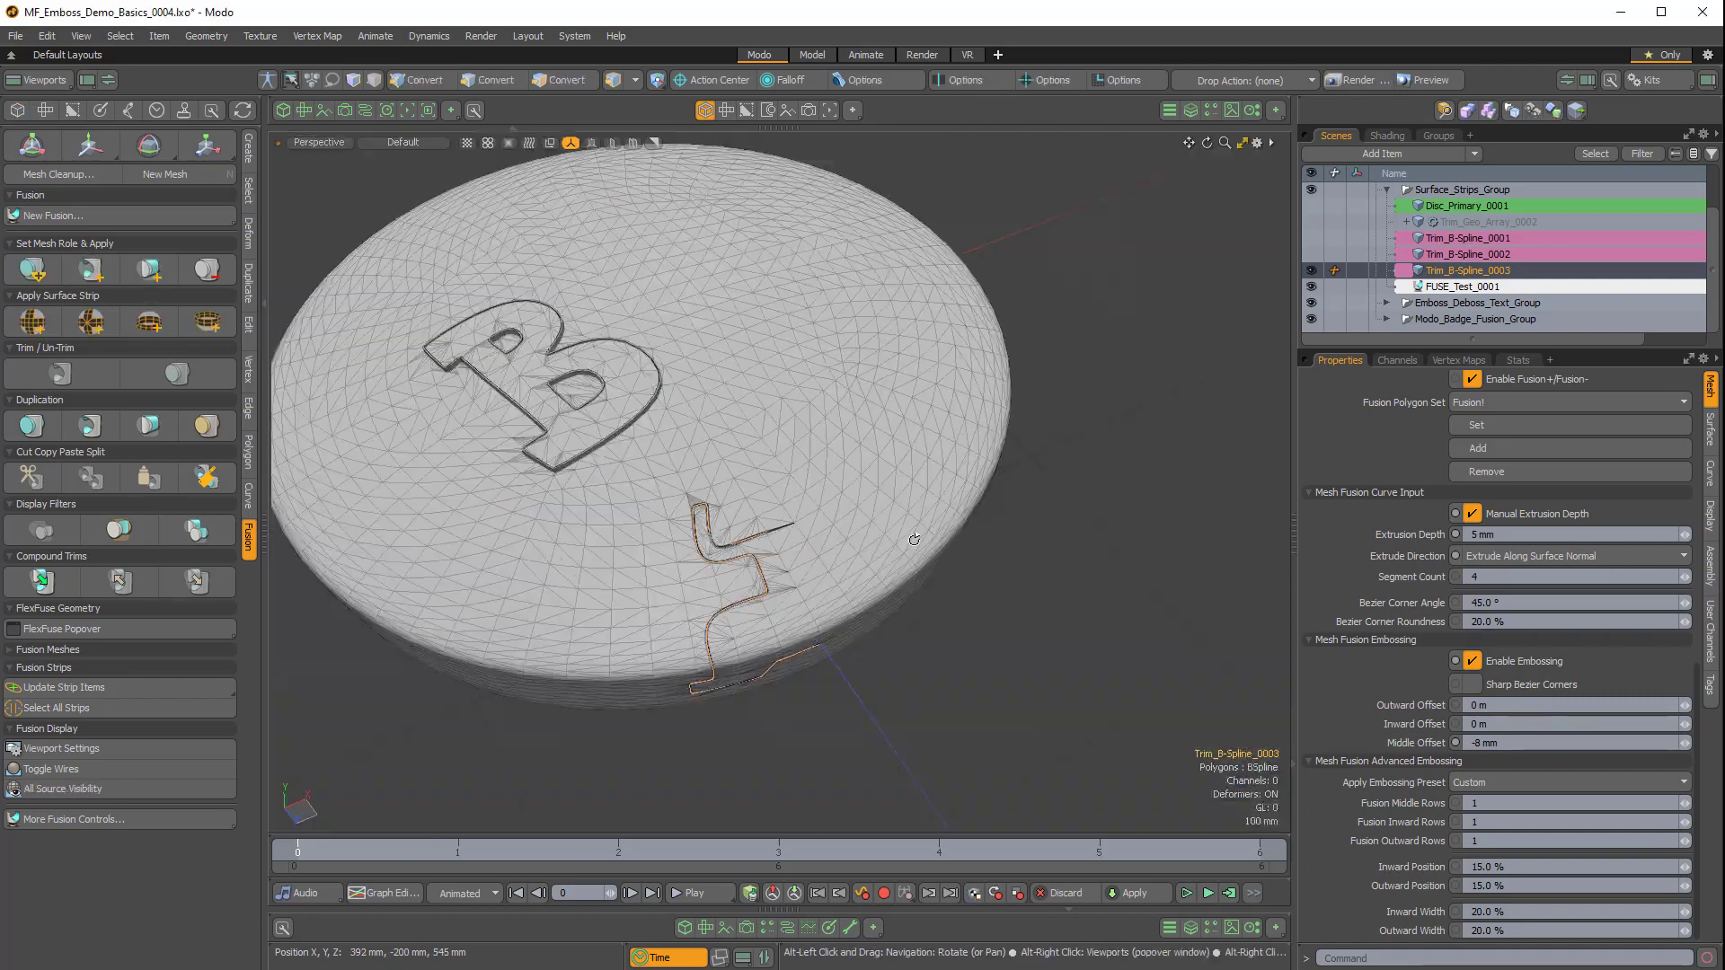
Use the B-Spline tool in Add mode on Trim_B-Spline_0003 to remove the curve's end point on the disc's side wall.
alt+drag(915, 539, 723, 468)
scroll(823, 515, up, 4)
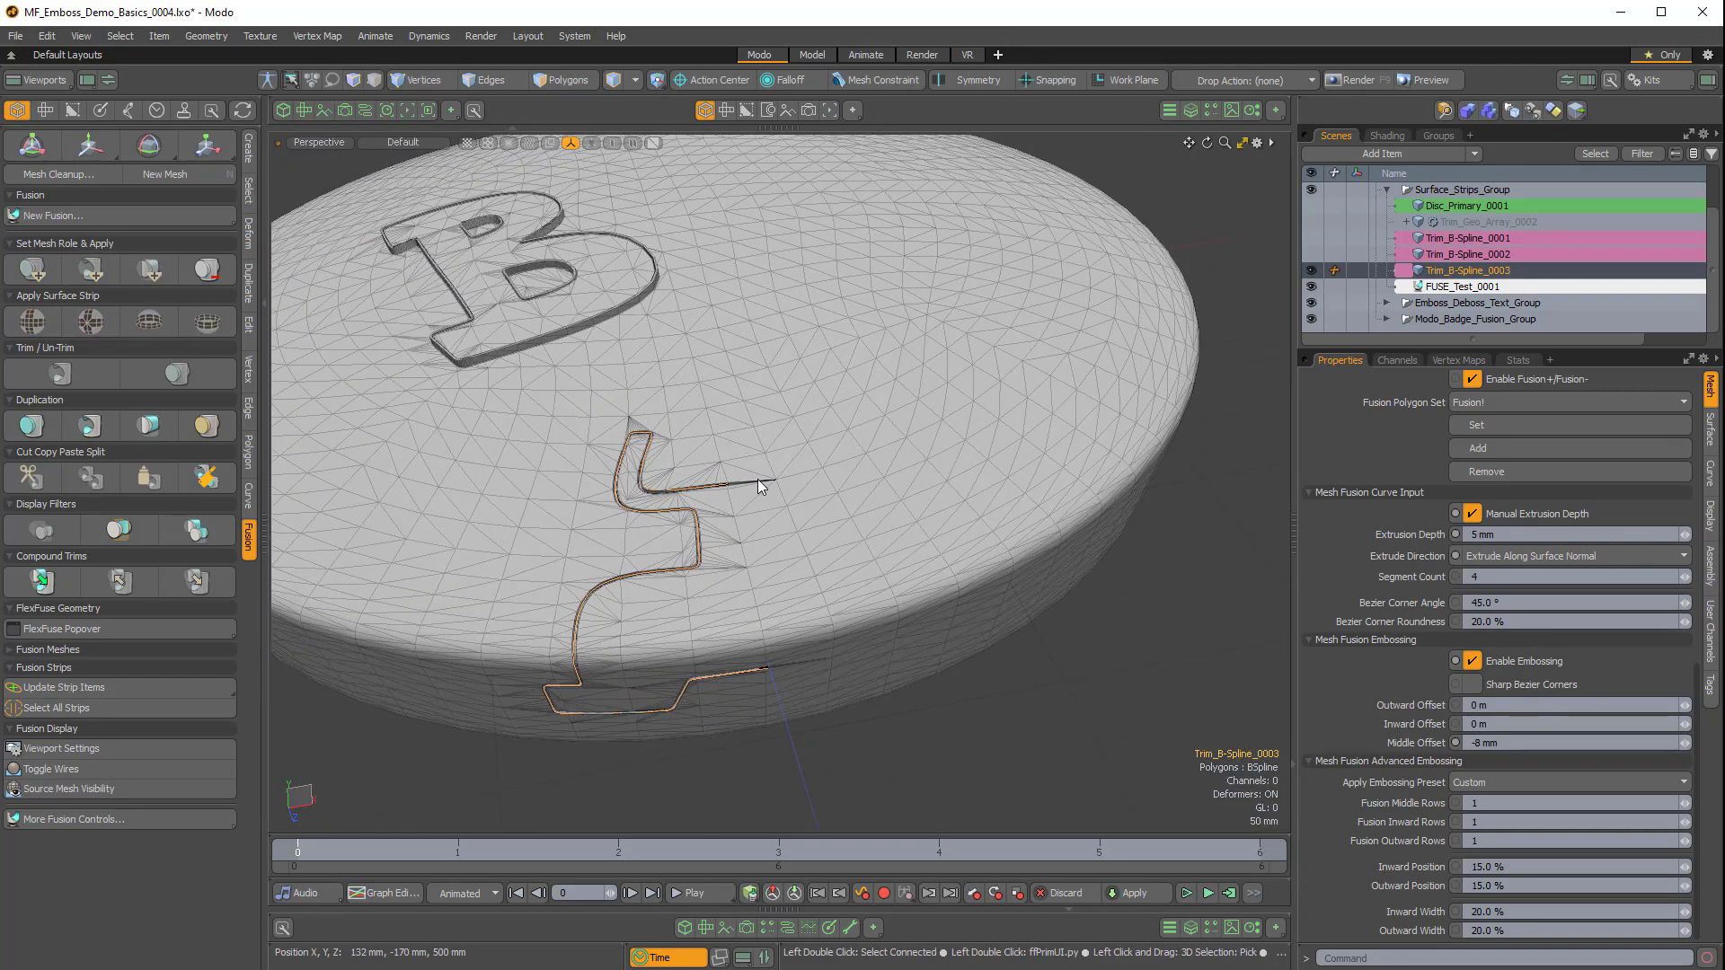
alt+drag(688, 508, 753, 511)
key(1)
key(3)
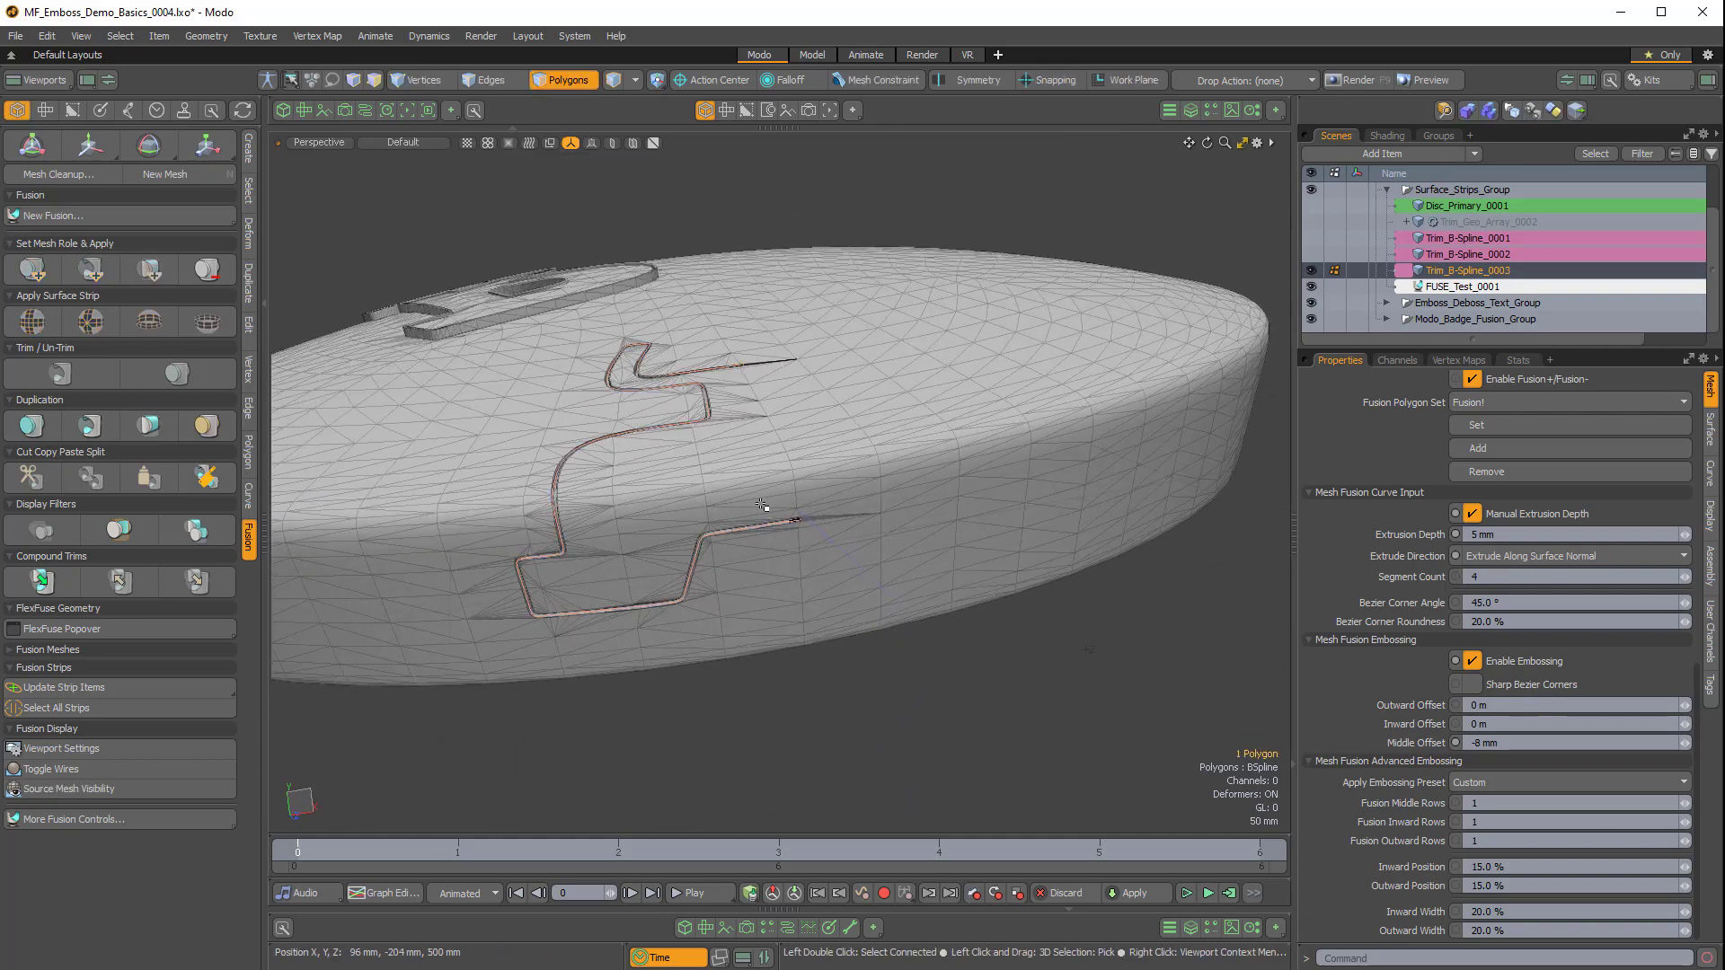
click(250, 497)
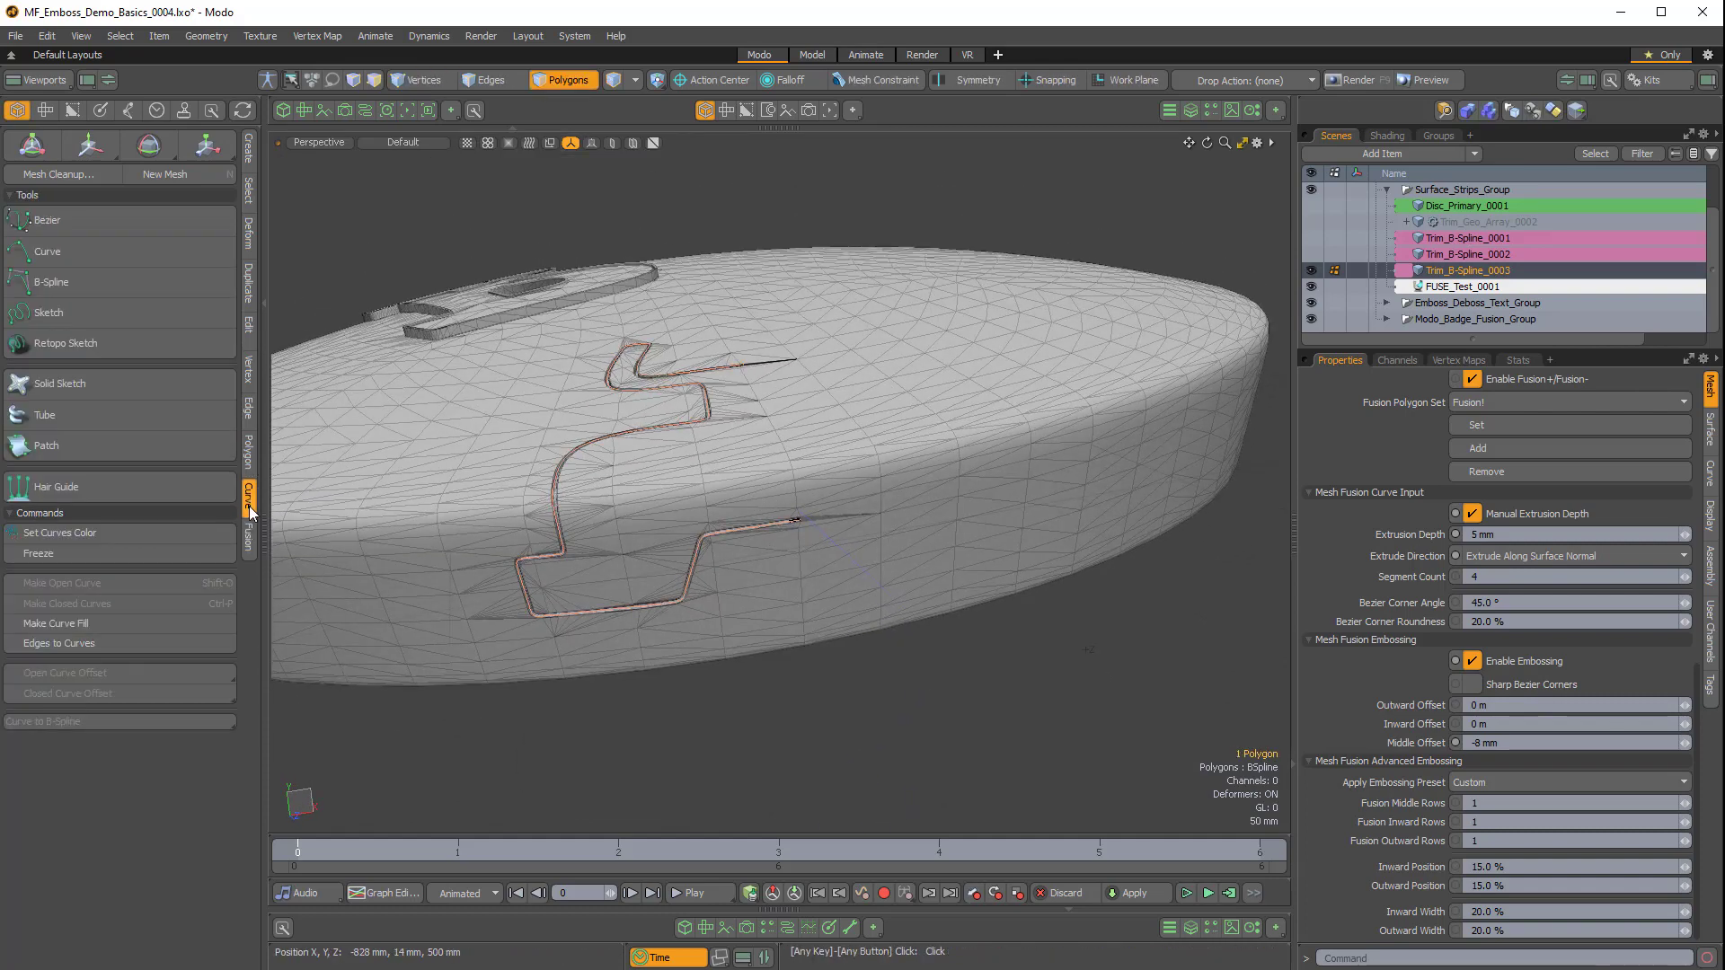
click(54, 282)
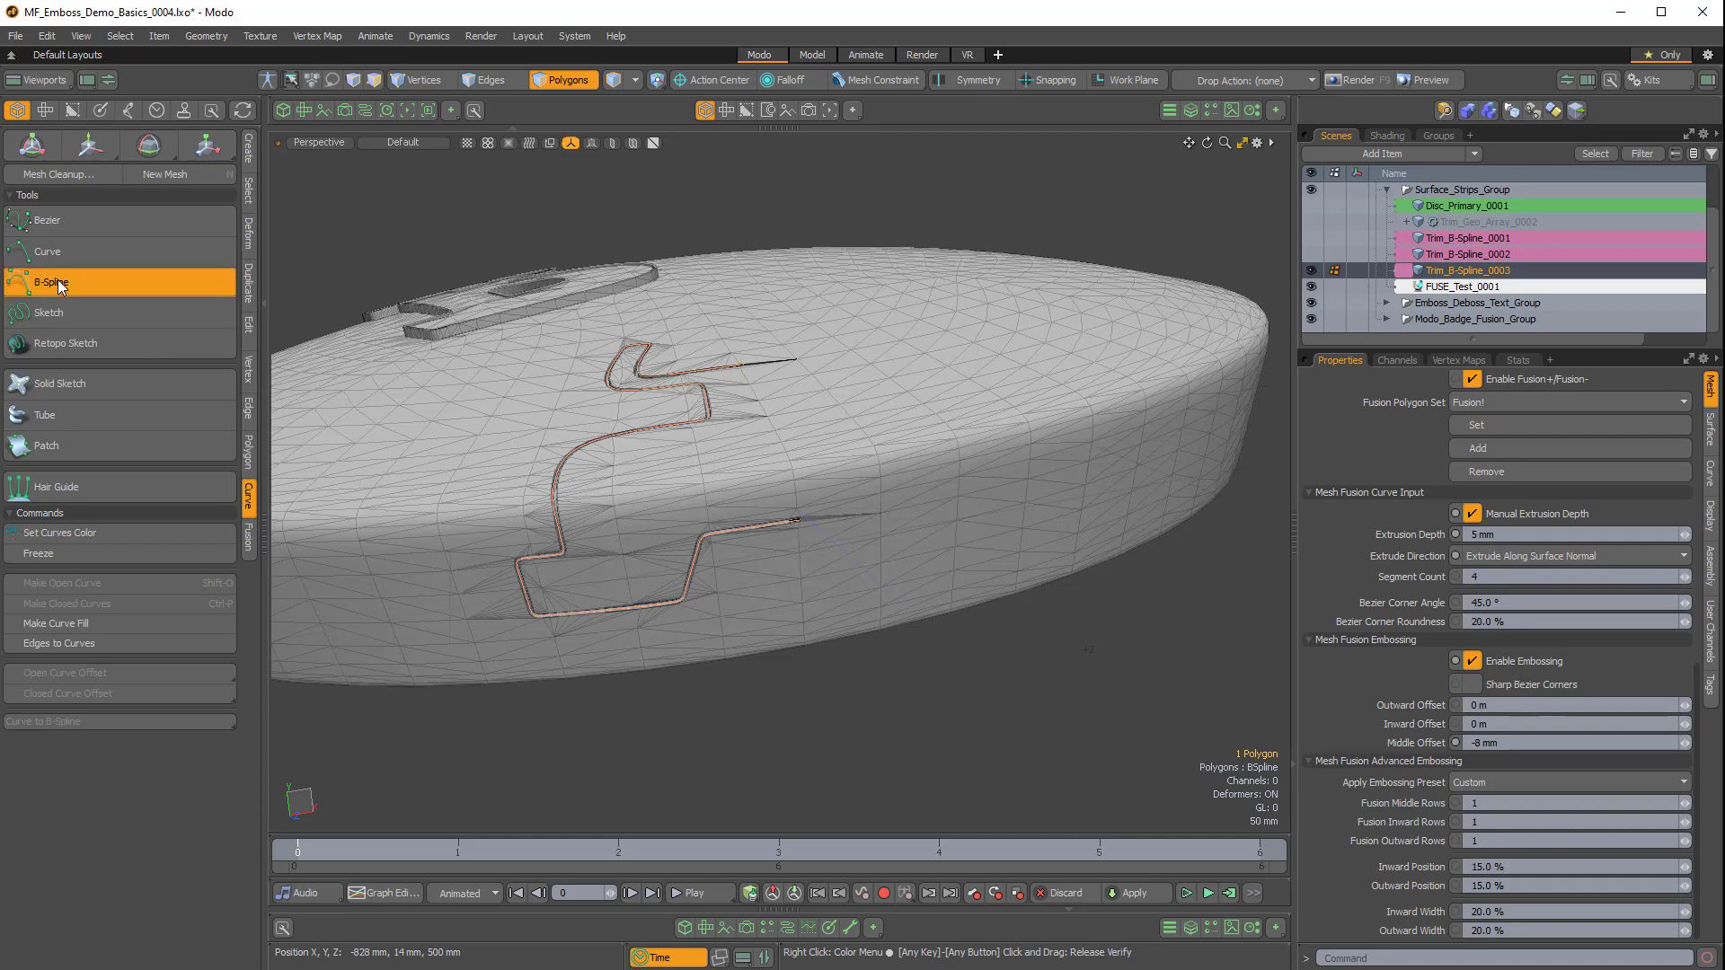
ctrl+alt+drag(763, 472, 791, 469)
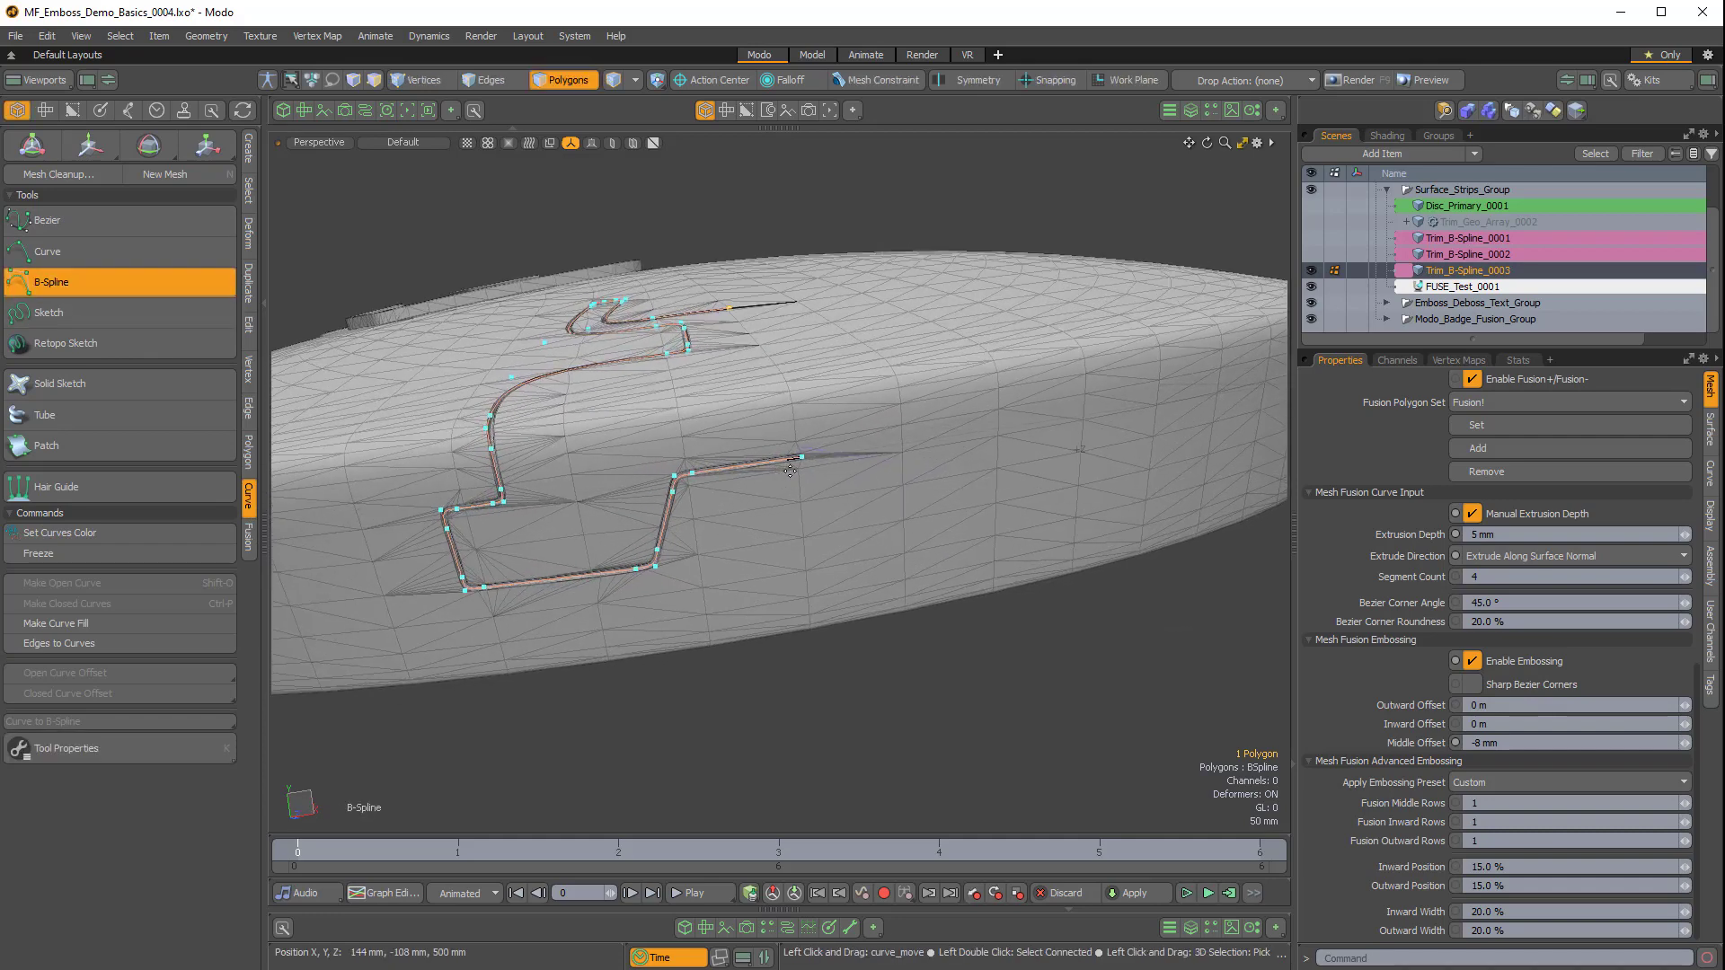
key(k)
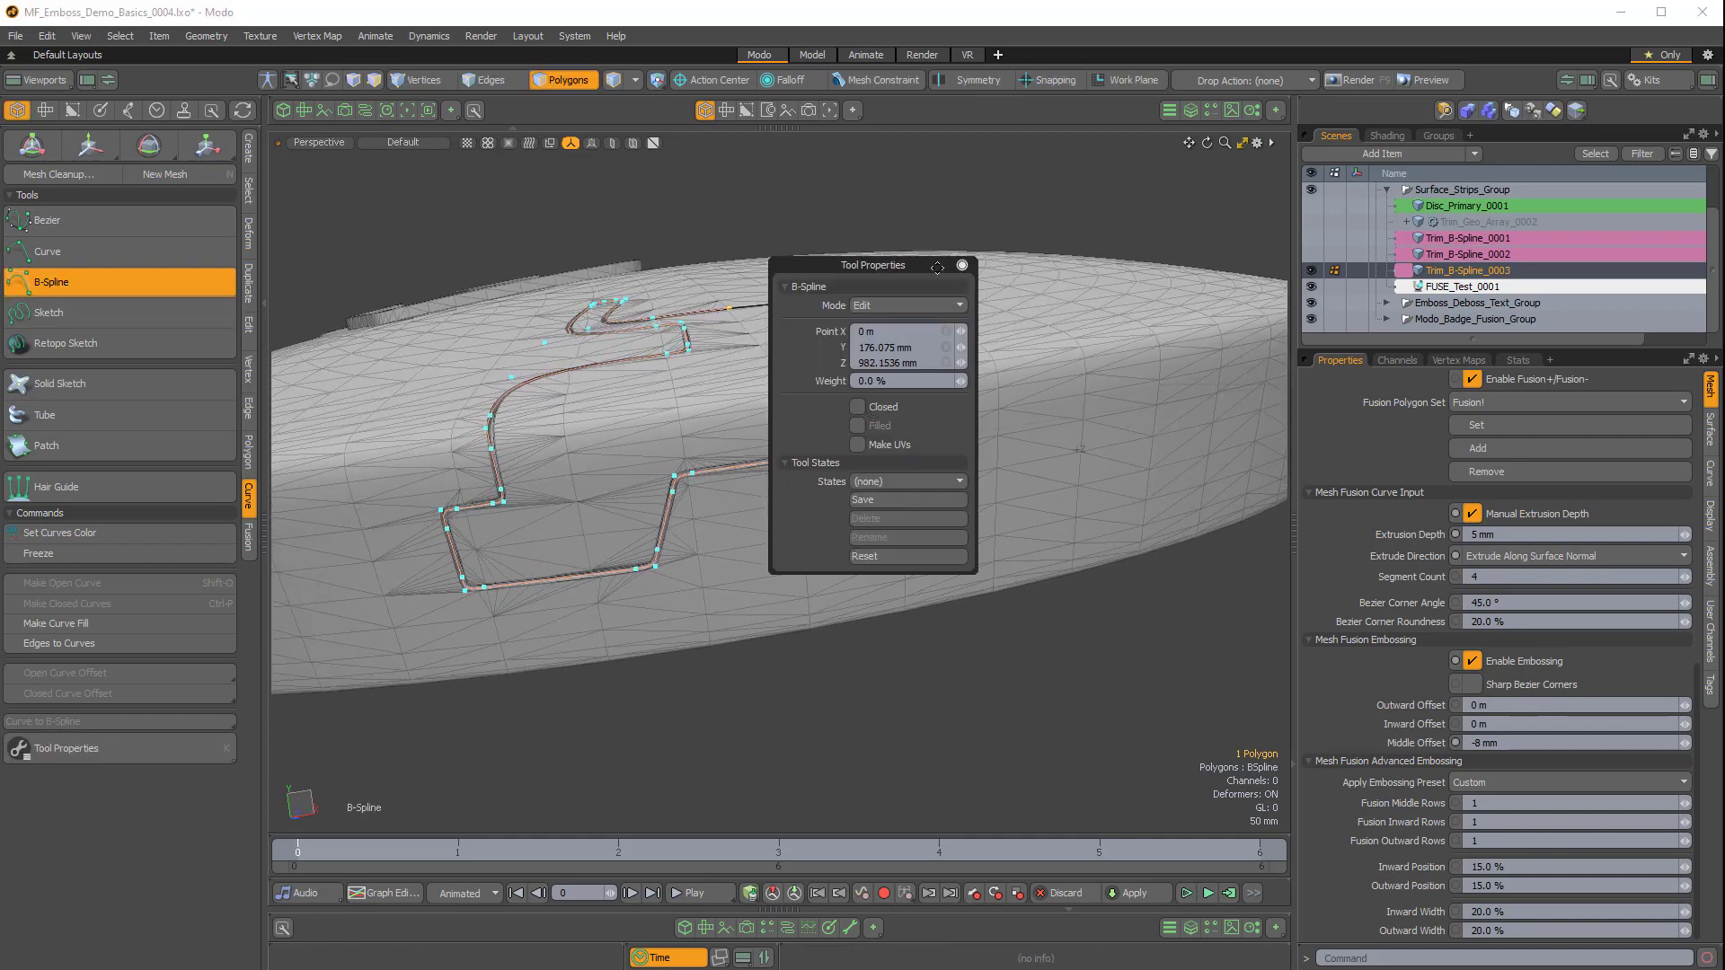
drag(936, 267, 1243, 232)
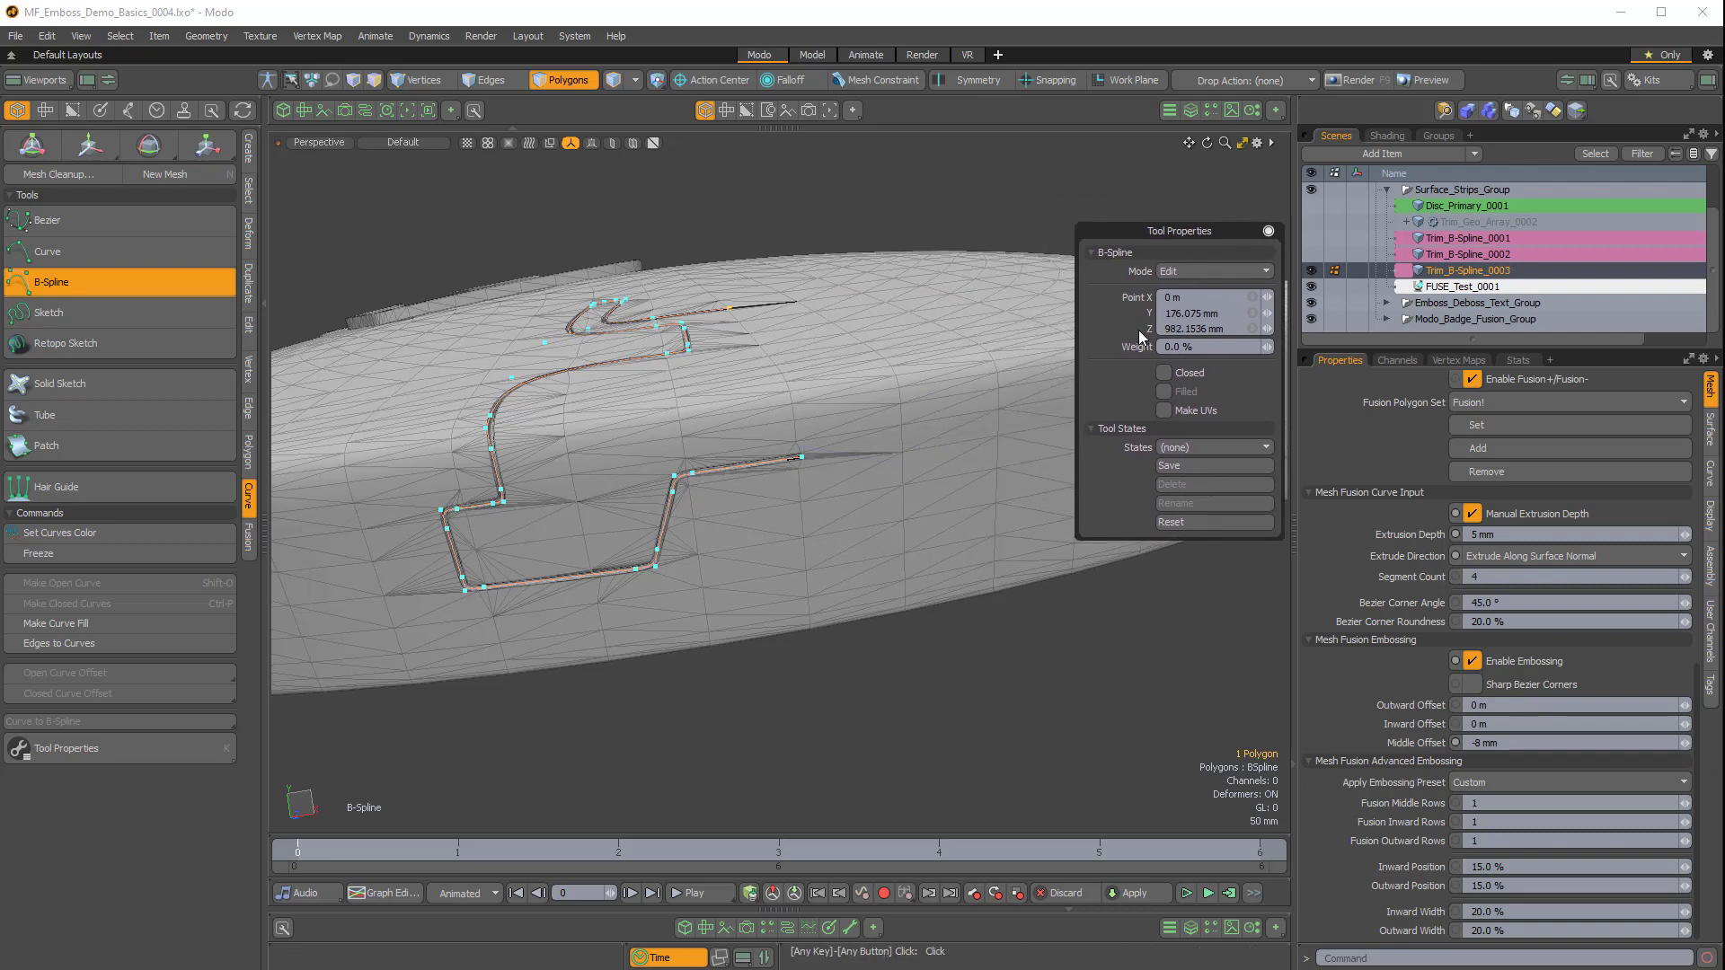
click(1181, 273)
click(1175, 256)
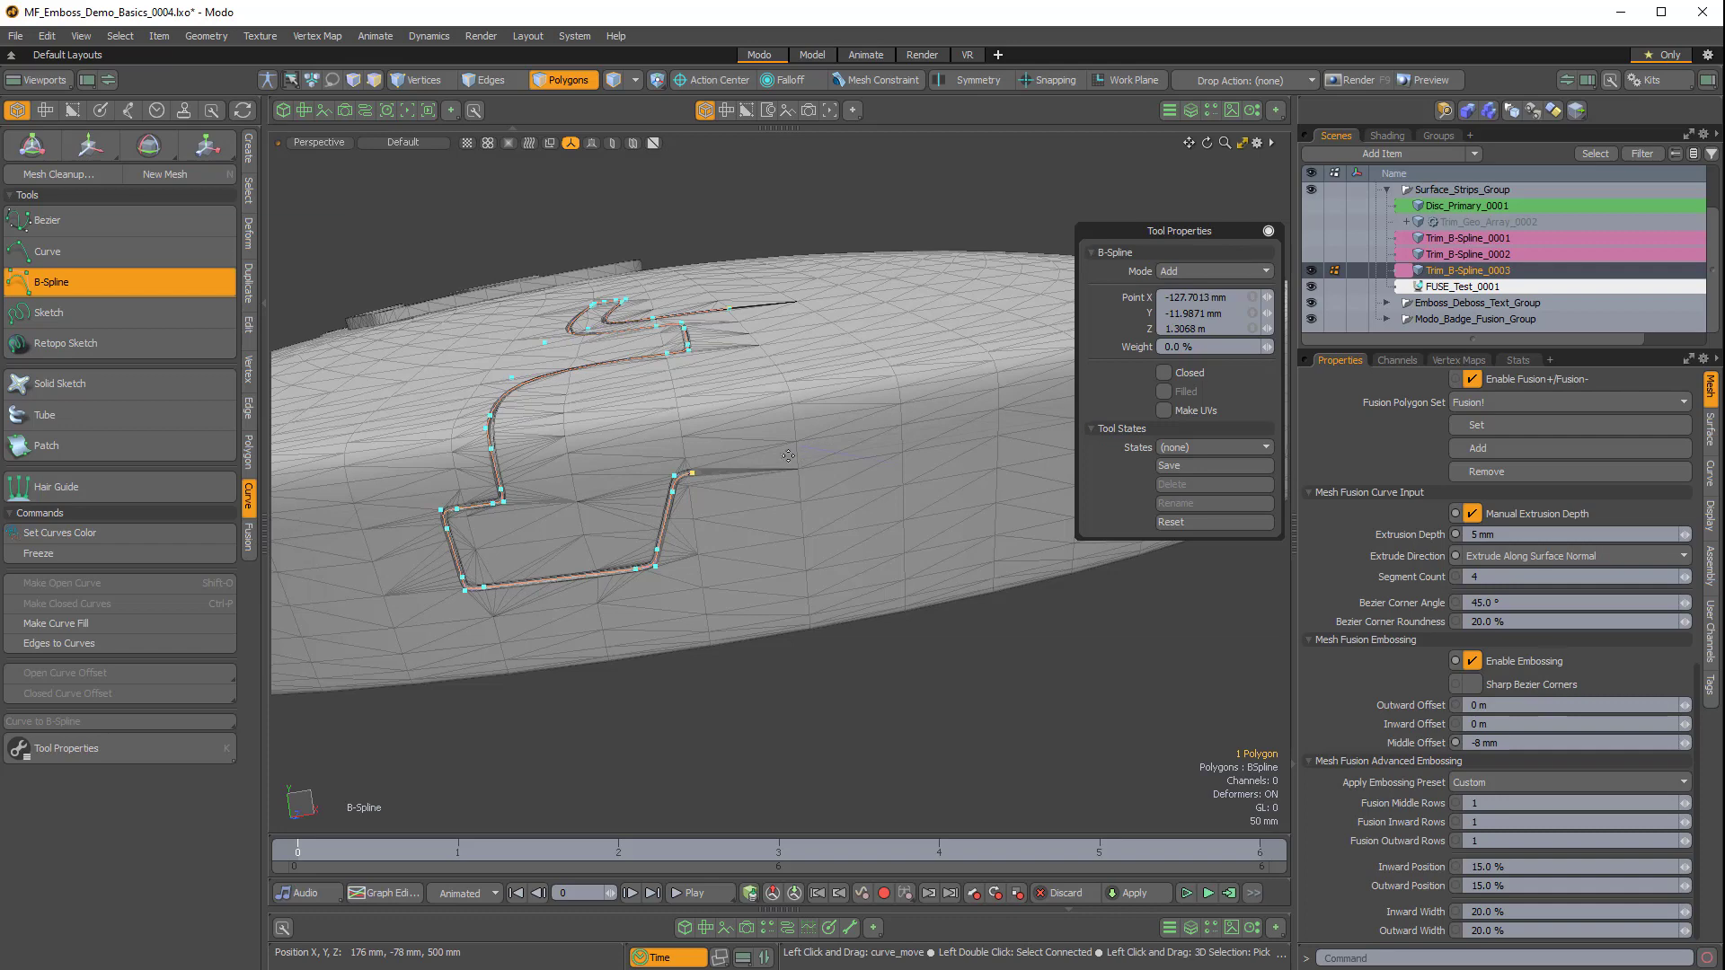
alt+drag(801, 457, 853, 517)
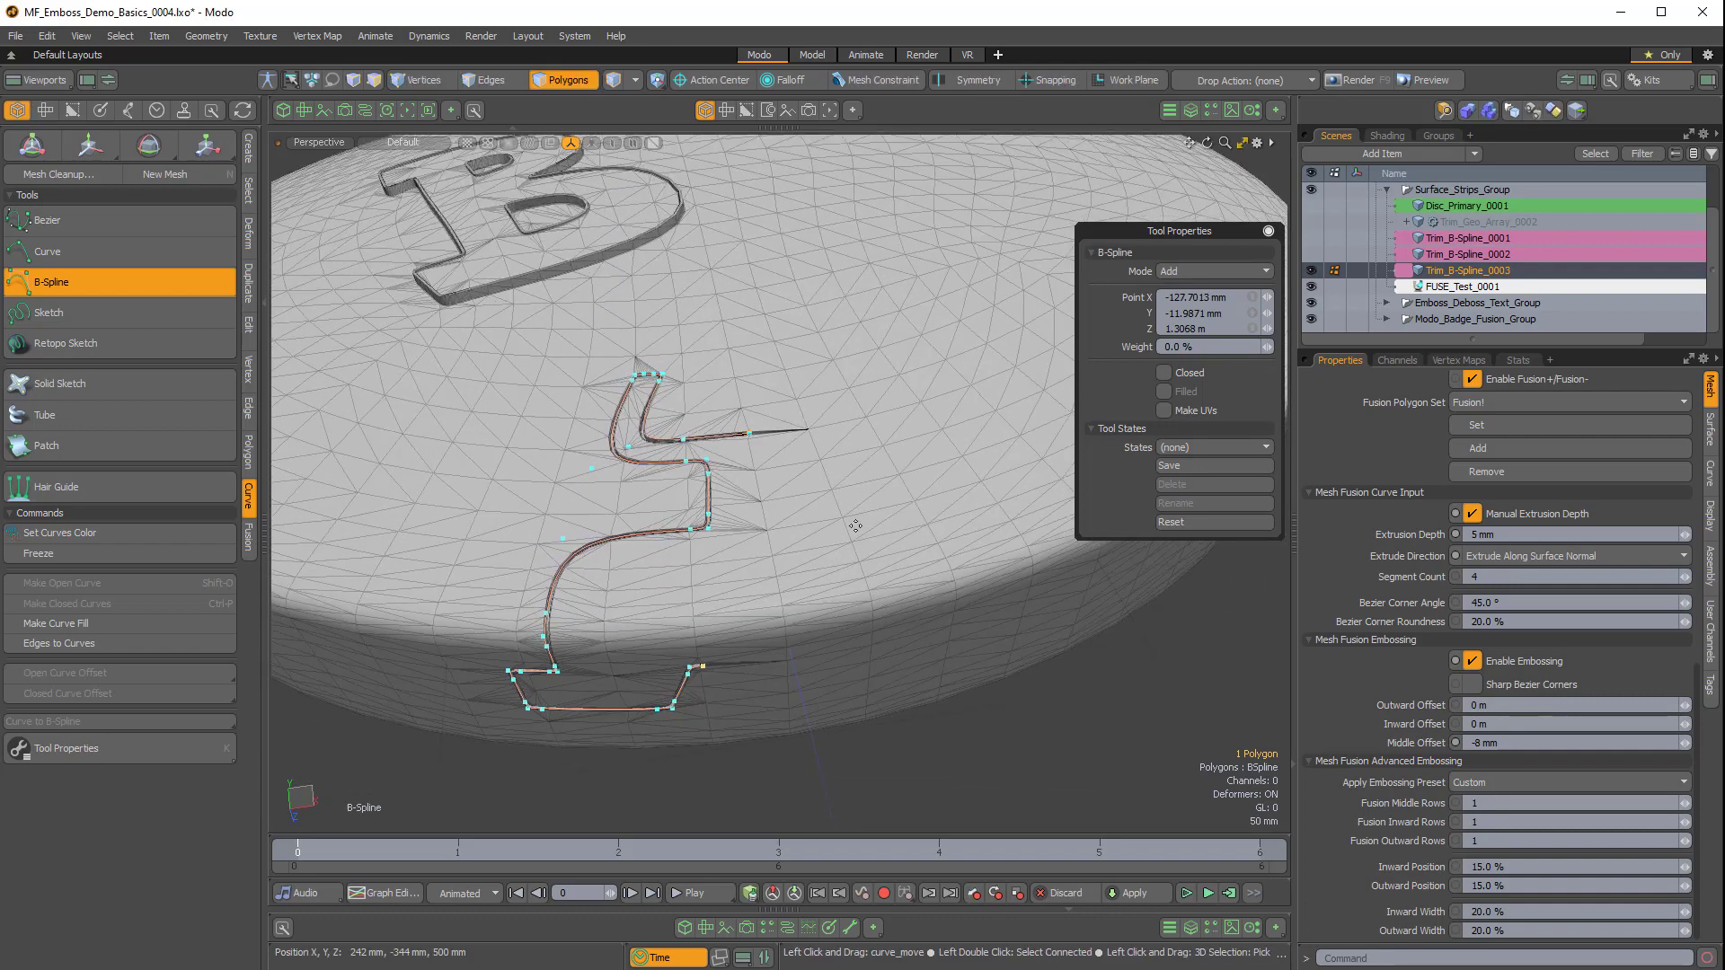
key(space)
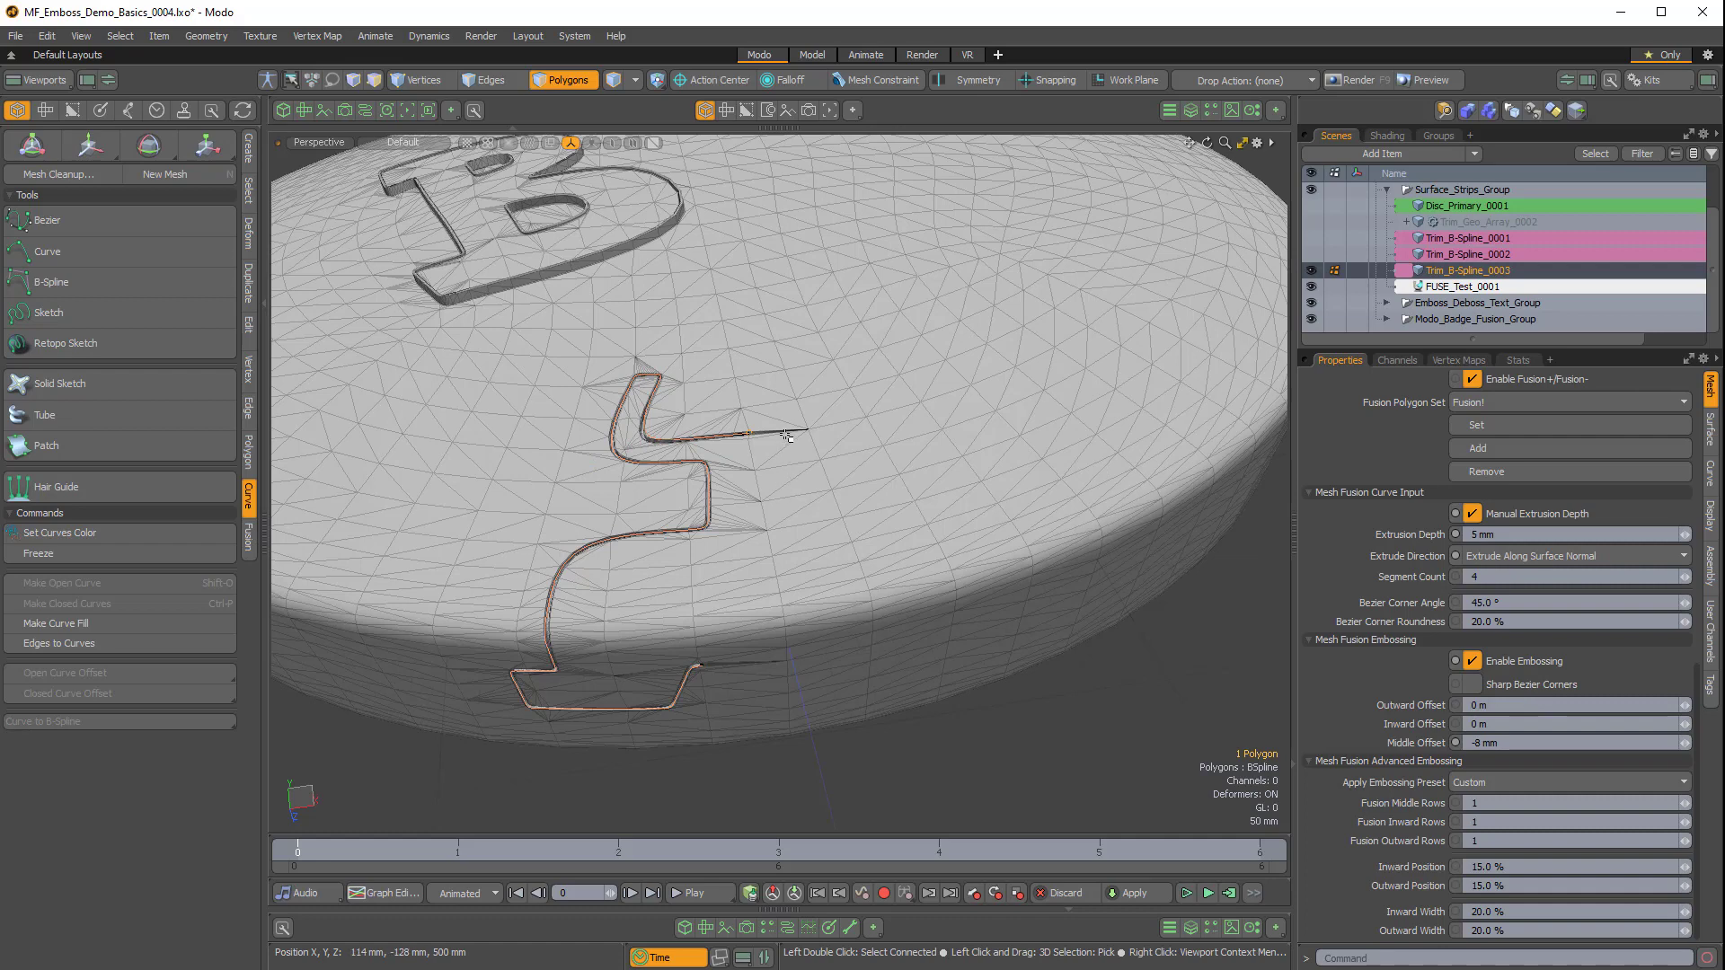
Set the X position of the curve's end vertex on the disc's top face to 0 m.
key(space)
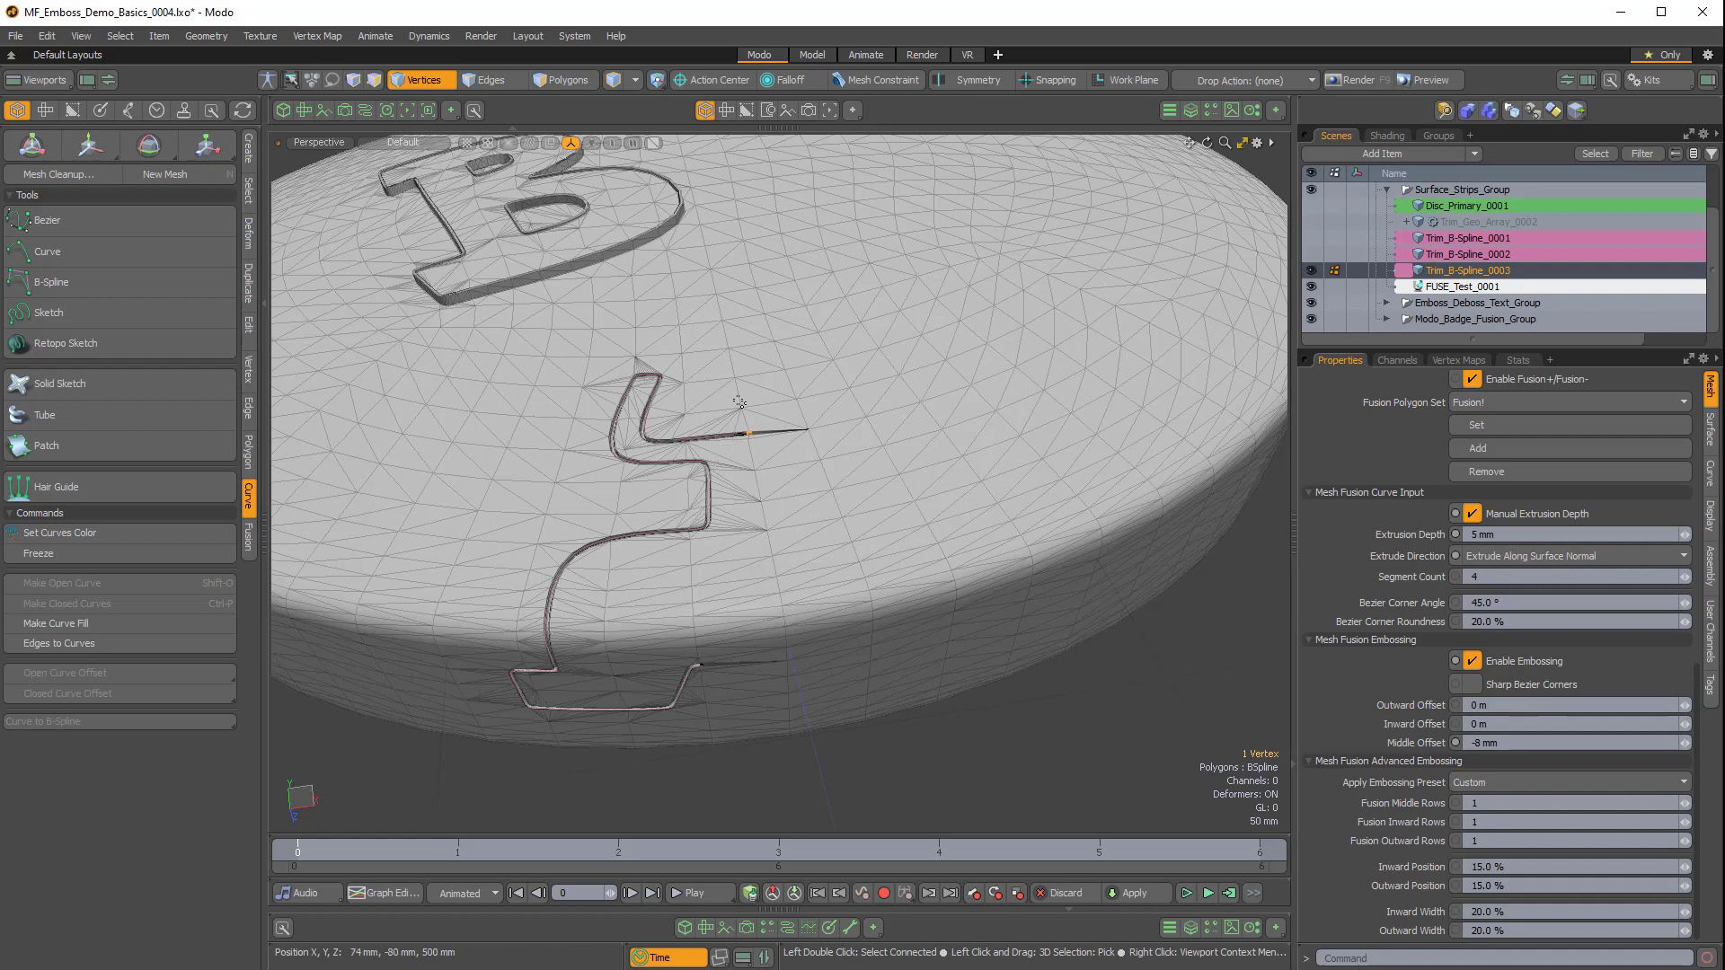
click(199, 37)
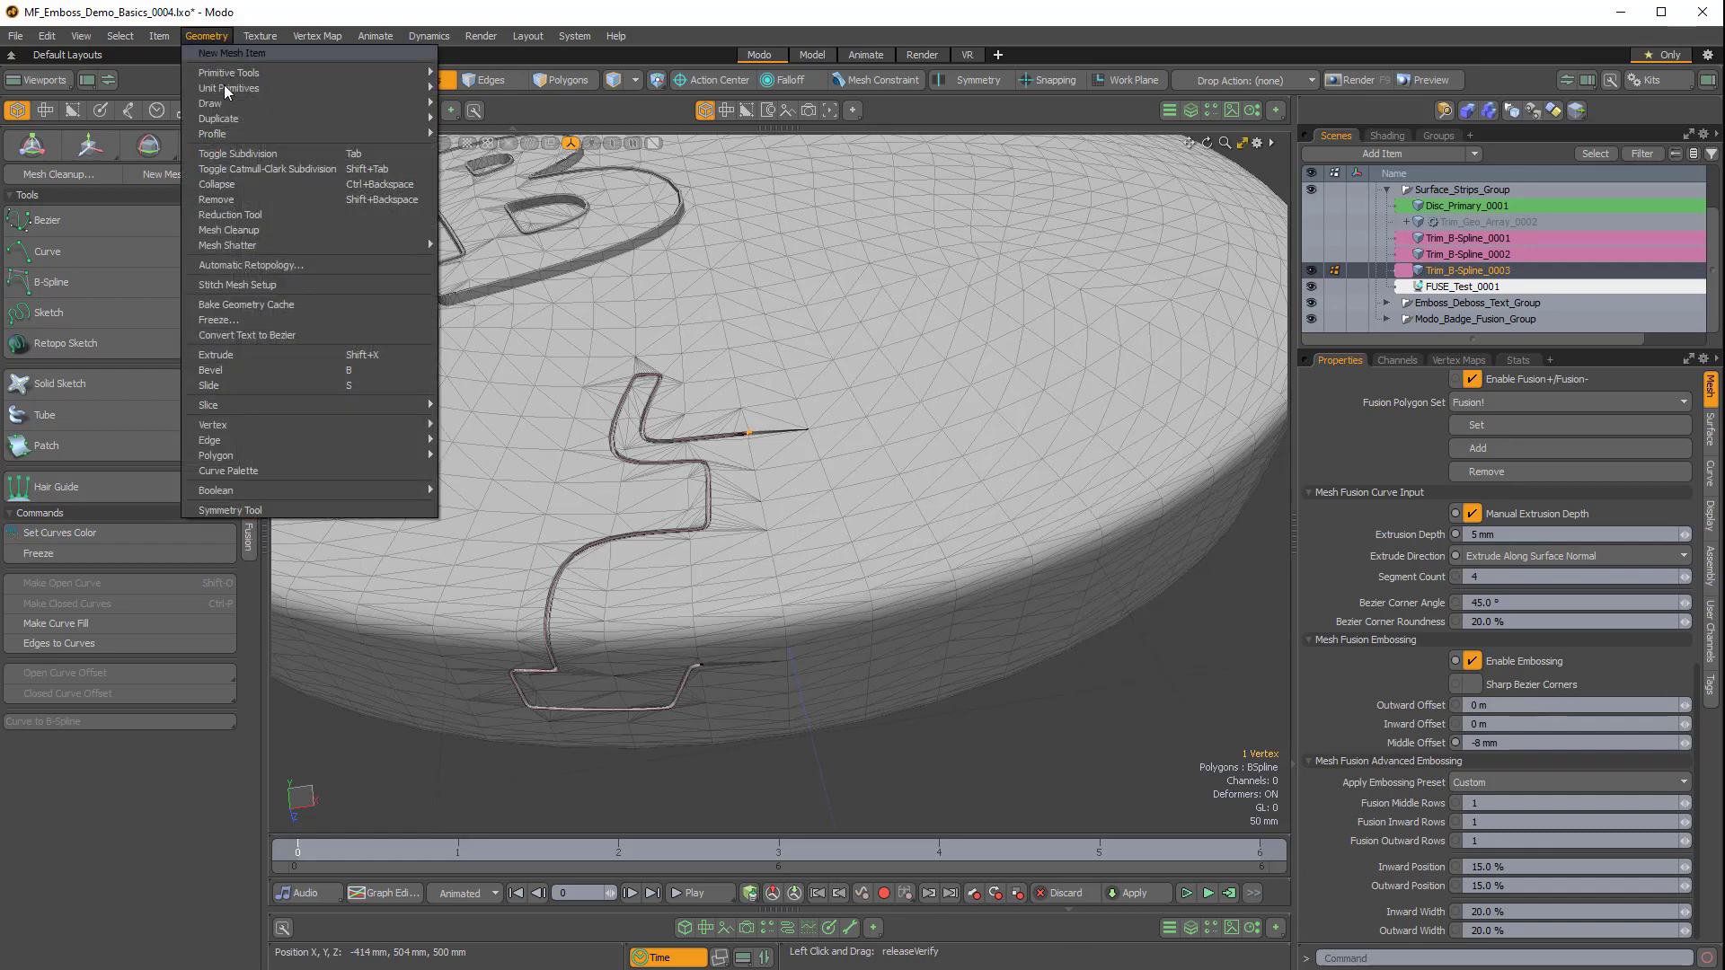
mouse_move(245, 423)
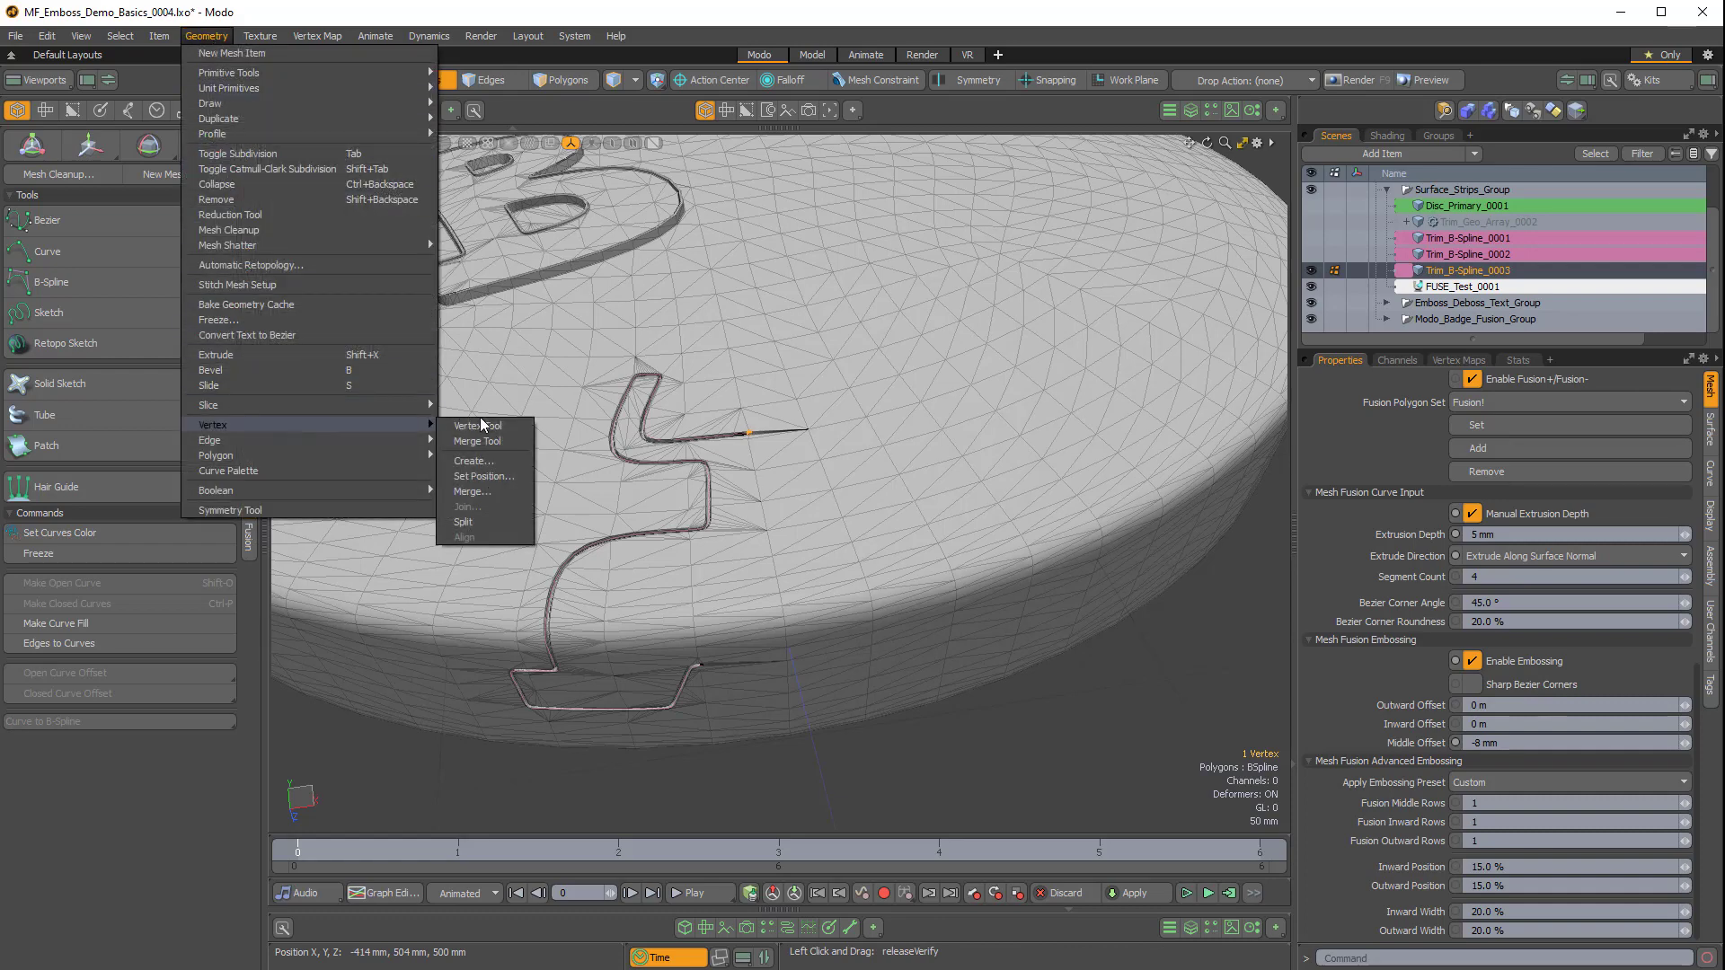
click(476, 473)
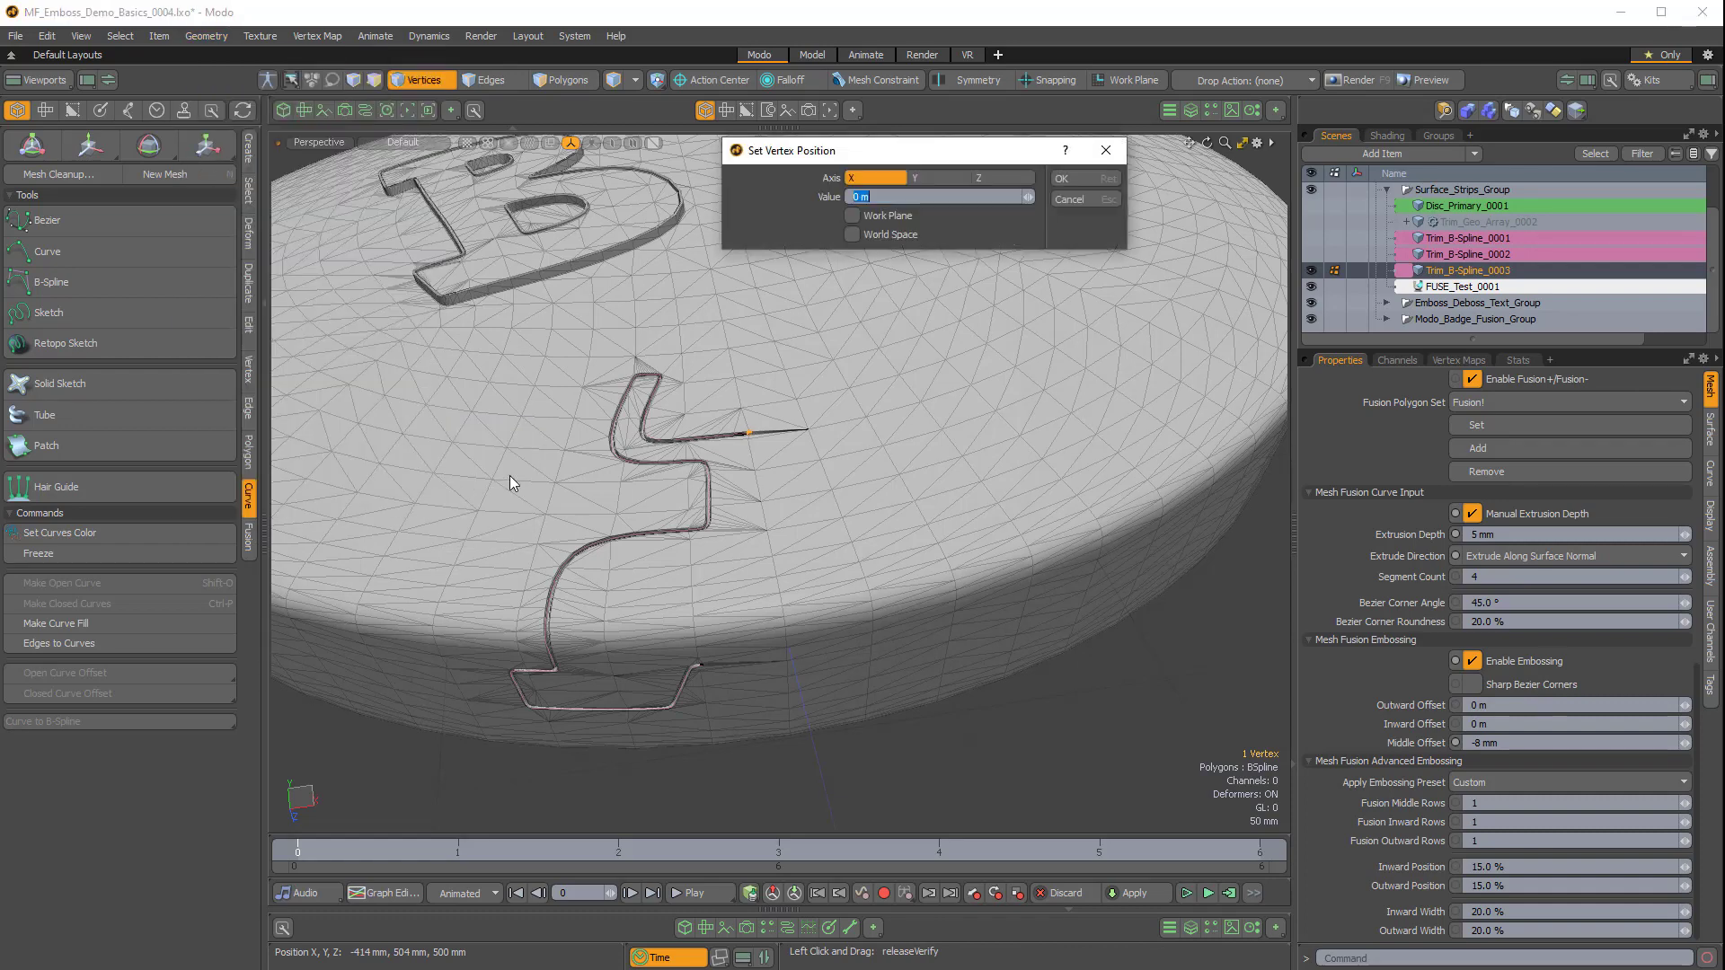
click(1063, 177)
key(3)
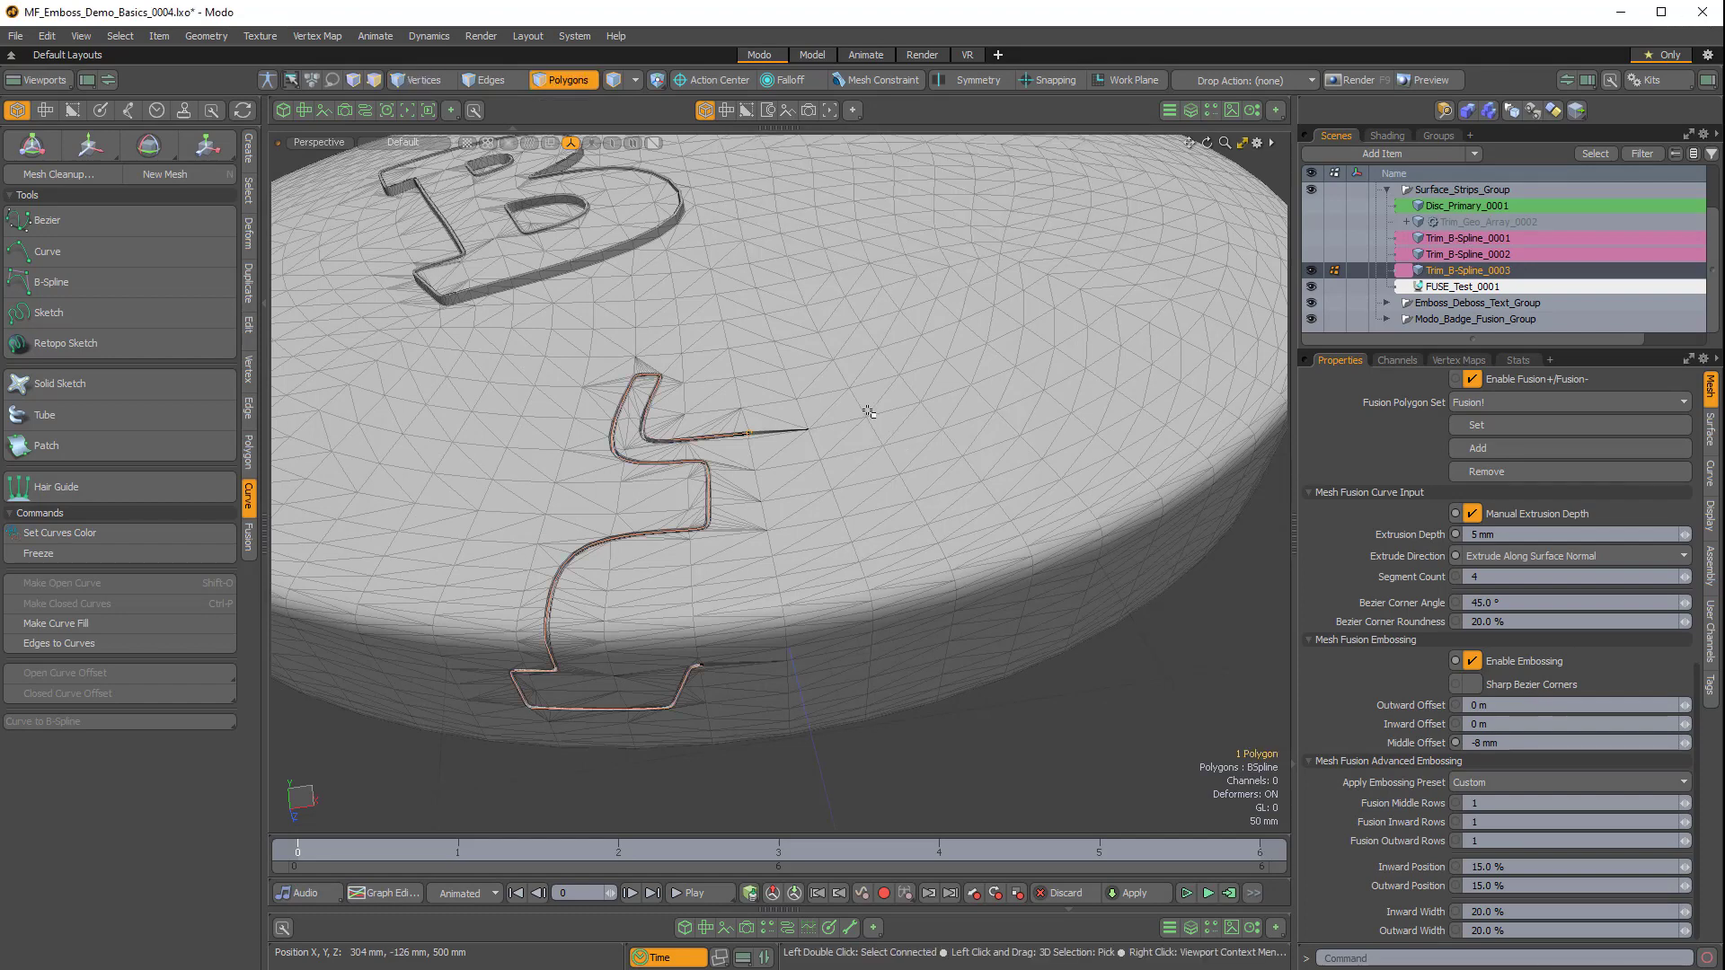
Mirror the trim curve across the X axis with the action center set to Origin and Merge Vertices enabled.
key(alt)
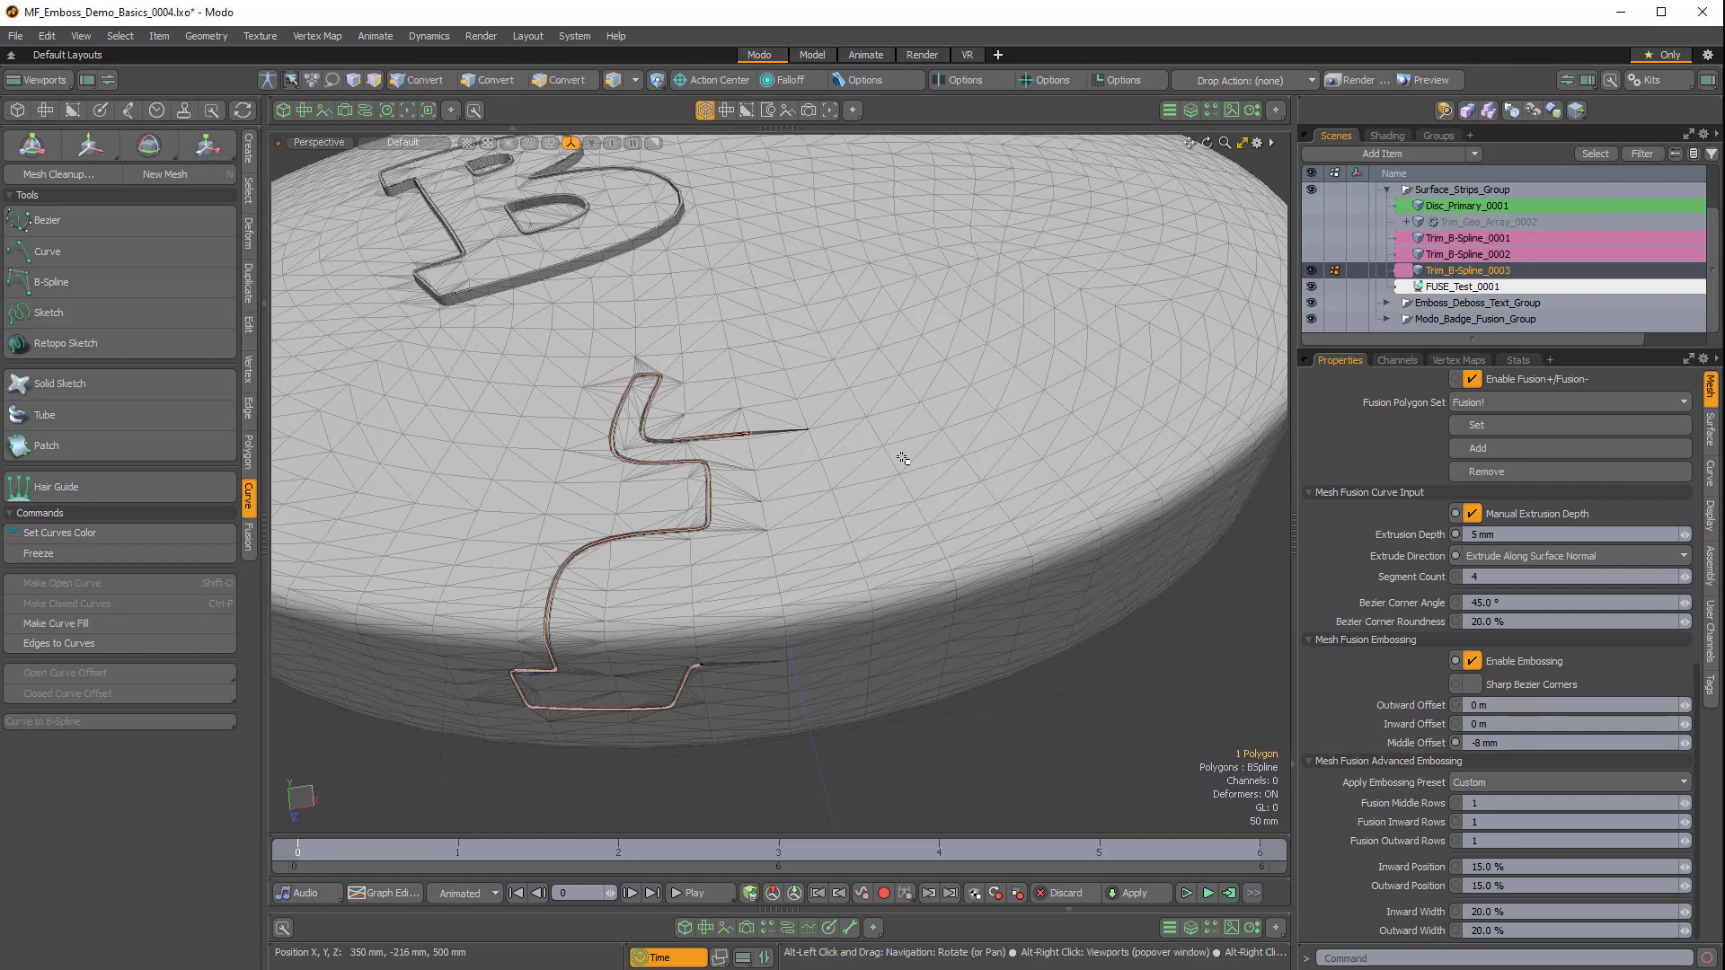
alt+click(701, 80)
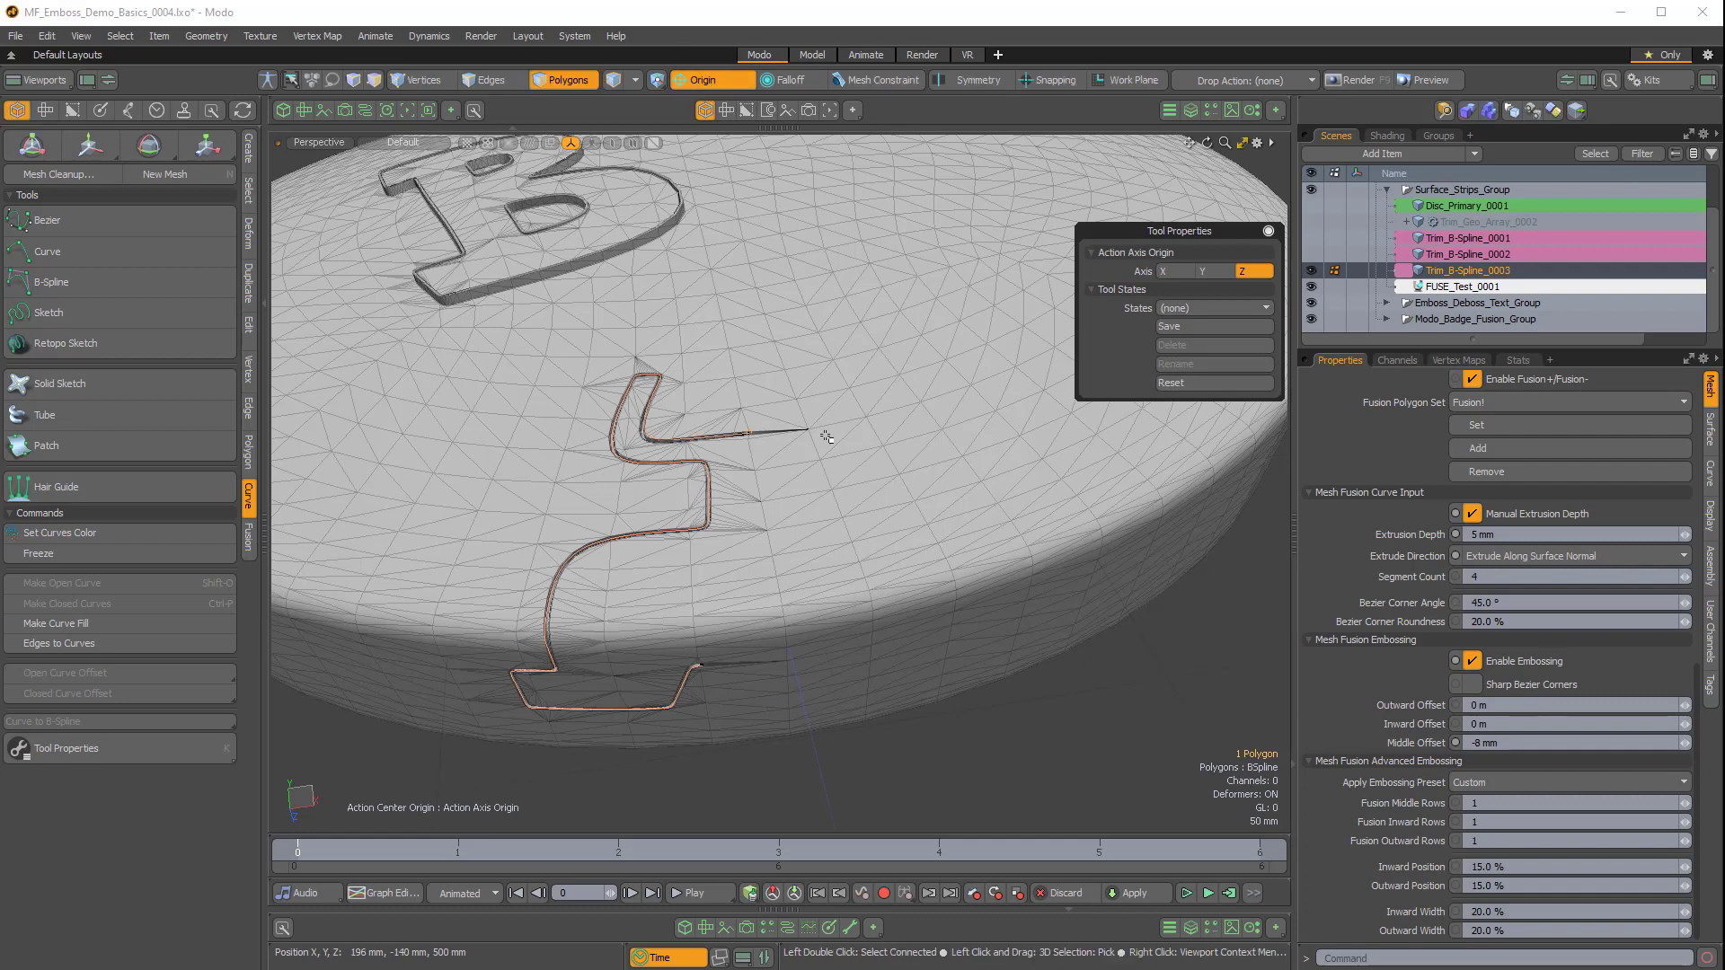
key(shift+v)
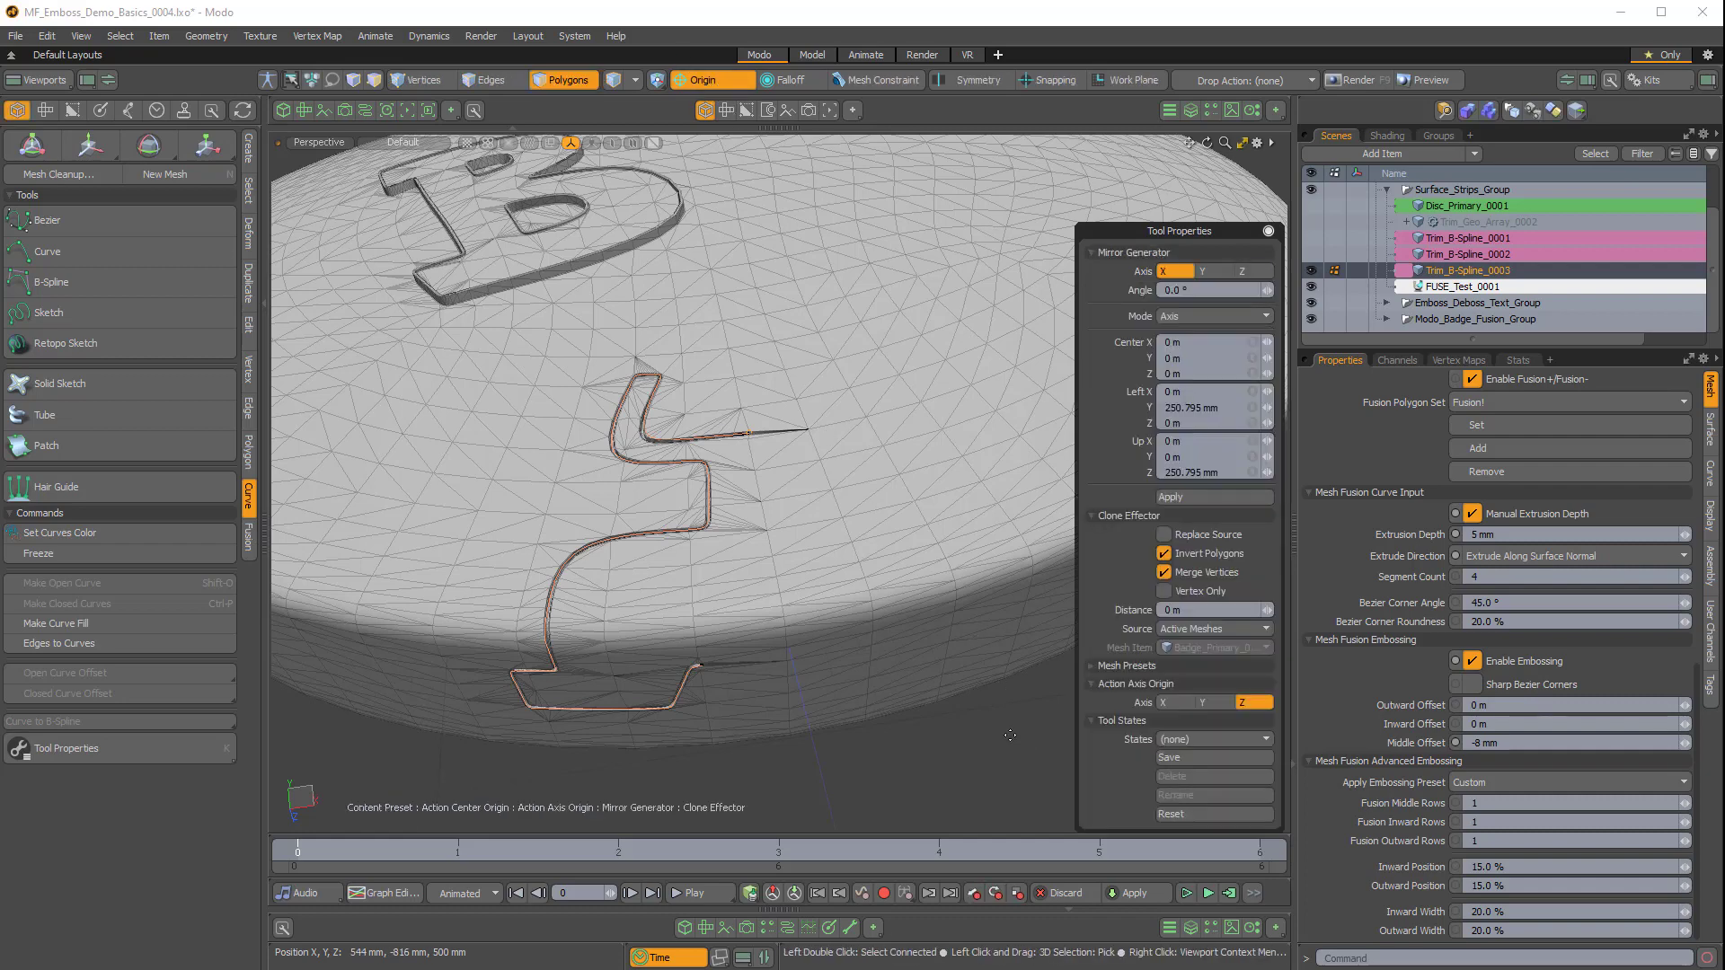
click(957, 725)
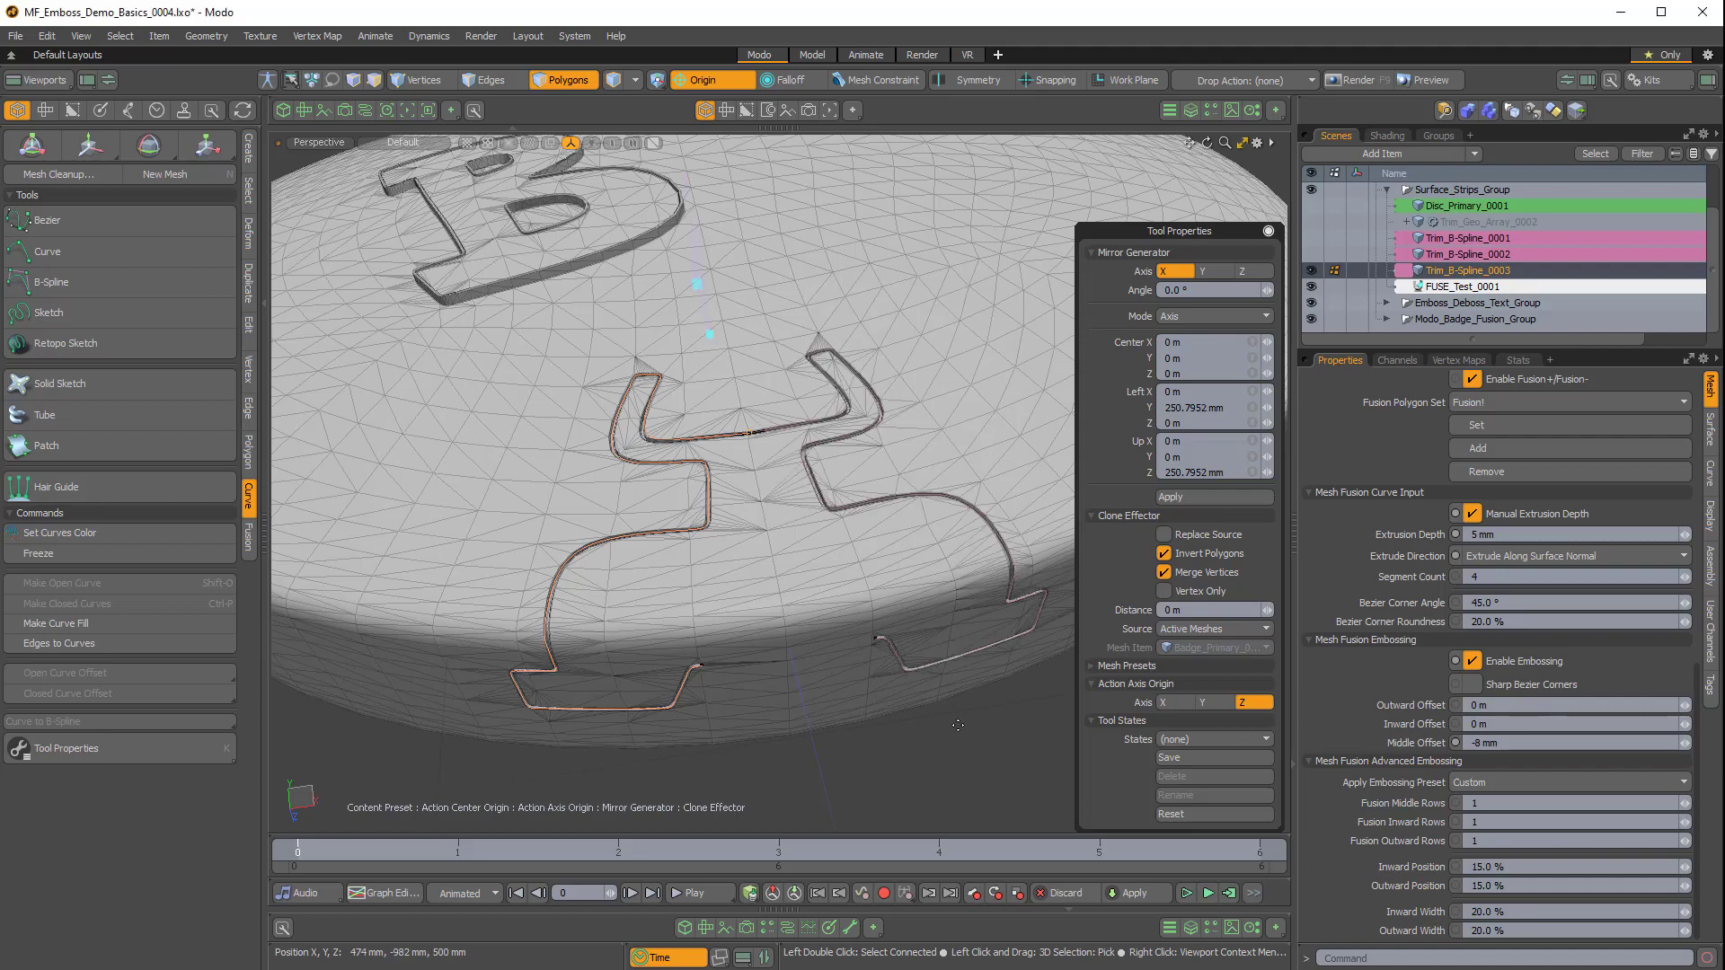
key(space)
click(971, 710)
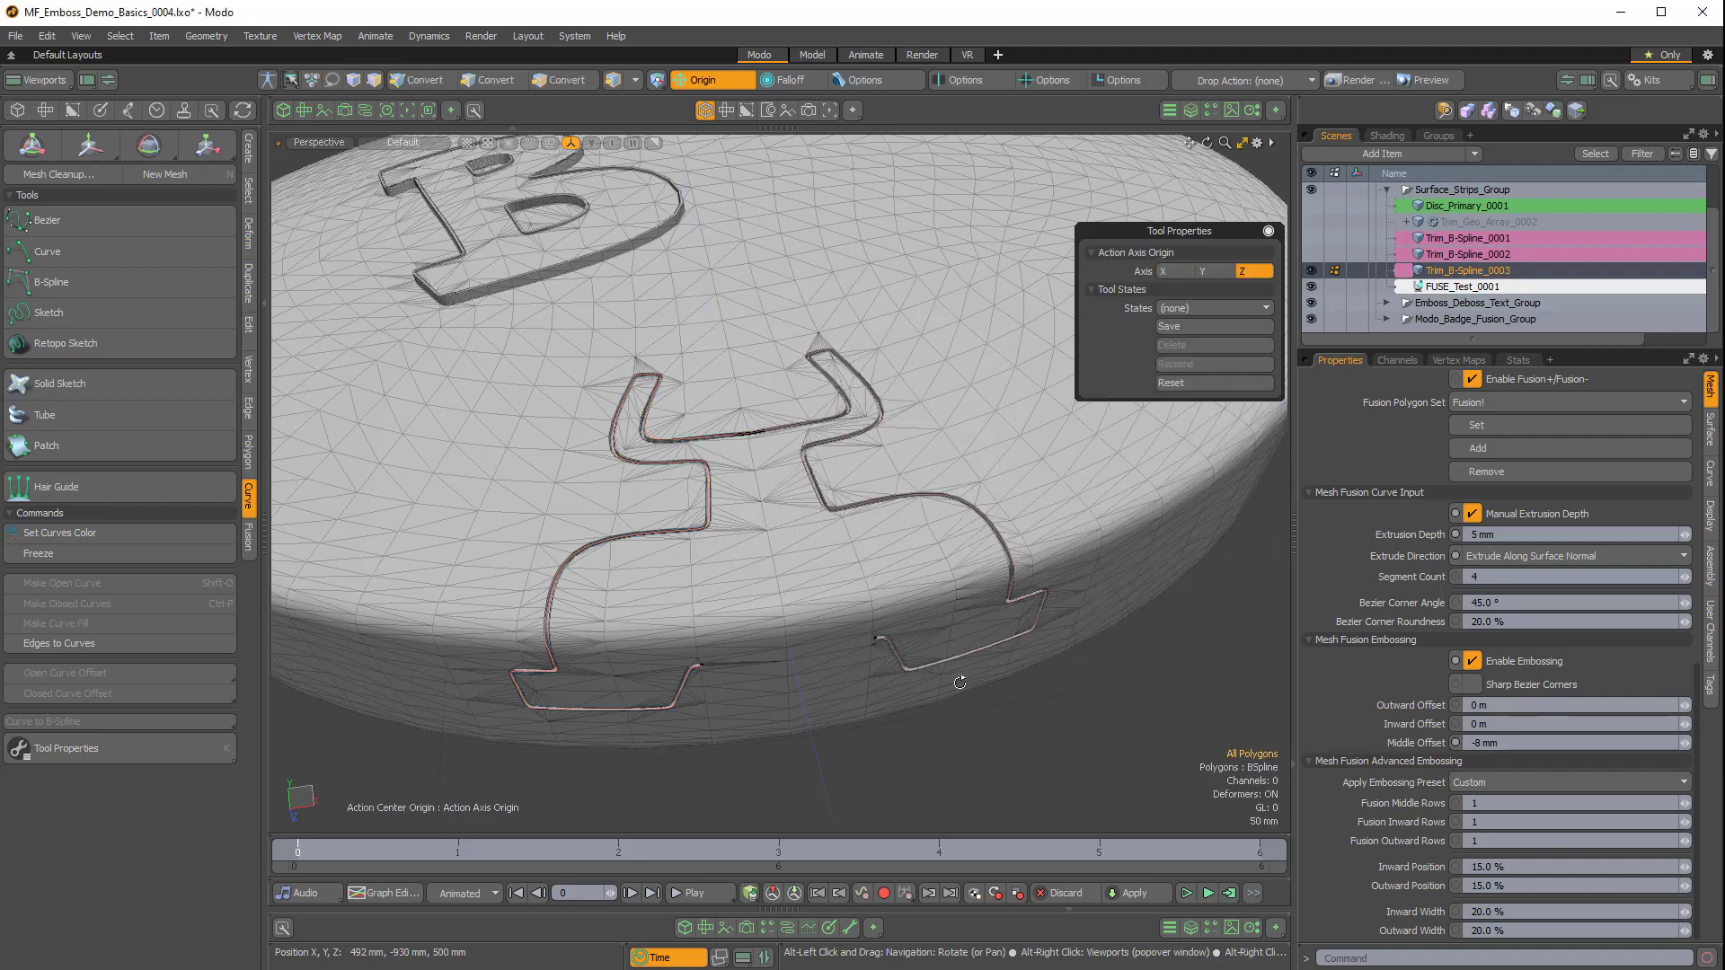
Examine the shared center vertex where the original and mirrored curve halves meet on the disc's top face.
scroll(849, 507, up, 4)
alt+drag(850, 506, 808, 493)
scroll(743, 548, up, 5)
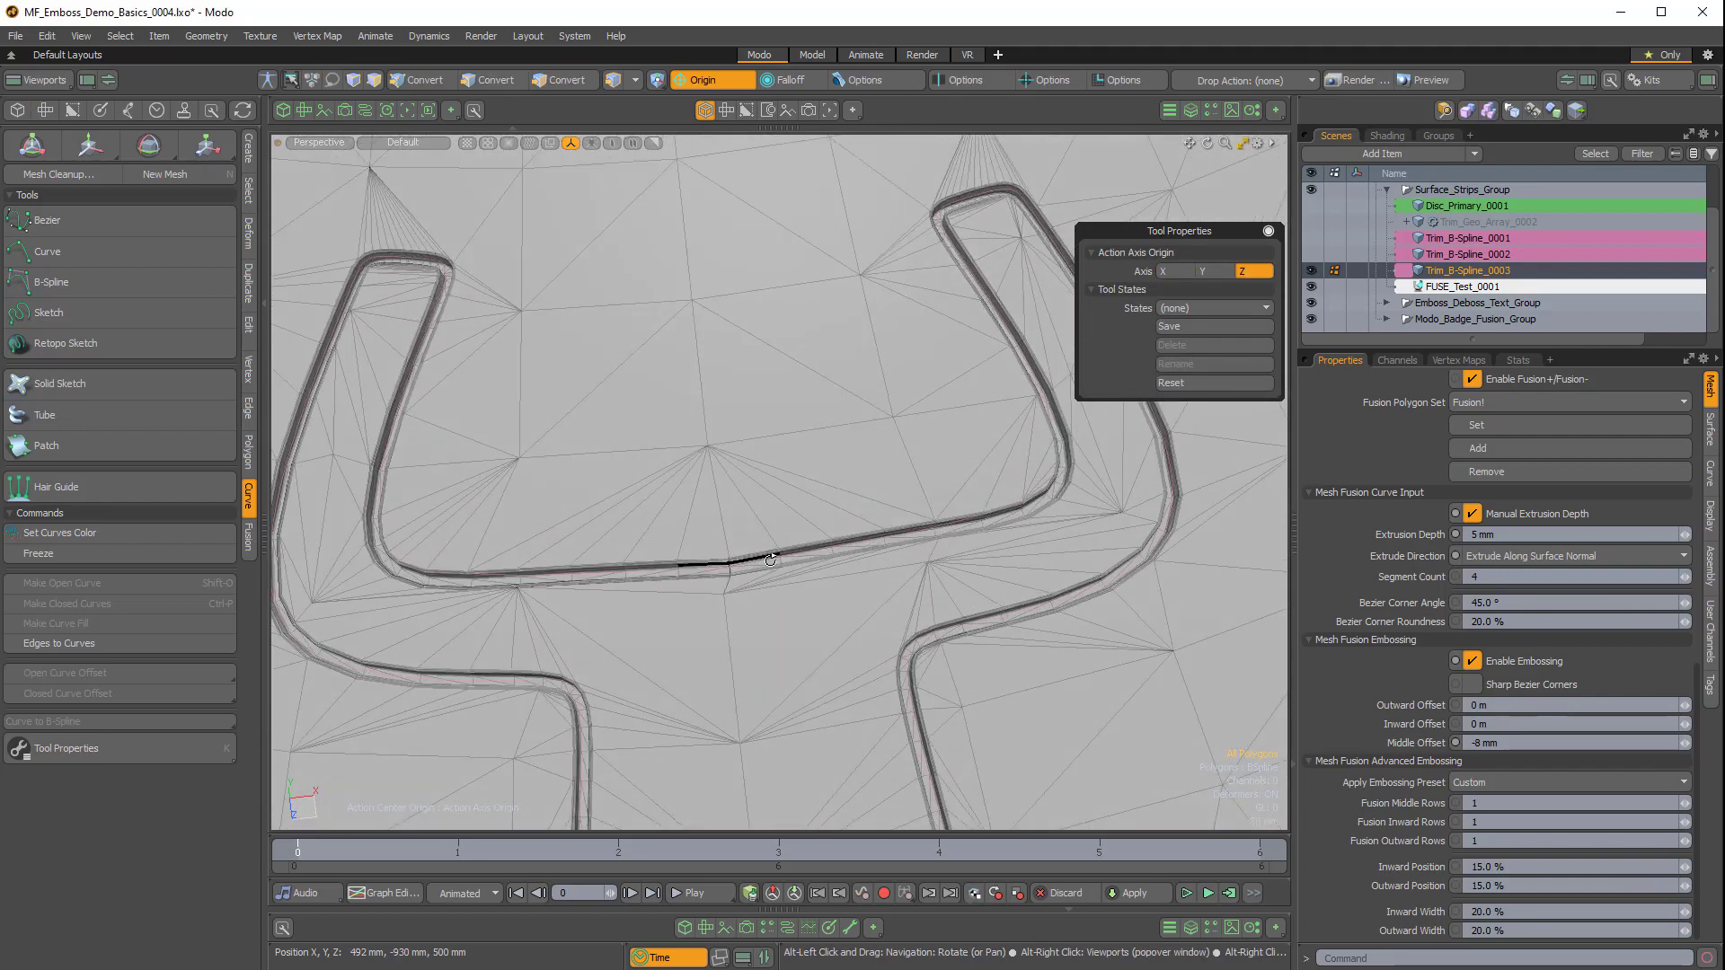
alt+shift+drag(756, 580, 765, 435)
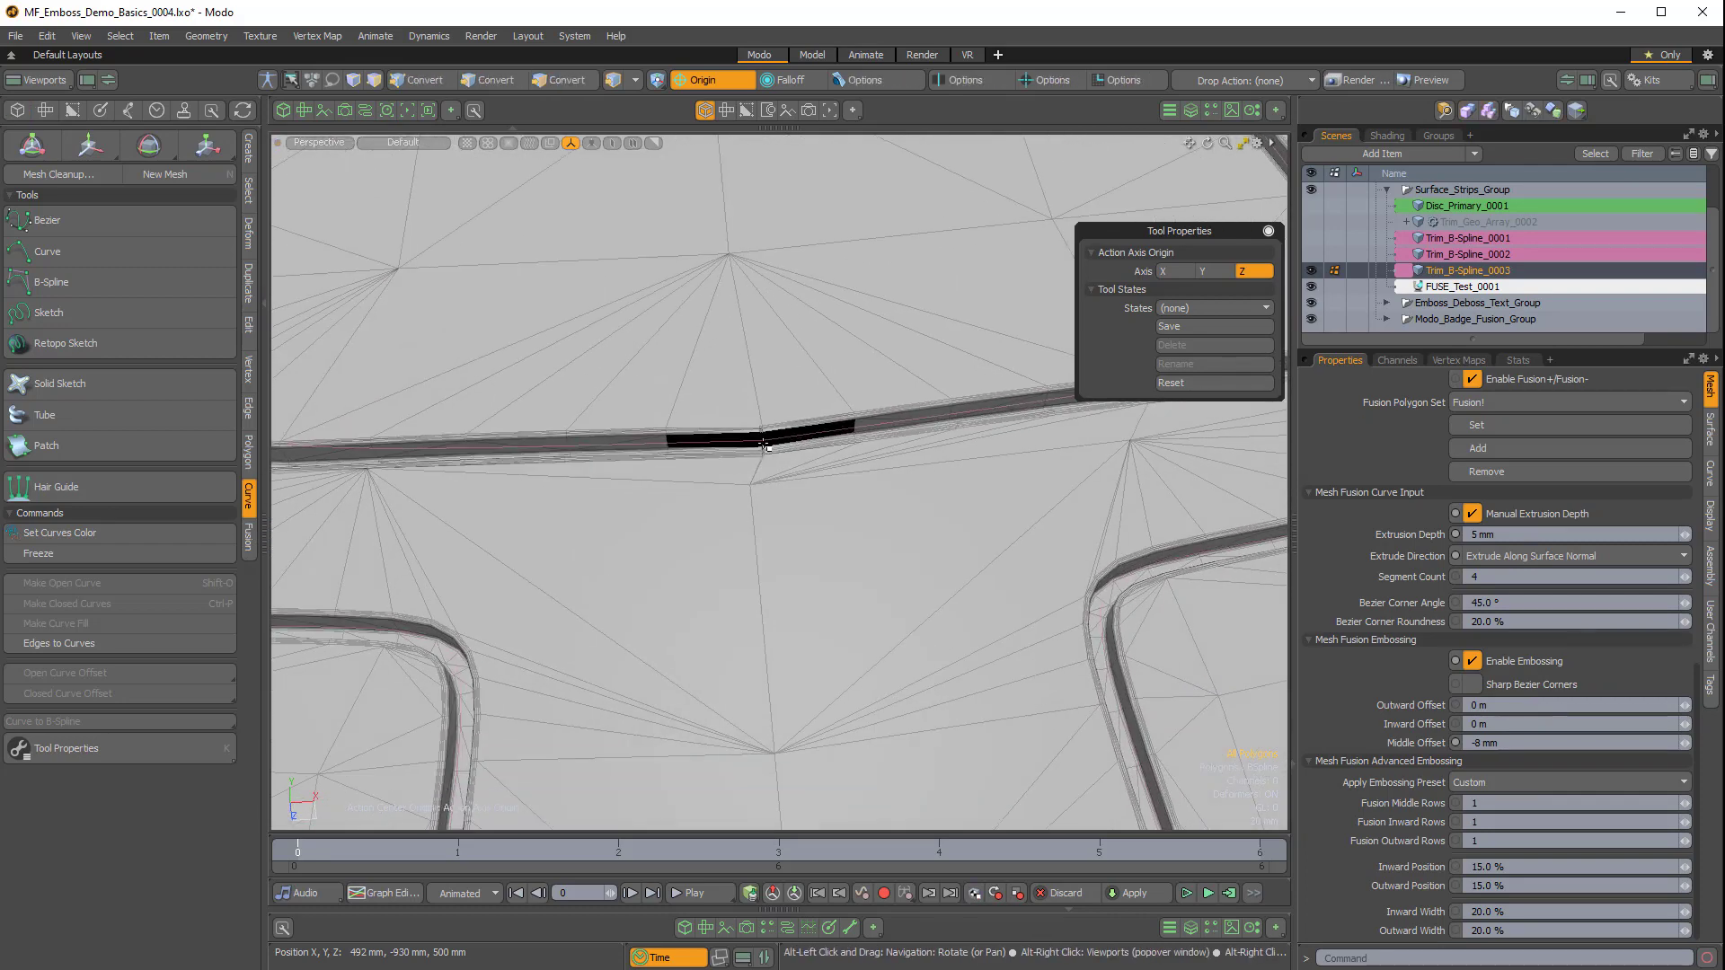
key(1)
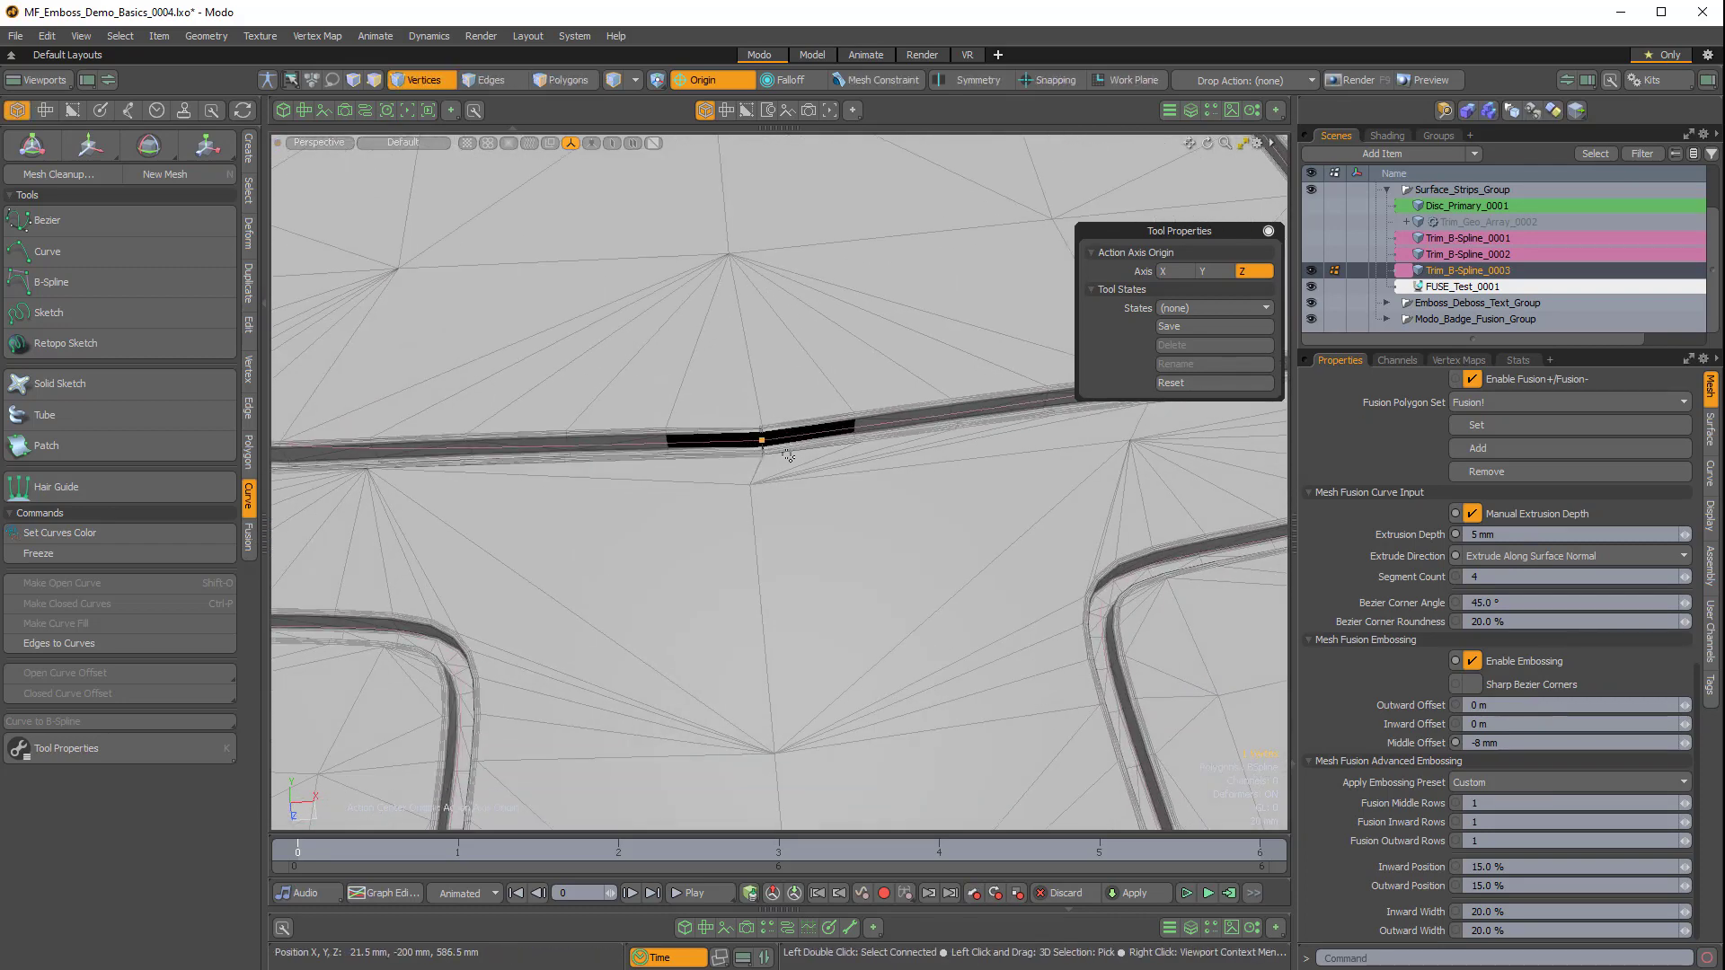
ctrl+alt+drag(954, 638, 1262, 761)
scroll(925, 566, up, 8)
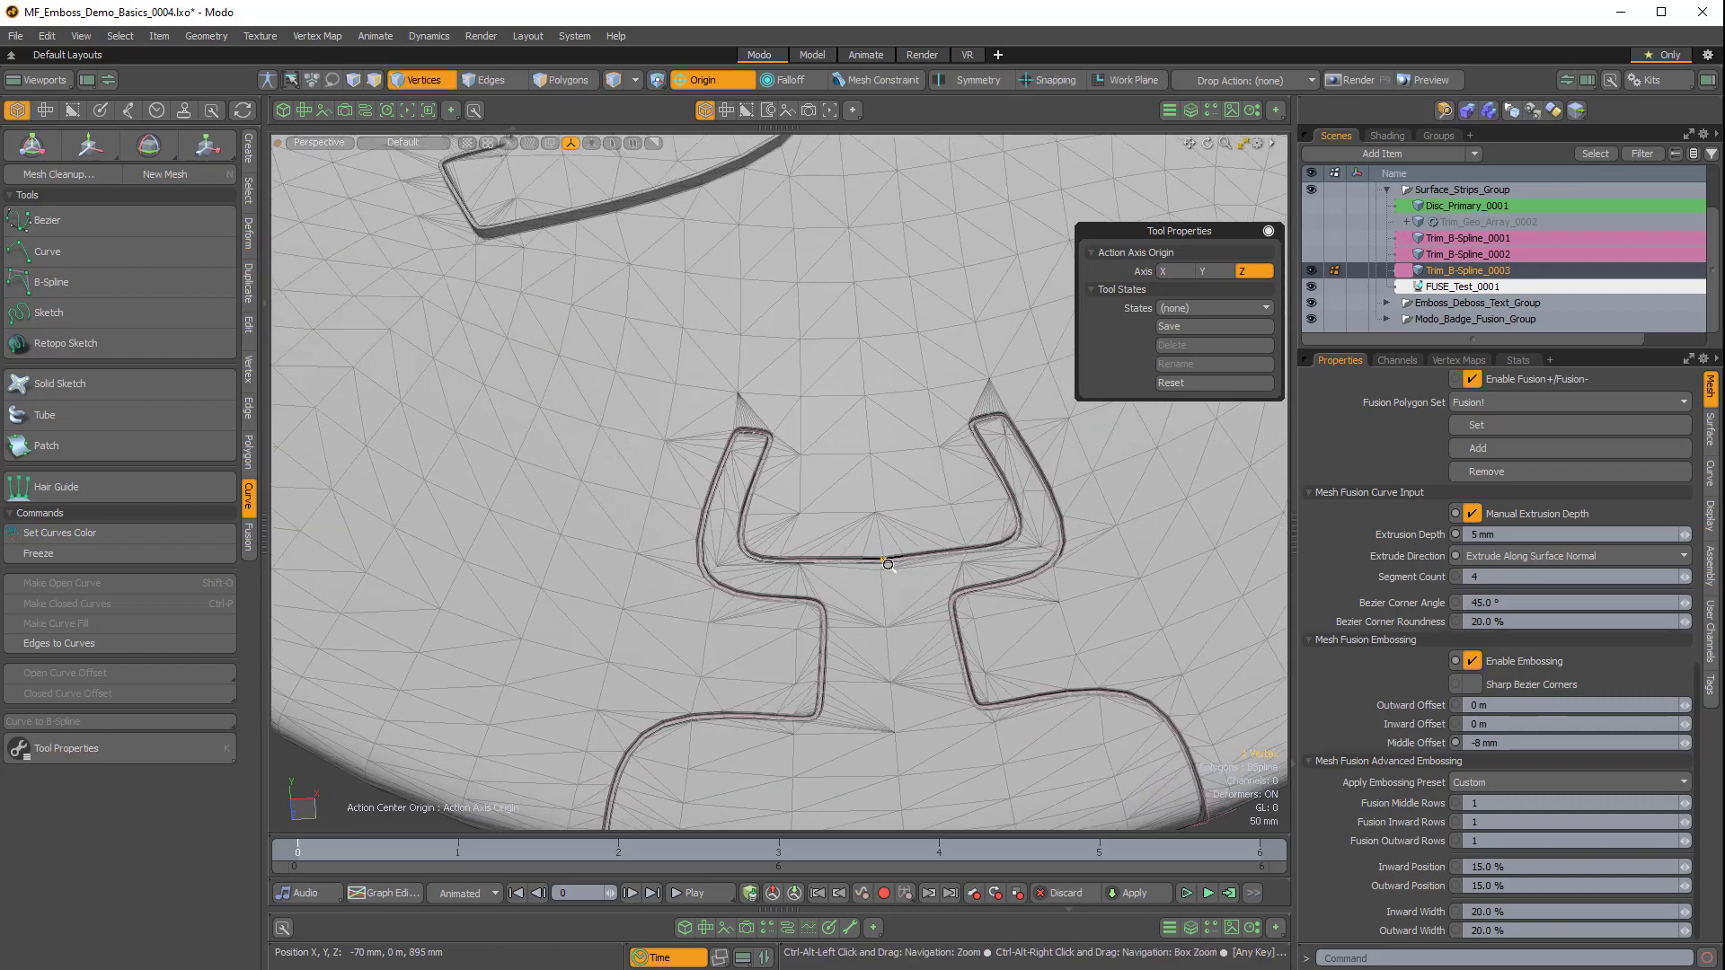
Select both mirrored curve halves and merge them into a single B-spline polygon.
key(3)
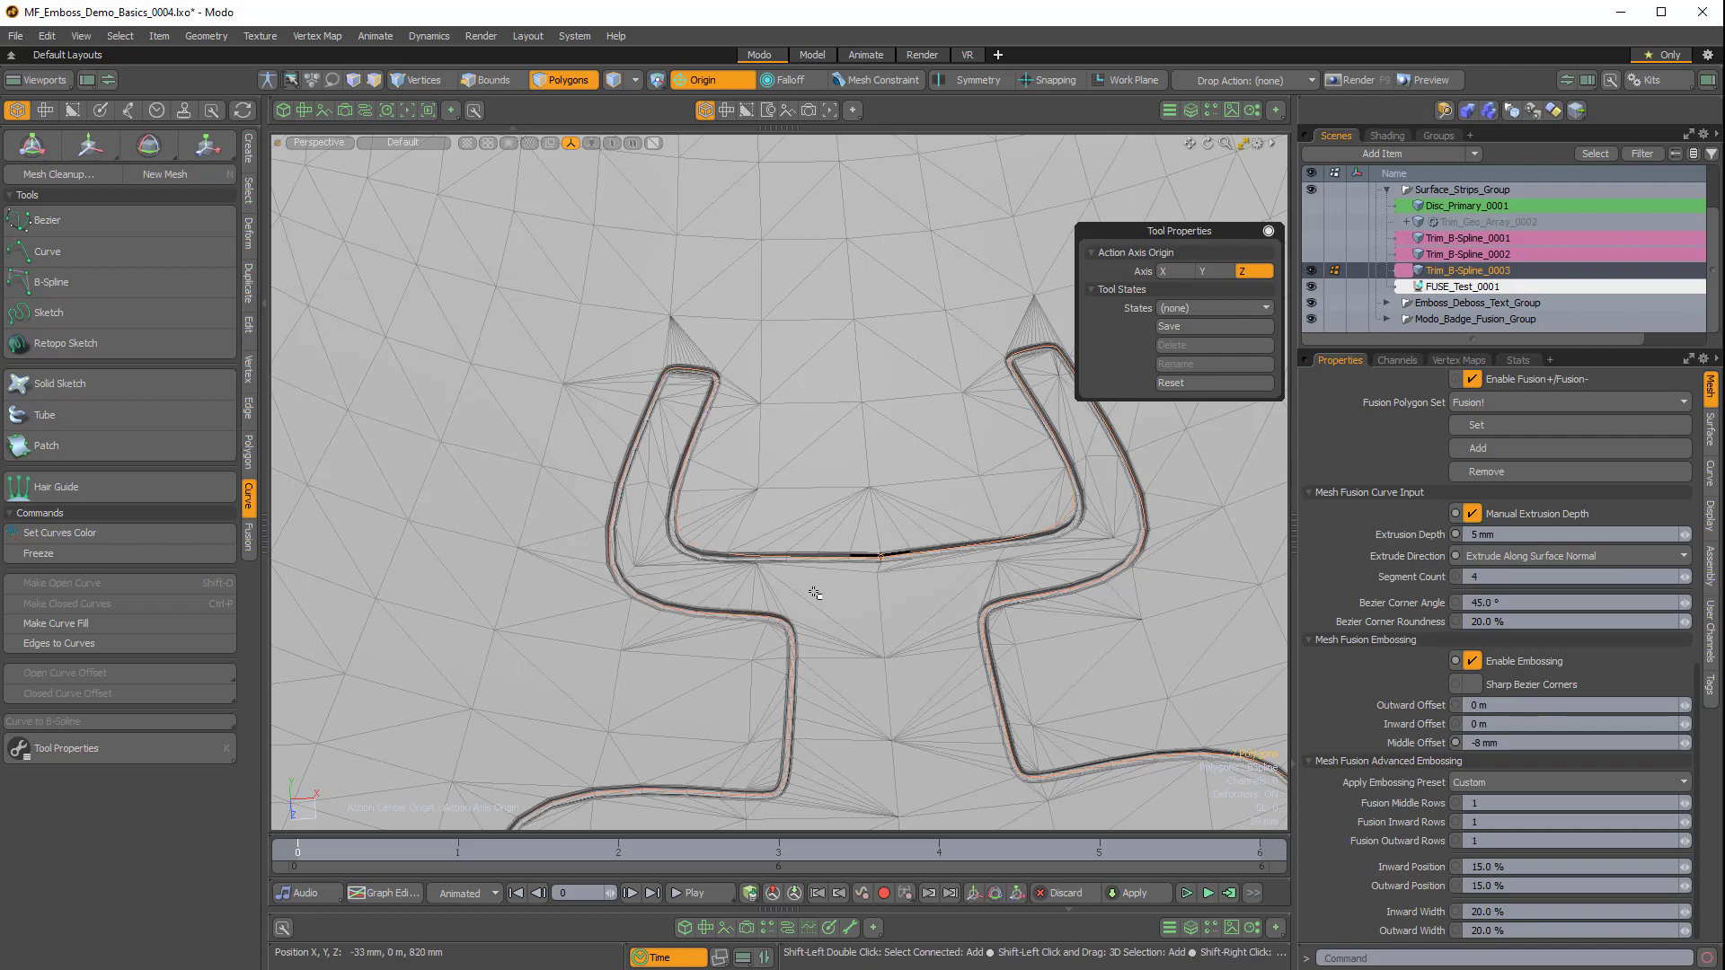
key(a)
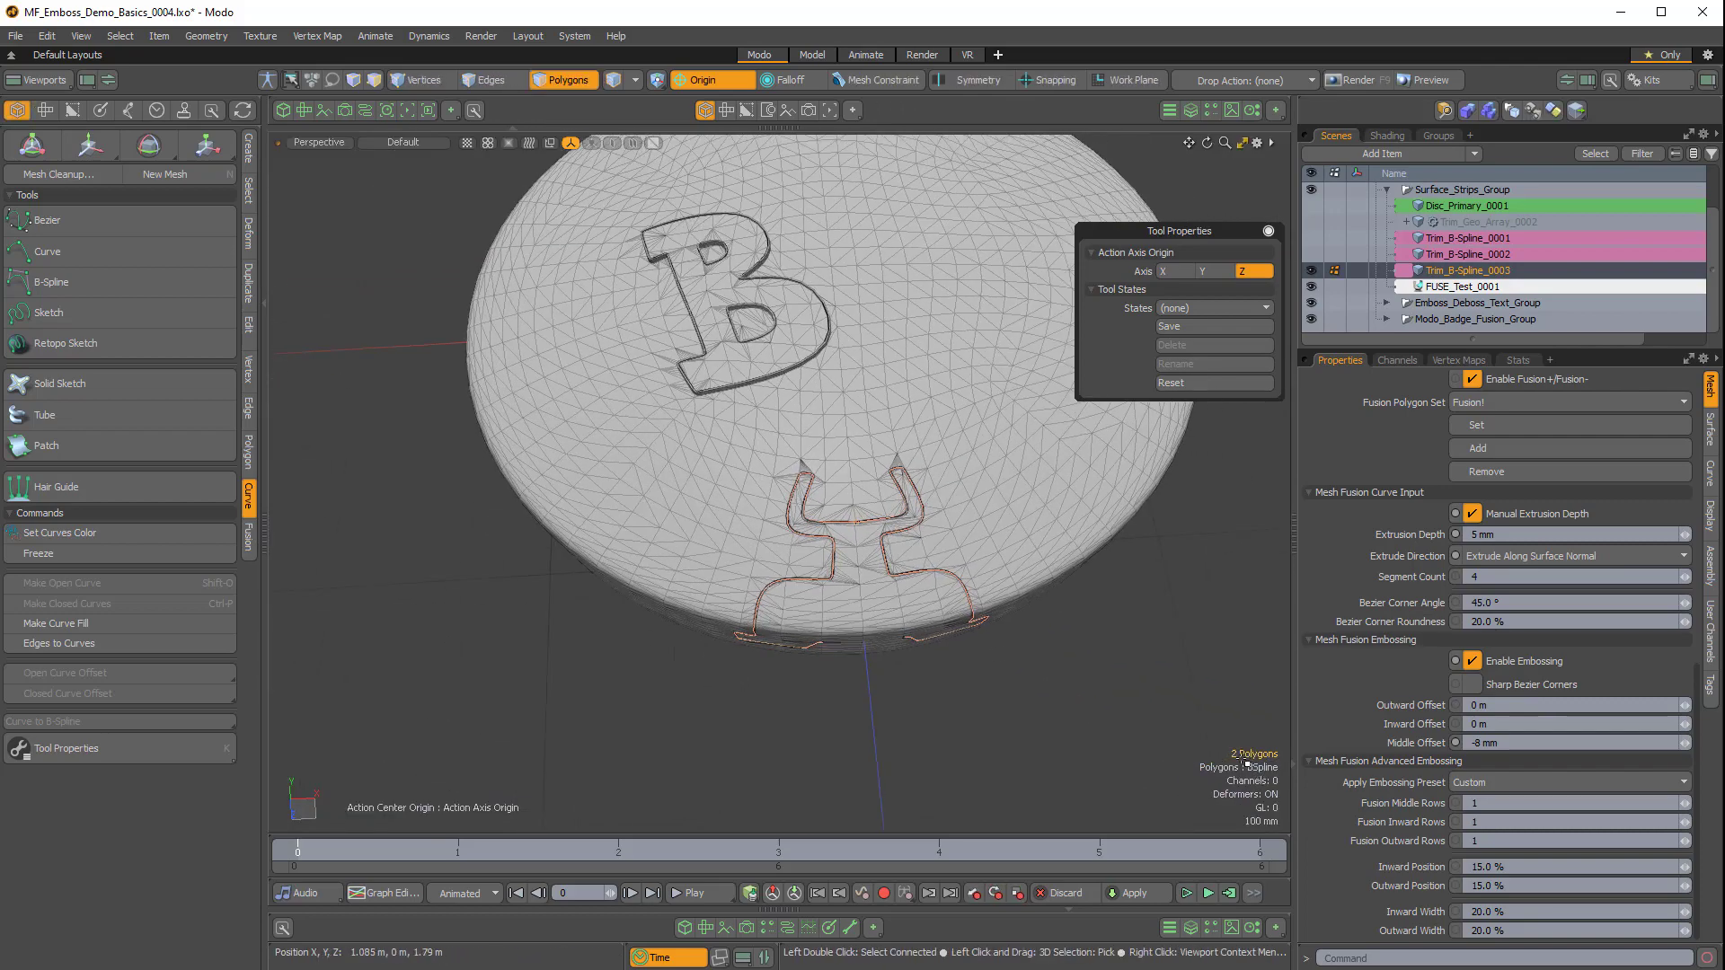
alt+drag(944, 591, 917, 521)
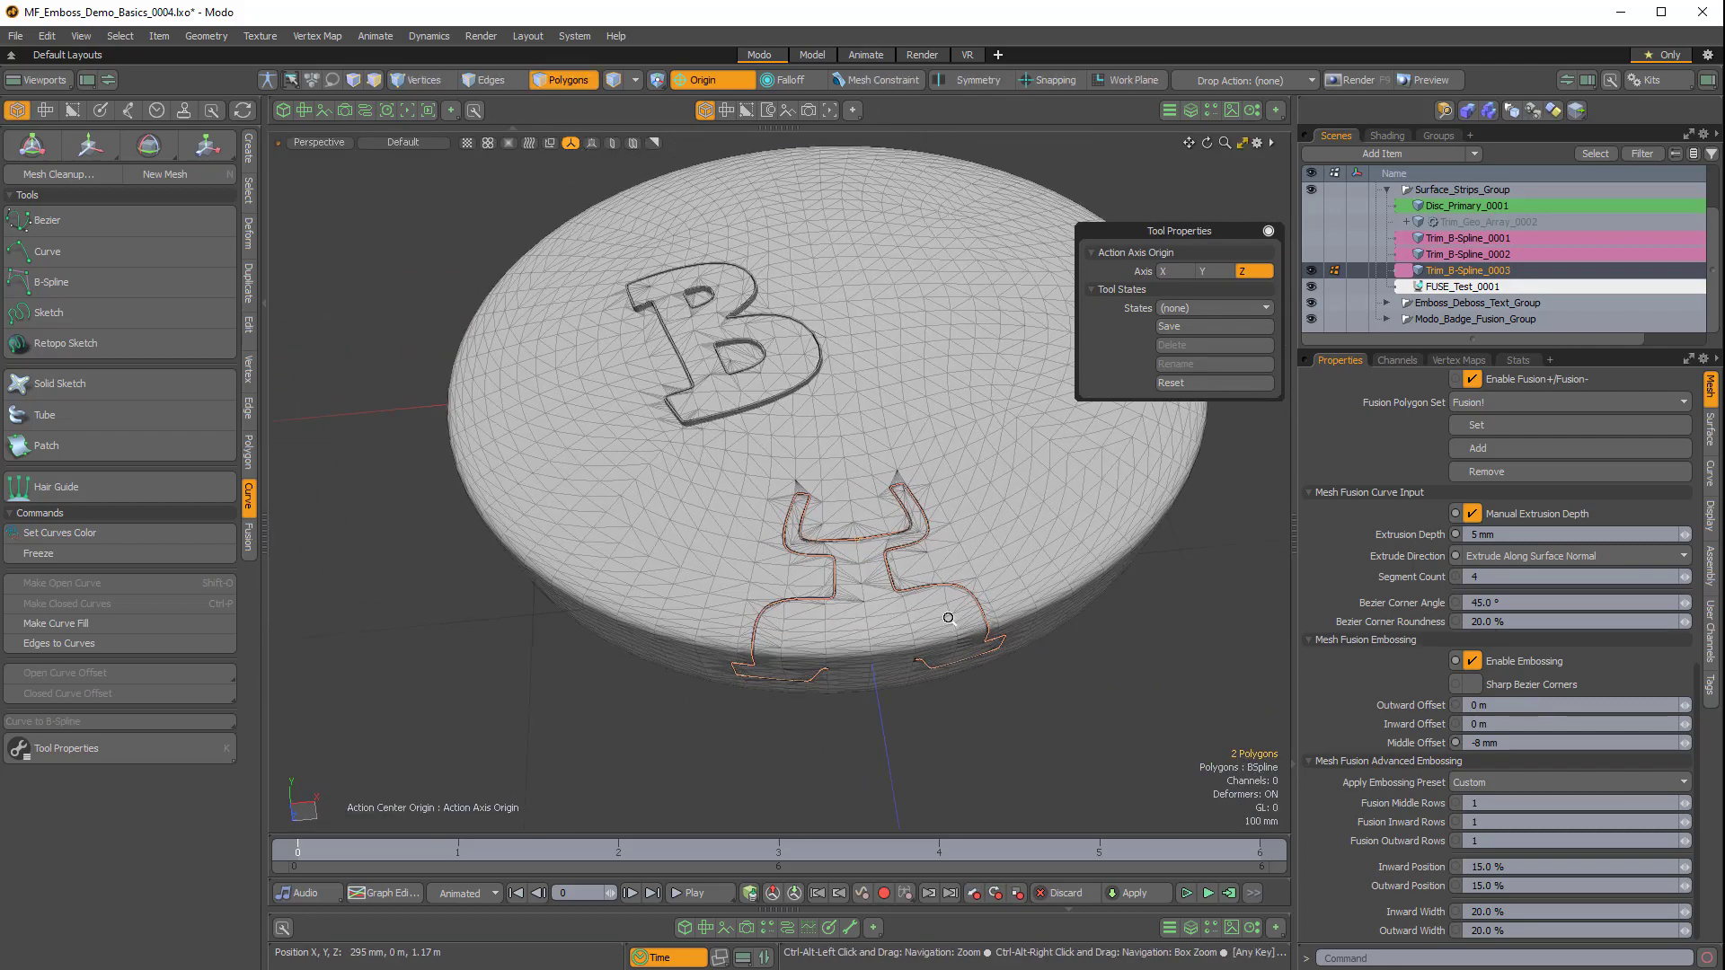
scroll(854, 585, up, 5)
alt+drag(855, 584, 827, 482)
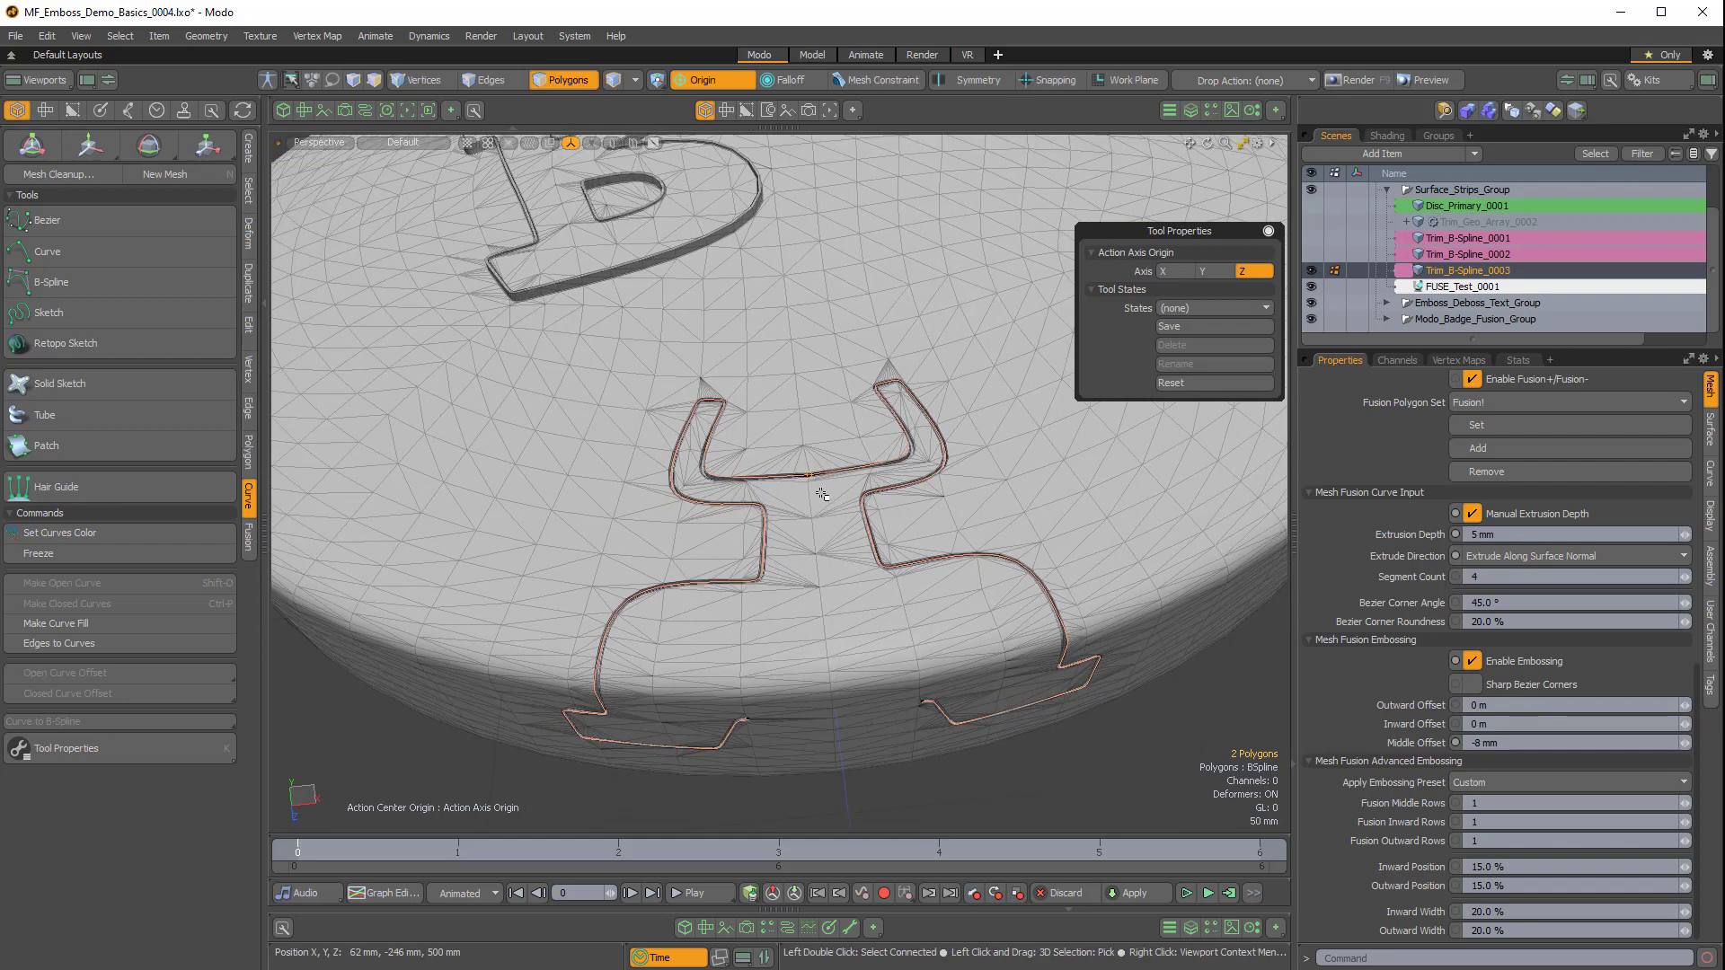
click(245, 455)
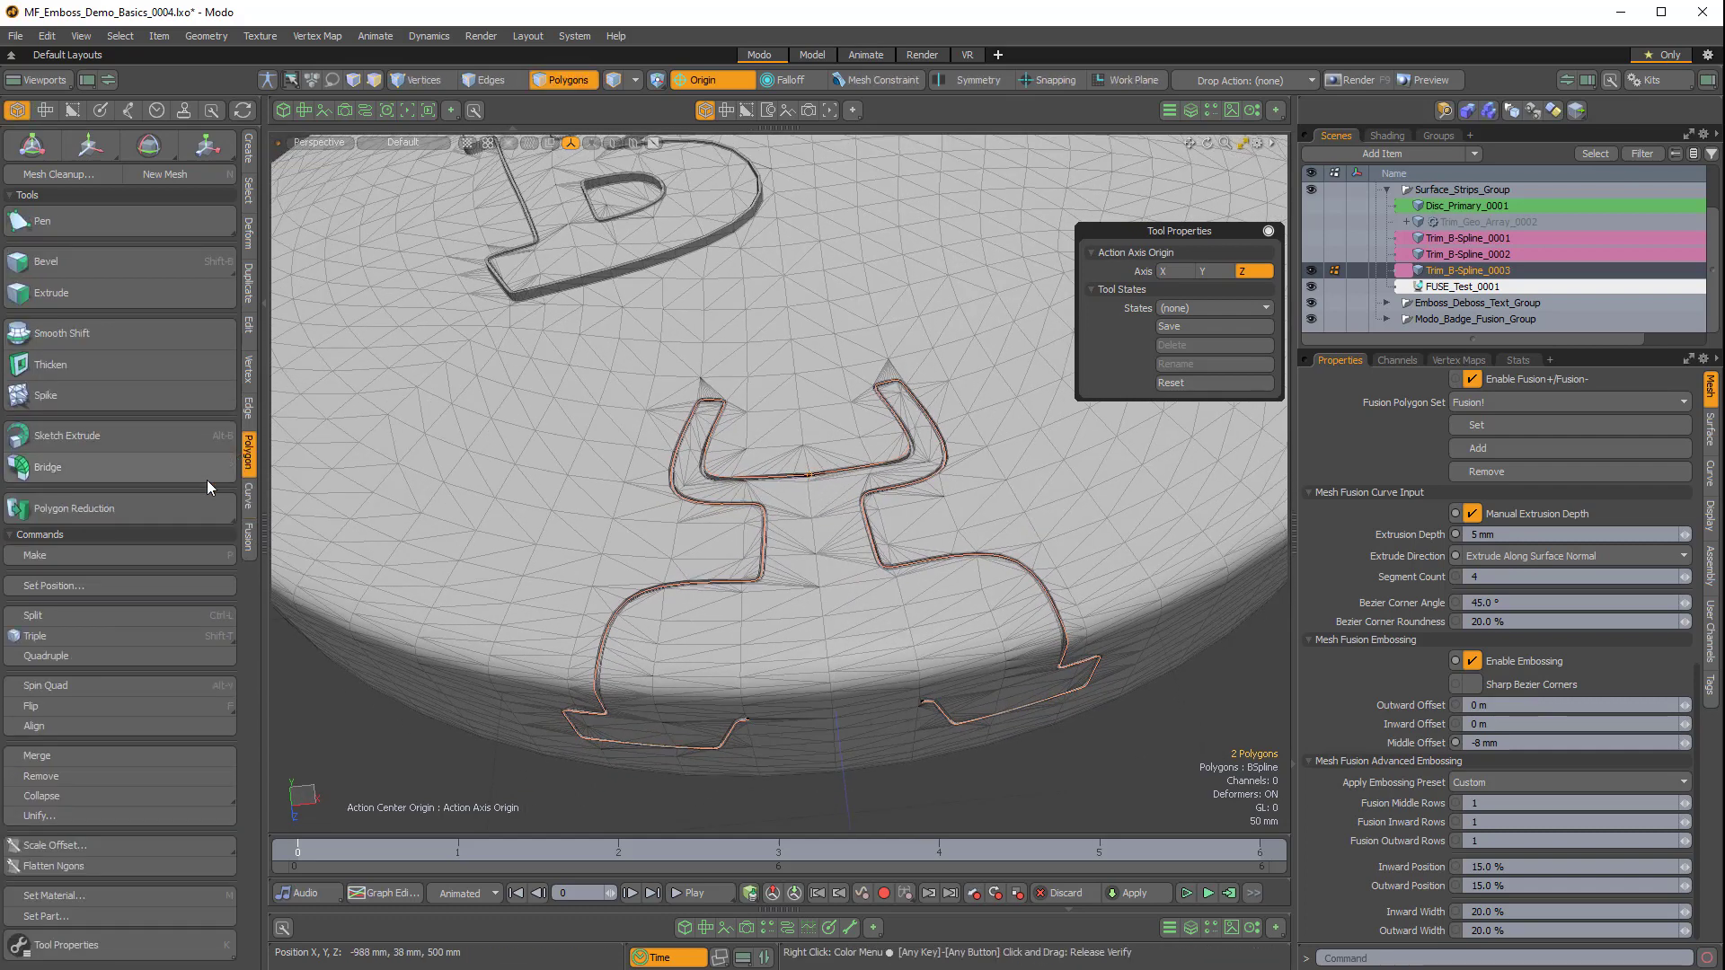
click(86, 756)
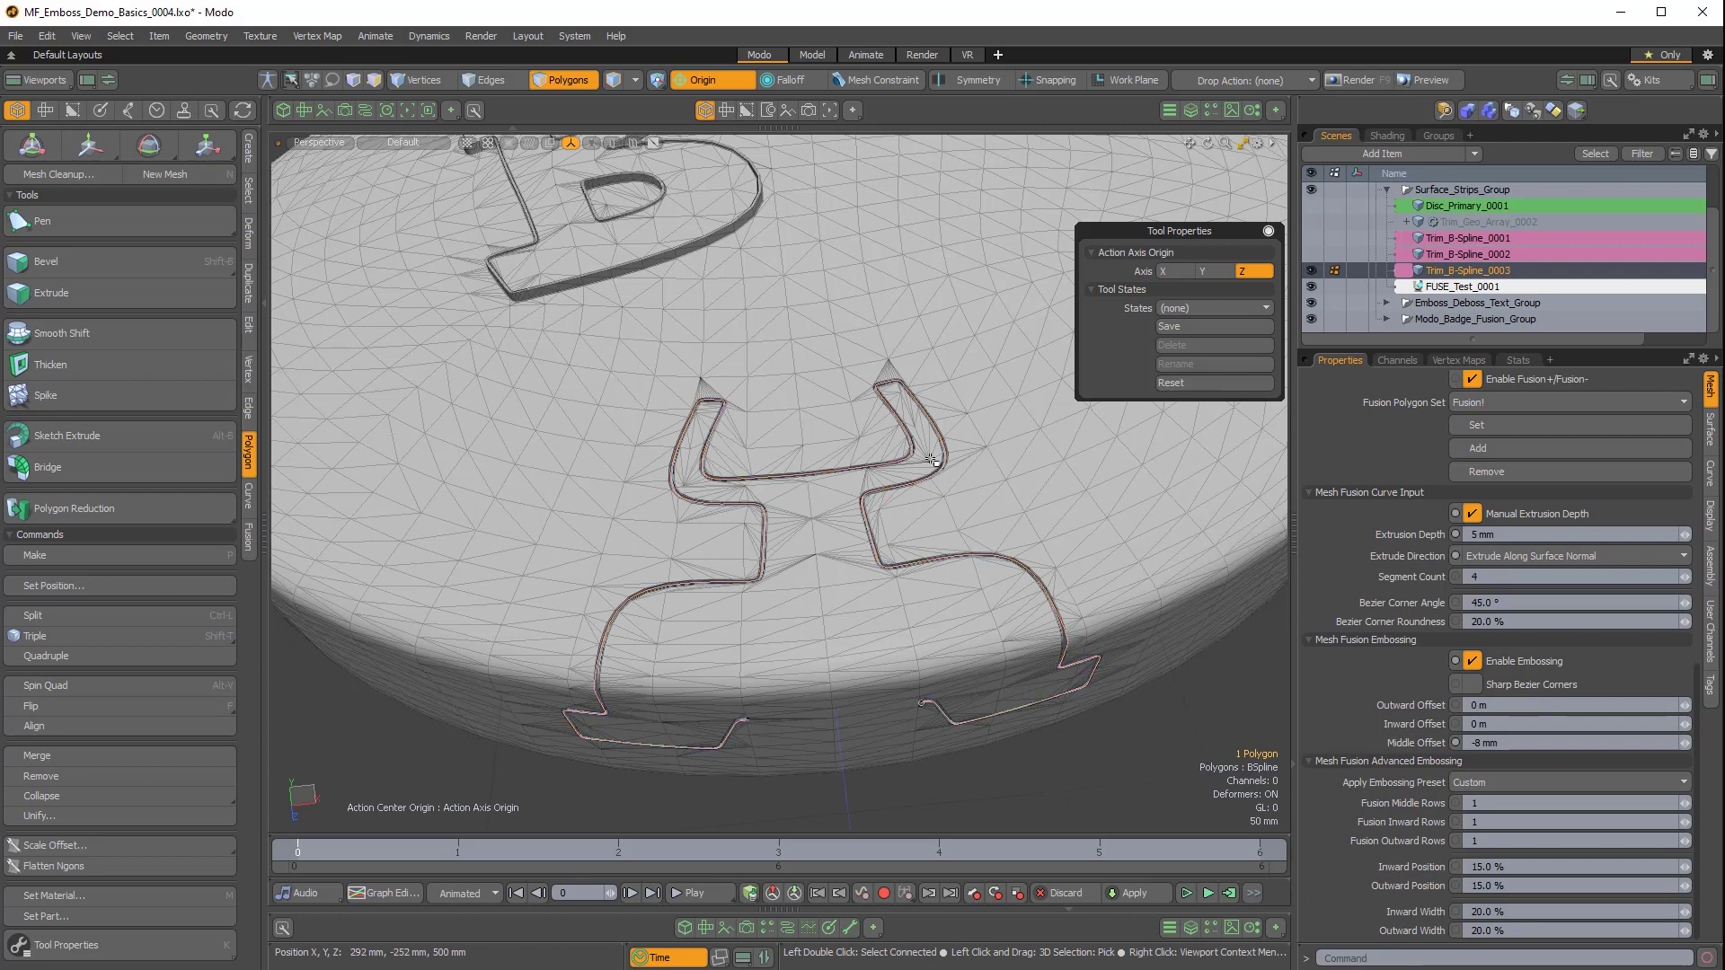
alt+drag(930, 460, 823, 404)
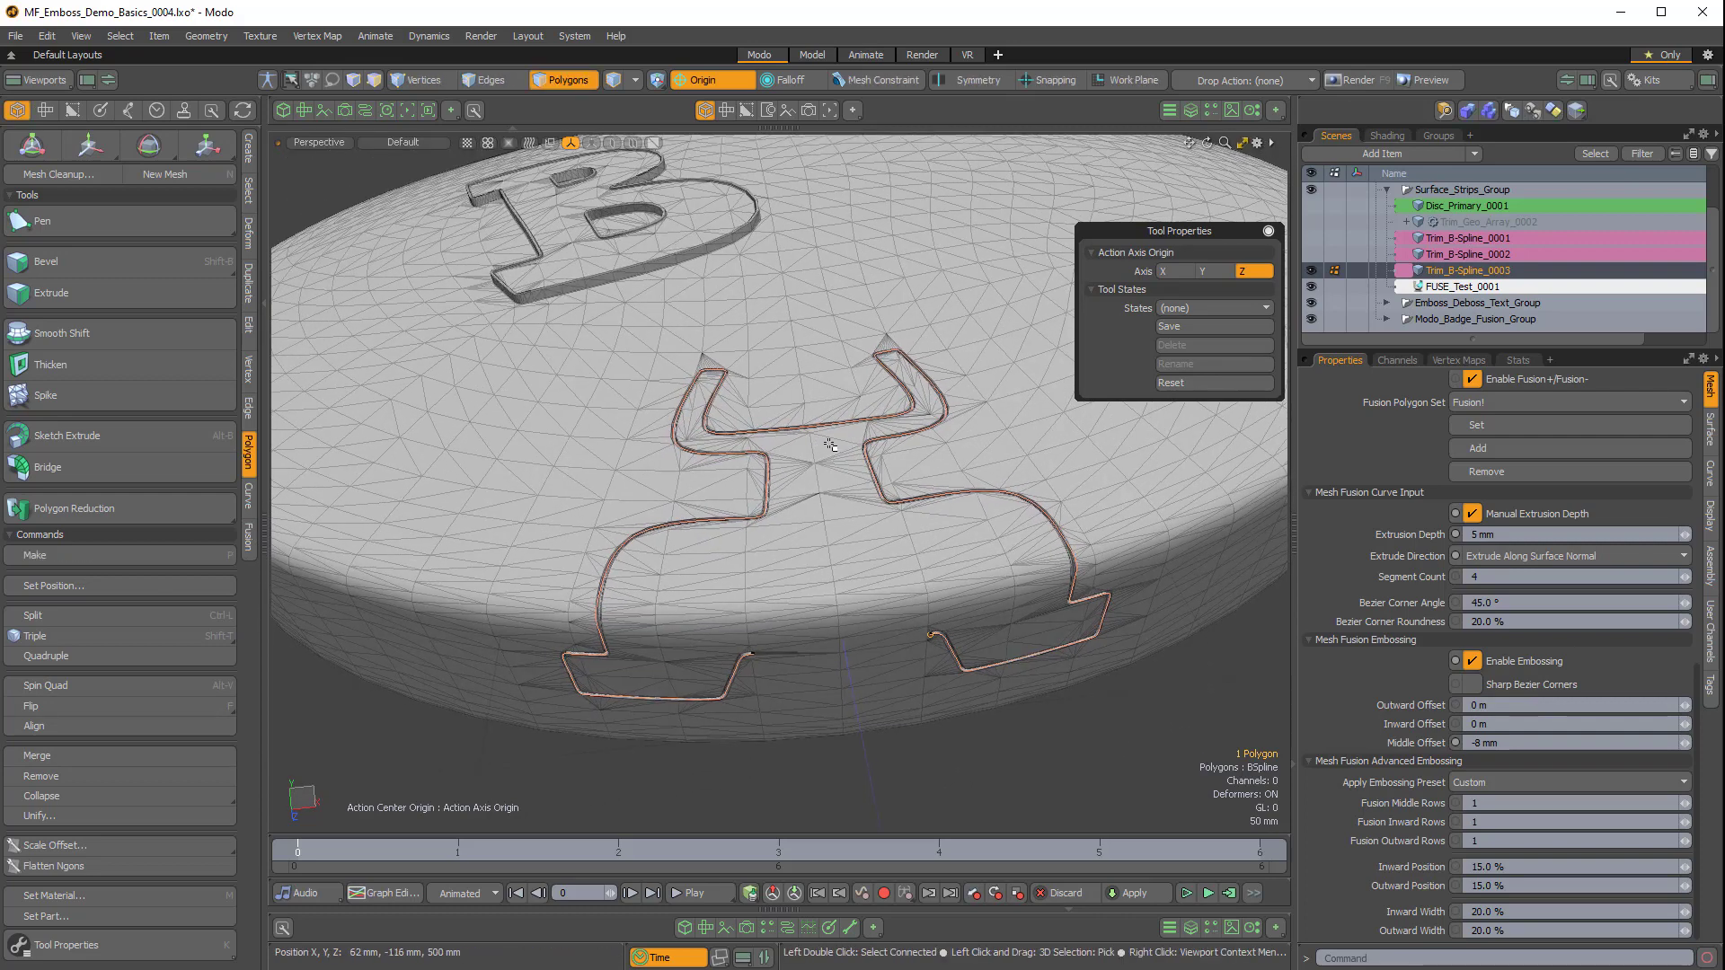
Edit the merged trim curve with the B-Spline tool as a closed curve, bridging the gap on the disc's side.
click(248, 495)
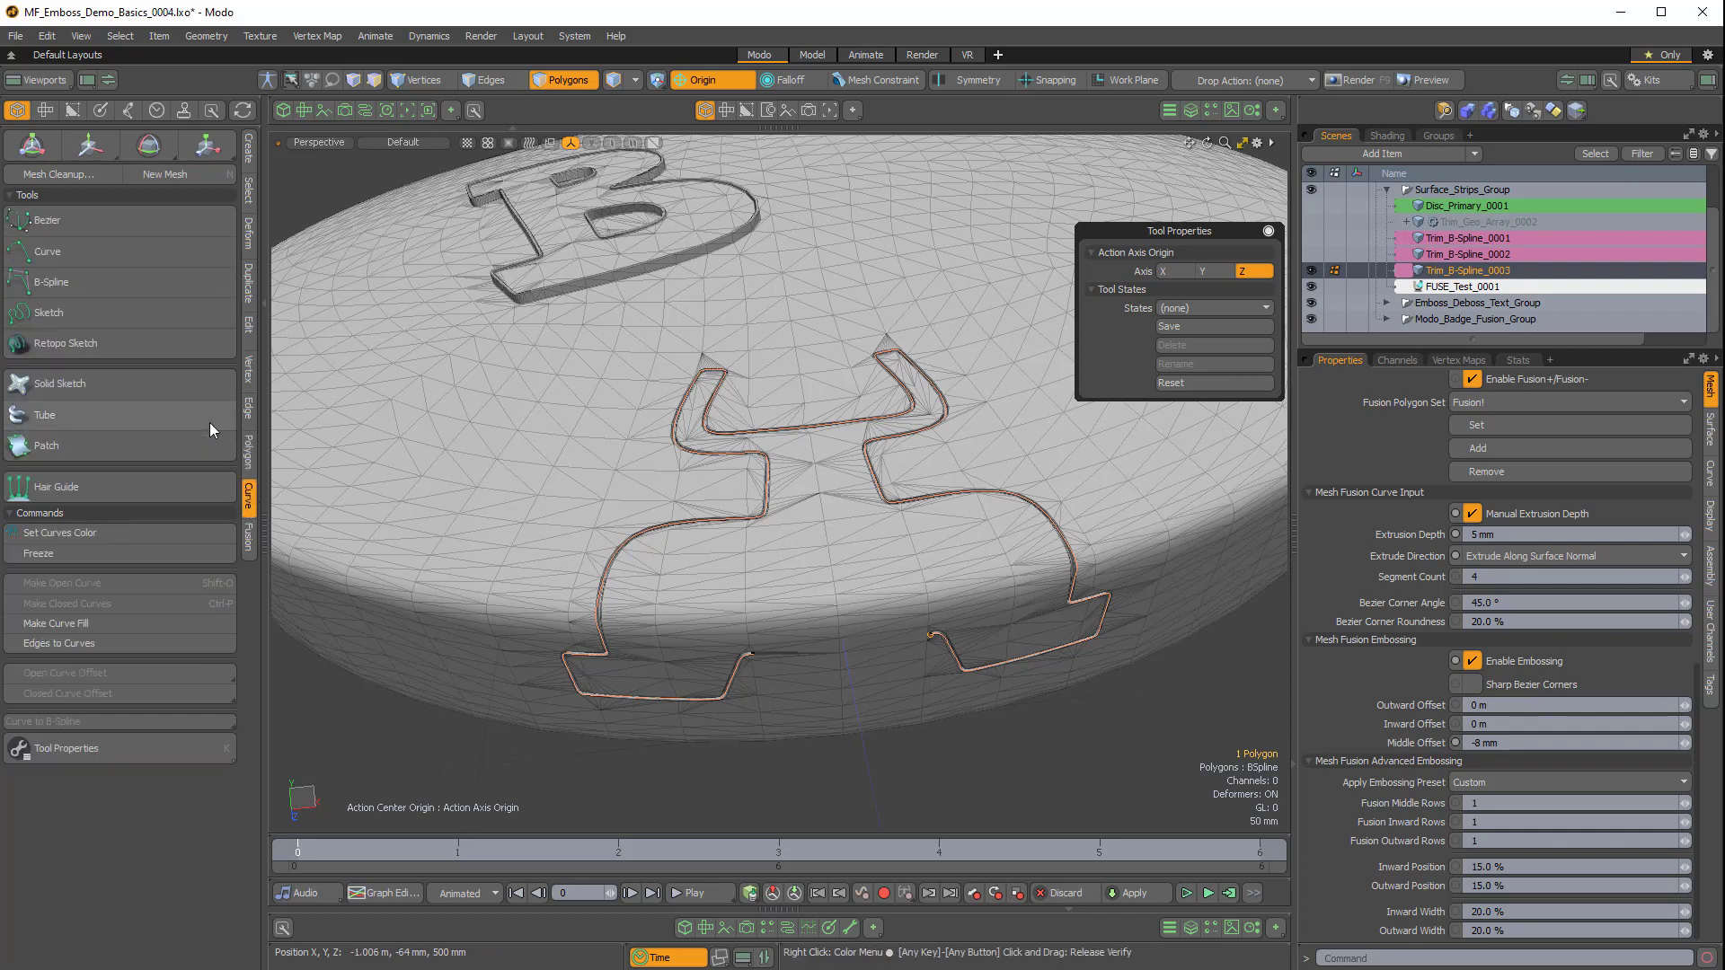
click(70, 281)
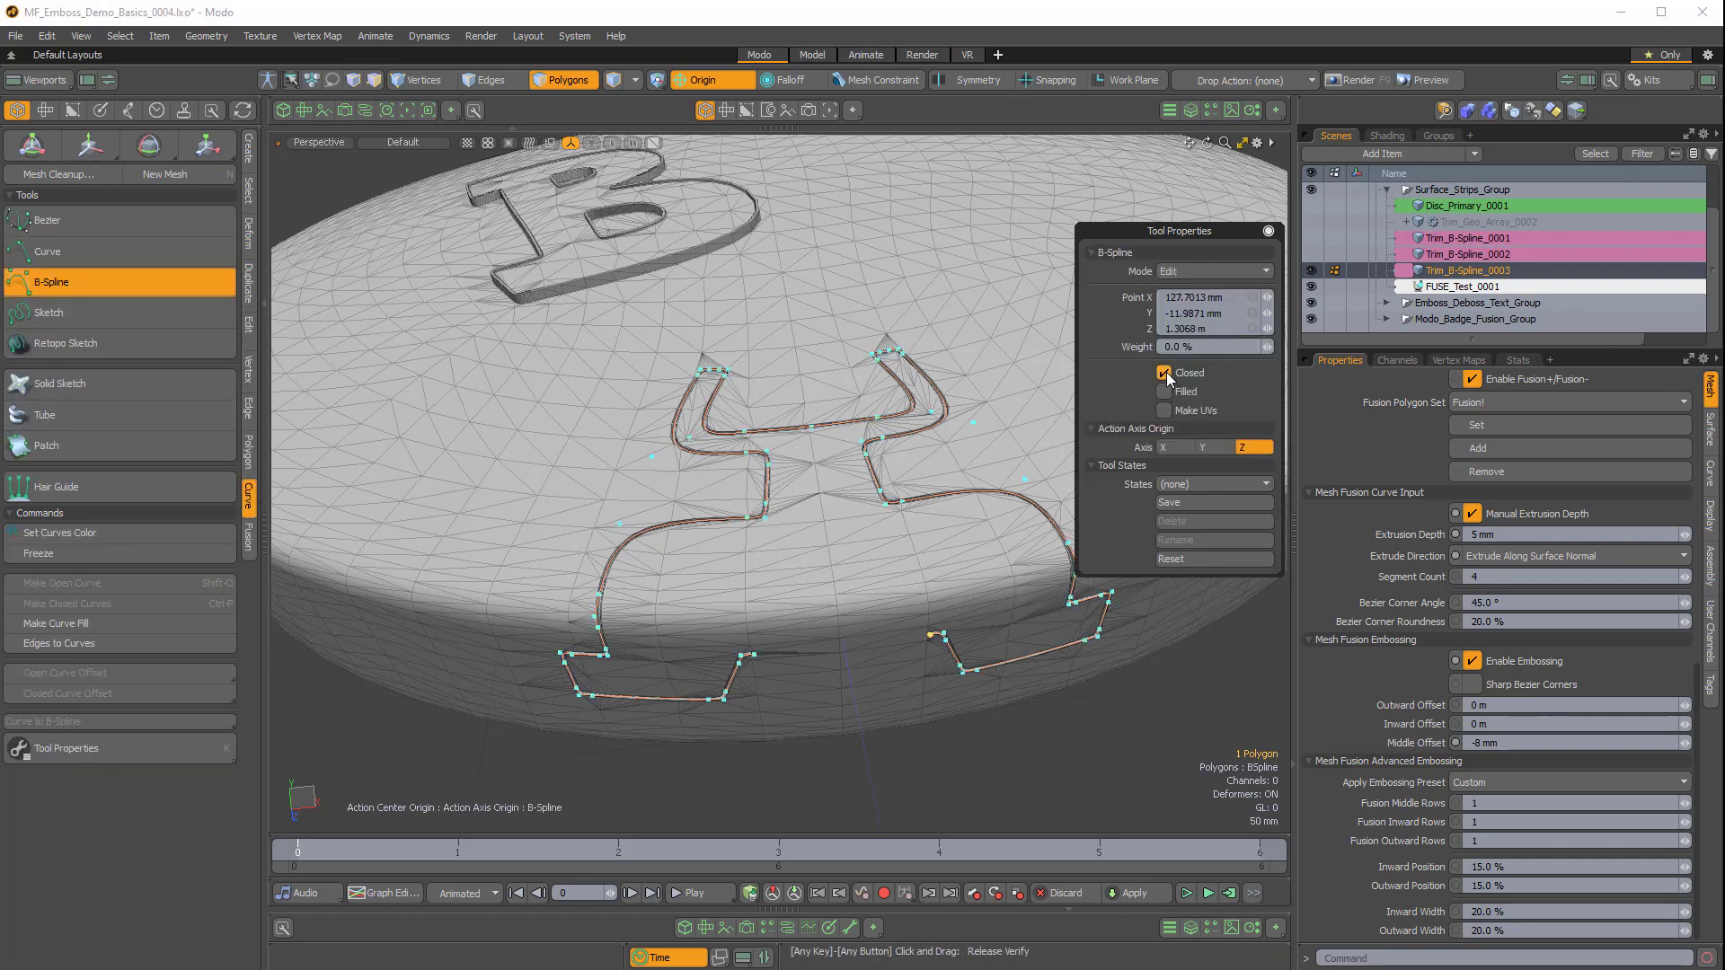
alt+drag(813, 589, 856, 575)
Set the mesh constraint to Background for B-spline editing and show Disc_Primary_0001 as the surface to constrain to.
click(1164, 271)
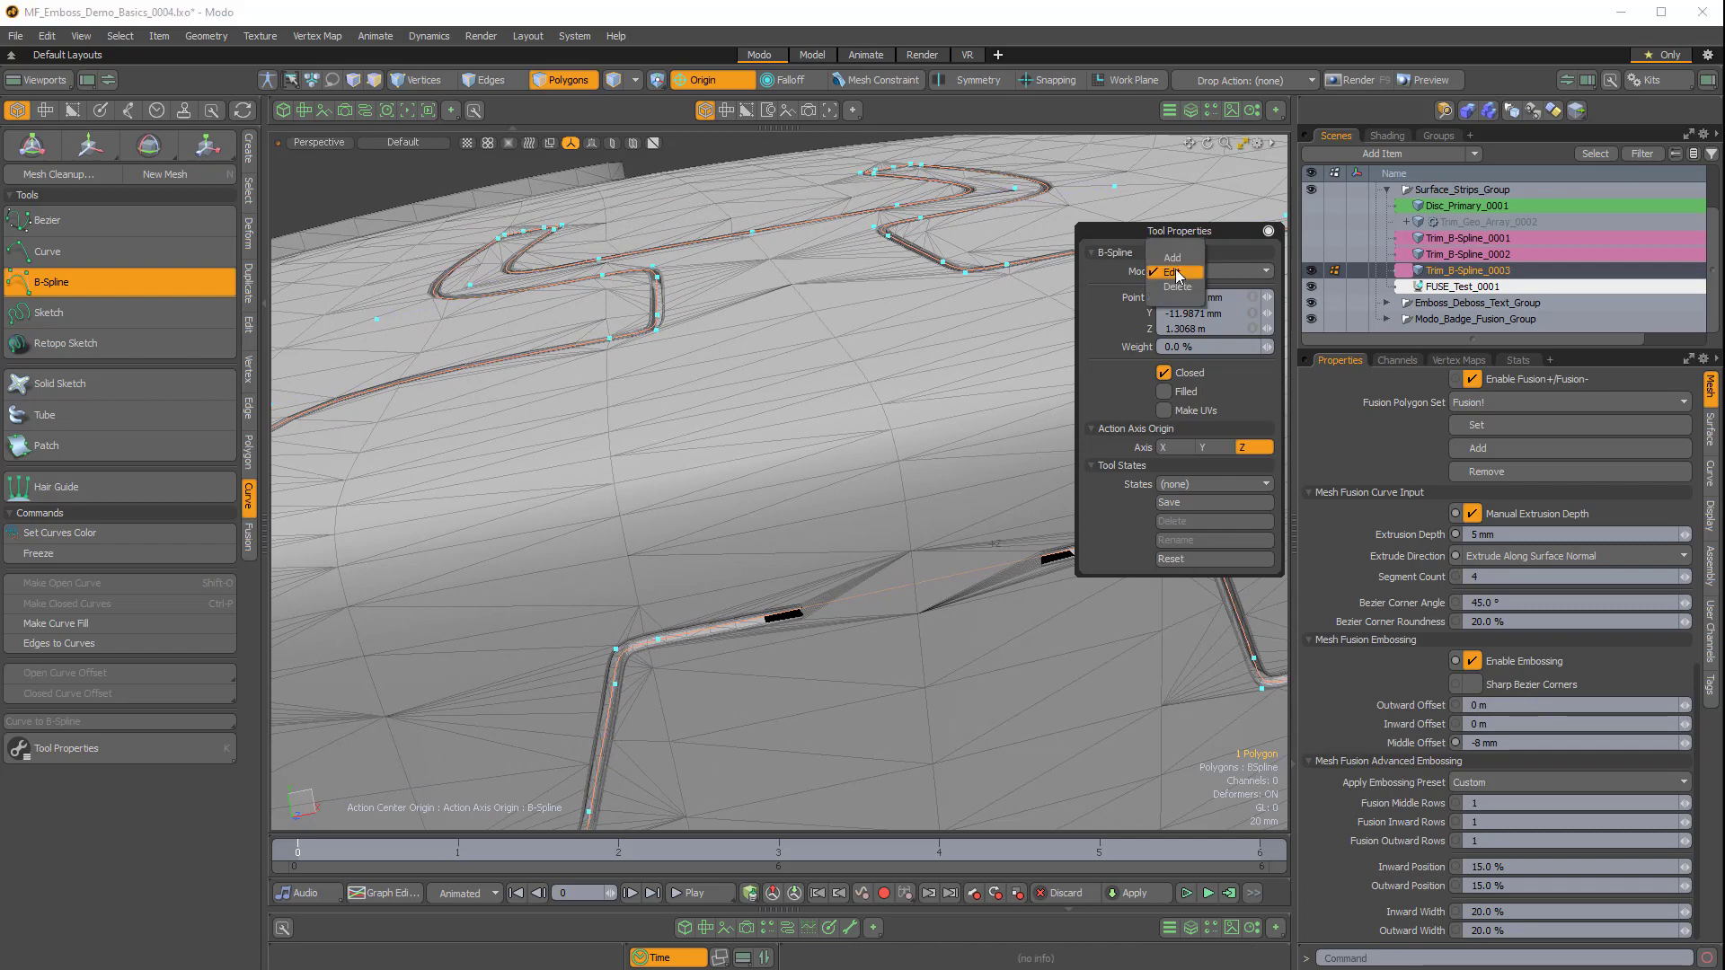
click(1167, 292)
scroll(909, 519, down, 3)
alt+shift+drag(909, 519, 696, 526)
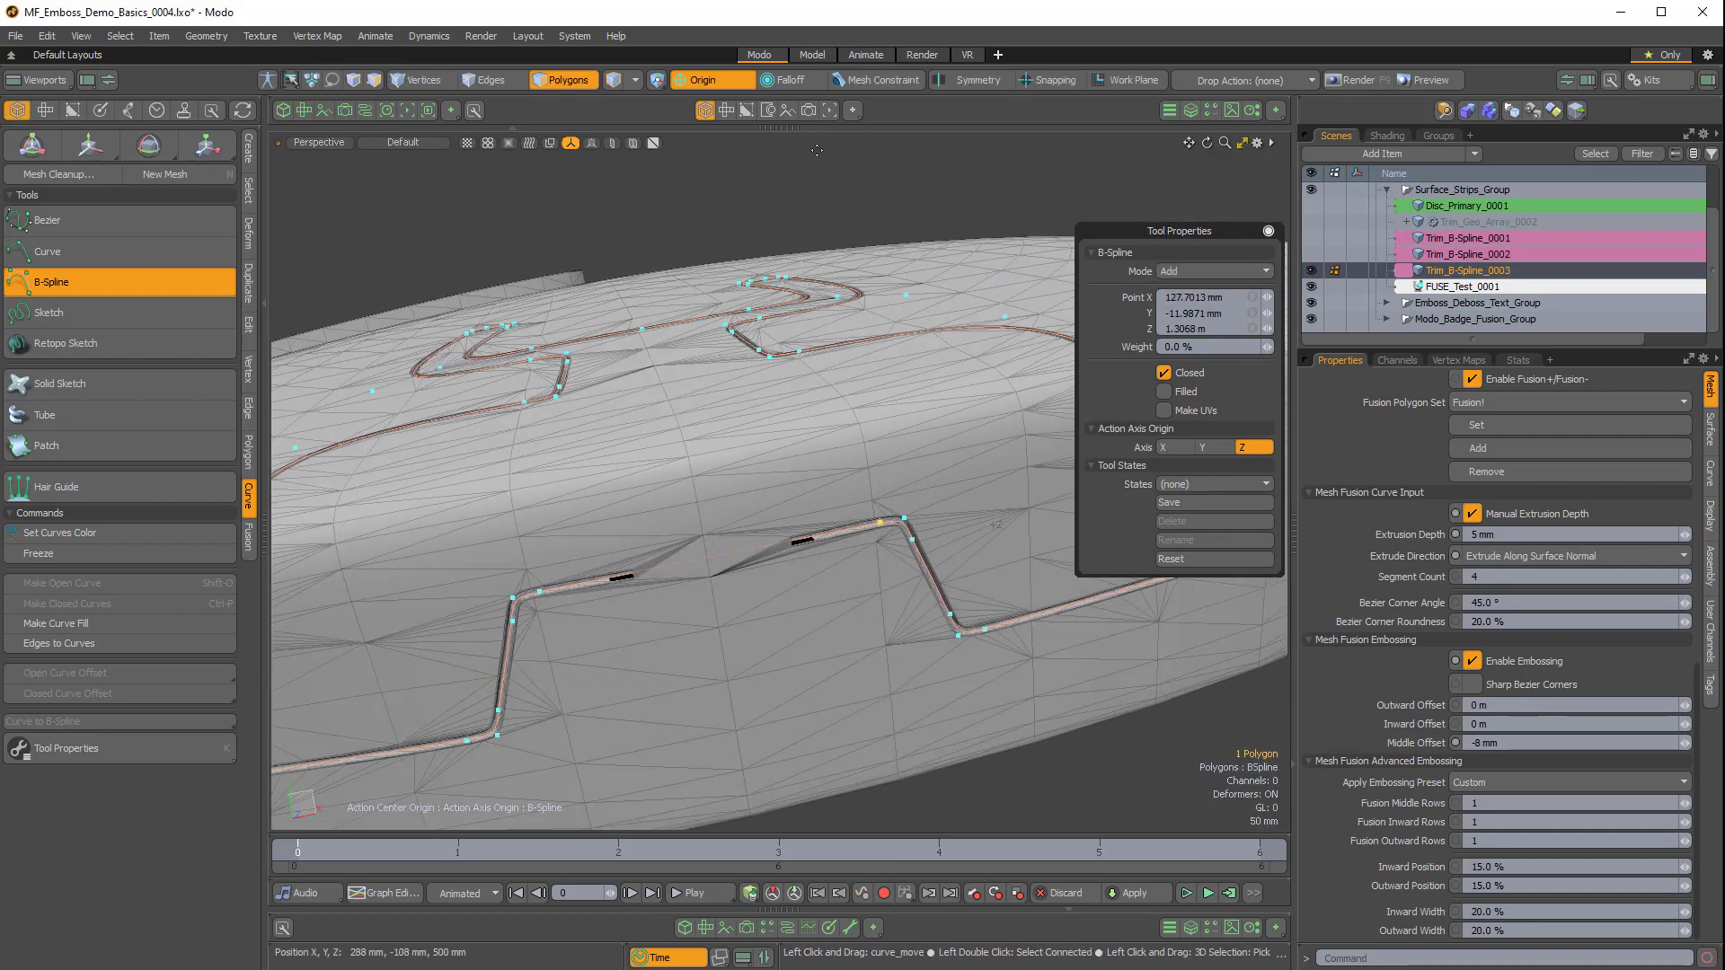
click(884, 80)
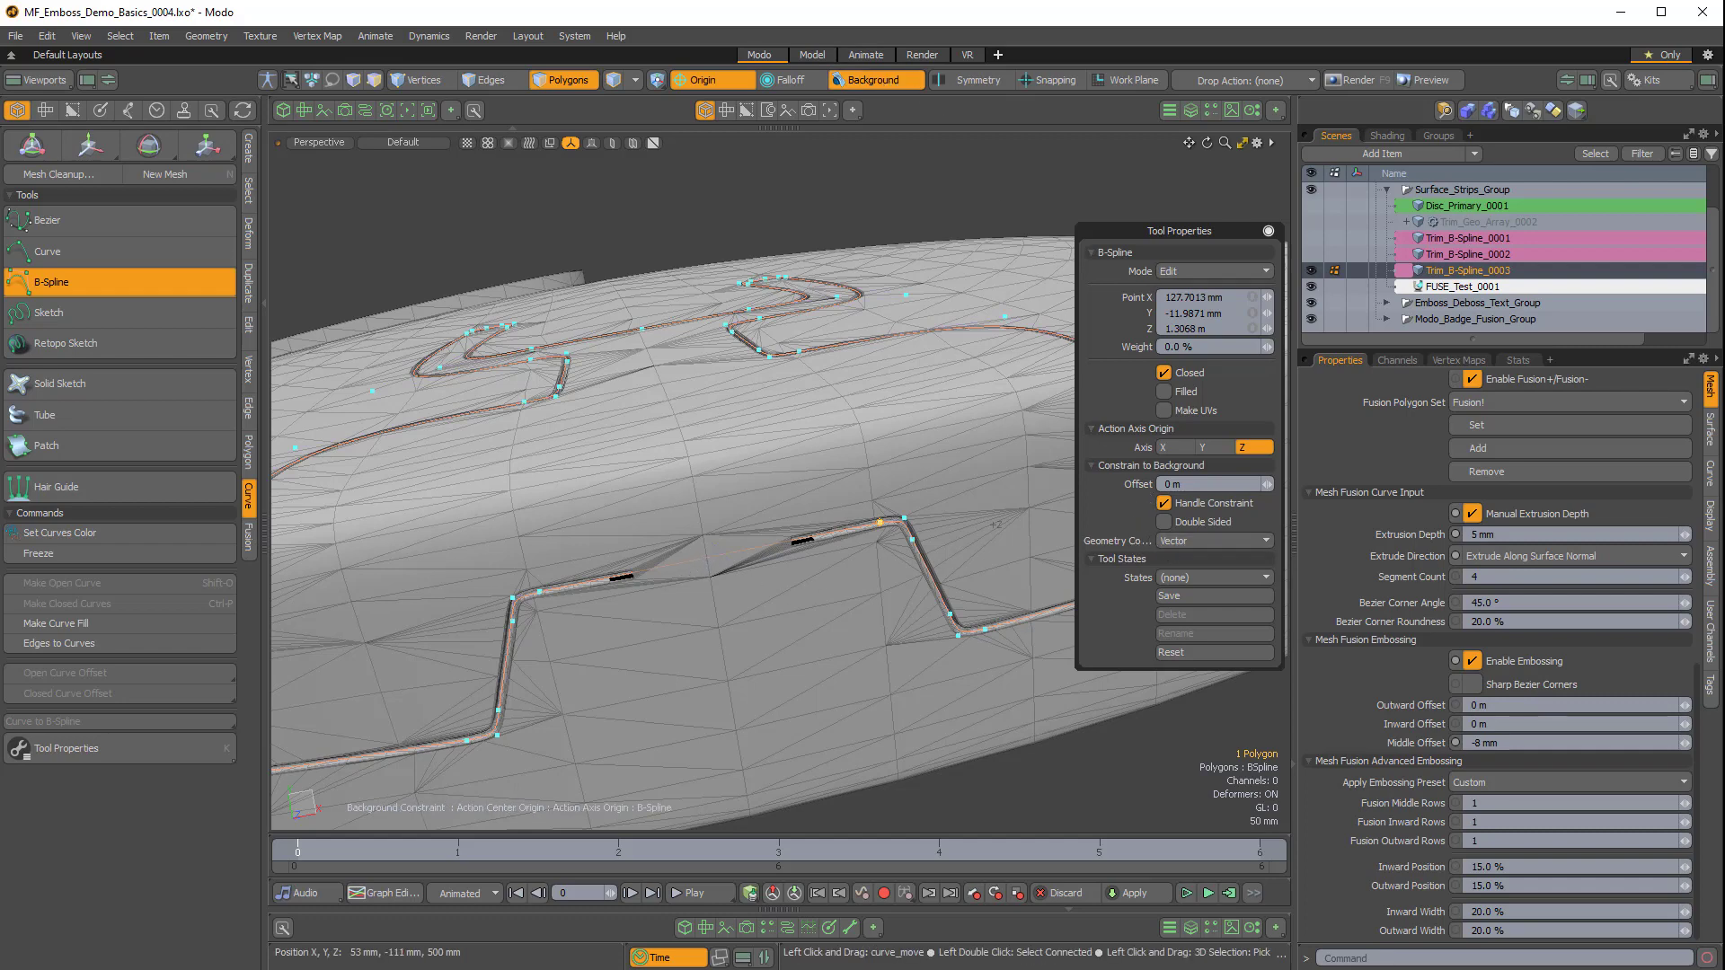
click(1311, 205)
Try adding a B-spline point in the middle of the curve segment bridging the disc's side, and undo it.
click(1213, 271)
click(1186, 251)
click(707, 558)
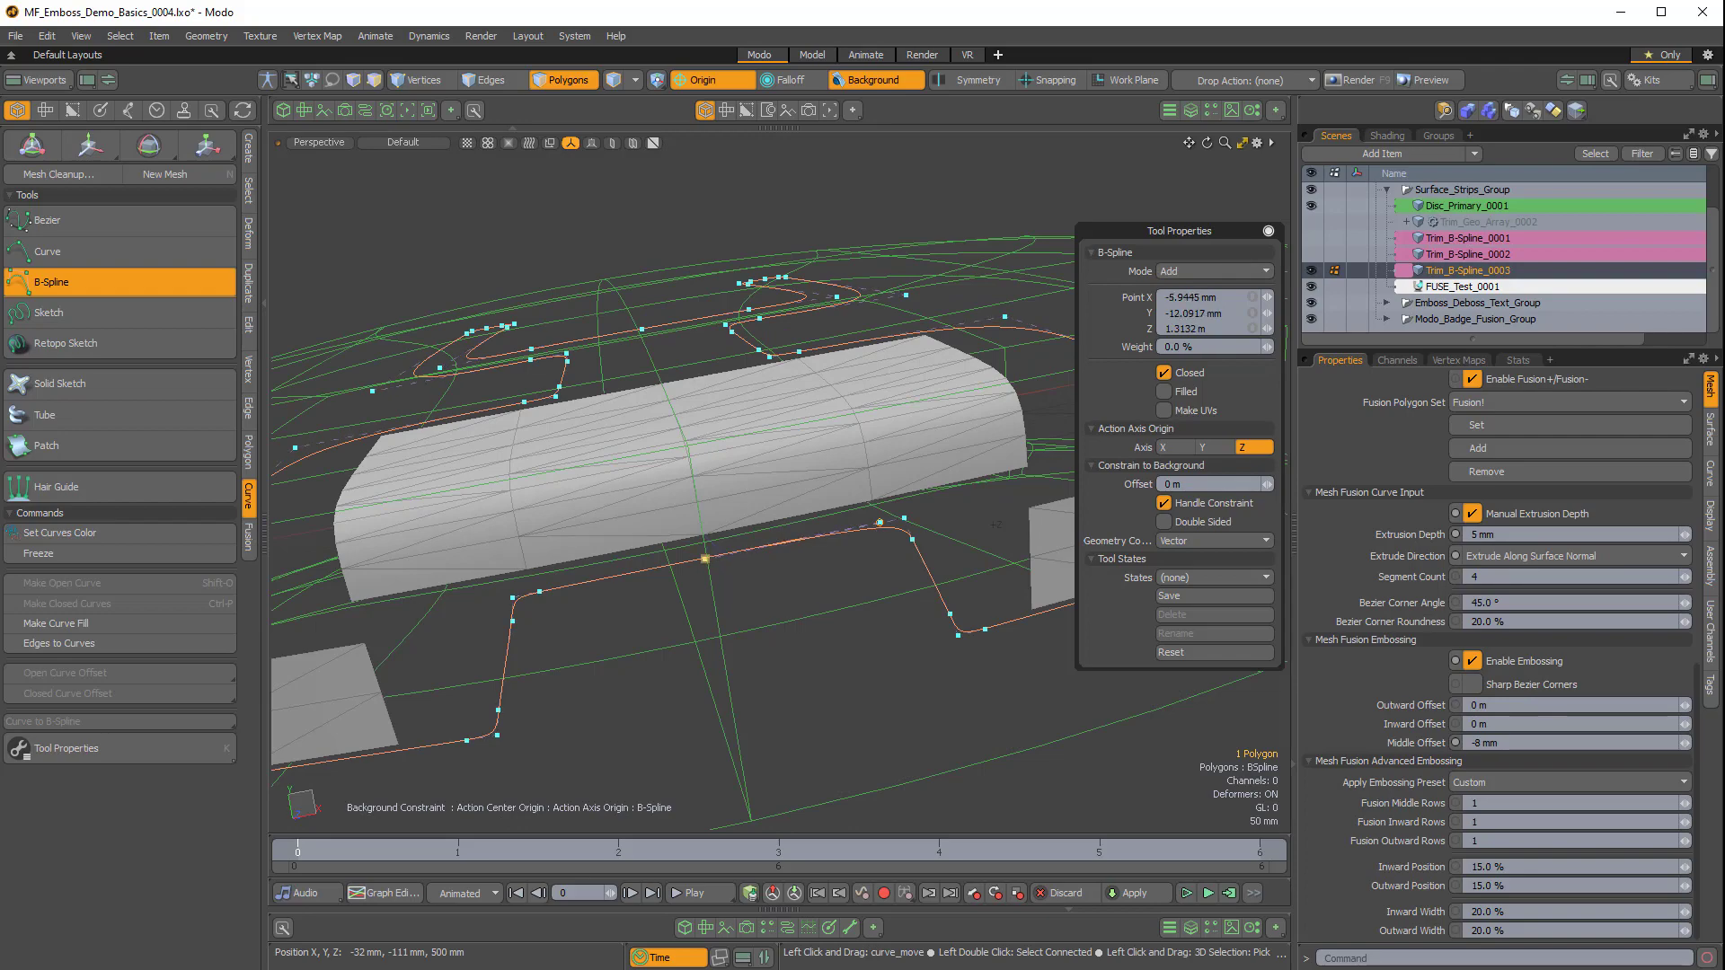
alt+drag(724, 548, 753, 620)
scroll(757, 520, up, 3)
scroll(768, 566, up, 3)
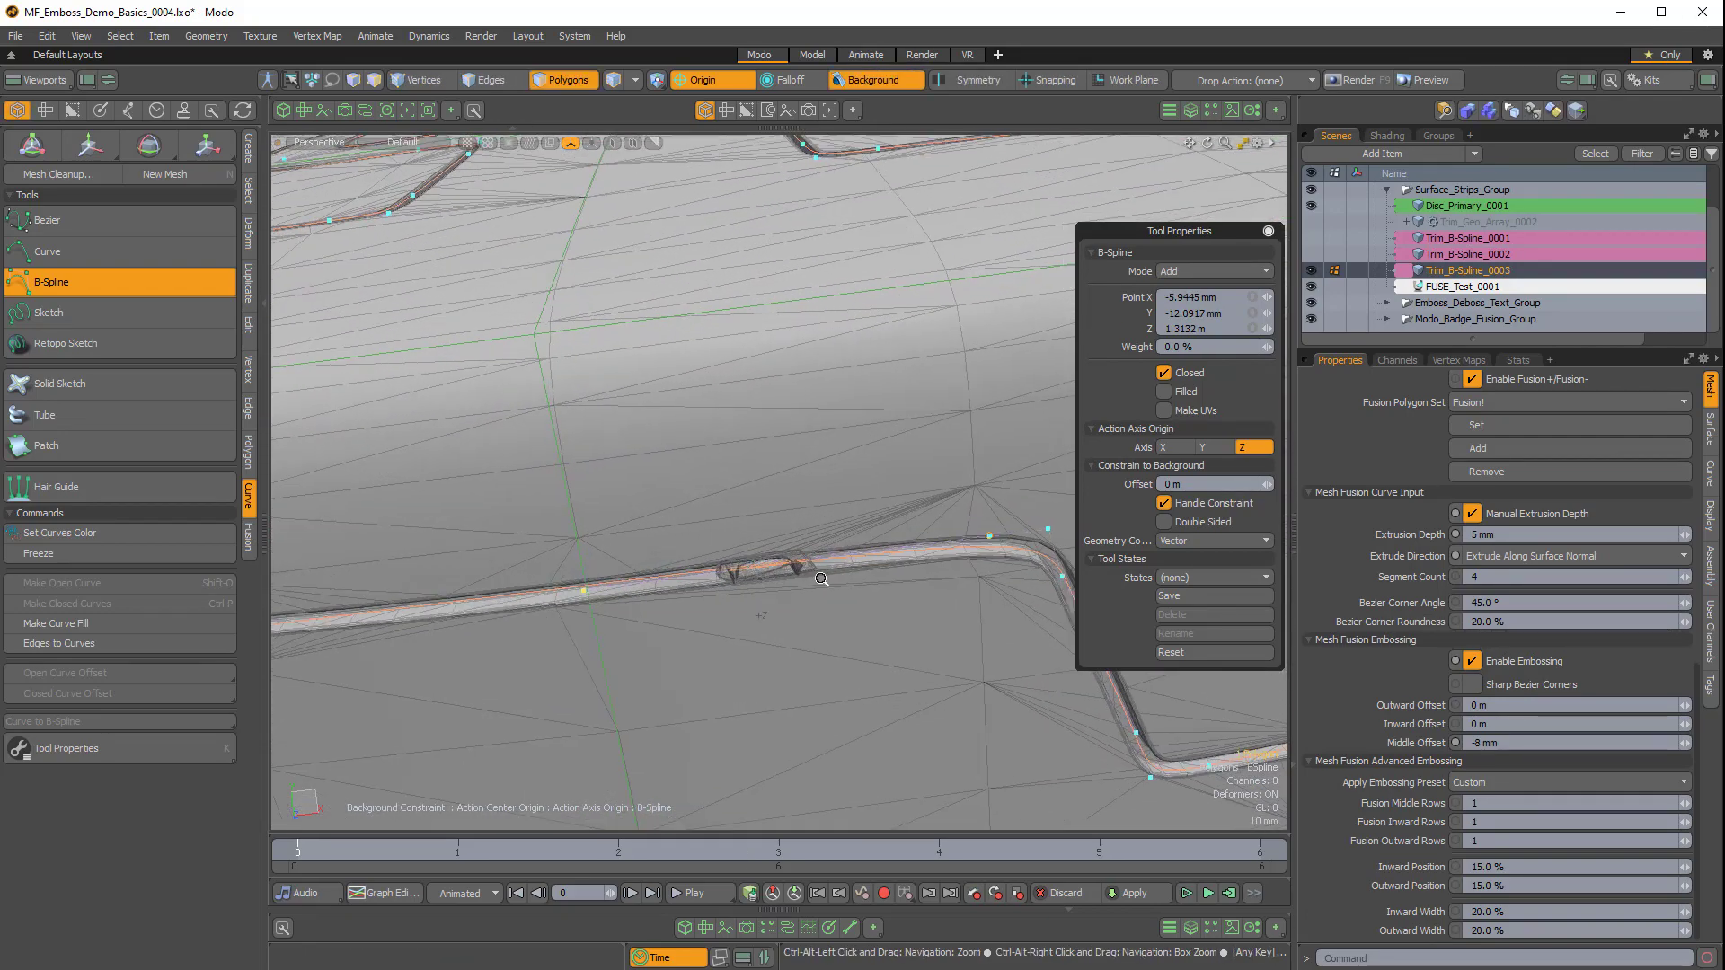
alt+drag(771, 557, 782, 514)
scroll(781, 515, down, 2)
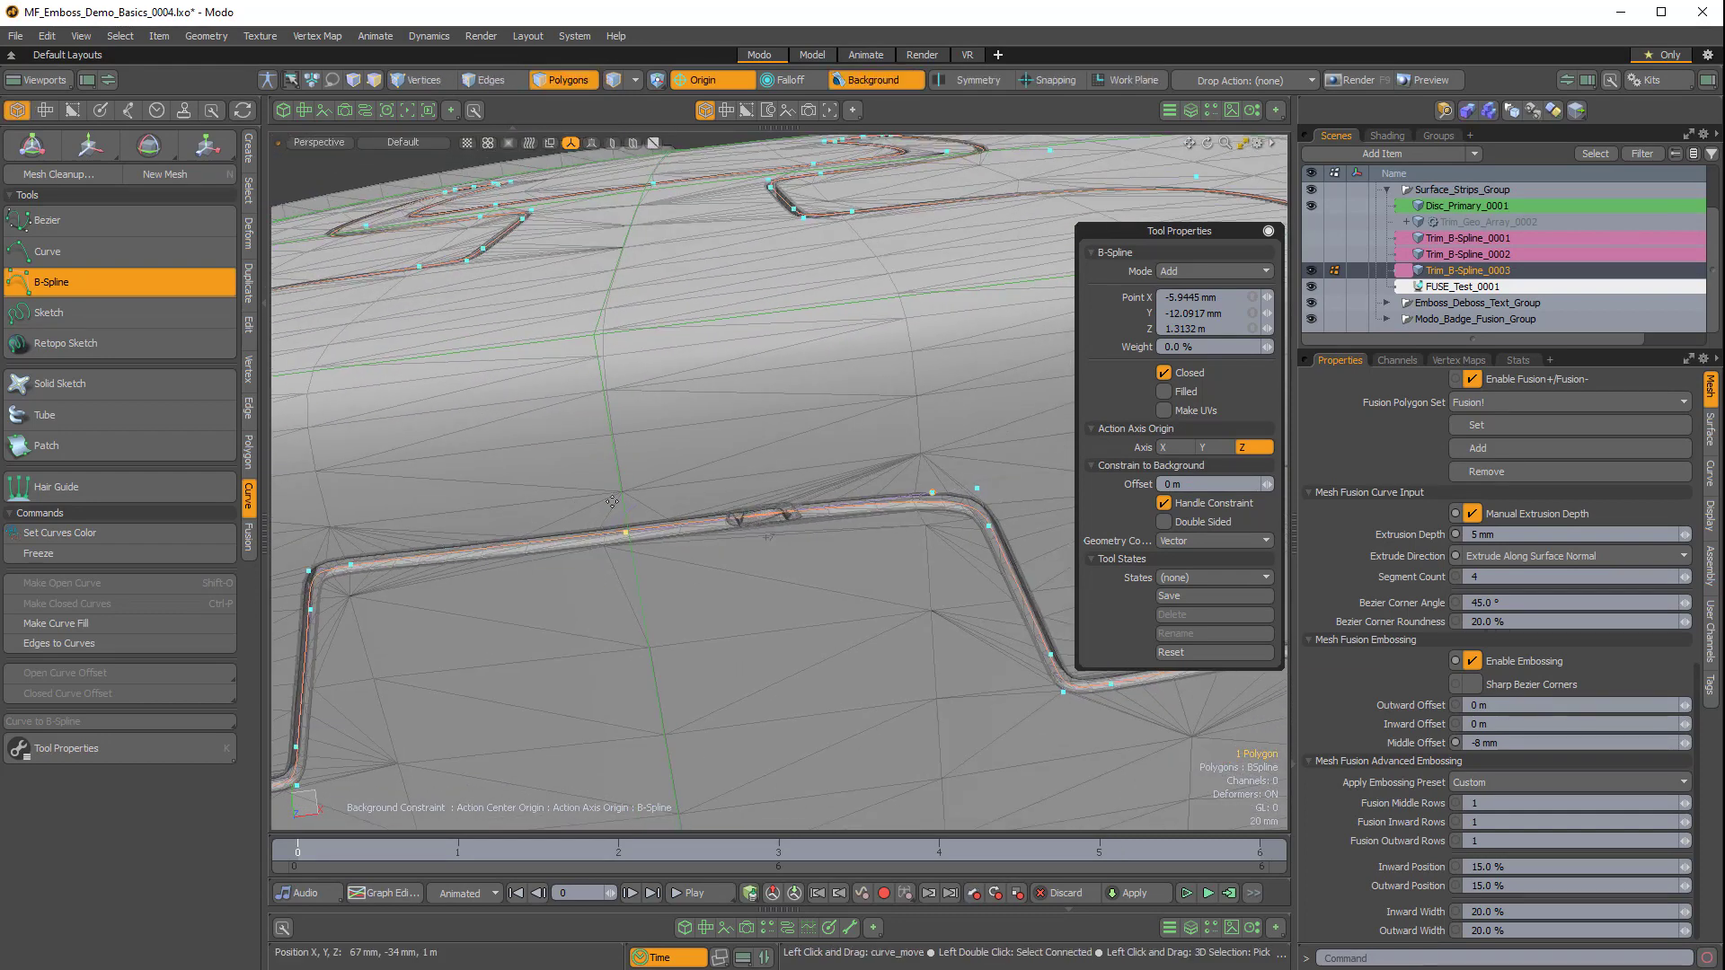
key(ctrl+z)
Add a B-spline point beside the side segment's right corner and another near the center line at about X -6 mm.
scroll(772, 512, down, 2)
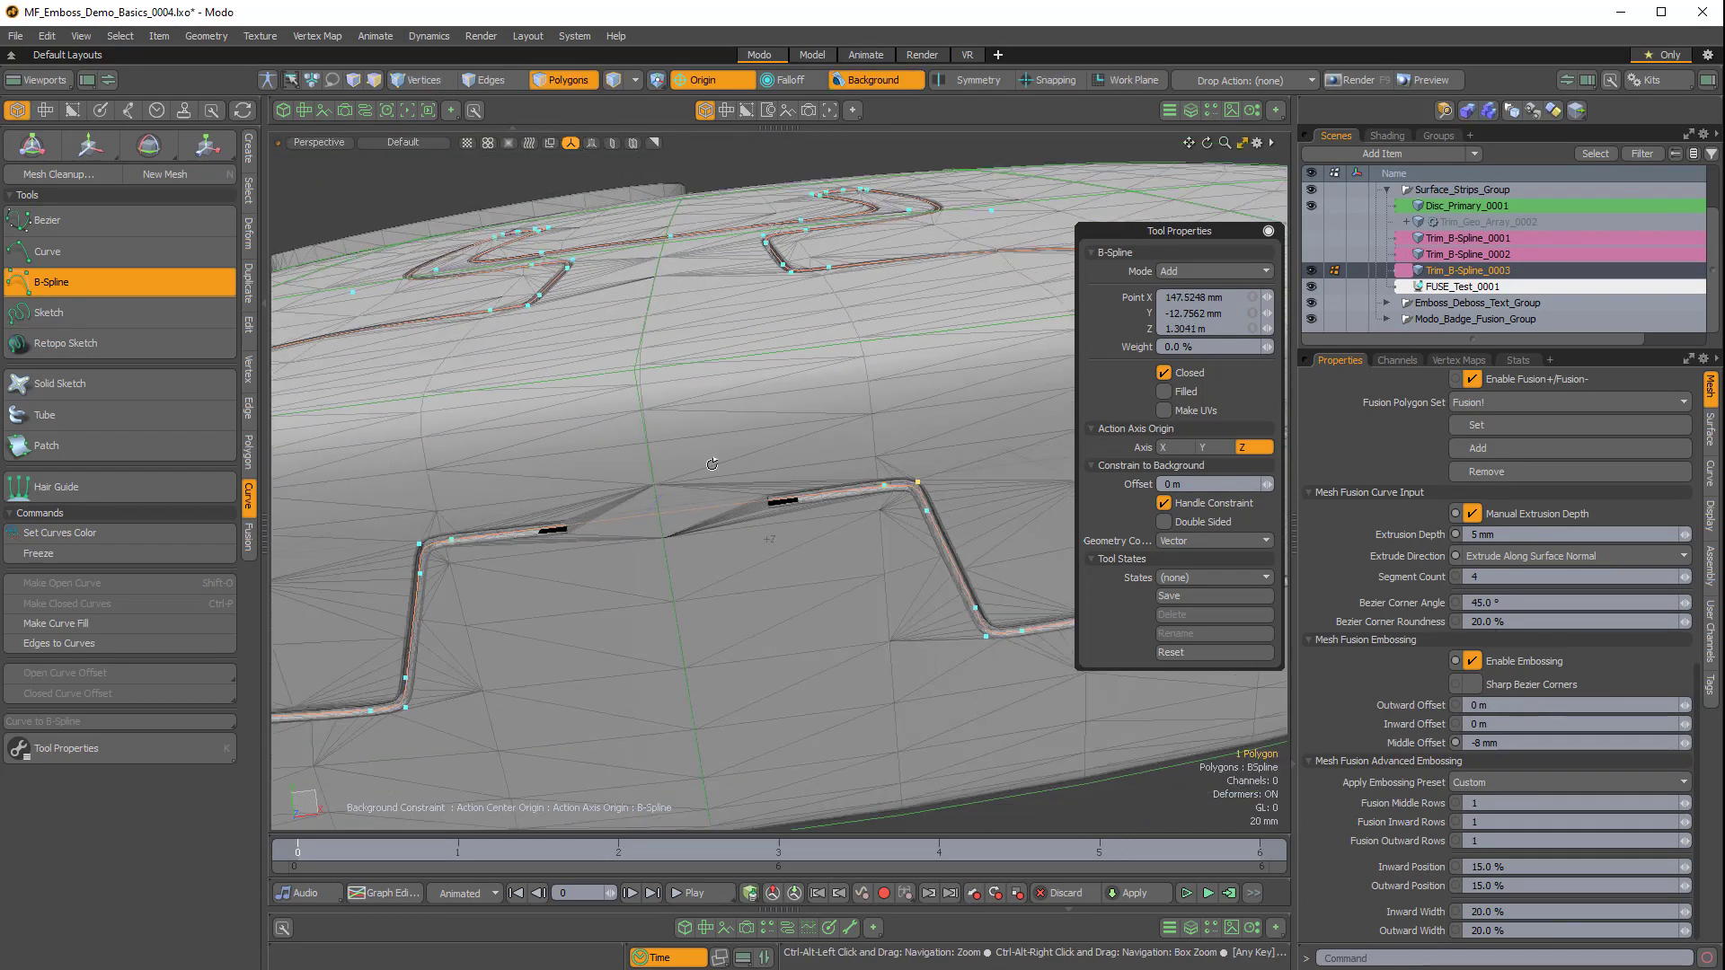
alt+drag(764, 512, 709, 399)
drag(864, 462, 853, 459)
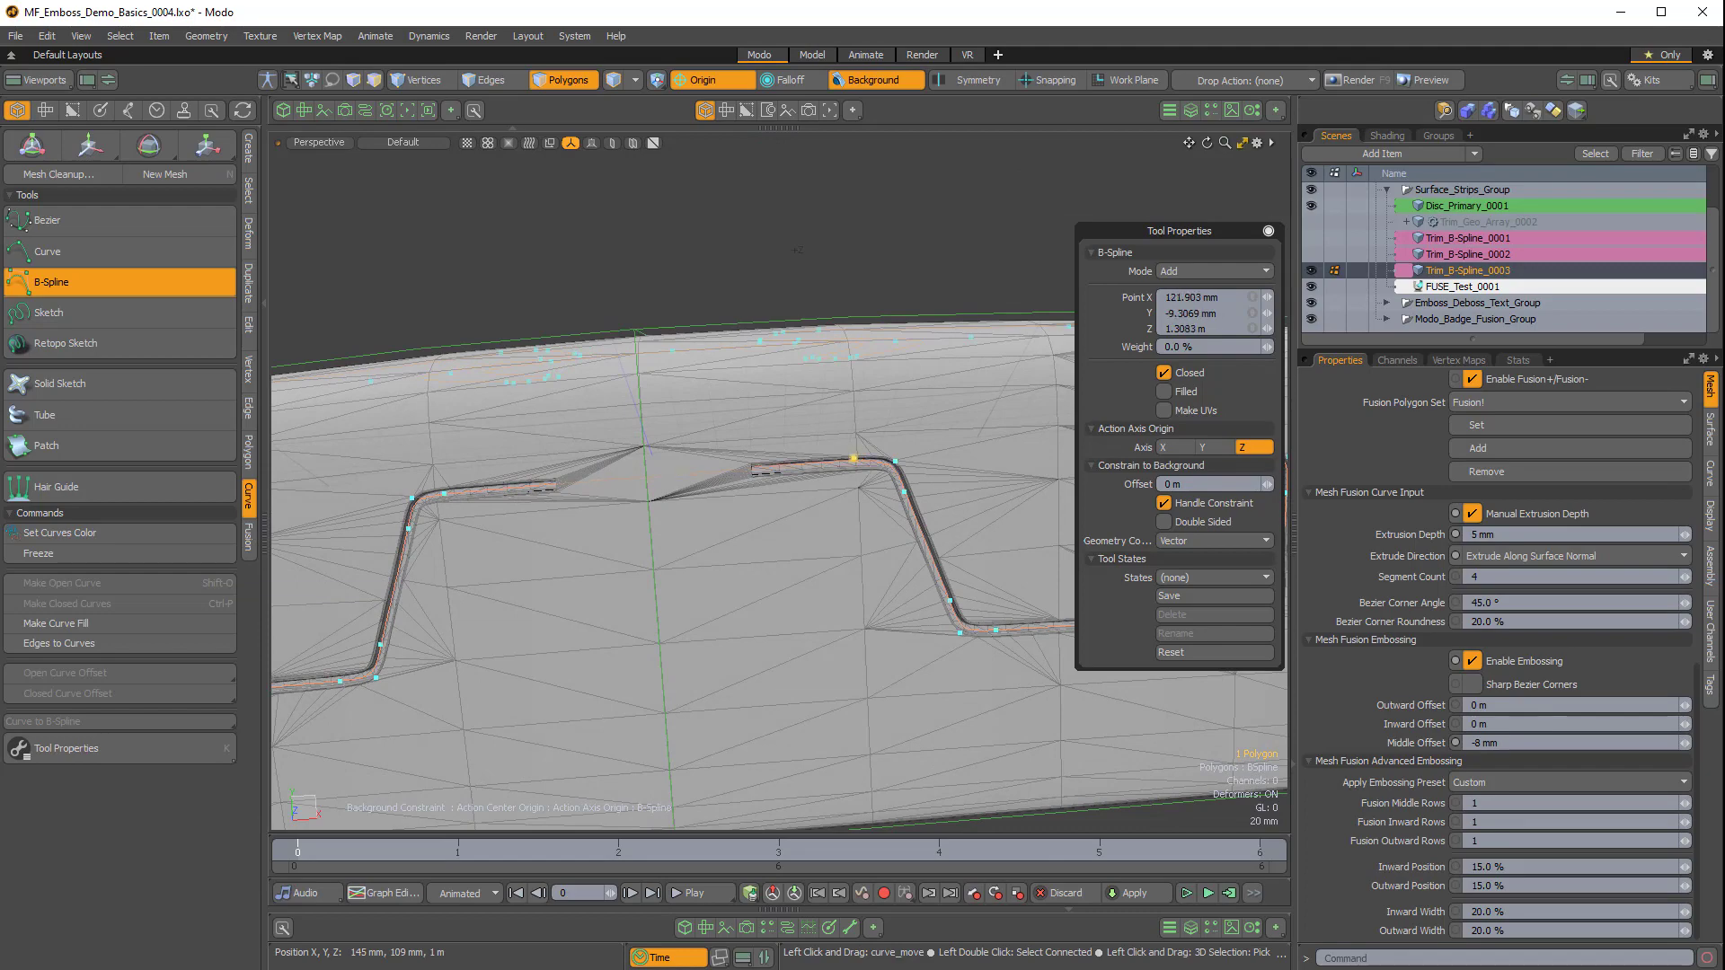
scroll(760, 526, down, 2)
alt+drag(761, 526, 701, 584)
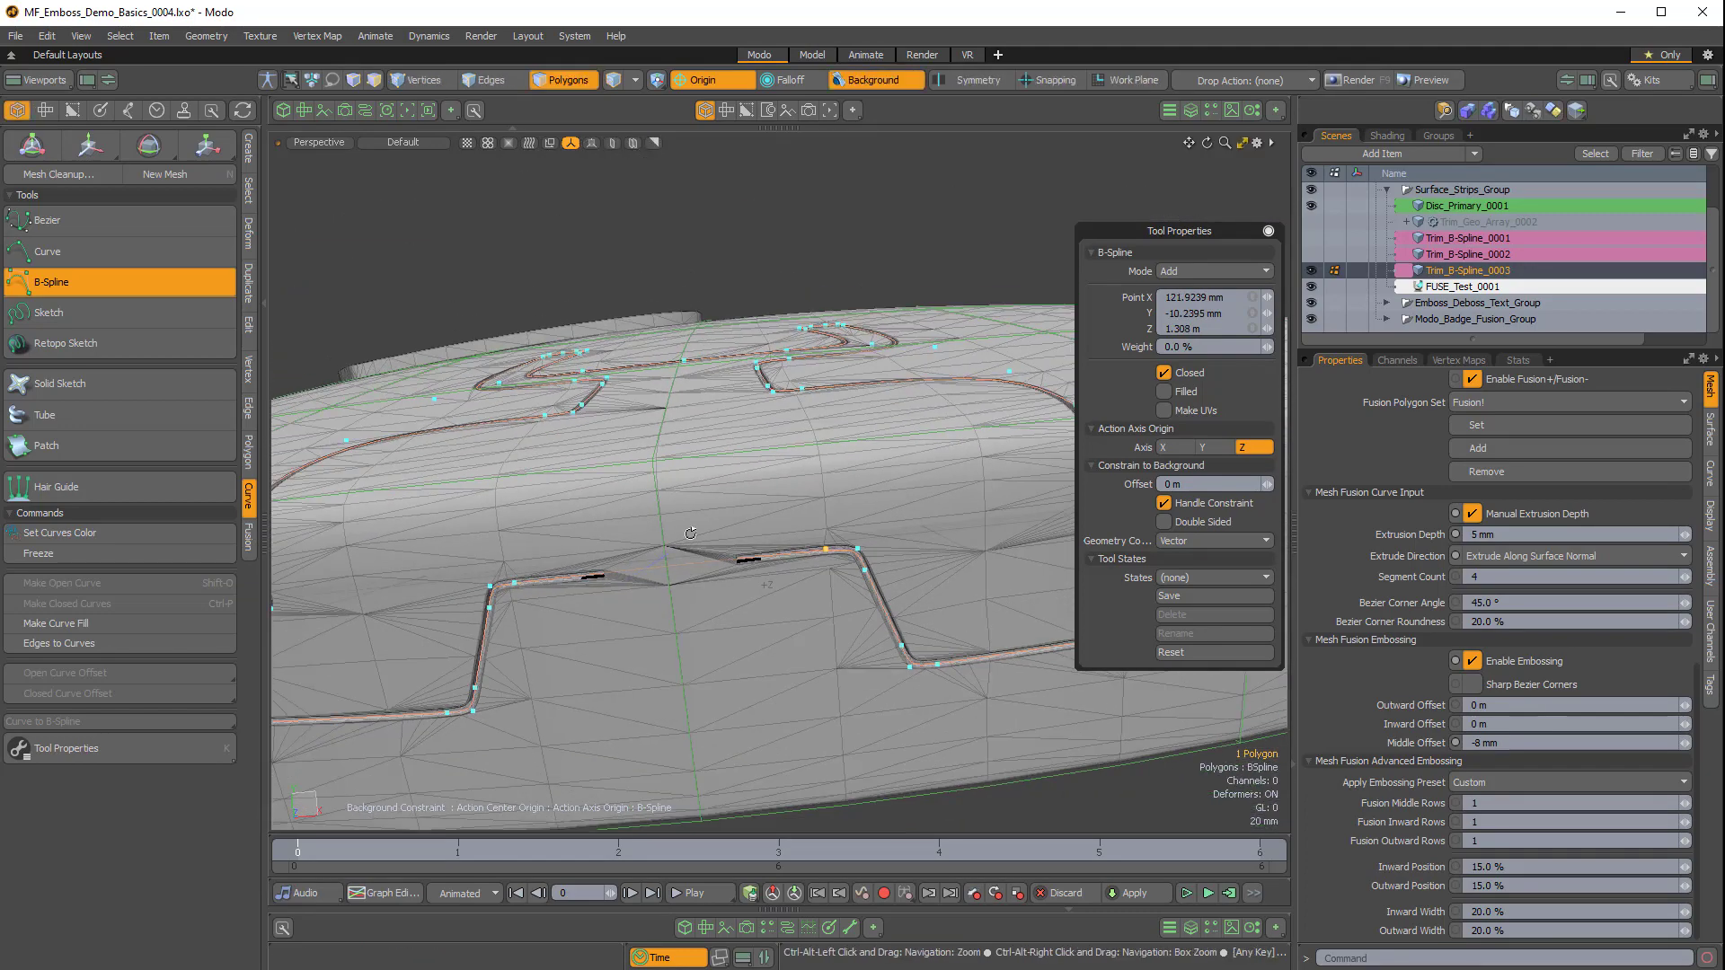
click(668, 565)
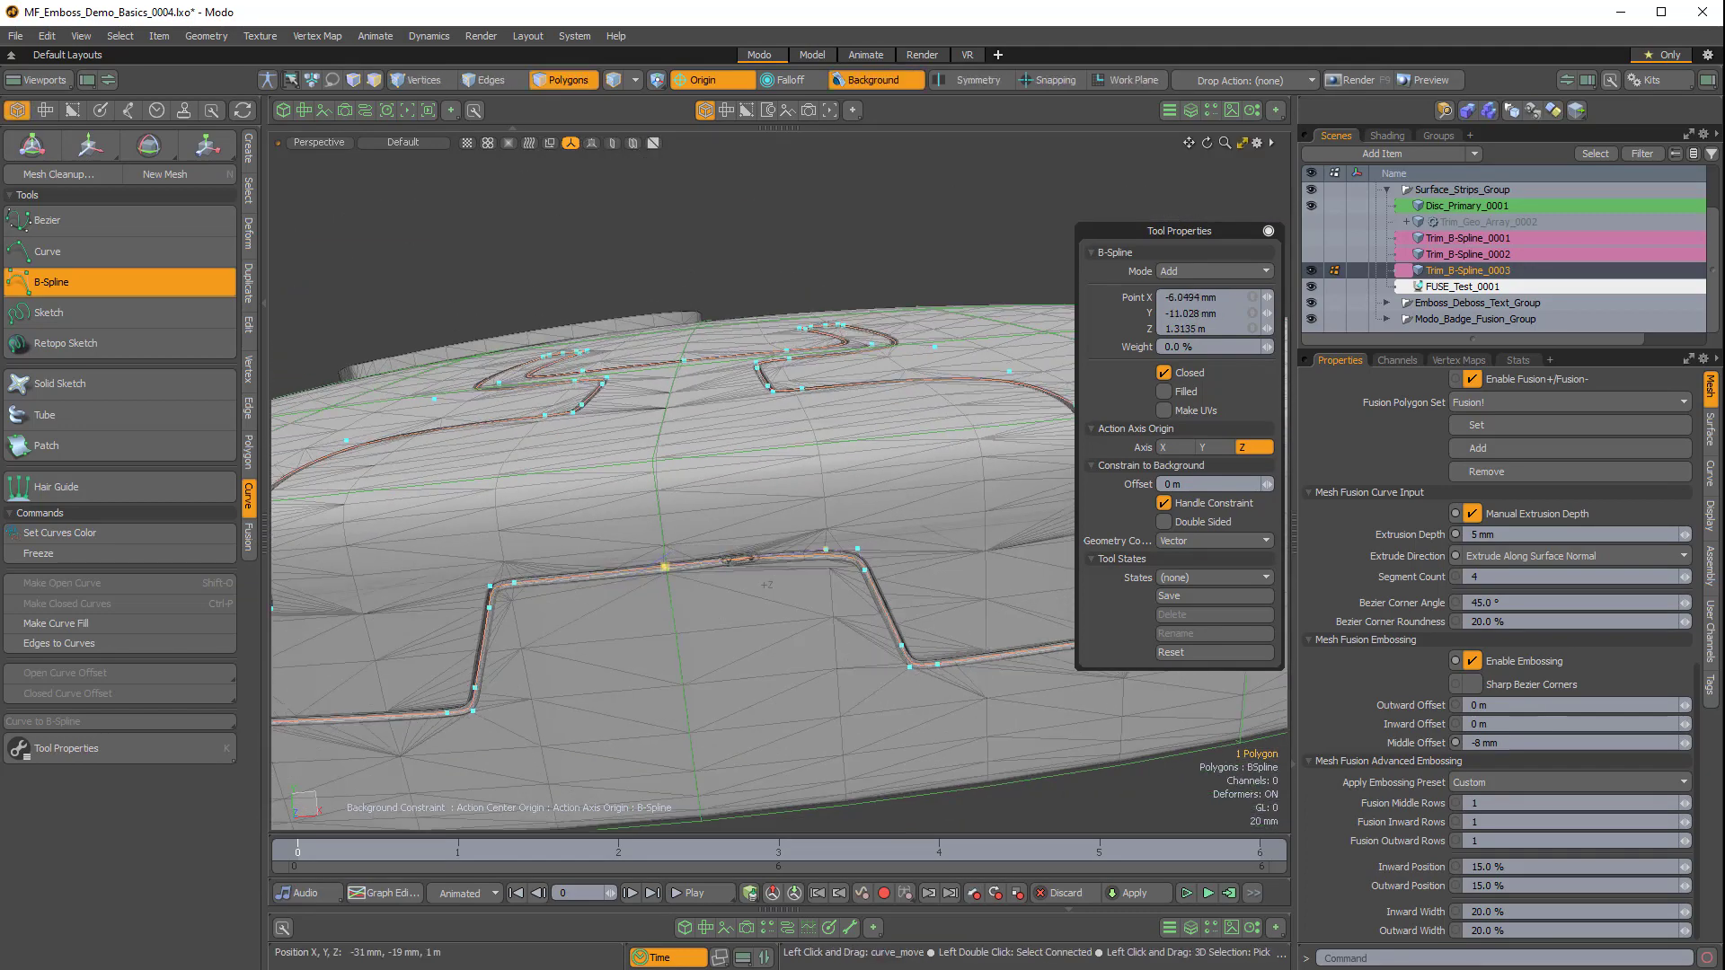
Try adding a point beside the curve's center vertex on the disc's top face, undo it, and leave the B-Spline tool.
alt+drag(708, 424, 799, 575)
scroll(797, 524, up, 4)
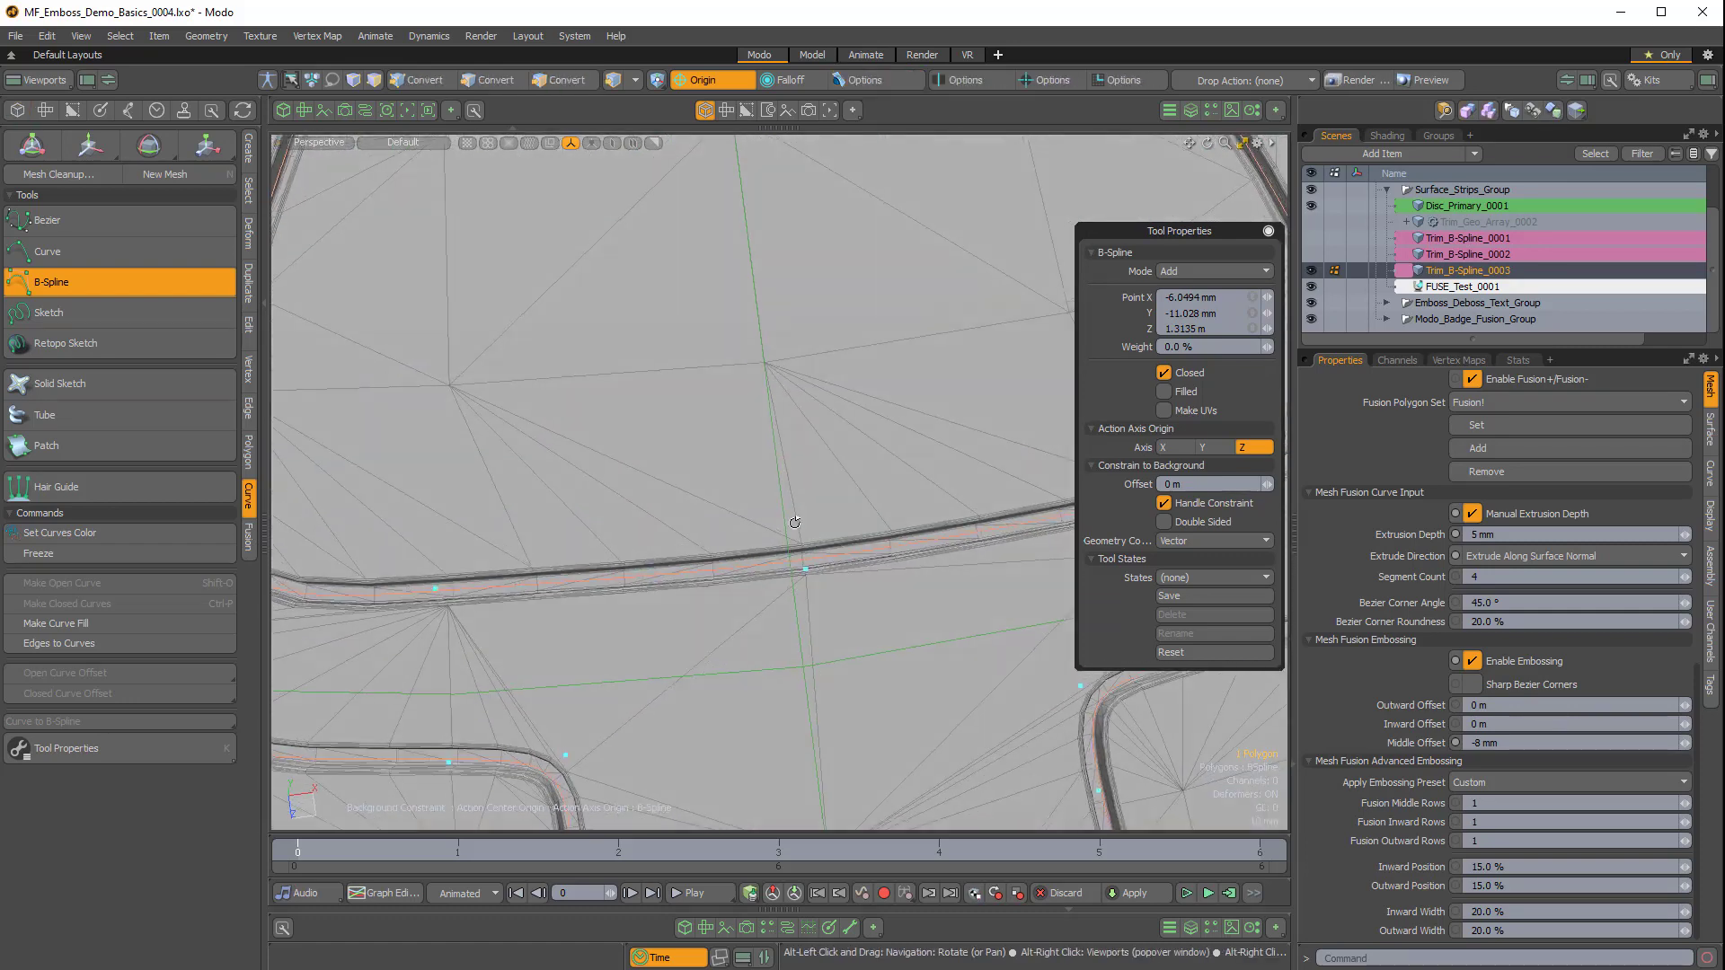
click(800, 569)
key(ctrl+z)
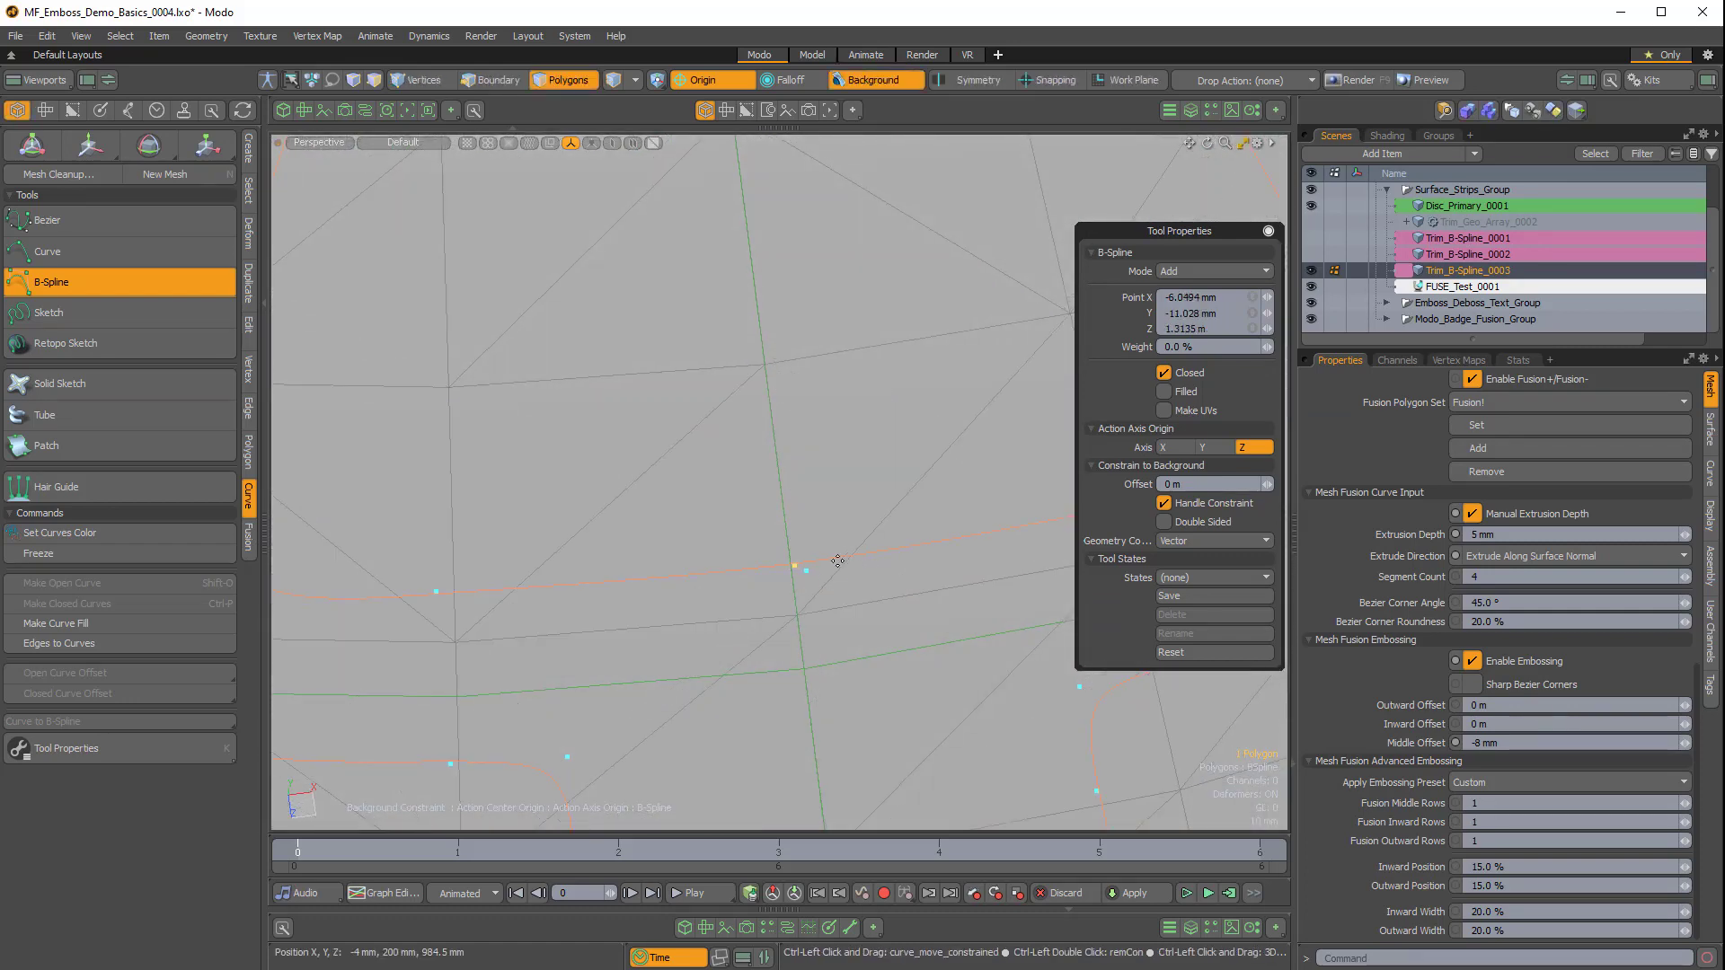
drag(806, 570, 610, 458)
alt+drag(755, 548, 808, 557)
mouse_move(808, 557)
ctrl+alt+mouse_down()
mouse_move(917, 559)
mouse_move(894, 467)
ctrl+alt+mouse_up()
key(space)
Hide FUSE_Test_0001 and Disc_Primary_0001 and examine the isolated trim curve for overlaps along its side segment.
mouse_move(856, 643)
right_down()
mouse_move(429, 669)
mouse_move(874, 771)
right_up()
key(a)
ctrl+alt+drag(874, 771, 970, 768)
alt+drag(970, 768, 876, 719)
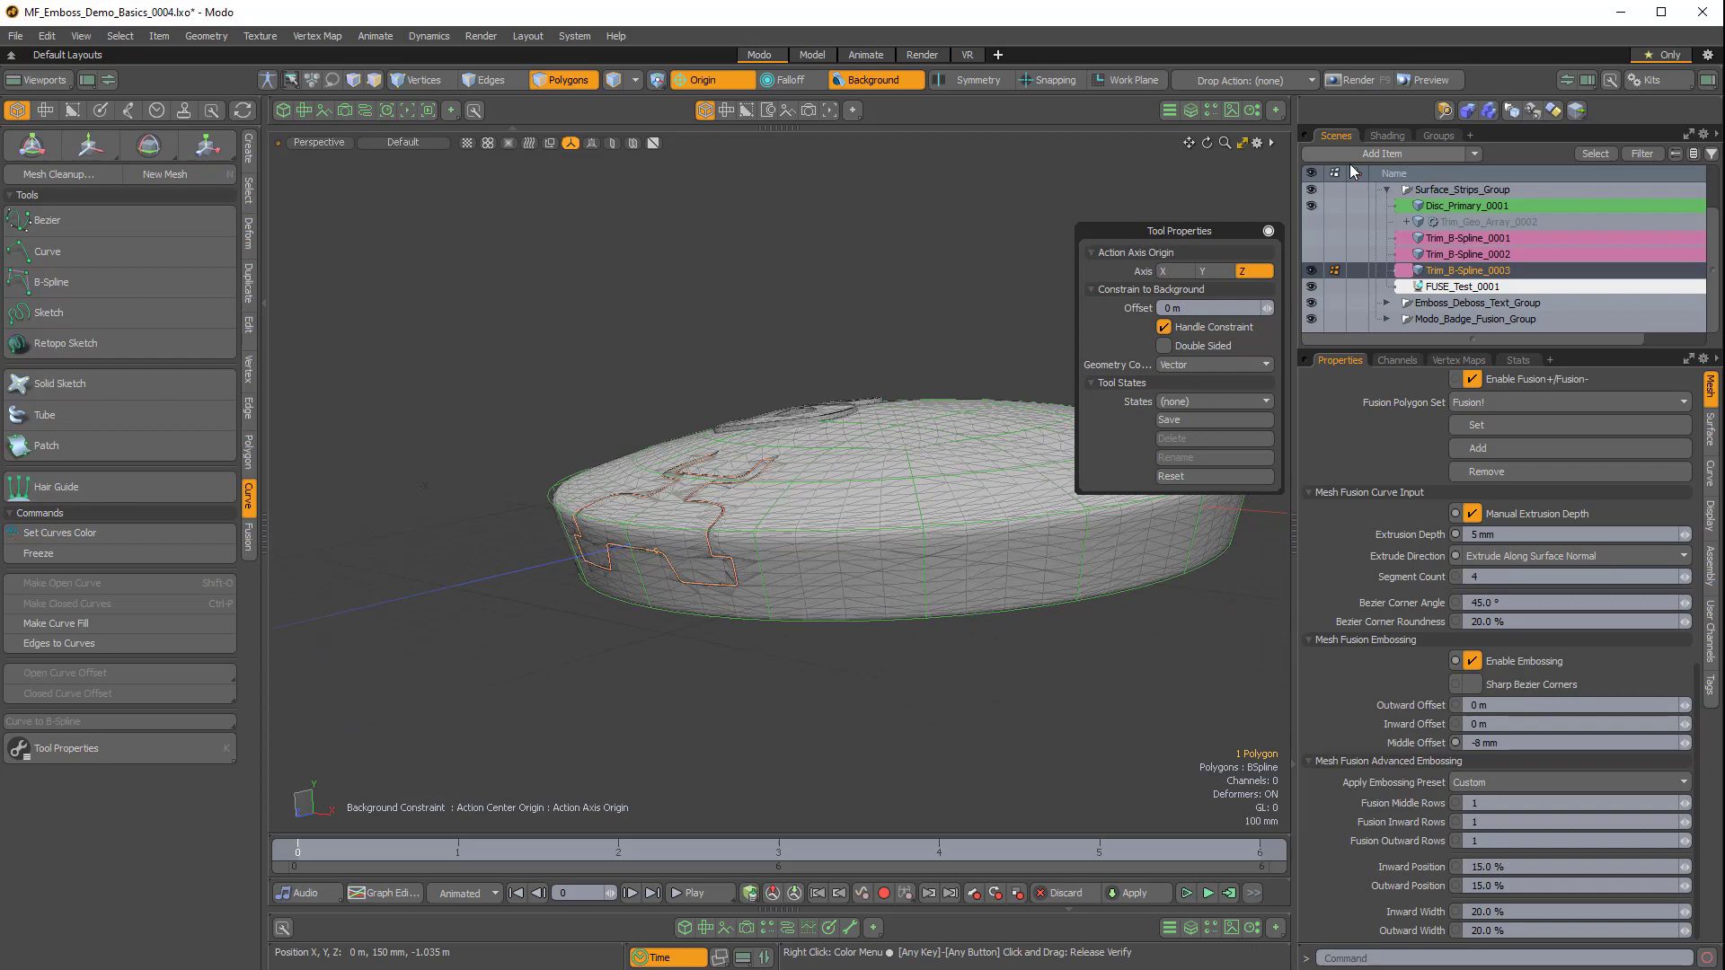
click(1312, 287)
click(1311, 206)
alt+drag(822, 492, 760, 521)
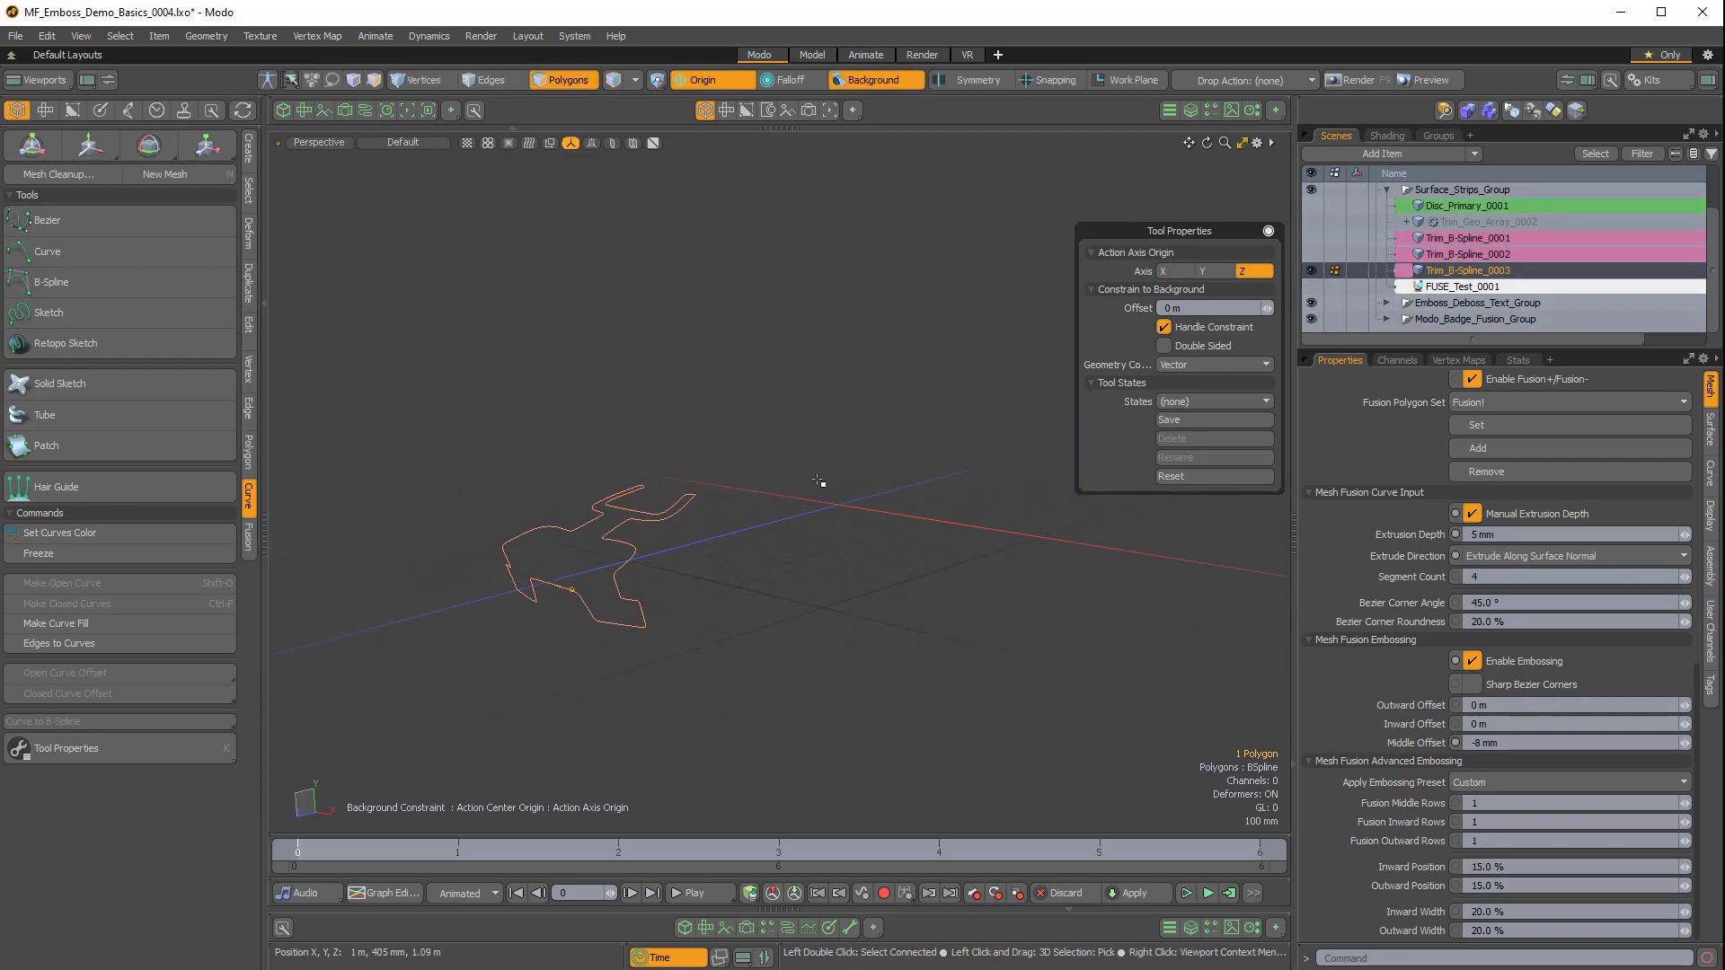
mouse_move(887, 424)
right_down()
mouse_move(608, 736)
mouse_move(791, 629)
right_up()
alt+drag(772, 580, 898, 588)
alt+shift+drag(575, 755, 683, 684)
ctrl+alt+drag(683, 684, 849, 673)
alt+shift+drag(849, 673, 877, 551)
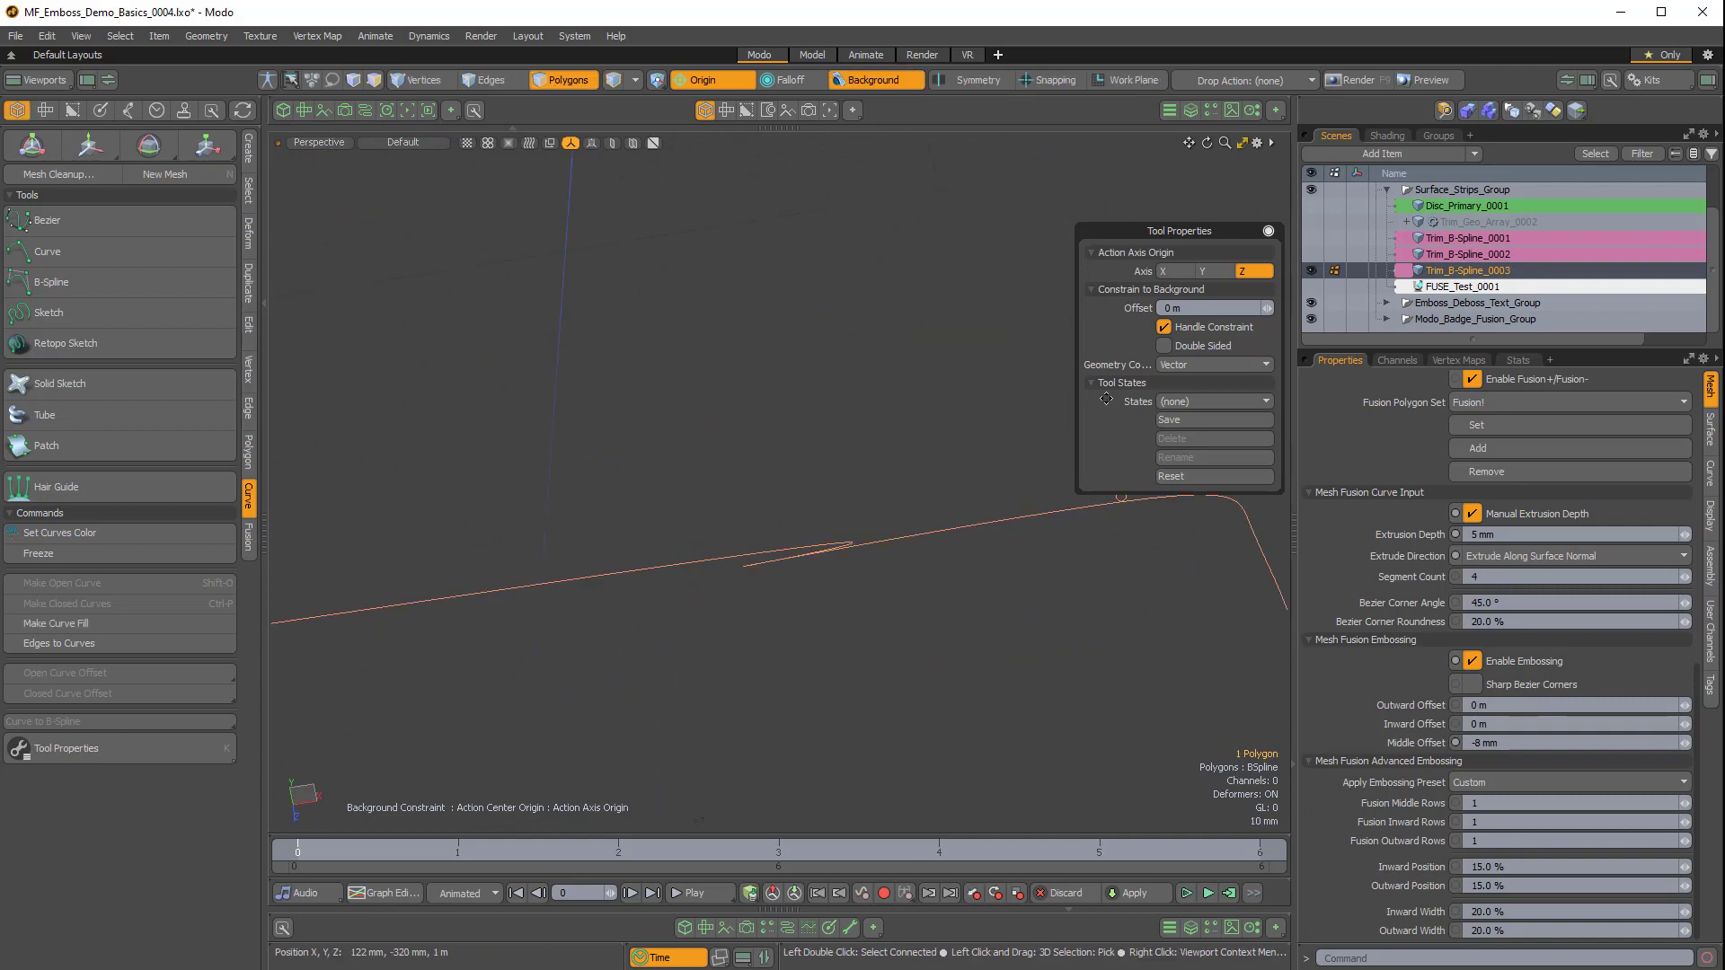
Pull the overlapping B-spline point out of the side segment near its right corner and delete it to straighten the segment.
click(108, 281)
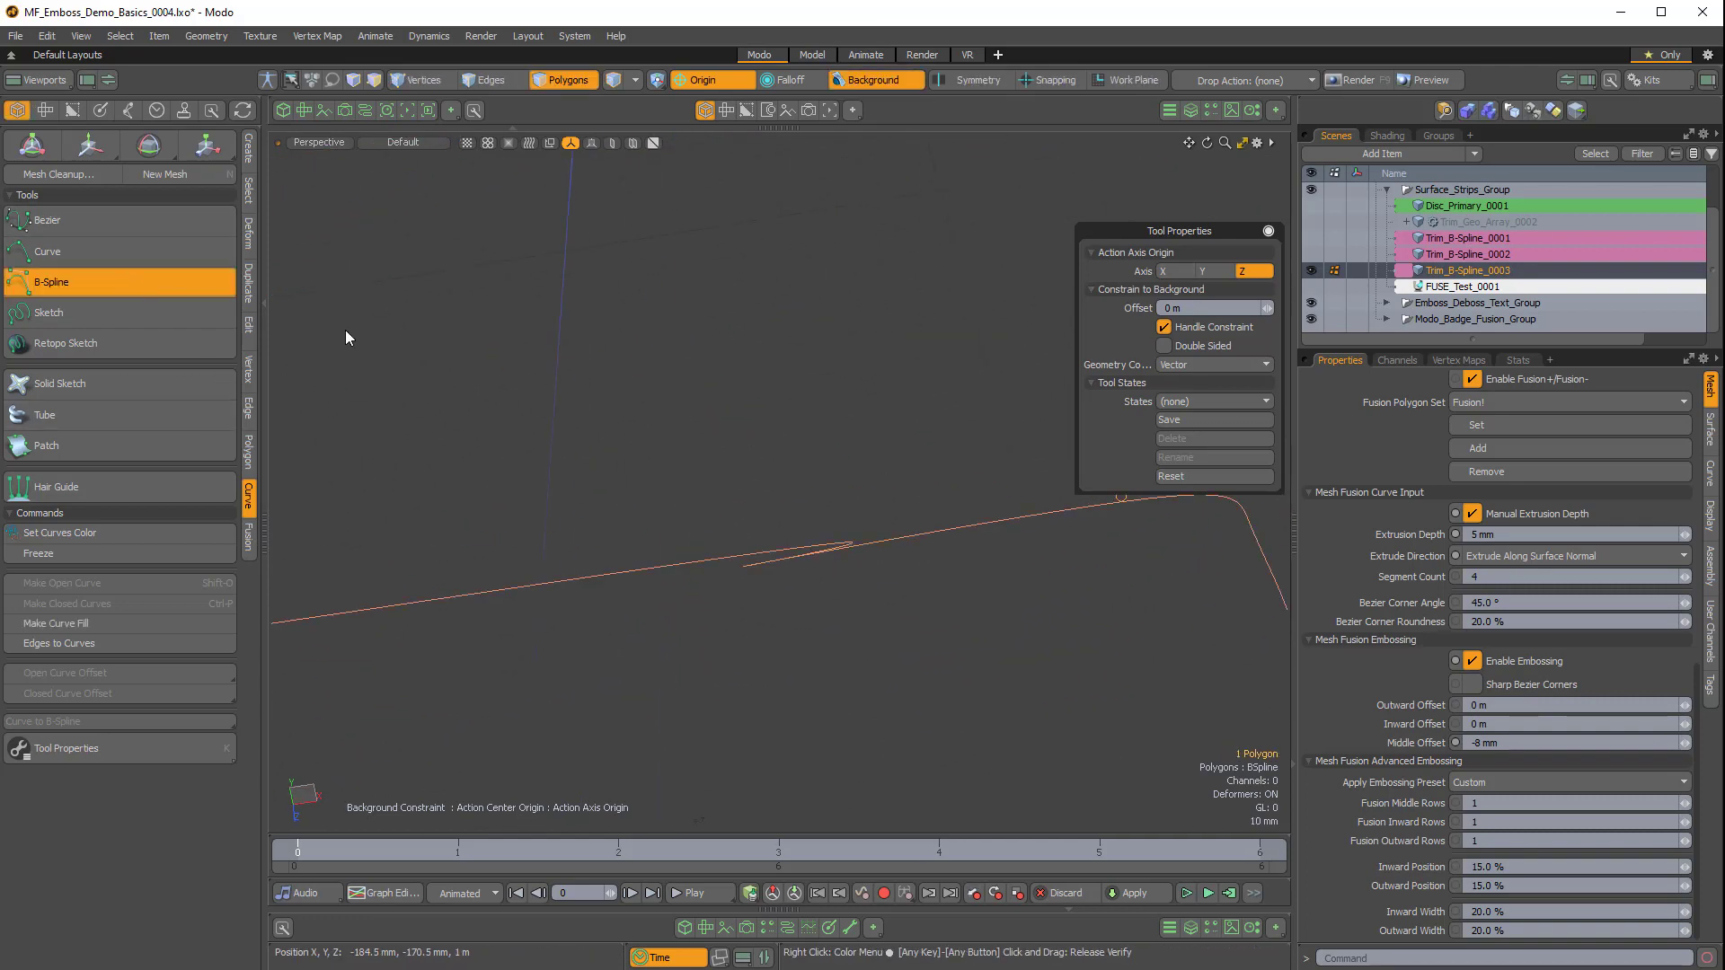
ctrl+alt+drag(812, 539, 855, 499)
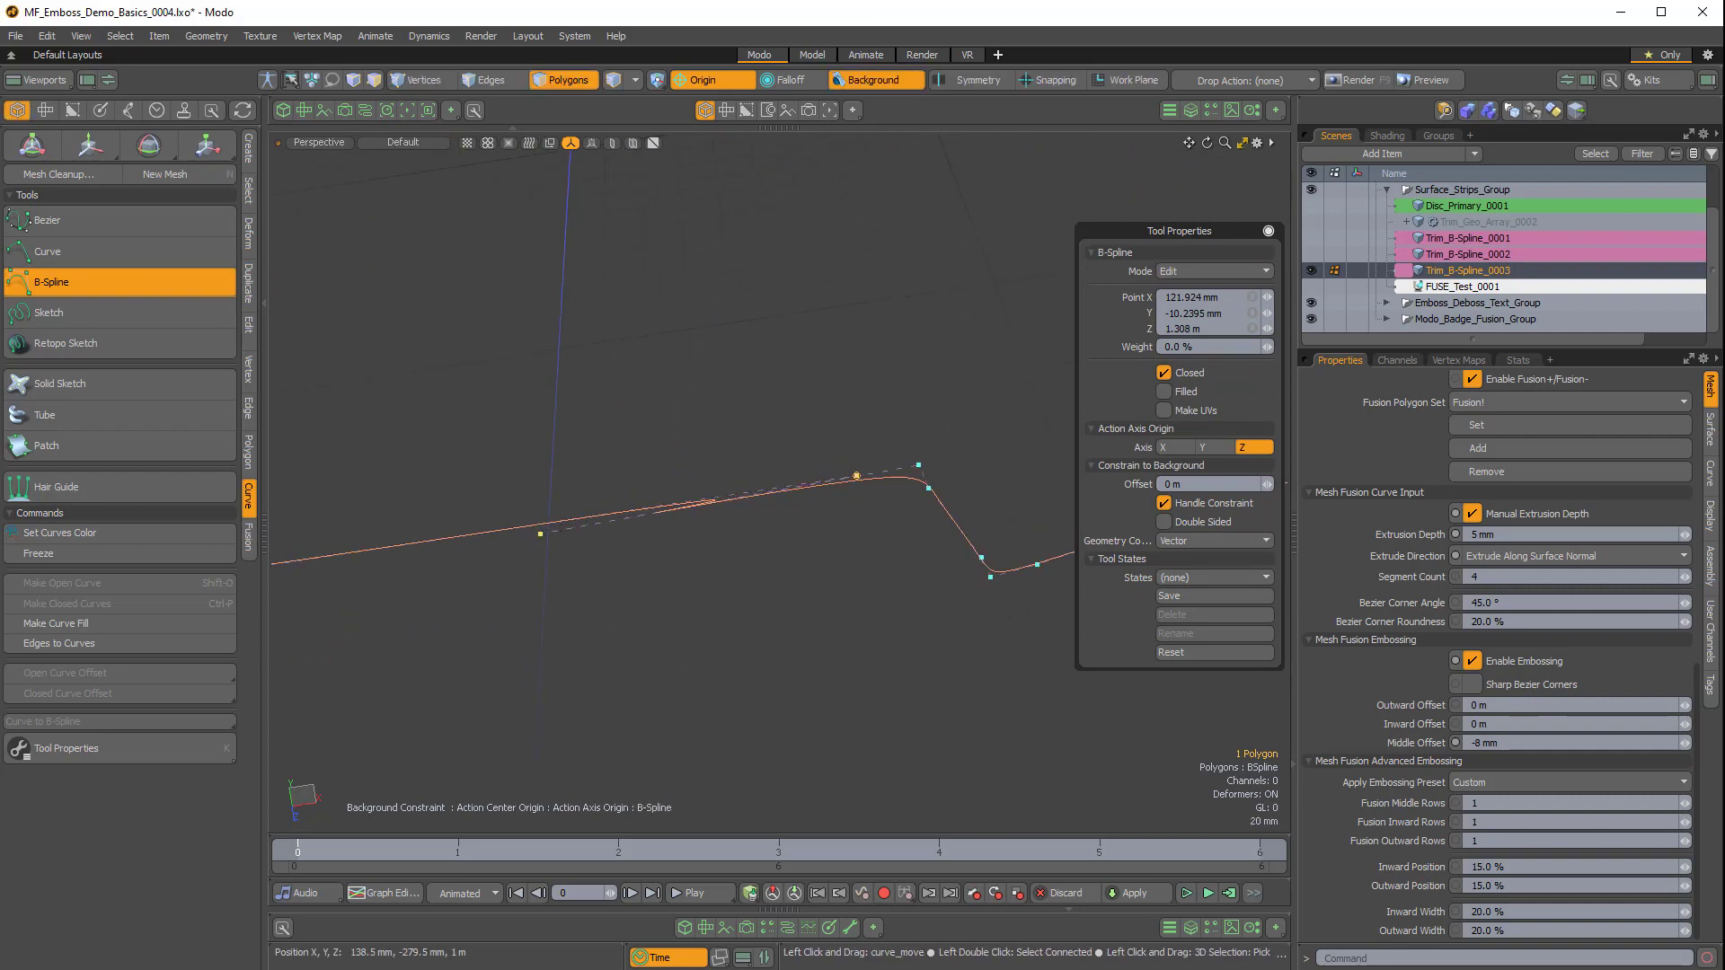
drag(539, 533, 975, 592)
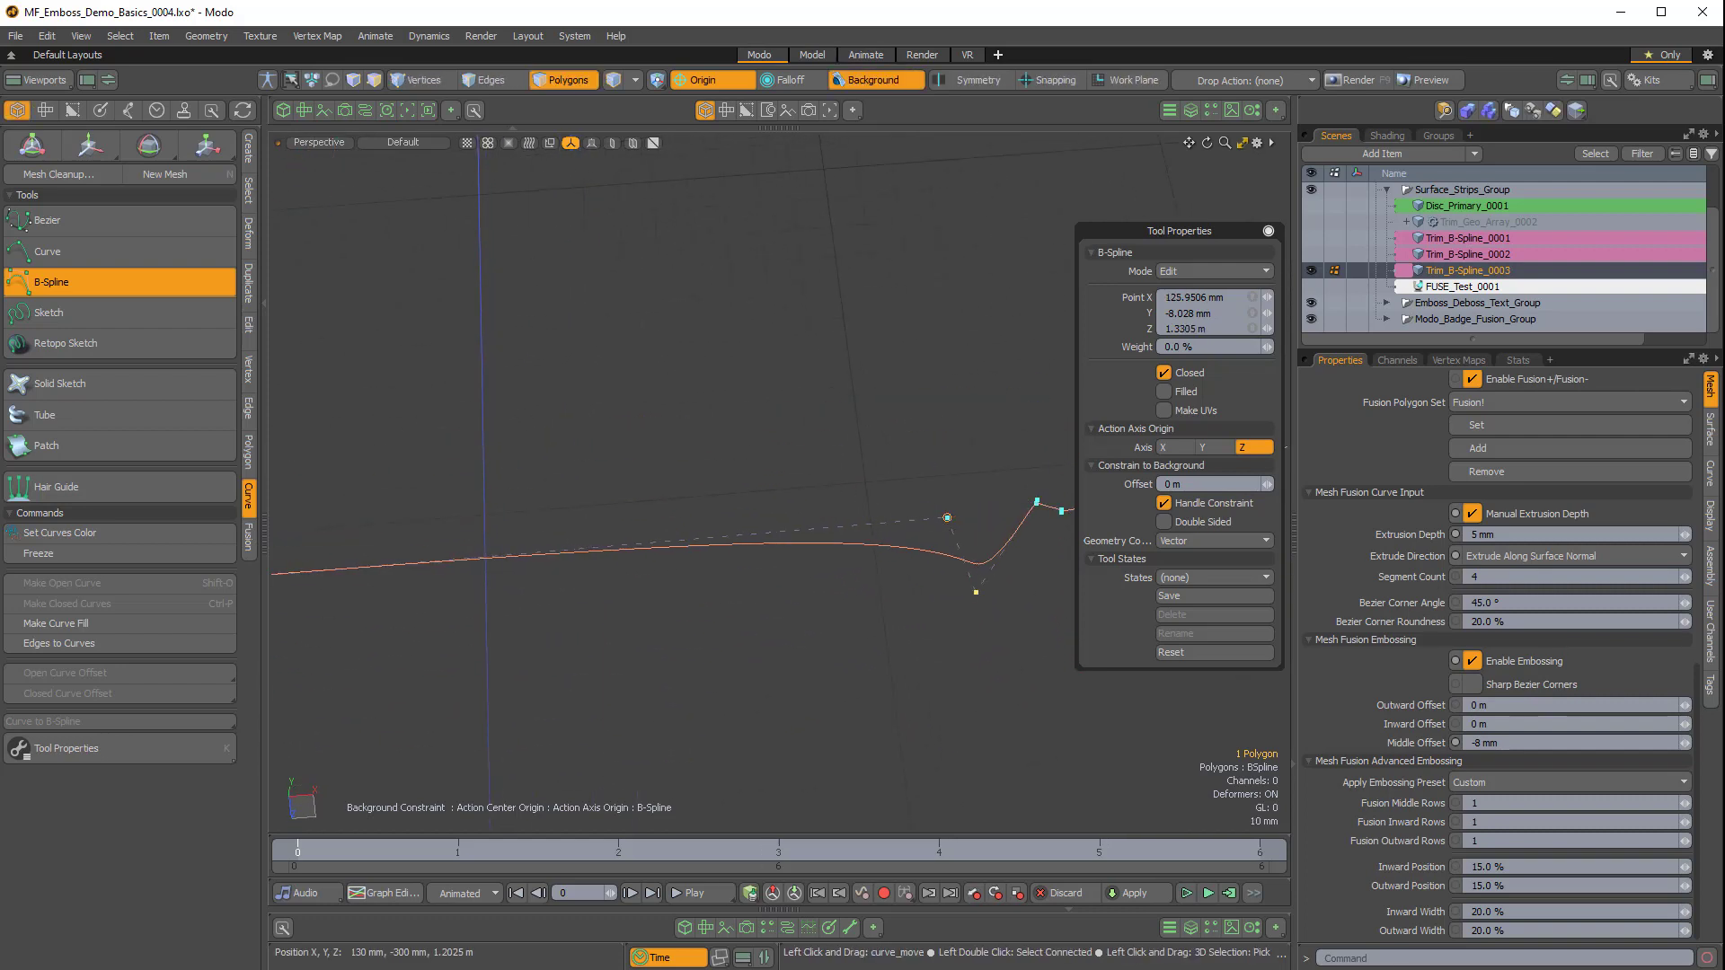
click(1204, 270)
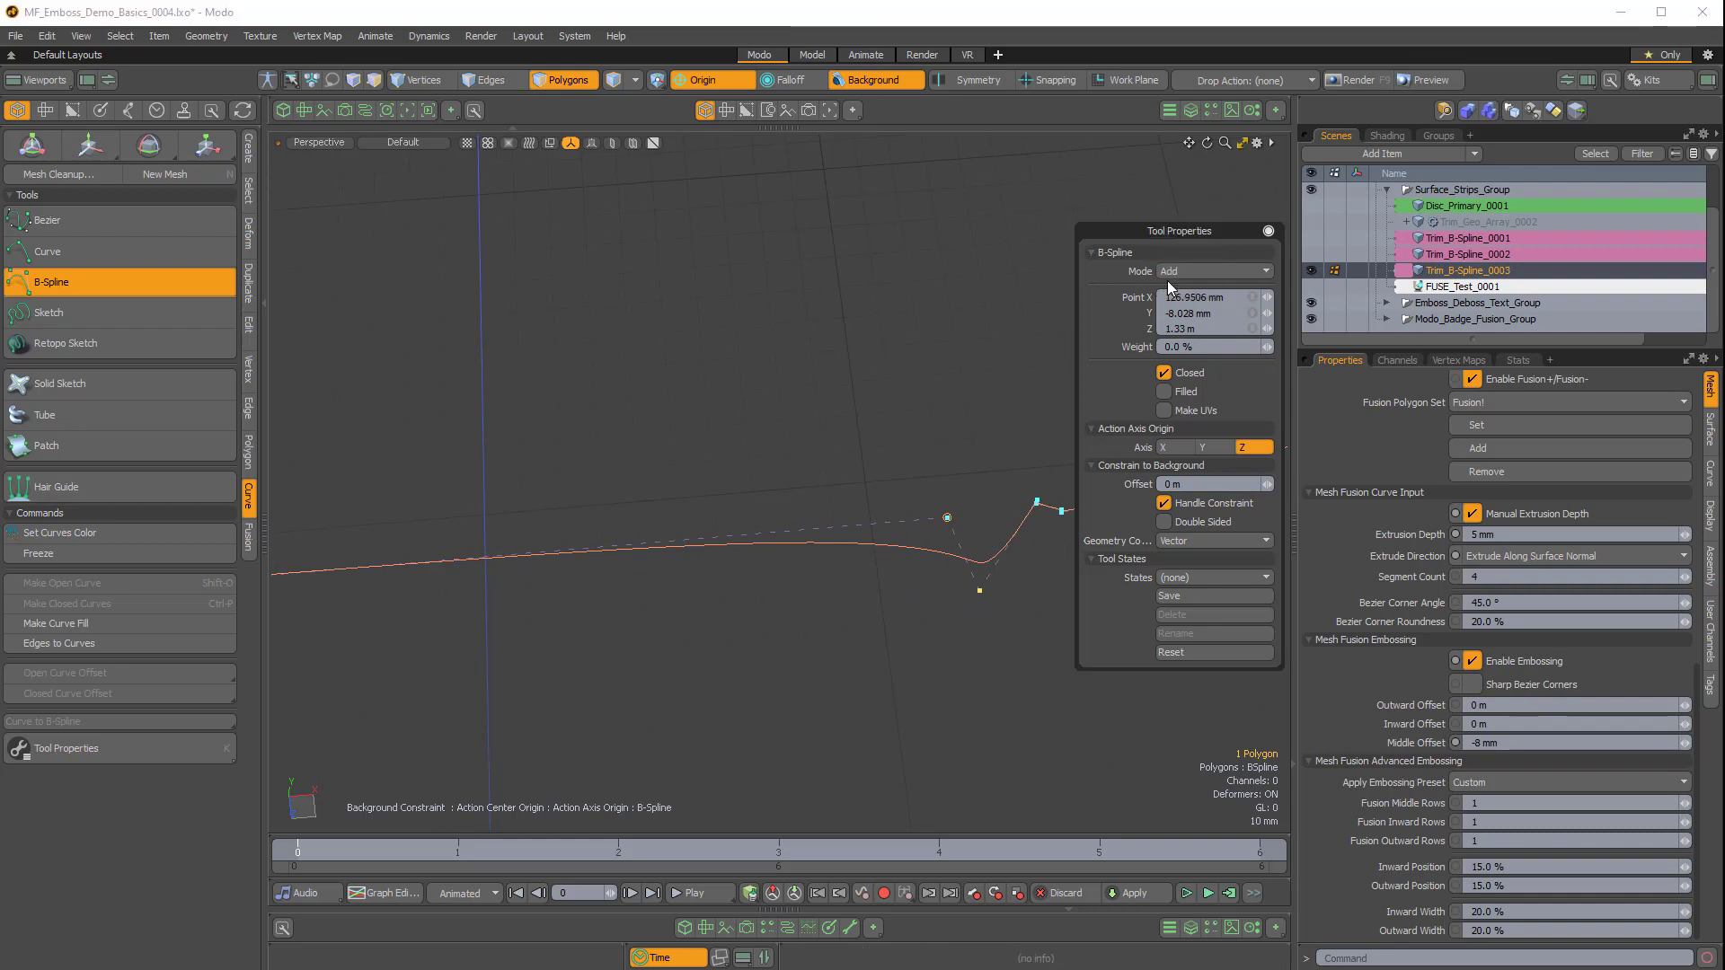
click(1167, 280)
click(980, 588)
key(Delete)
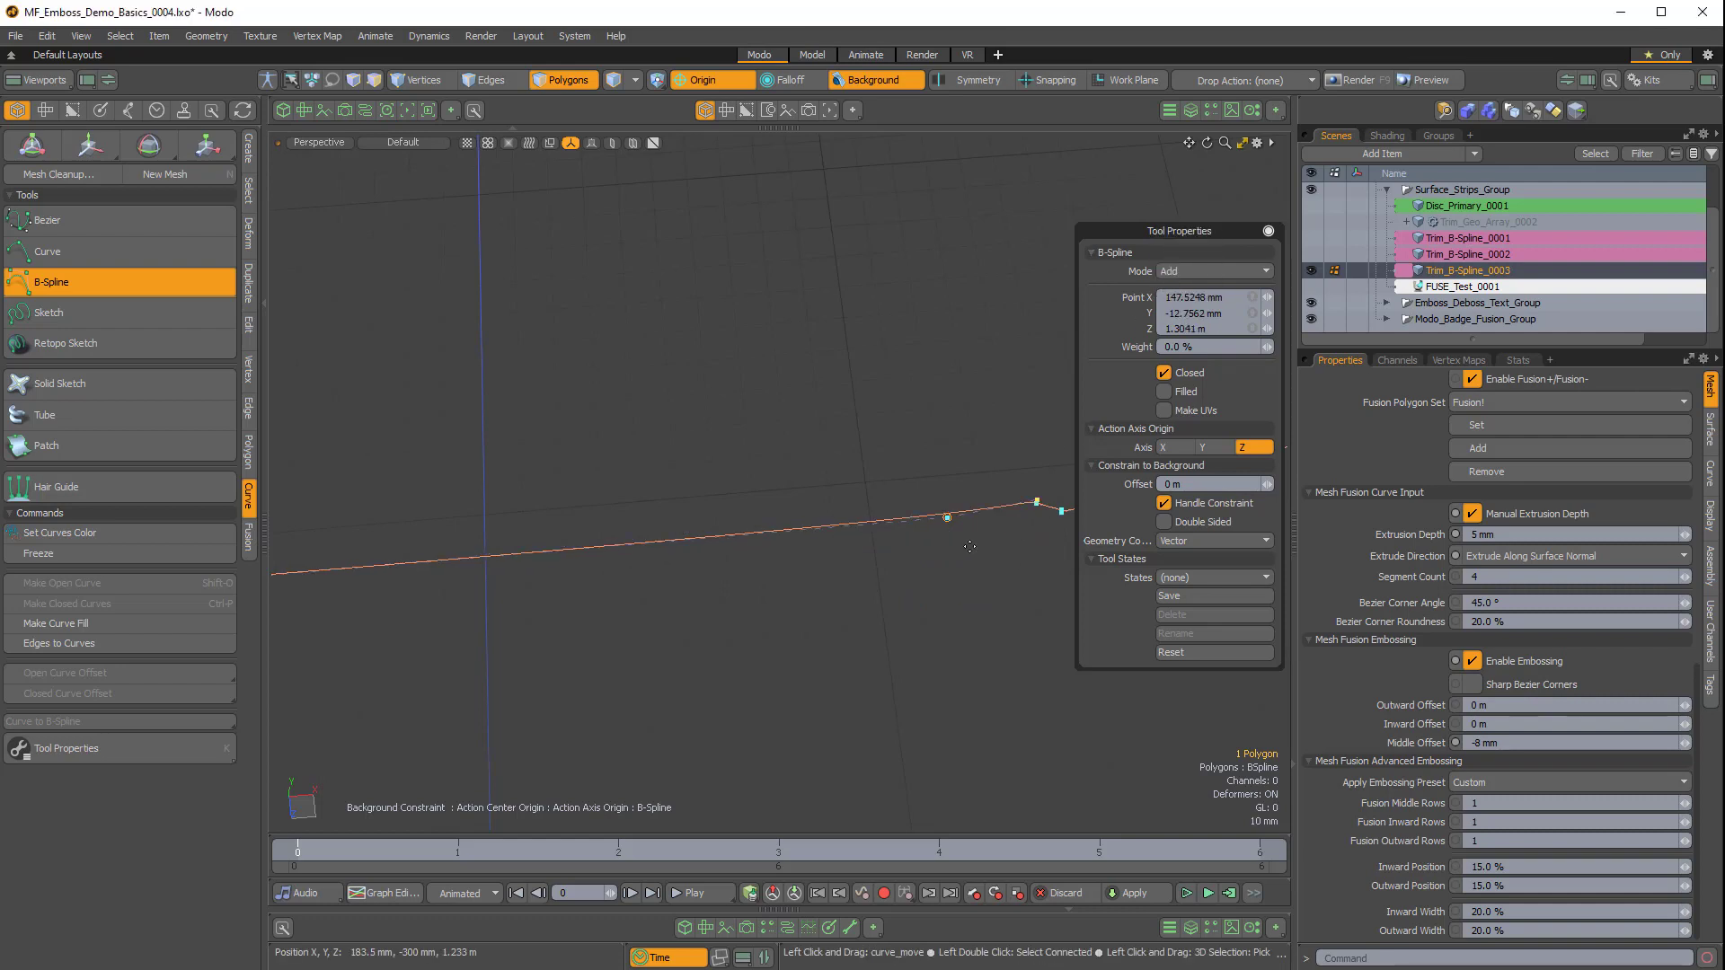
ctrl+alt+drag(966, 555, 697, 490)
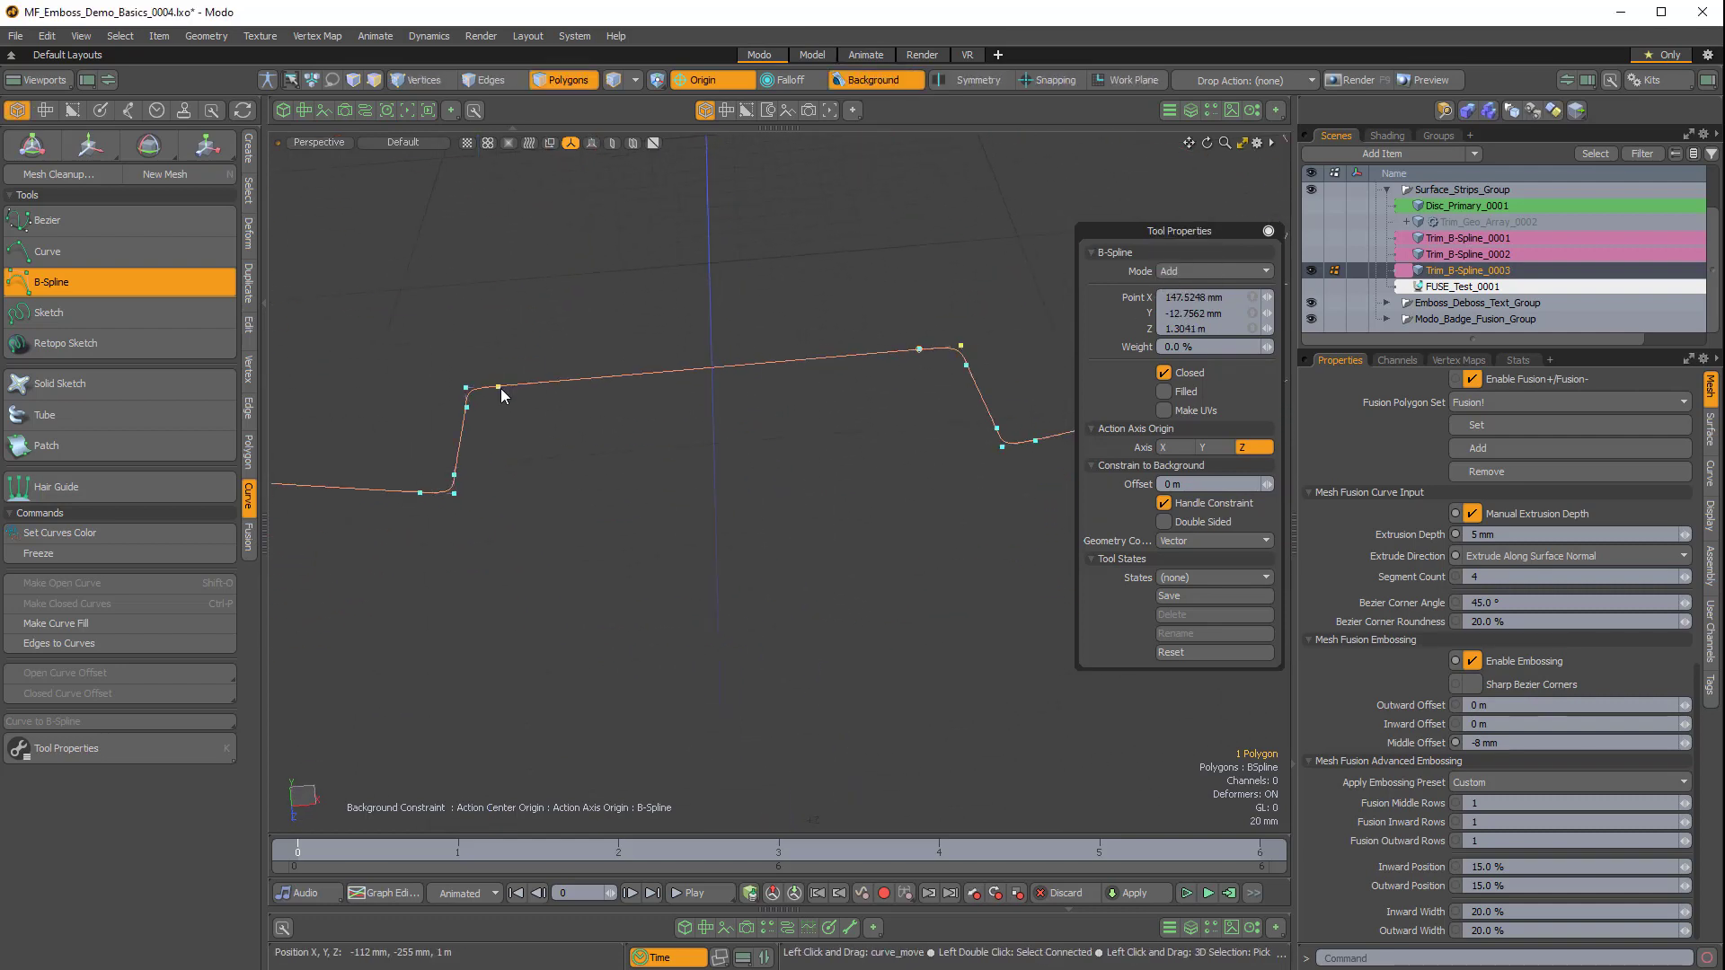
alt+shift+drag(641, 361, 649, 512)
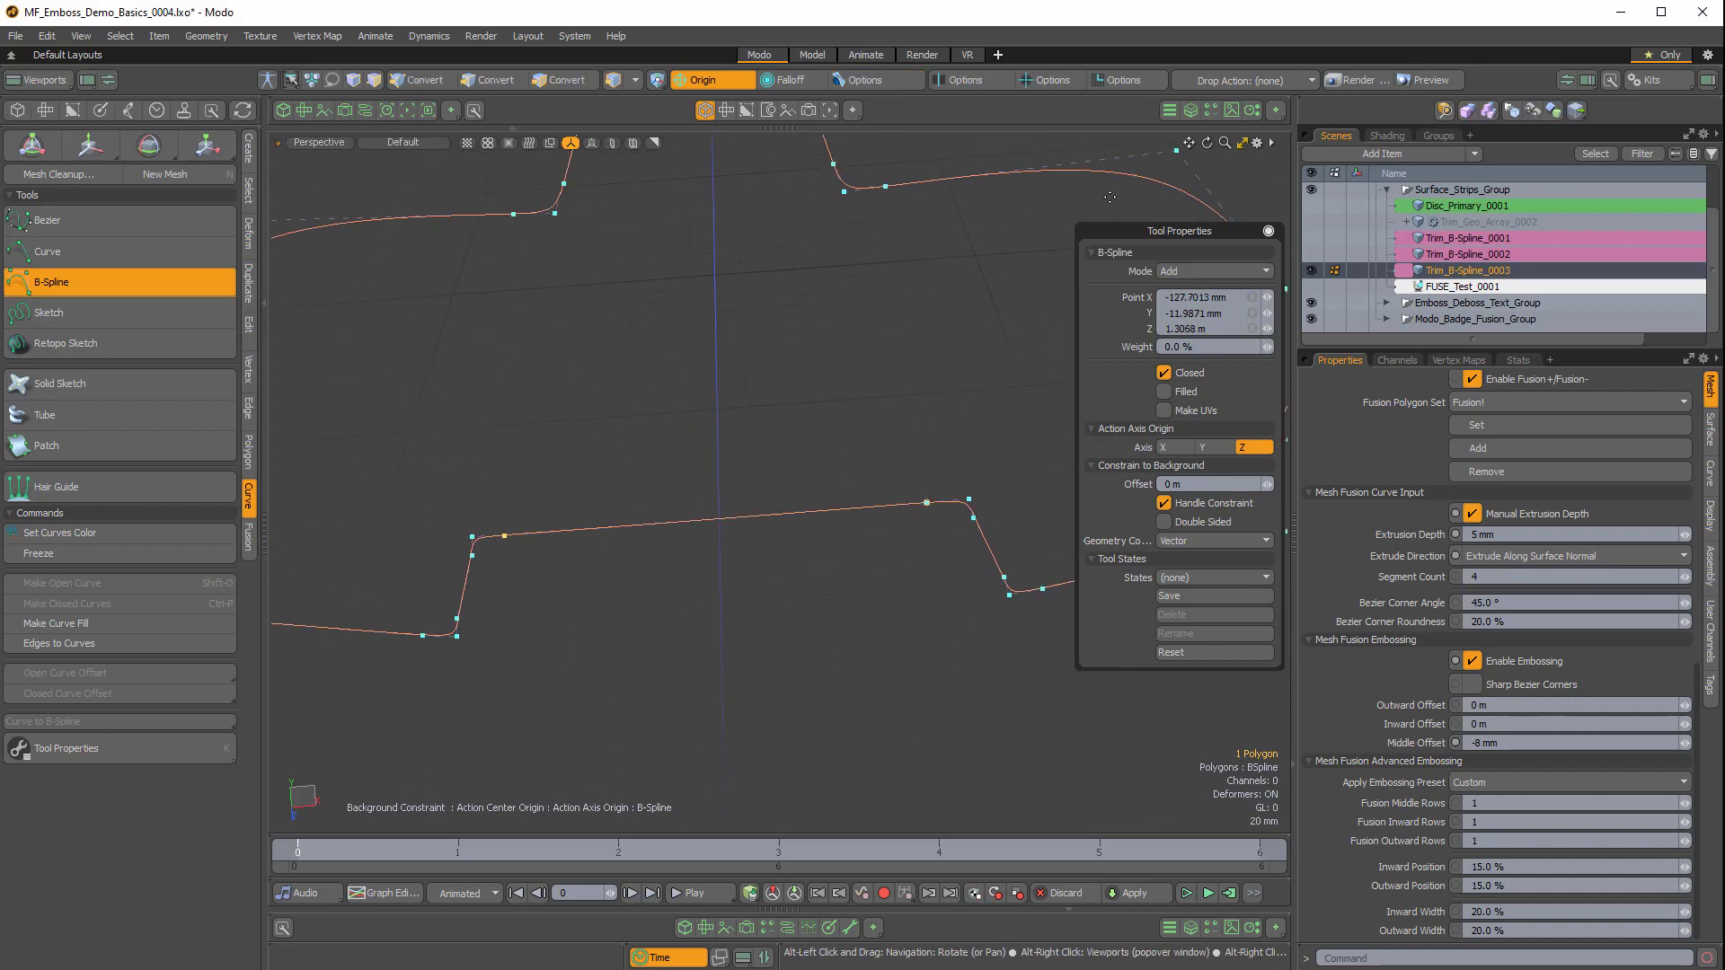
Show FUSE_Test_0001 and Disc_Primary_0001 again around the cleaned trim curve.
click(1309, 287)
click(1312, 207)
ctrl+alt+drag(898, 345, 813, 347)
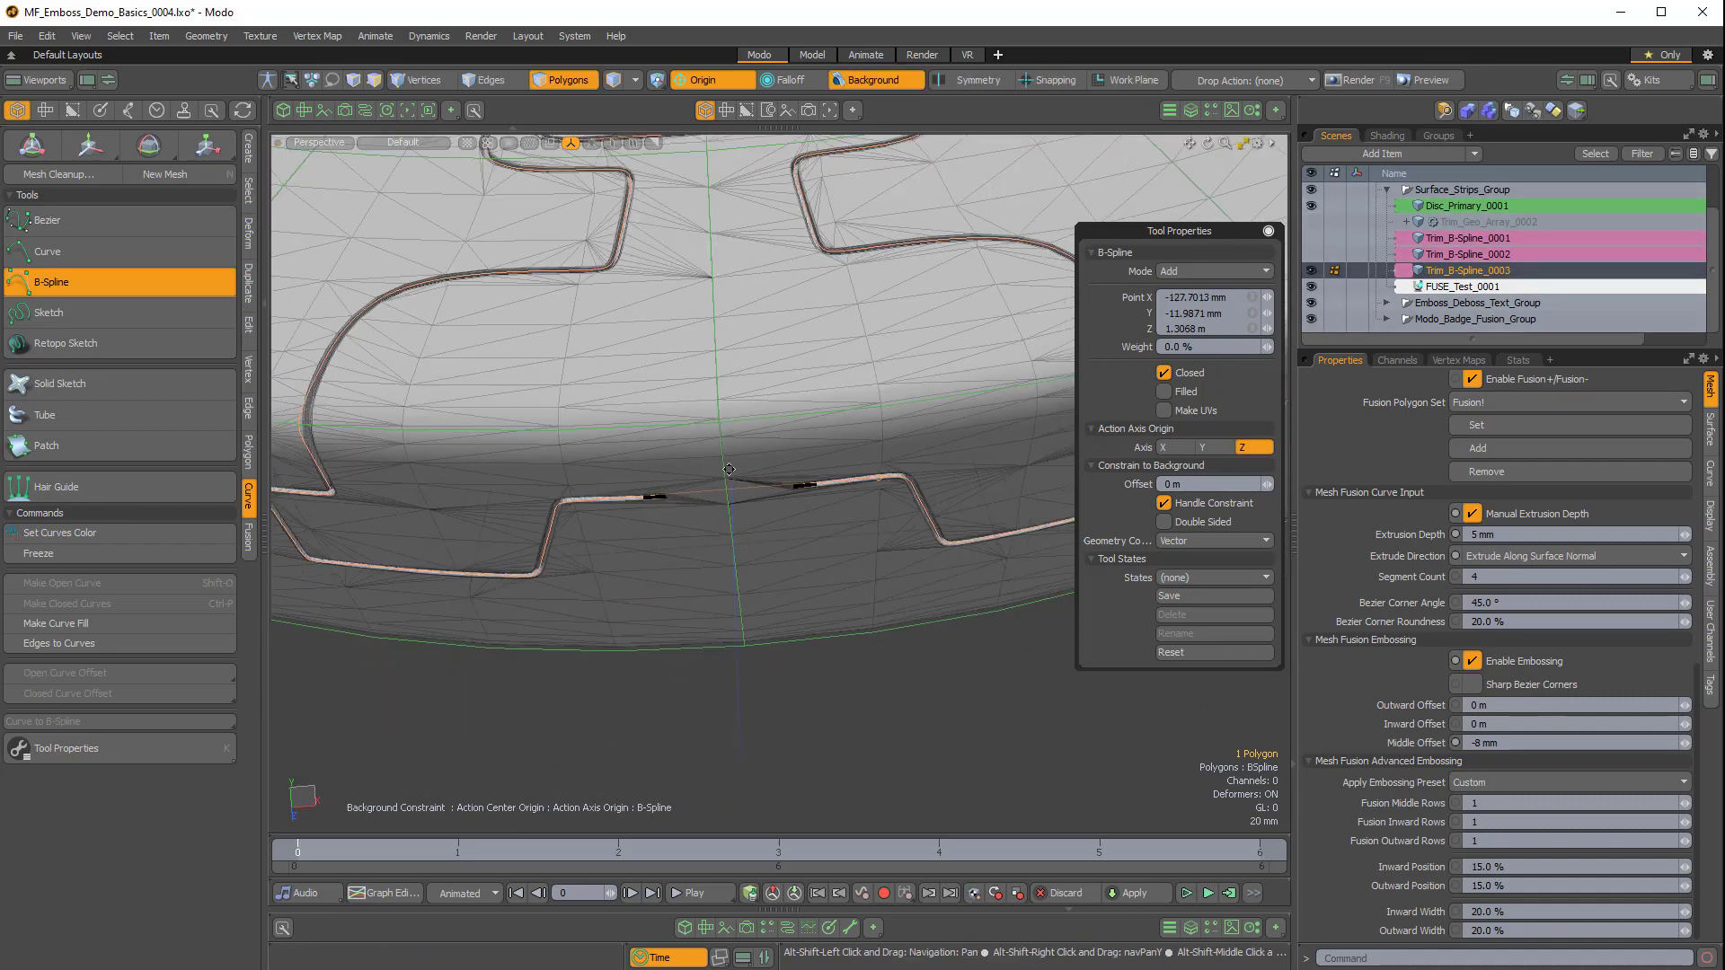
alt+drag(790, 404, 718, 369)
mouse_move(718, 368)
ctrl+alt+mouse_down()
mouse_move(646, 375)
mouse_move(701, 377)
ctrl+alt+mouse_up()
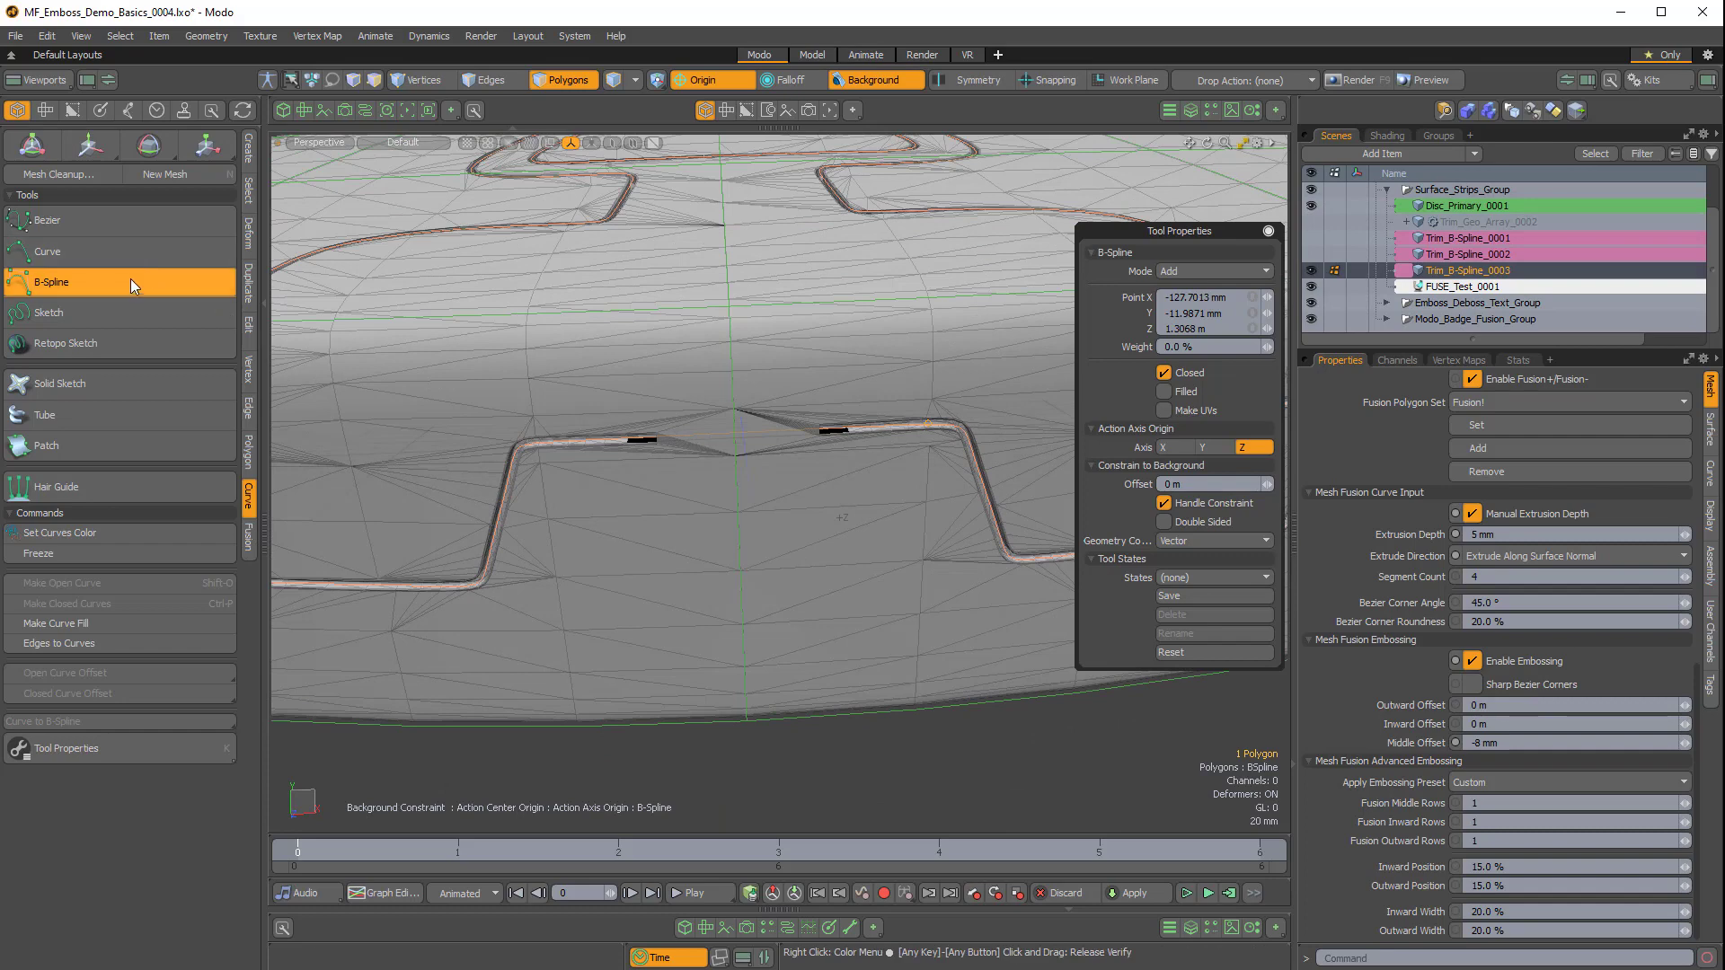
Add a B-spline point near the center line of the curve's side segment at about X -5 mm, and leave the tool.
click(108, 283)
click(106, 284)
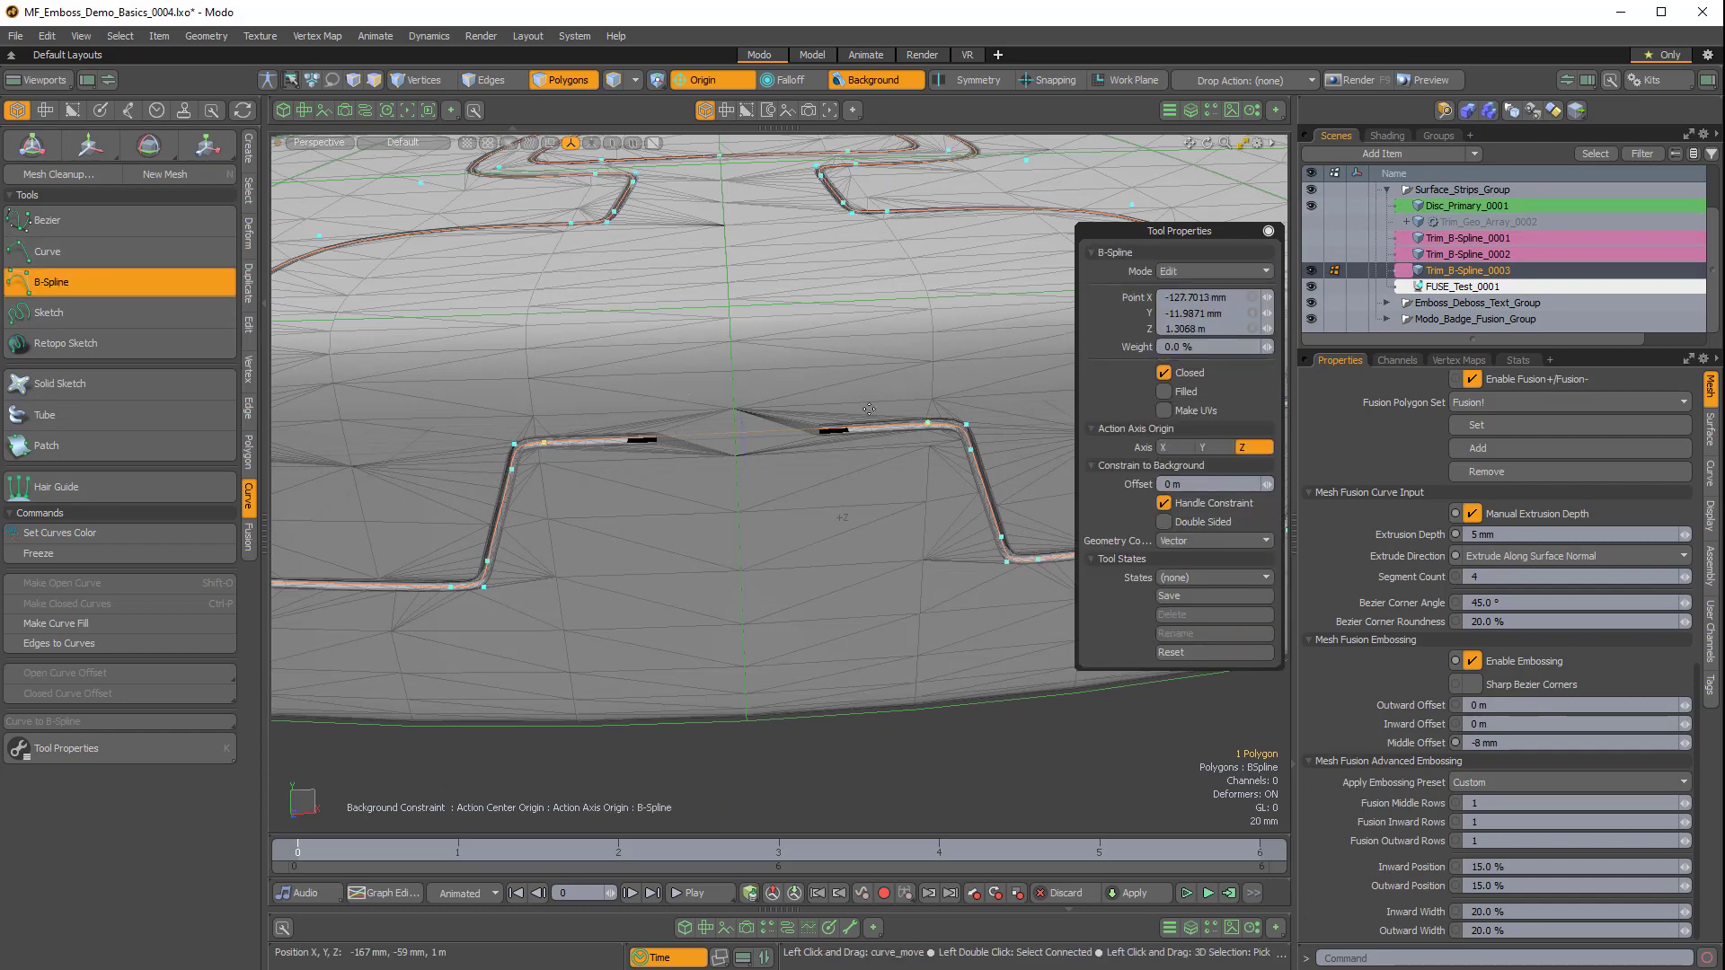
click(1182, 269)
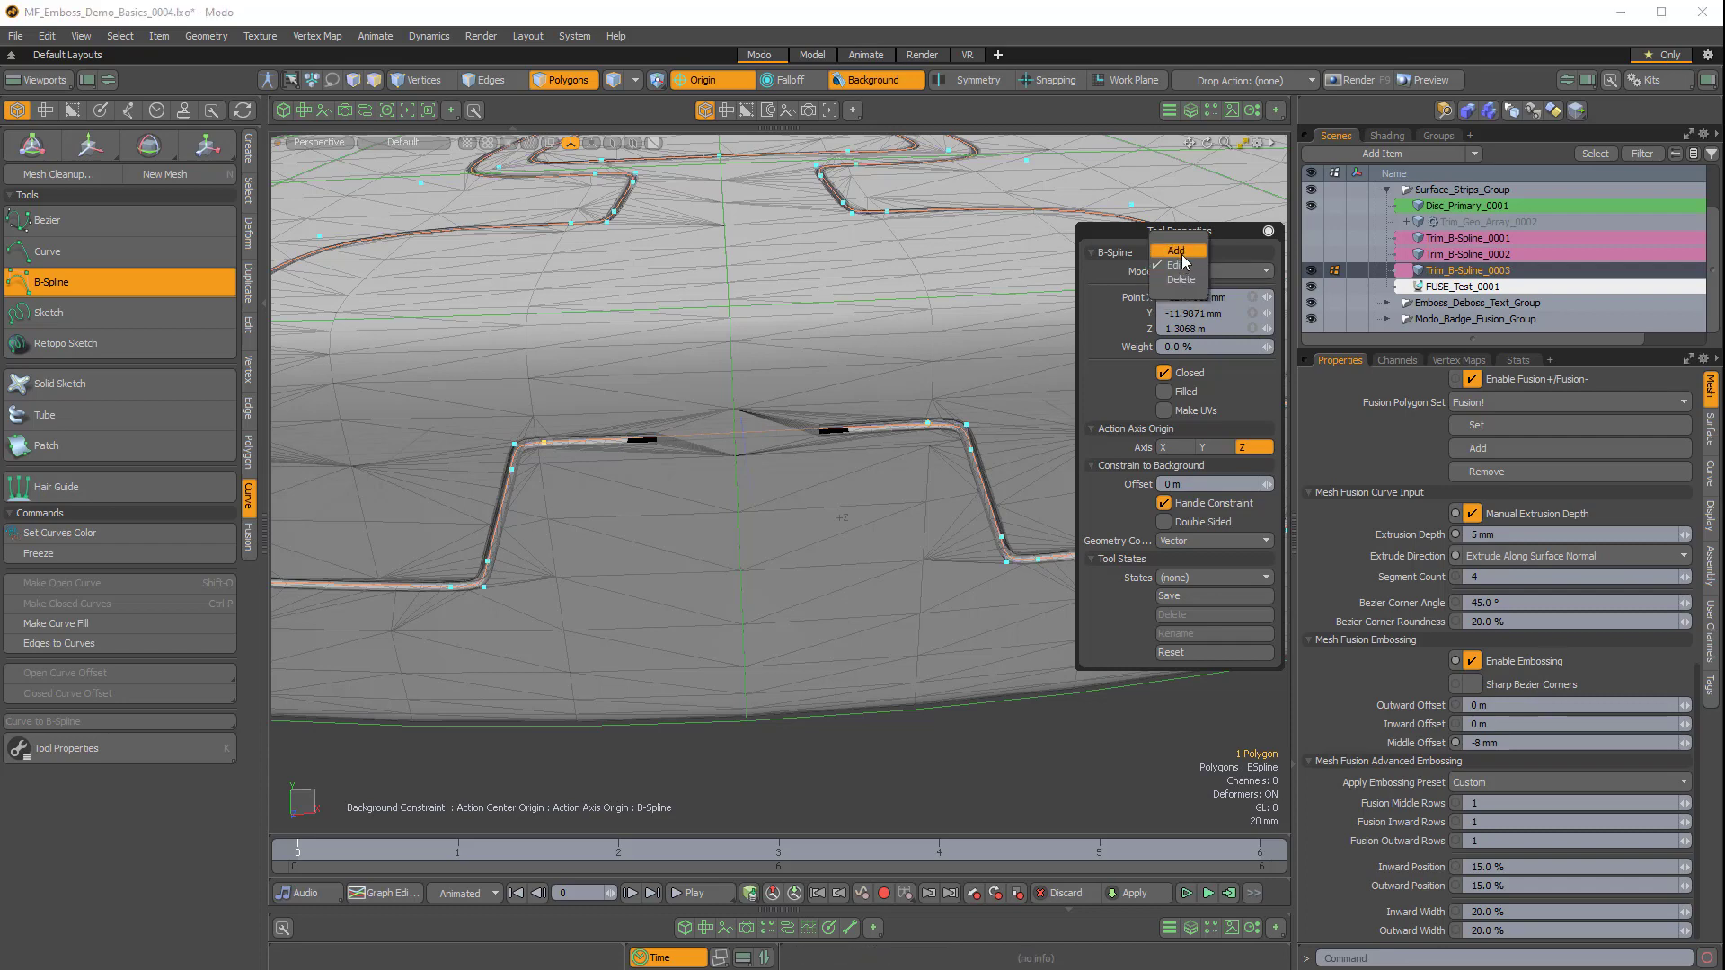
click(737, 435)
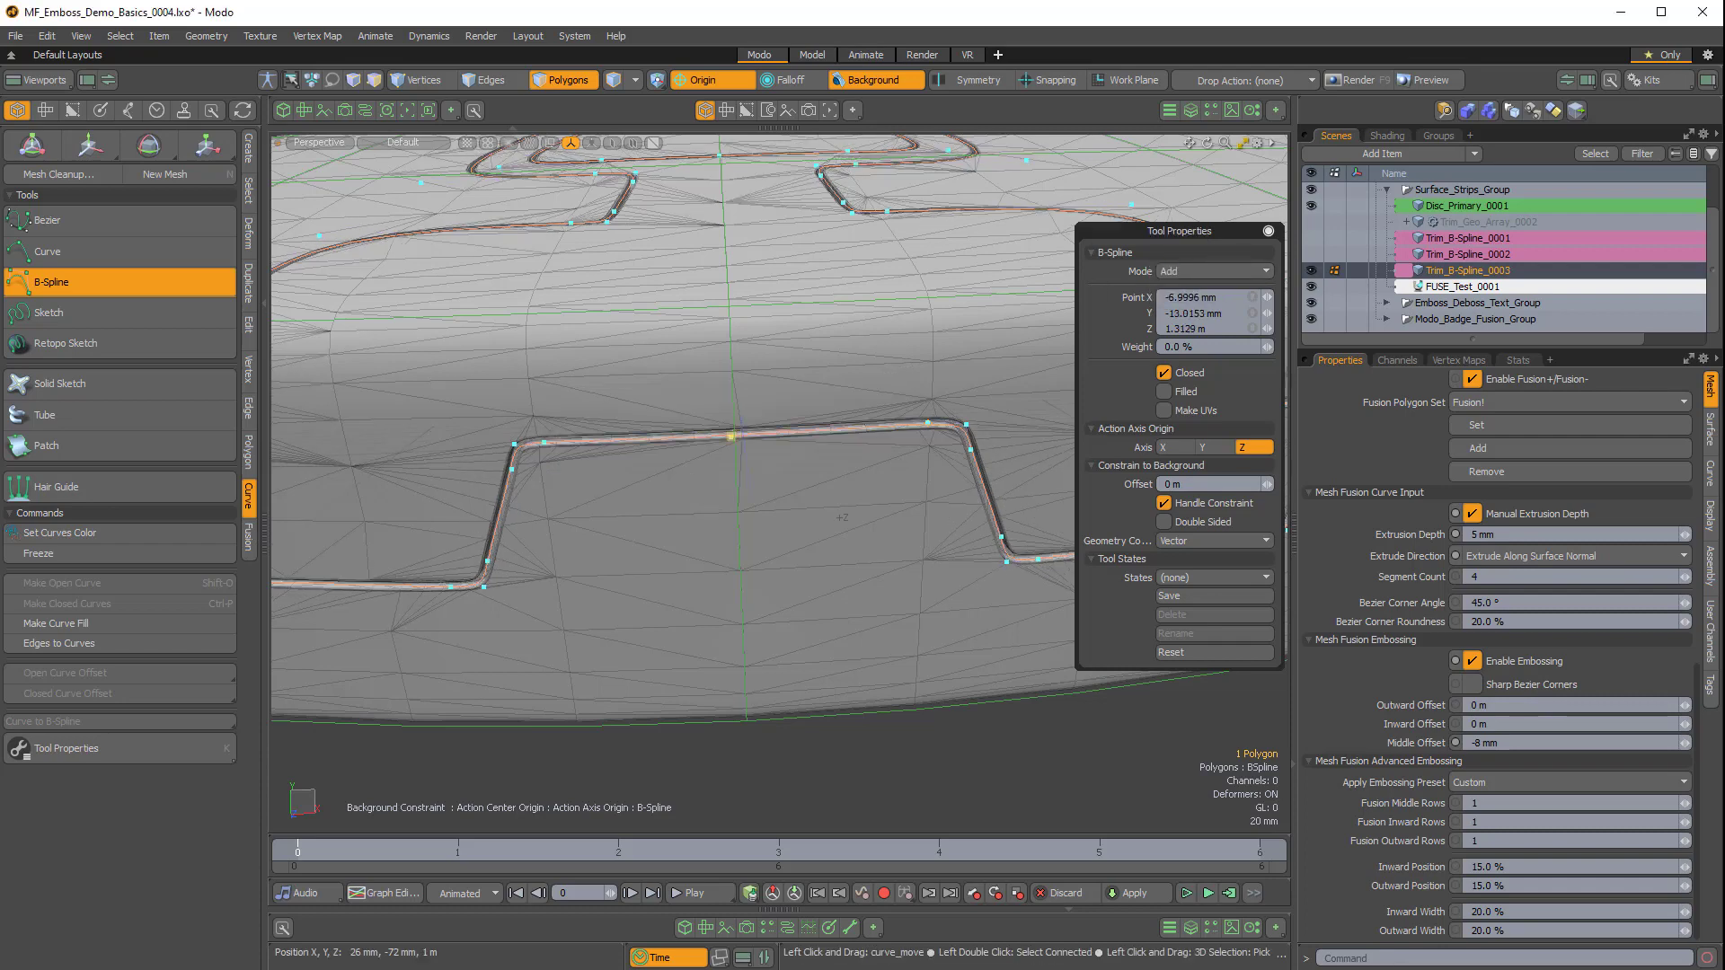
alt+drag(768, 432, 777, 377)
scroll(763, 510, up, 4)
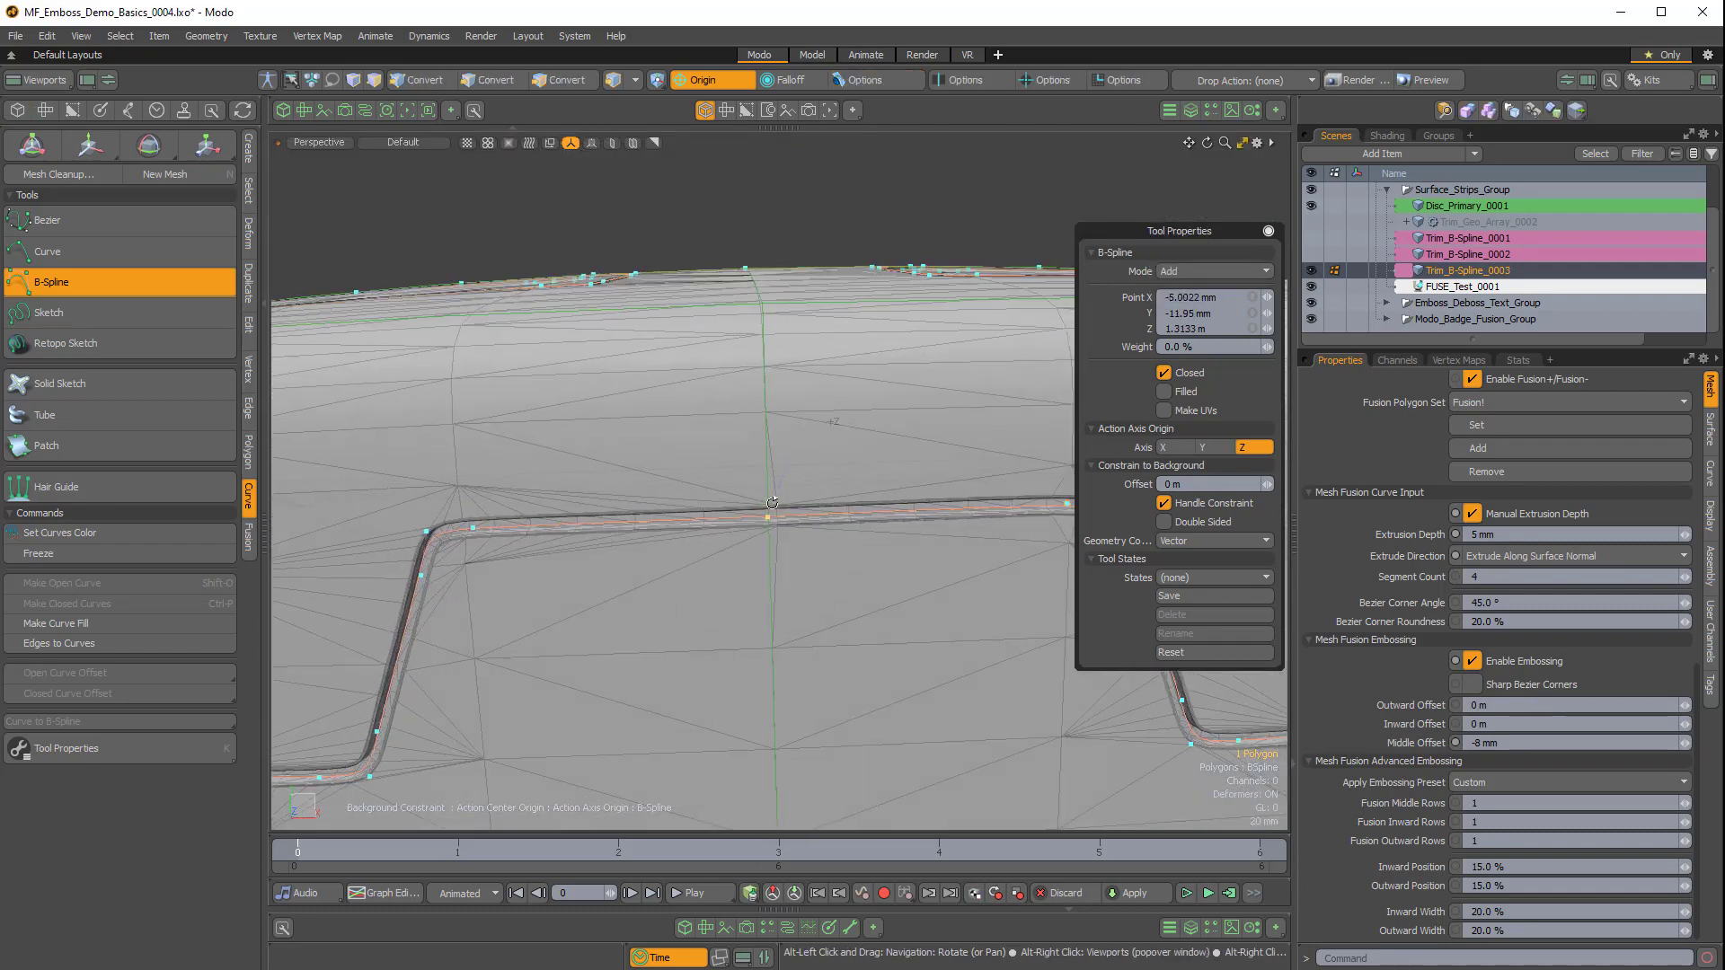
scroll(763, 509, down, 4)
alt+drag(765, 509, 836, 583)
key(space)
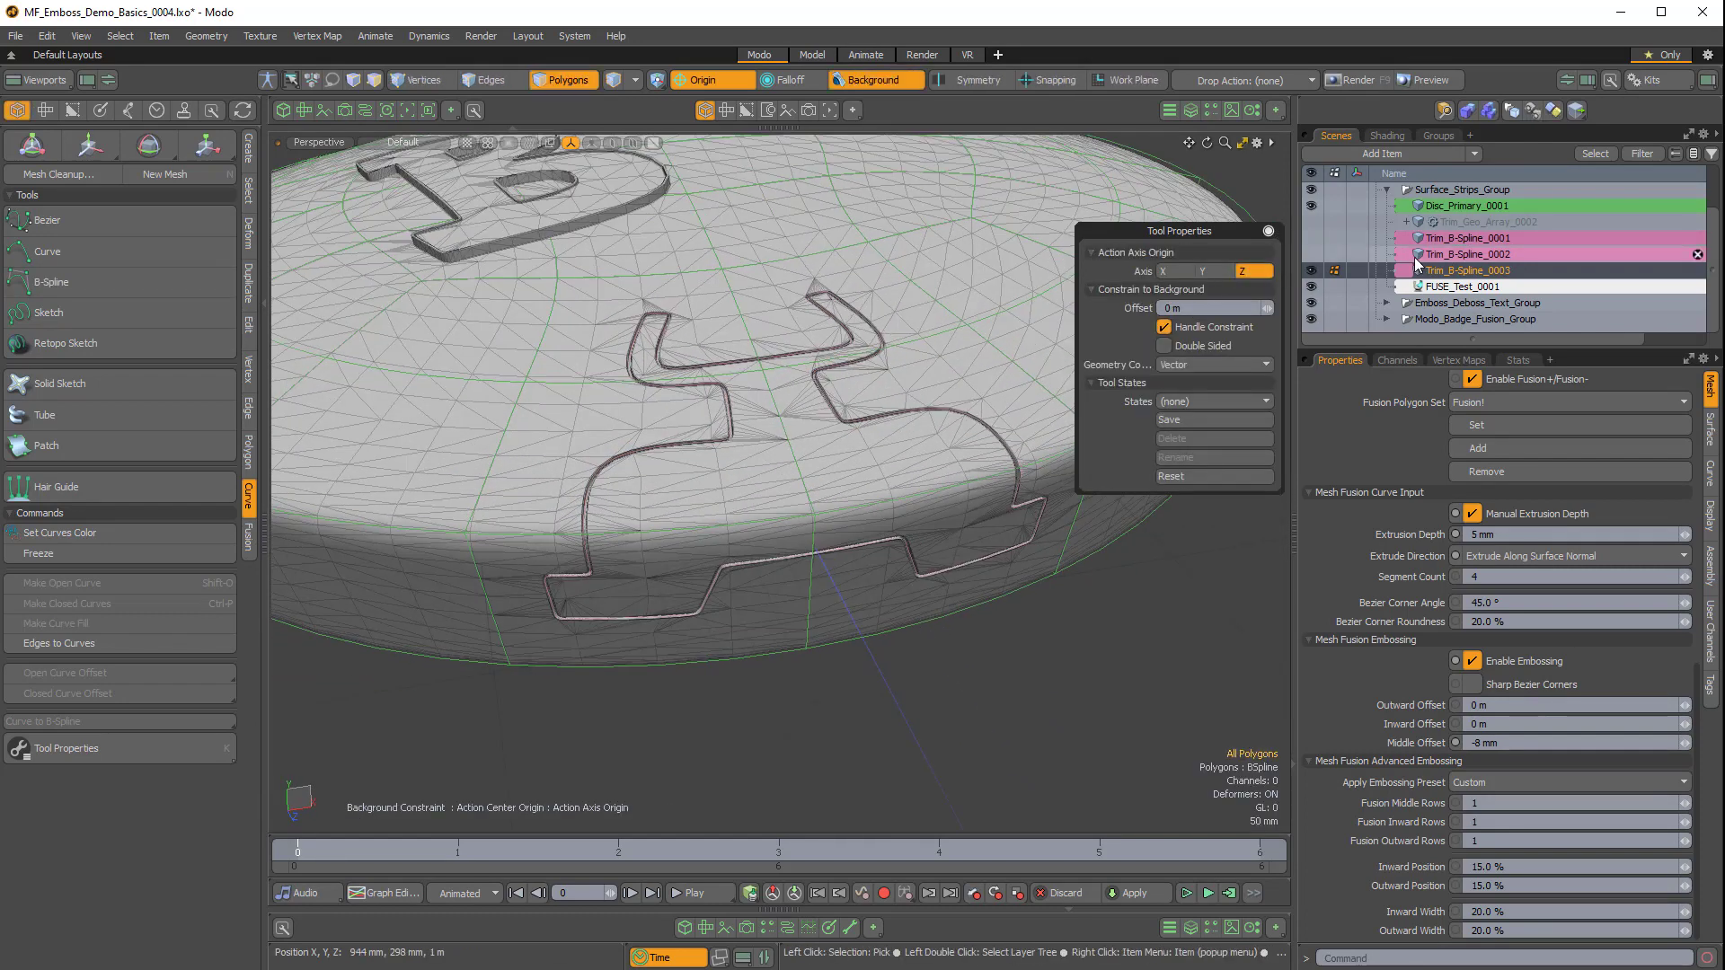
Set the Surface Strip Absolute Width of Trim_B-Spline_0003 to 12 mm and inspect the groove on the disc's side.
drag(1270, 228, 412, 588)
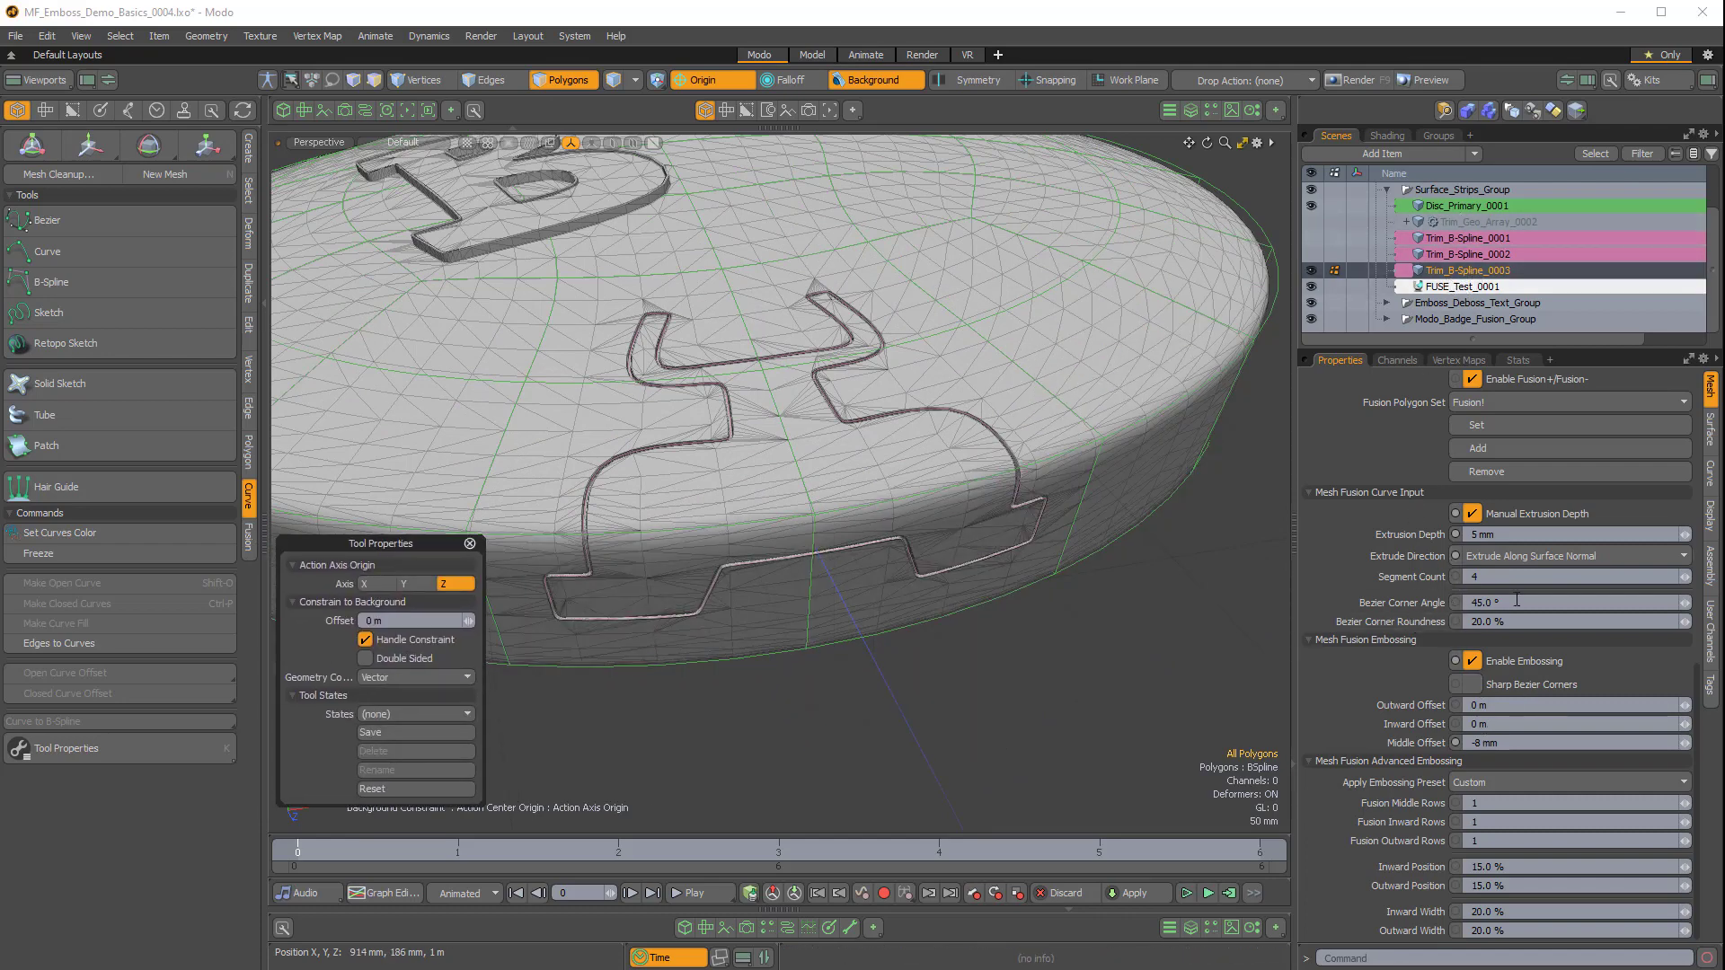
scroll(1500, 572, up, 4)
drag(1514, 458, 1396, 451)
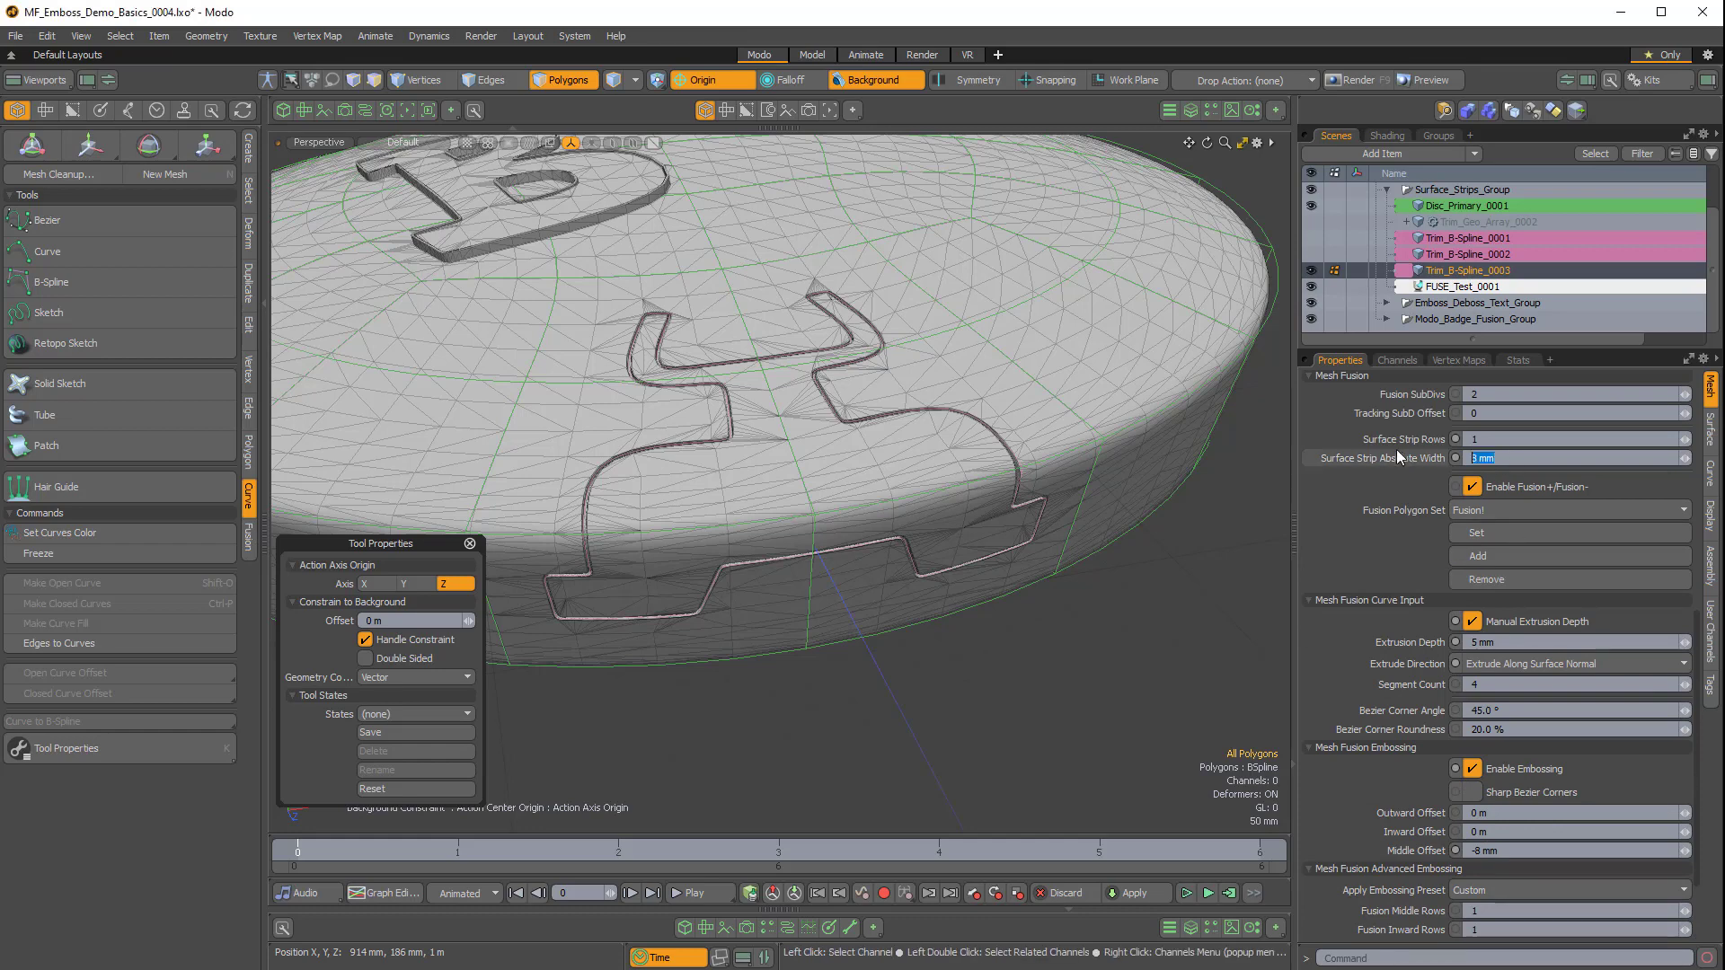
text(12)
key(Return)
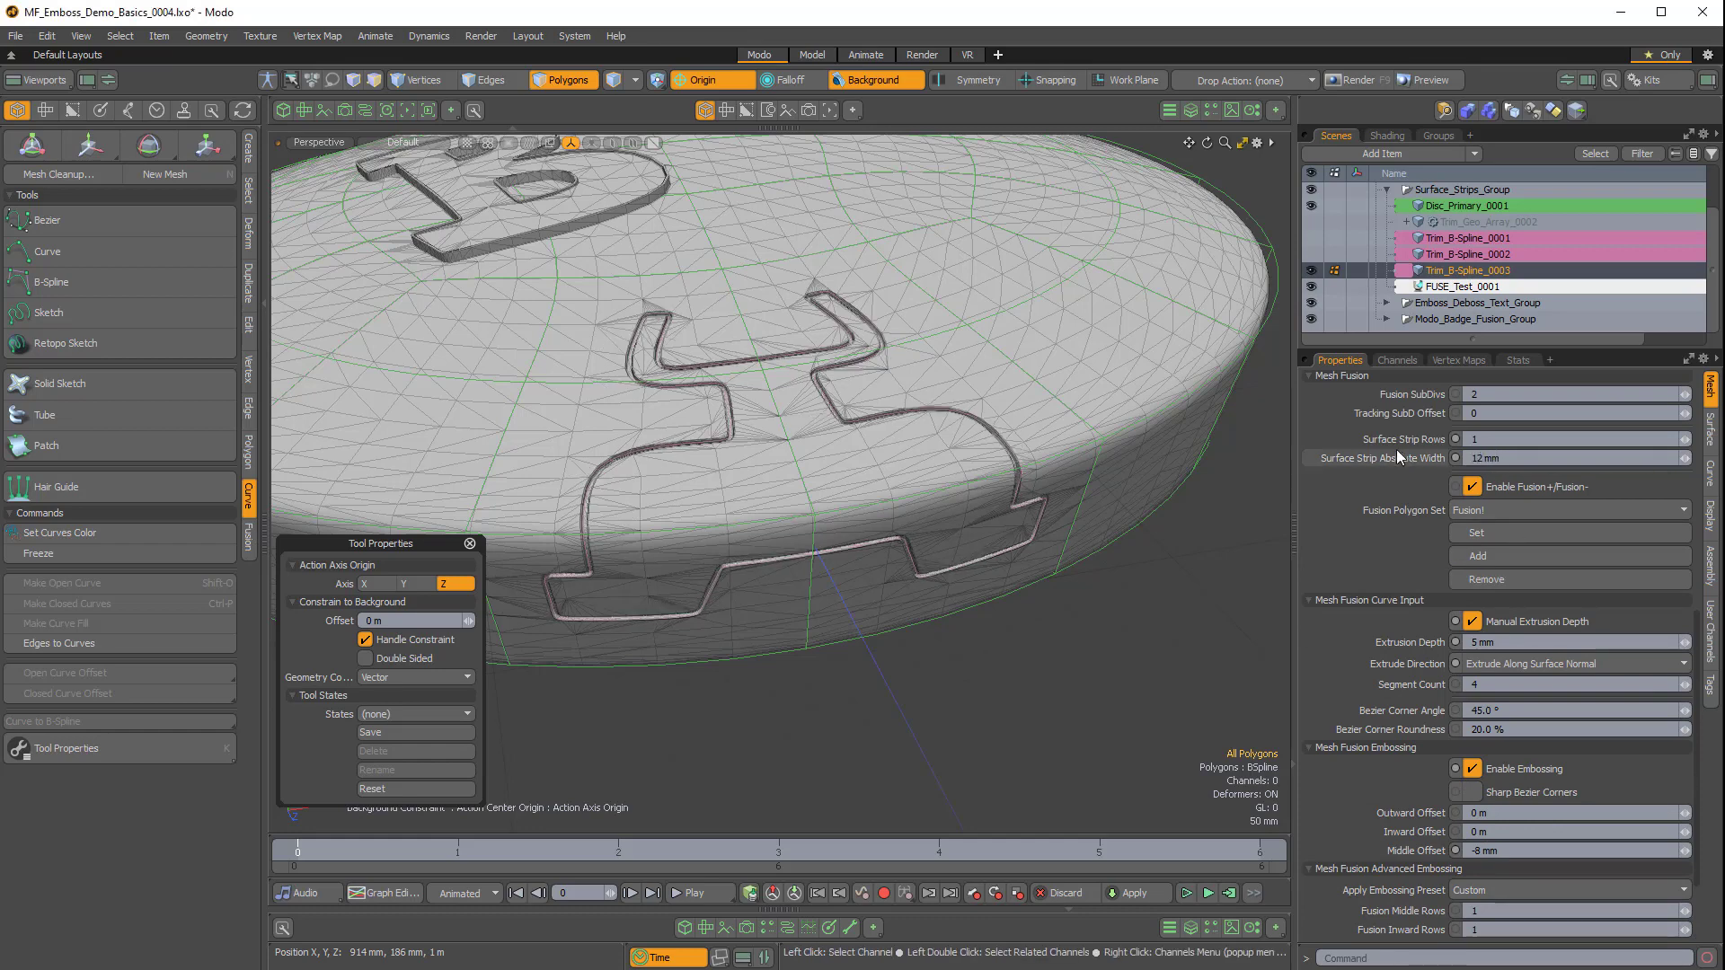
mouse_move(898, 467)
alt+mouse_down()
mouse_move(857, 528)
mouse_move(907, 517)
mouse_move(912, 449)
alt+mouse_up()
scroll(907, 517, up, 4)
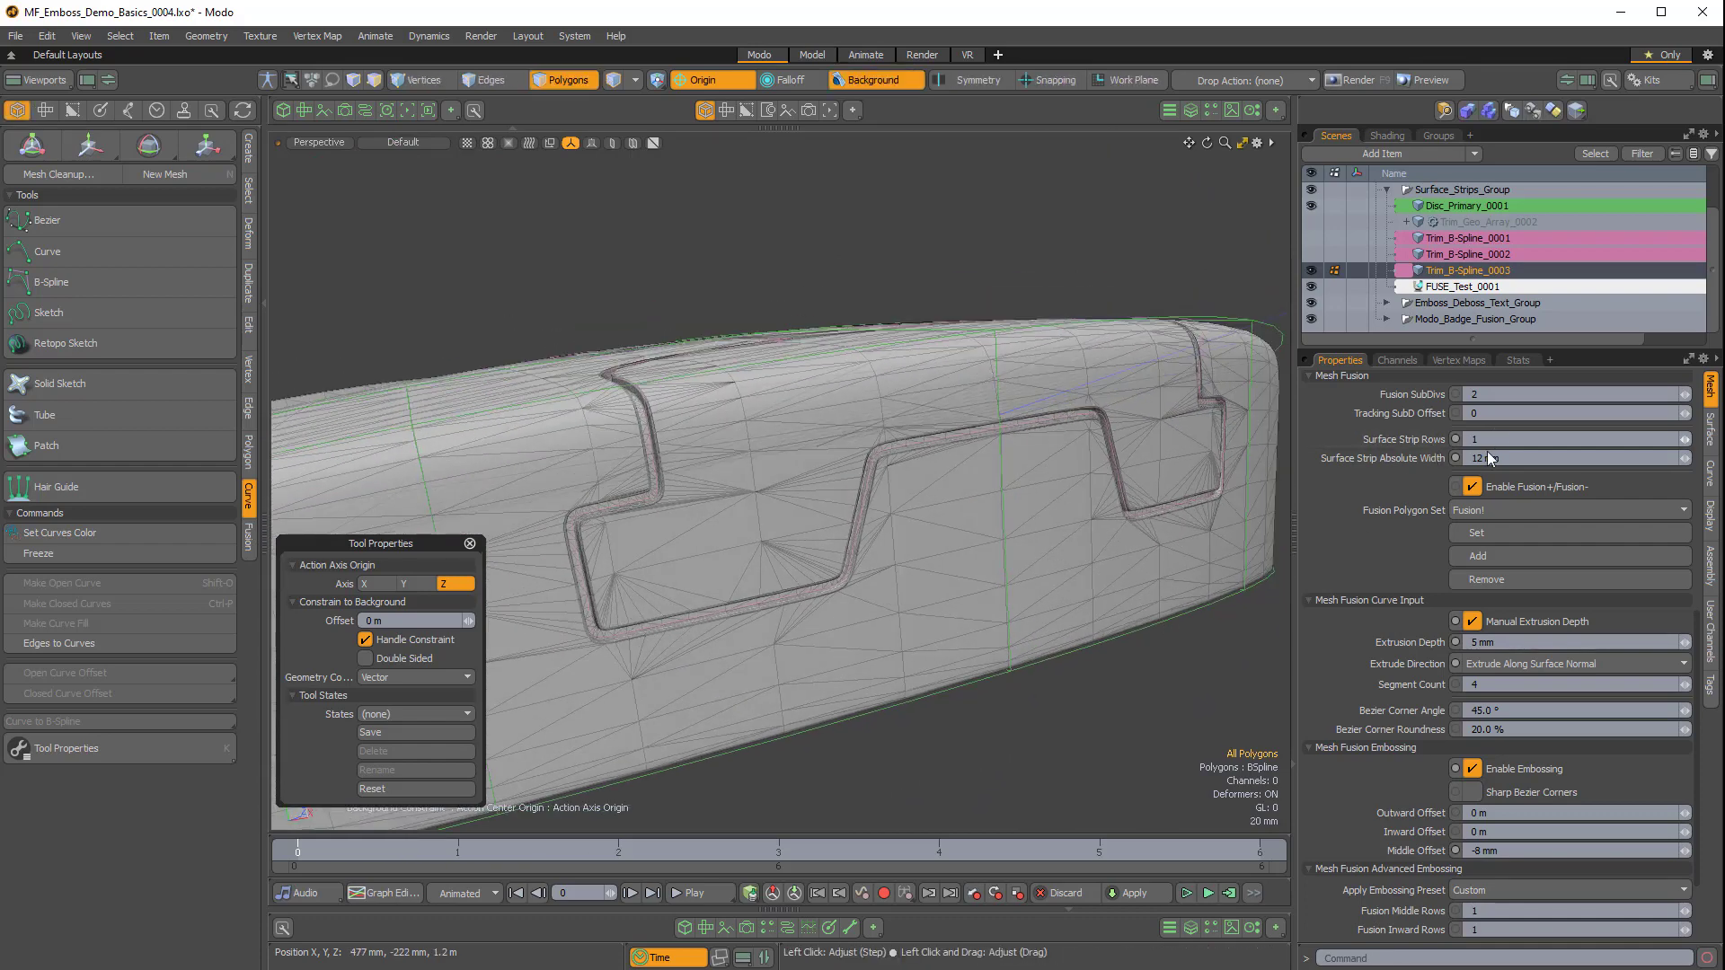
Set the Inward Offset of Trim_B-Spline_0003 to -8 mm, matching its Middle Offset.
scroll(1442, 636, down, 3)
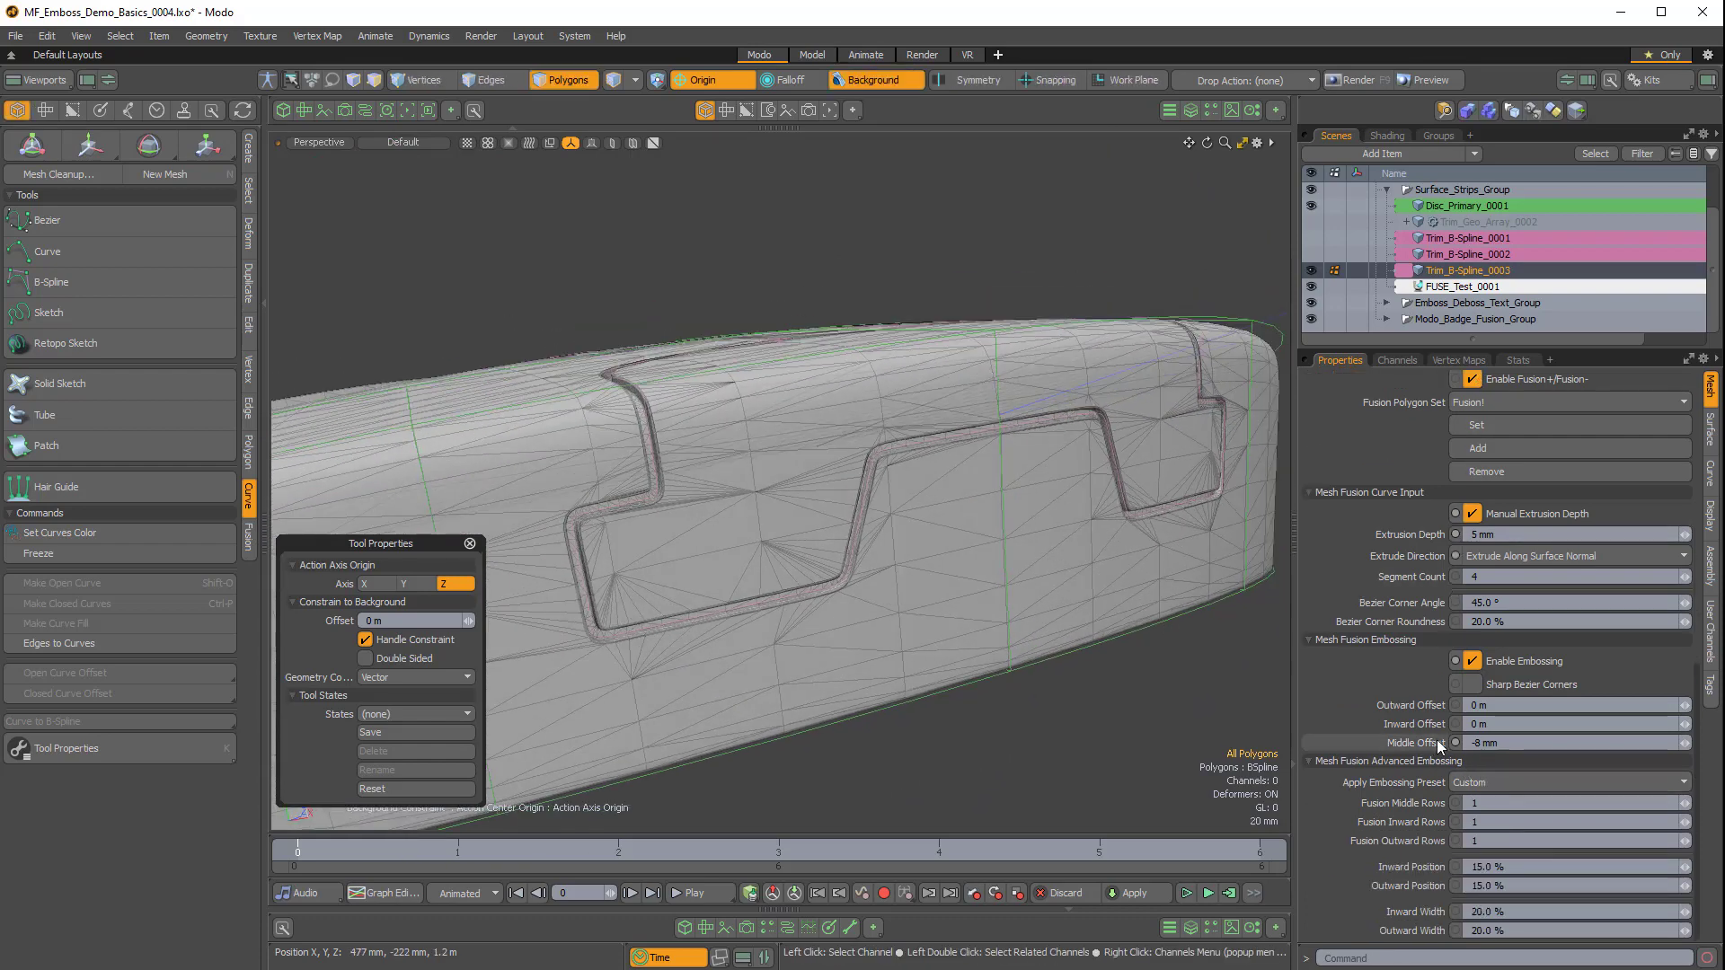
drag(1503, 726, 1380, 723)
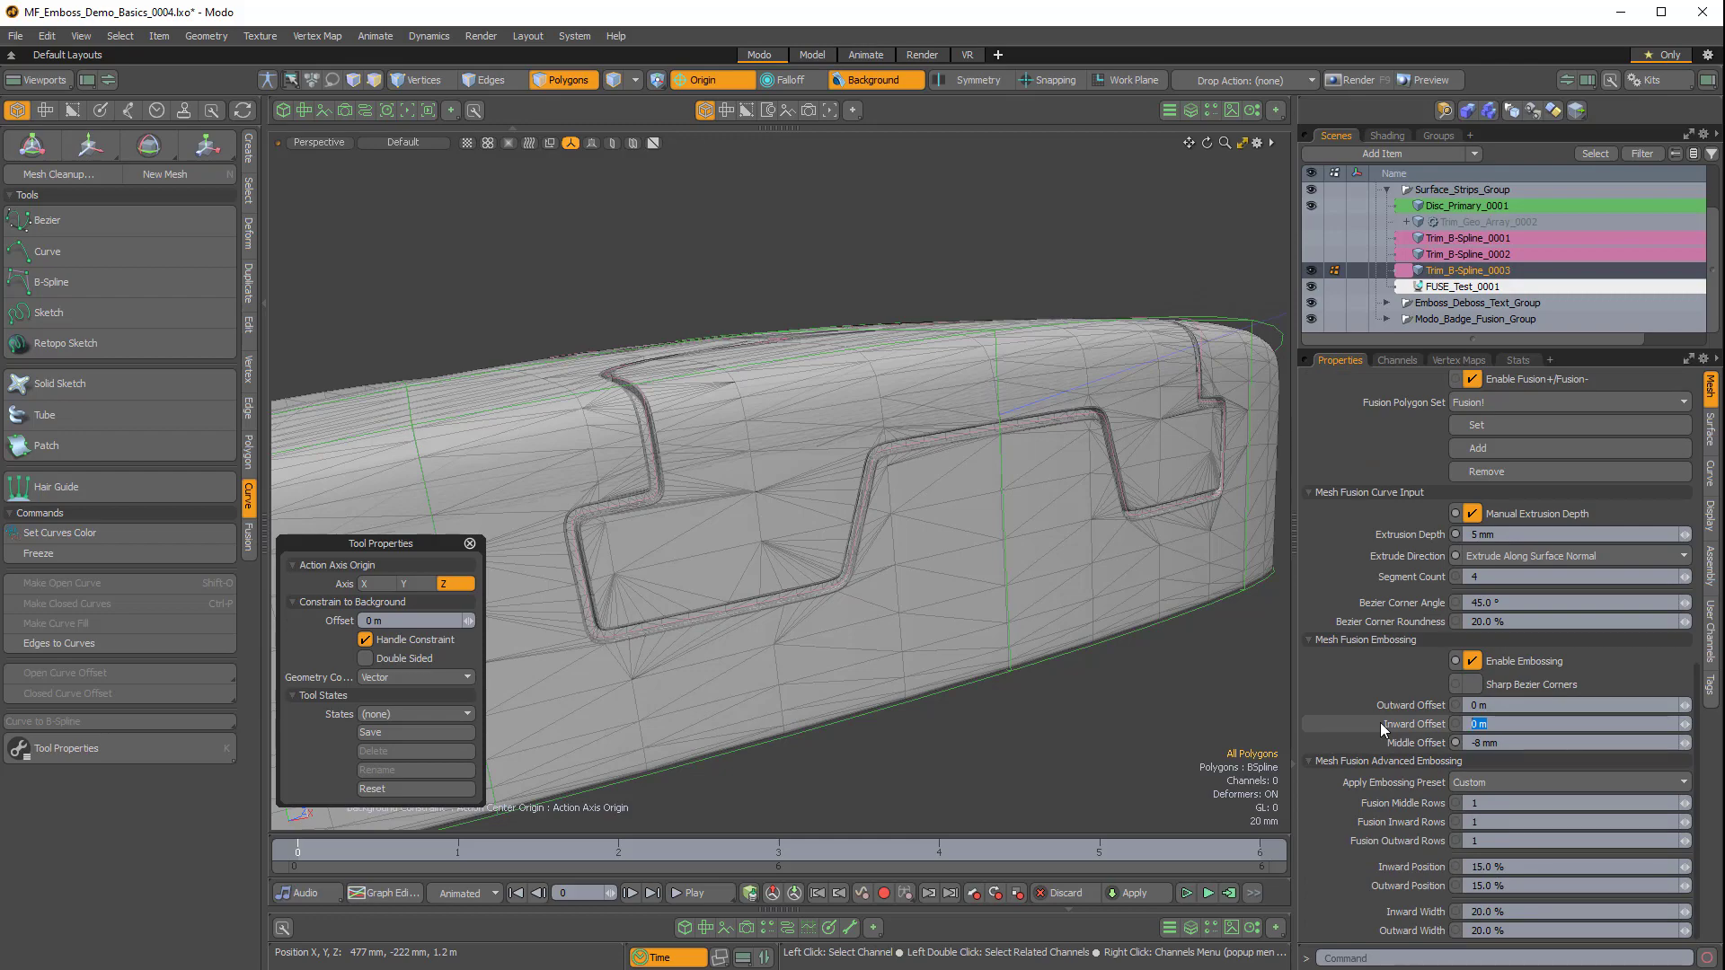
text(-8)
key(Return)
Turn off the wireframe overlay, select FUSE_Test_0001 and hide Disc_Primary_0001 for a clean view of the debossed disc.
alt+drag(907, 370, 878, 485)
key(ctrl+3)
click(1013, 435)
click(1439, 287)
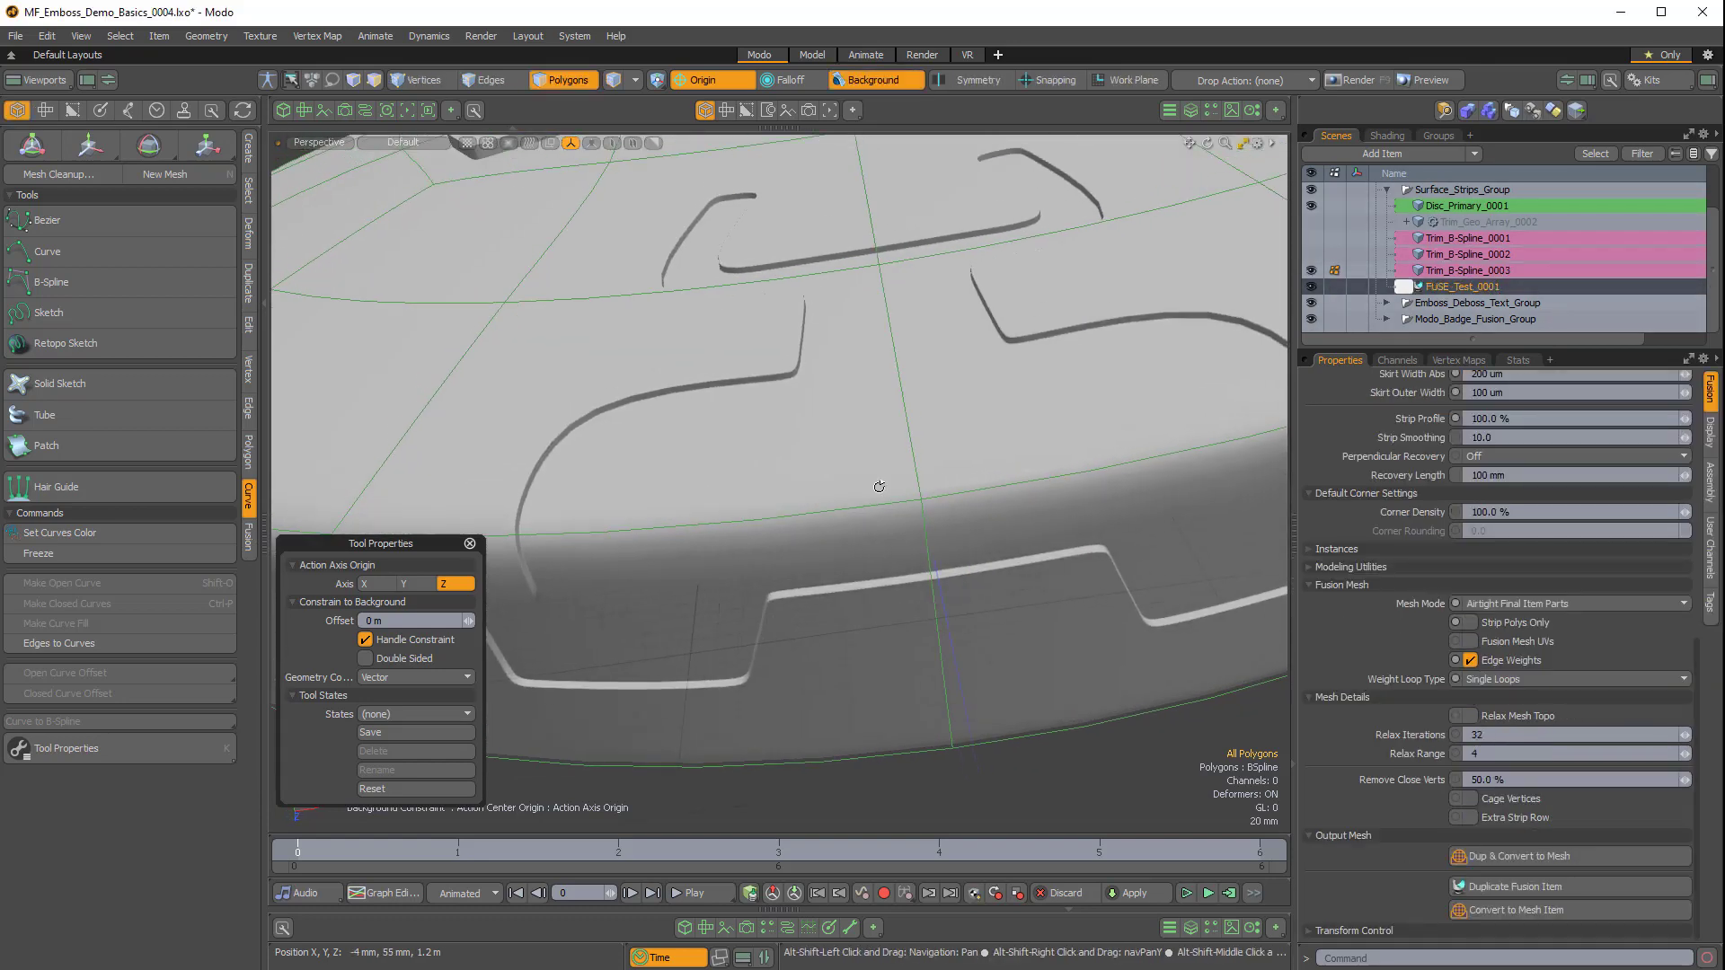
click(1311, 206)
mouse_move(1021, 466)
alt+mouse_down()
mouse_move(685, 510)
mouse_move(638, 359)
mouse_move(780, 386)
mouse_move(928, 584)
mouse_move(882, 430)
mouse_move(1082, 741)
mouse_move(935, 489)
mouse_move(719, 404)
mouse_move(785, 297)
mouse_move(804, 386)
mouse_move(885, 539)
alt+mouse_up()
scroll(784, 297, down, 5)
Add a Radial Array mesh operation to Trim_B-Spline_0003.
click(1190, 109)
alt+drag(1009, 270, 870, 359)
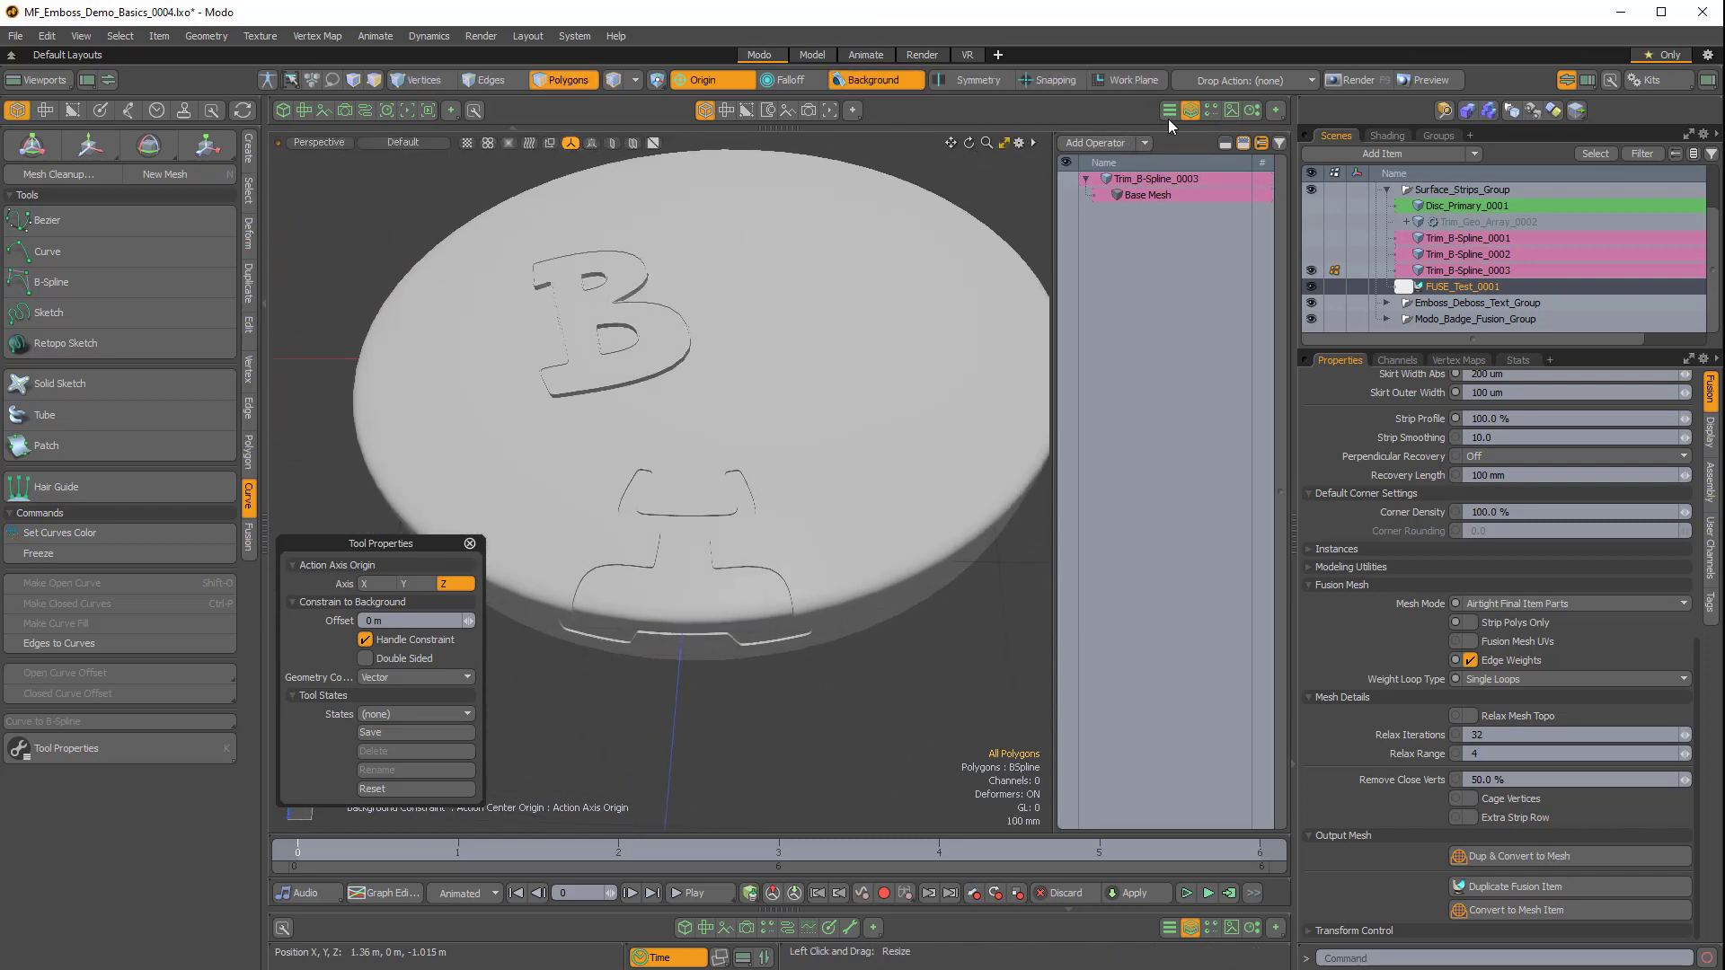
click(1108, 141)
text(radial)
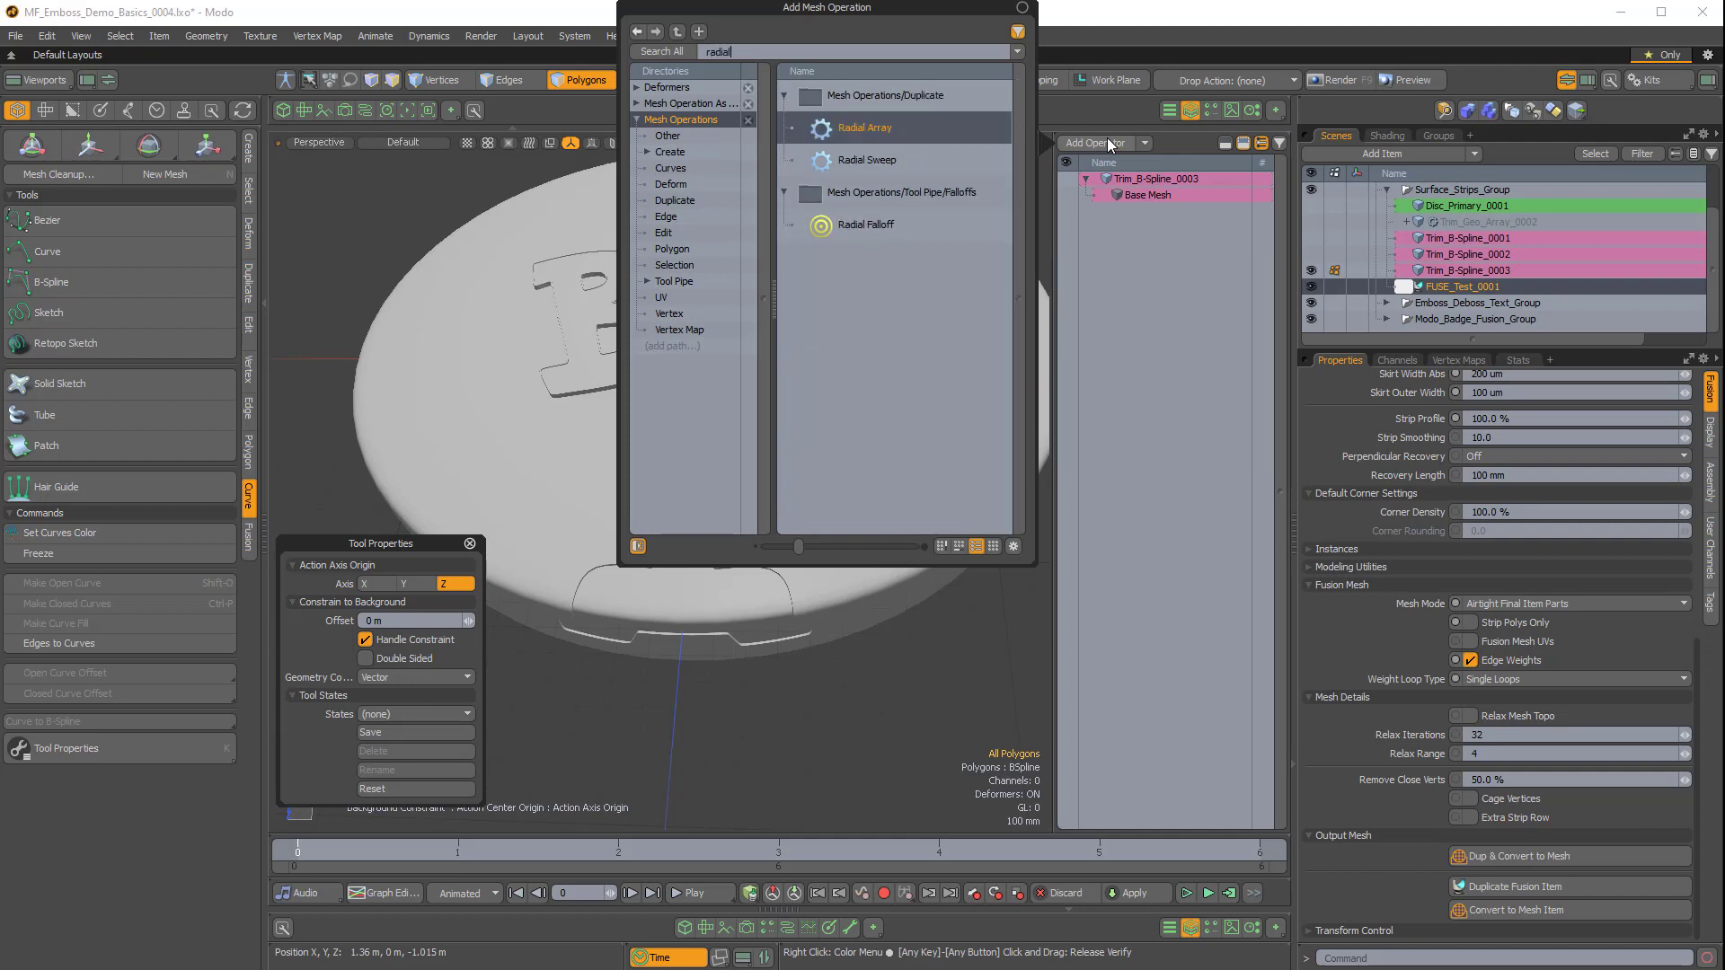
double_click(862, 128)
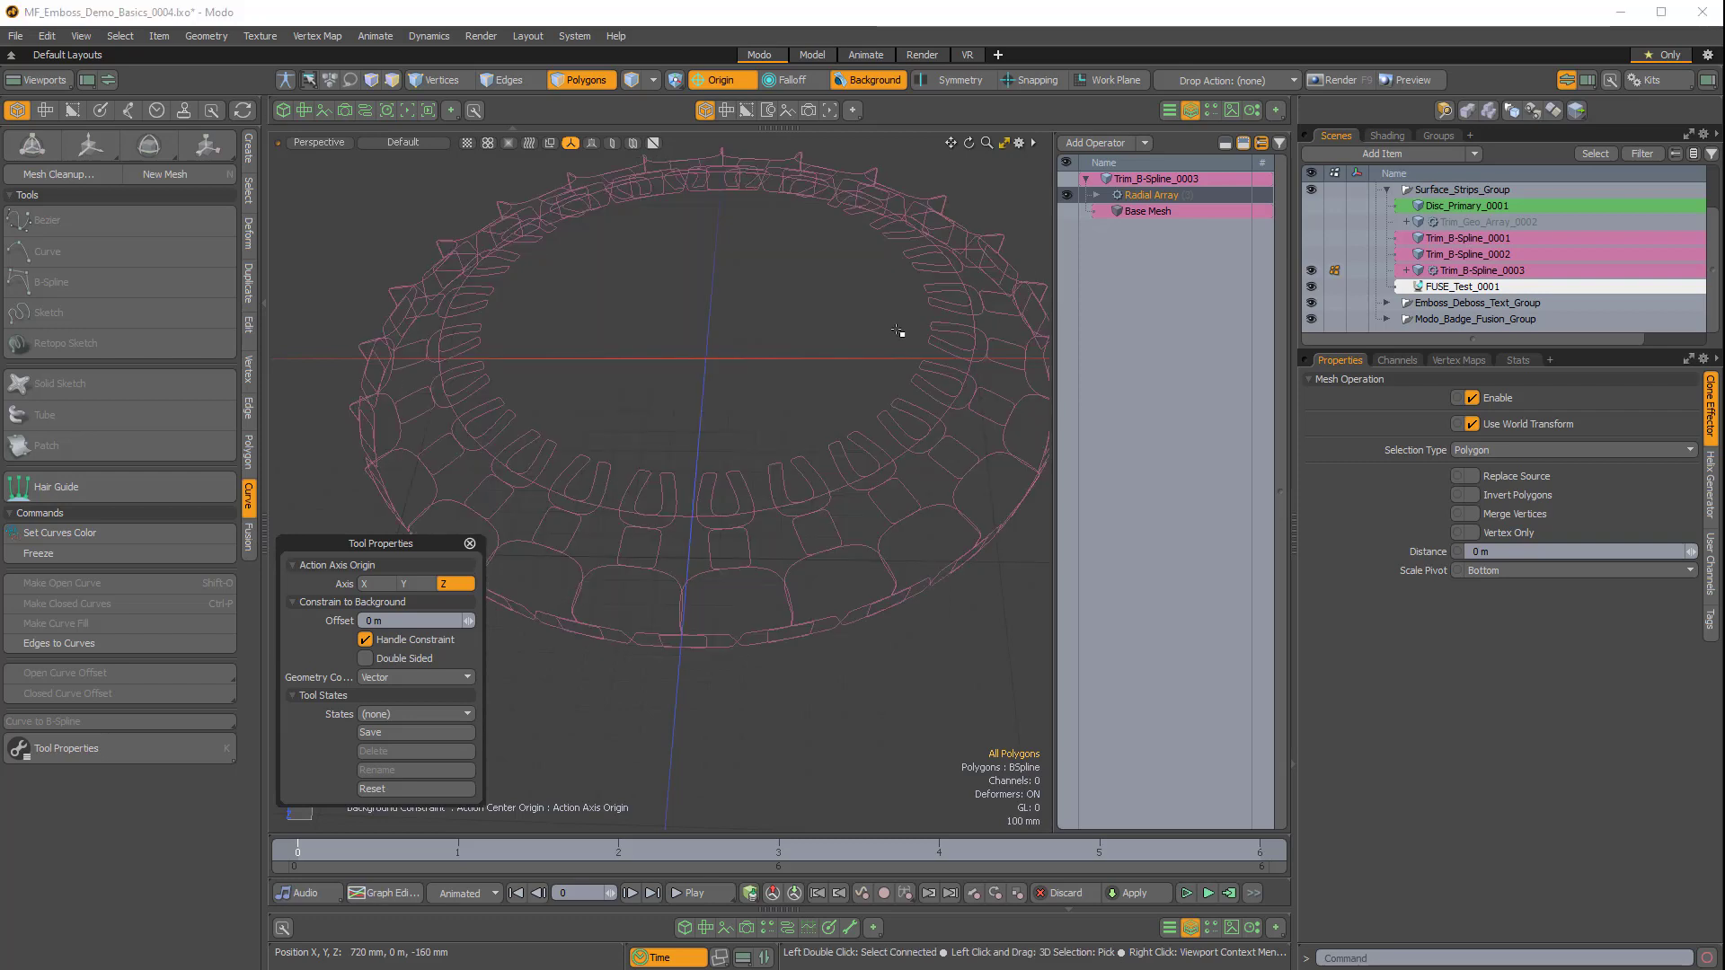
Set the Helix Generator Count of the Radial Array to 4, and raise it to 8 copies around the disc.
click(1097, 195)
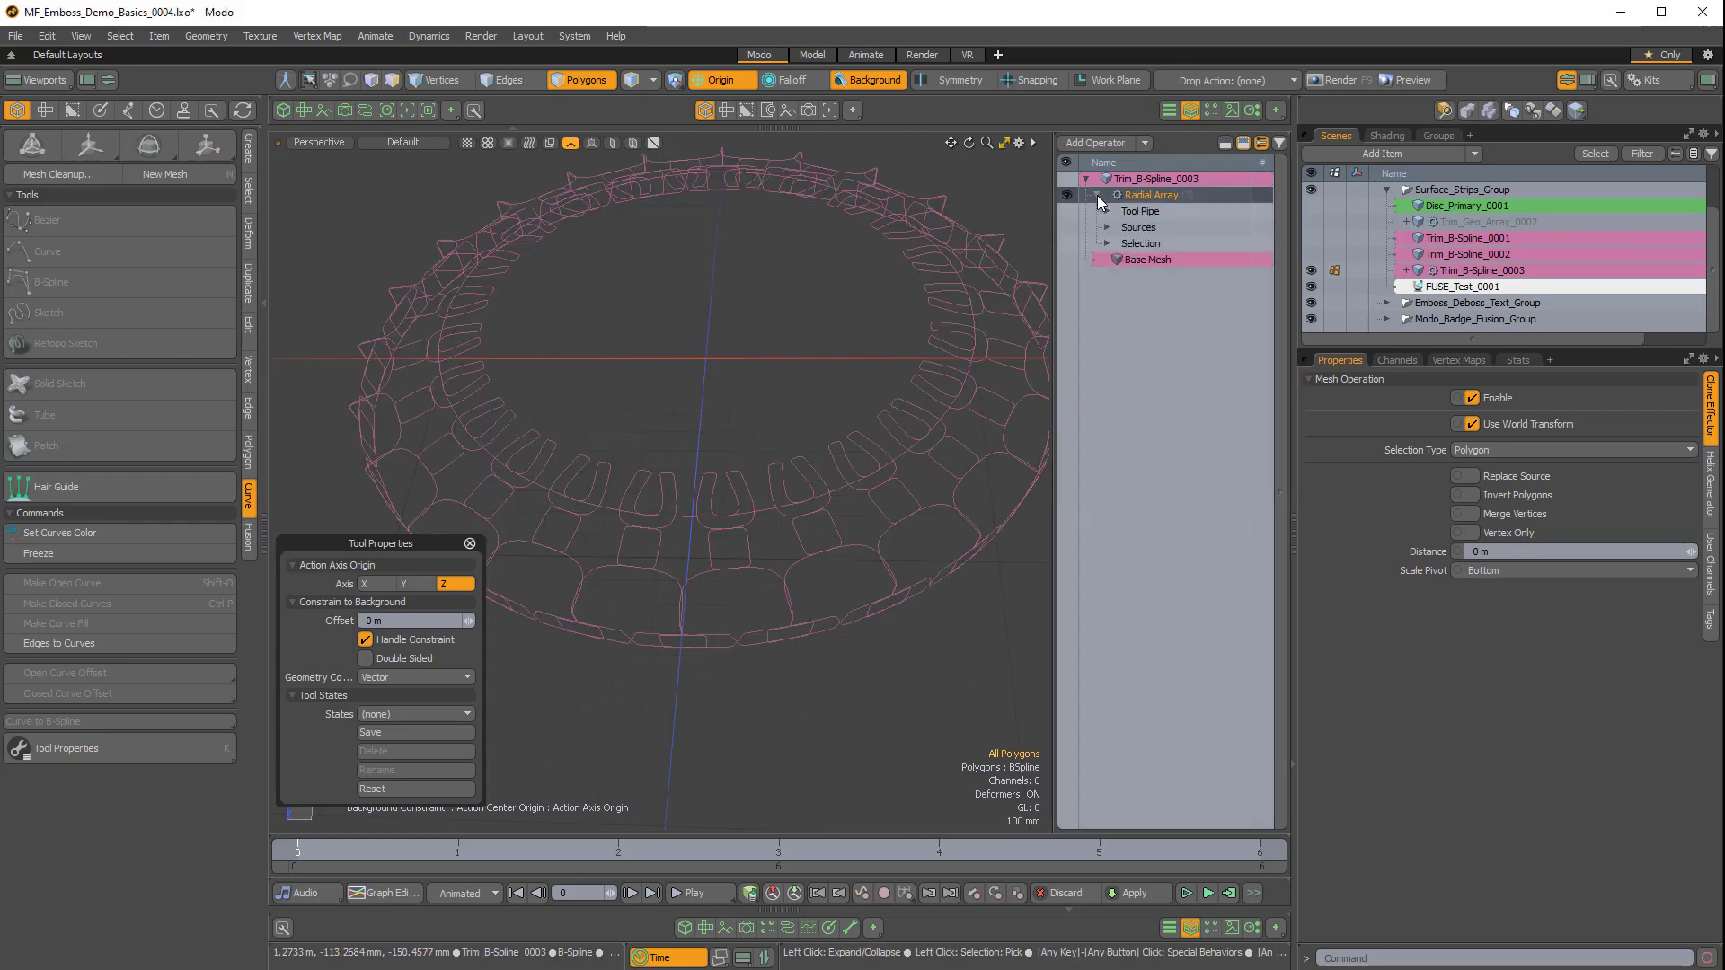
click(1109, 212)
click(1159, 226)
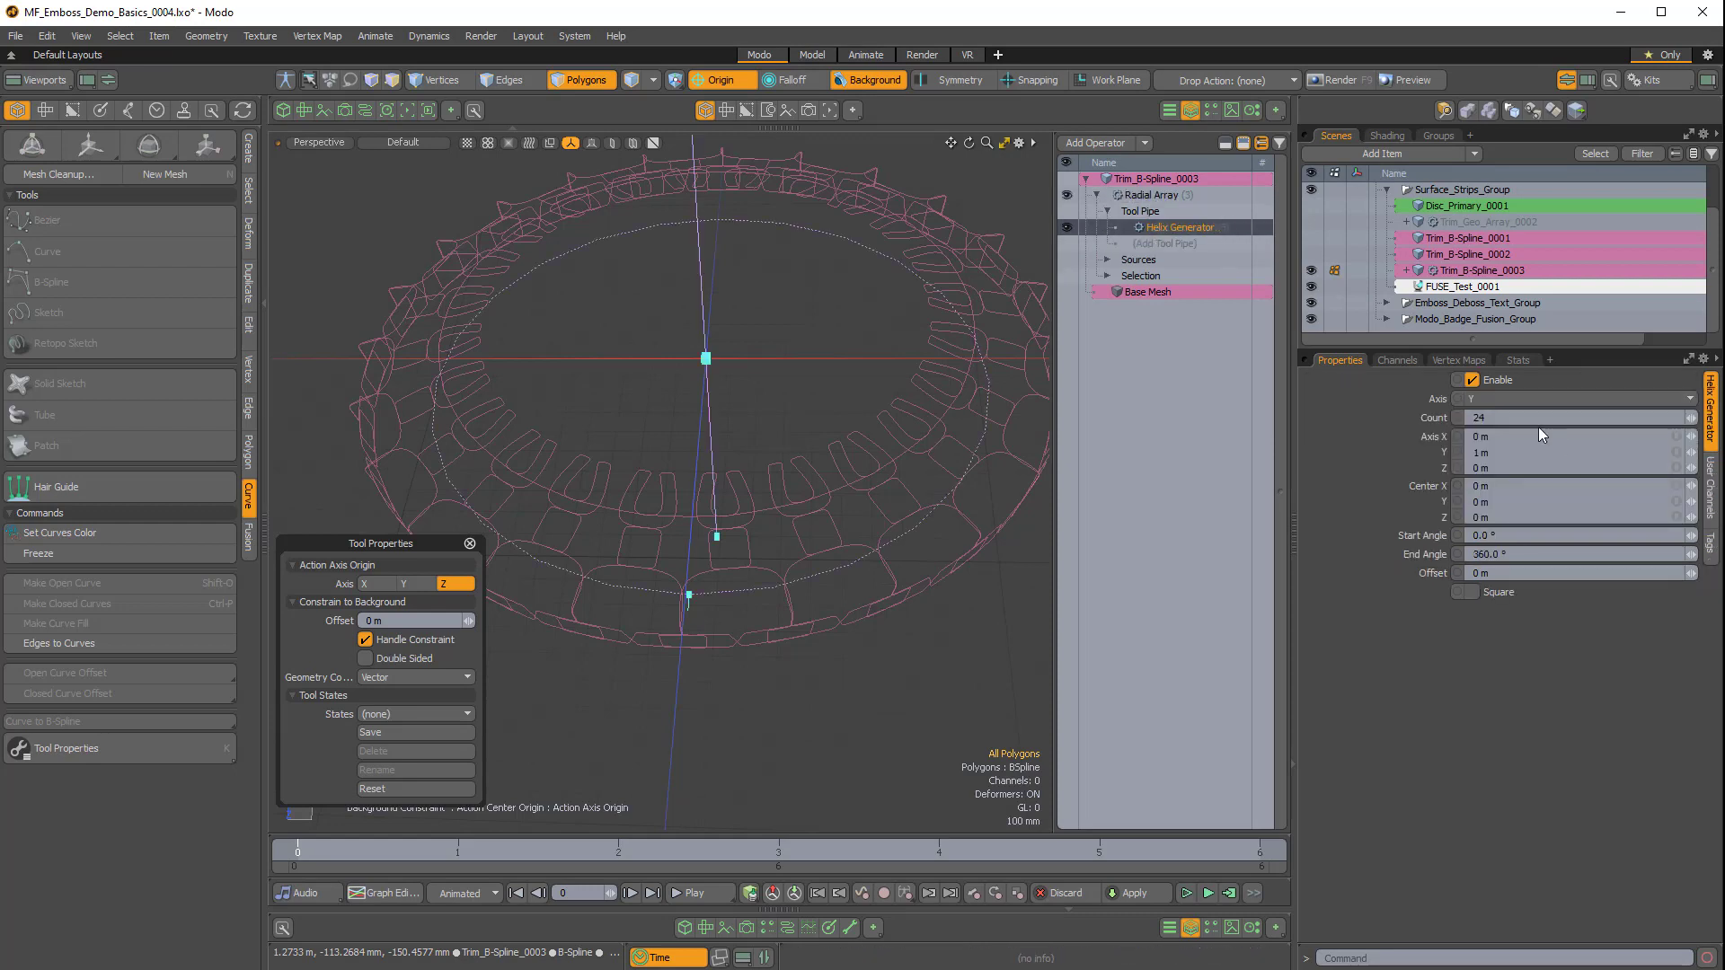
text(4)
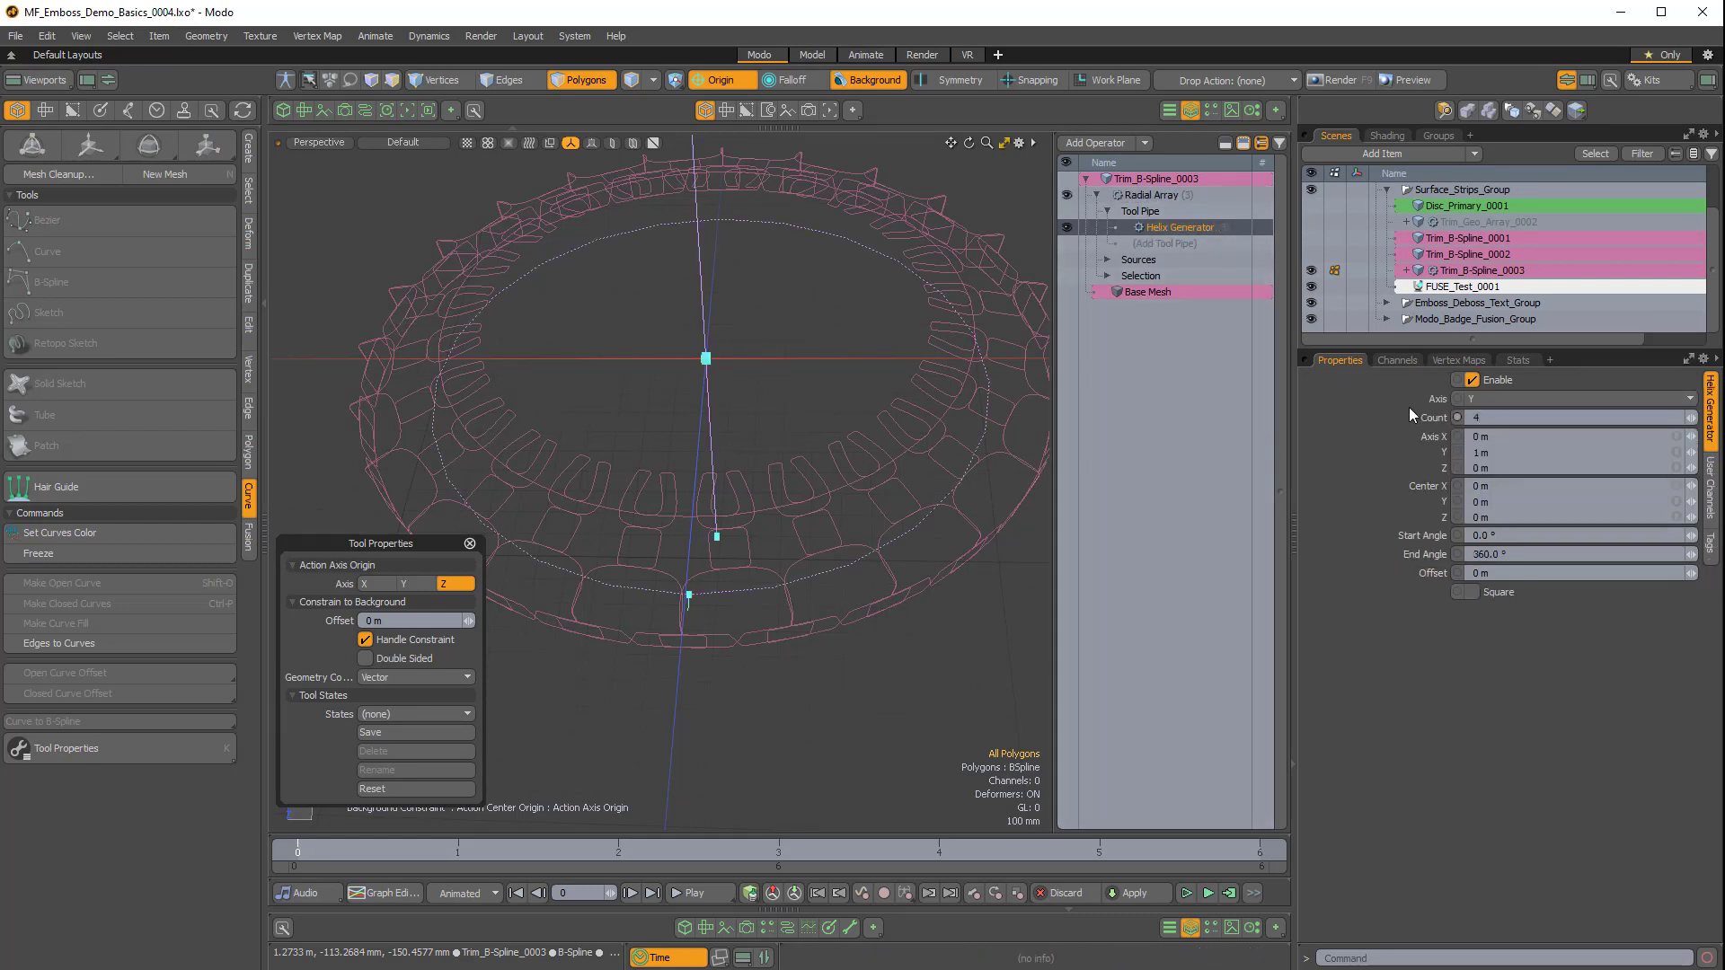
key(Return)
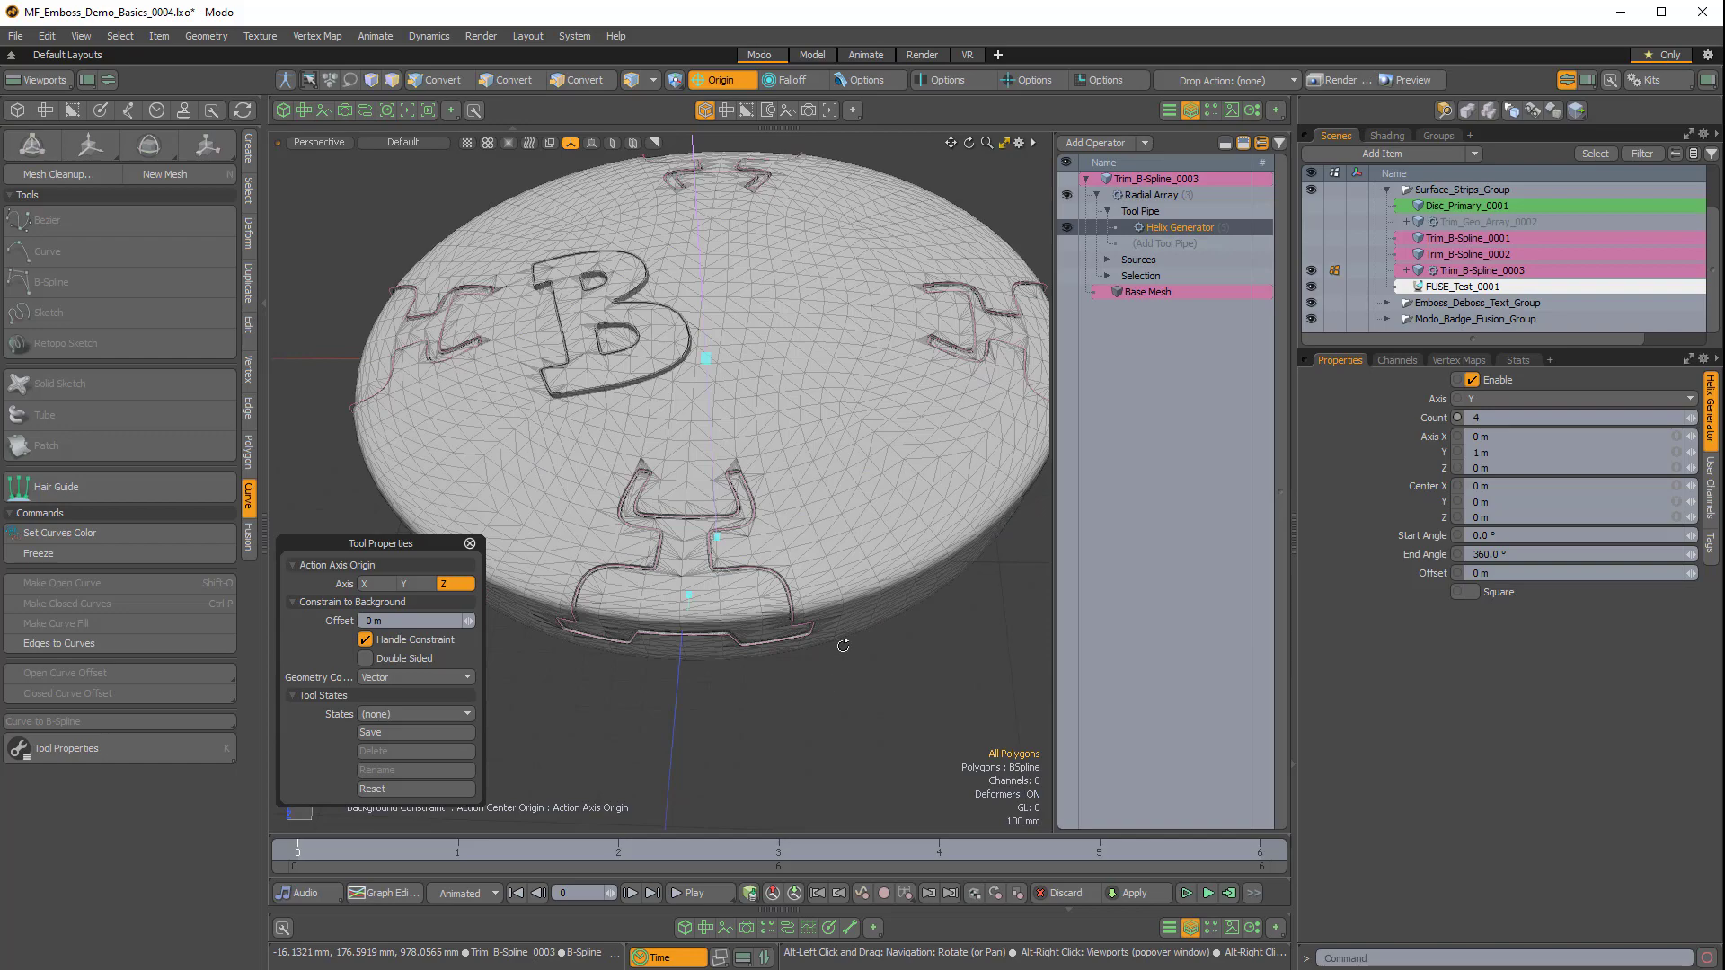
alt+drag(843, 646, 881, 531)
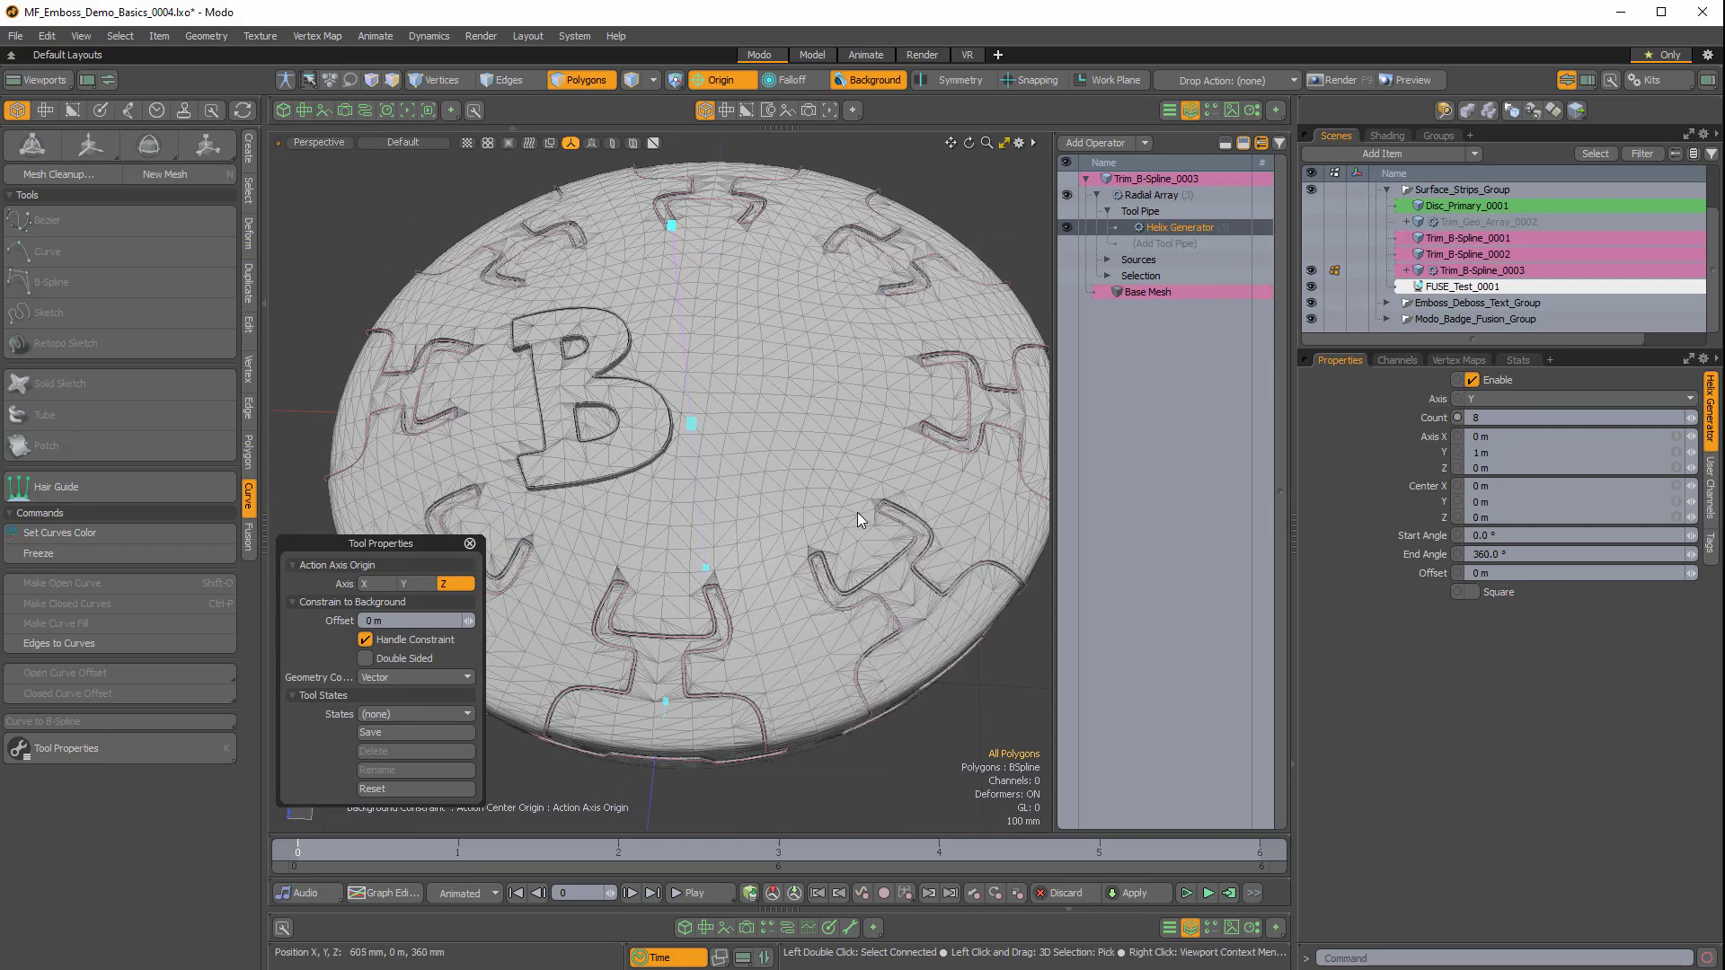
alt+drag(856, 519, 922, 332)
Turn off the background constraint in vertex mode and switch the viewport to the render preview.
key(1)
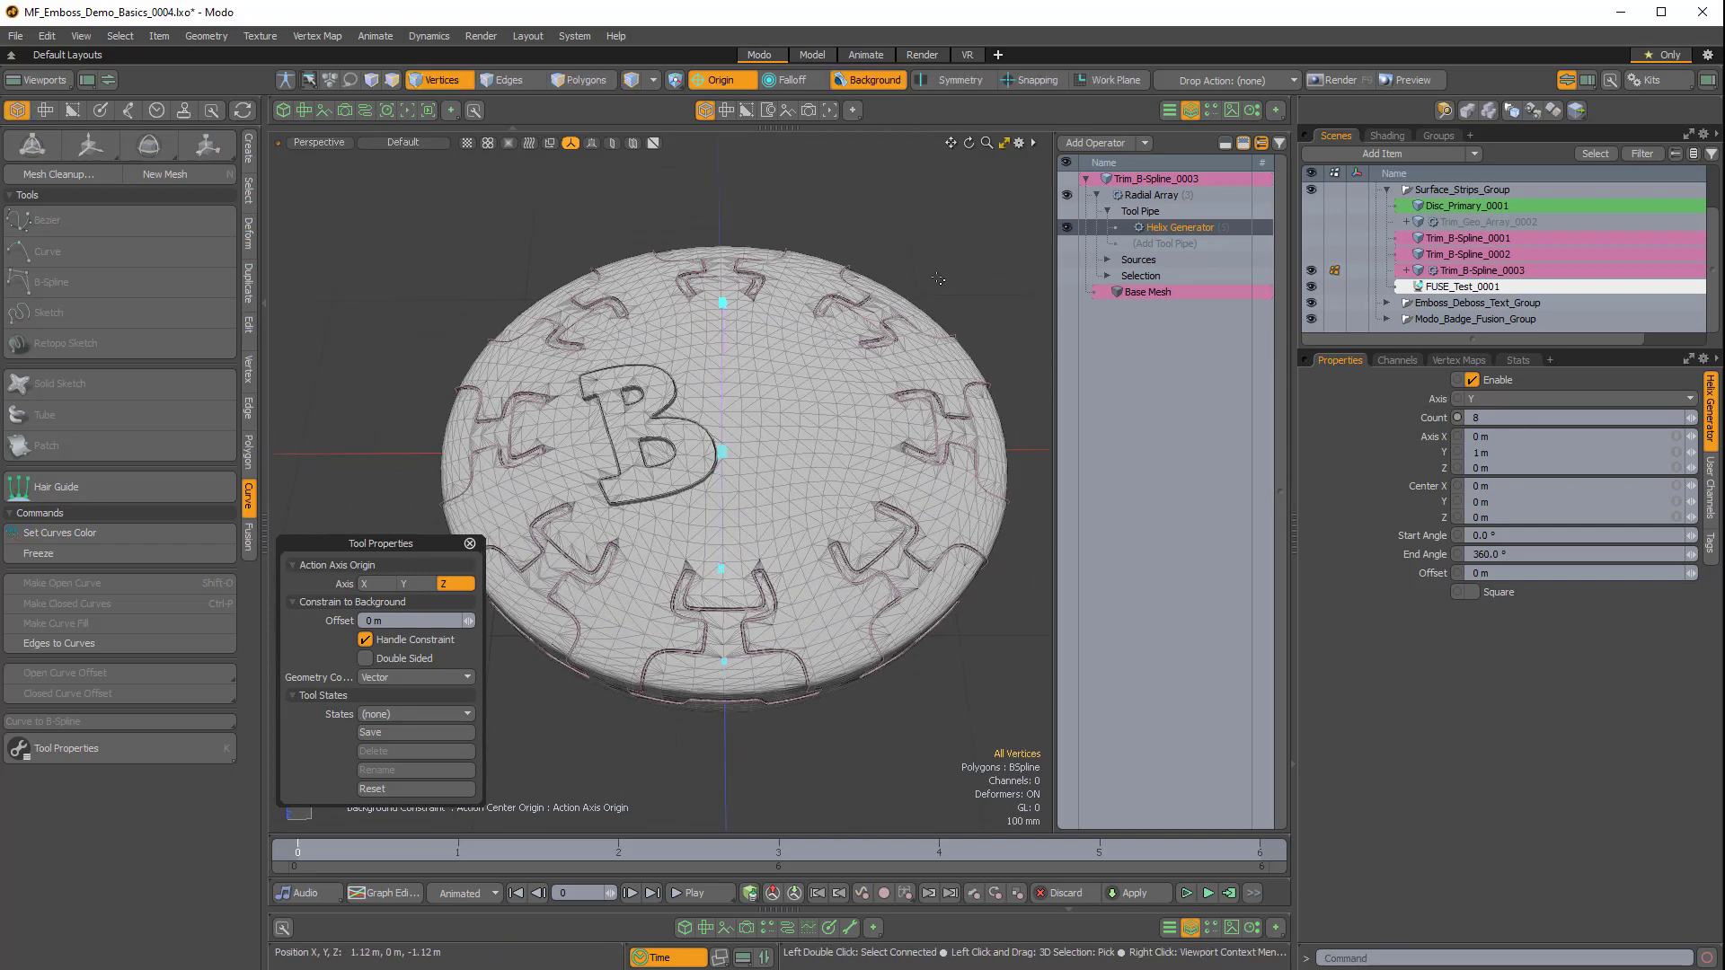
click(867, 79)
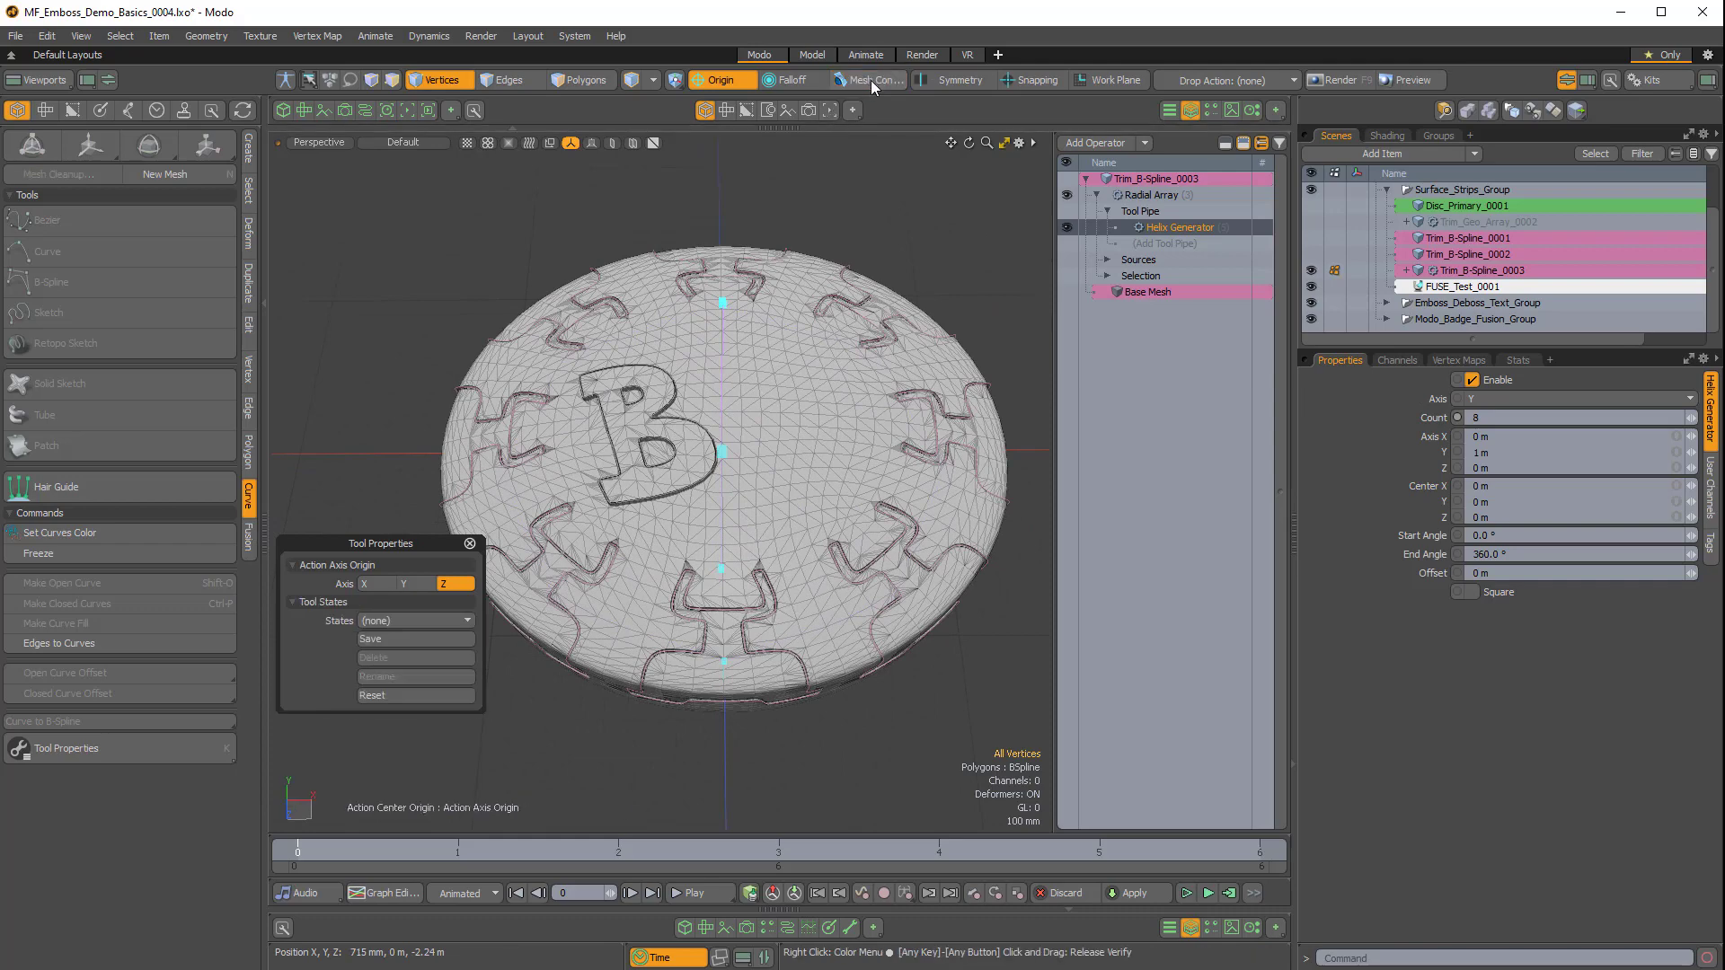
click(830, 111)
click(643, 481)
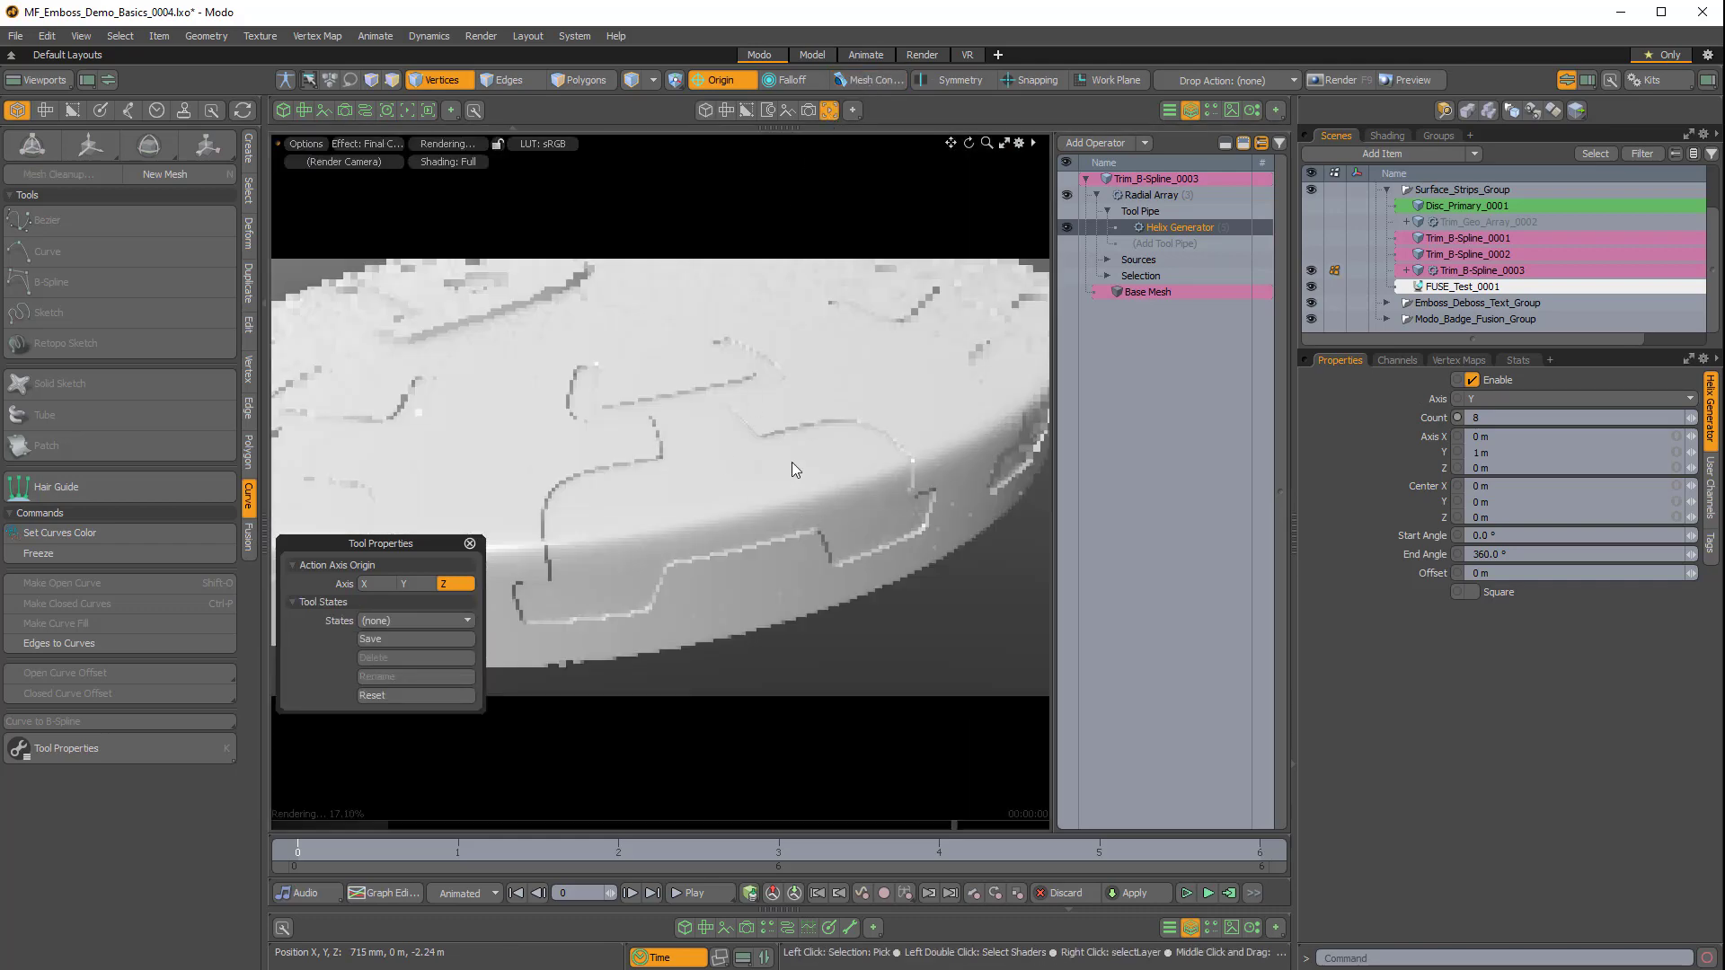
Close the mesh operations list, move Tool Properties out of the way and frame the whole disc in the render preview.
ctrl+alt+drag(790, 463, 656, 395)
drag(433, 543, 1378, 546)
alt+drag(893, 463, 854, 548)
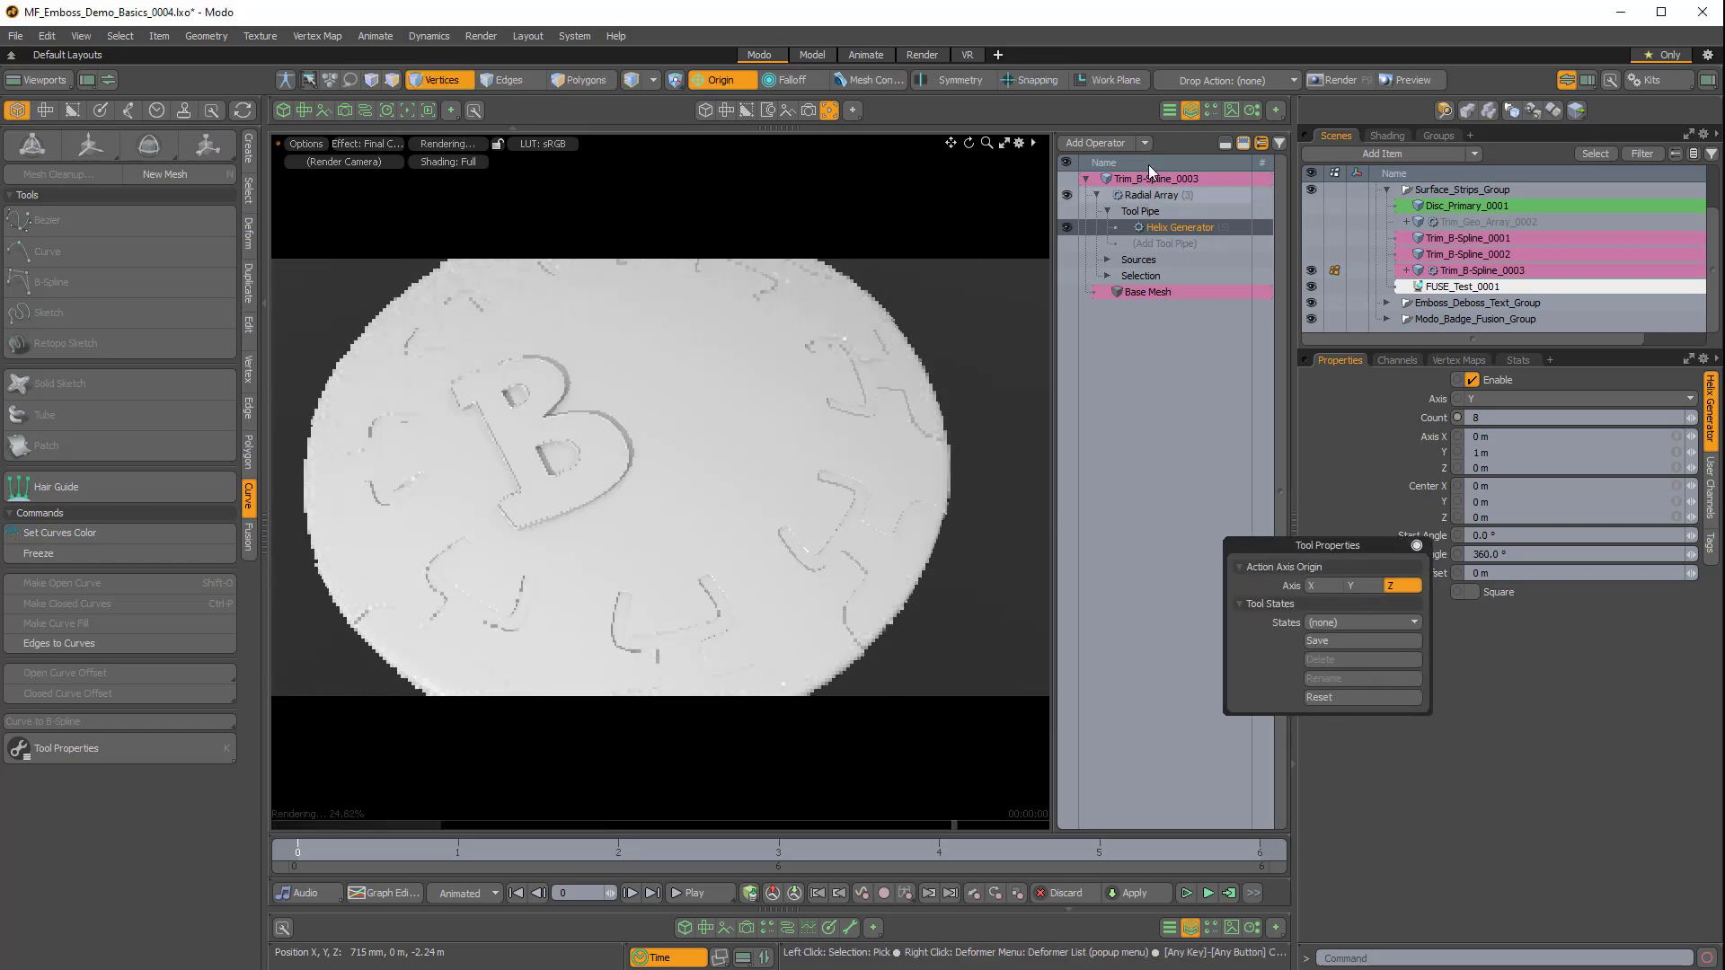
click(1190, 110)
ctrl+alt+drag(849, 468, 929, 660)
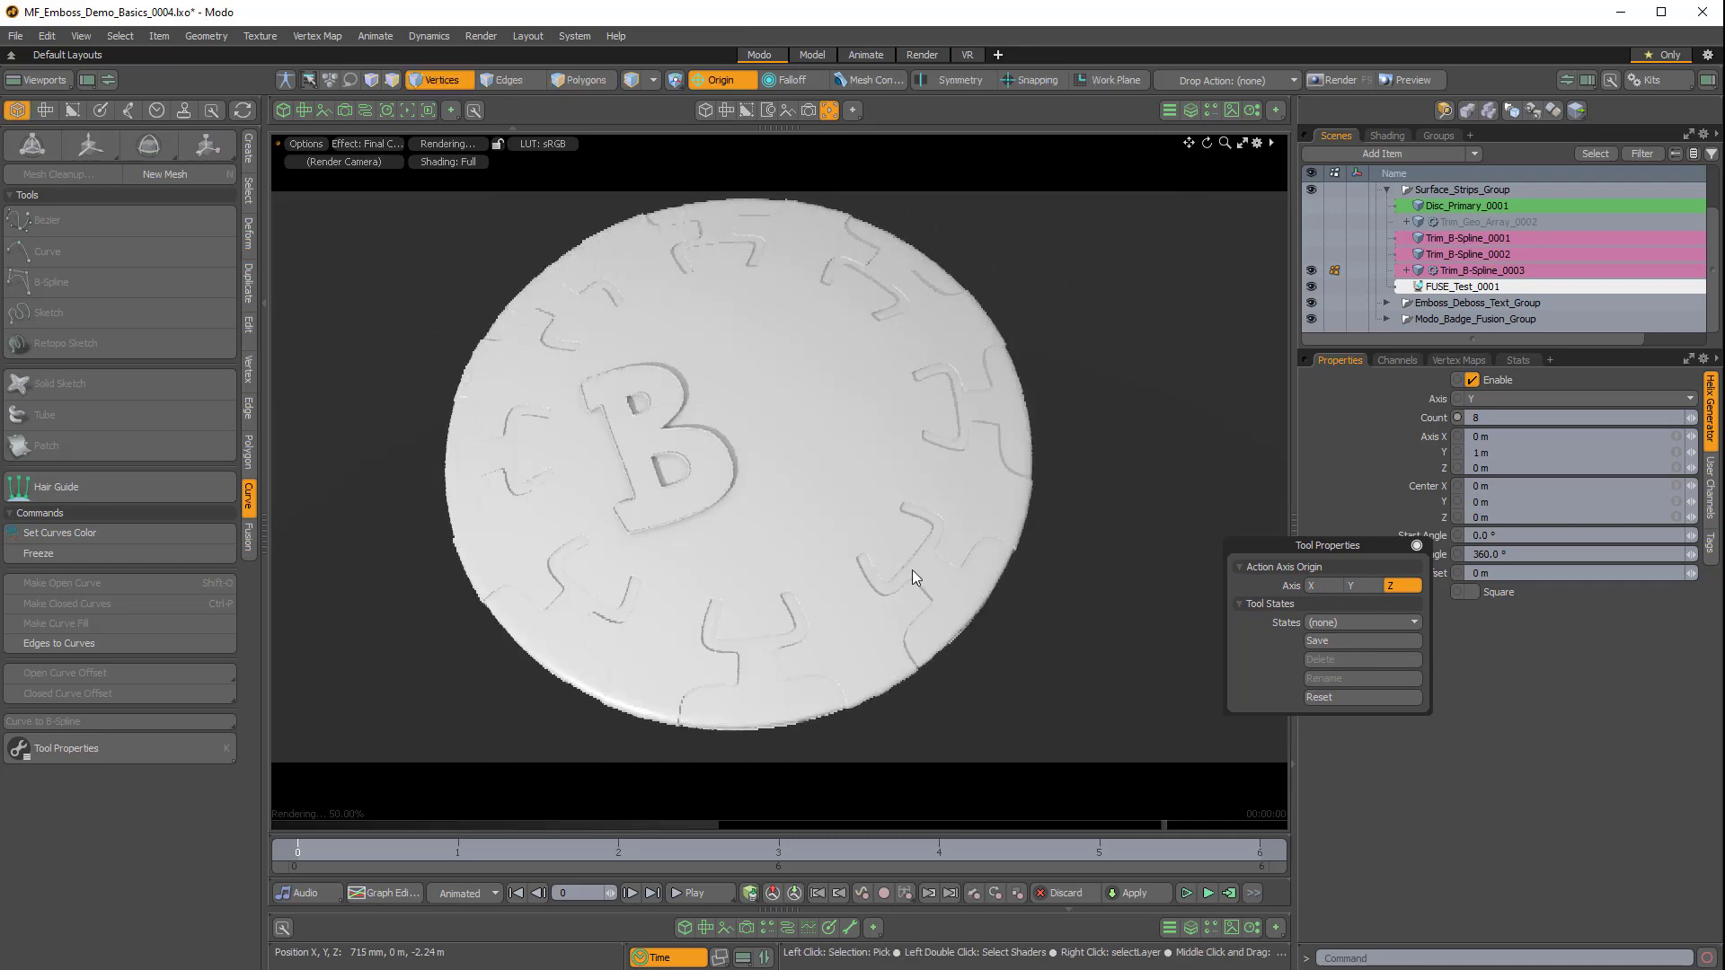
Reset the Inward Offset of Trim_B-Spline_0003 to 0 m and inspect the rendered grooves on the disc's side and face.
click(1392, 271)
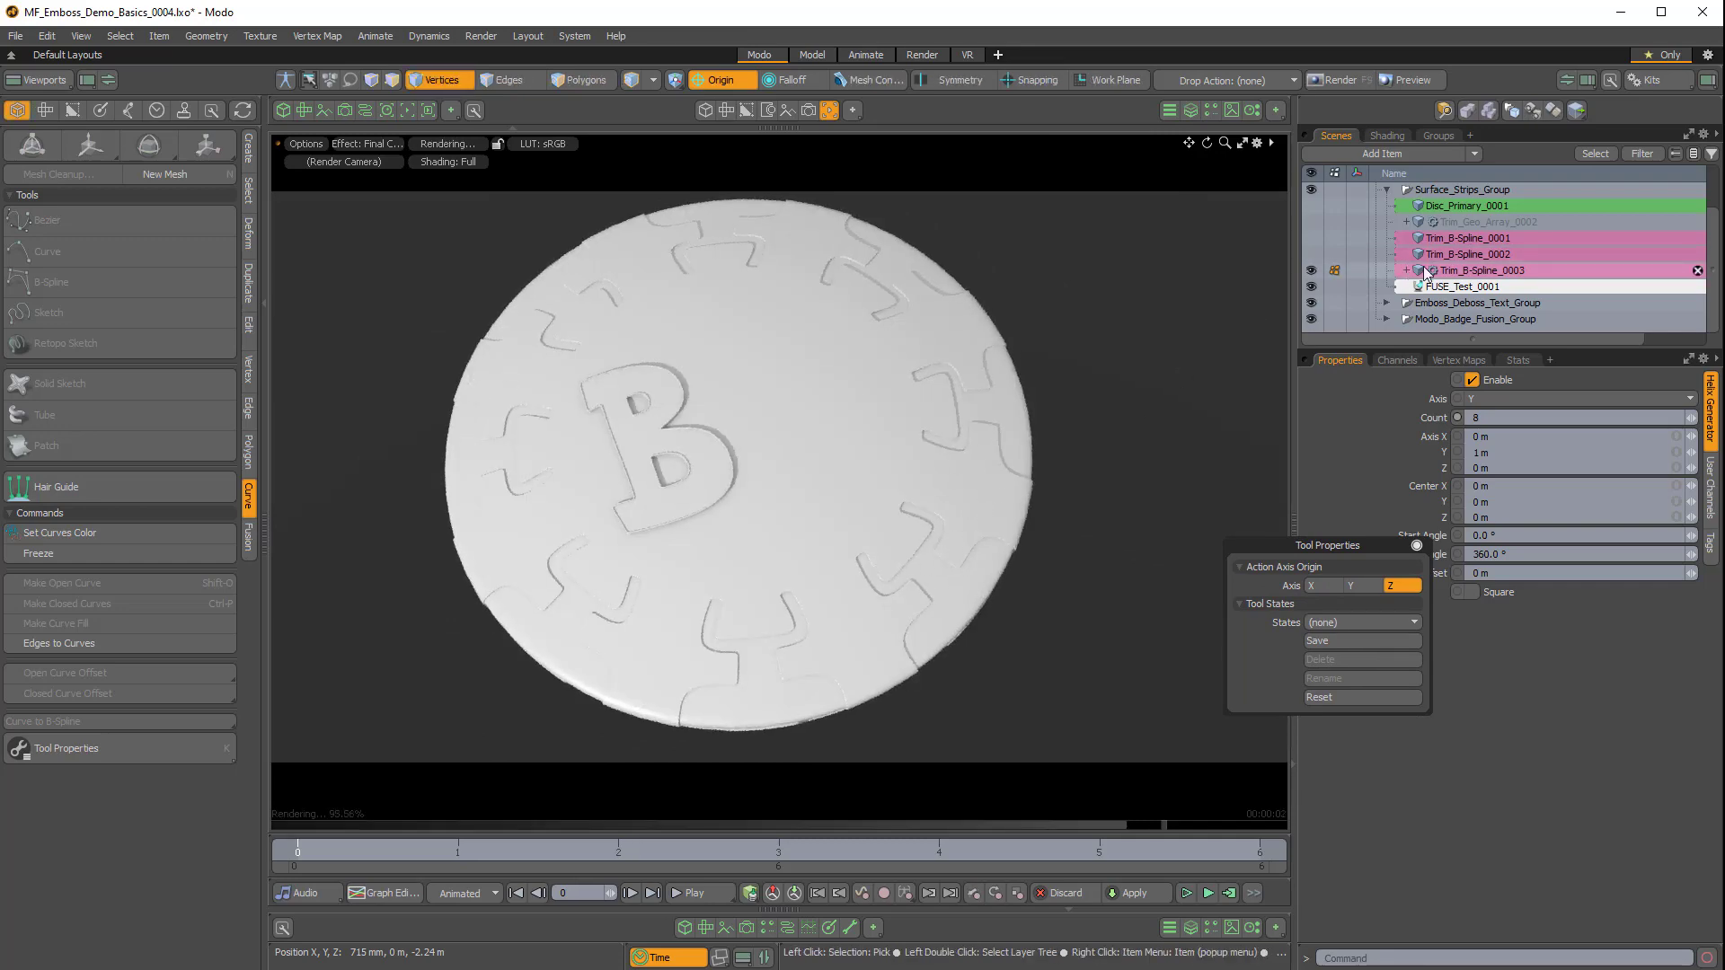
drag(1331, 545, 1222, 478)
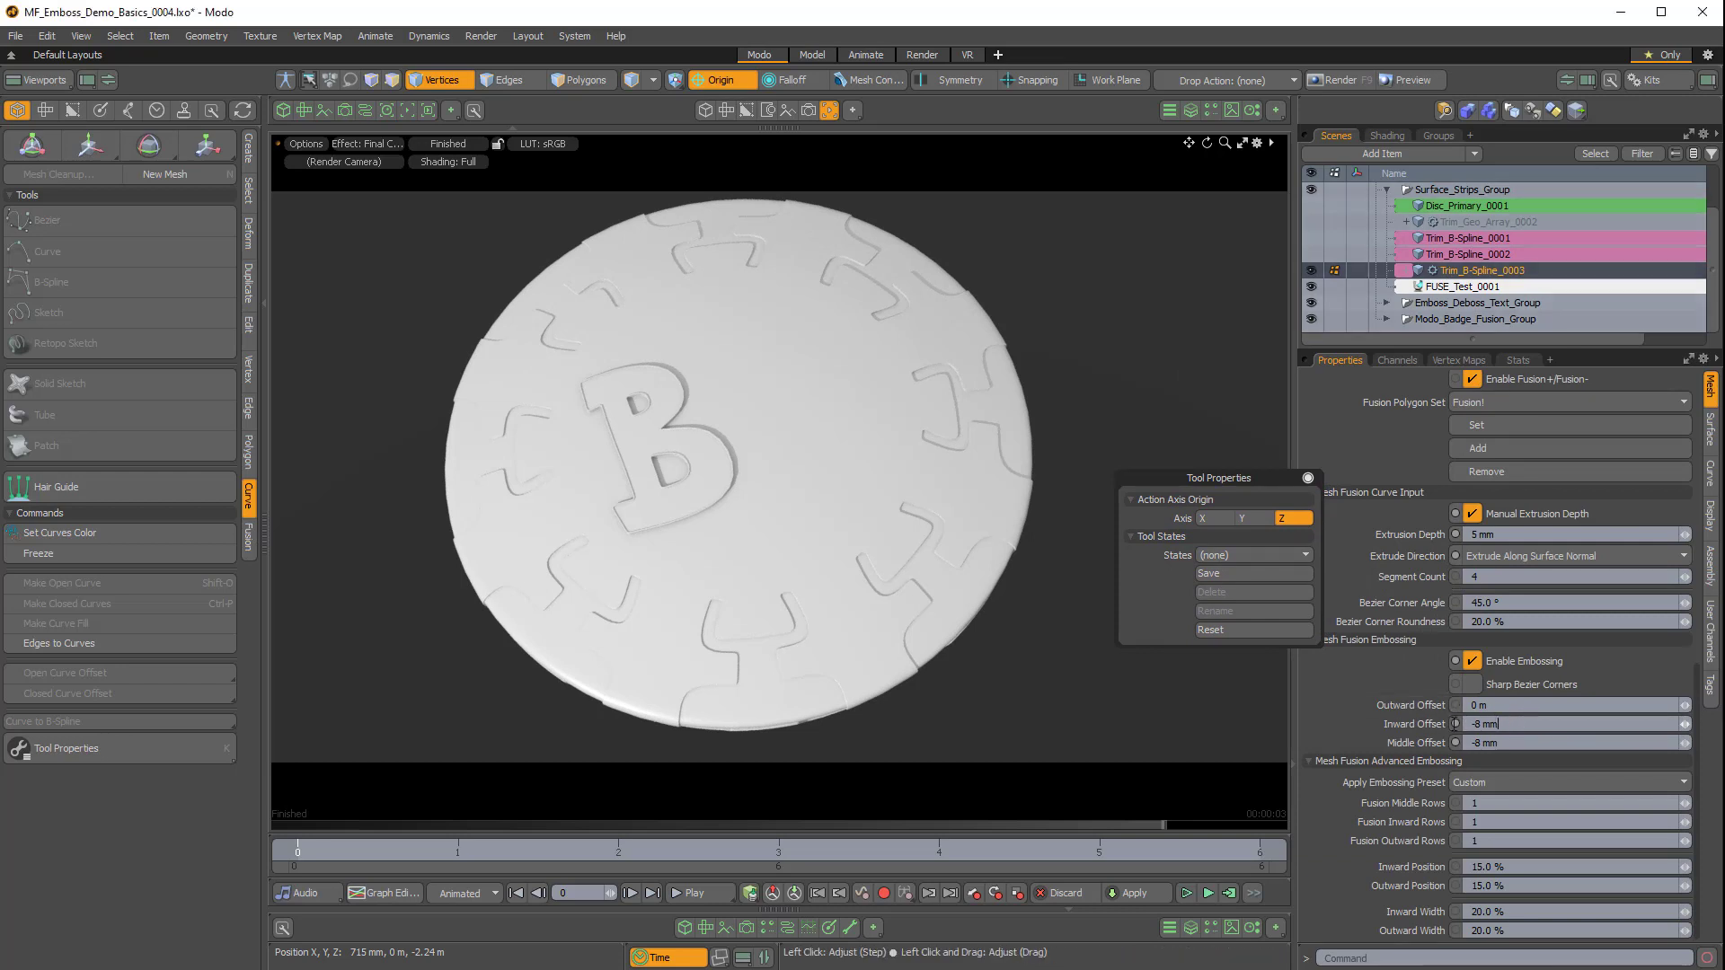
click(1481, 723)
text(0)
key(Return)
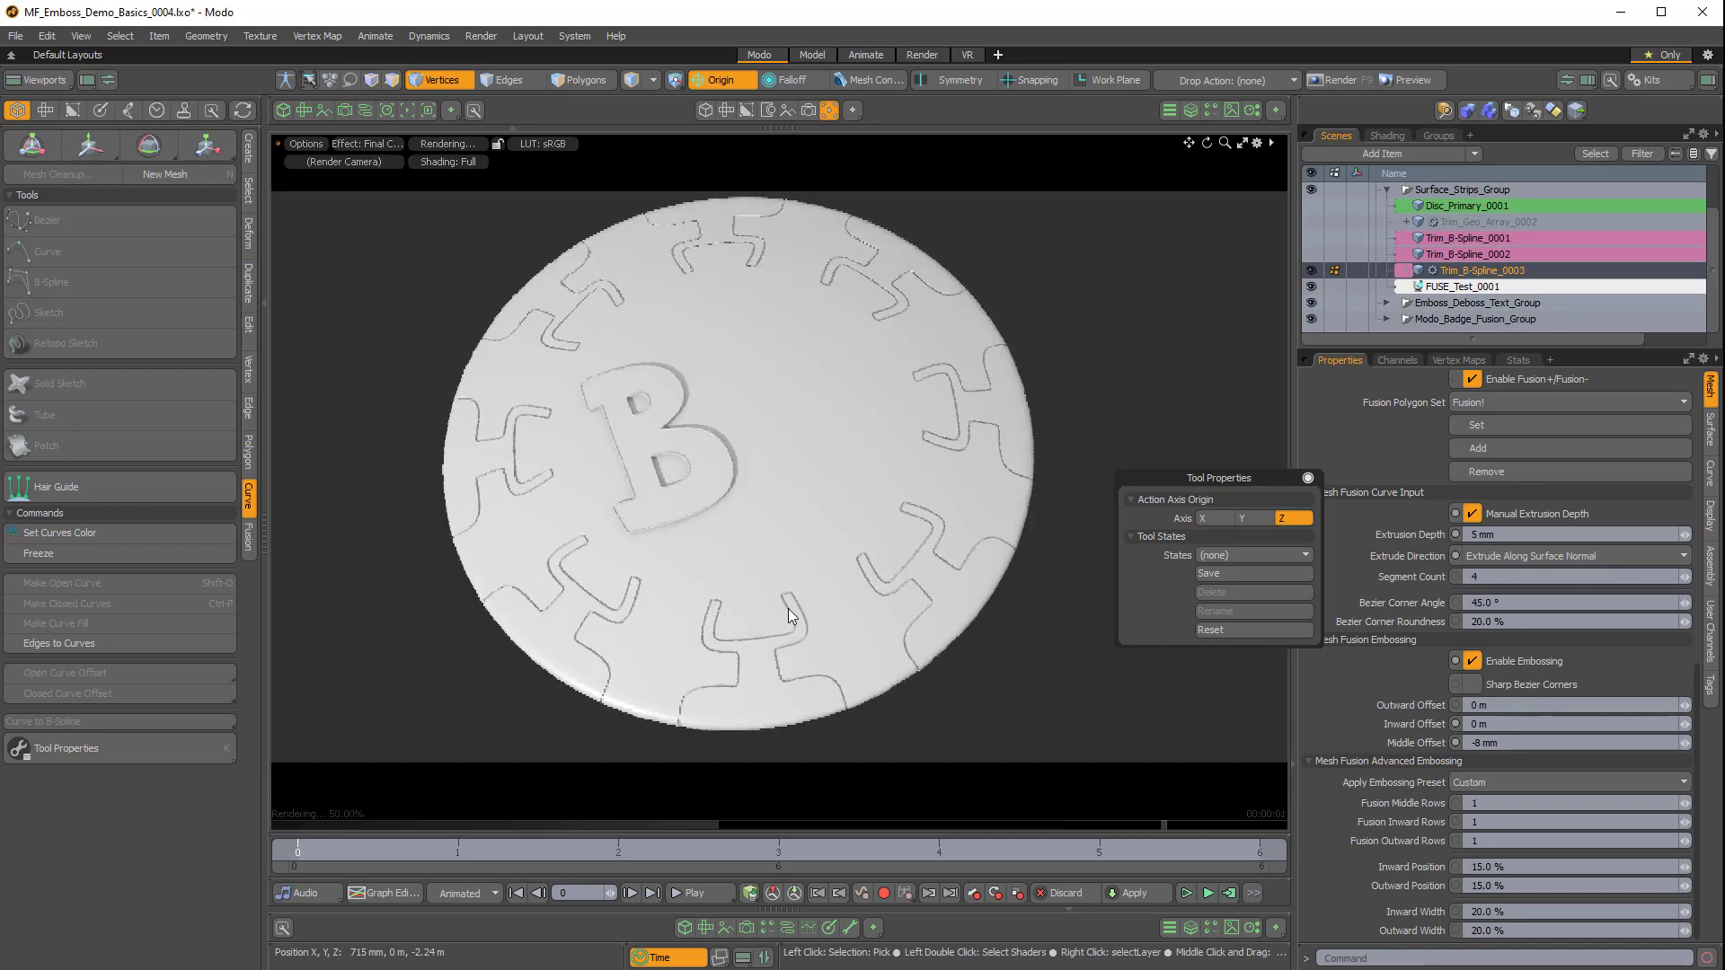
alt+drag(849, 679, 835, 614)
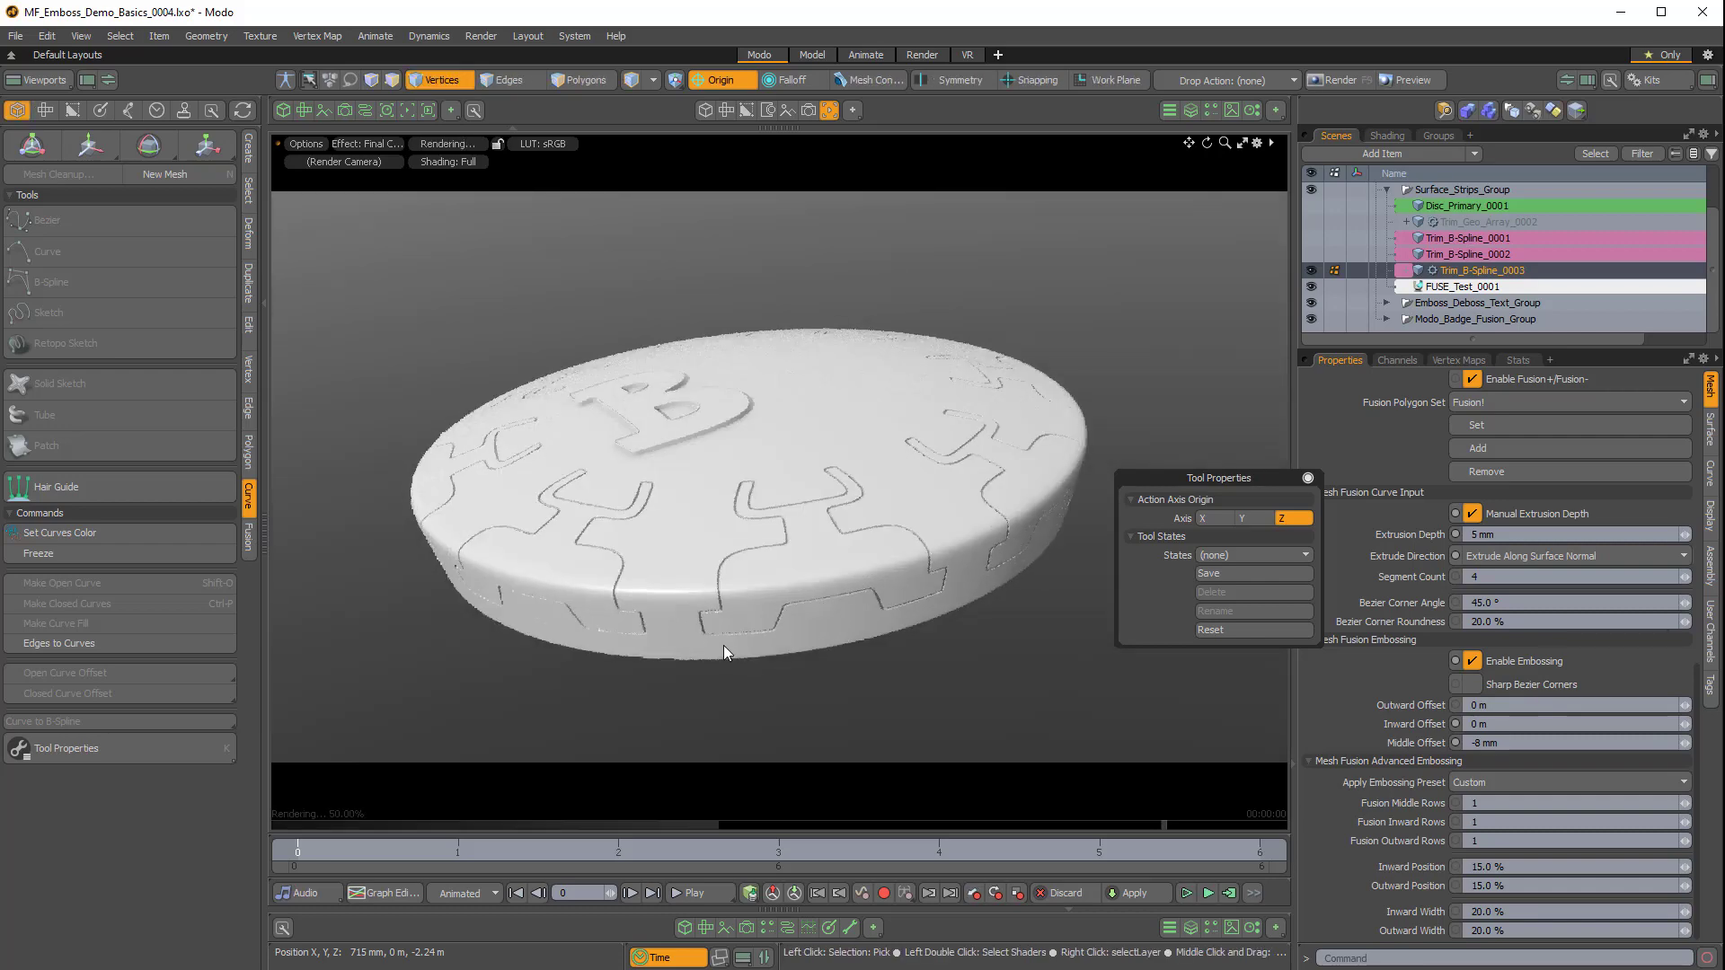
alt+drag(817, 416, 896, 516)
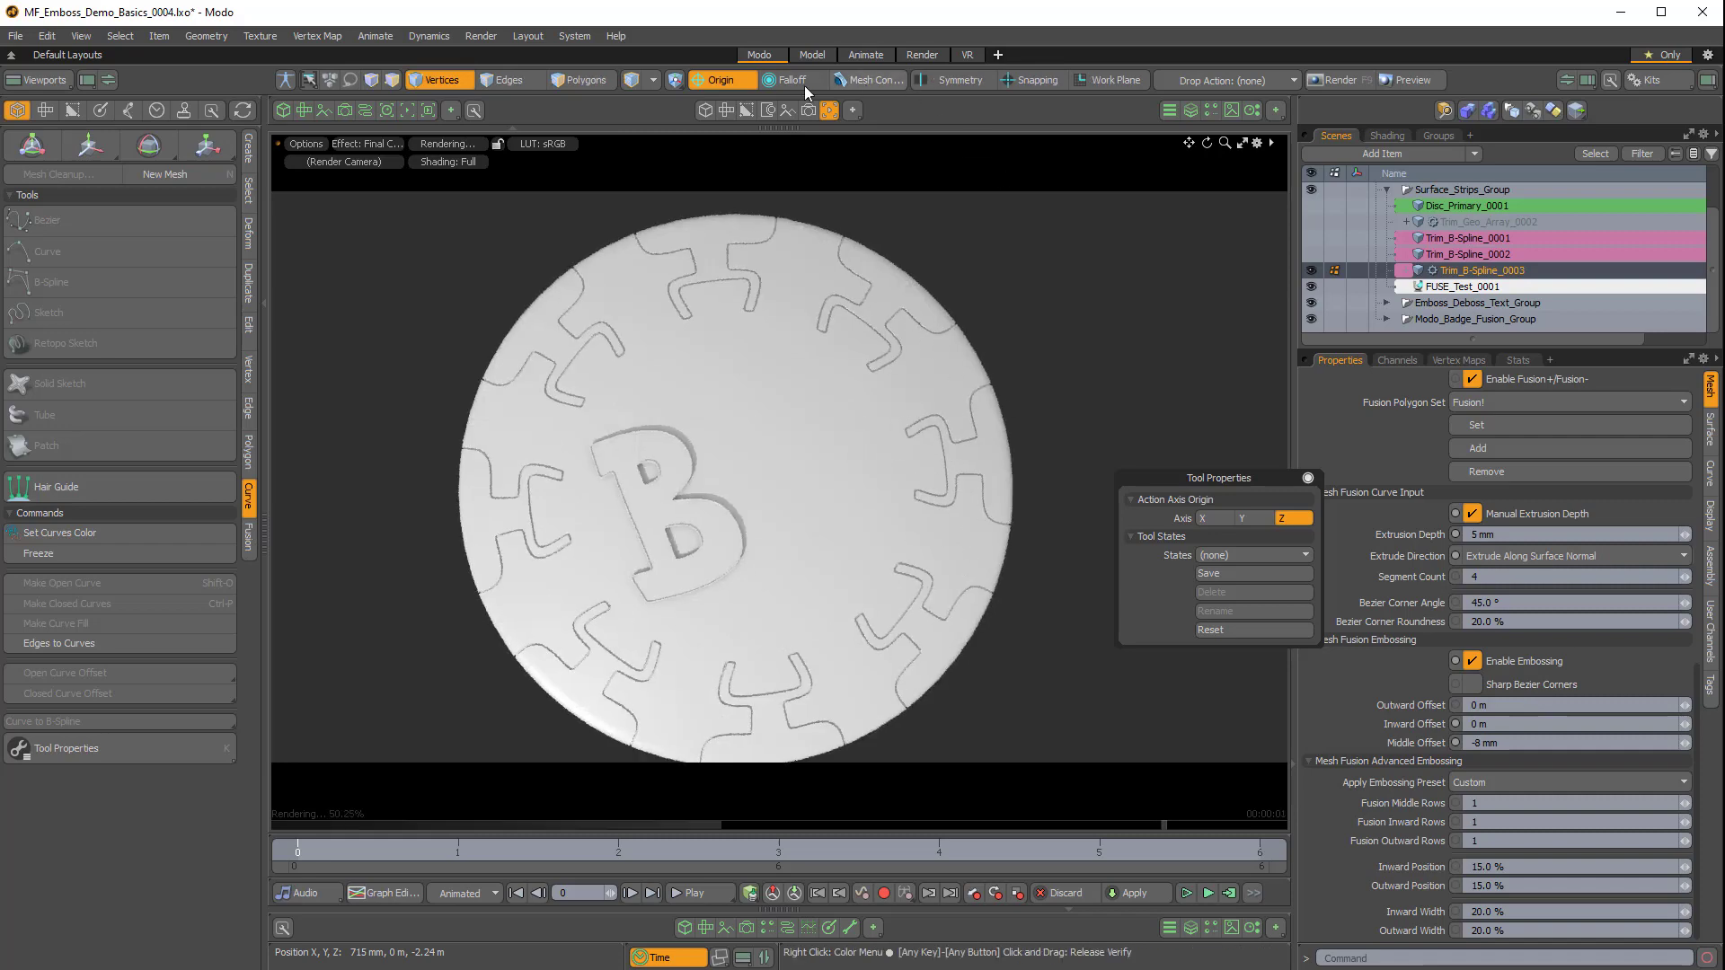
Return to the modeling viewport, enlarge the item list, and collapse and hide Surface_Strips_Group.
click(706, 112)
alt+shift+drag(950, 501, 895, 524)
drag(1362, 346, 1362, 465)
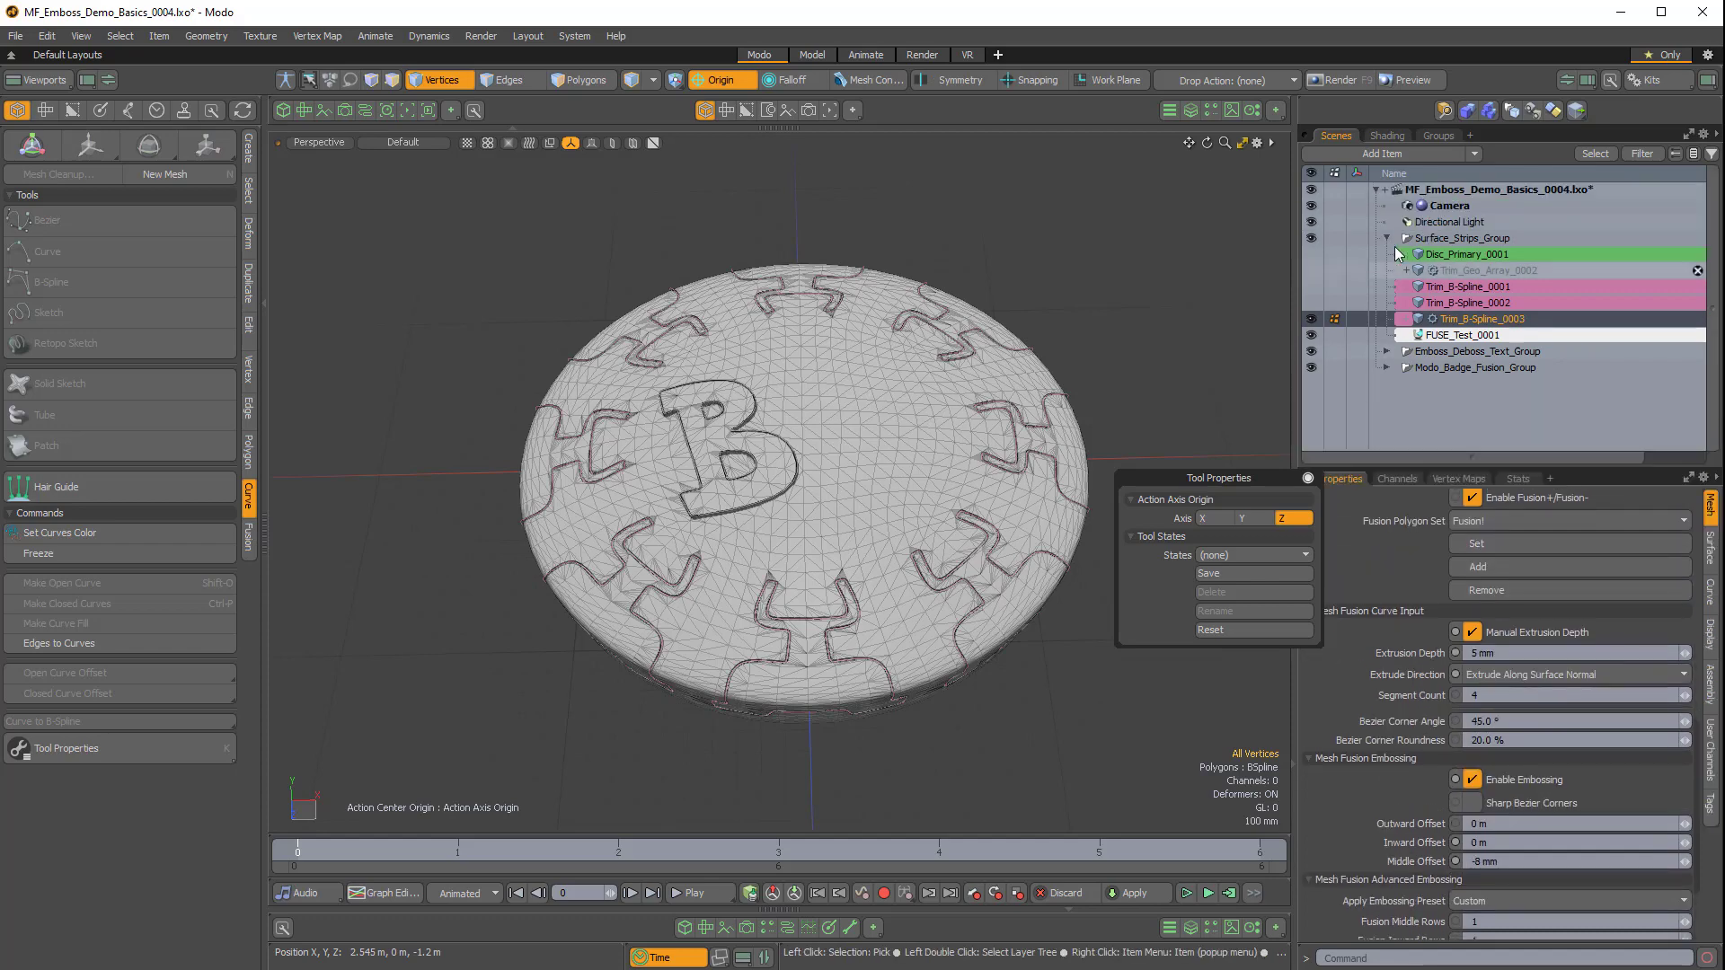
click(1386, 238)
click(1312, 238)
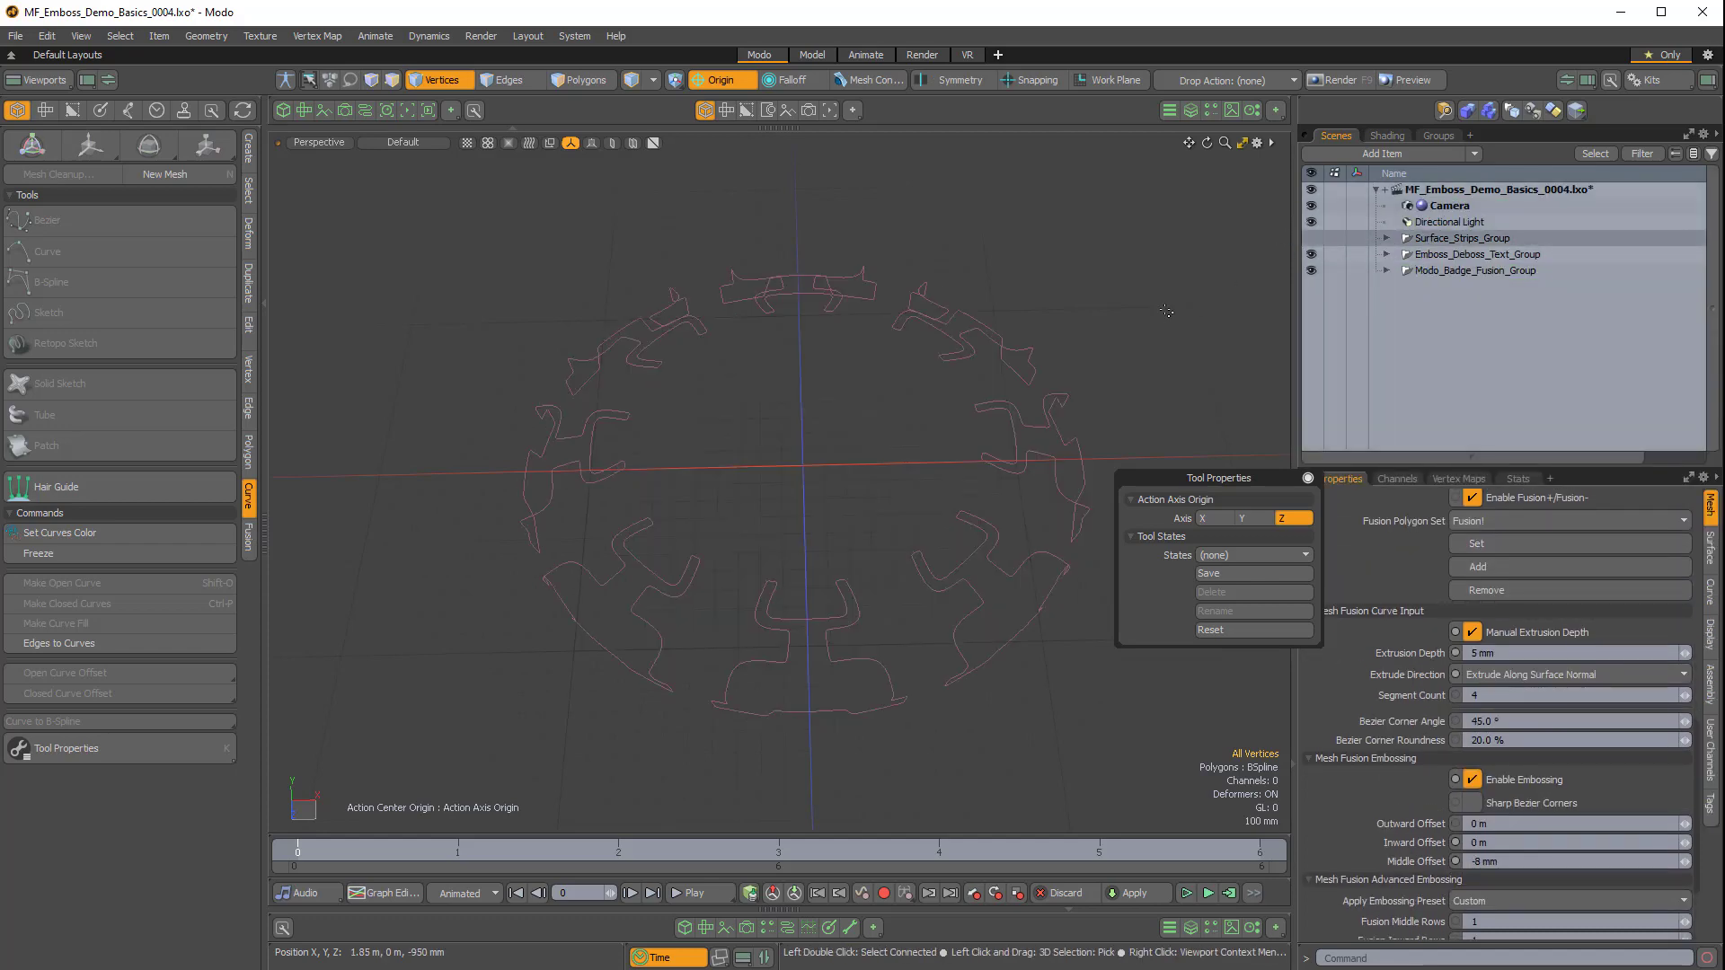
Expand Emboss_Deboss_Text_Group and show Text_Base_Primary_0001.
click(1437, 254)
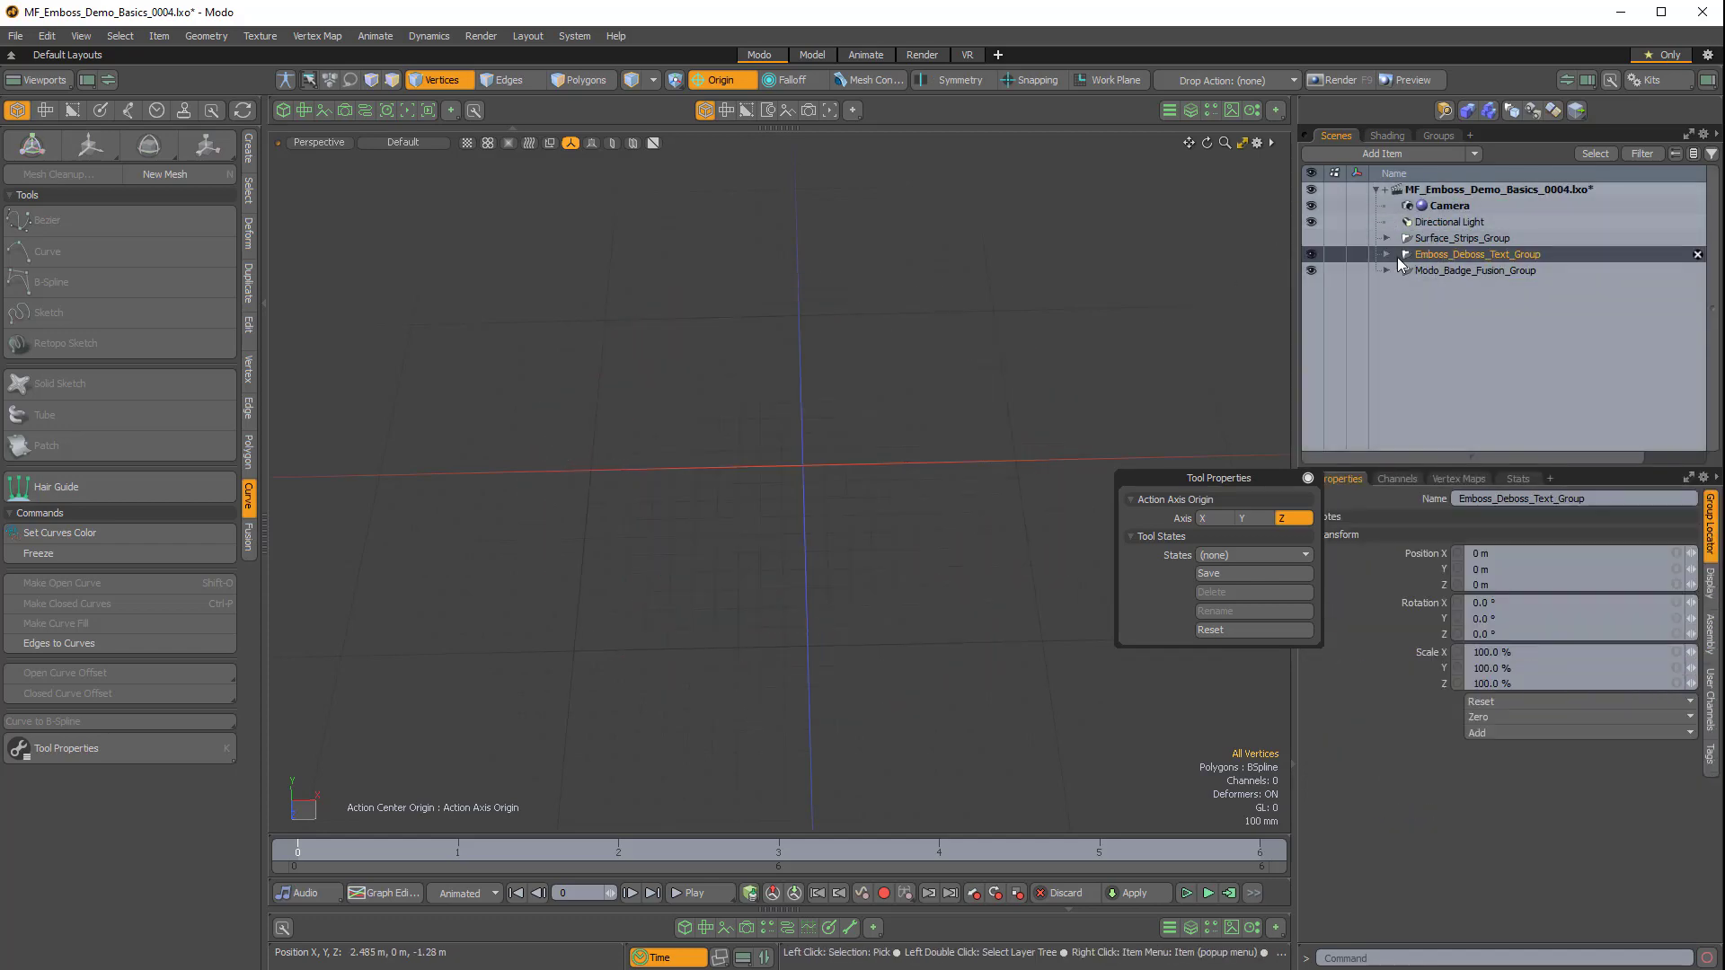
click(1387, 255)
alt+drag(1114, 360, 1076, 280)
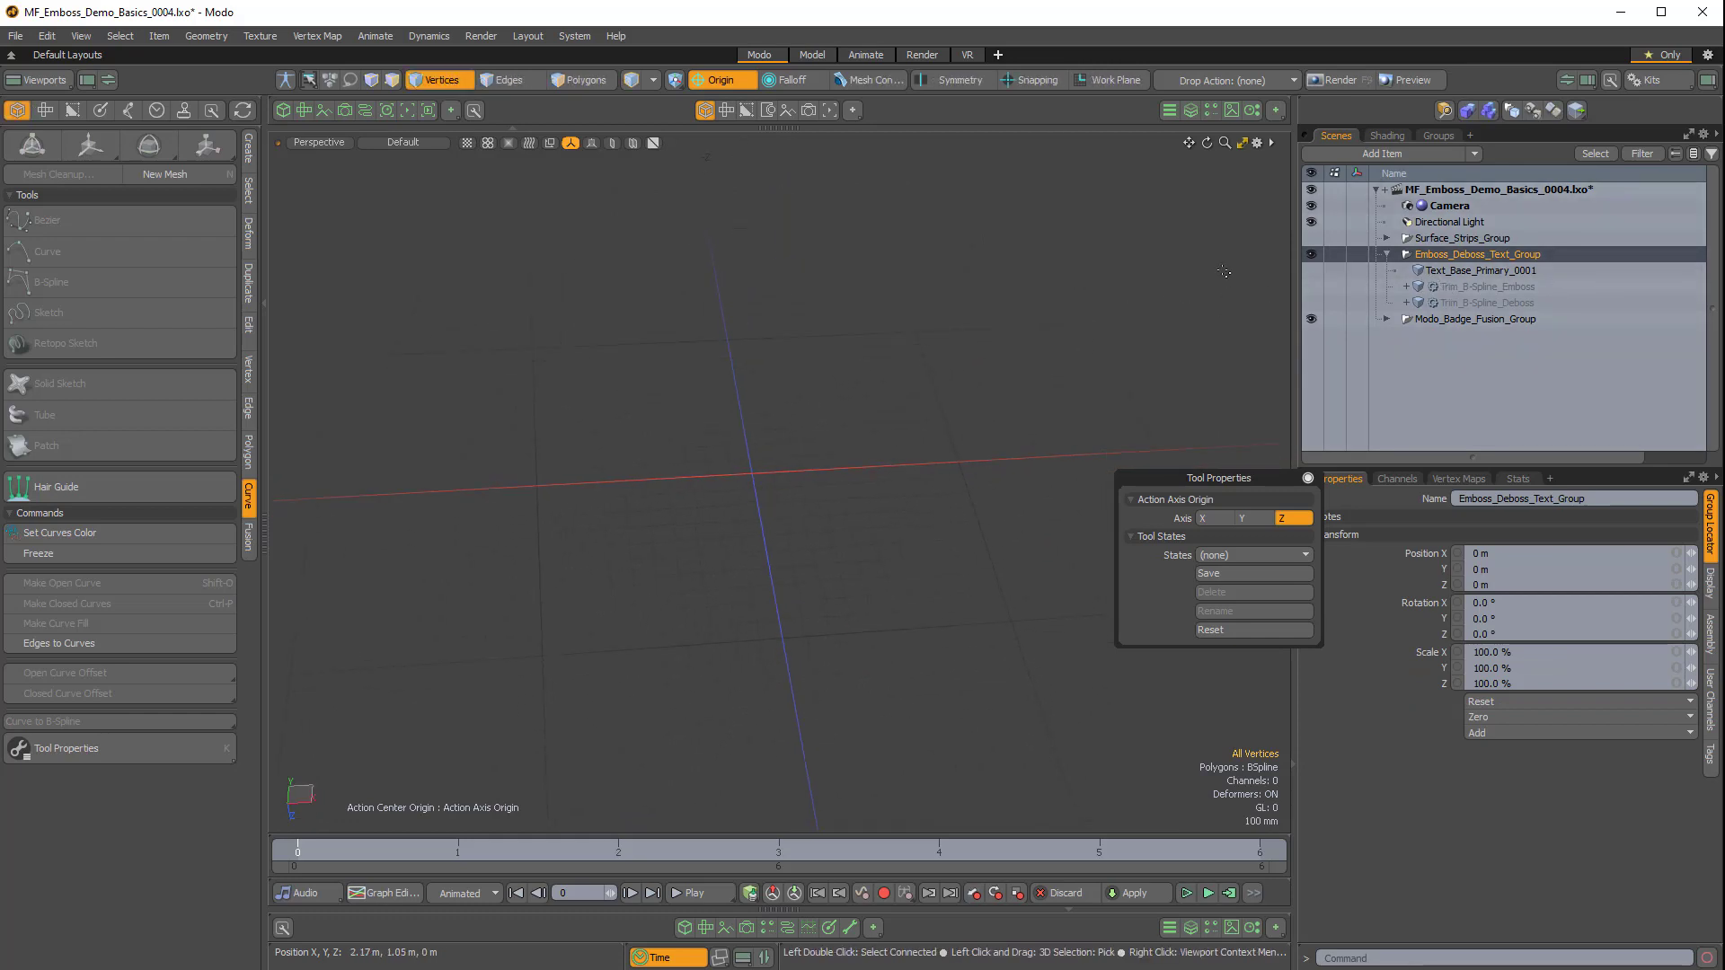
alt+drag(1008, 347, 1000, 325)
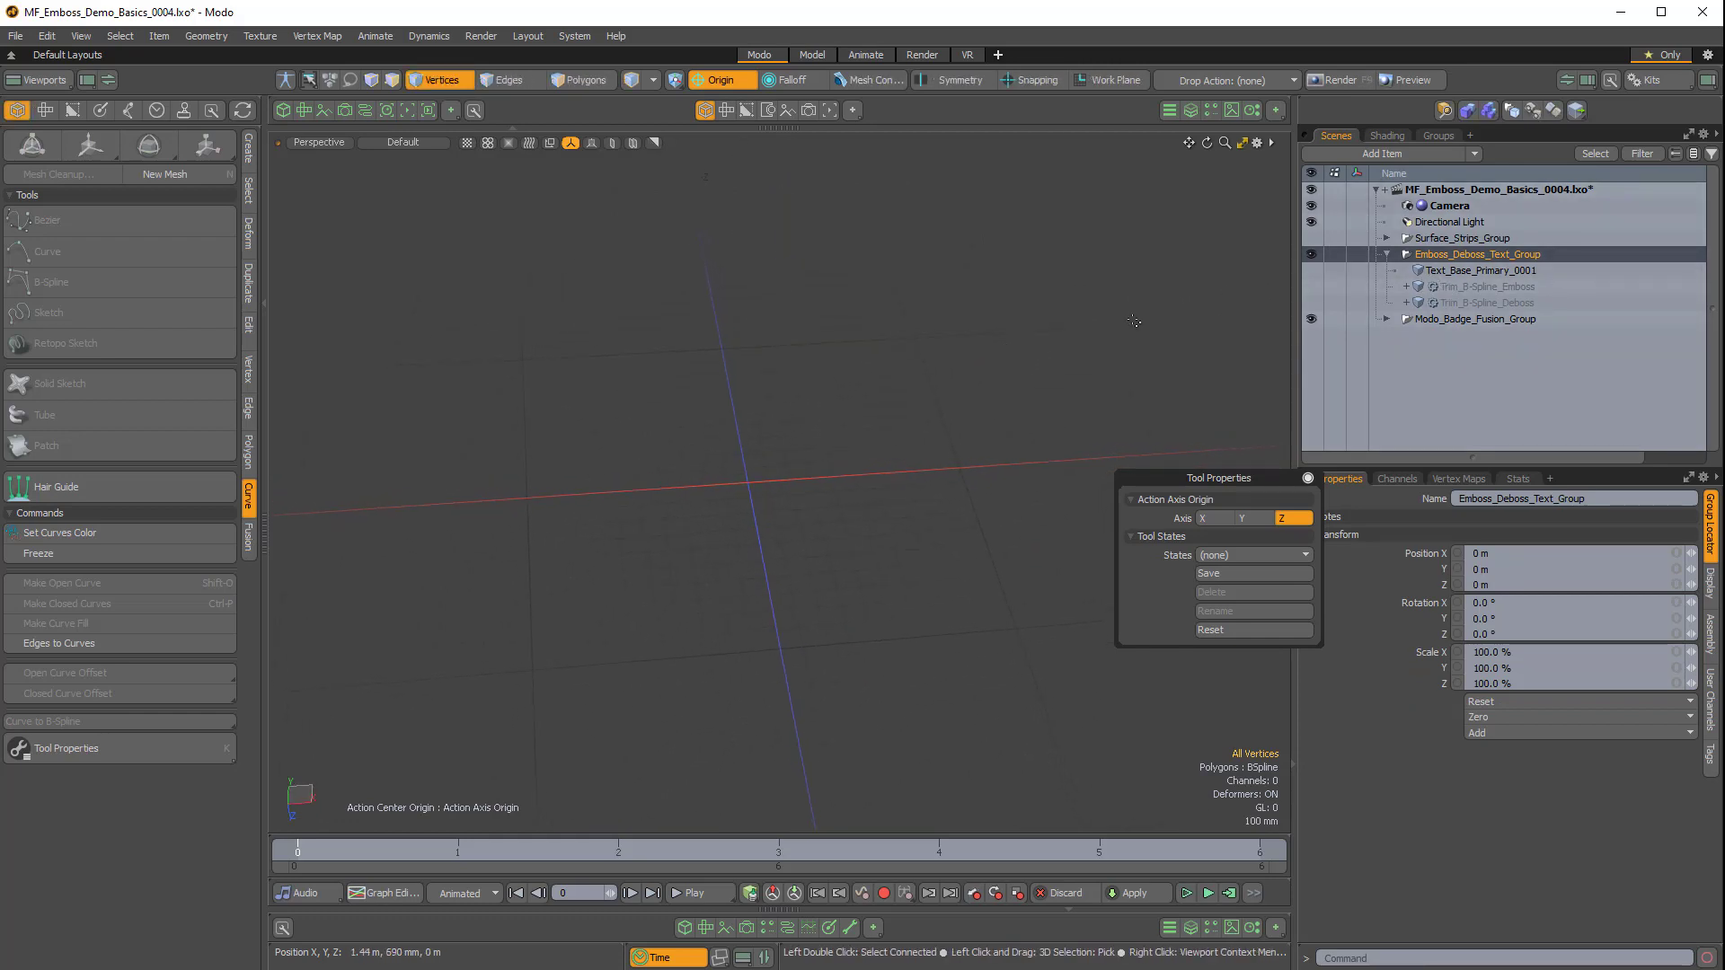
click(1310, 270)
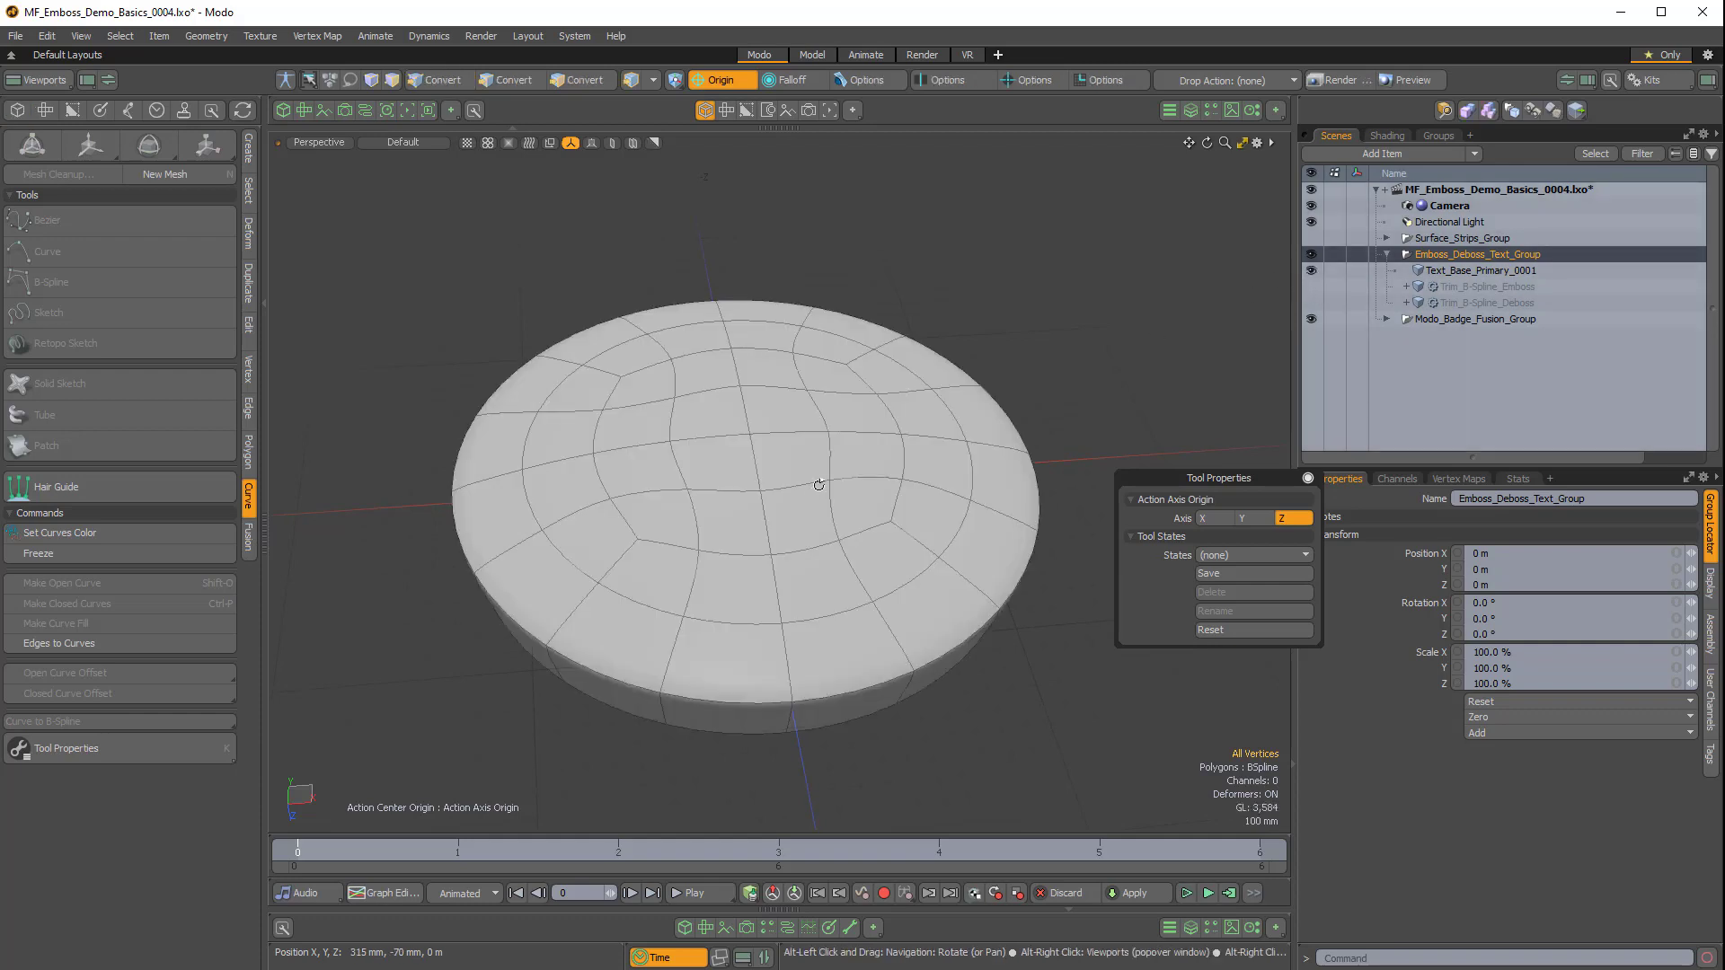
Create the Fusion FUSE_TEXT_0001 from Text_Base_Primary_0001 with 1 mm strip width and subdivision level 2, and move it directly above Modo_Badge_Fusion_Group.
alt+drag(812, 481, 844, 360)
key(5)
click(903, 370)
alt+drag(903, 444, 852, 536)
click(866, 429)
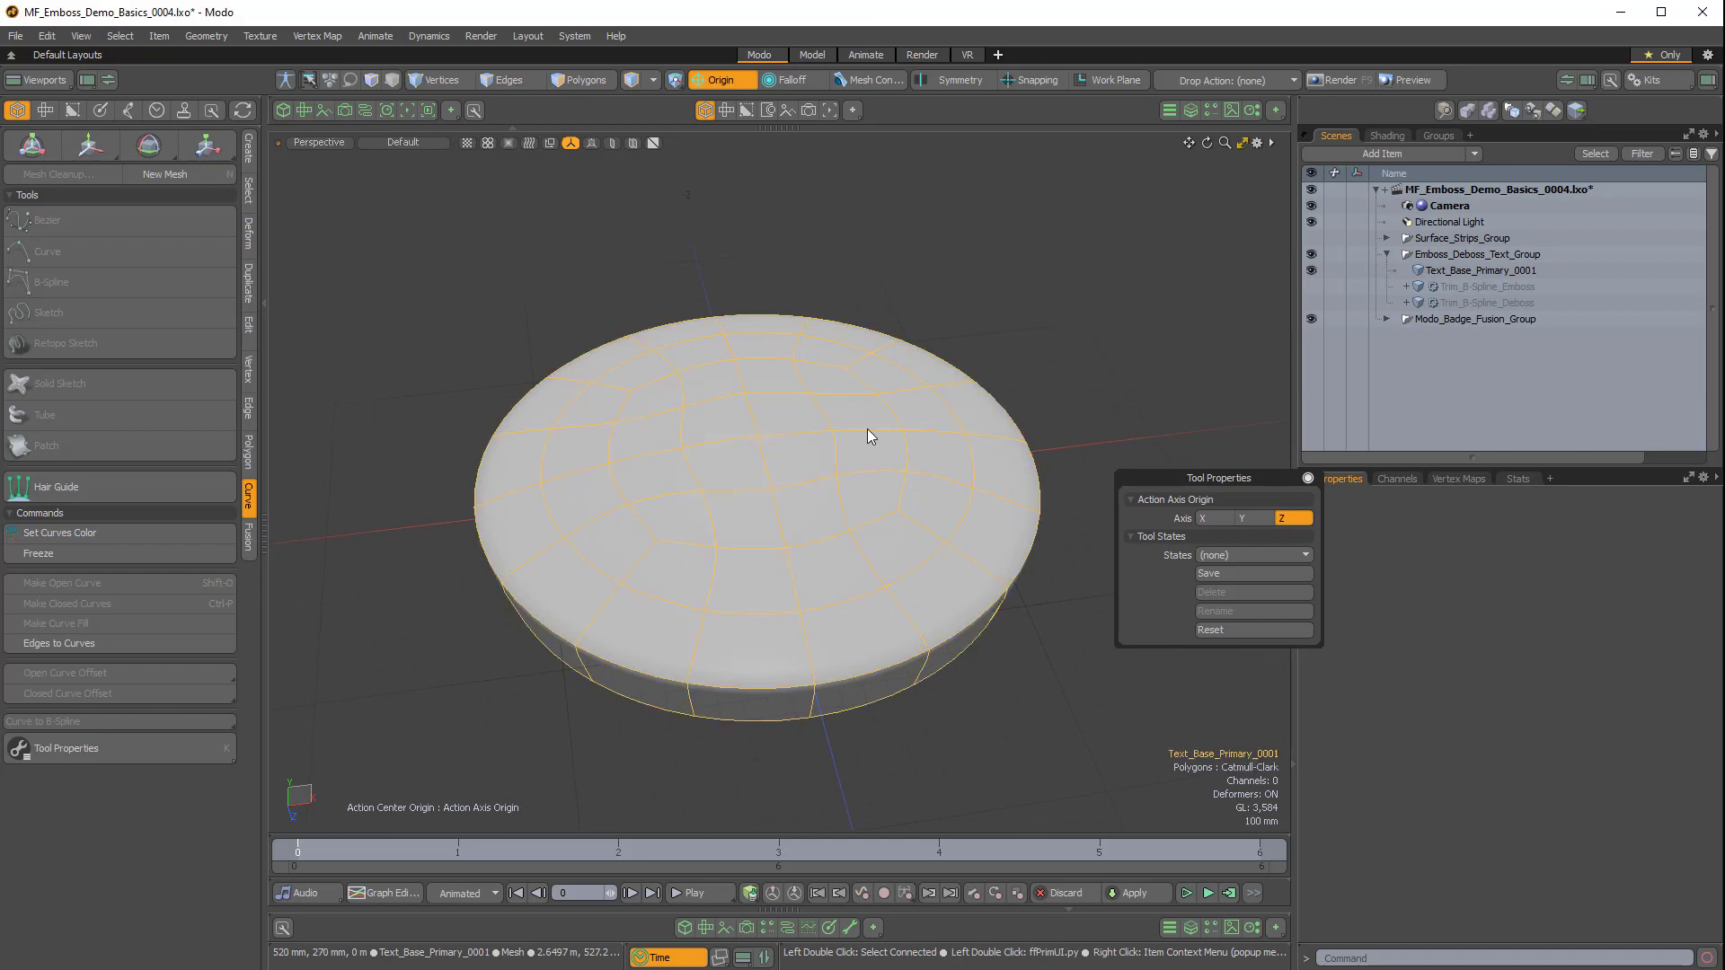
click(248, 537)
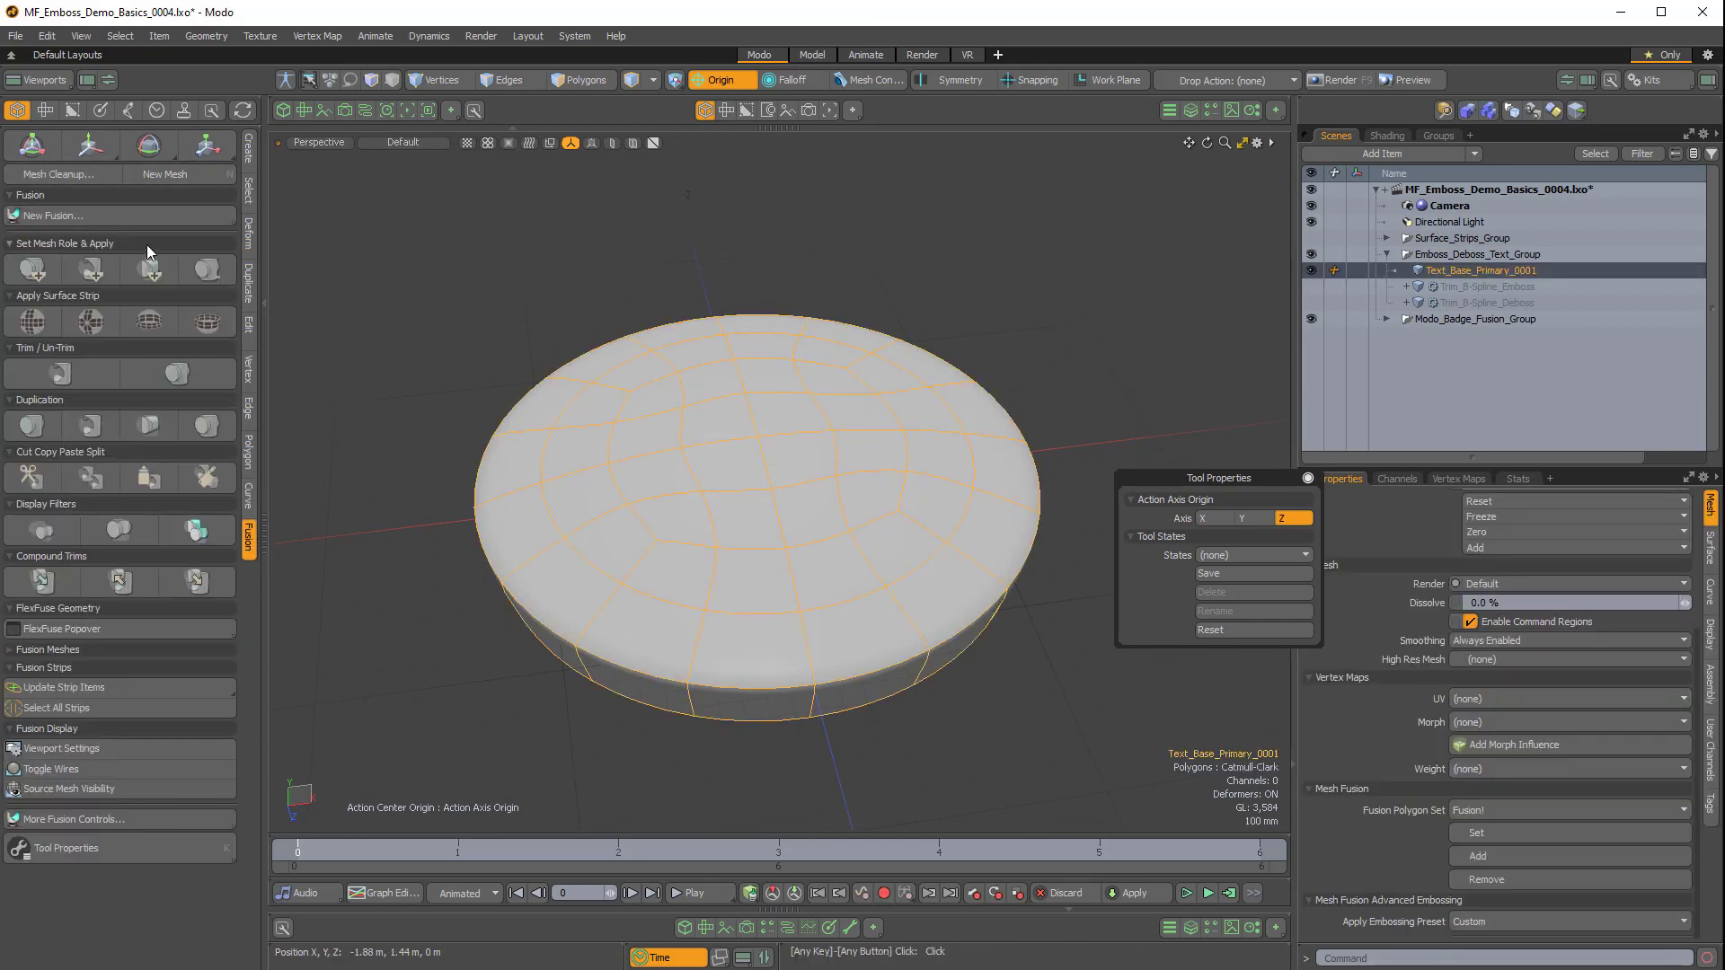
click(78, 214)
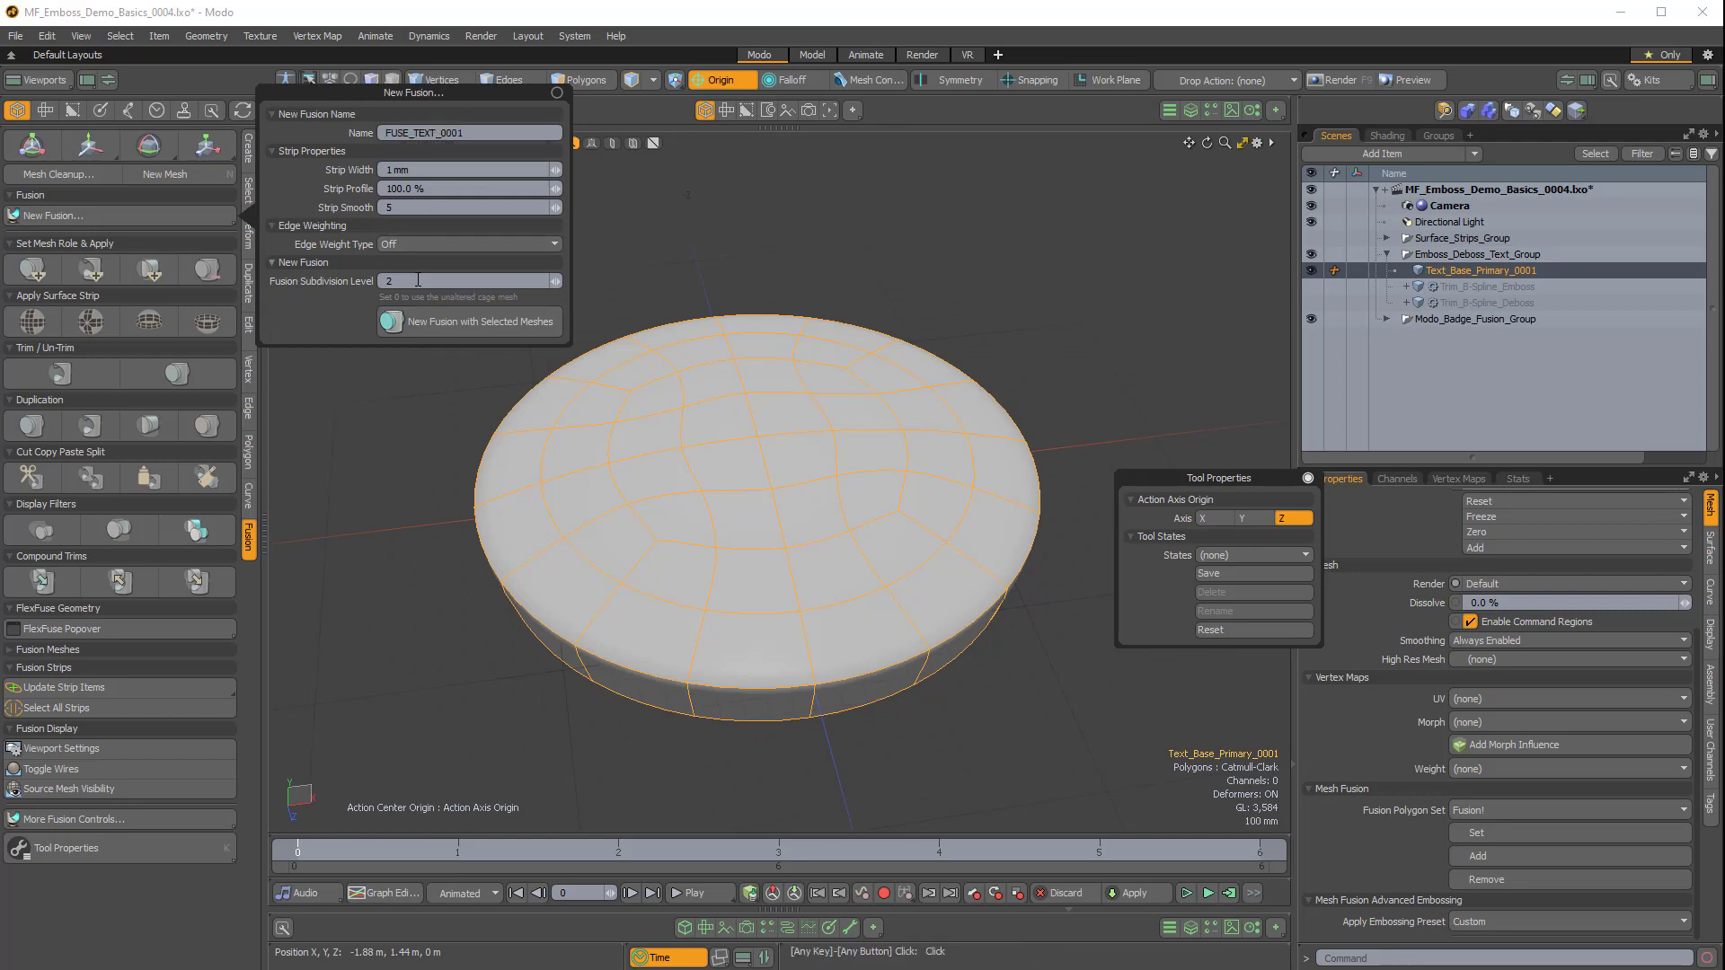
click(476, 321)
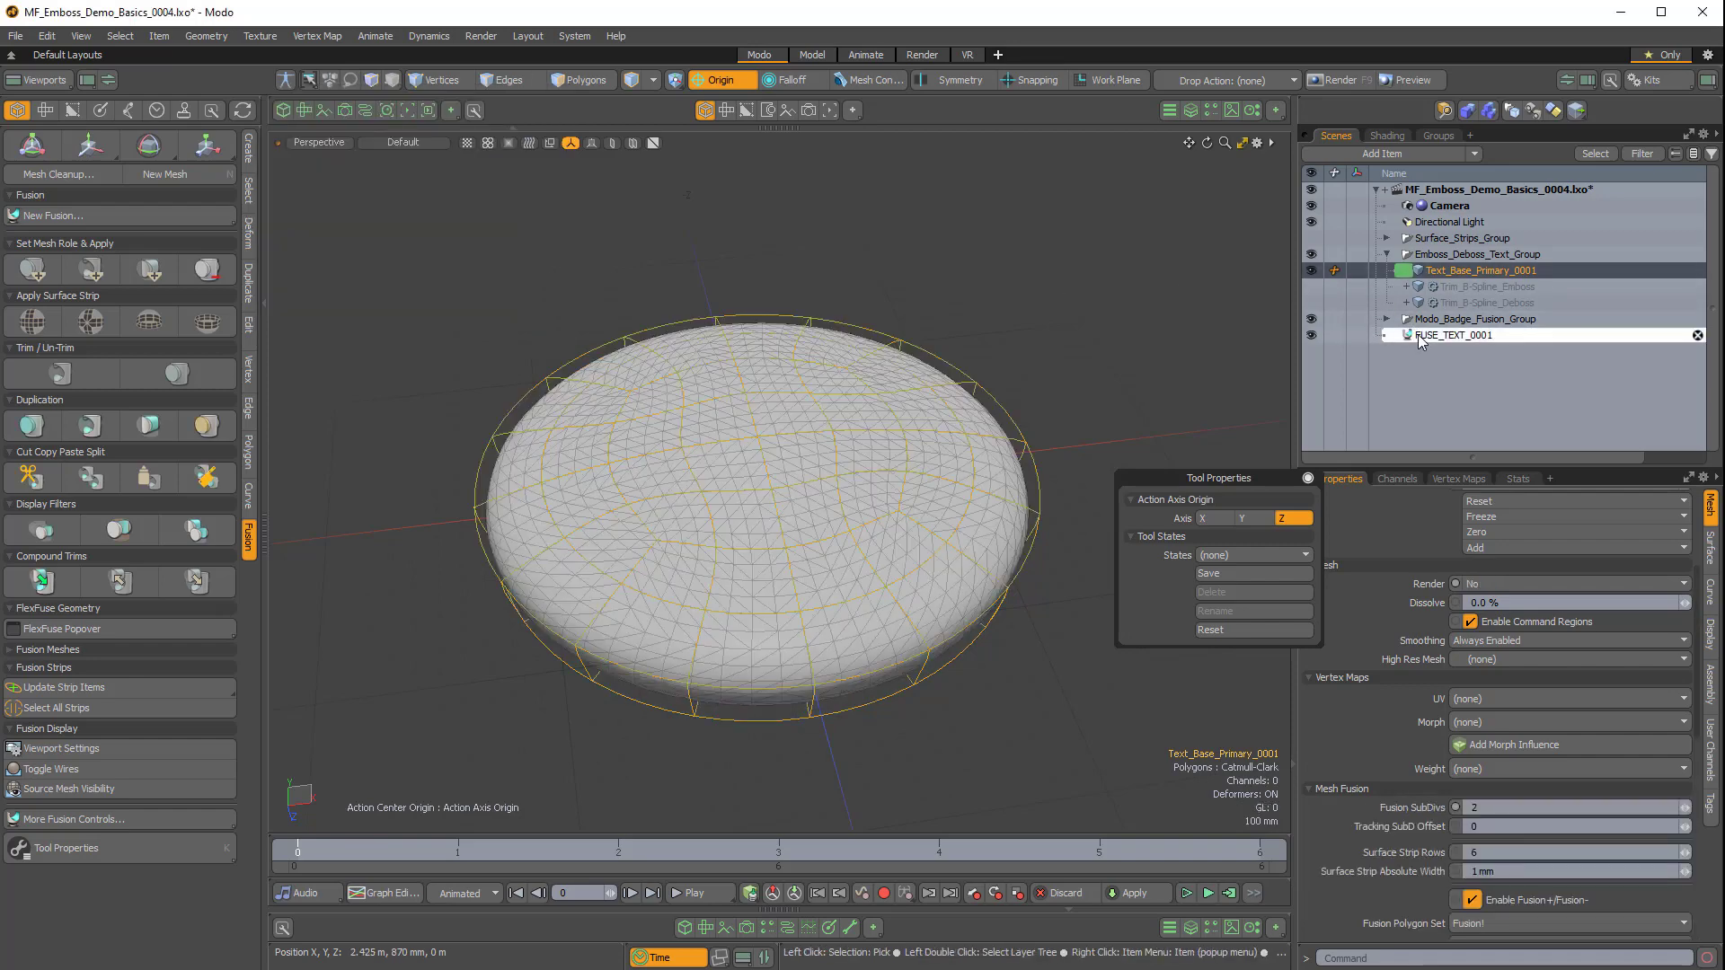
drag(1420, 342, 1451, 320)
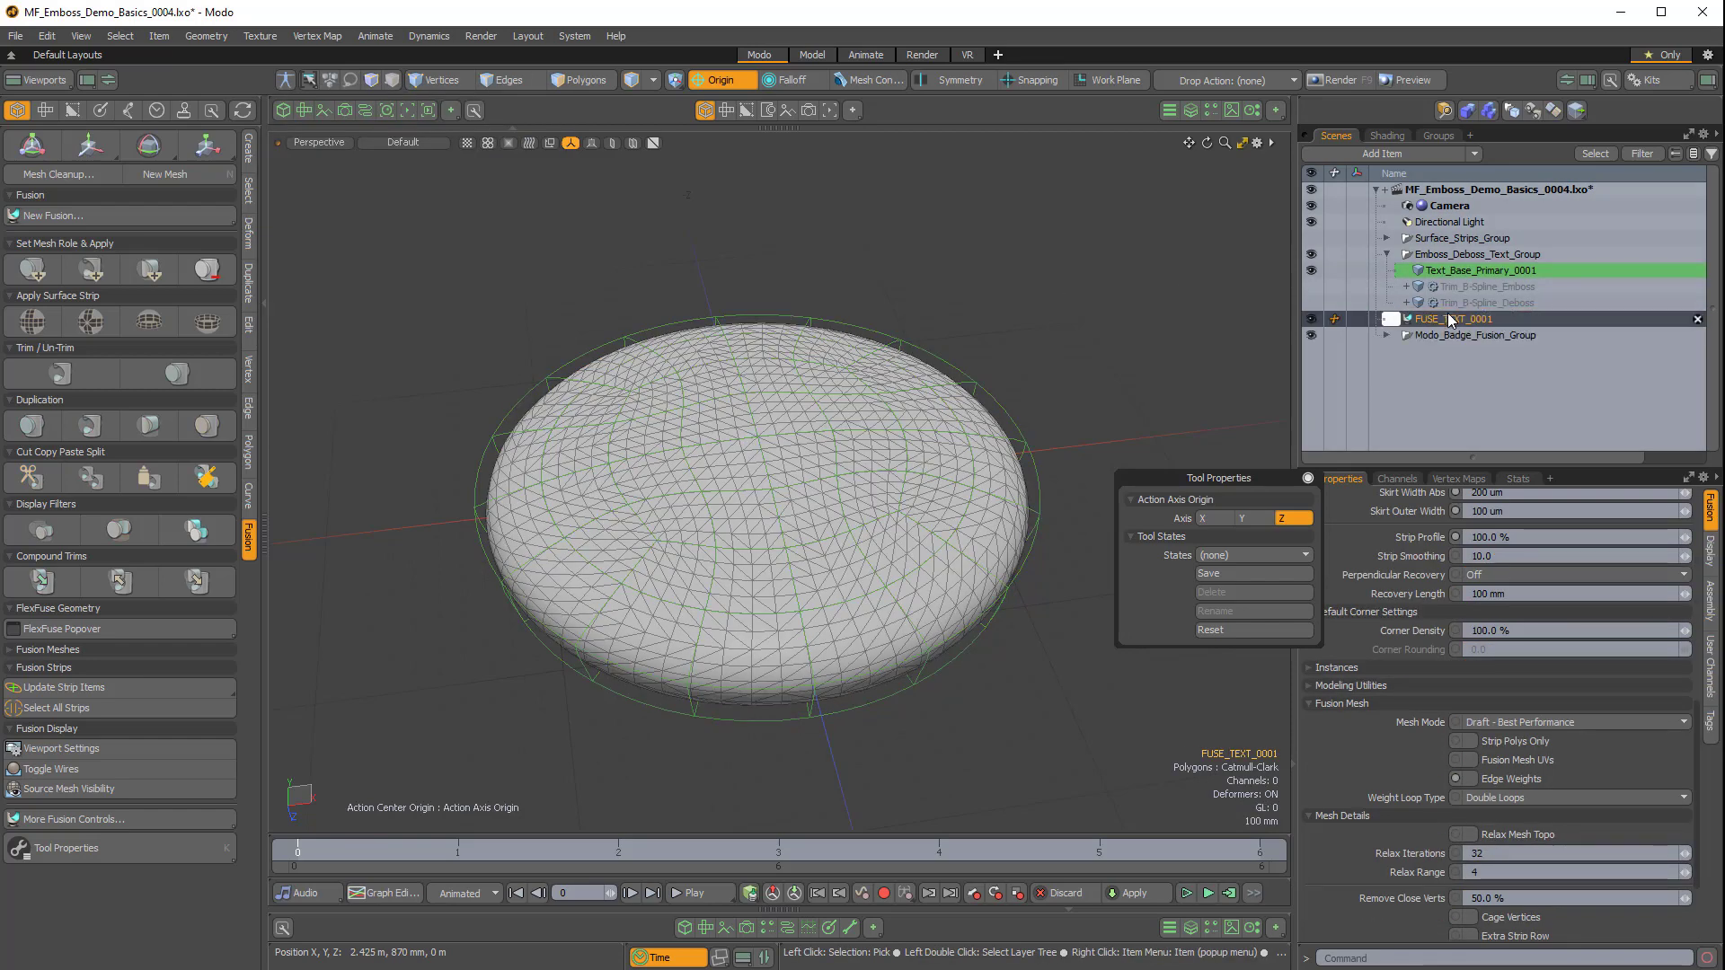
Enlarge the properties area and turn on Deferred Update and Enable Embossing for FUSE_TEXT_0001.
drag(1454, 467, 1448, 312)
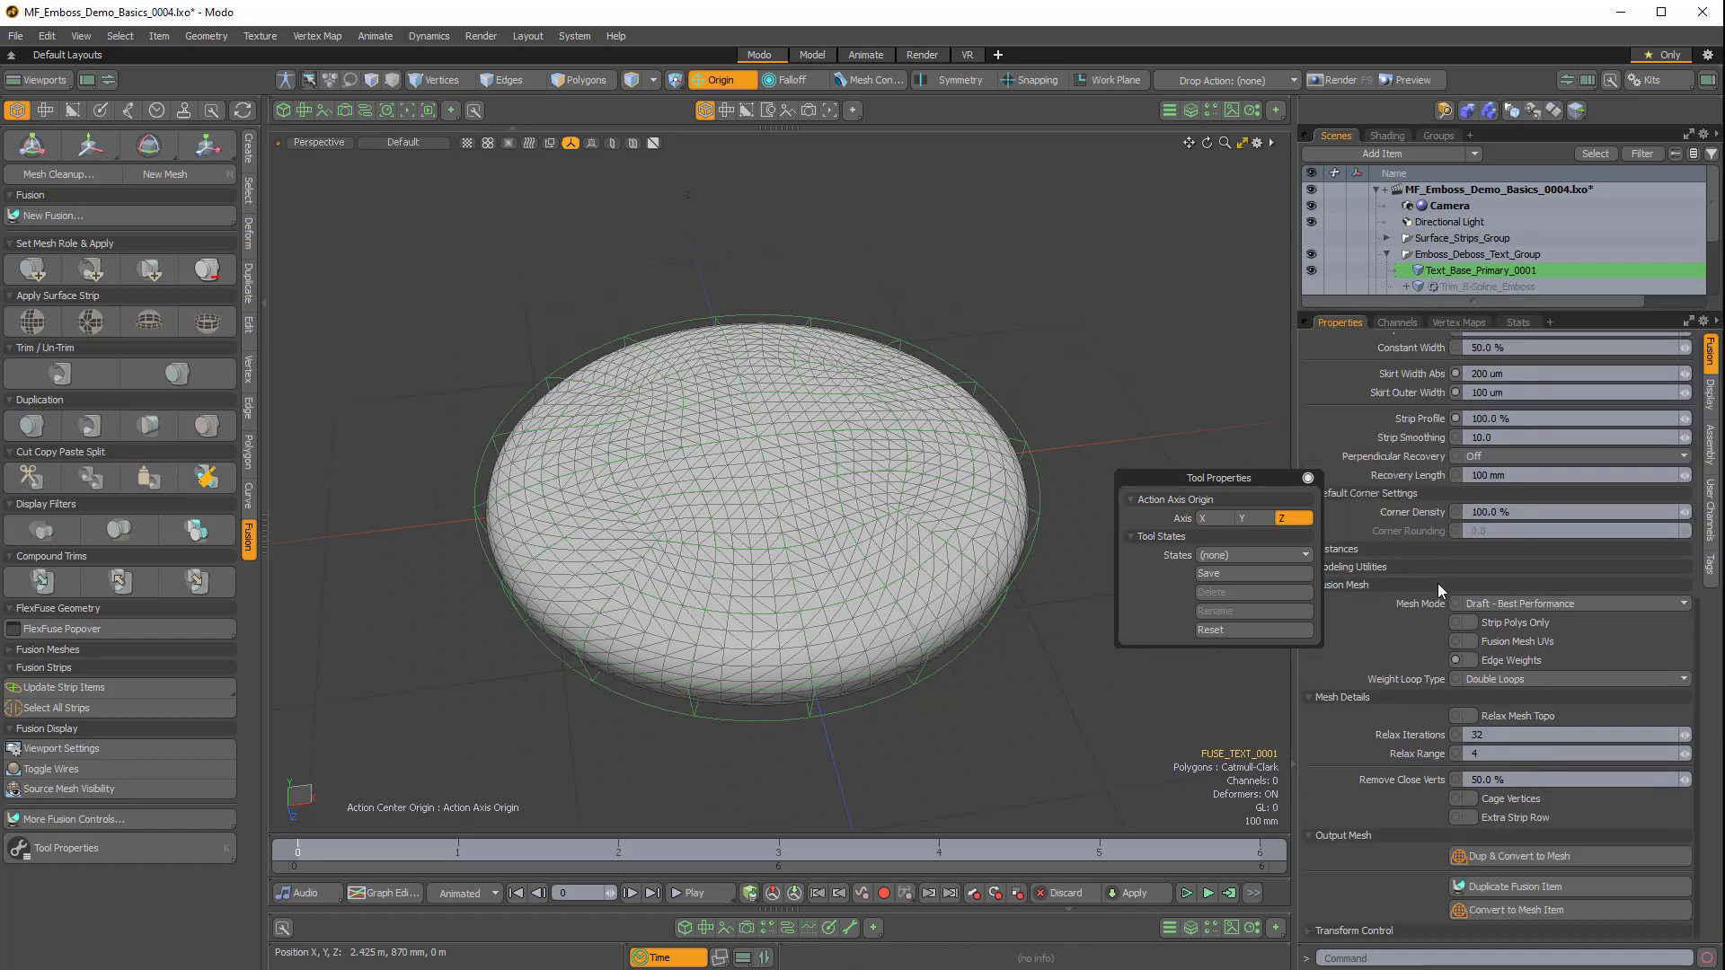
scroll(1437, 602, up, 5)
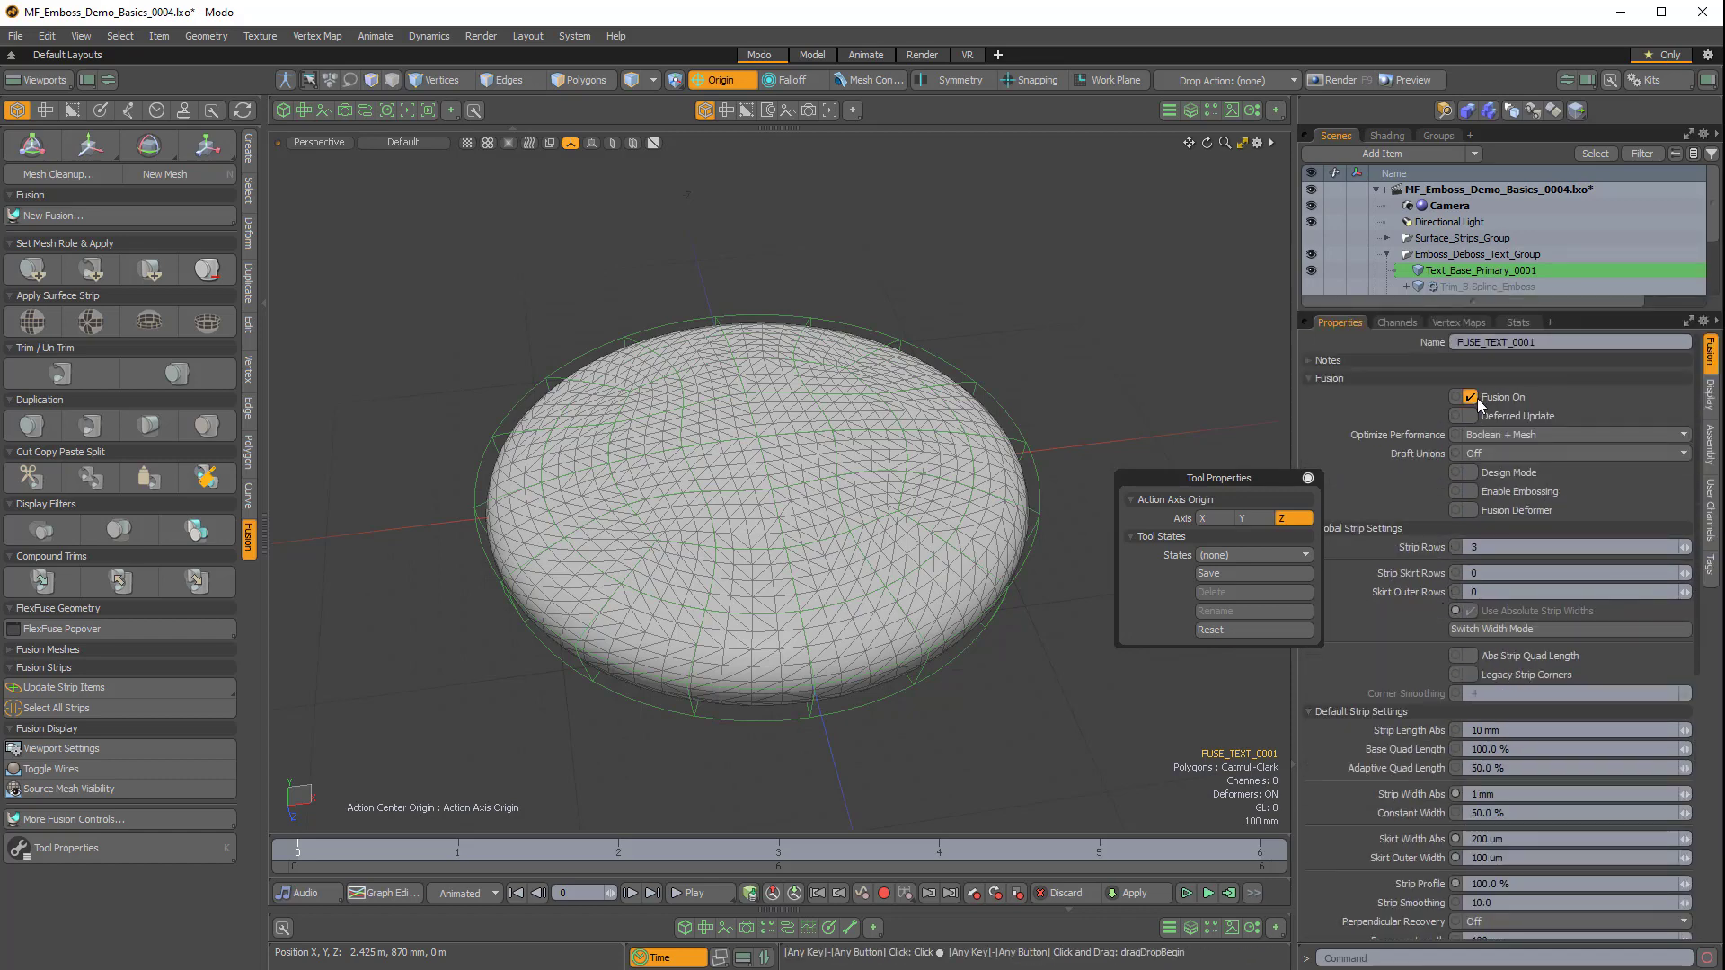
click(1471, 415)
click(1470, 491)
scroll(1438, 530, down, 6)
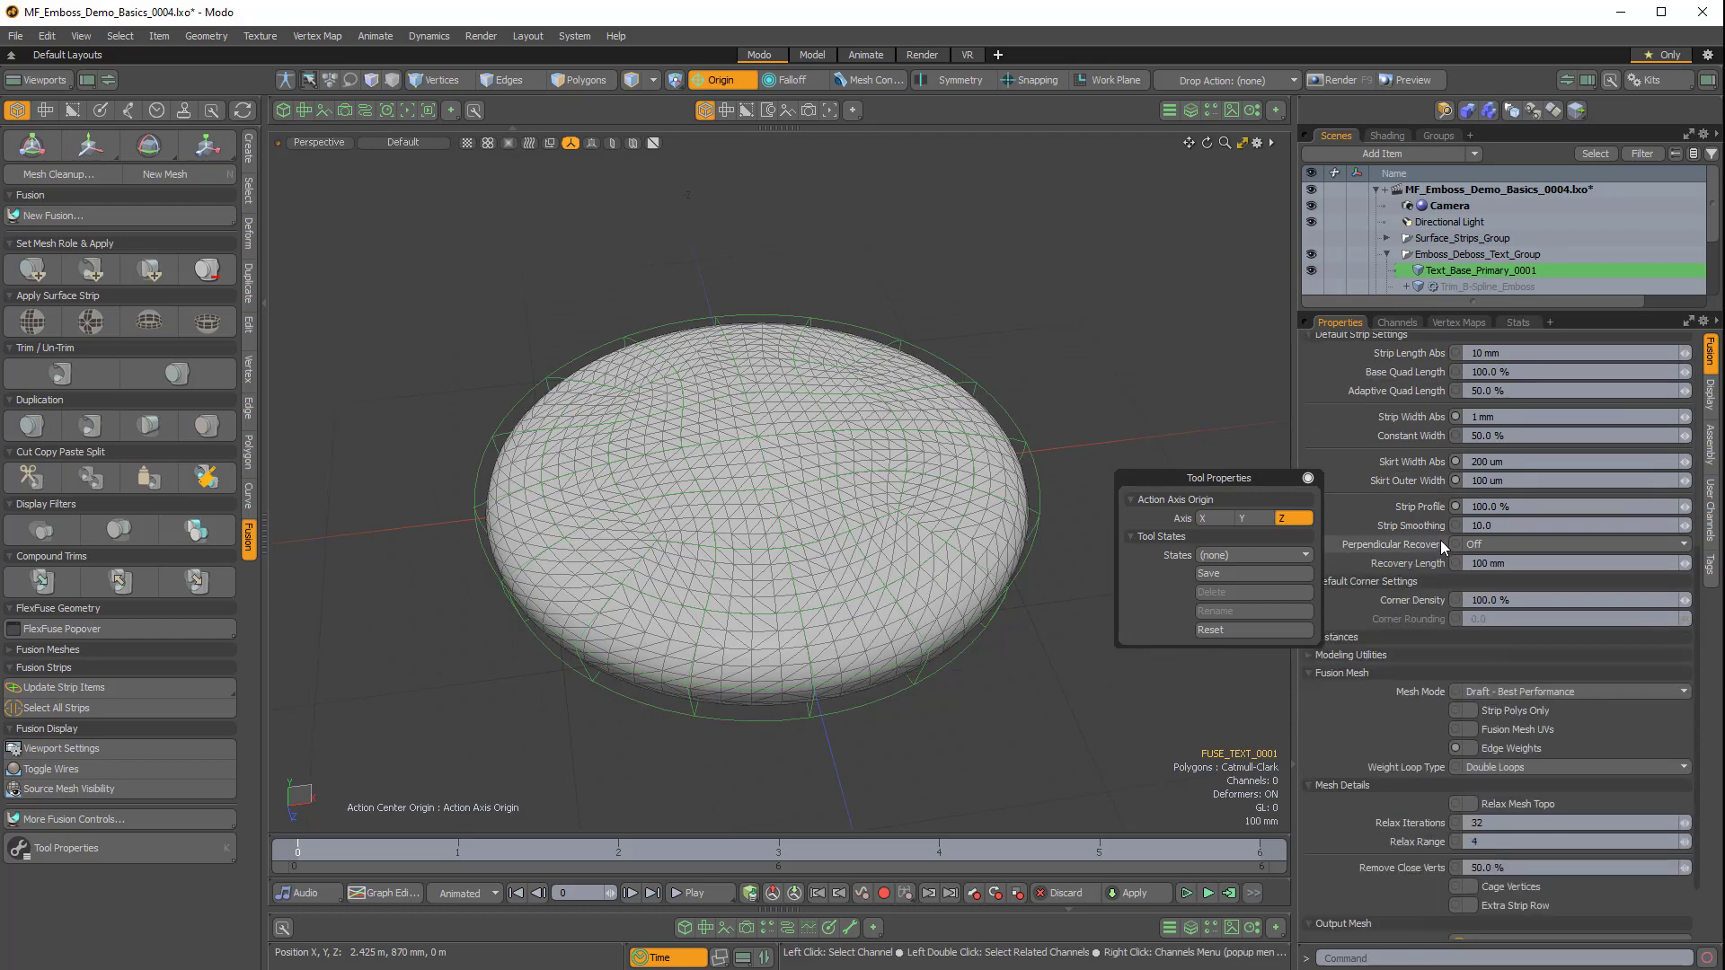
Set FUSE_TEXT_0001's mesh mode to Airtight Final Item Parts and enable Edge Weights with the Single Loops weight loop type.
click(1487, 691)
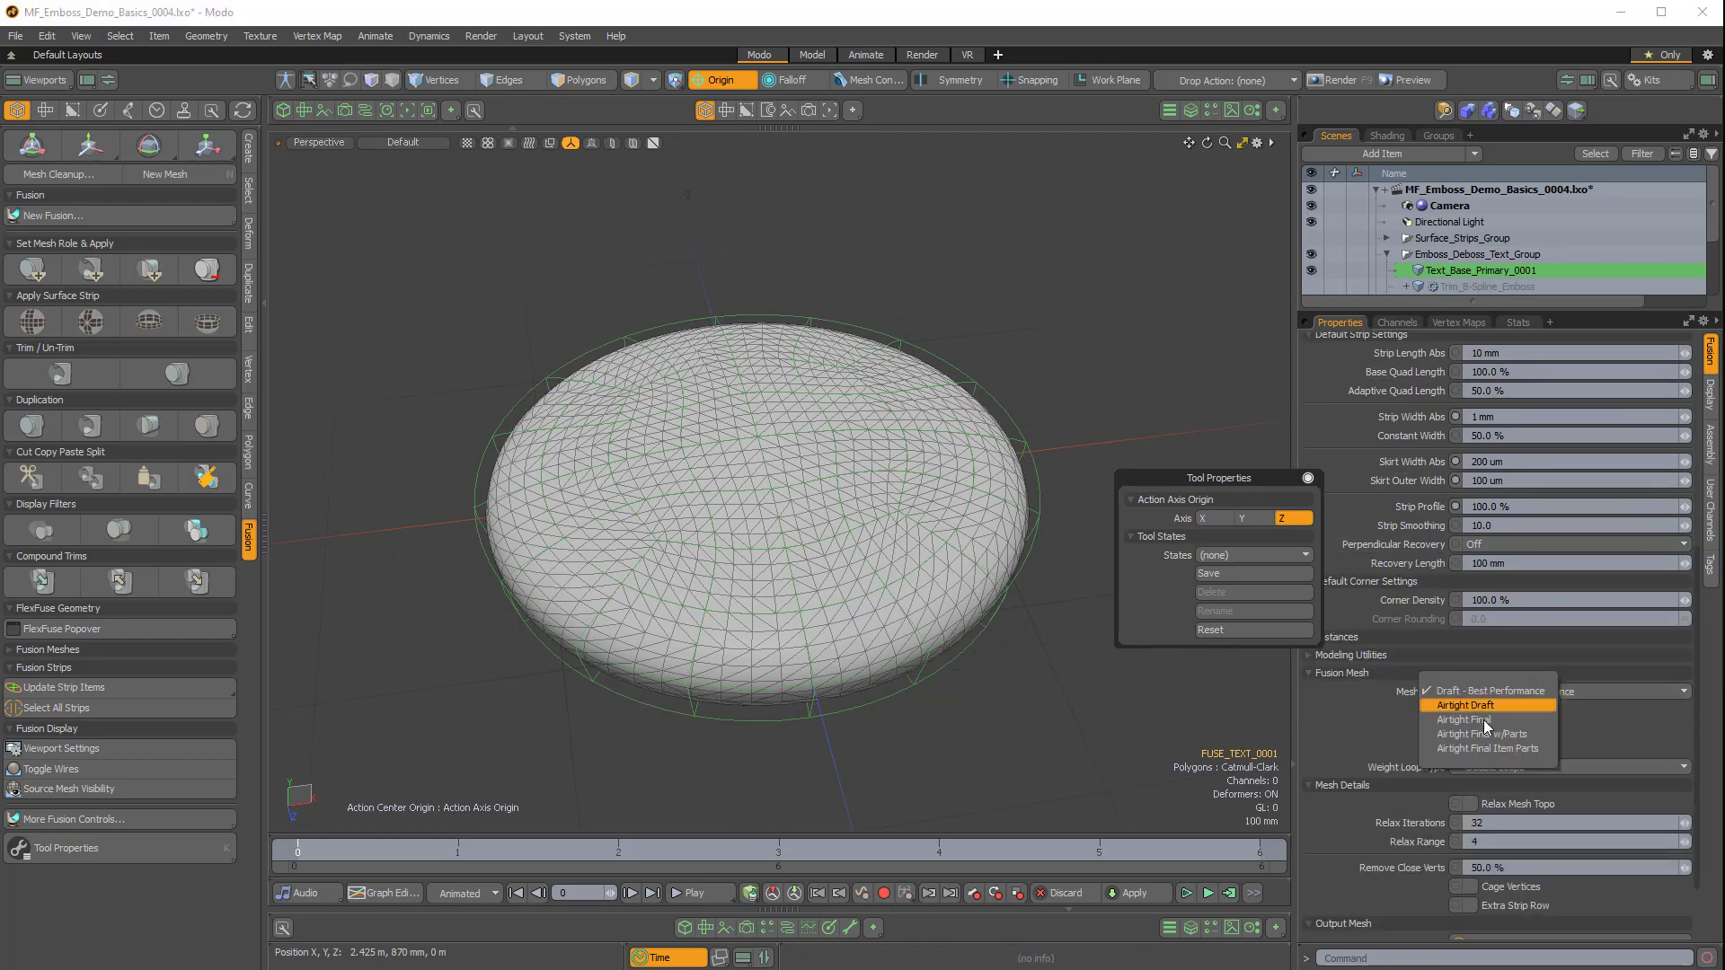
click(1476, 749)
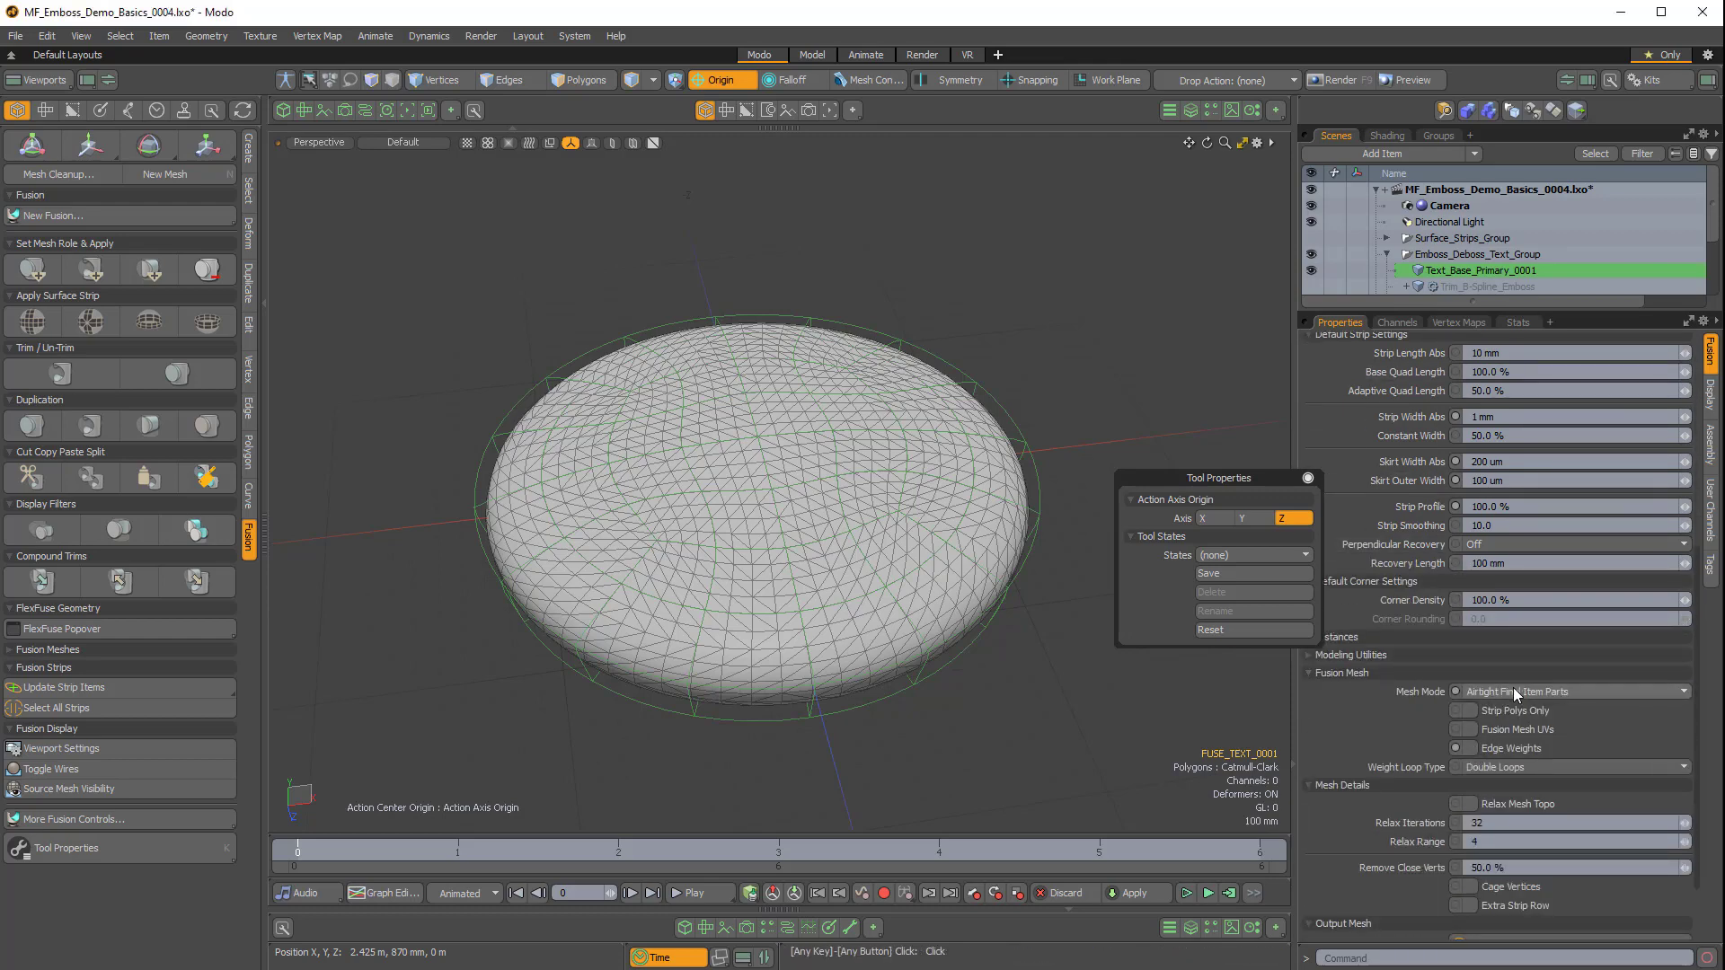
click(1471, 747)
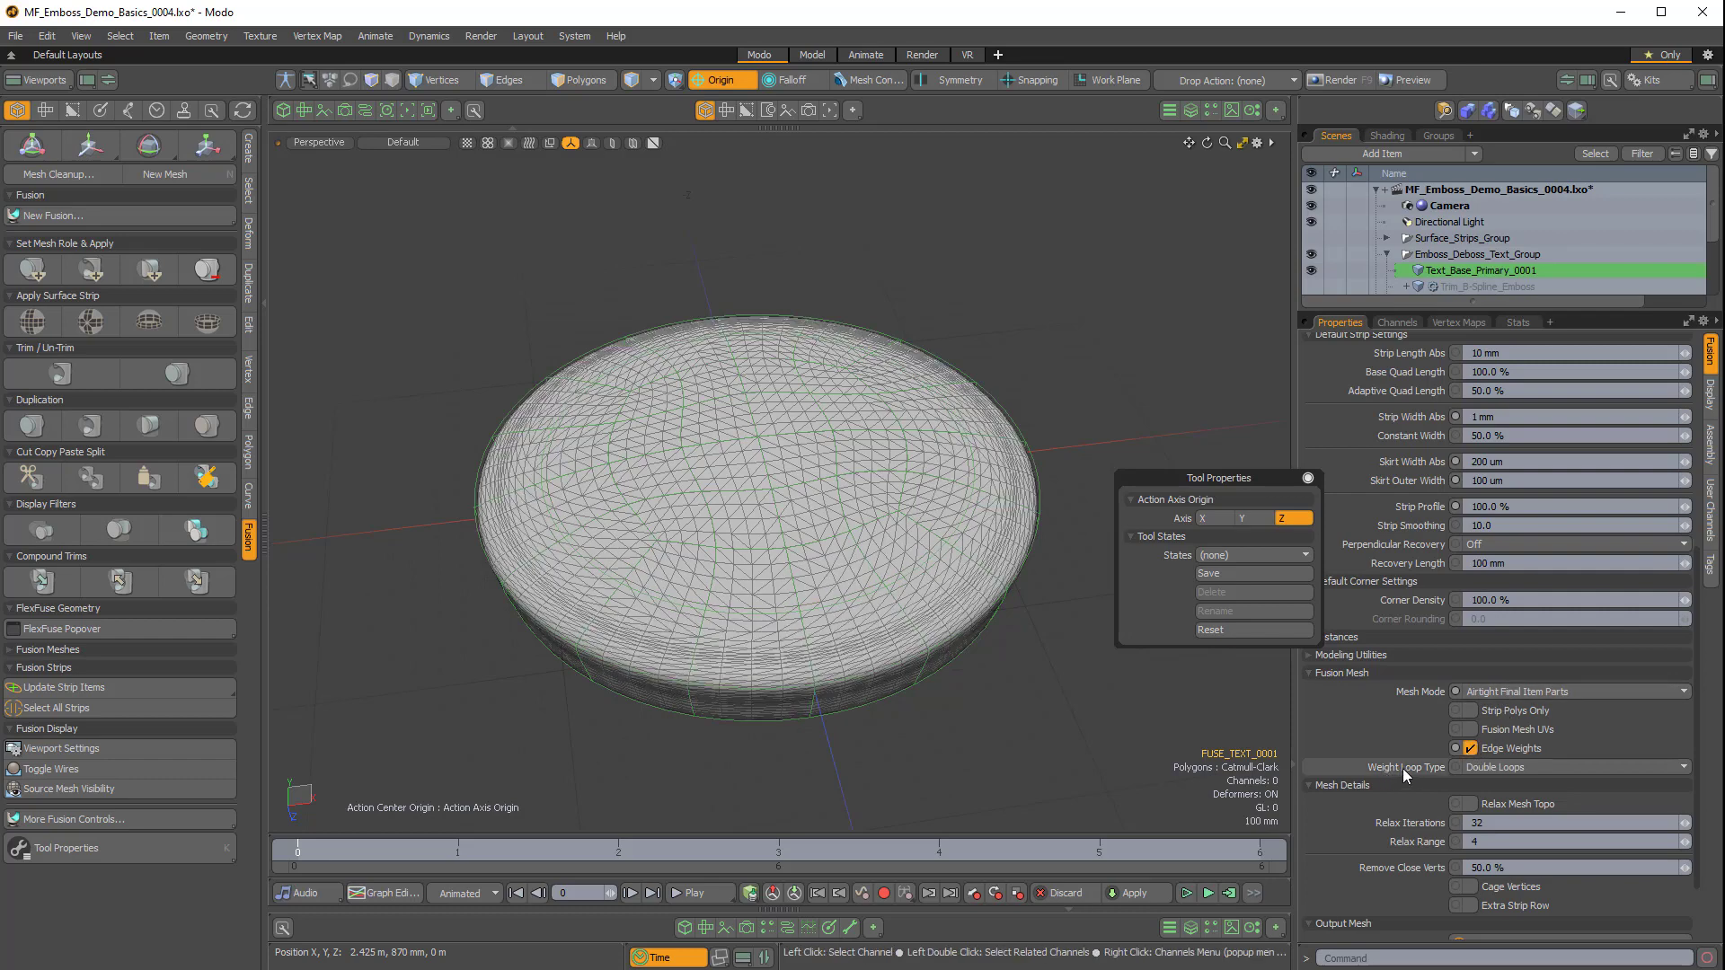
click(1474, 770)
click(1481, 771)
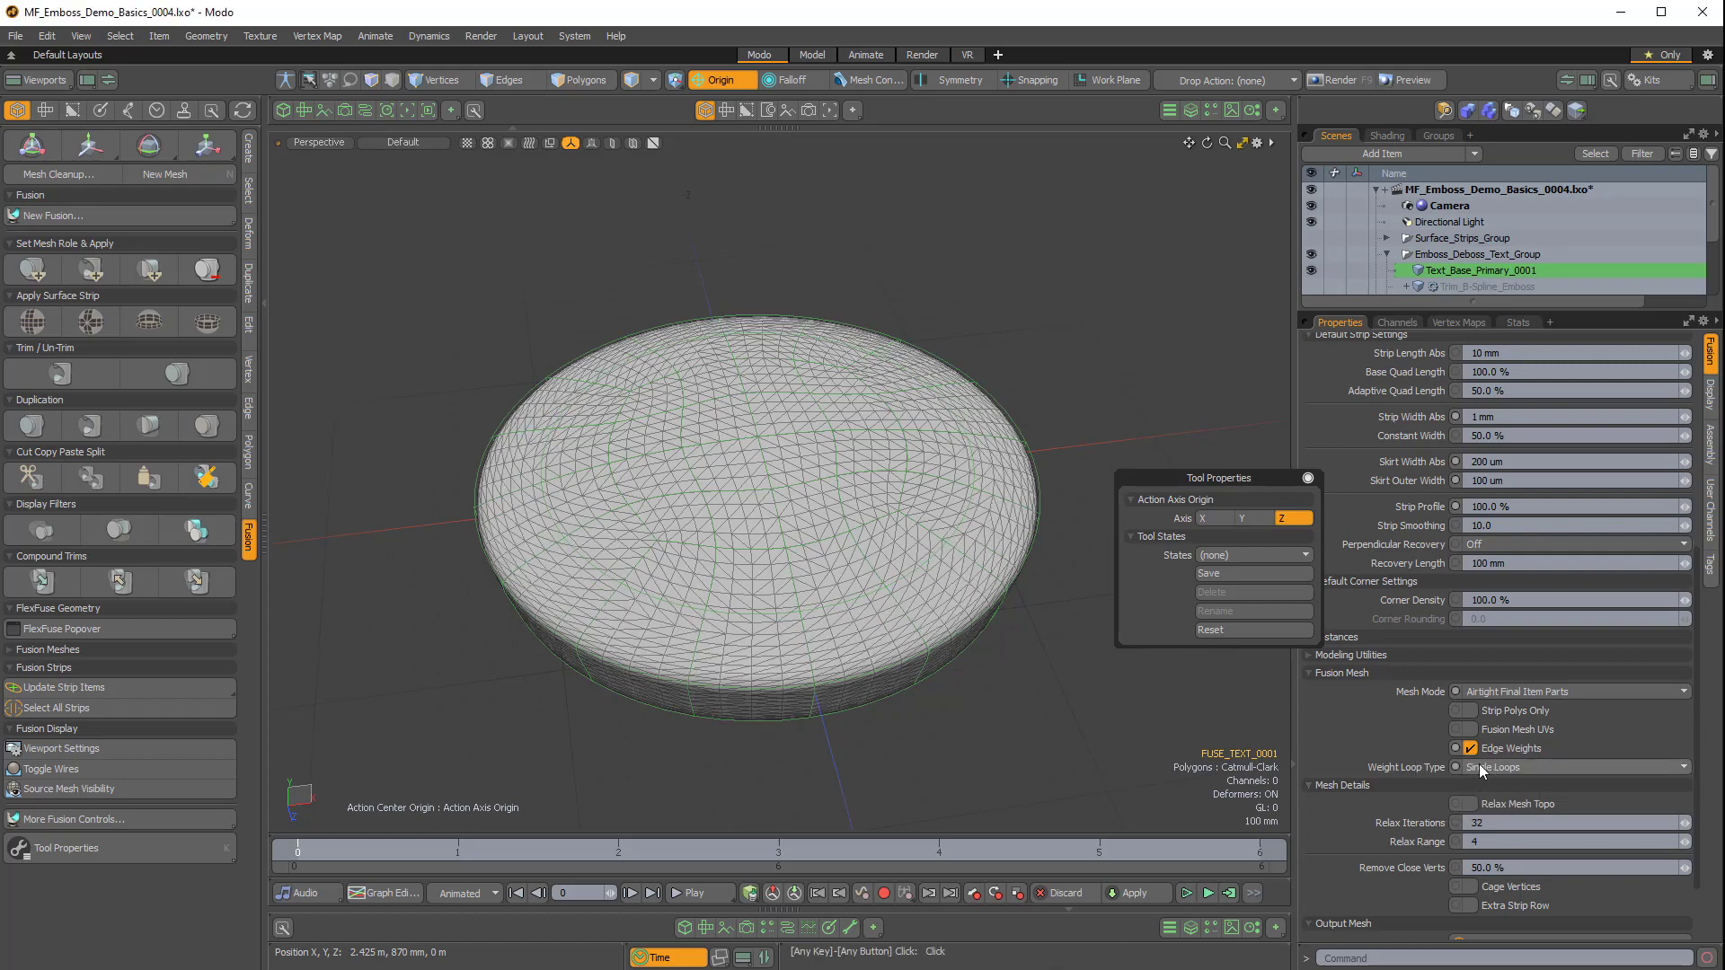
Enlarge the item list, make Trim_B-Spline_Emboss visible, and inspect its position above the disc from the side.
alt+drag(763, 683, 903, 566)
drag(1351, 309, 1356, 545)
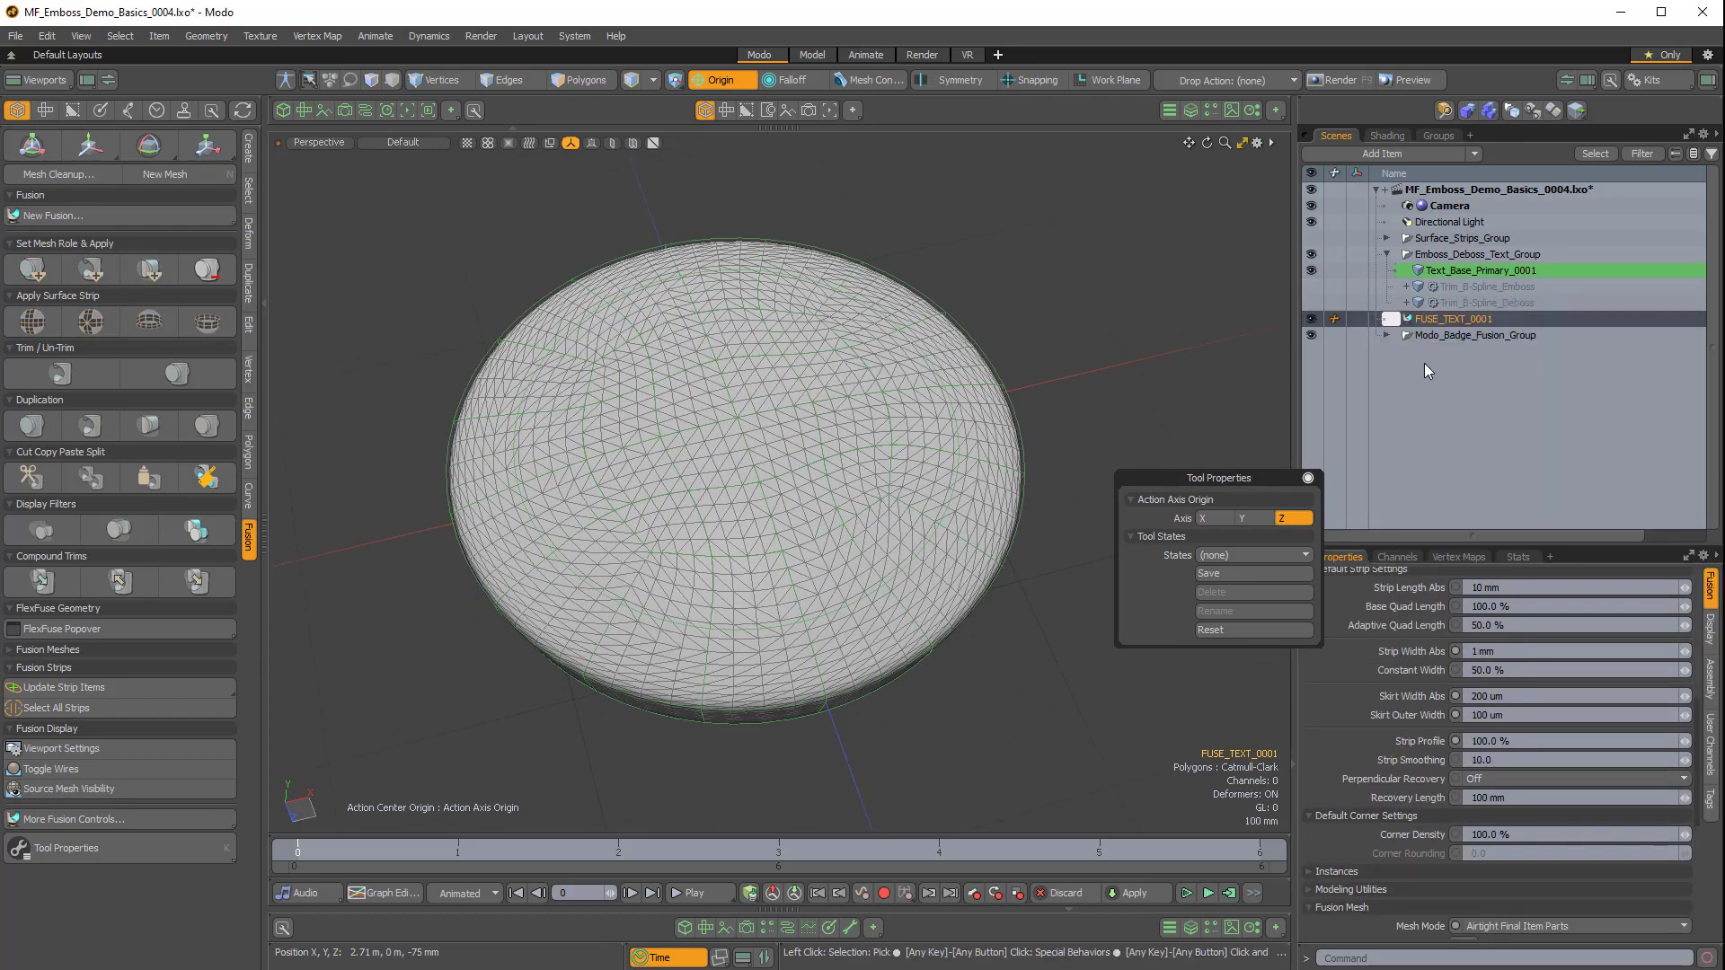
click(1463, 288)
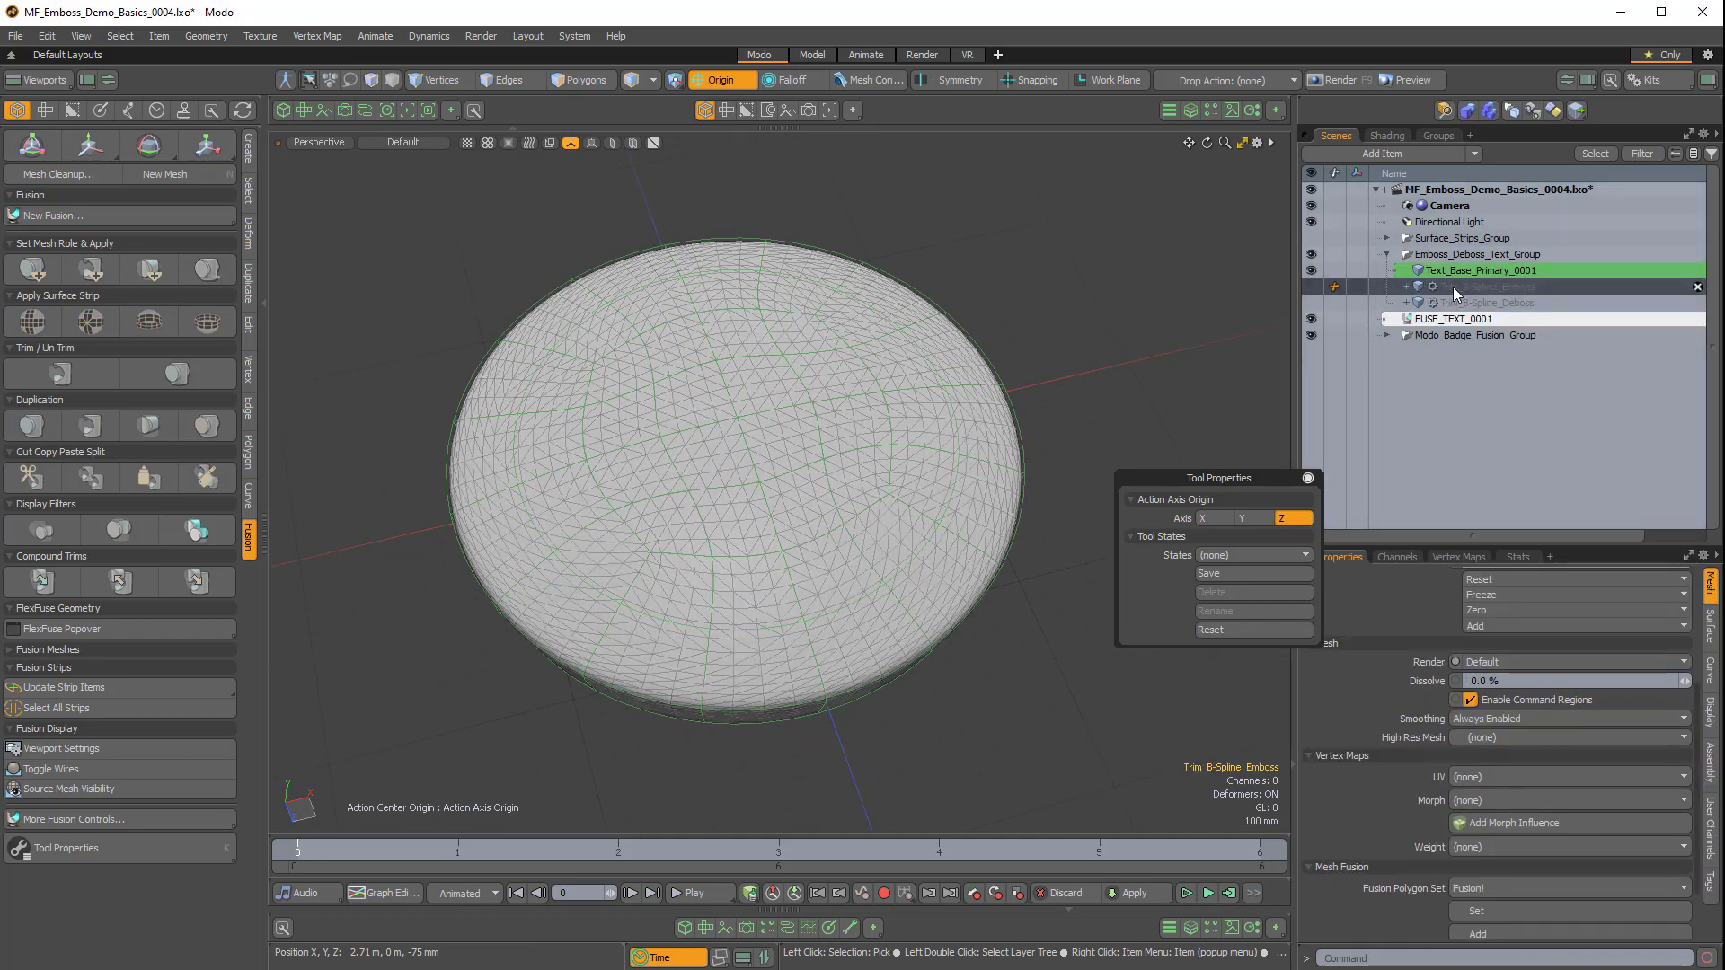
click(1313, 288)
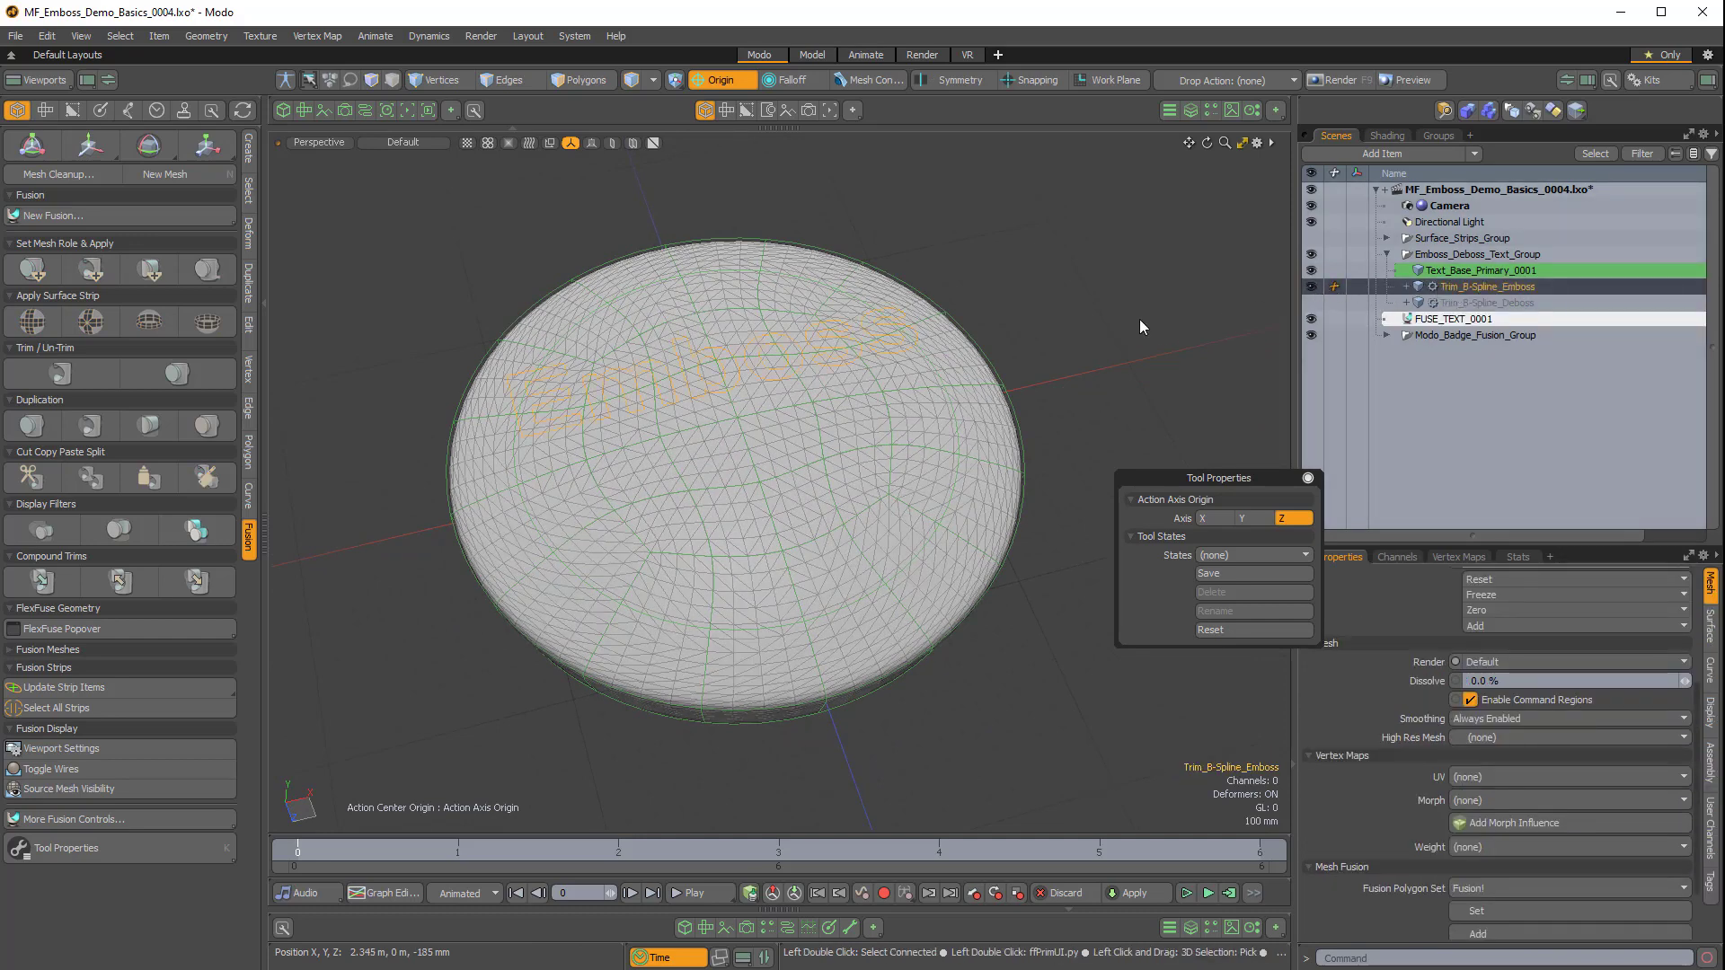
alt+drag(1139, 320, 771, 240)
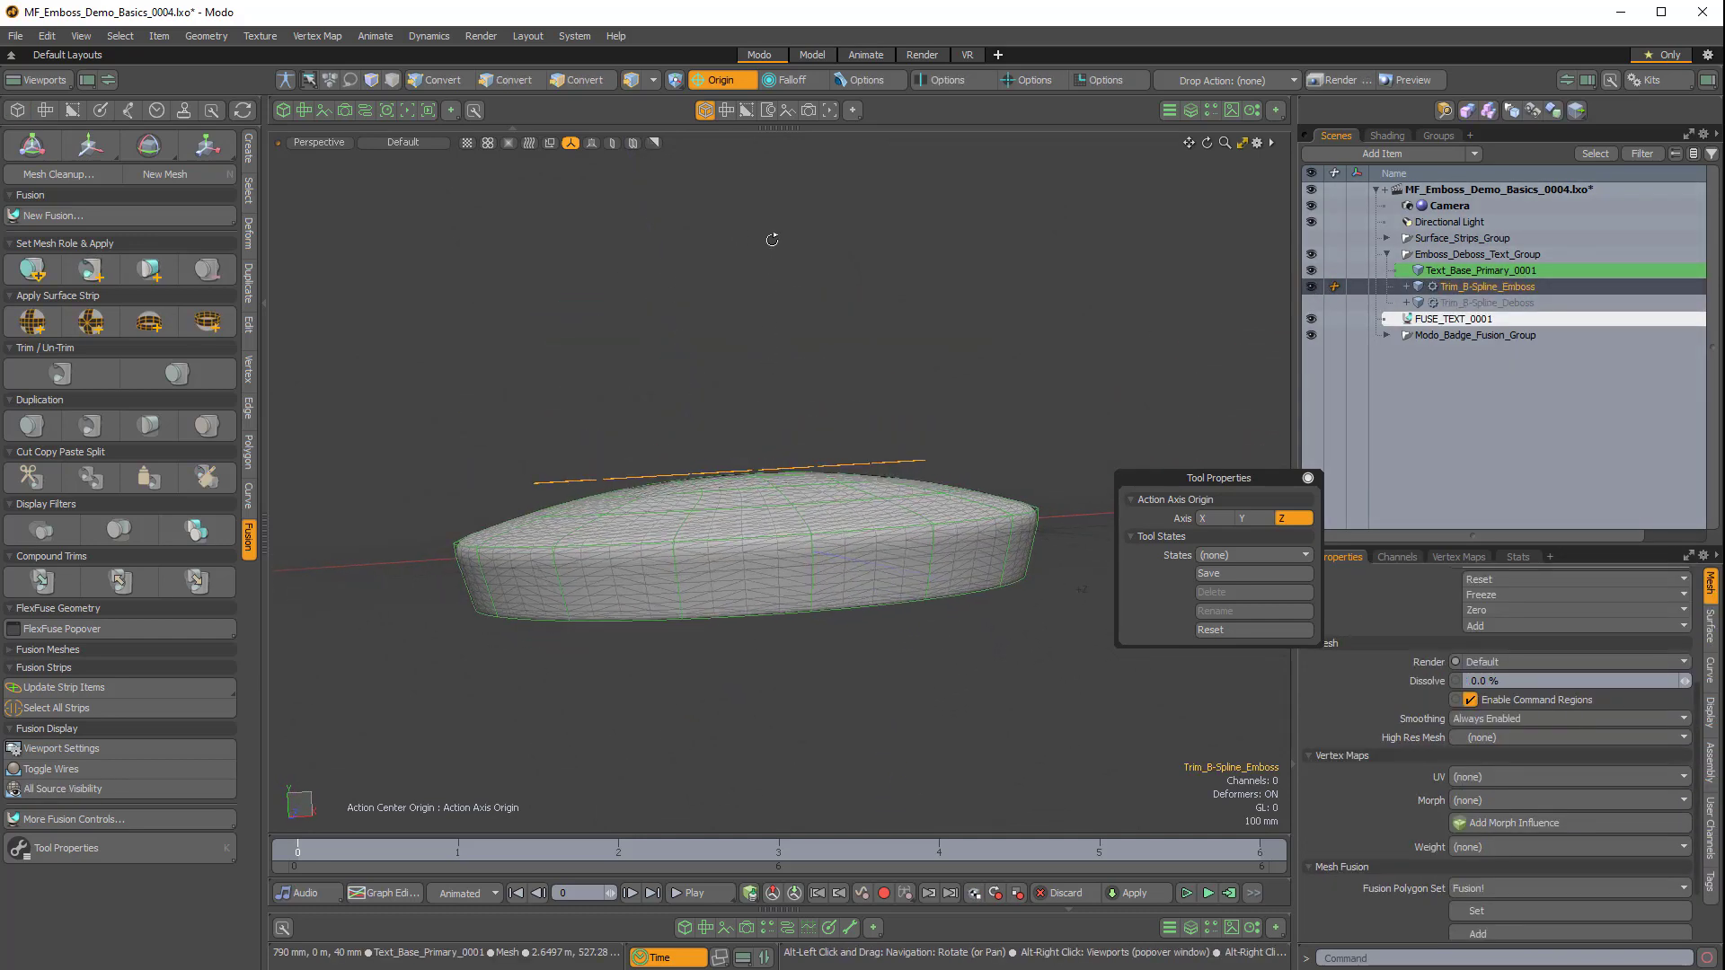
scroll(719, 370, up, 2)
alt+drag(719, 370, 587, 489)
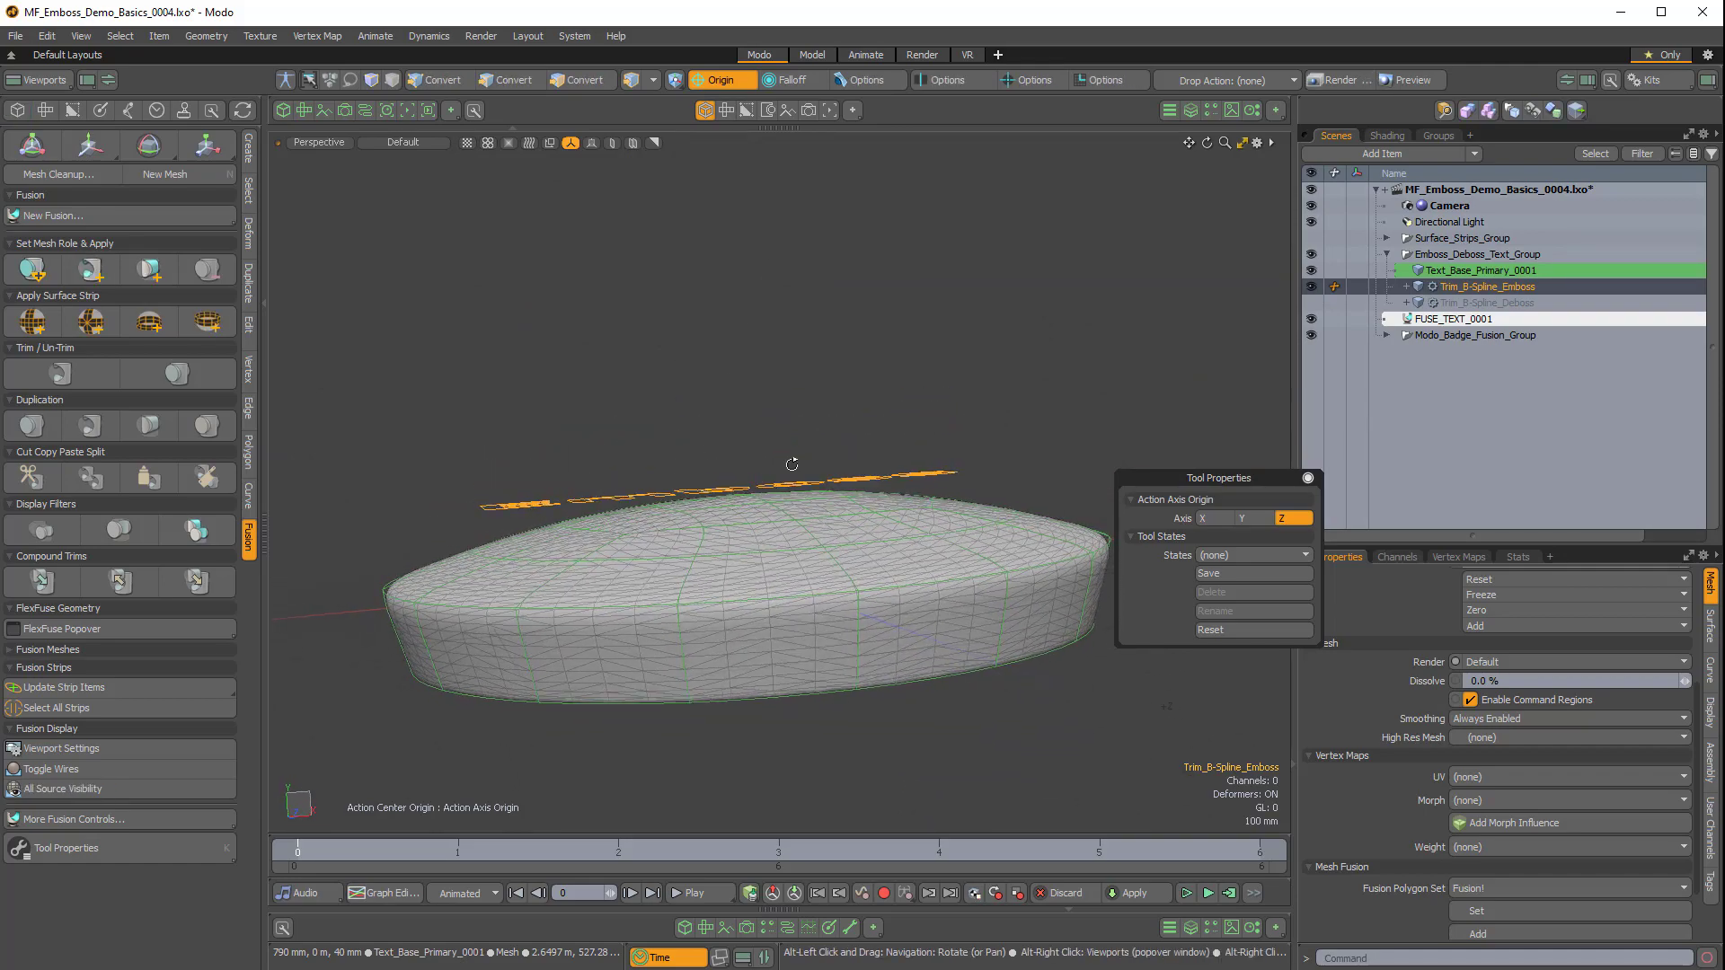
alt+drag(792, 463, 725, 484)
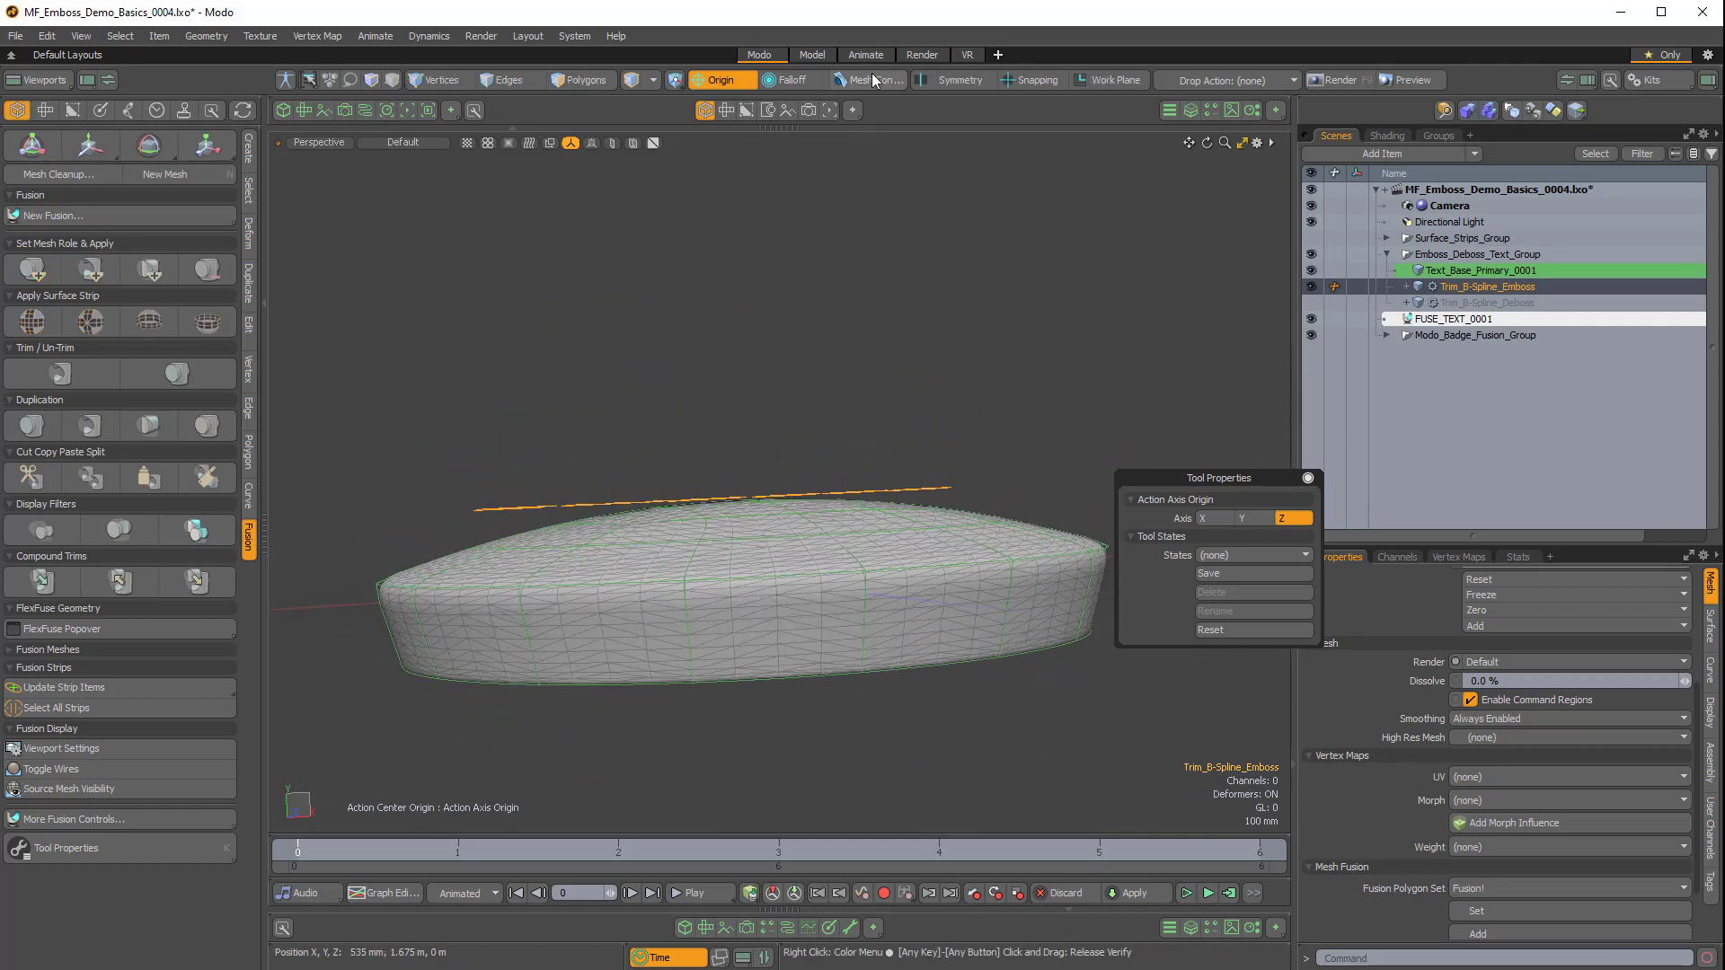
alt+drag(812, 386, 928, 420)
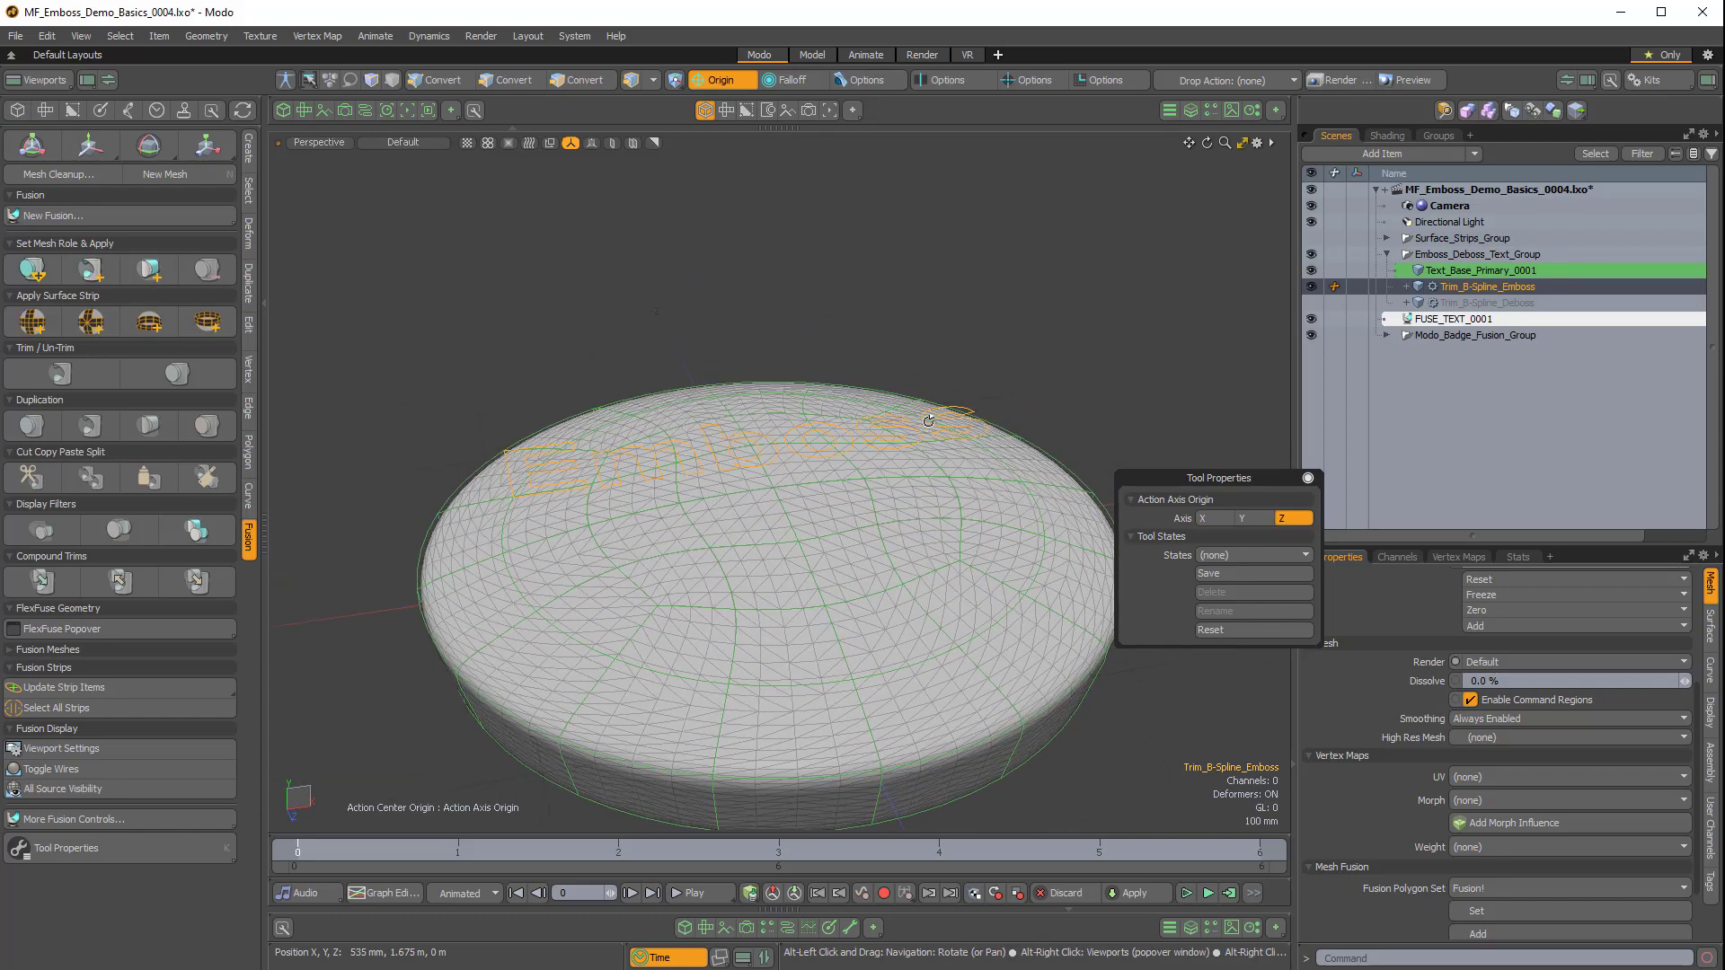
Show the mesh operations list beside the viewport and move the floating Tool Properties window out of the way.
click(1191, 111)
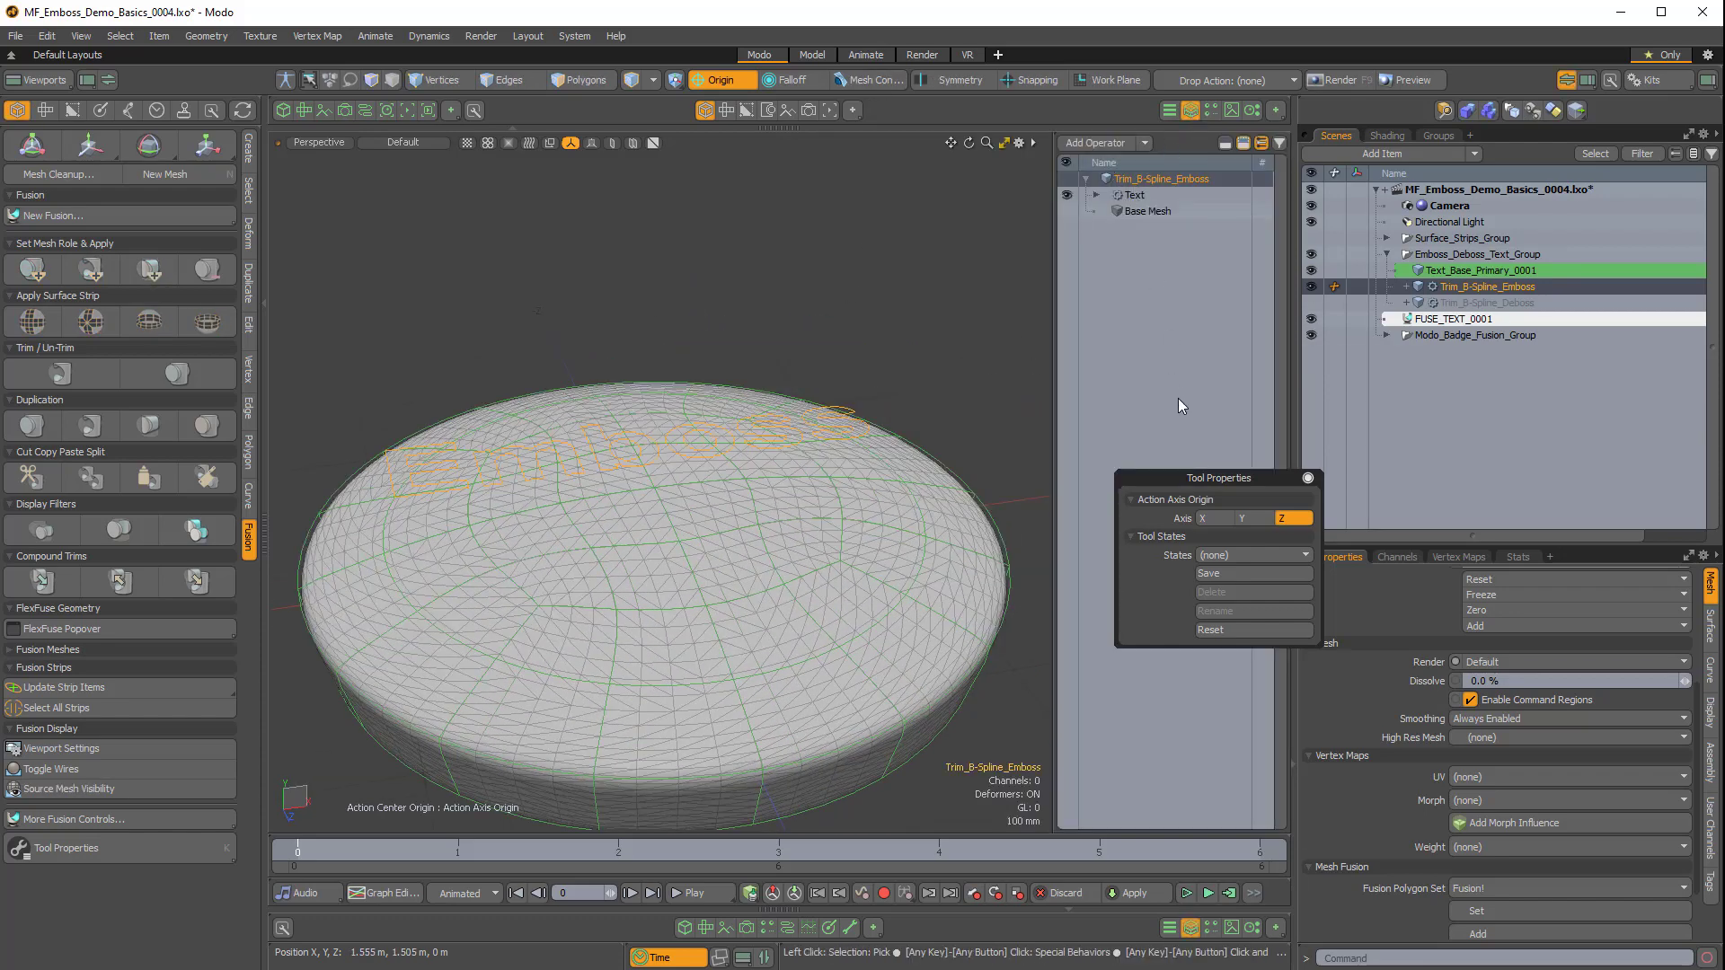
drag(1179, 478, 374, 138)
alt+drag(779, 393, 754, 426)
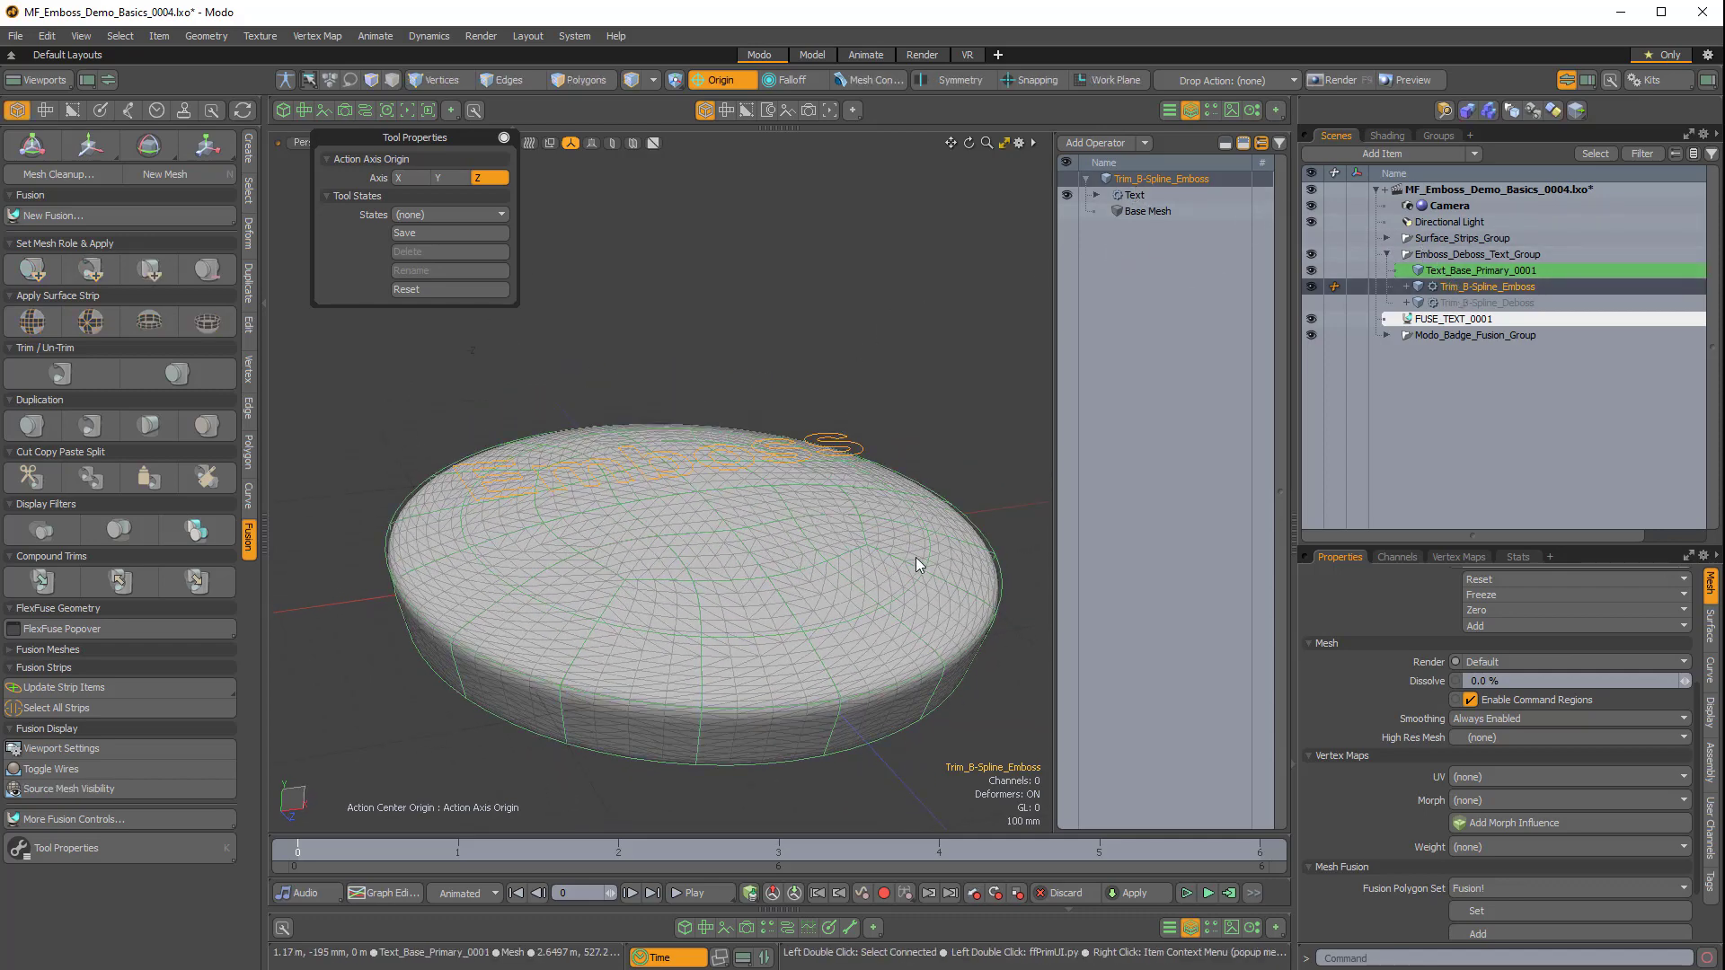
Apply Trim_B-Spline_Emboss to Text_Base_Primary_0001 as a surface strip and check the text strips up close.
shift+click(843, 526)
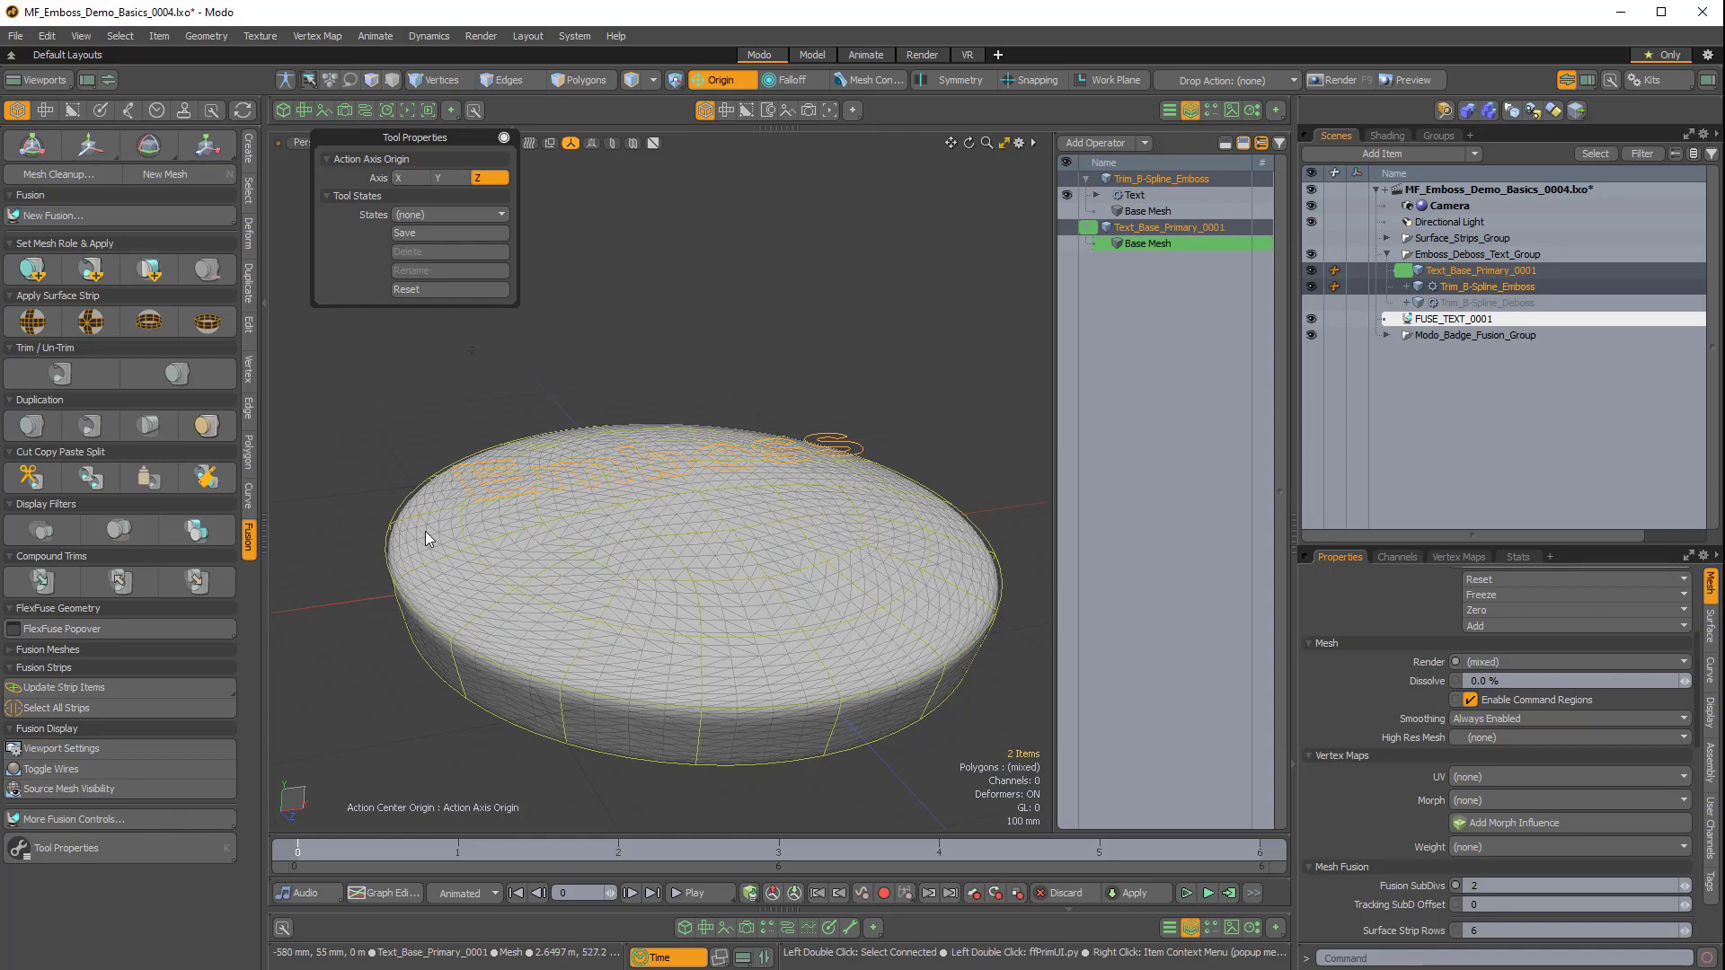
click(39, 322)
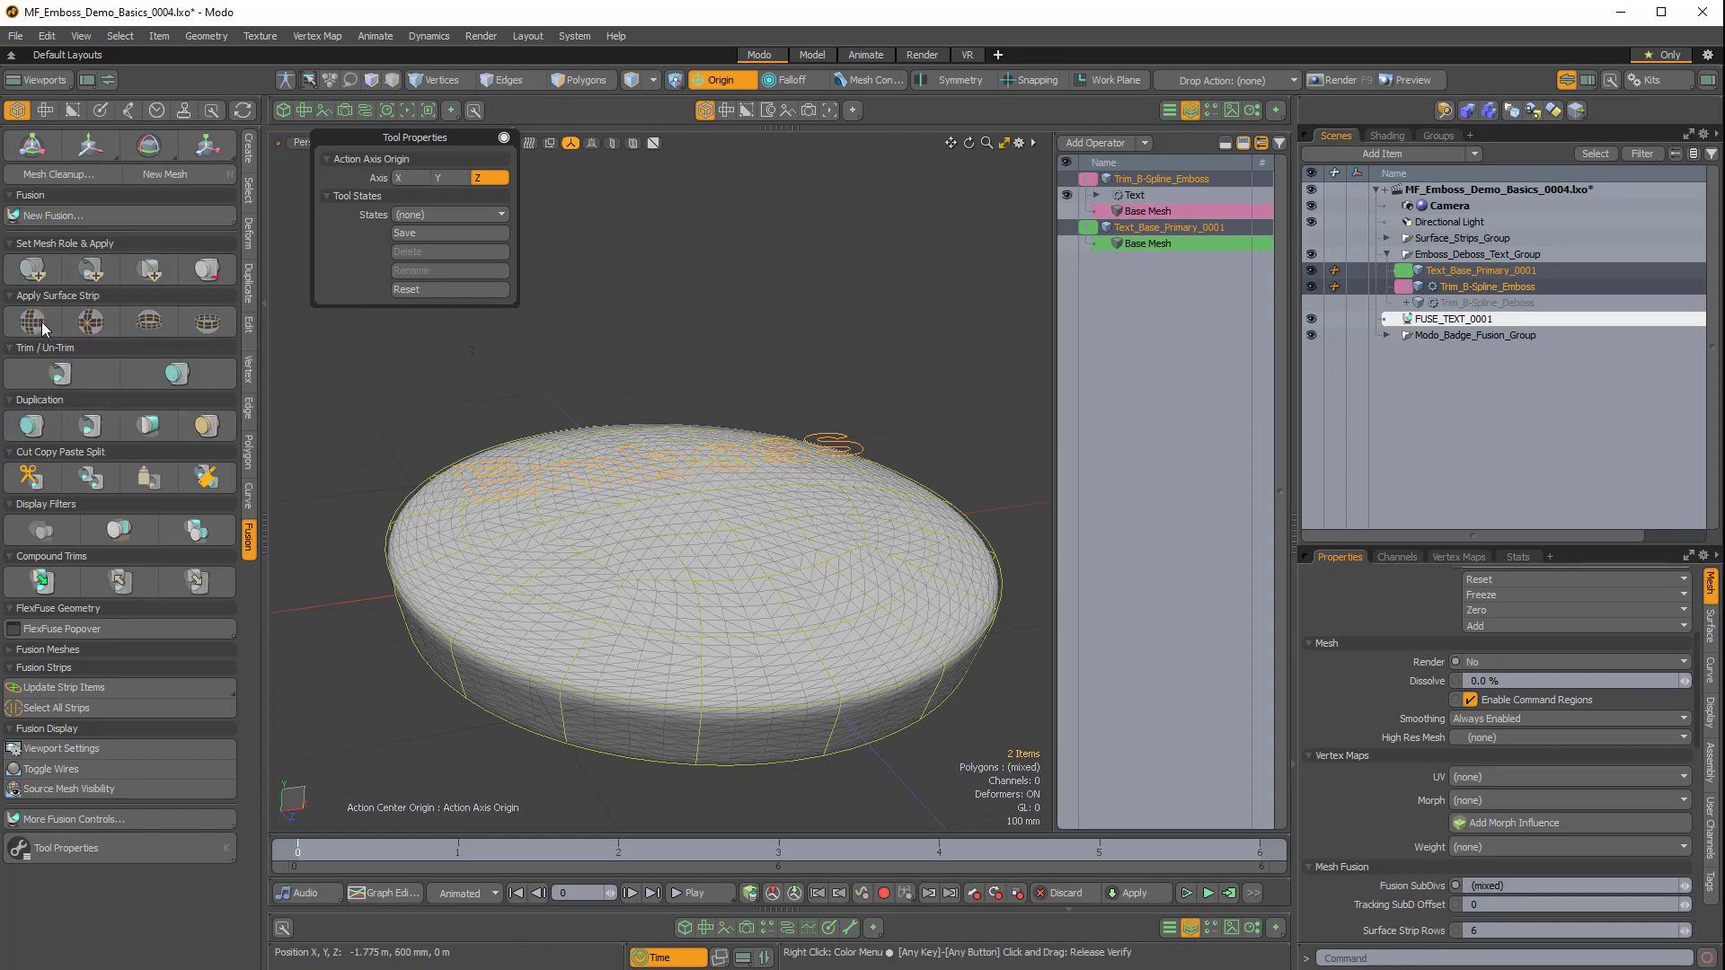
alt+drag(665, 427, 633, 502)
scroll(714, 552, up, 5)
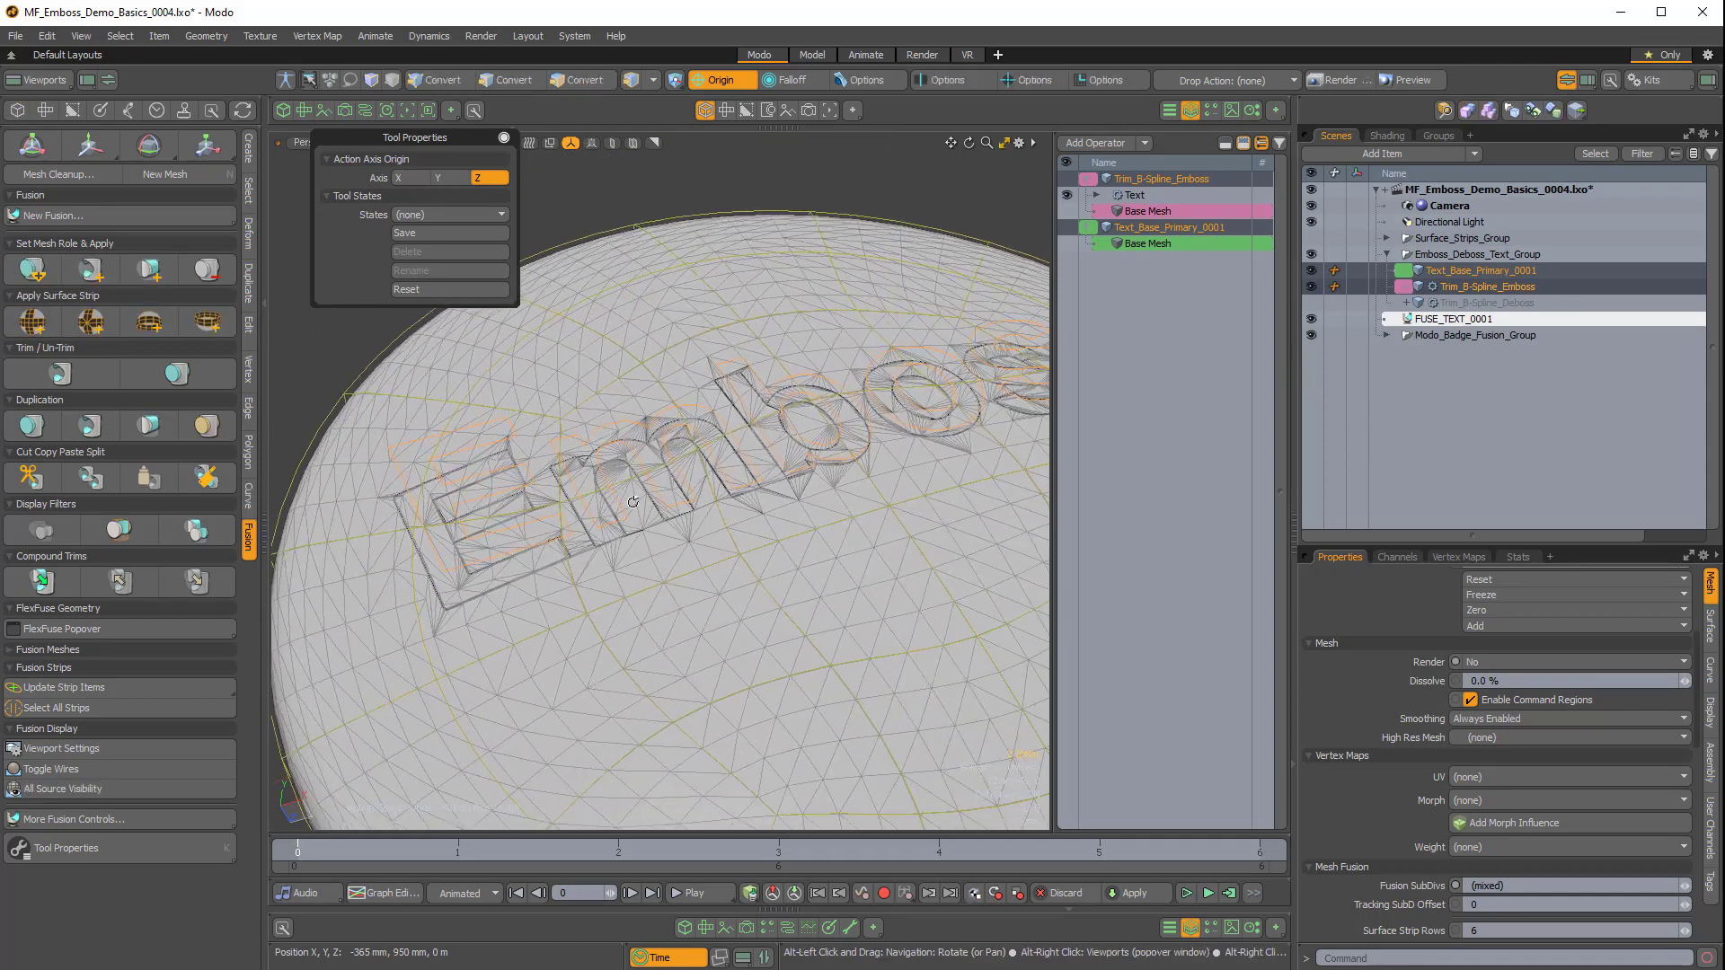
Check the Text operator's settings and rename the two B-Spline text trims Trim_Bezier_Emboss and Trim_Bezier_Deboss.
click(1456, 288)
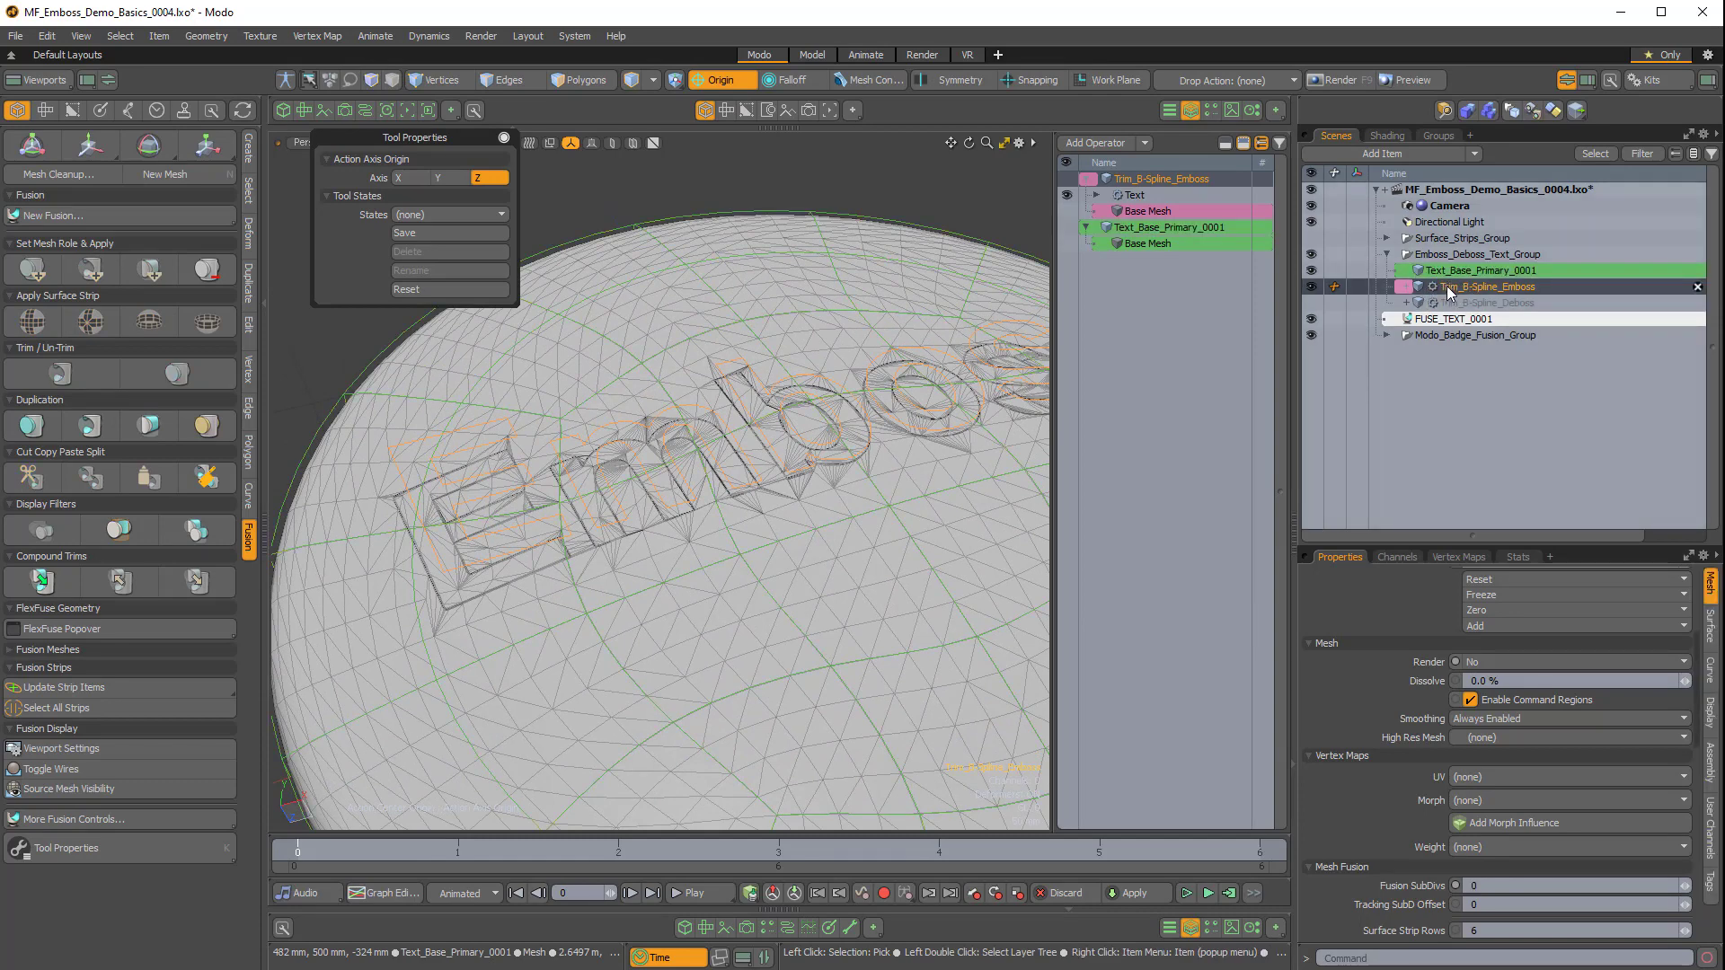
click(1134, 196)
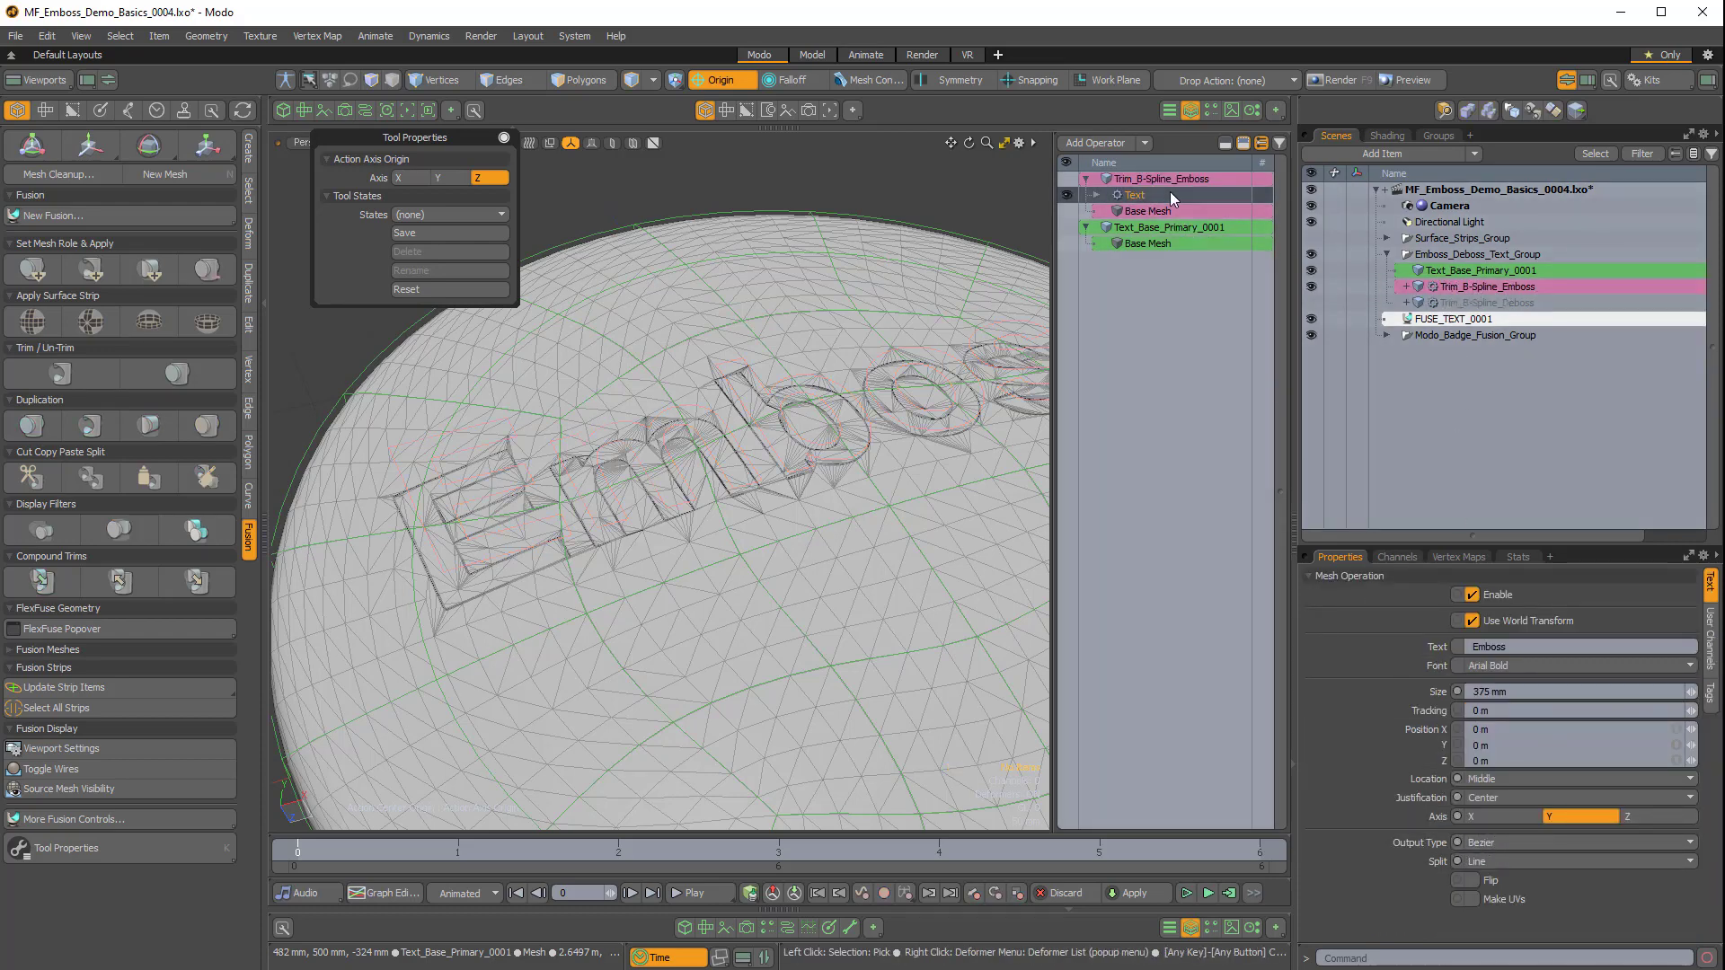
click(1502, 288)
double_click(1495, 287)
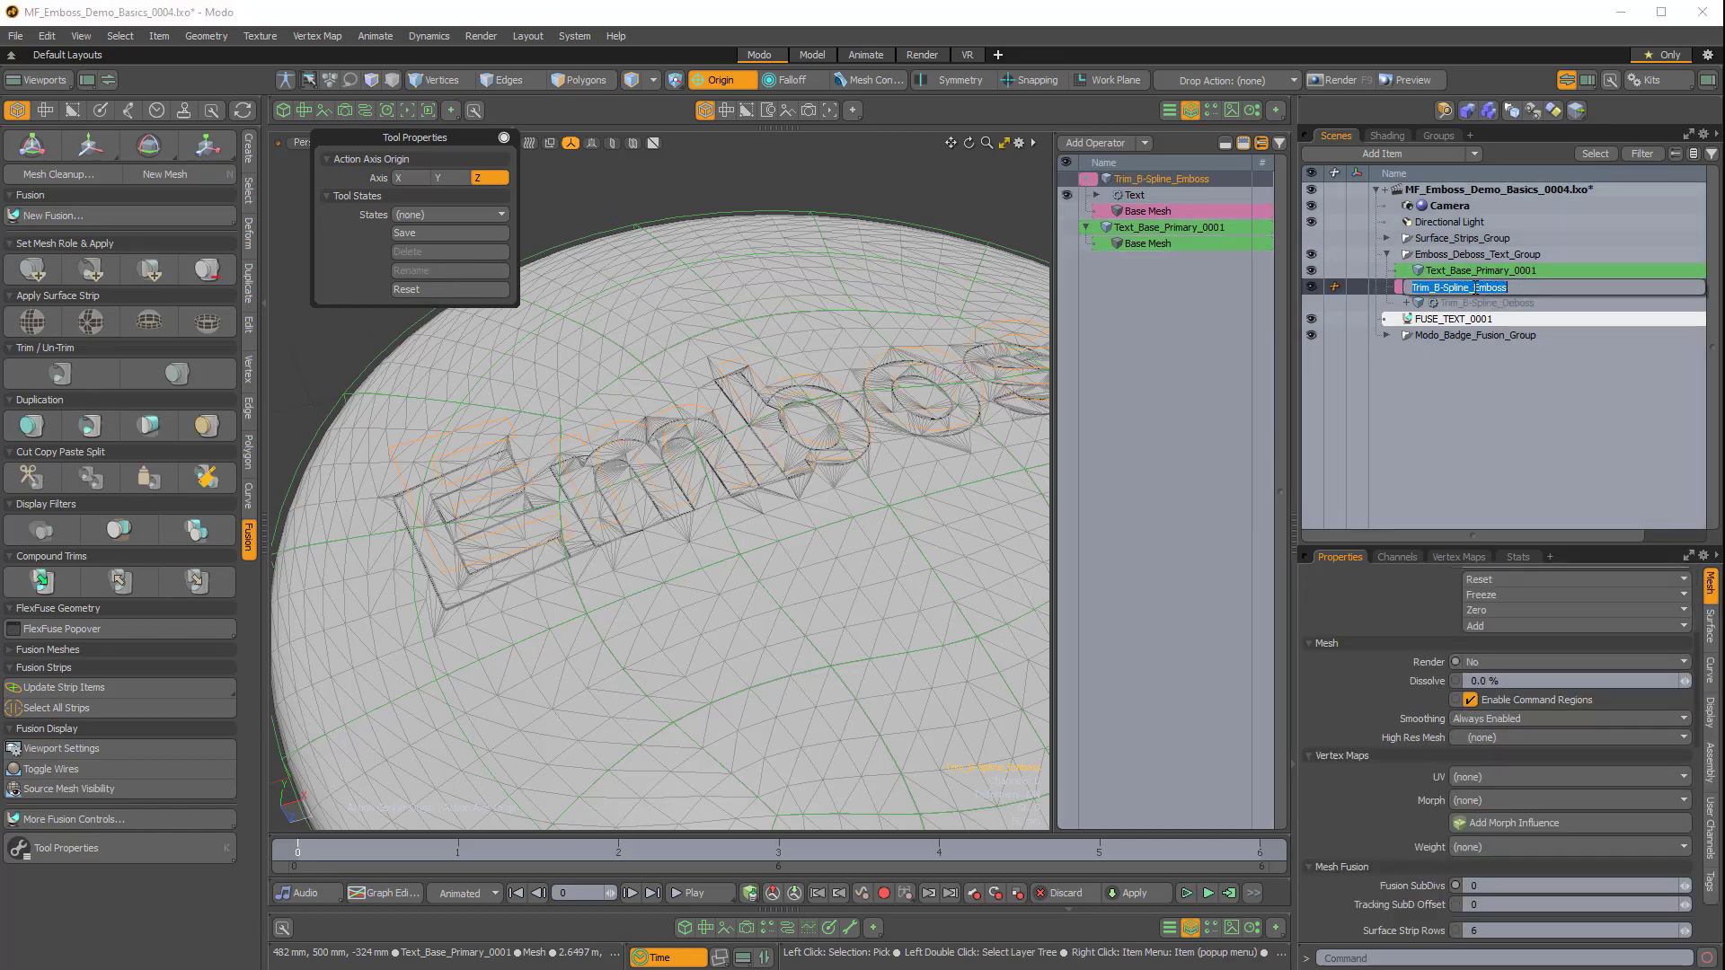
text(ier)
key(Return)
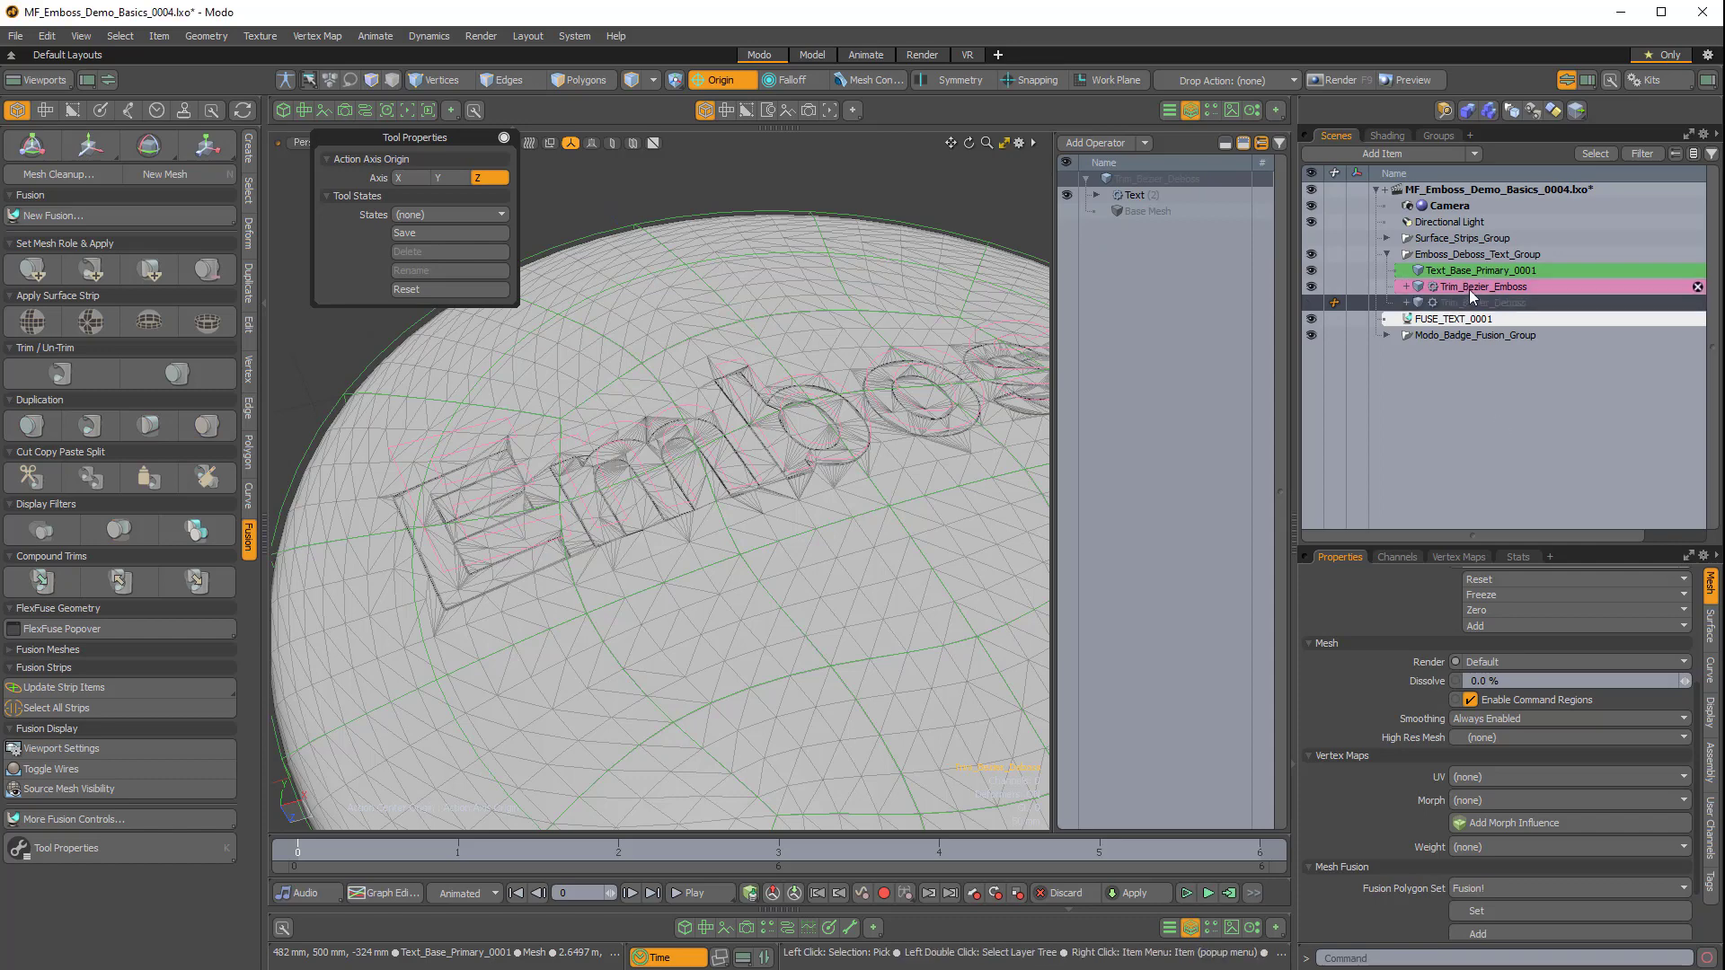
Hide the mesh operations list and enlarge the properties area to show the Mesh Fusion settings of Trim_Bezier_Emboss.
mouse_move(764, 573)
alt+mouse_down()
mouse_move(760, 512)
mouse_move(770, 545)
alt+mouse_up()
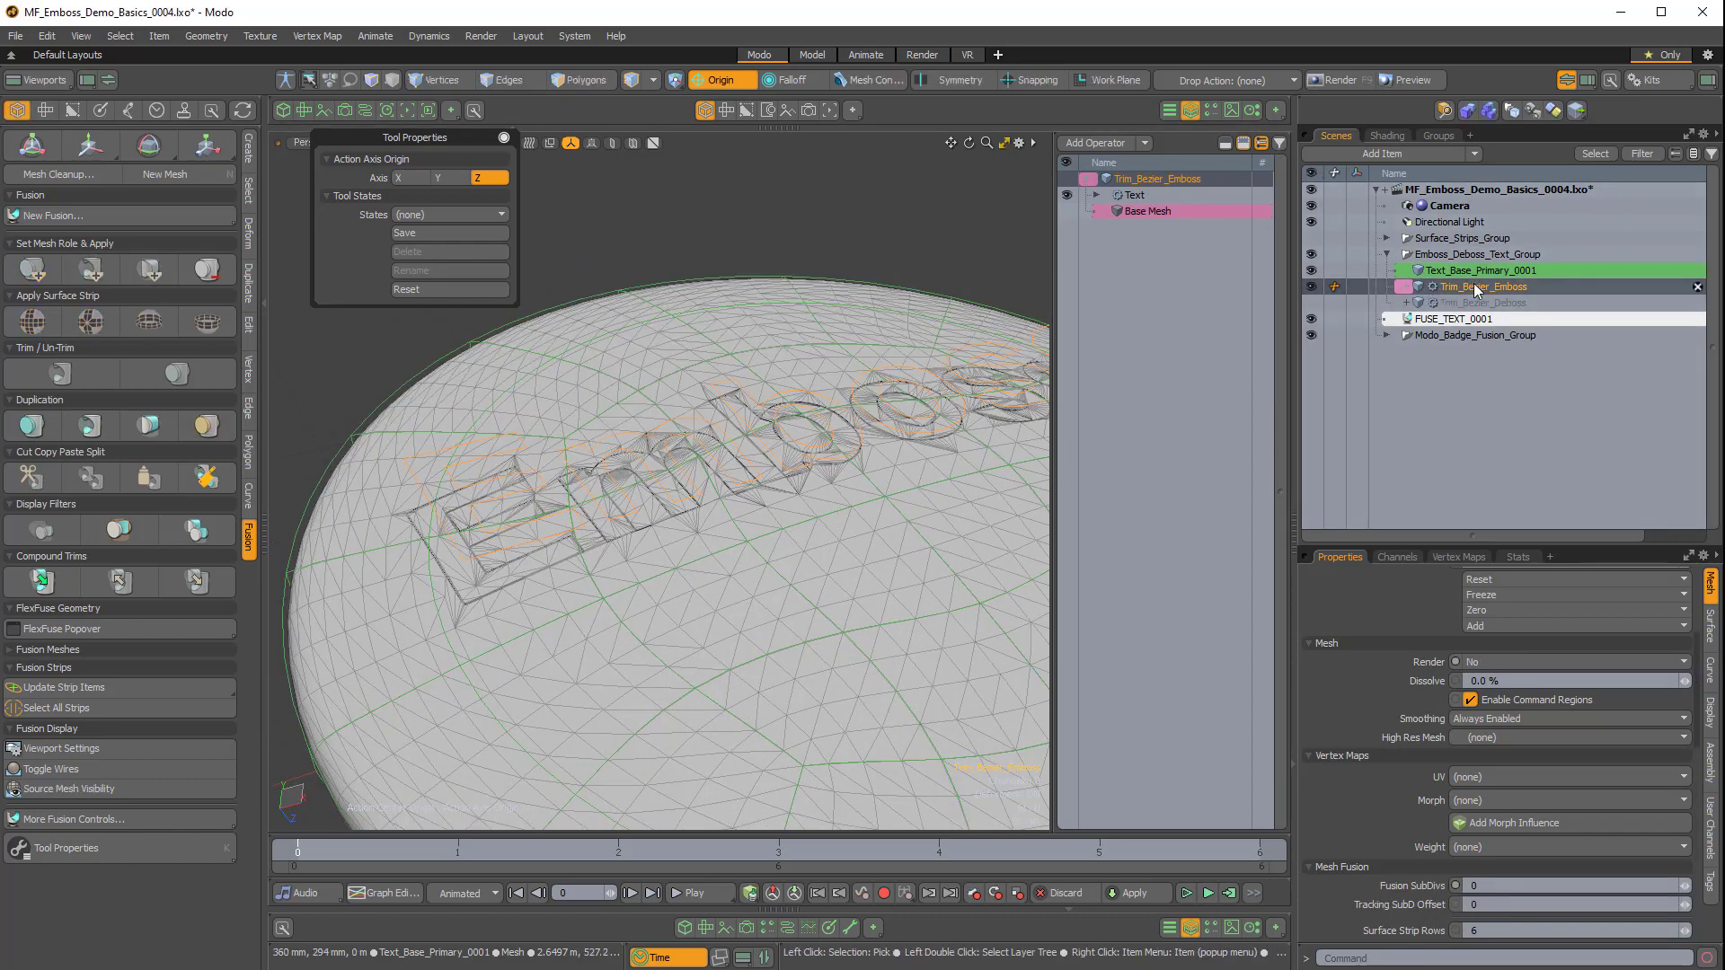
click(1191, 112)
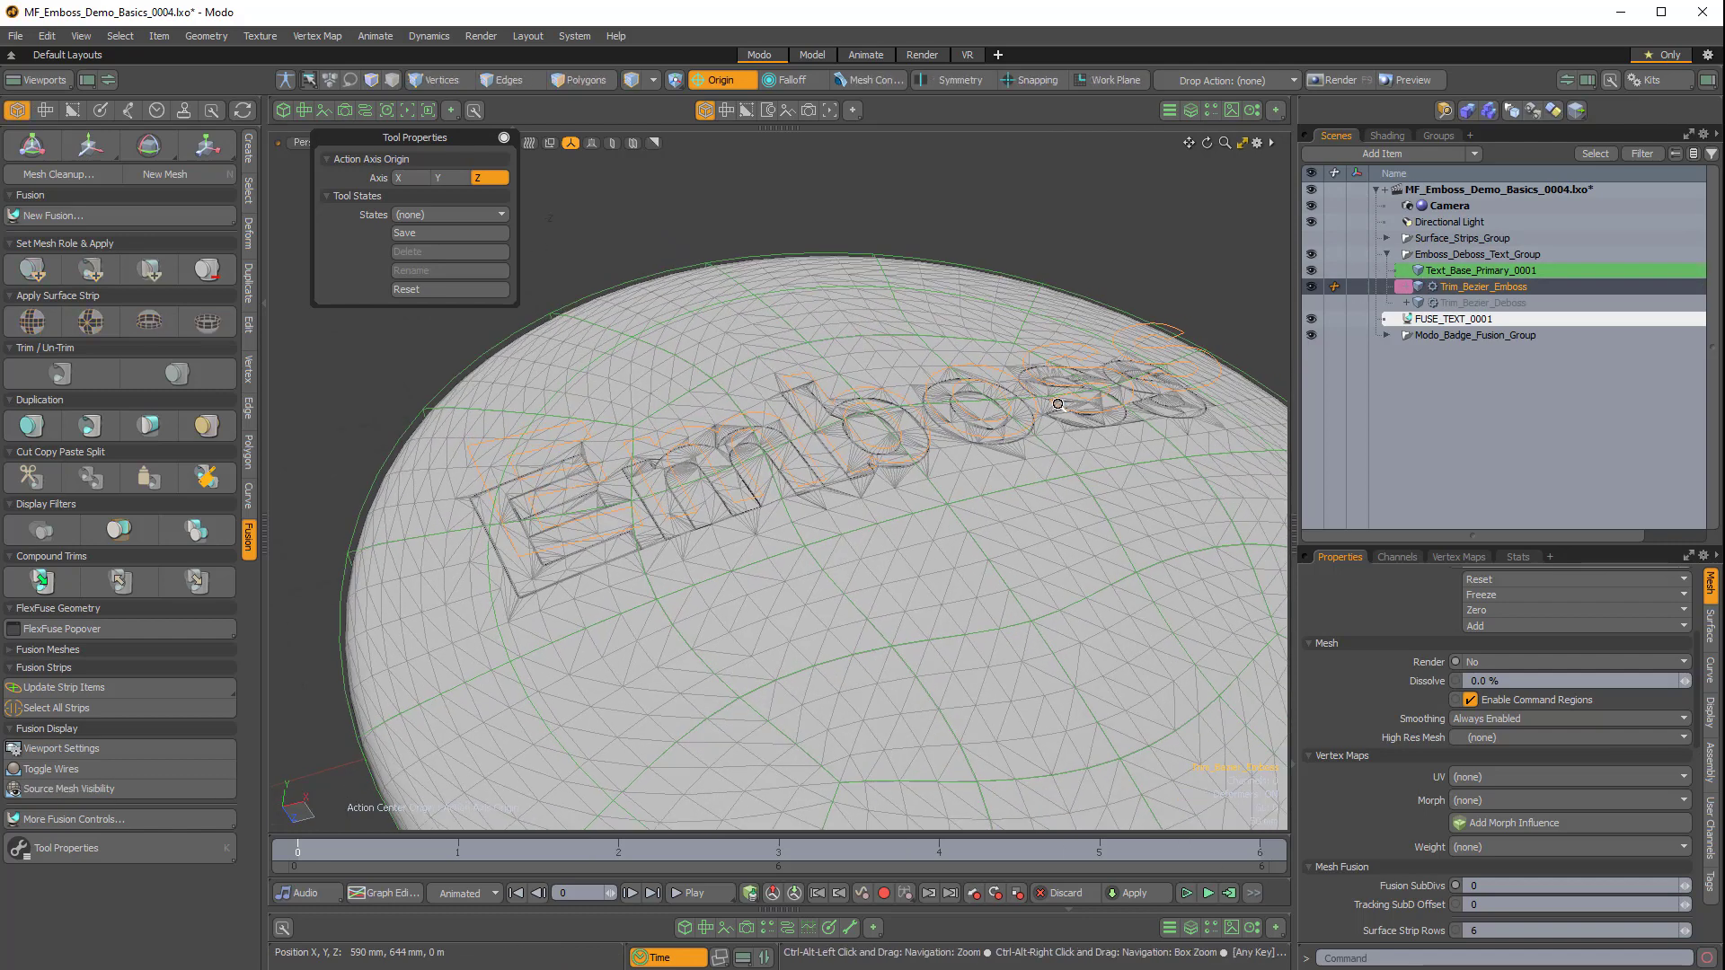
click(1399, 546)
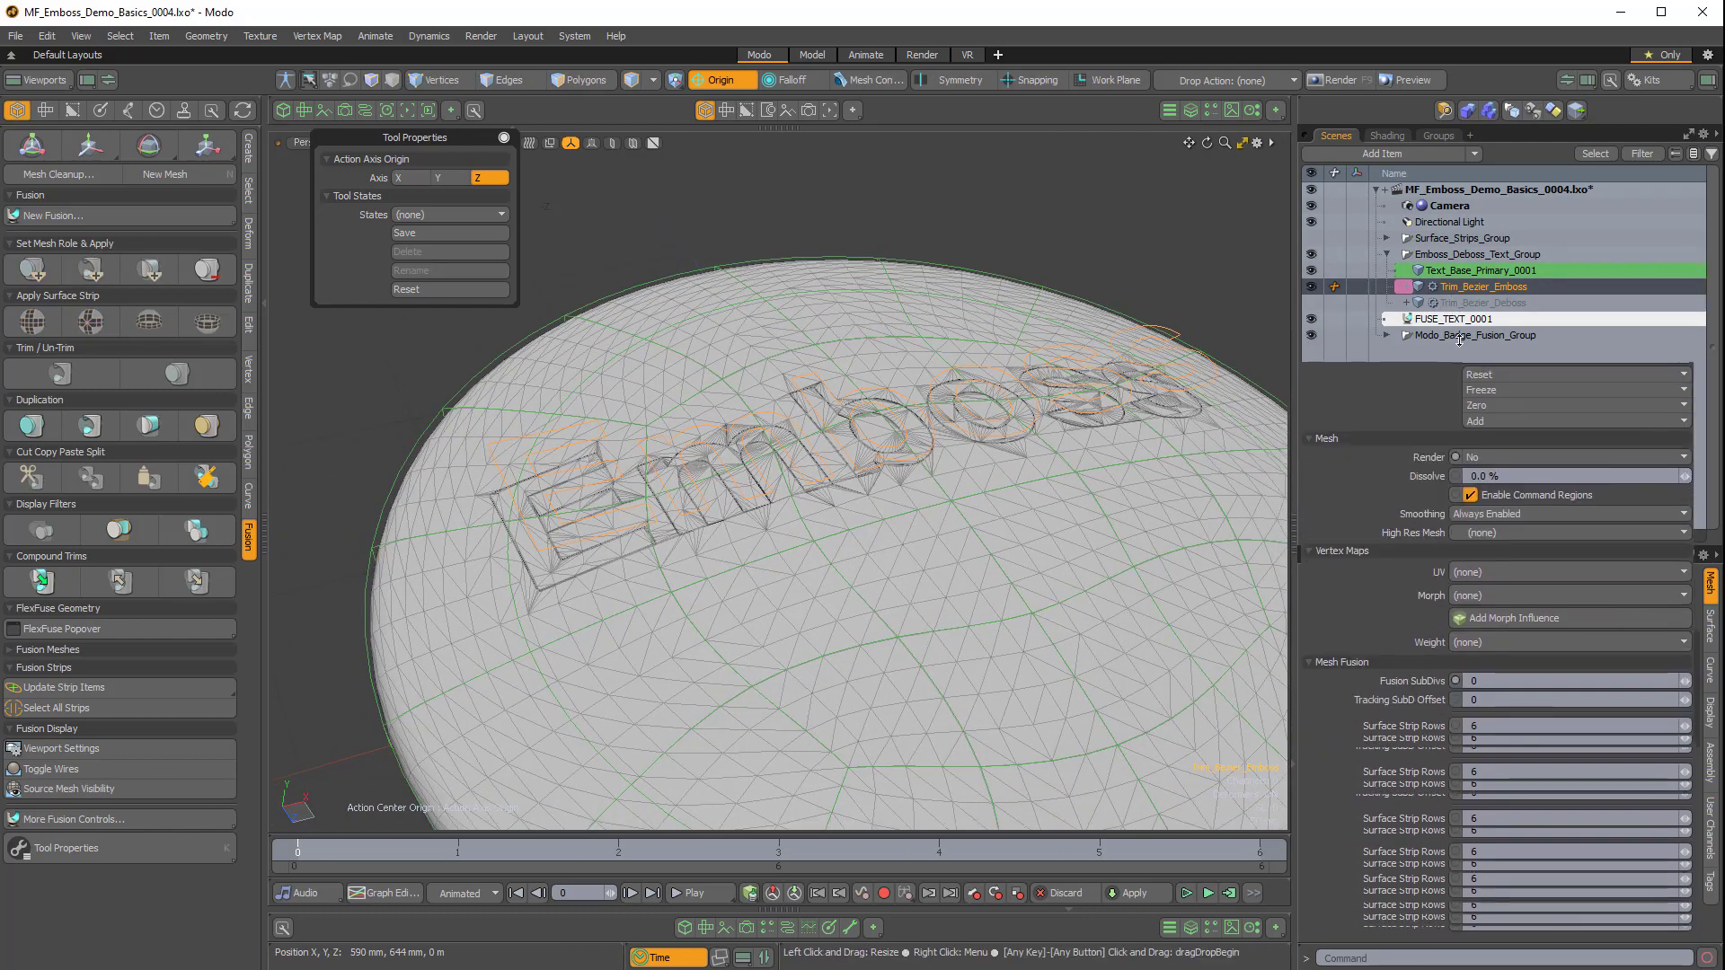
scroll(1398, 546, down, 2)
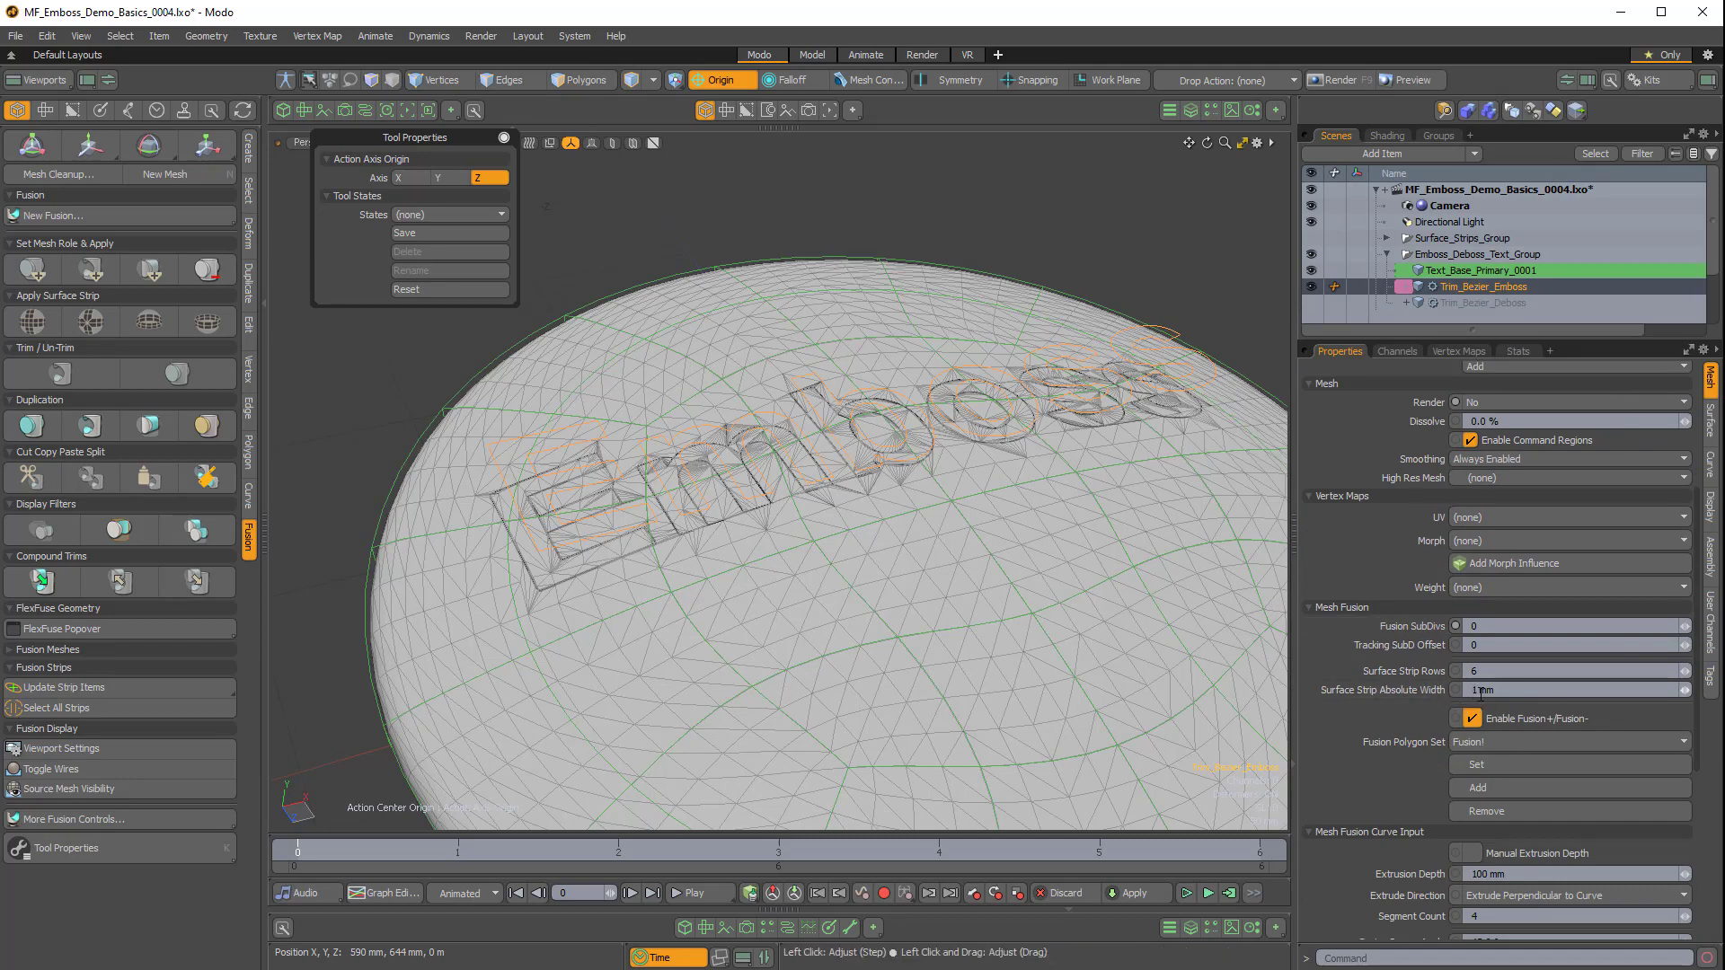
Review the Extrude Direction options for Trim_Bezier_Emboss and turn on Enable Embossing.
alt+drag(831, 472, 997, 512)
scroll(1363, 661, down, 2)
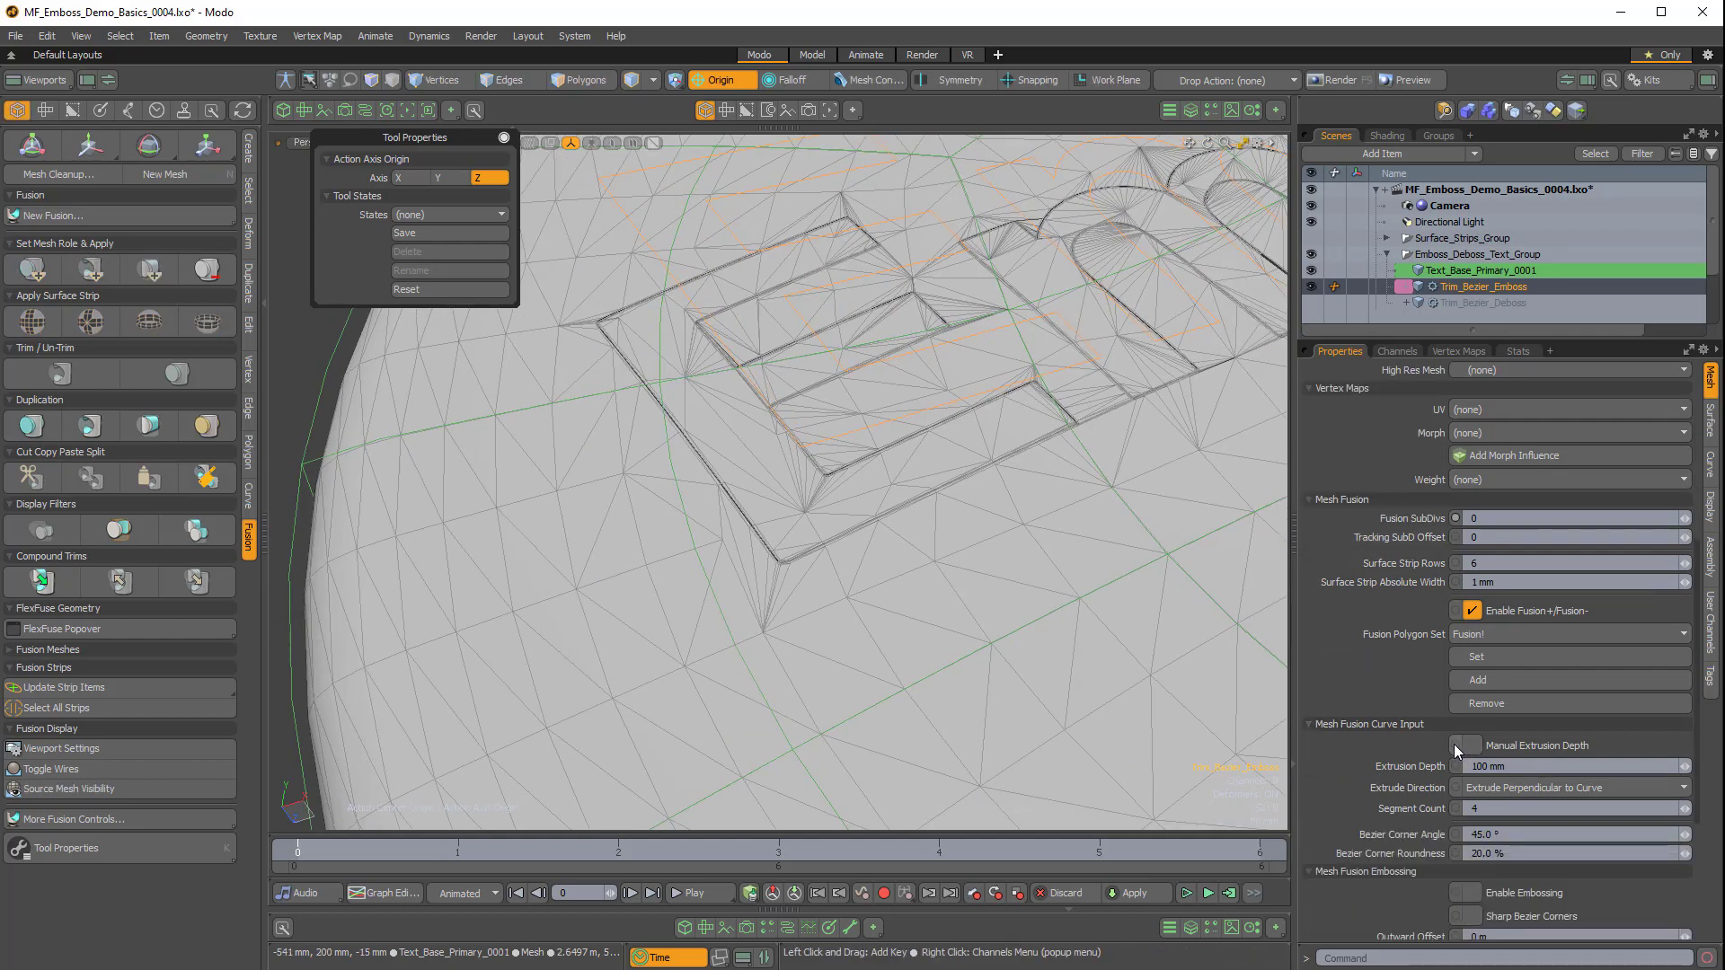
click(1497, 796)
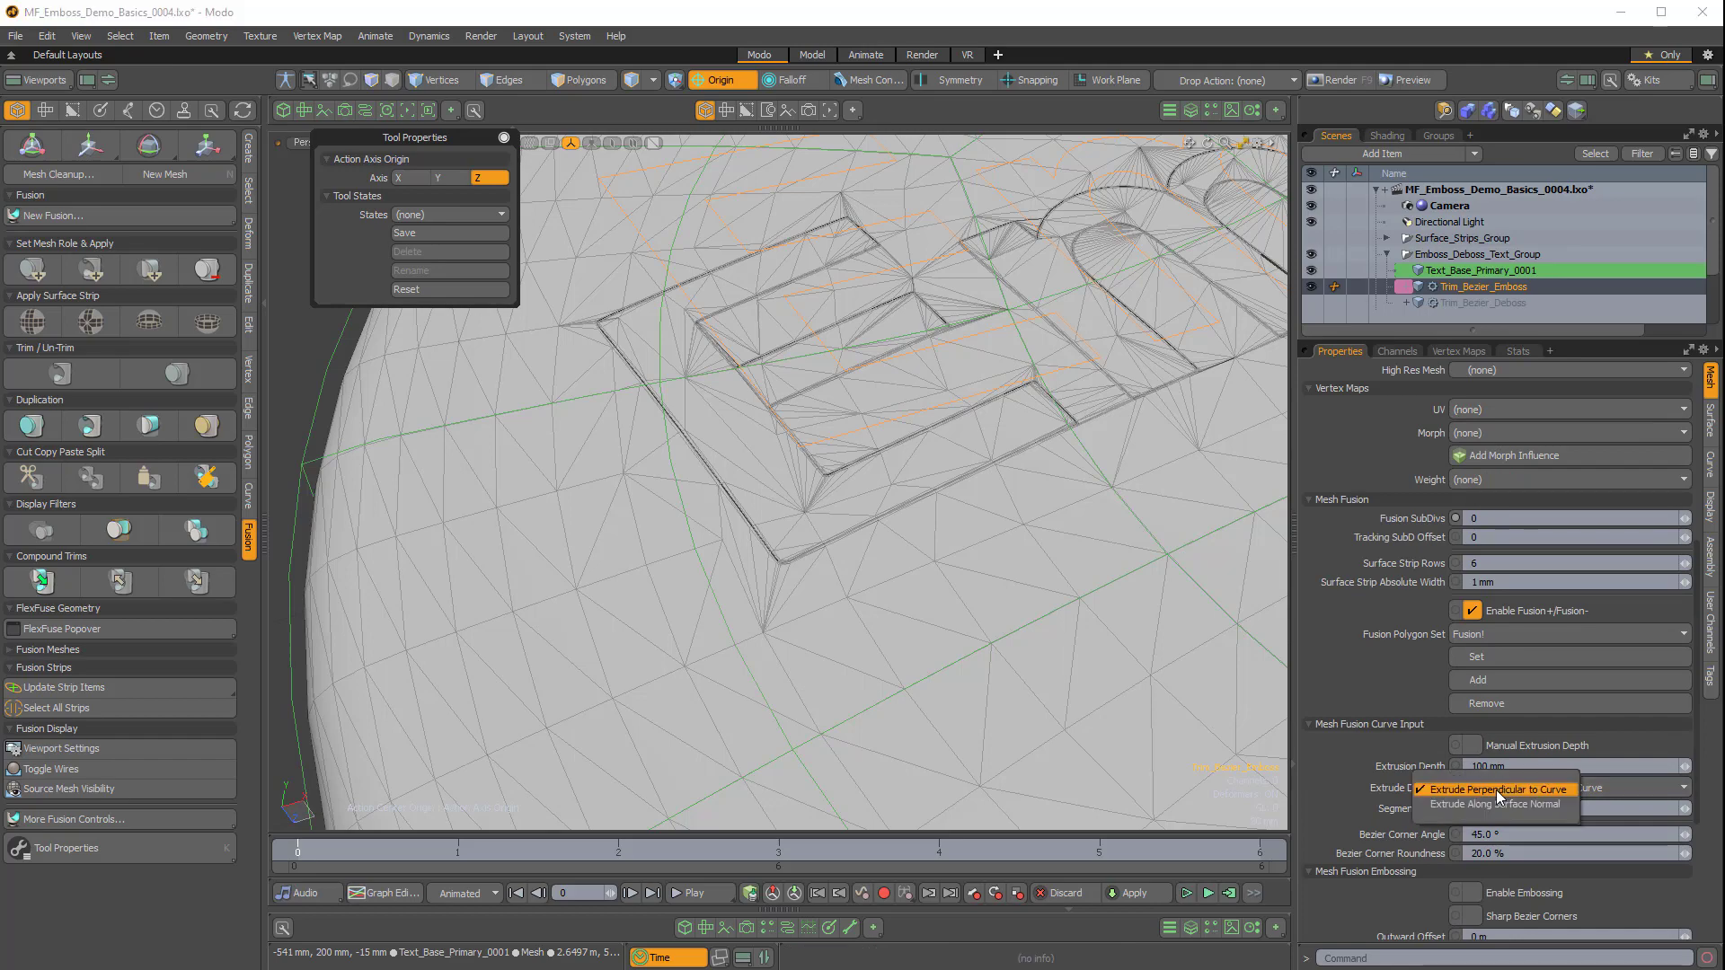
click(1393, 792)
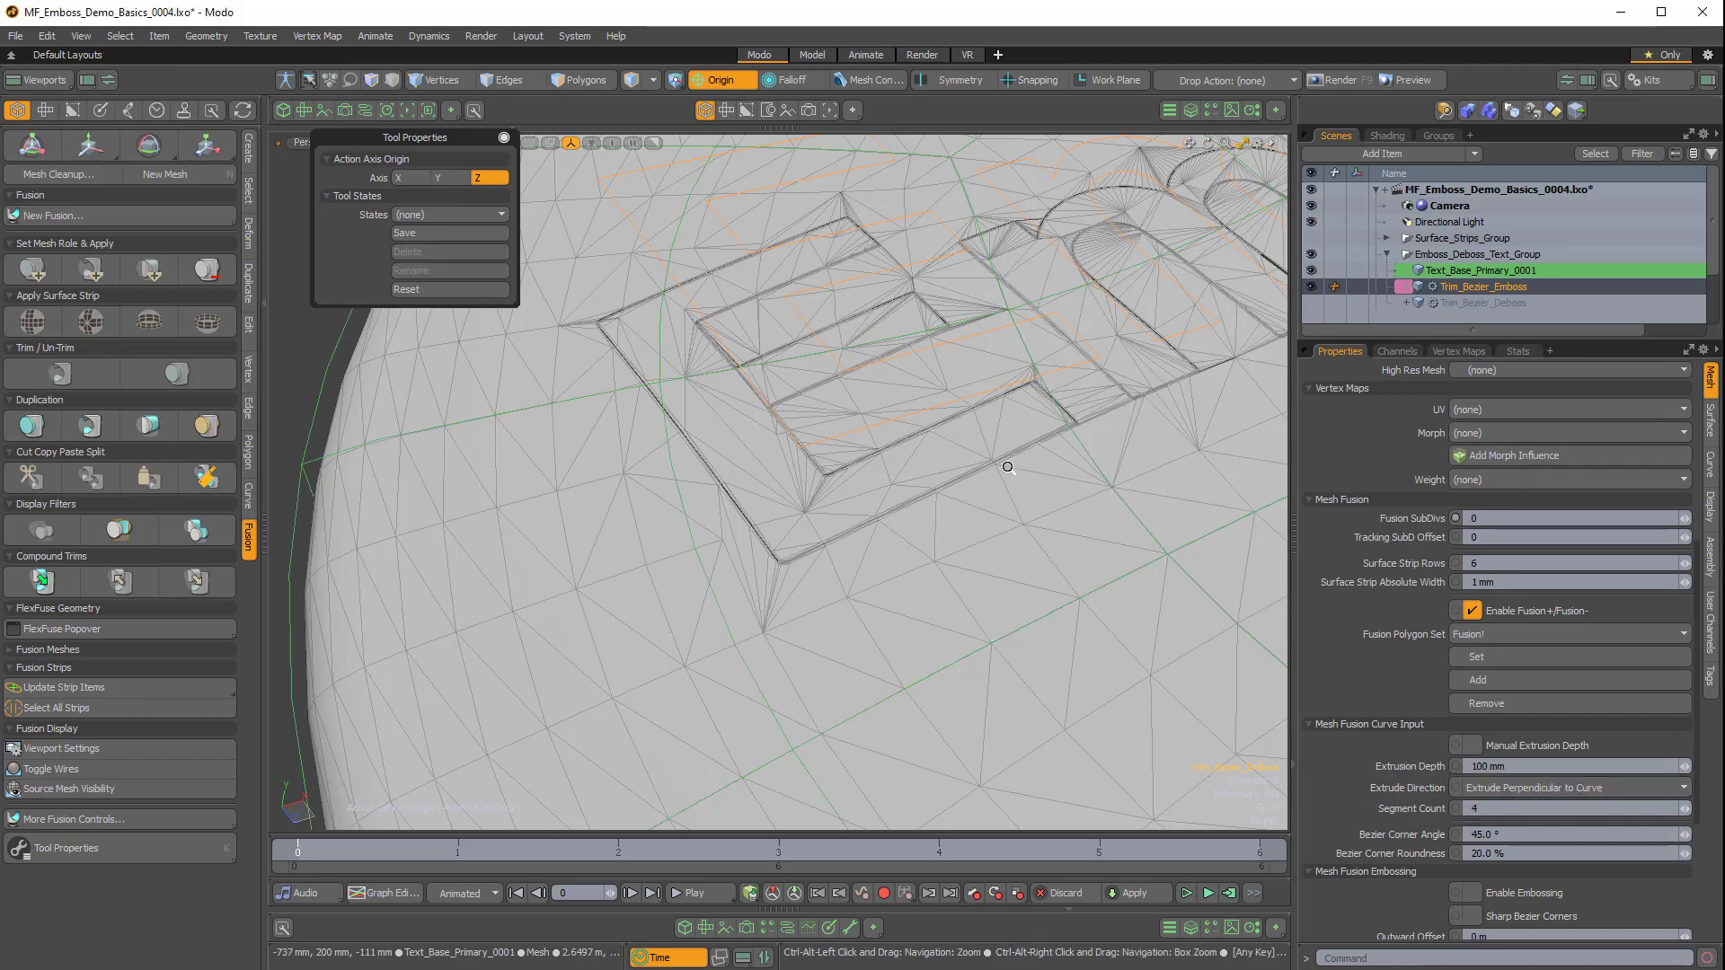
ctrl+alt+drag(1009, 467, 890, 487)
alt+shift+drag(890, 487, 726, 505)
alt+drag(757, 567, 909, 551)
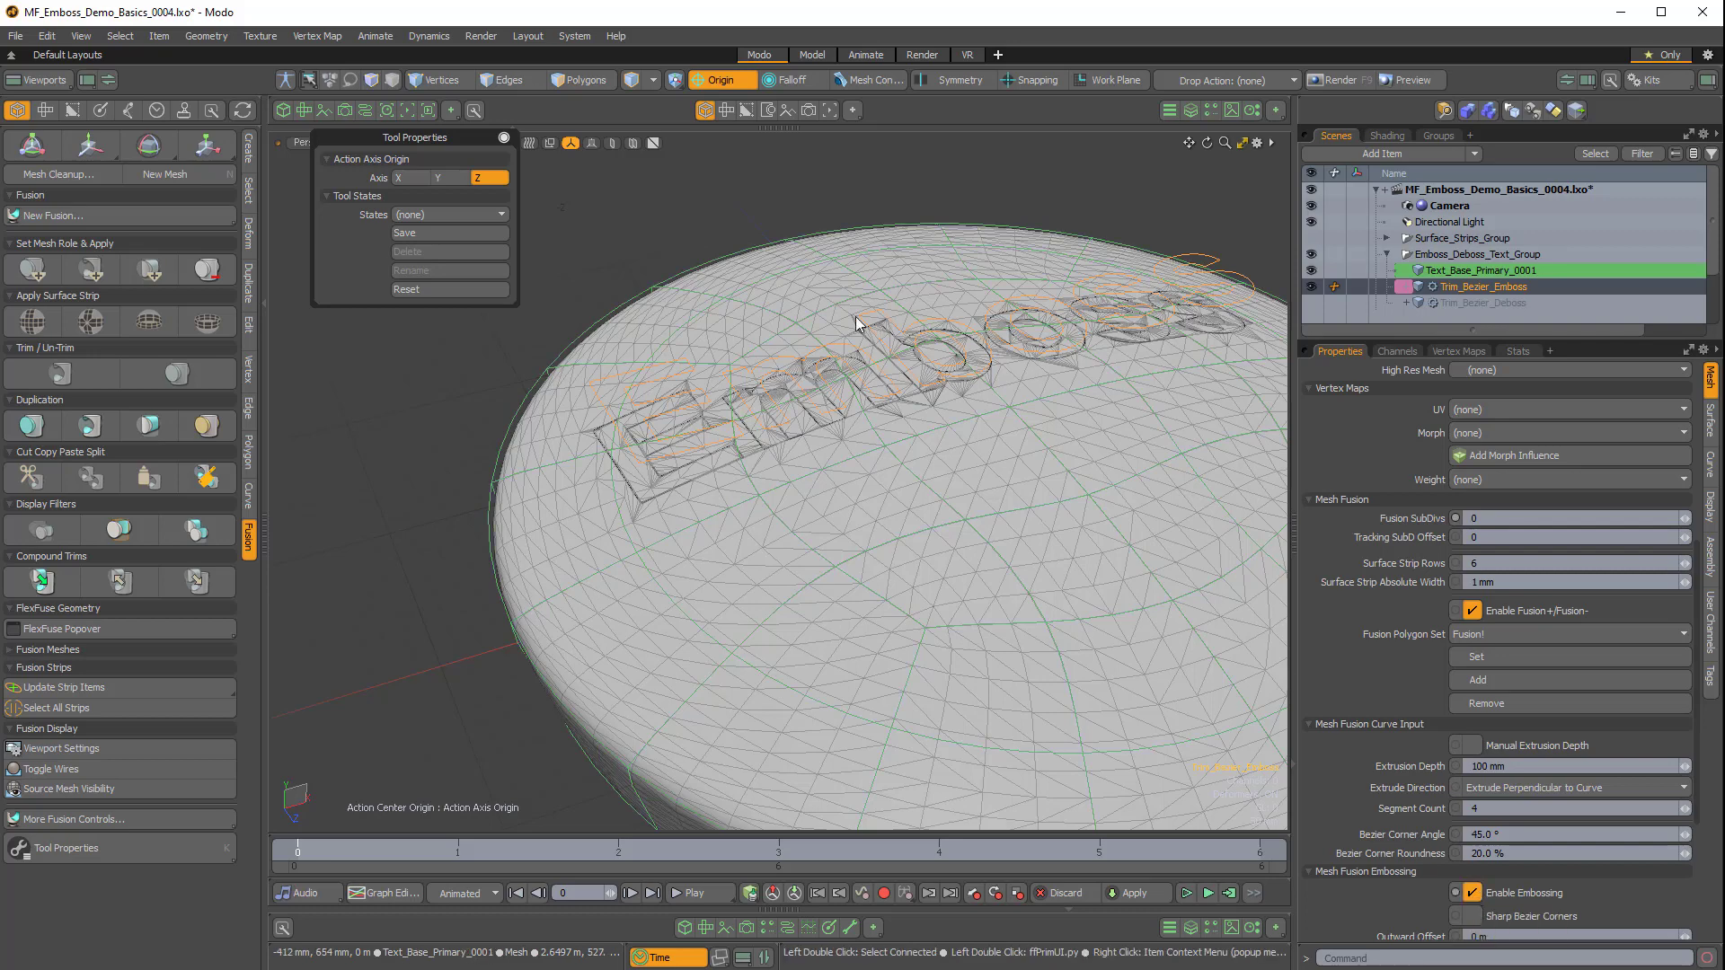
Turn on Manual Extrusion Depth for Trim_Bezier_Emboss and inspect the gap between the text curves and the disc surface.
ctrl+alt+drag(628, 488, 858, 563)
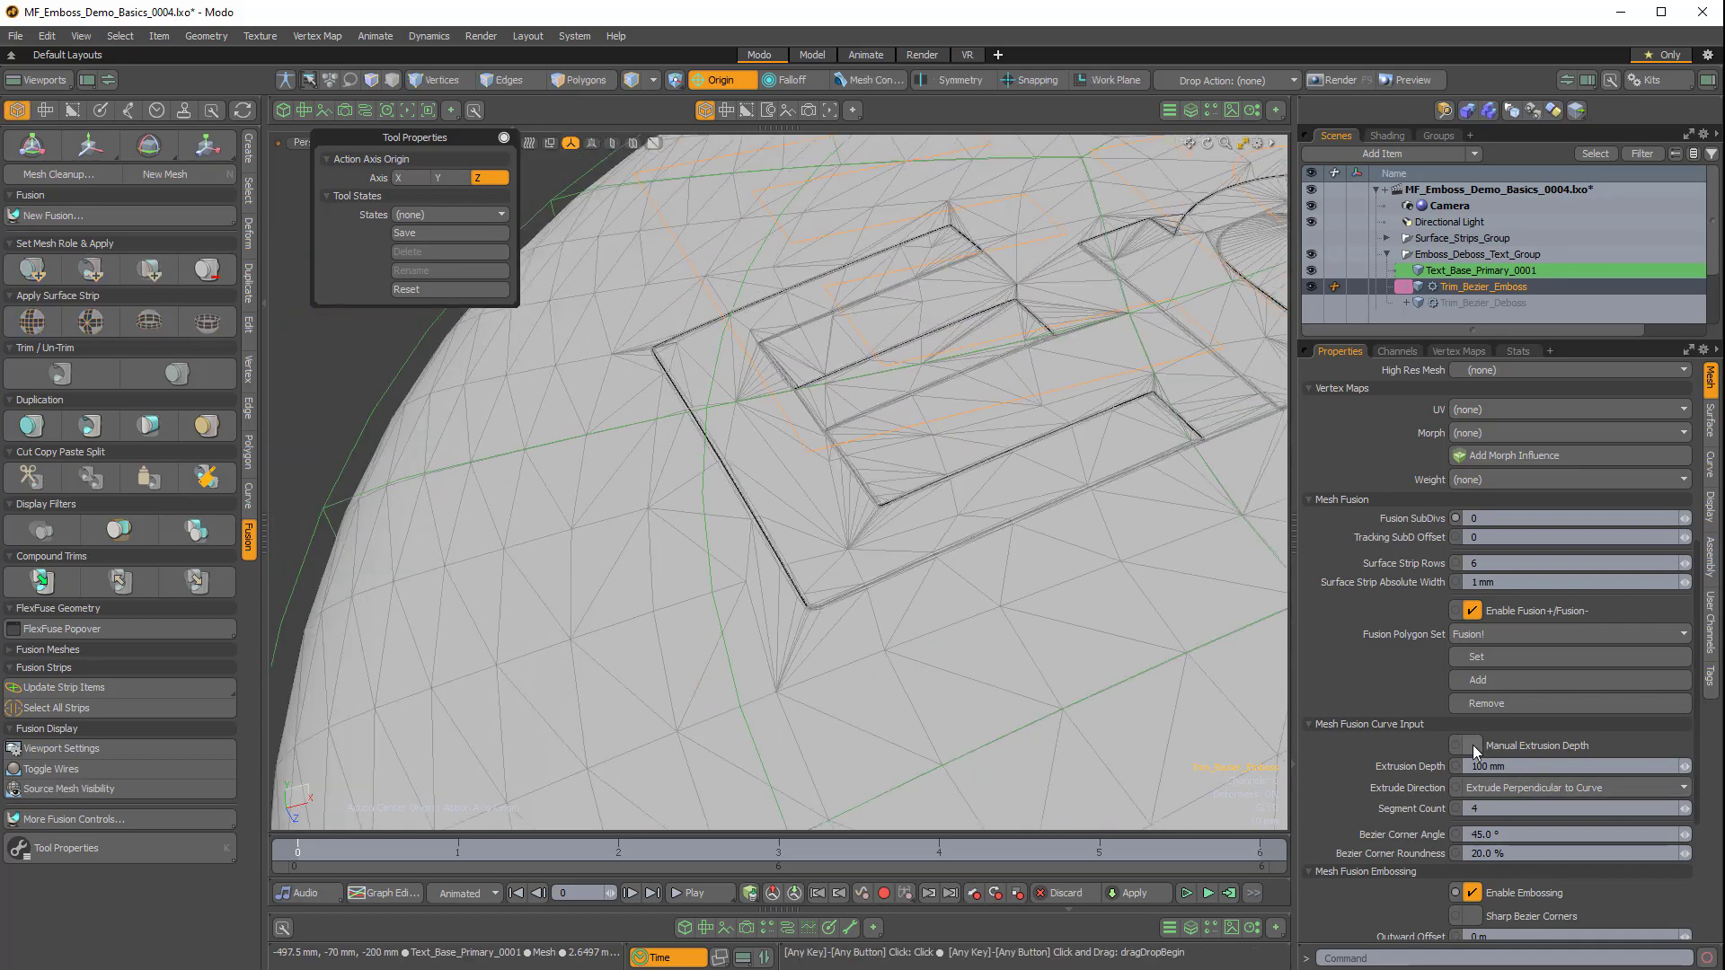
ctrl+alt+drag(970, 683, 876, 666)
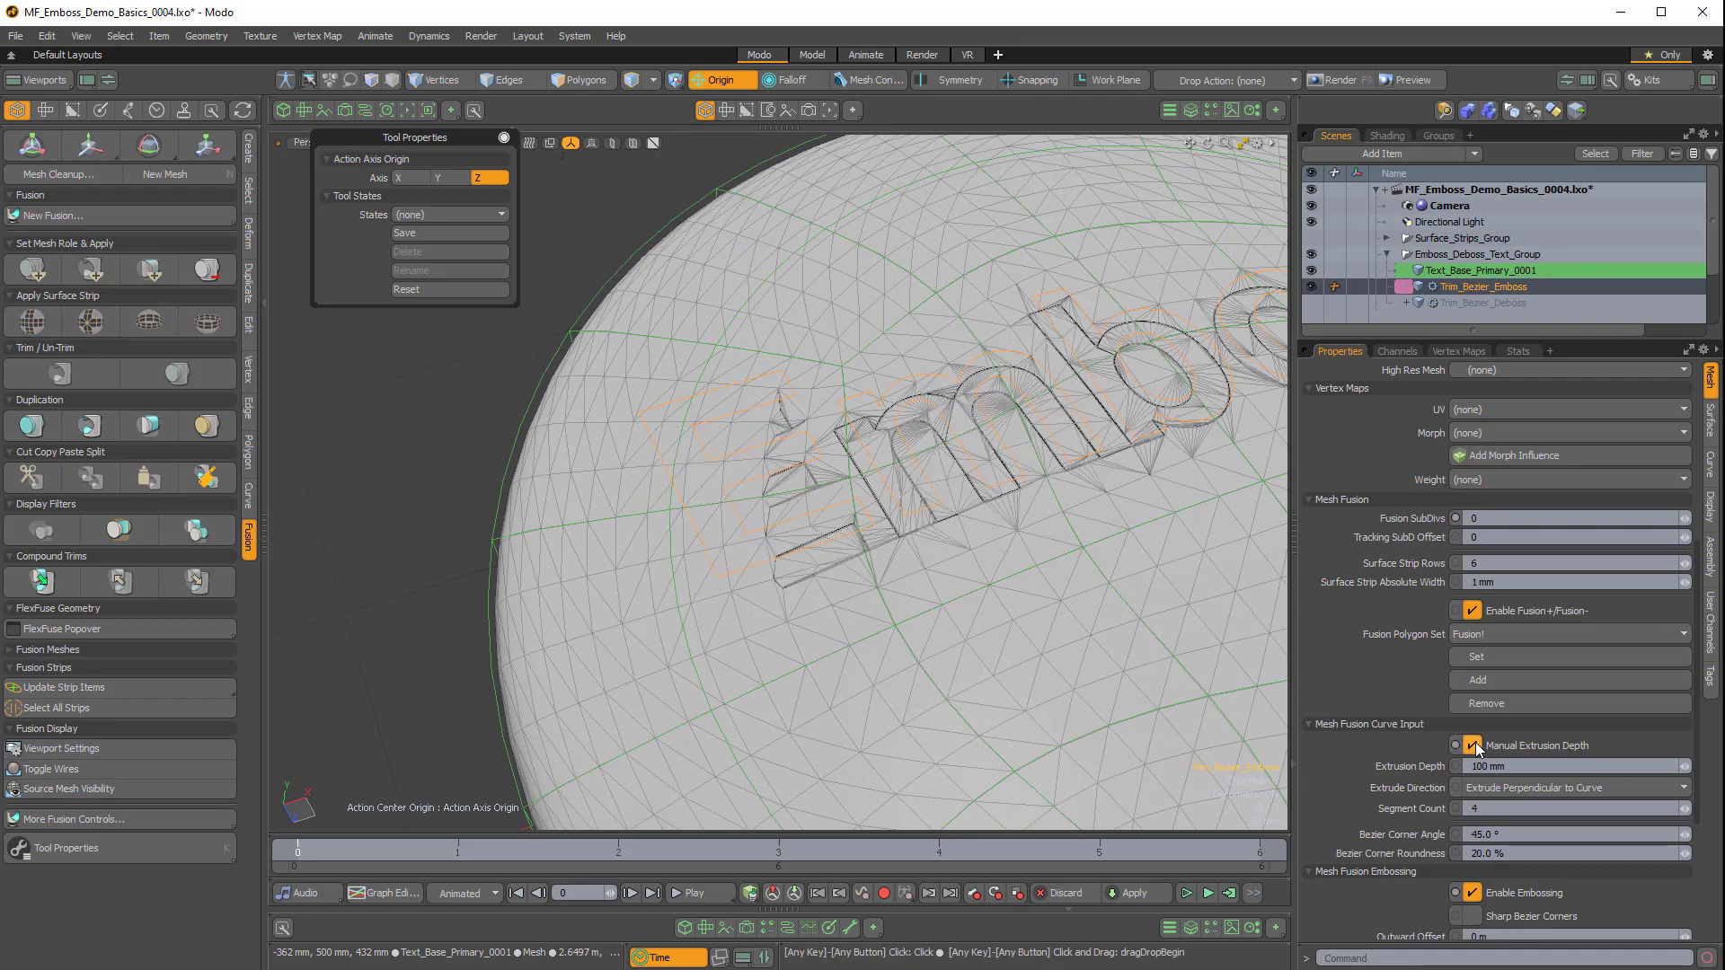
alt+drag(908, 620, 566, 515)
scroll(898, 499, down, 5)
scroll(1047, 591, down, 3)
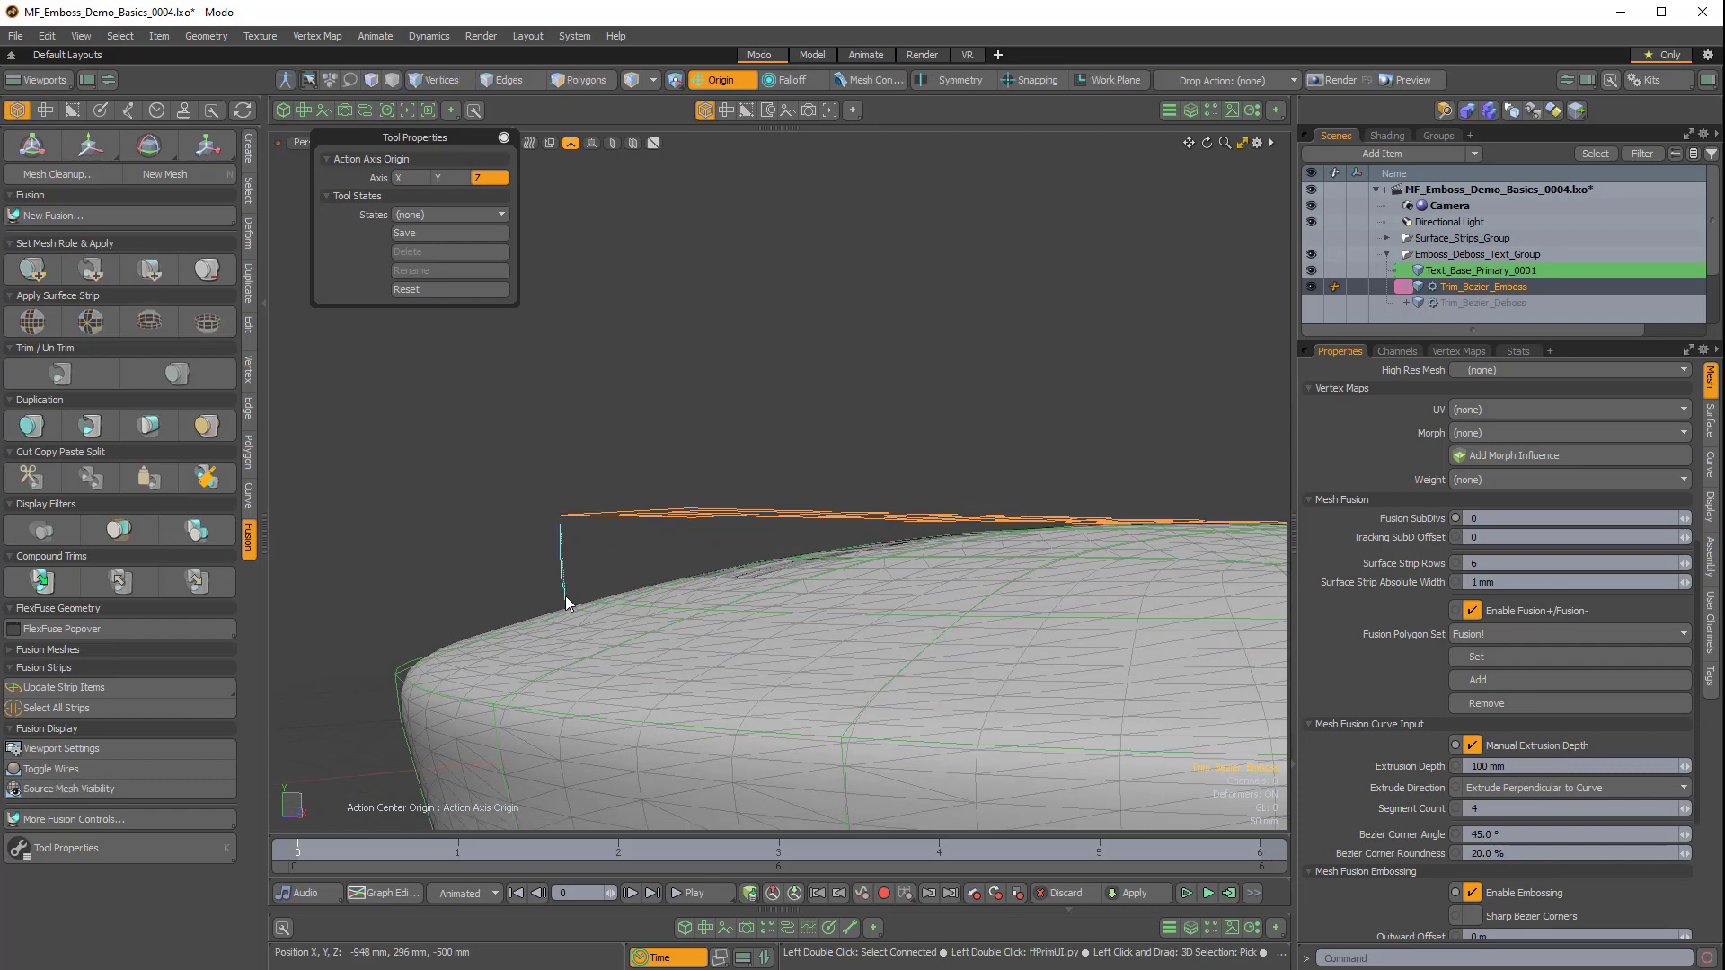
Set the Extrusion Depth of Trim_Bezier_Emboss to 185 mm and check the text across the disc.
click(596, 386)
alt+drag(702, 396, 1047, 293)
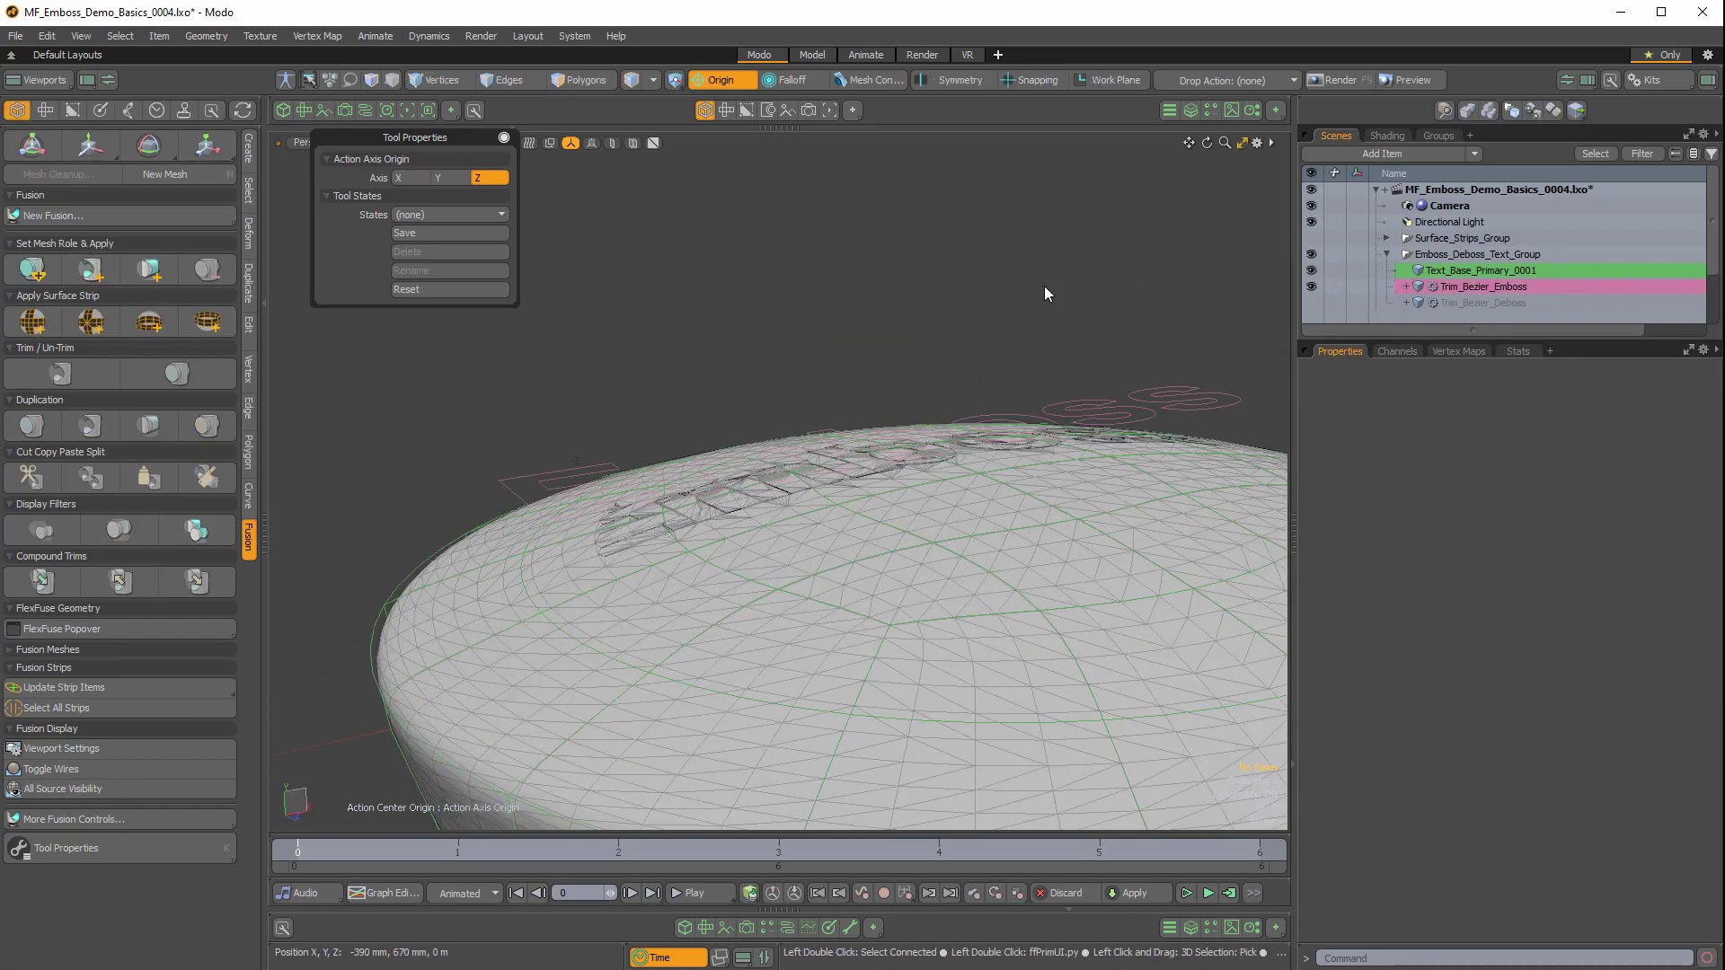
click(1457, 289)
alt+drag(771, 388, 739, 525)
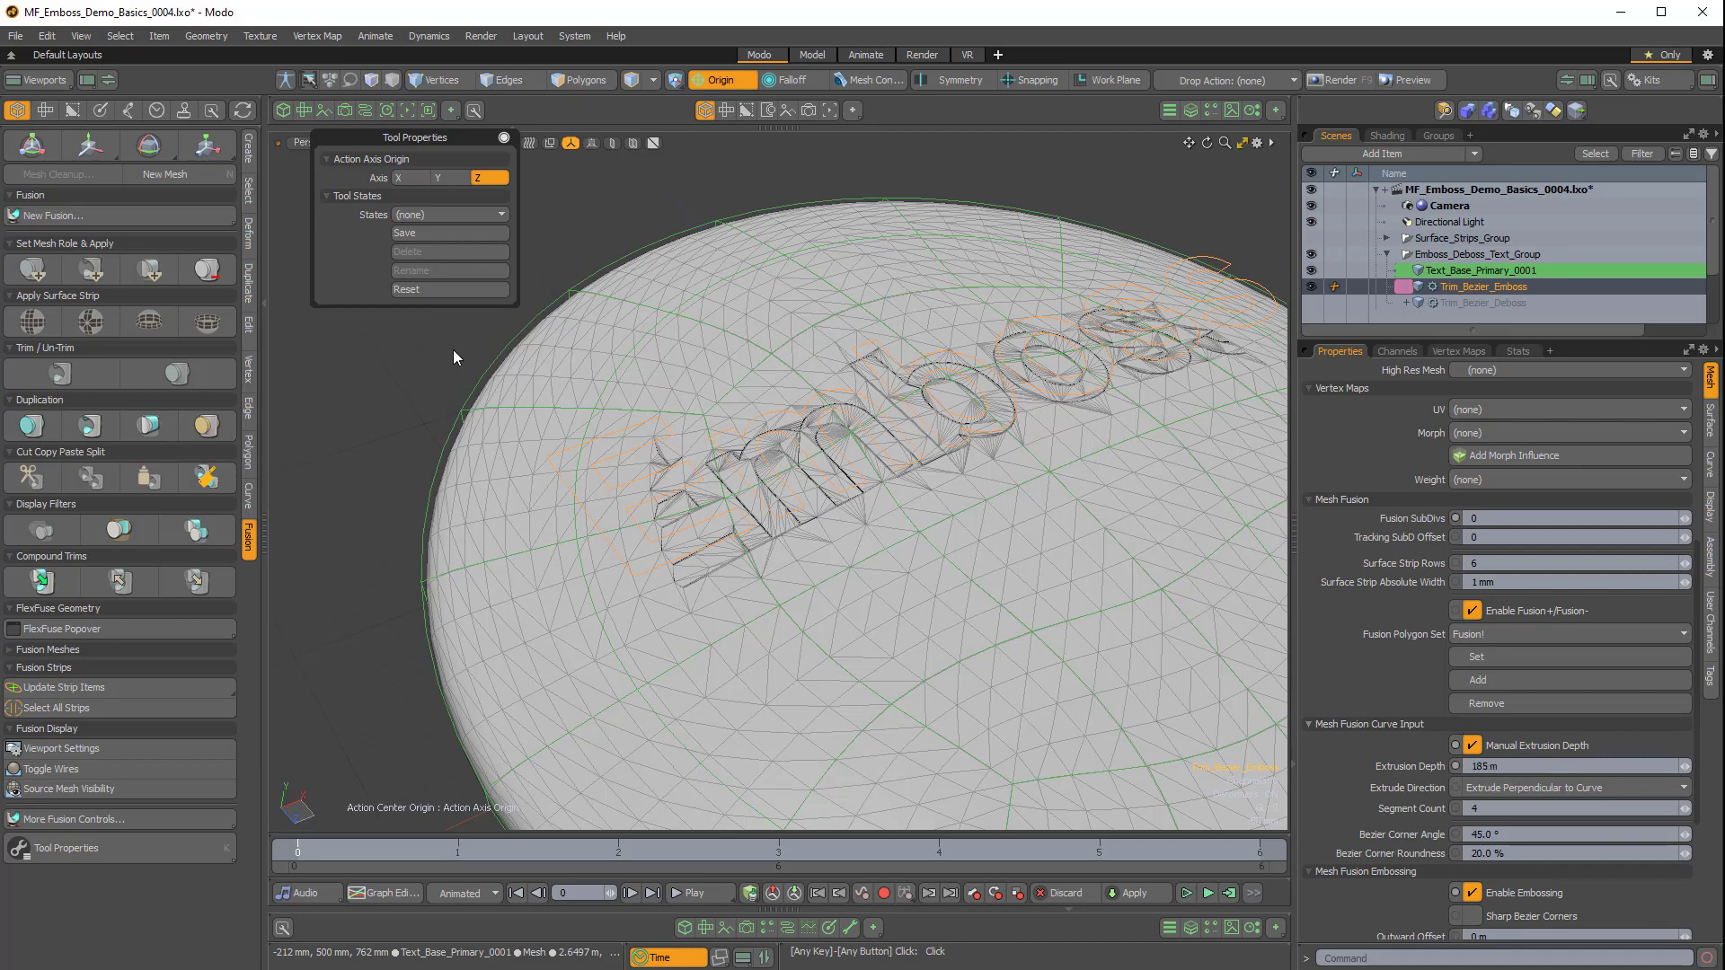
click(1499, 766)
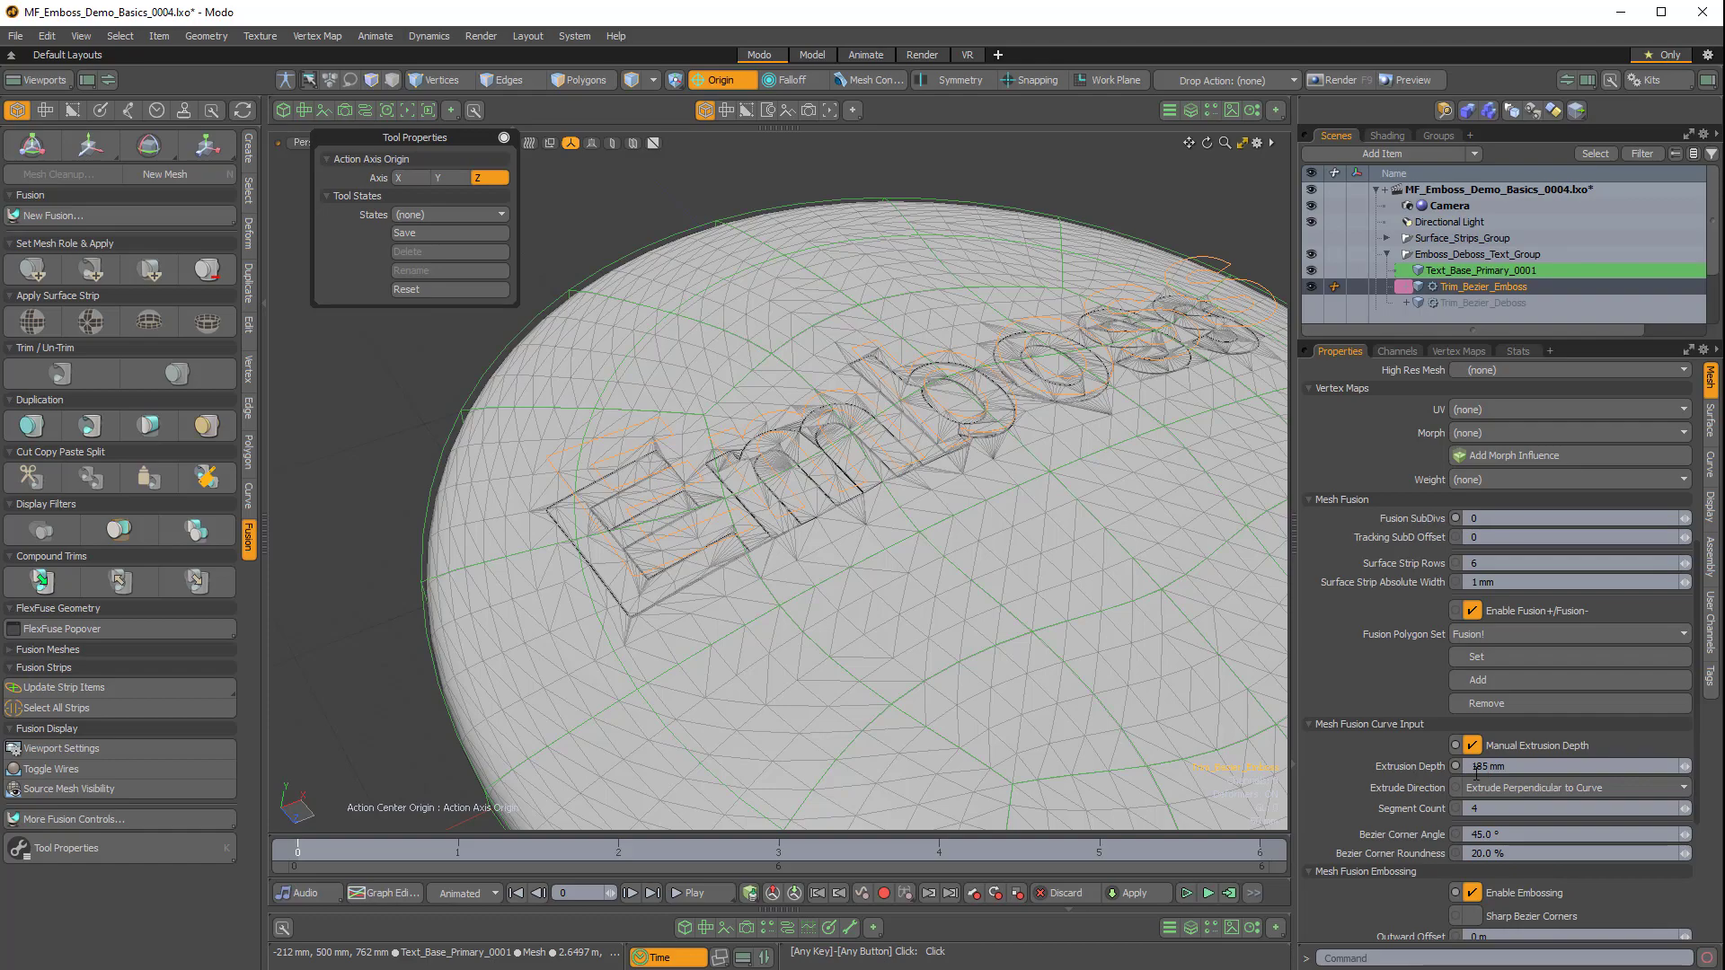
alt+drag(683, 647, 728, 377)
key(a)
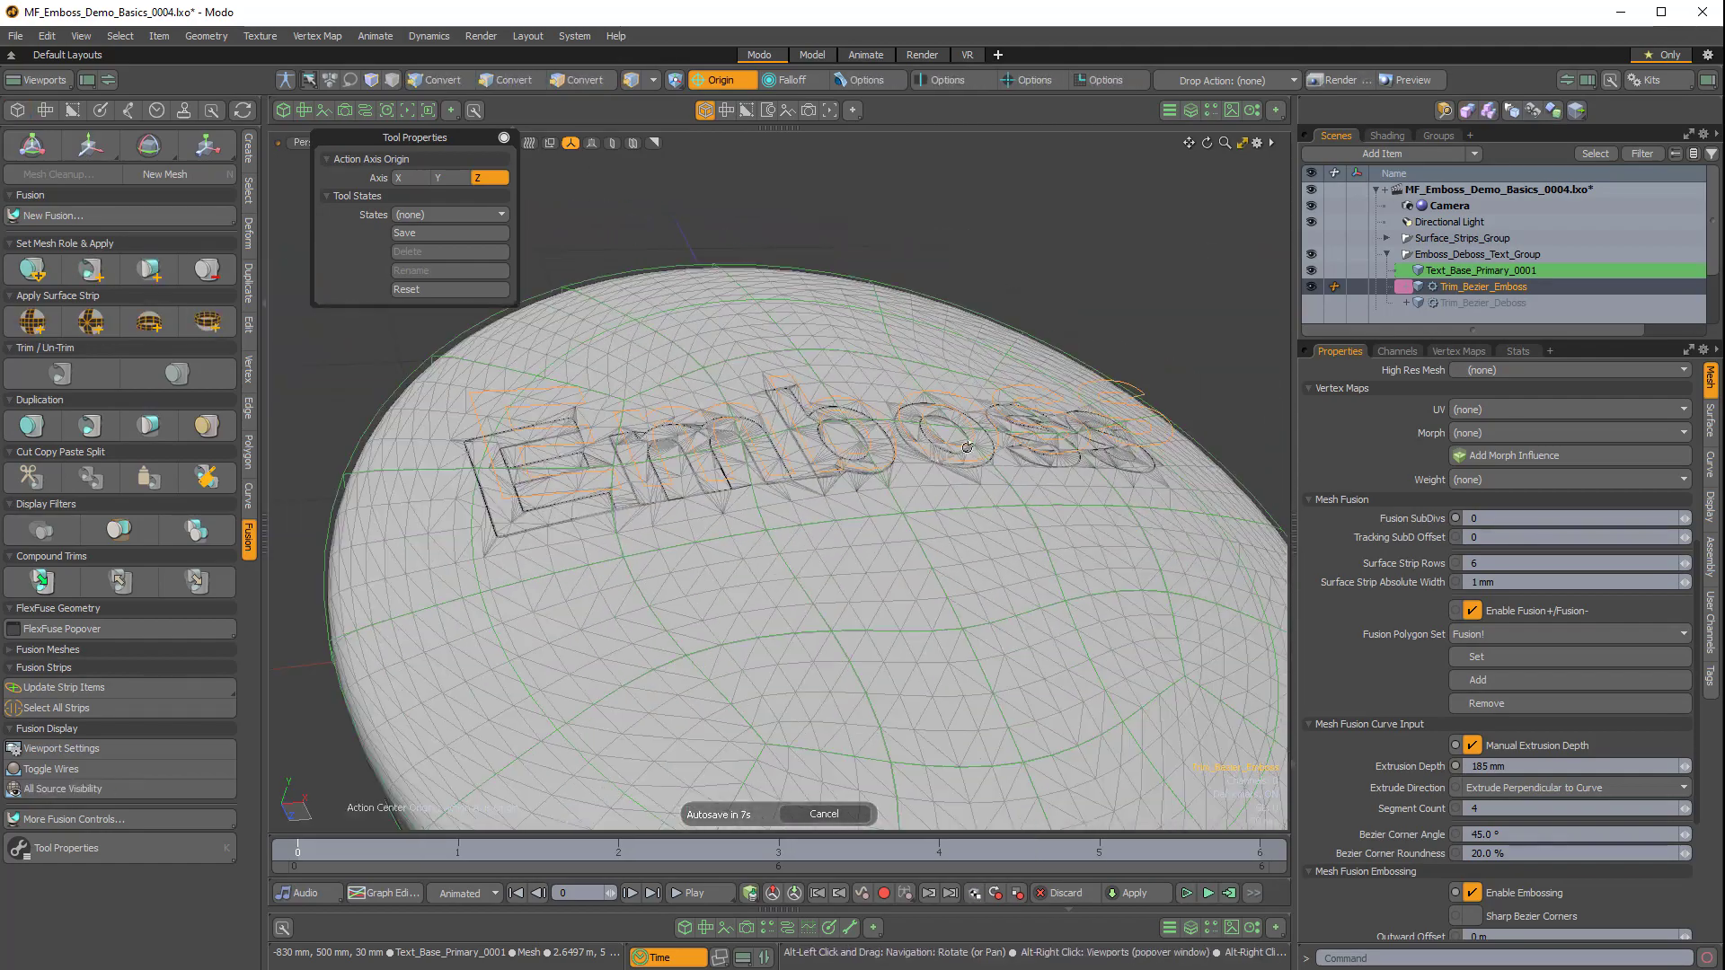
Turn on Sharp Bezier Corners for Trim_Bezier_Emboss while examining a corner of the letter E.
alt+drag(861, 559, 841, 593)
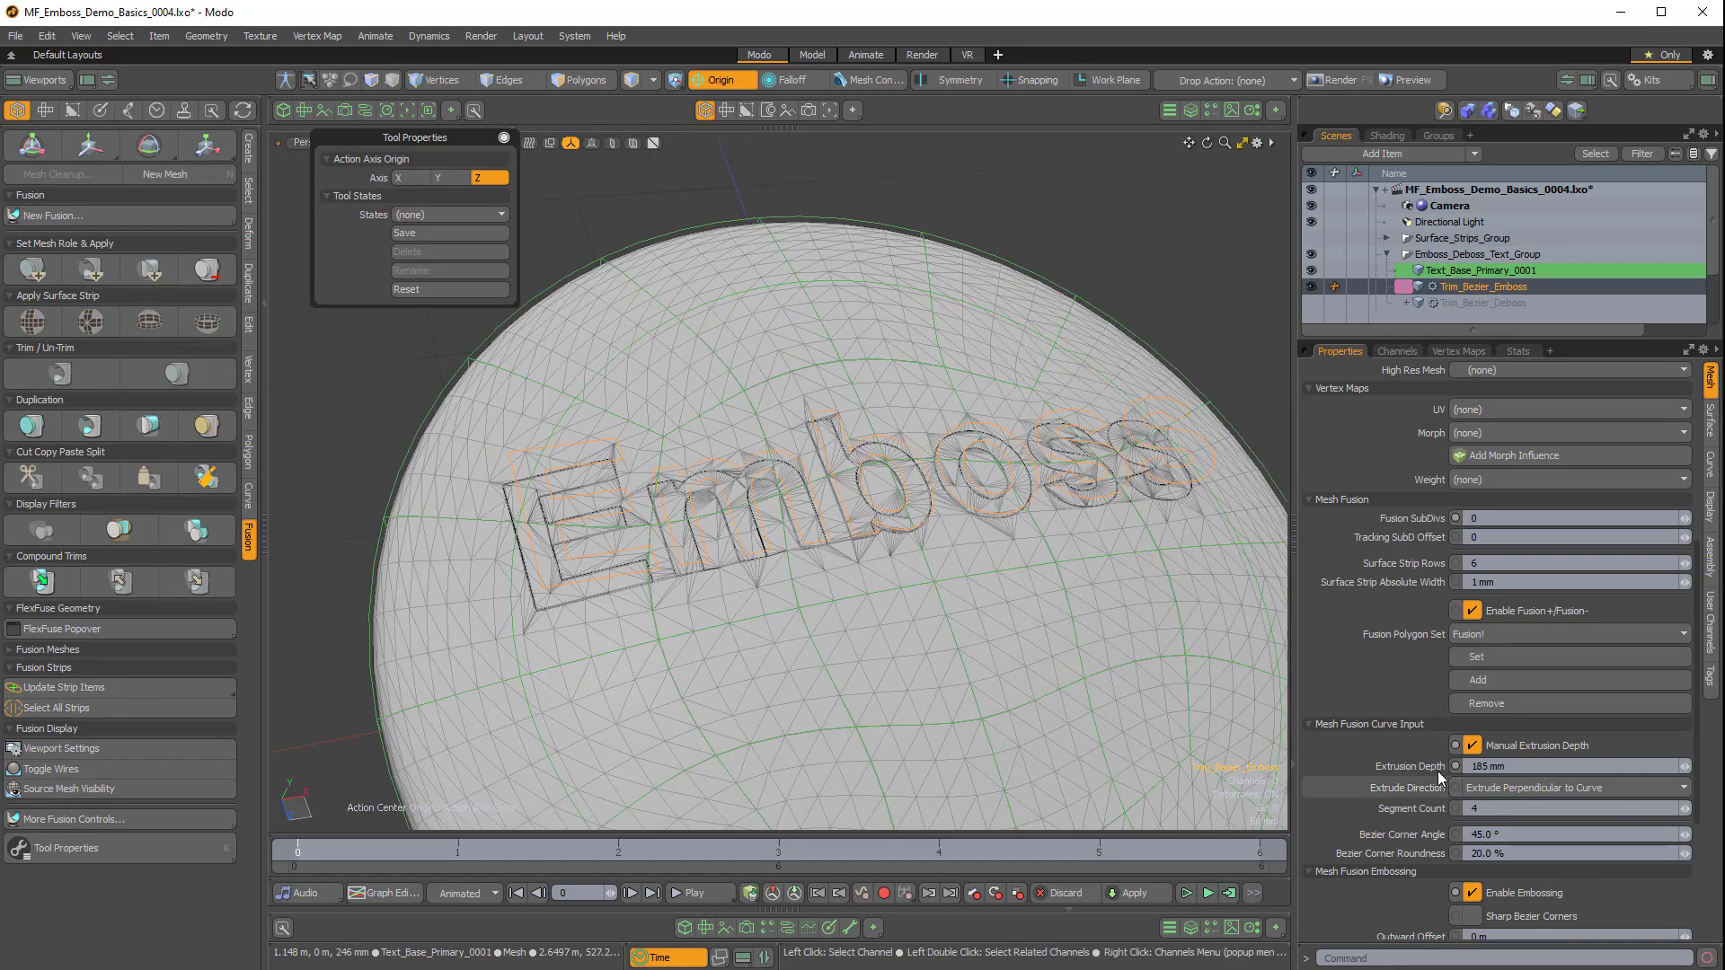
scroll(1401, 765, down, 4)
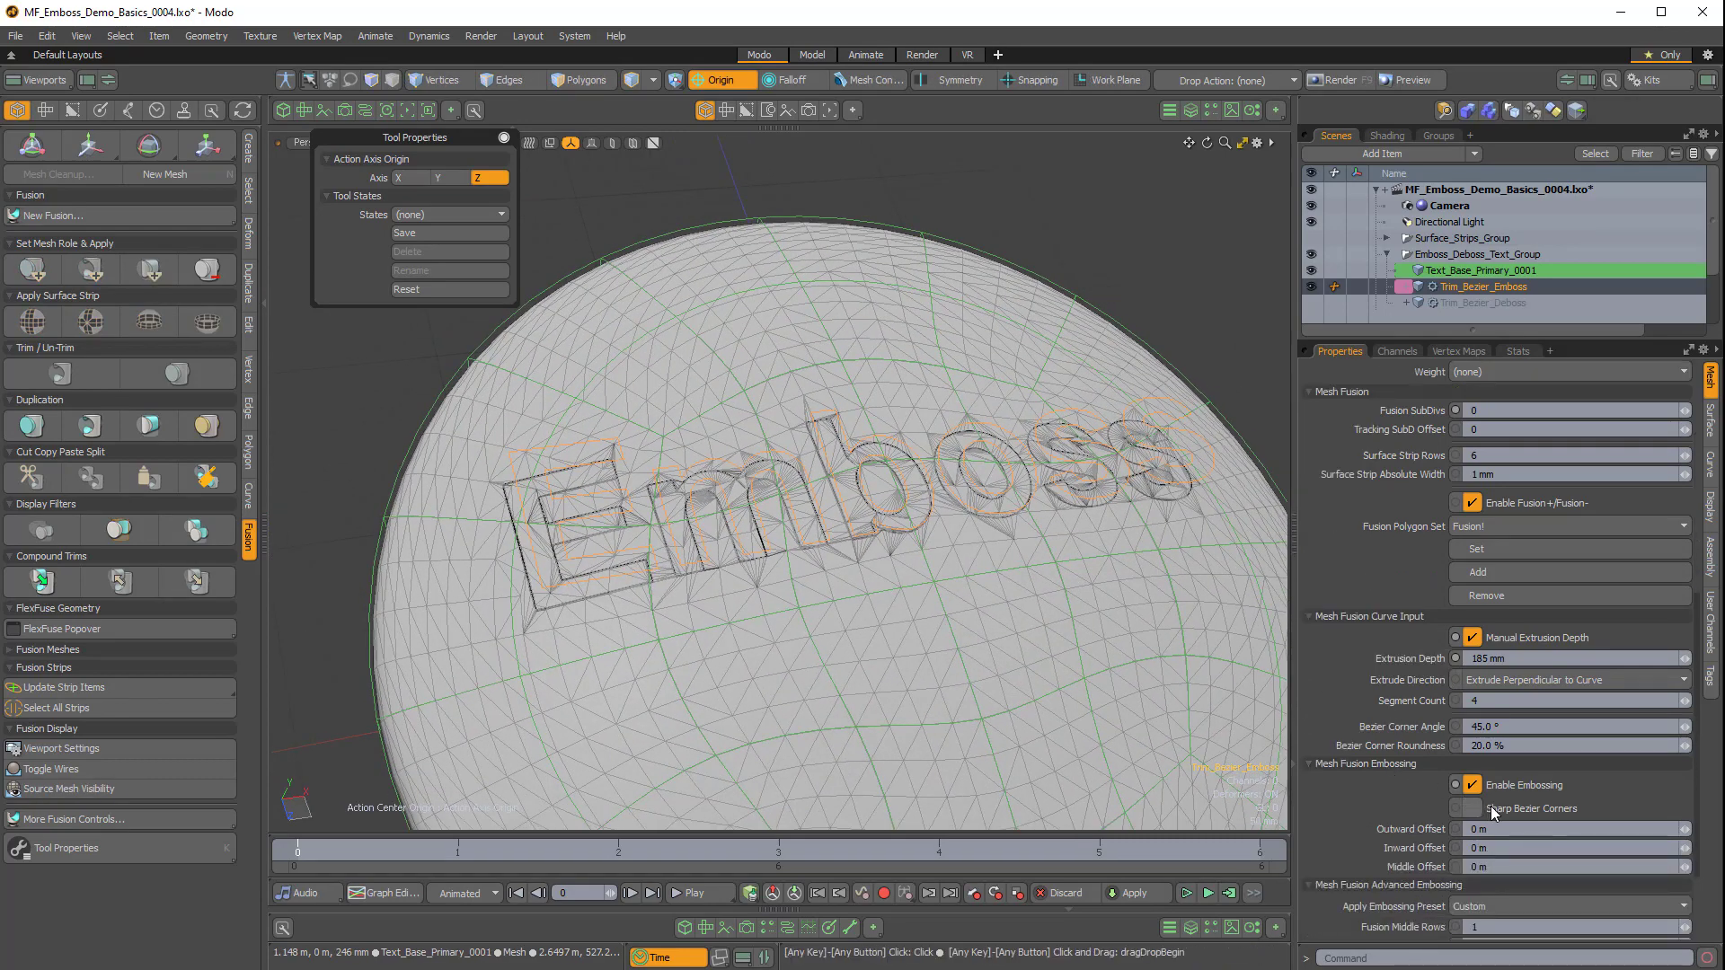
alt+shift+drag(678, 653, 944, 663)
ctrl+alt+drag(736, 578, 860, 561)
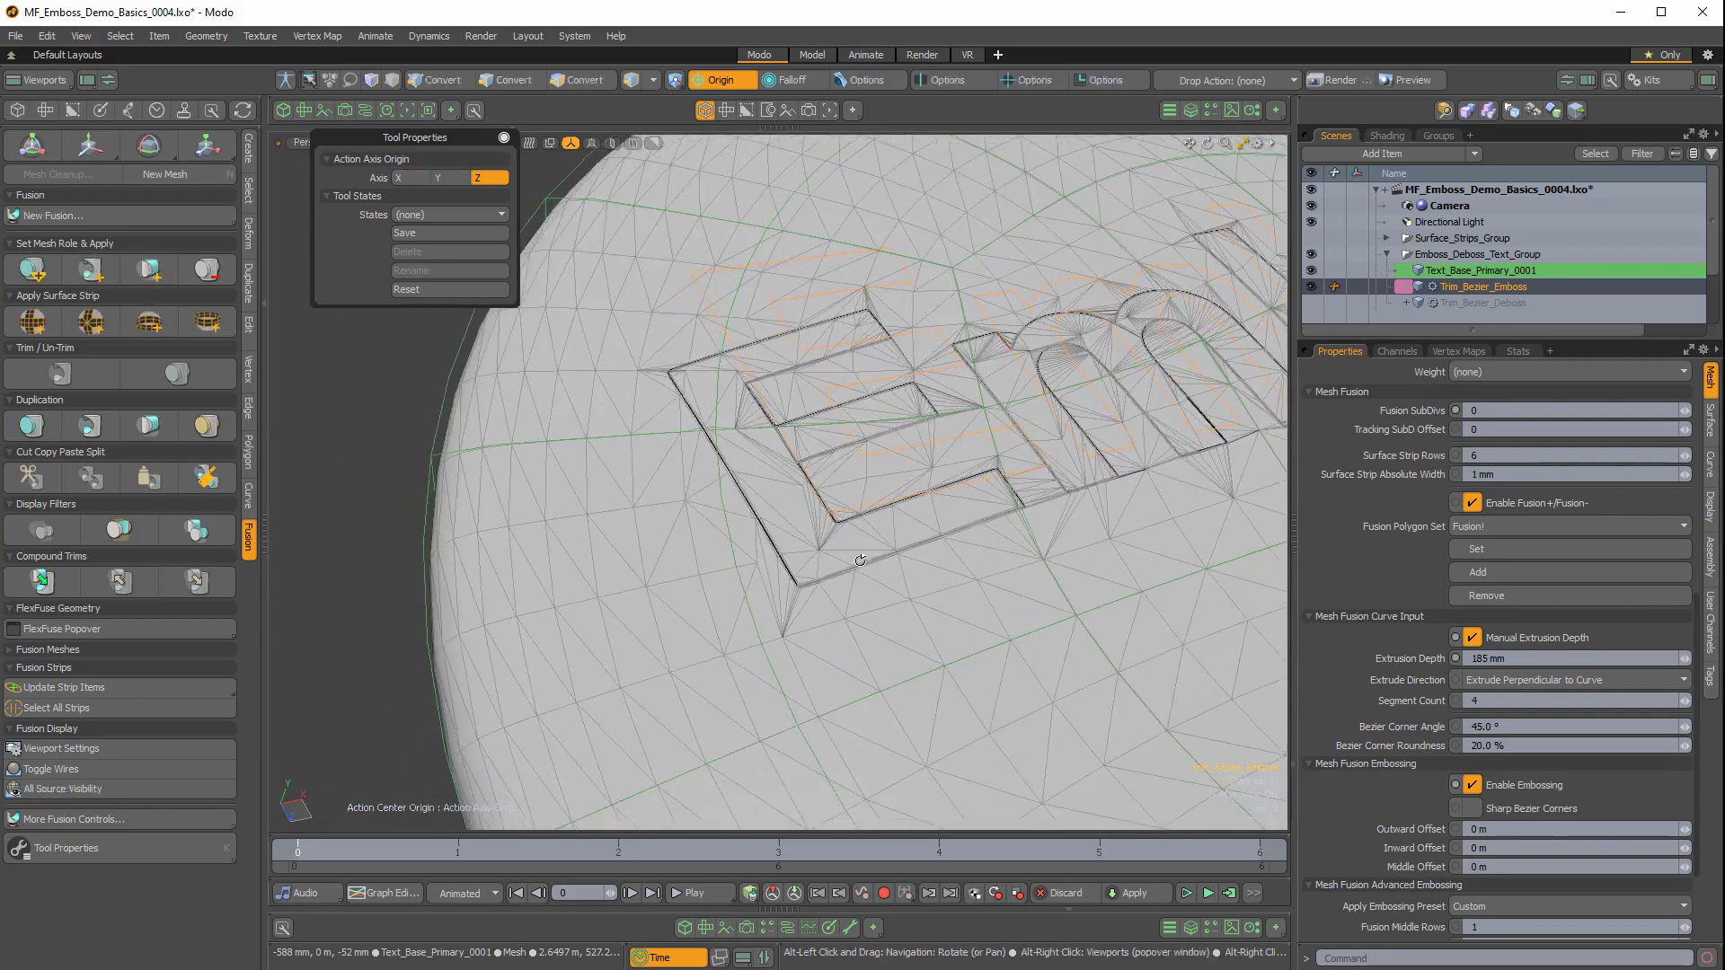
ctrl+alt+drag(748, 551, 1027, 647)
alt+shift+drag(831, 602, 716, 592)
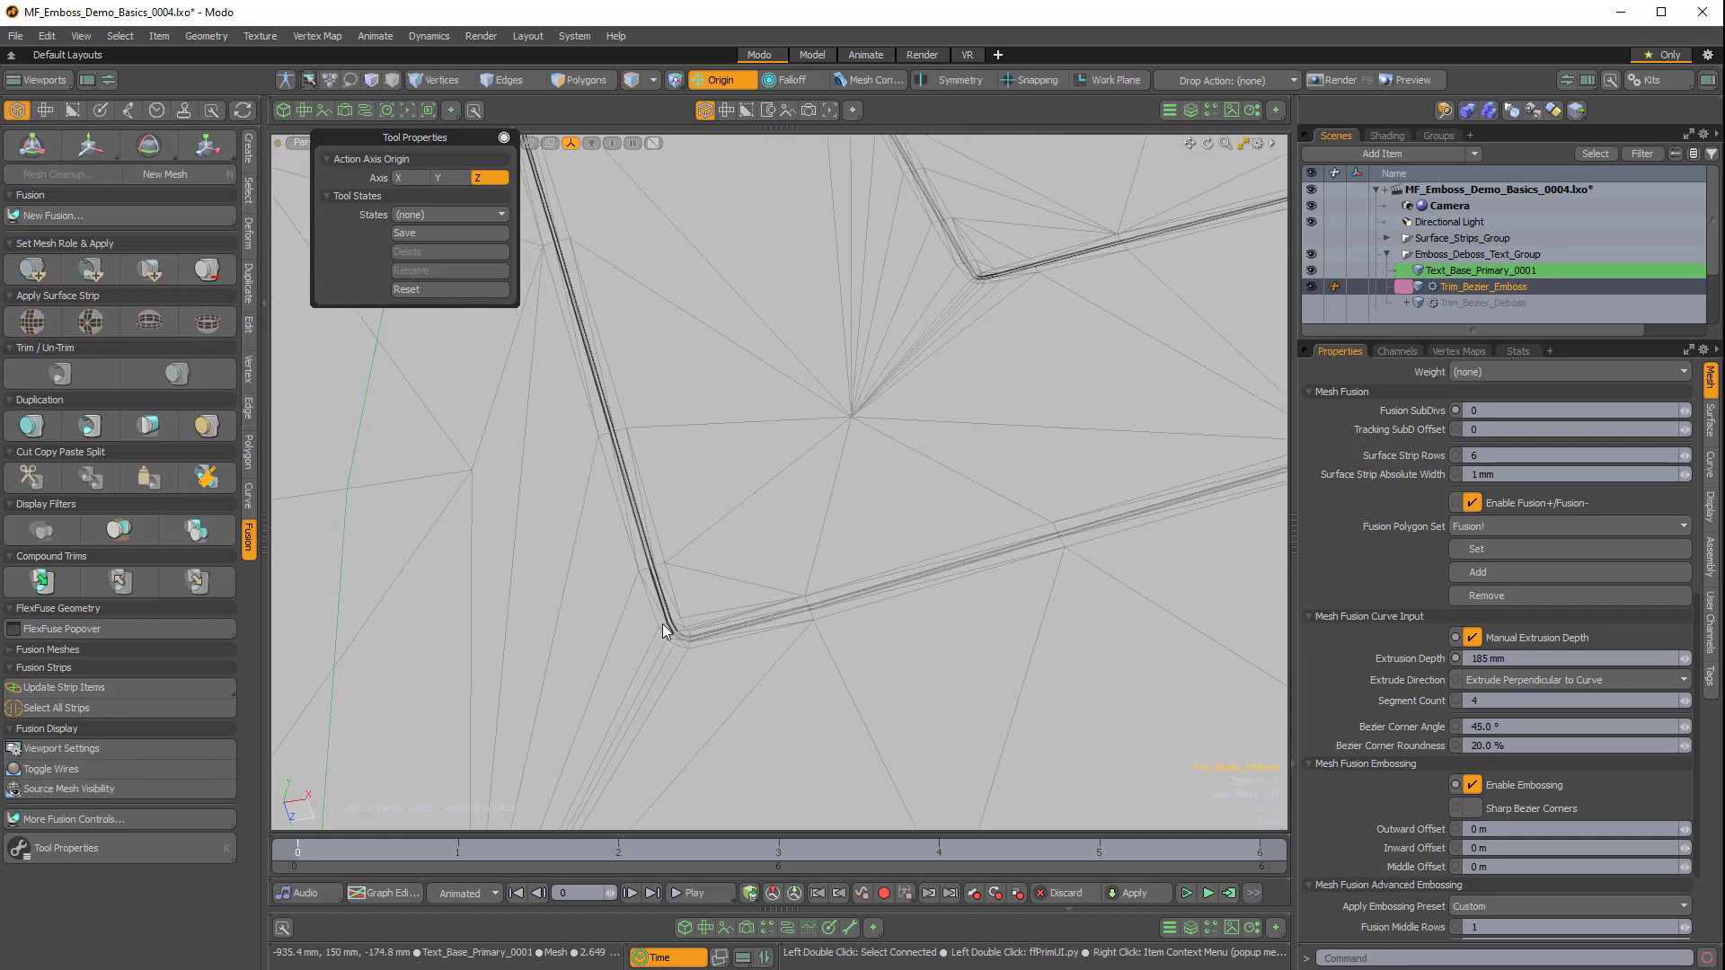
click(1473, 808)
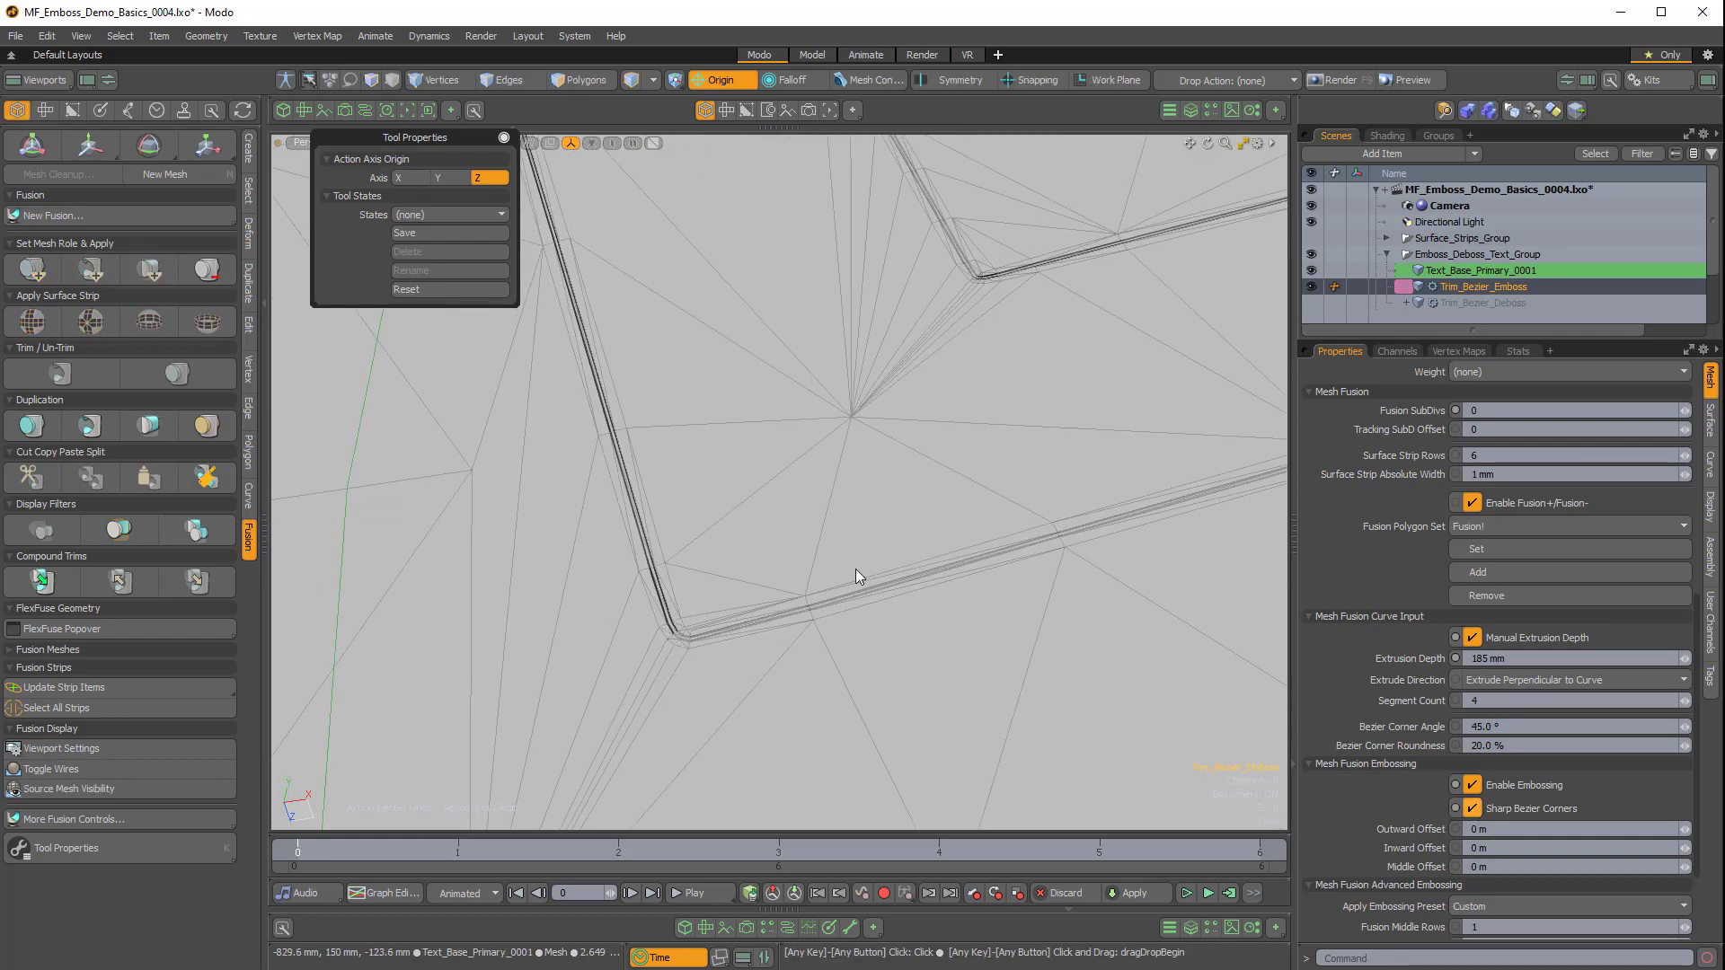
Set the Surface Strip Absolute Width of Trim_Bezier_Emboss to 3 mm after inspecting the strip around the letter E.
ctrl+alt+drag(675, 640, 822, 664)
alt+shift+drag(822, 665, 718, 620)
alt+drag(719, 620, 909, 630)
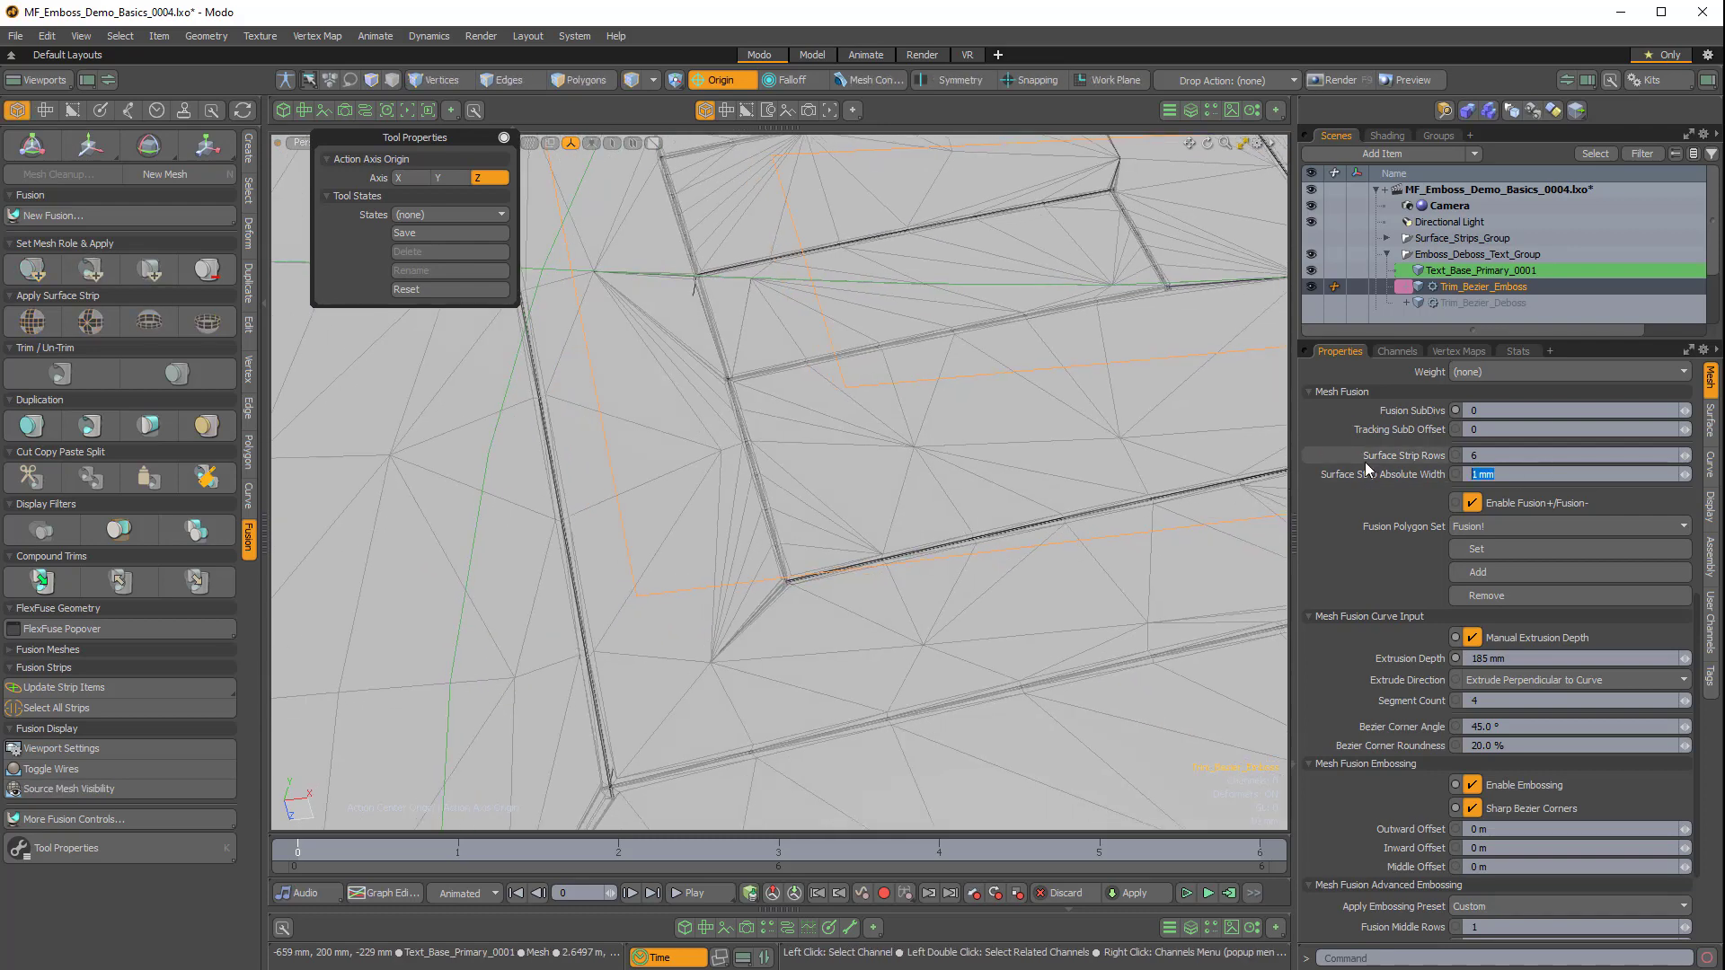
text(3)
key(Return)
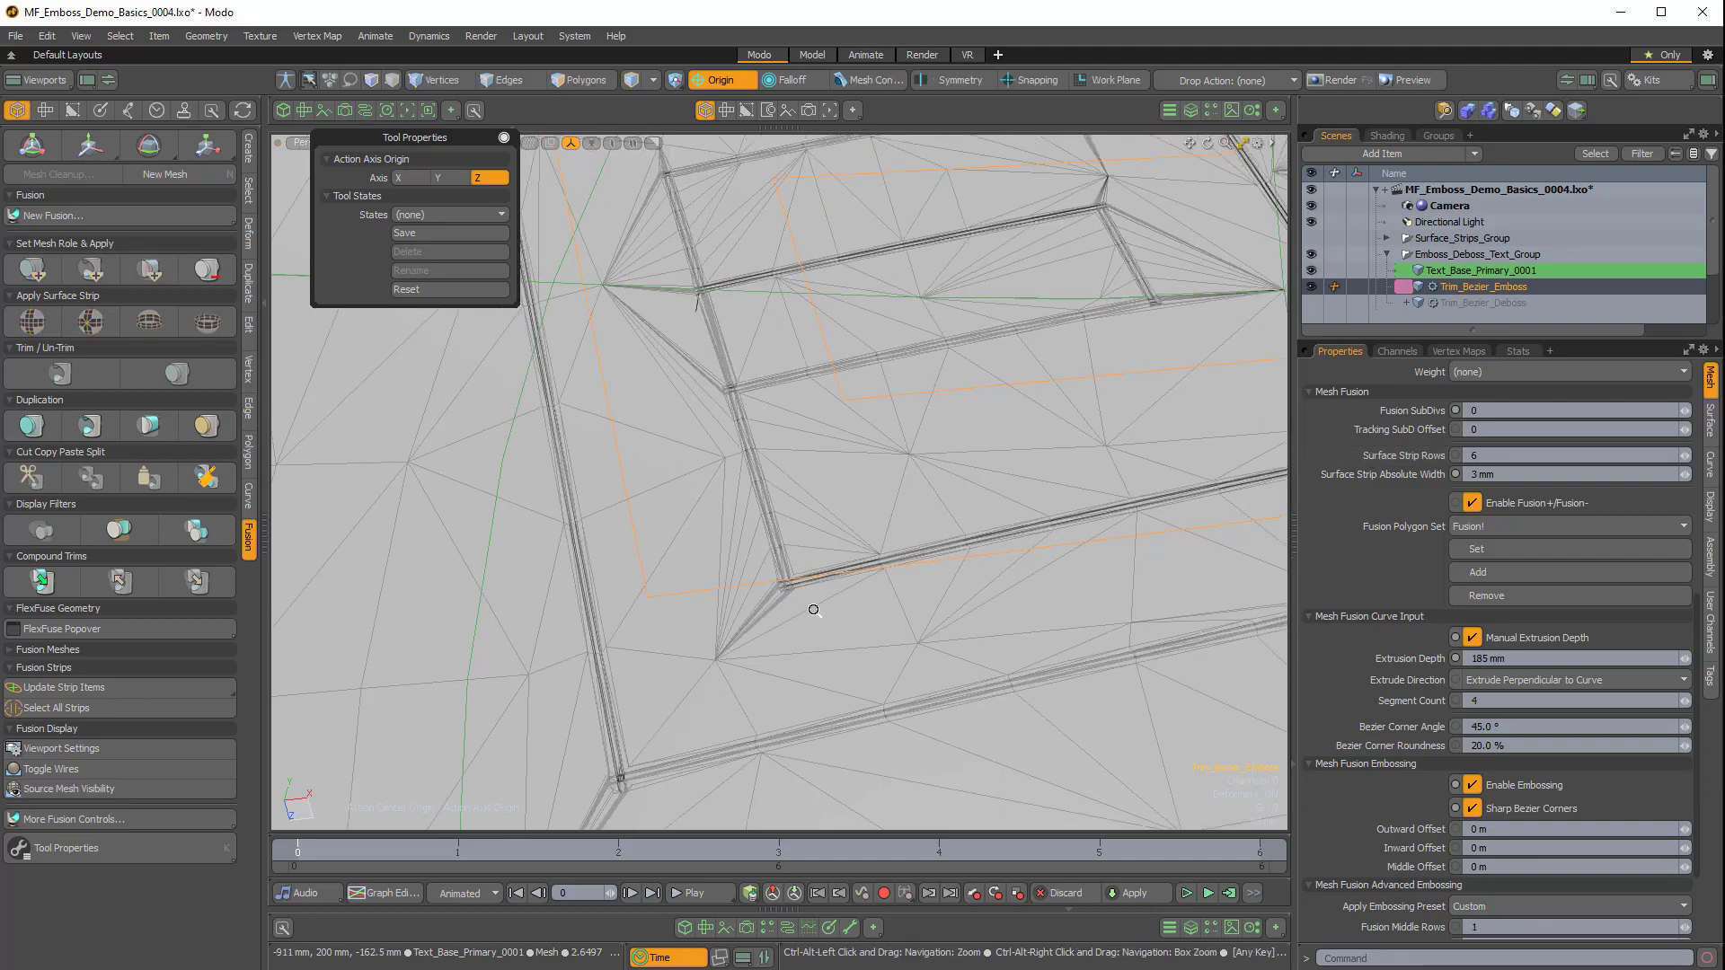
Set the Surface Strip Absolute Width of Trim_Bezier_Emboss to 4 mm and its Surface Strip Rows to 1.
ctrl+alt+drag(1074, 504, 619, 485)
click(1513, 468)
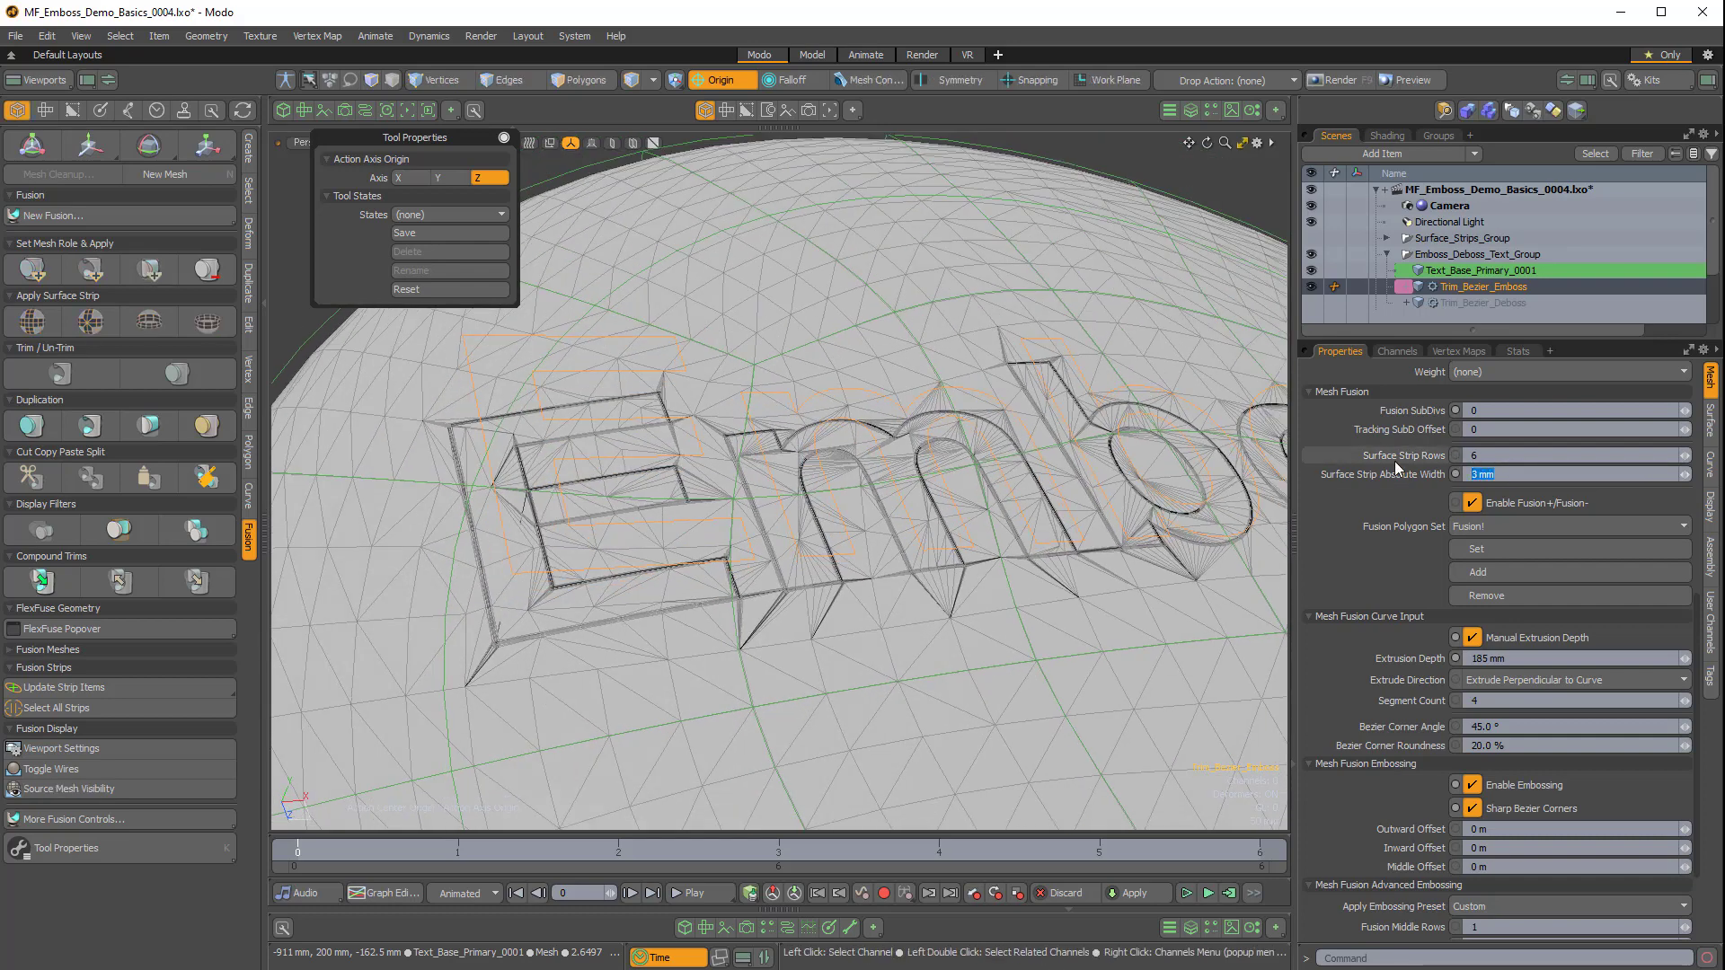
text(4m)
key(Return)
click(1486, 455)
text(1)
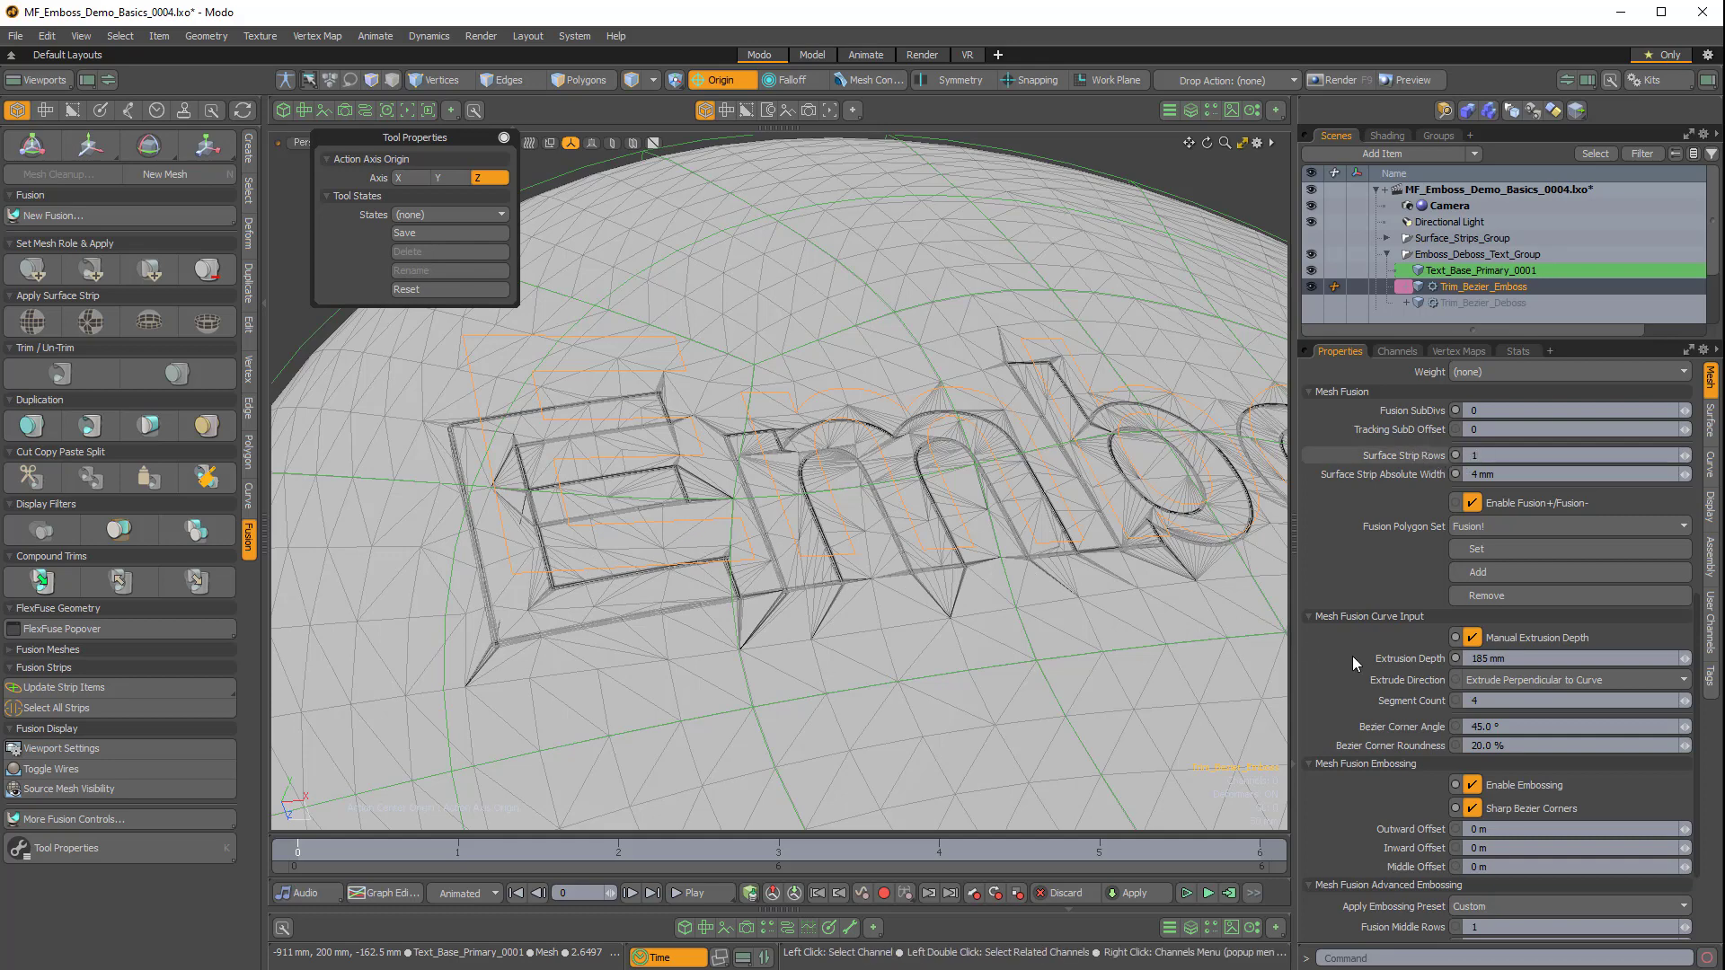
Set the Middle Offset of Trim_Bezier_Emboss to 12 mm and examine the text walls from a low angle.
alt+drag(809, 580, 812, 481)
alt+drag(845, 555, 846, 521)
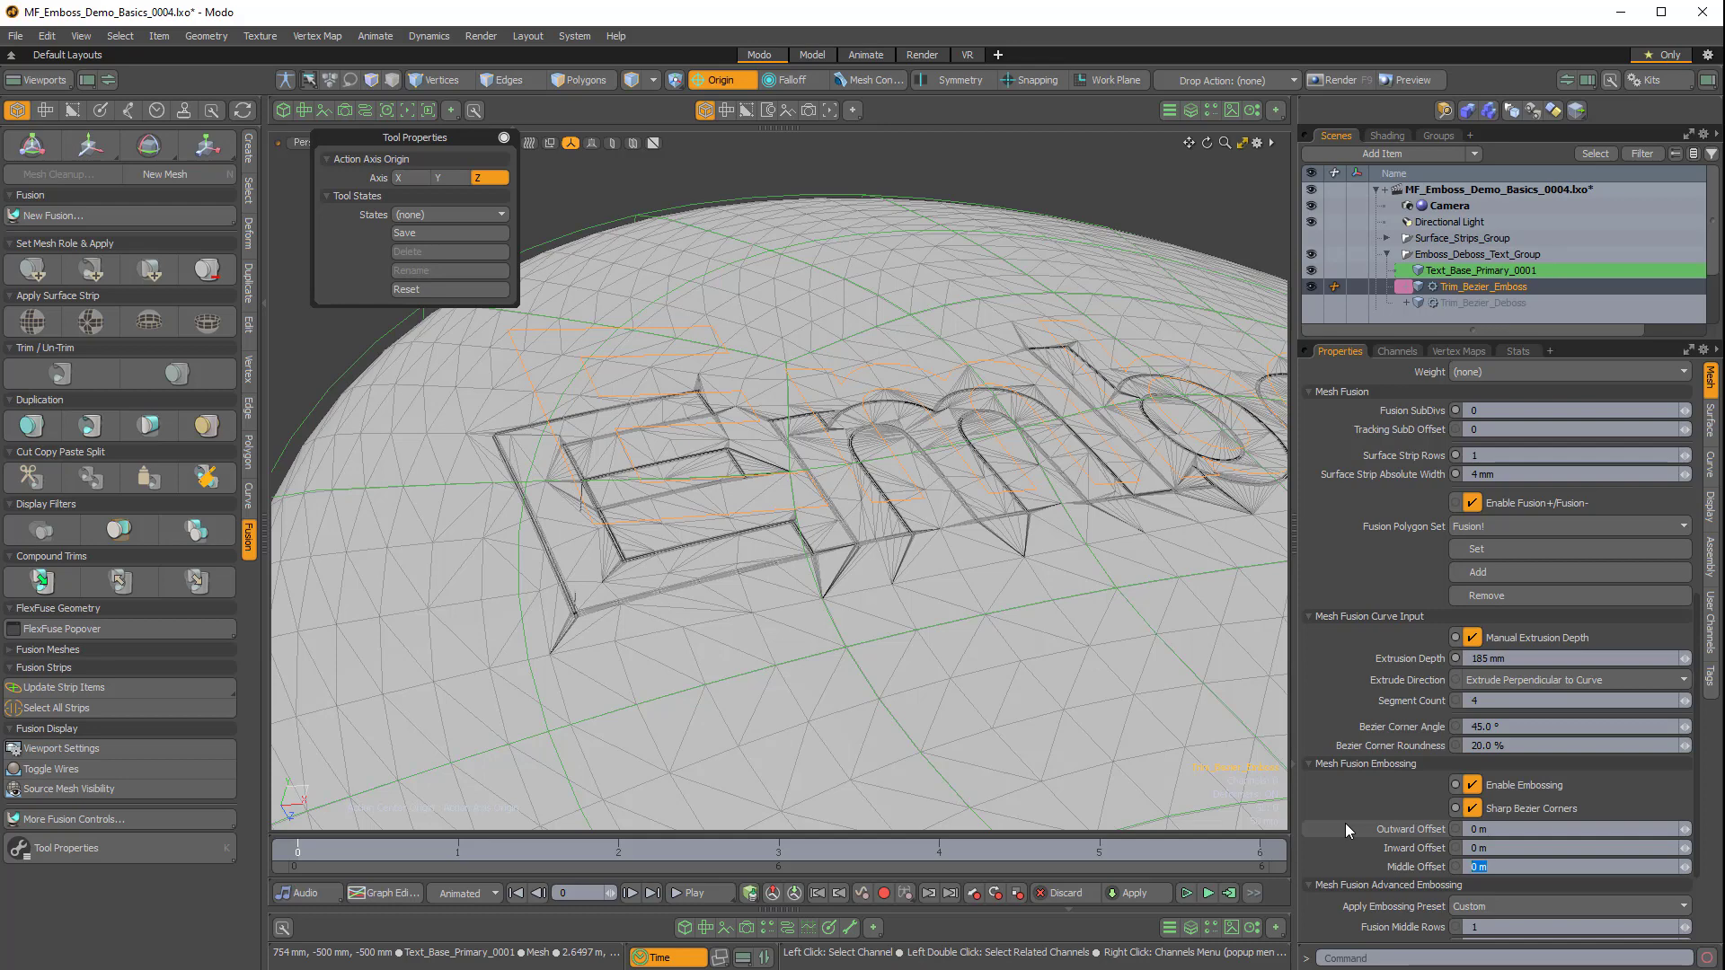
text(12 mm)
alt+drag(914, 482, 880, 448)
alt+drag(846, 559, 1048, 515)
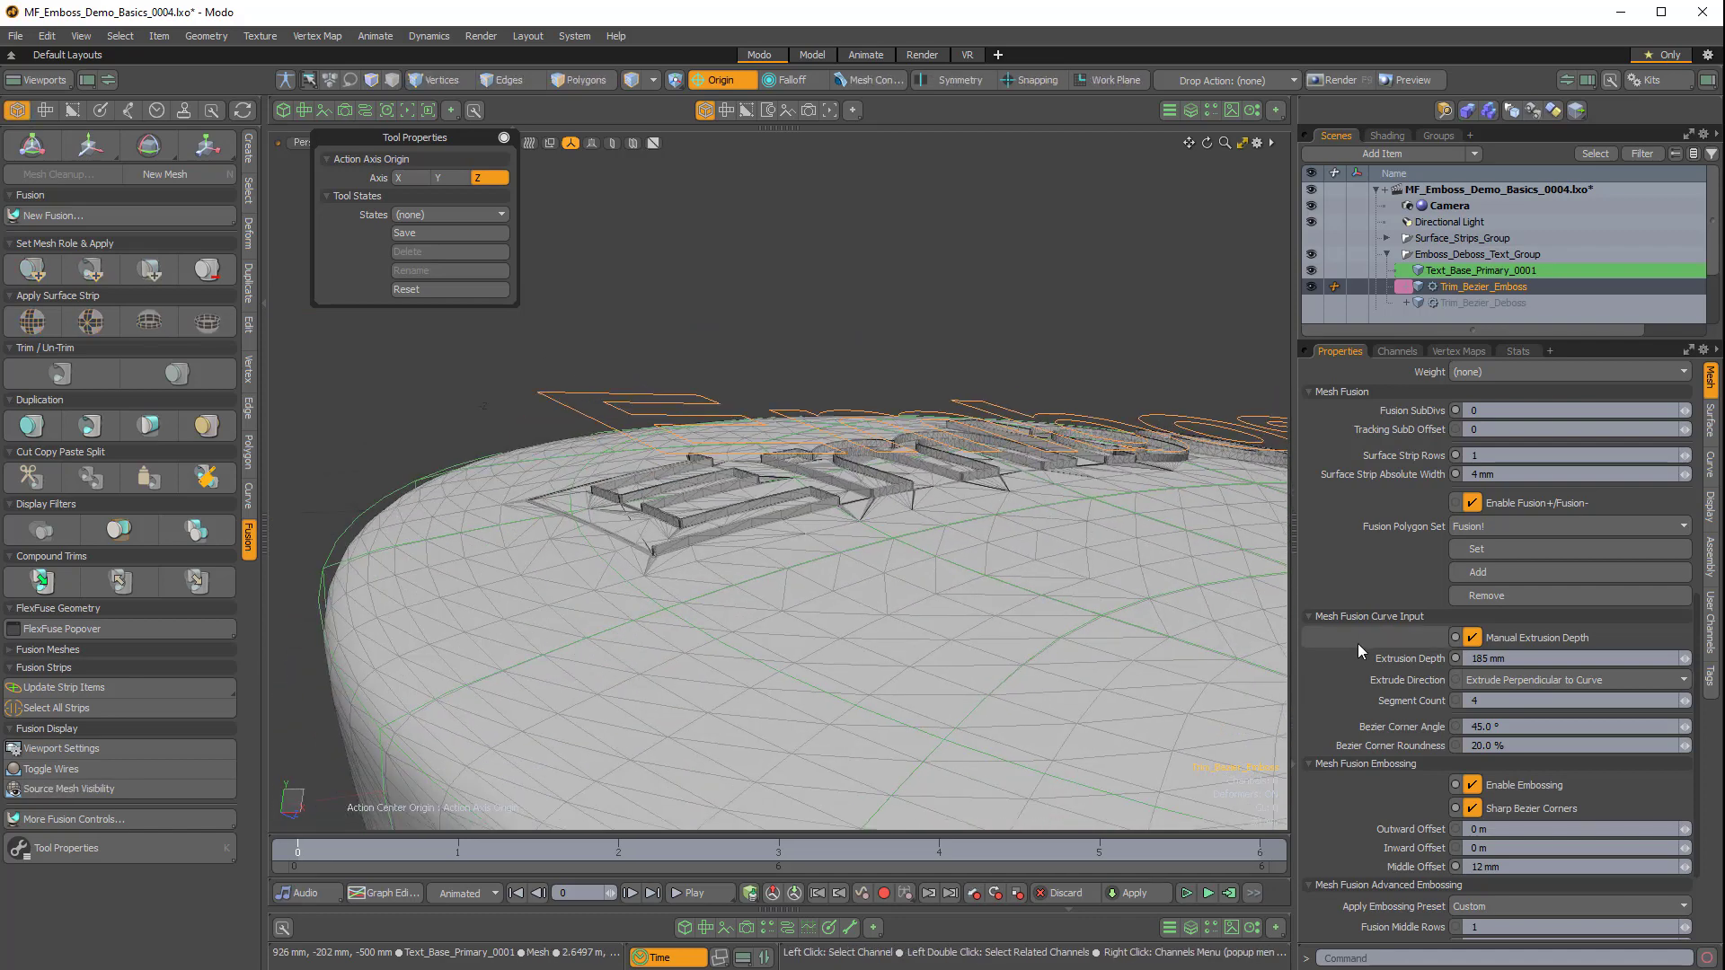
Set the Extrusion Depth of Trim_Bezier_Emboss to 225 mm and check the walls of the text.
text(2)
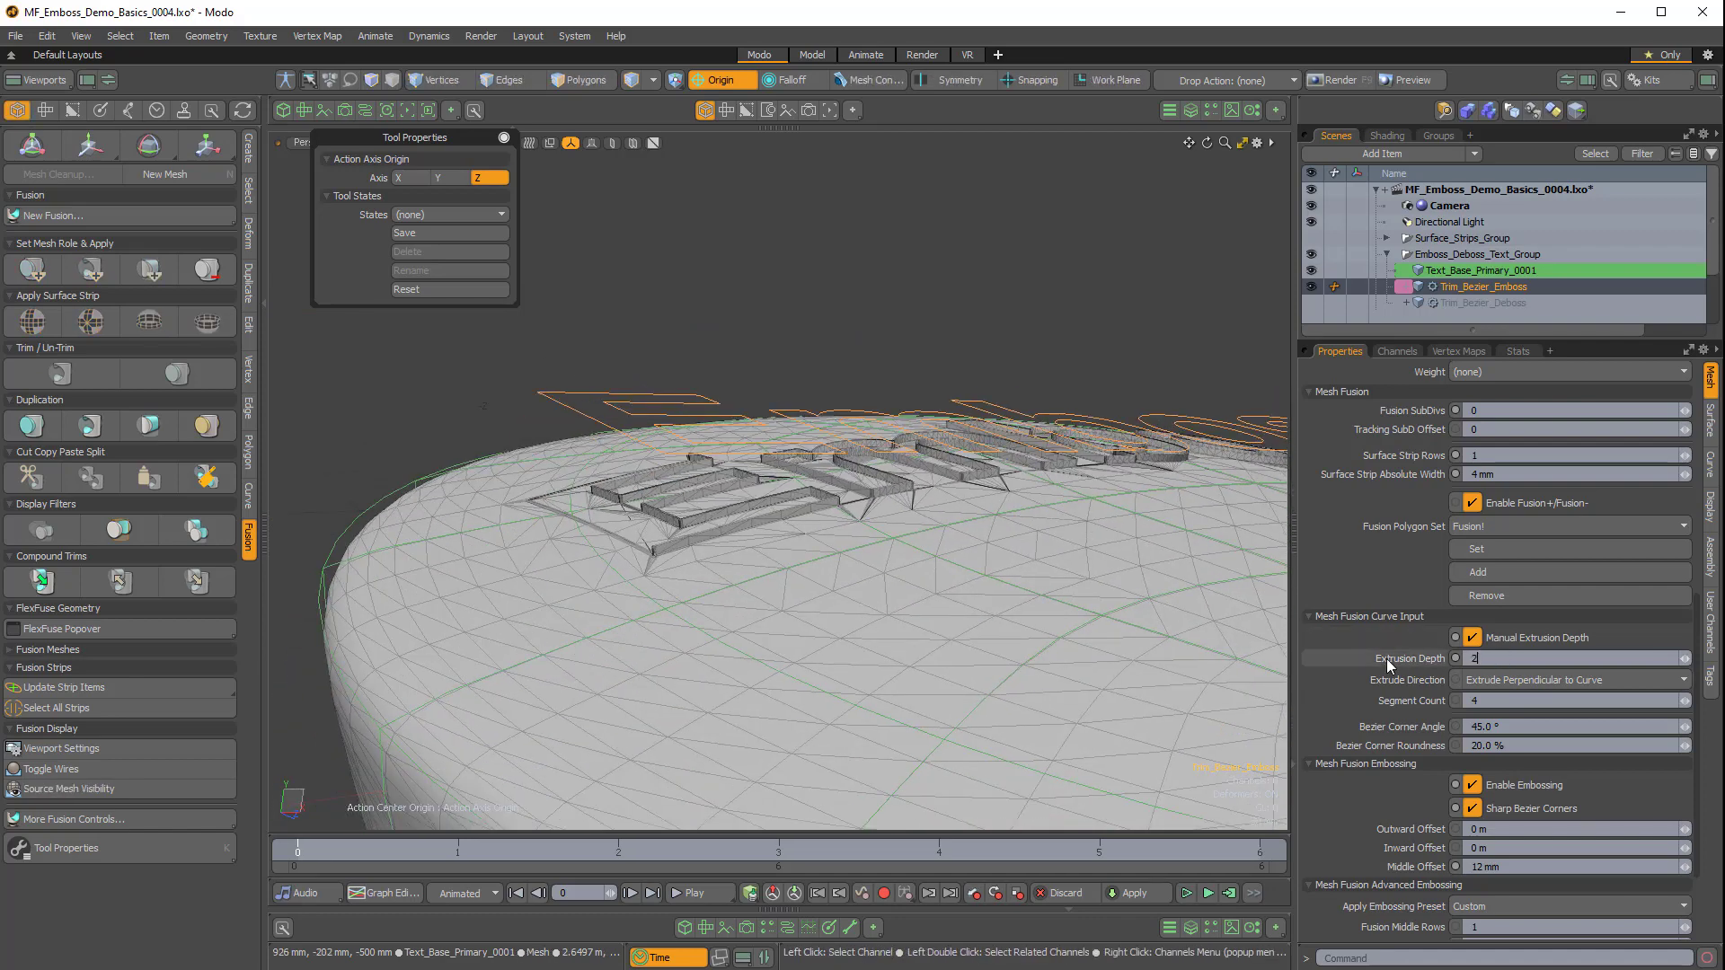
text(25mm)
alt+drag(666, 494, 790, 550)
scroll(718, 566, up, 5)
scroll(767, 582, down, 3)
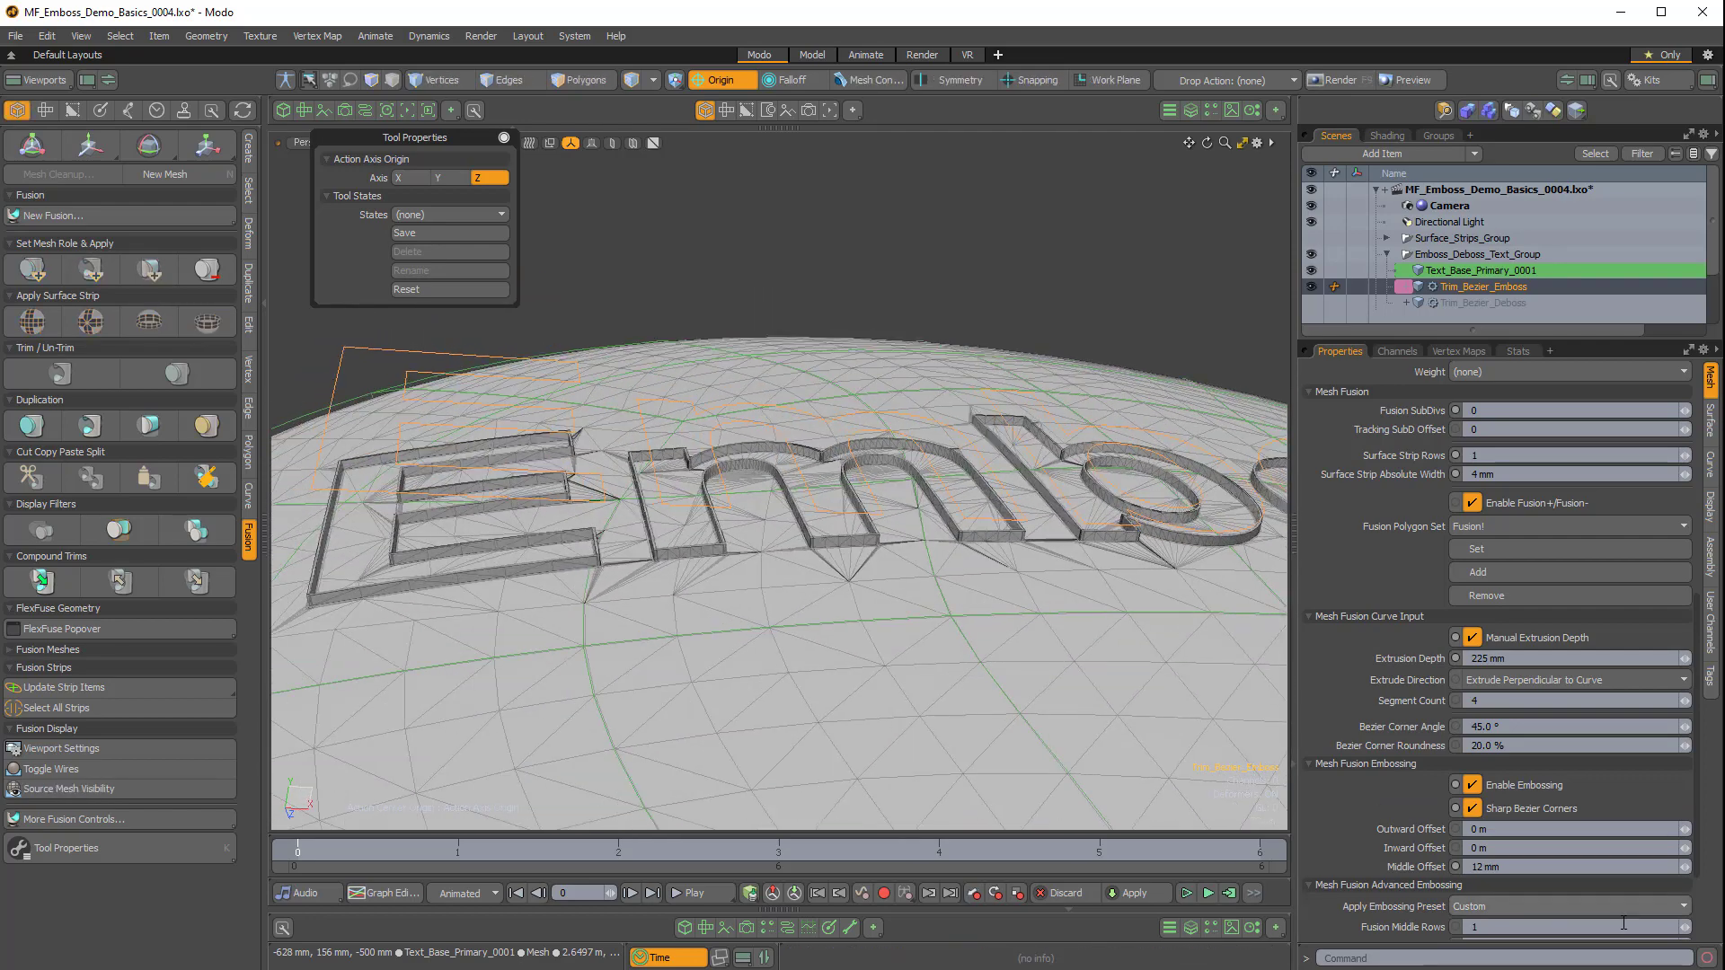
Set both the Middle Offset and the Inward Offset of Trim_Bezier_Emboss to 25 mm.
click(1538, 864)
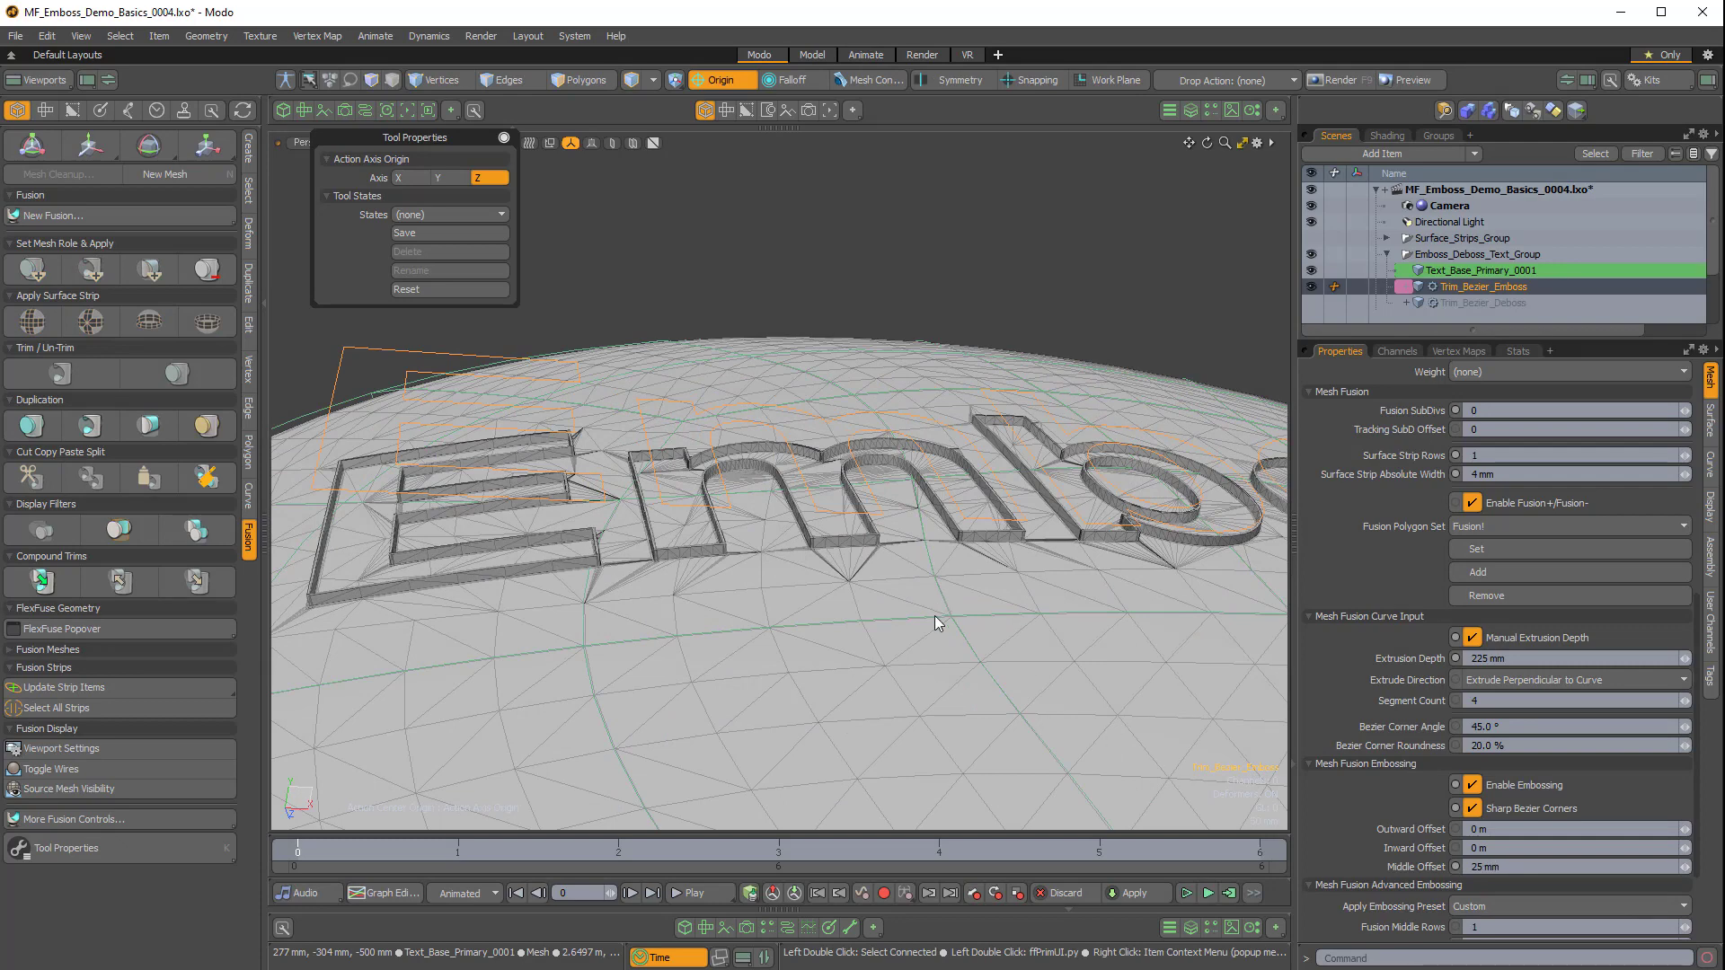
alt+drag(952, 536, 1022, 555)
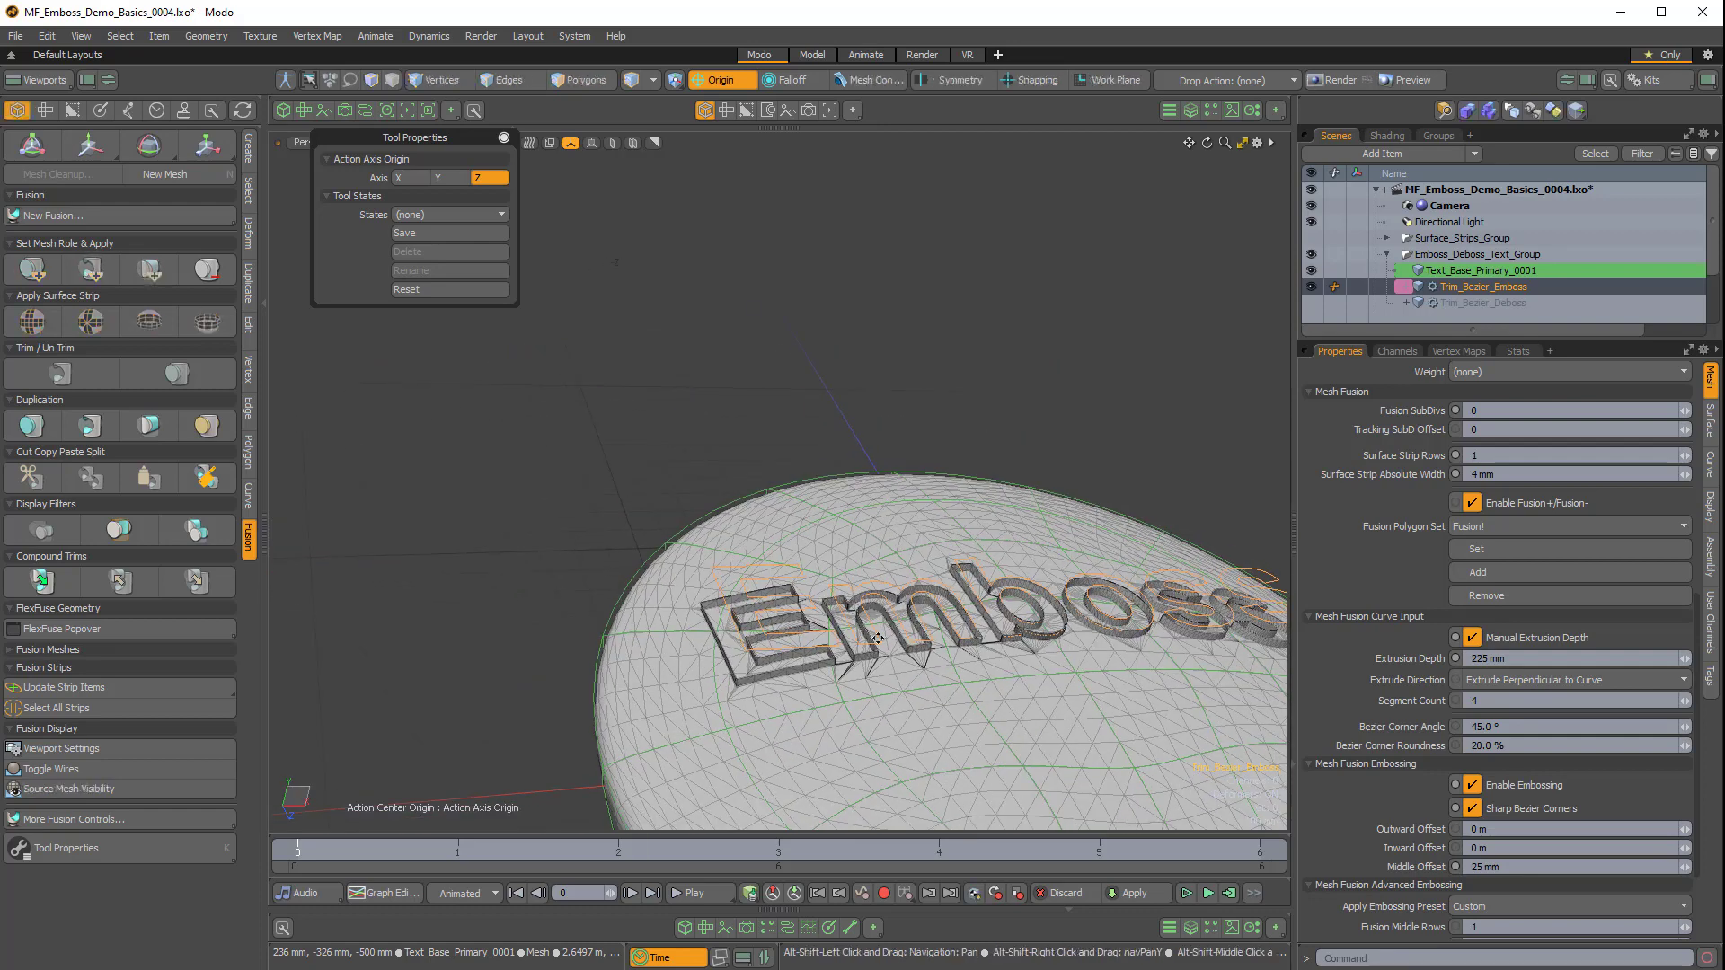
click(1527, 848)
text(25mm)
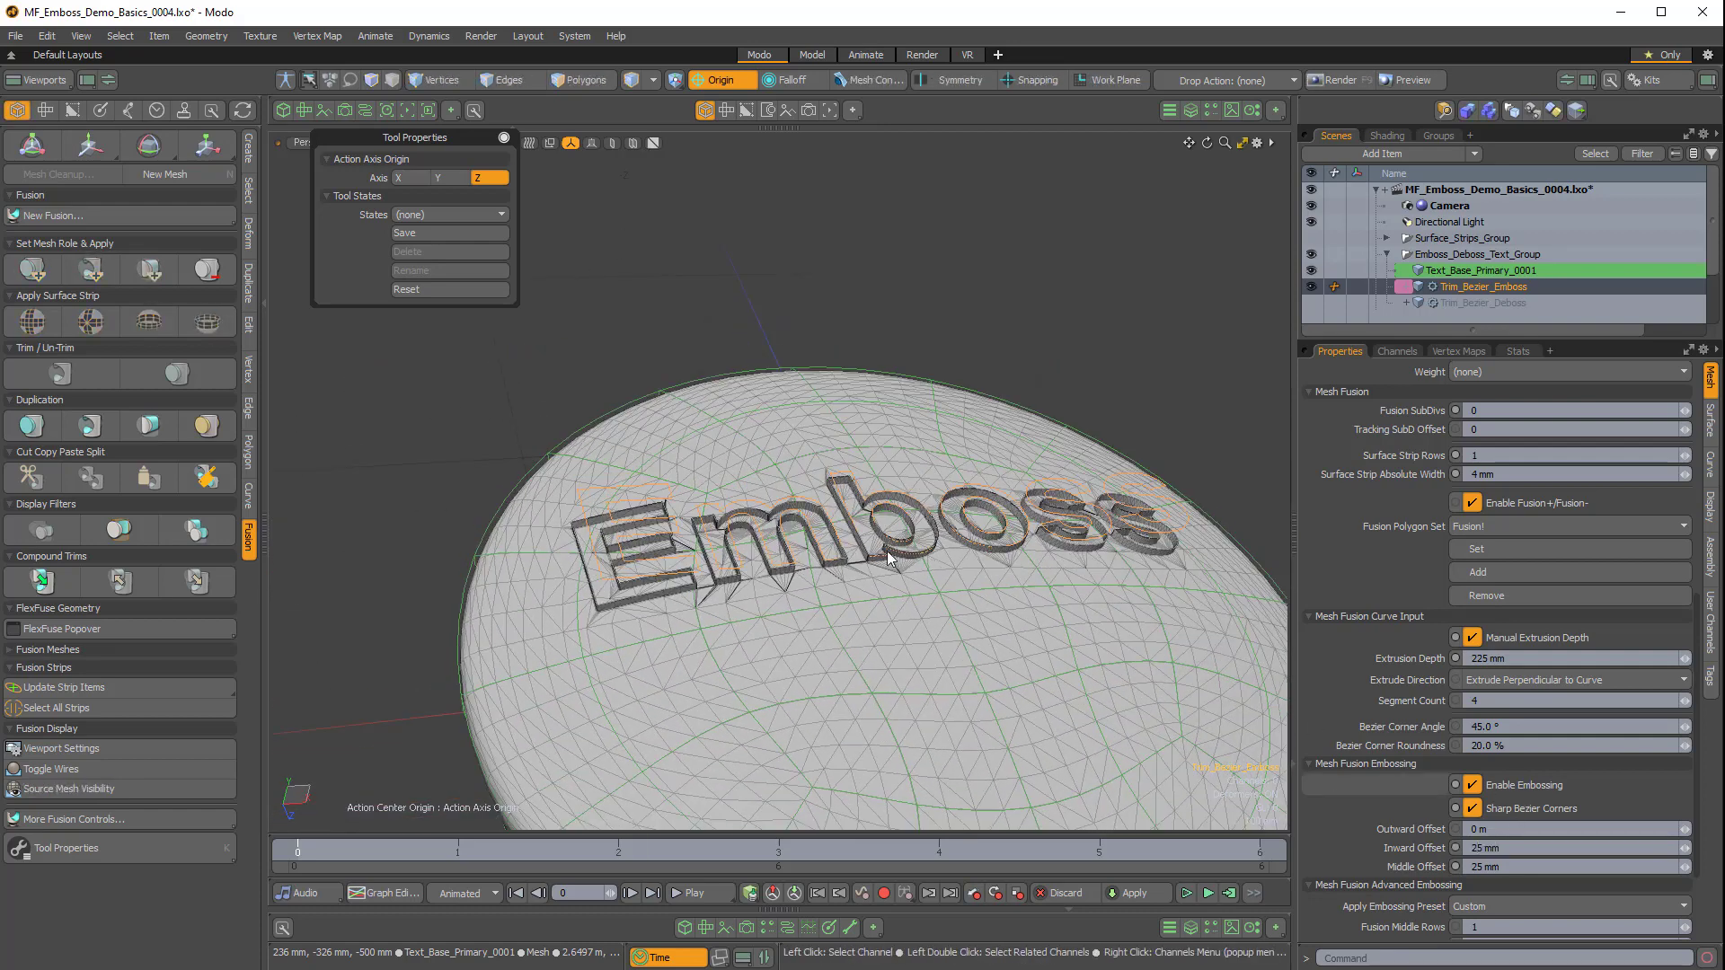
Hide the source items Trim_Bezier_Emboss and Text_Base_Primary_0001 to inspect the fused text on its own.
alt+drag(844, 569, 1033, 386)
ctrl+alt+drag(633, 595, 548, 544)
click(1311, 287)
click(1311, 270)
alt+drag(1132, 171, 889, 485)
ctrl+alt+drag(643, 521, 737, 518)
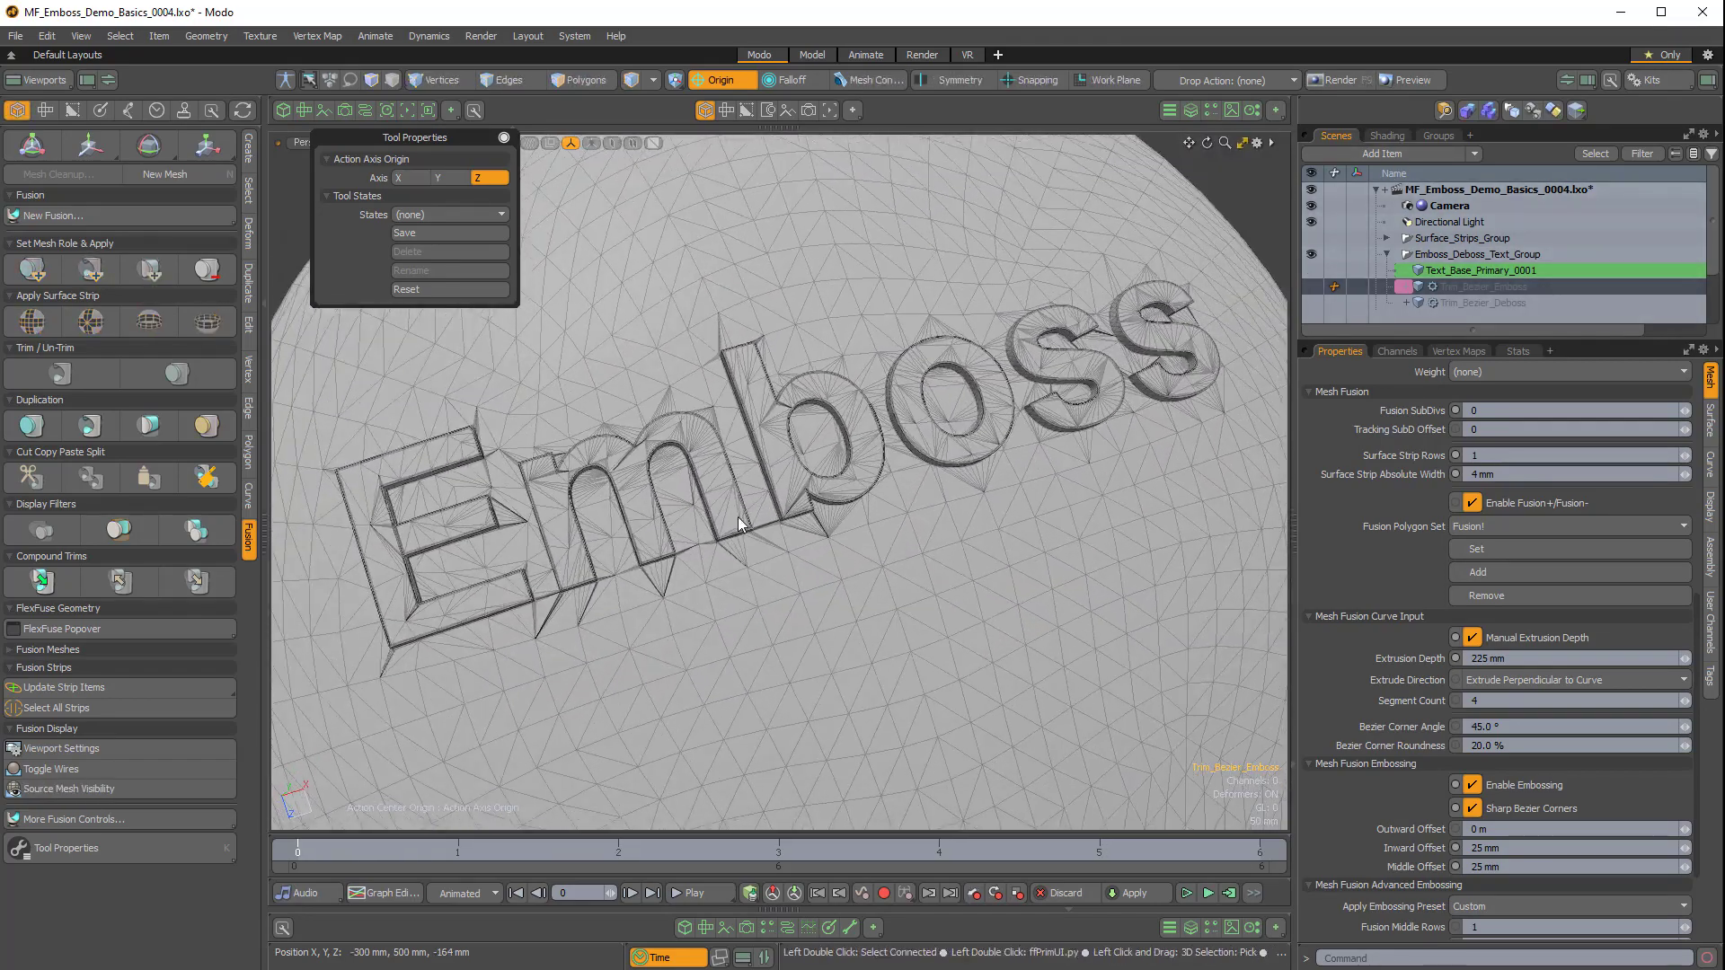
Select FUSE_TEXT_0001, toggle the wireframe, and compare viewport display modes on the embossed text.
scroll(1455, 275, down, 2)
click(1453, 286)
key(ctrl+3)
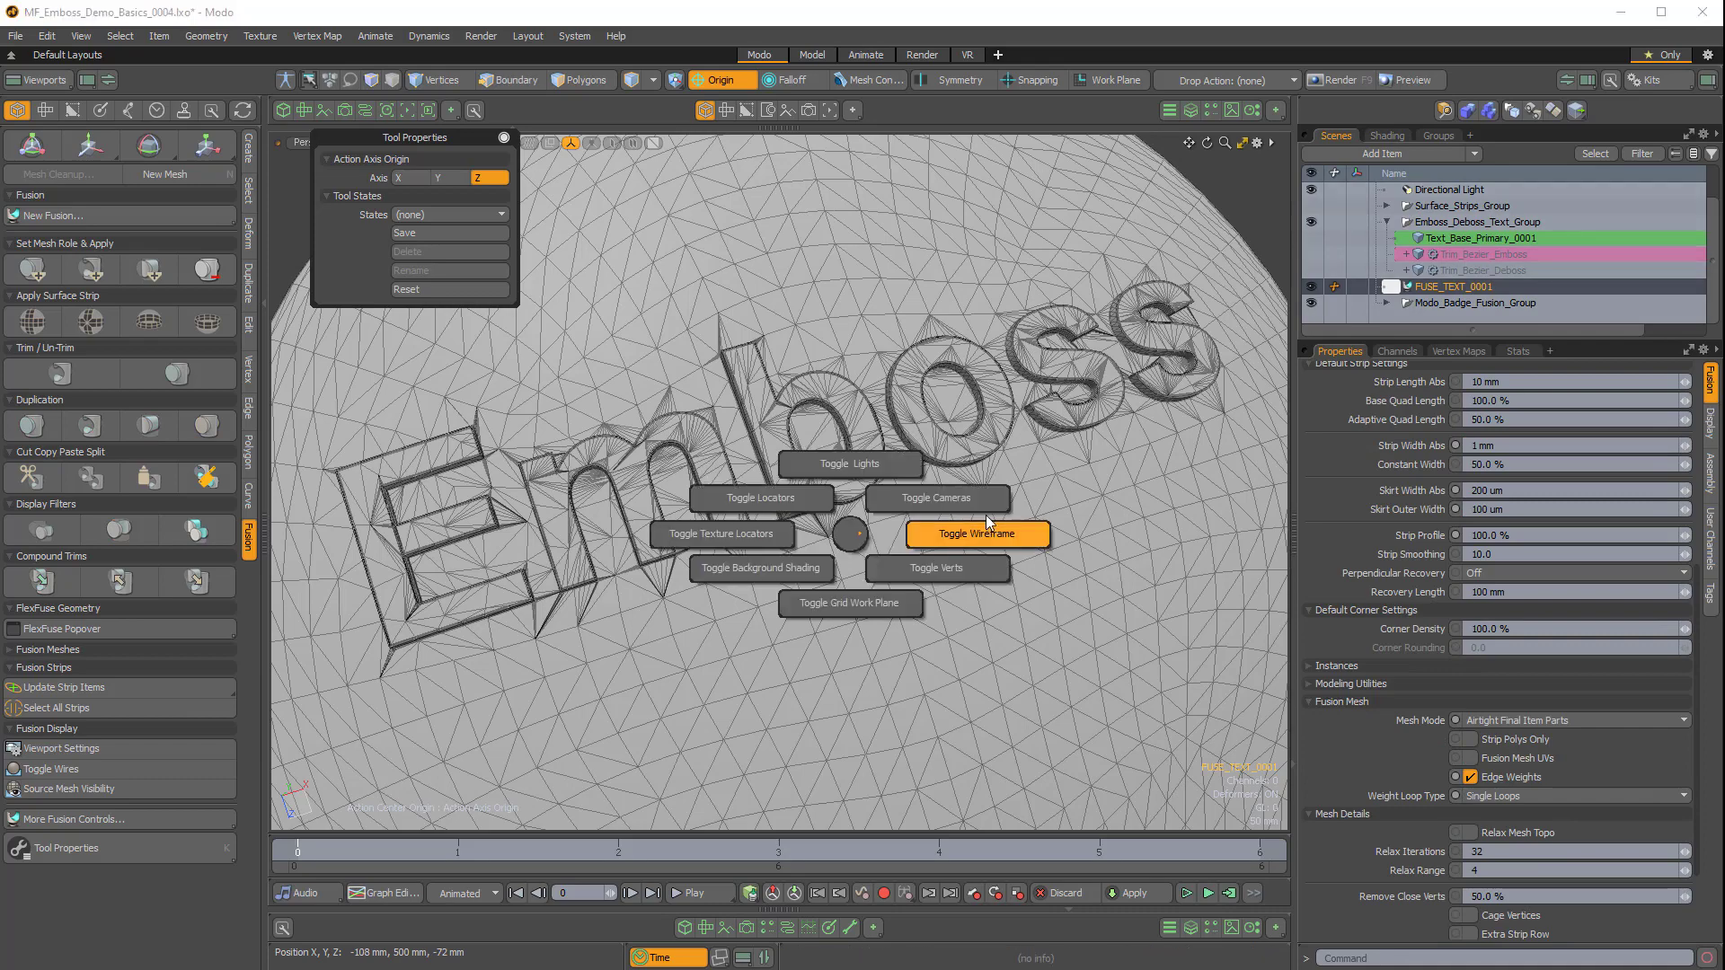
click(985, 535)
mouse_move(828, 529)
alt+mouse_down()
mouse_move(1021, 312)
mouse_move(835, 542)
mouse_move(879, 532)
mouse_move(781, 476)
mouse_move(693, 310)
mouse_move(800, 530)
mouse_move(974, 530)
mouse_move(907, 528)
mouse_move(1013, 473)
alt+mouse_up()
key(ctrl+2)
click(827, 554)
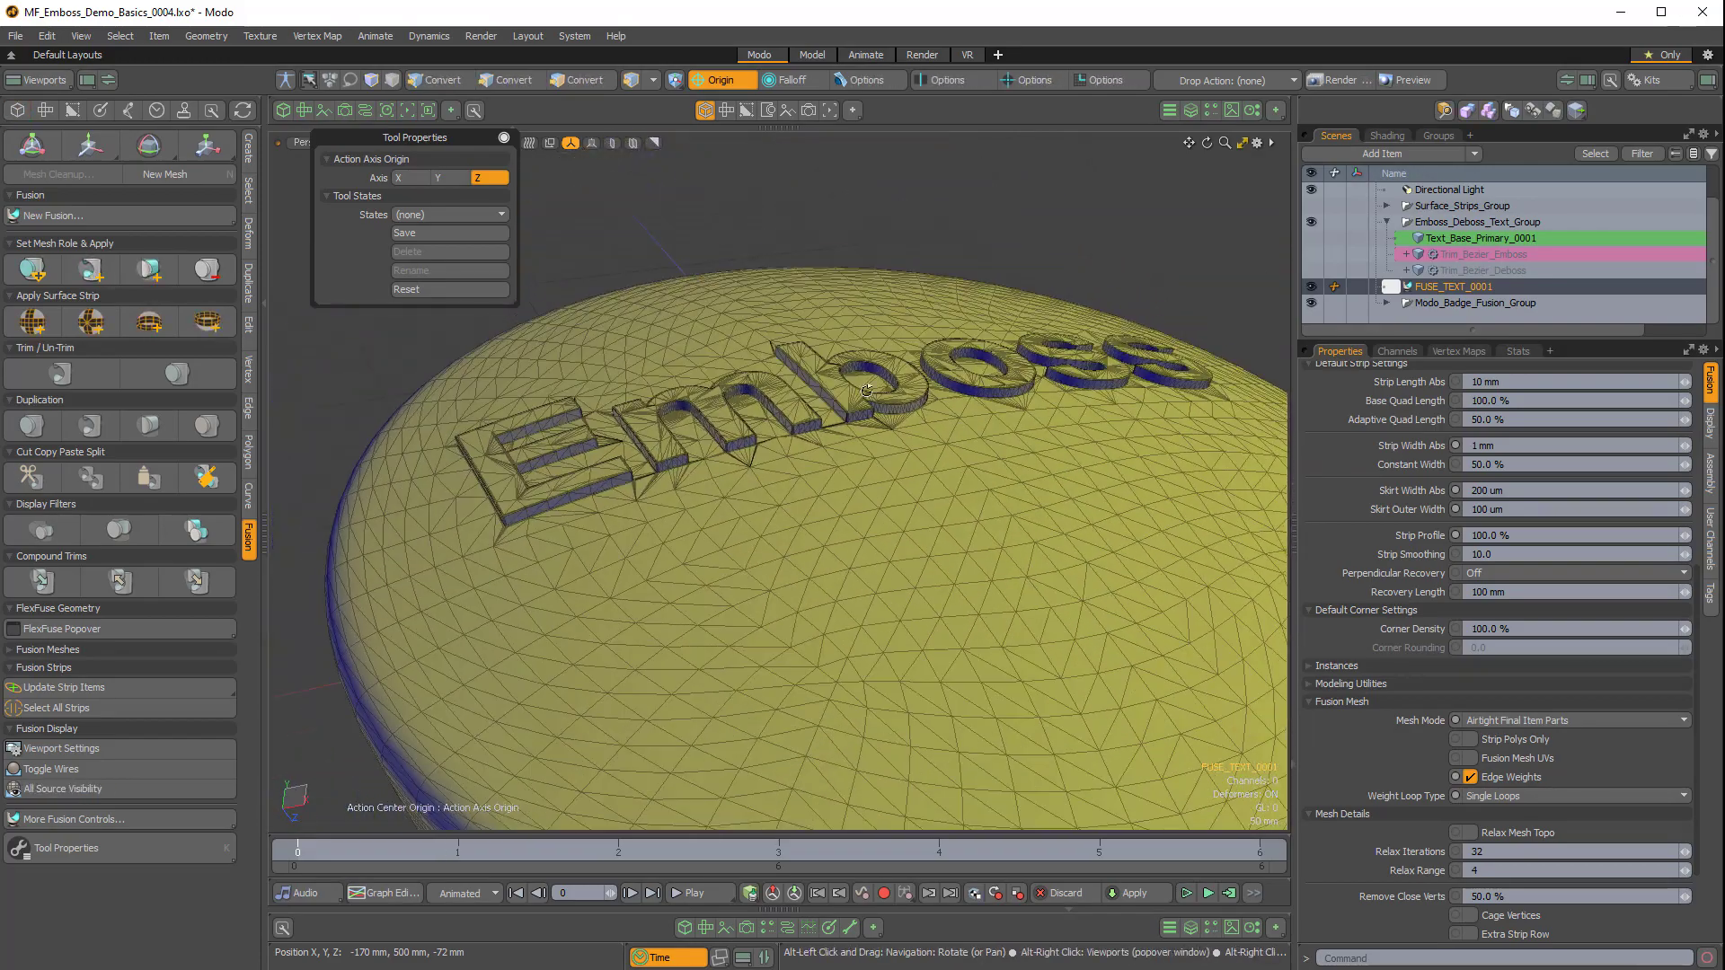
key(ctrl+2)
click(957, 498)
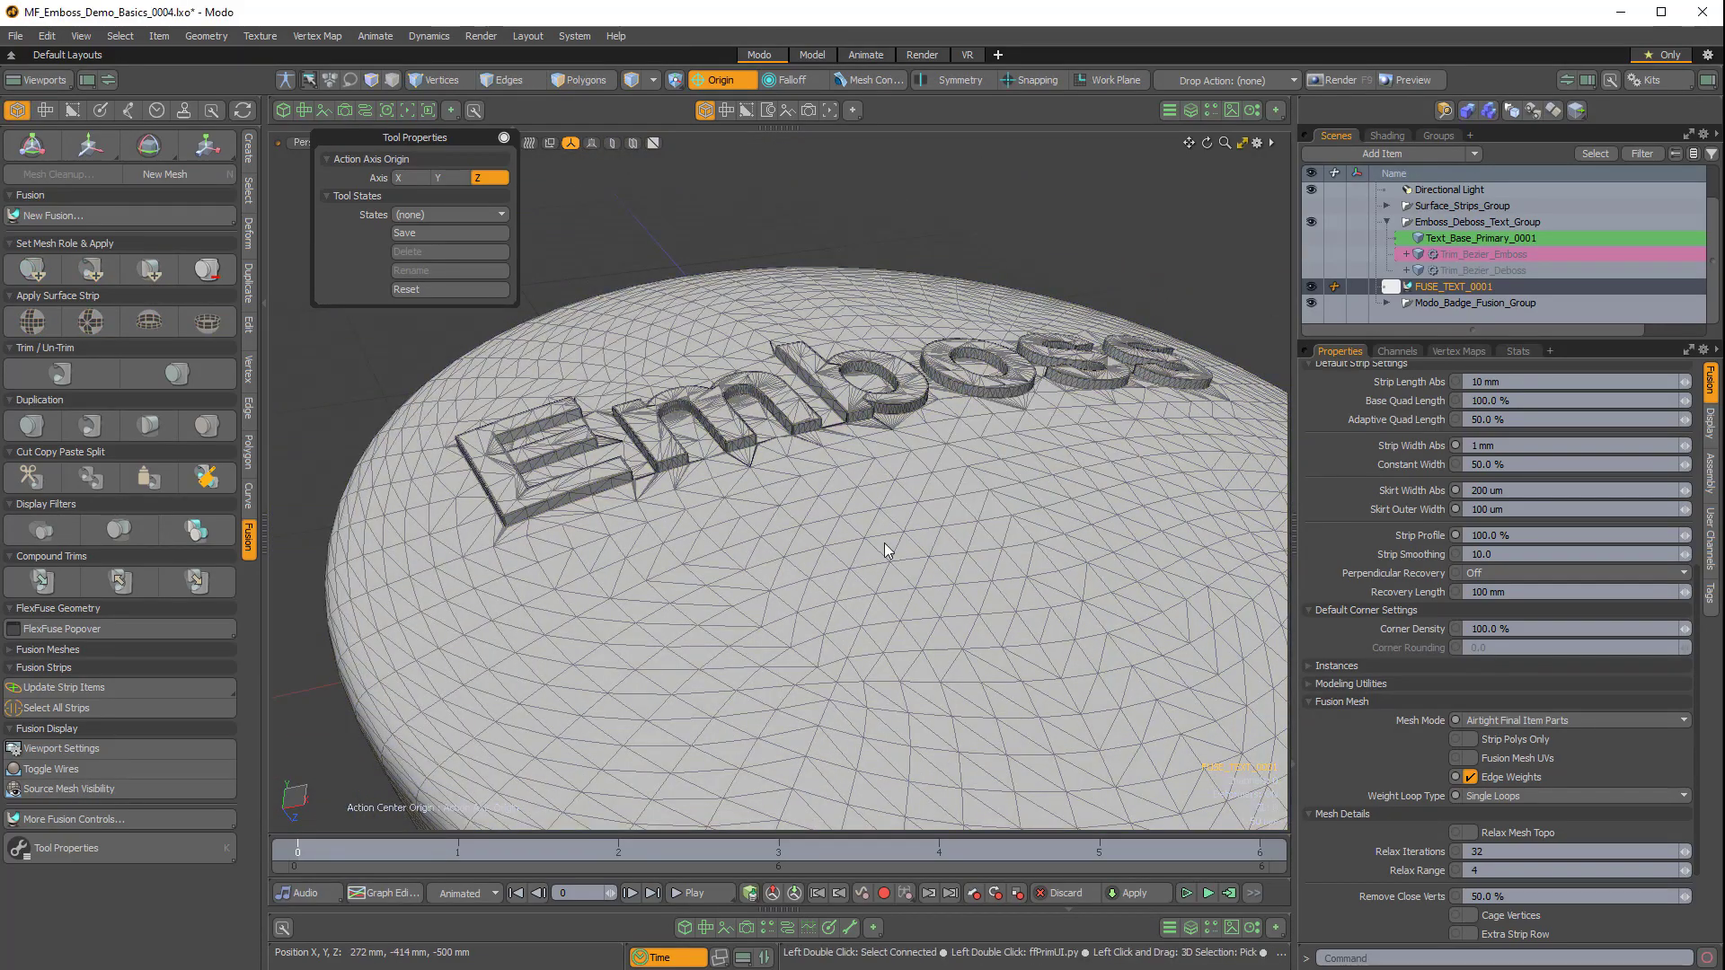
Select Trim_Bezier_Emboss and set its Middle Offset to 12.5 mm to test a stepped wall.
mouse_move(884, 543)
alt+mouse_down()
mouse_move(975, 550)
mouse_move(908, 575)
alt+mouse_up()
click(1446, 285)
scroll(948, 411, up, 6)
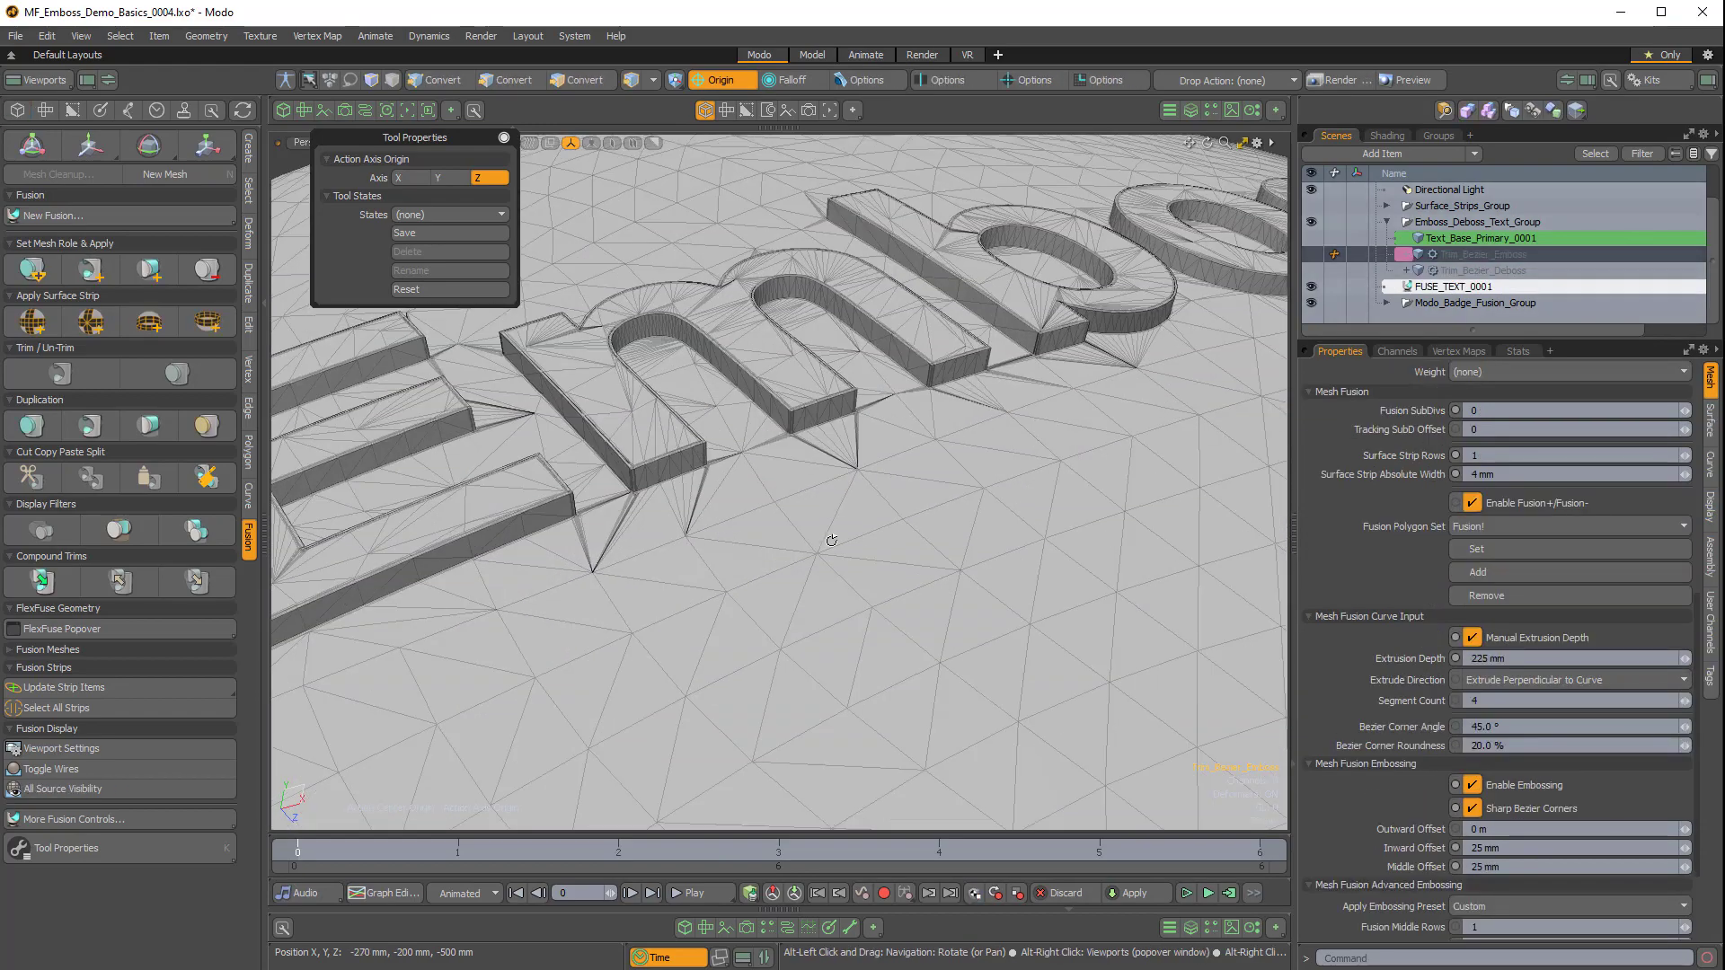
scroll(912, 493, up, 4)
alt+shift+drag(947, 410, 1050, 506)
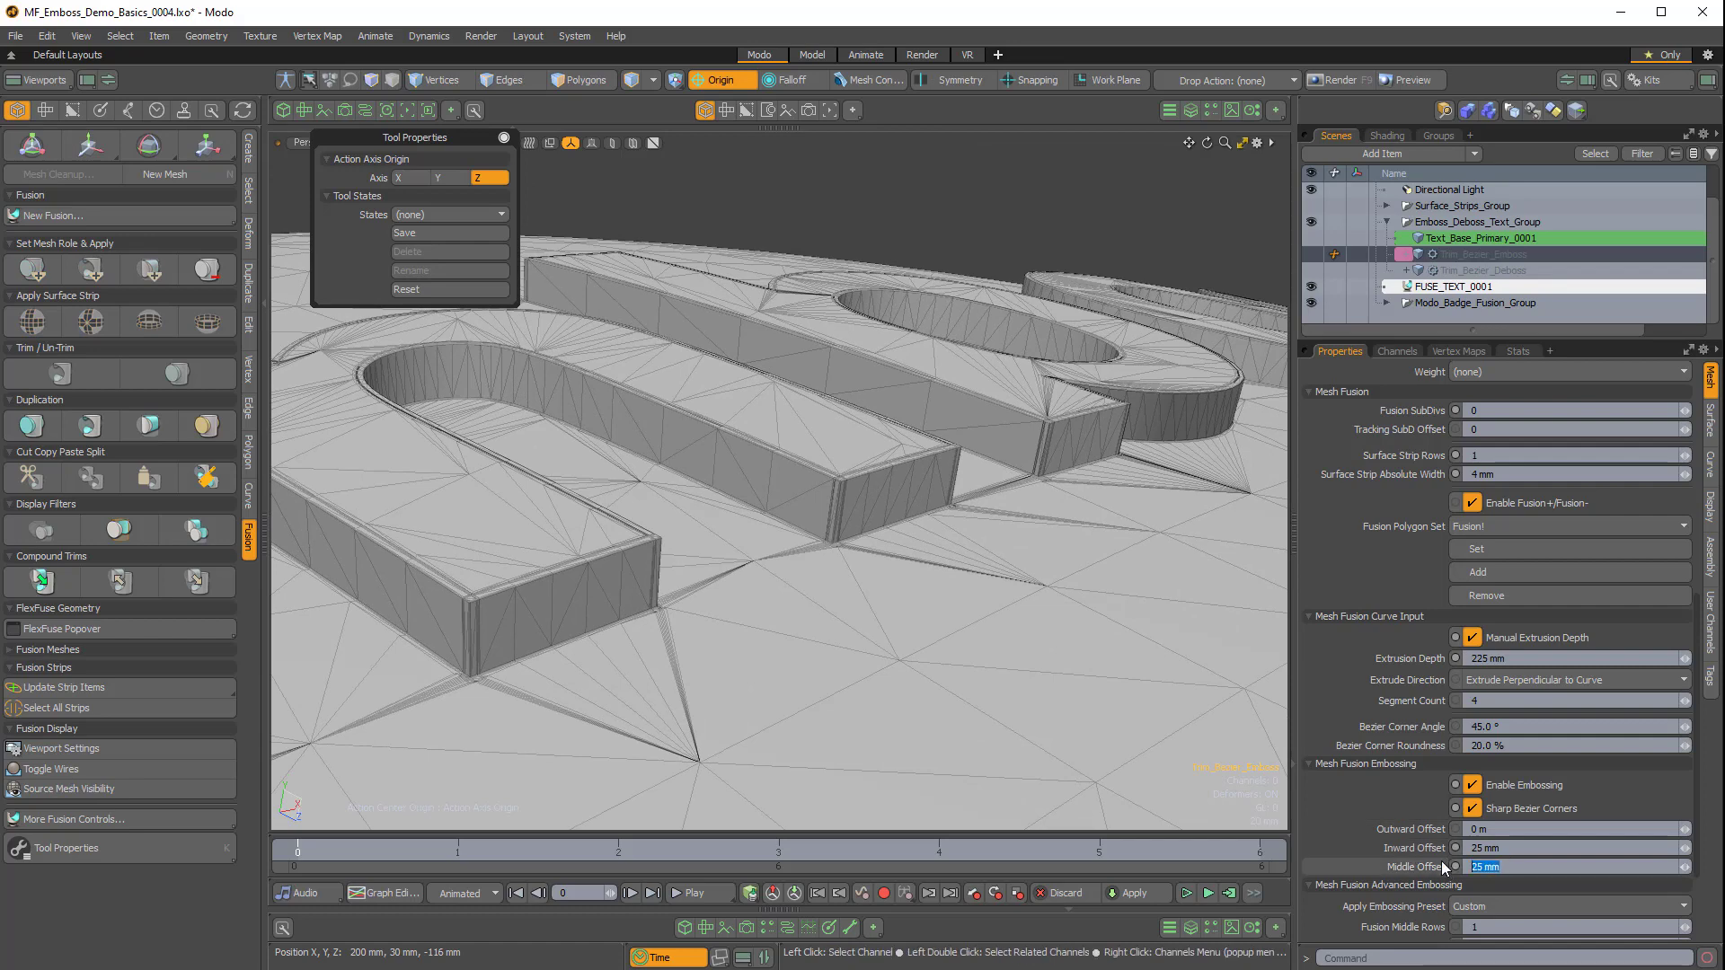
click(1518, 867)
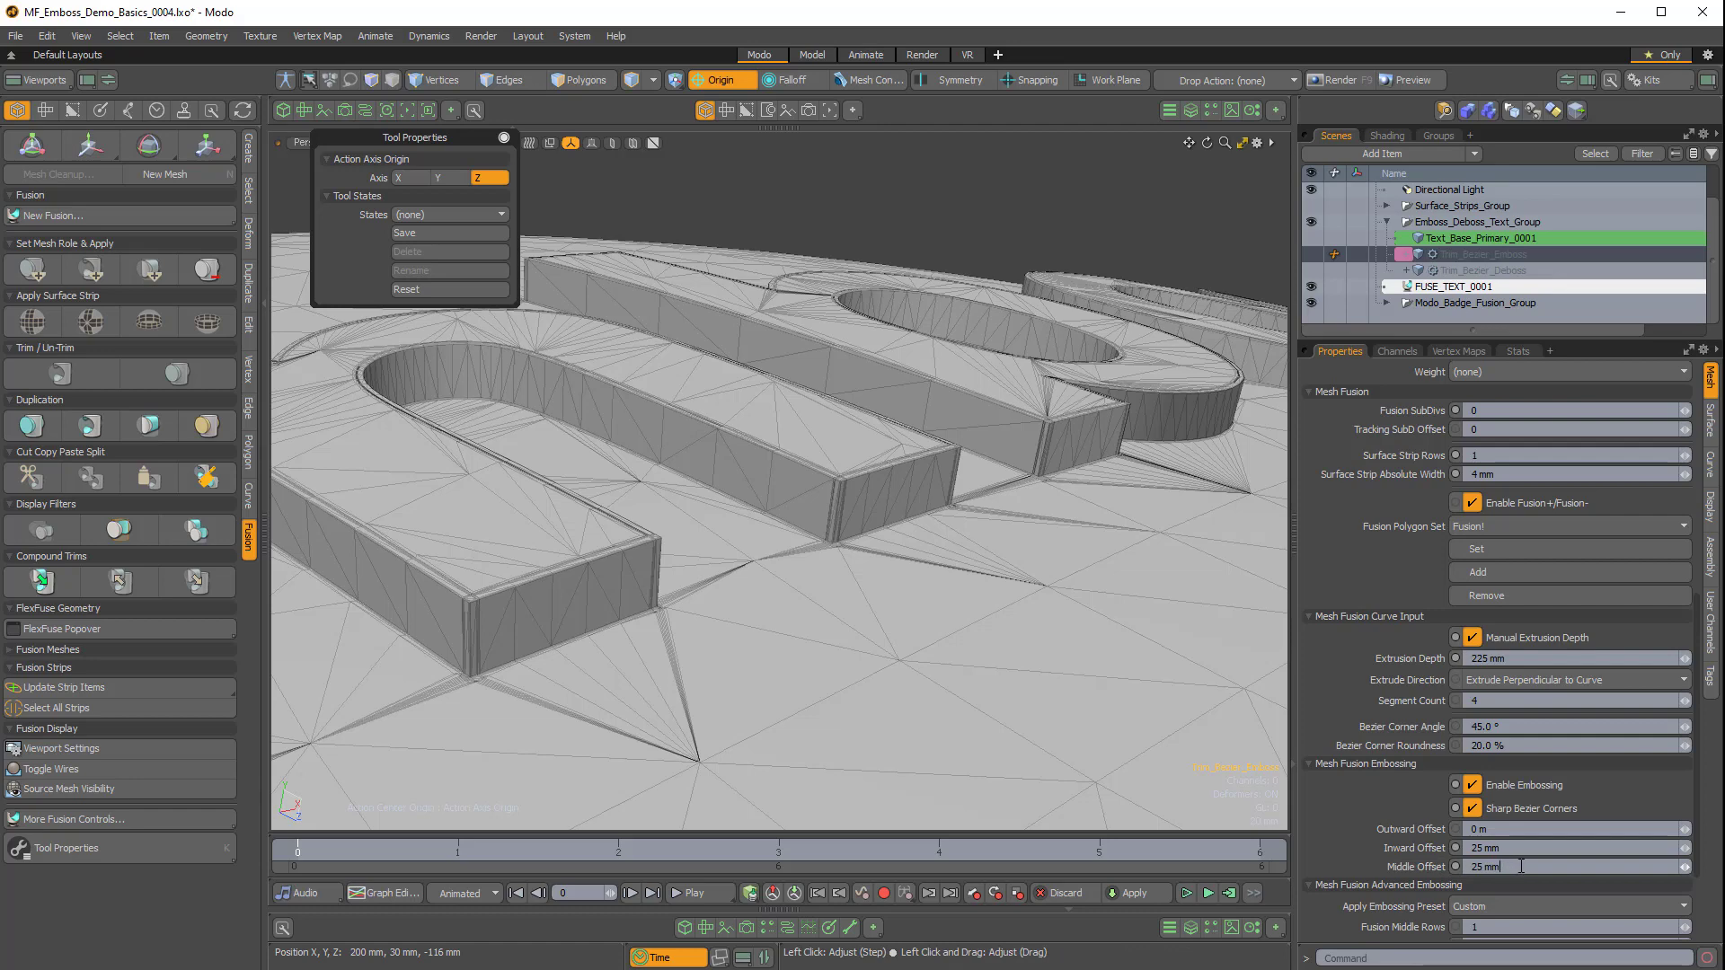
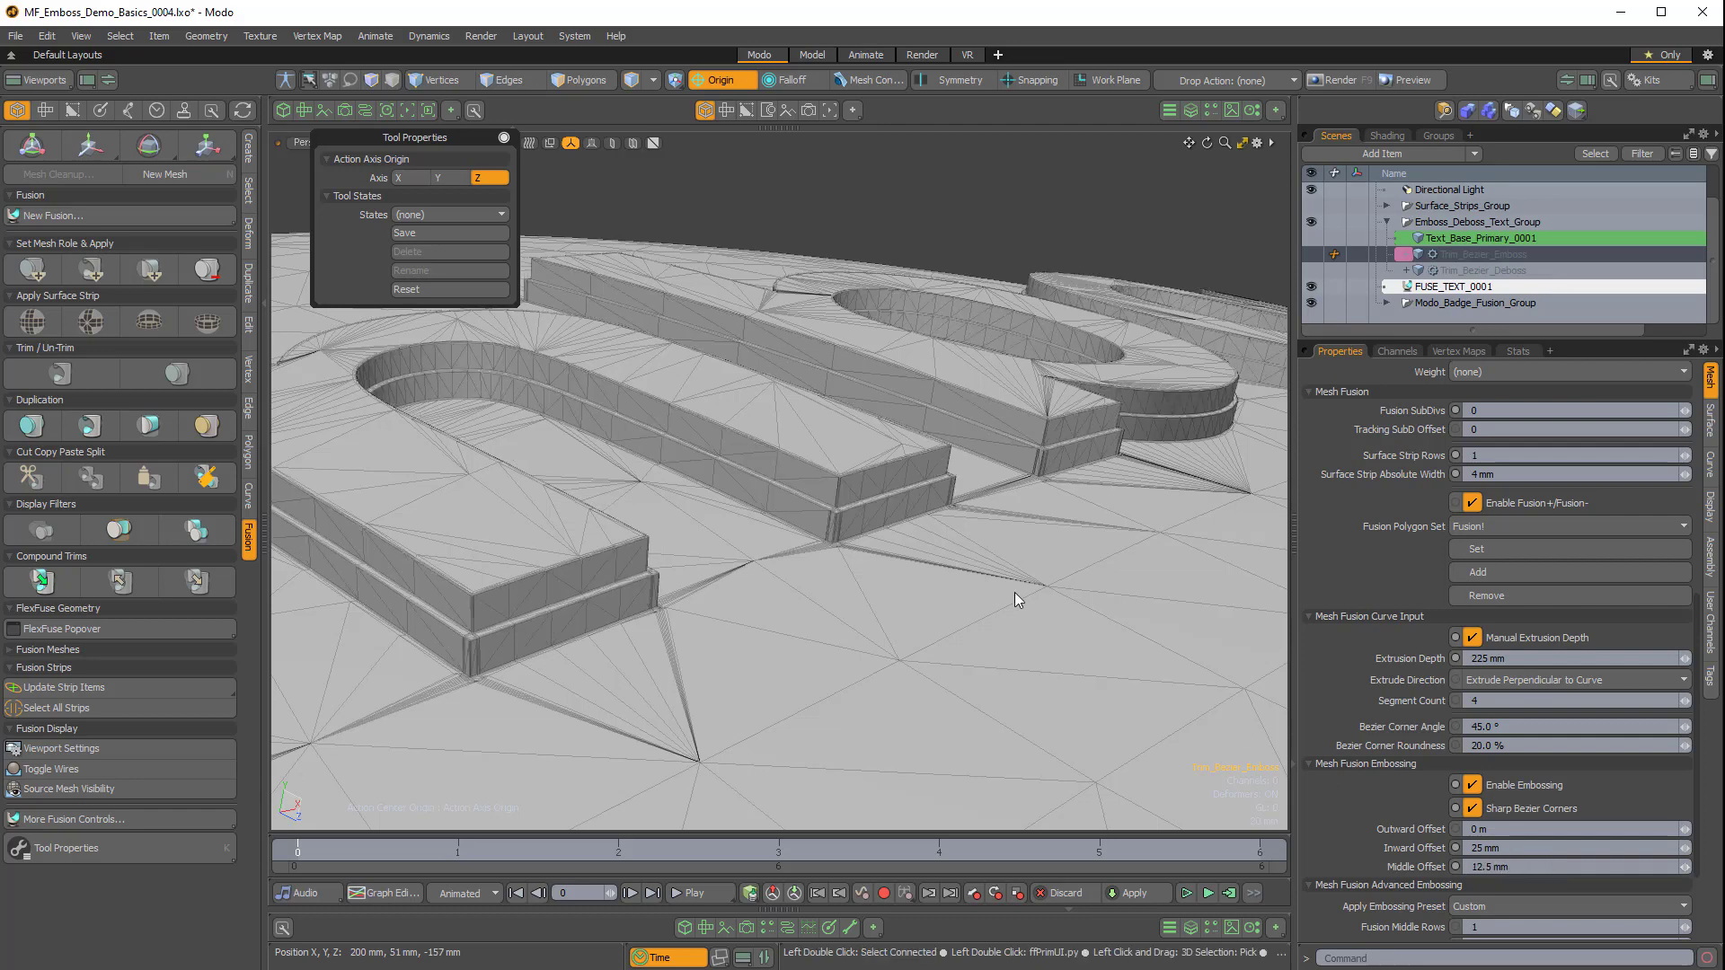
Set the Middle Offset of Trim_Bezier_Emboss to 32 mm and review the whole word.
mouse_move(1015, 591)
ctrl+alt+mouse_down()
mouse_move(1009, 498)
mouse_move(1013, 588)
ctrl+alt+mouse_up()
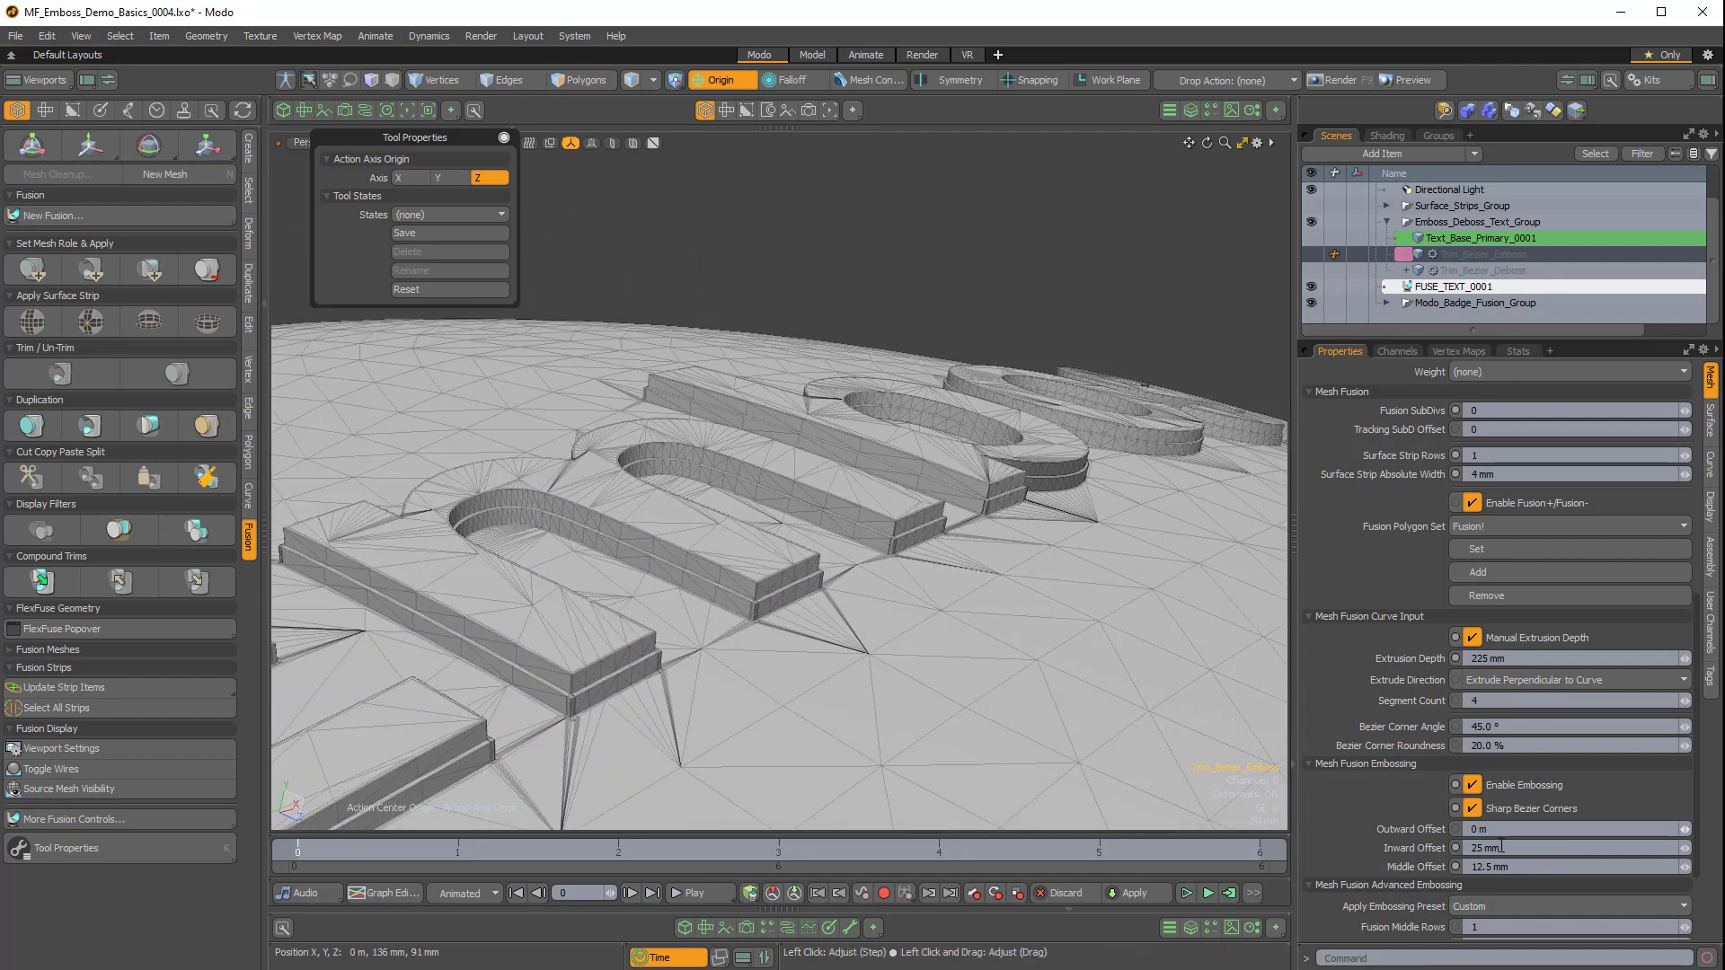
text(32mm)
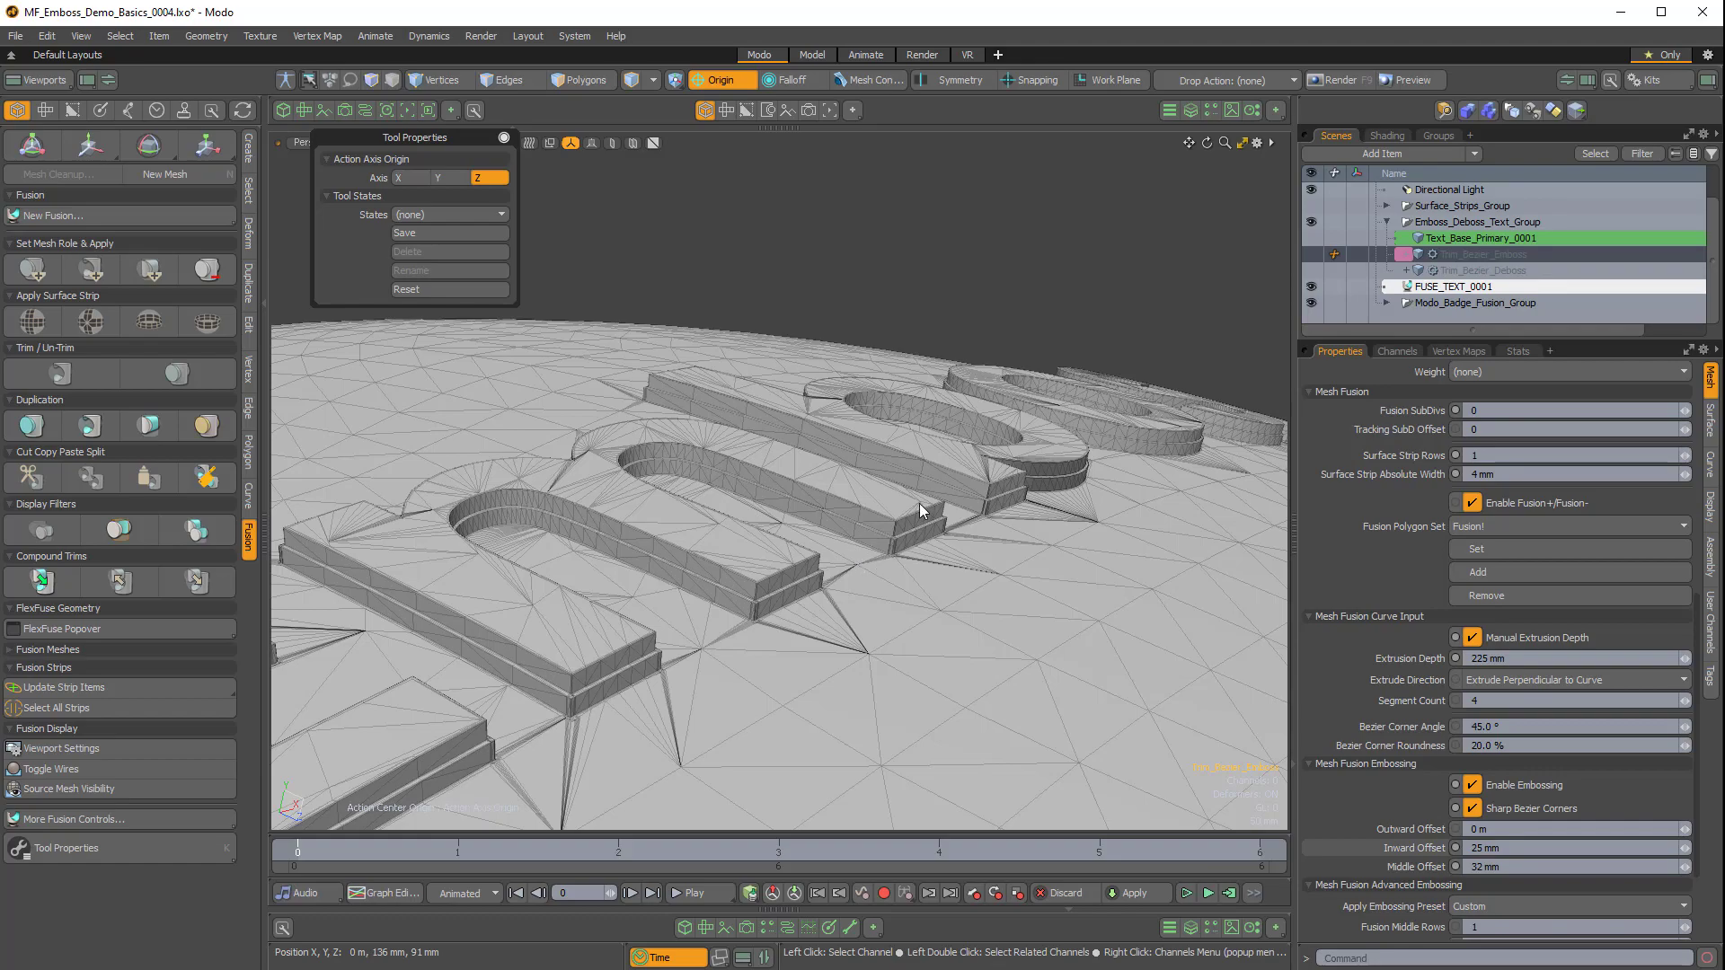
alt+drag(914, 496, 1078, 332)
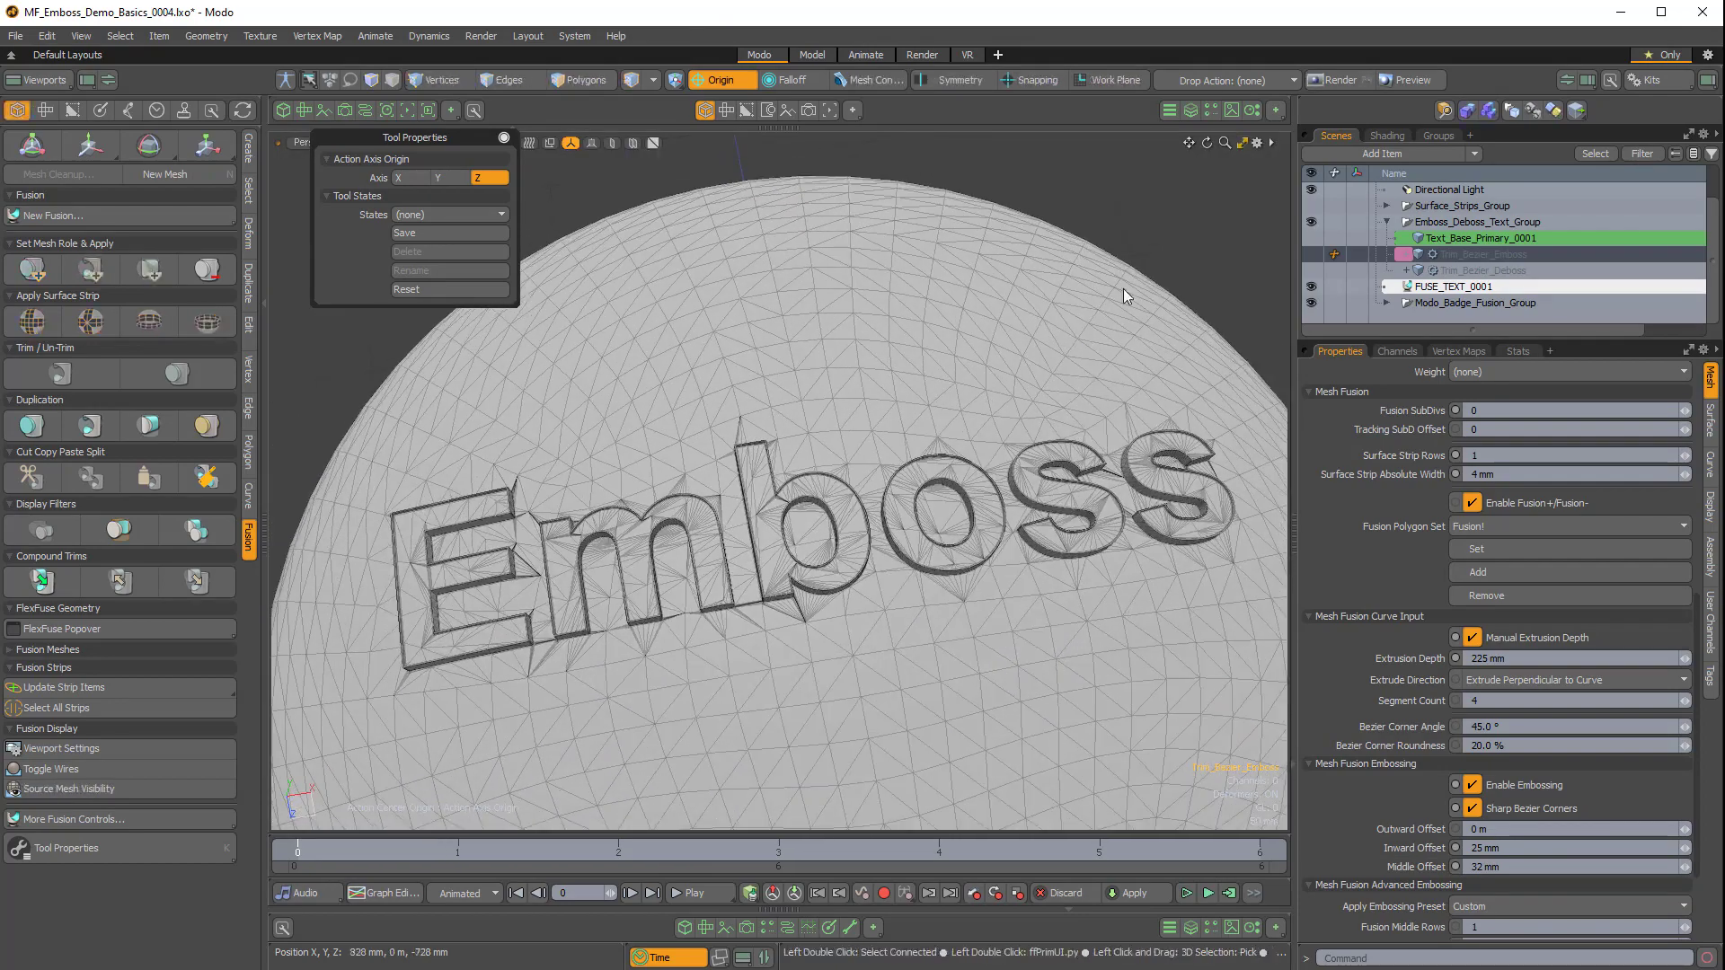
Show the mesh operations list for Trim_Bezier_Emboss with its Text operation expanded.
click(1189, 116)
click(1097, 196)
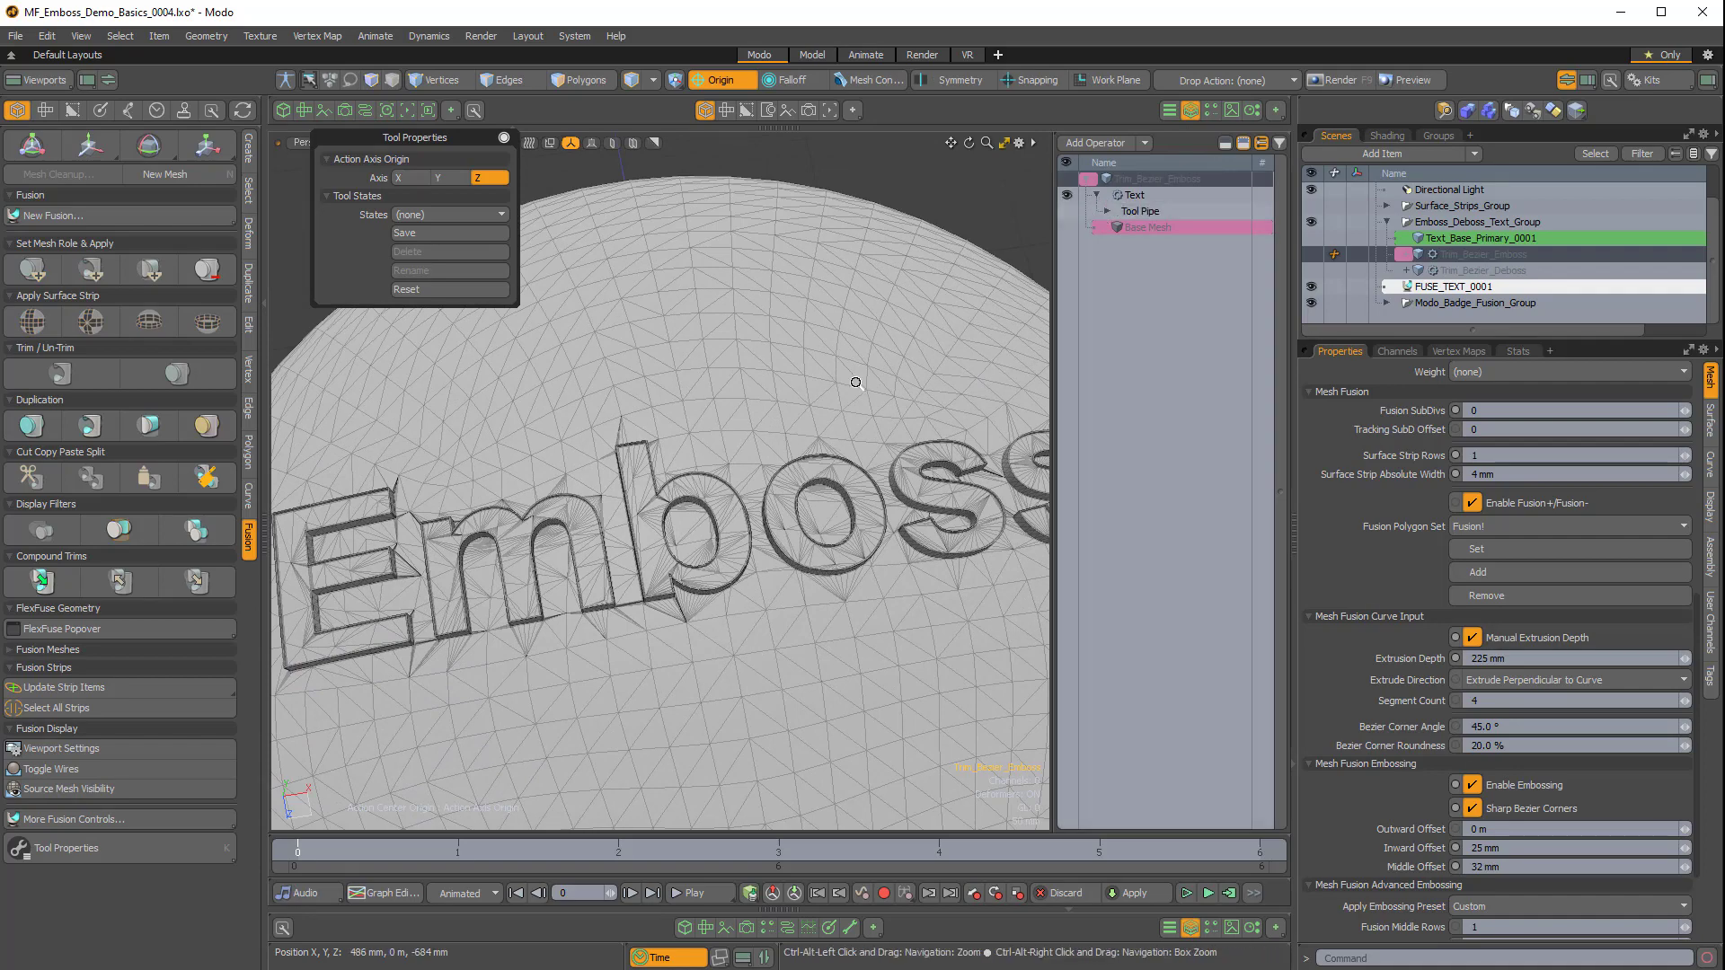
key(a)
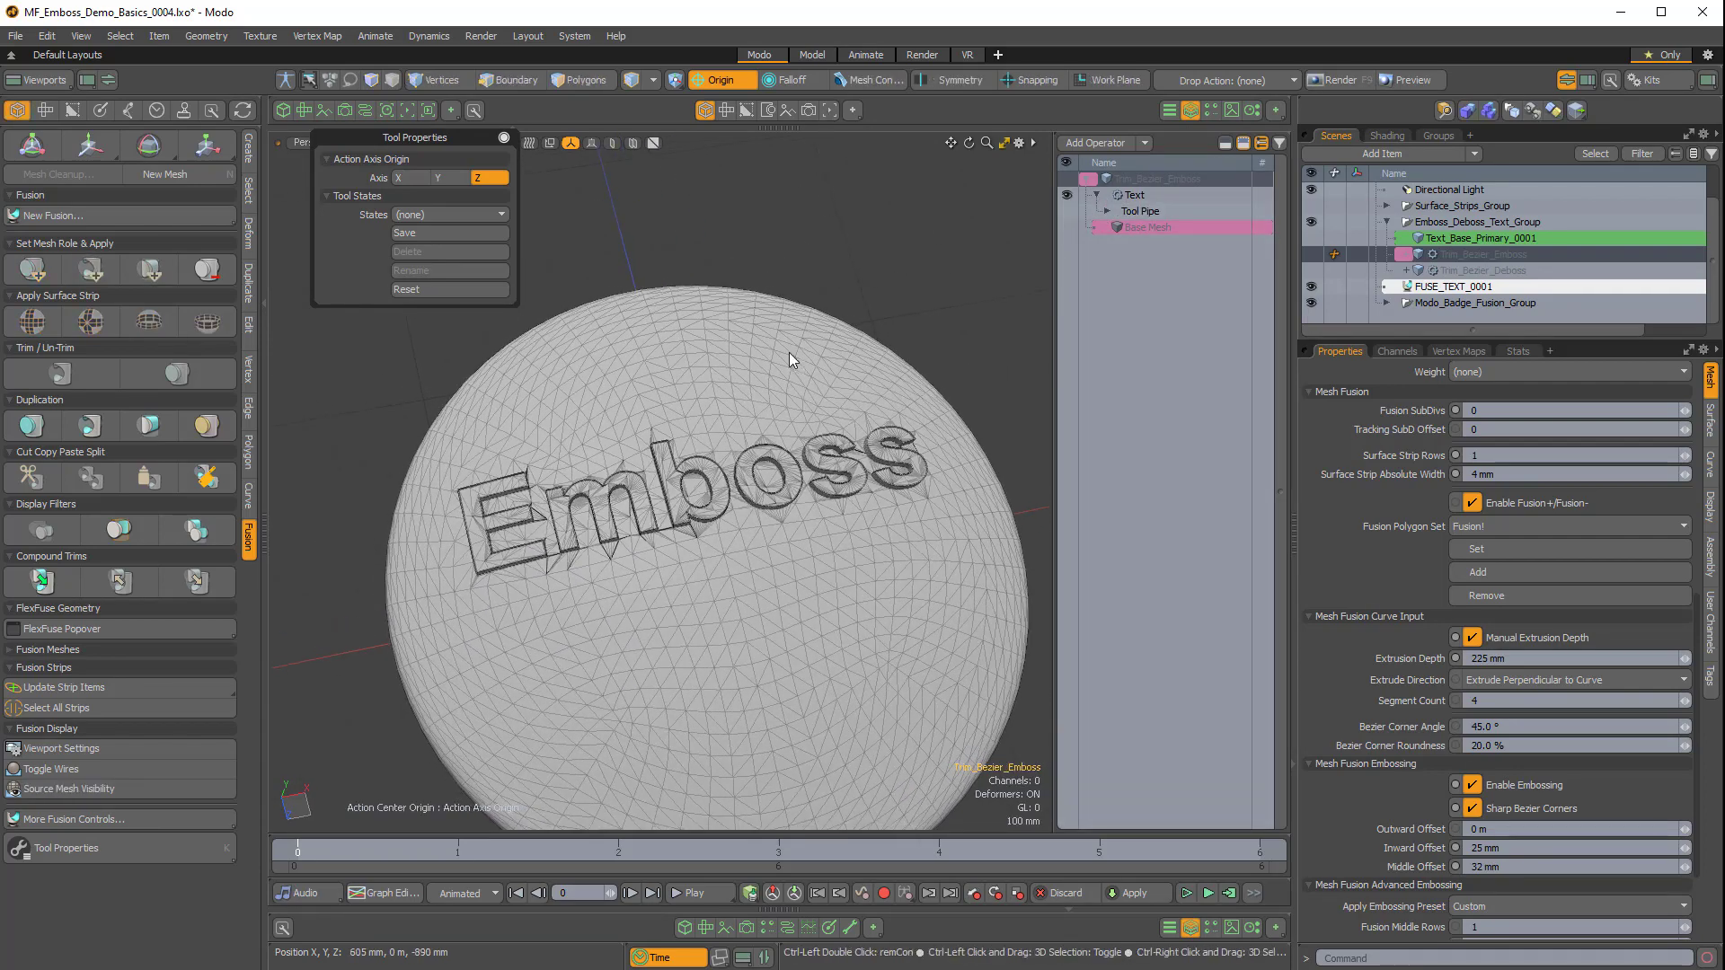
Switch the viewport to the camera view, frame the embossed text, and start a preview render in place of the model view.
key(ctrl+space)
click(756, 311)
ctrl+alt+drag(655, 501, 732, 500)
alt+drag(732, 501, 760, 558)
alt+shift+drag(760, 559, 835, 433)
click(829, 111)
click(659, 476)
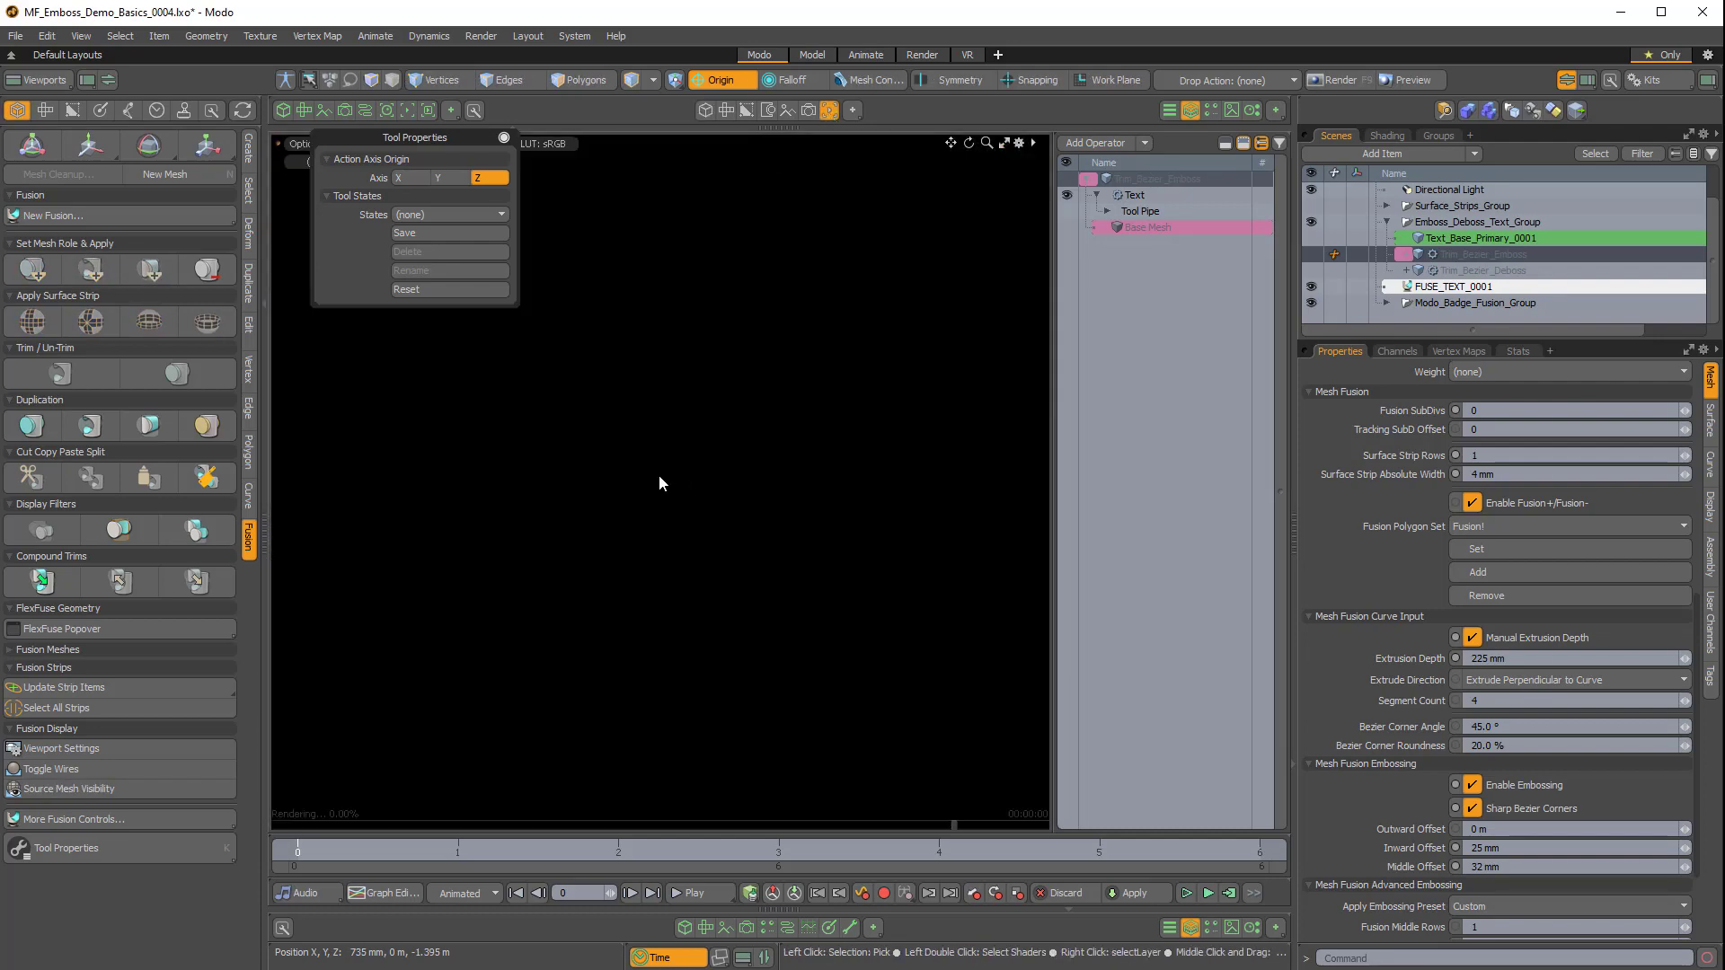
Change the wording of the Text operation in Trim_Bezier_Emboss to "Modo!".
click(1142, 196)
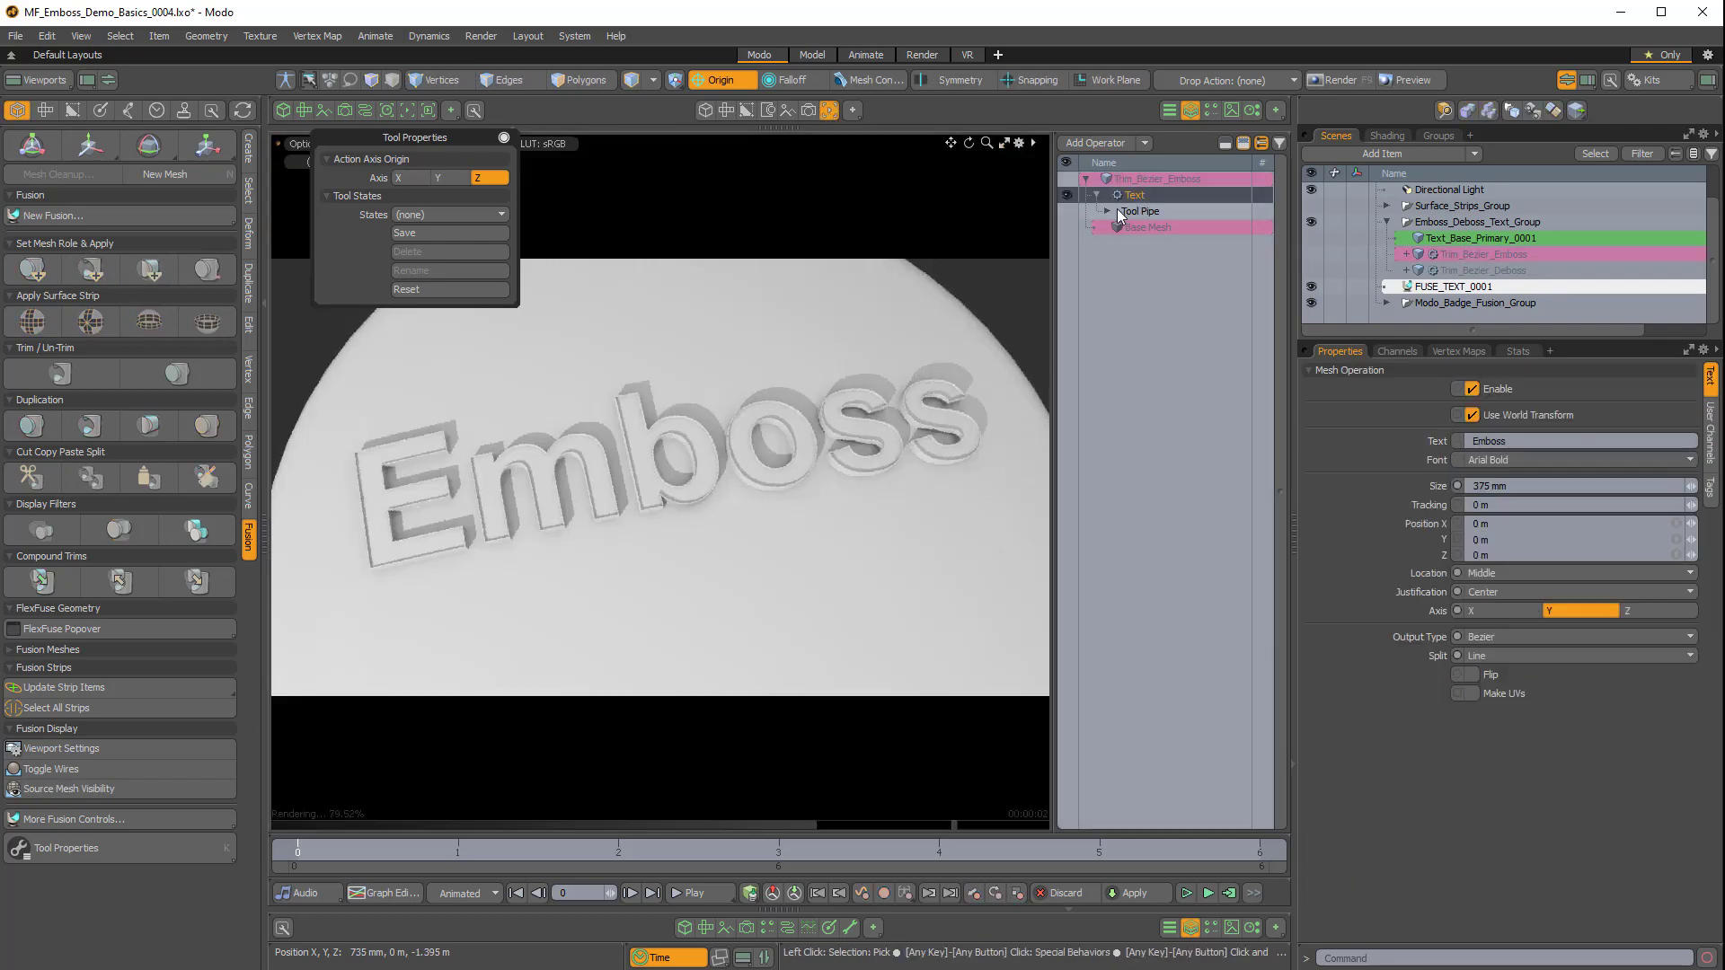
drag(1518, 440, 1405, 424)
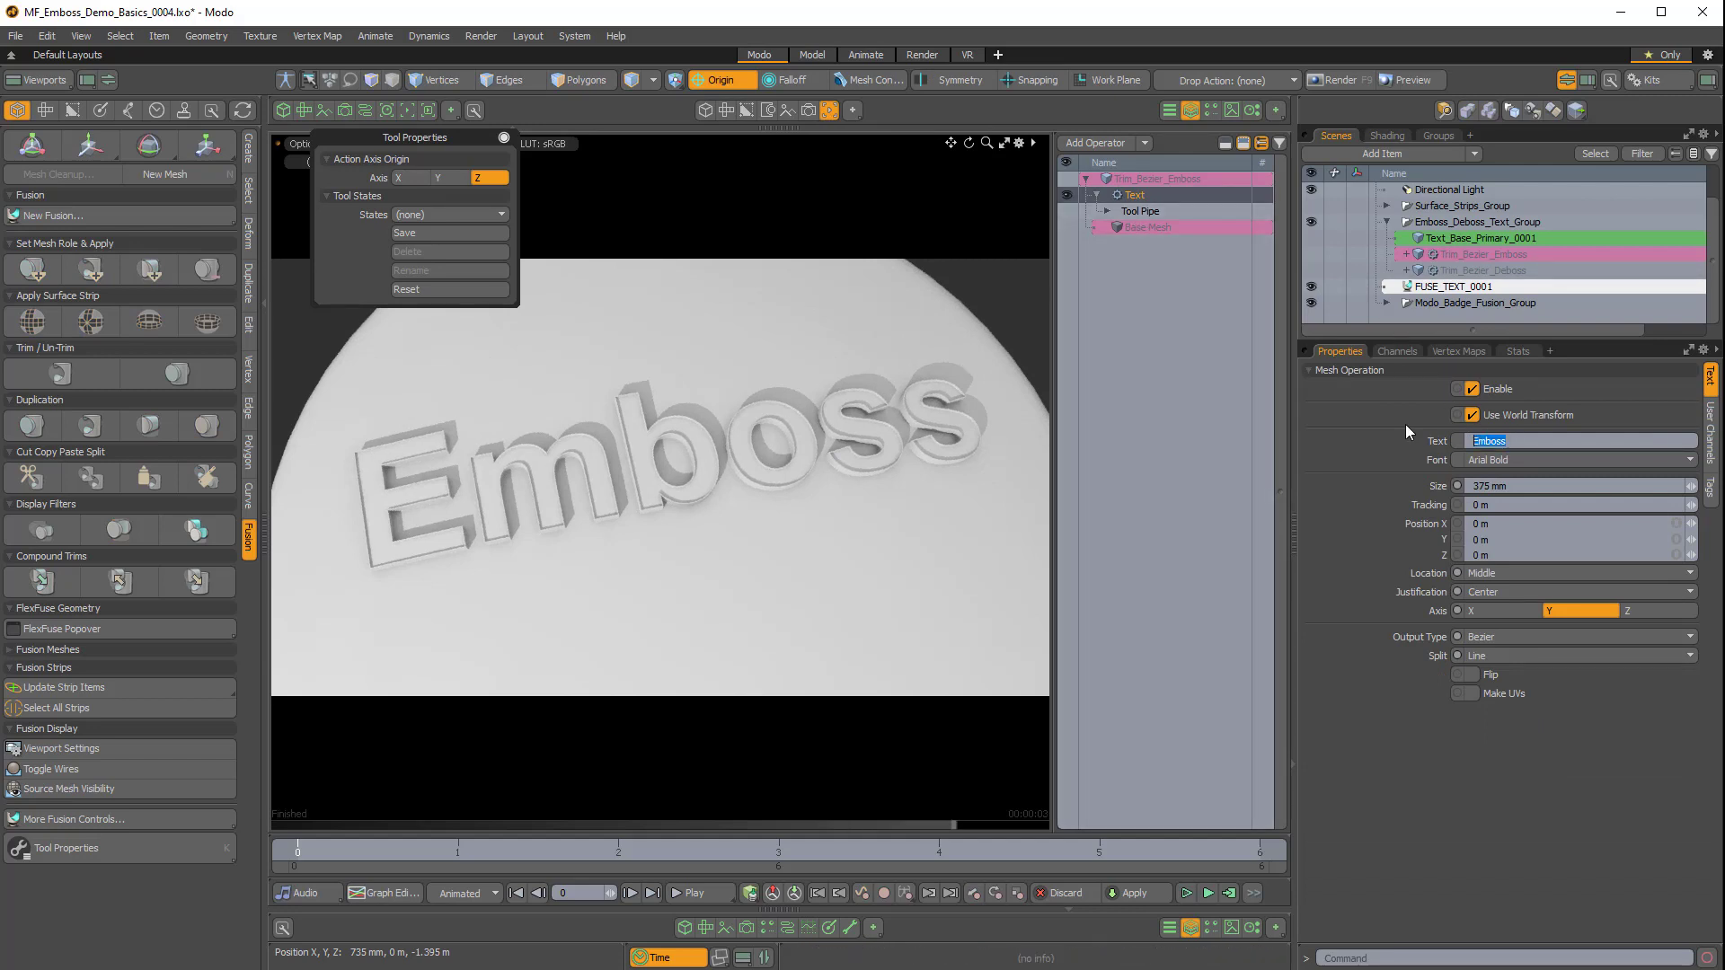
text(Modo!)
key(Return)
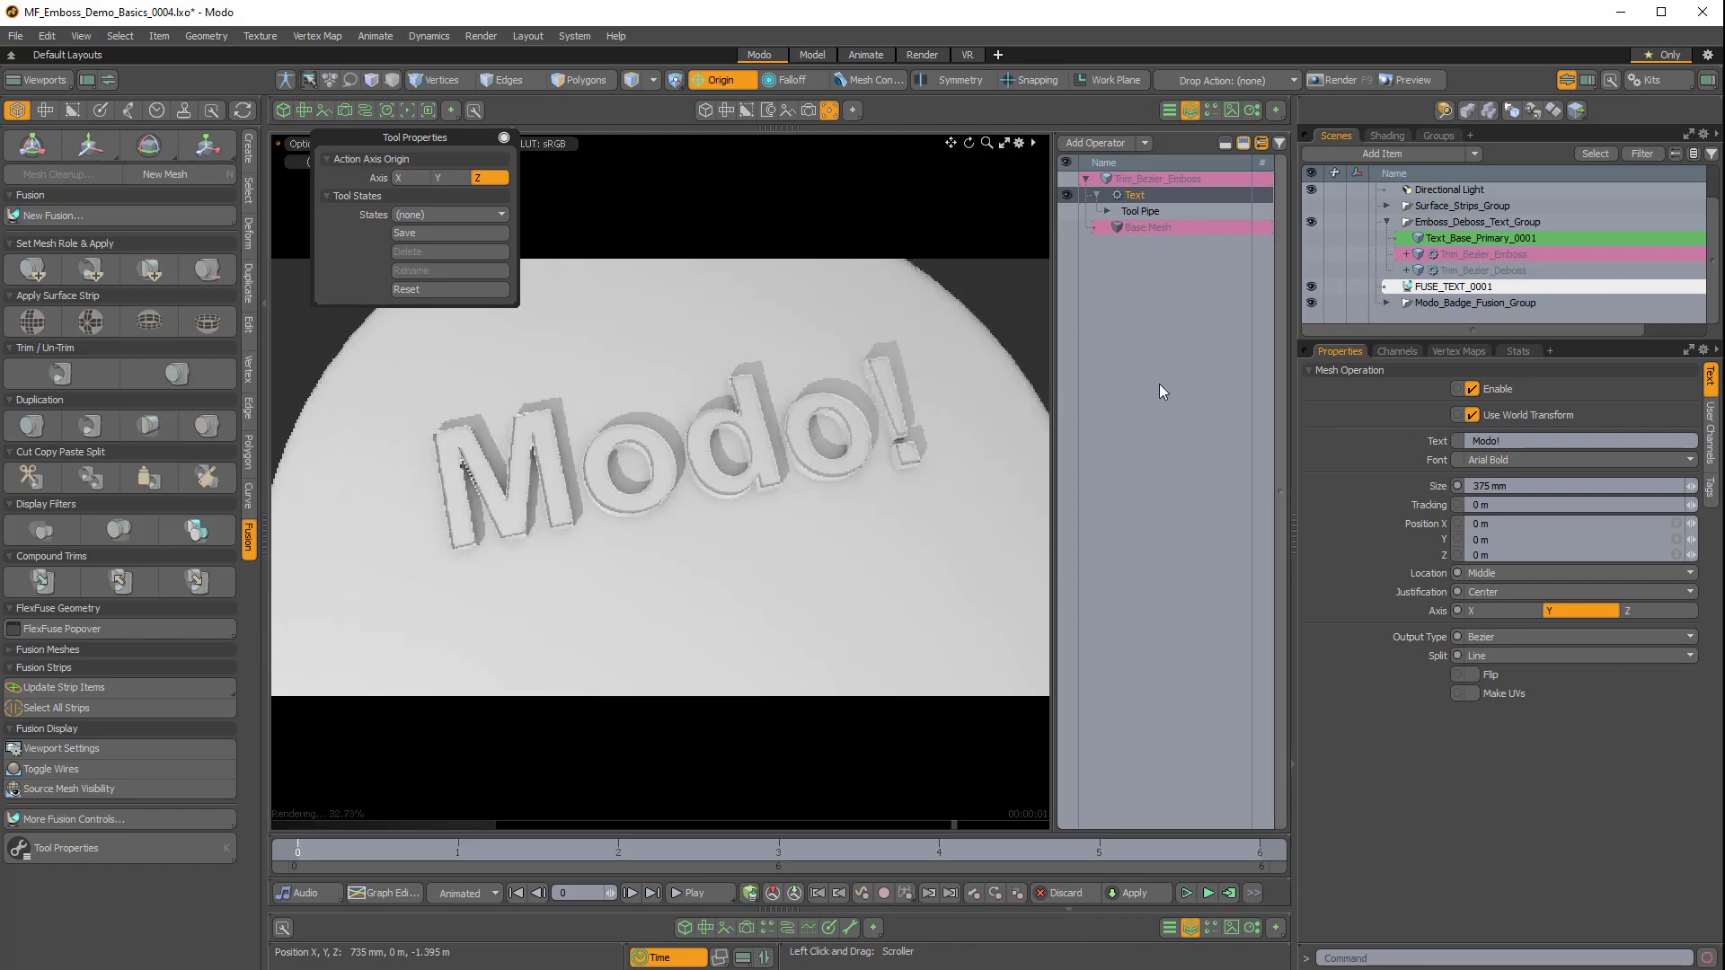
Reframe the rendered Modo! text slightly and switch from the preview render back to the 3D model view.
mouse_move(841, 496)
alt+mouse_down()
mouse_move(791, 448)
mouse_move(862, 497)
alt+mouse_up()
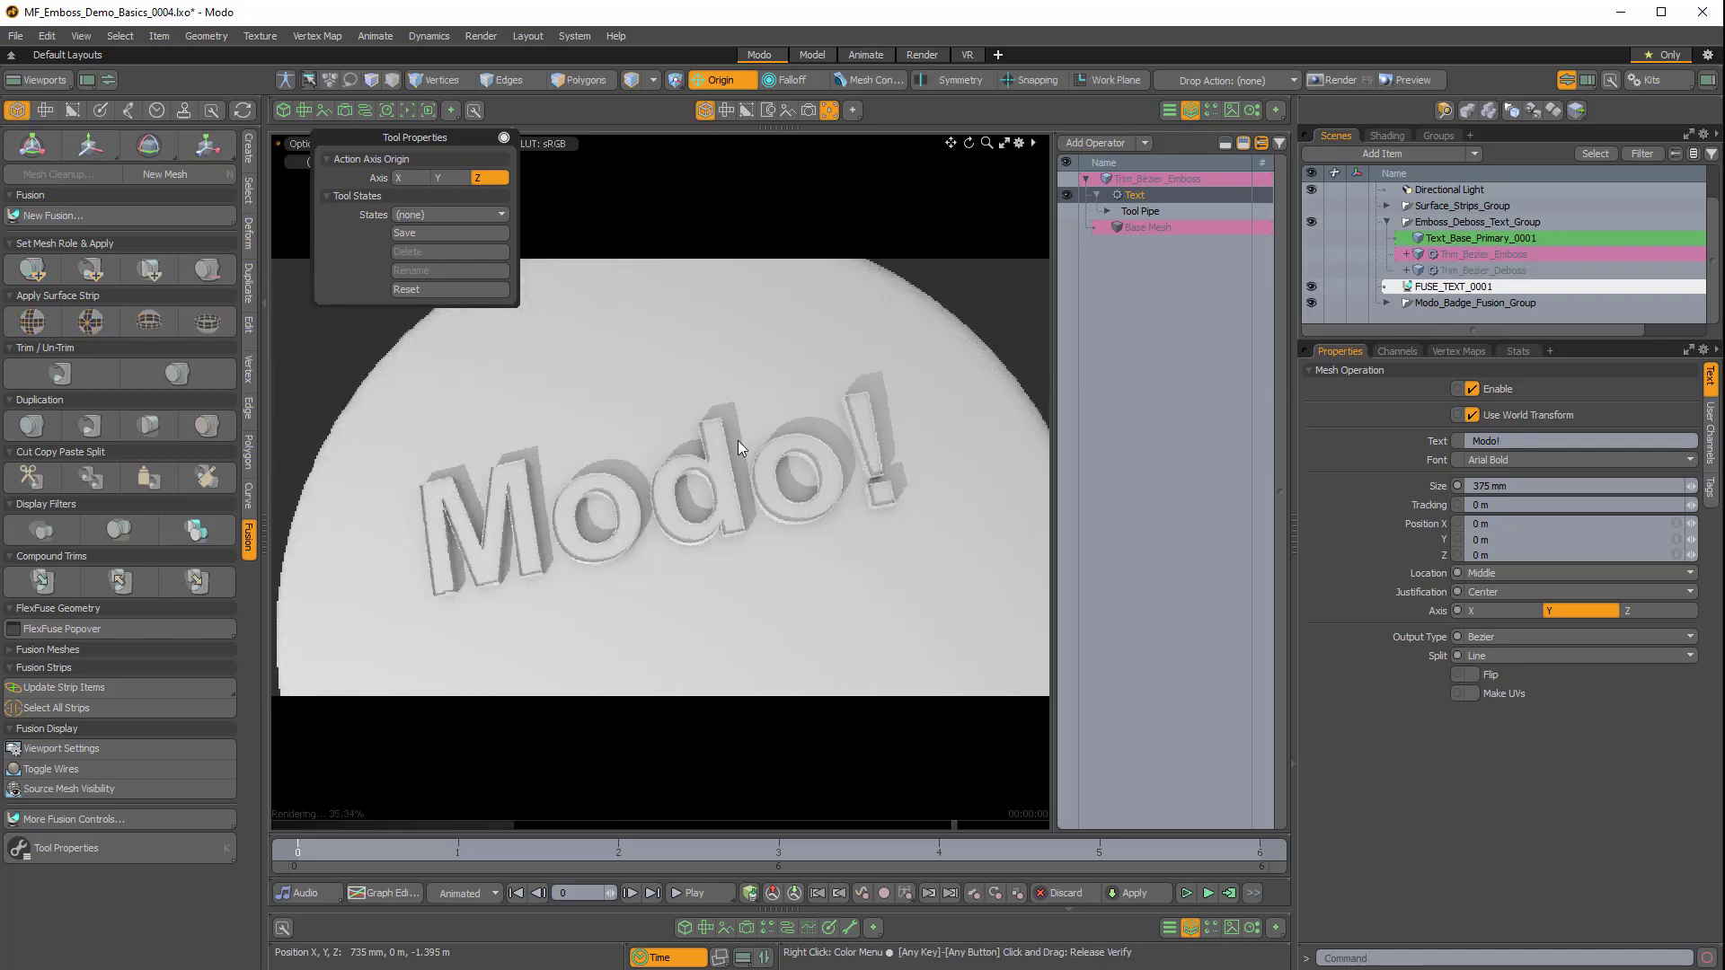
click(829, 110)
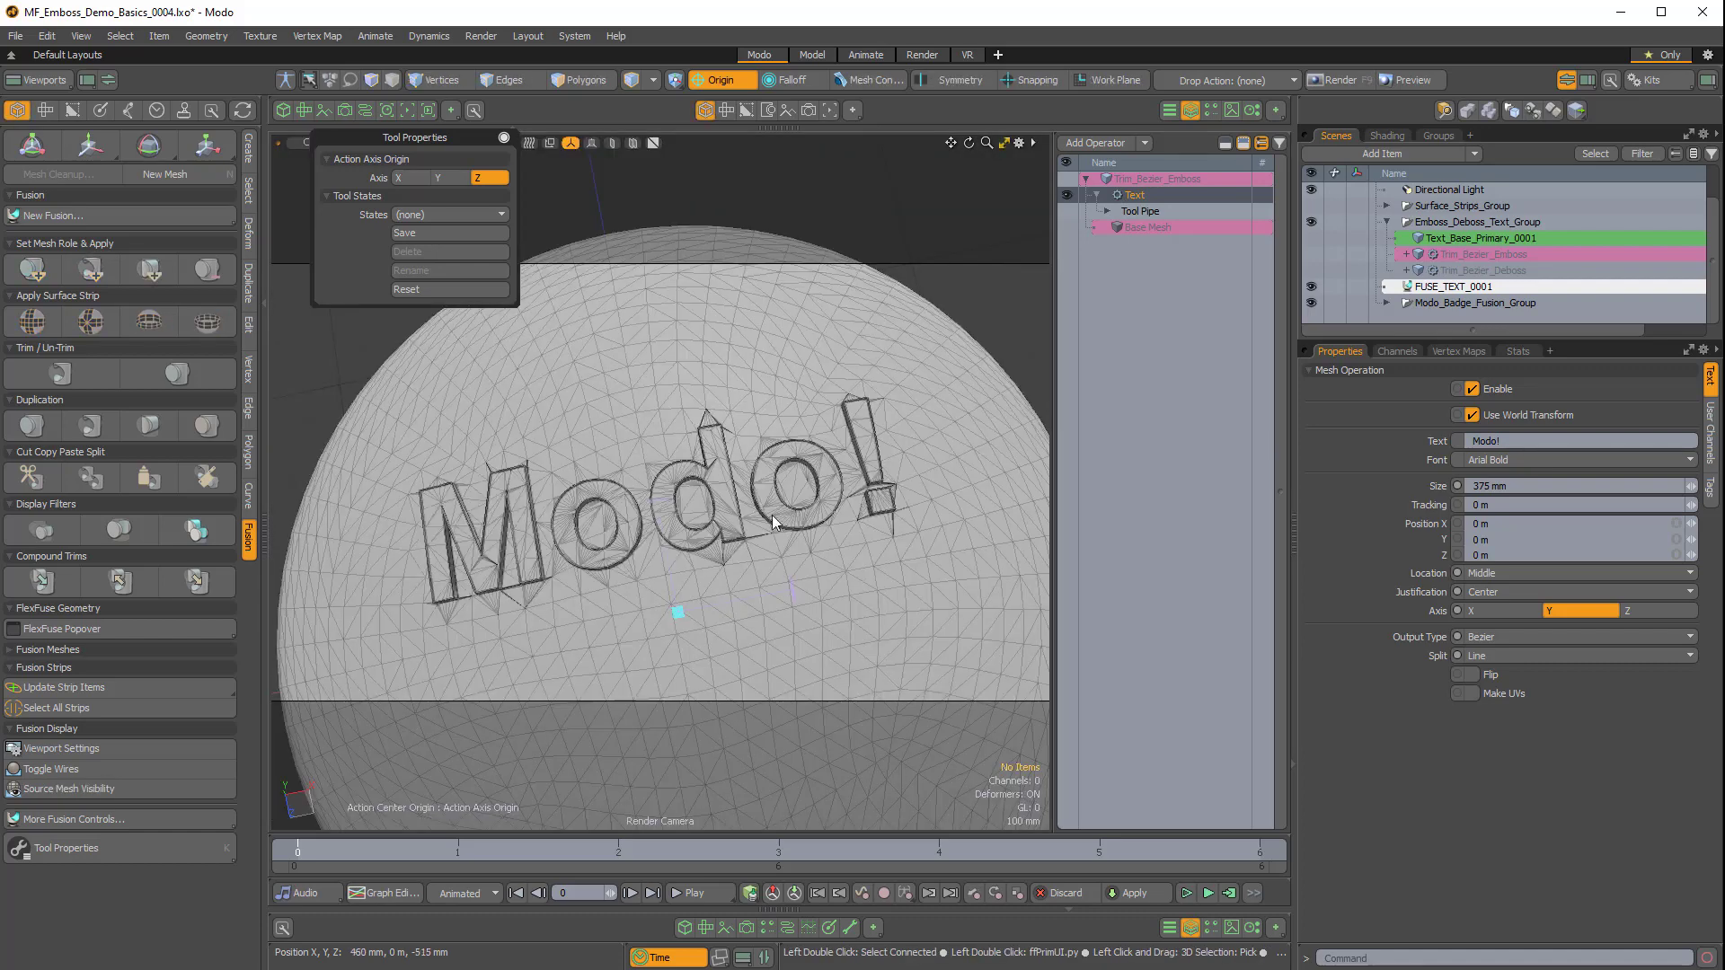
Make Trim_Bezier_Deboss visible on the disc, select its text curves, and hide the mesh operations list.
alt+drag(807, 360, 920, 359)
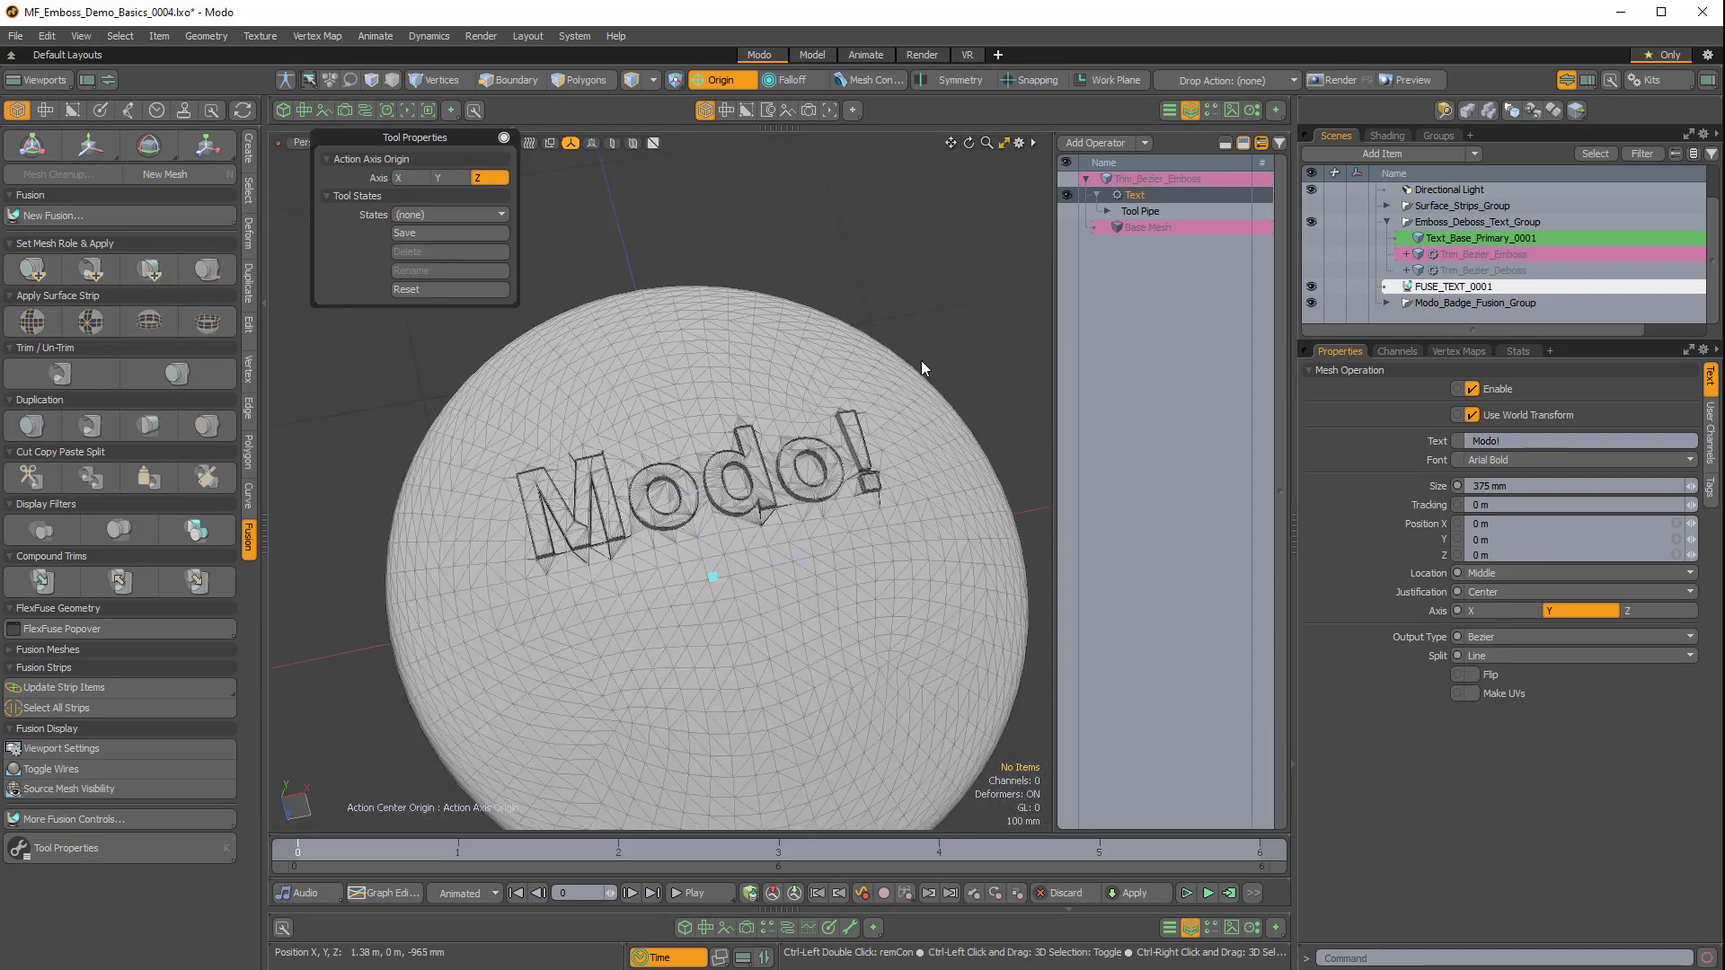
ctrl+click(1161, 194)
click(1312, 270)
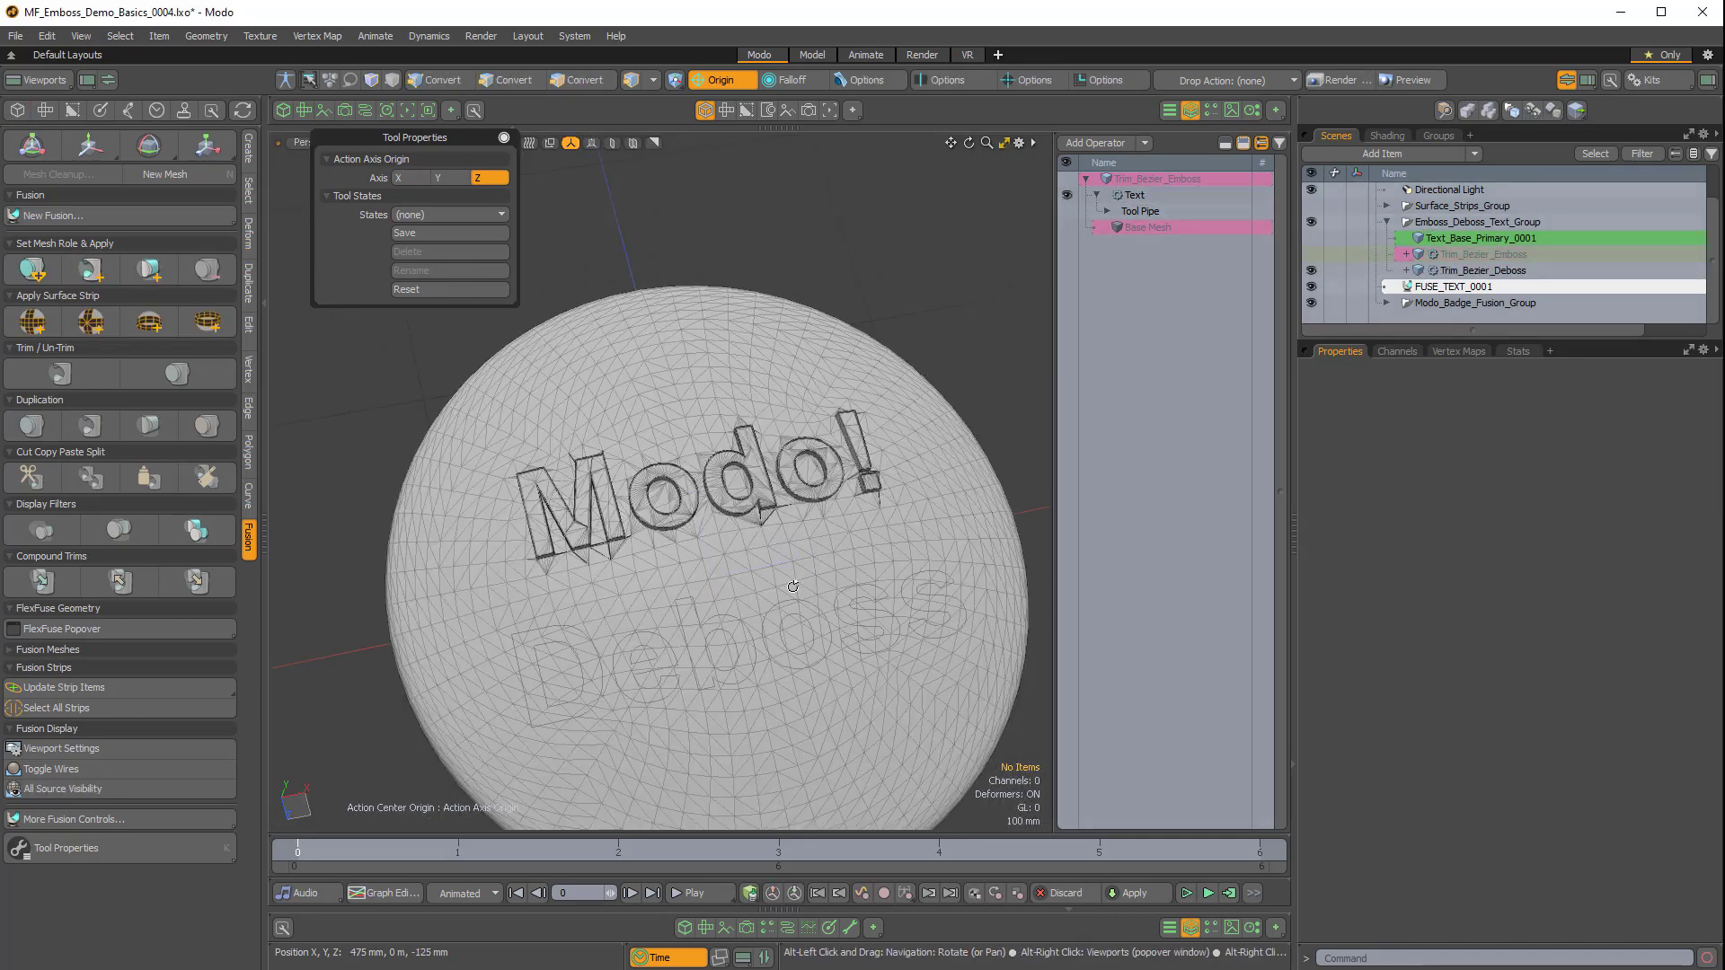
alt+drag(845, 557, 839, 435)
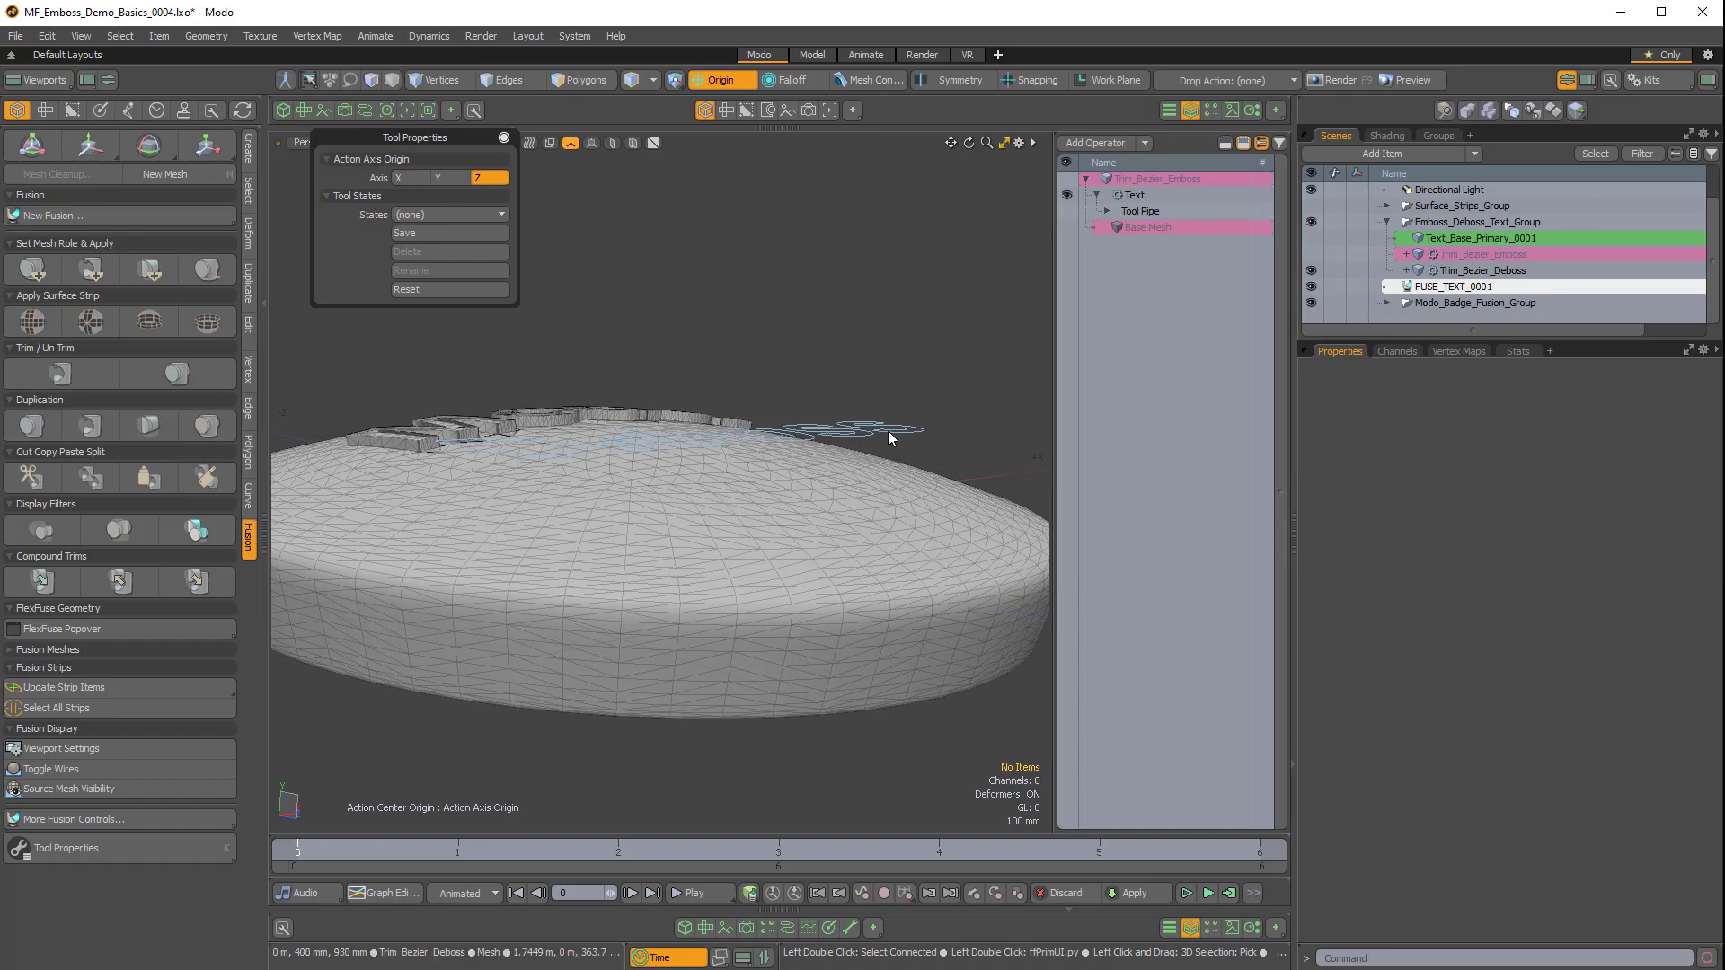
click(896, 438)
mouse_move(896, 438)
alt+mouse_down()
mouse_move(813, 423)
mouse_move(744, 615)
mouse_move(745, 377)
mouse_move(772, 575)
mouse_move(714, 295)
mouse_move(822, 472)
mouse_move(890, 450)
alt+mouse_up()
click(1217, 121)
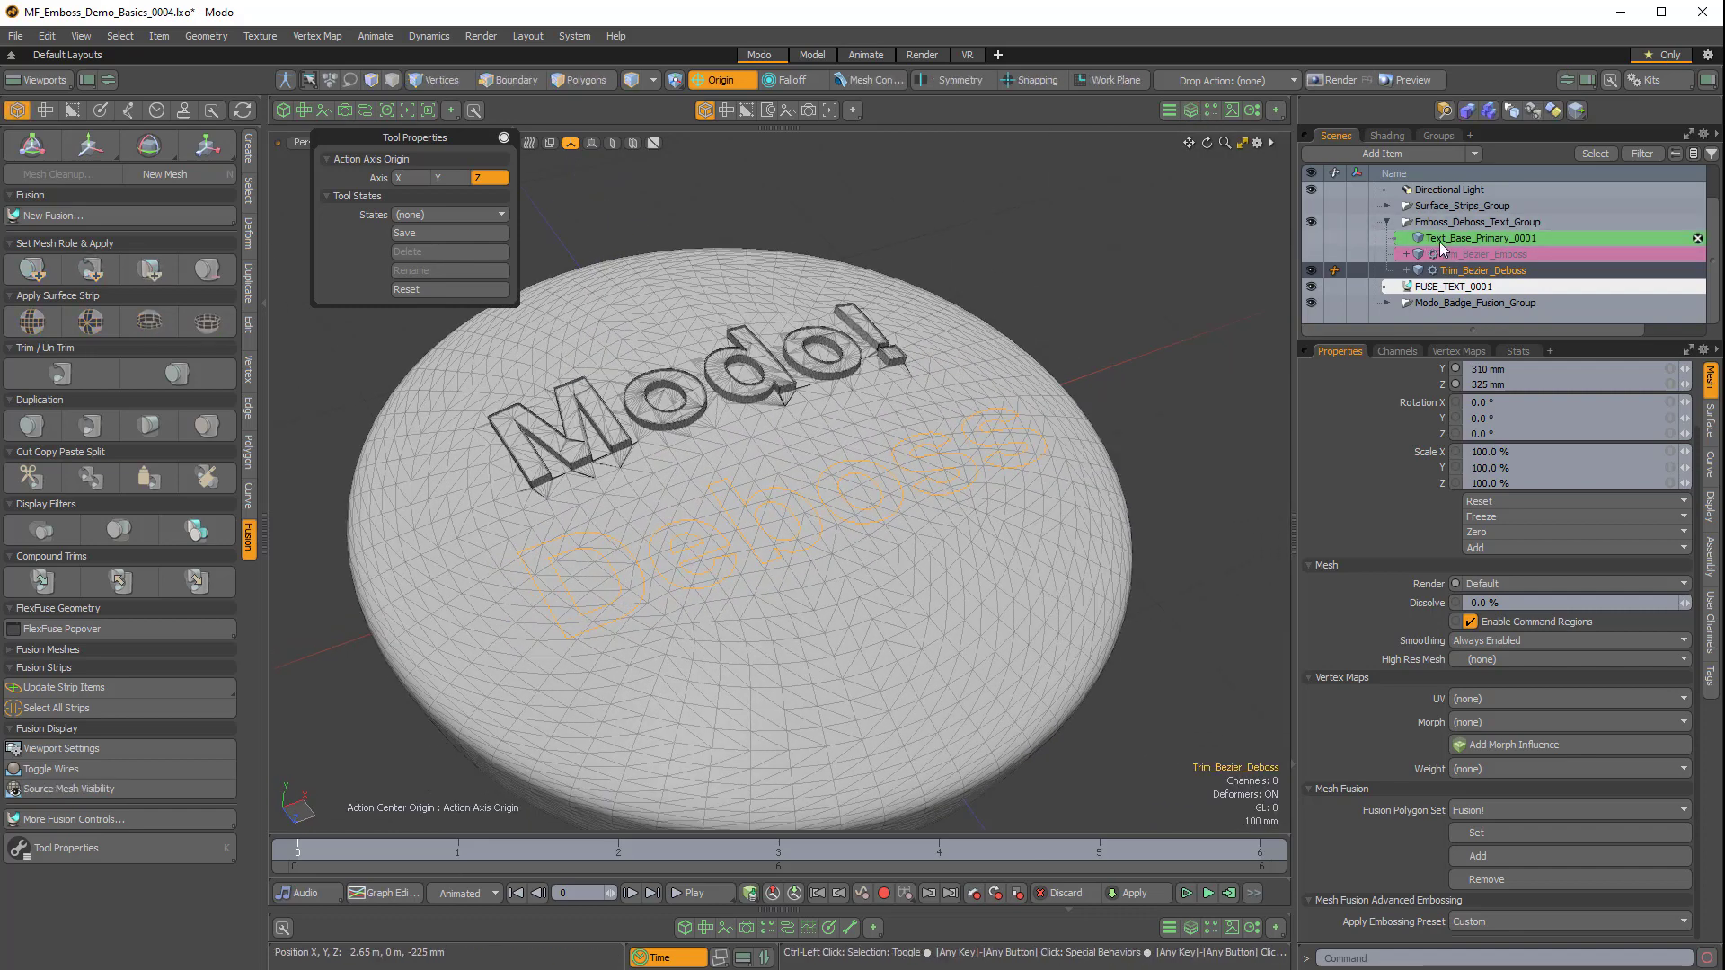
Show Text_Base_Primary_0001, add it to the selection, and apply Trim_Bezier_Deboss to it as a surface strip.
click(1314, 239)
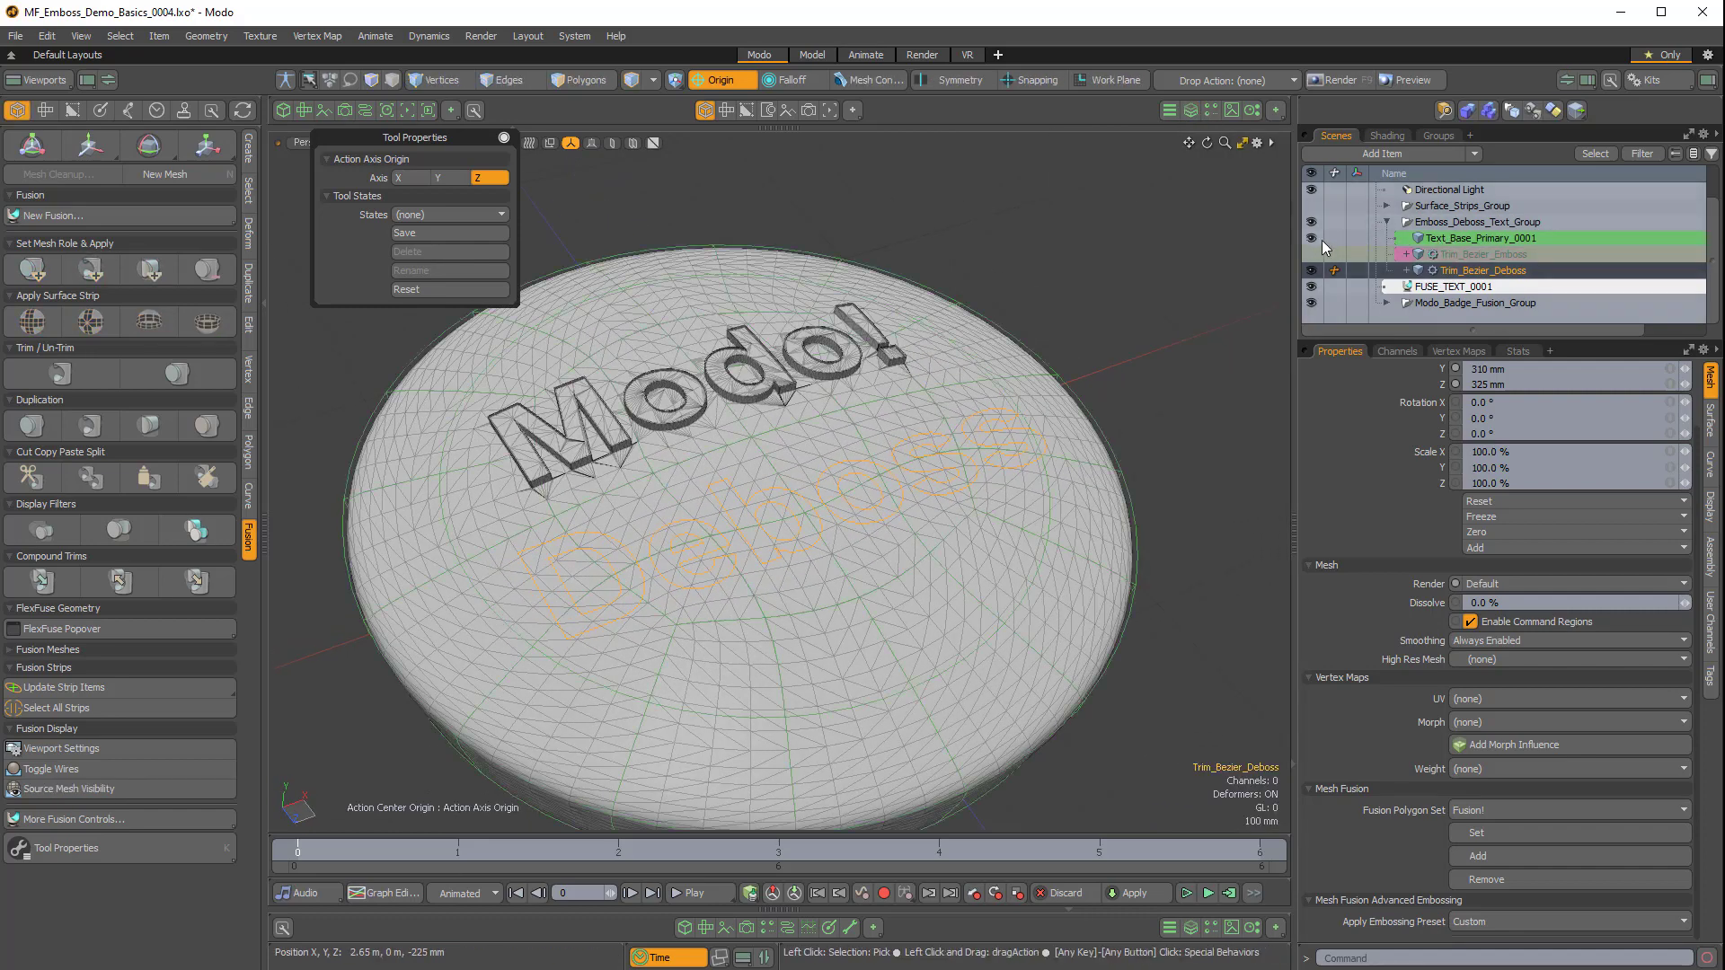
shift+click(966, 368)
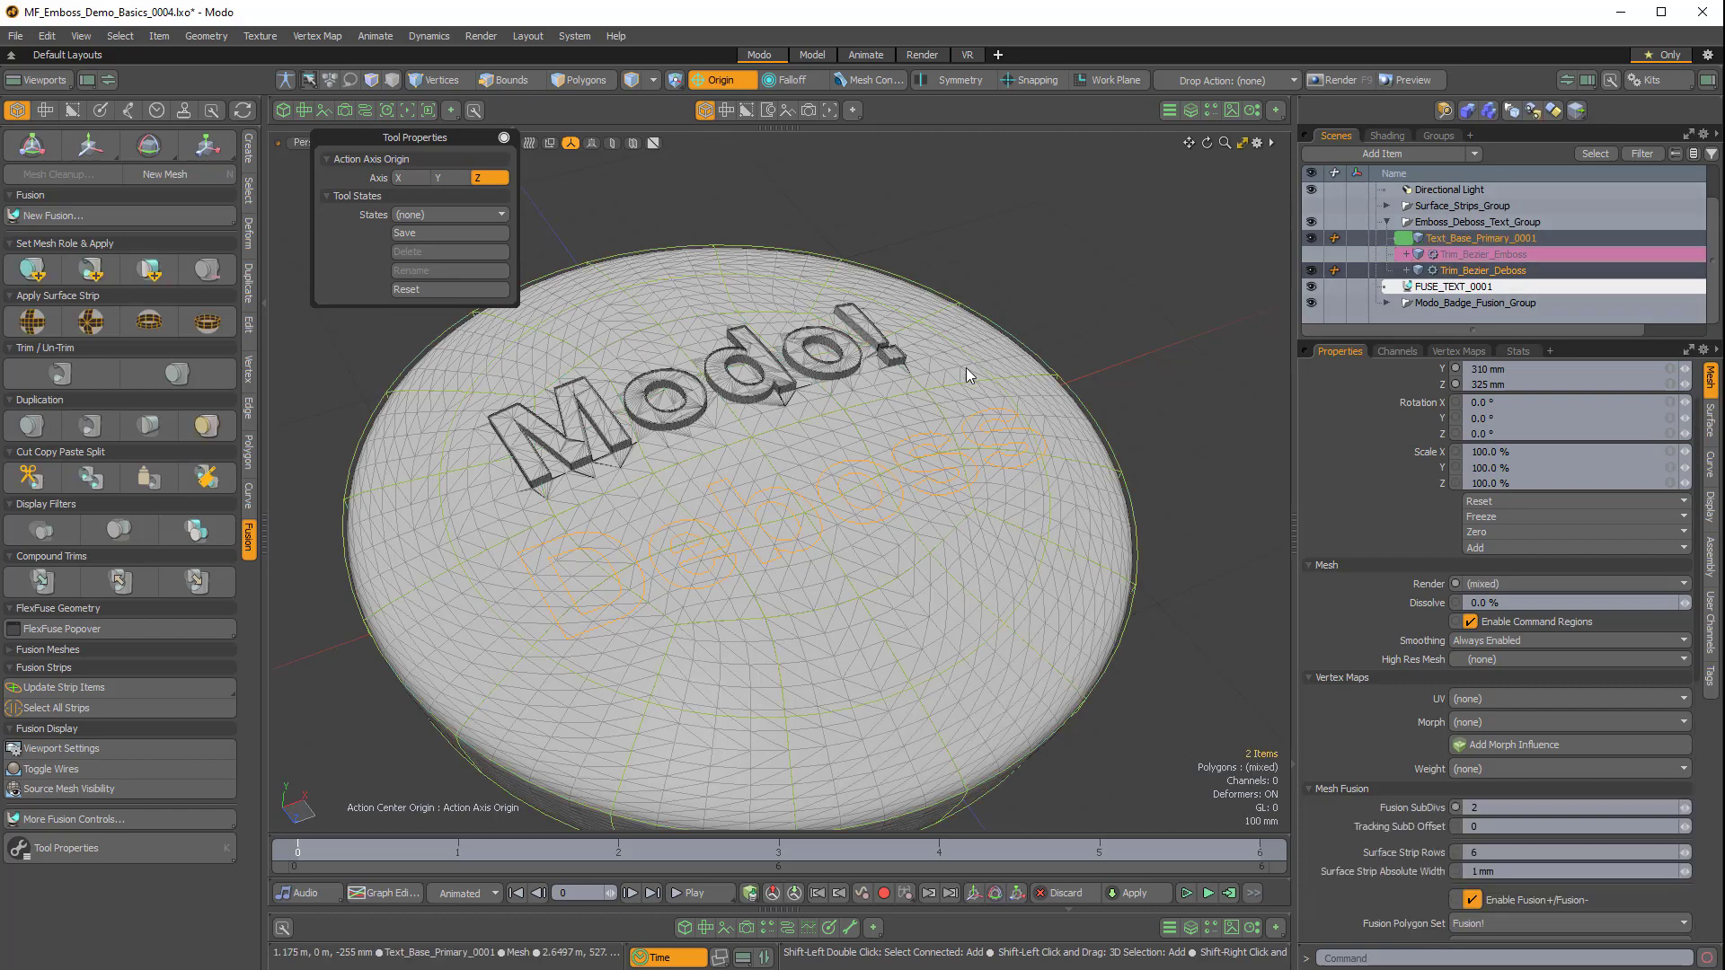
click(48, 322)
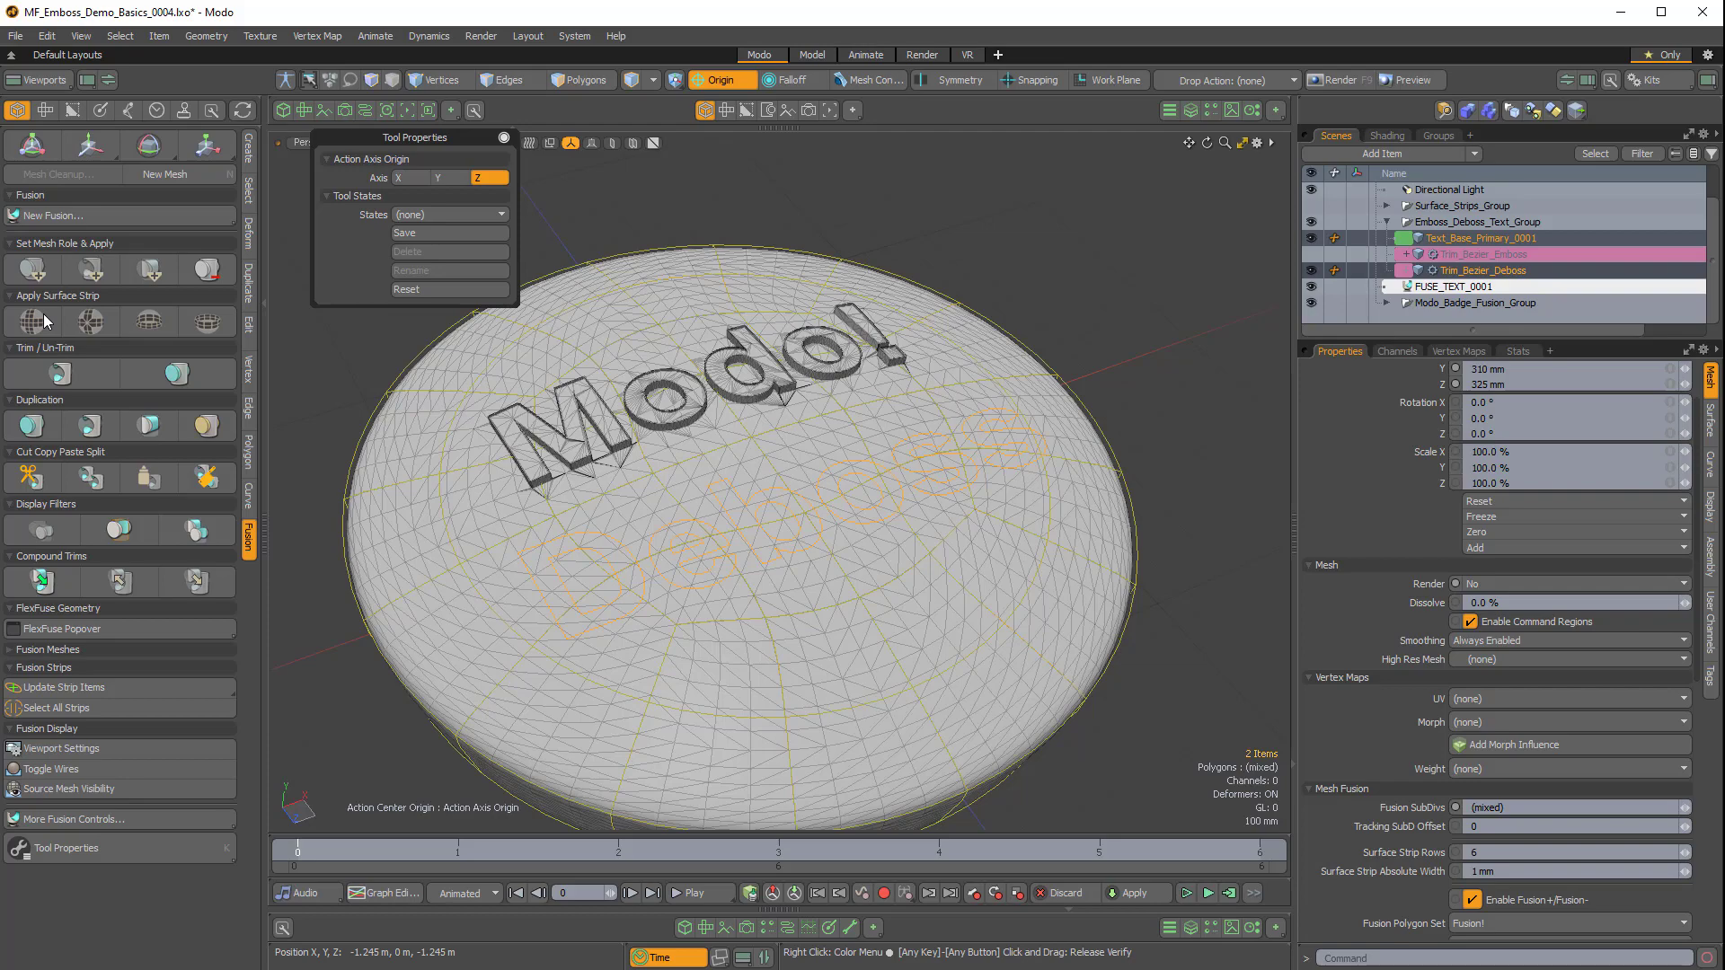
alt+drag(784, 575, 831, 538)
click(1134, 399)
alt+drag(1119, 406, 854, 512)
Select only the Trim_Bezier_Deboss text and enable Manual Extrusion Depth for its Mesh Fusion curve input.
click(1070, 347)
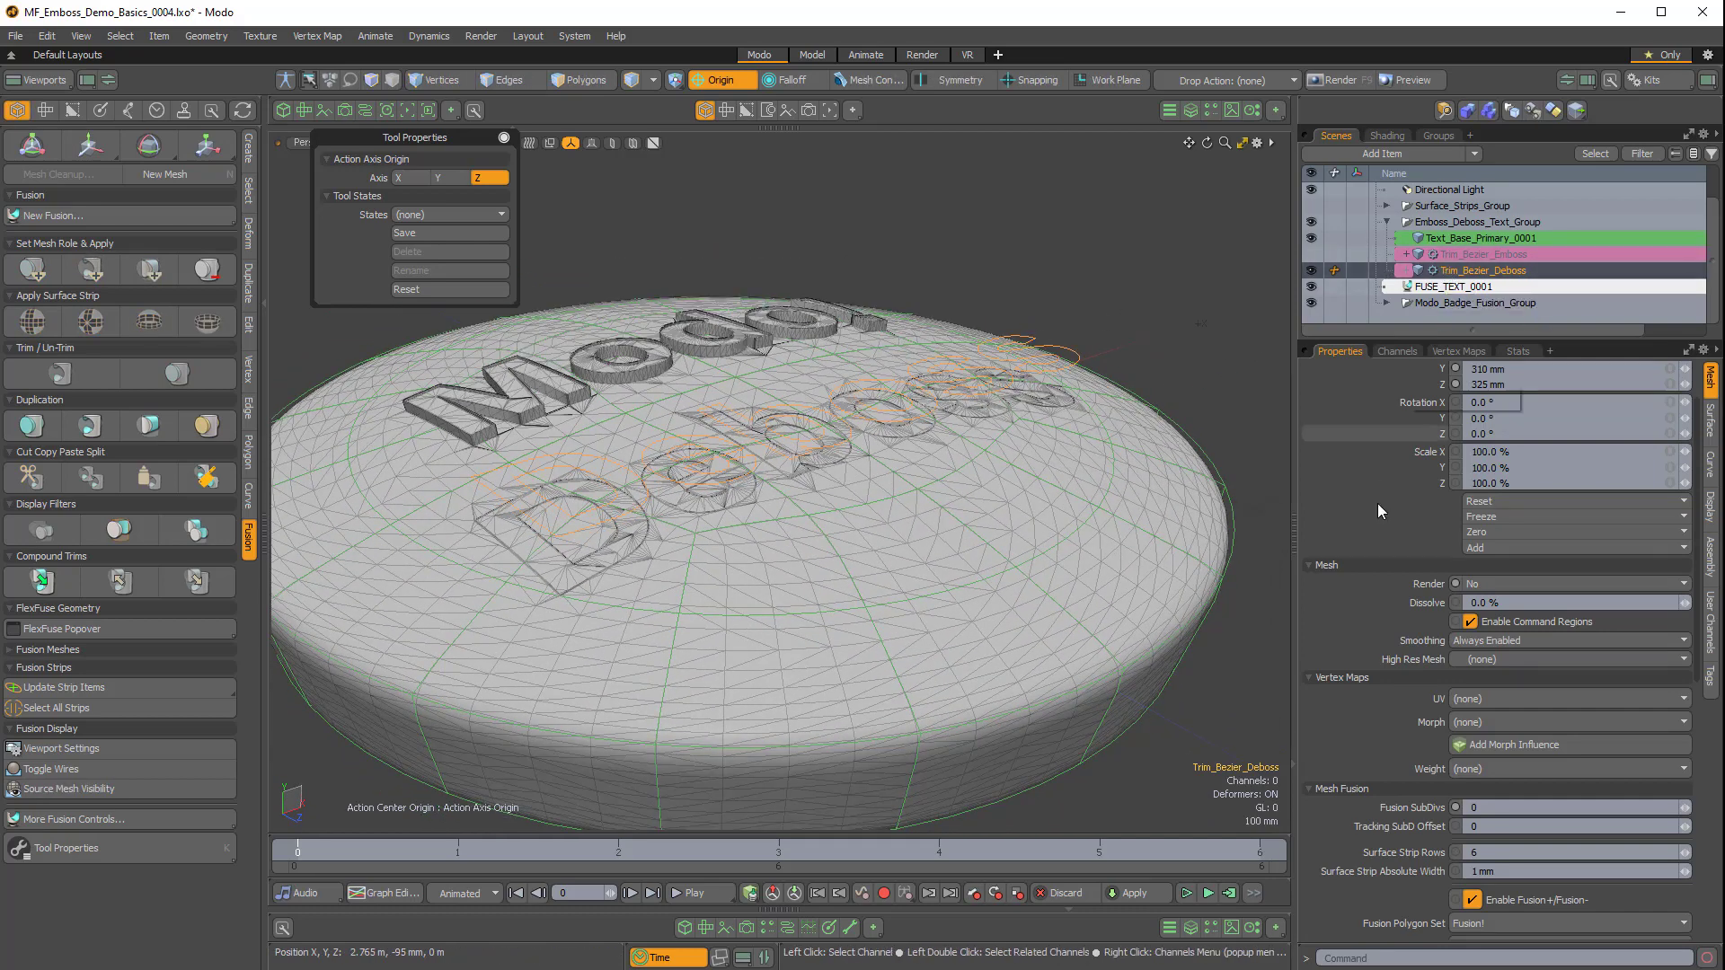
scroll(1379, 530, down, 3)
scroll(1382, 546, down, 1)
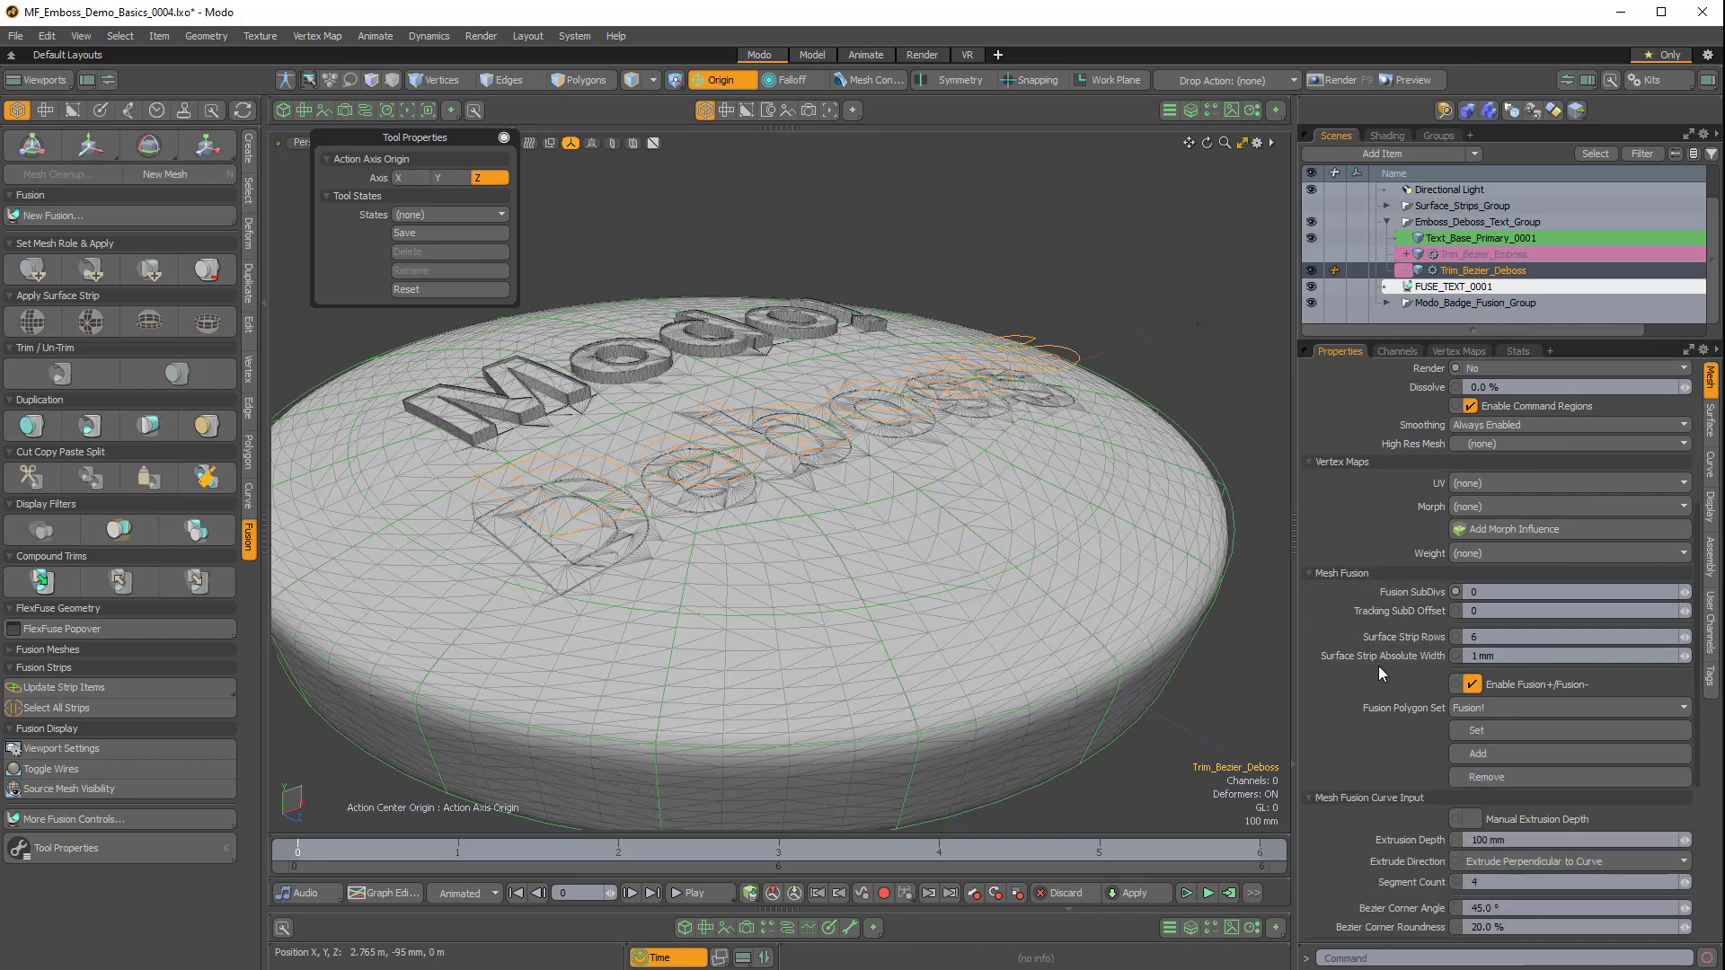
scroll(1406, 667, down, 1)
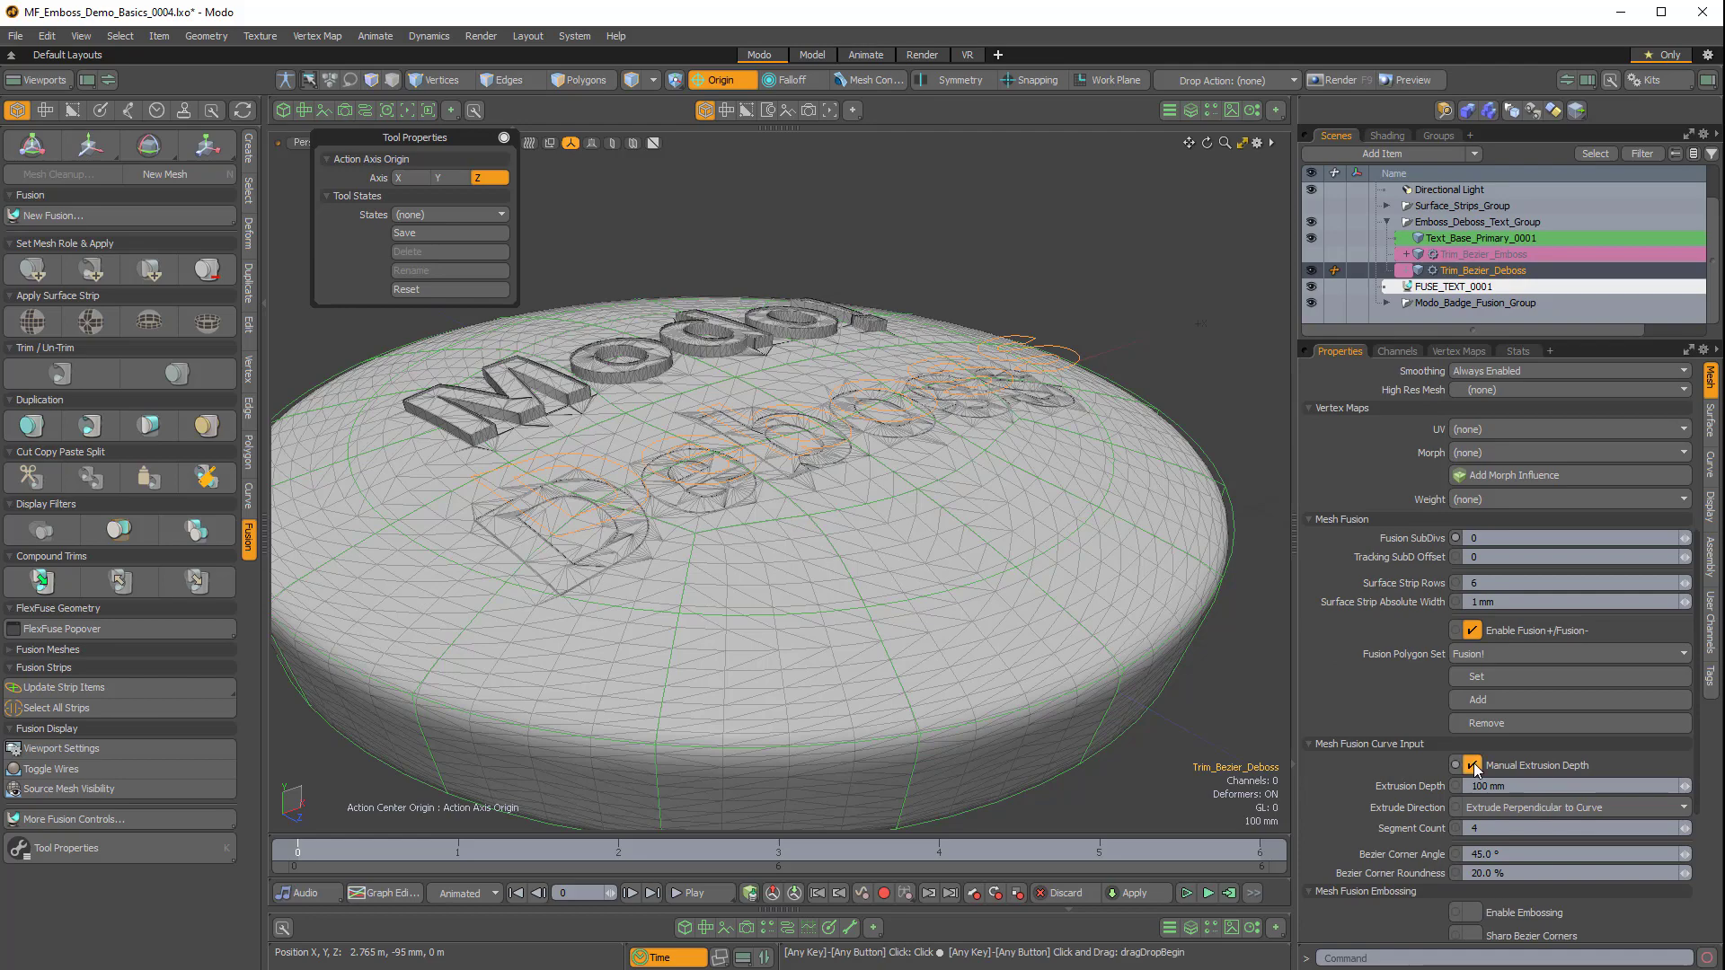
Set the extrusion depth of Trim_Bezier_Deboss to 185 mm, keeping its direction at Extrude Perpendicular to Curve.
scroll(623, 535, up, 3)
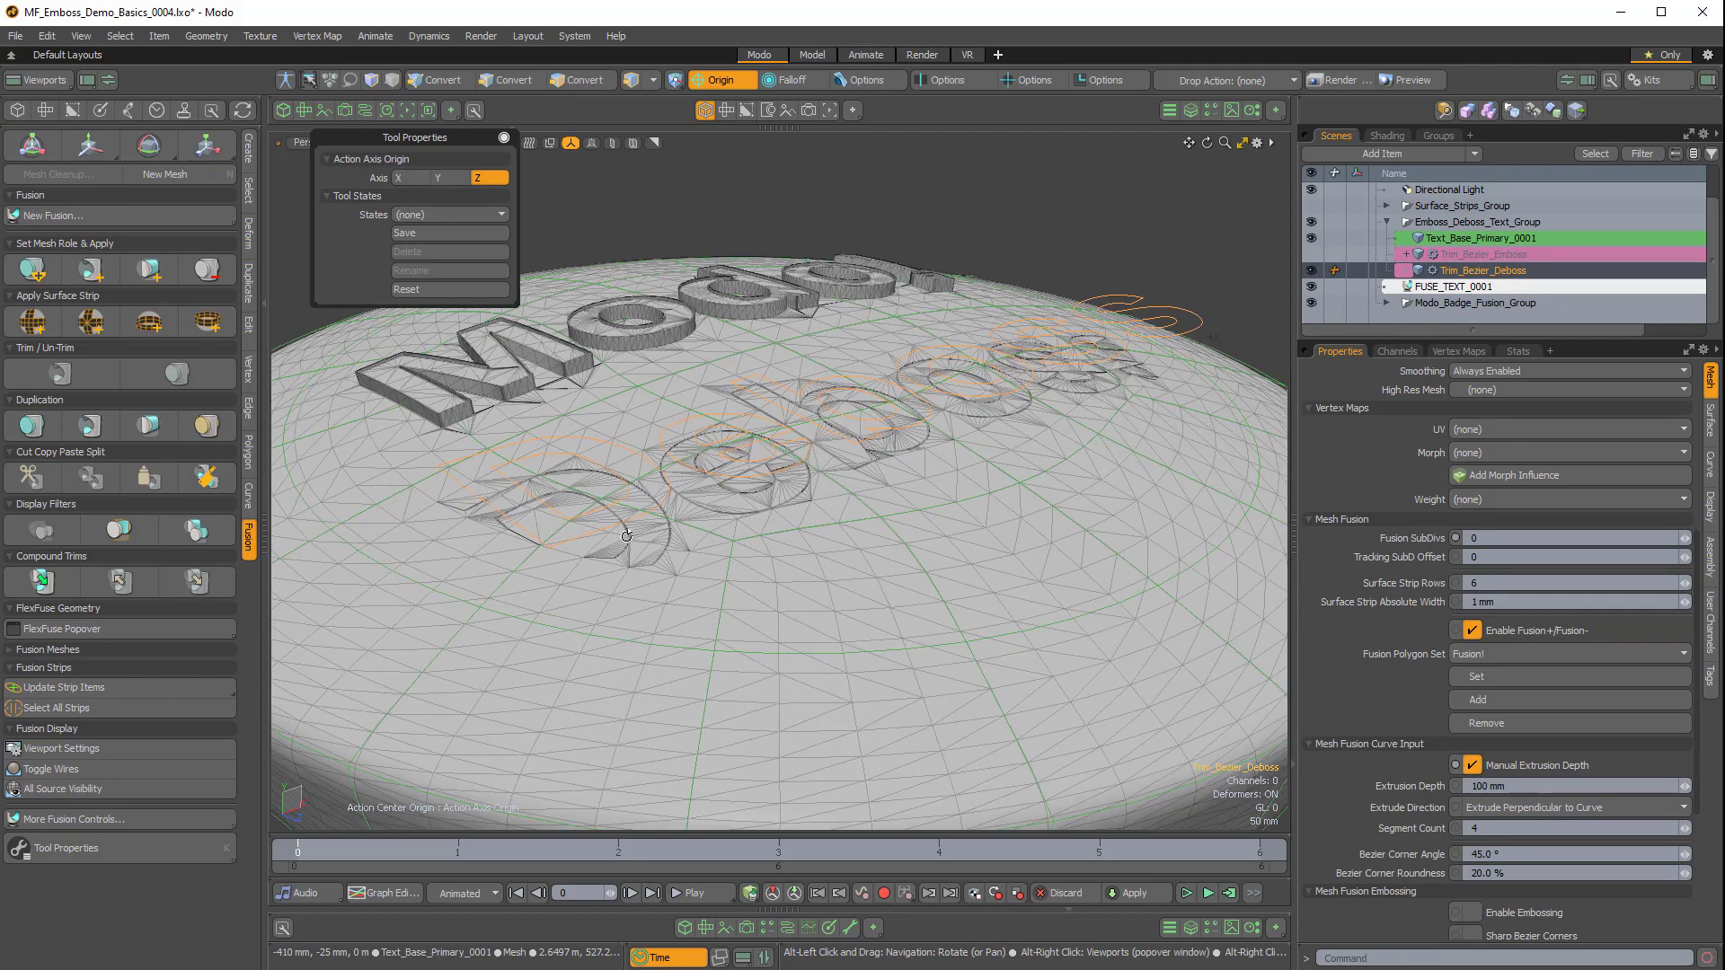
alt+drag(623, 536, 1021, 652)
scroll(619, 566, up, 3)
alt+drag(619, 565, 1107, 629)
click(1491, 787)
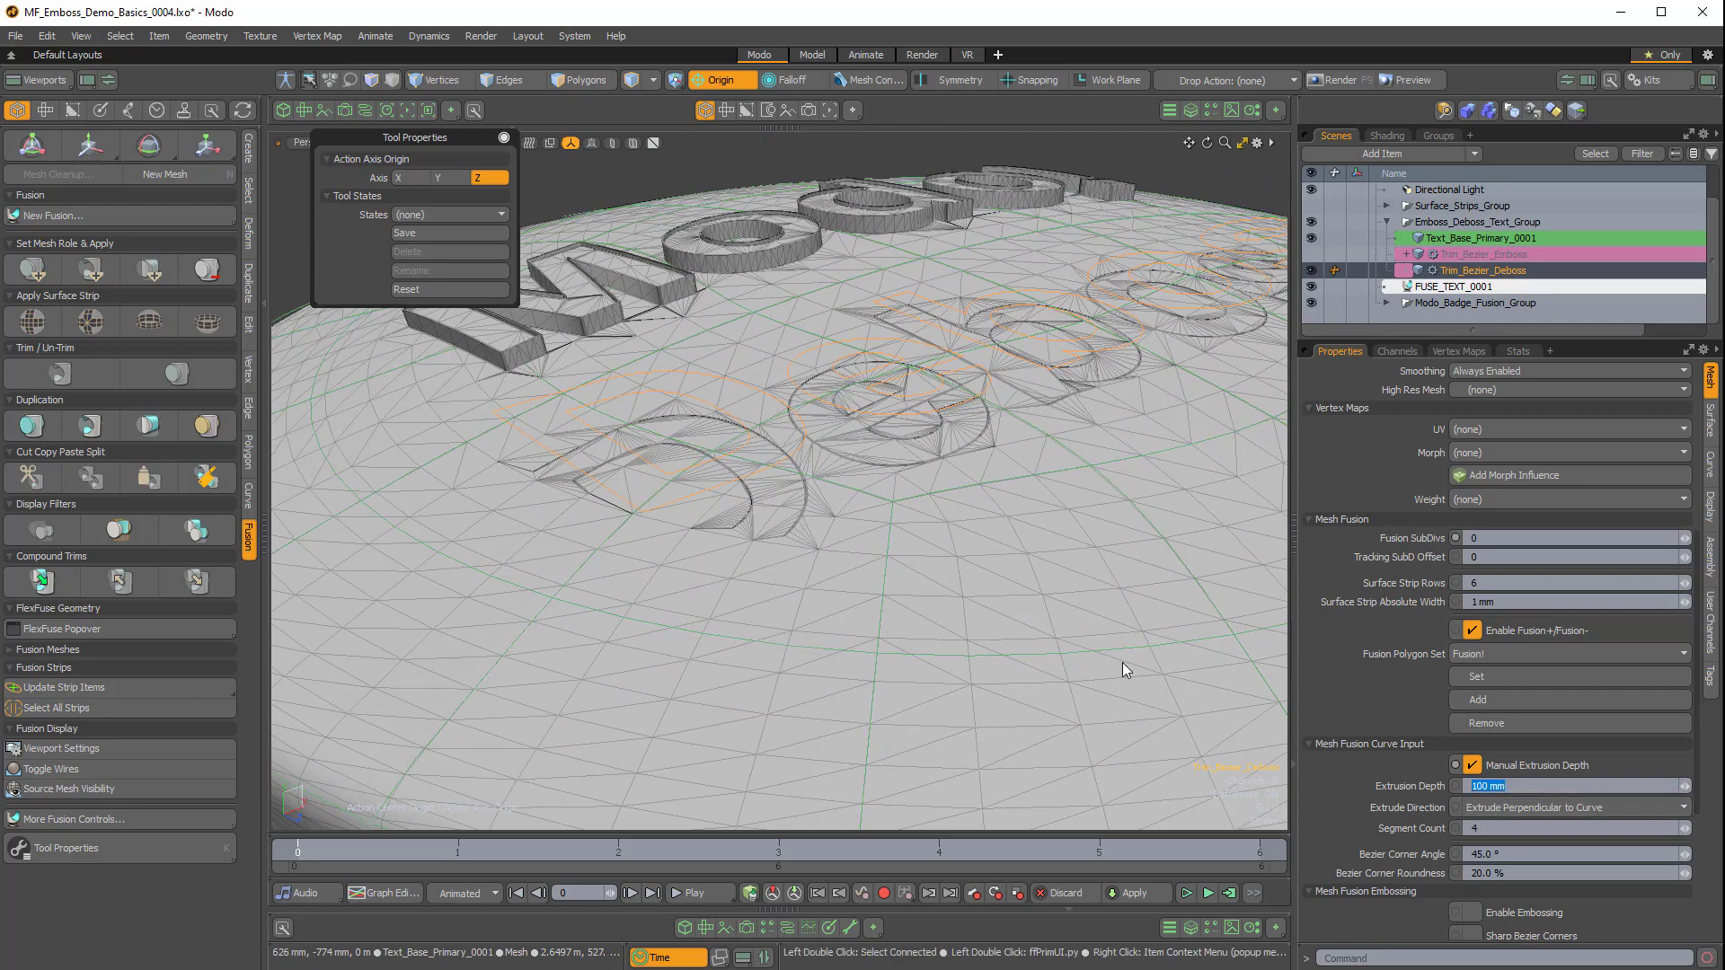
text(185 mm)
key(Return)
alt+drag(767, 407, 657, 322)
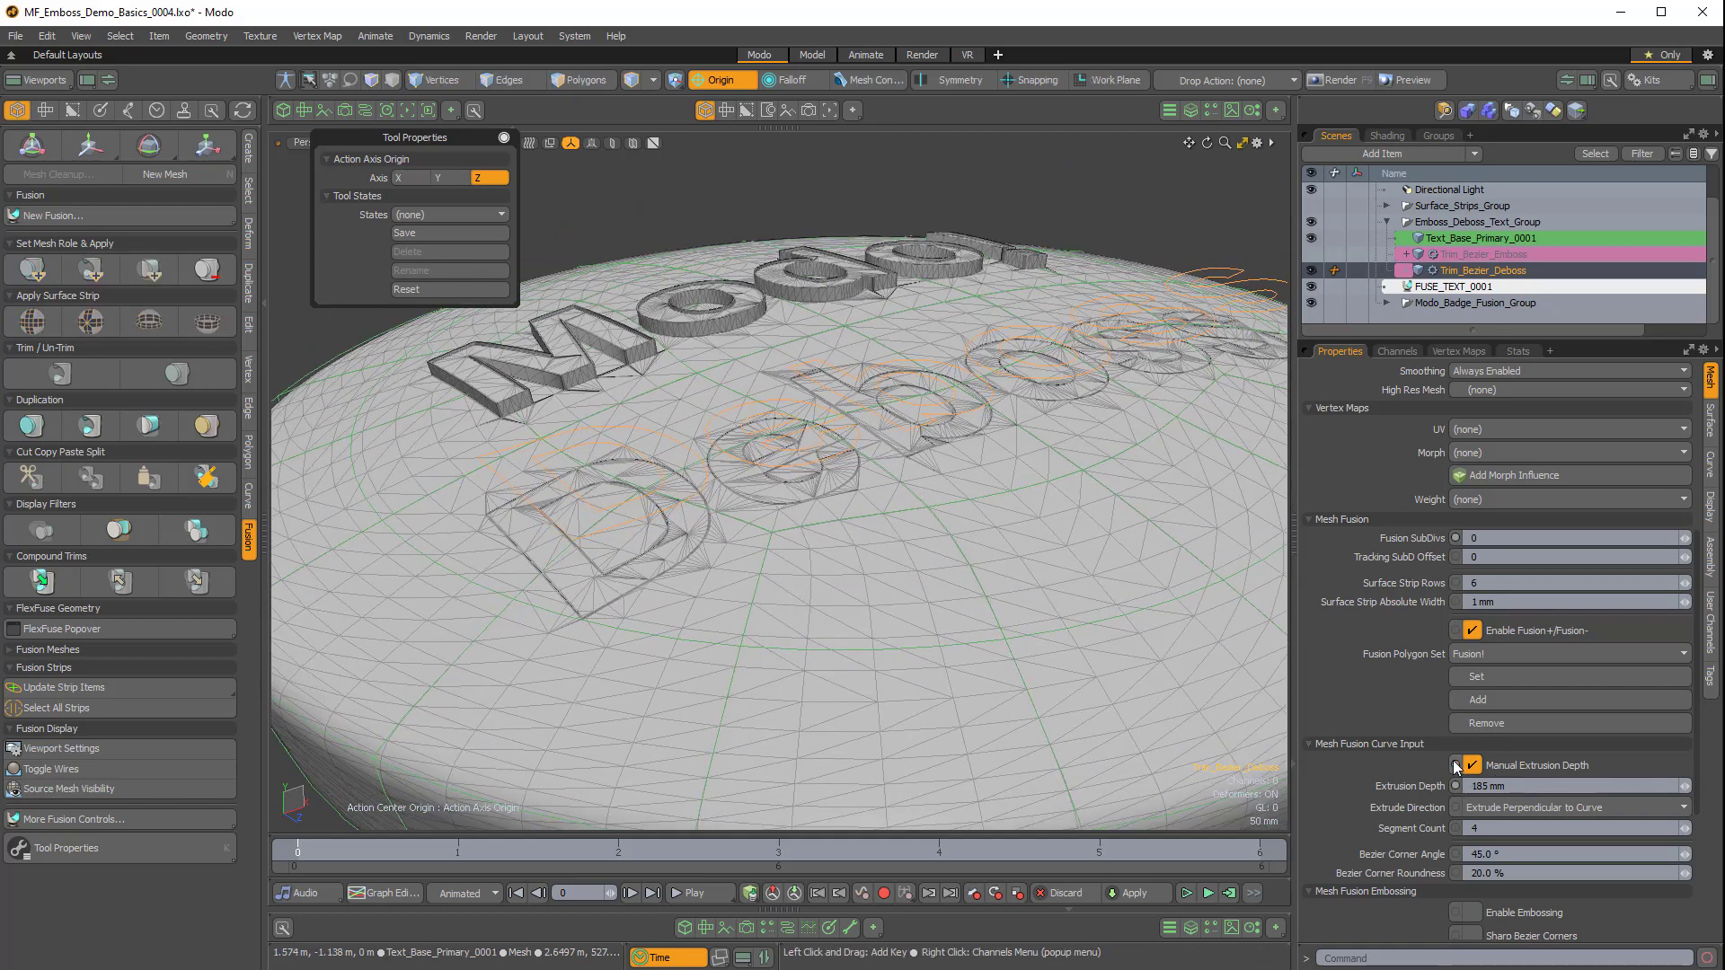
click(1489, 808)
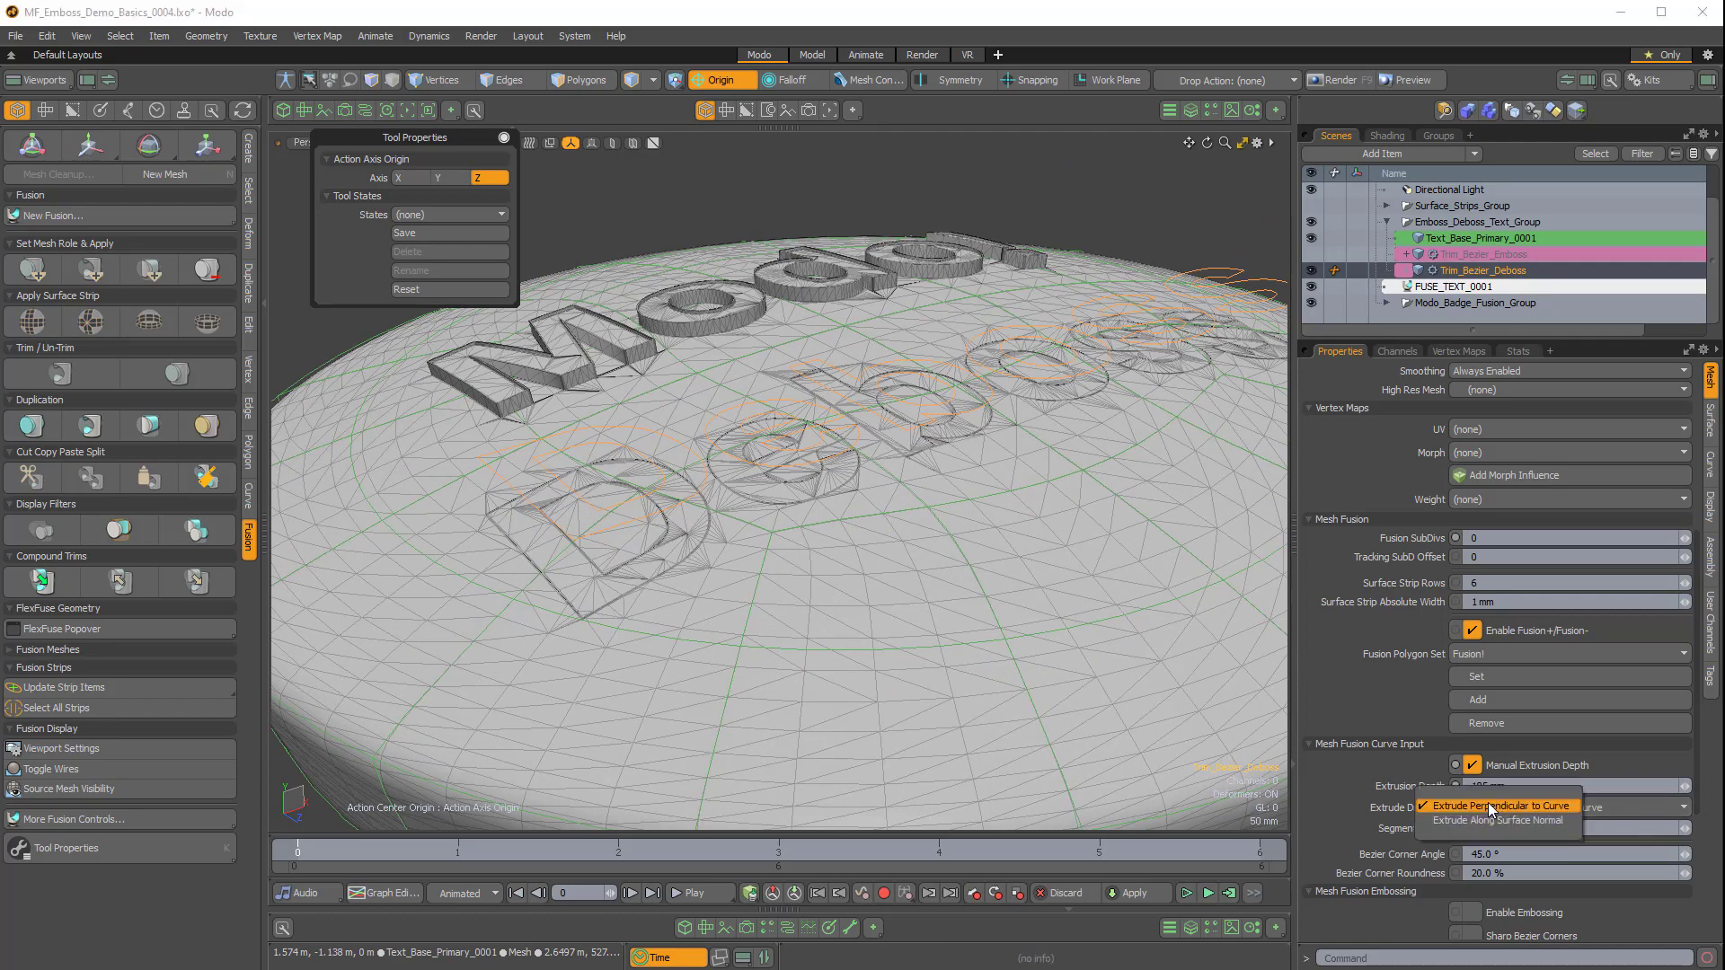
click(1488, 805)
alt+drag(1085, 226, 808, 548)
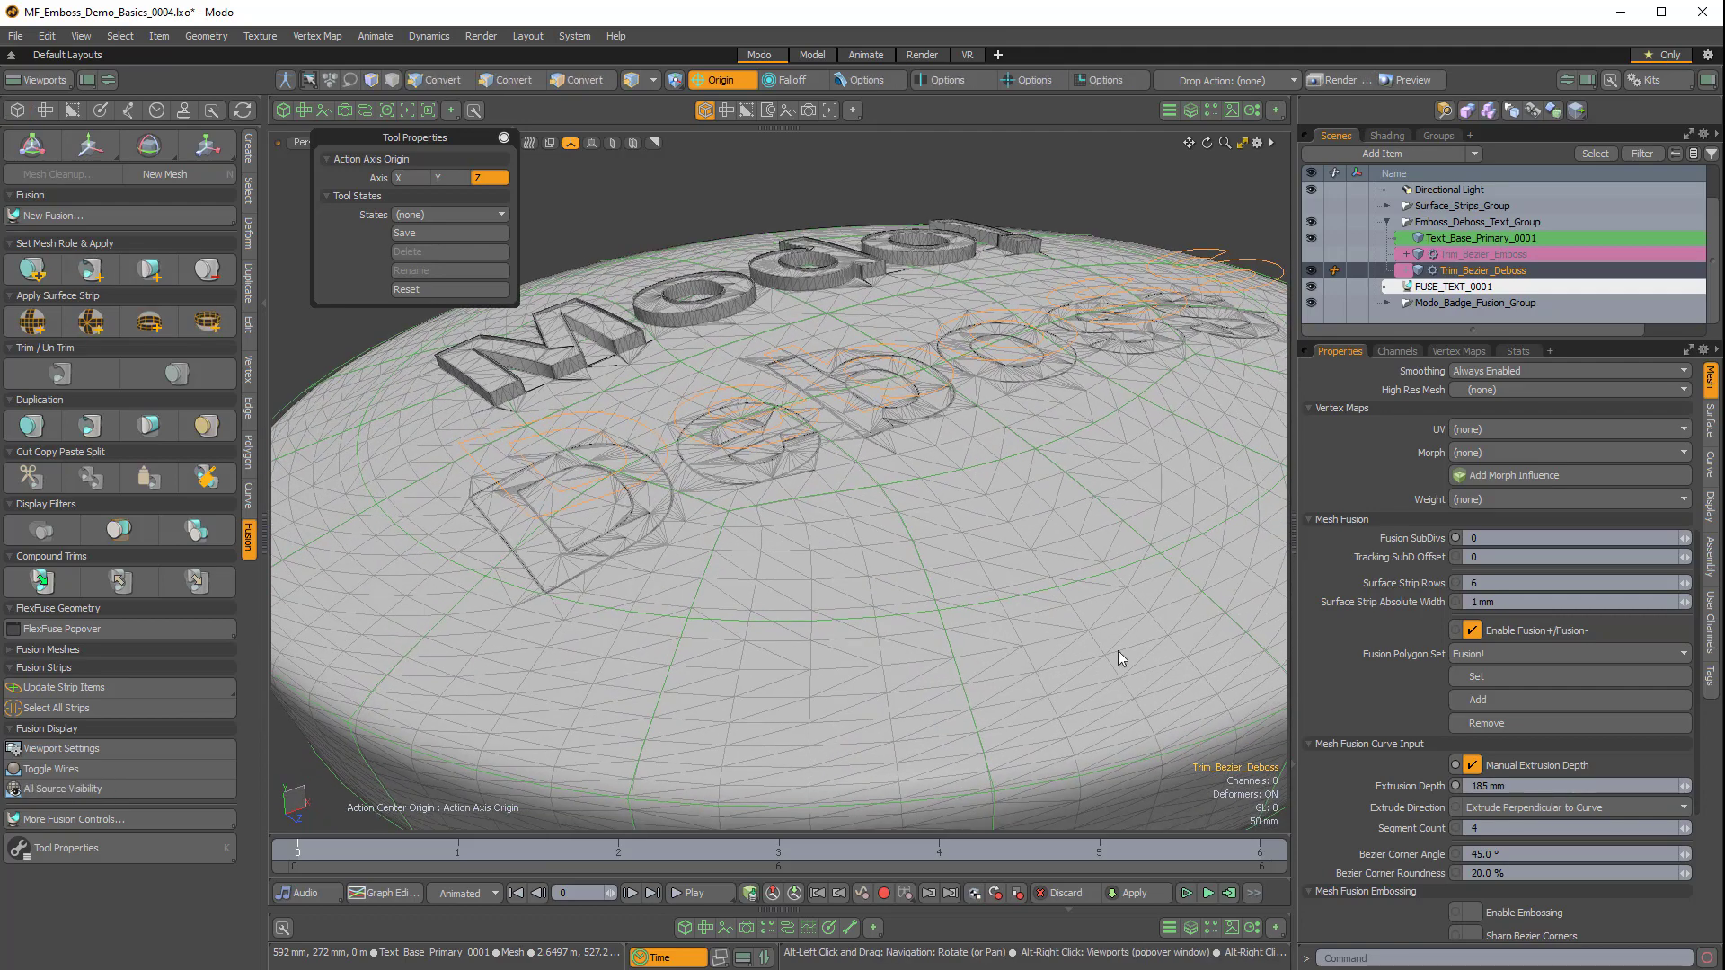
Enable embossing and Sharp Bezier Corners for Trim_Bezier_Deboss.
scroll(1394, 824, down, 2)
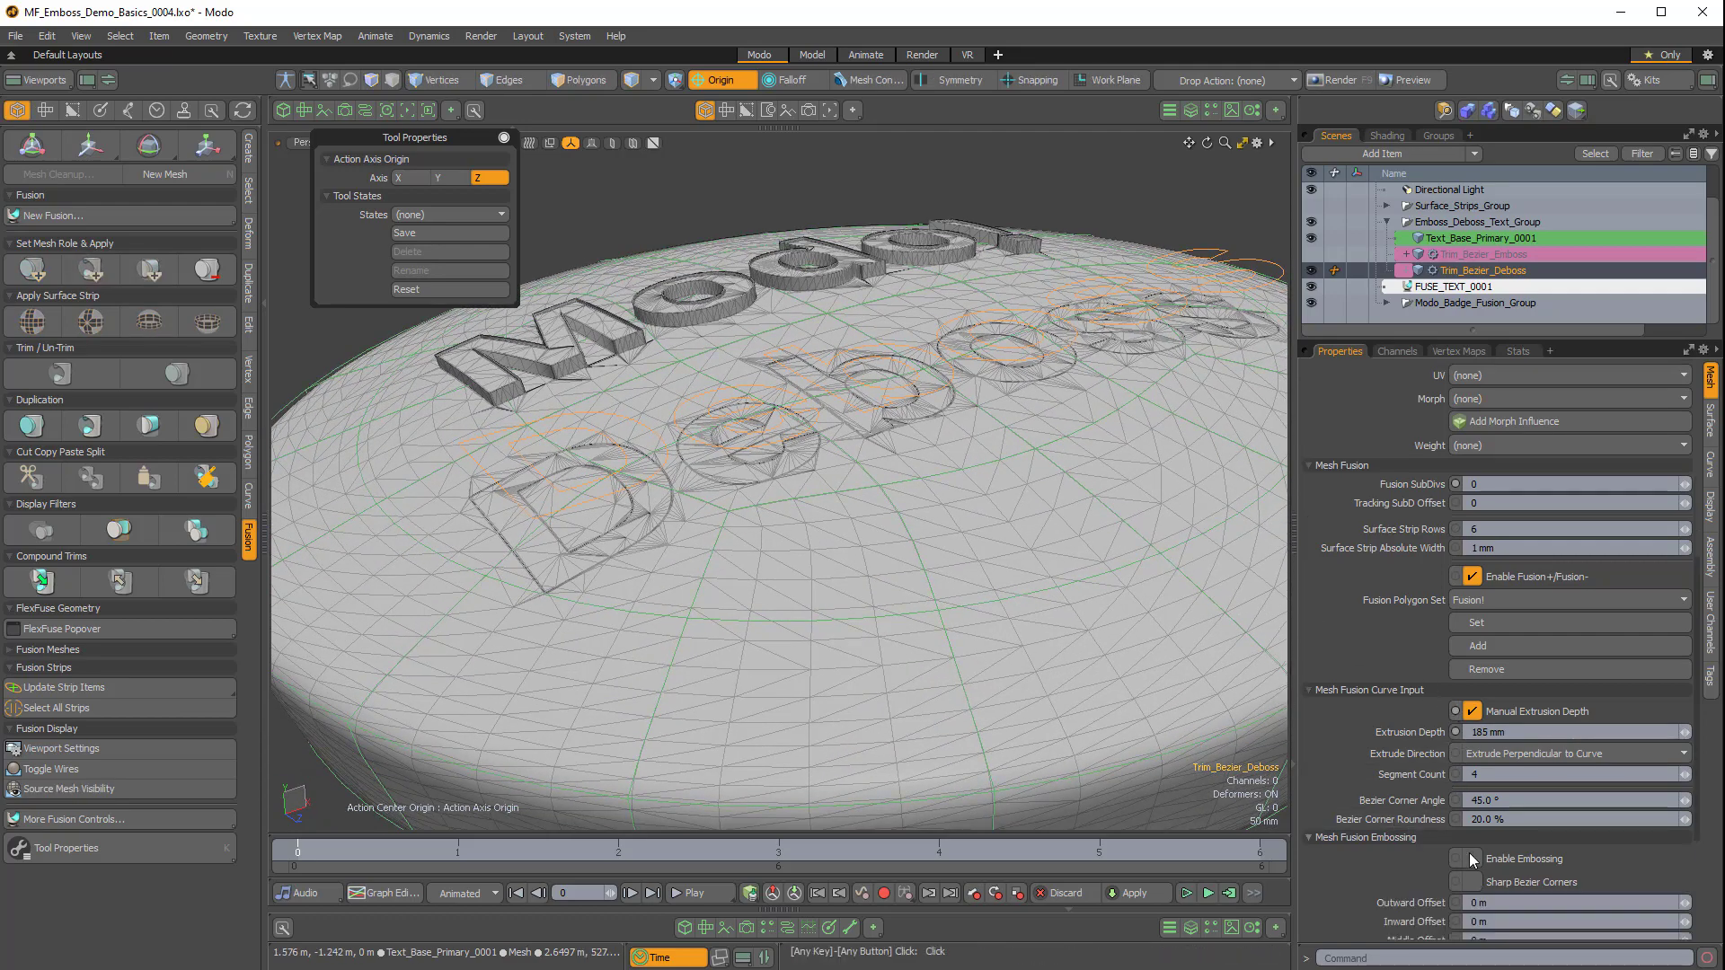
ctrl+alt+drag(598, 525, 647, 570)
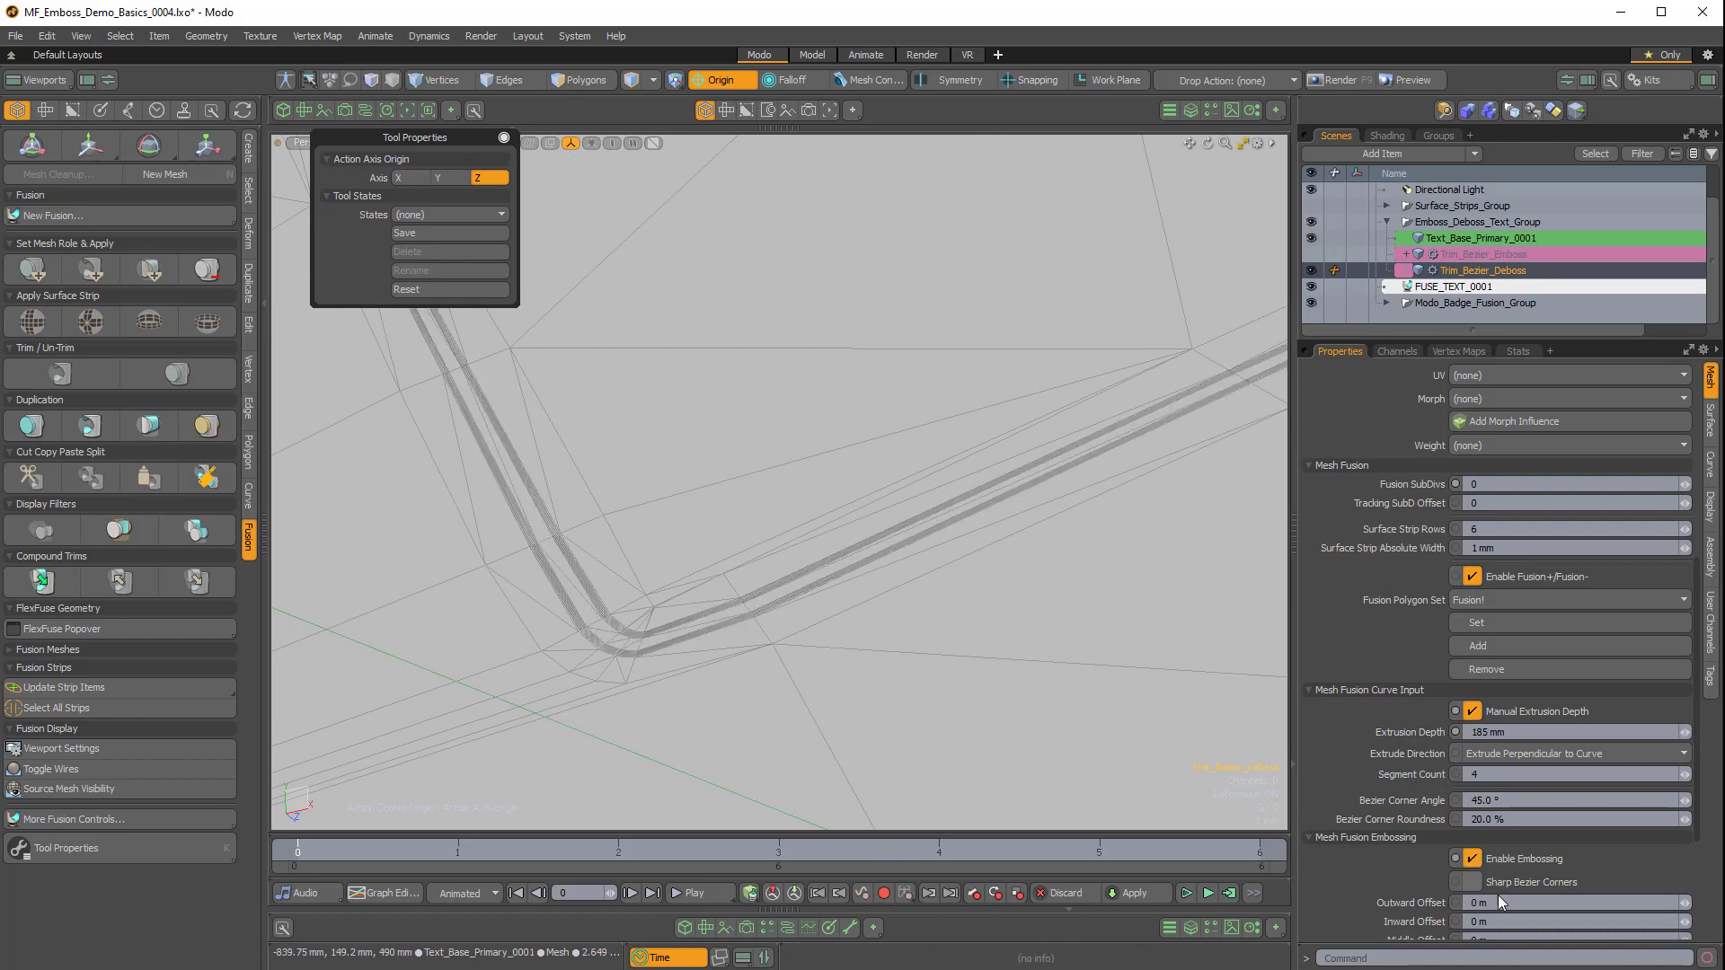
scroll(1043, 635, down, 3)
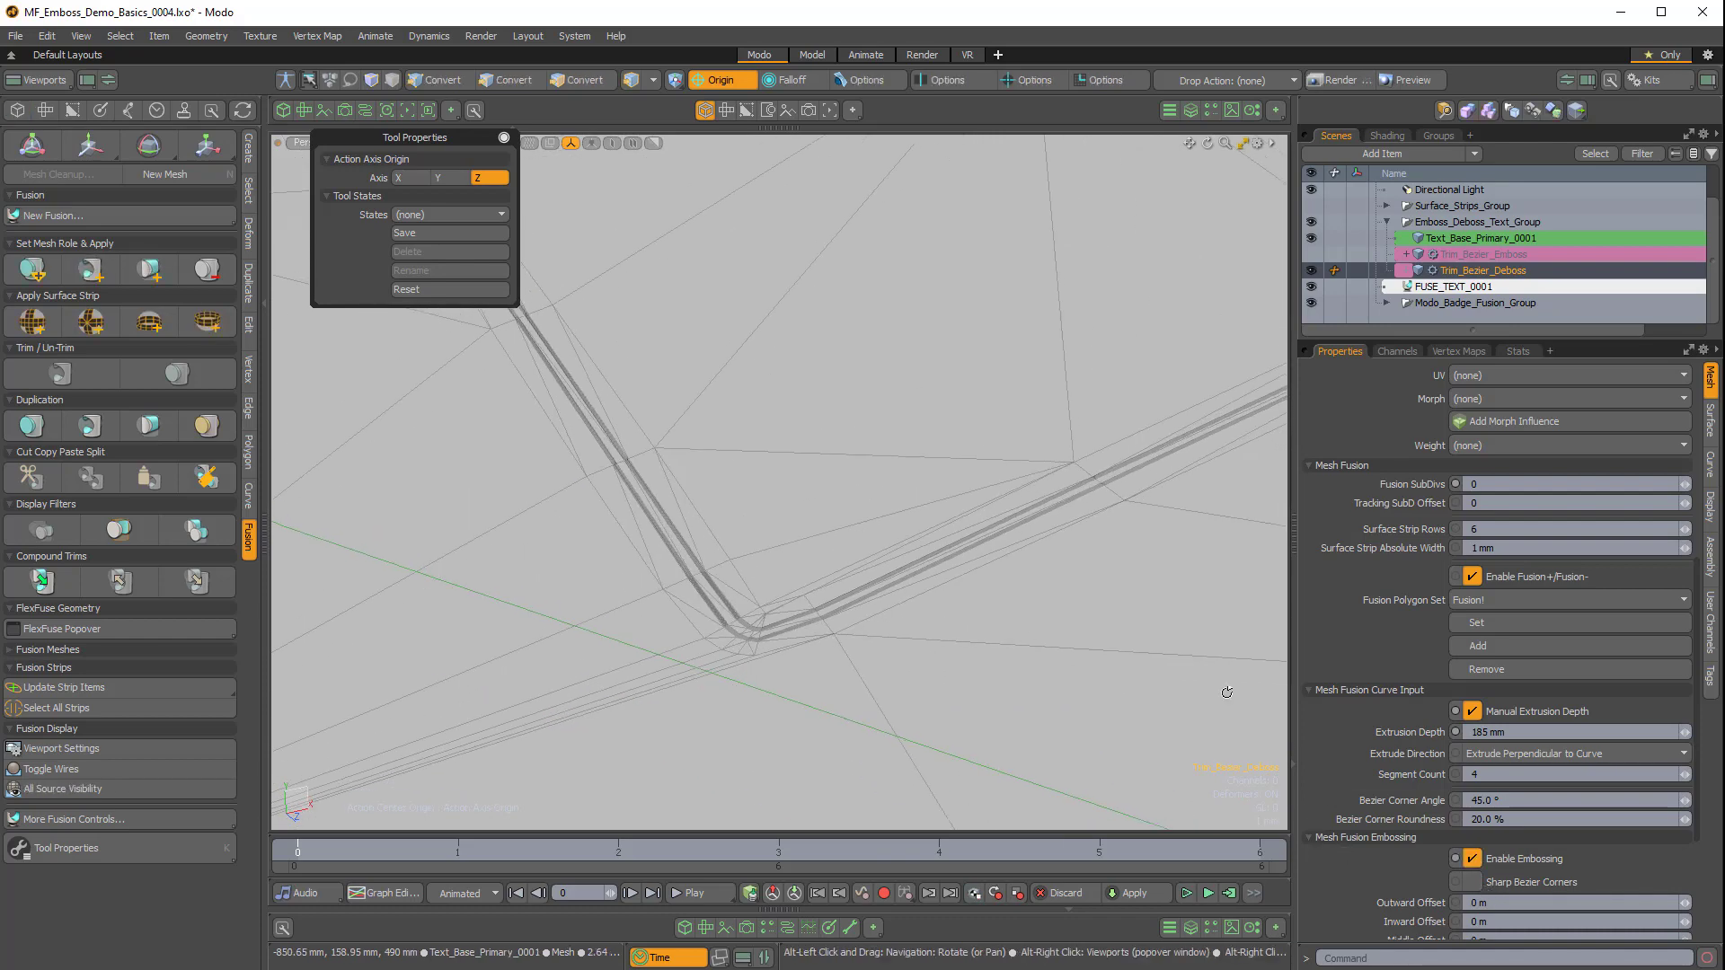
click(1471, 883)
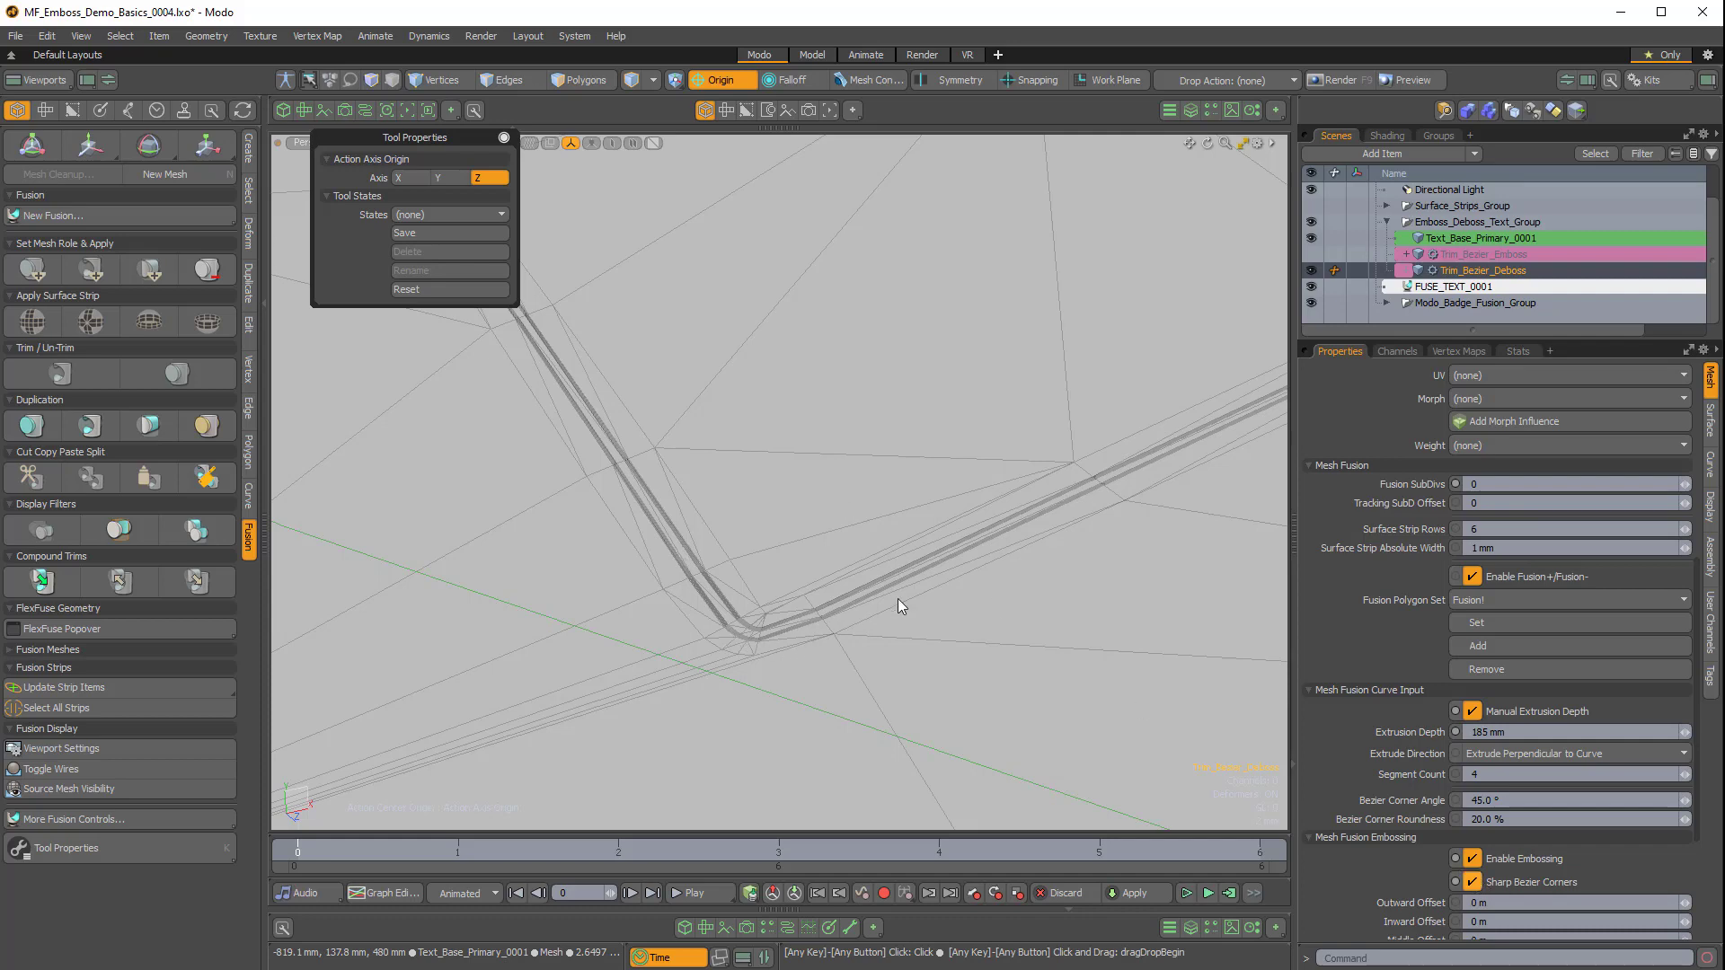
ctrl+alt+drag(1033, 565, 934, 620)
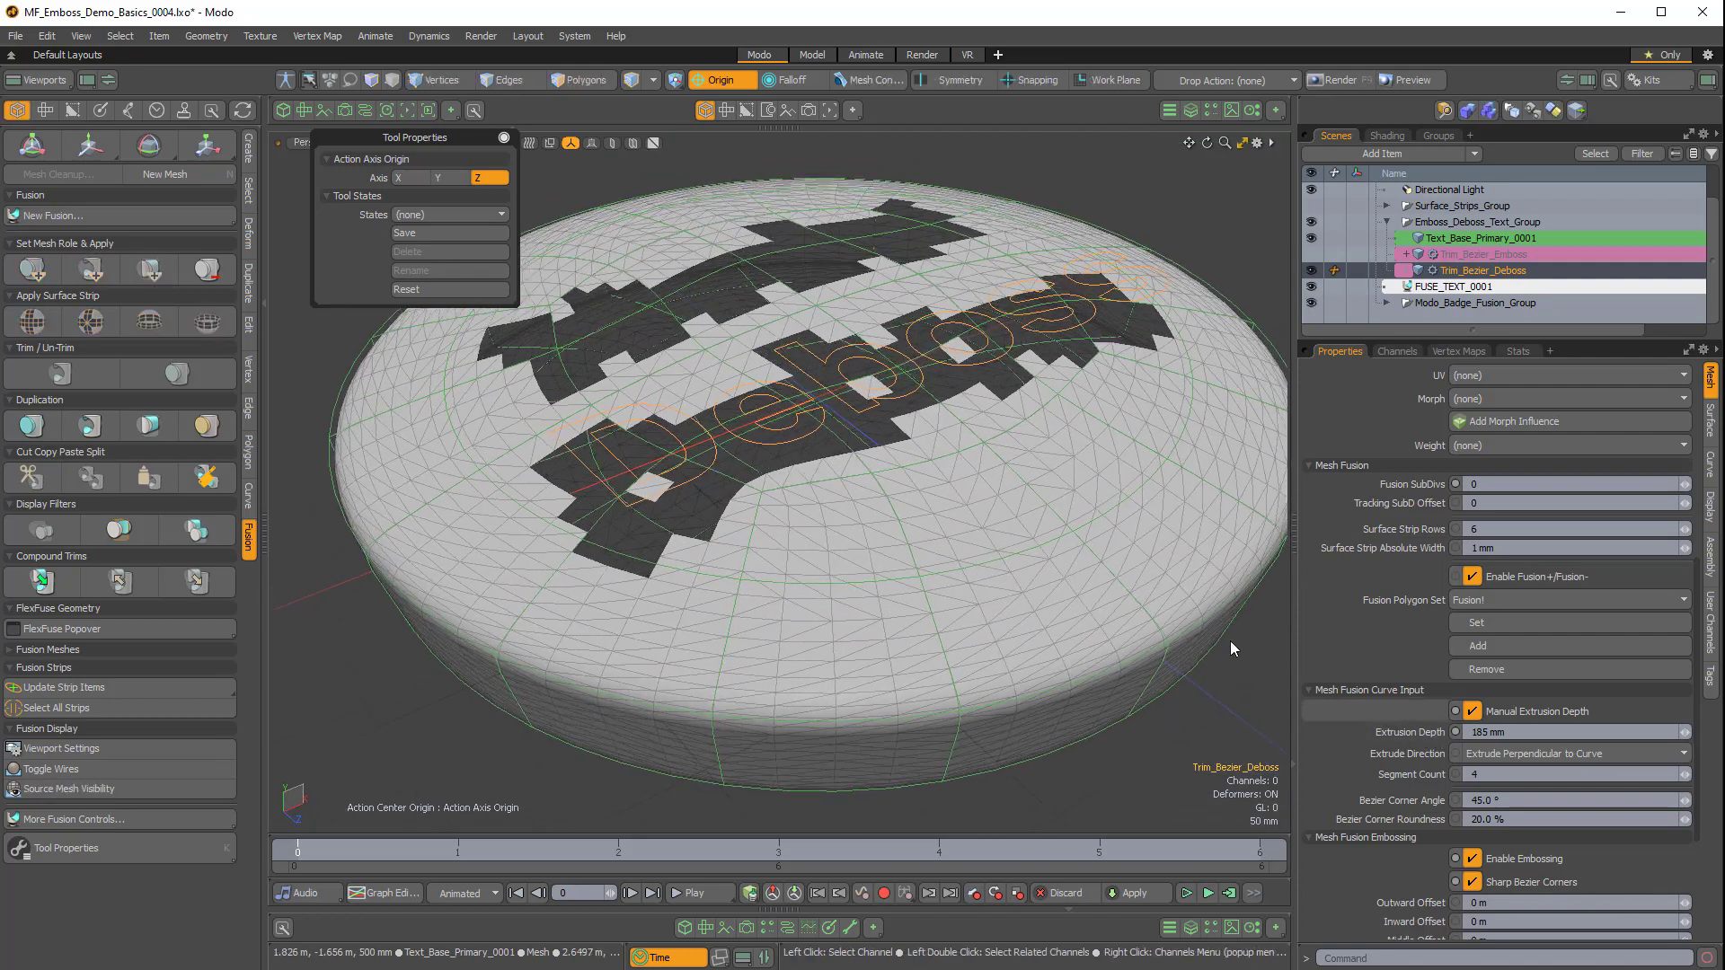
Increase the extrusion depth of Trim_Bezier_Deboss to 225 mm so the trim cuts through the dome.
alt+drag(1159, 625, 1127, 575)
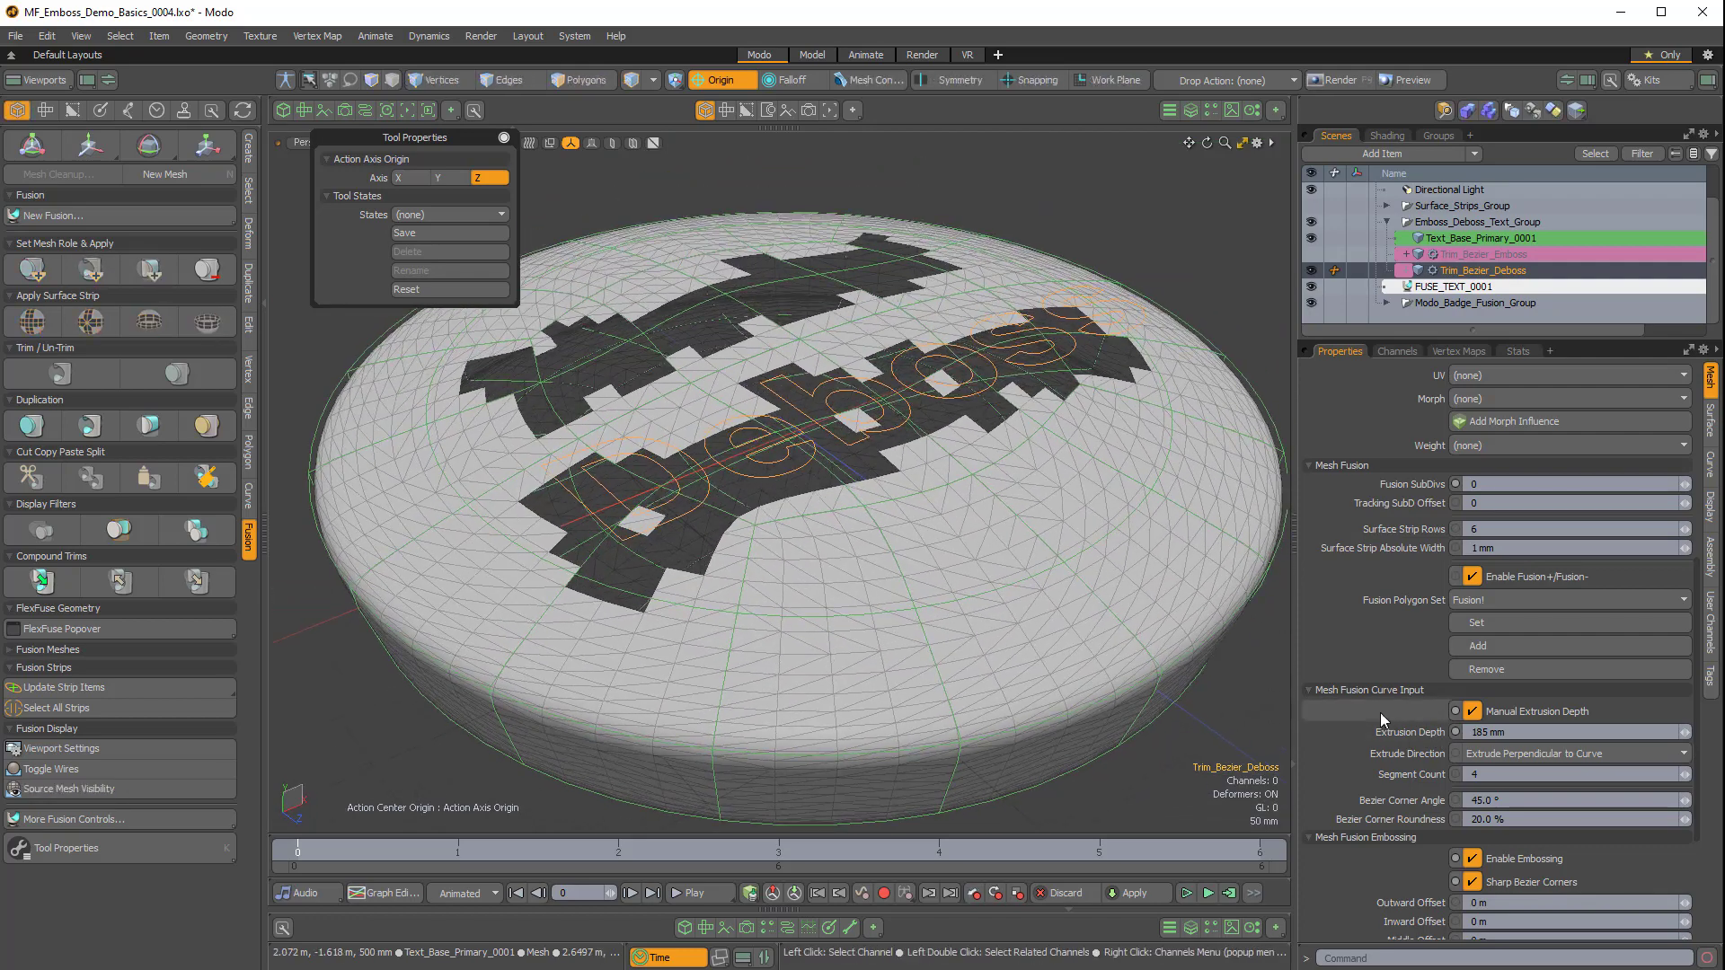
click(1509, 732)
text(22)
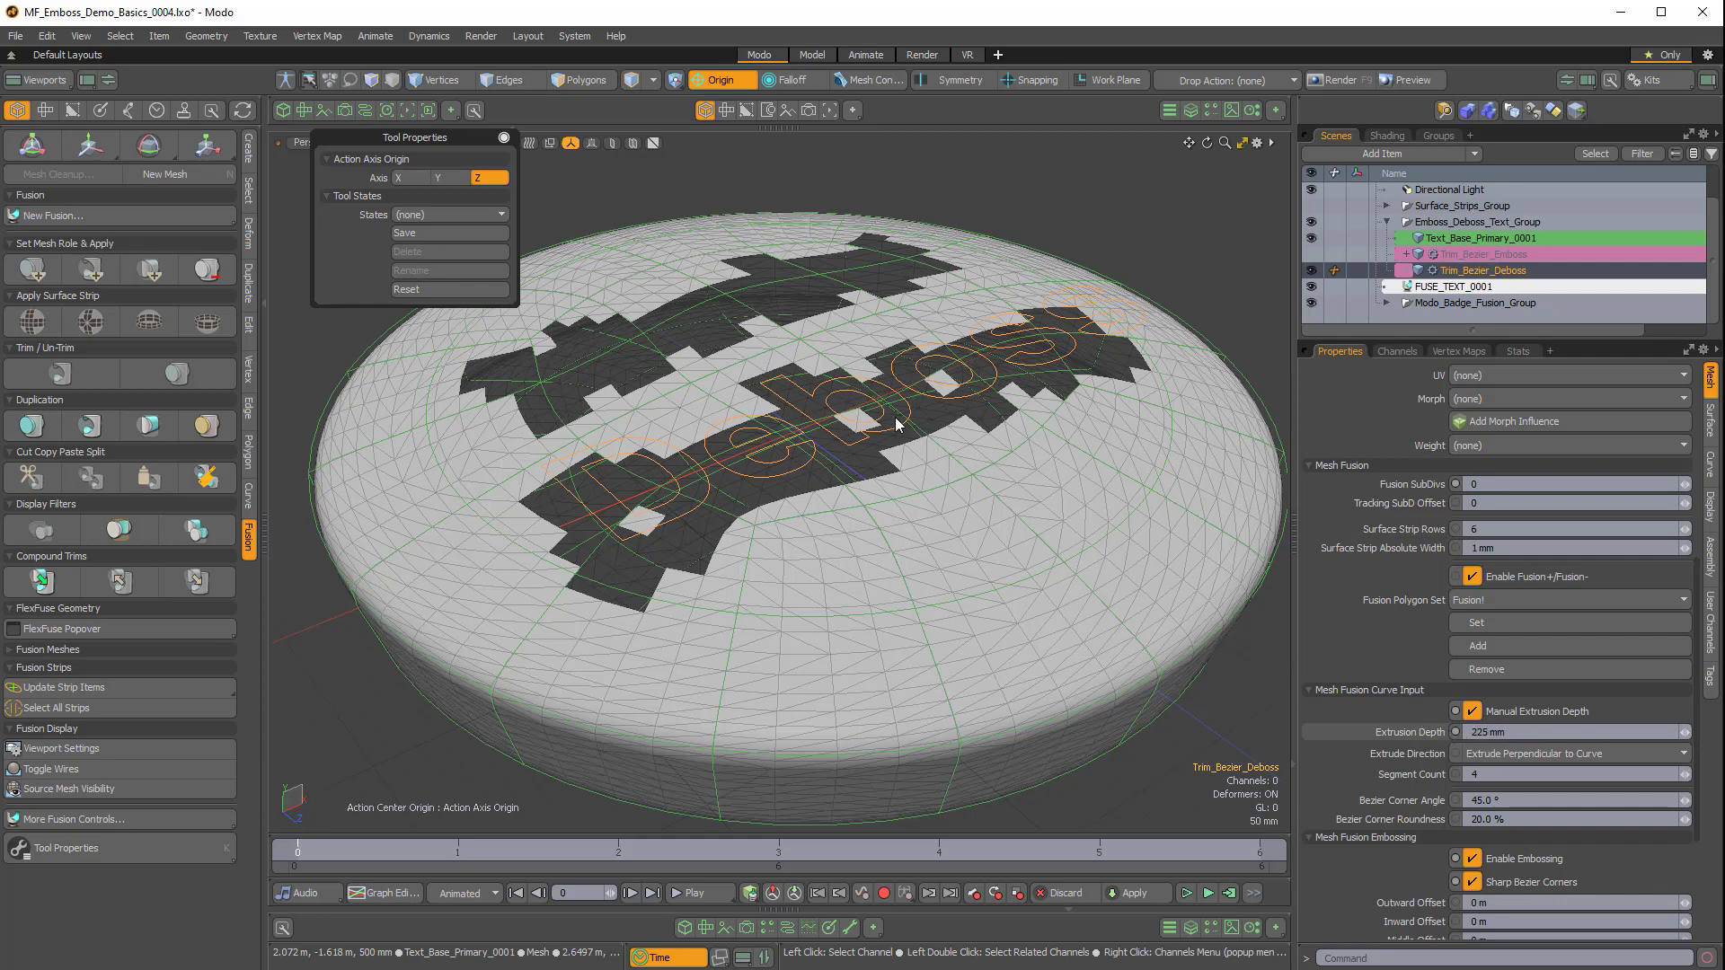
alt+drag(852, 438, 755, 489)
scroll(754, 490, up, 8)
alt+shift+drag(789, 600, 685, 601)
scroll(719, 575, down, 4)
alt+drag(1006, 566, 1130, 580)
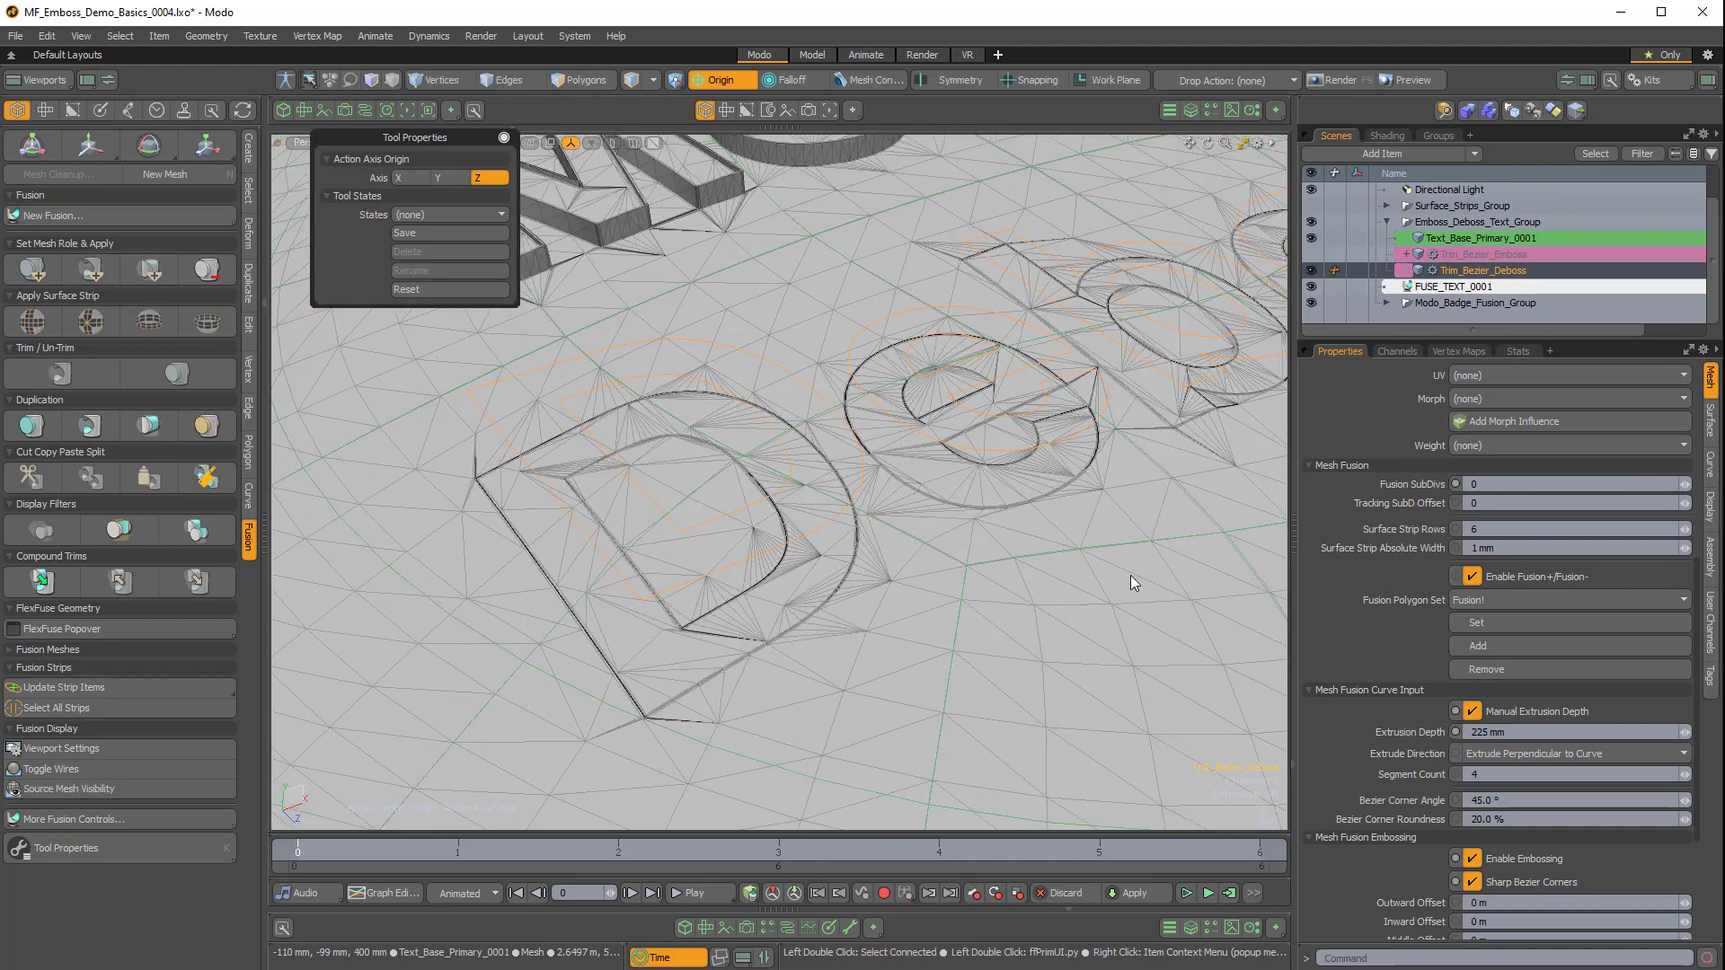
Set the Surface Strip Absolute Width of Trim_Bezier_Deboss to 6 mm and its Surface Strip Rows to 1.
click(1496, 549)
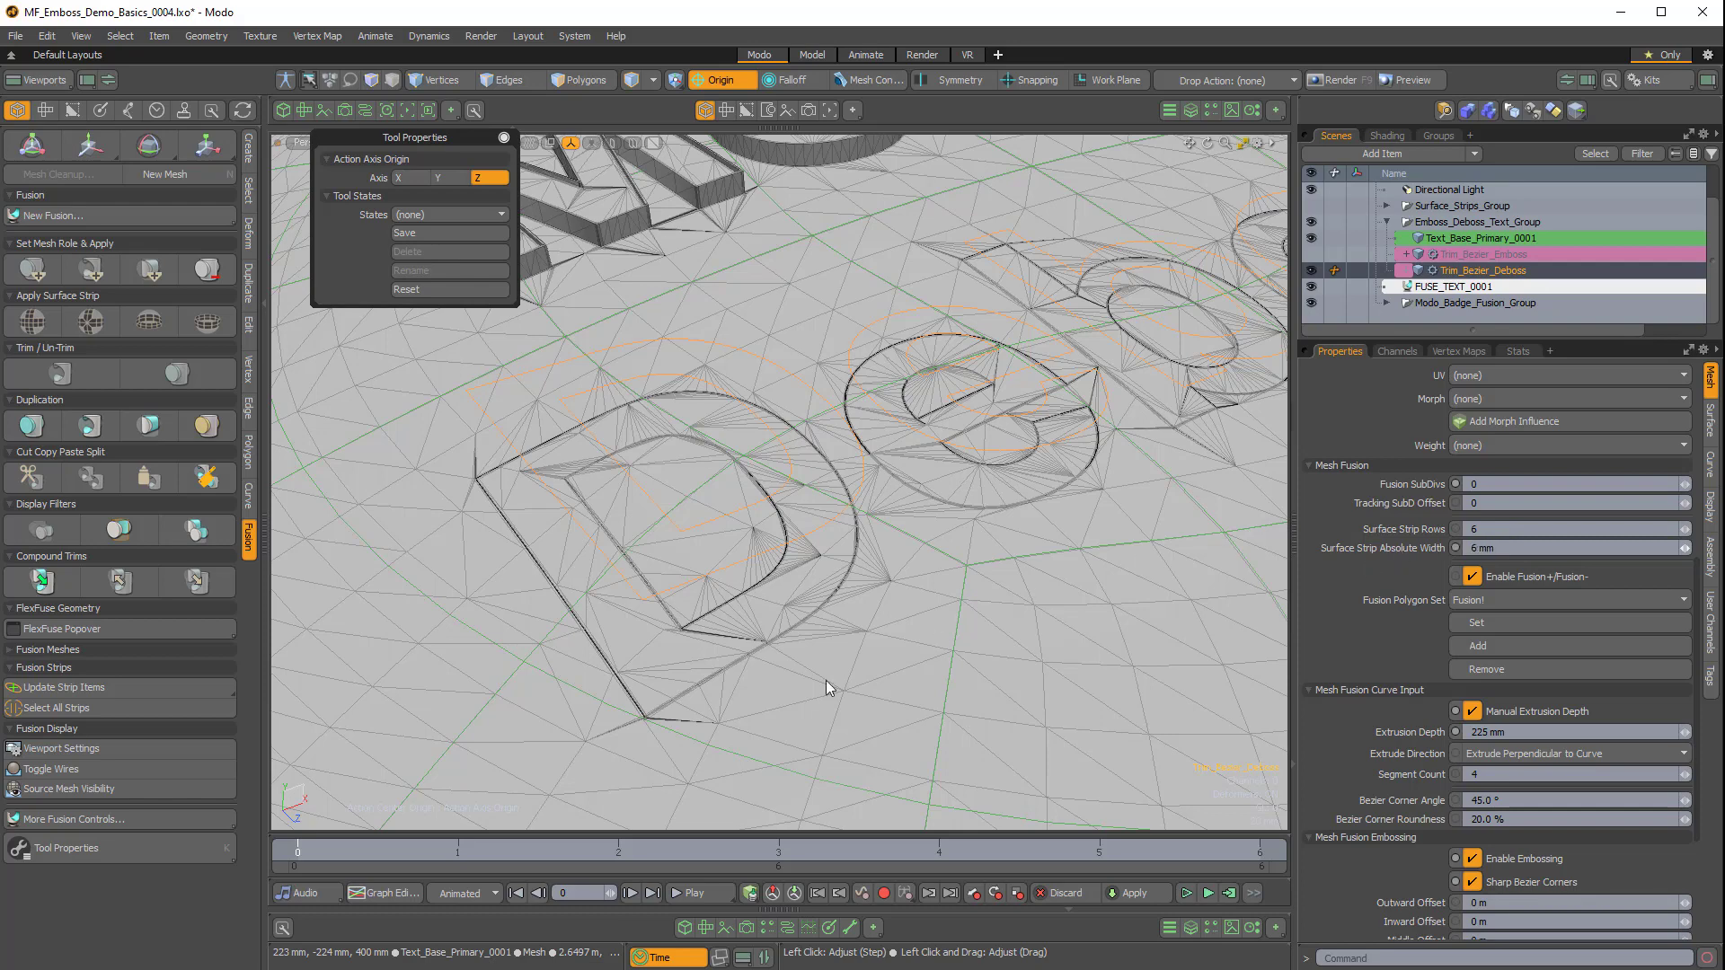
scroll(643, 705, up, 5)
alt+drag(643, 705, 611, 741)
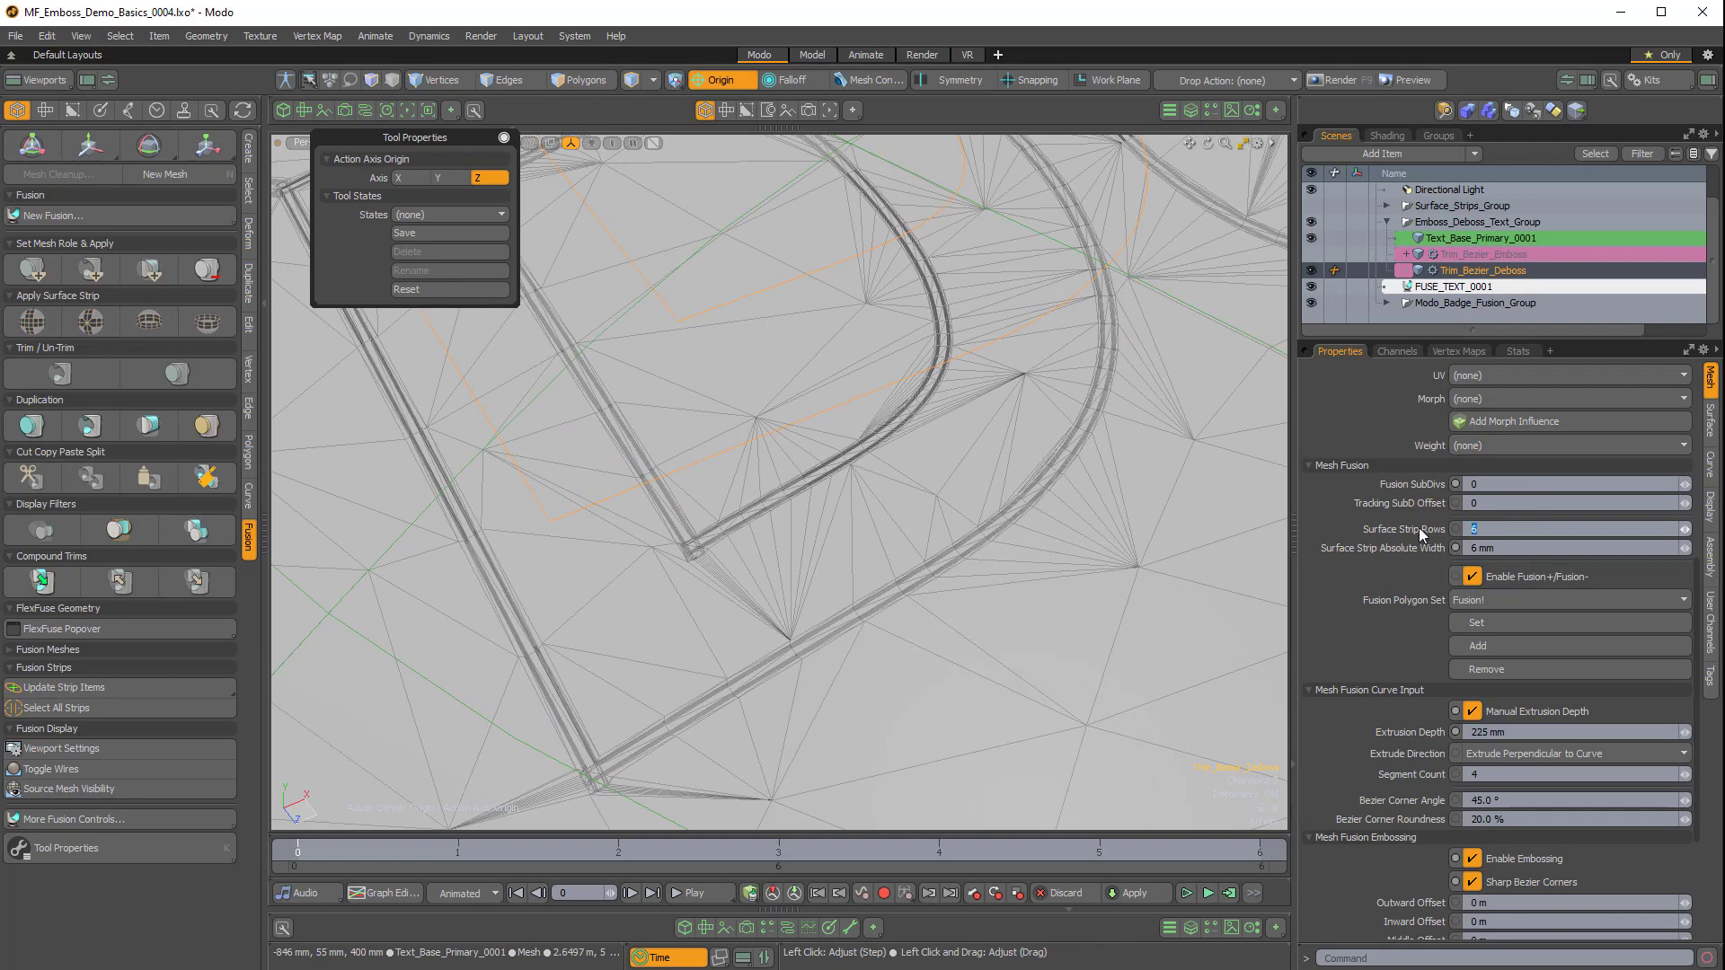
text(1)
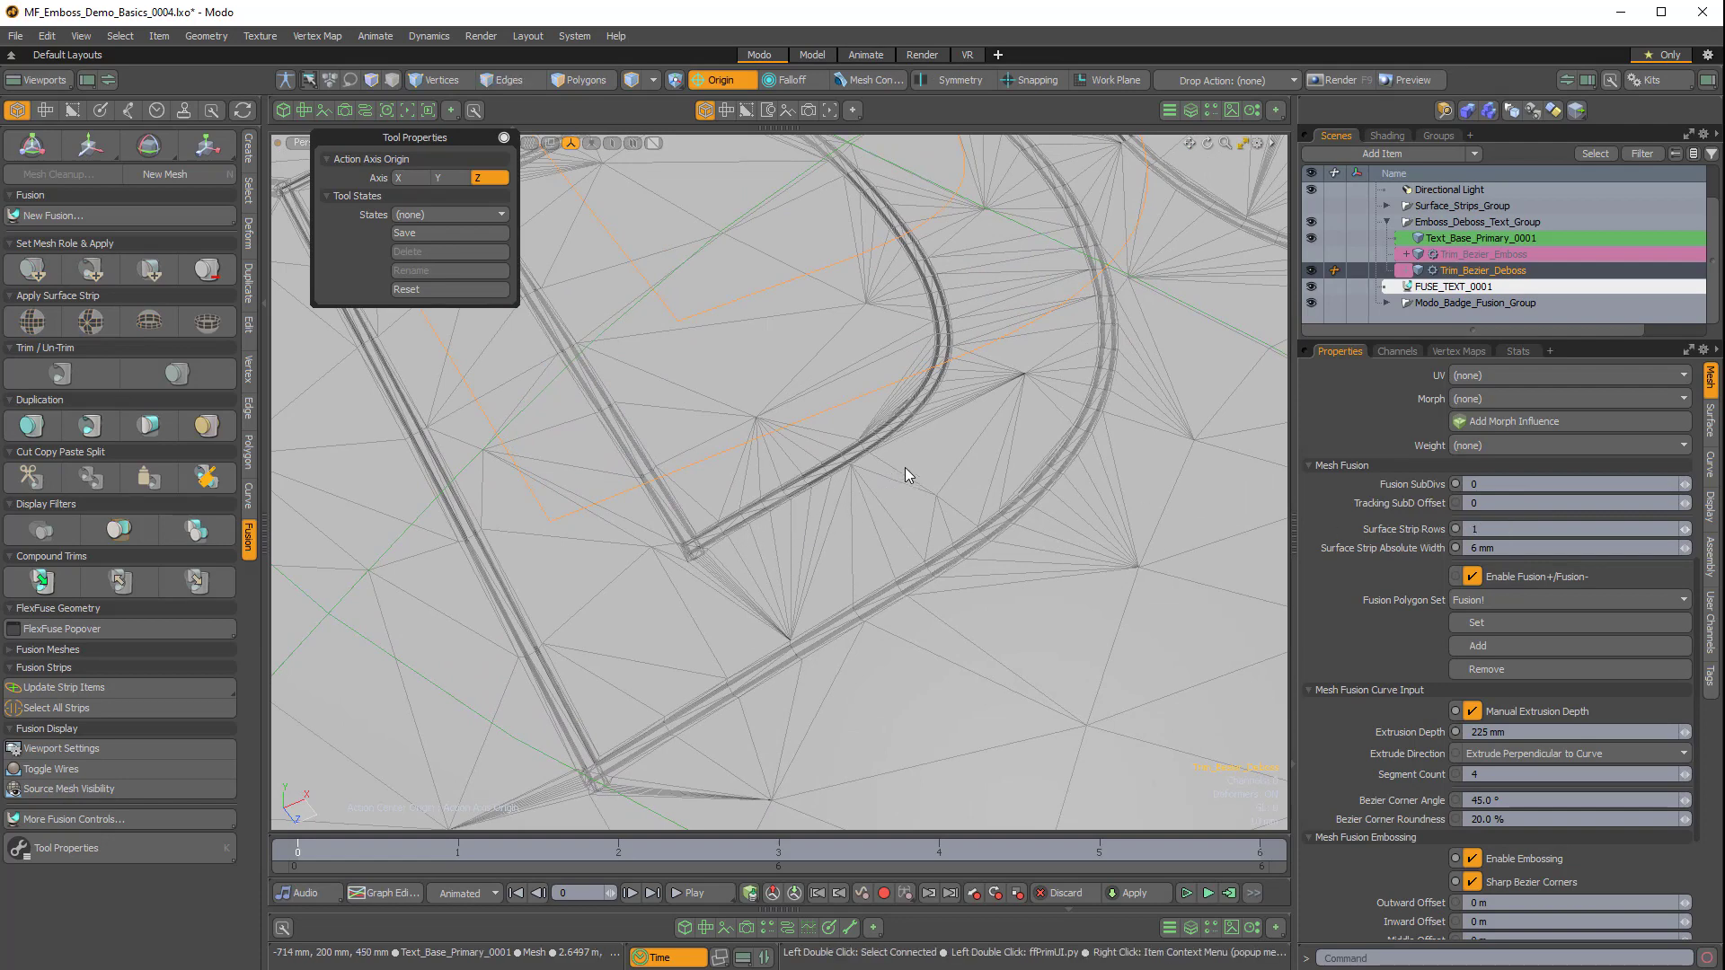
alt+drag(950, 521, 1022, 494)
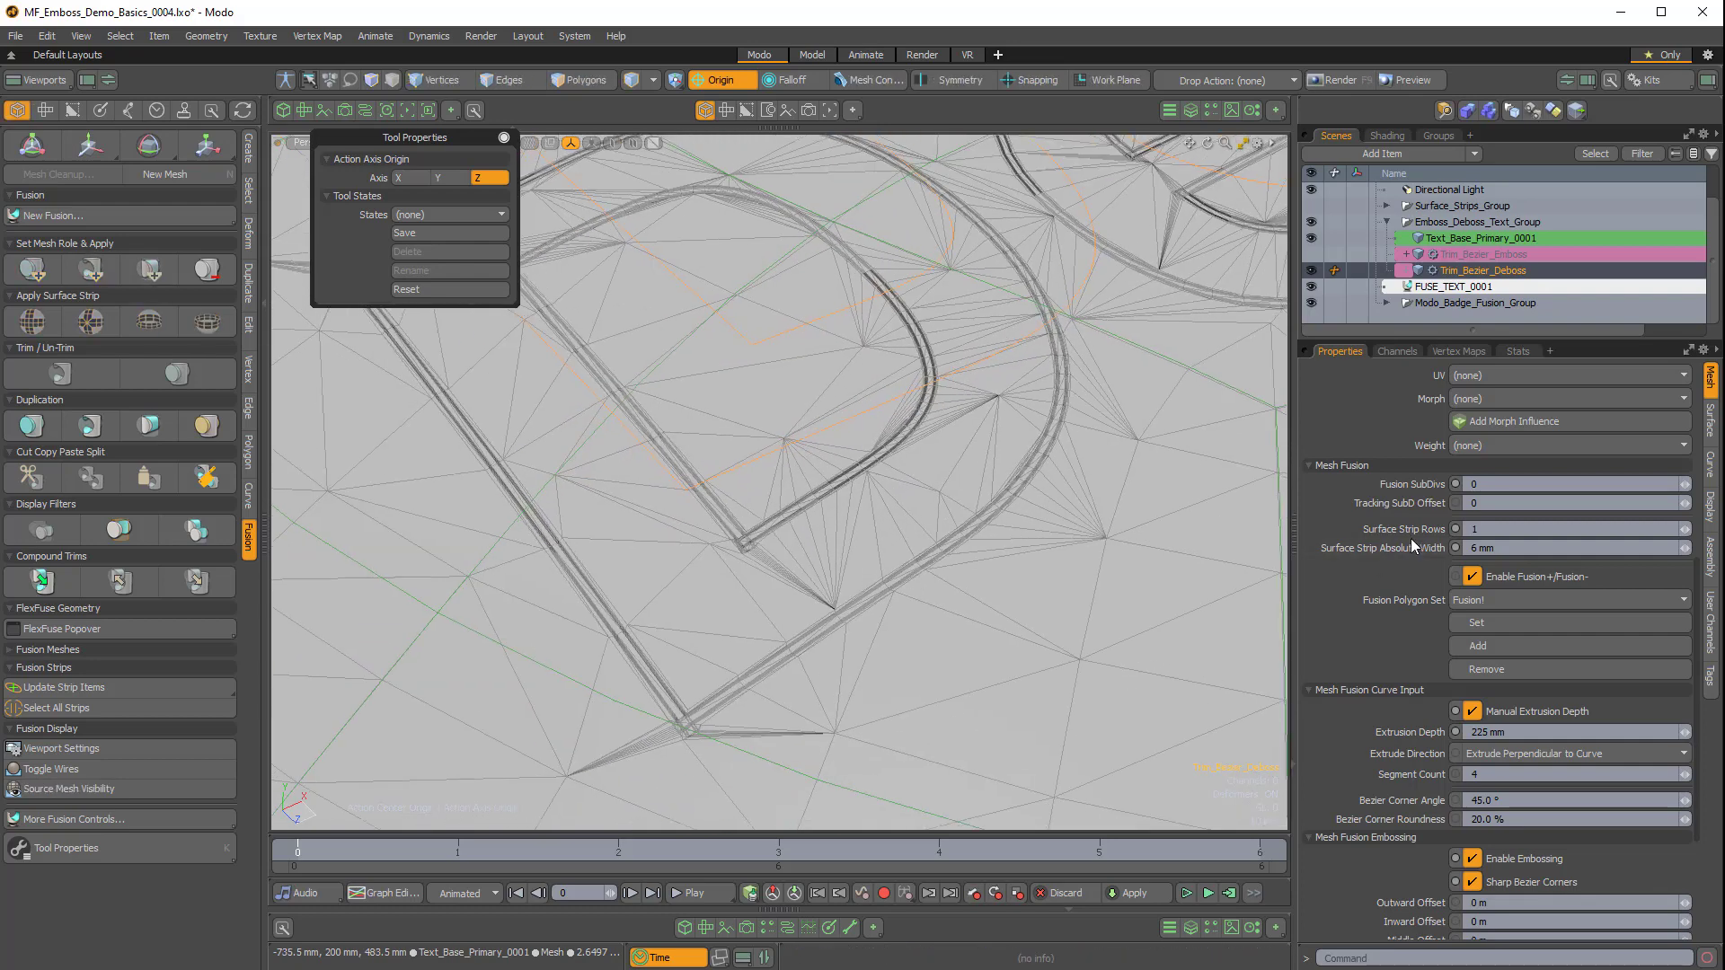
alt+drag(1054, 583, 1036, 481)
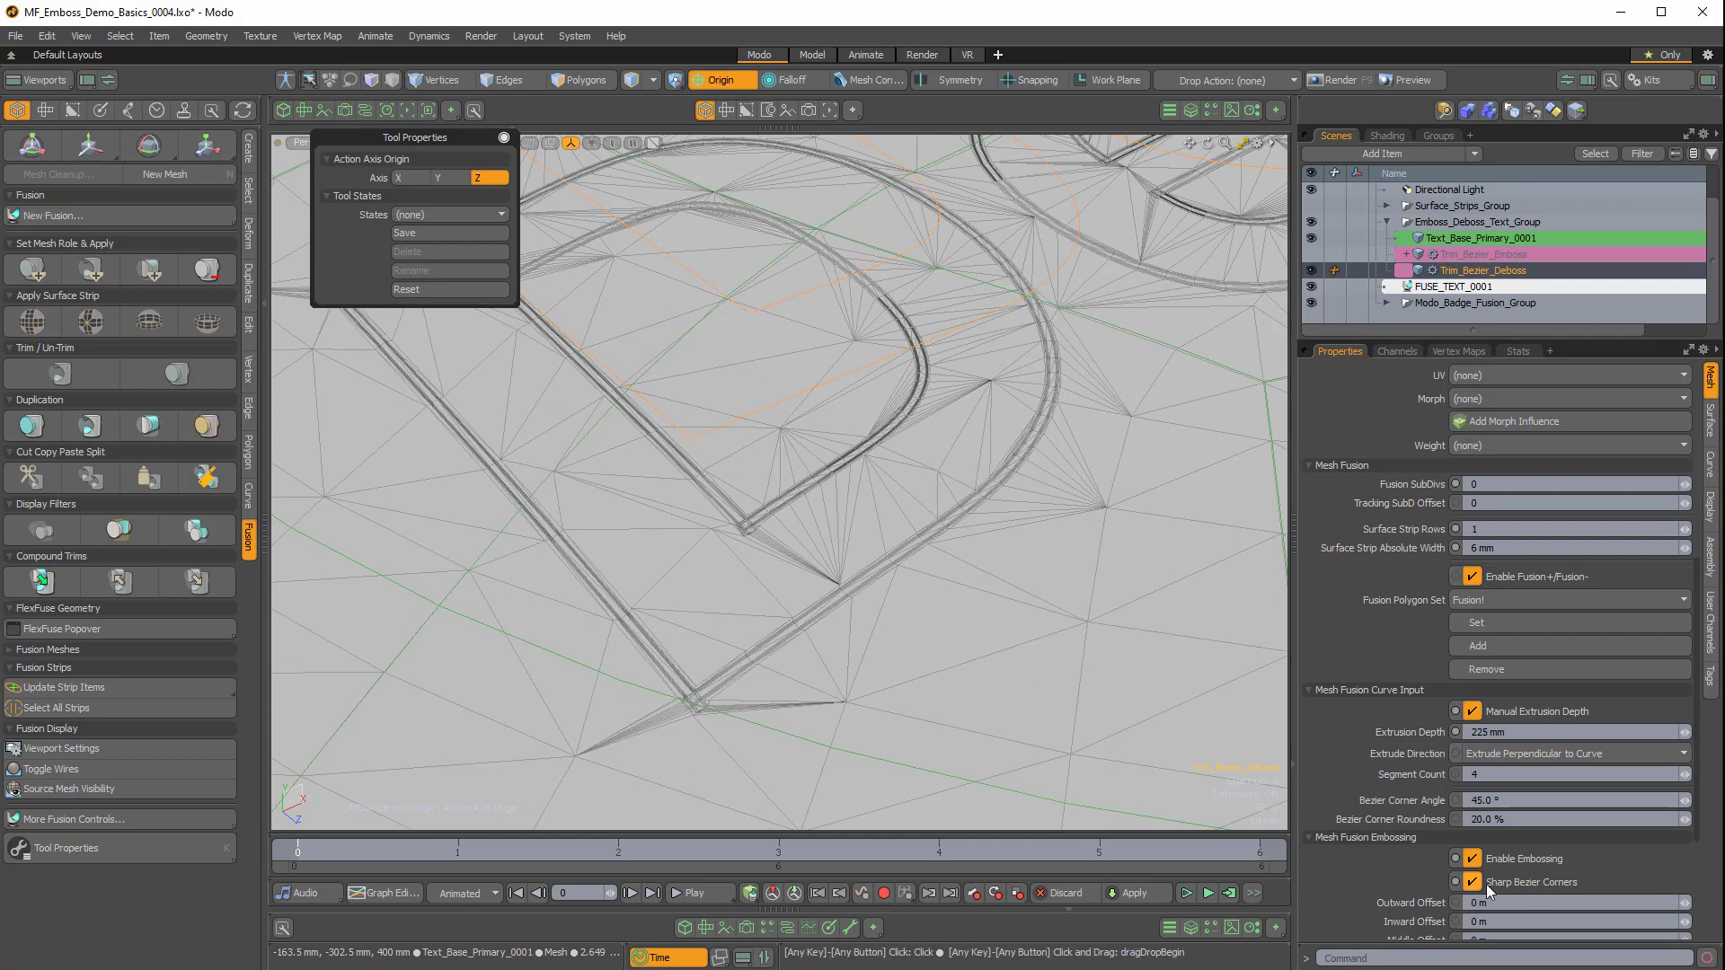
Set the Middle Offset of the Deboss text's embossing to -10 mm.
scroll(1403, 832, down, 3)
alt+drag(758, 620, 771, 582)
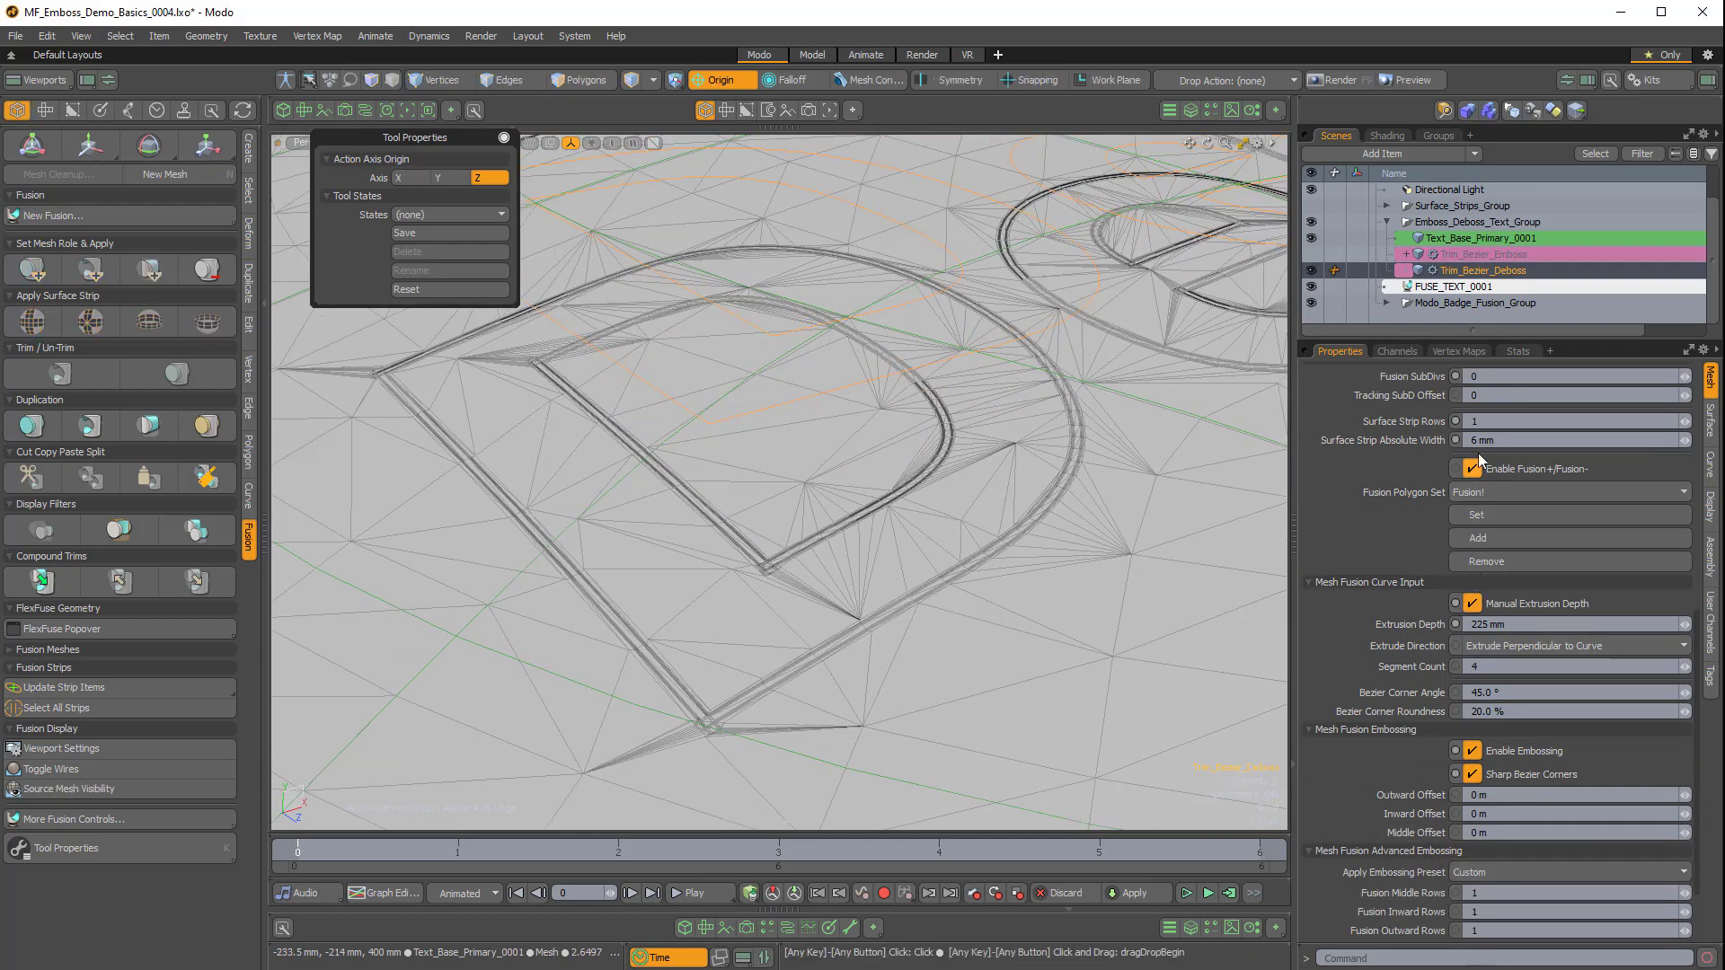
alt+drag(784, 669, 864, 670)
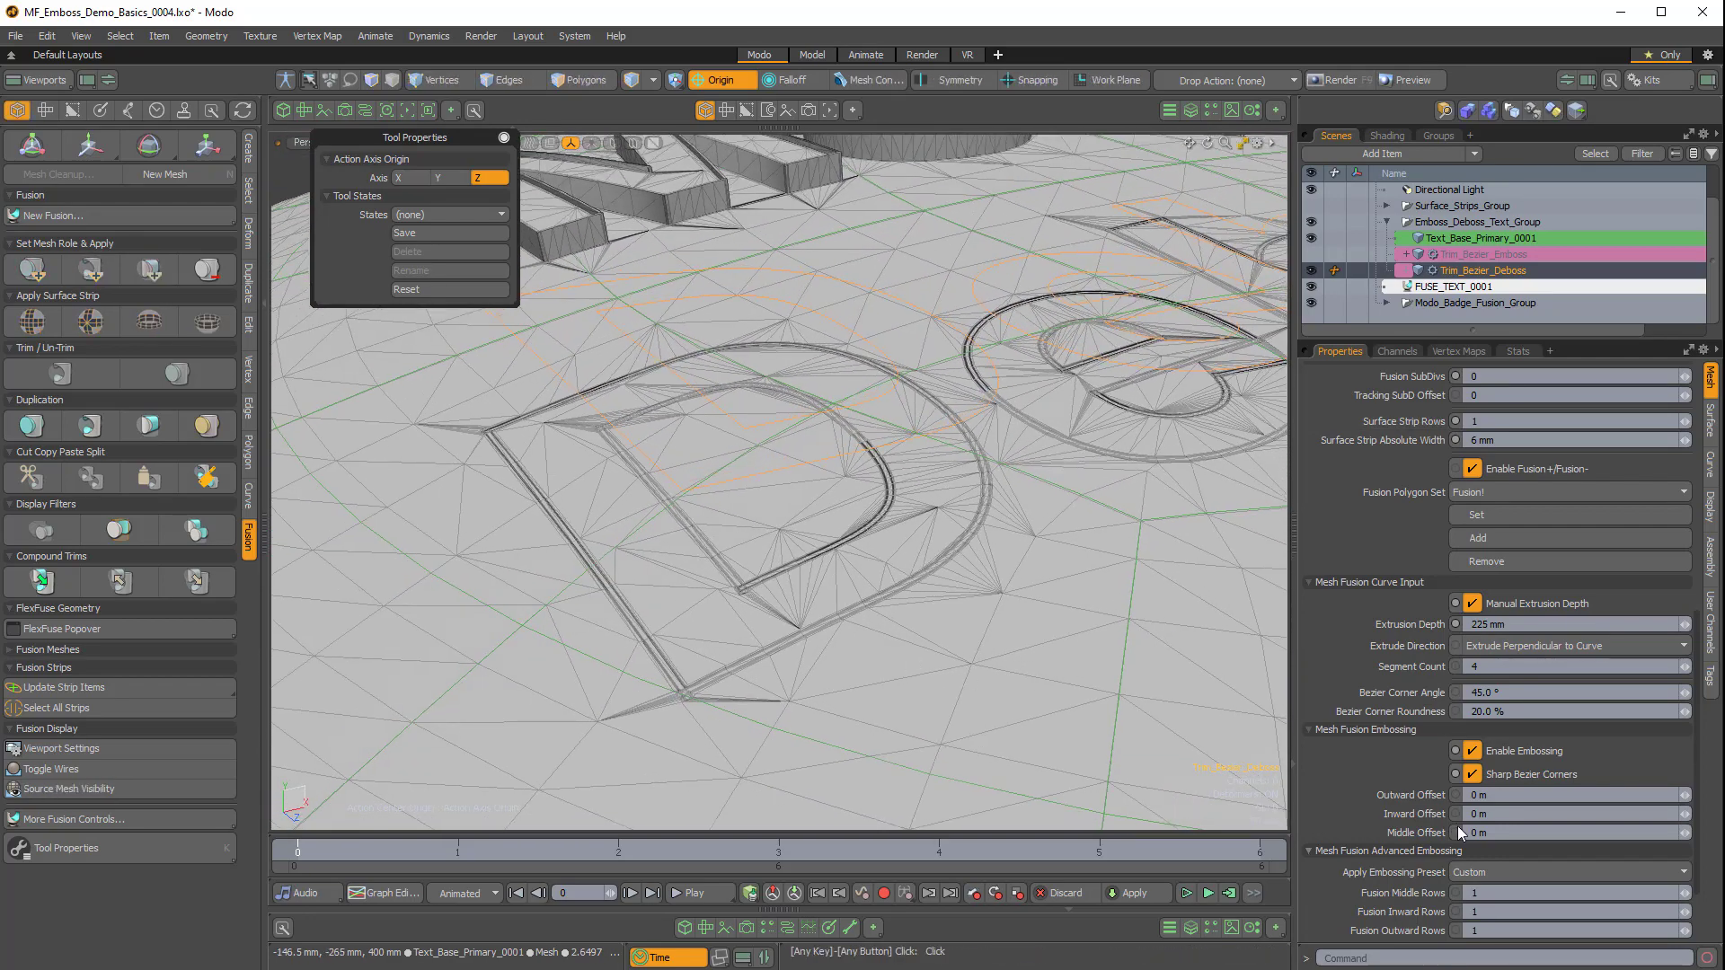
drag(1491, 829, 1420, 822)
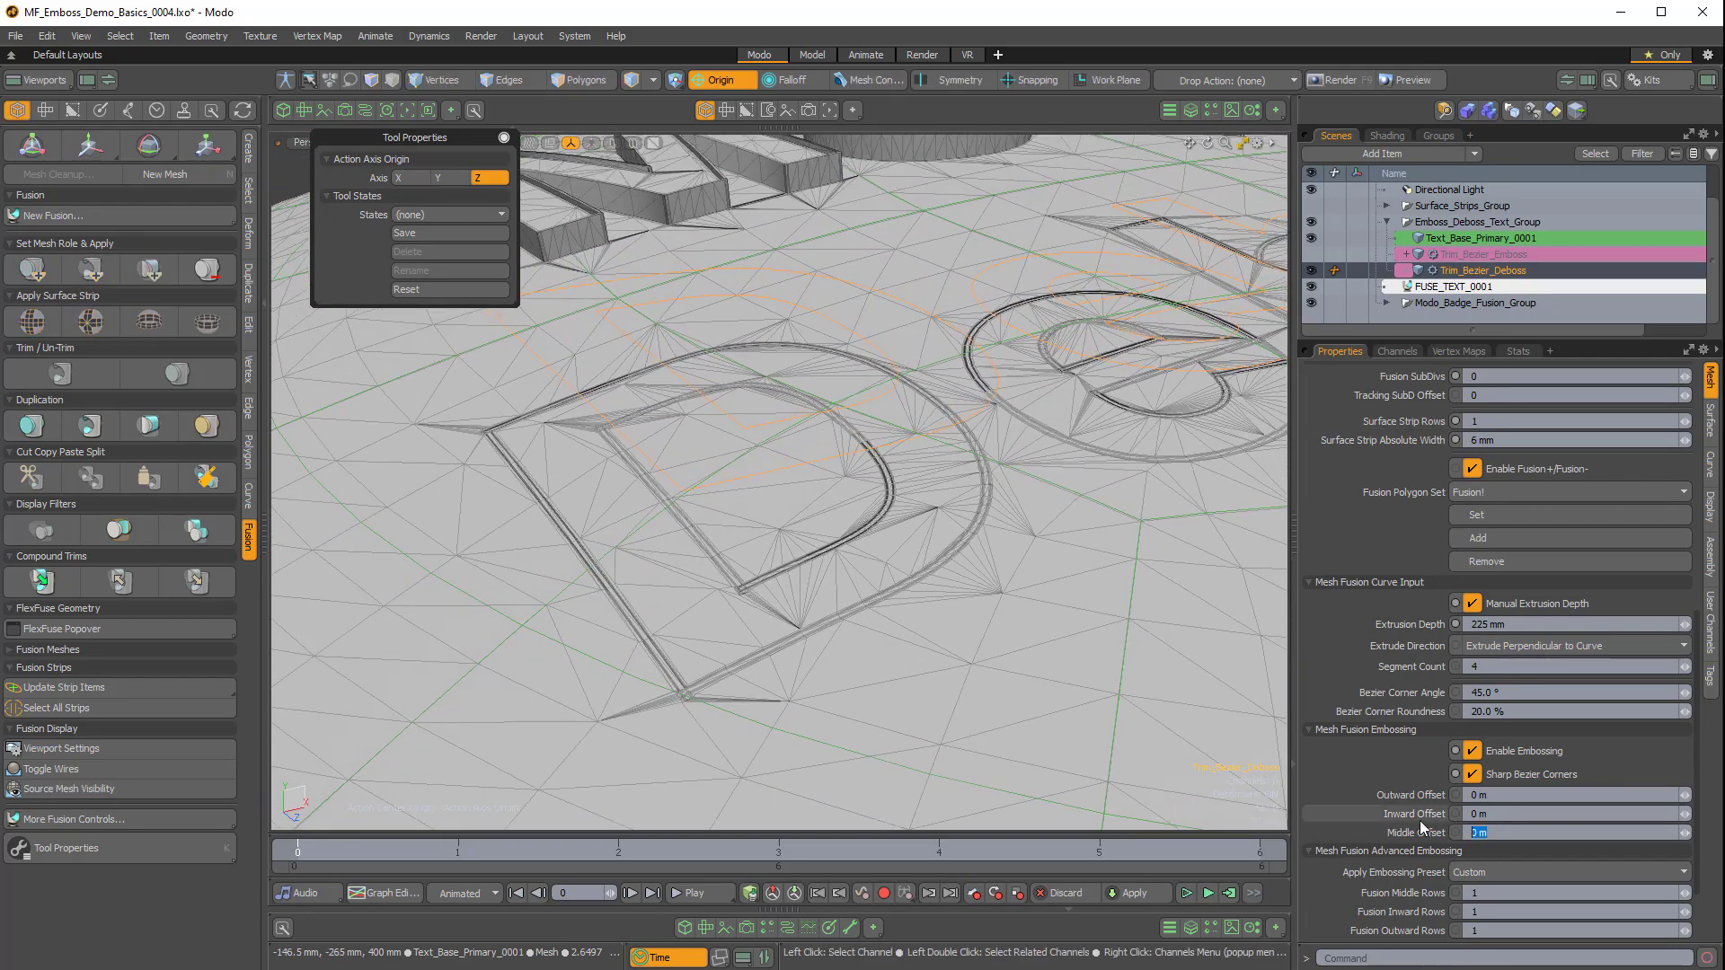
text(-10mm)
alt+drag(906, 569, 665, 619)
alt+shift+drag(665, 619, 360, 503)
alt+drag(808, 620, 834, 579)
scroll(824, 579, up, 1)
Set the Inward Offset of the Deboss text's embossing to -20 mm to sink the letters.
drag(1497, 812, 1363, 801)
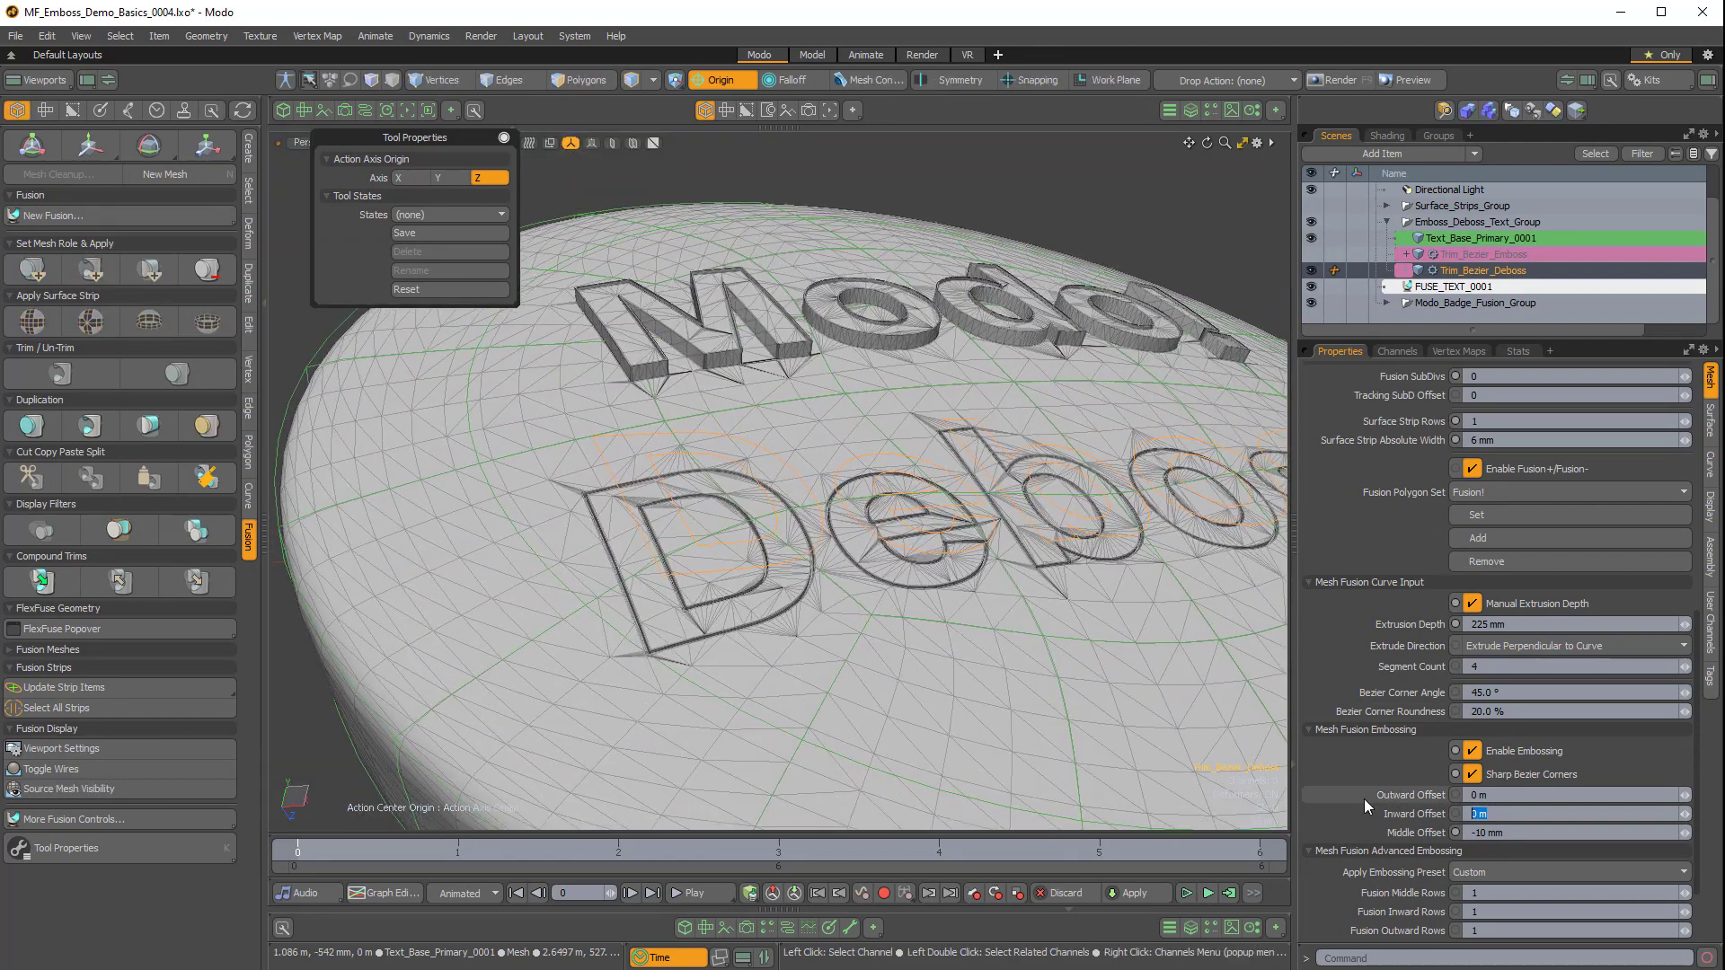
text(-20)
key(Return)
alt+drag(986, 559, 925, 539)
Hide the Trim_Bezier_Deboss and Text_Base_Primary_0001 source meshes, fit the disc in view, and start a preview render.
click(1311, 271)
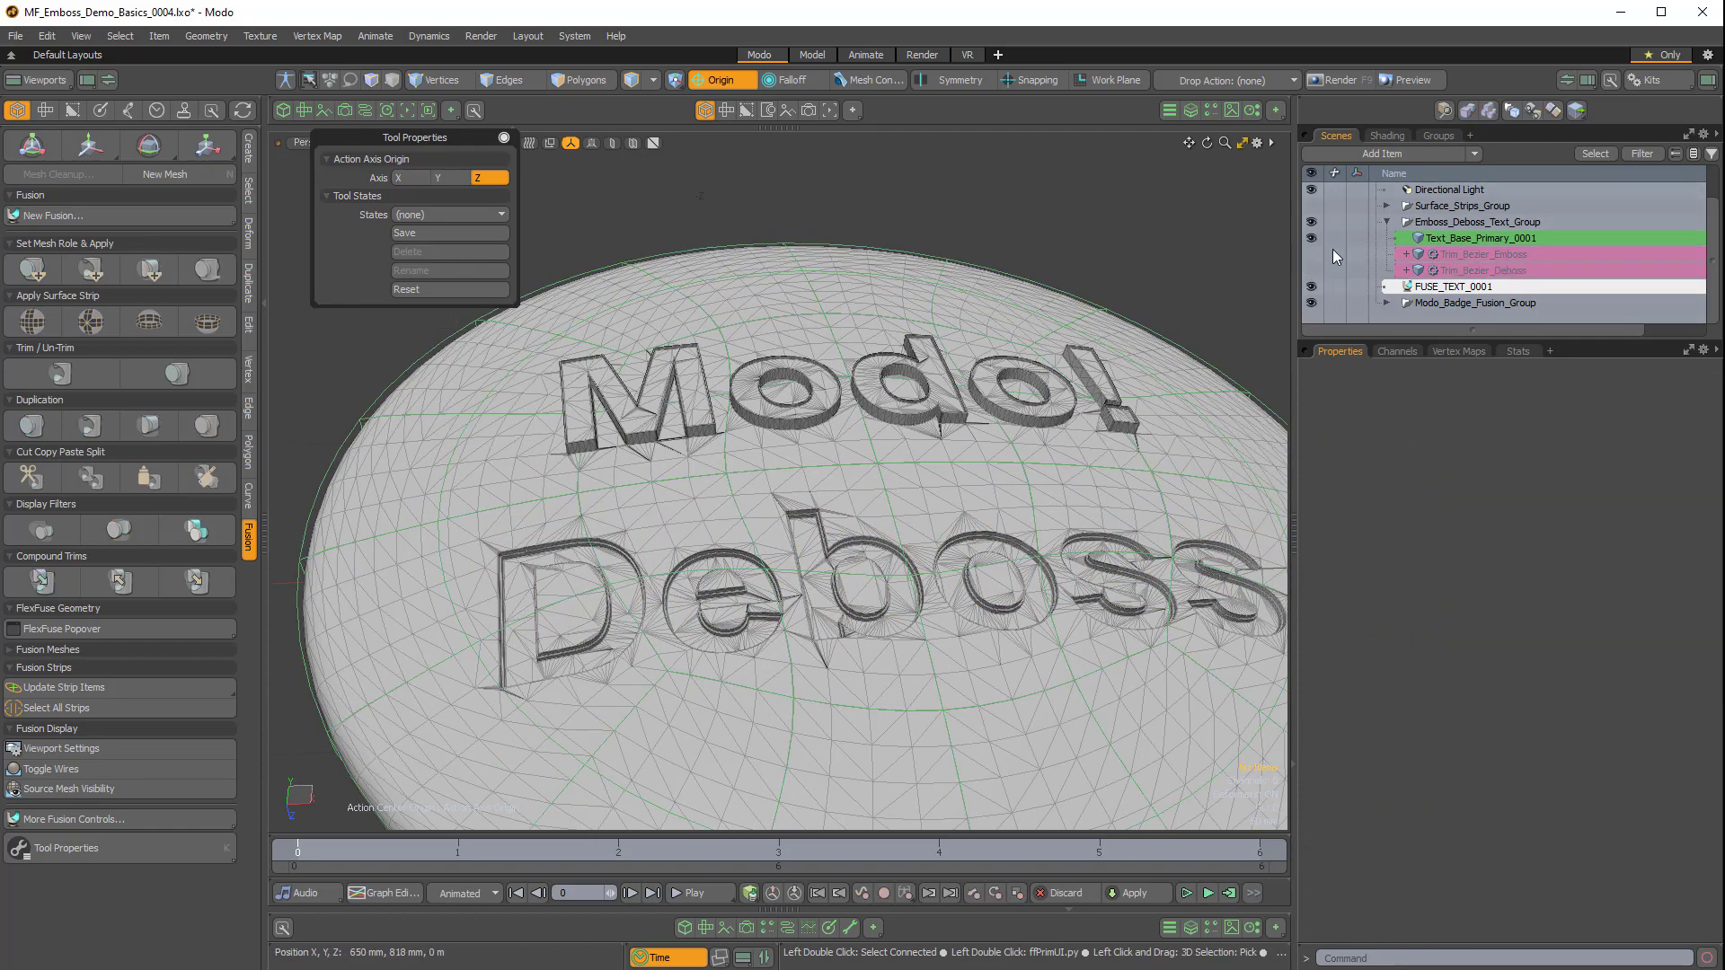
click(1310, 239)
key(a)
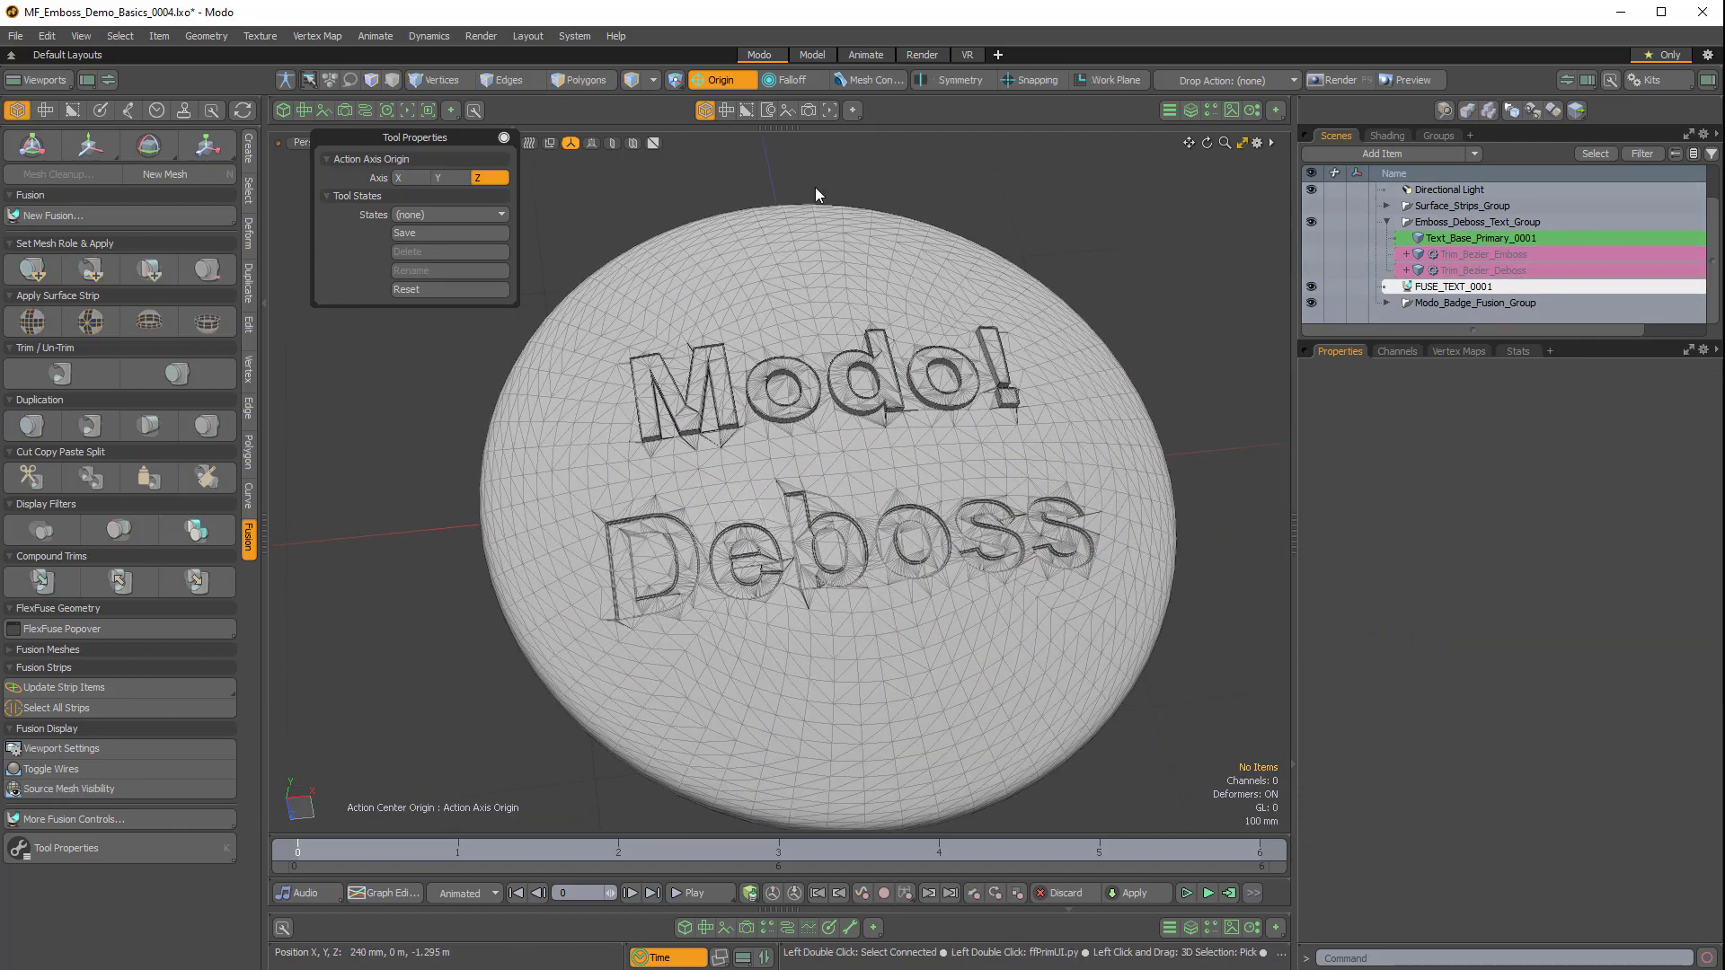
click(828, 111)
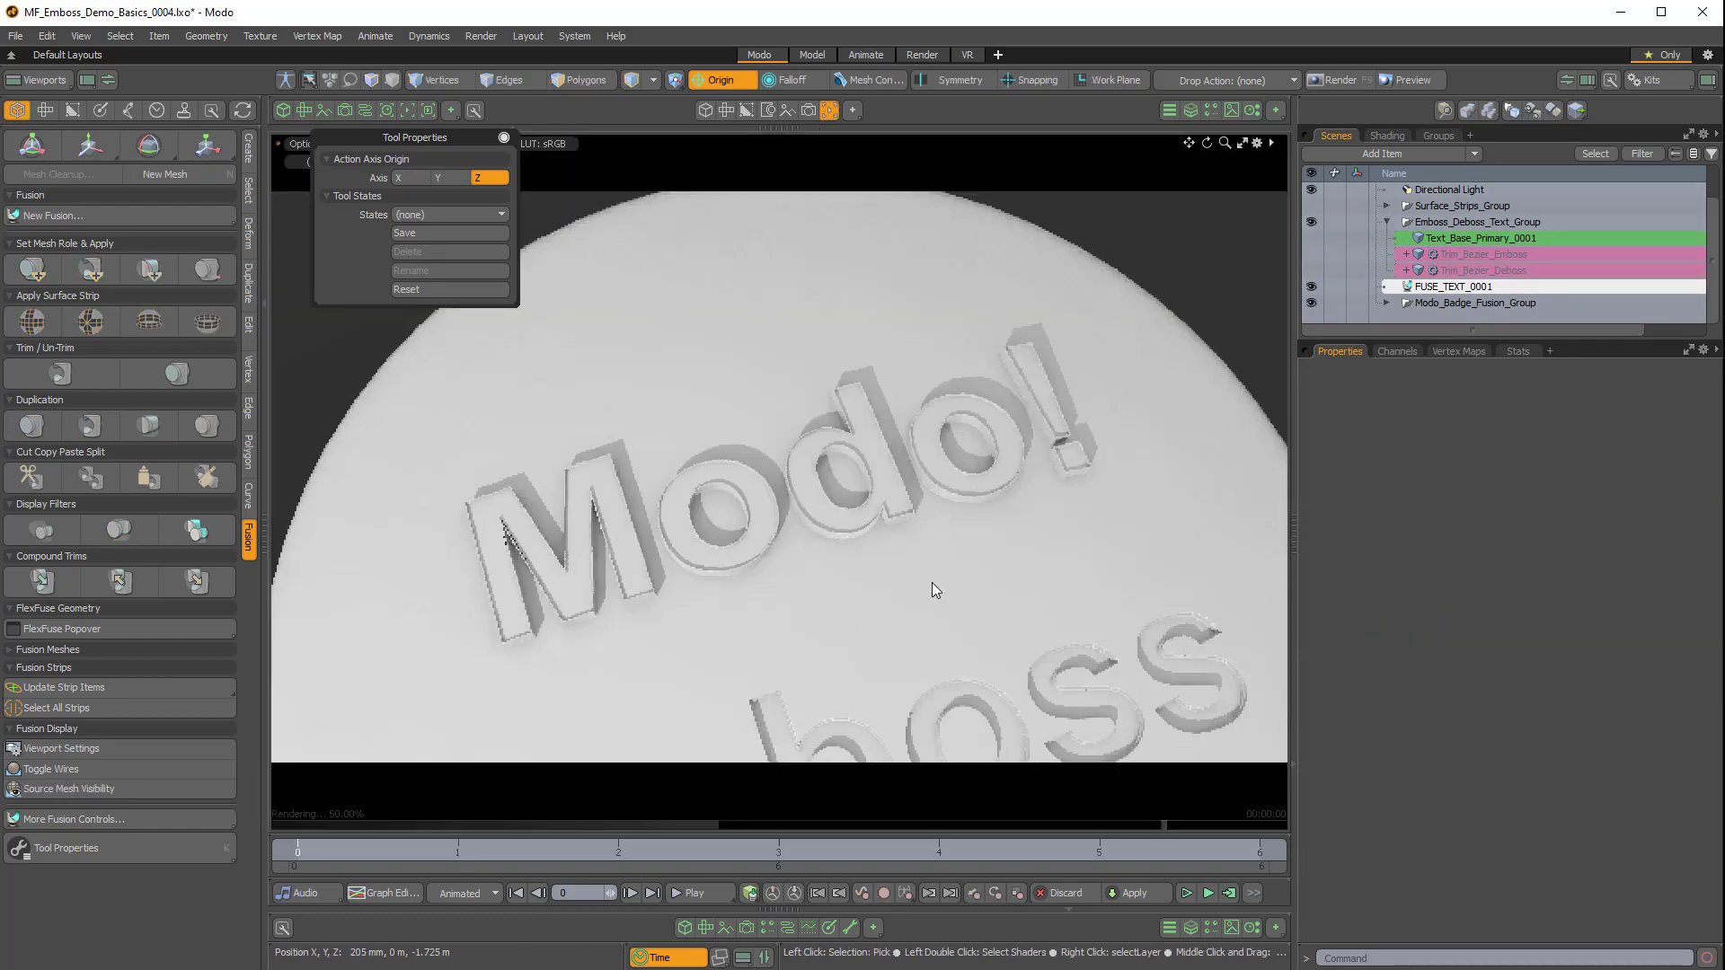
Change the text of the Trim_Bezier_Deboss mesh's Text operation to "Modo!" and check the preview.
alt+drag(712, 578, 872, 542)
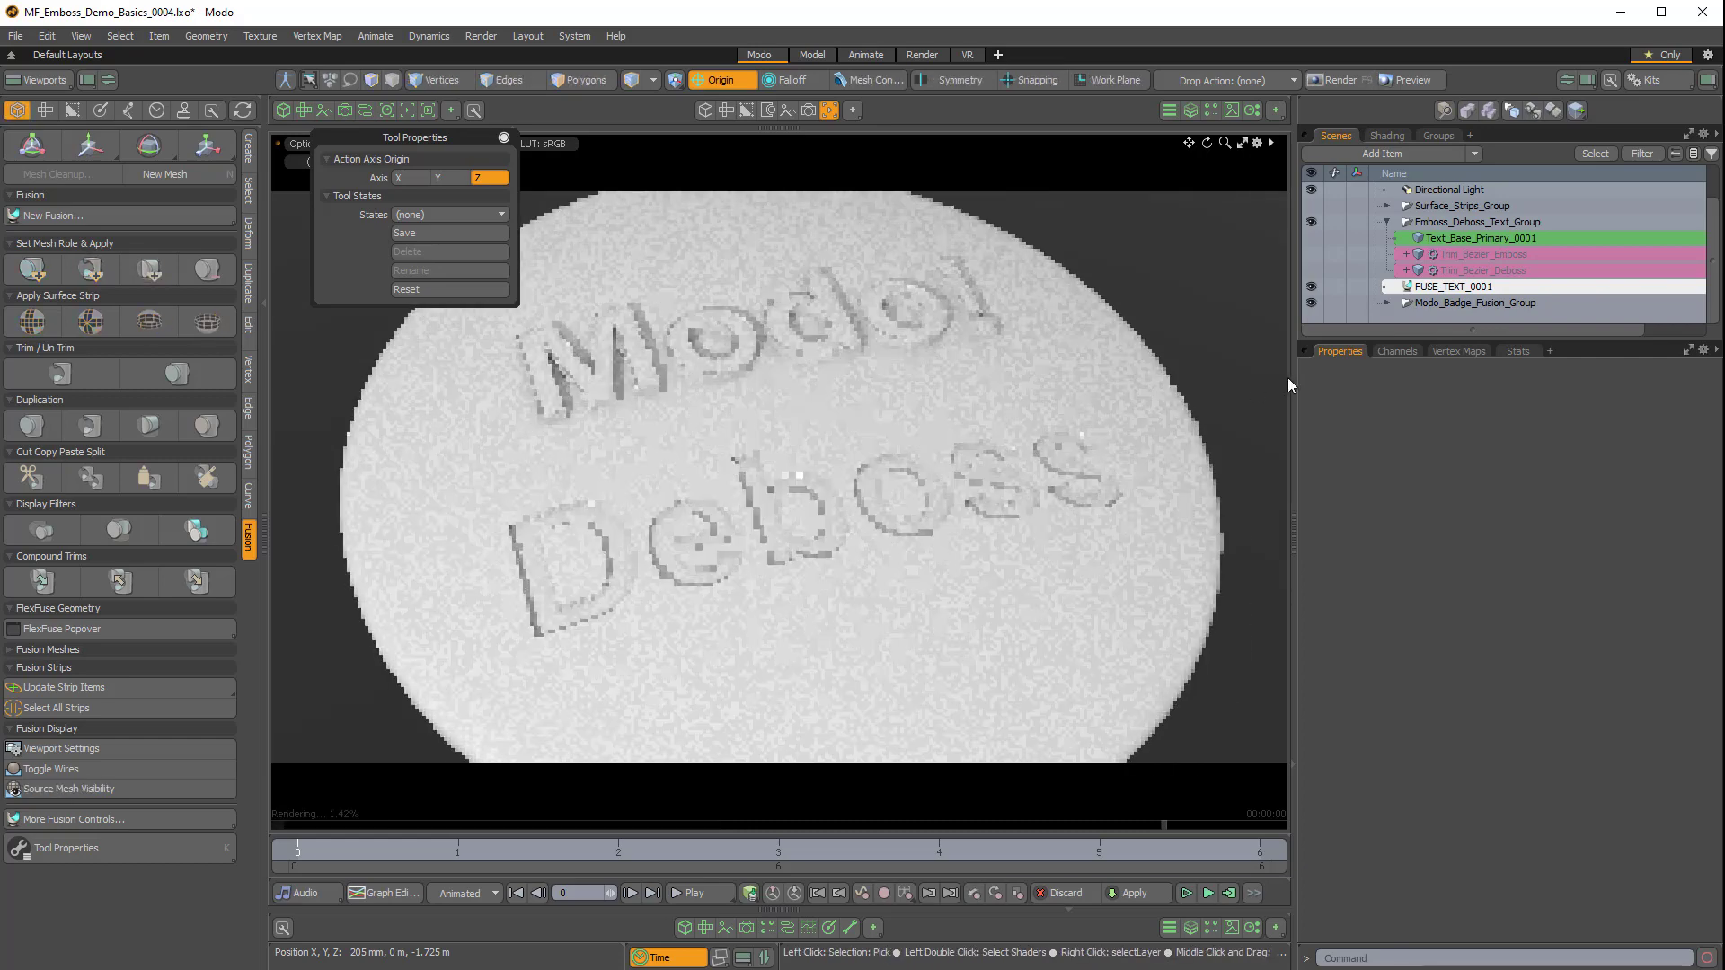
click(1456, 269)
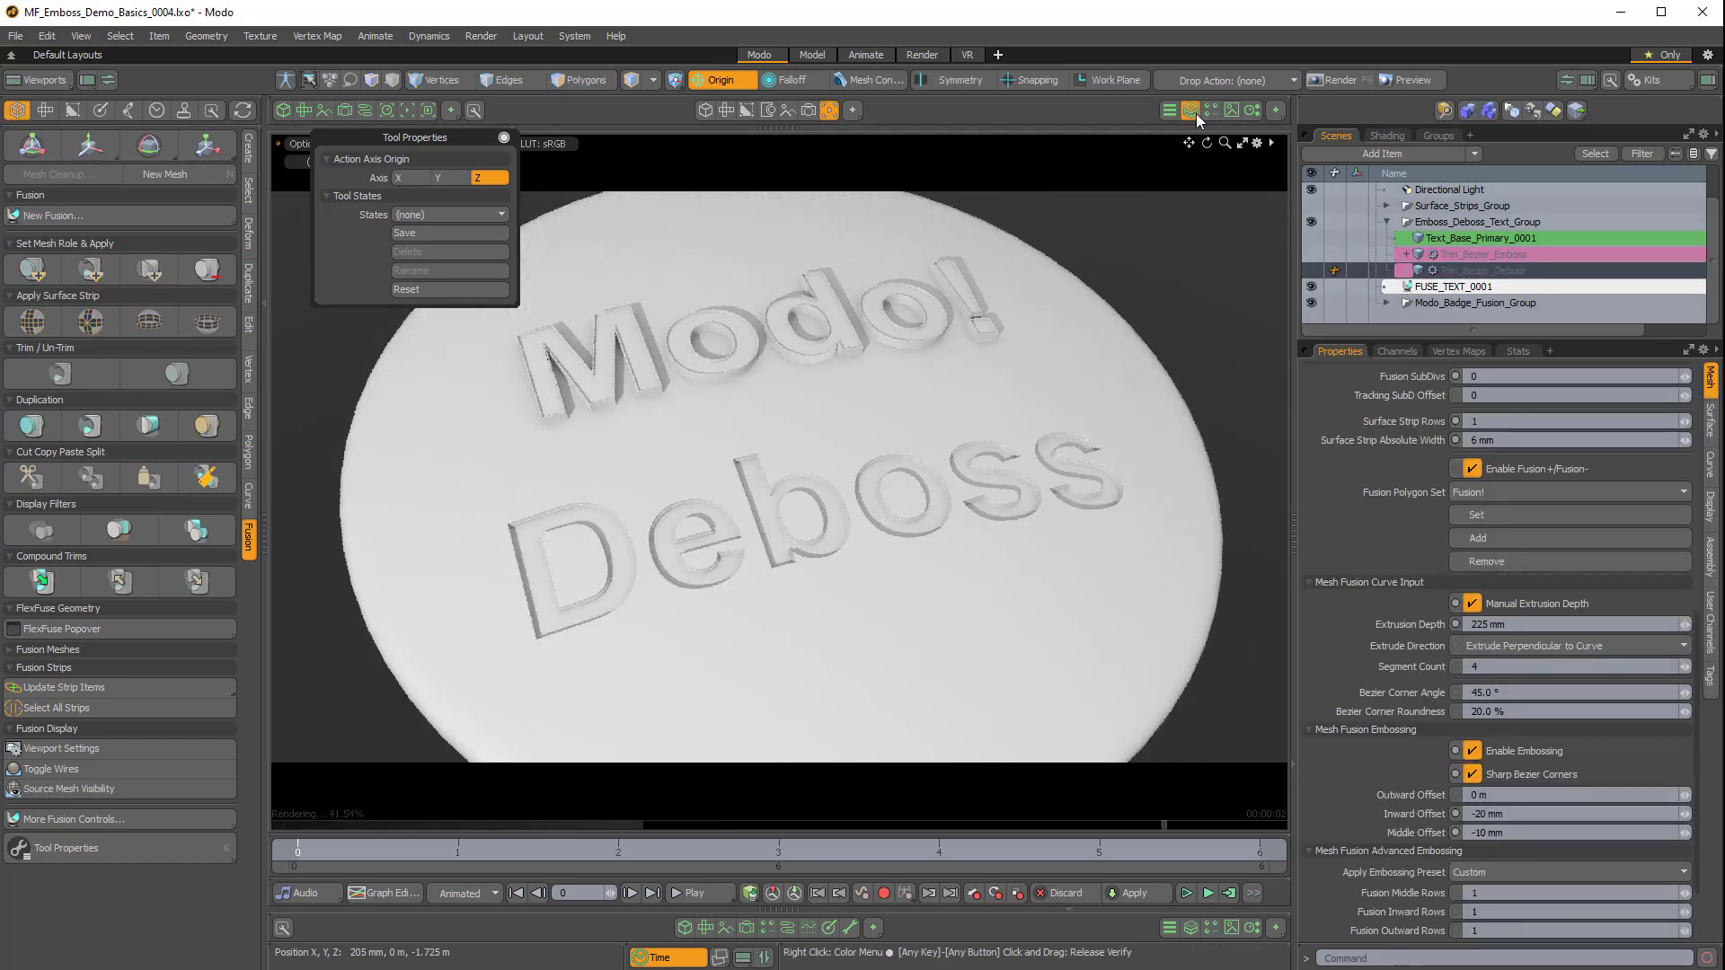
click(1193, 112)
click(1096, 195)
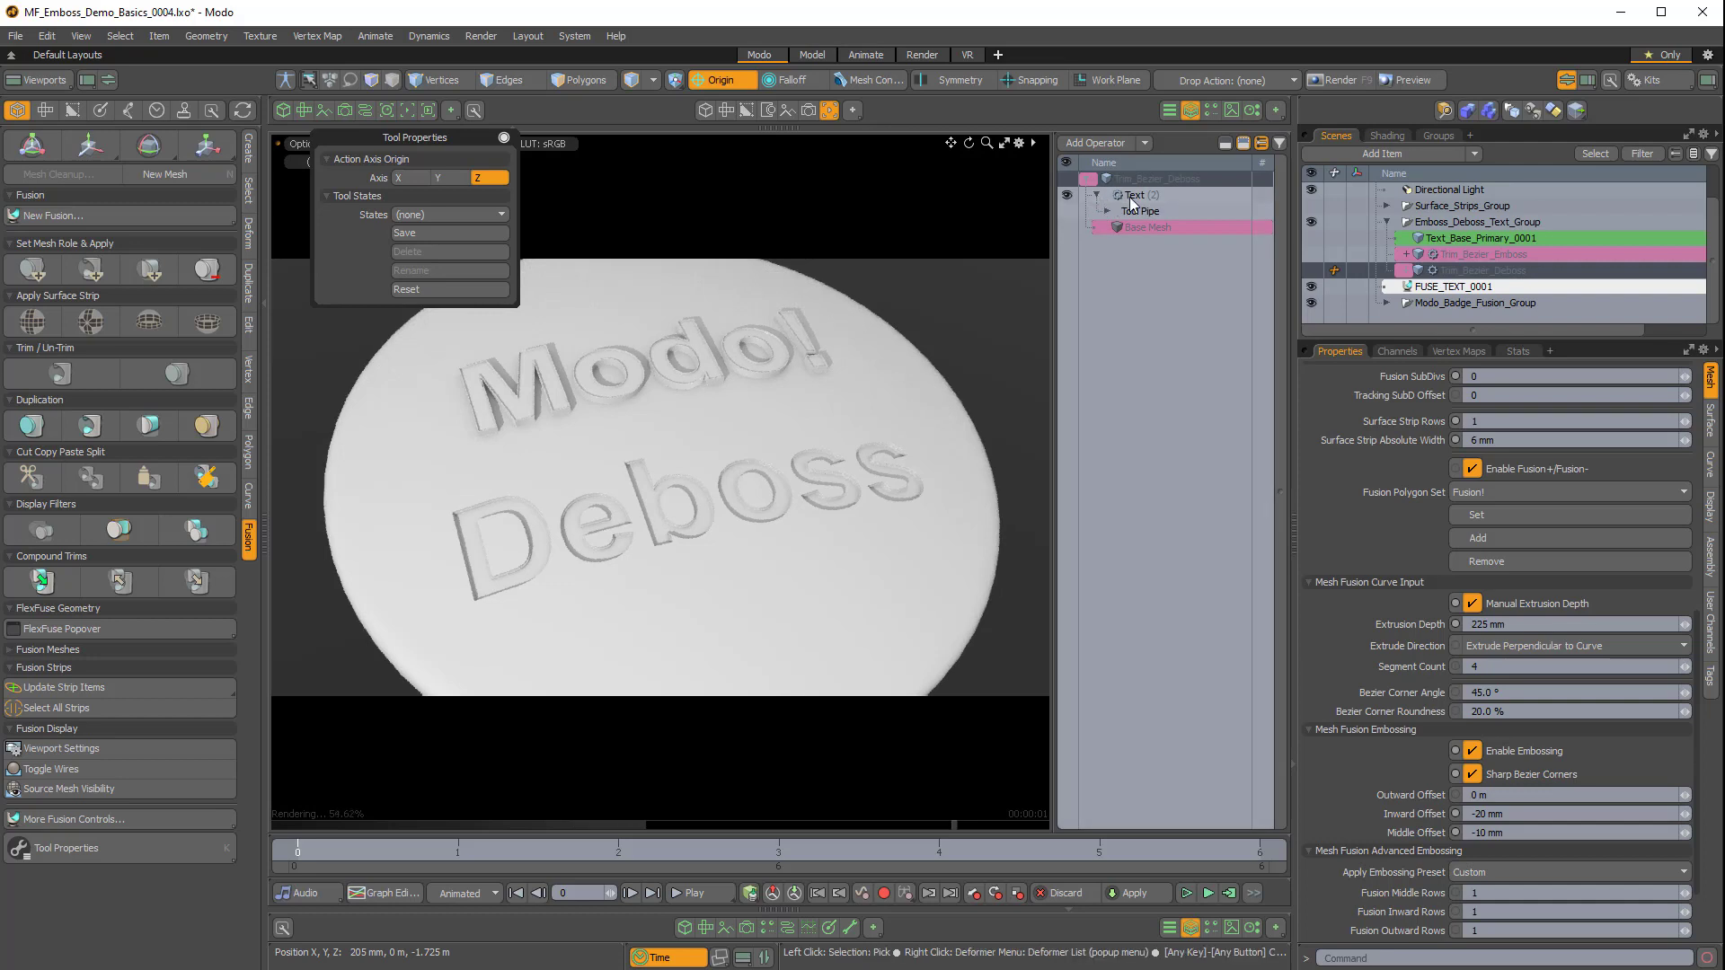
click(1131, 196)
click(1525, 441)
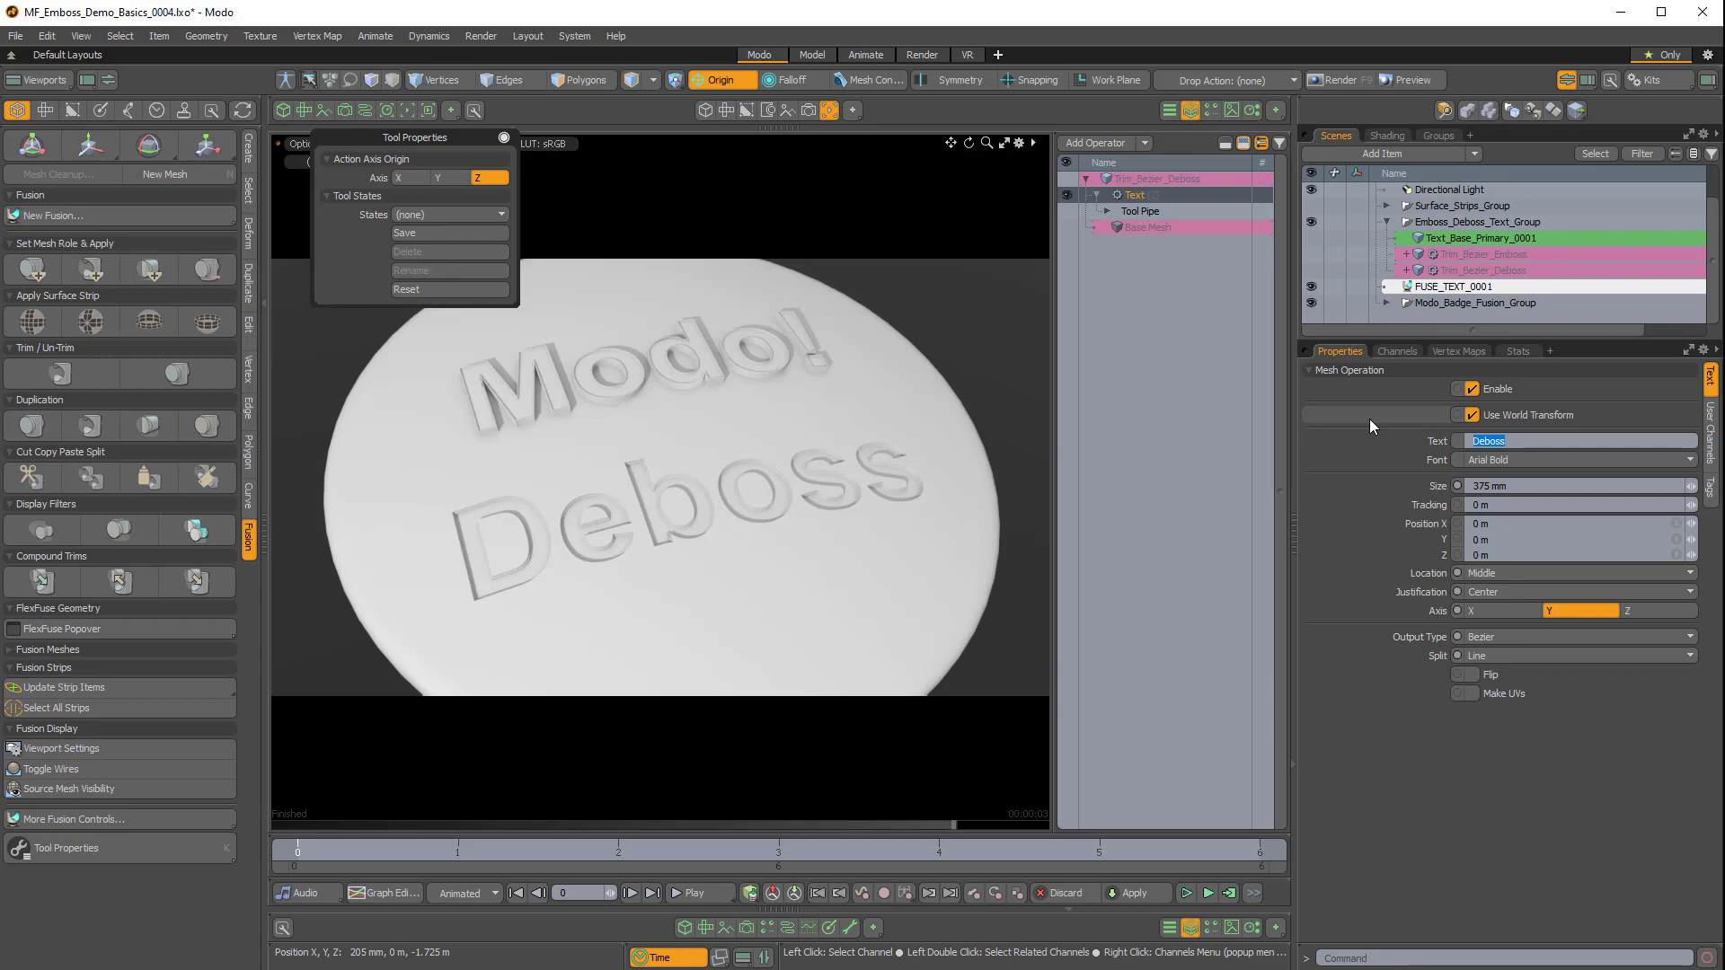
text(Modo!)
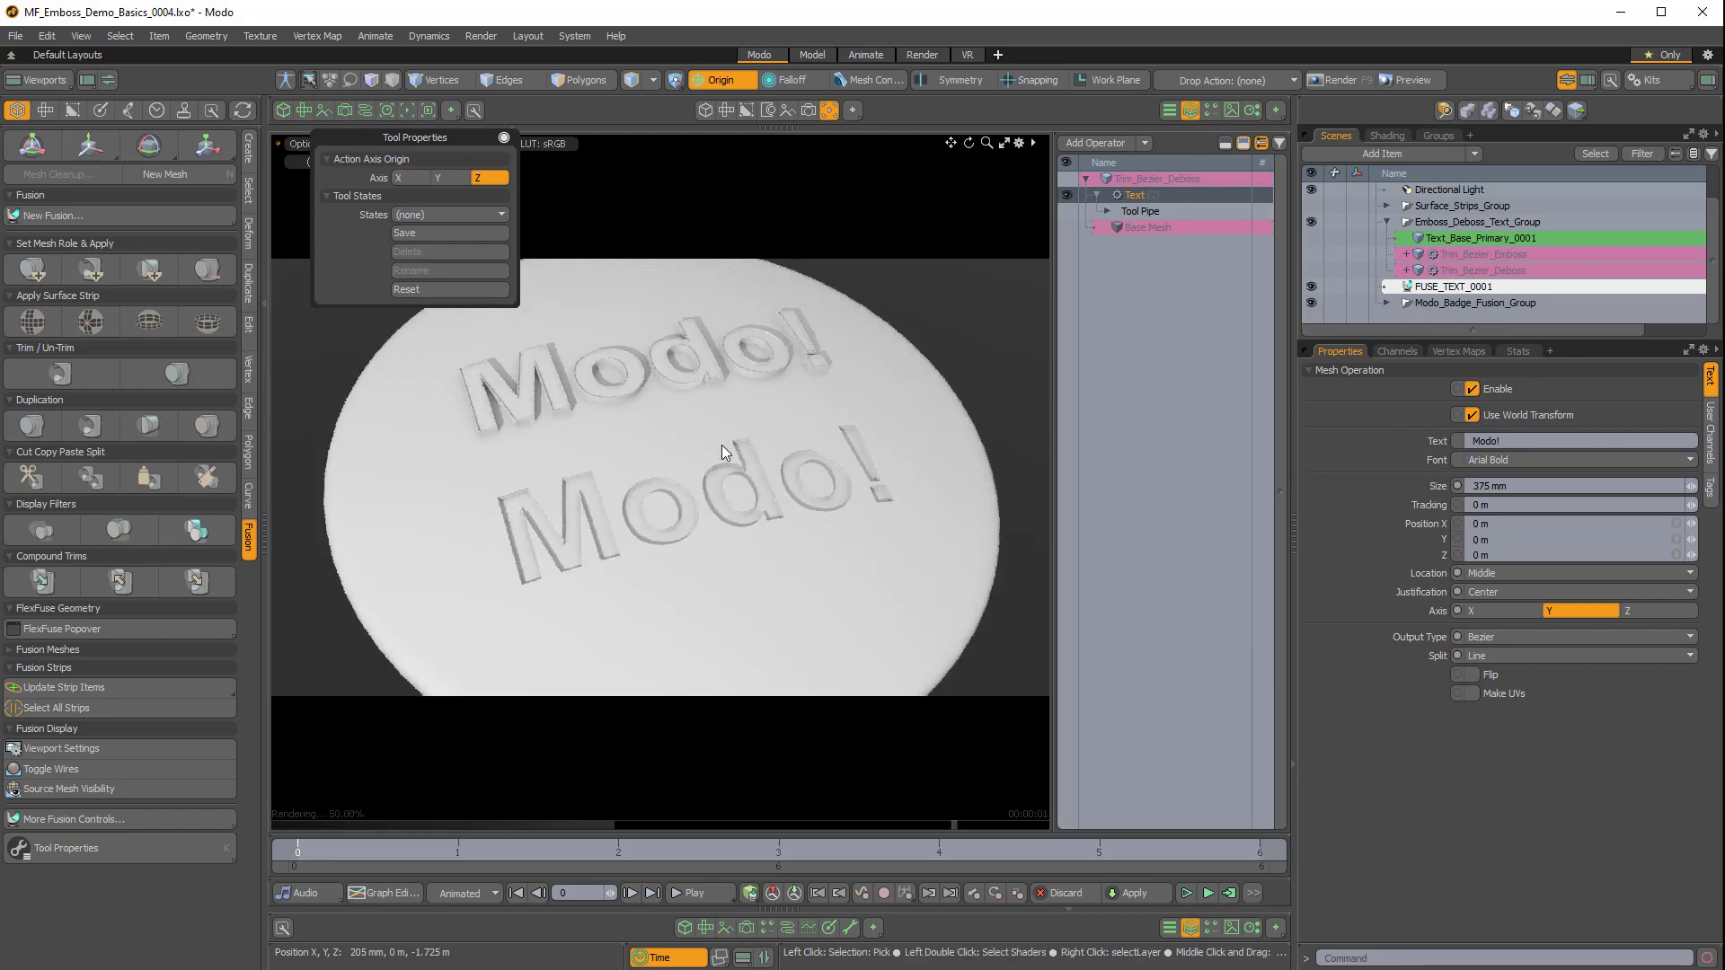
alt+drag(720, 444, 745, 528)
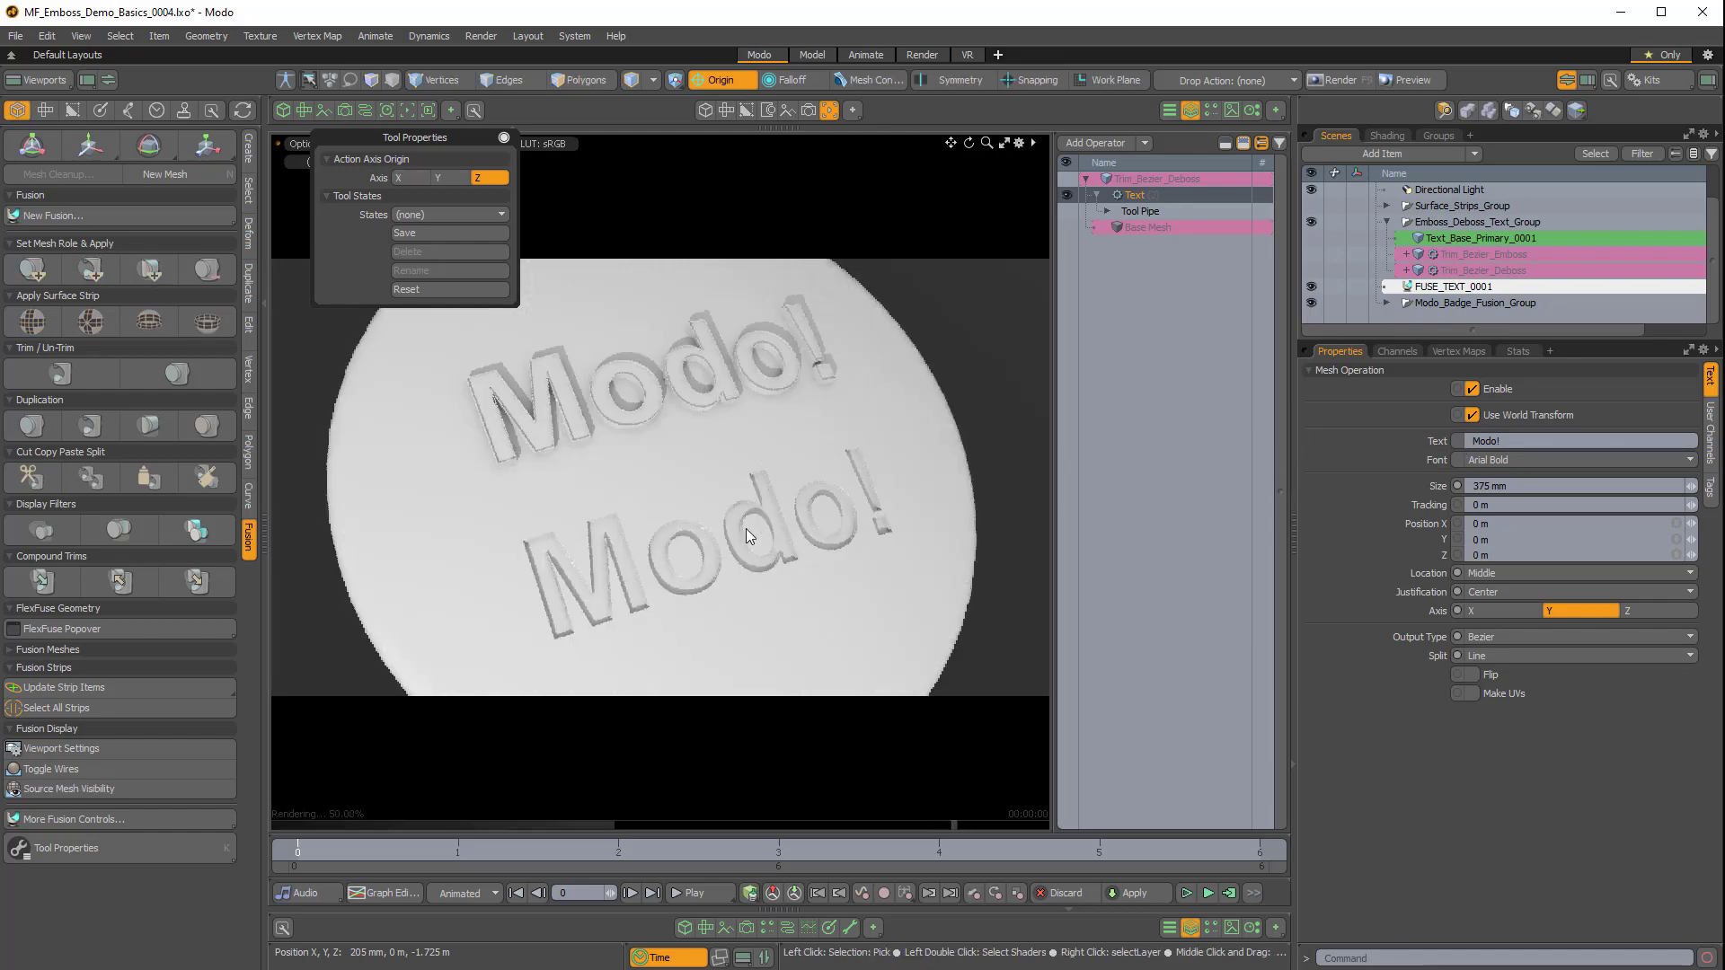
click(1190, 110)
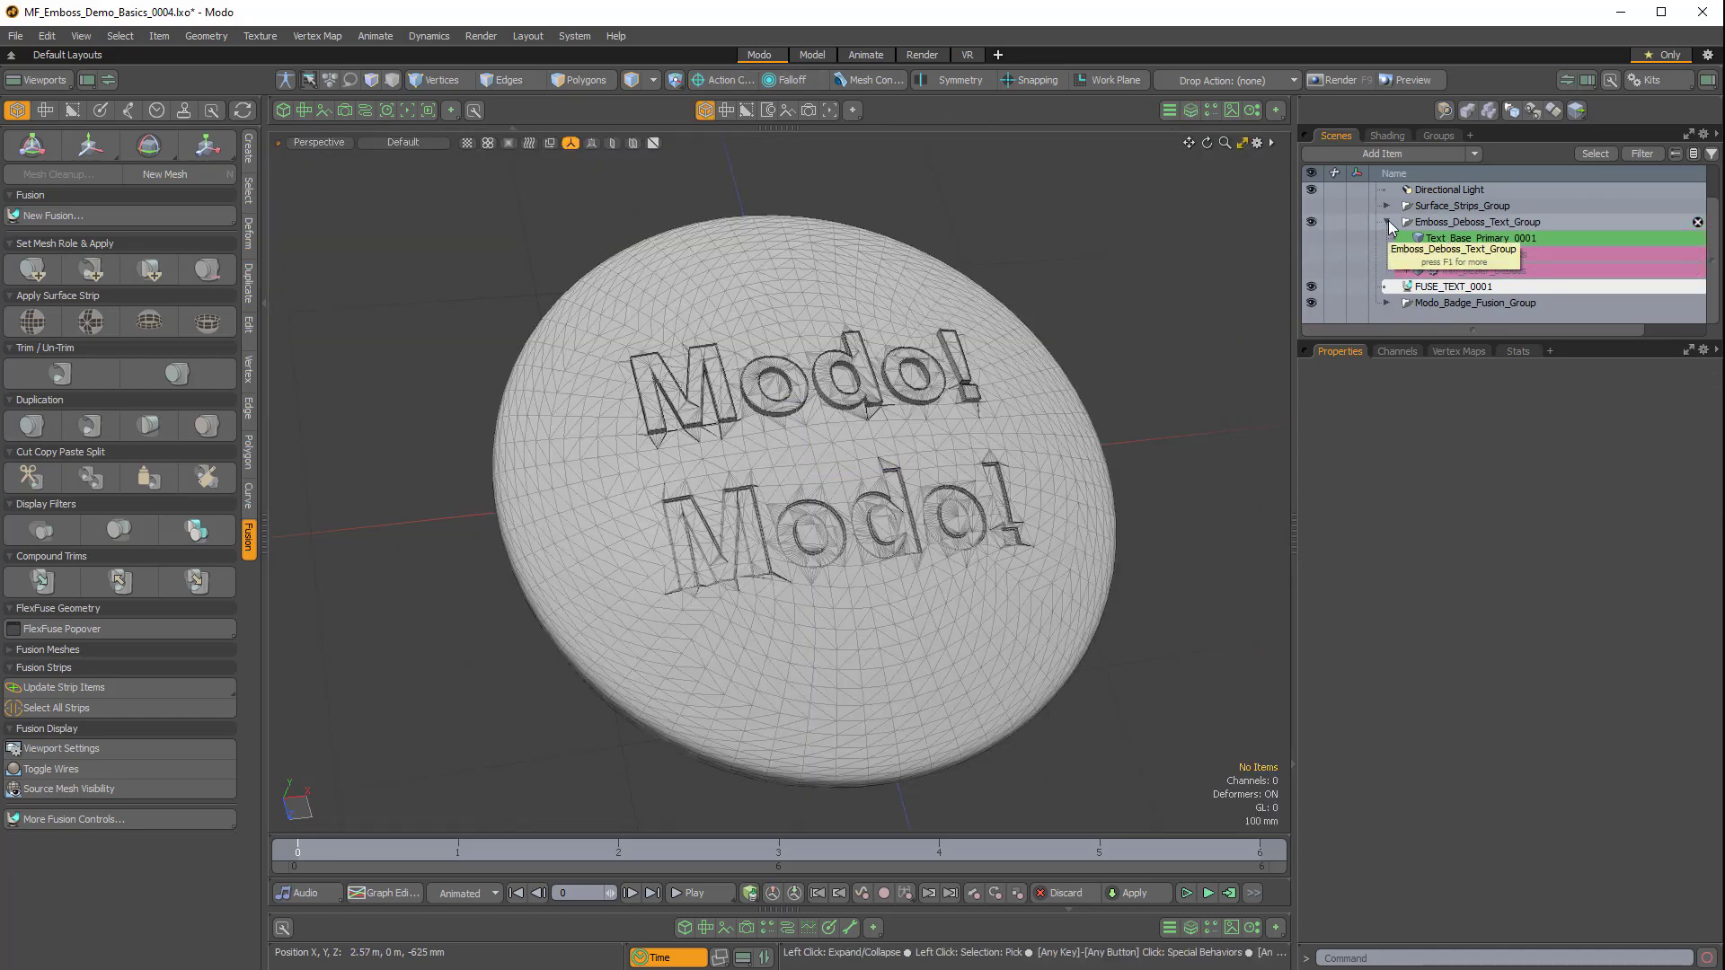
Parent FUSE_TEXT_0001 under Emboss_Deboss_Text_Group, then hide and collapse that group.
click(1388, 221)
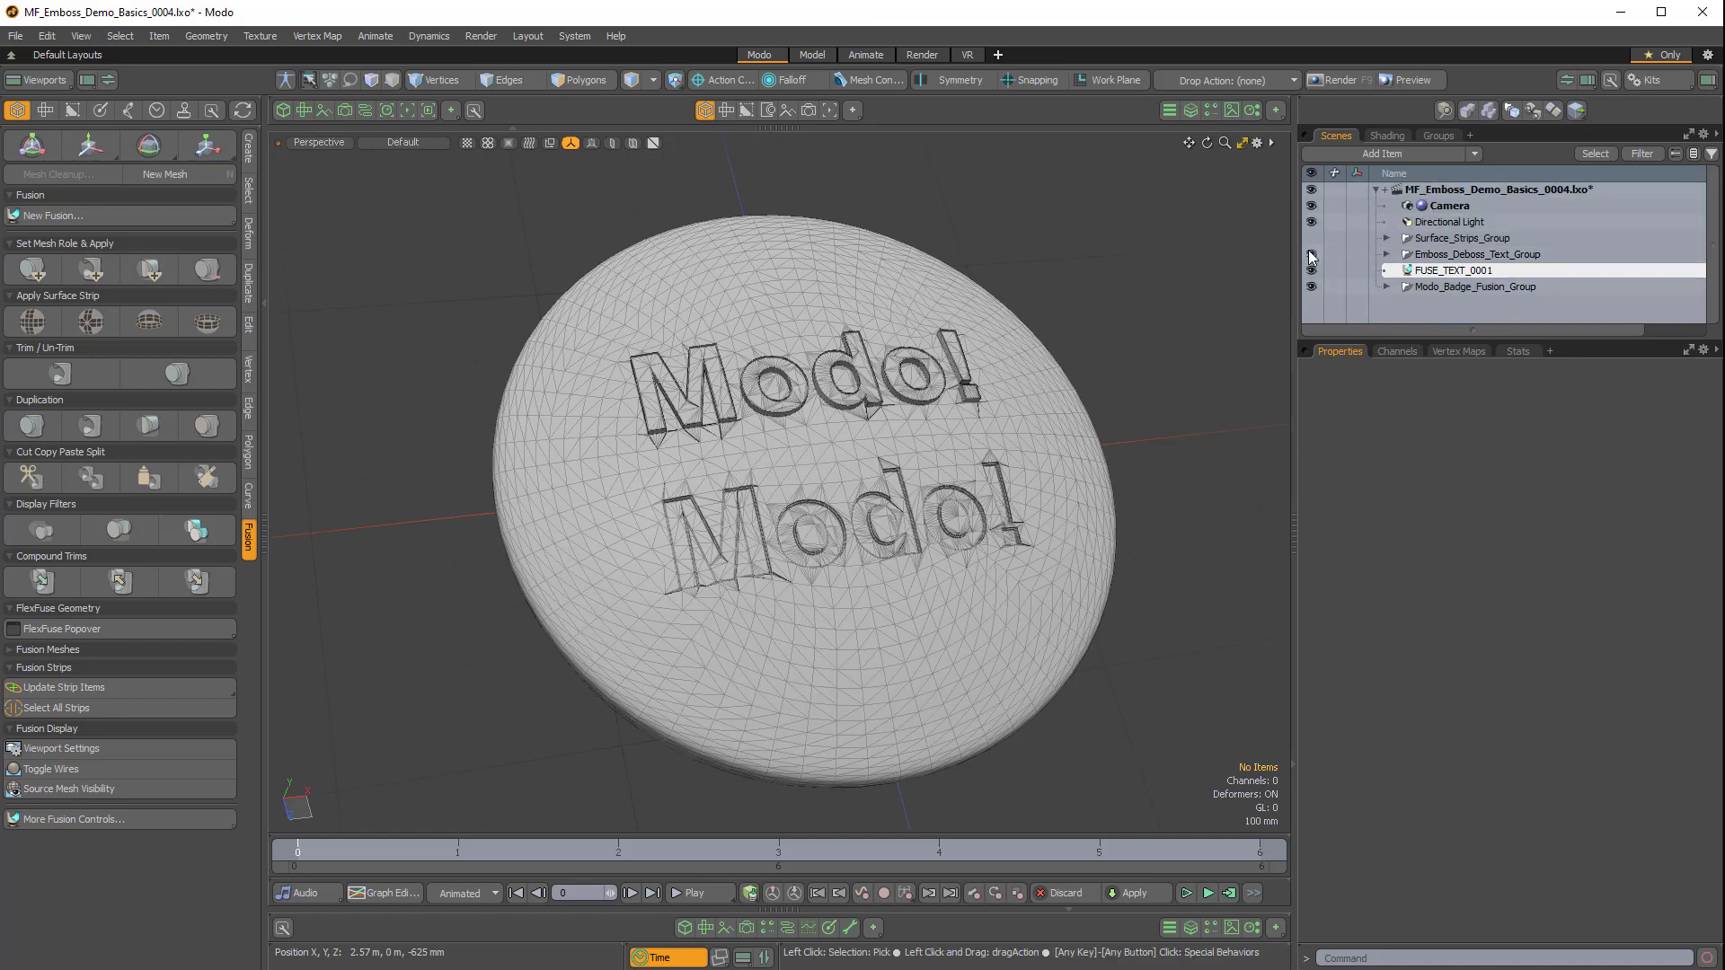
click(1386, 254)
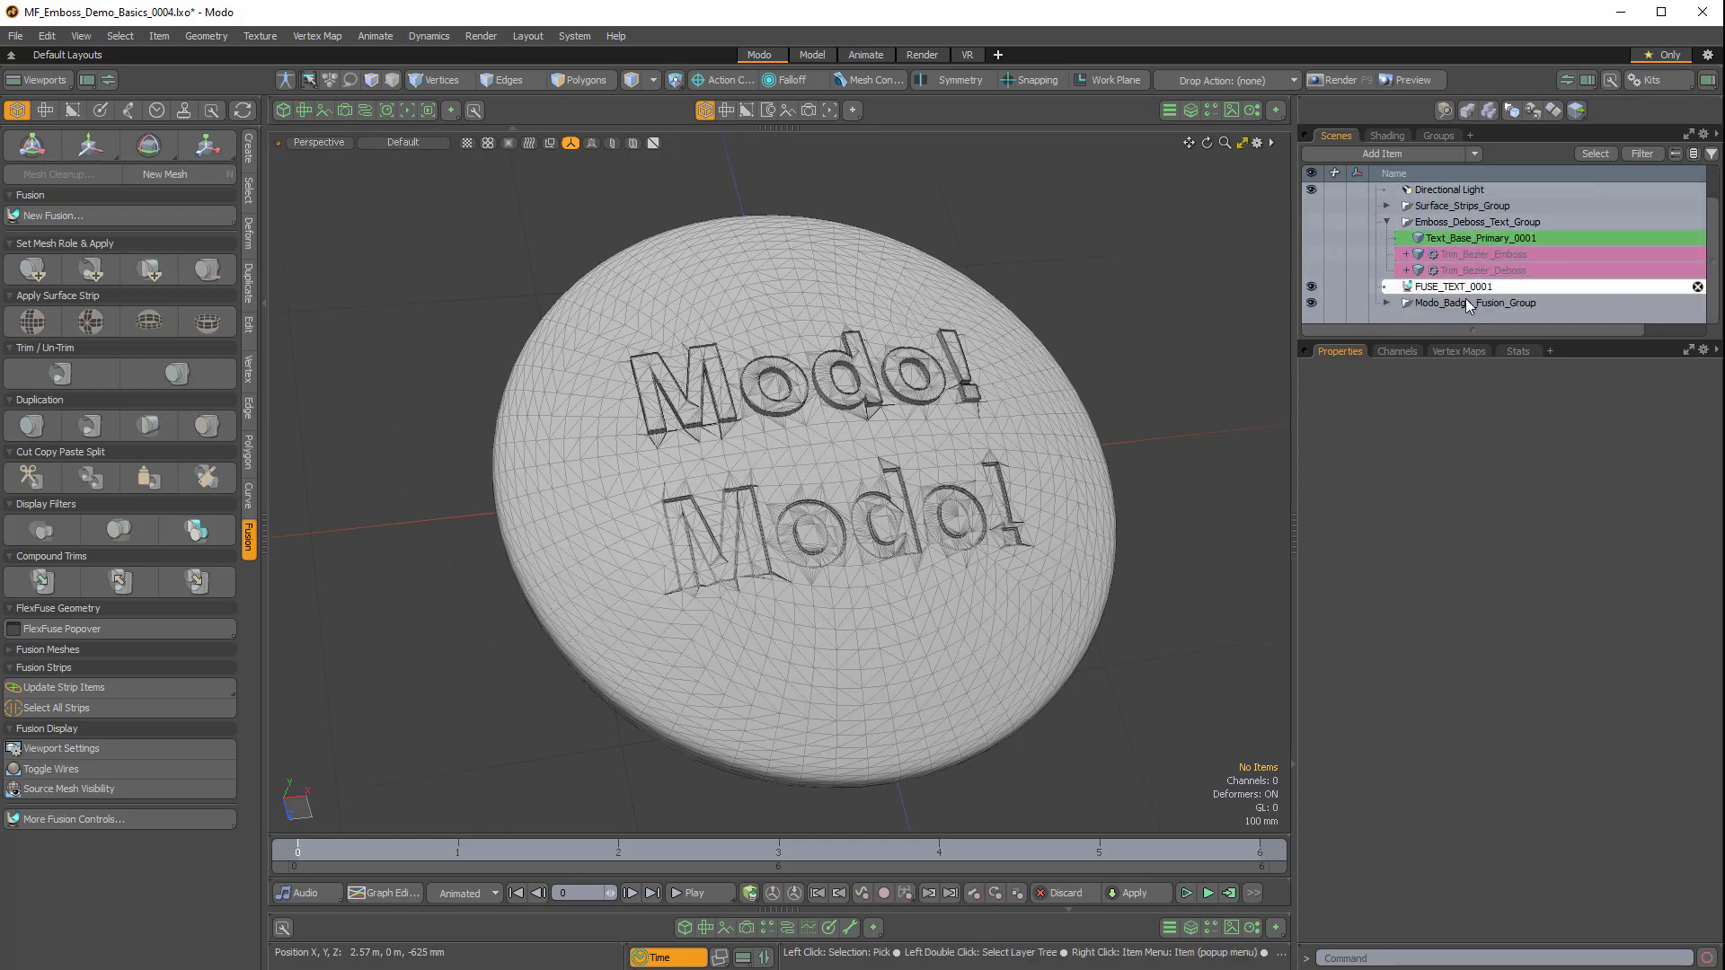
click(1457, 288)
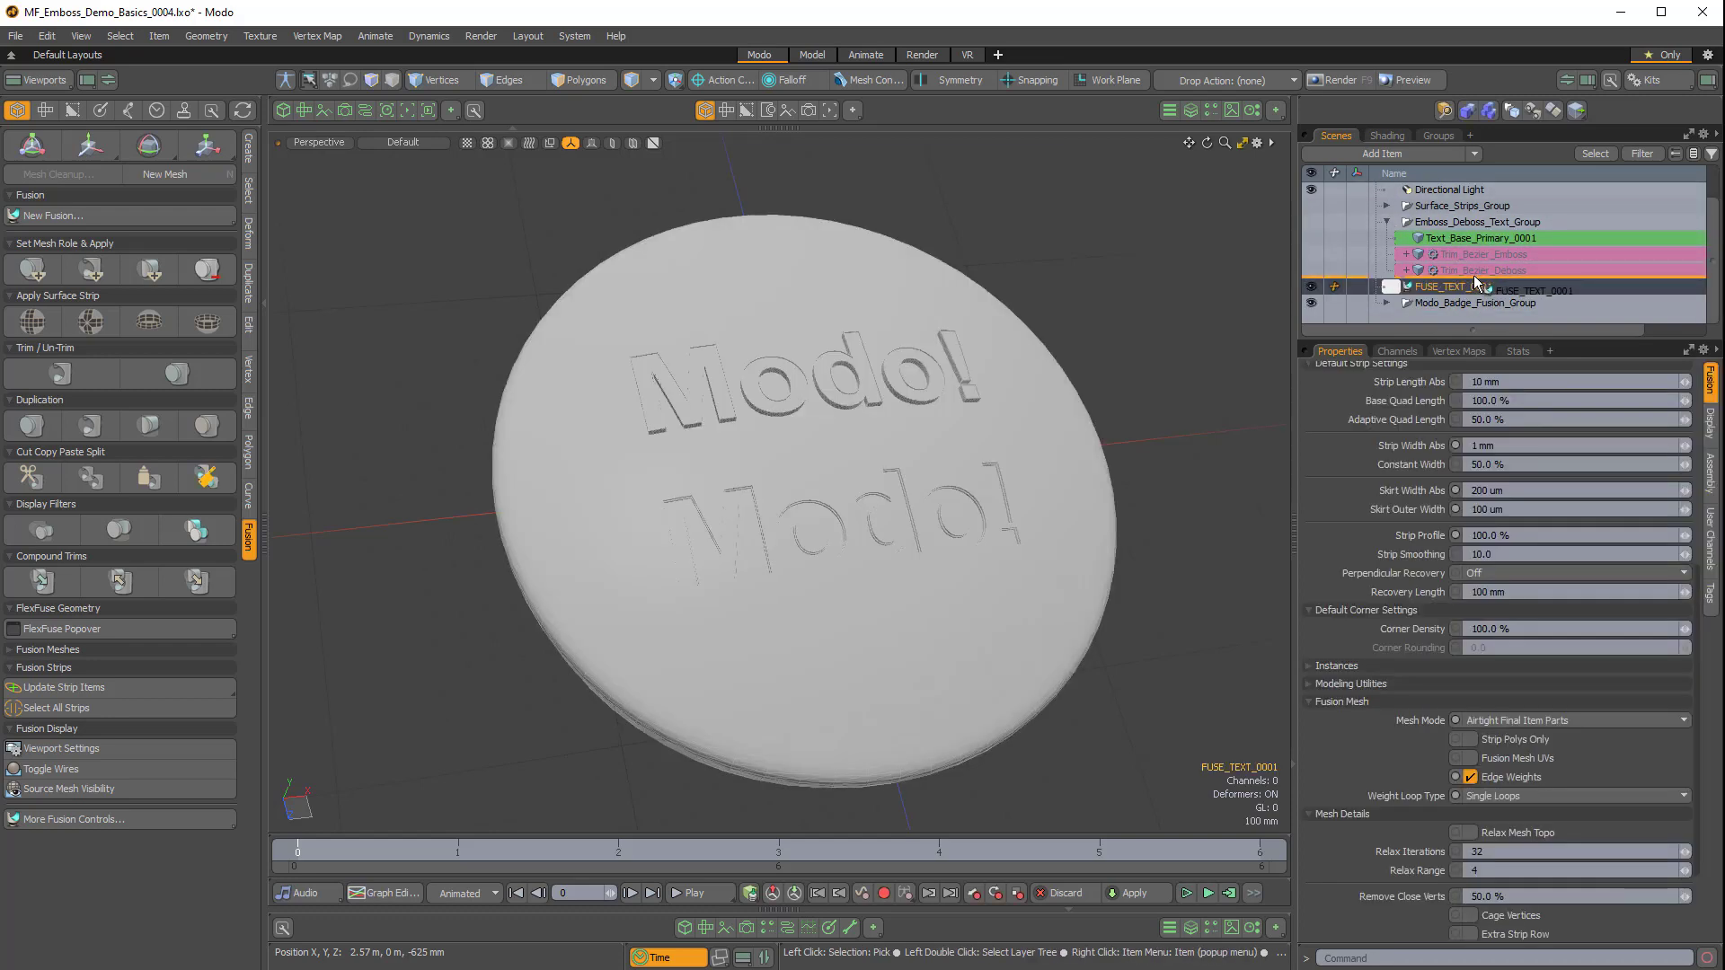
click(1386, 221)
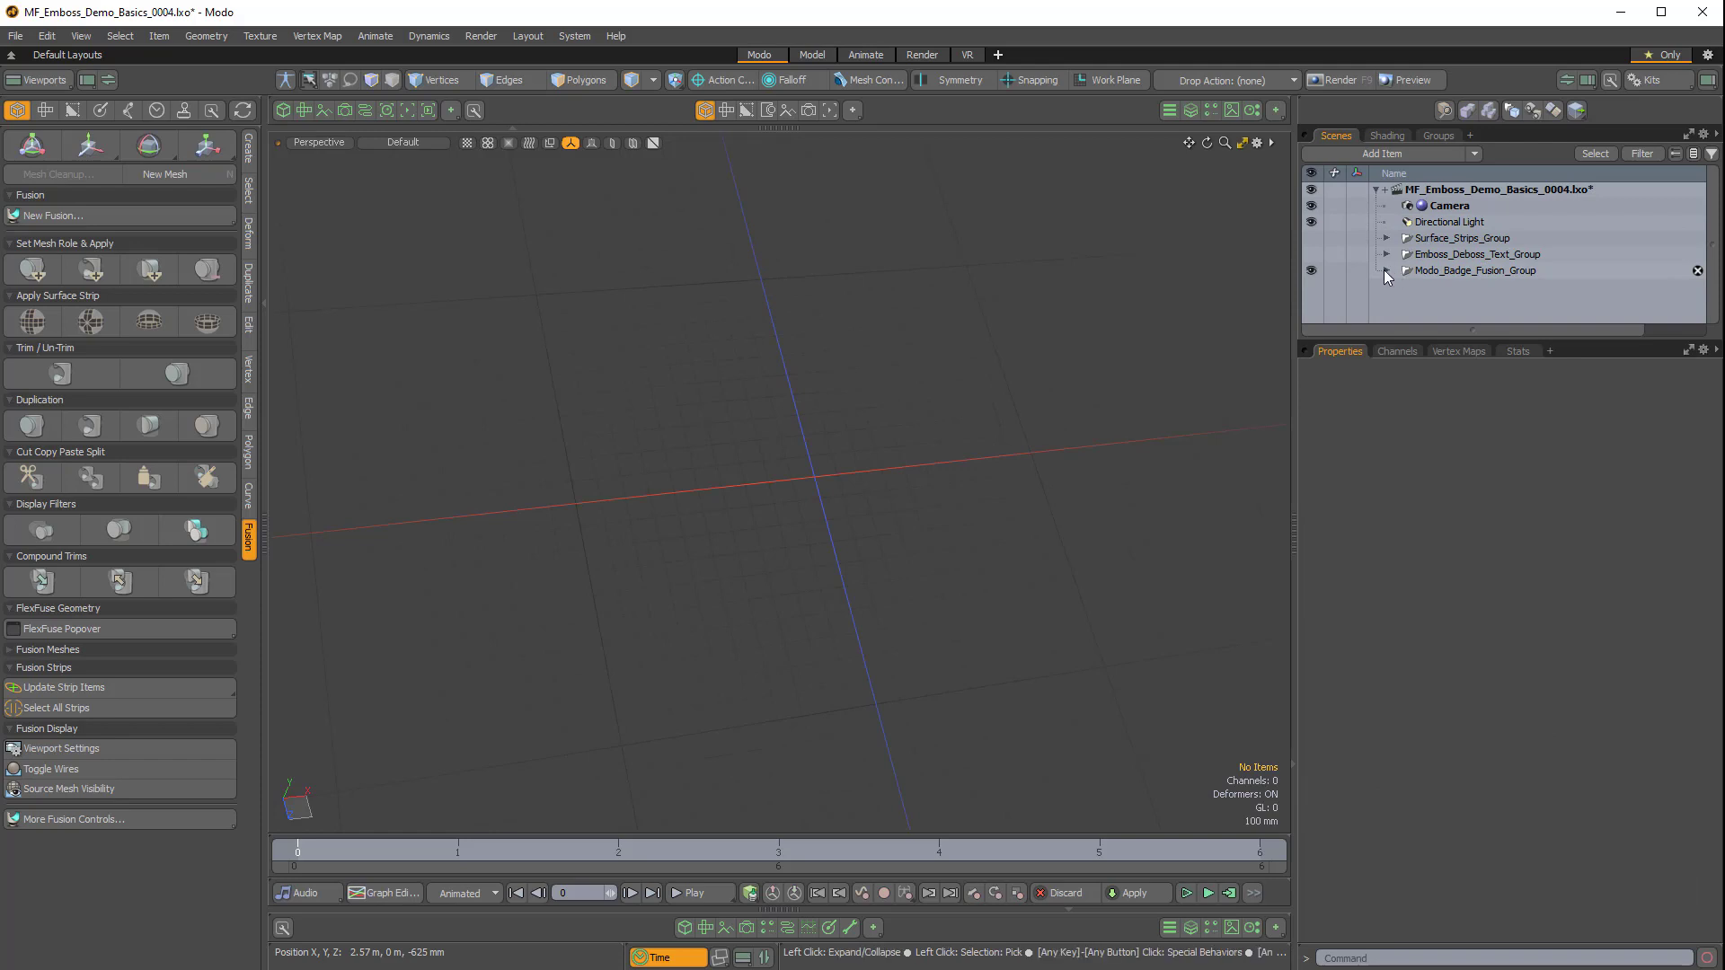
Expand Modo_Badge_Fusion_Group in an enlarged item list and show Badge_Primary_0001 and its two Bezier logo trim meshes.
click(1385, 271)
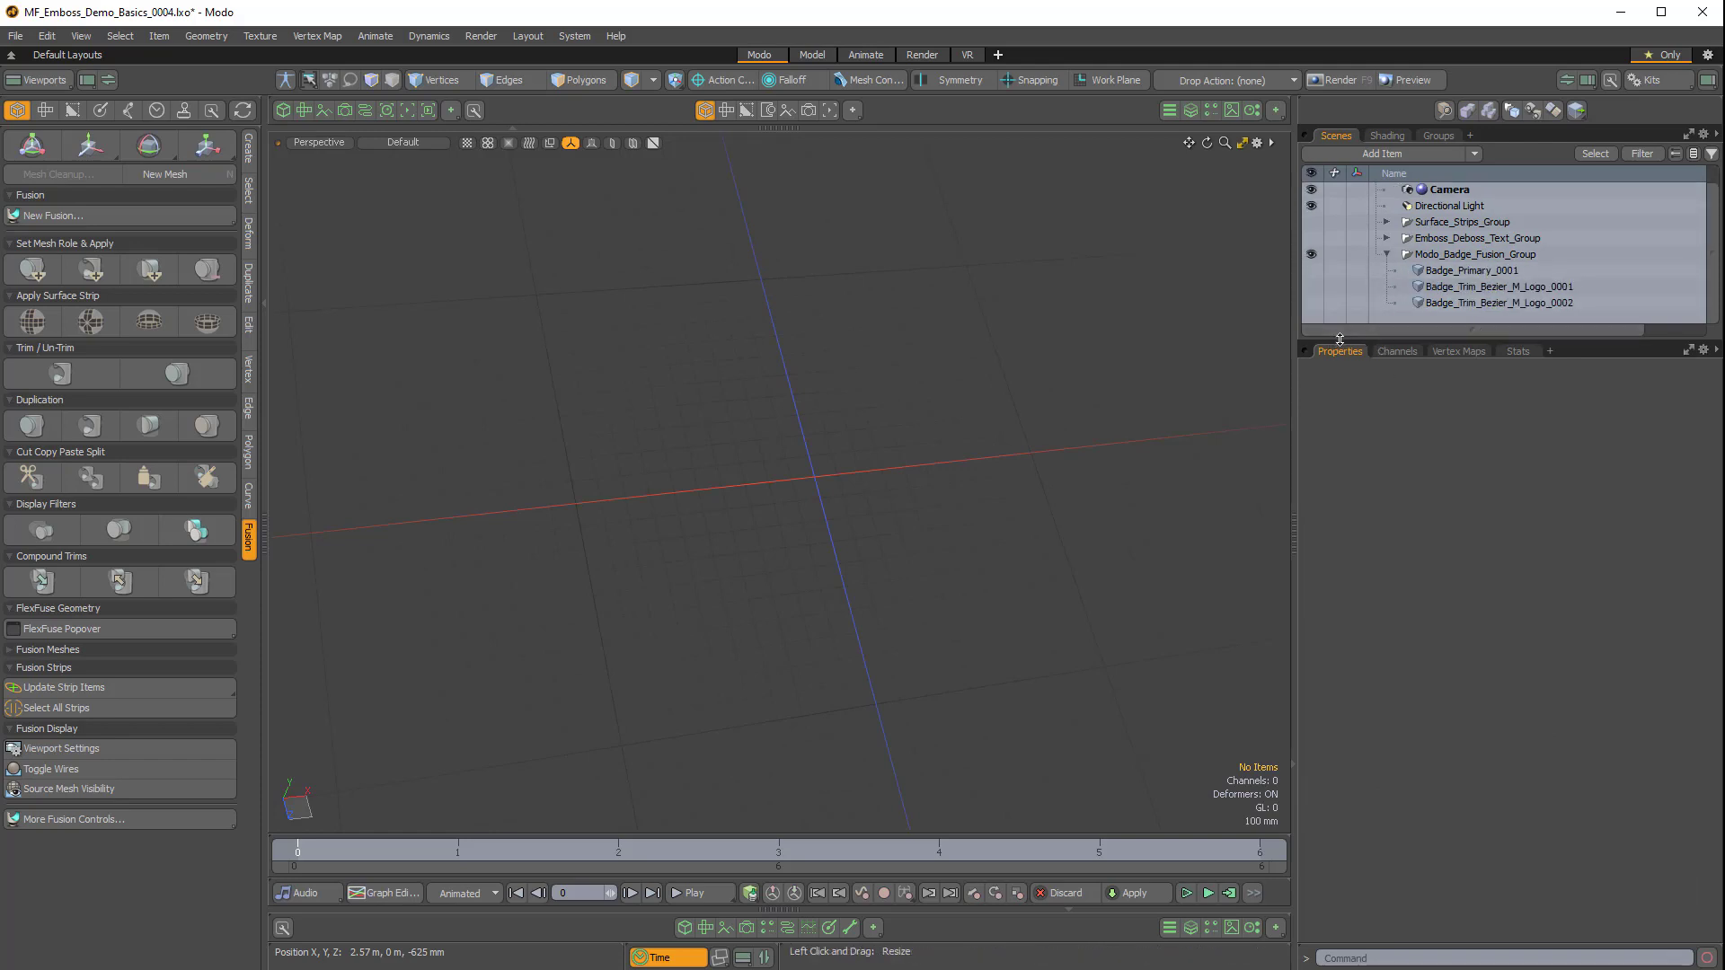
drag(1339, 339, 1341, 490)
click(1311, 286)
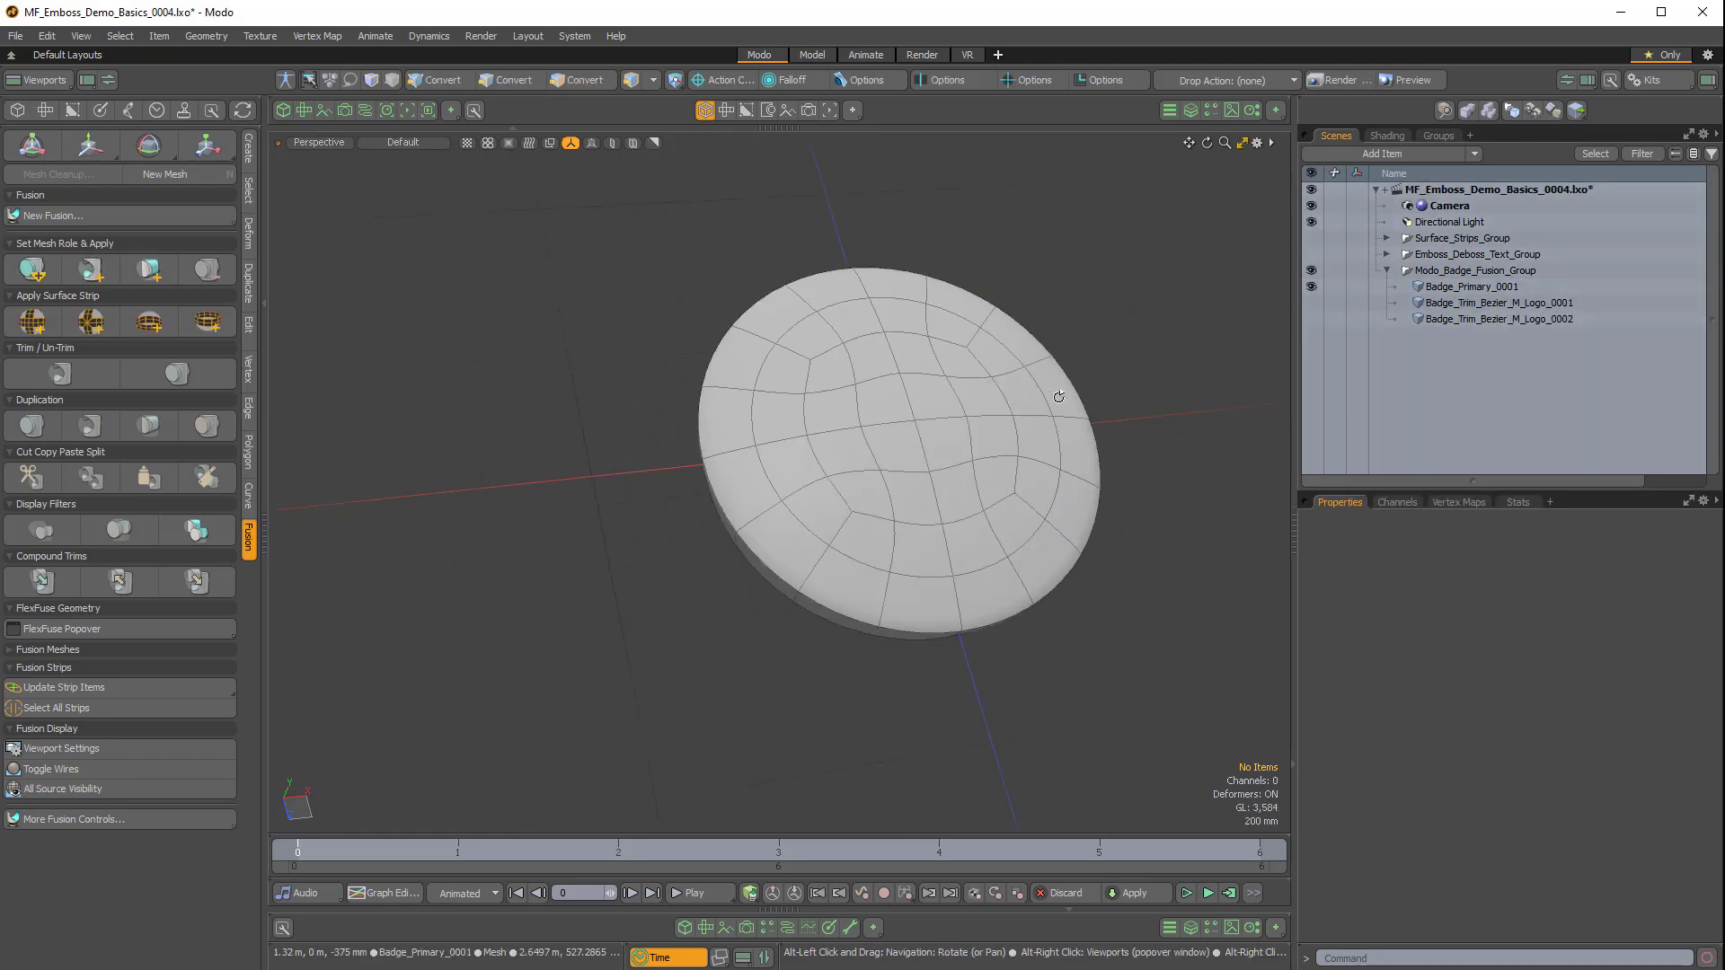
alt+drag(1058, 396, 813, 503)
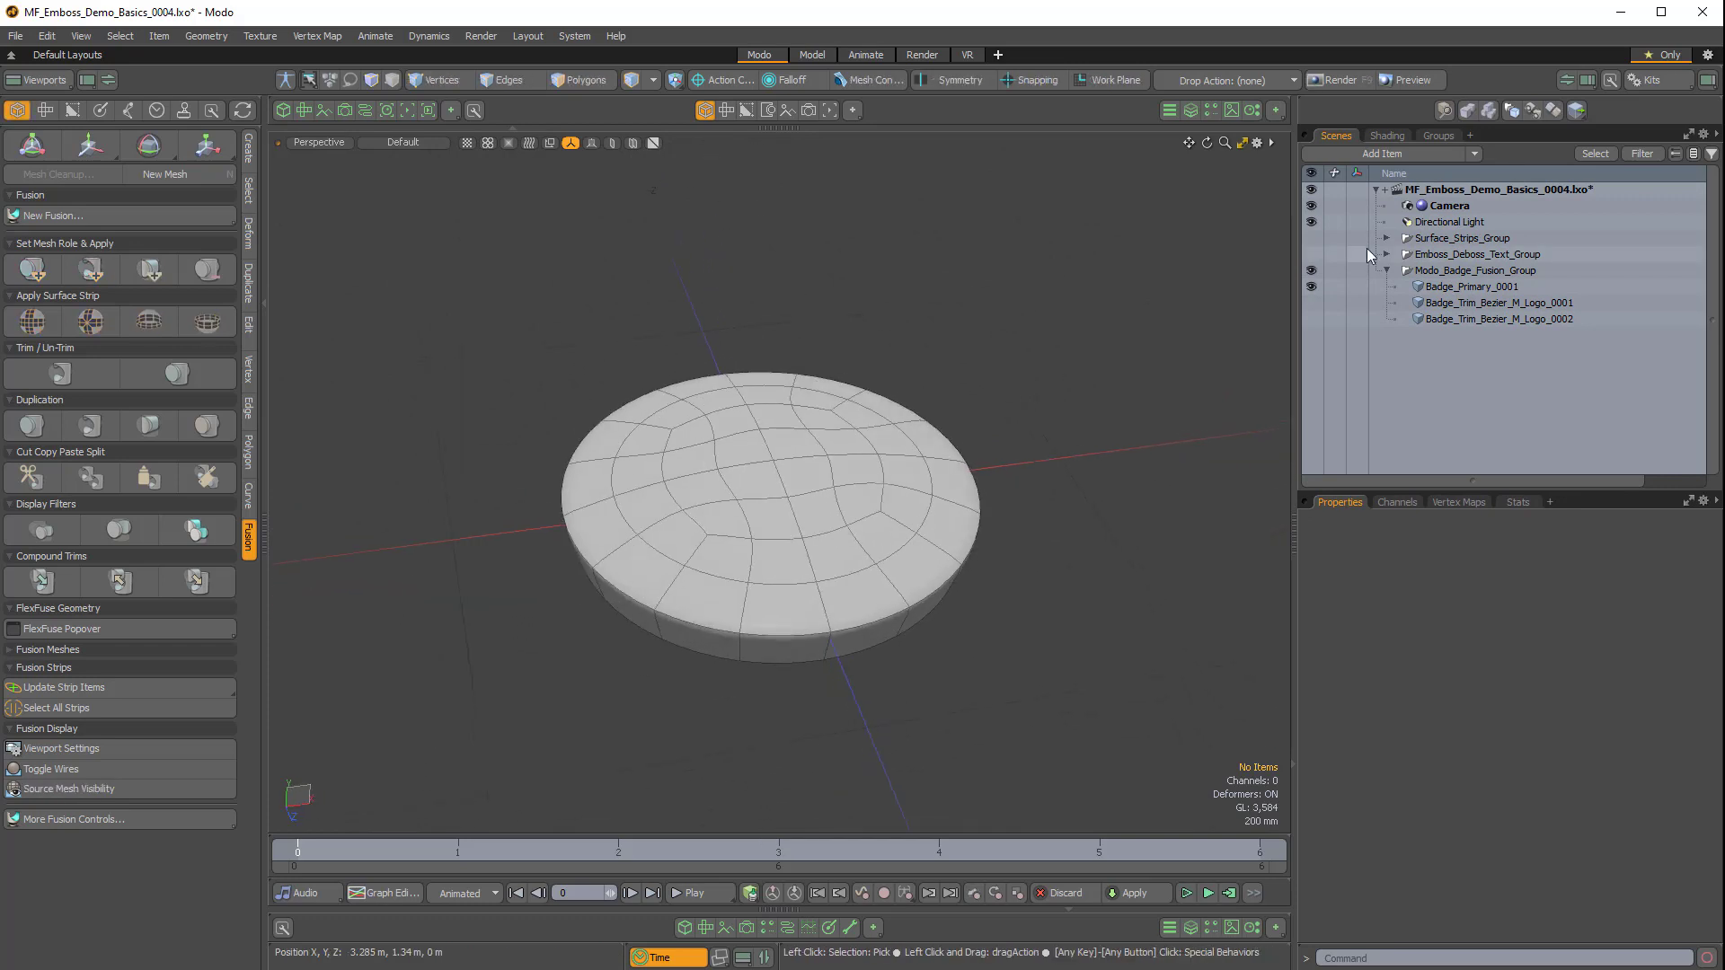
alt+drag(1051, 485, 1105, 415)
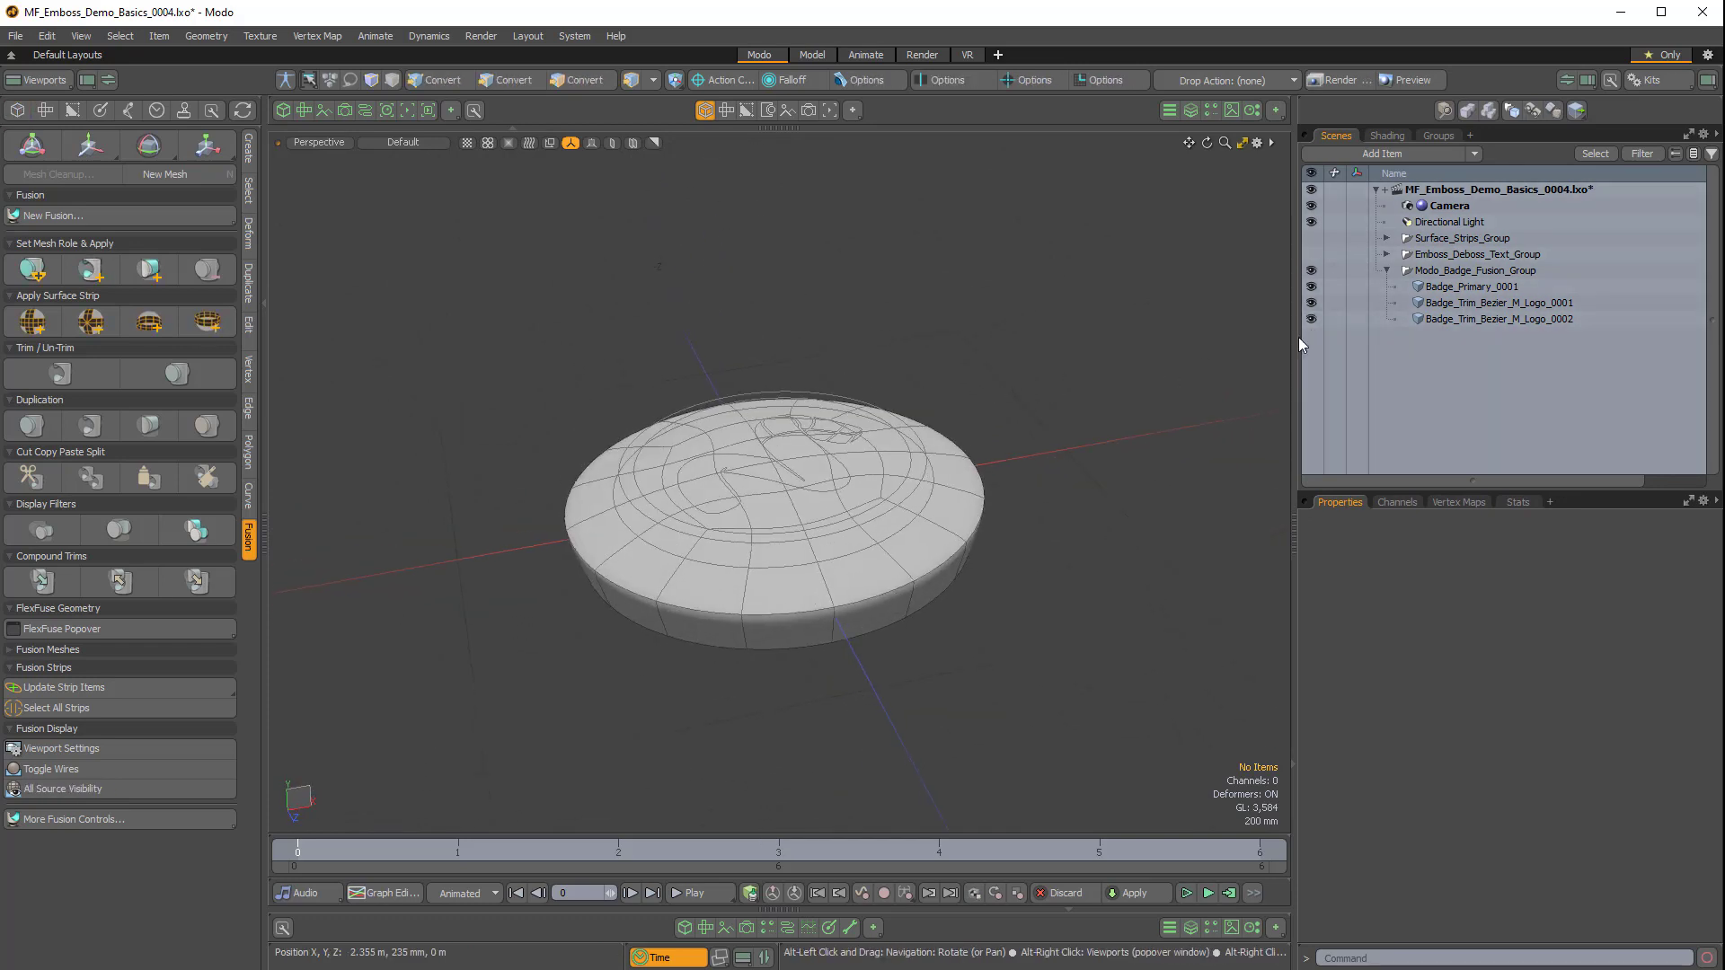
Hide Badge_Primary_0001 and inspect the Bezier curves of the badge's ring and M logo by themselves.
click(1310, 287)
alt+drag(947, 339, 993, 520)
key(3)
mouse_move(1094, 377)
right_down()
mouse_move(1063, 704)
mouse_move(1073, 656)
right_up()
alt+drag(913, 578, 918, 566)
key(5)
click(826, 473)
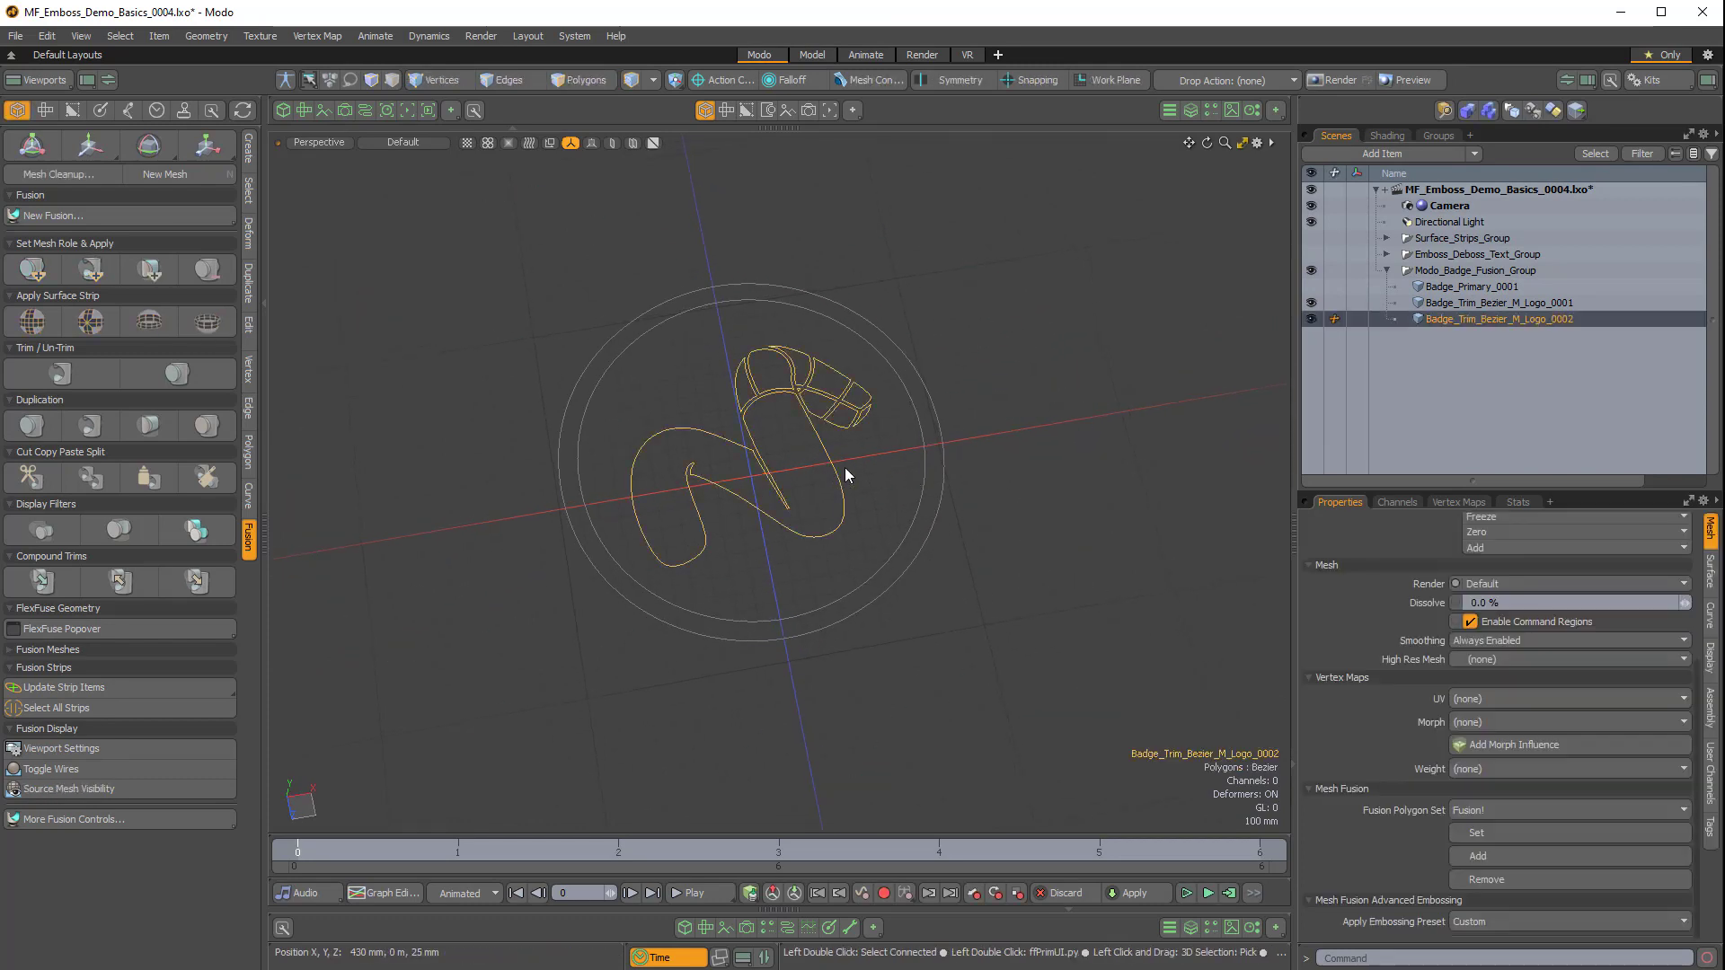
shift+click(924, 478)
click(1272, 347)
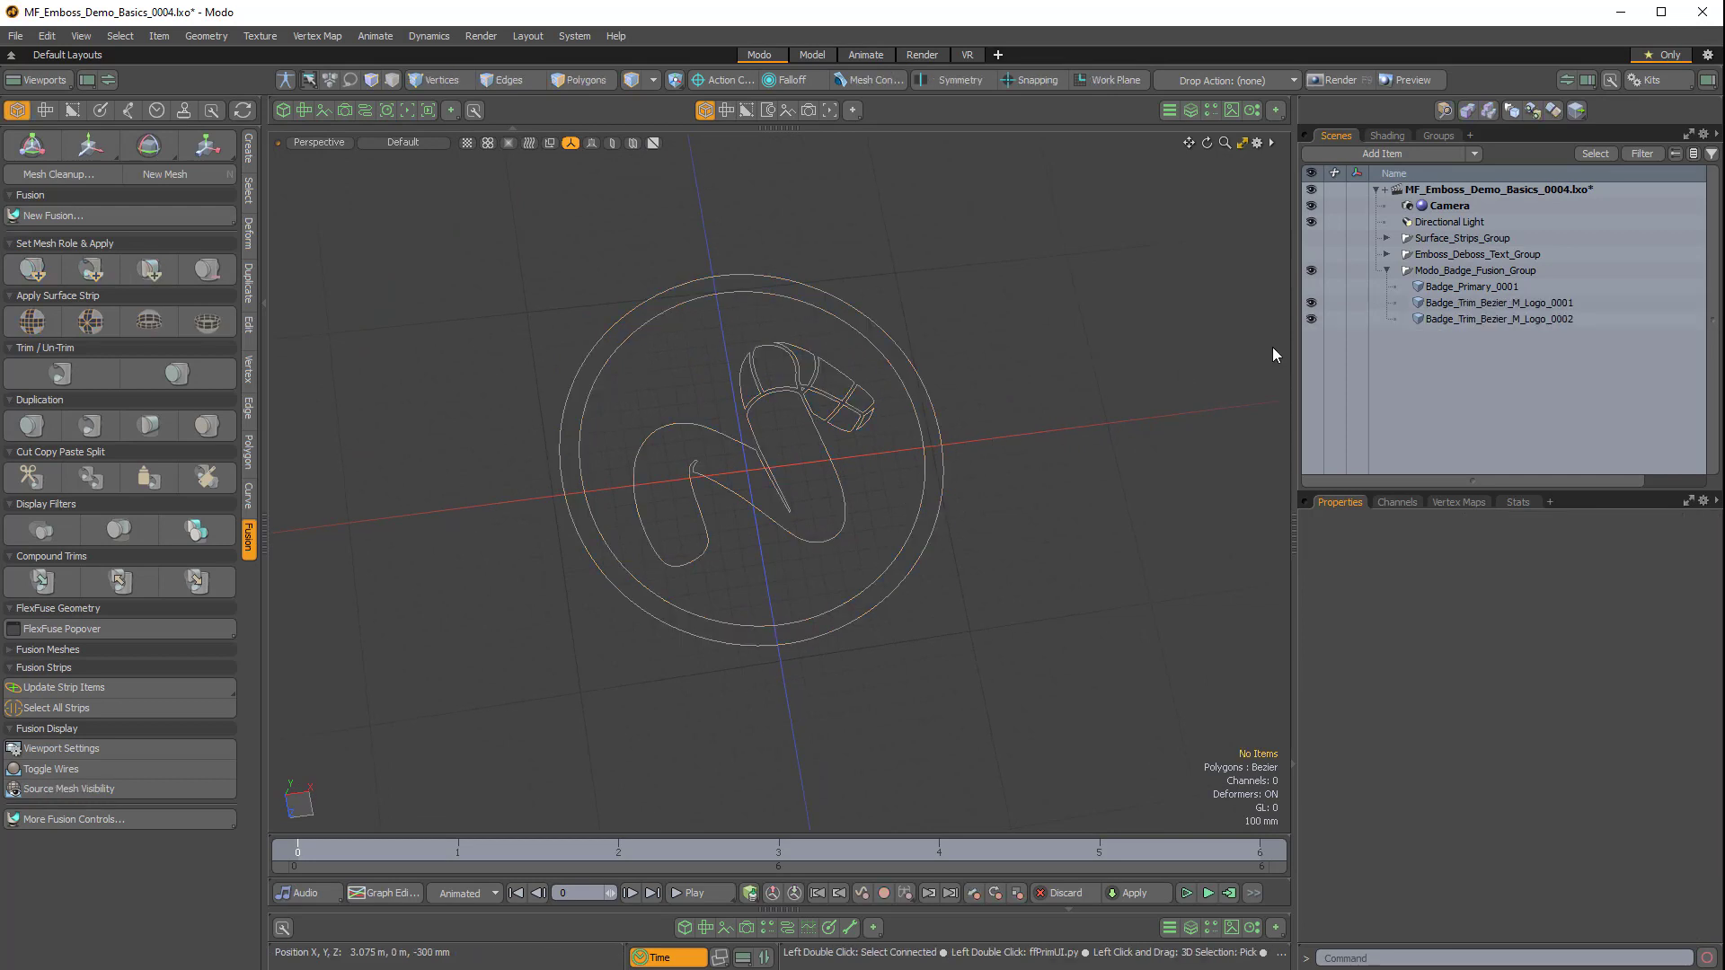
Toggle the visibility of Badge_Trim_Bezier_M_Logo_0001 and Badge_Trim_Bezier_M_Logo_0002 to view each curve set separately.
click(1311, 319)
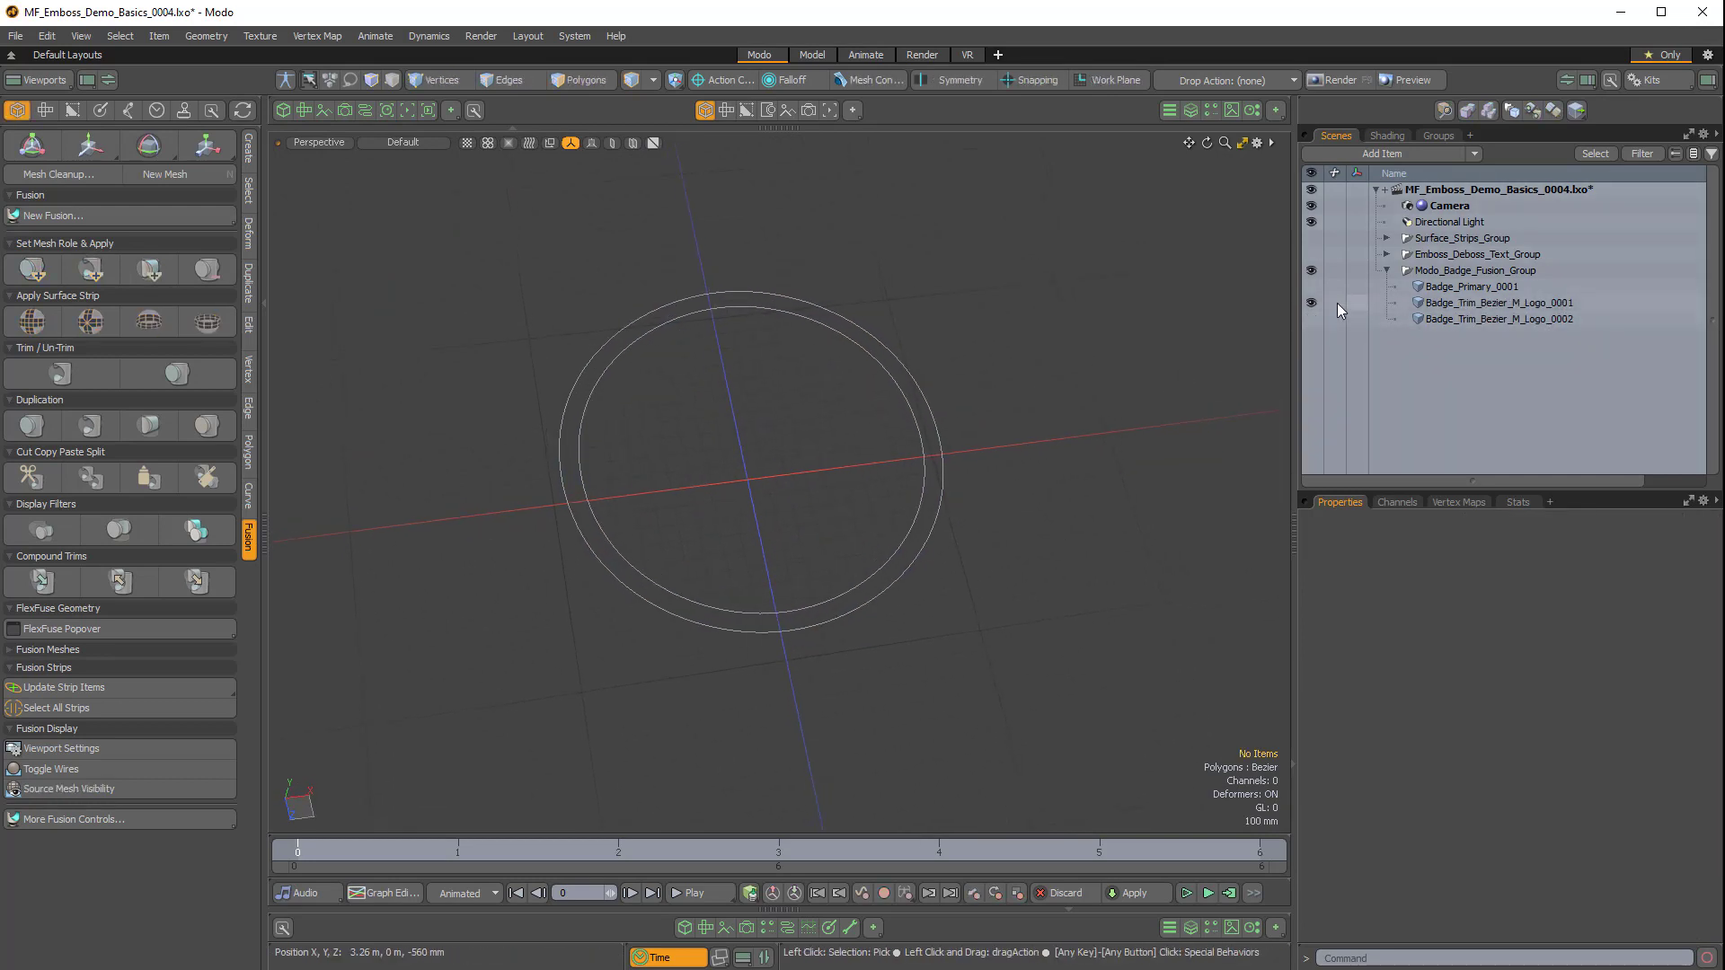
click(1311, 319)
click(1311, 303)
click(1311, 304)
click(1311, 304)
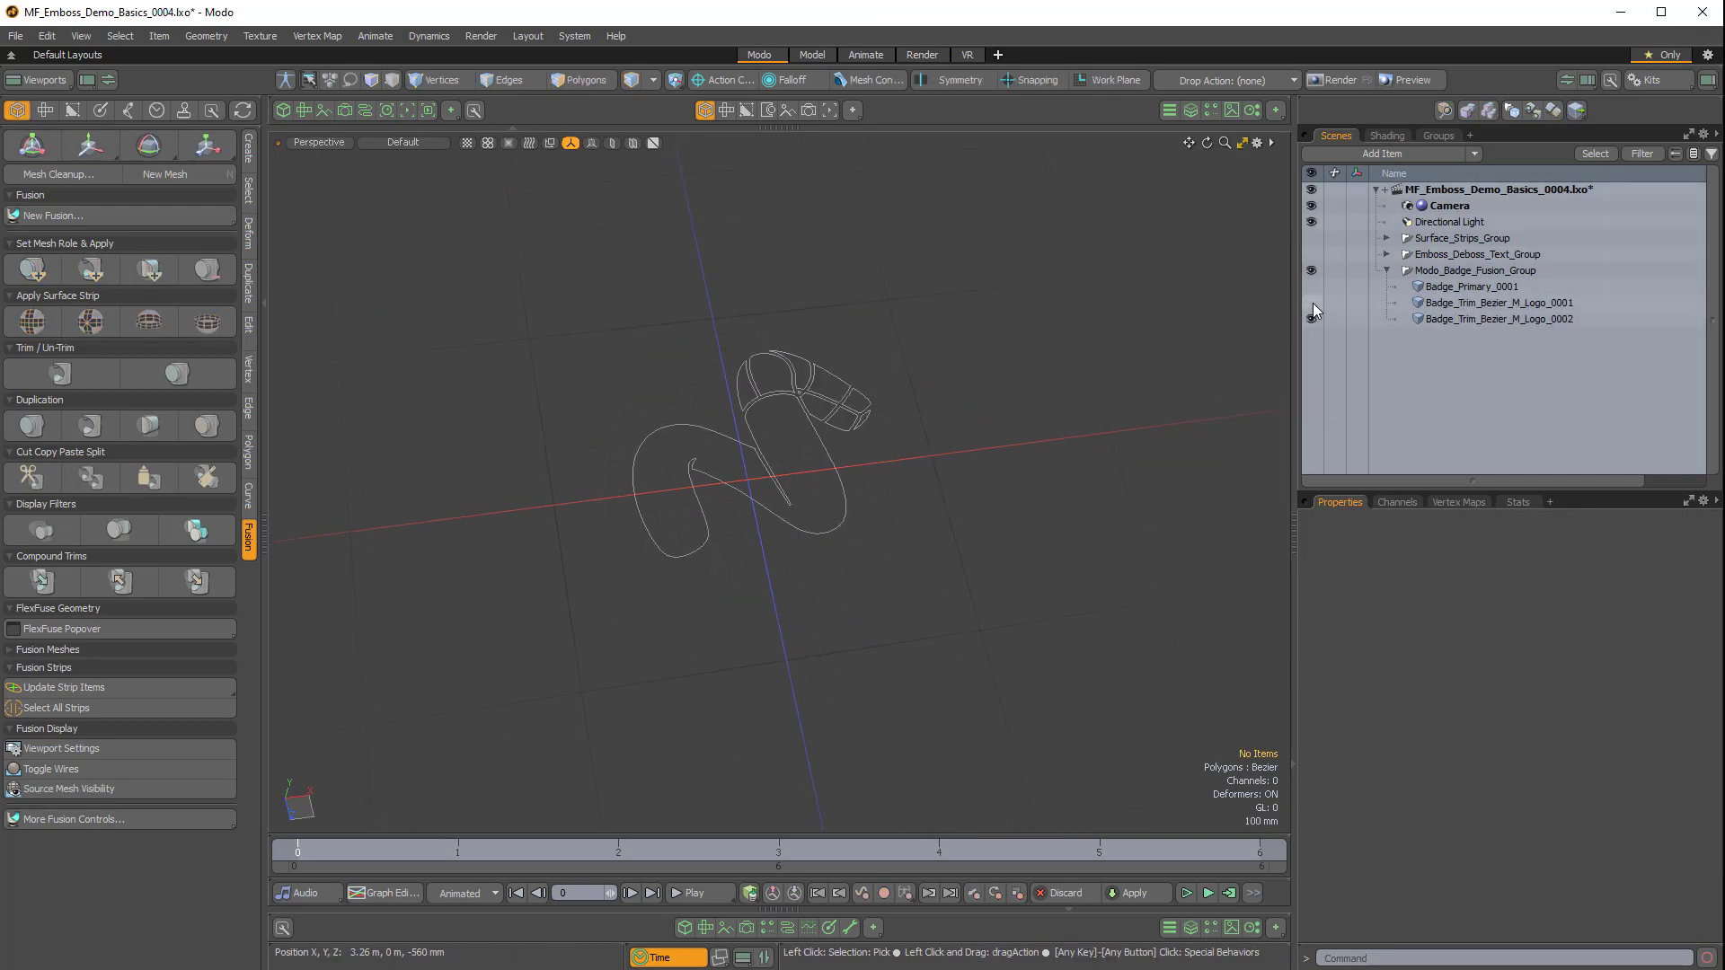
click(1312, 304)
Show Badge_Primary_0001 again and create a new Fusion item named FUSE_LOGO_0001 from it.
click(1310, 286)
mouse_move(1129, 408)
alt+mouse_down()
mouse_move(1066, 470)
mouse_move(956, 481)
mouse_move(979, 442)
alt+mouse_up()
click(979, 443)
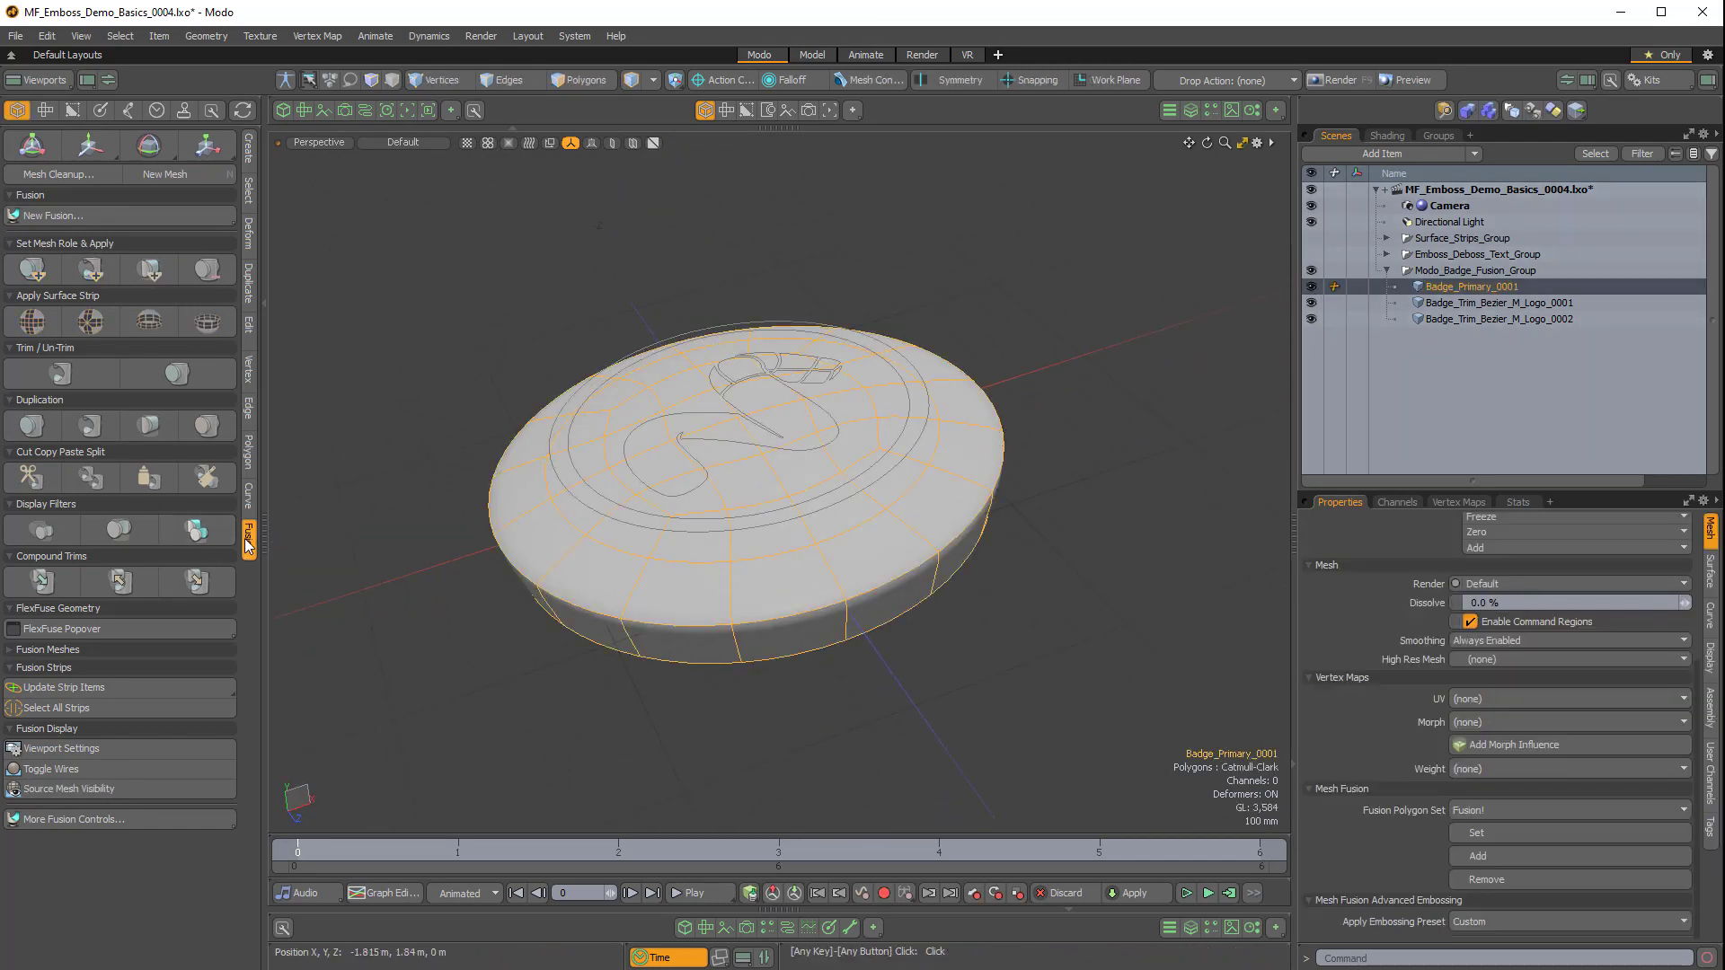
click(72, 214)
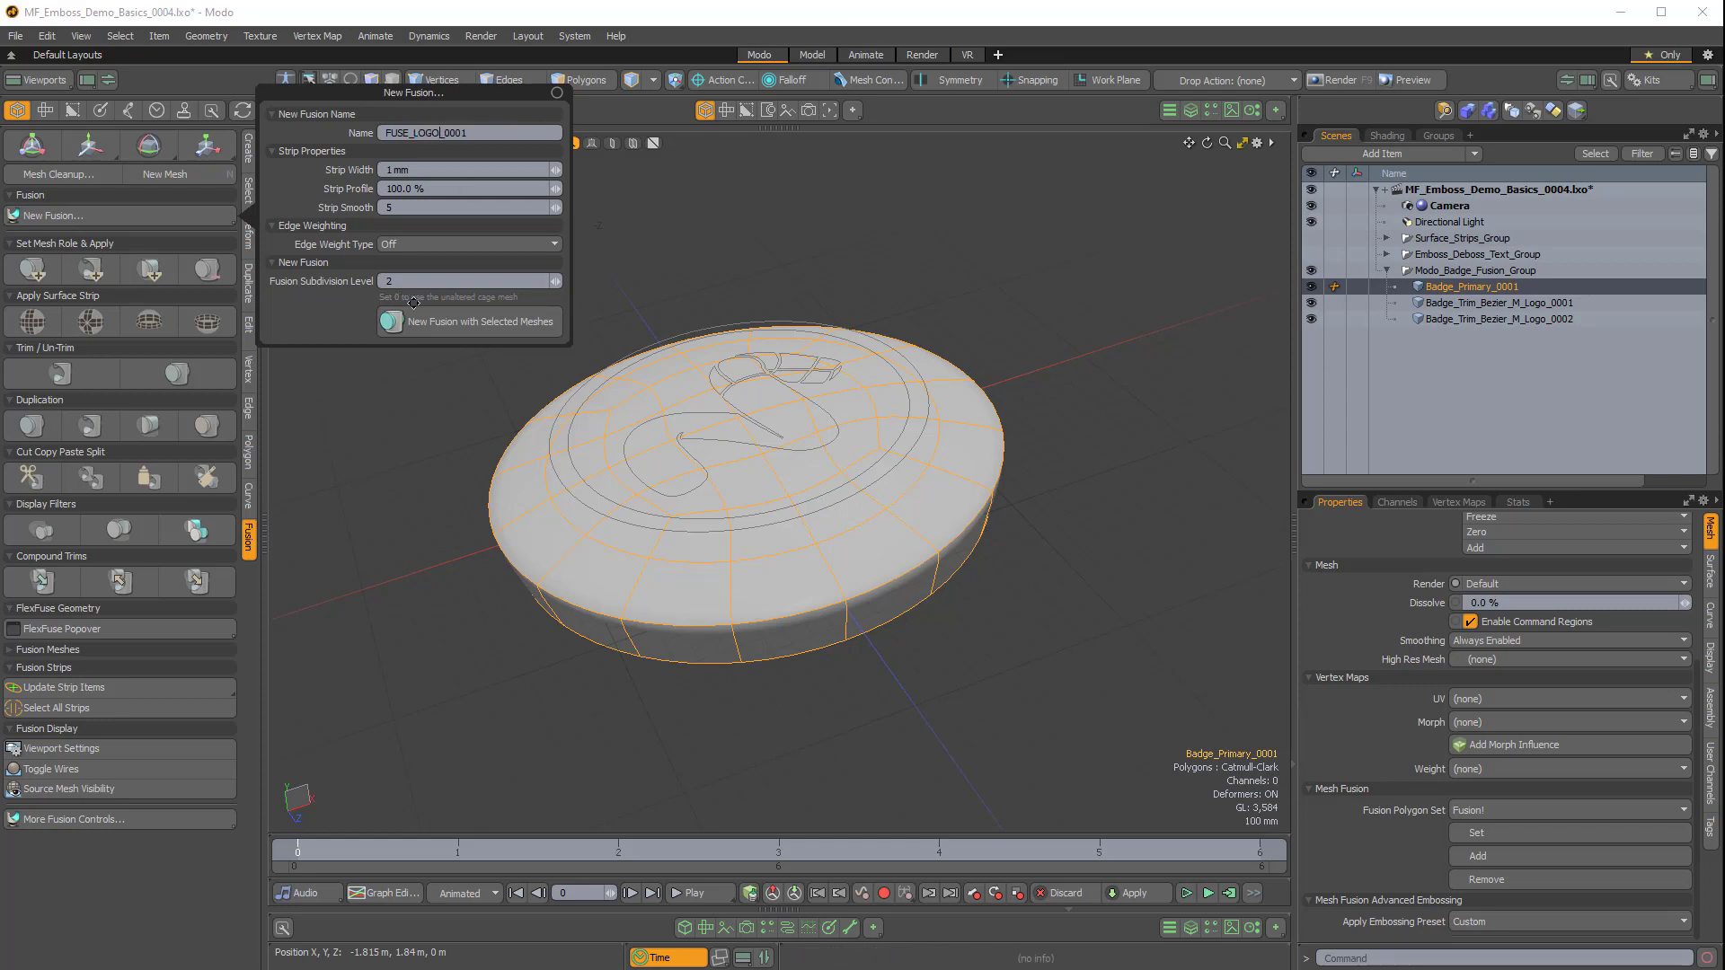
click(446, 322)
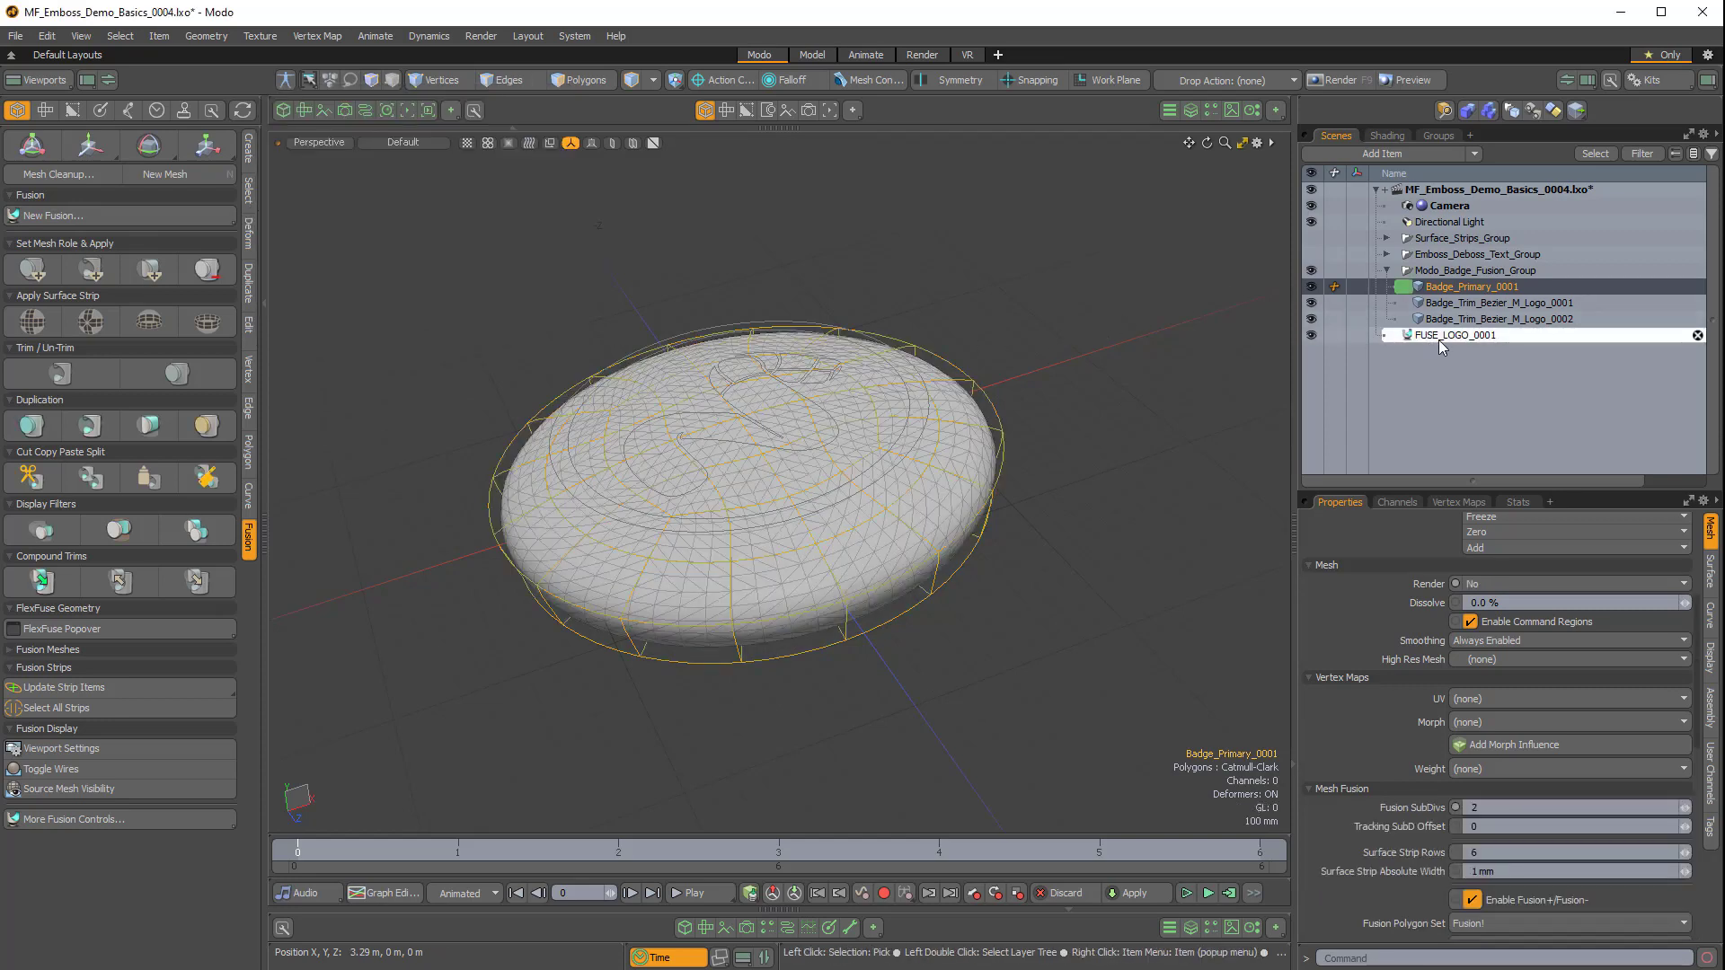
Parent FUSE_LOGO_0001 under Modo_Badge_Fusion_Group and enable its Deferred Update and Enable Embossing options.
mouse_move(1439, 336)
mouse_down()
mouse_move(1452, 325)
mouse_move(1446, 343)
mouse_up()
scroll(1406, 587, up, 5)
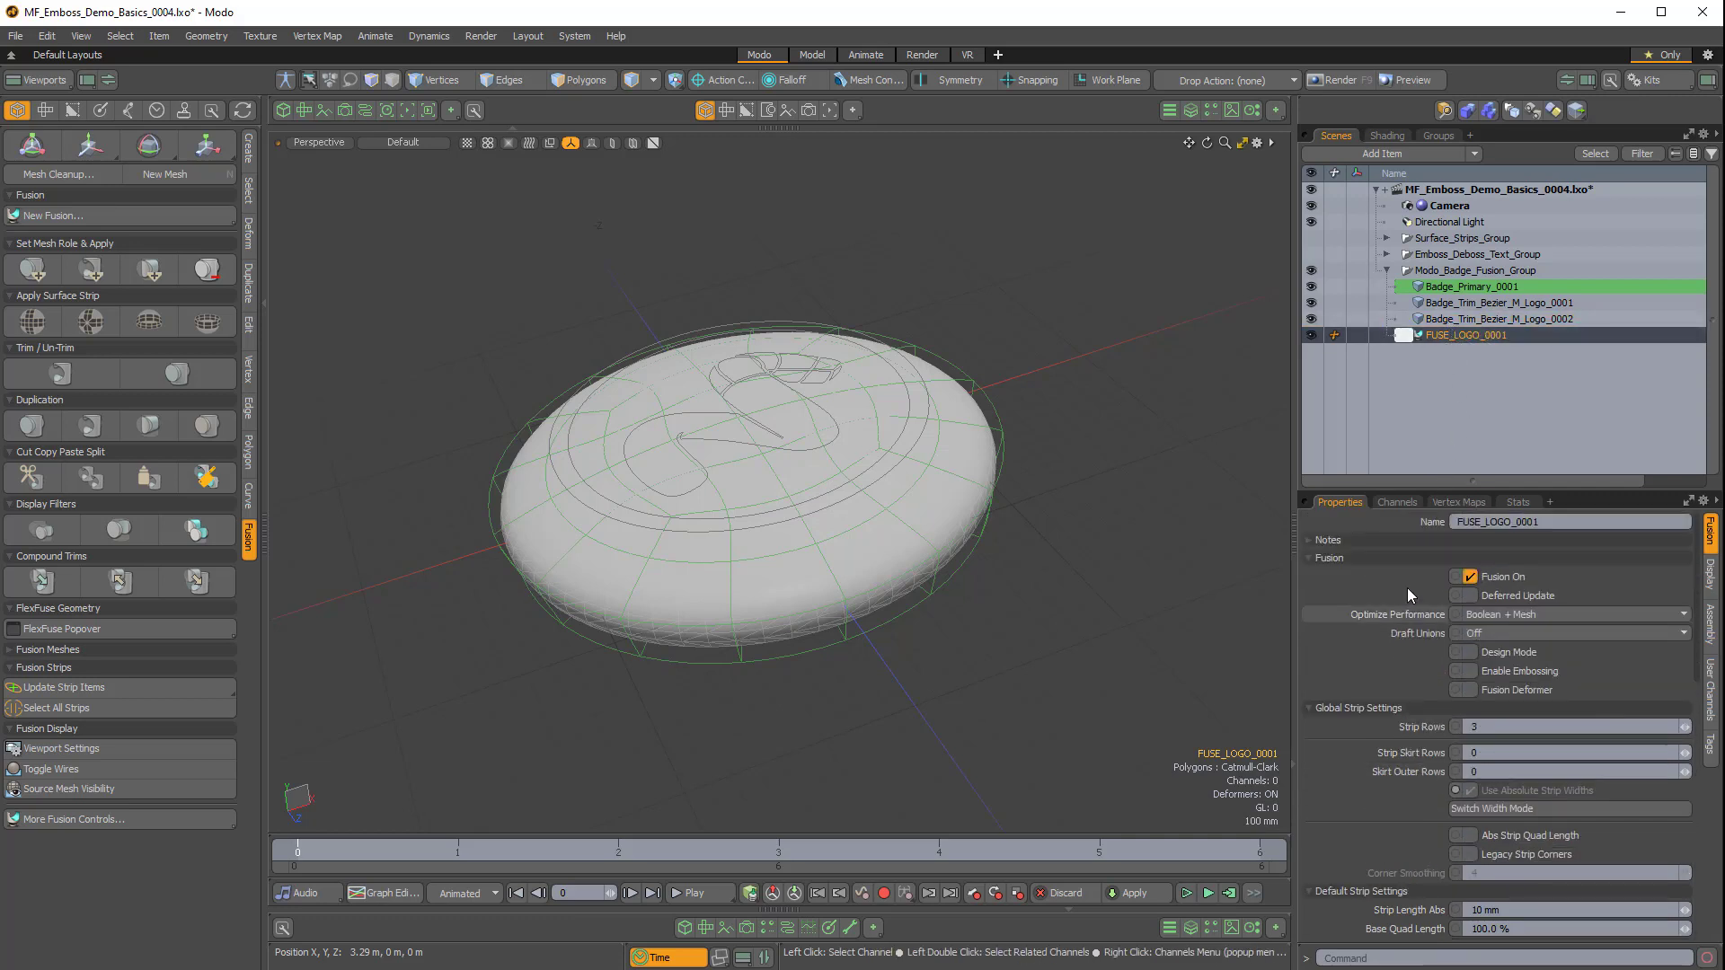
click(1480, 389)
click(1469, 340)
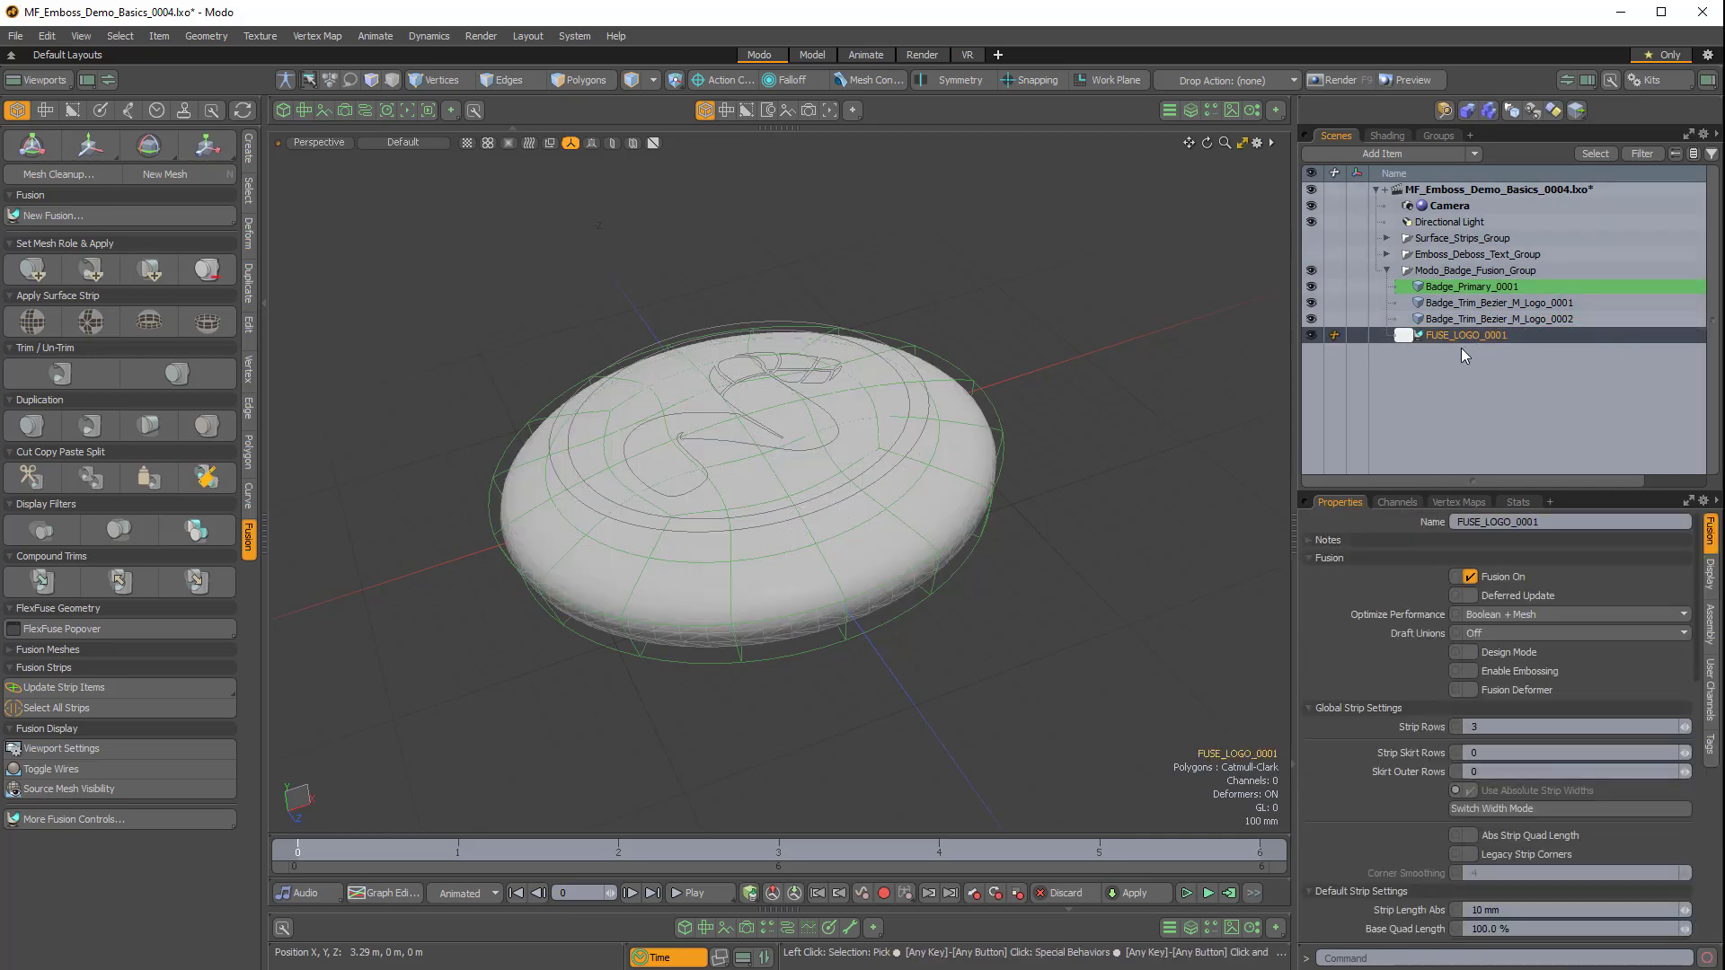
click(1471, 596)
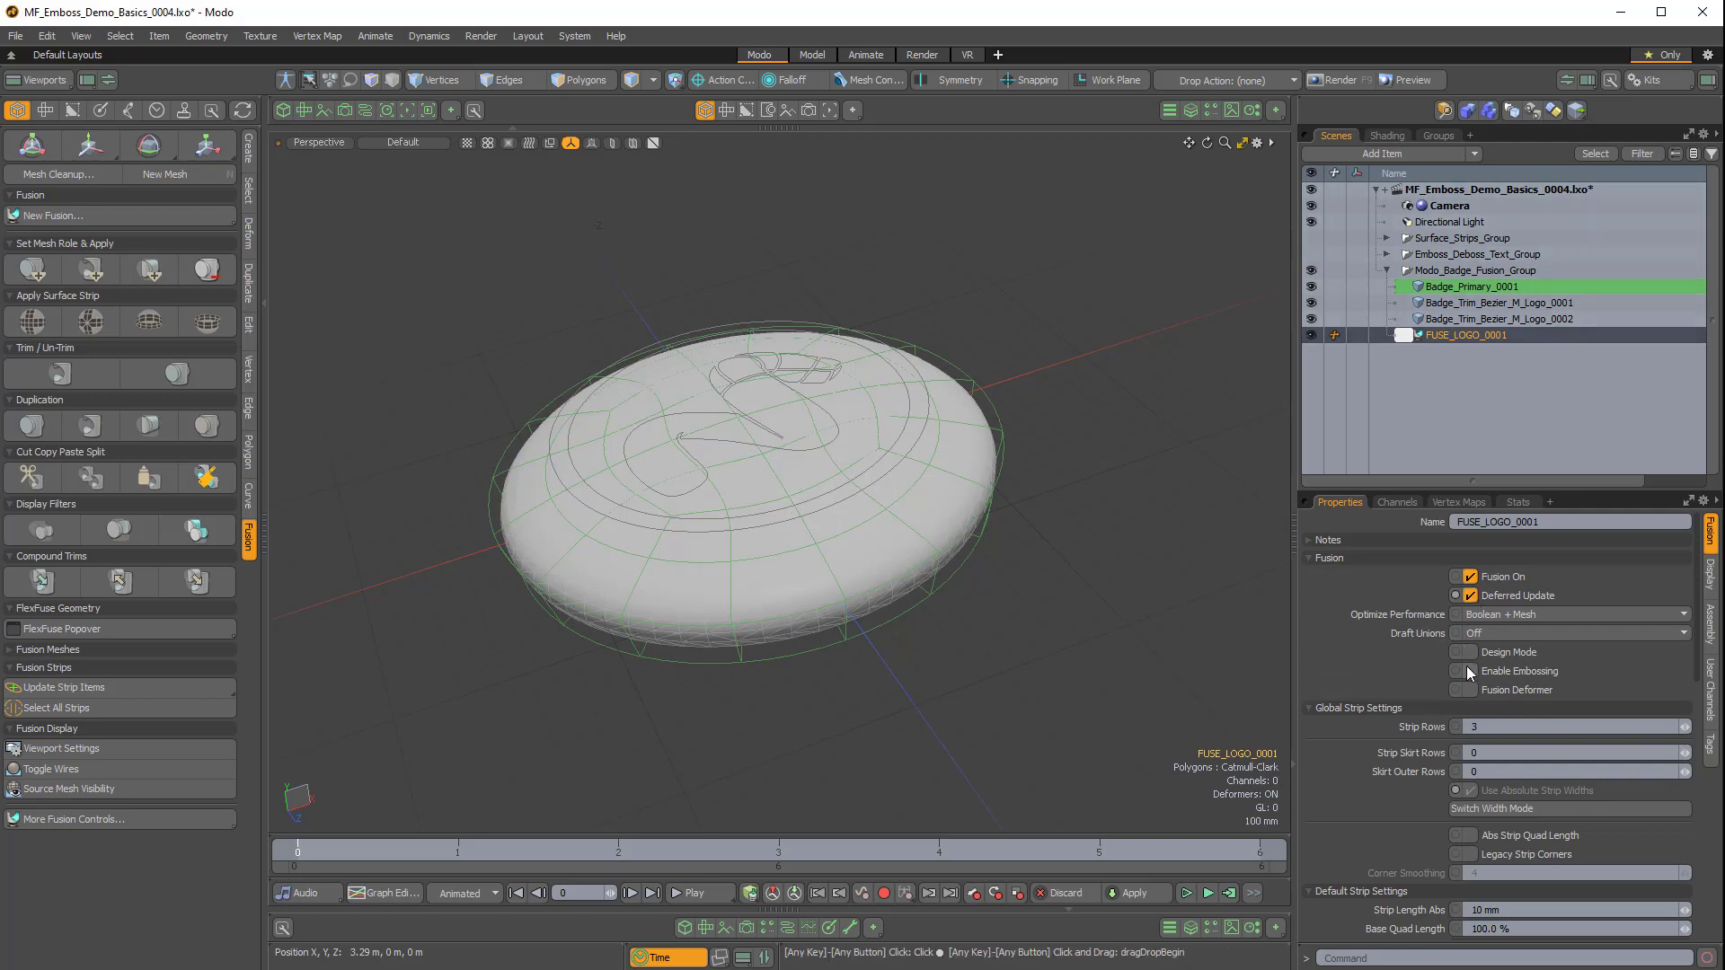
click(1469, 671)
Set FUSE_LOGO_0001's Mesh Mode to Airtight Final Item Parts and enable Edge Weights with Single Loops as the Weight Loop Type.
scroll(1398, 681, down, 10)
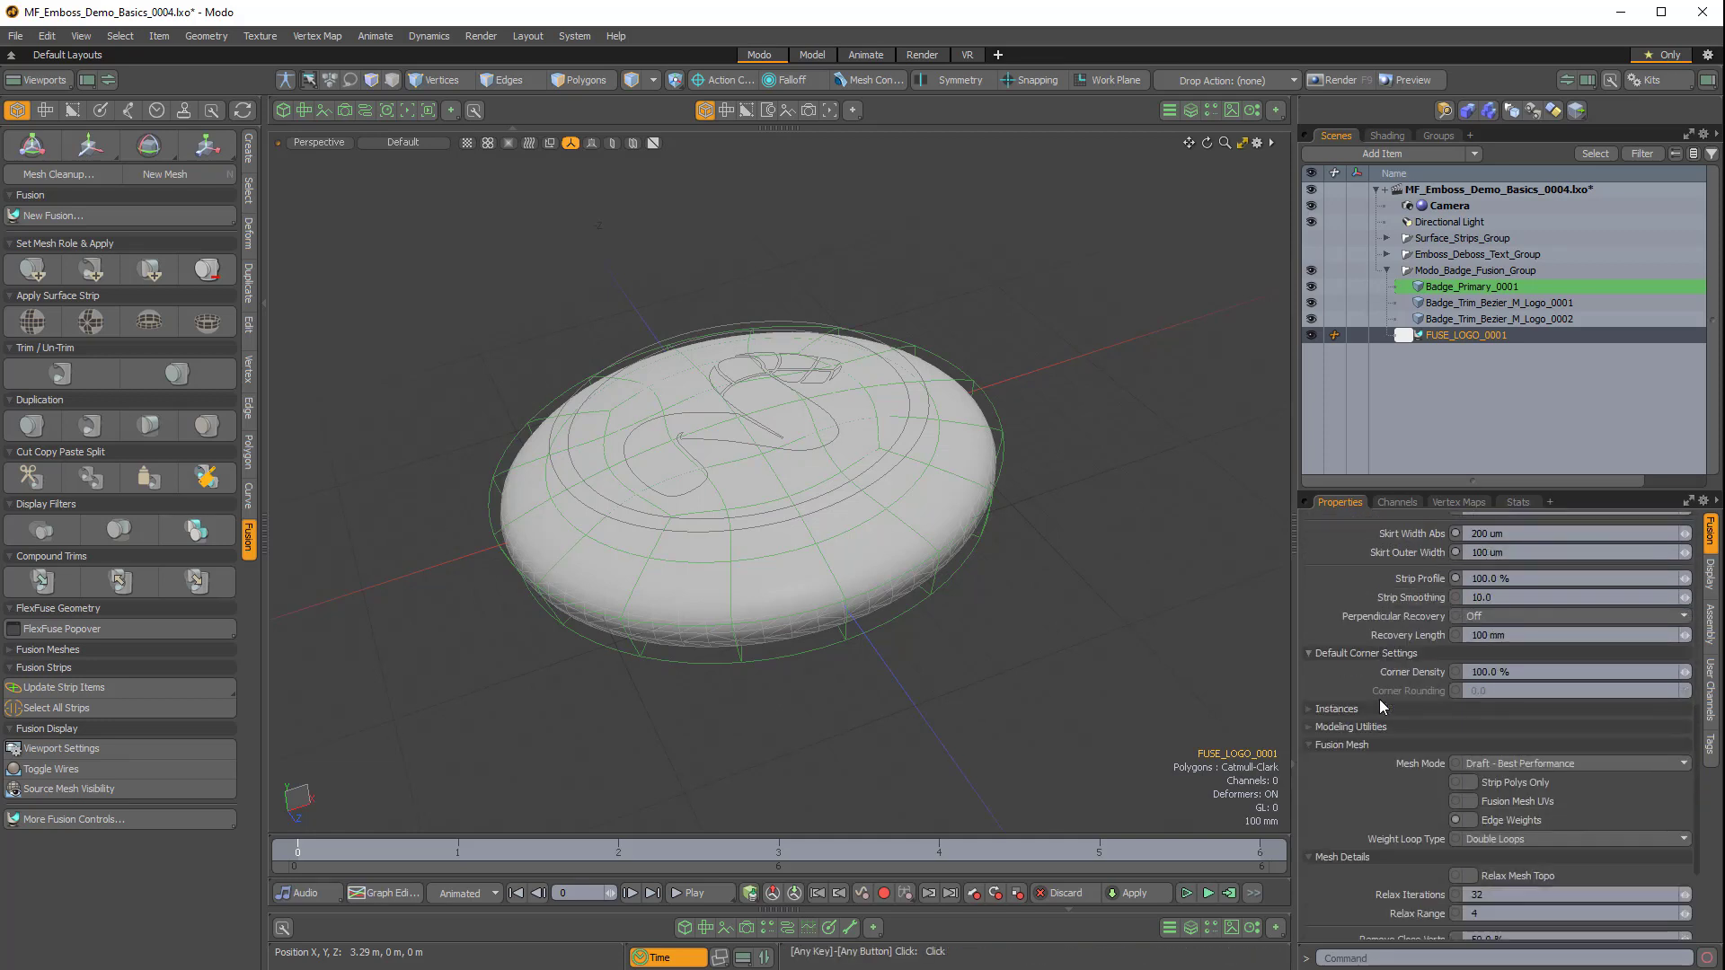
click(1491, 762)
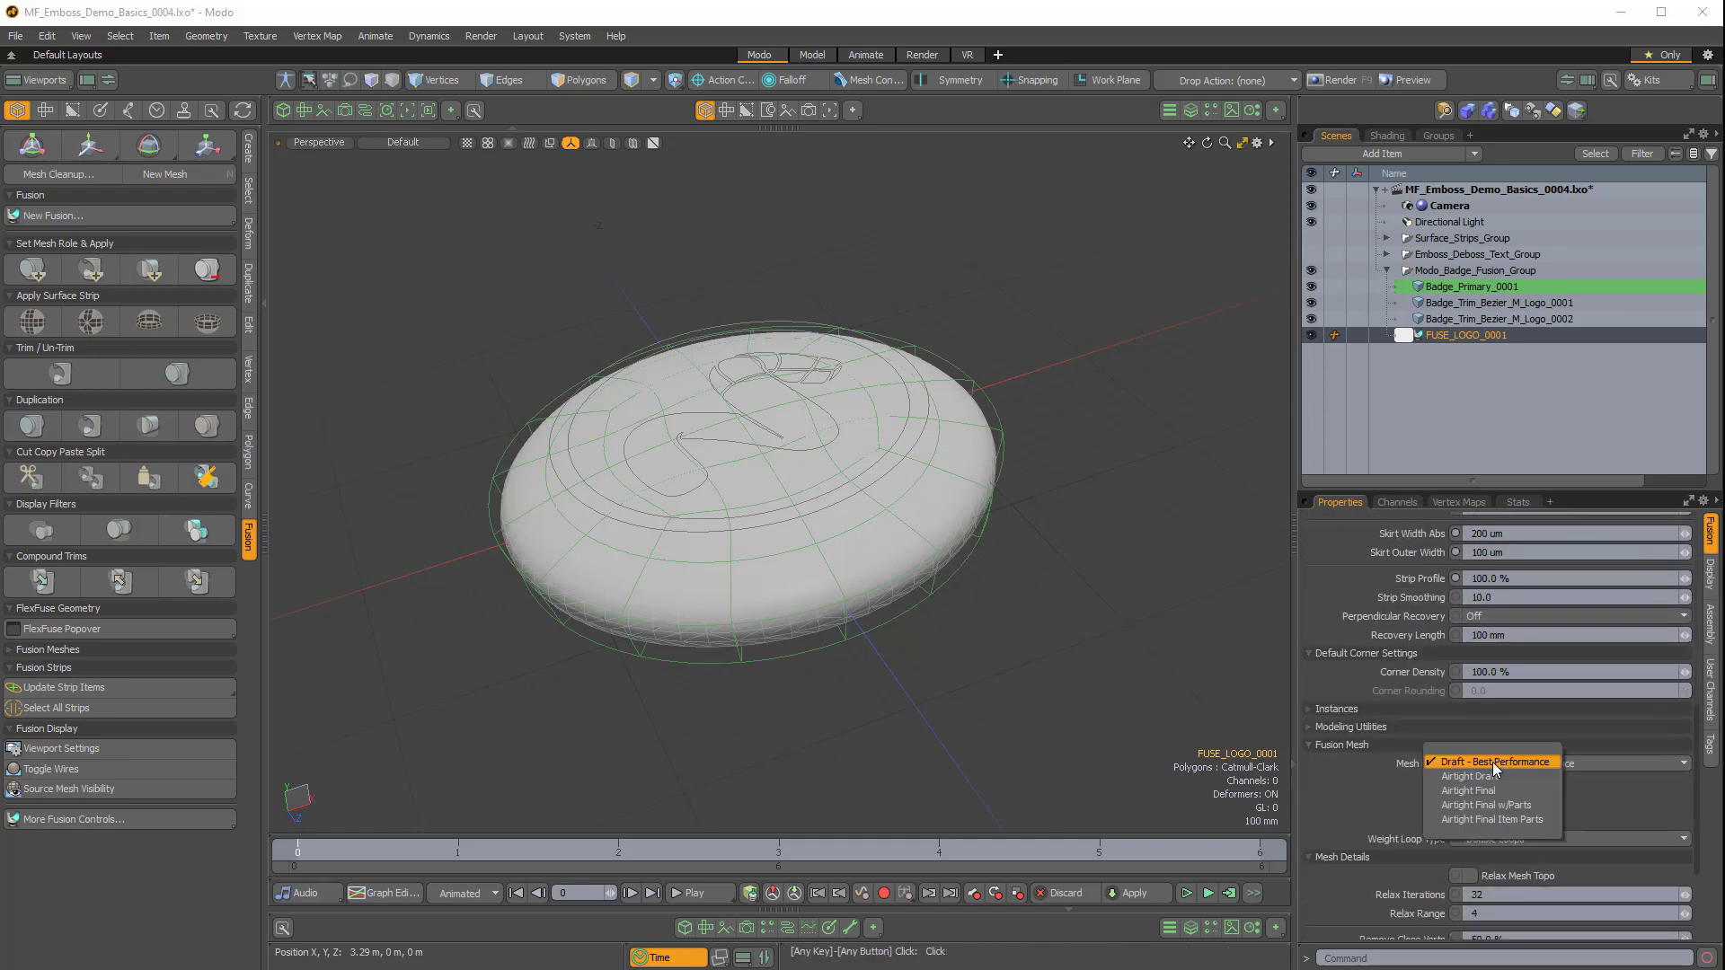
click(1474, 817)
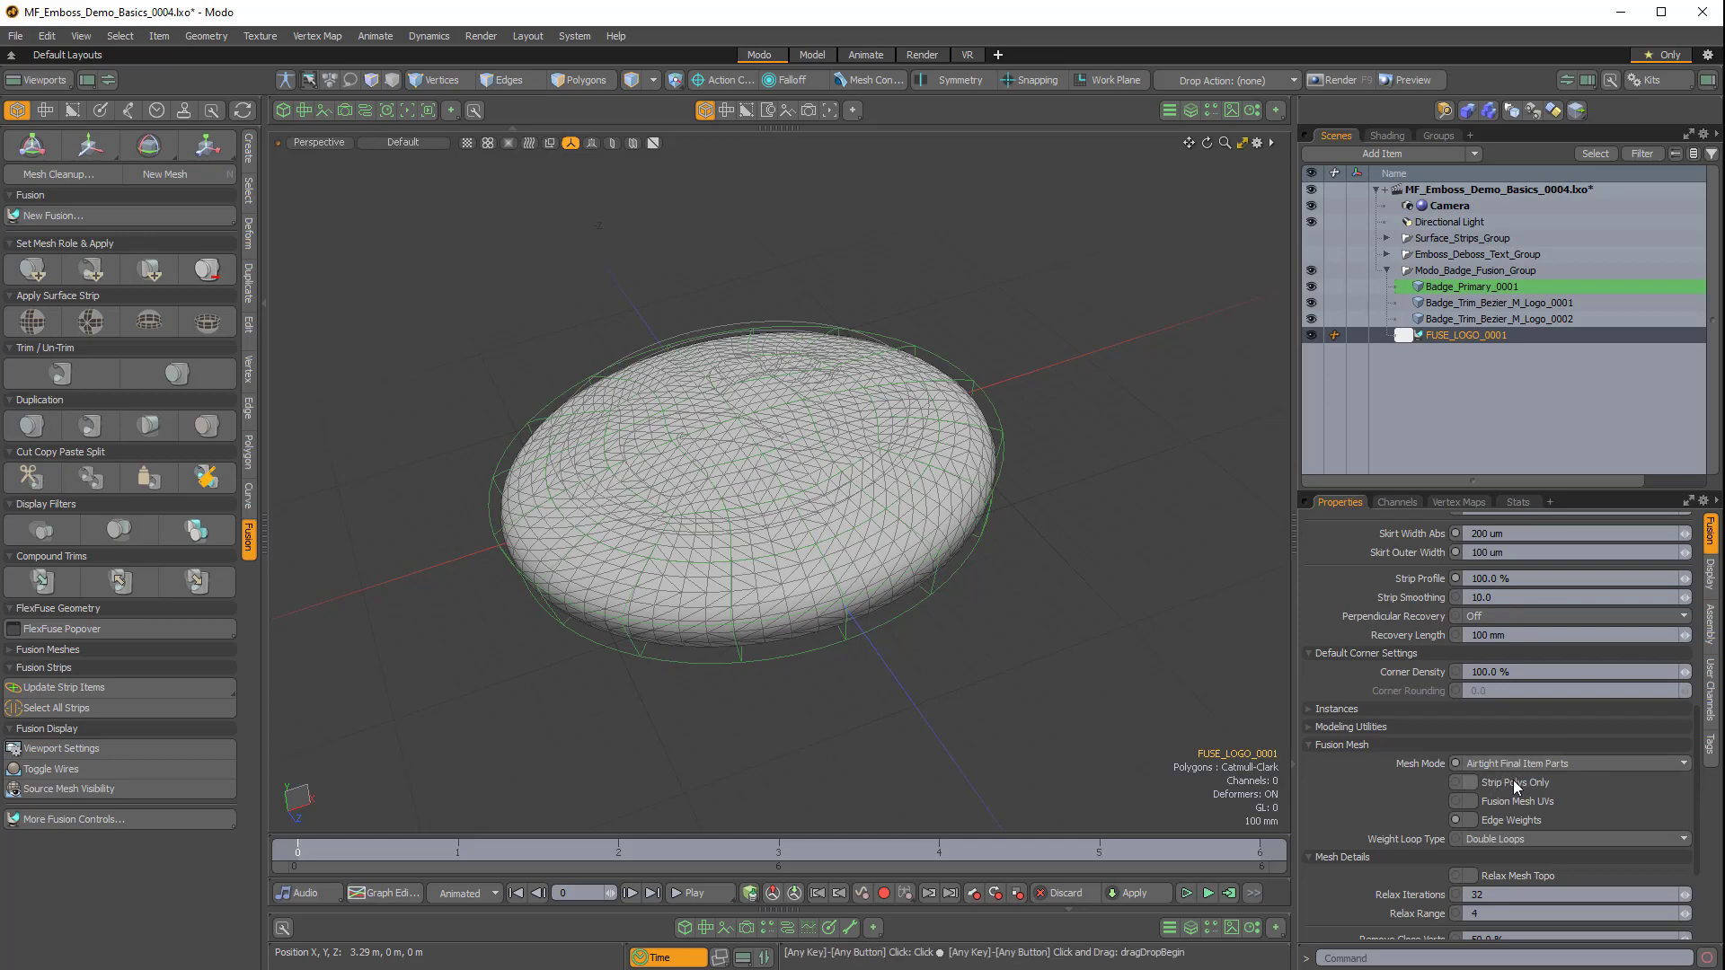
click(1473, 820)
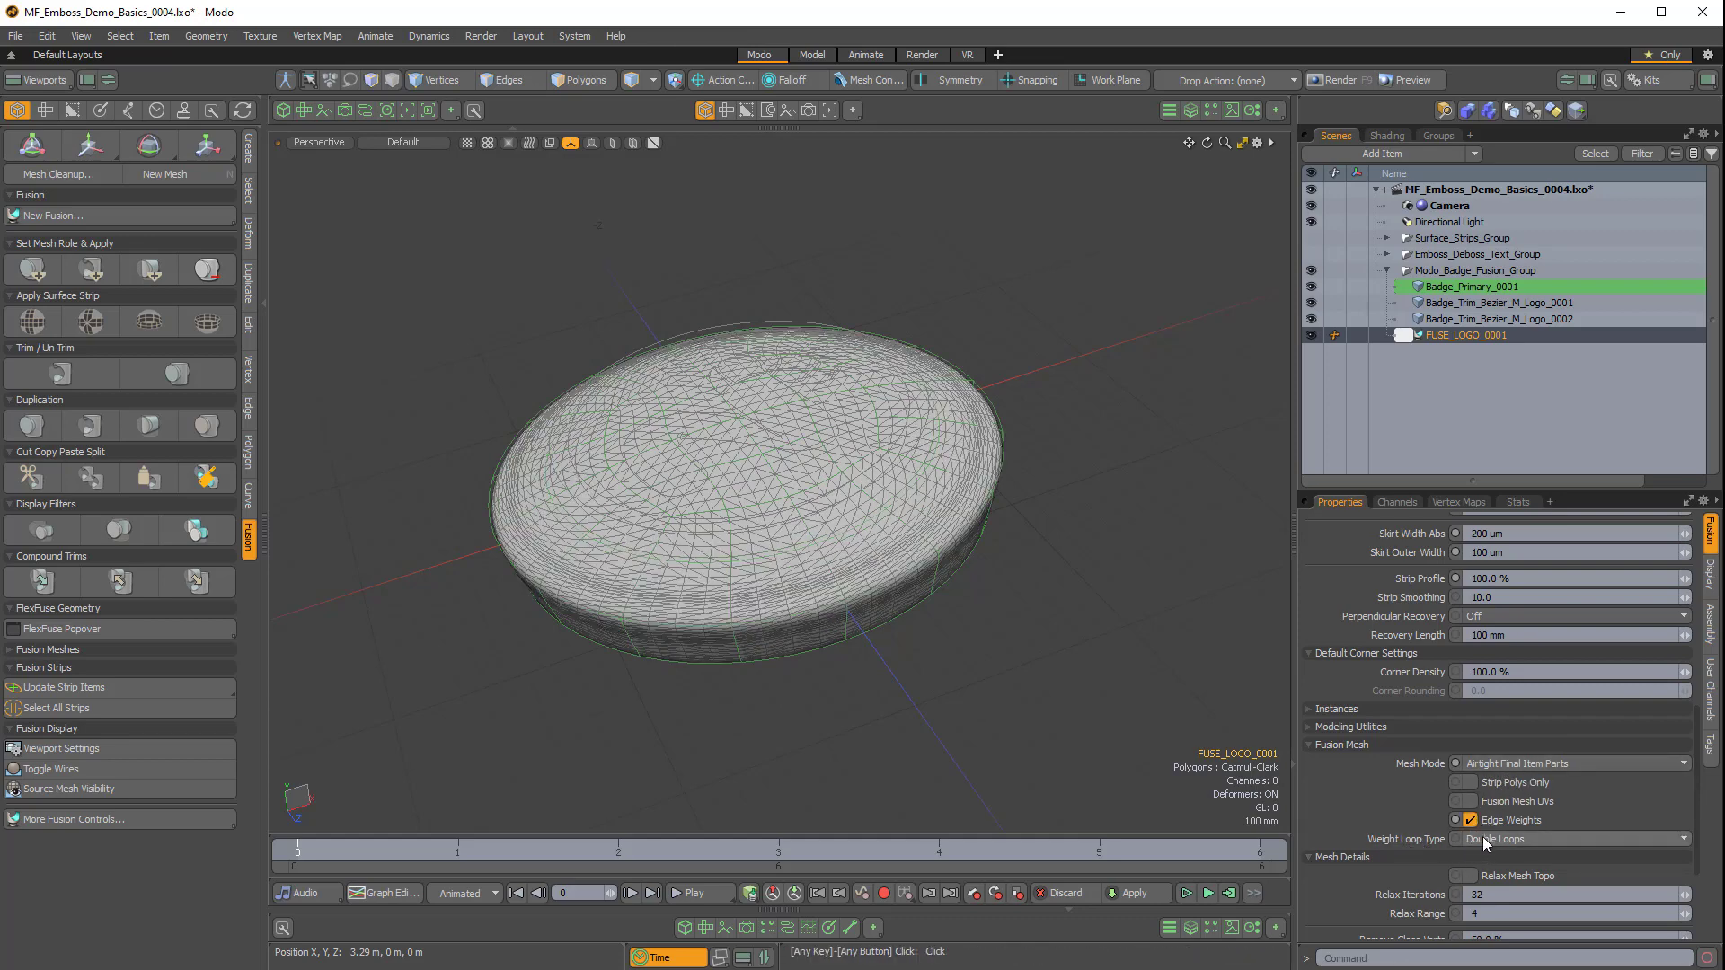
click(1417, 839)
click(1466, 850)
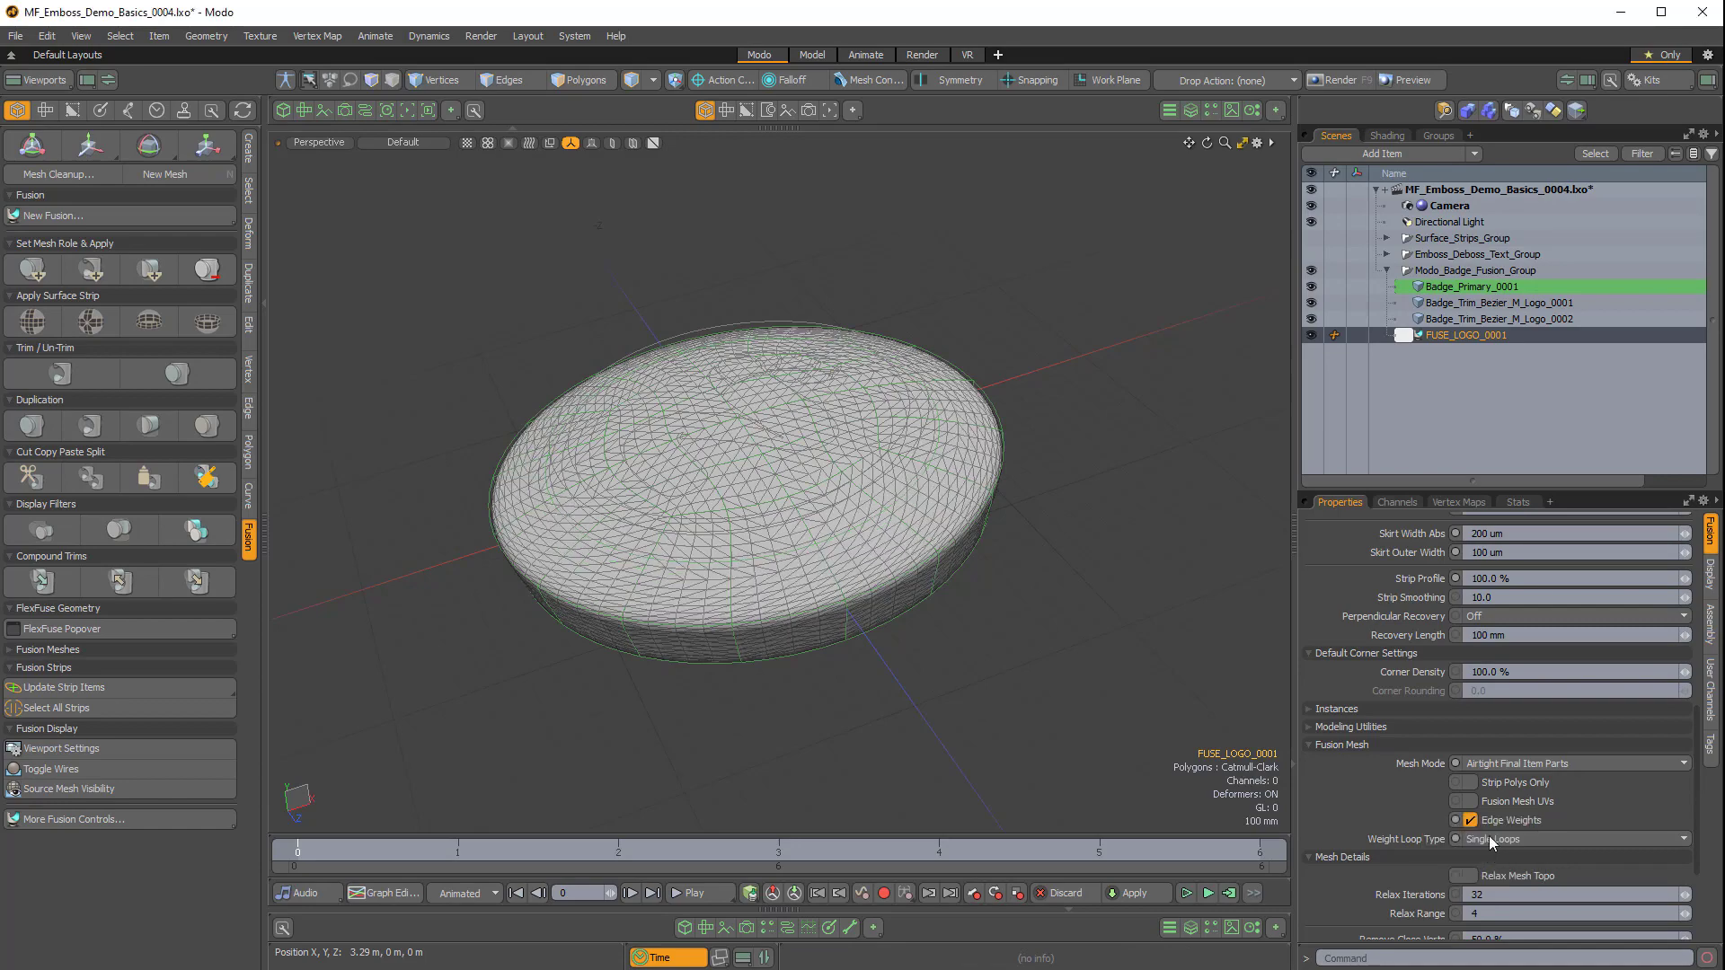
Apply Badge_Trim_Bezier_M_Logo_0001, the double ring curve, as a surface strip on Badge_Primary_0001.
alt+drag(822, 575, 930, 508)
scroll(870, 519, up, 3)
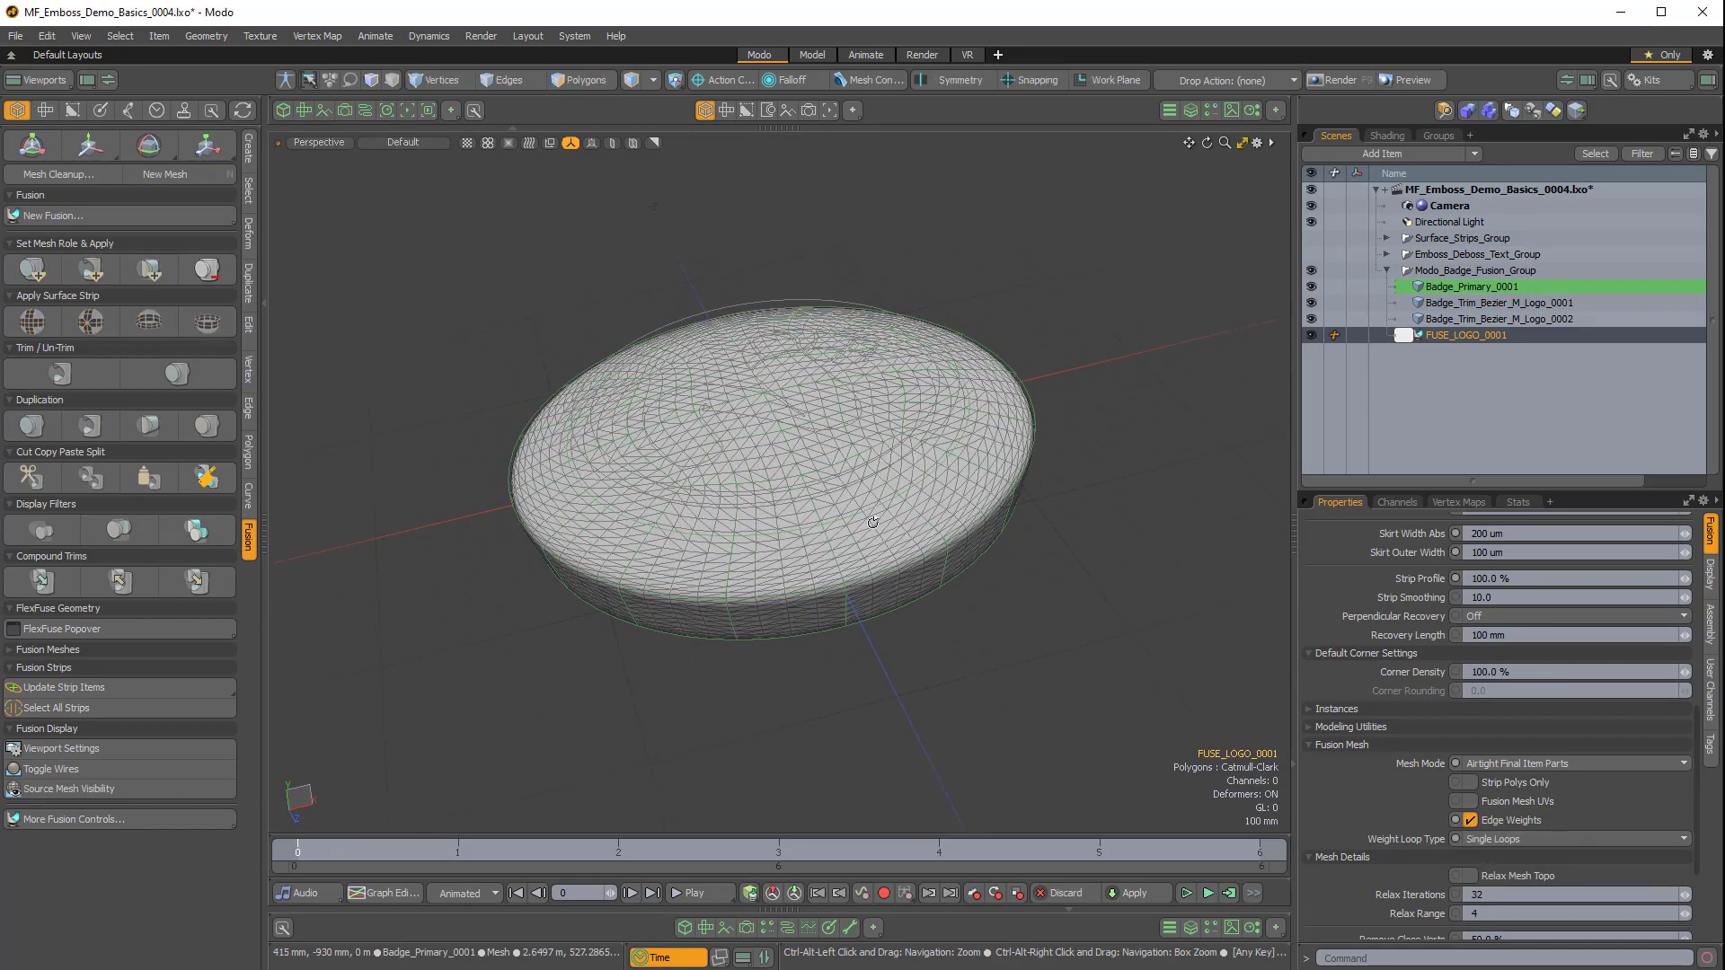
click(1080, 339)
alt+drag(1080, 340, 746, 269)
click(1522, 302)
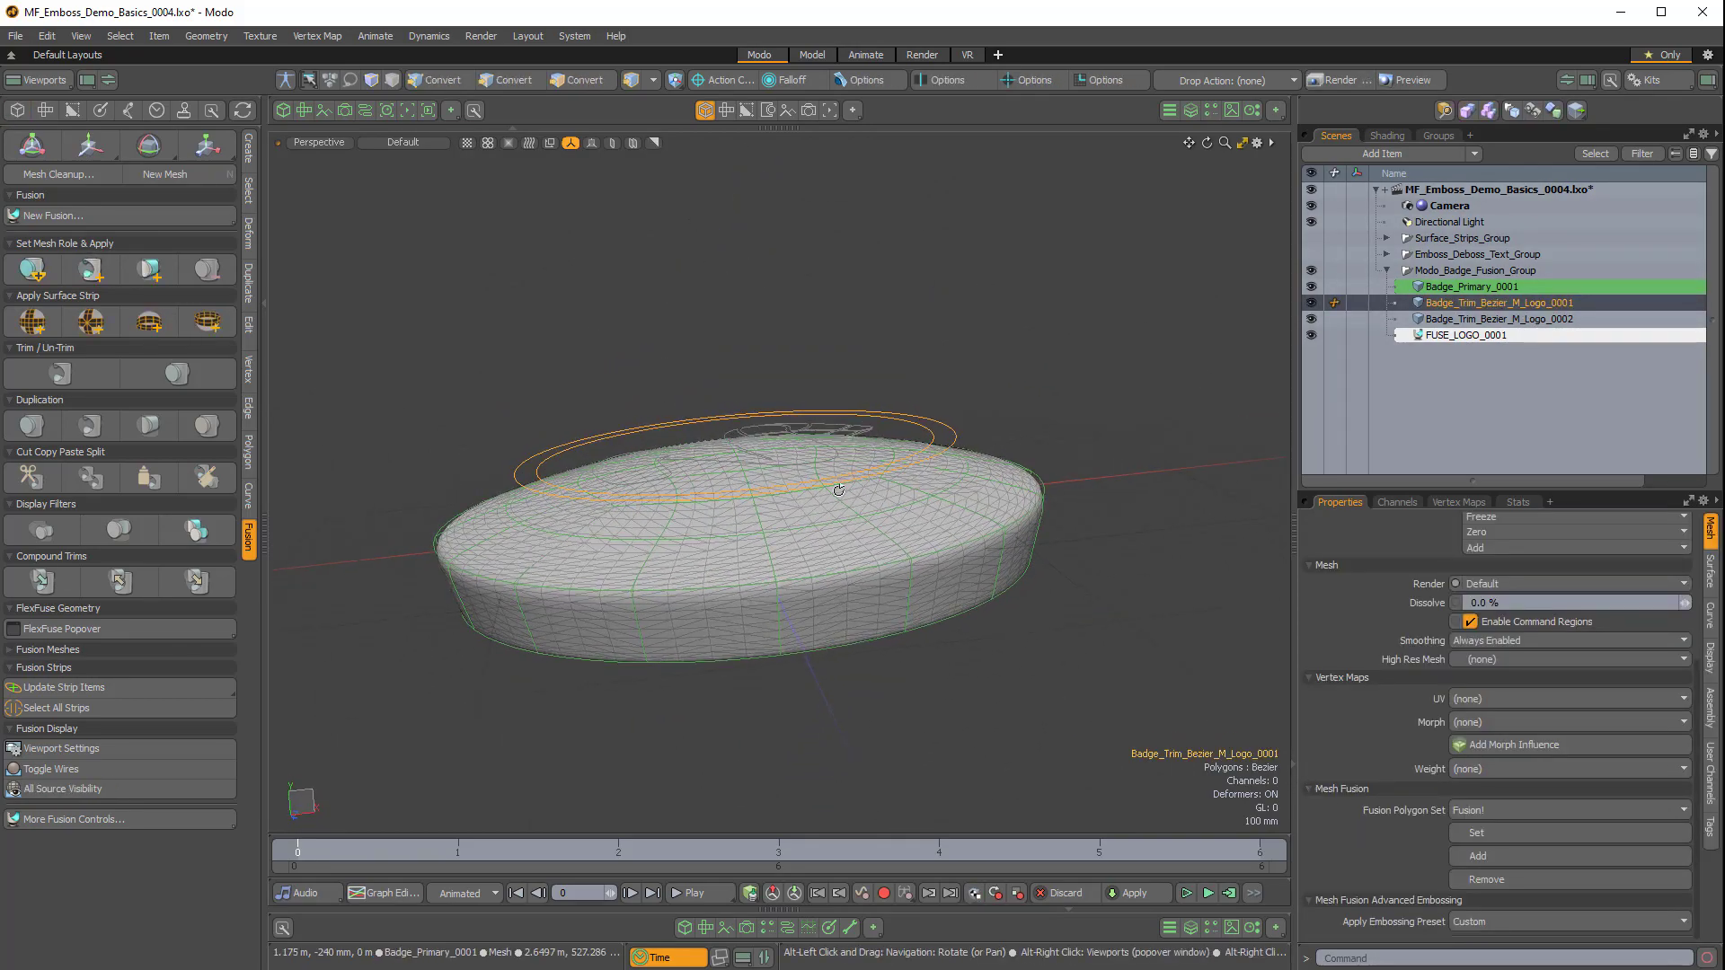
alt+drag(959, 519, 968, 390)
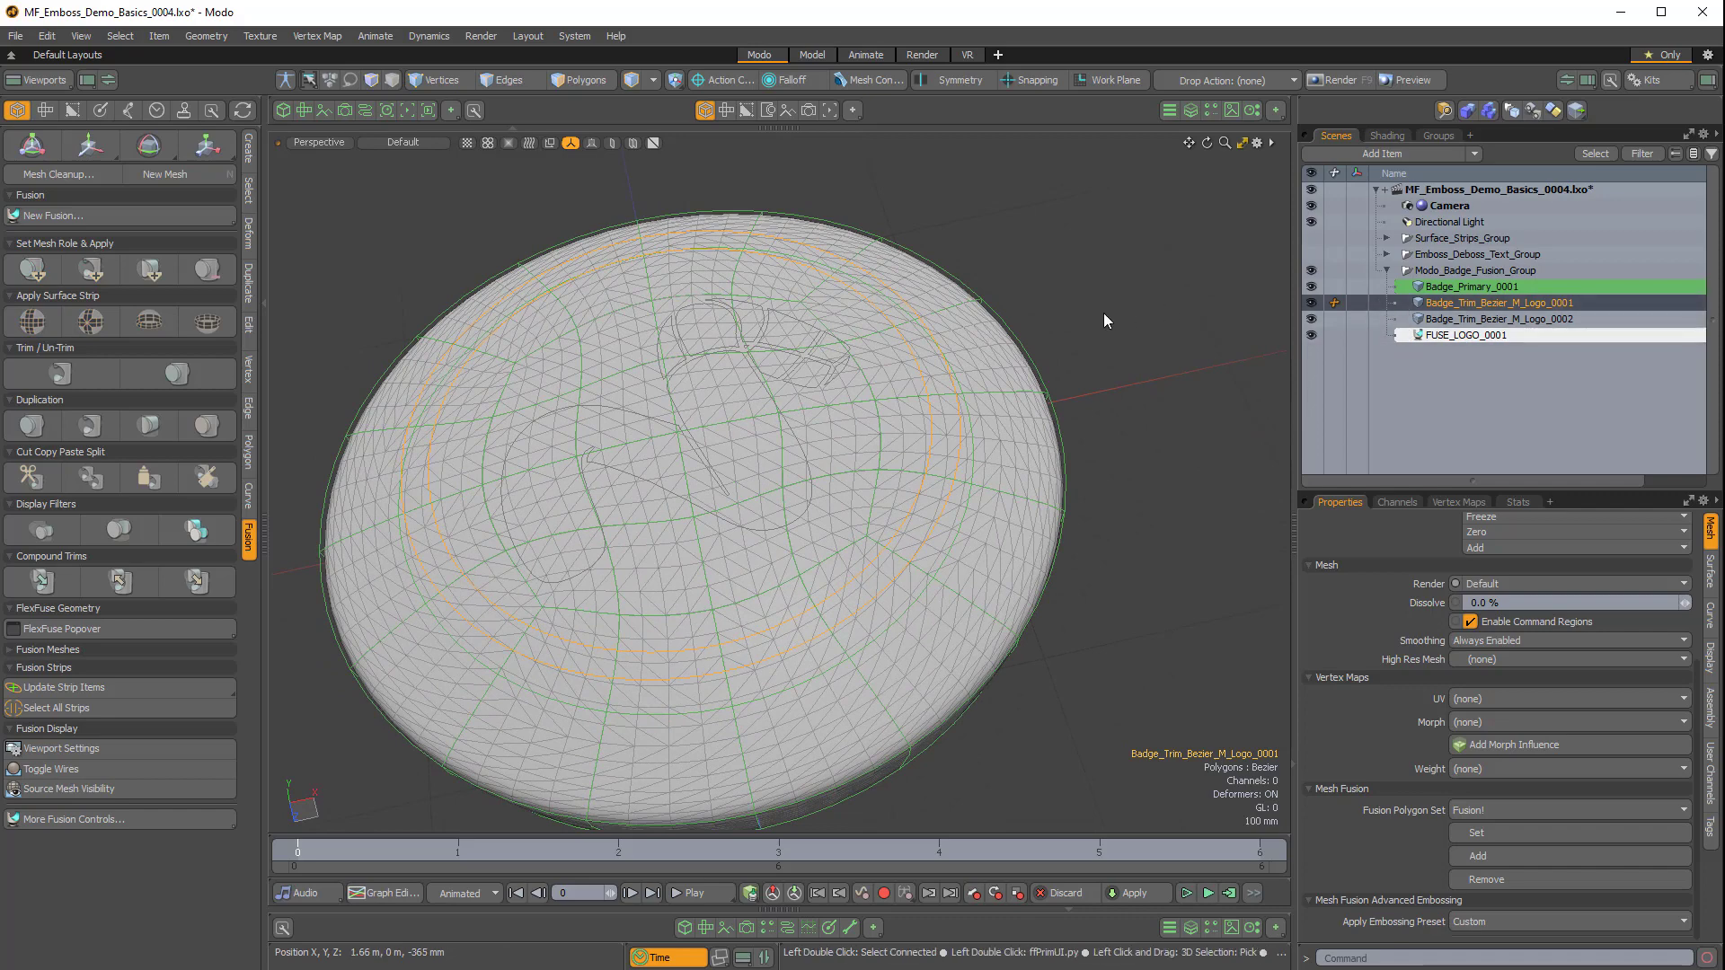
shift+click(1009, 363)
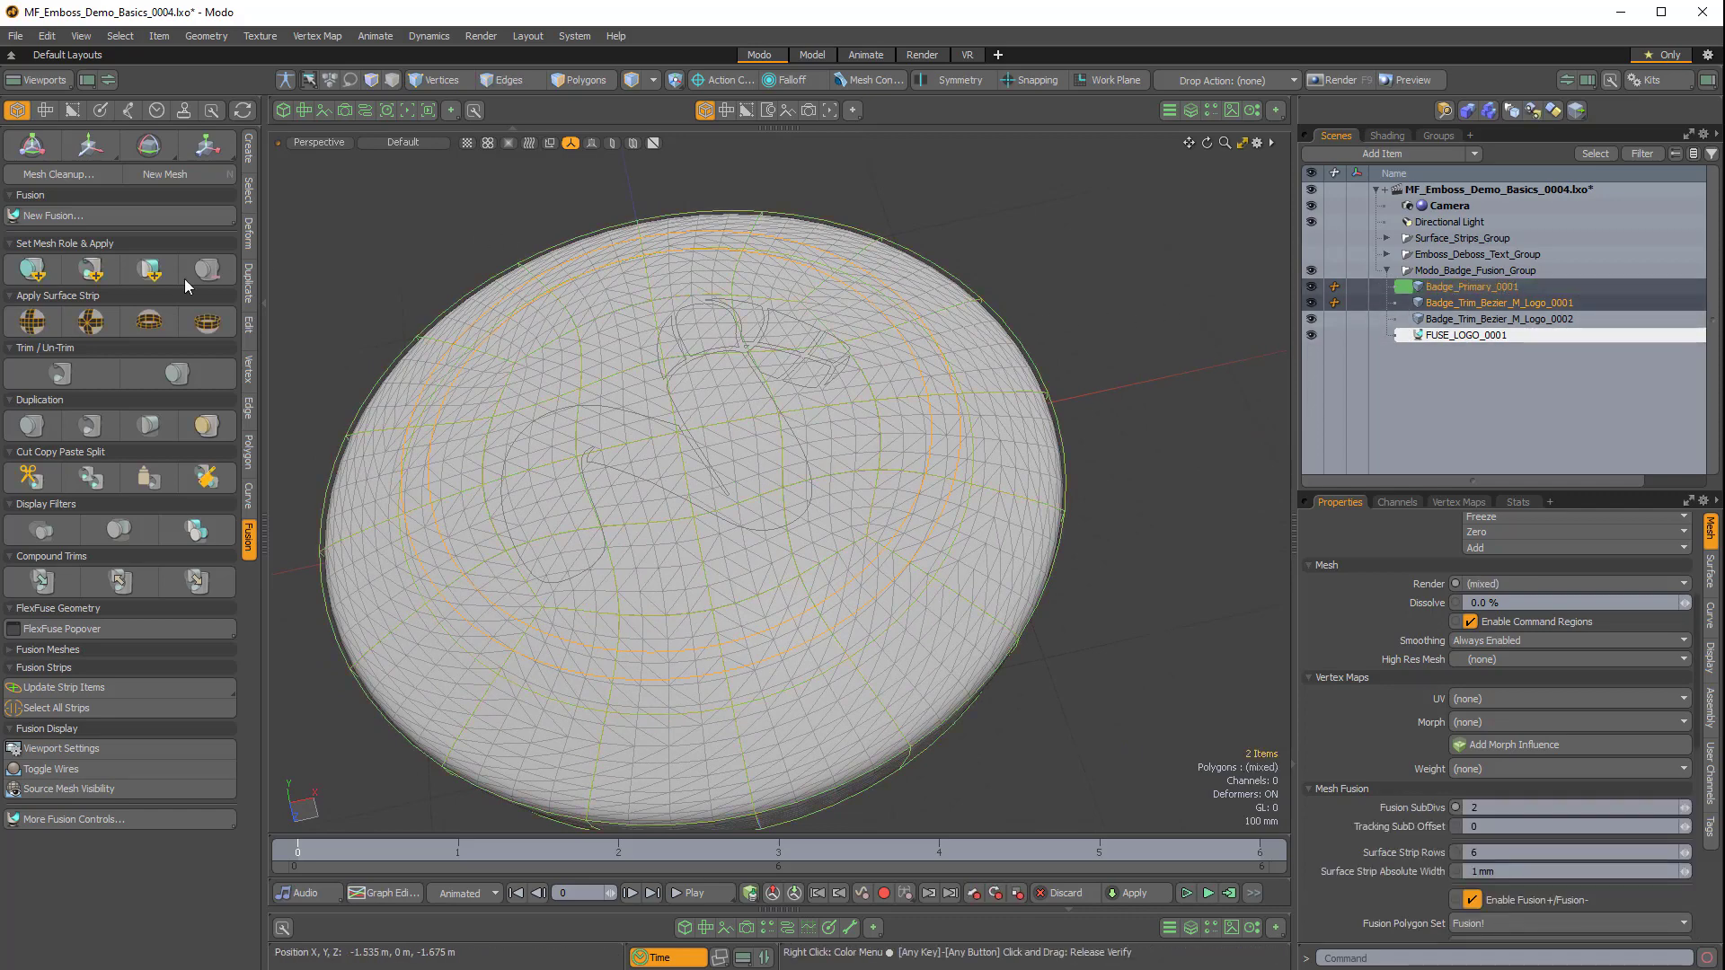
click(25, 322)
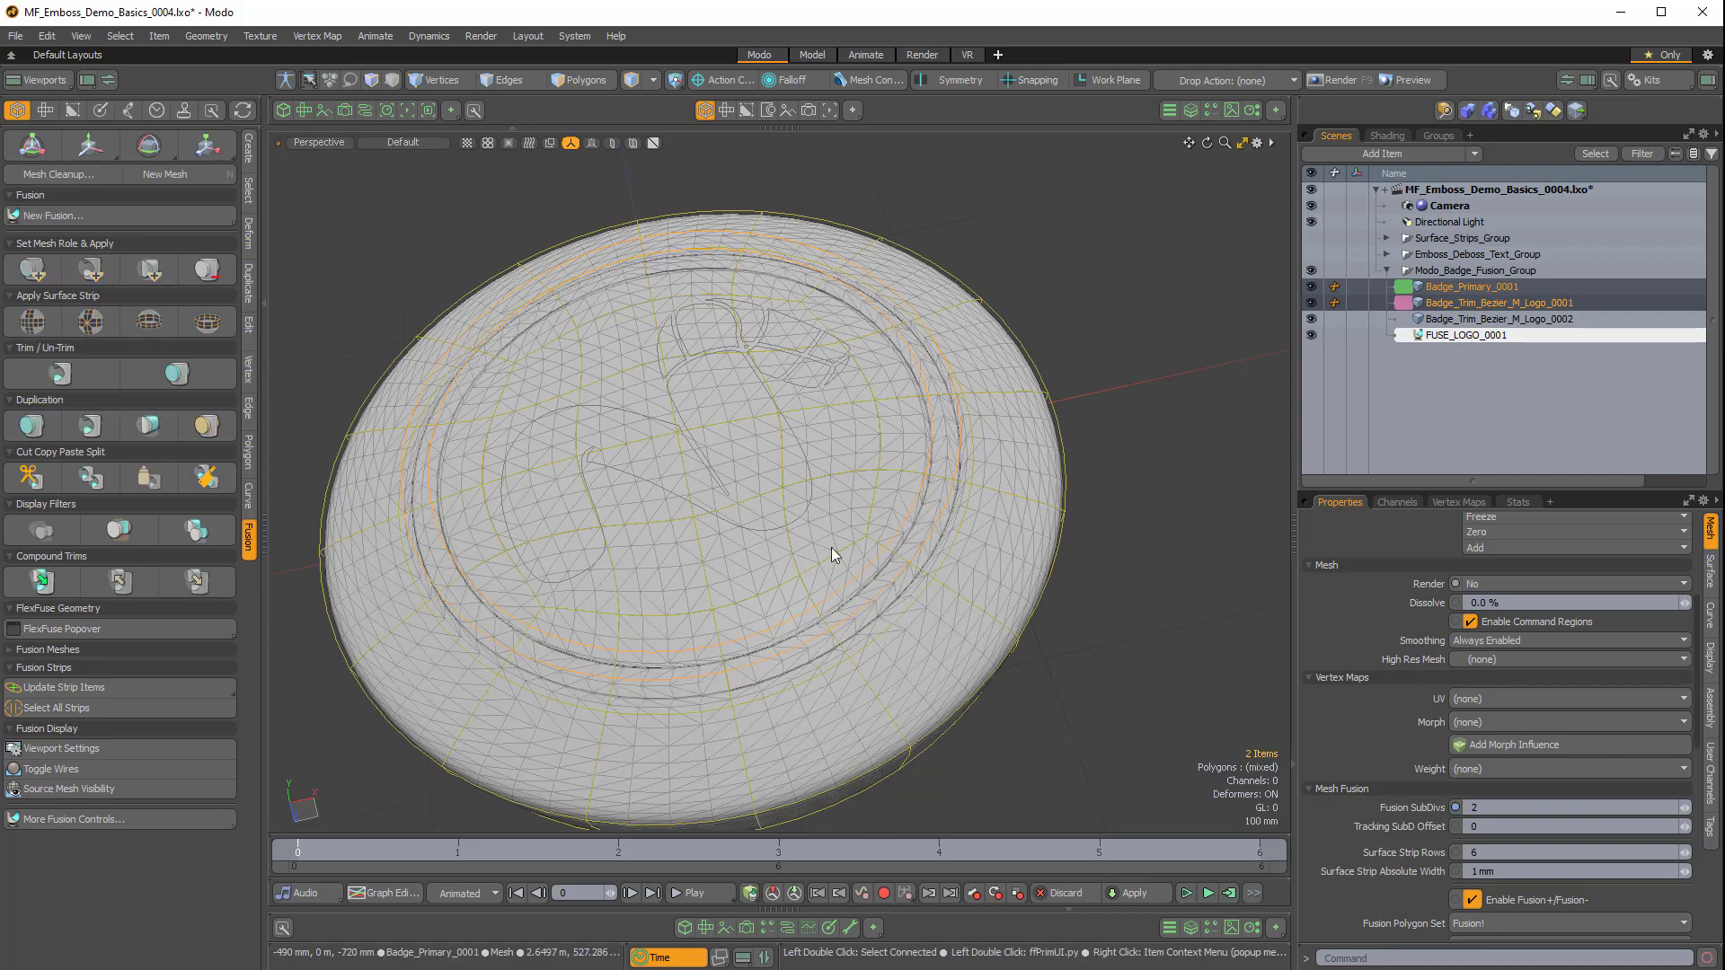
Set the ring curve Badge_Trim_Bezier_M_Logo_0001's Surface Strip Absolute Width to 6 mm and its Surface Strip Rows to 1.
alt+drag(831, 550, 917, 467)
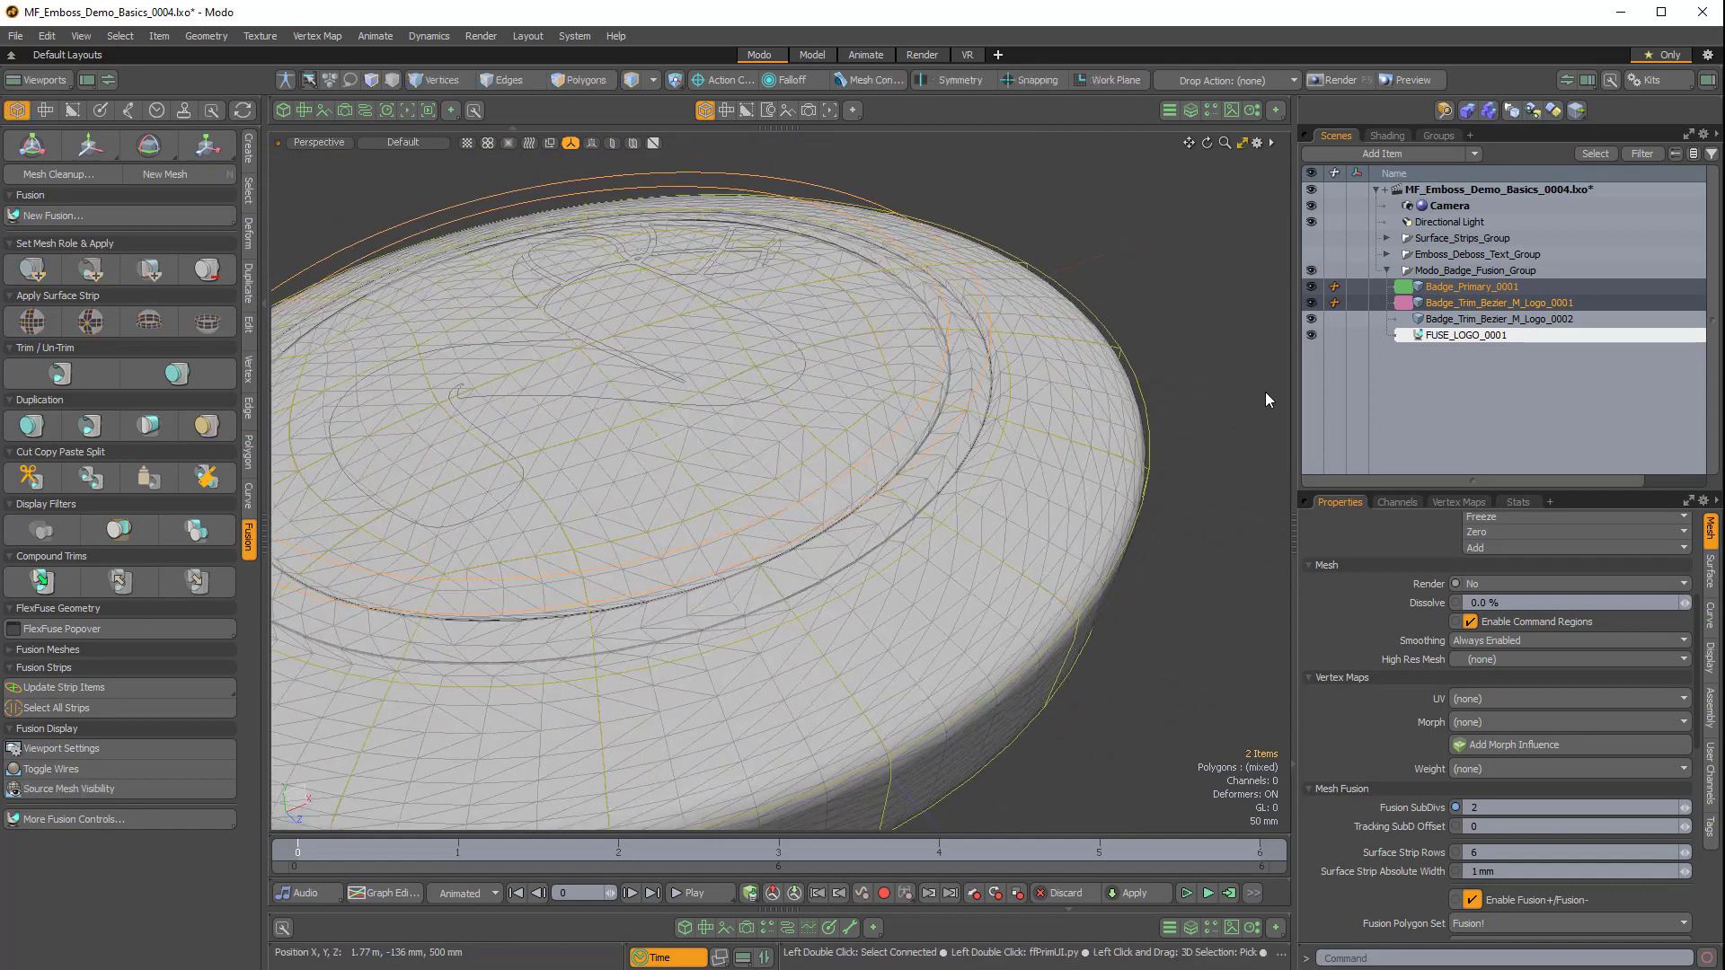
click(1473, 304)
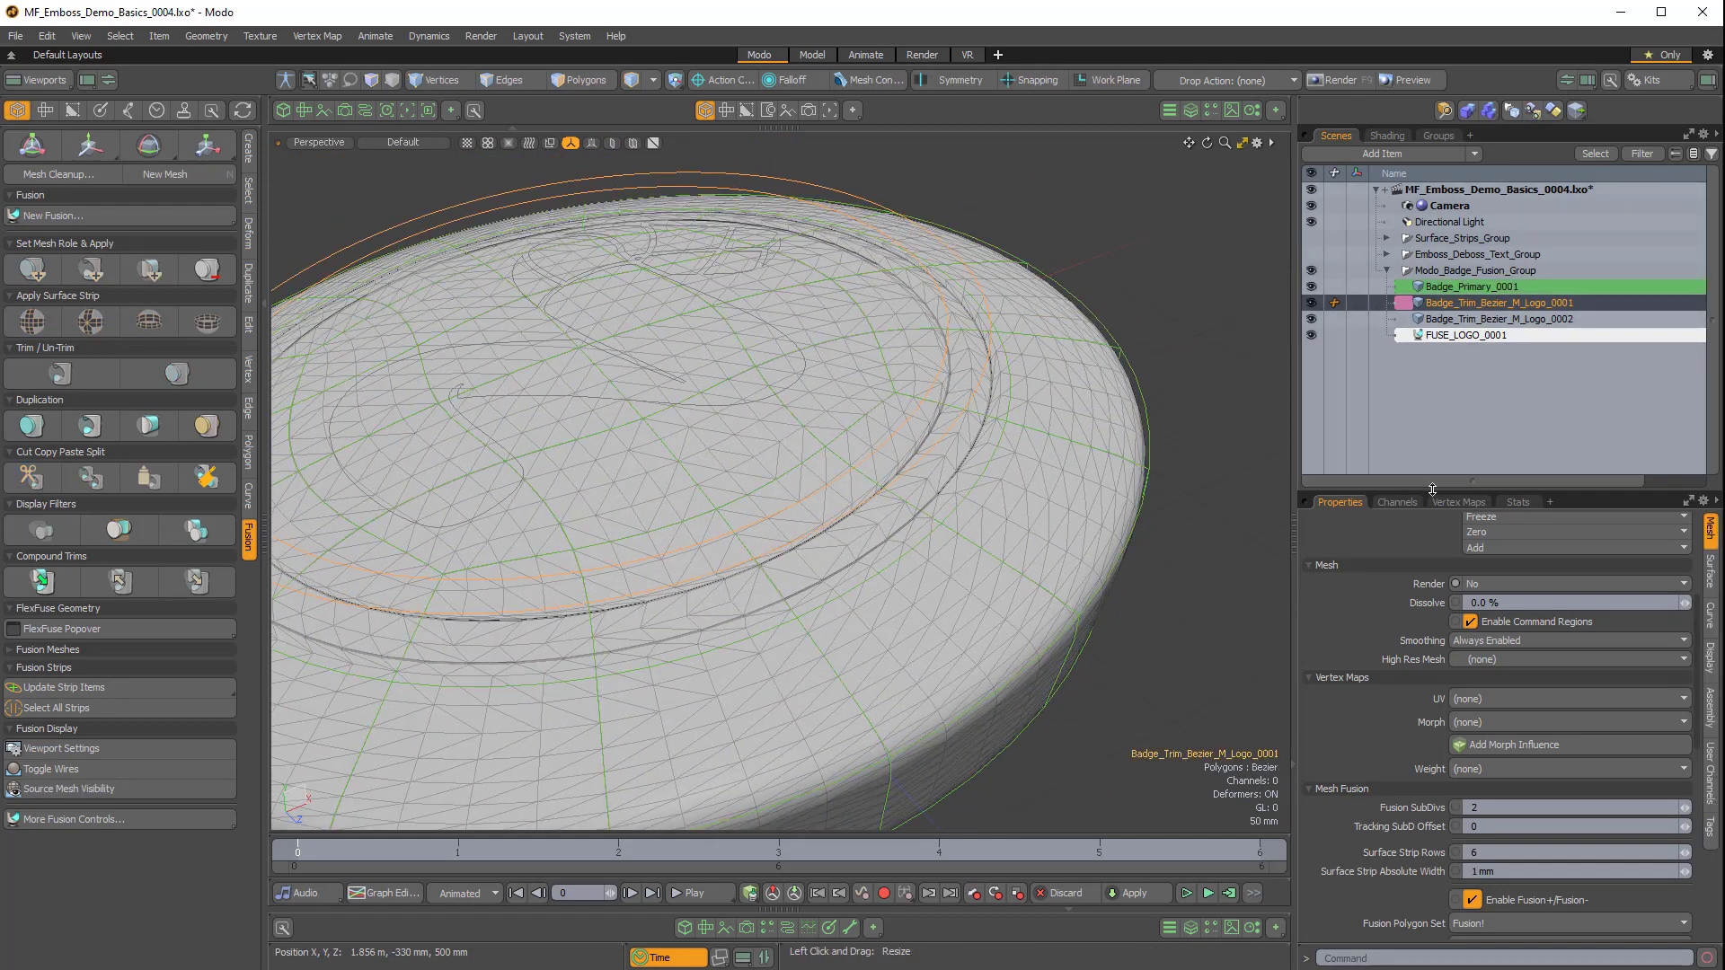
drag(1444, 490, 1442, 344)
scroll(1406, 620, down, 2)
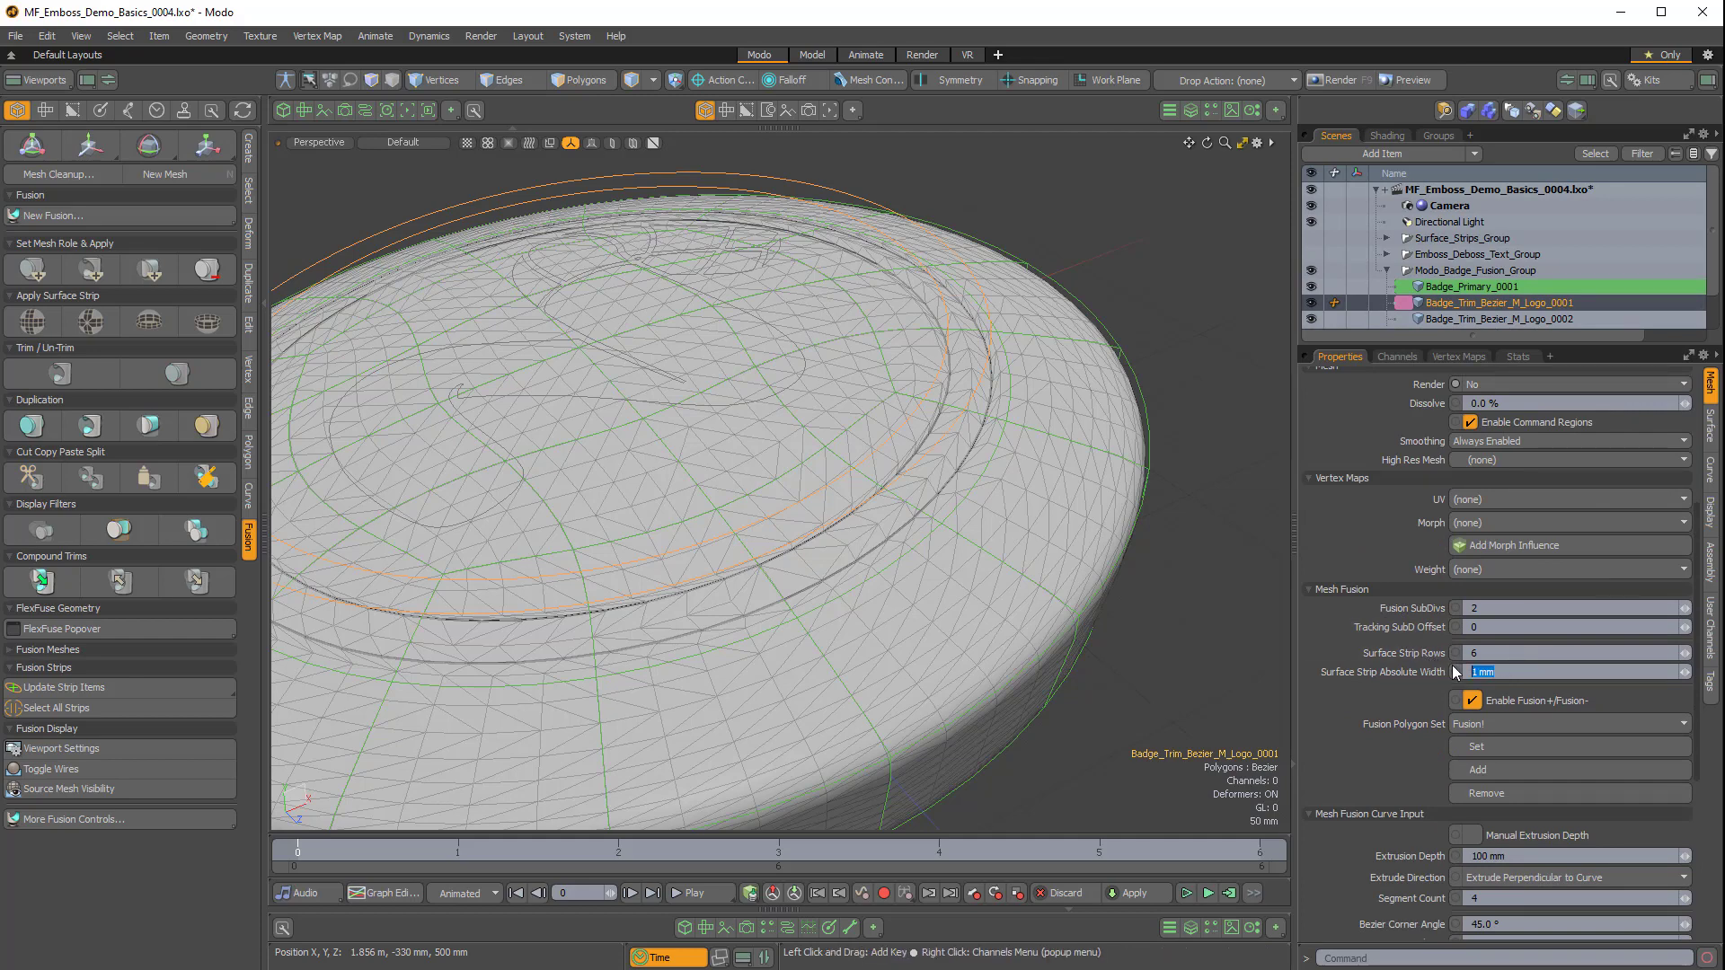
key(Return)
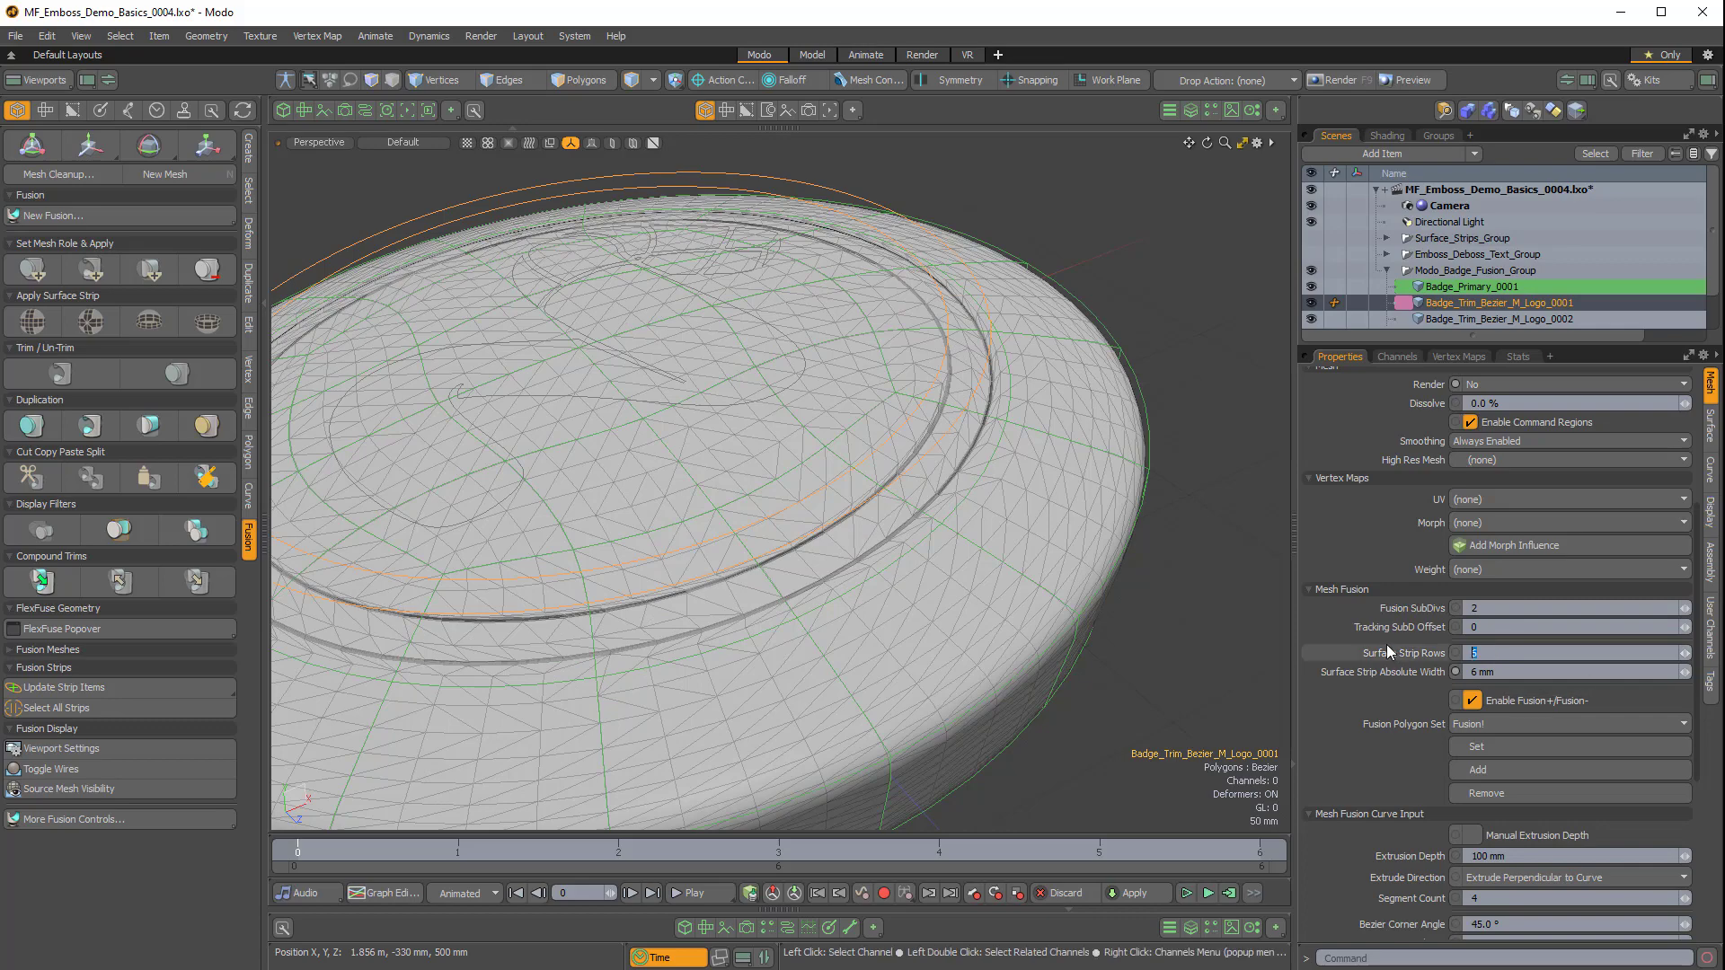
text(1)
key(Return)
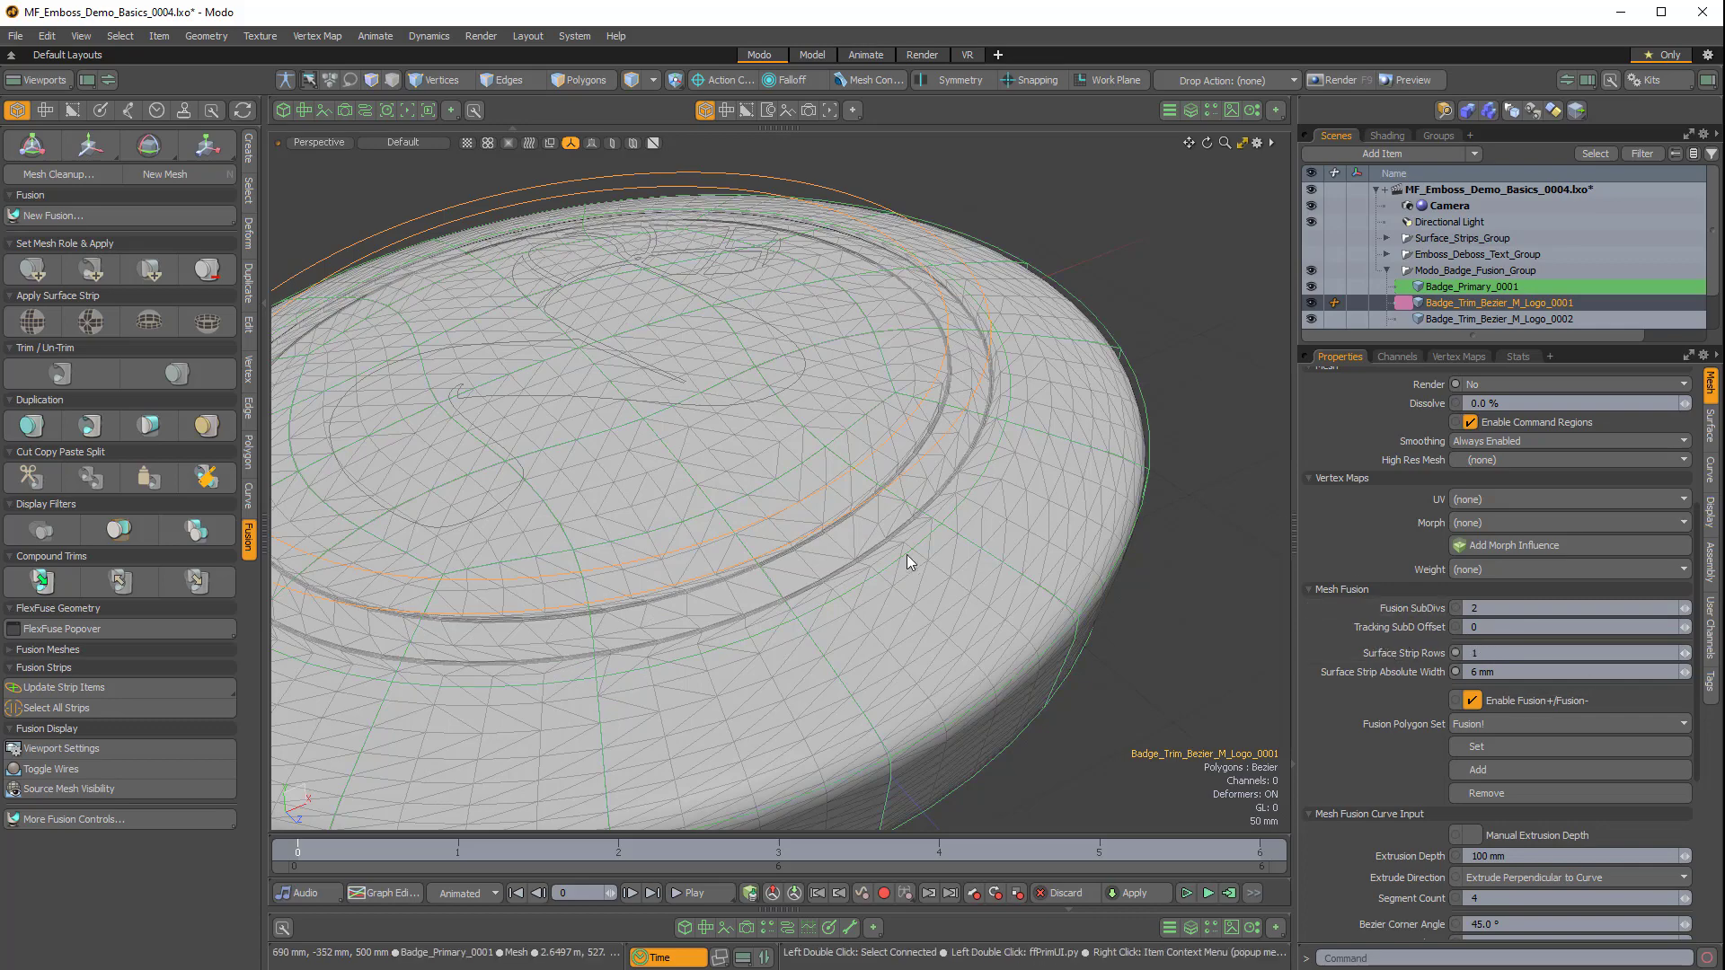
Try Manual Extrusion Depth on the ring curve and turn it back off.
alt+drag(907, 553, 979, 485)
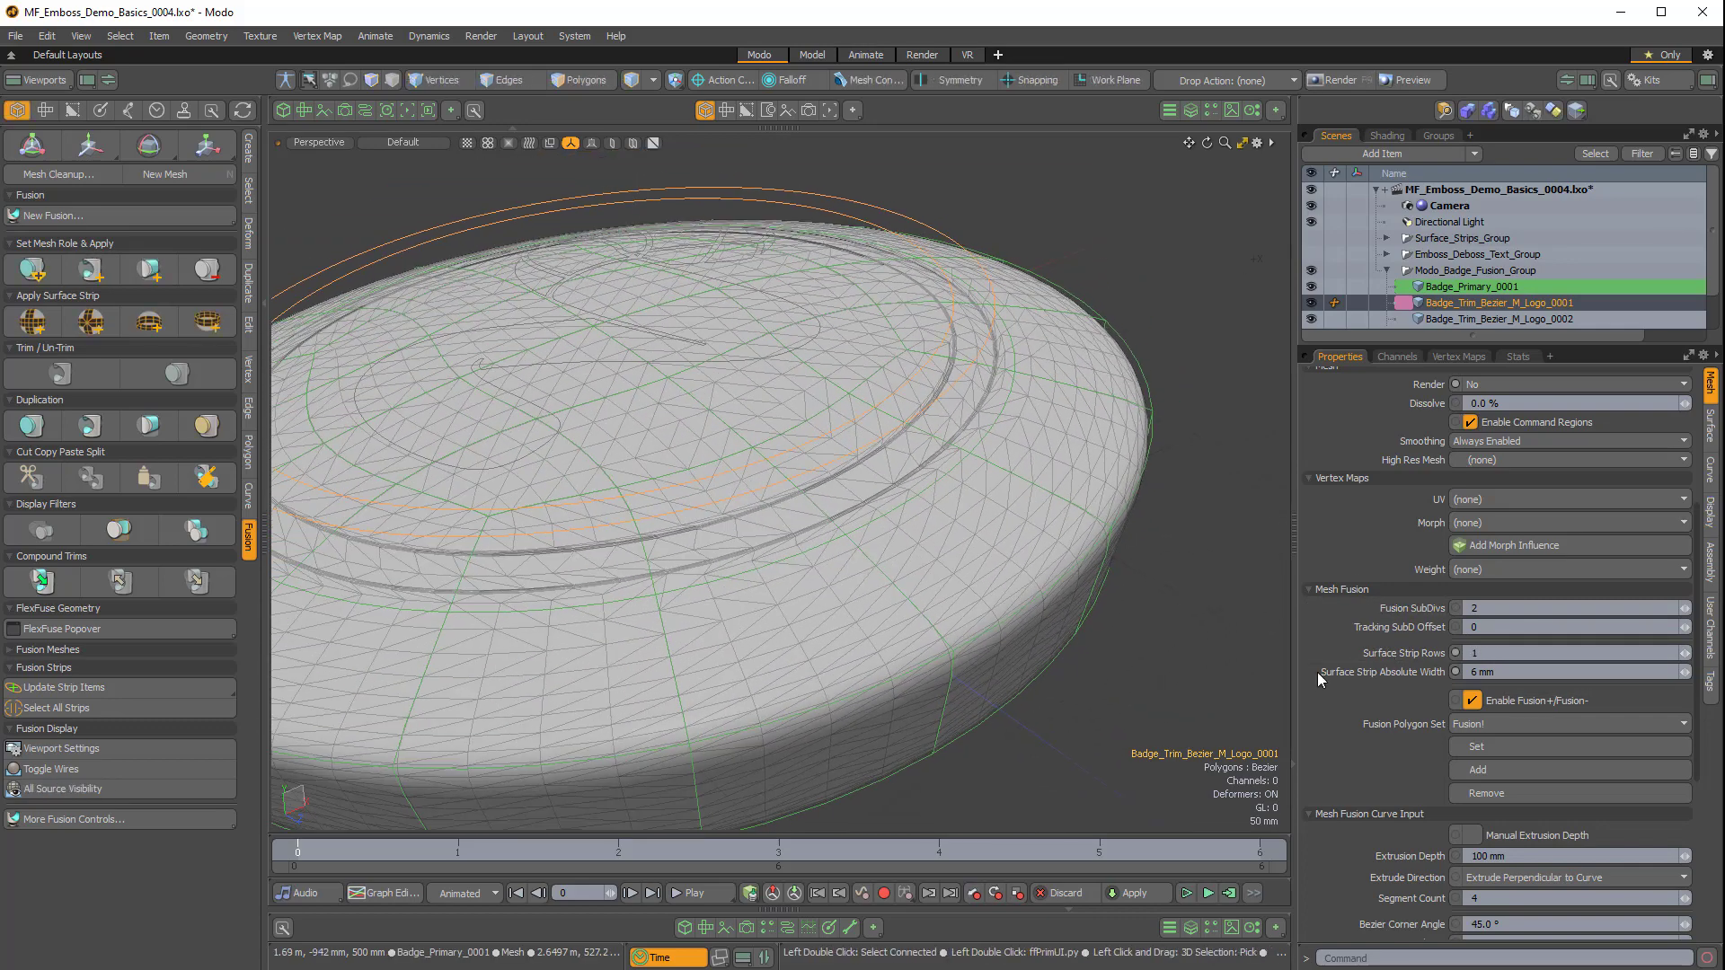
scroll(1491, 736, down, 3)
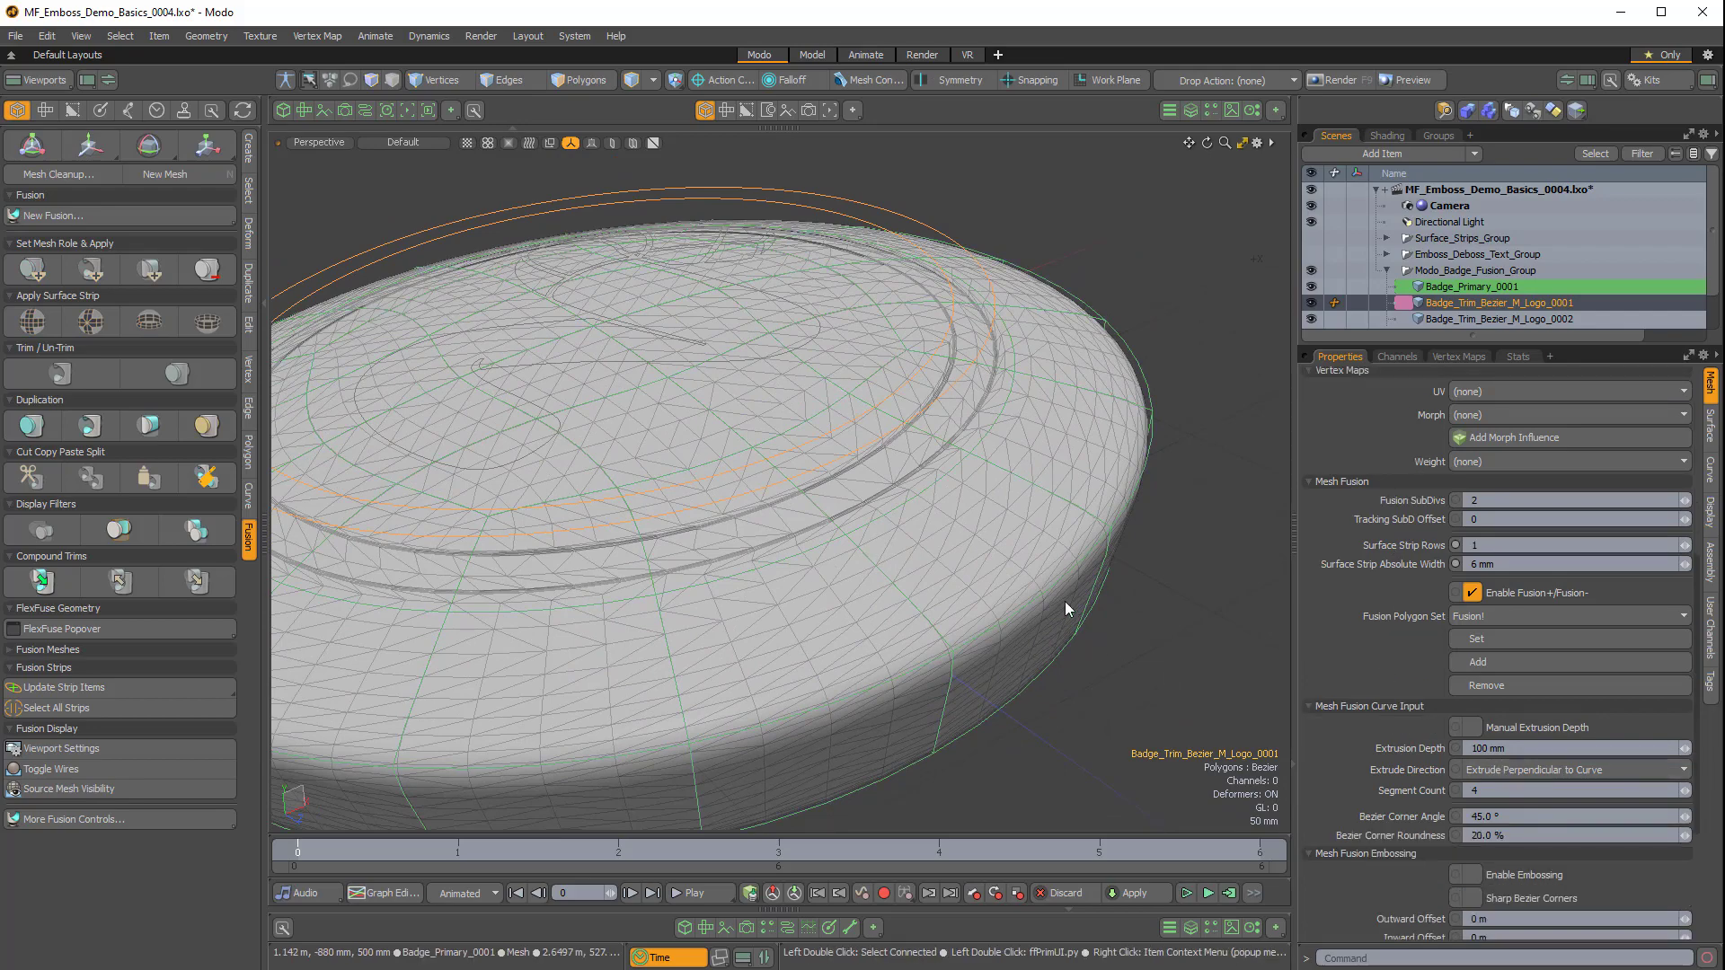
alt+drag(1033, 580, 1024, 503)
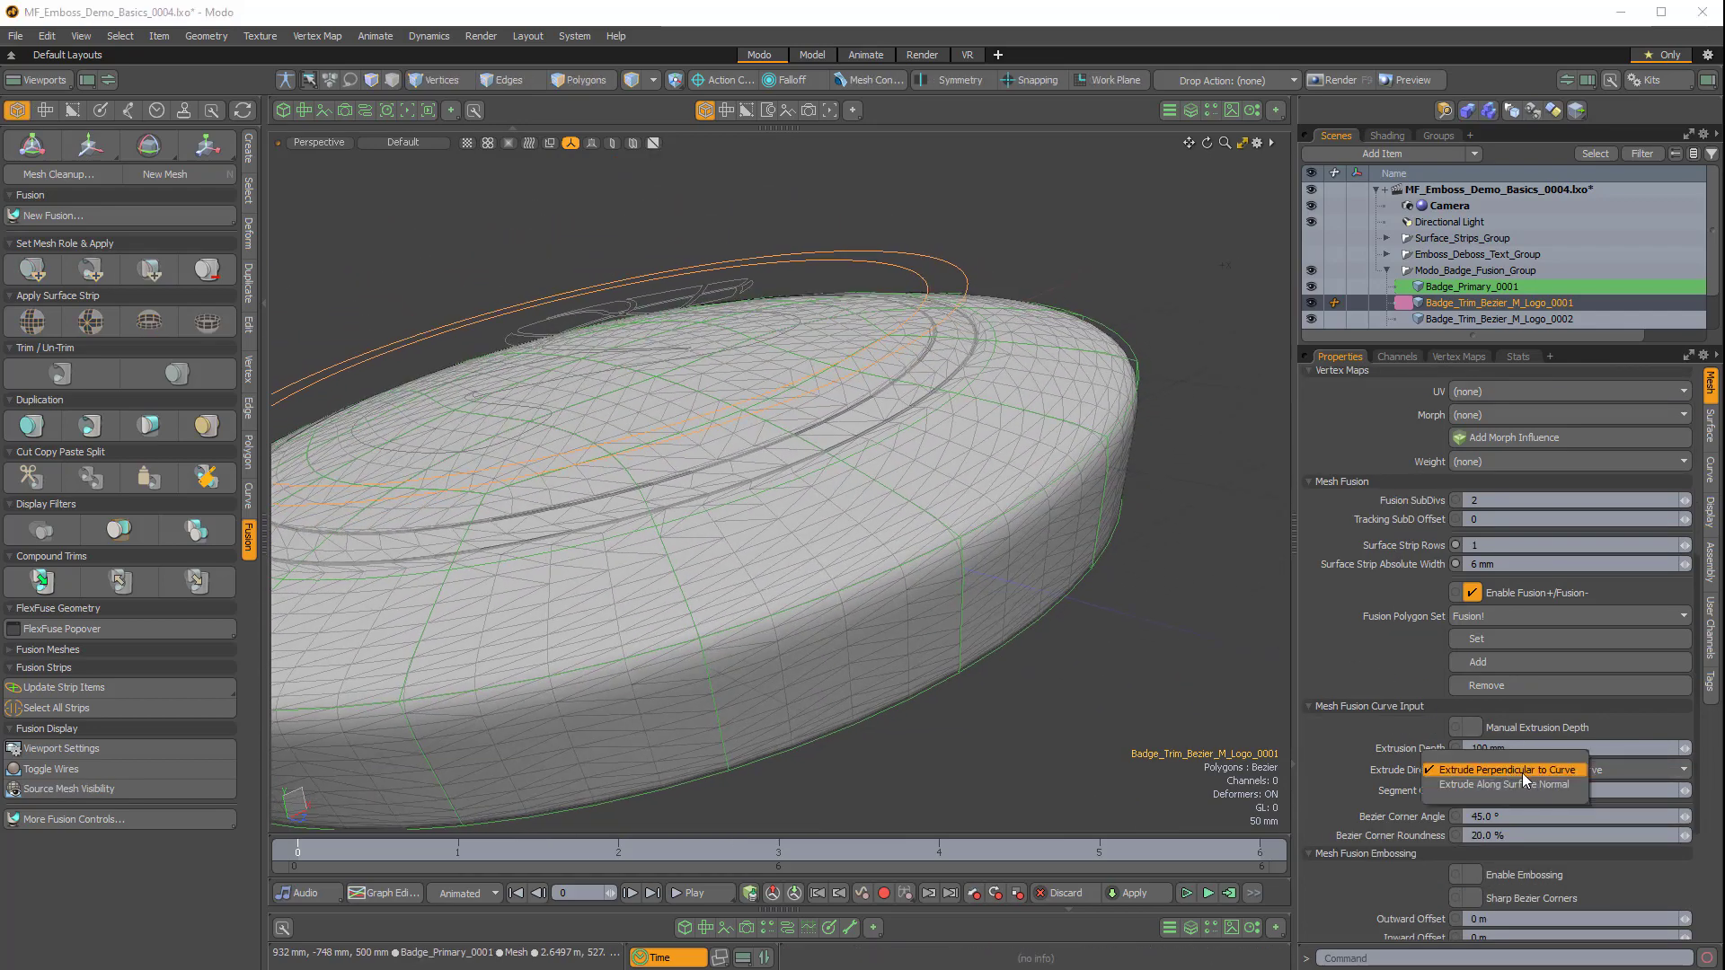
alt+drag(1134, 649, 683, 665)
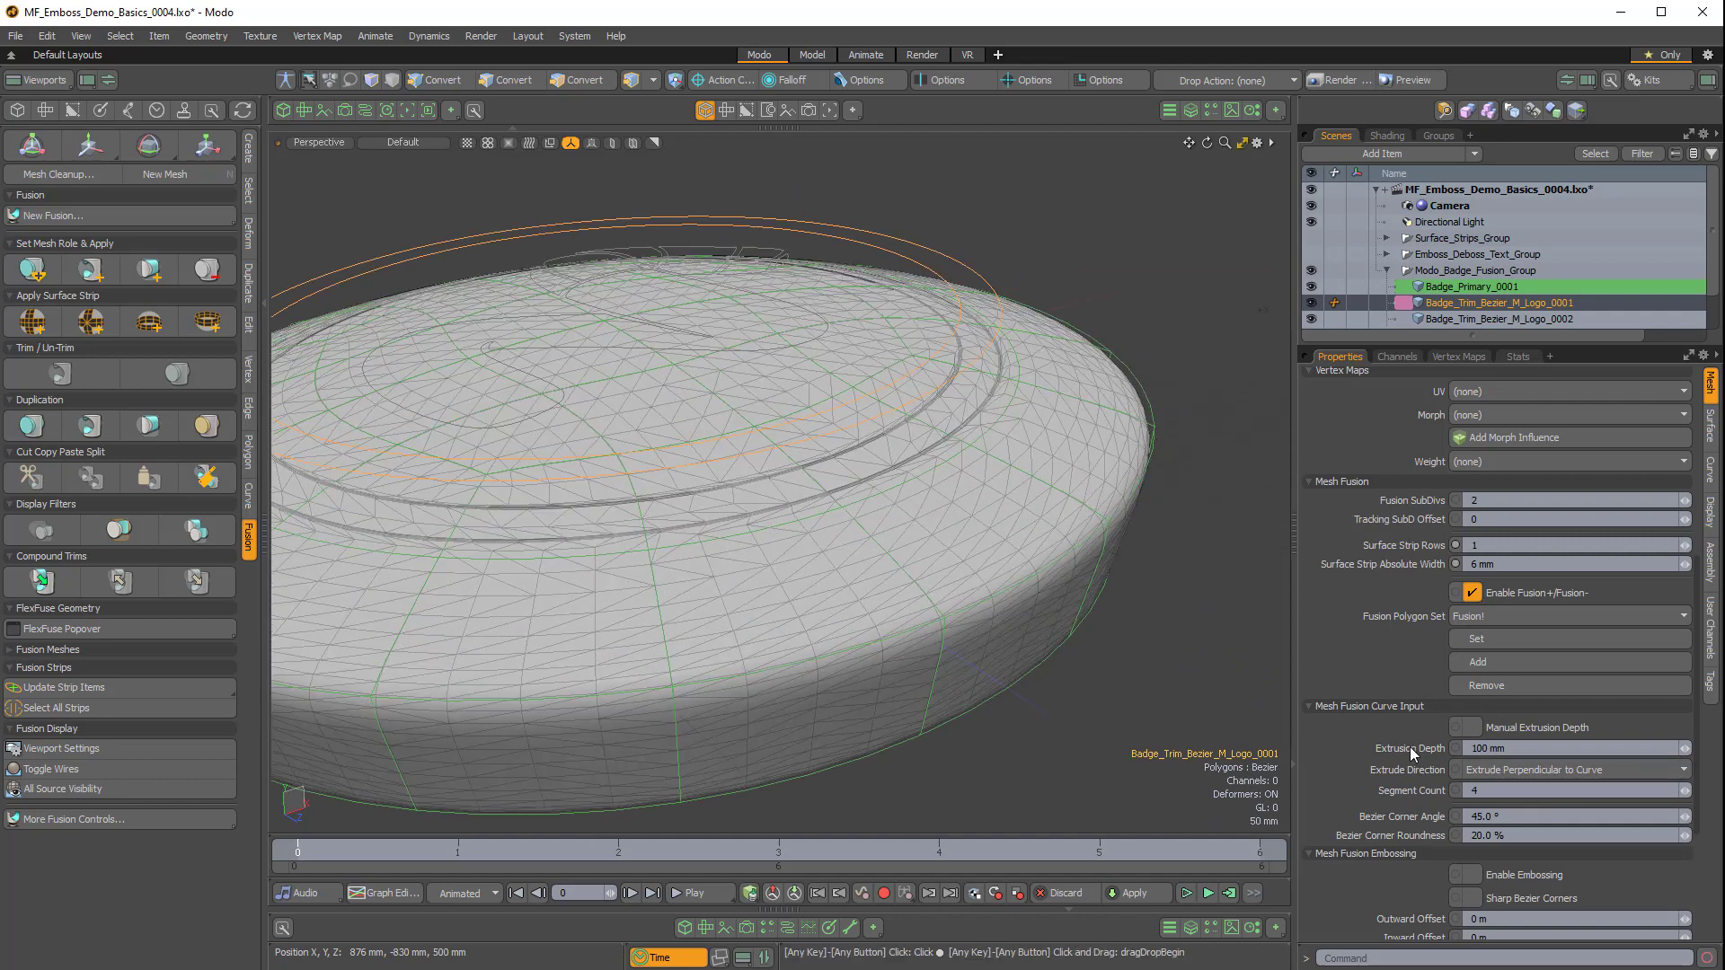
click(1473, 726)
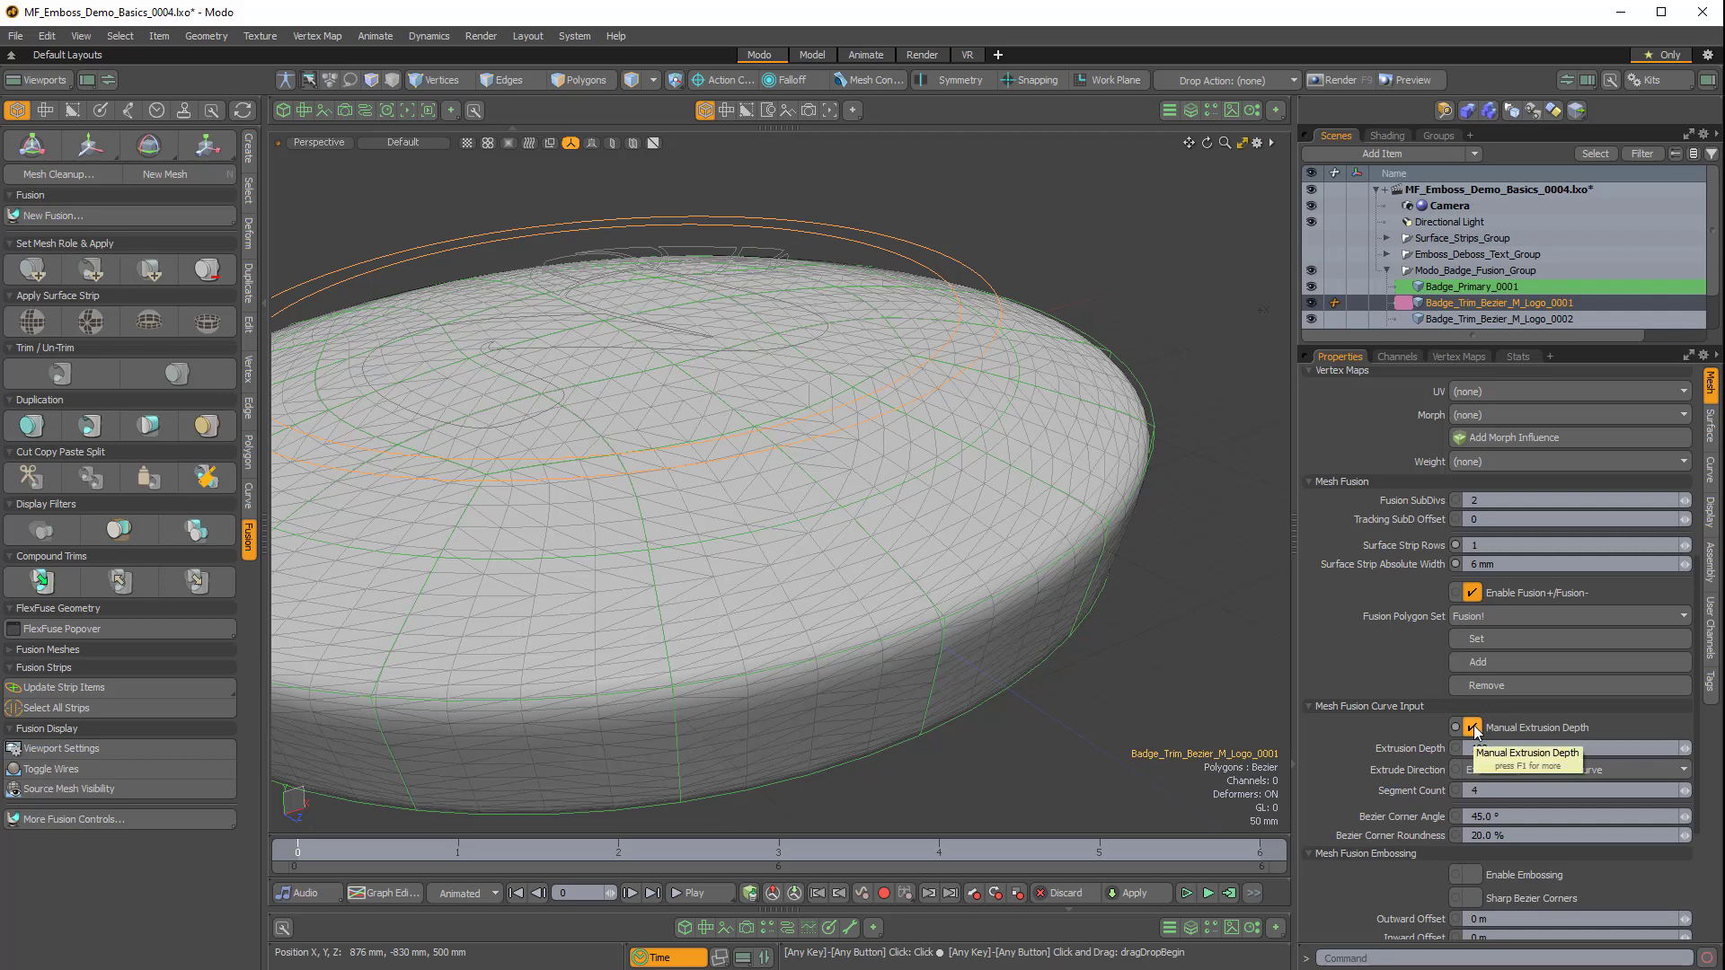
click(1473, 727)
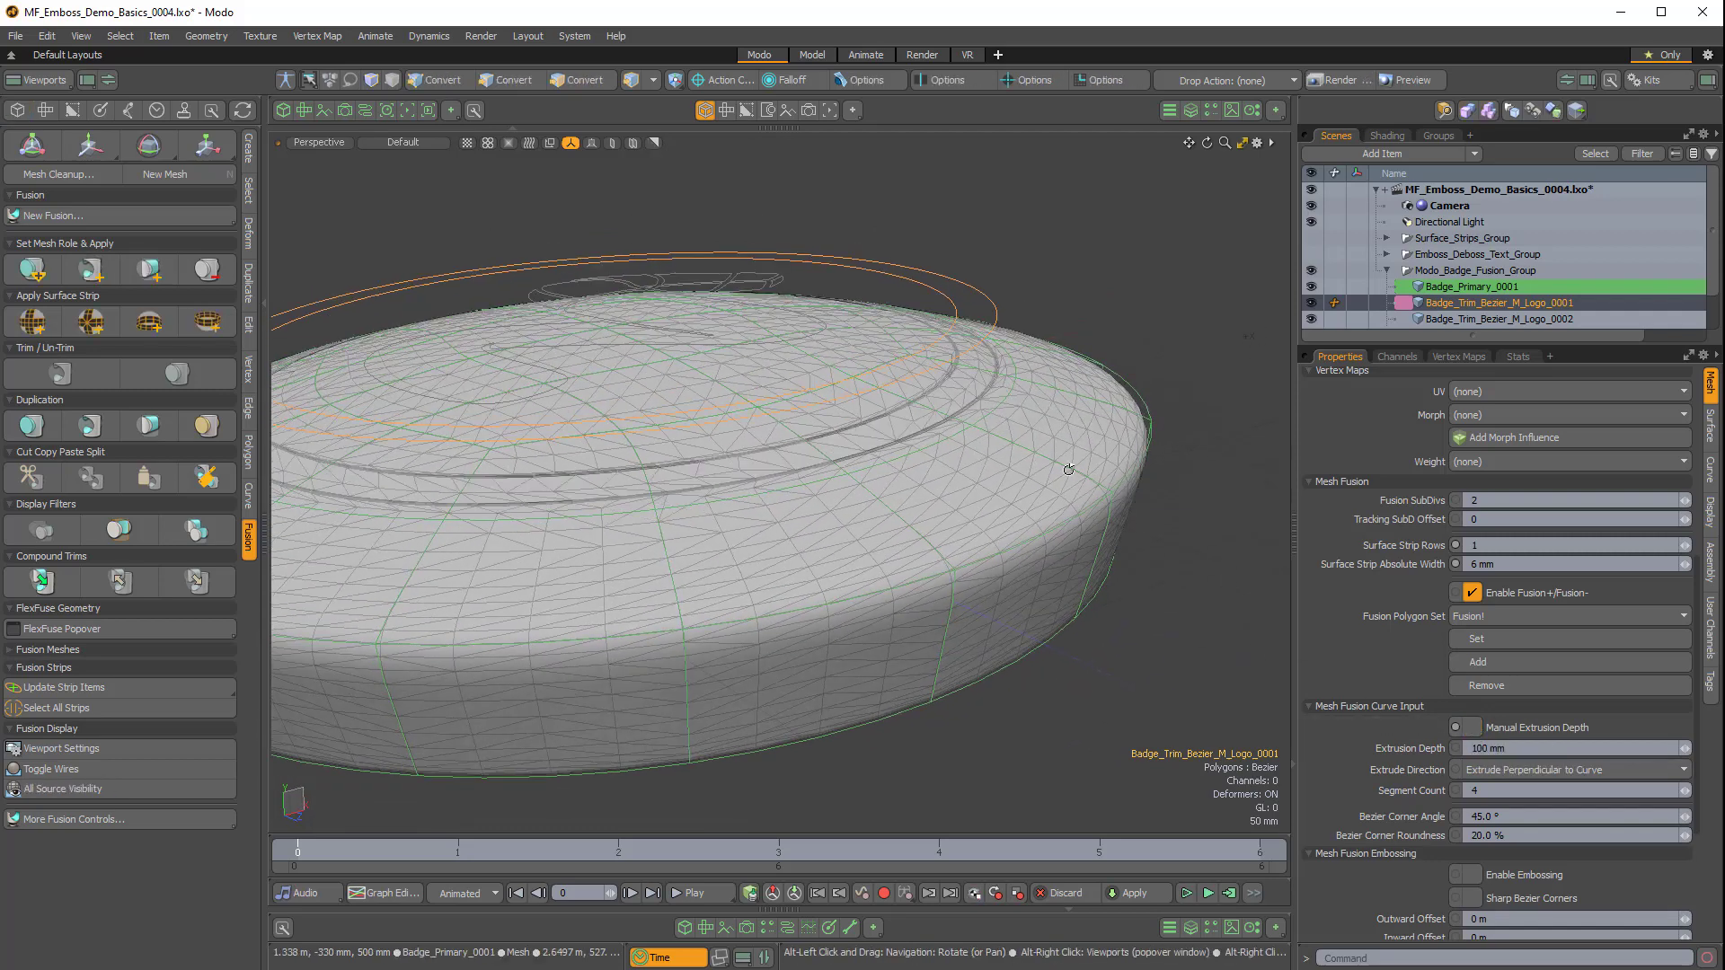
Turn on Enable Embossing and Sharp Bezier Corners for the ring curve.
scroll(1394, 744, down, 1)
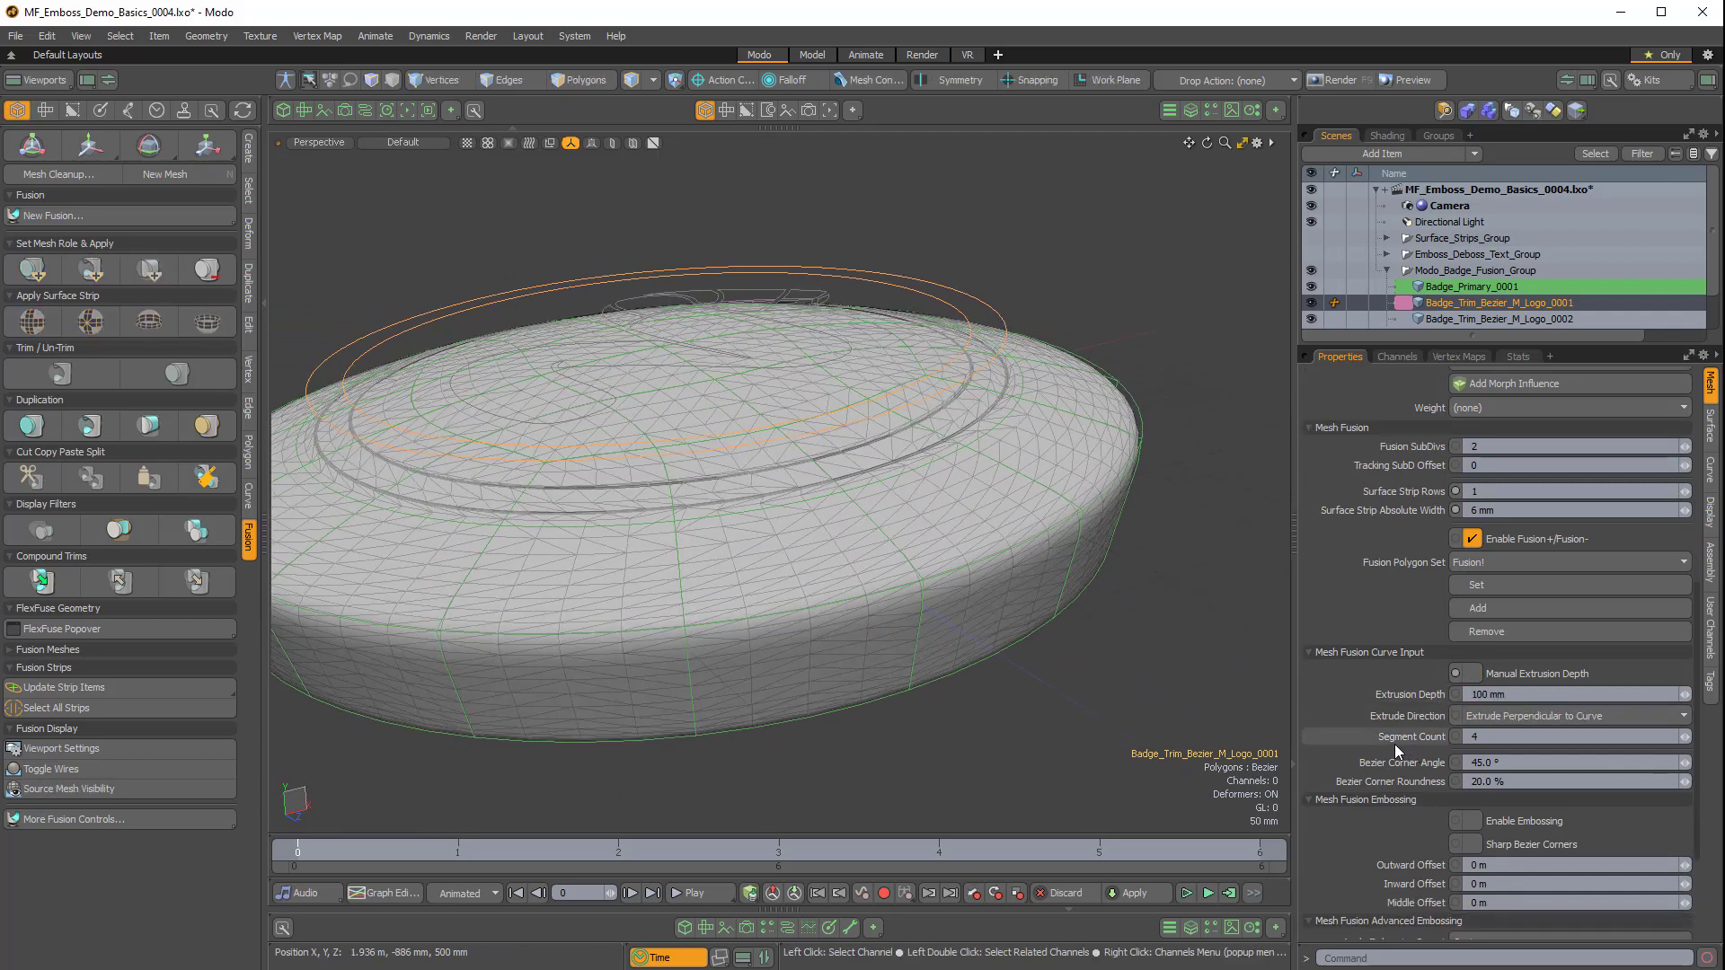
click(1474, 818)
alt+drag(1034, 529, 974, 443)
scroll(974, 443, up, 3)
click(1473, 843)
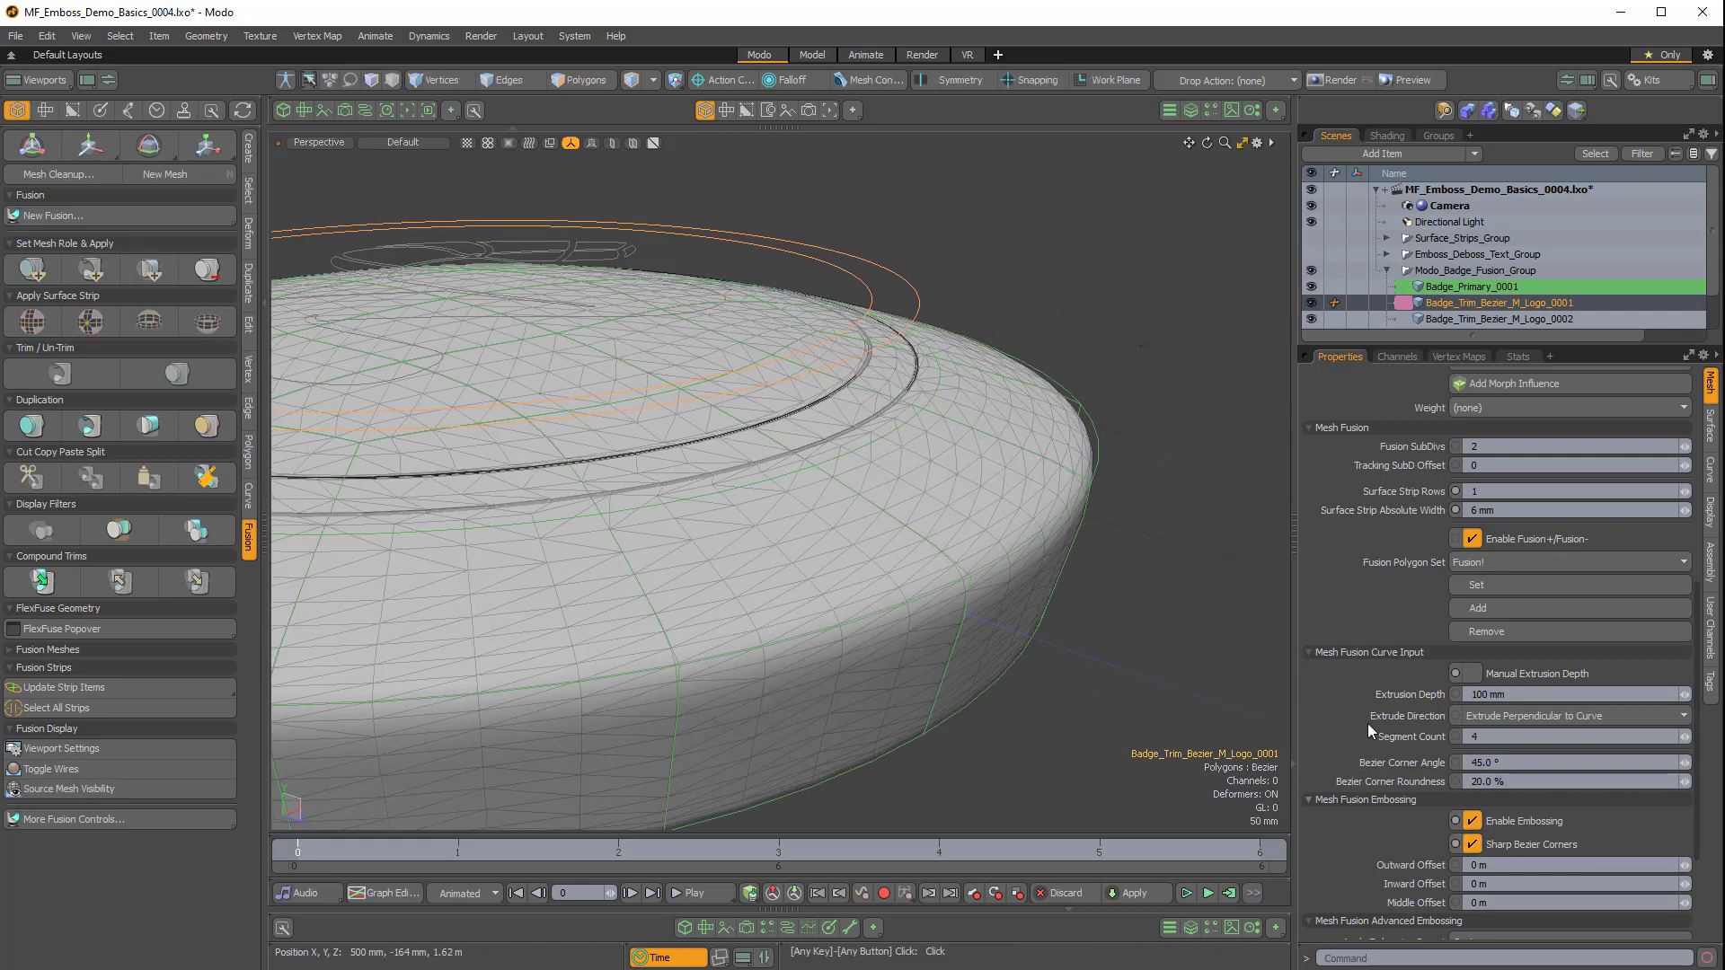
Set the ring curve's embossing Middle Offset to -16 mm.
alt+drag(868, 408, 999, 485)
scroll(925, 415, up, 3)
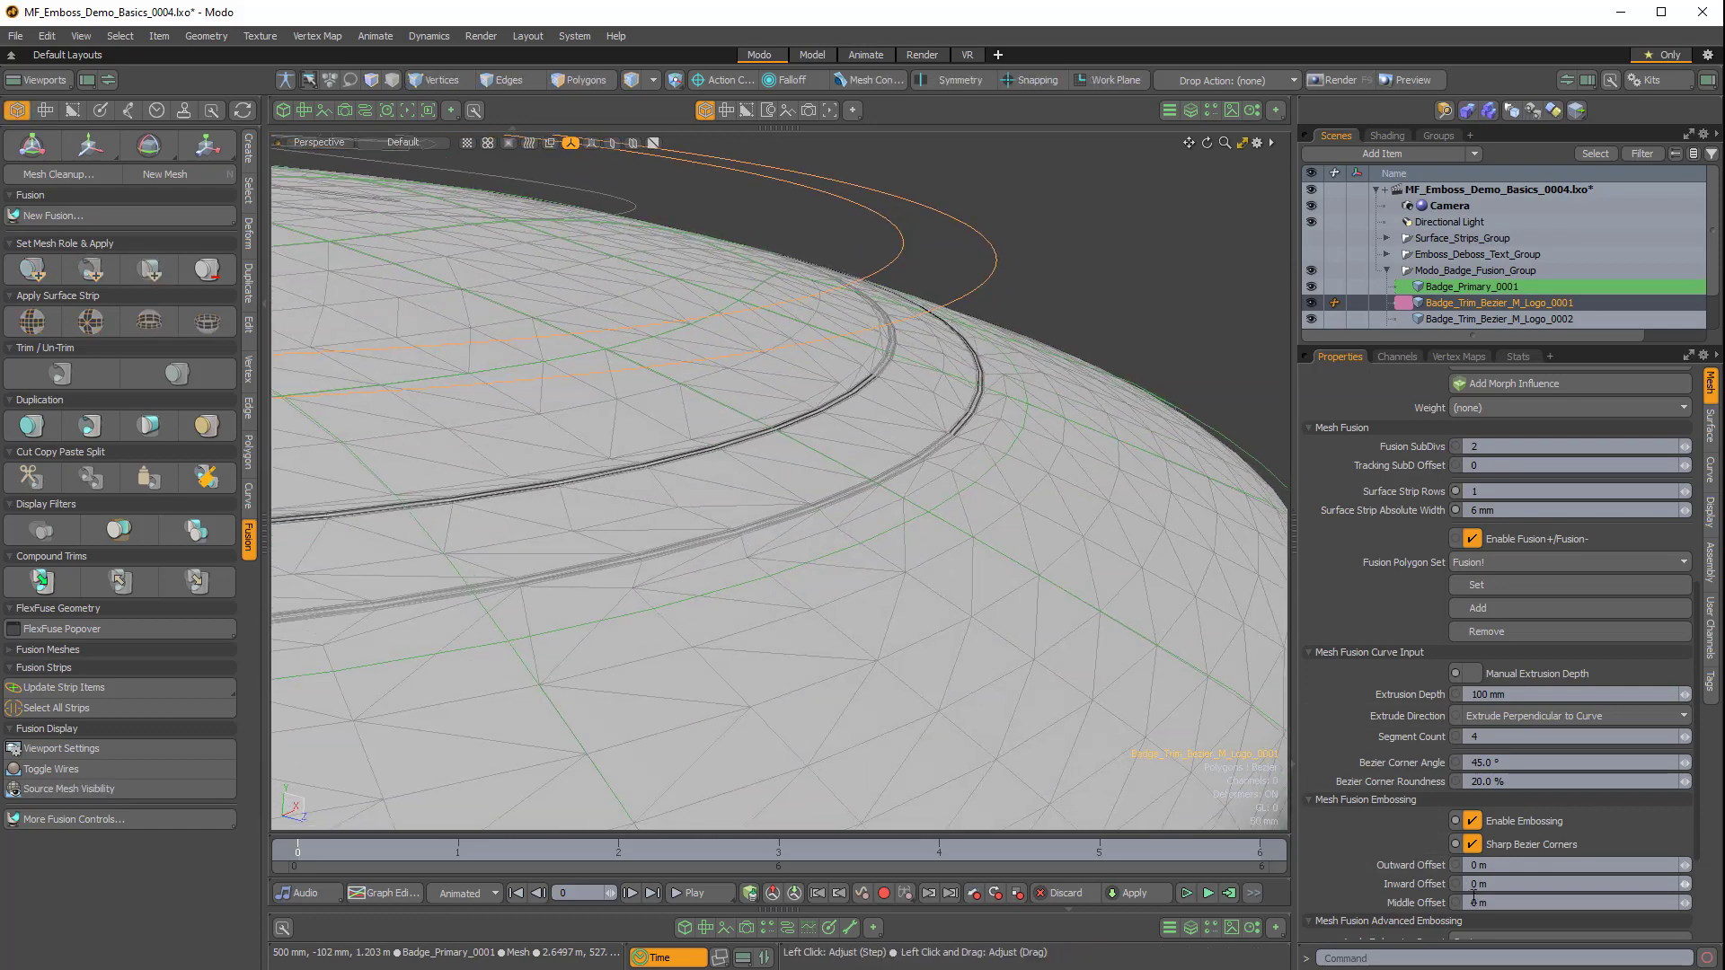
drag(1455, 894, 1442, 889)
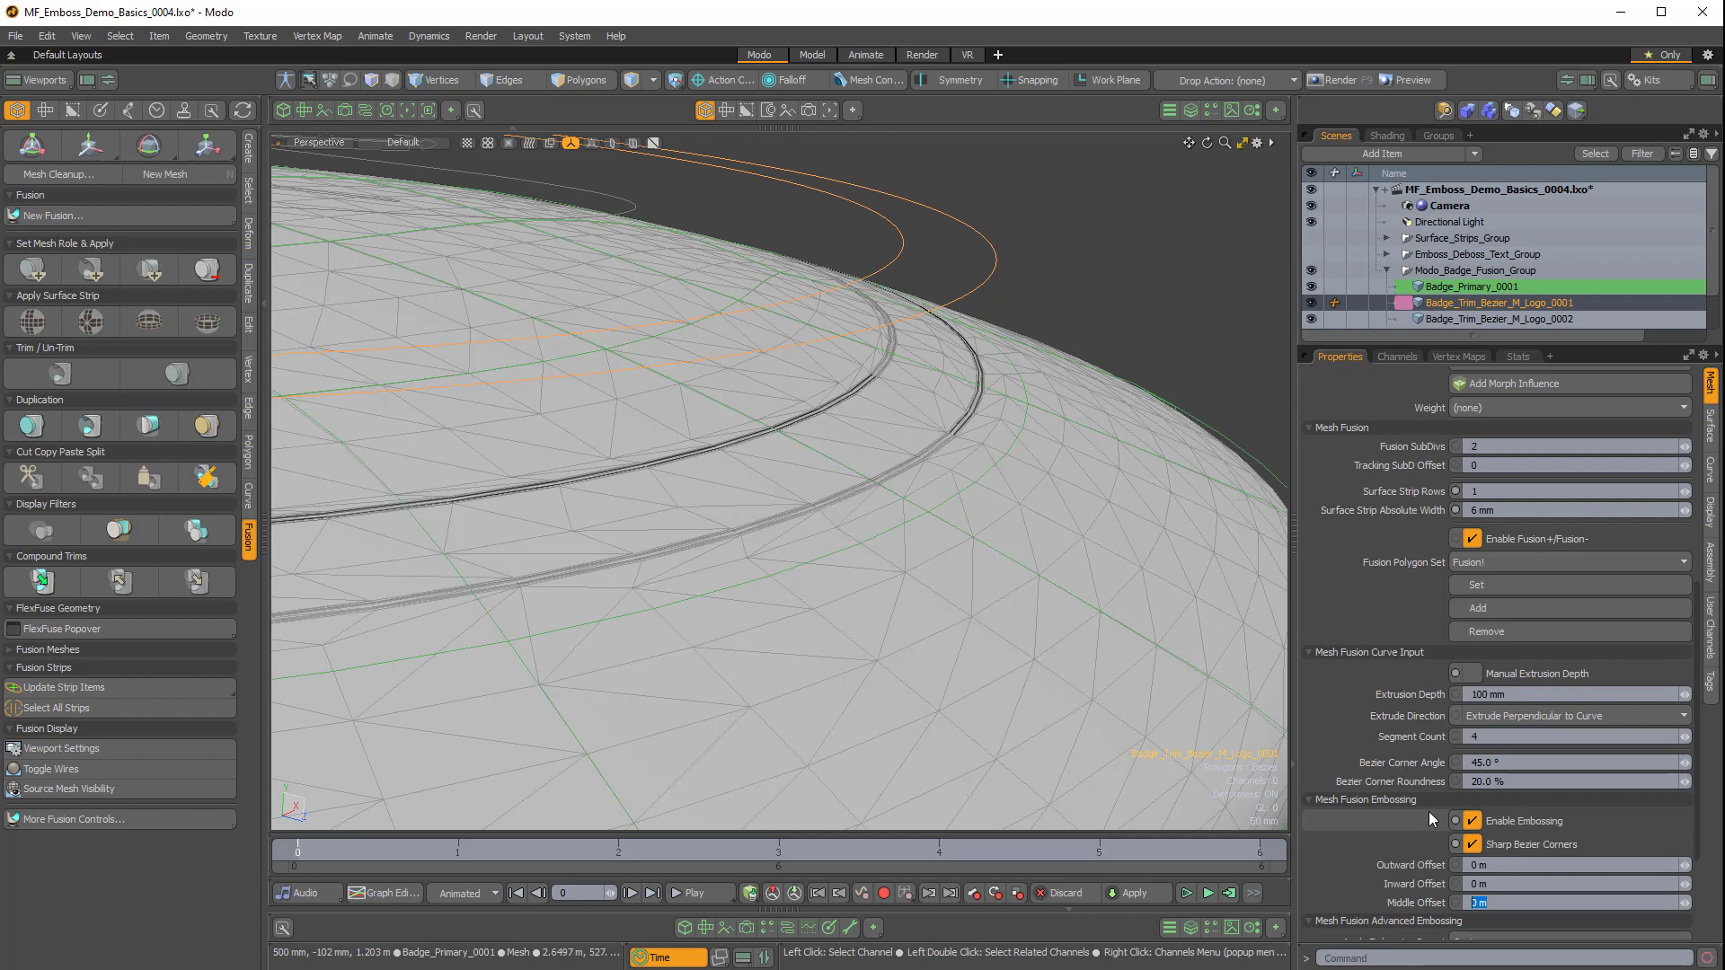
text(-16)
key(Return)
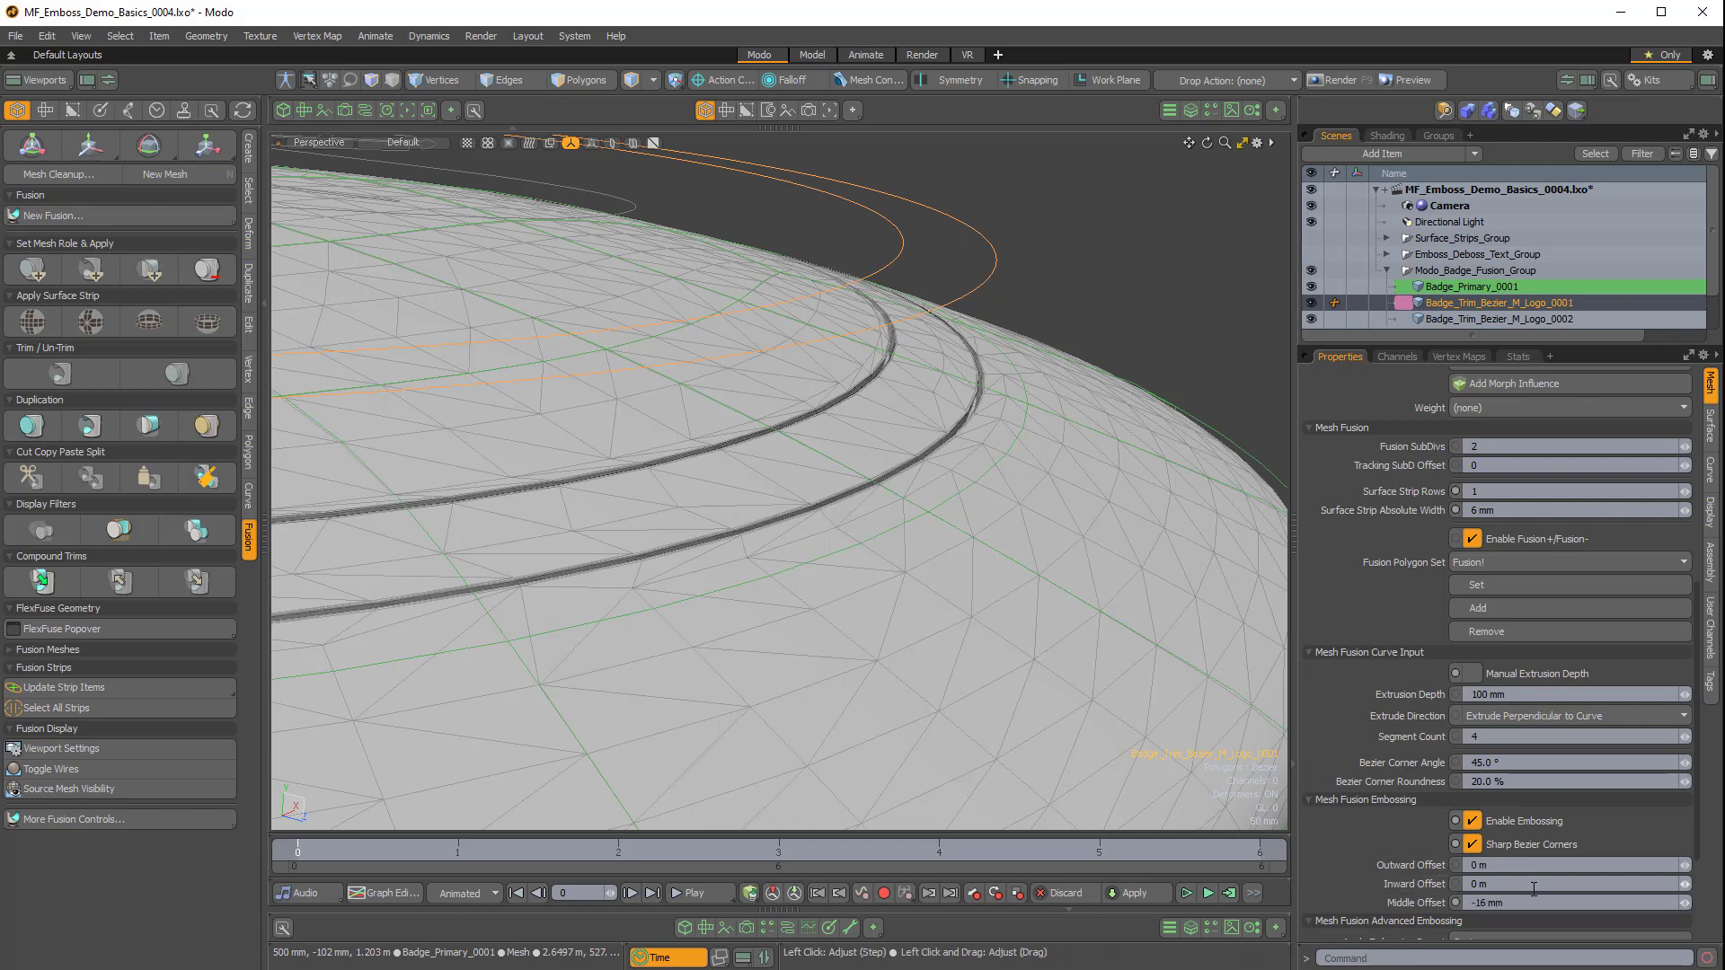
Set the ring curve's embossing Inward Offset to -12 mm and check the stepped ring up close.
click(1529, 885)
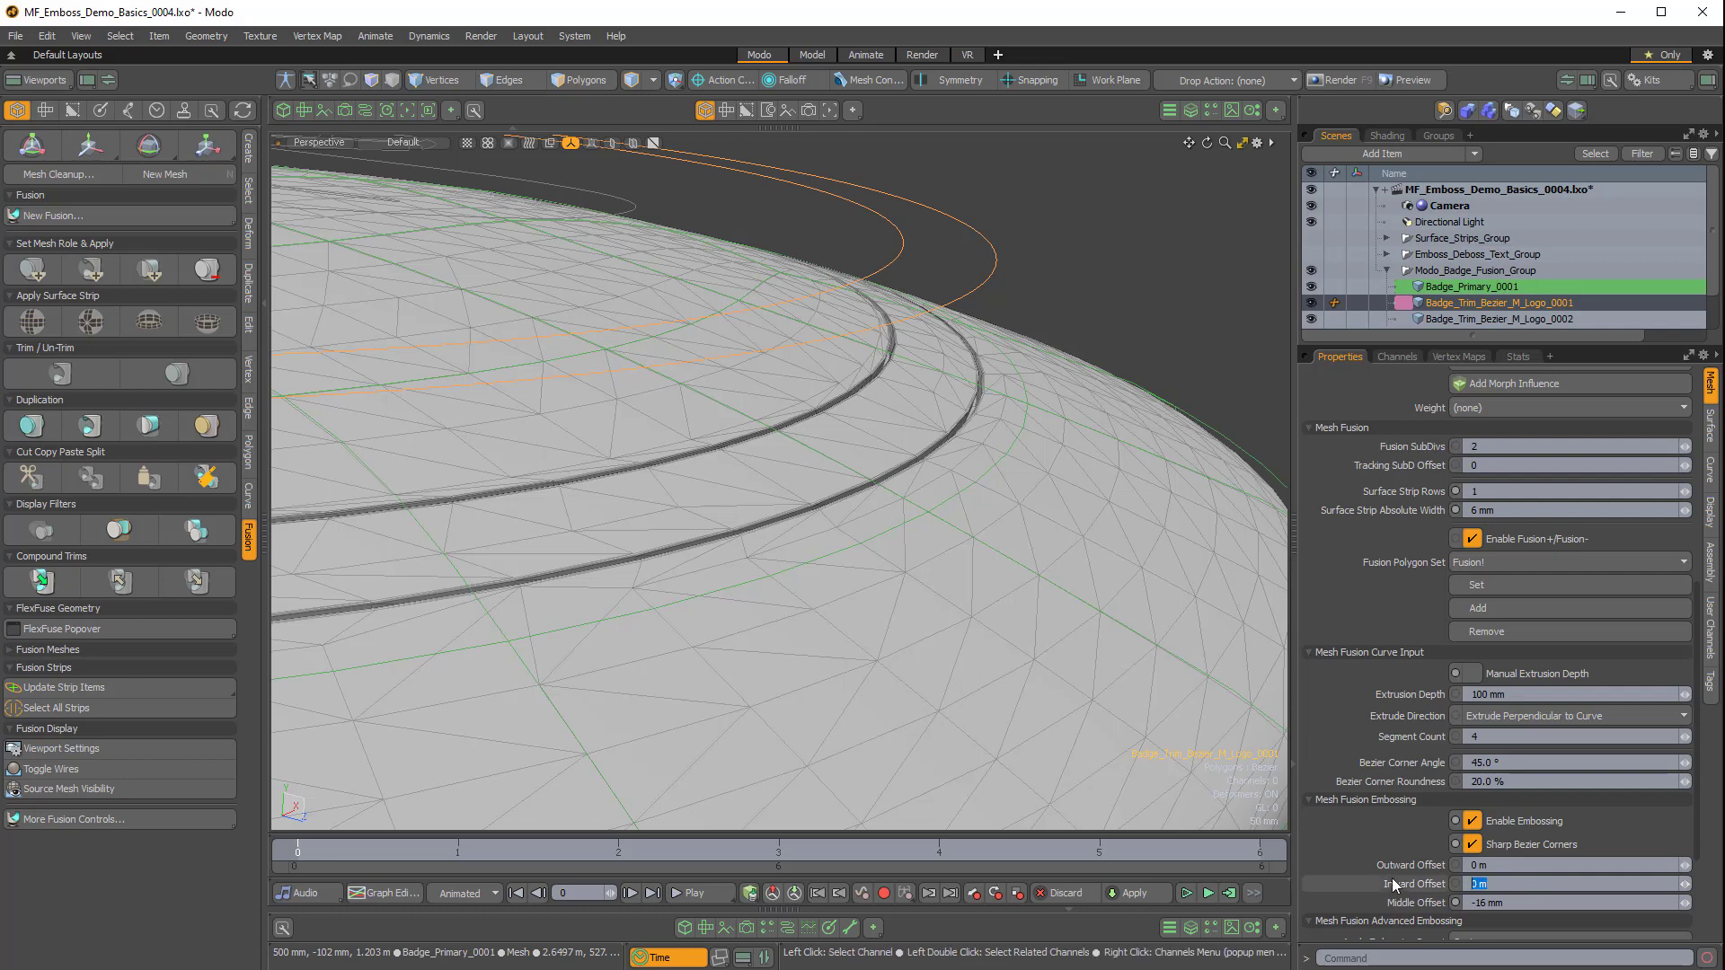
key(Return)
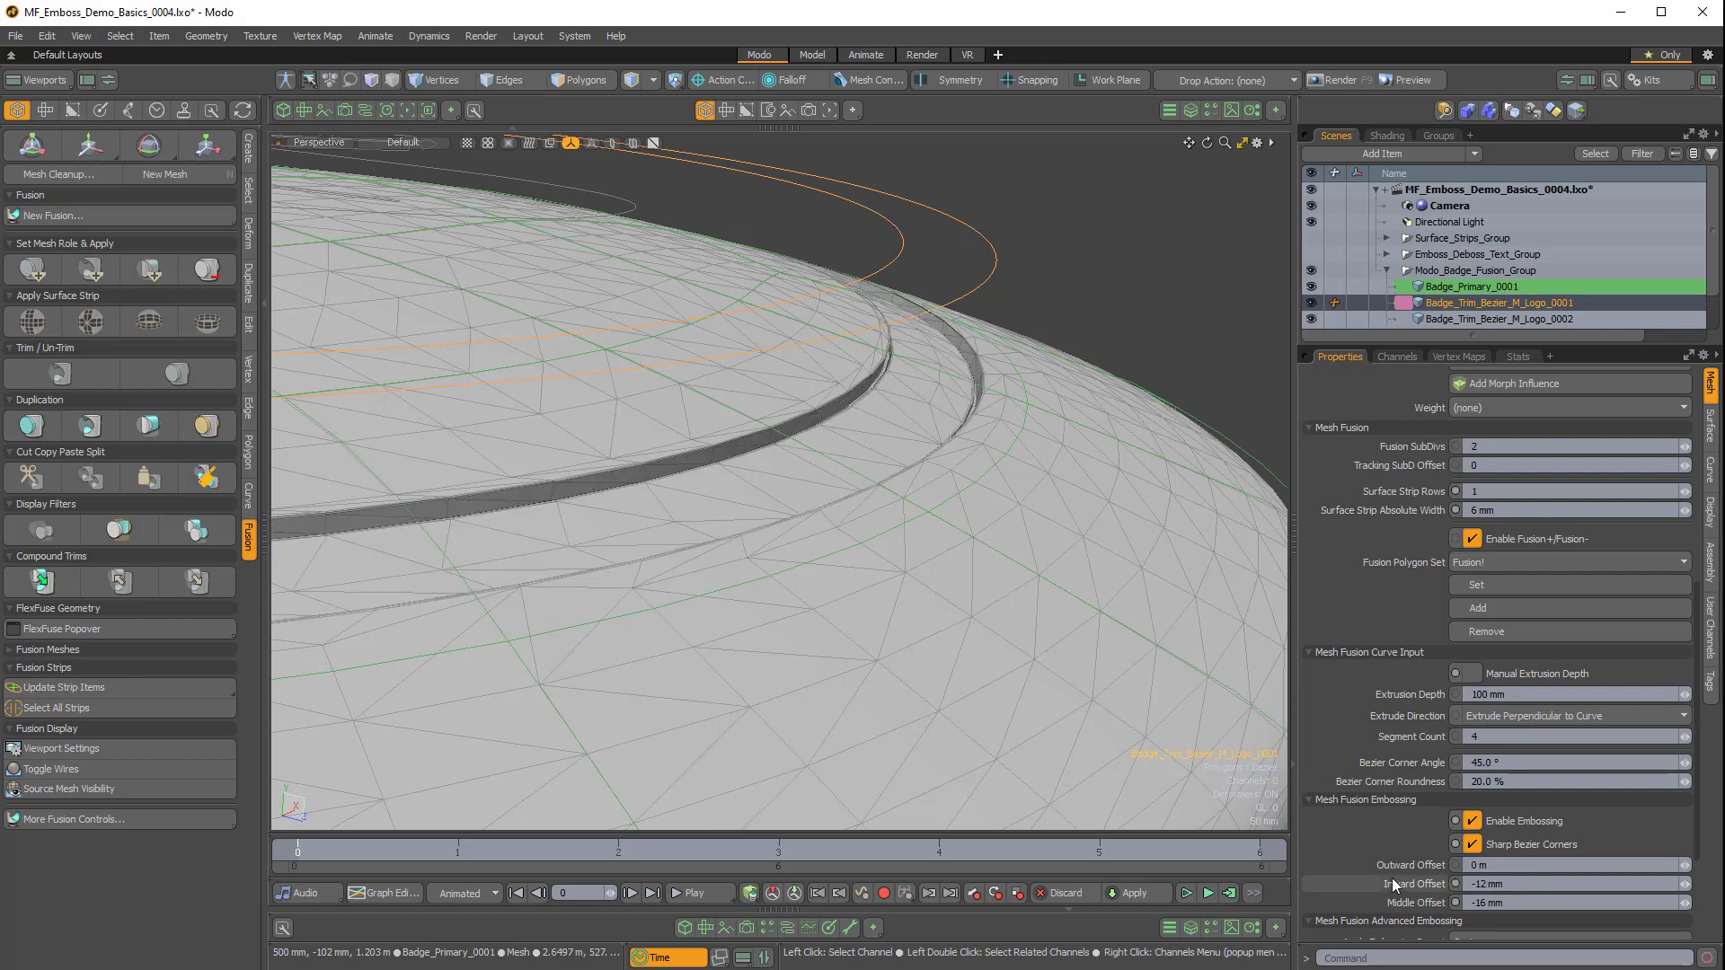
scroll(984, 388, up, 5)
alt+drag(881, 427, 949, 388)
scroll(943, 386, down, 5)
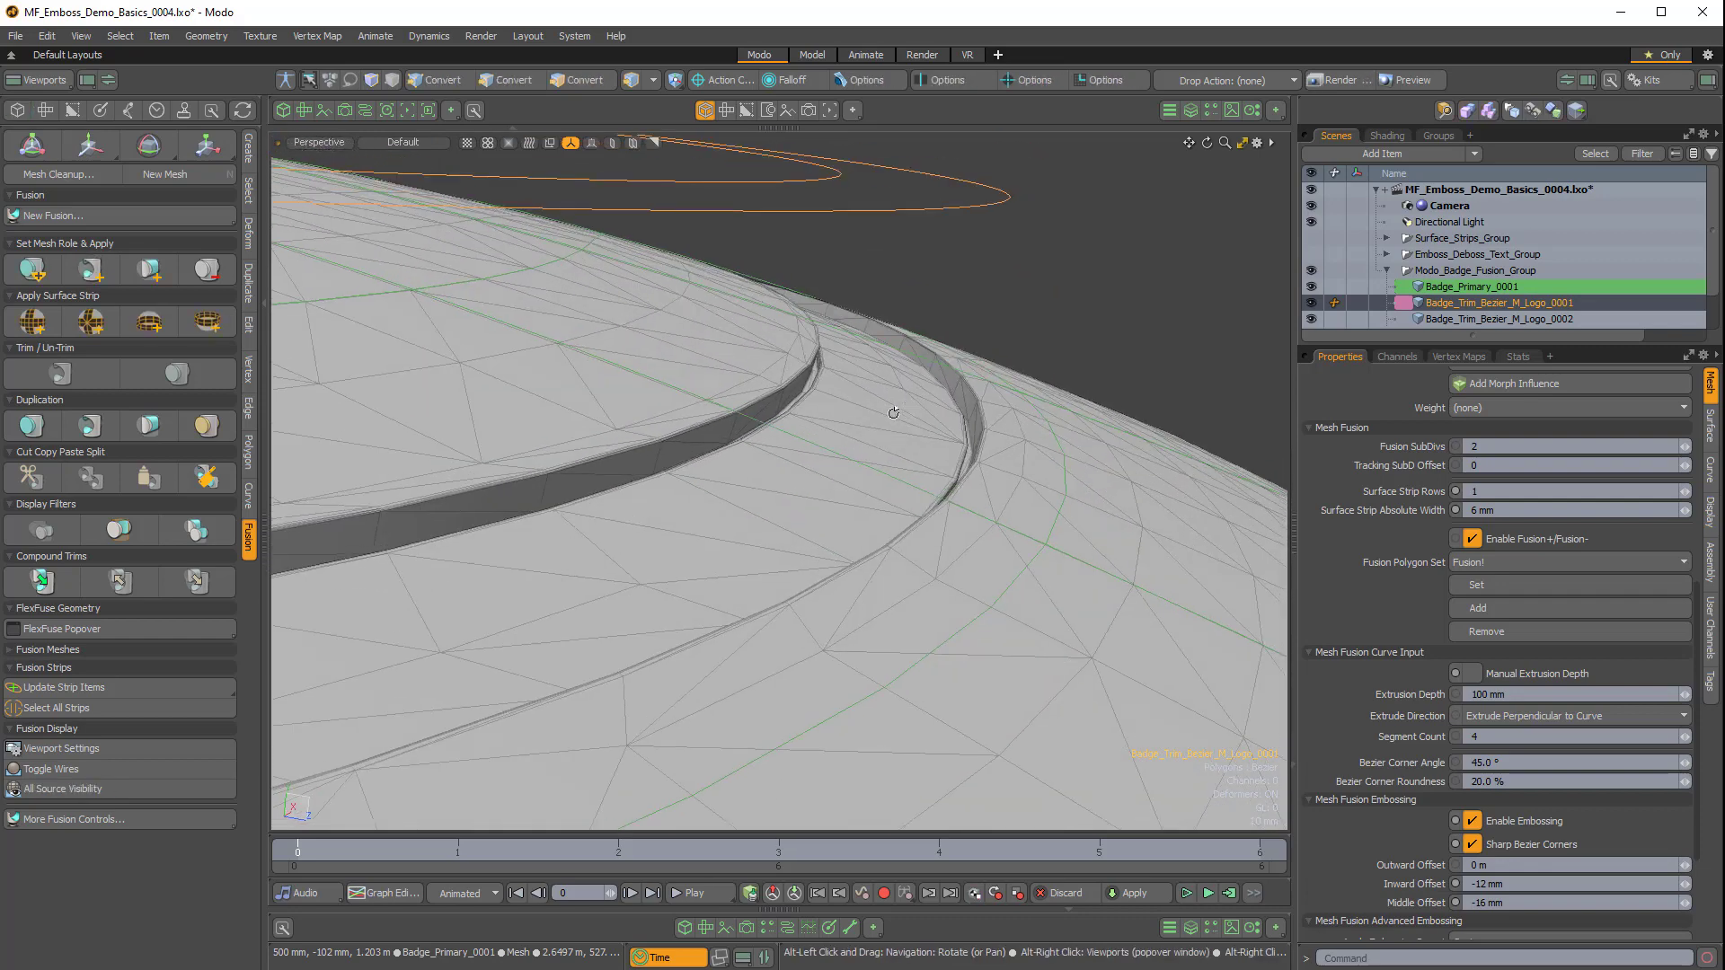
Set the ring curve's embossing Inward Offset to -16 mm.
click(1509, 883)
text(-1)
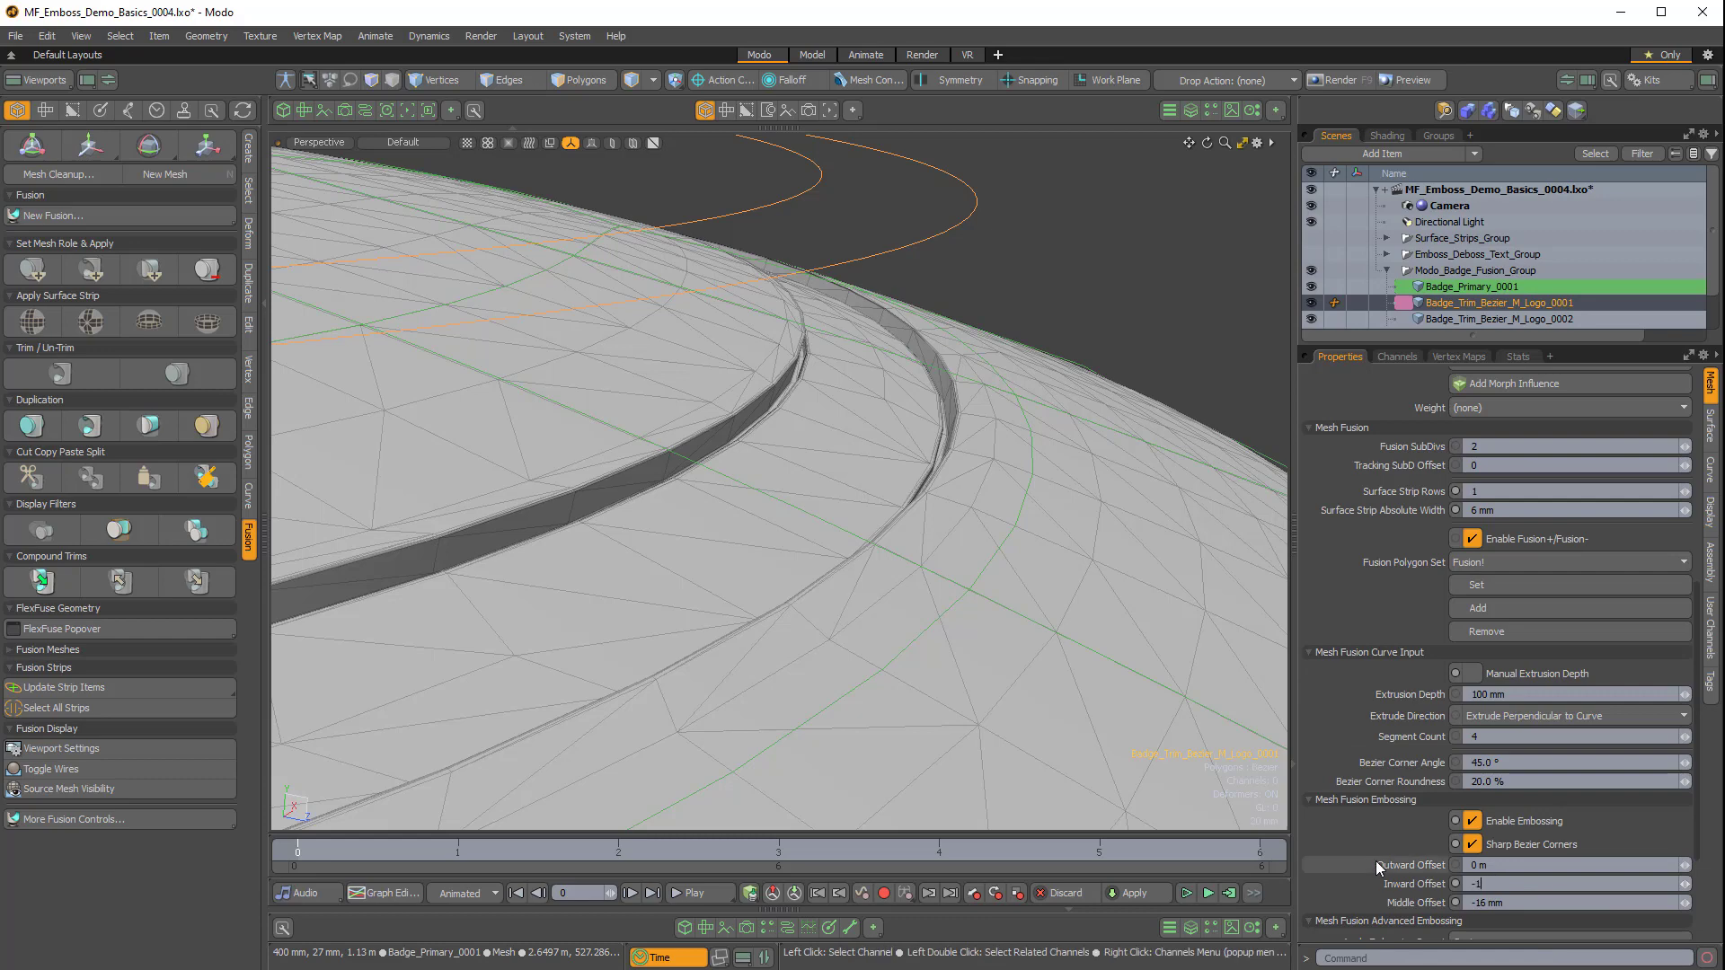
text(6)
key(Return)
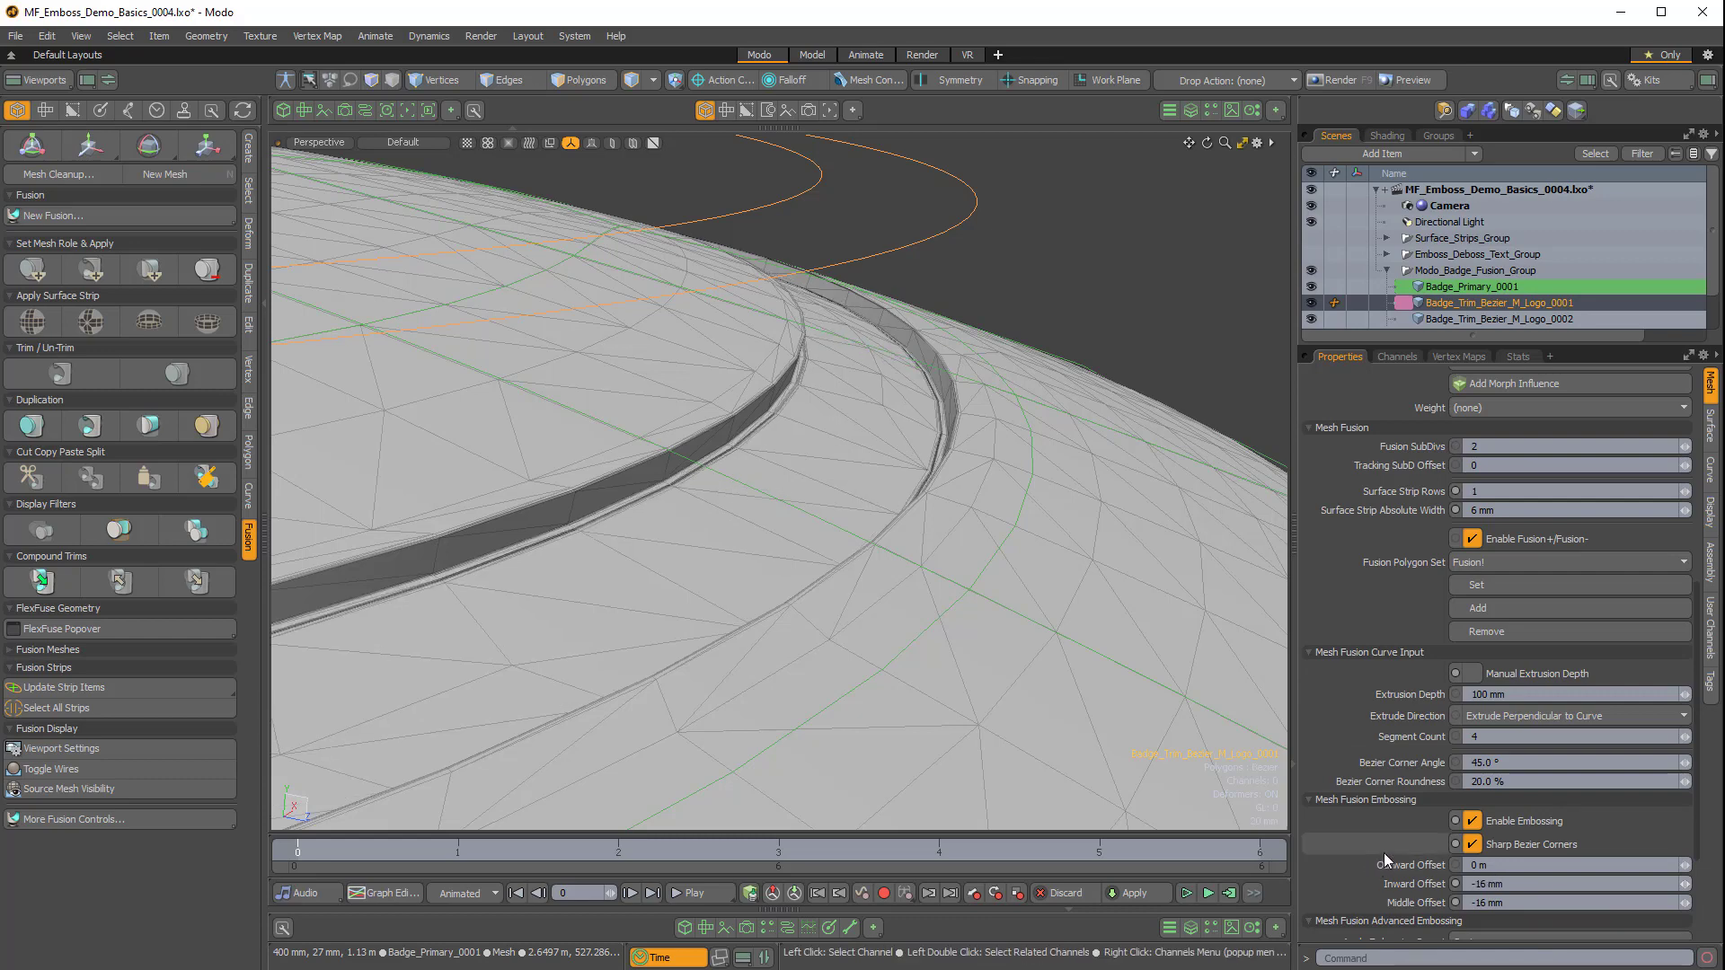
Apply Badge_Trim_Bezier_M_Logo_0002, the M logo curve, as a surface strip on Badge_Primary_0001.
alt+drag(1031, 608, 1066, 427)
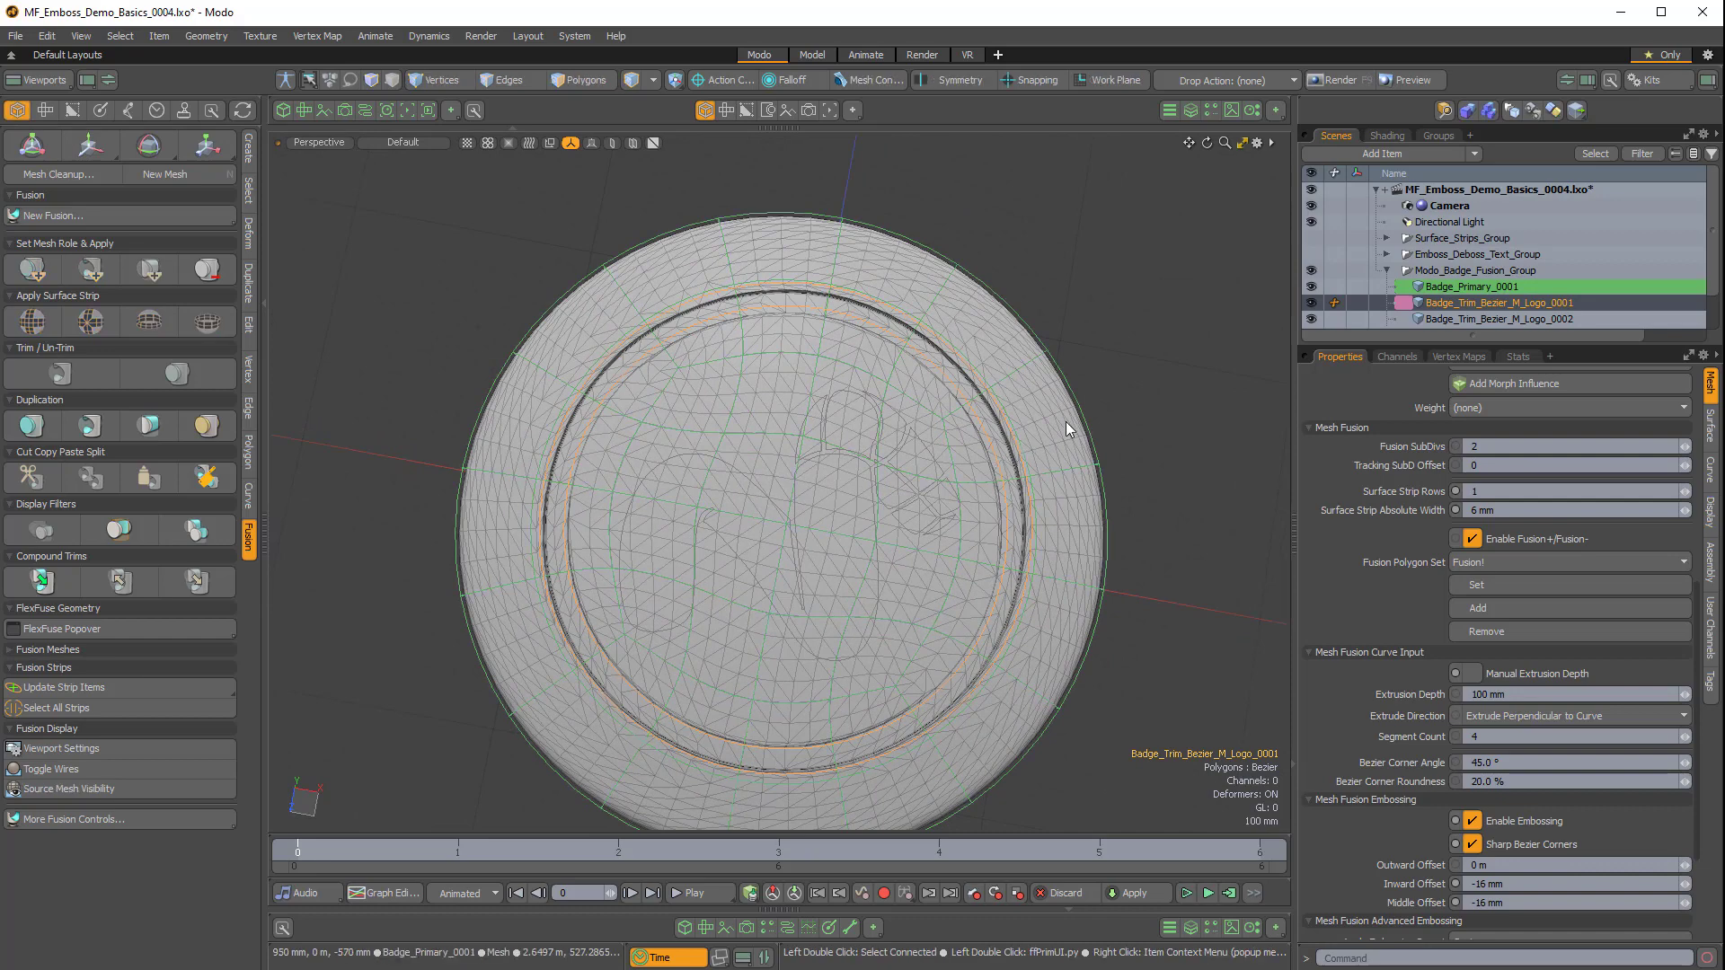
click(1157, 517)
scroll(1486, 302, down, 1)
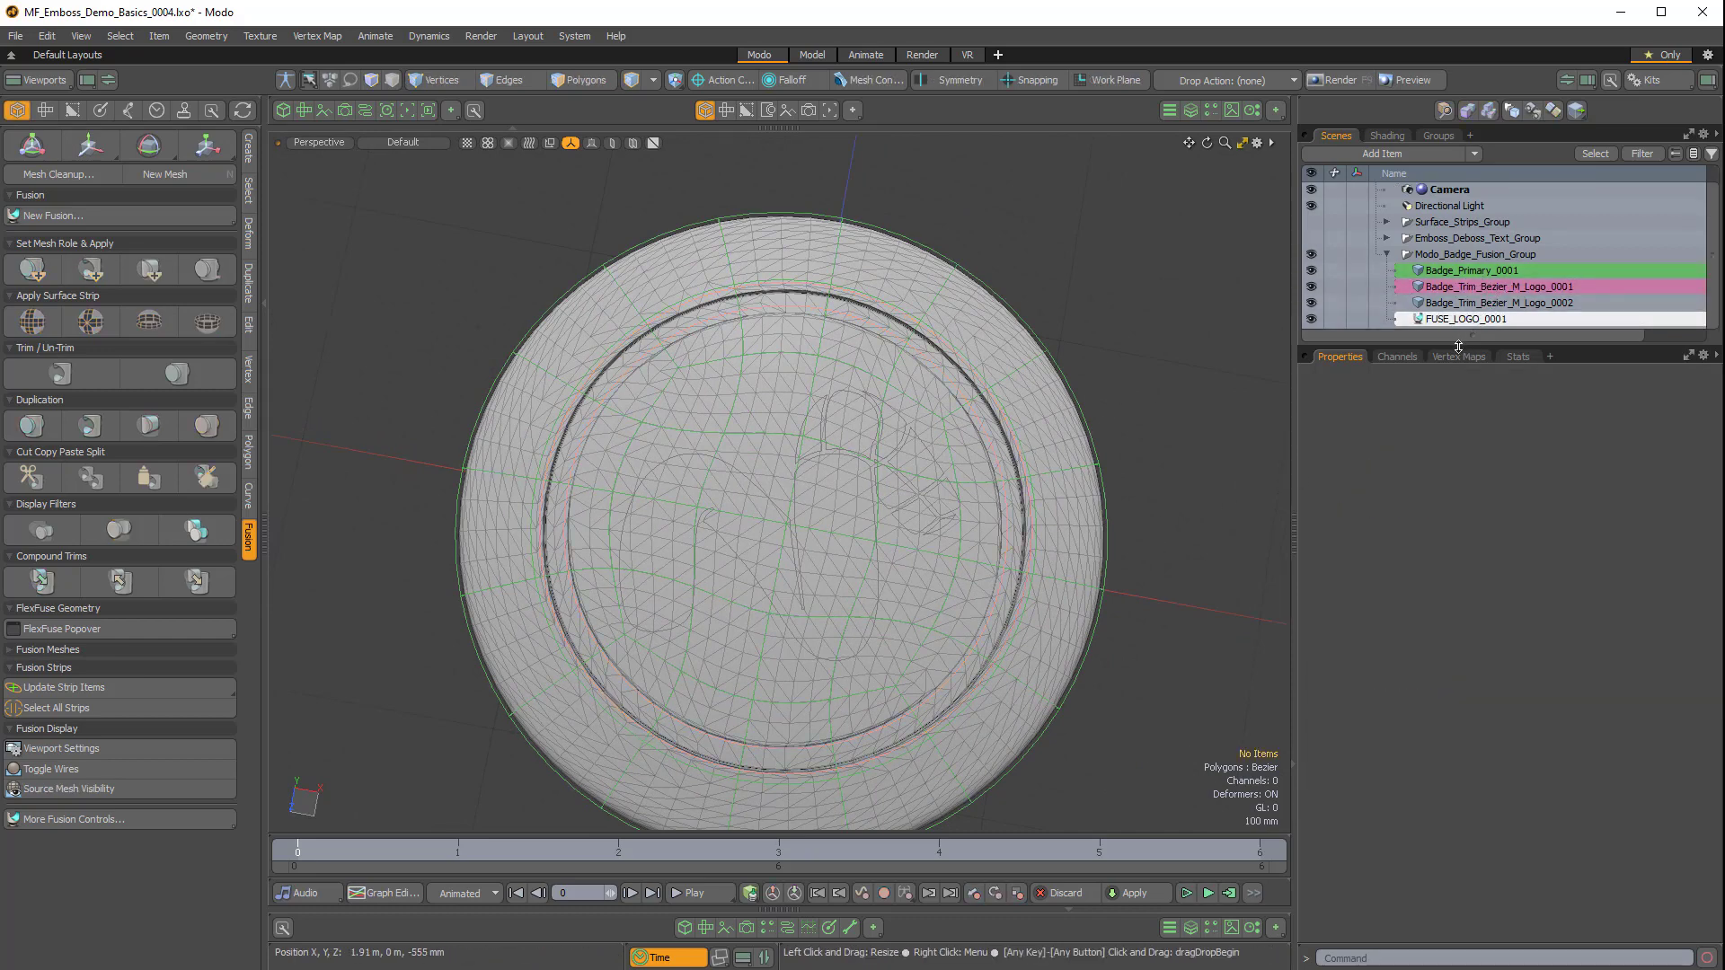
drag(1458, 347, 1458, 449)
click(1414, 321)
alt+drag(903, 505, 917, 399)
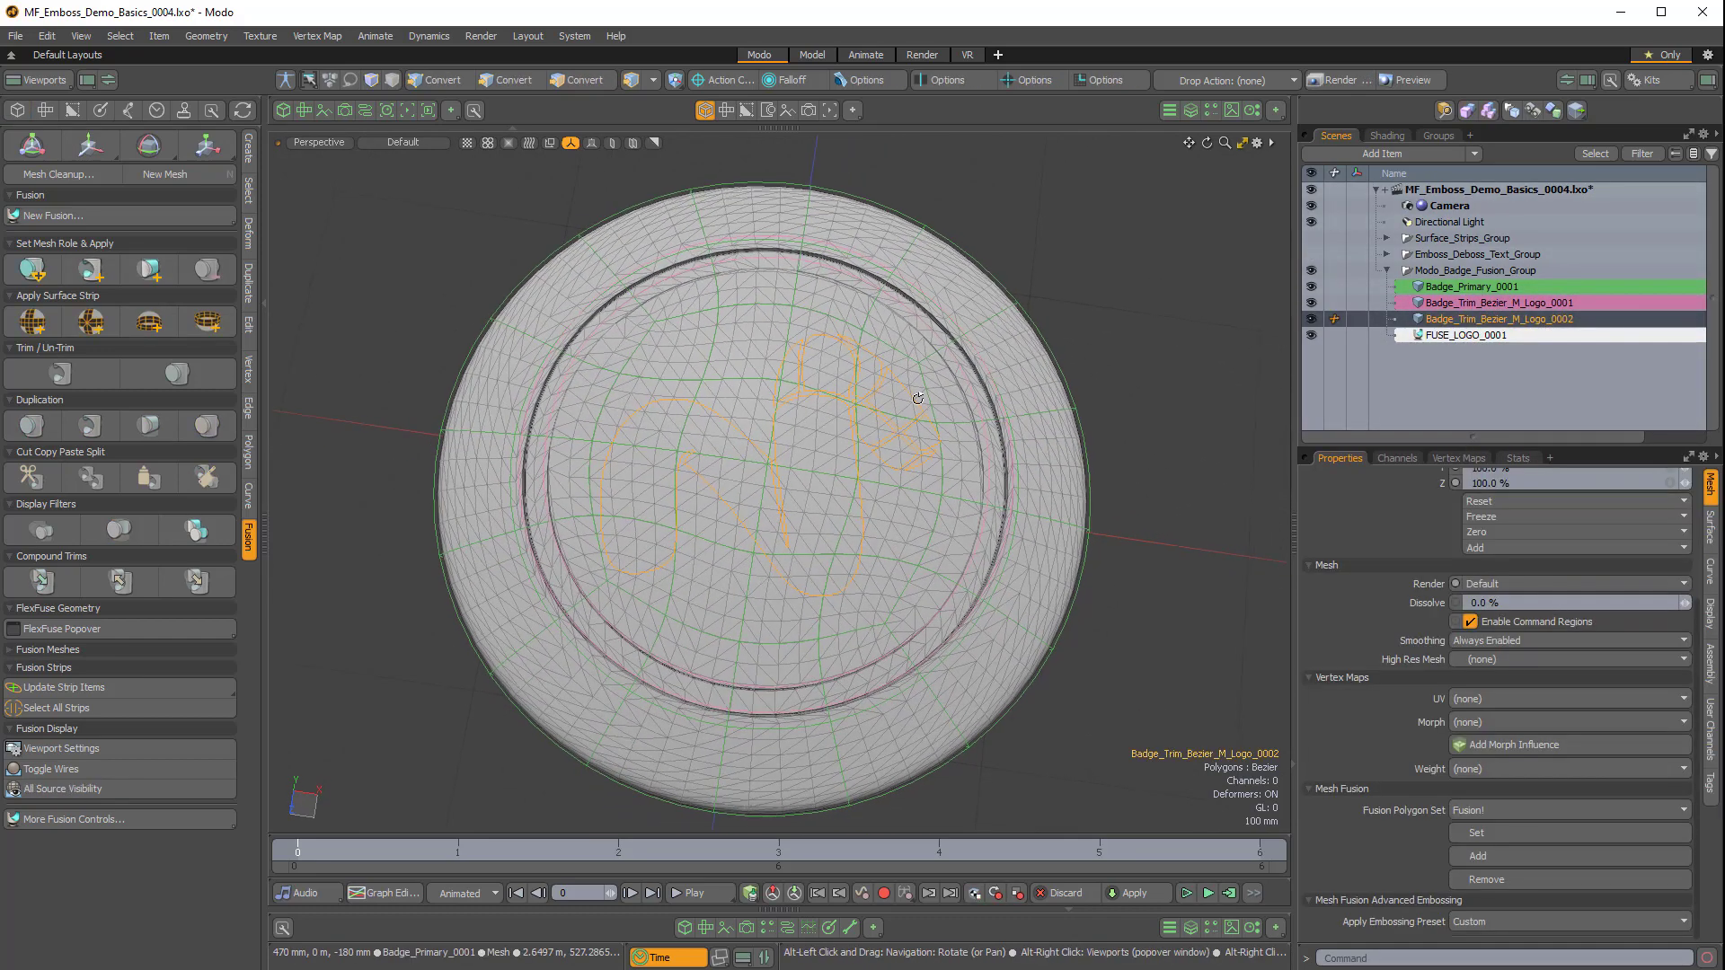
shift+click(1015, 338)
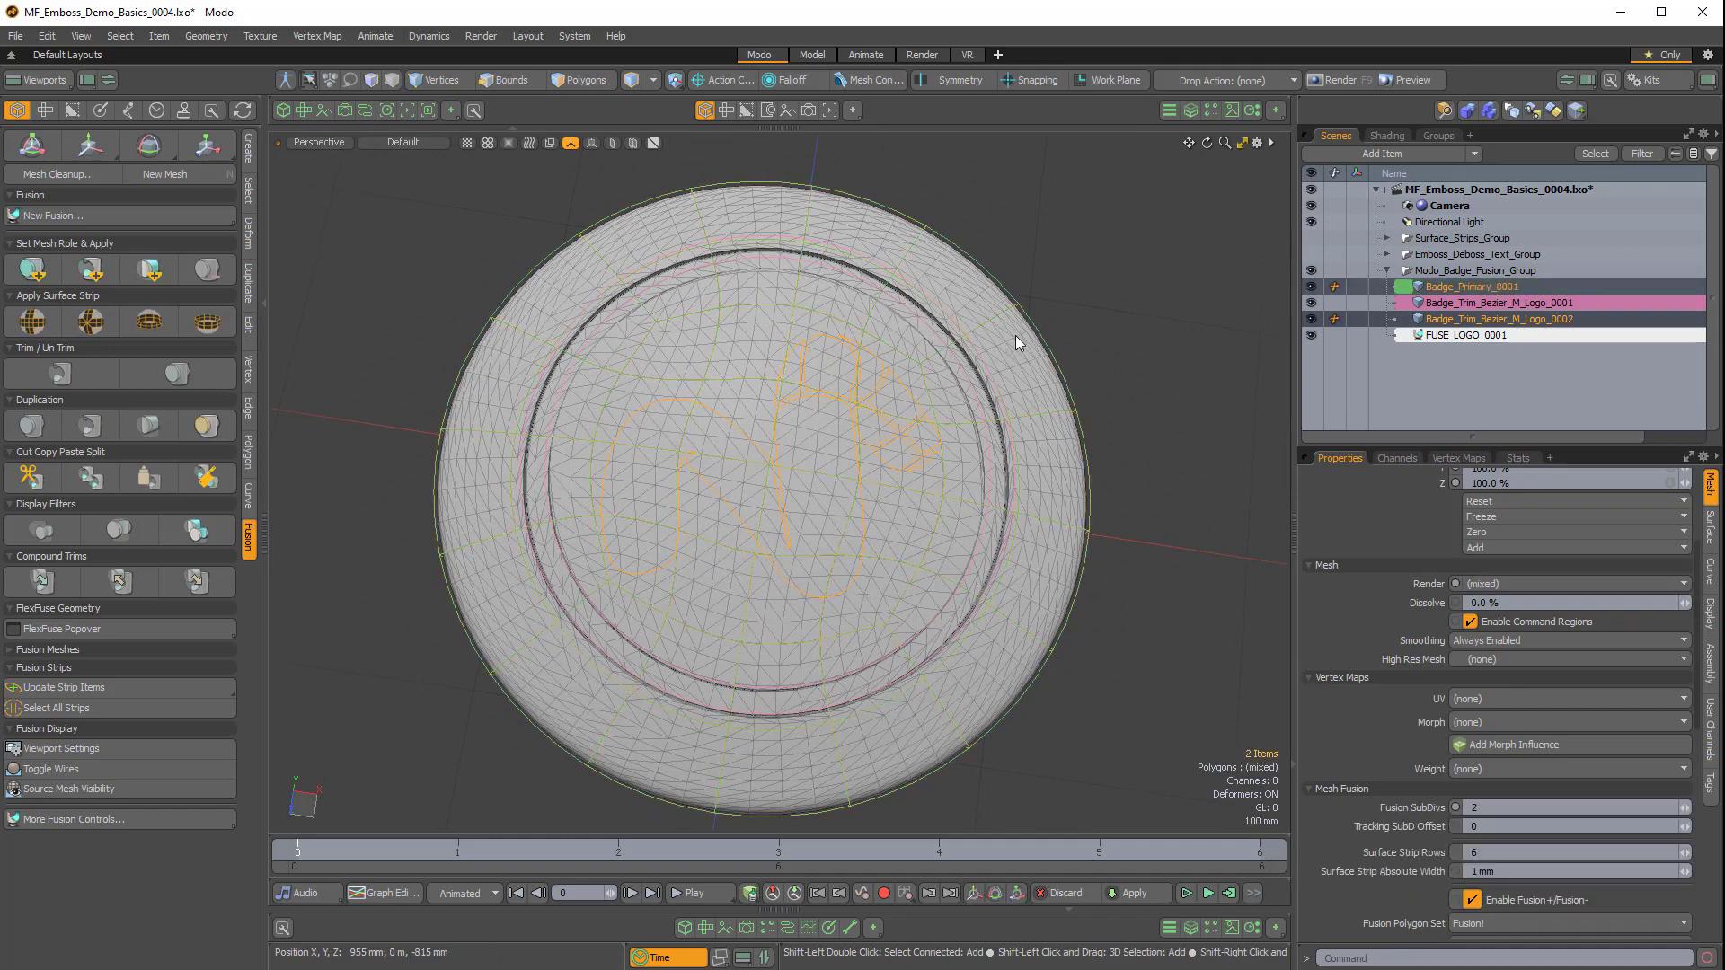
click(26, 323)
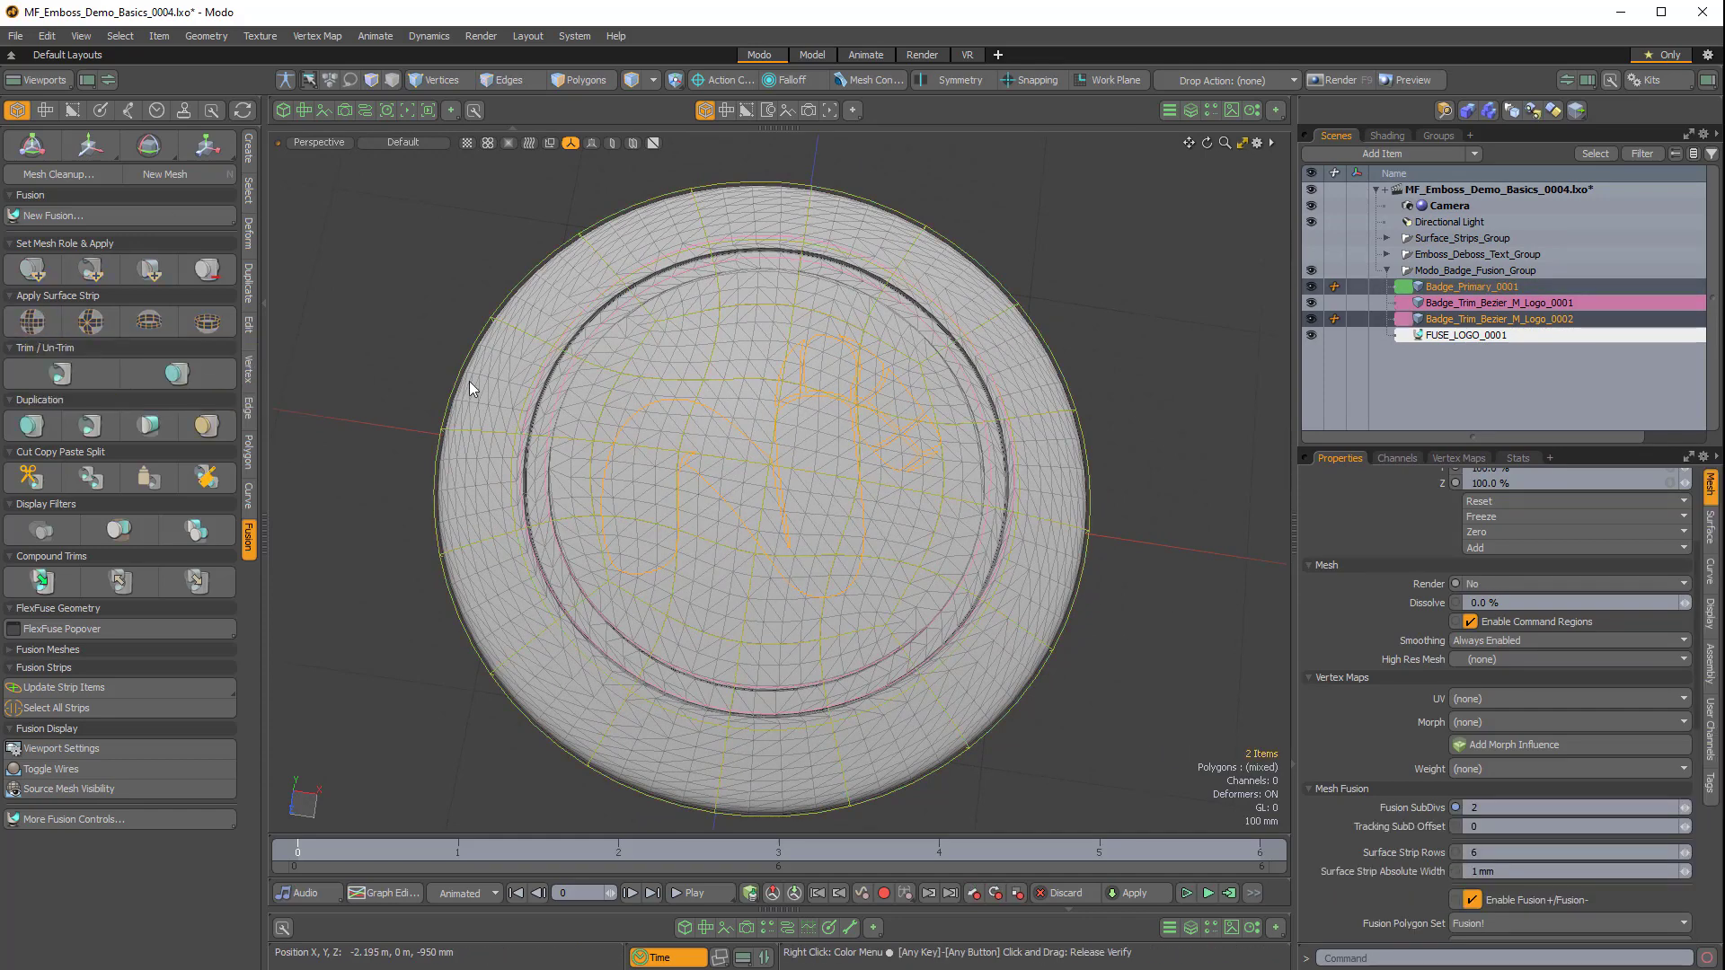
Set Badge_Trim_Bezier_M_Logo_0002's Surface Strip Absolute Width to 4 mm and its Surface Strip Rows to 1.
mouse_move(469, 381)
alt+mouse_down()
mouse_move(928, 335)
mouse_move(885, 398)
mouse_move(993, 420)
alt+mouse_up()
click(1082, 327)
alt+drag(1066, 332, 1028, 417)
click(1454, 321)
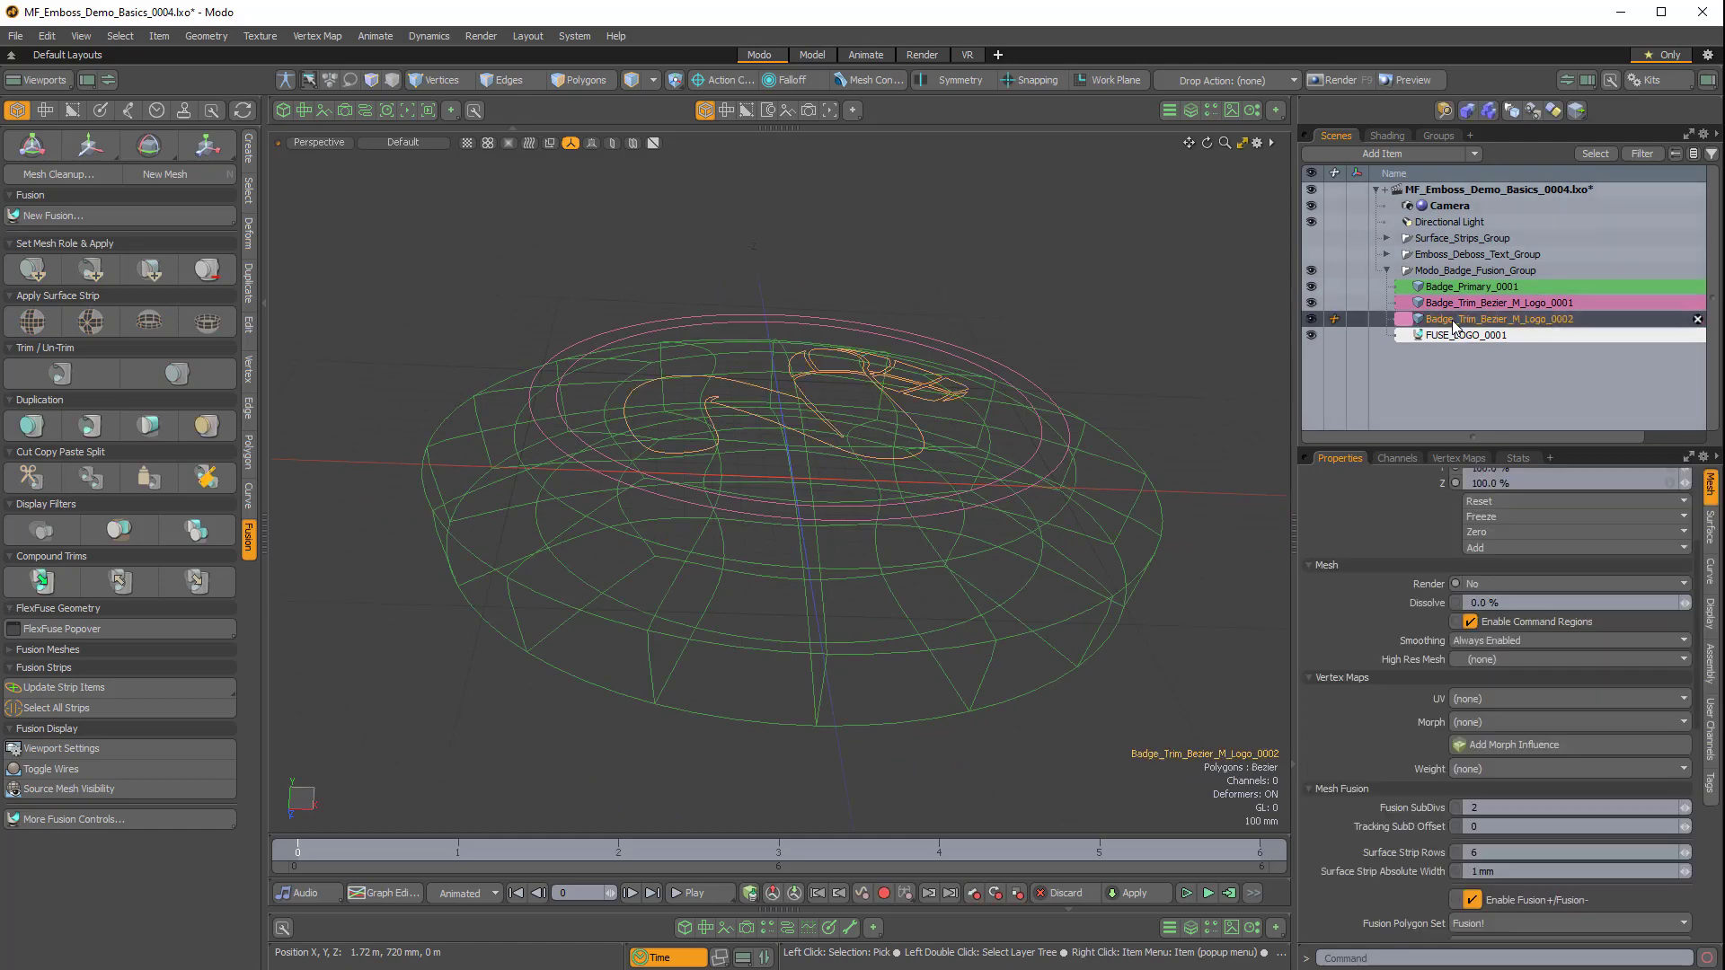
scroll(1362, 651, down, 3)
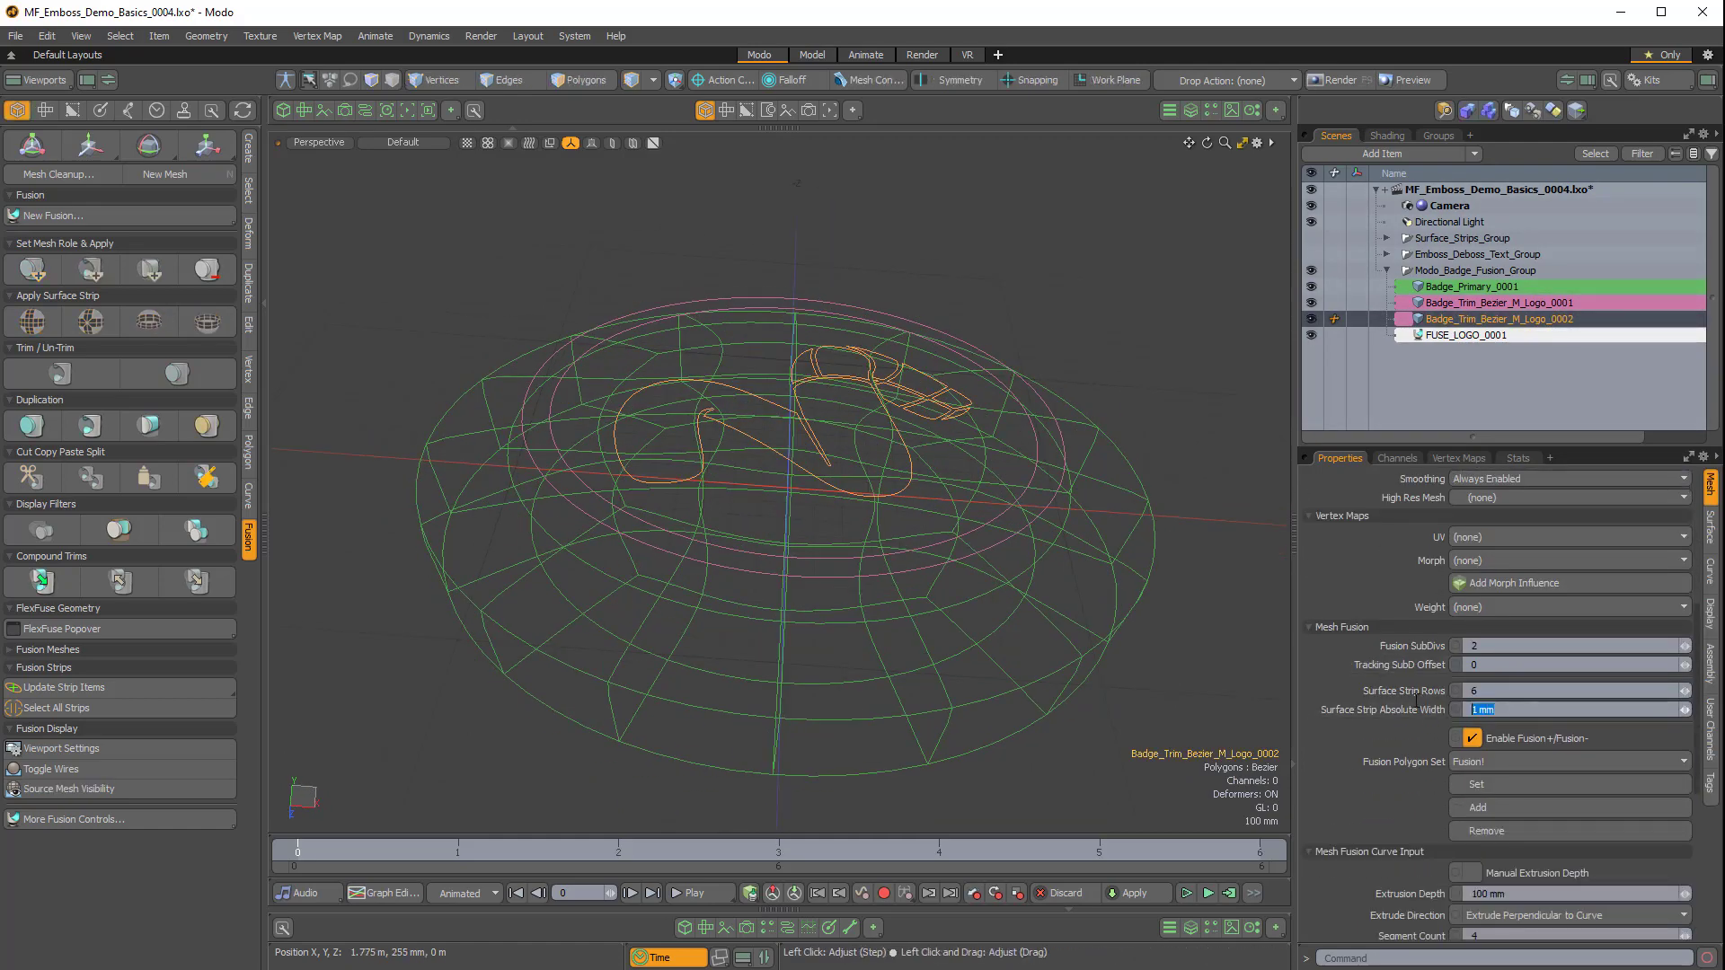
text(4)
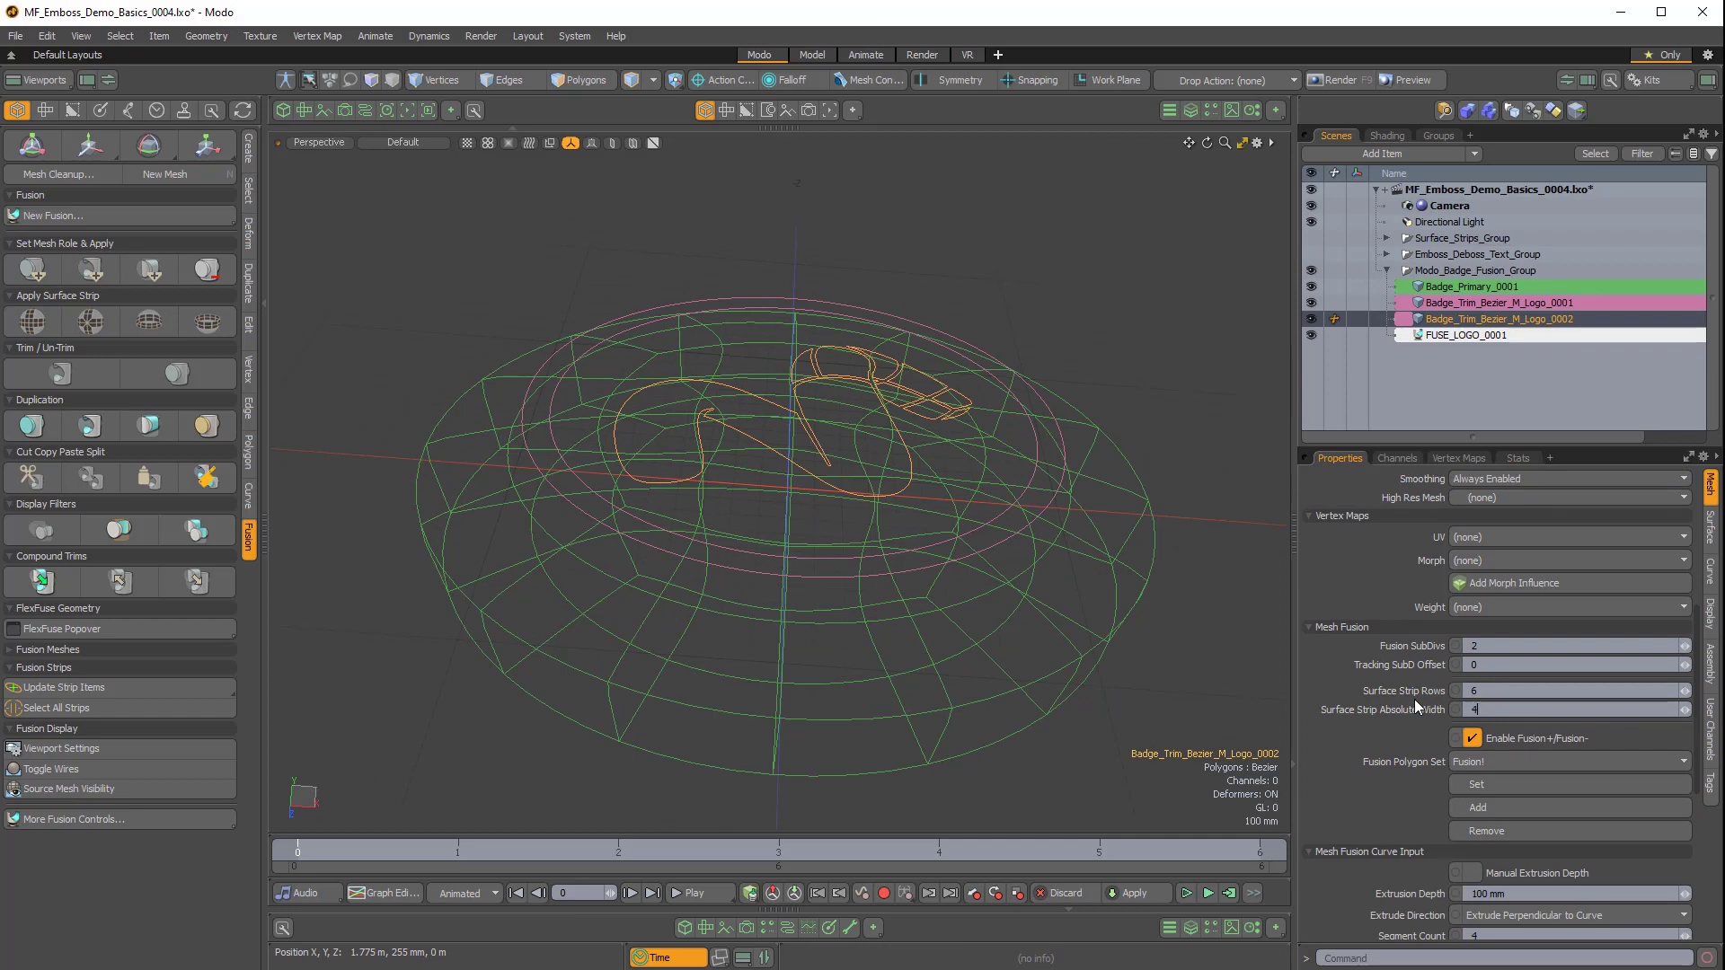
key(Return)
Turn on Enable Embossing and Sharp Bezier Corners for the M logo curve.
scroll(1399, 746, down, 4)
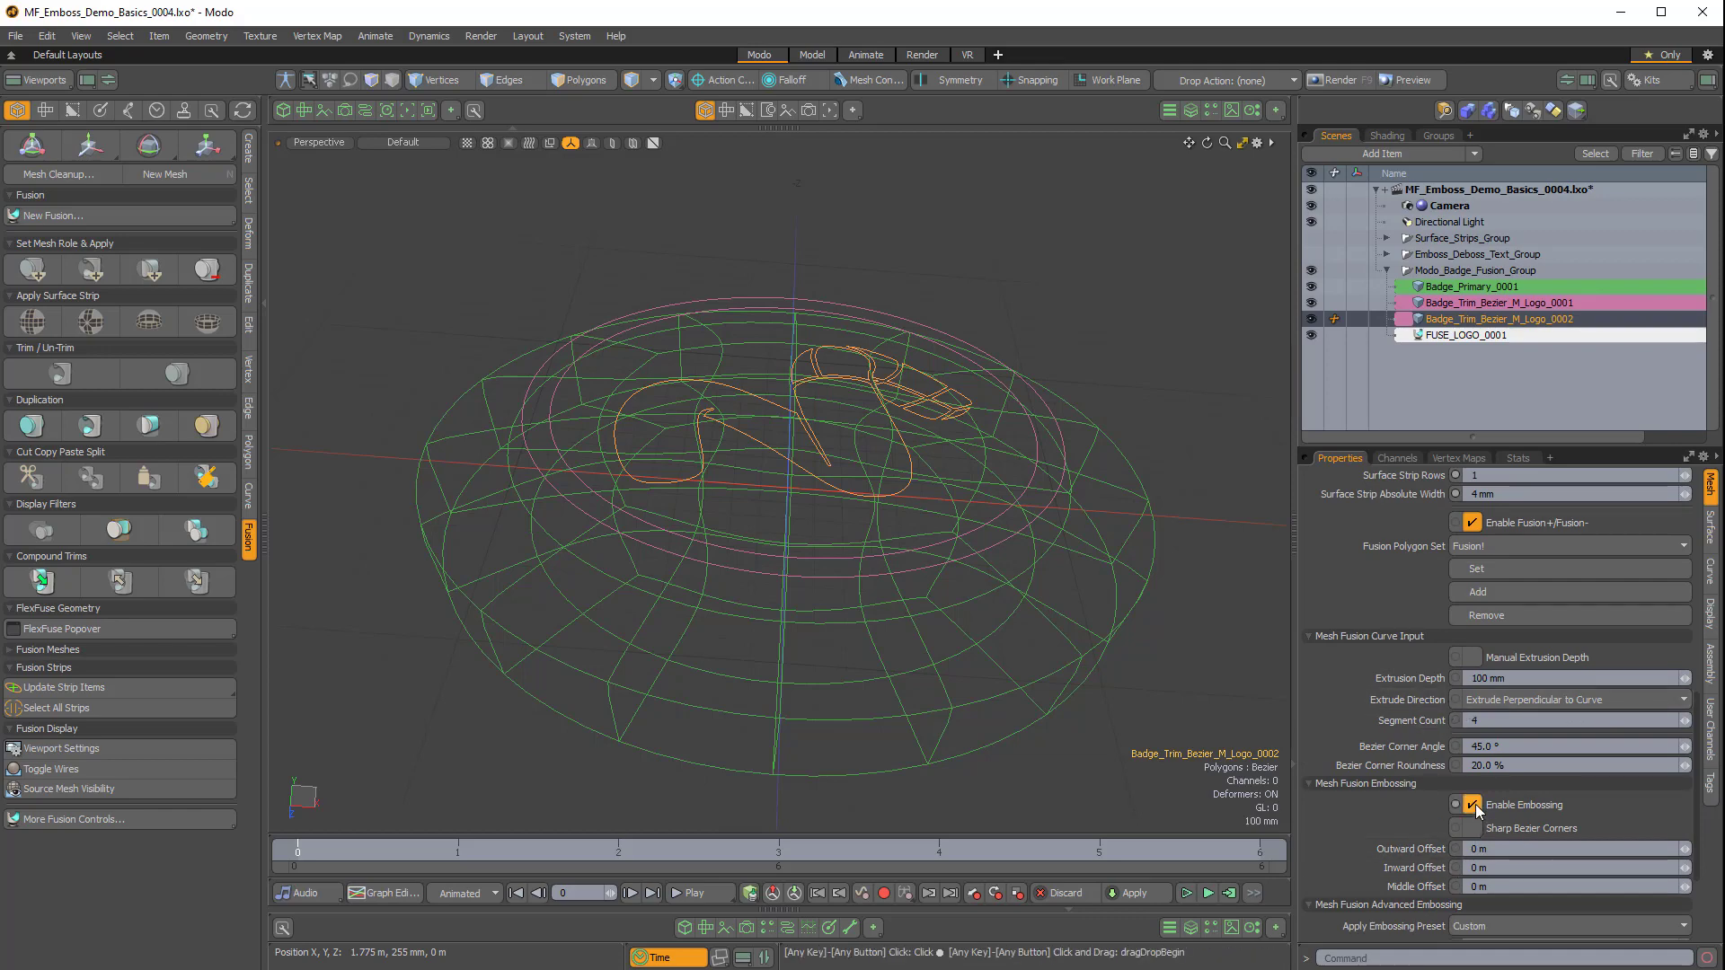
mouse_move(1200, 647)
alt+mouse_down()
mouse_move(1156, 670)
mouse_move(1182, 636)
alt+mouse_up()
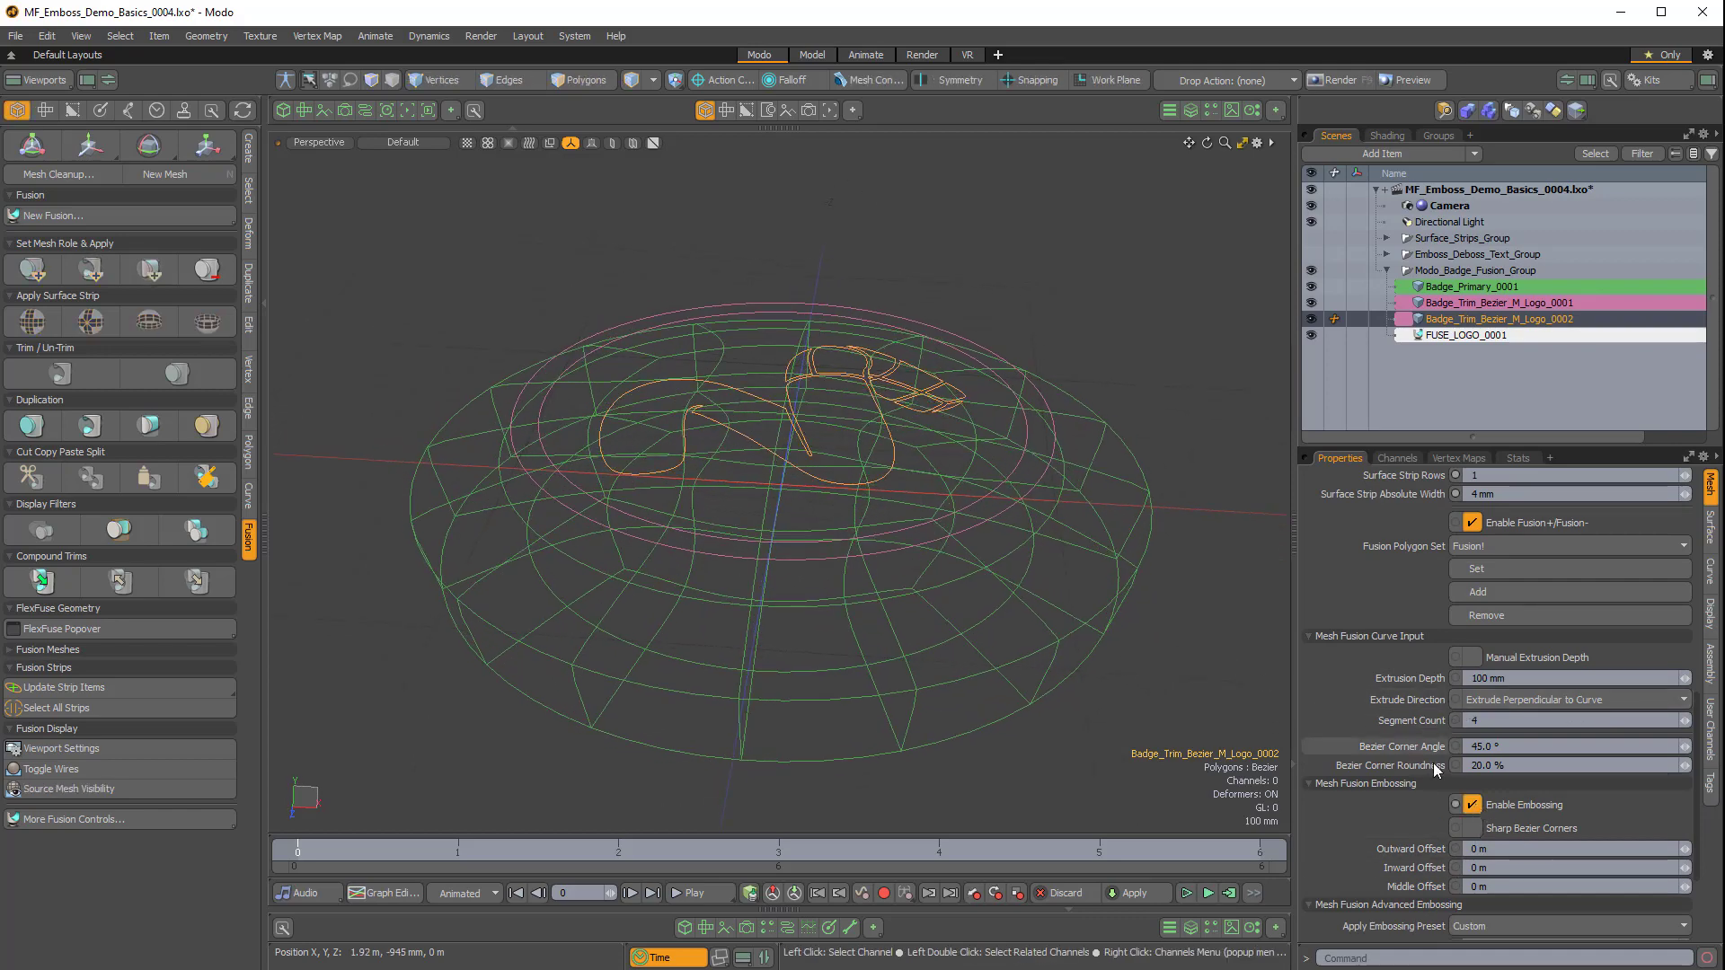
click(1473, 827)
Examine the M logo's surface strips and sharp corners up close on the domed badge.
alt+drag(1060, 530, 952, 629)
scroll(1035, 571, up, 4)
scroll(1034, 571, down, 6)
scroll(898, 491, up, 5)
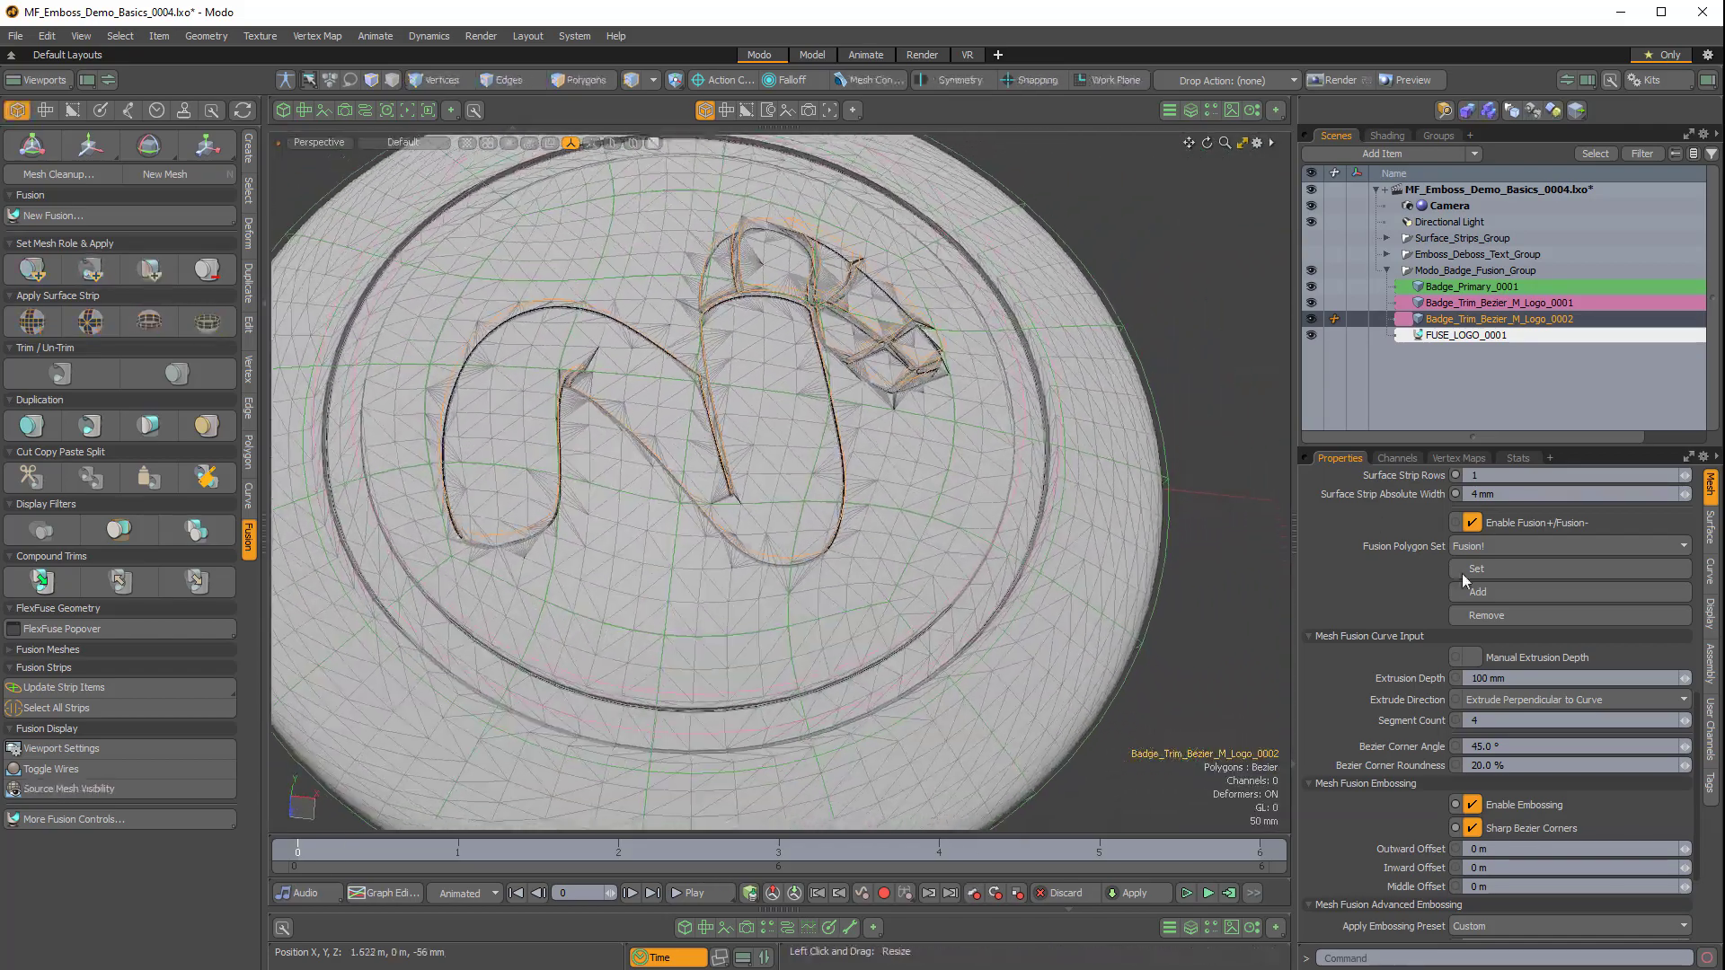
scroll(837, 469, up, 10)
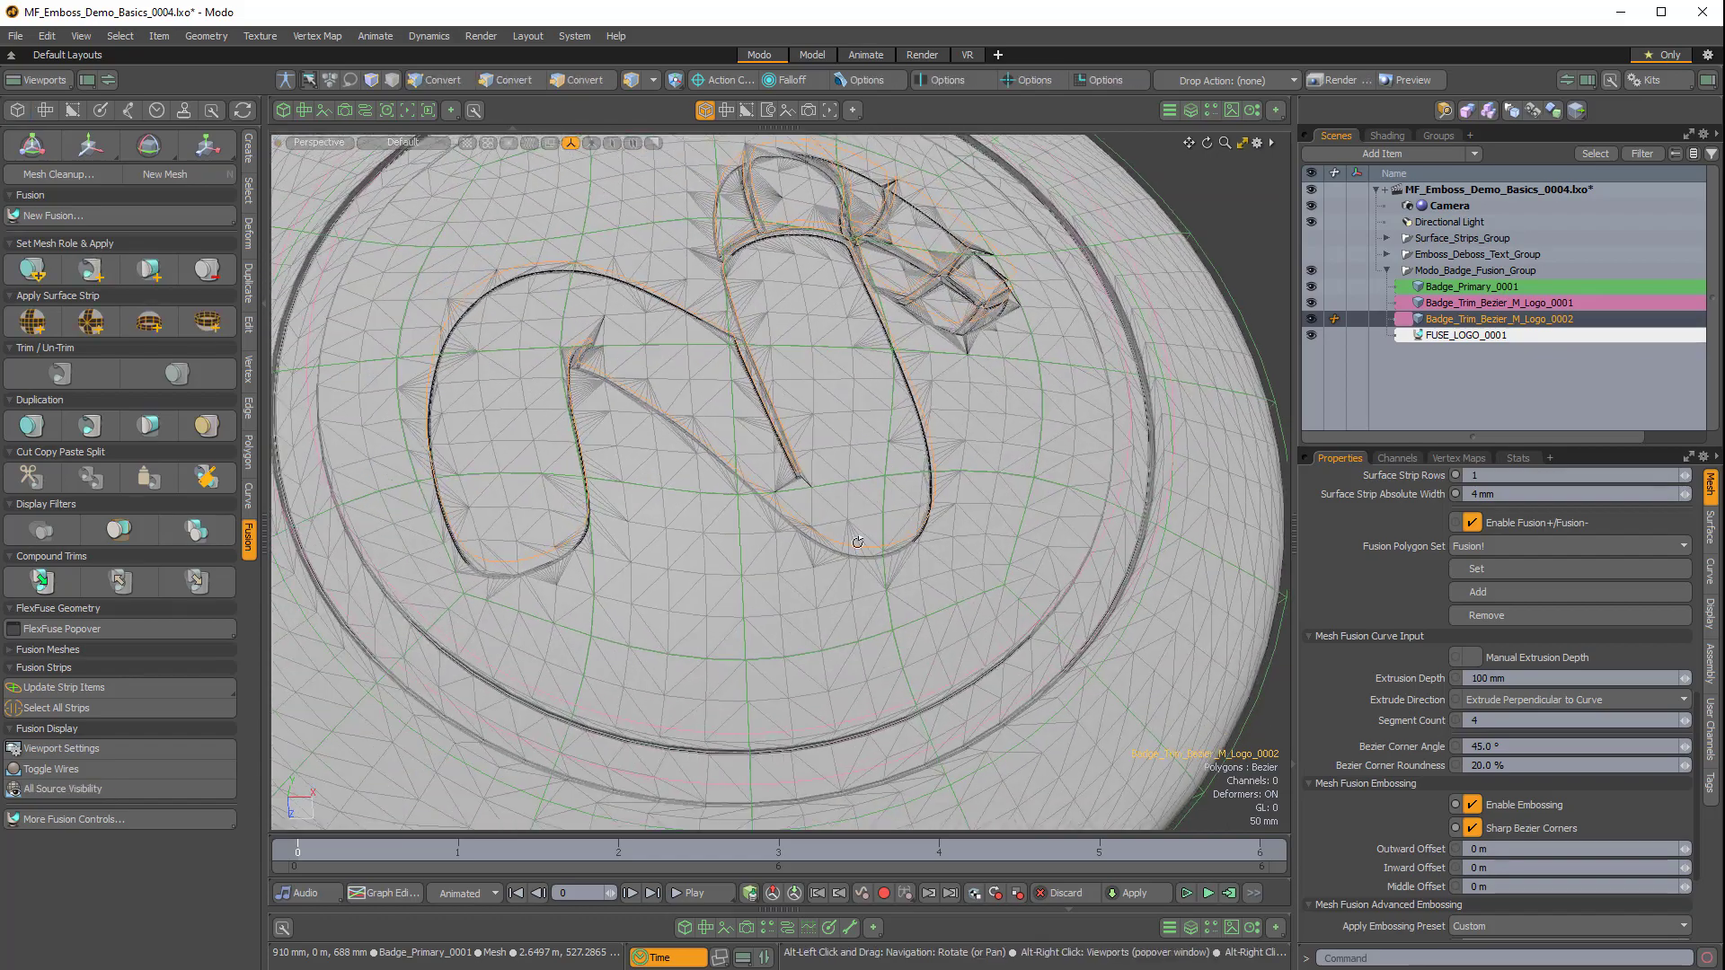
ctrl+alt+drag(754, 489, 844, 497)
alt+shift+drag(844, 497, 871, 526)
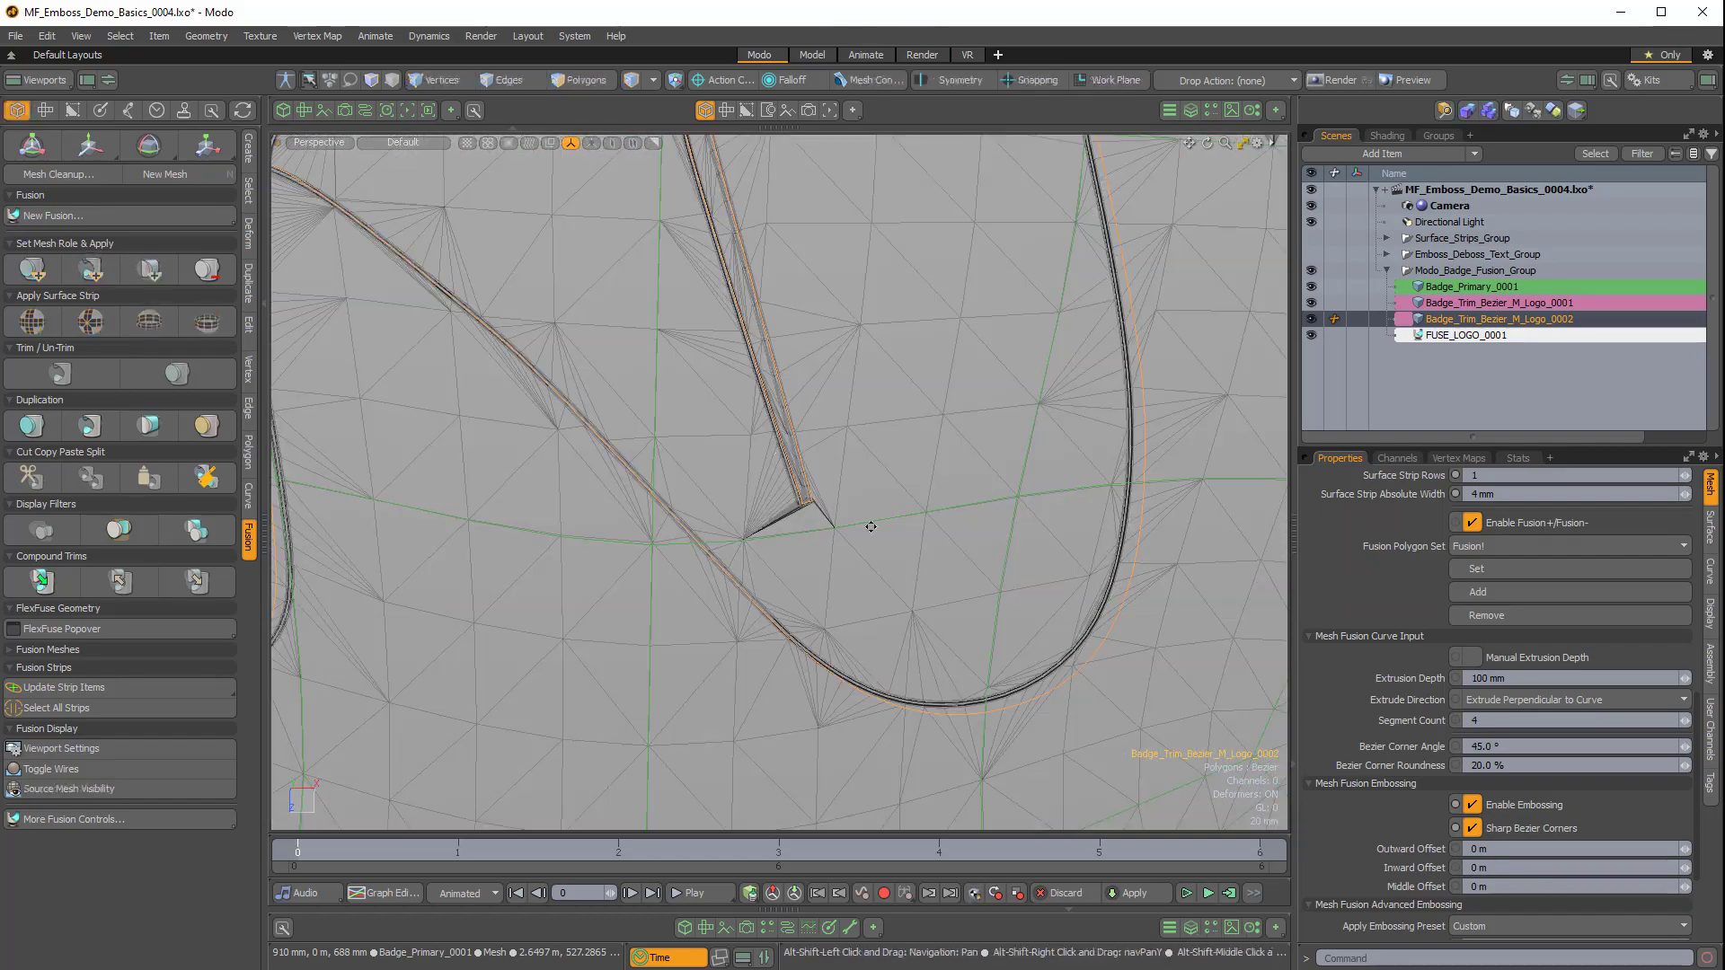
ctrl+alt+drag(711, 396, 1008, 724)
ctrl+alt+drag(1118, 503, 1205, 477)
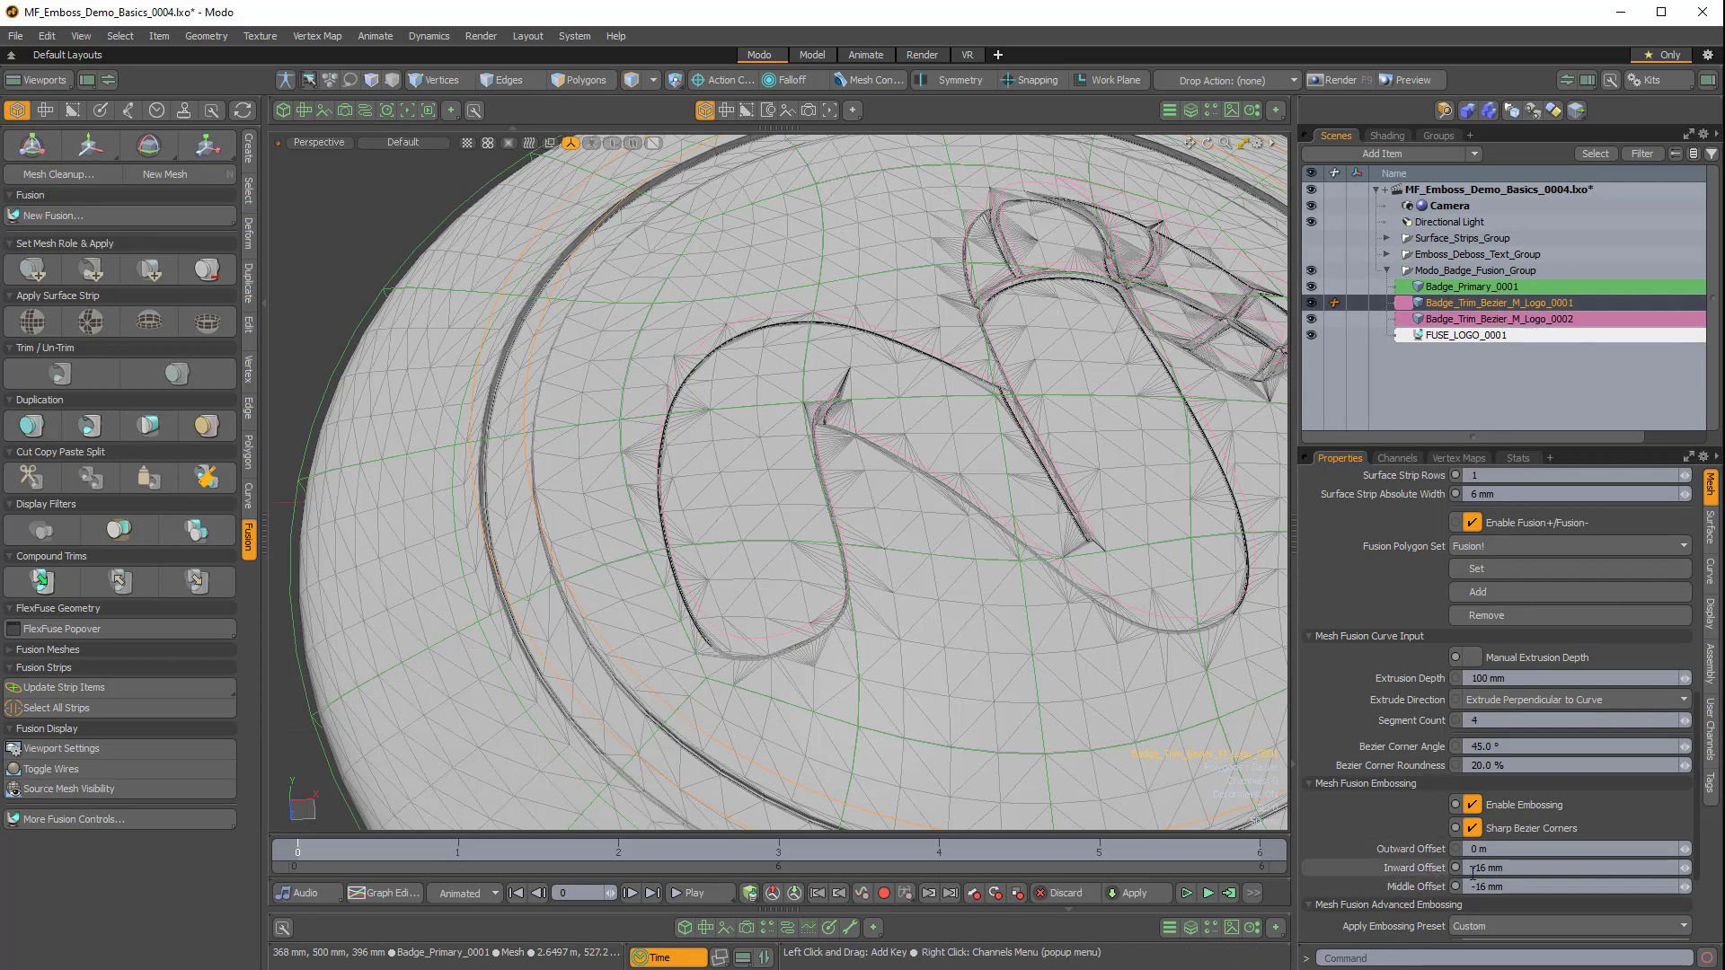
Set the embossing Middle Offset and Inward Offset of Badge_Trim_Bezier_M_Logo_0002 to -16 mm.
ctrl+alt+drag(1082, 350, 1058, 314)
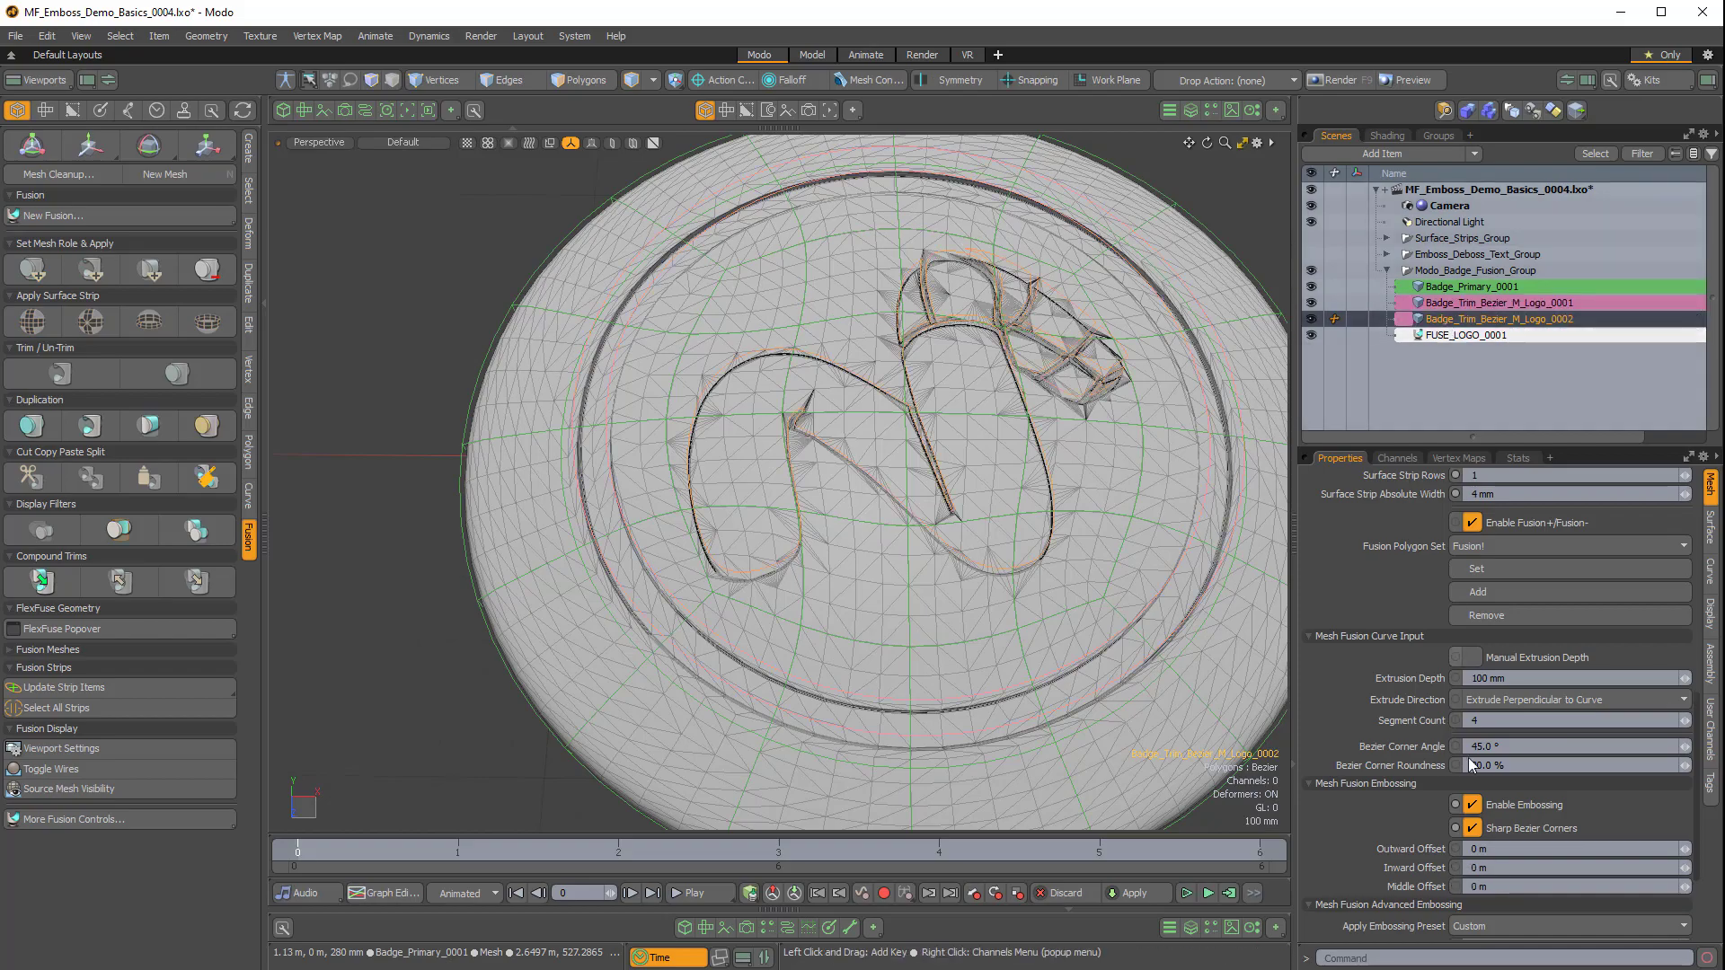
ctrl+alt+drag(904, 579, 1000, 483)
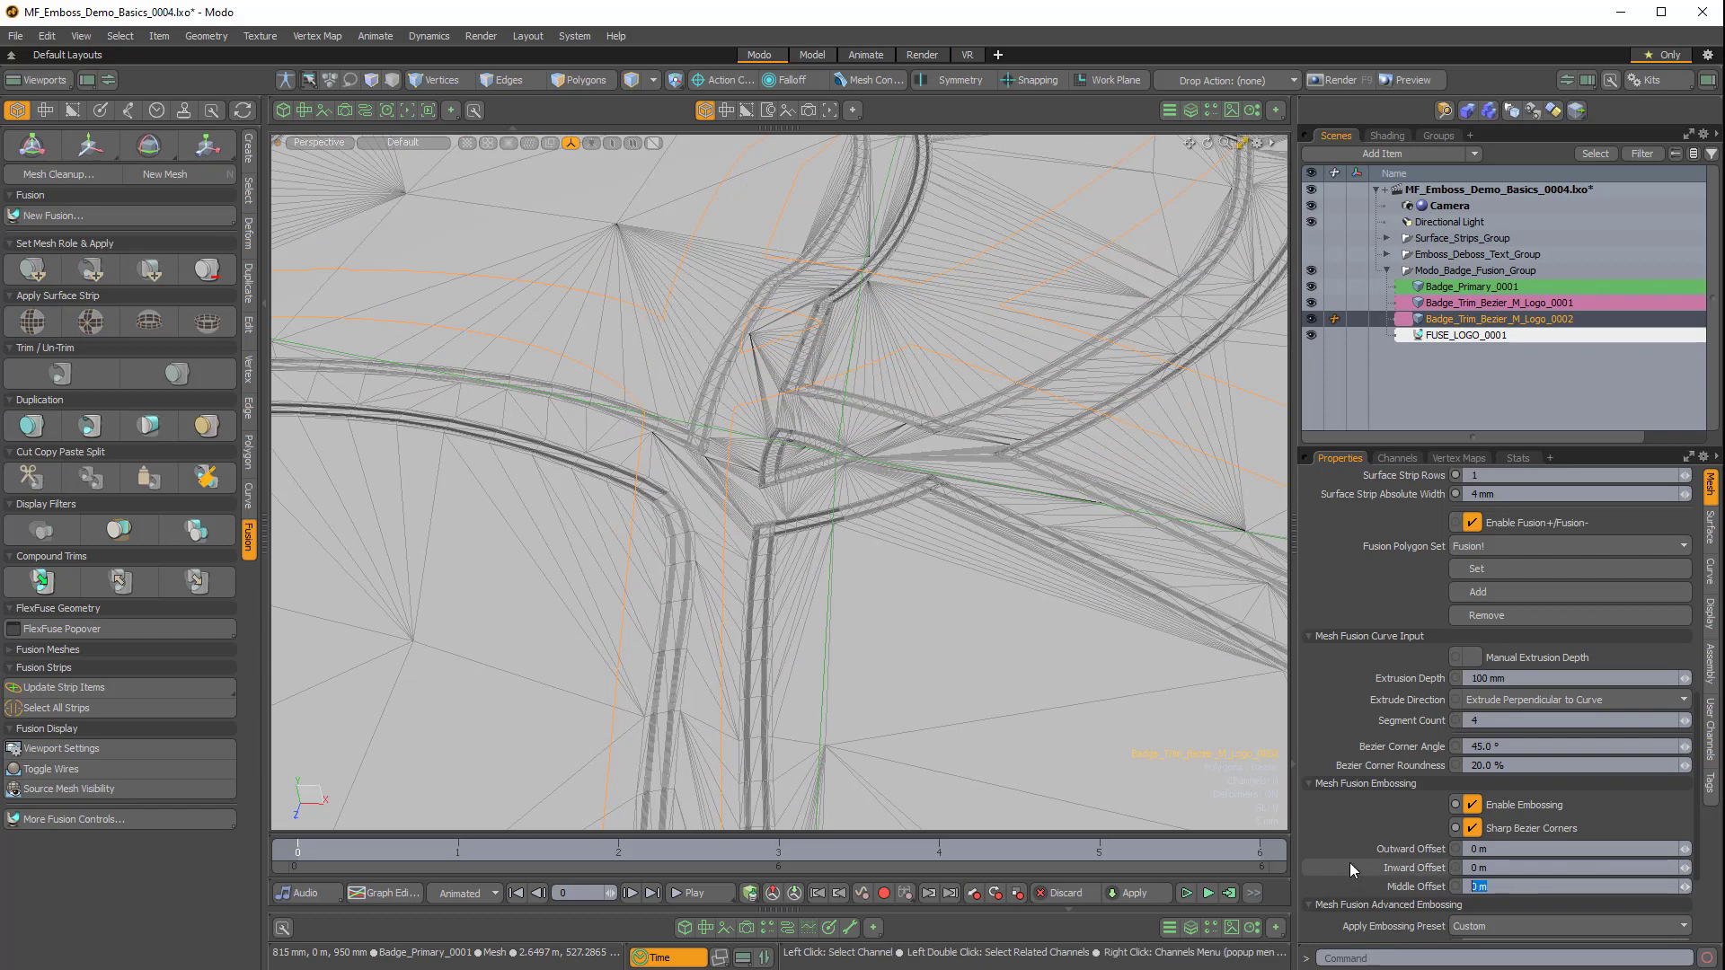
text(-16)
key(Return)
alt+drag(920, 460, 780, 467)
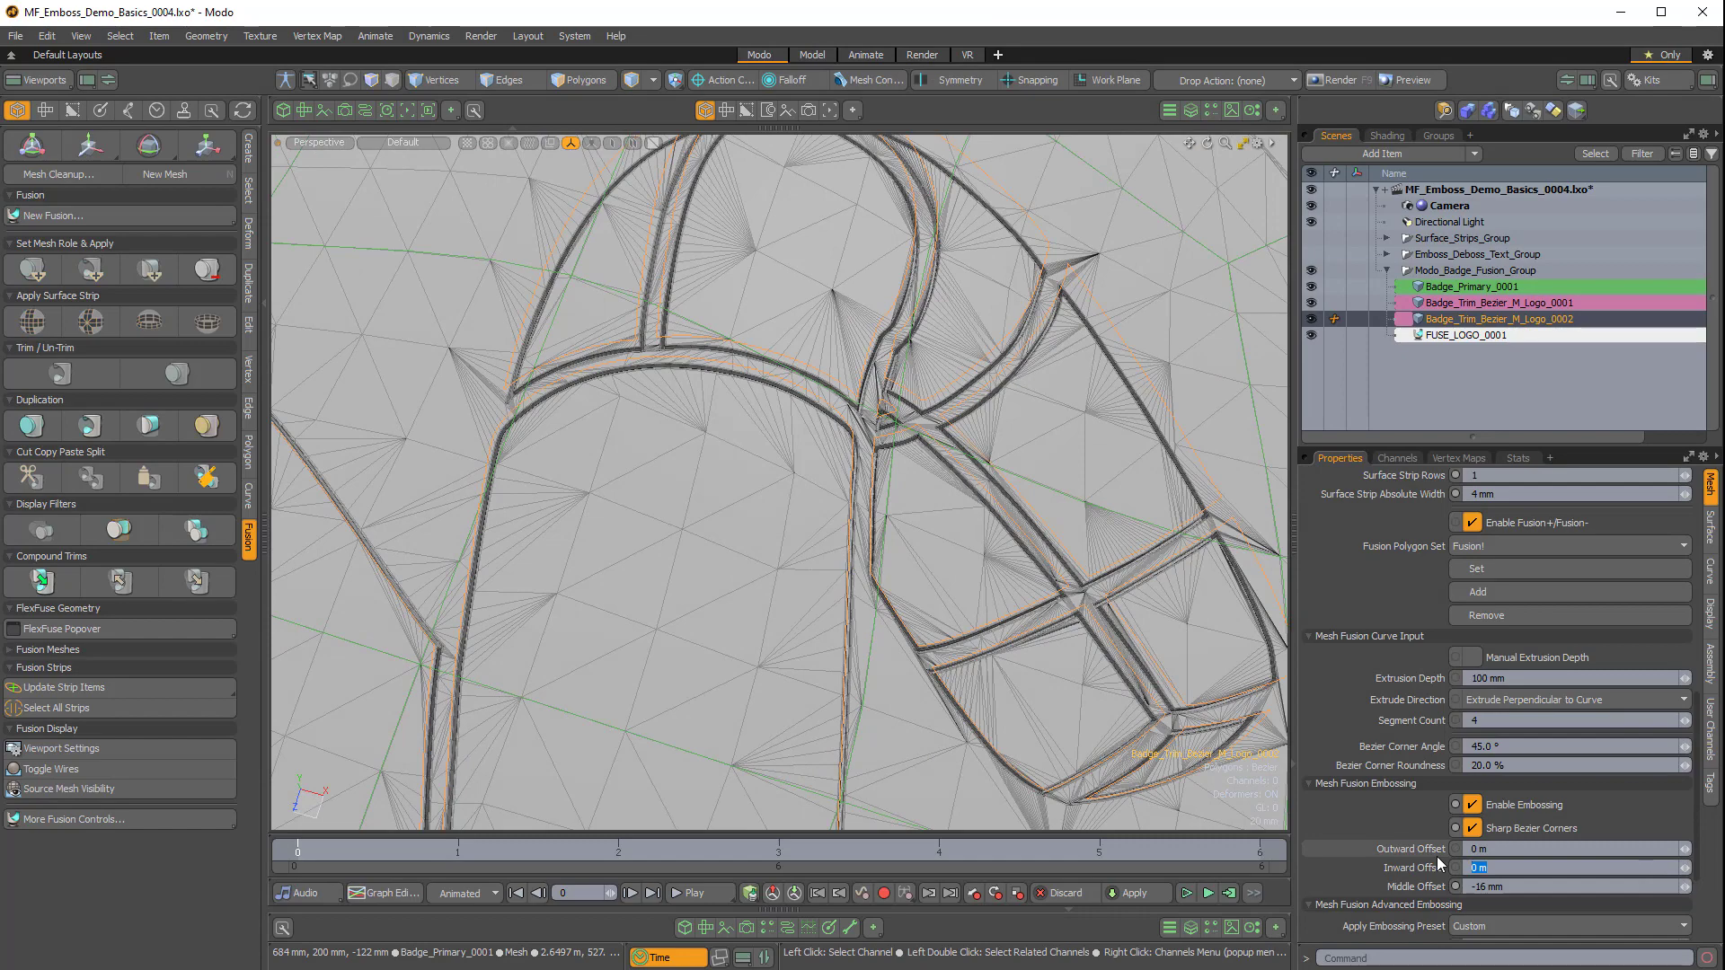
text(16)
key(Return)
ctrl+alt+drag(785, 469, 723, 550)
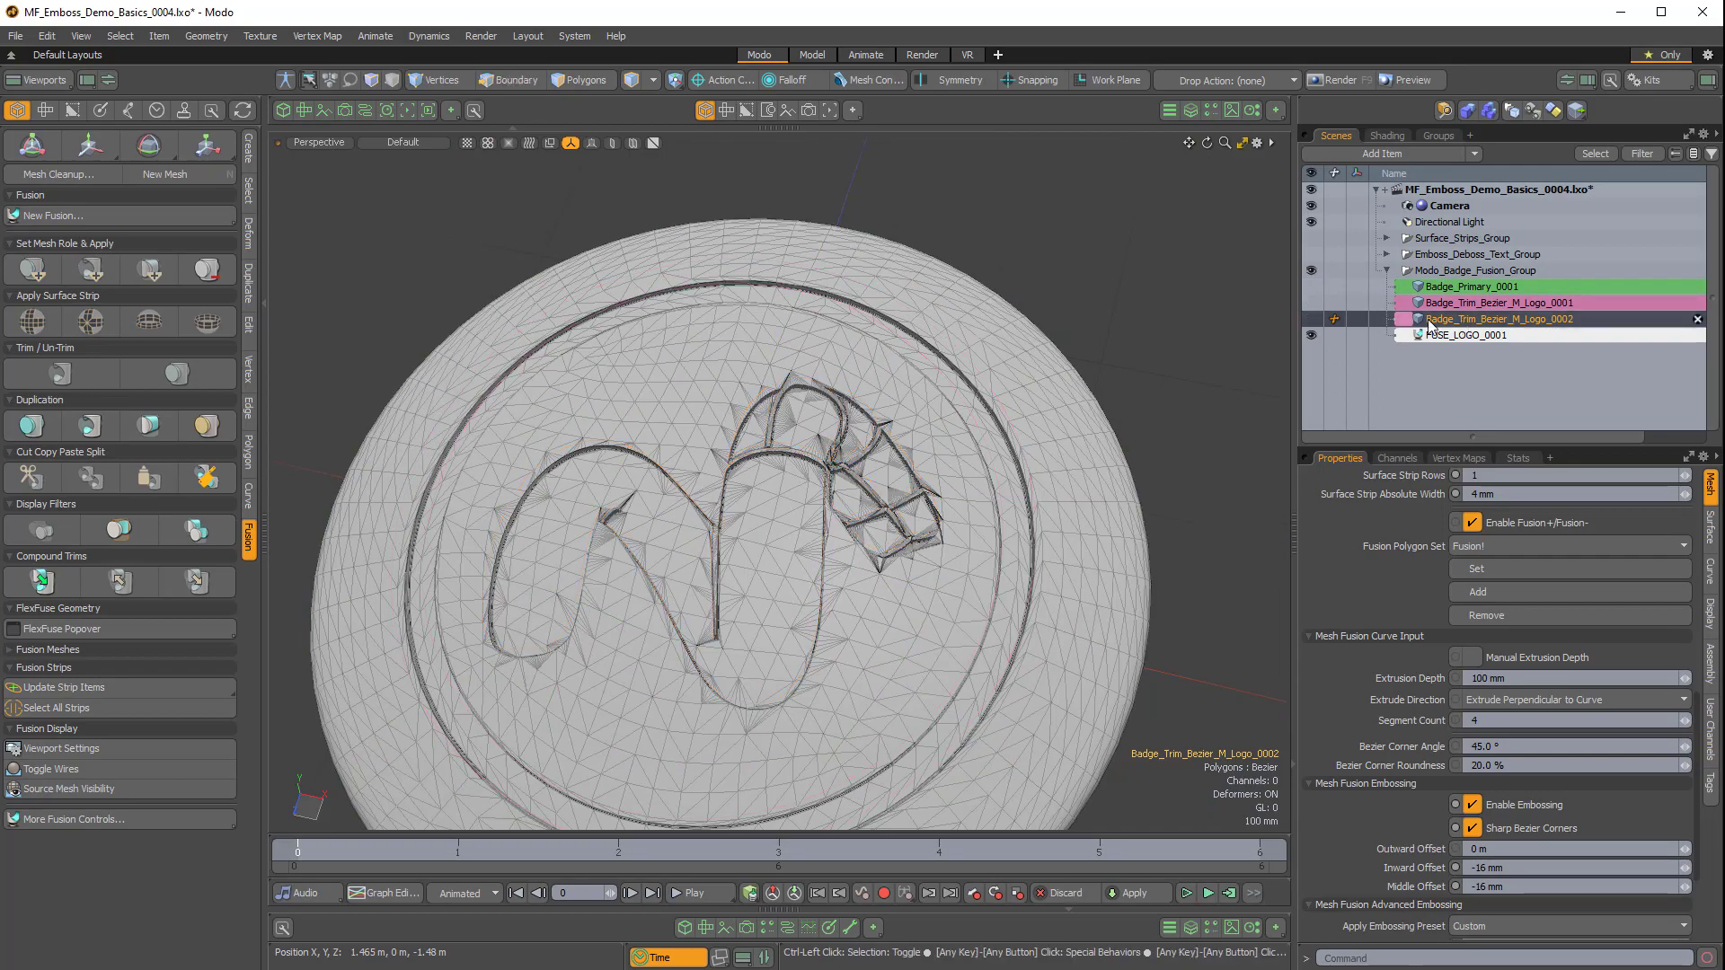
Select FUSE_LOGO_0001 and inspect the embossed badge with Gooch Toon Shading.
click(1465, 335)
alt+drag(961, 575, 853, 496)
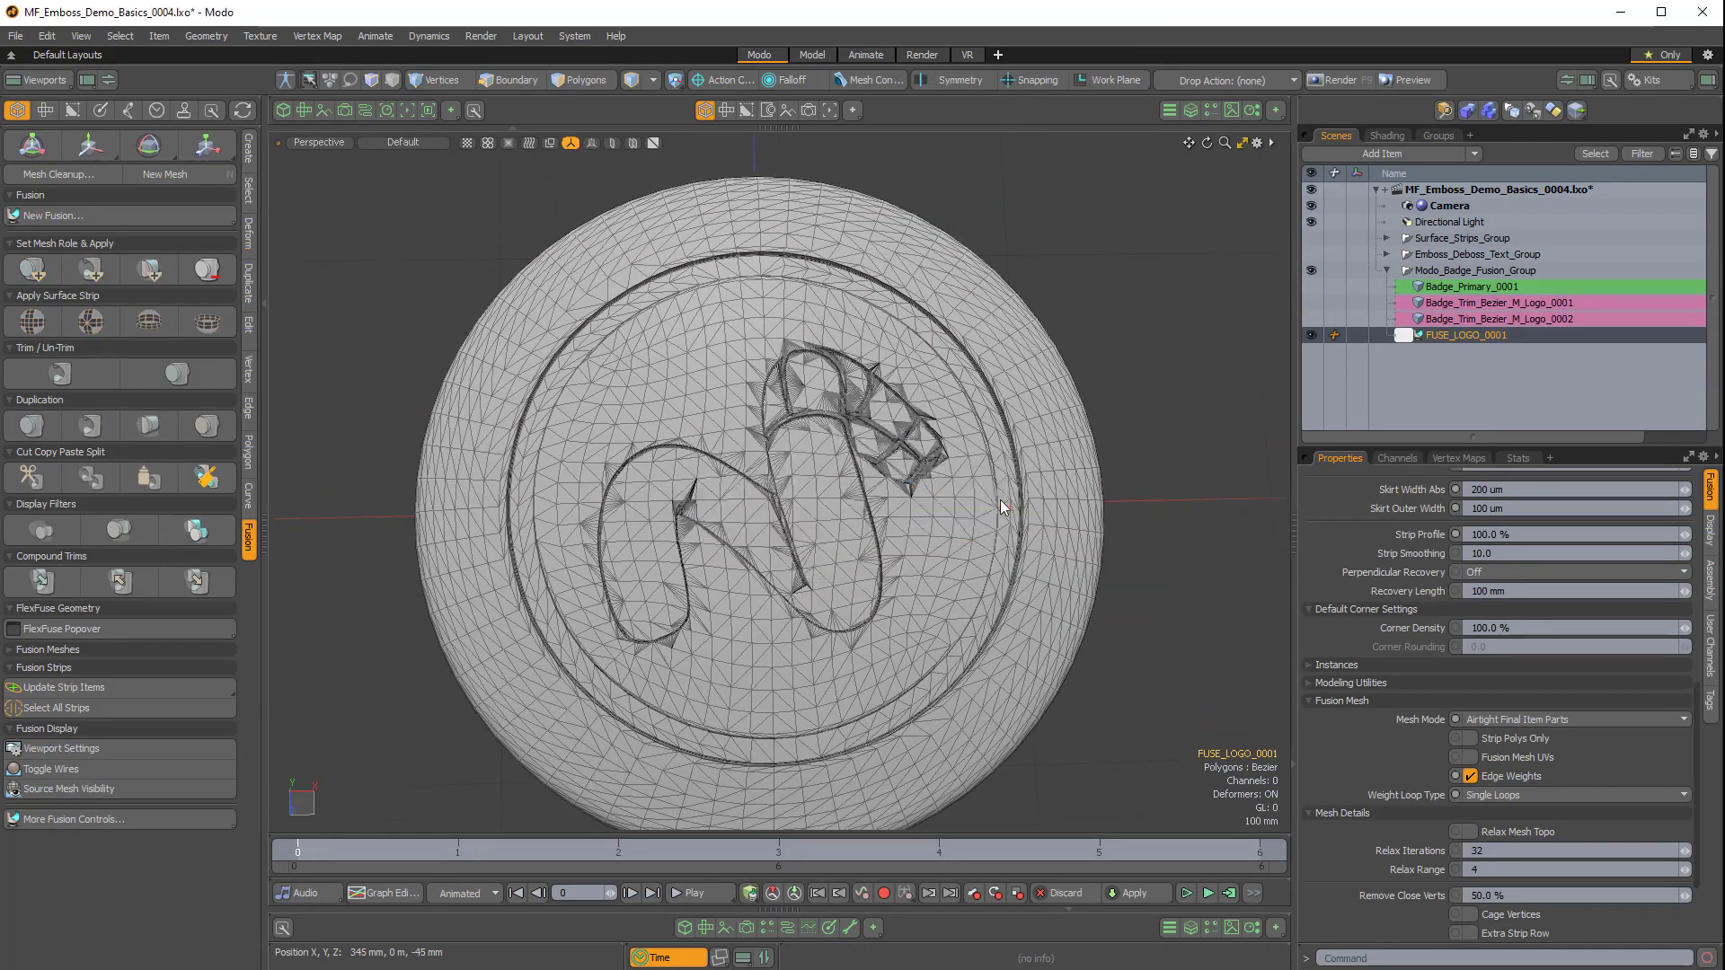
mouse_move(1004, 507)
alt+mouse_down()
mouse_move(1067, 354)
mouse_move(988, 270)
mouse_move(935, 170)
mouse_move(684, 413)
mouse_move(780, 508)
alt+mouse_up()
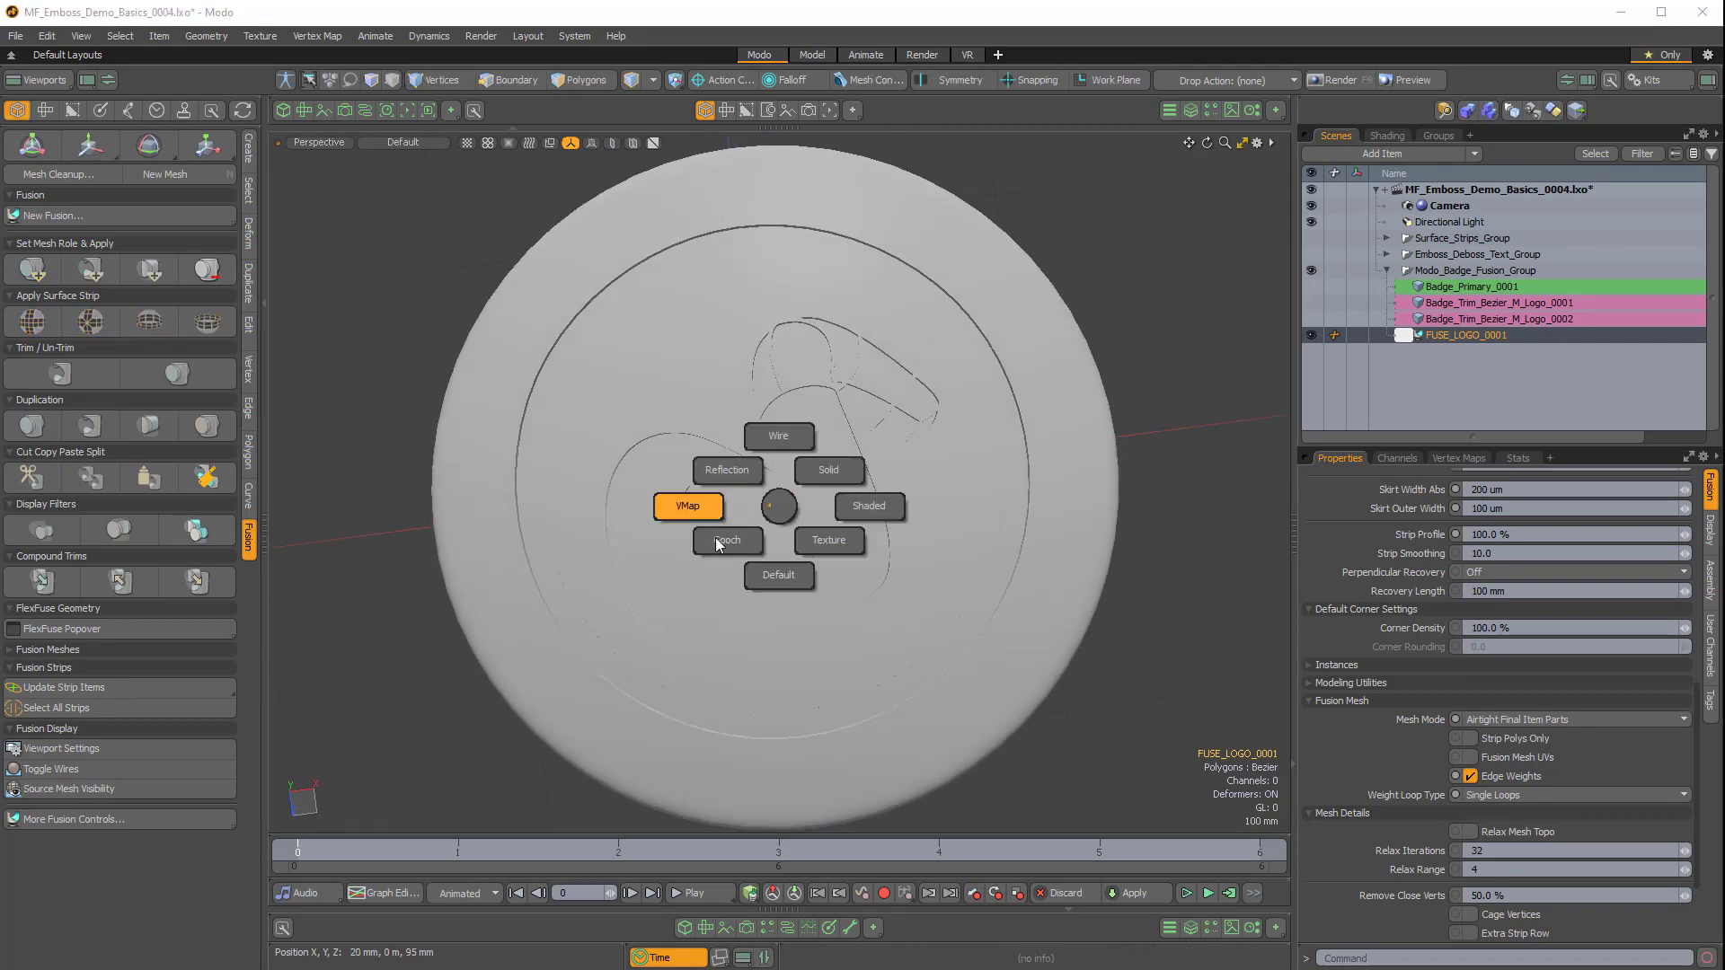
click(717, 545)
key(ctrl+3)
click(836, 544)
mouse_move(884, 445)
alt+mouse_down()
mouse_move(916, 439)
mouse_move(1110, 741)
mouse_move(853, 716)
alt+mouse_up()
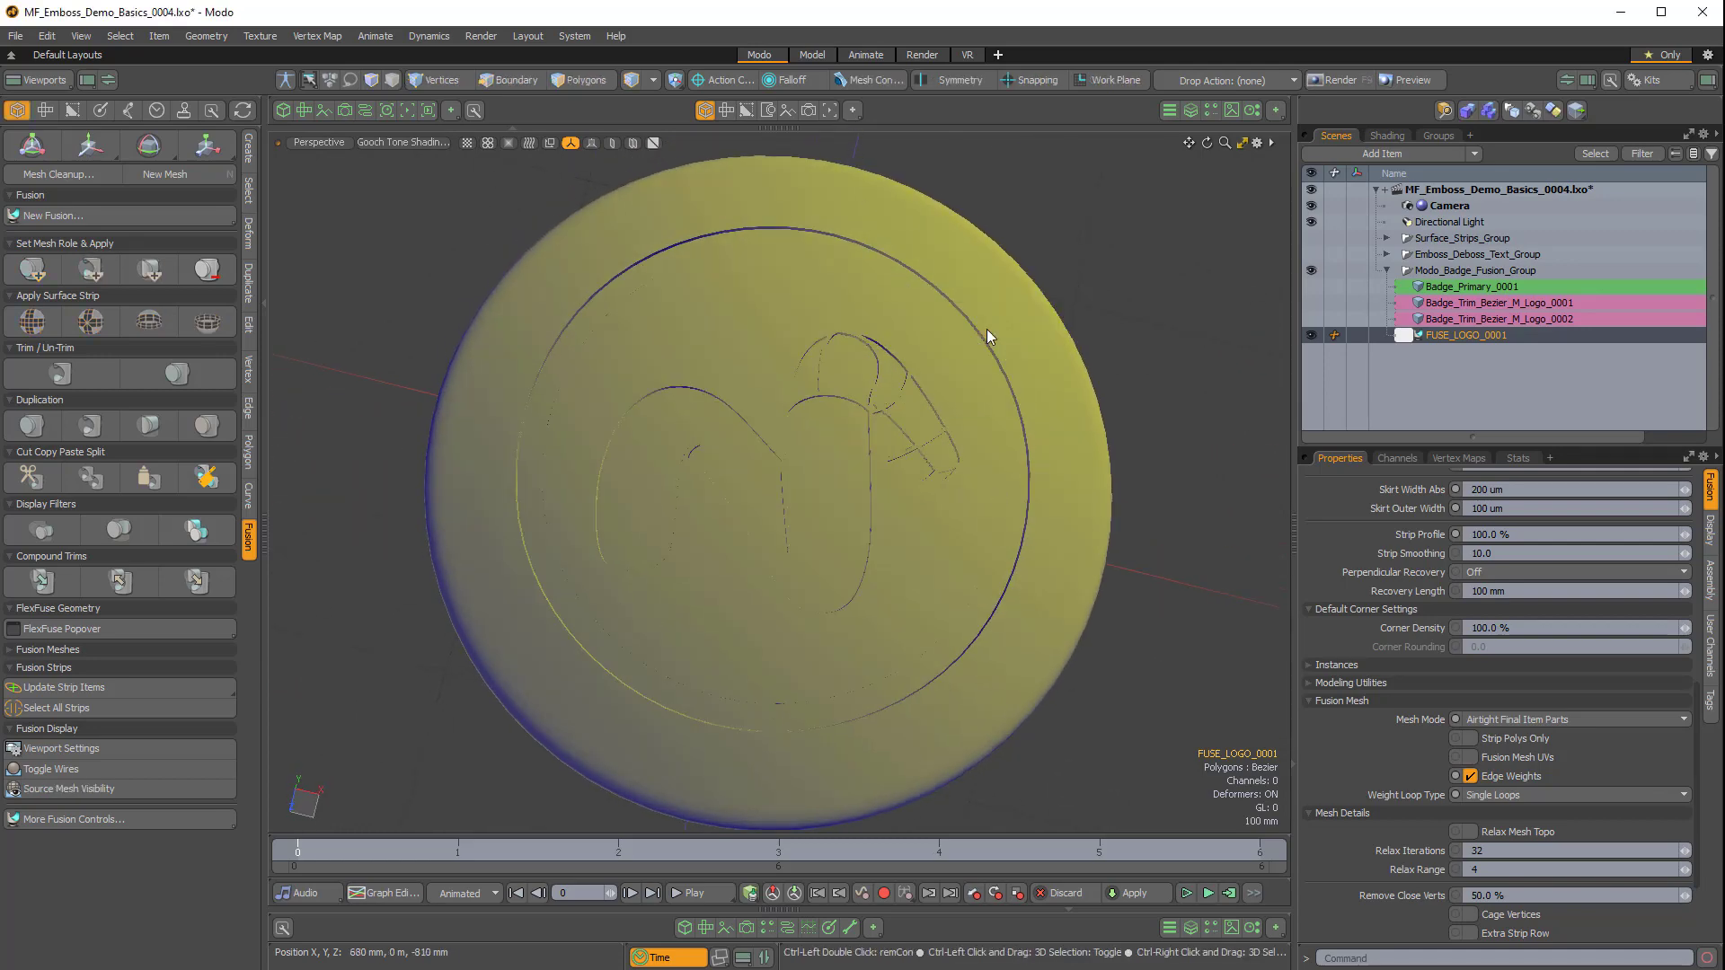
Show the badge in a live render preview and examine the embossed ring and M logo from several angles.
key(ctrl+2)
click(986, 398)
click(830, 112)
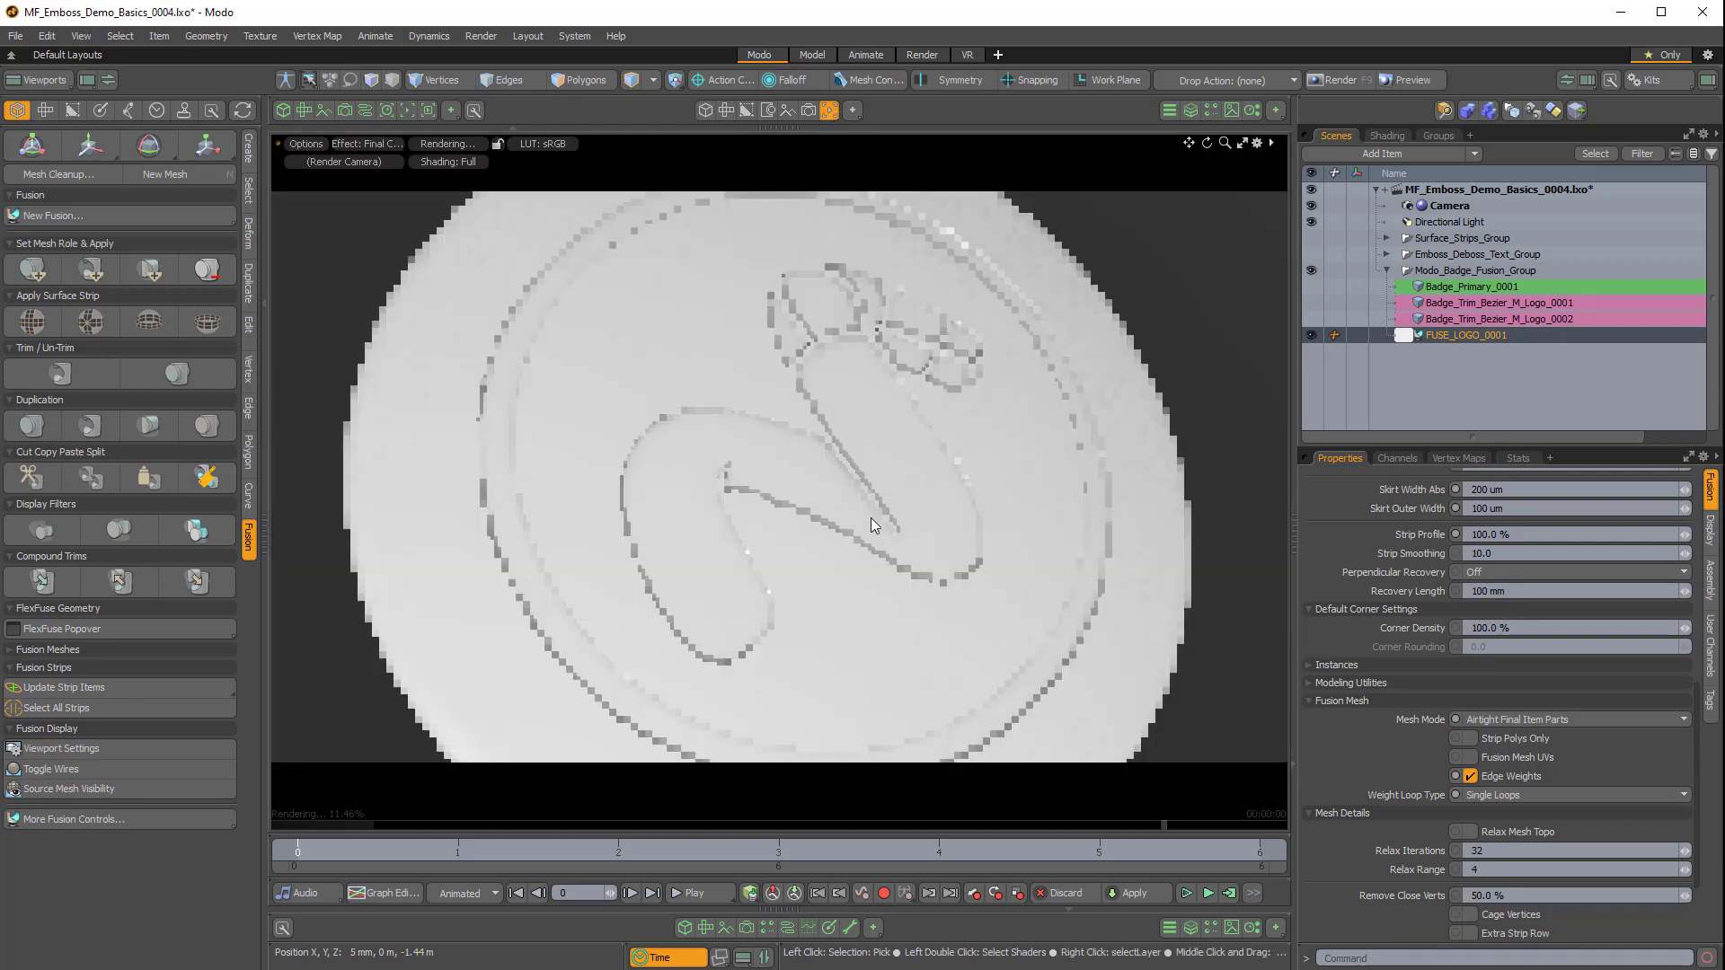
alt+drag(875, 525, 1031, 396)
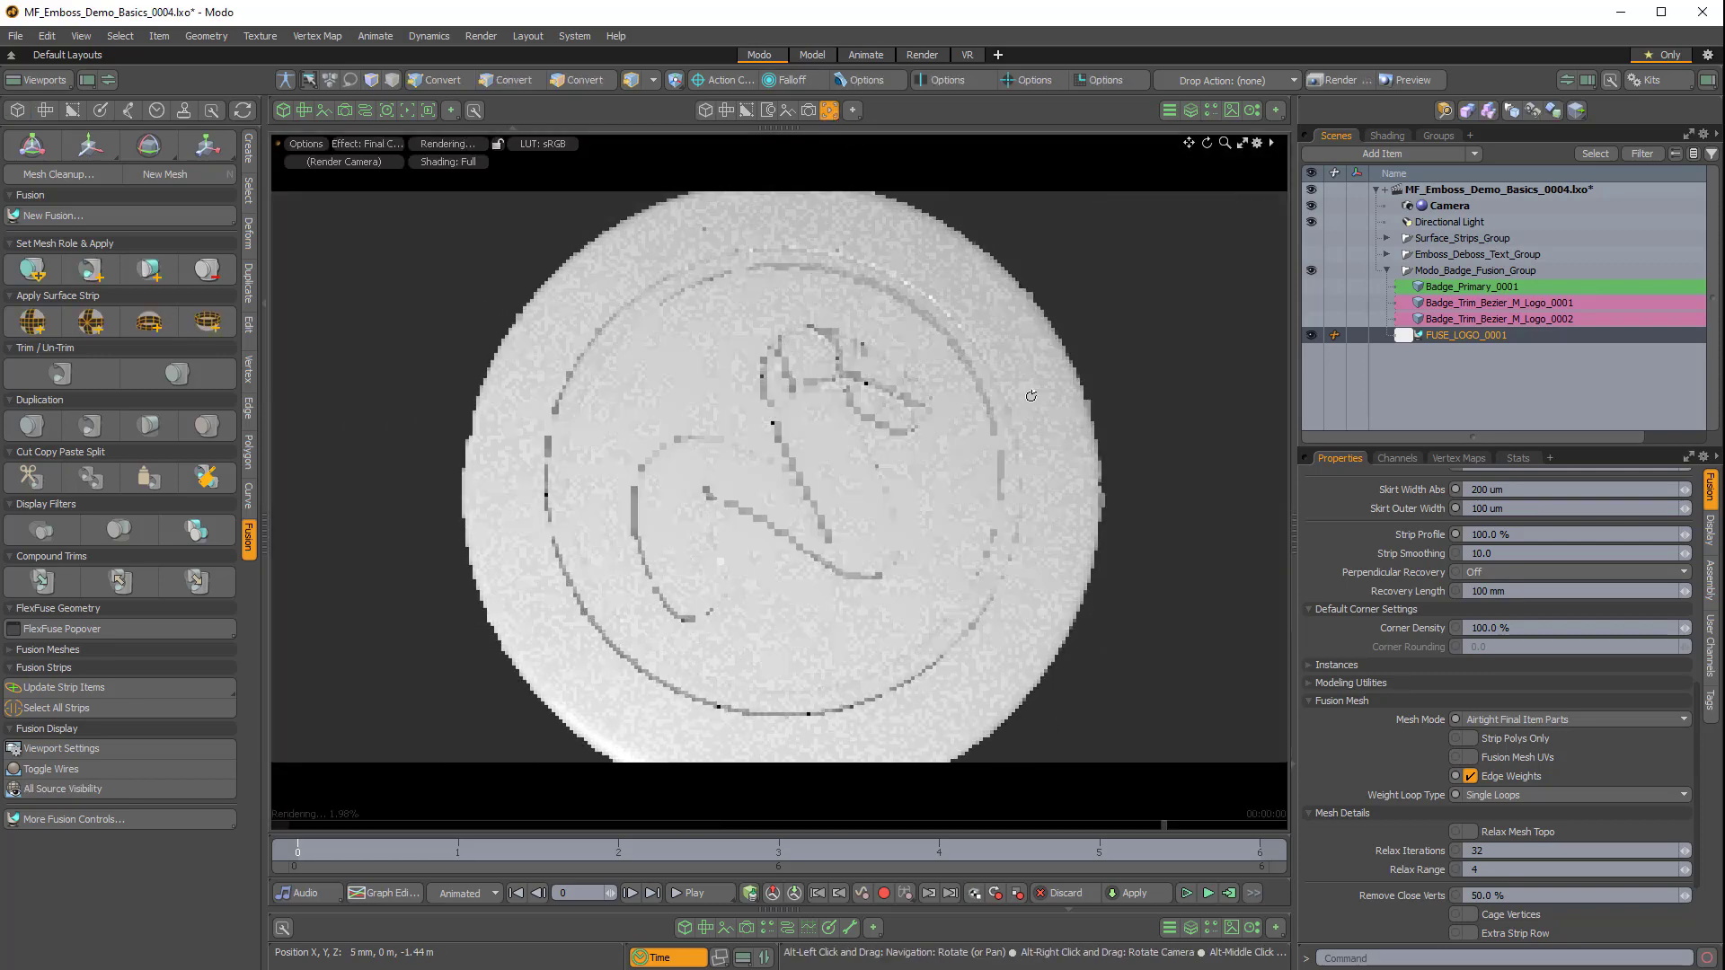
alt+drag(1038, 625, 842, 623)
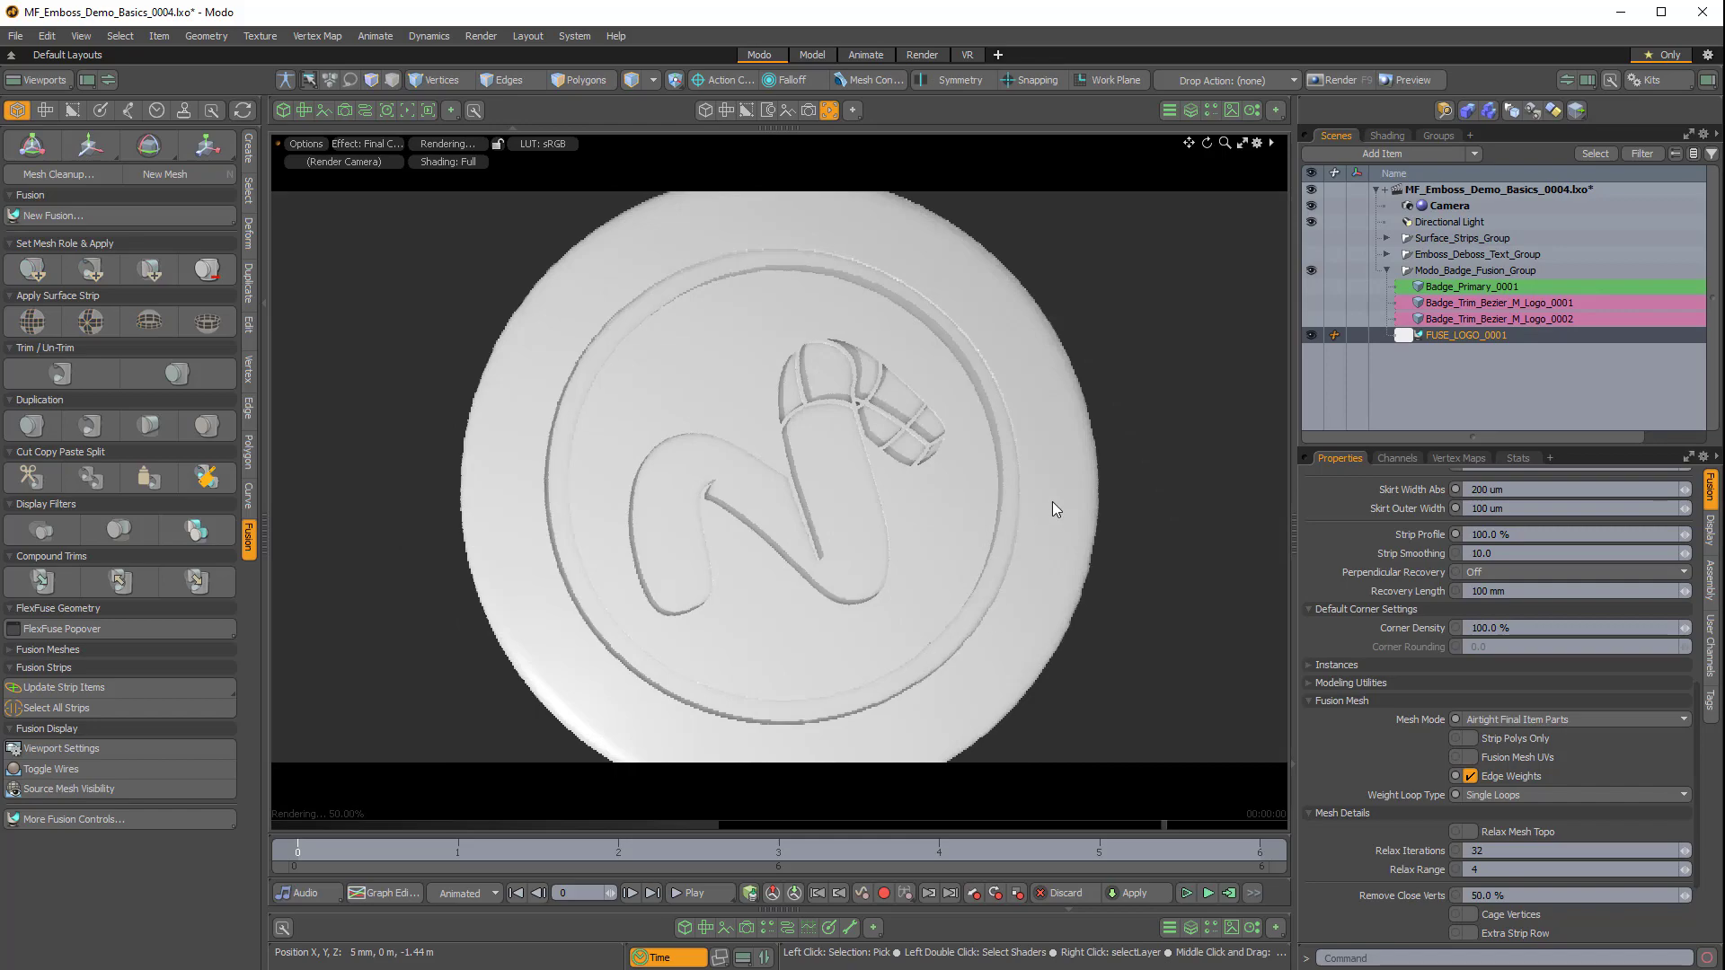
alt+drag(1051, 470, 1012, 466)
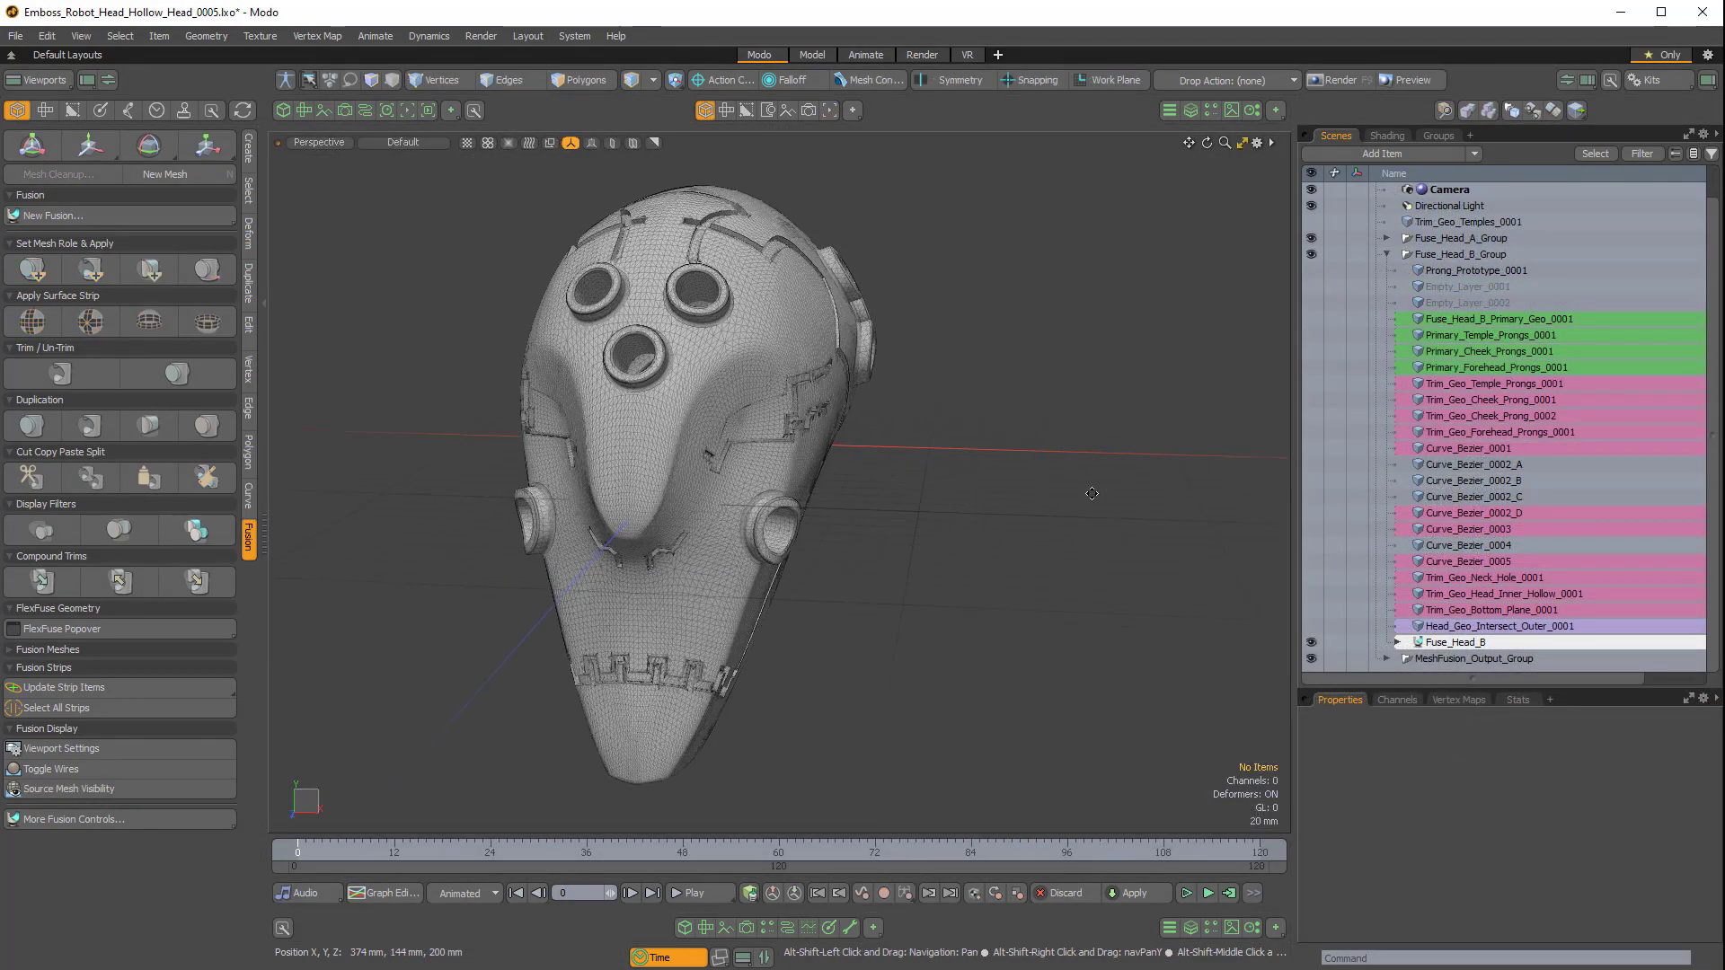
Examine the embossed robot head Fuse_Head_B and its source meshes from all sides in Emboss_Robot_Head_Hollow_Head_0005.lxo.
alt+drag(1060, 575, 1019, 425)
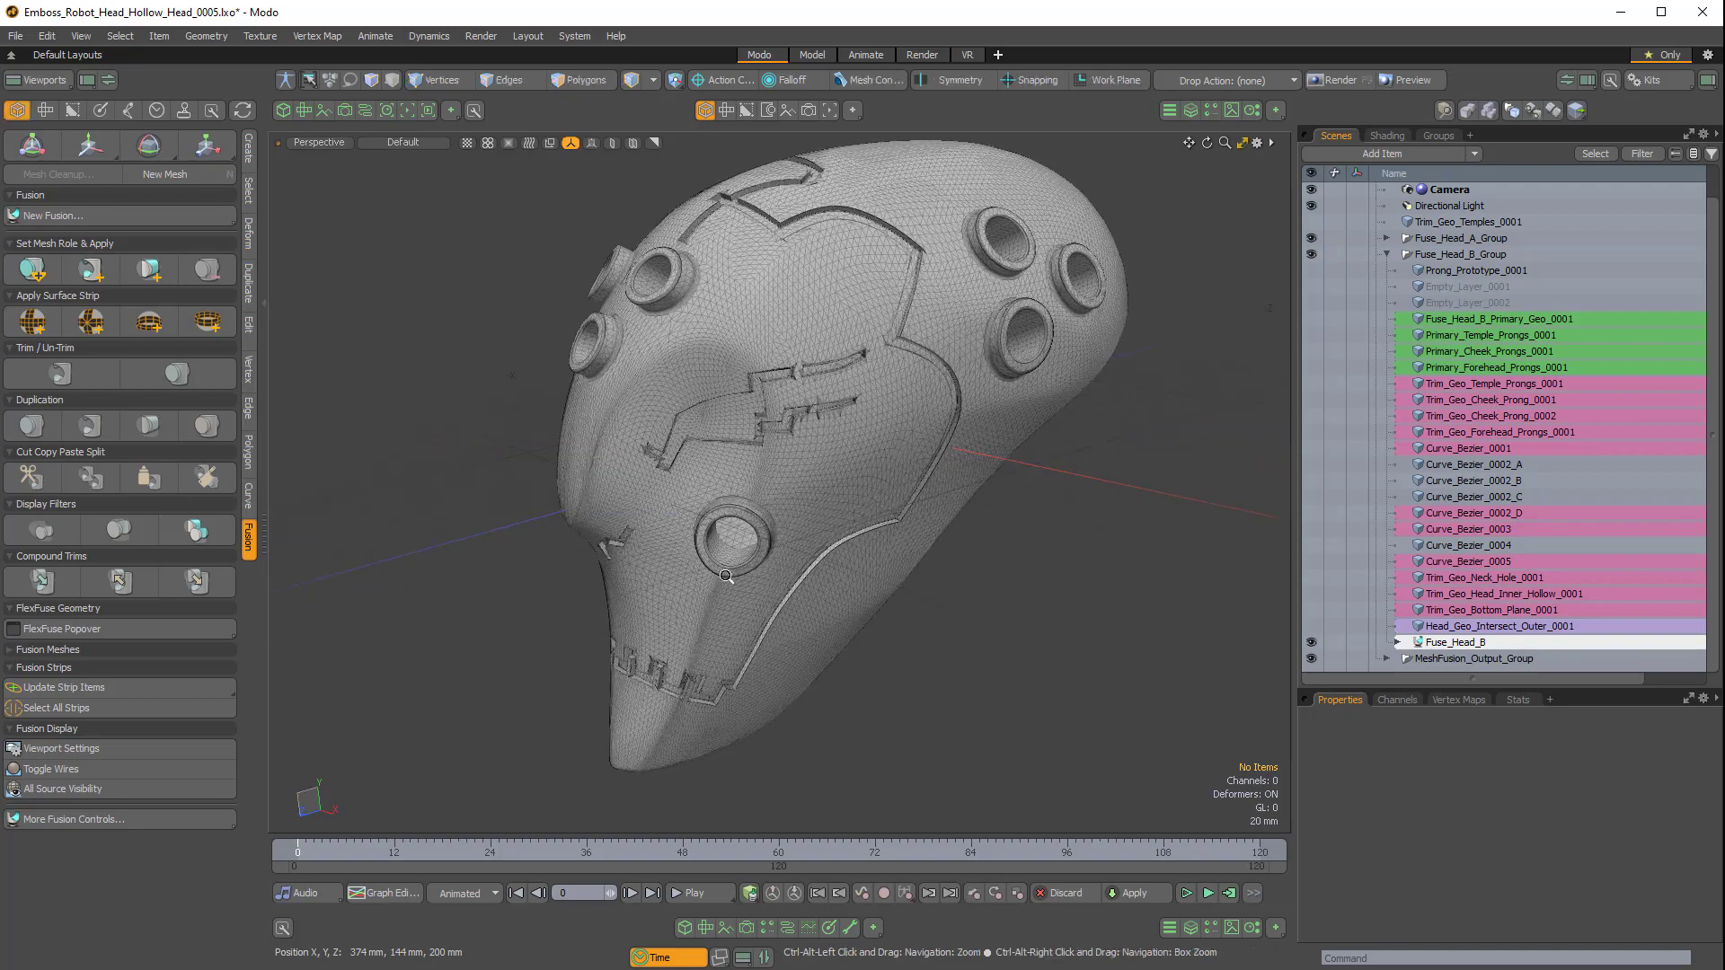
mouse_move(726, 575)
ctrl+alt+mouse_down()
mouse_move(764, 597)
mouse_move(716, 590)
ctrl+alt+mouse_up()
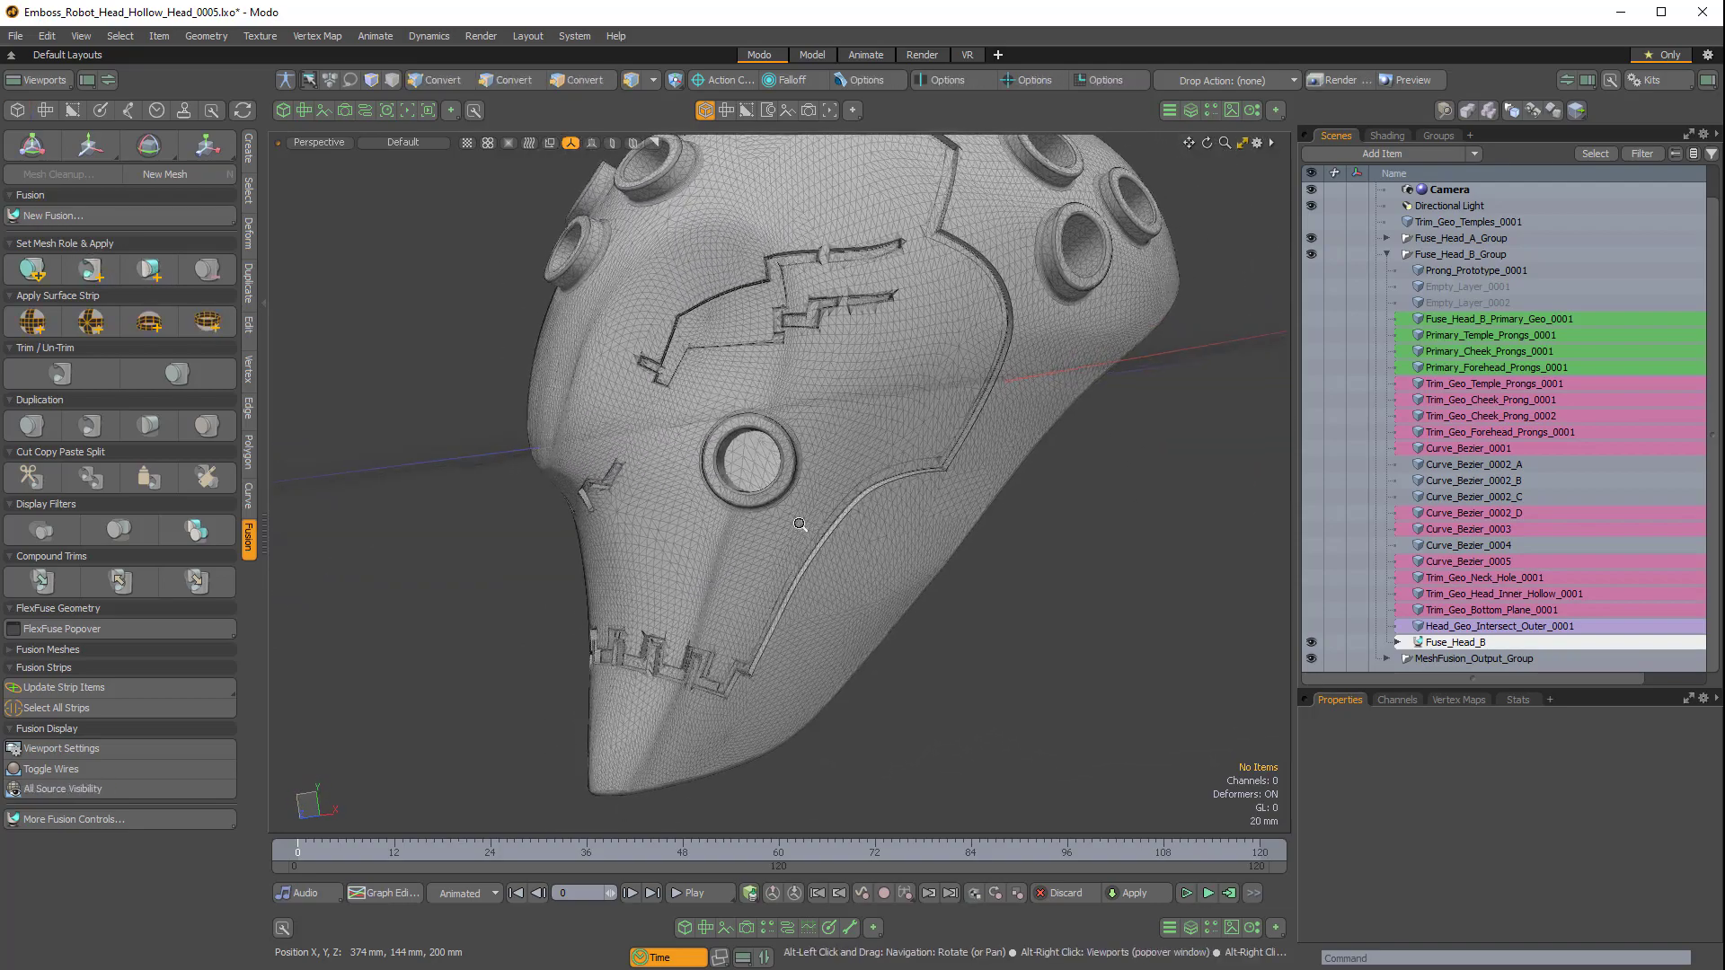
alt+drag(799, 523, 799, 481)
alt+drag(720, 585, 673, 414)
alt+drag(674, 413, 1051, 511)
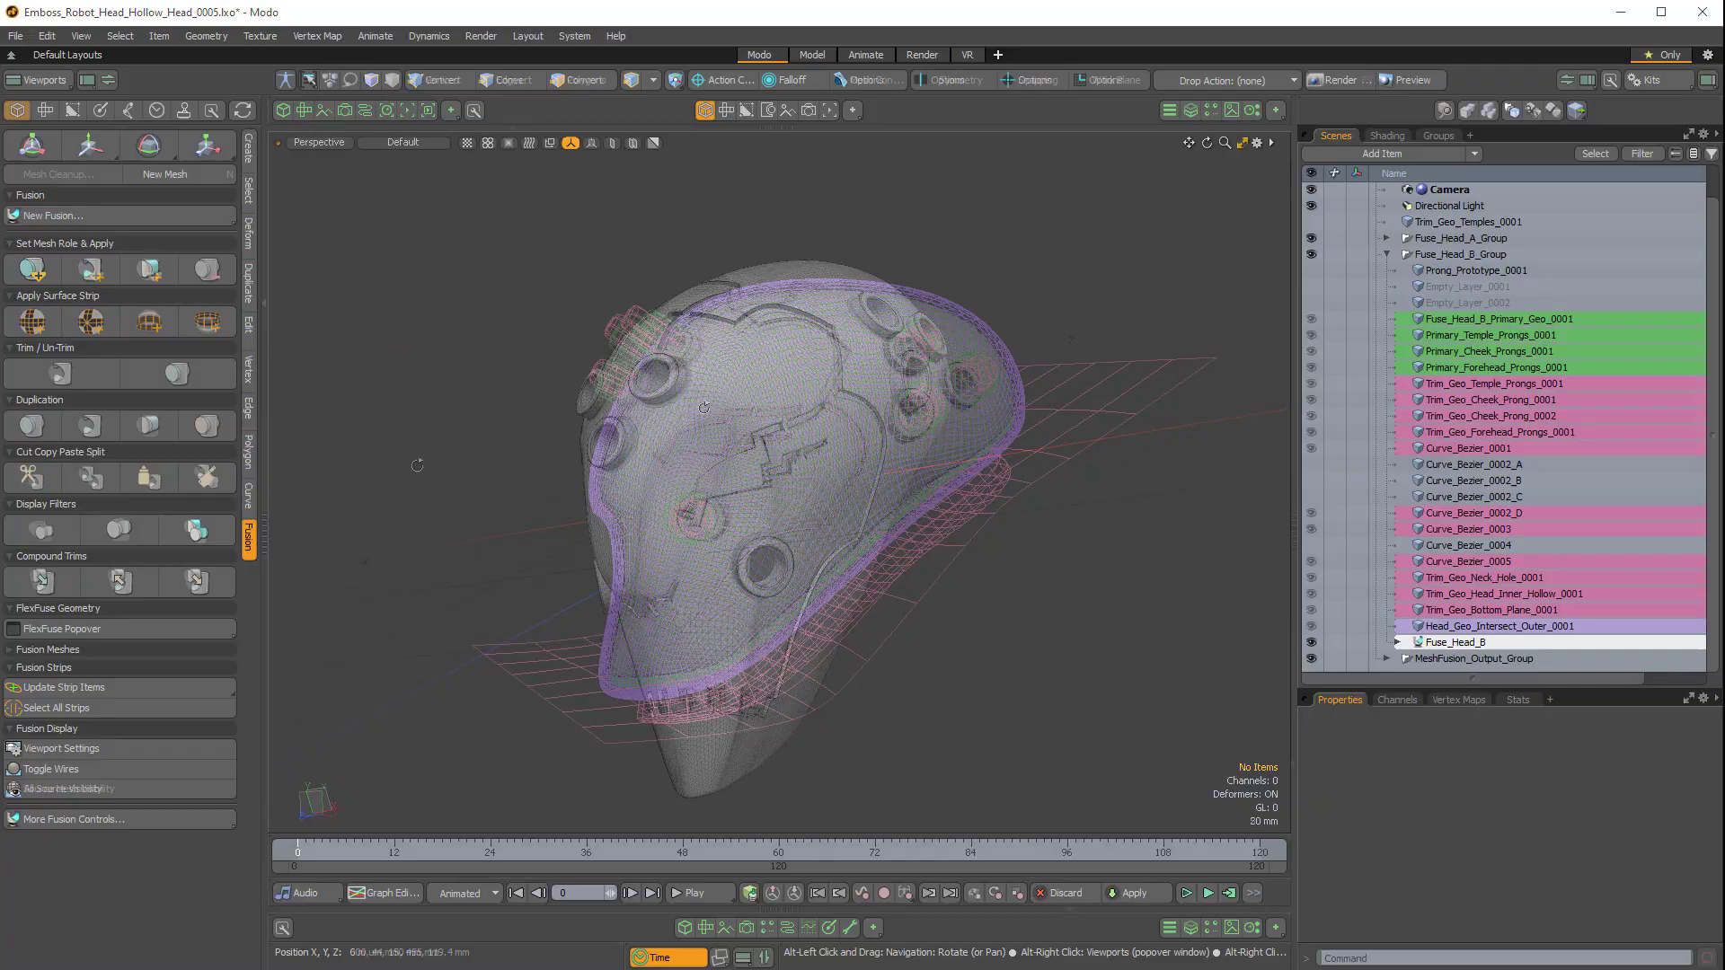
alt+drag(620, 449, 958, 470)
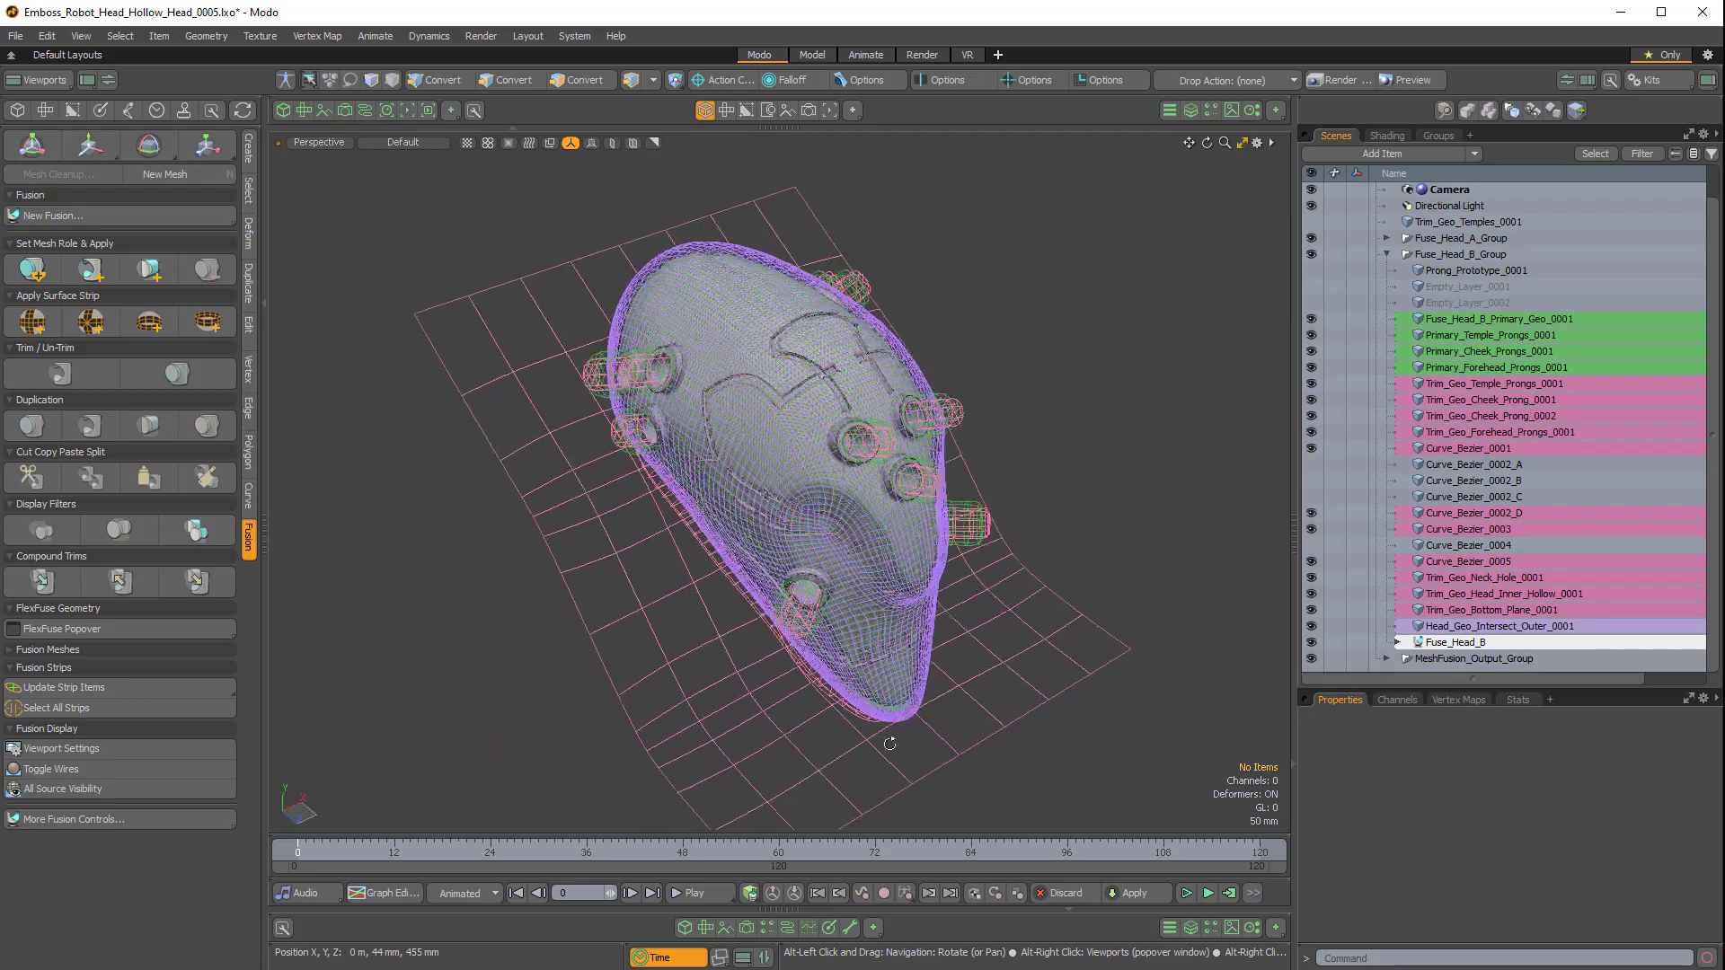